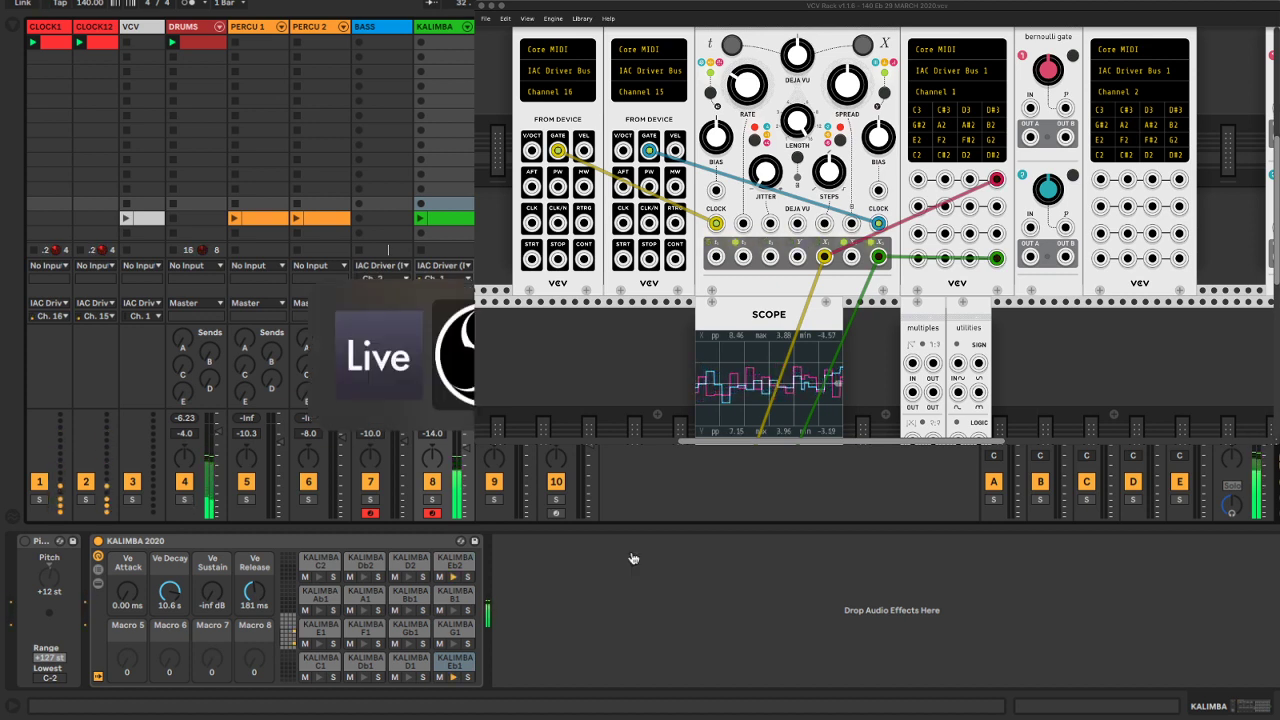
Switch to VCV Rack and examine the patch from the MIDI-CV clocks through the random sampler to CV-GATE
{"action": "key", "text": "super+Tab"}
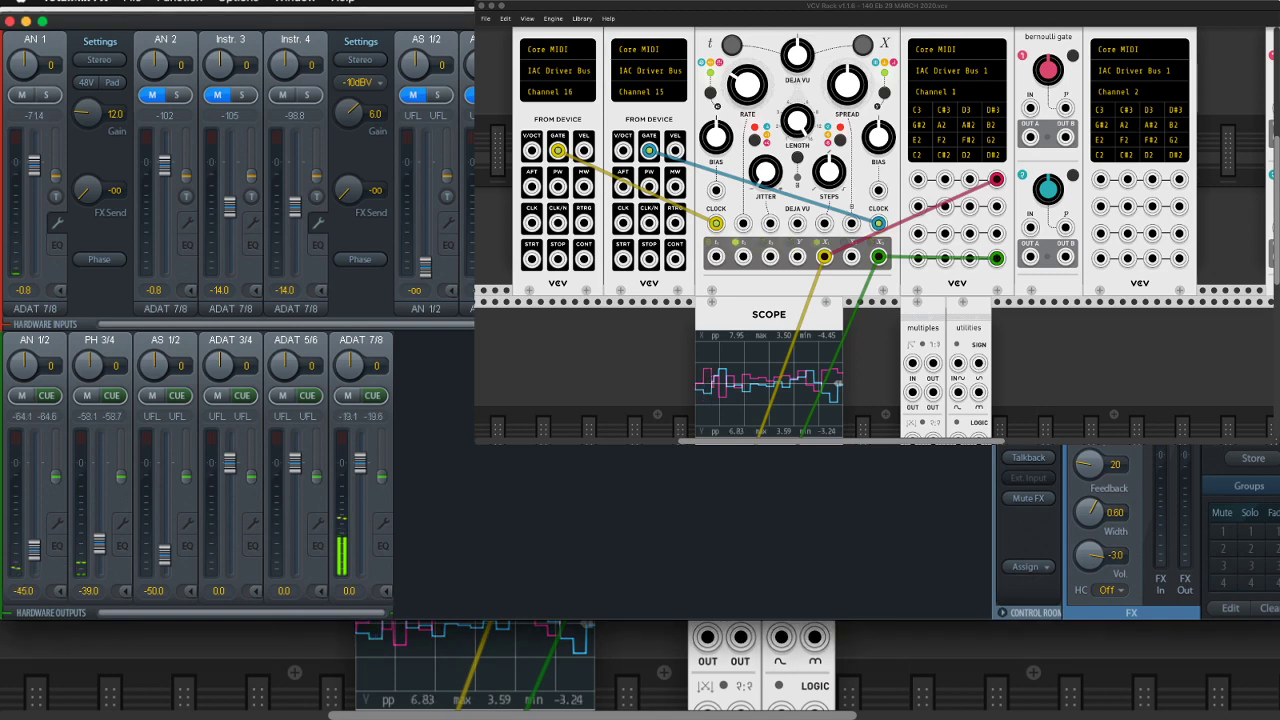
{"action": "key", "text": "super+Tab"}
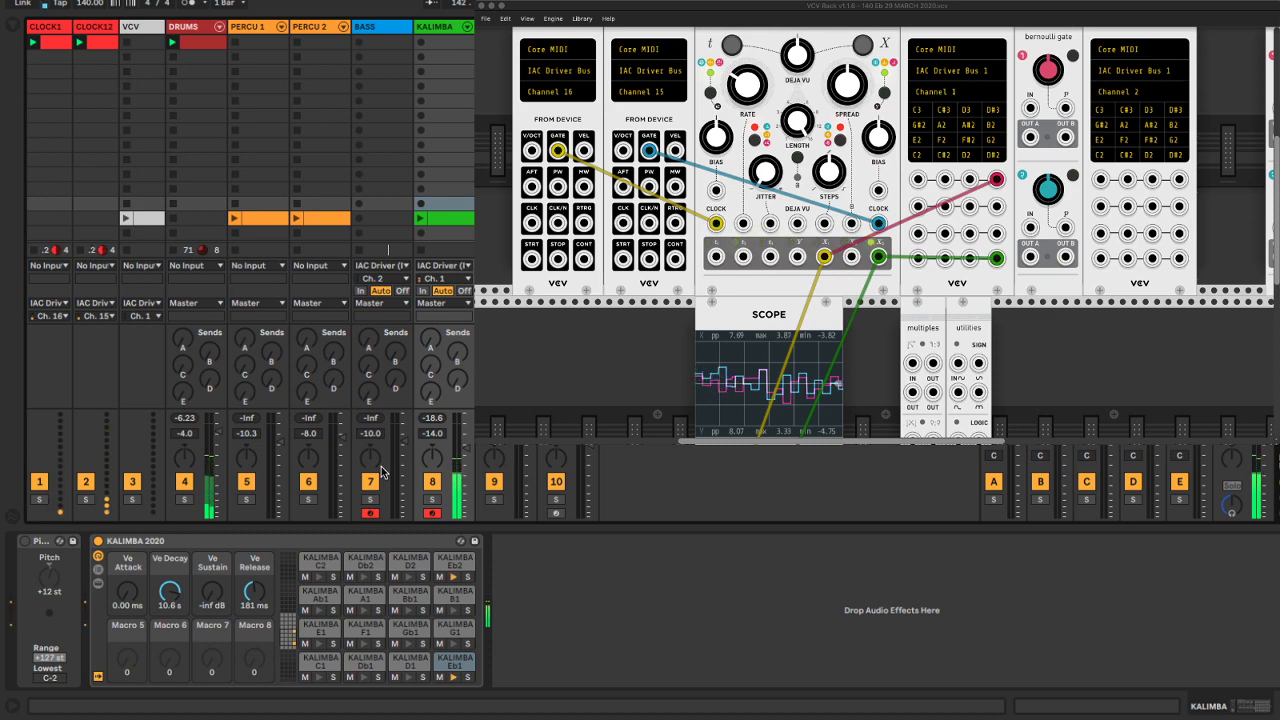
{"action": "key", "text": "super+Tab"}
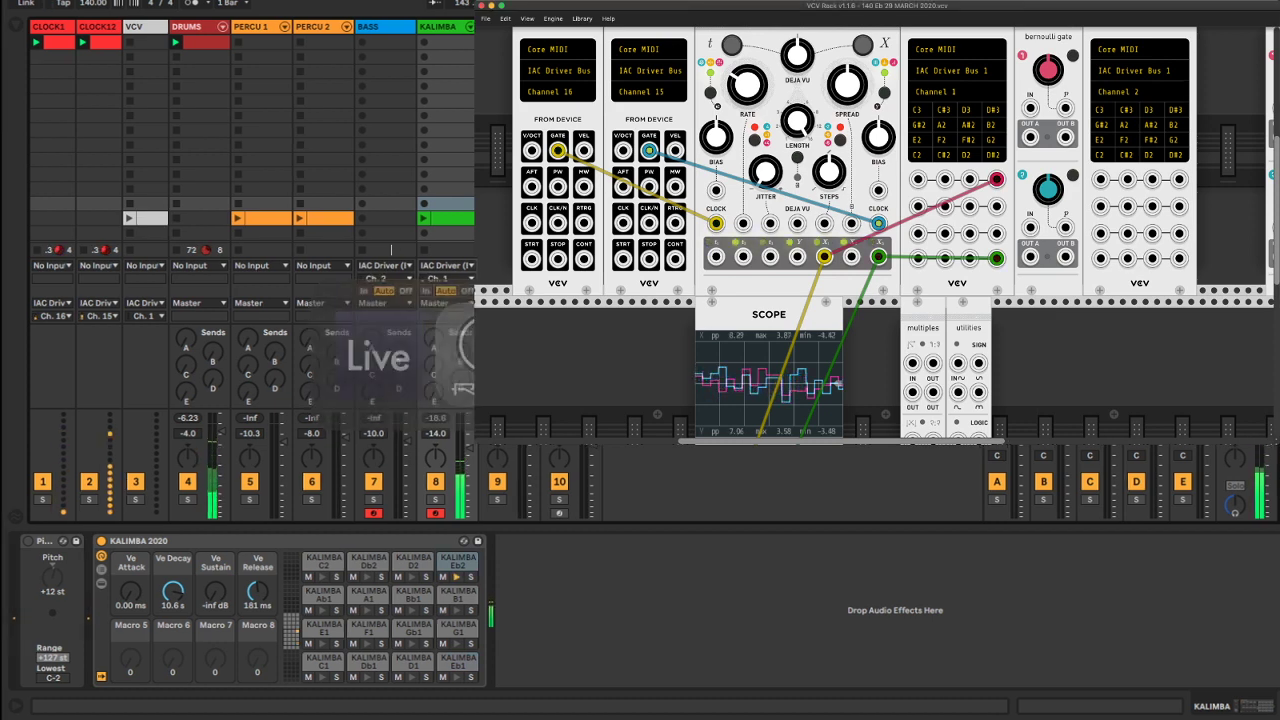
{"action": "scroll", "coordinate": [640, 380], "scroll_direction": "up", "scroll_amount": 2}
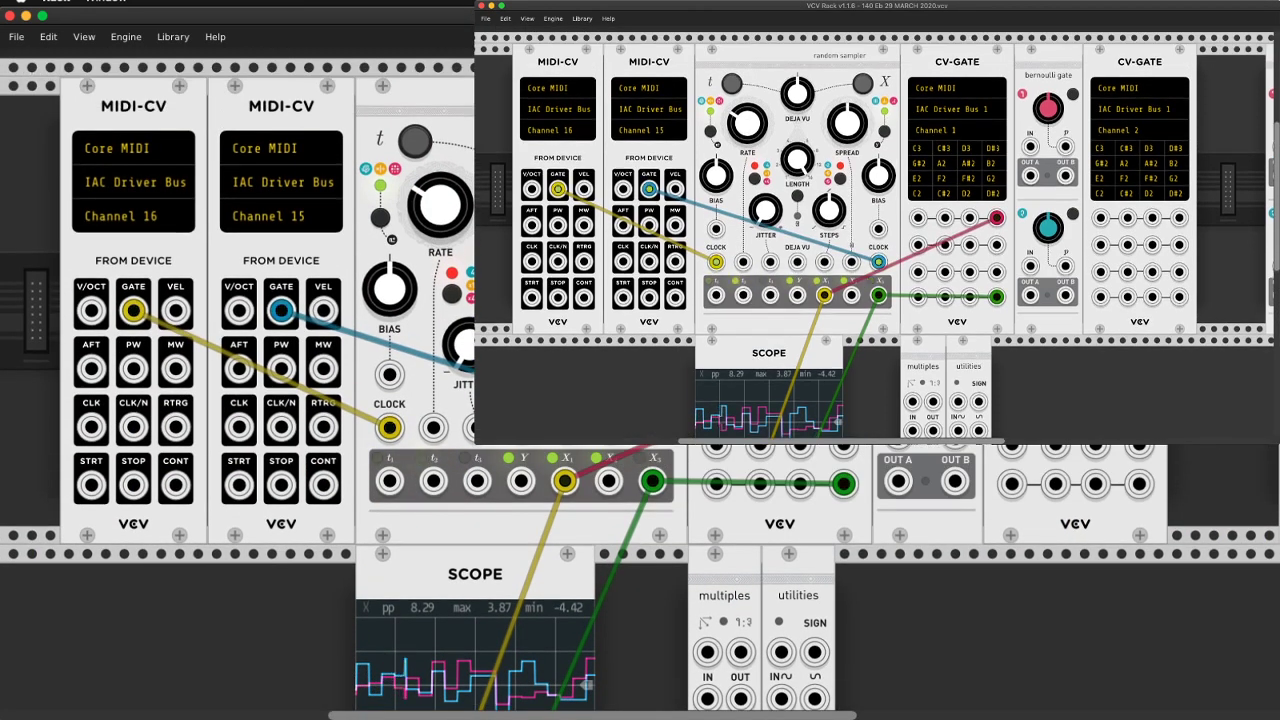
{"action": "scroll", "coordinate": [658, 330], "scroll_direction": "down", "scroll_amount": 1}
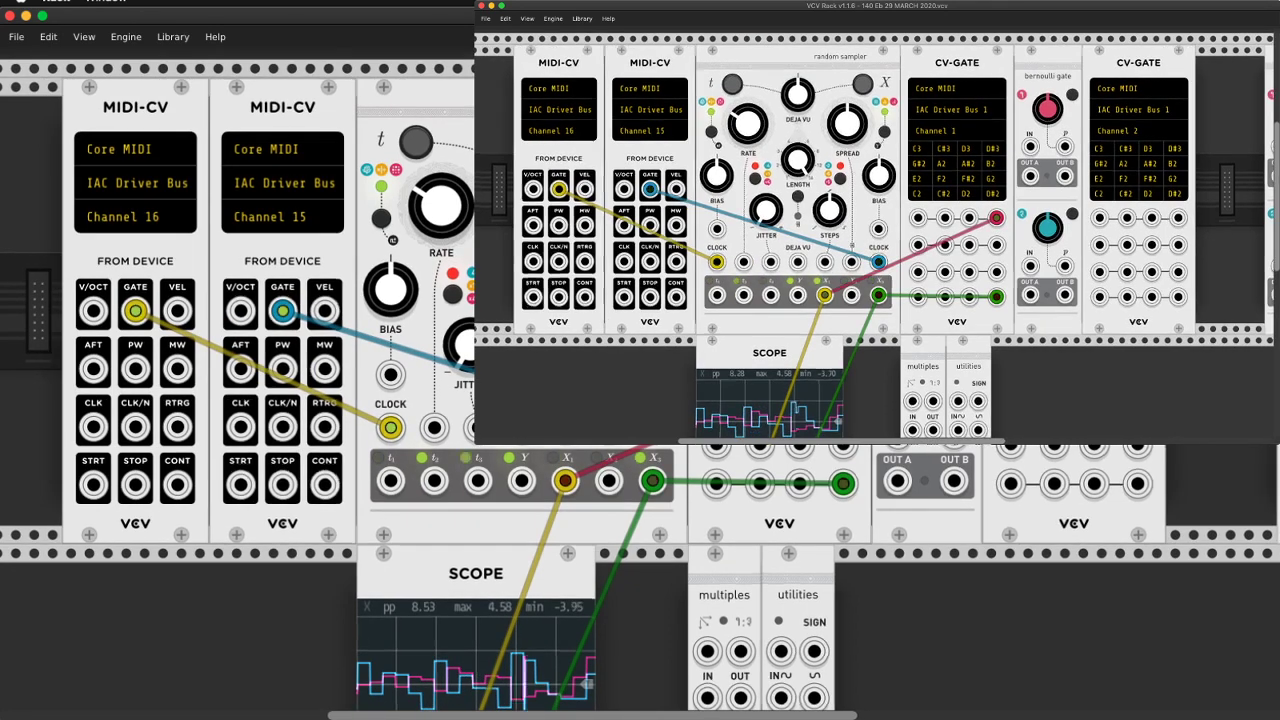
{"action": "scroll", "coordinate": [640, 380], "scroll_direction": "down", "scroll_amount": 1}
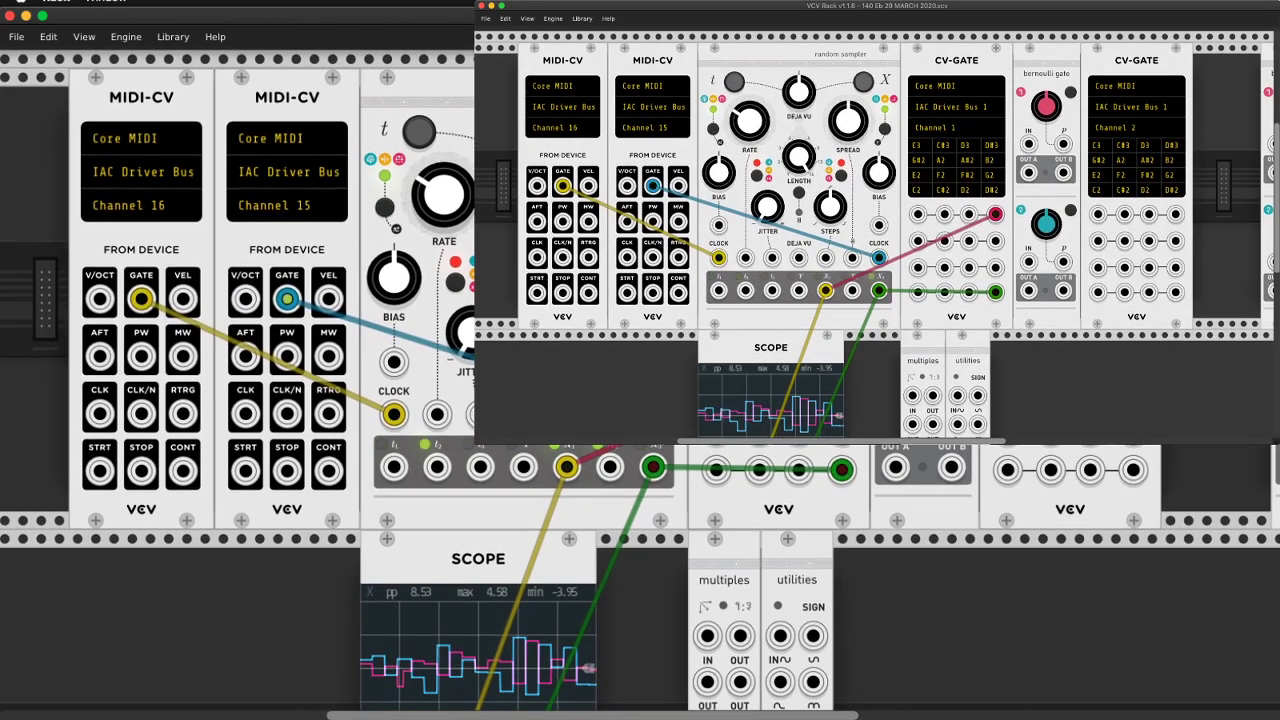
{"action": "scroll", "coordinate": [640, 380], "scroll_direction": "down", "scroll_amount": 1}
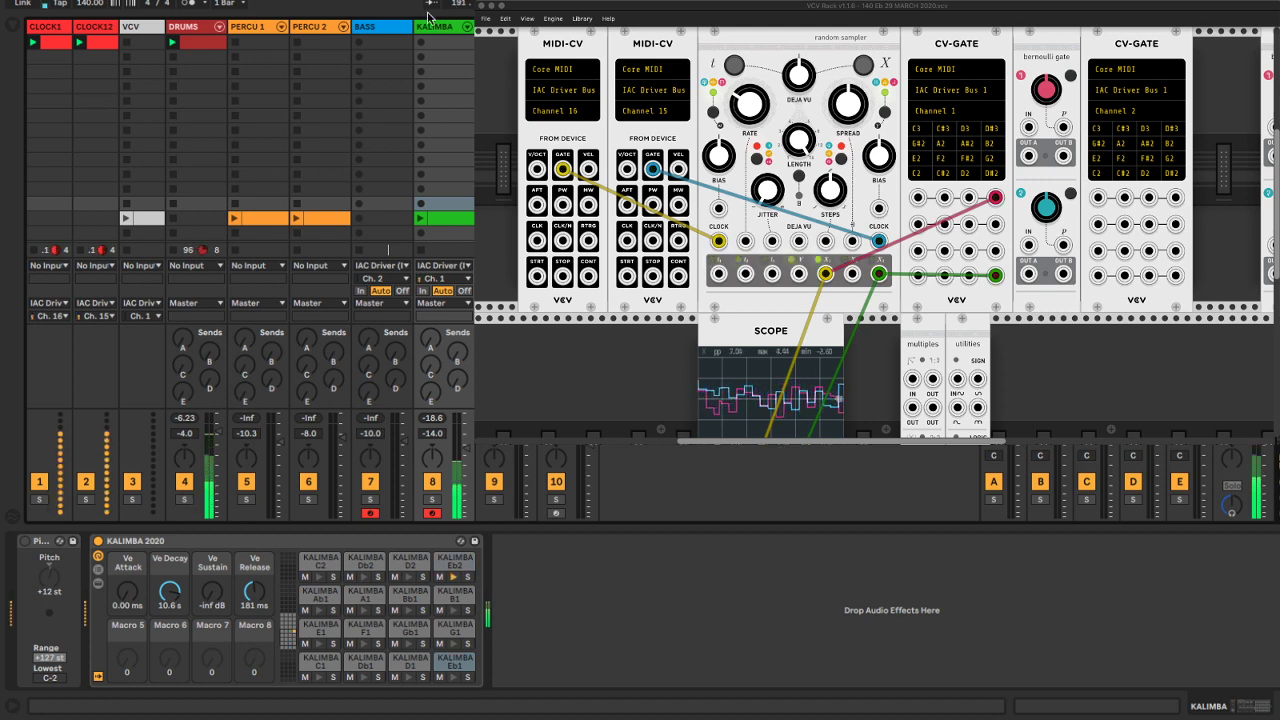
Move the KALIMBA track directly after the DRUMS track
{"action": "left_click_drag", "start_coordinate": [432, 28], "coordinate": [243, 30]}
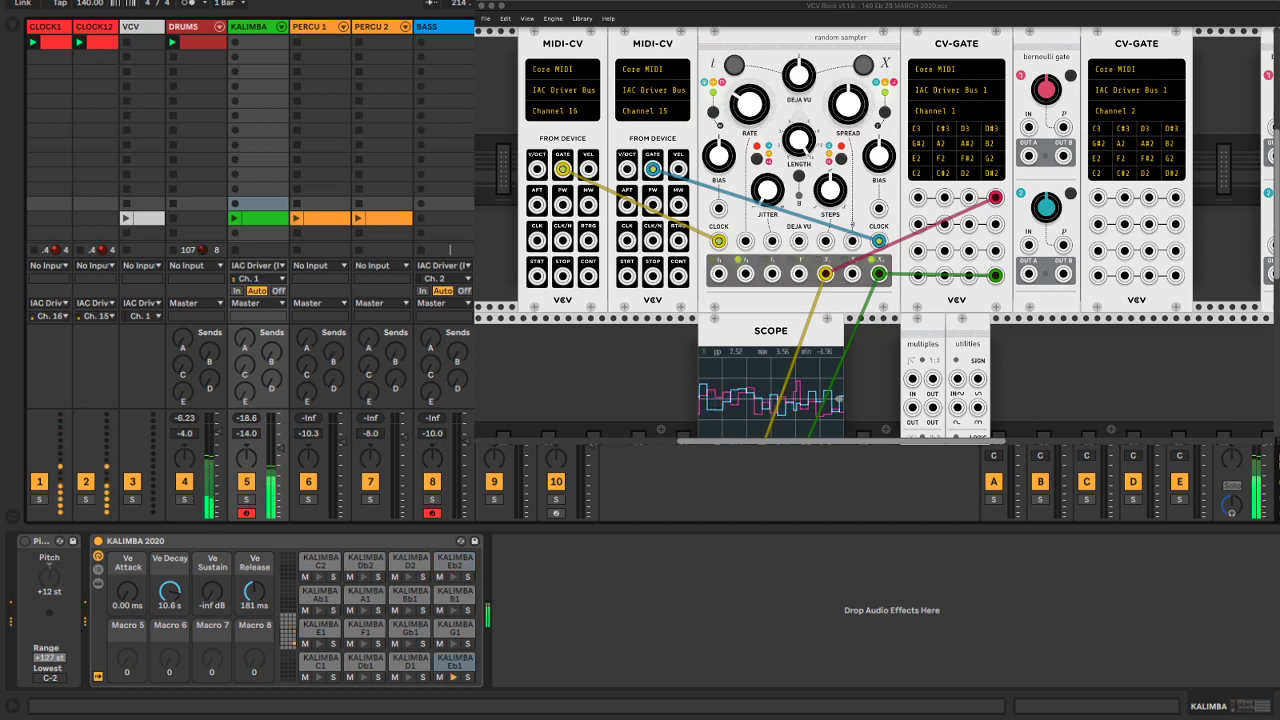
In VCV Rack, patch the random sampler's X2 output into the A#2 input of the channel 1 CV-GATE module
{"action": "key", "text": "super+Tab"}
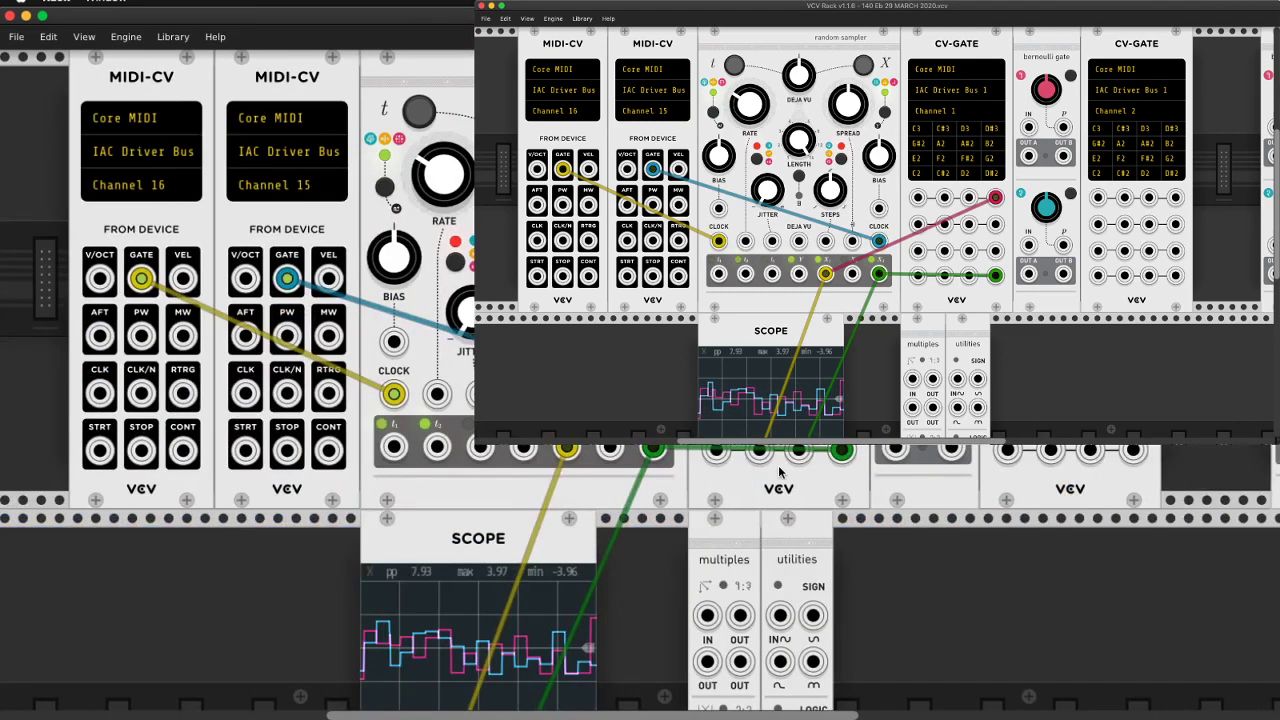
{"action": "left_click_drag", "start_coordinate": [800, 367], "coordinate": [610, 450]}
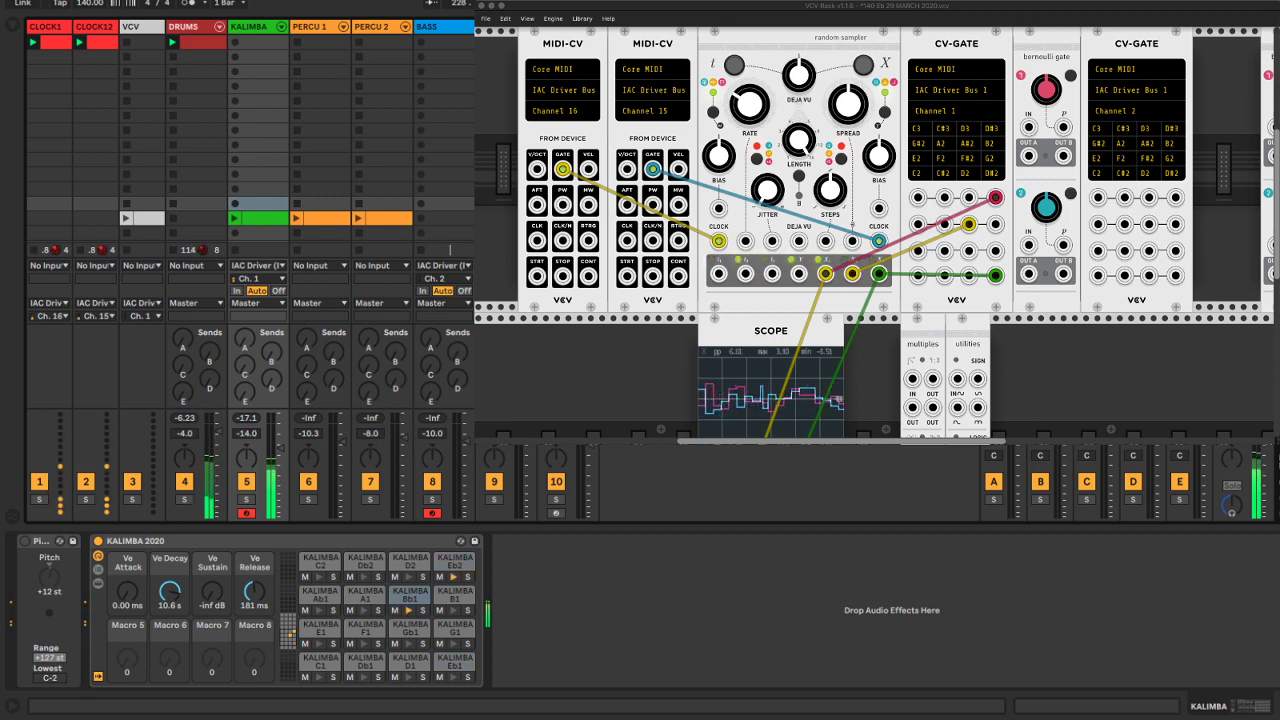
In Live, record 96 bars of the incoming MIDI into the KALIMBA track's first clip slot, then stop recording
{"action": "left_click", "coordinate": [262, 43]}
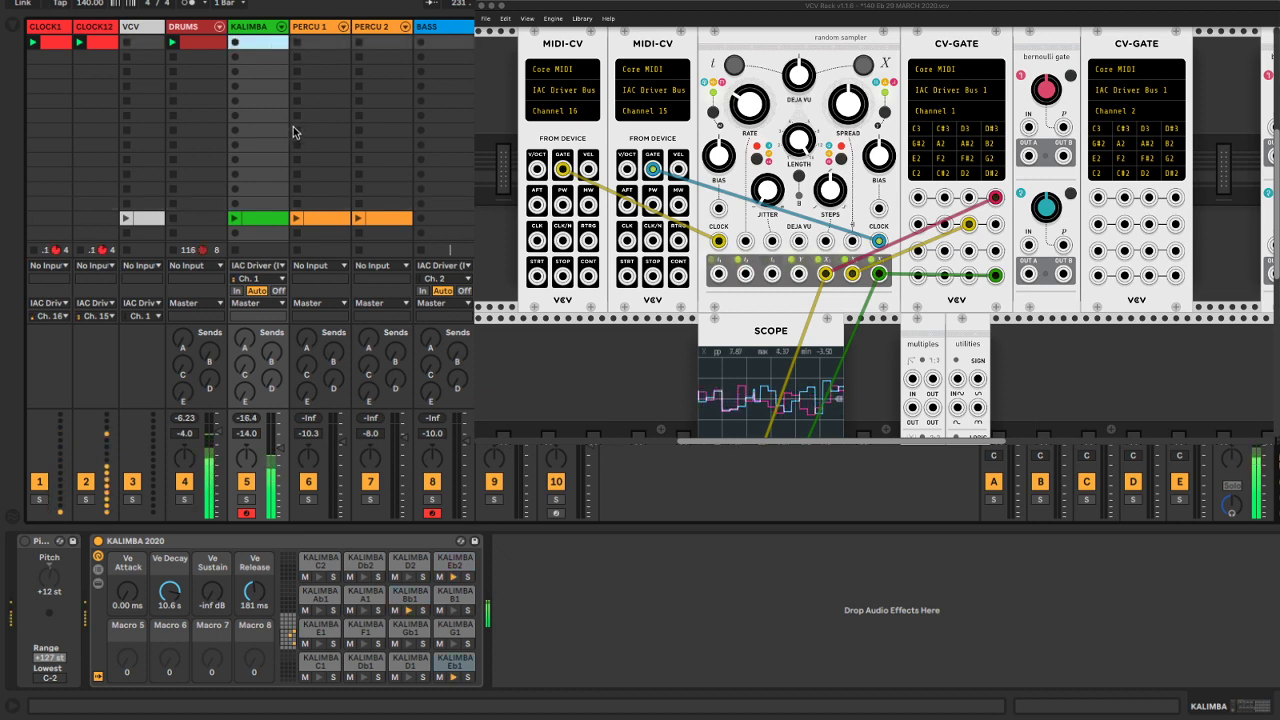
{"action": "left_click", "coordinate": [235, 44]}
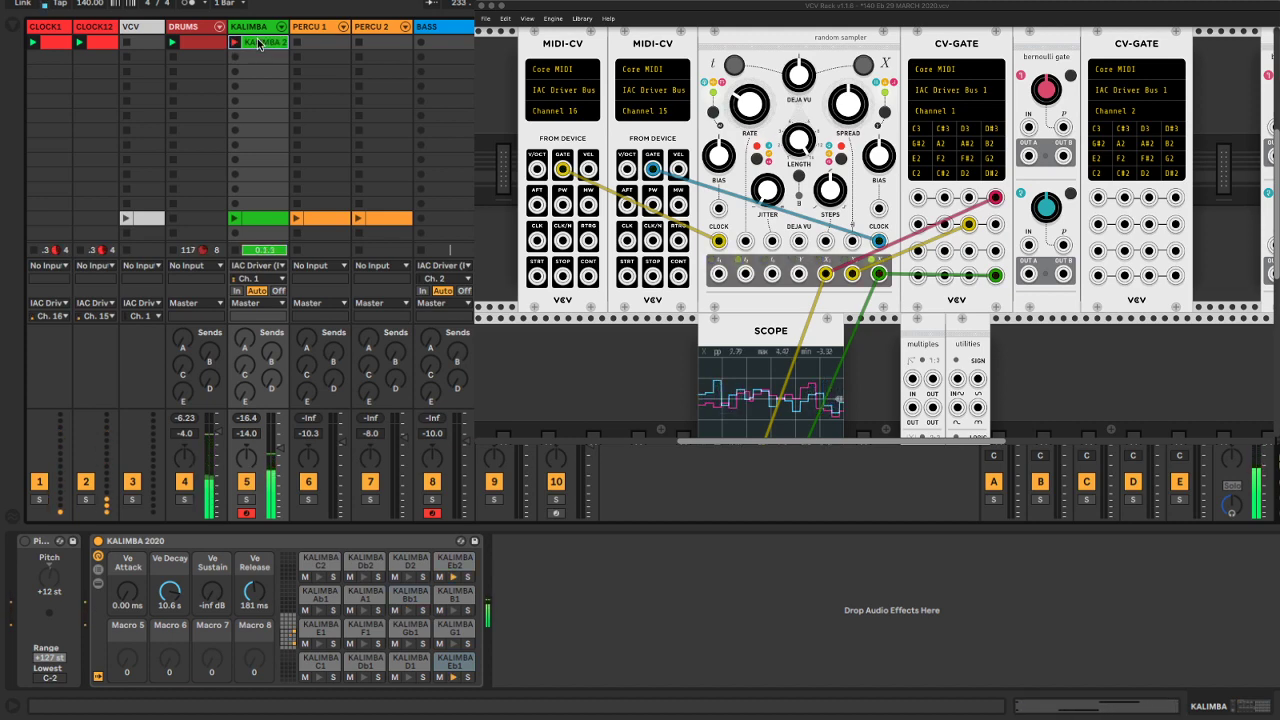
{"action": "left_click", "coordinate": [258, 44]}
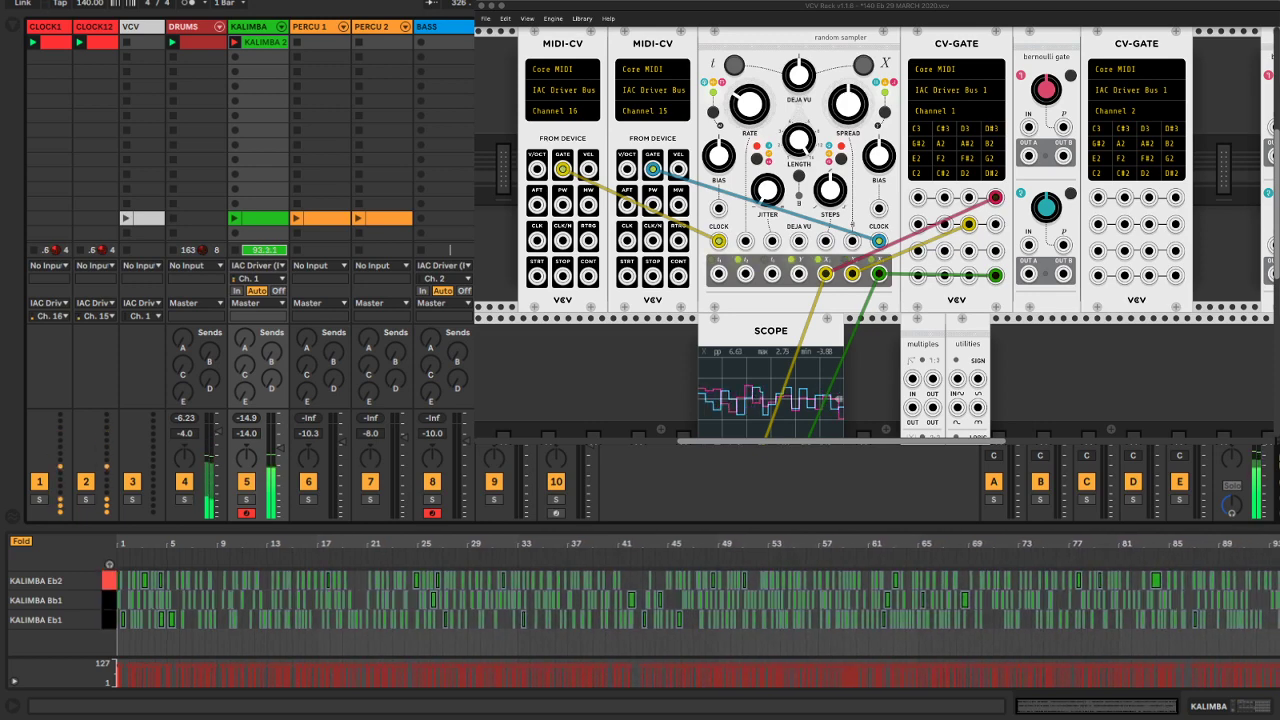
{"action": "left_click", "coordinate": [234, 219]}
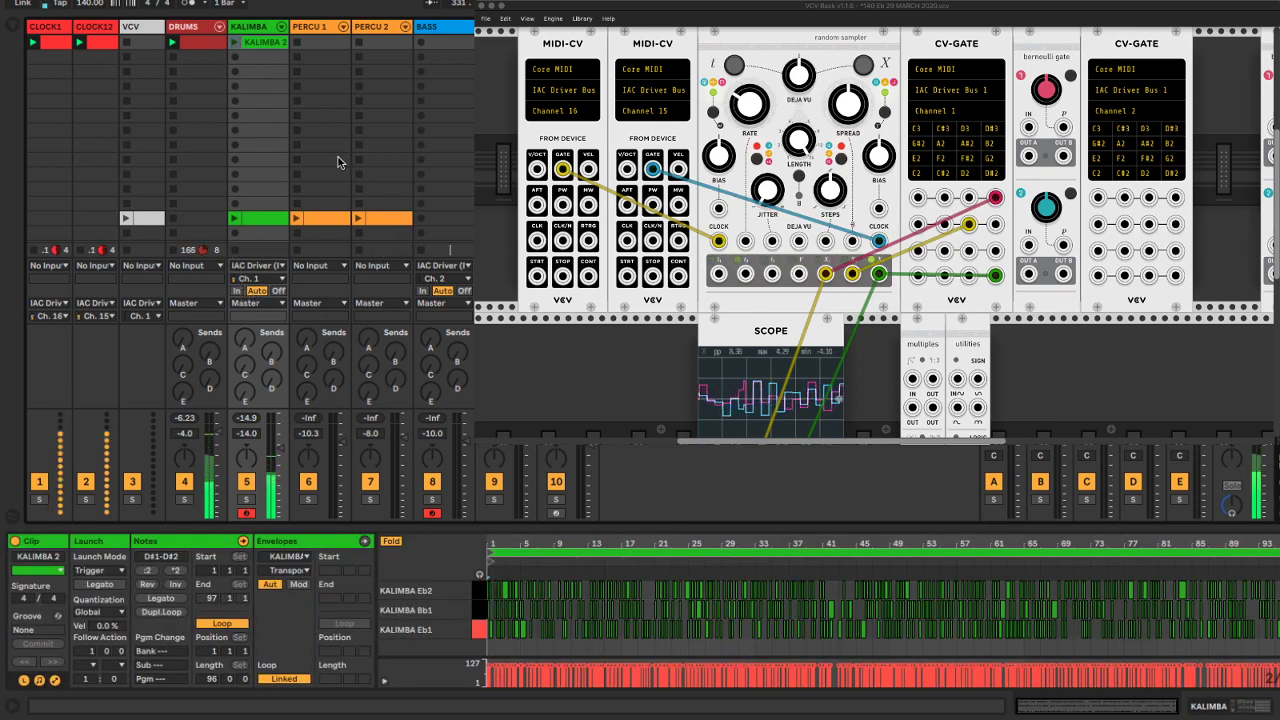
Hide the Envelopes and Launch settings of the recorded KALIMBA clip, keeping its Notes settings shown
{"action": "left_click", "coordinate": [55, 680]}
{"action": "left_click", "coordinate": [24, 680]}
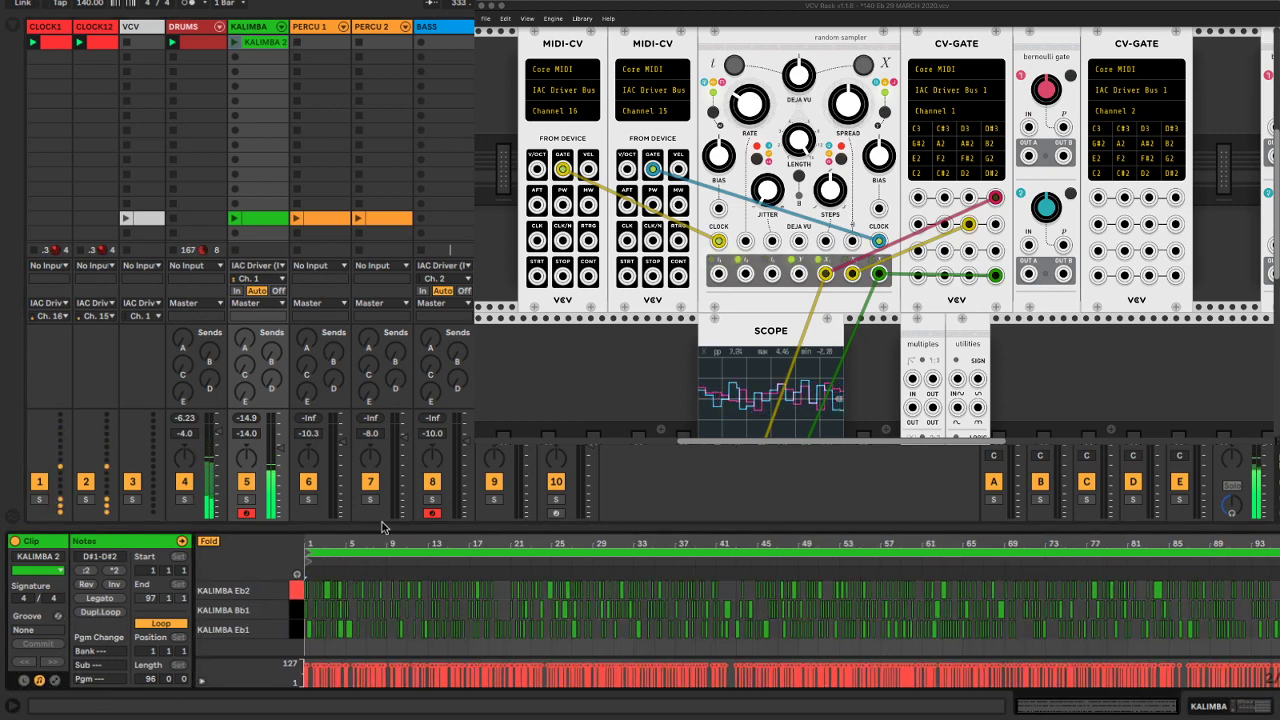
Quantize all notes in the recorded KALIMBA clip
{"action": "left_click_drag", "start_coordinate": [400, 545], "coordinate": [400, 610]}
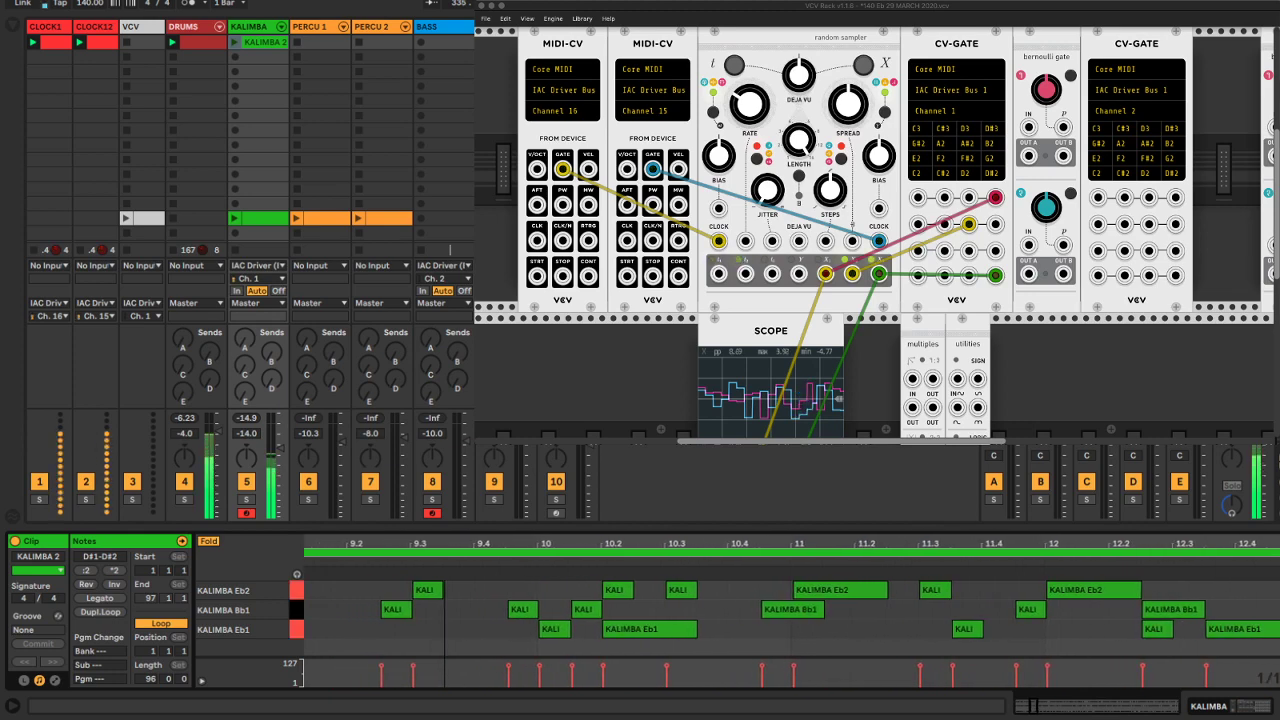
{"action": "right_click", "coordinate": [460, 631]}
{"action": "left_click", "coordinate": [568, 567]}
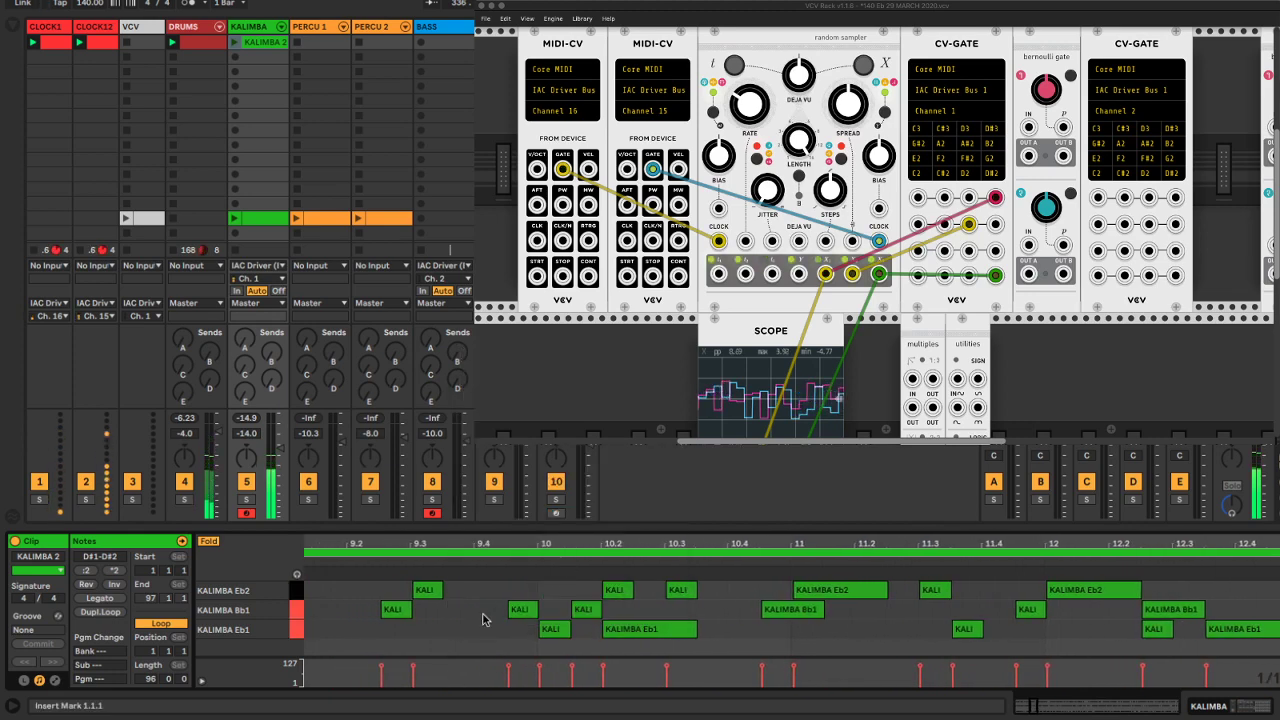
{"action": "left_click", "coordinate": [473, 624]}
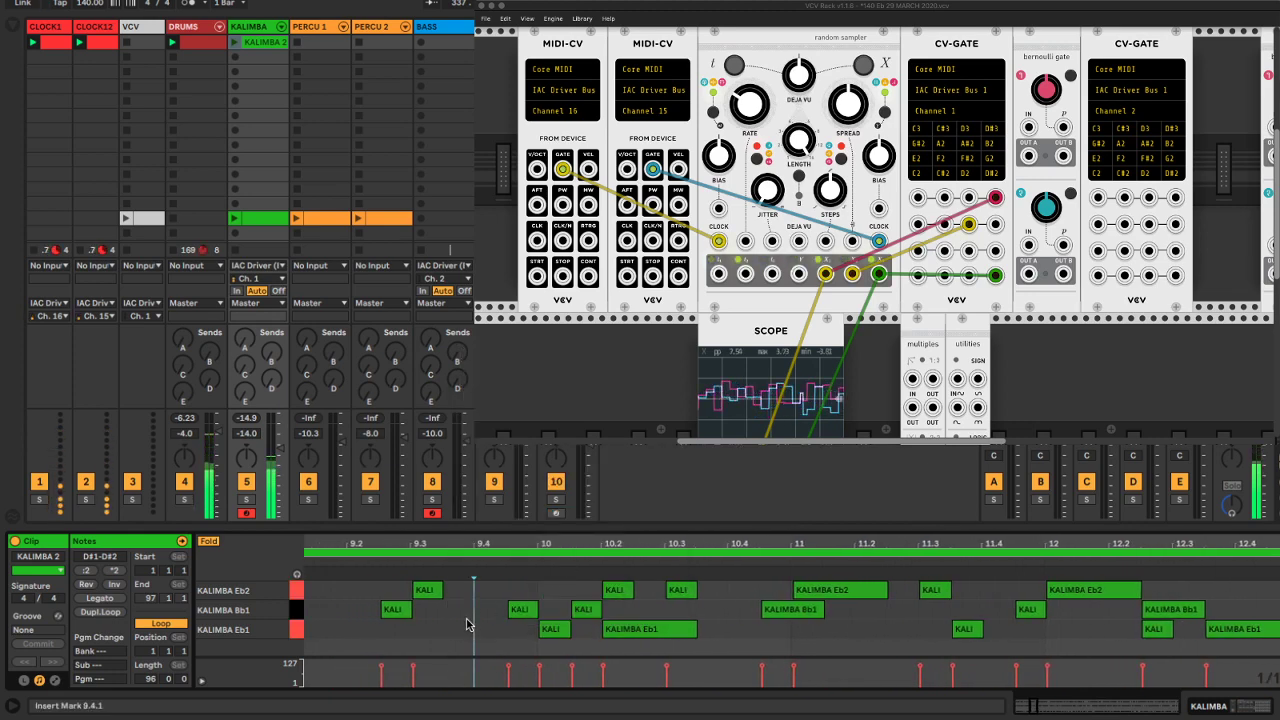
{"action": "key", "text": "super+a"}
{"action": "right_click", "coordinate": [466, 624]}
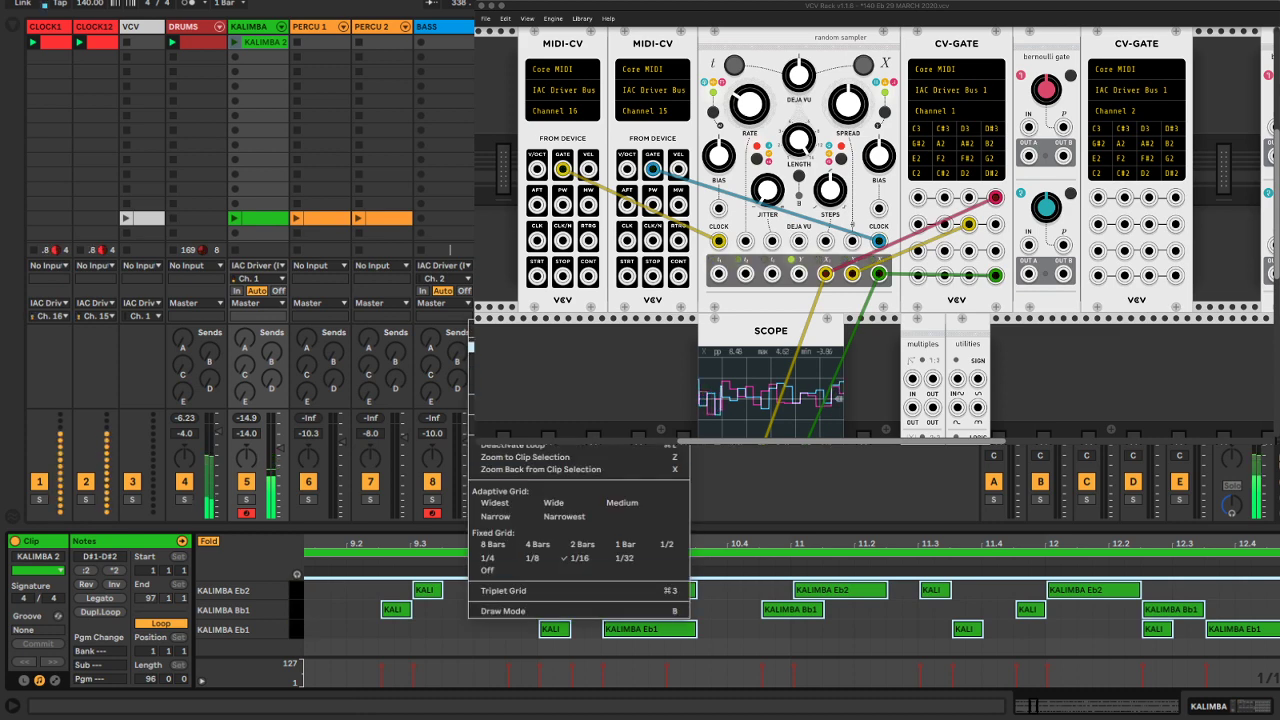
{"action": "left_click", "coordinate": [520, 347]}
{"action": "key", "text": "Return"}
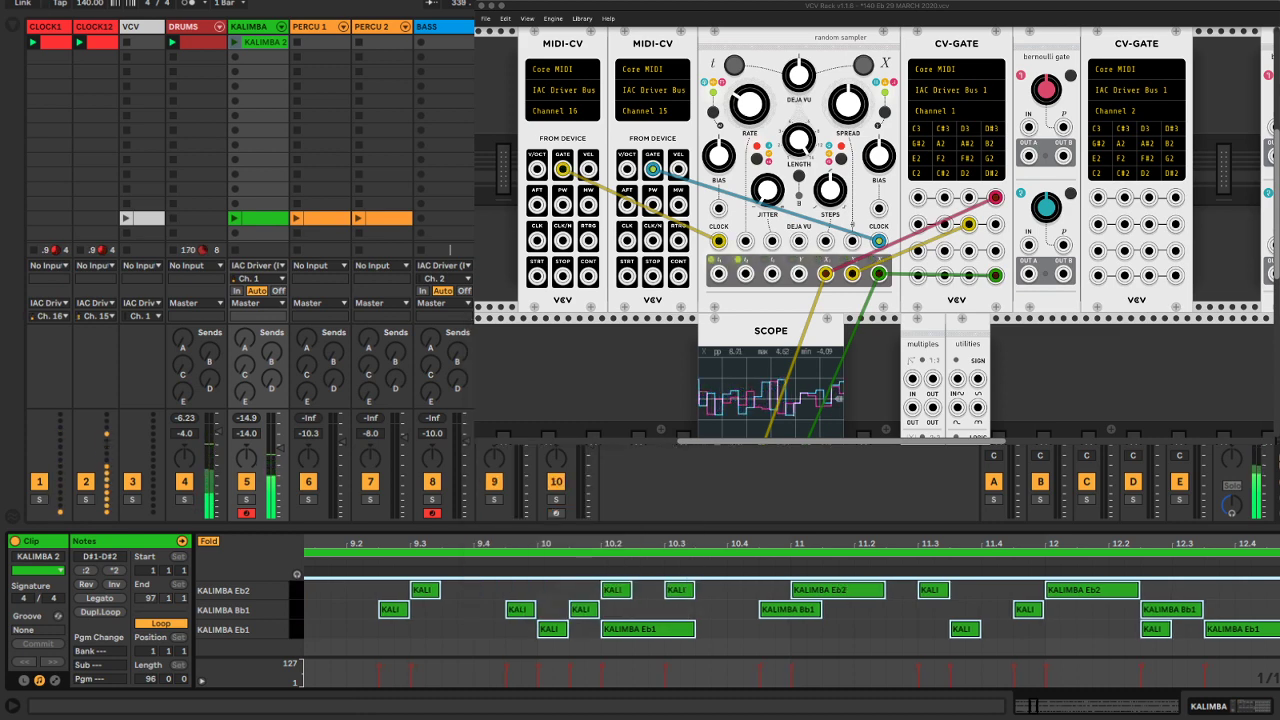
{"action": "left_click", "coordinate": [446, 631]}
{"action": "left_click_drag", "start_coordinate": [483, 544], "coordinate": [391, 548]}
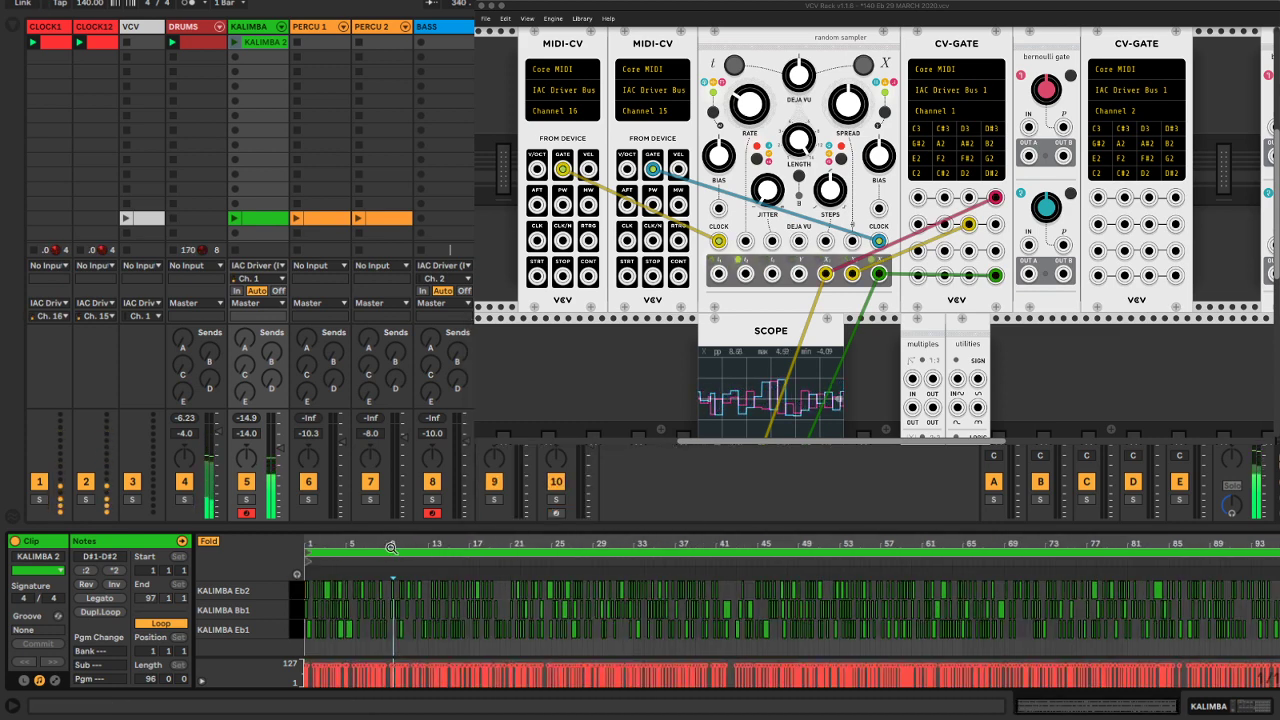
Duplicate the KALIMBA track together with its clips
{"action": "right_click", "coordinate": [263, 27]}
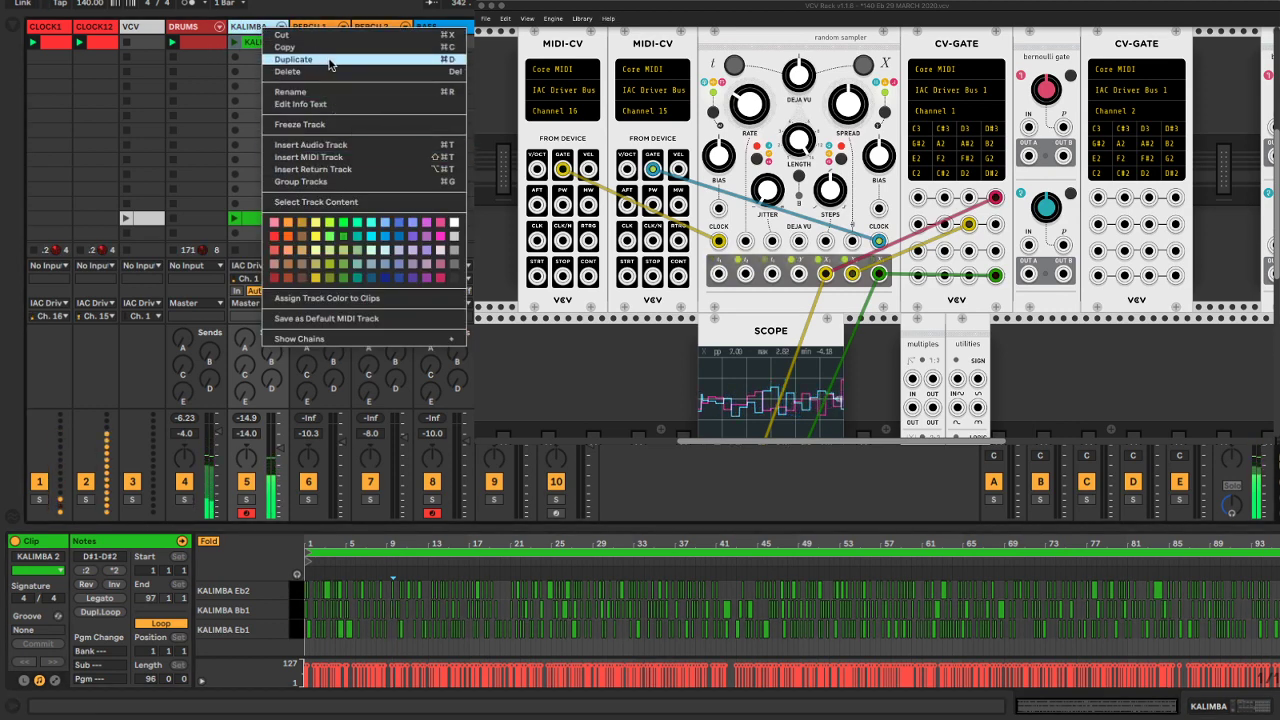
{"action": "left_click", "coordinate": [337, 60]}
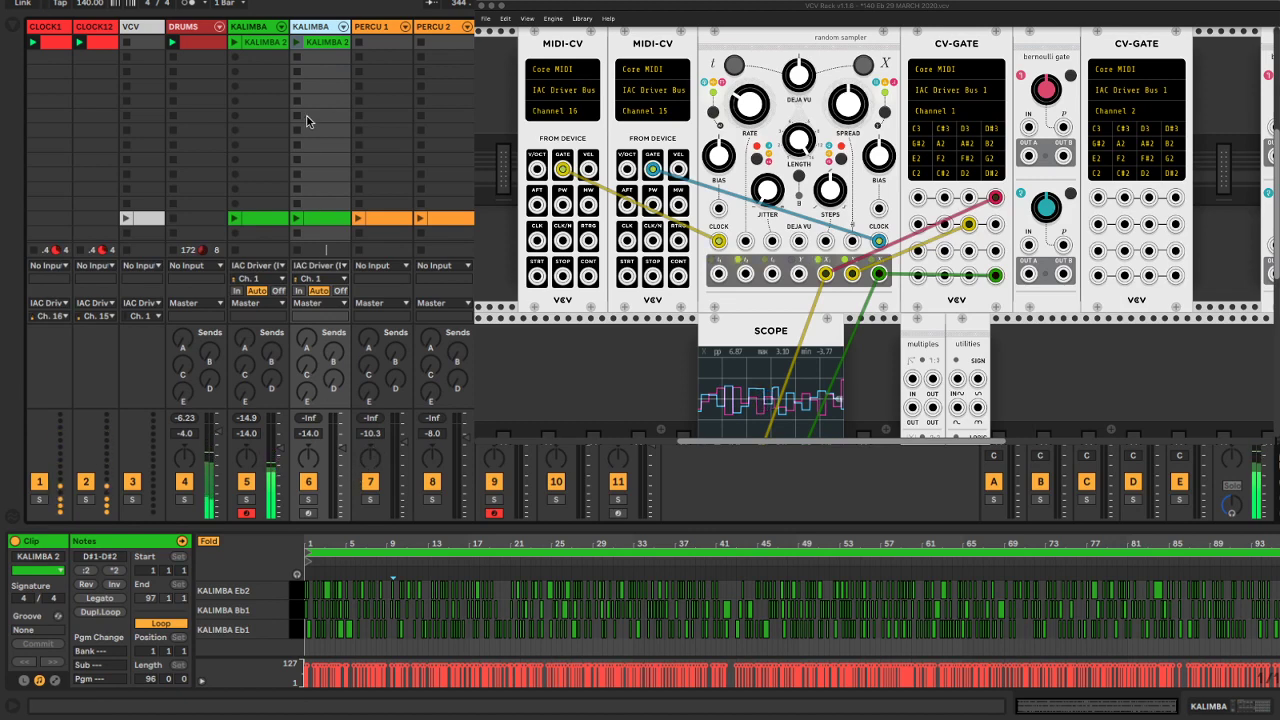
Delete the recorded clip from the original KALIMBA track and the lower clip from its duplicate
{"action": "left_click", "coordinate": [254, 45]}
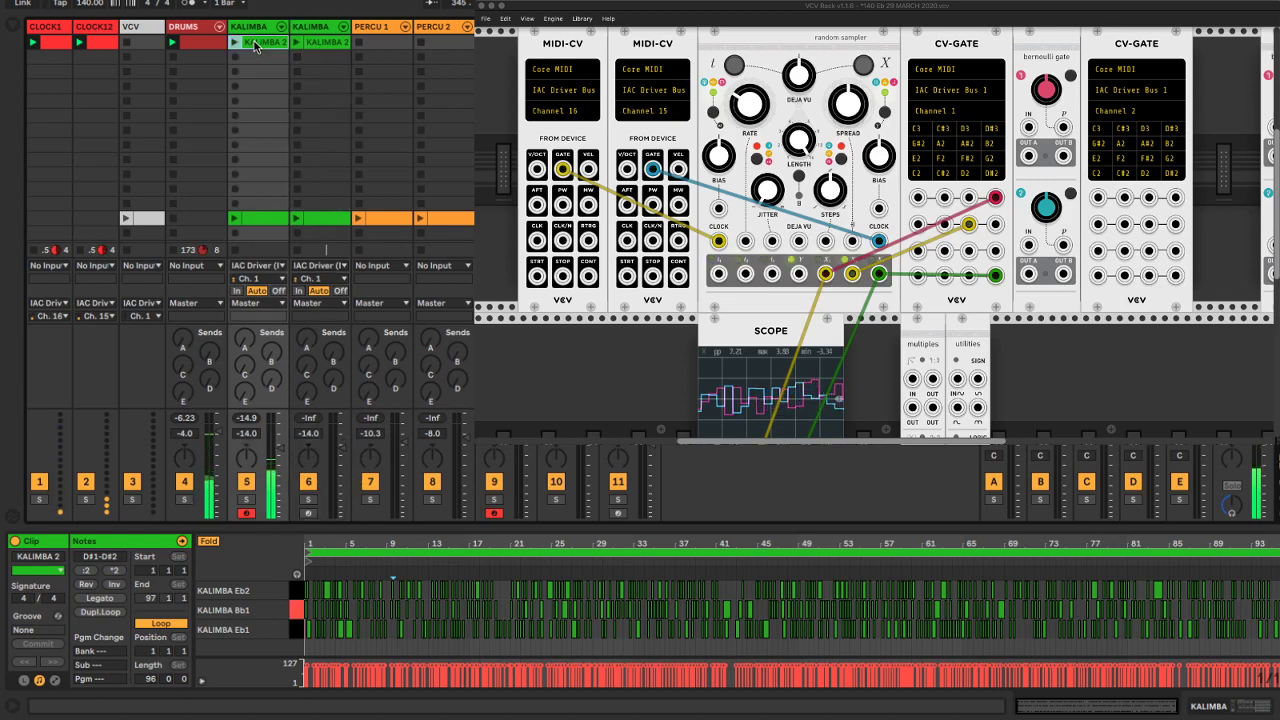
{"action": "key", "text": "Delete"}
{"action": "left_click", "coordinate": [315, 218]}
{"action": "key", "text": "Delete"}
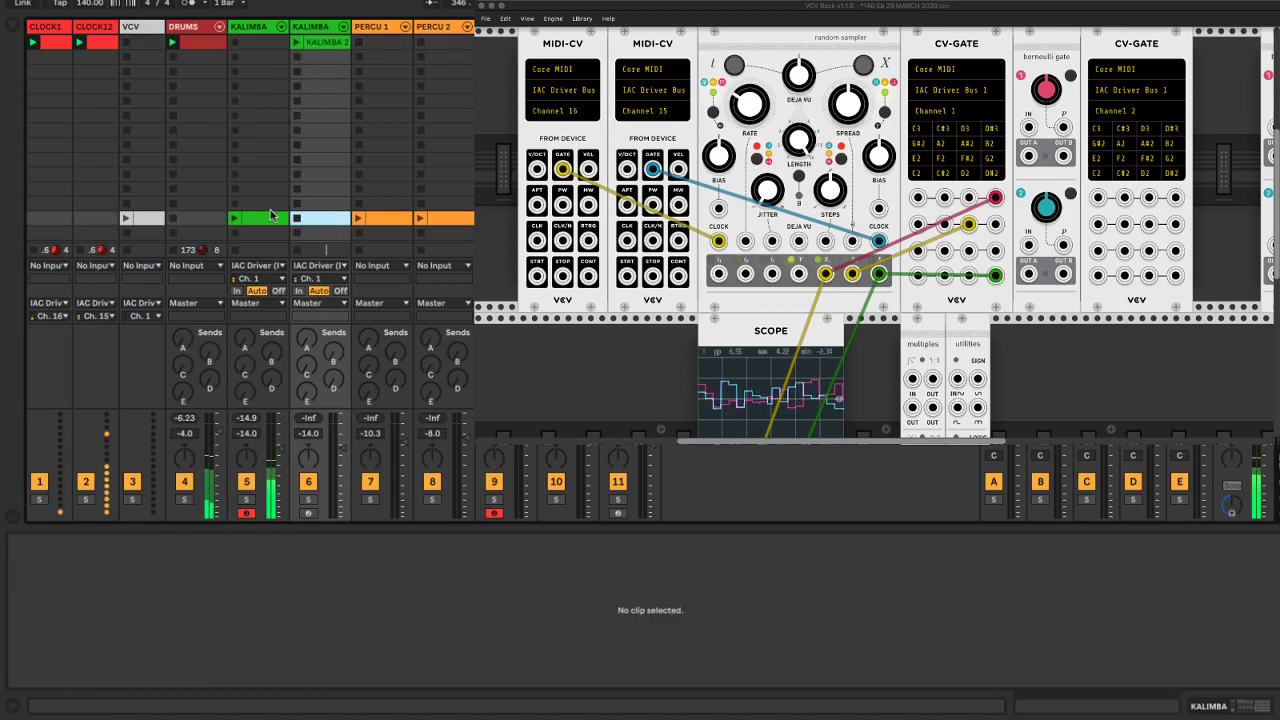
{"action": "left_click", "coordinate": [266, 219]}
{"action": "key", "text": "Delete"}
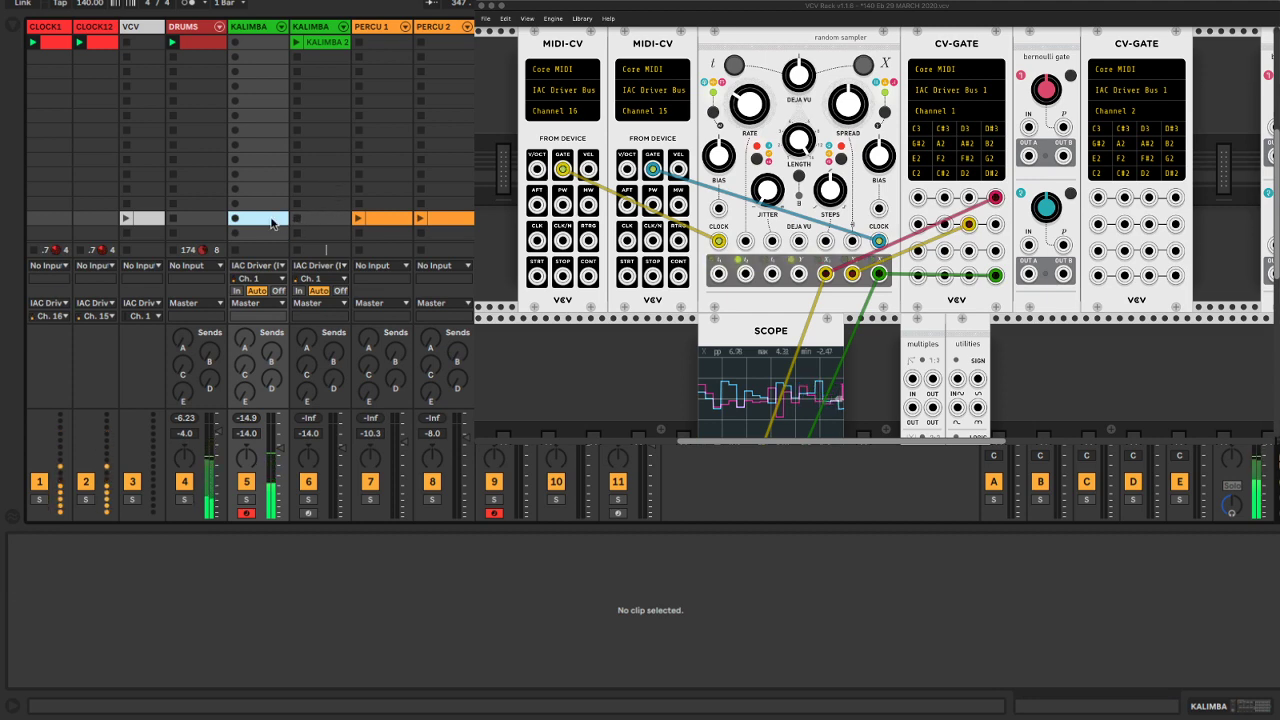
{"action": "key", "text": "ctrl+z"}
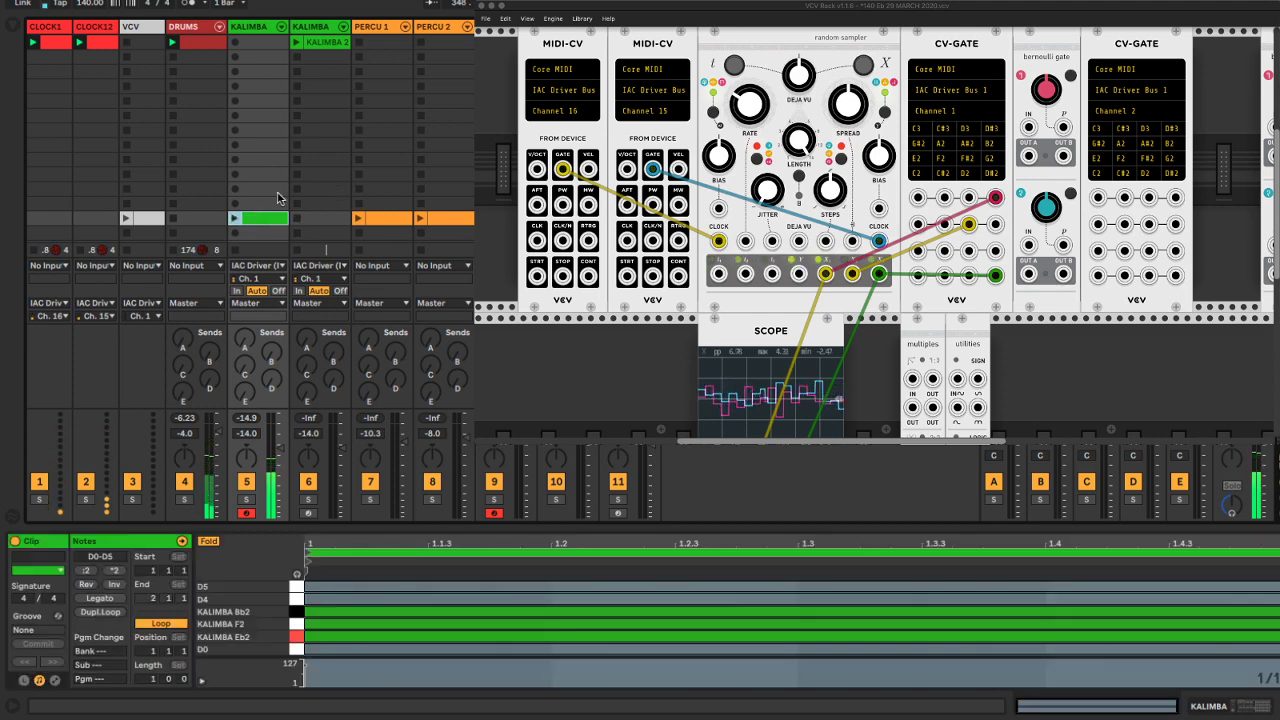
Delete the lower clips from the original KALIMBA, PERCU 1 and PERCU 2 tracks
{"action": "left_click", "coordinate": [272, 160]}
{"action": "left_click", "coordinate": [249, 217]}
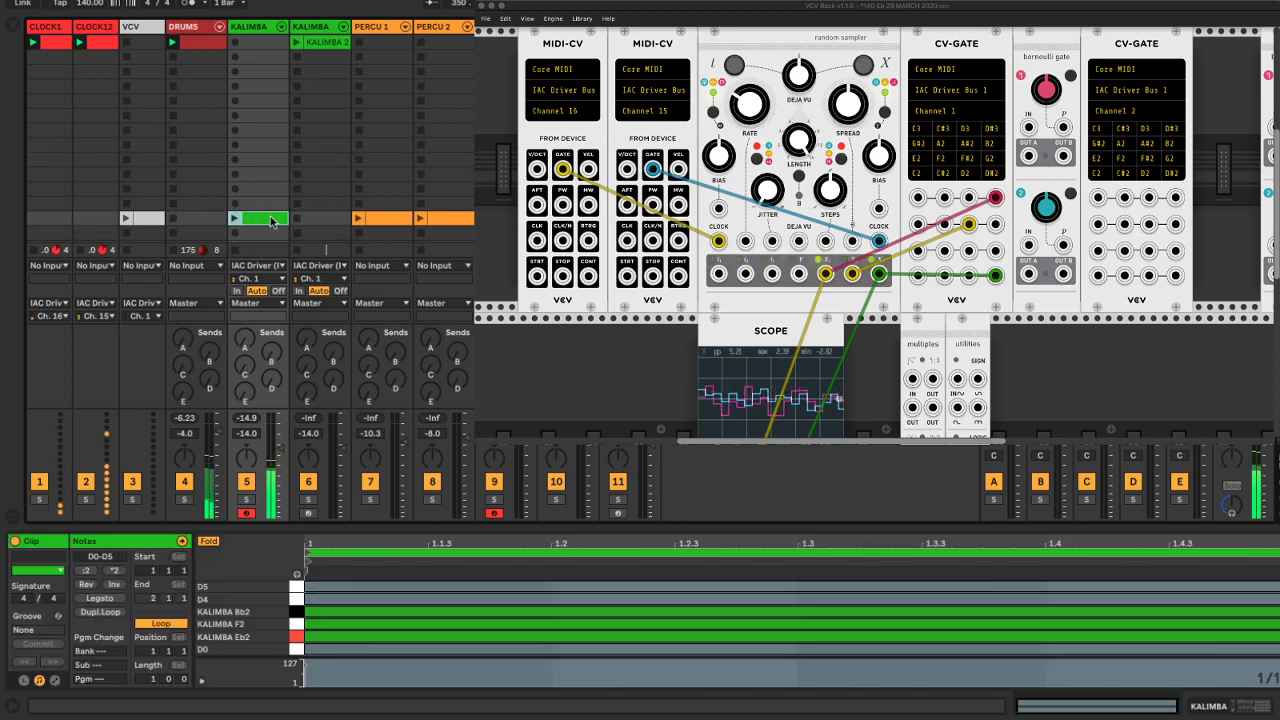
{"action": "key", "text": "Delete"}
{"action": "left_click_drag", "start_coordinate": [320, 218], "coordinate": [488, 221]}
{"action": "key", "text": "Delete"}
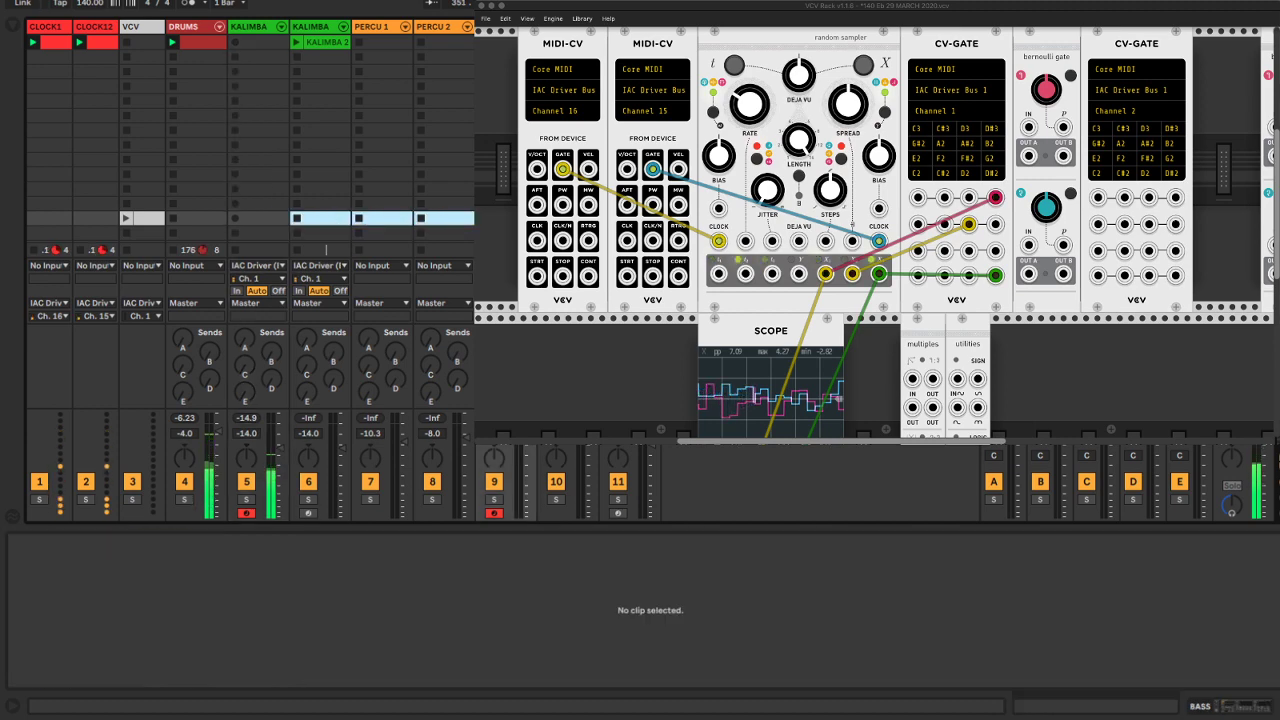
{"action": "left_click", "coordinate": [324, 158]}
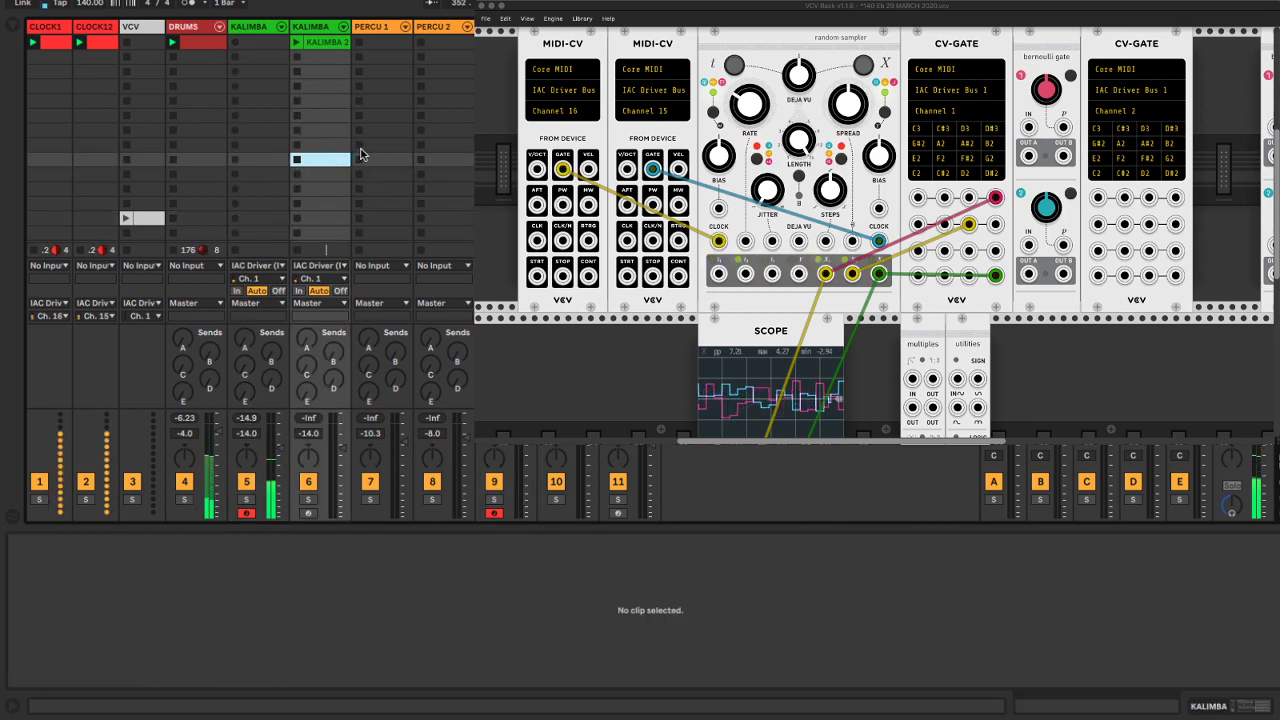
Activate the Pitch device on the original KALIMBA track and set its pitch to +12 st
{"action": "left_click", "coordinate": [324, 44]}
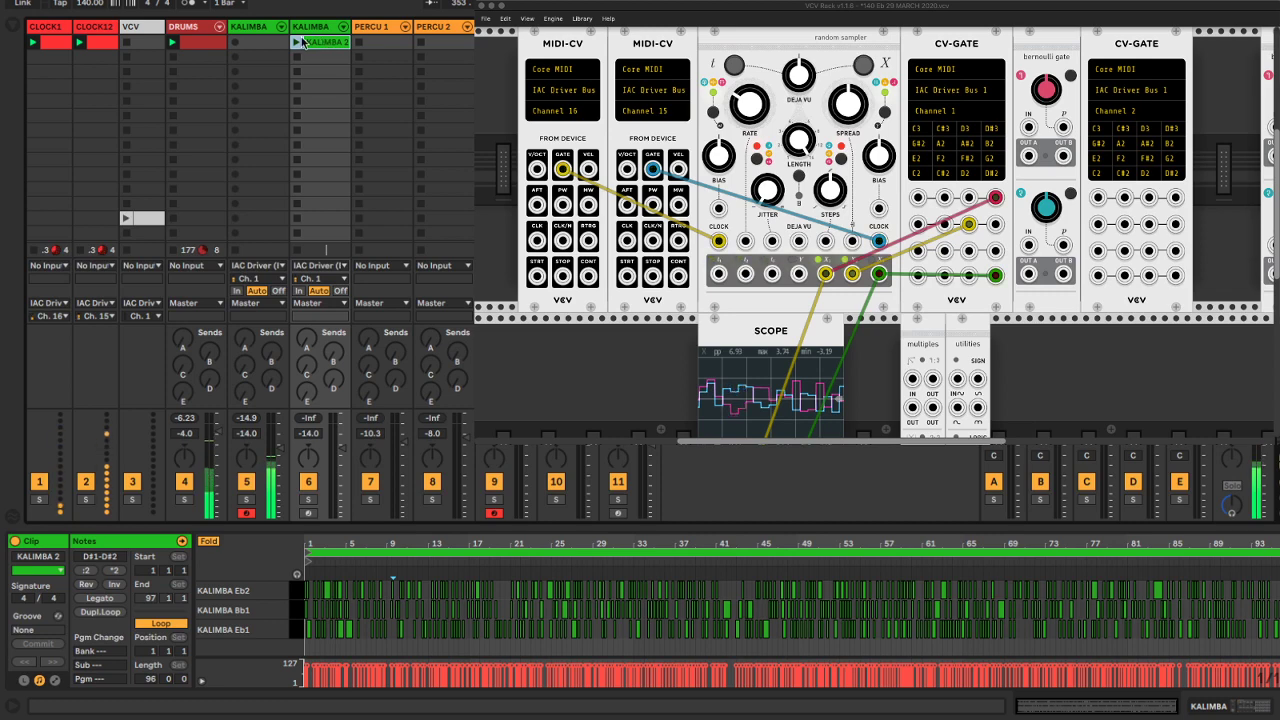
{"action": "left_click", "coordinate": [258, 42]}
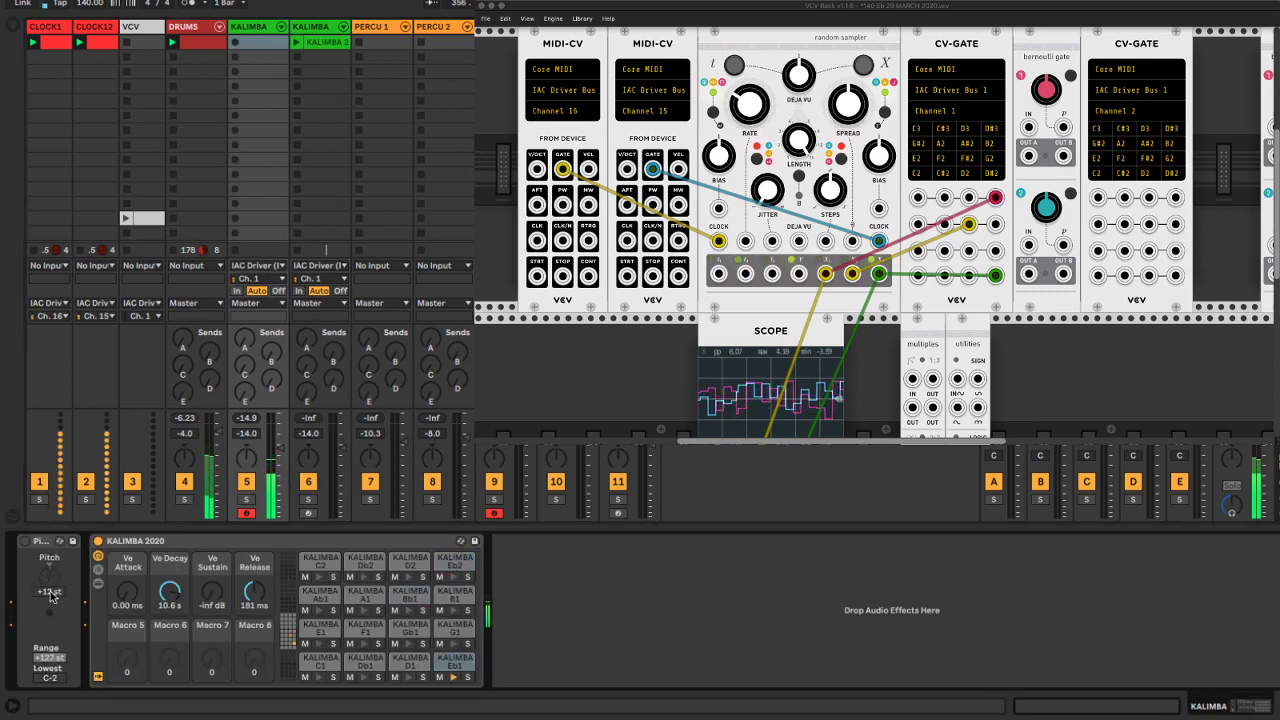
{"action": "double_click", "coordinate": [49, 591]}
{"action": "left_click", "coordinate": [25, 541]}
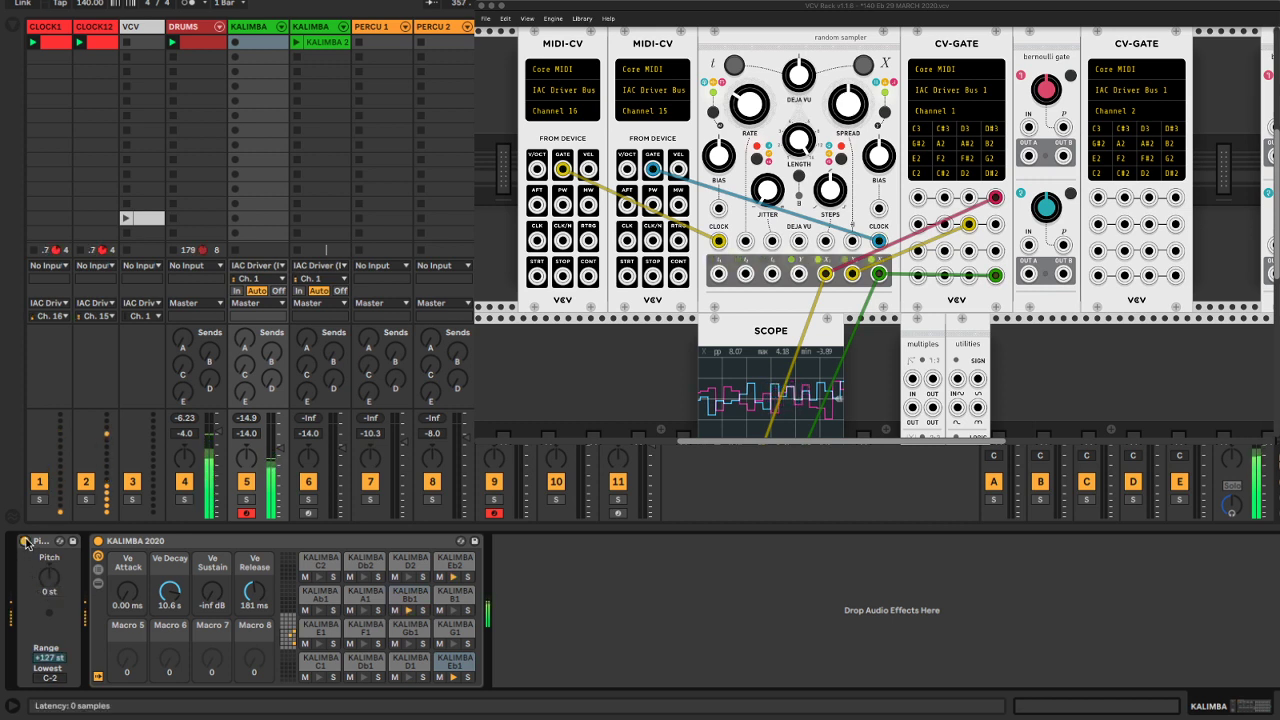
{"action": "left_click_drag", "start_coordinate": [49, 574], "coordinate": [49, 567]}
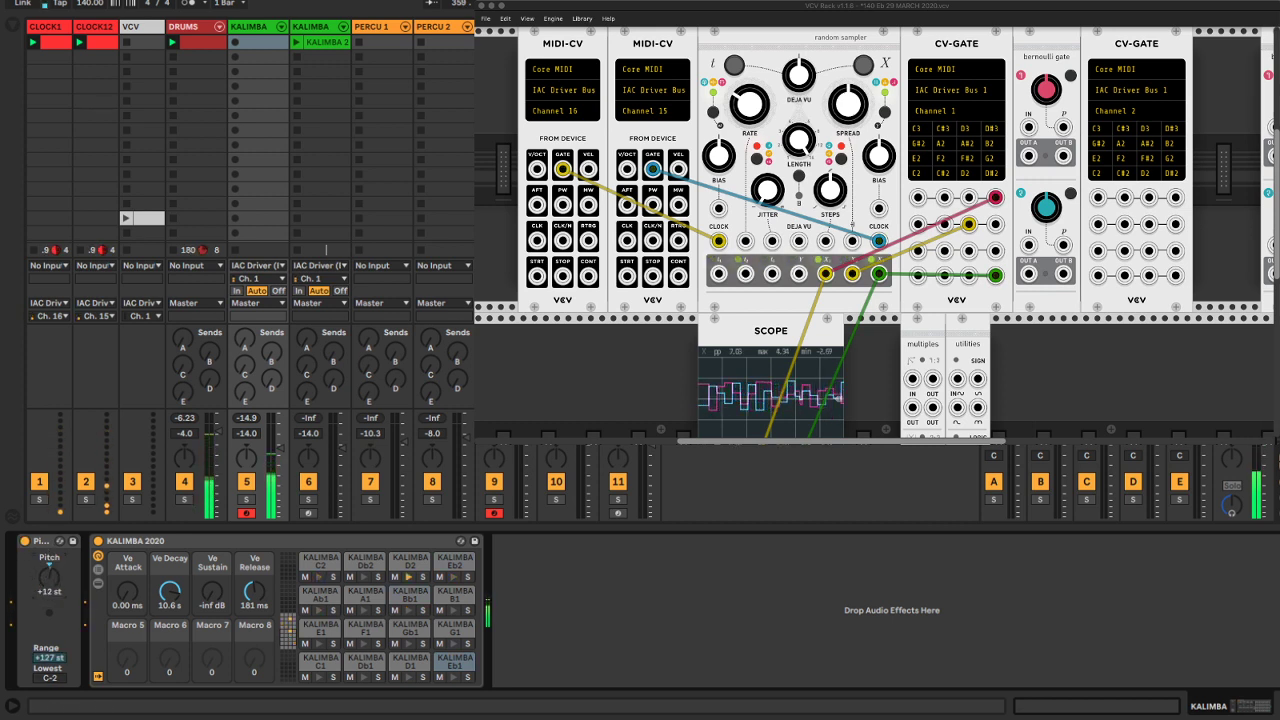
Launch the recorded clip on the duplicate KALIMBA track
{"action": "left_click", "coordinate": [296, 43]}
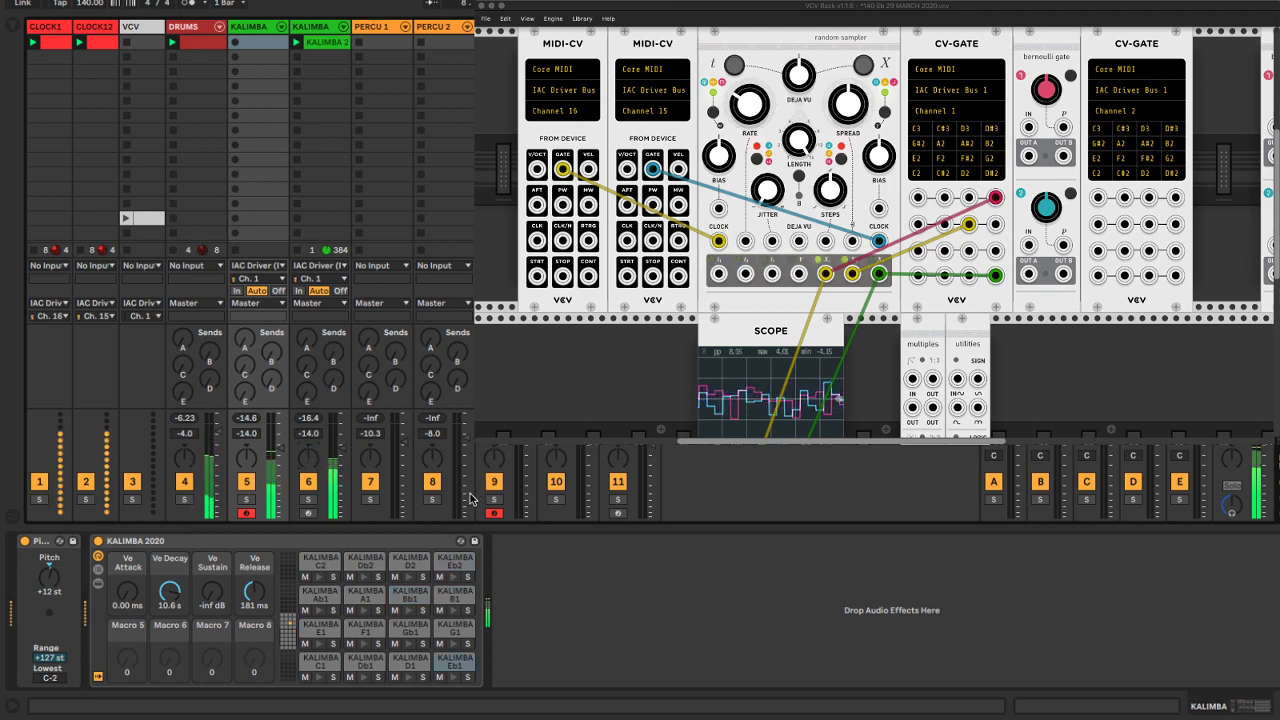
Unfold the duplicate KALIMBA track's drum rack chains and examine the mixer channels of its individual notes
{"action": "left_click", "coordinate": [343, 27]}
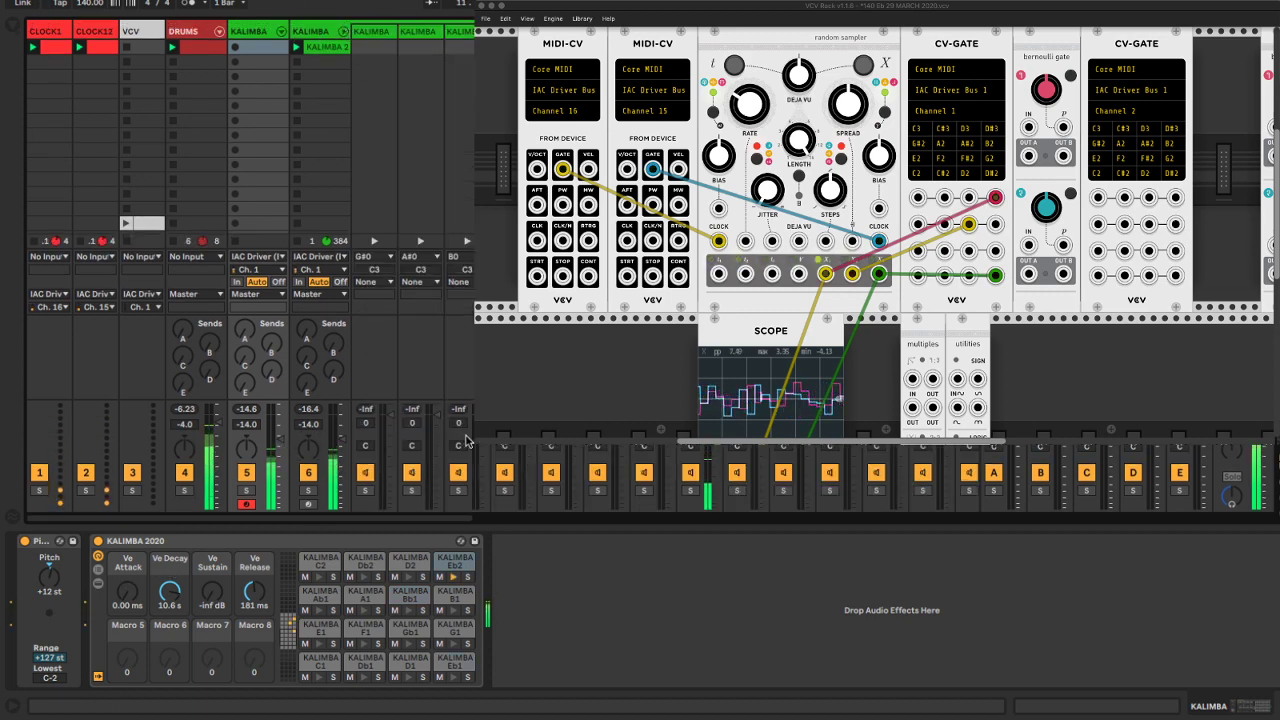
{"action": "scroll", "coordinate": [465, 441], "scroll_direction": "right", "scroll_amount": 1}
{"action": "scroll", "coordinate": [465, 441], "scroll_direction": "right", "scroll_amount": 5}
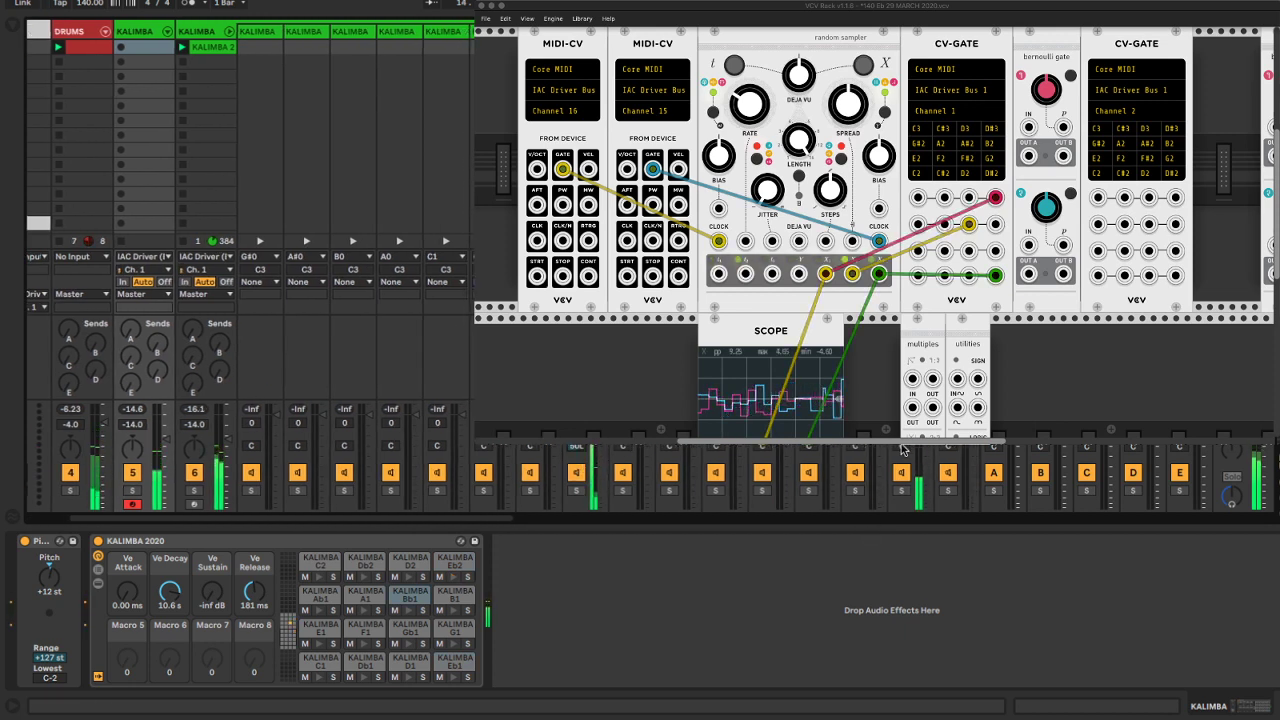
{"action": "scroll", "coordinate": [850, 487], "scroll_direction": "right", "scroll_amount": 10}
{"action": "scroll", "coordinate": [810, 490], "scroll_direction": "right", "scroll_amount": 2}
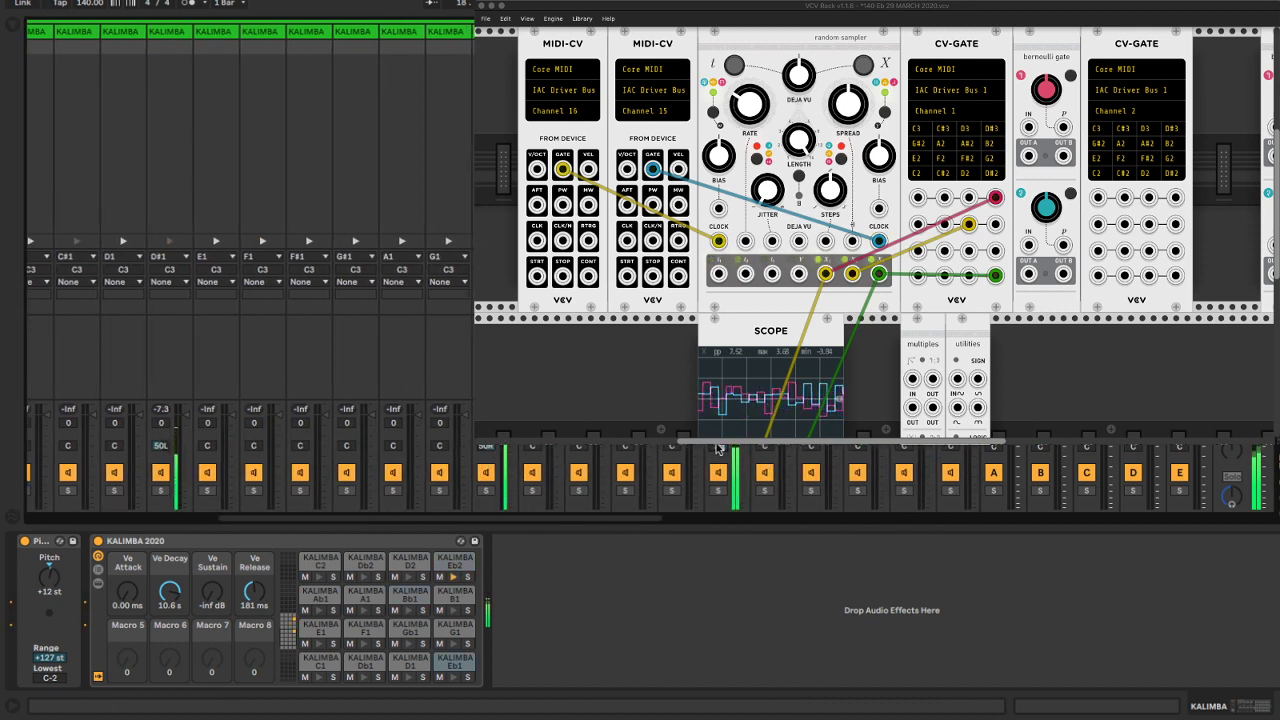
{"action": "scroll", "coordinate": [708, 455], "scroll_direction": "left", "scroll_amount": 5}
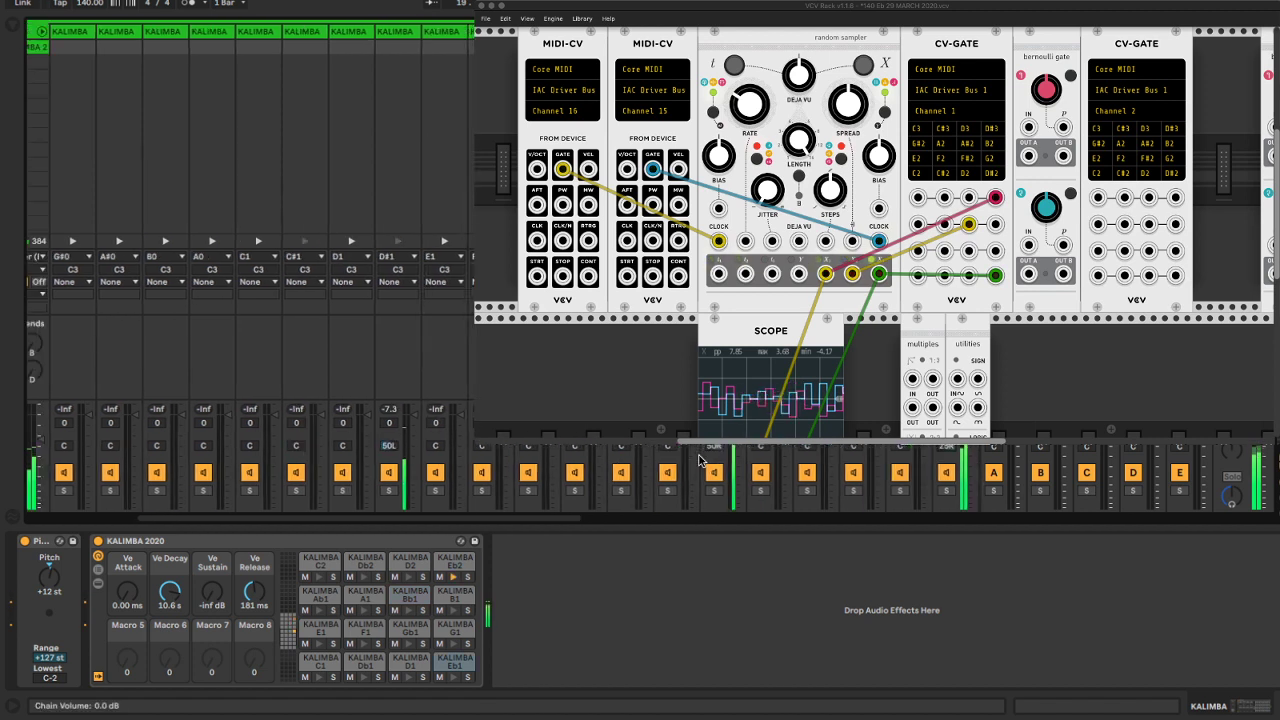
{"action": "scroll", "coordinate": [700, 460], "scroll_direction": "right", "scroll_amount": 3}
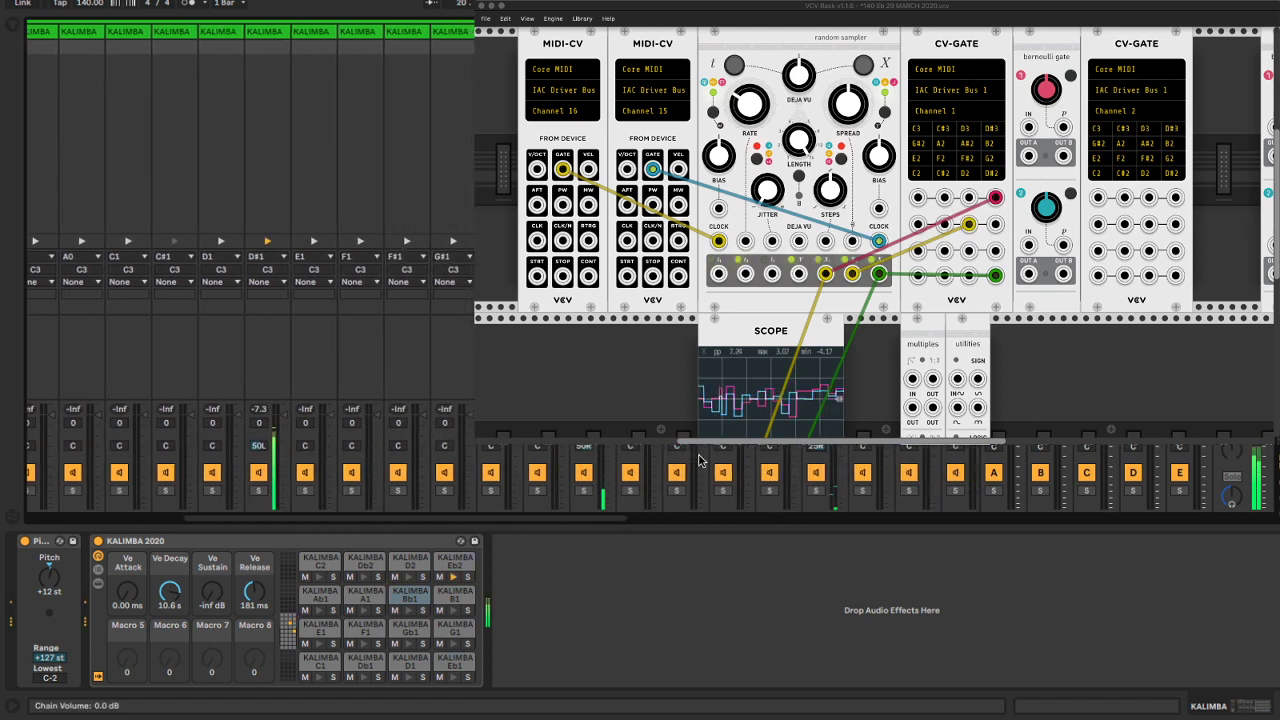
{"action": "scroll", "coordinate": [620, 458], "scroll_direction": "right", "scroll_amount": 2}
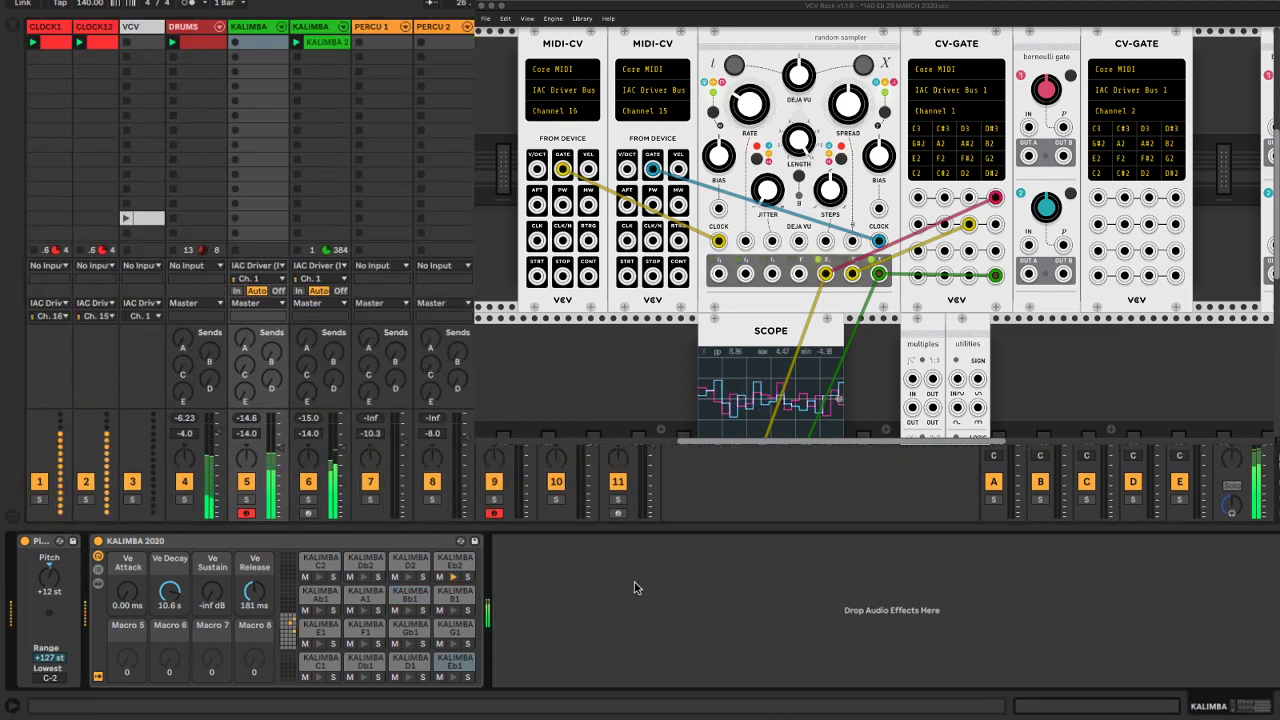
Save the set, and rename the duplicate KALIMBA track to KALIMB1 and the original to KALIMB2
{"action": "key", "text": "super+s"}
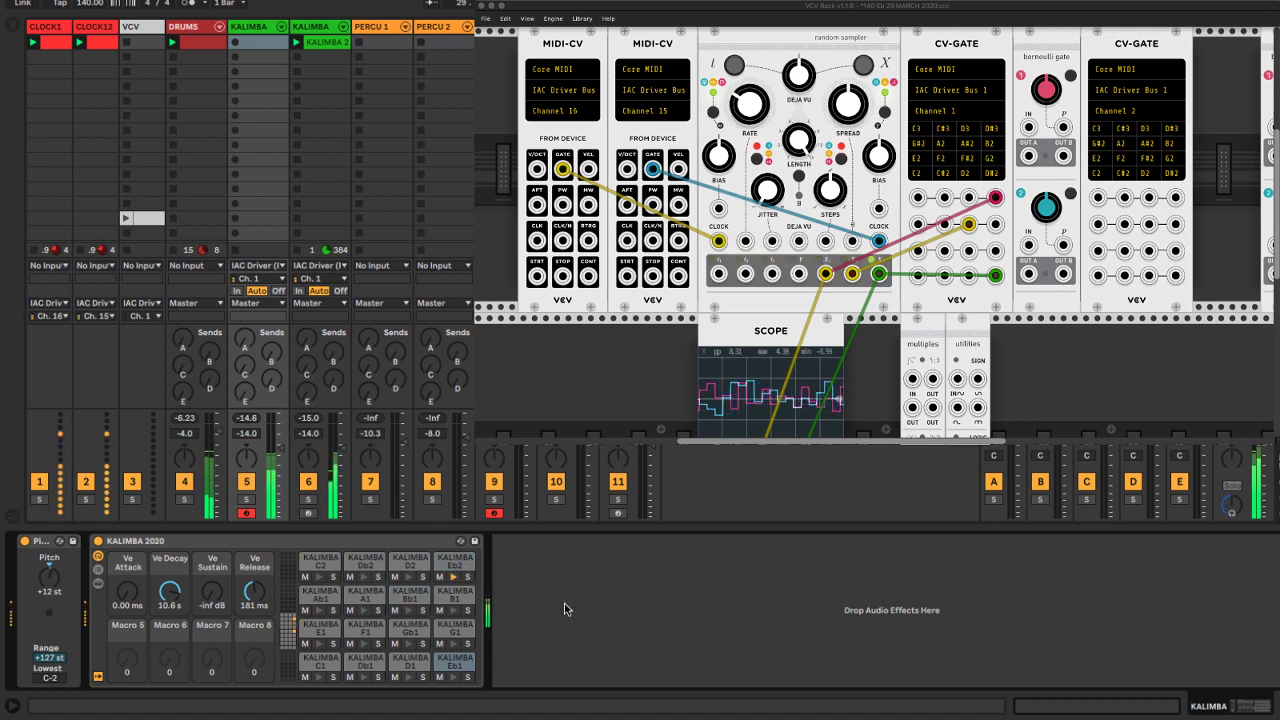
{"action": "left_click", "coordinate": [316, 28]}
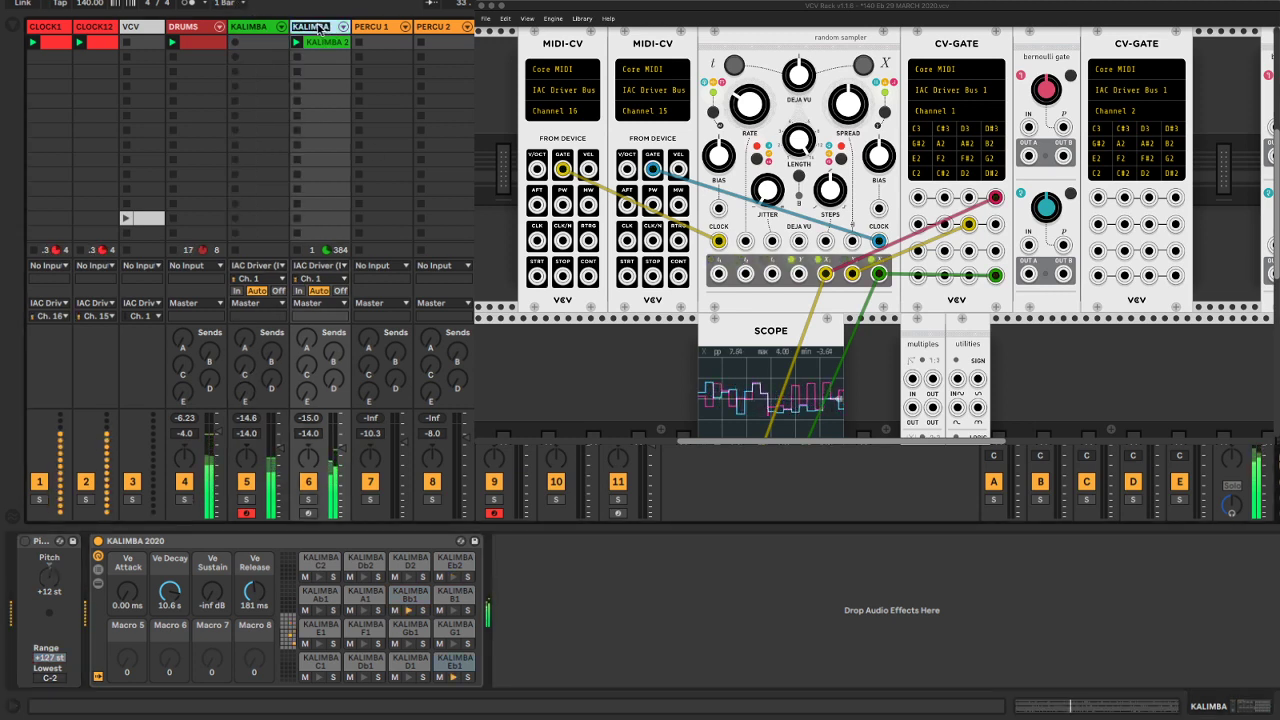
{"action": "type", "text": "1"}
{"action": "key", "text": "Return"}
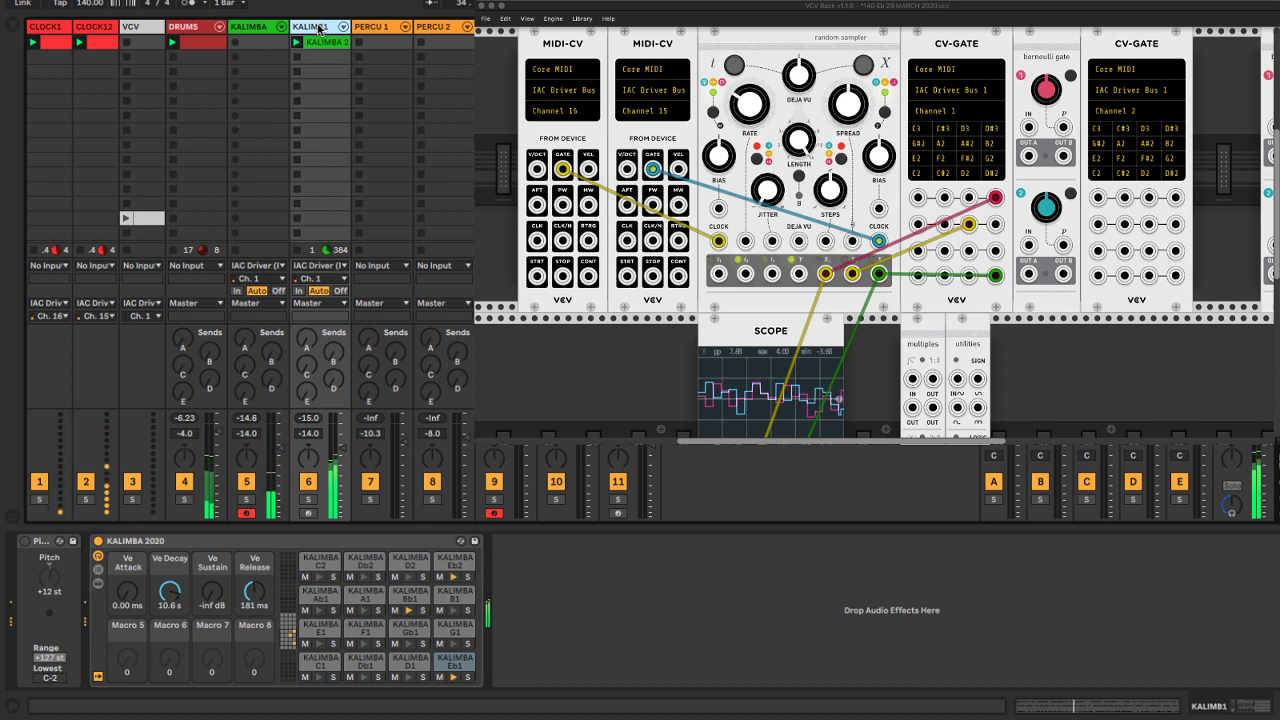
{"action": "left_click", "coordinate": [251, 30]}
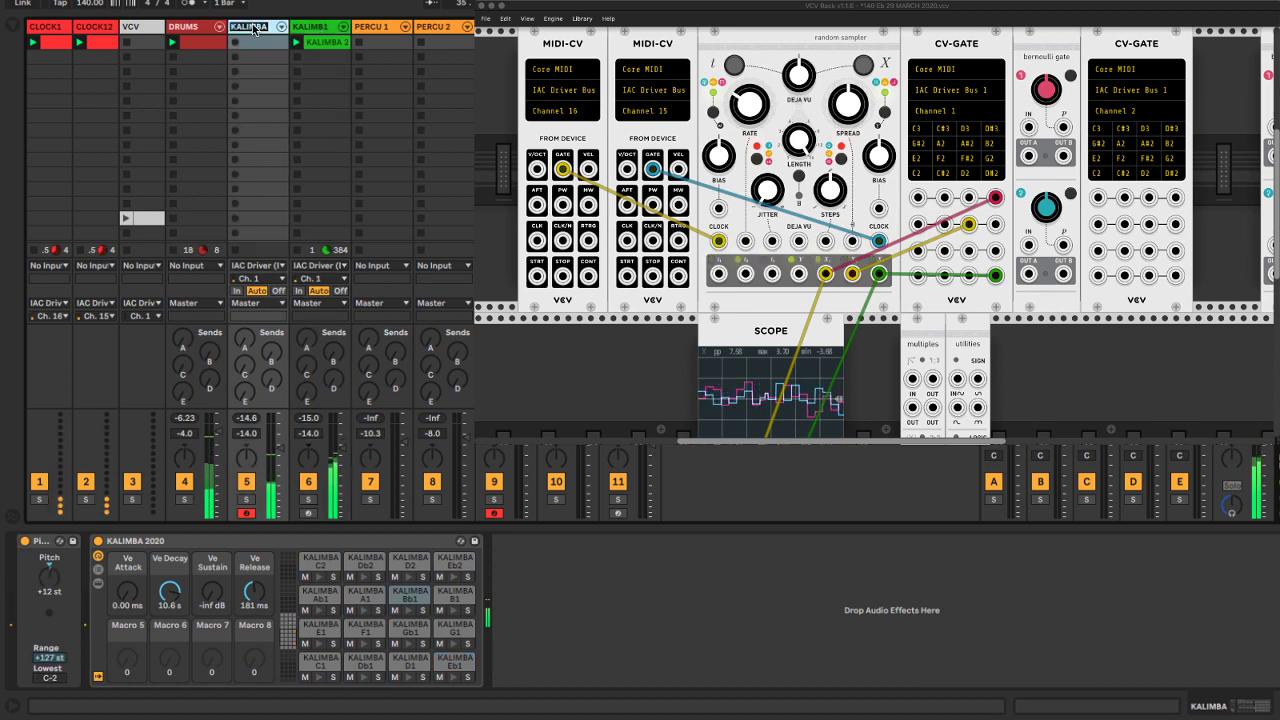
{"action": "key", "text": "Return"}
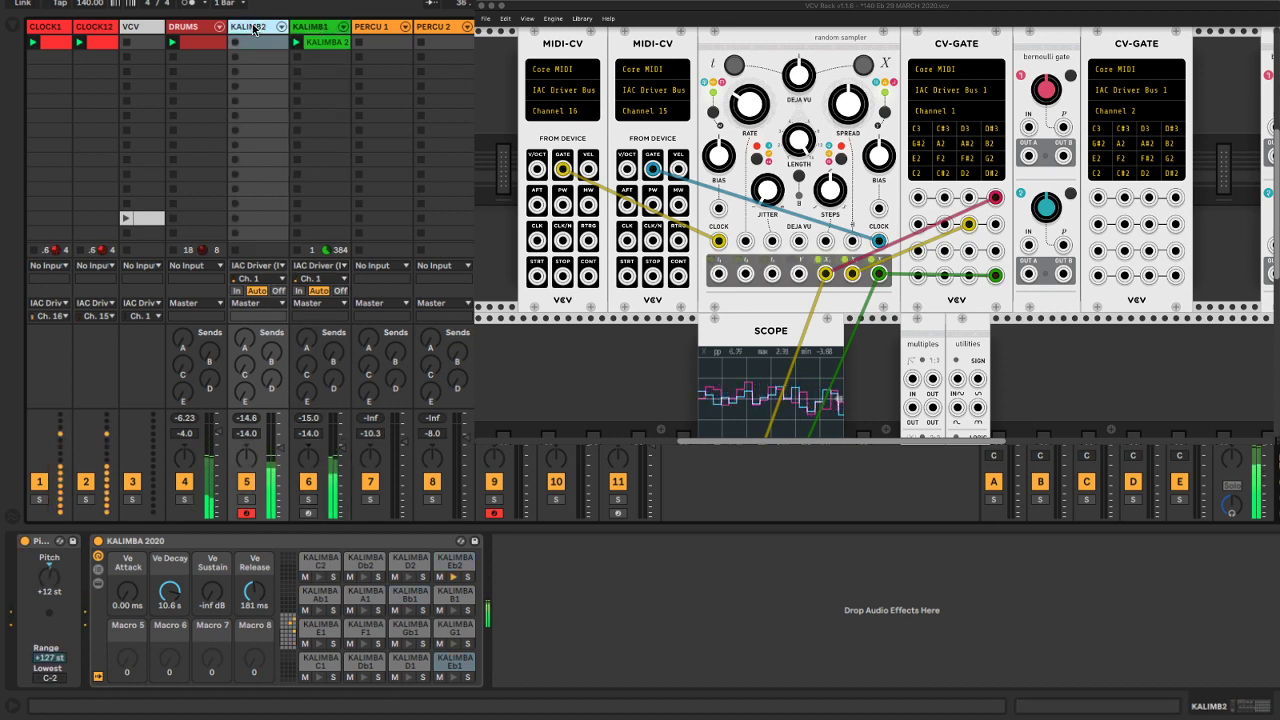
Recolor the KALIMB1 track and its clip a darker green
{"action": "left_click", "coordinate": [318, 30]}
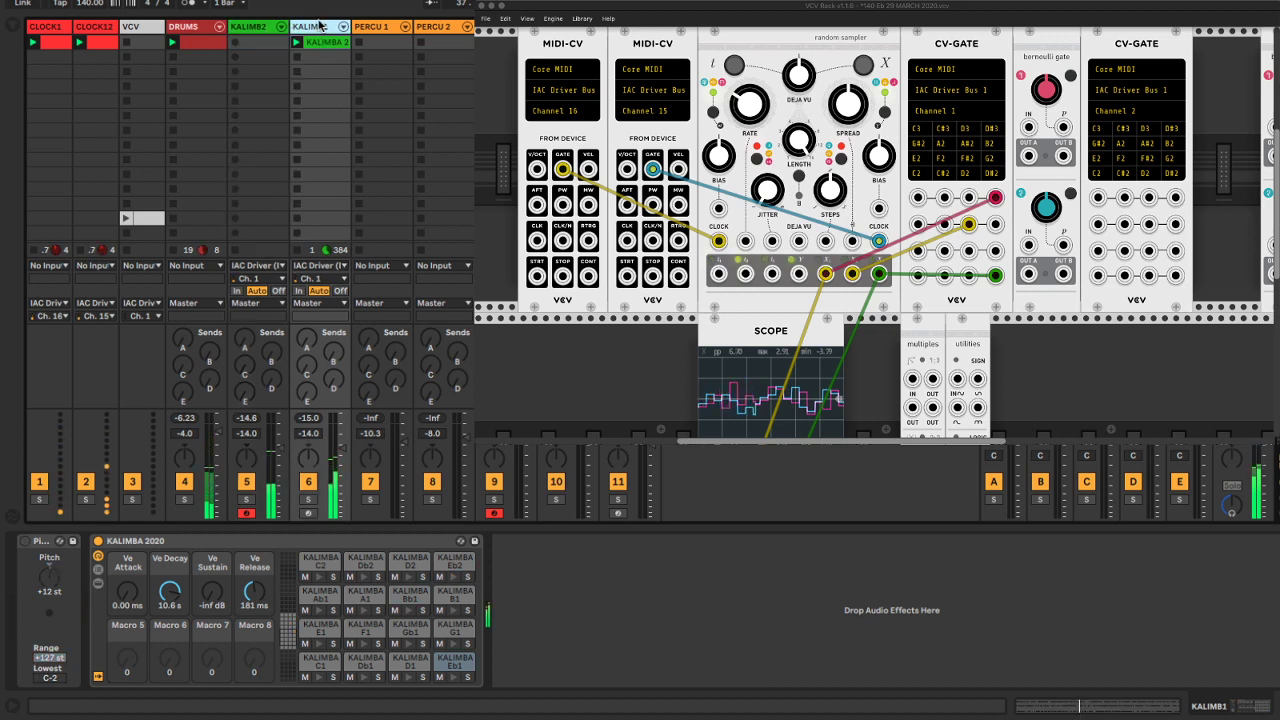
{"action": "right_click", "coordinate": [318, 30]}
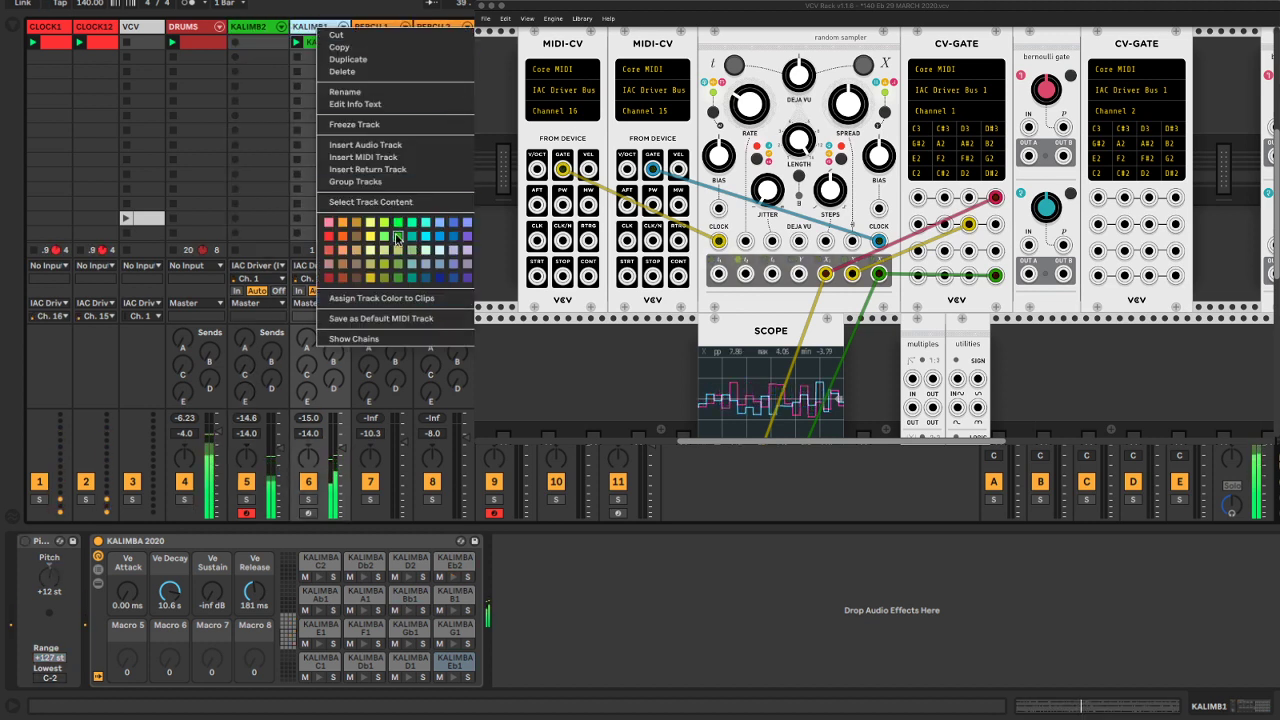
{"action": "left_click", "coordinate": [398, 274]}
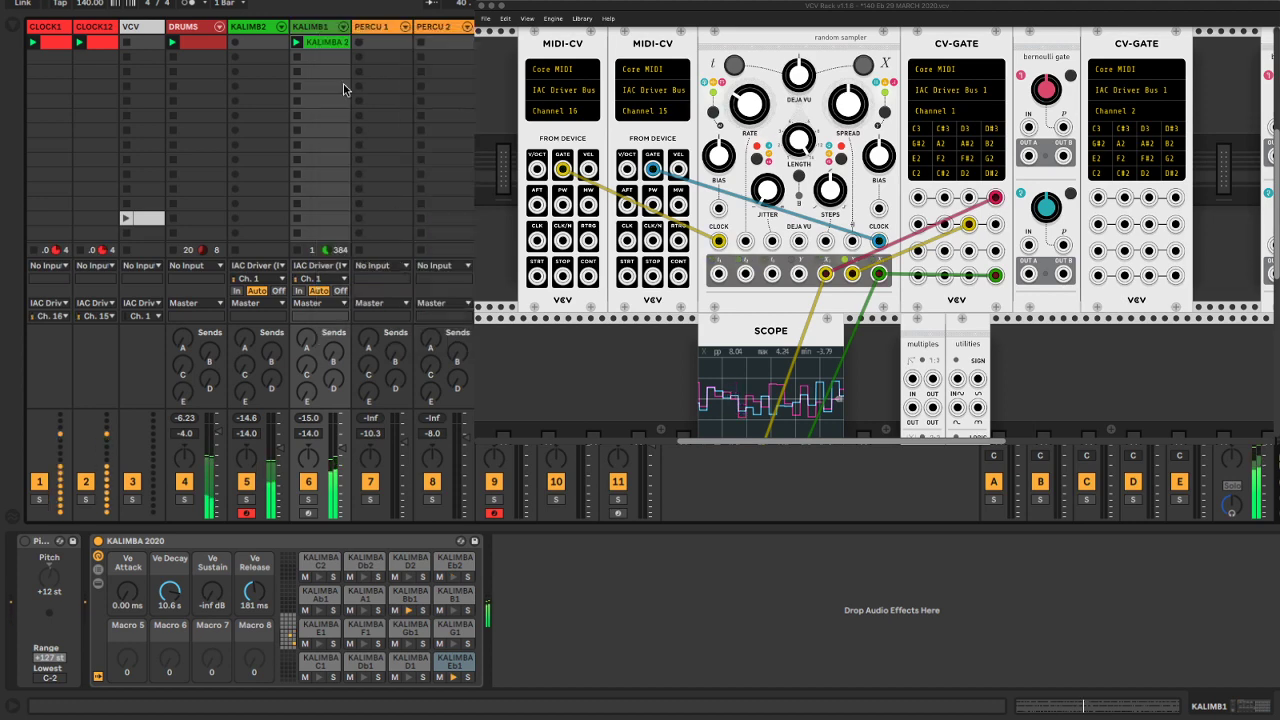
{"action": "right_click", "coordinate": [333, 45]}
{"action": "left_click", "coordinate": [414, 312]}
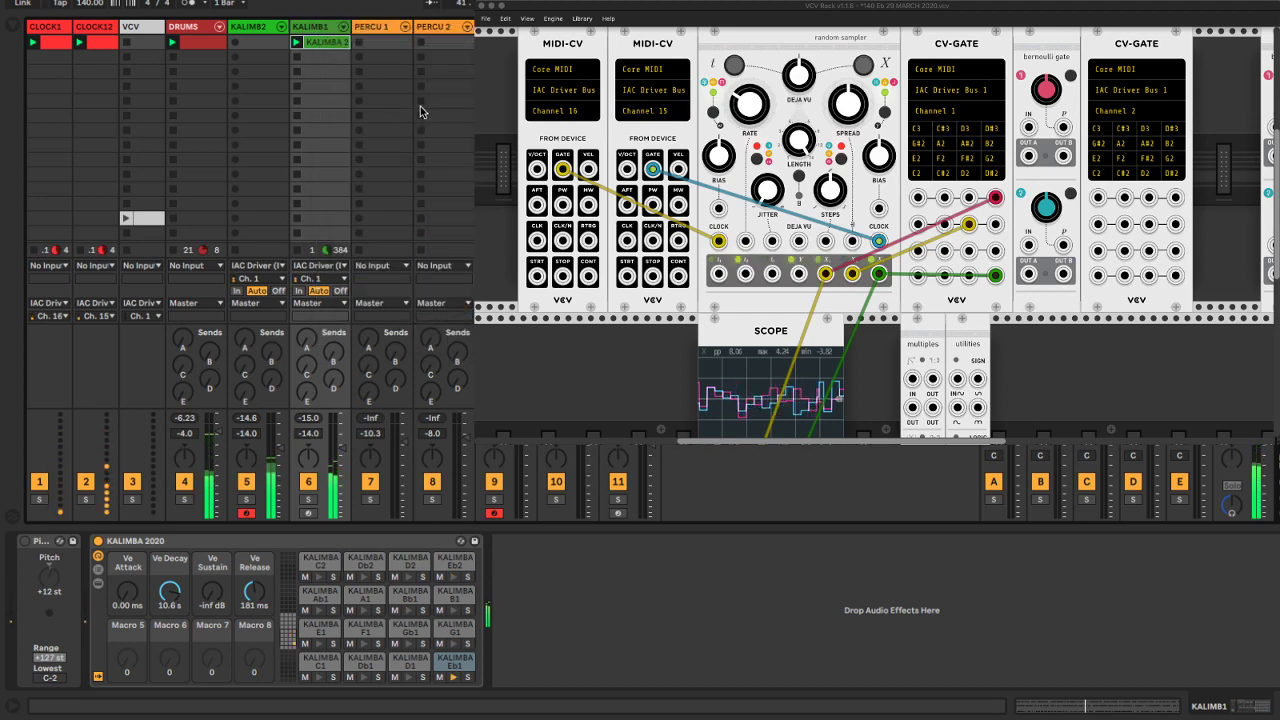
{"action": "left_click", "coordinate": [430, 103]}
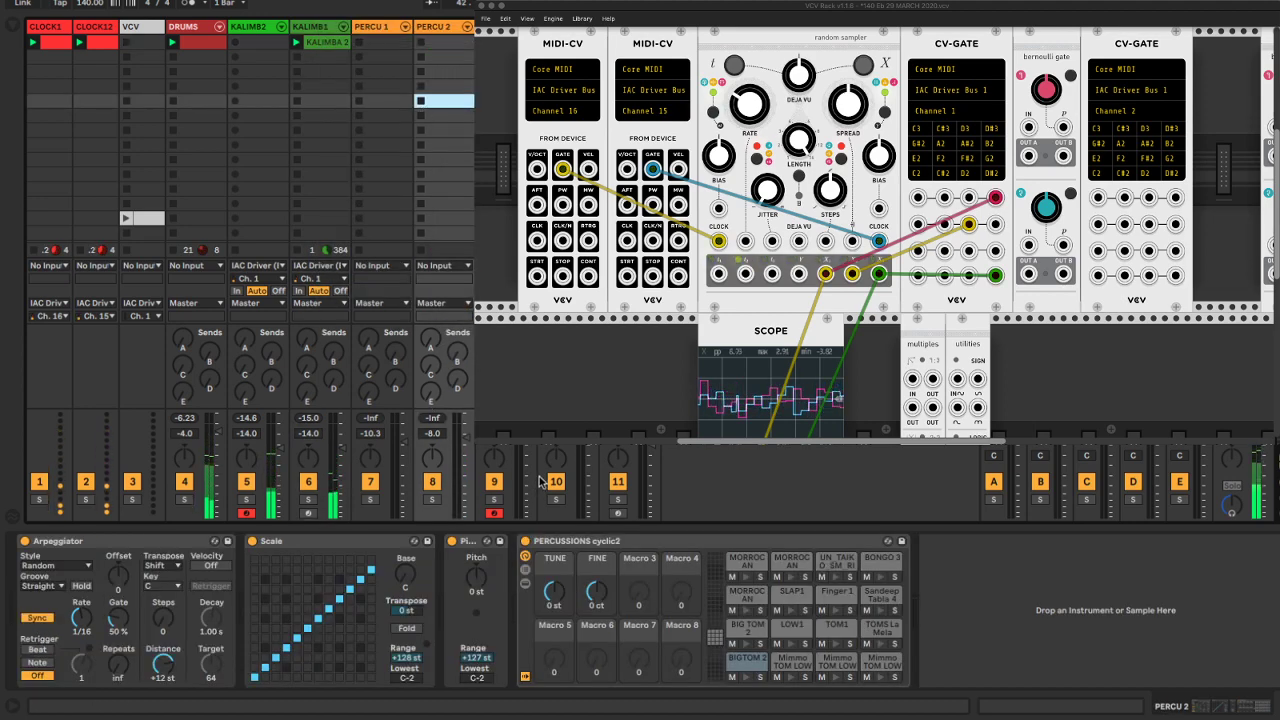
Switch to VCV Rack and repatch the Channel 1 CV-GATE with X1 into A2, X2 into F#2 and X3 into A#2
{"action": "key", "text": "super+Tab"}
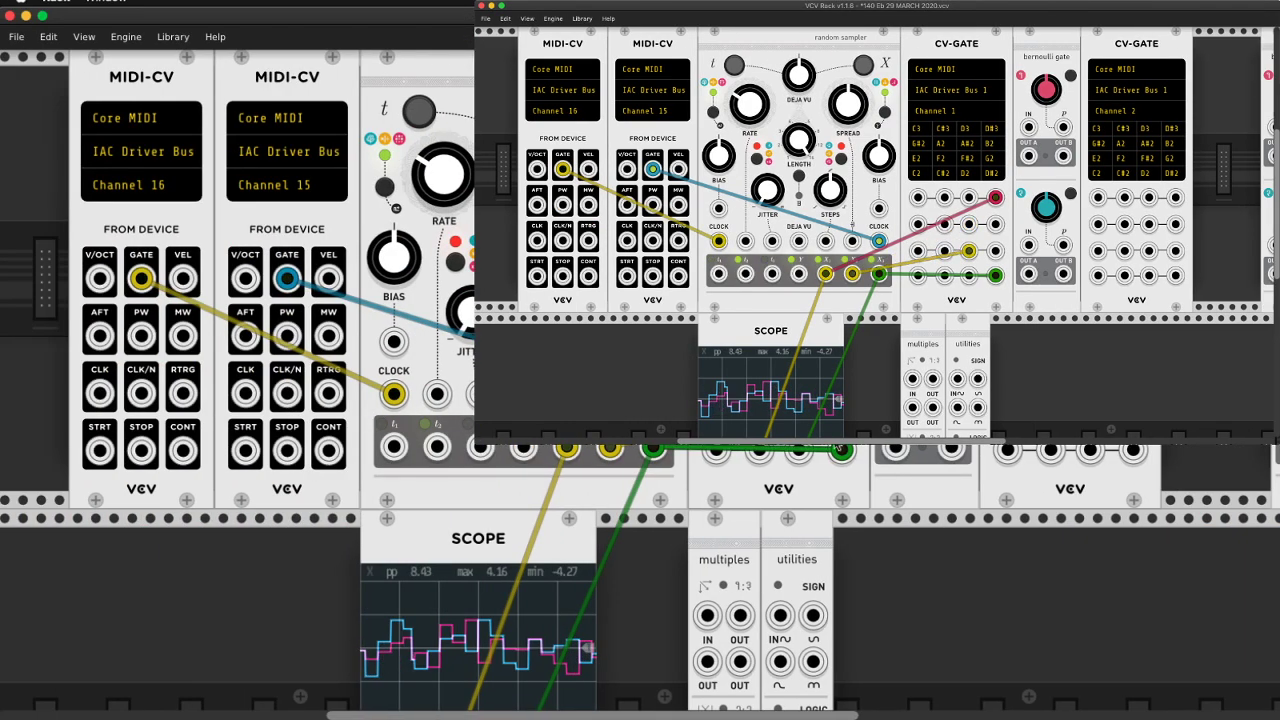
{"action": "left_click_drag", "start_coordinate": [996, 275], "coordinate": [969, 224]}
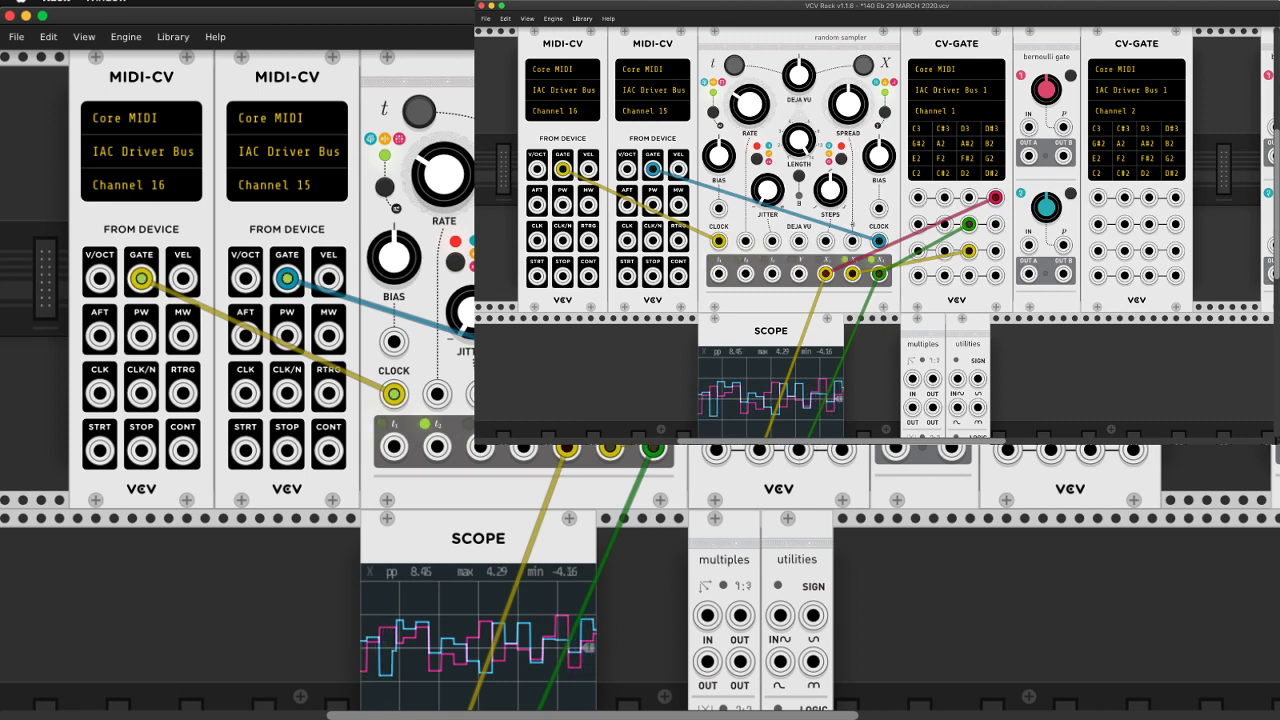
{"action": "left_click_drag", "start_coordinate": [996, 197], "coordinate": [945, 197]}
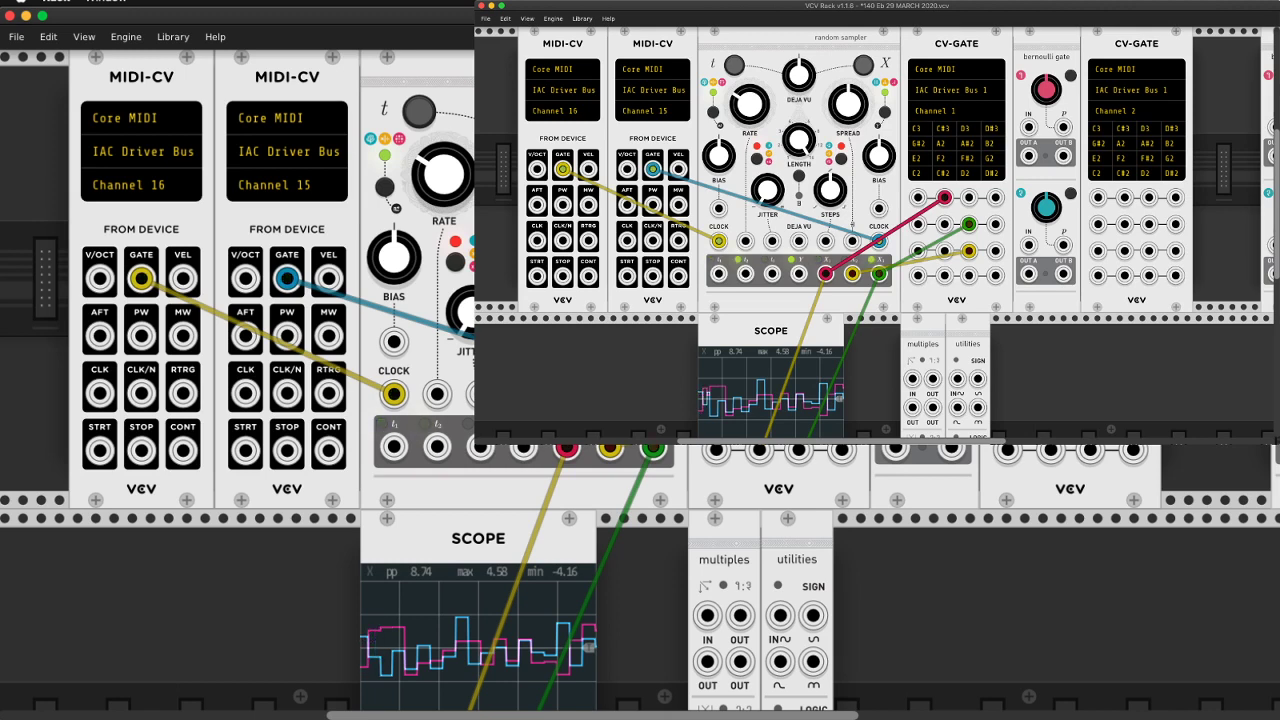
{"action": "left_click_drag", "start_coordinate": [945, 197], "coordinate": [960, 262]}
{"action": "left_click_drag", "start_coordinate": [767, 474], "coordinate": [800, 453]}
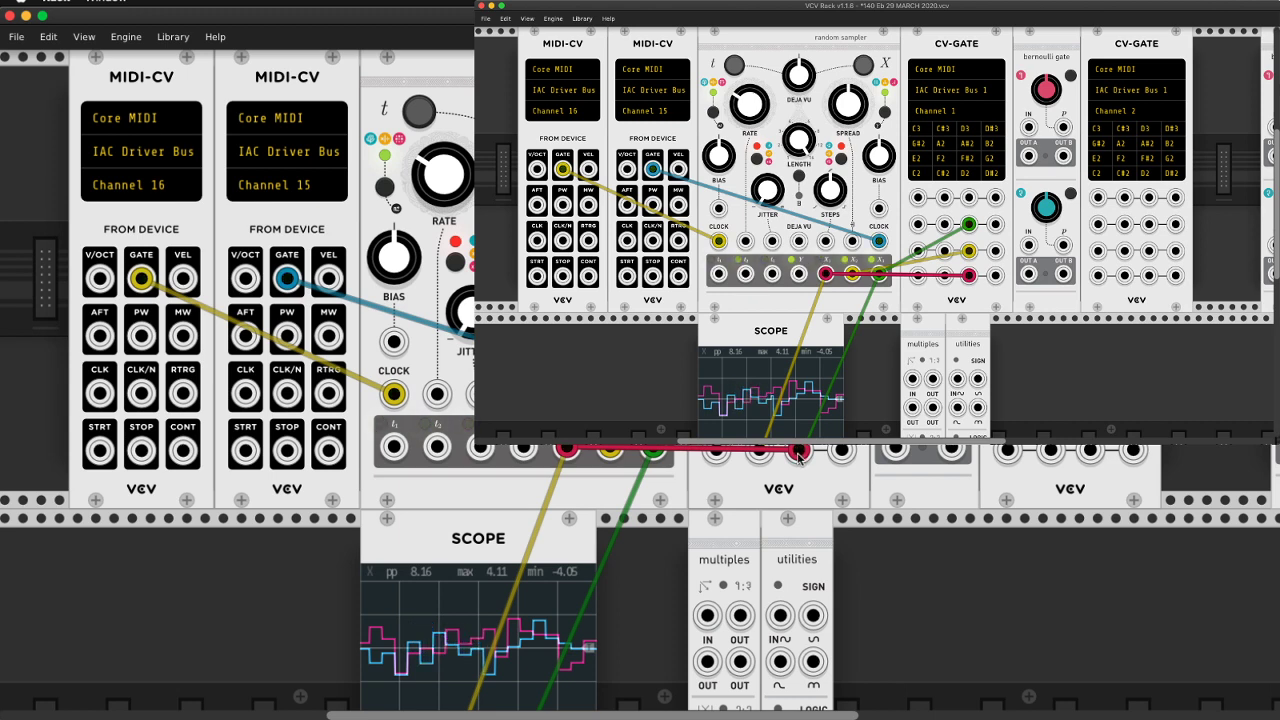
{"action": "left_click_drag", "start_coordinate": [800, 453], "coordinate": [843, 452]}
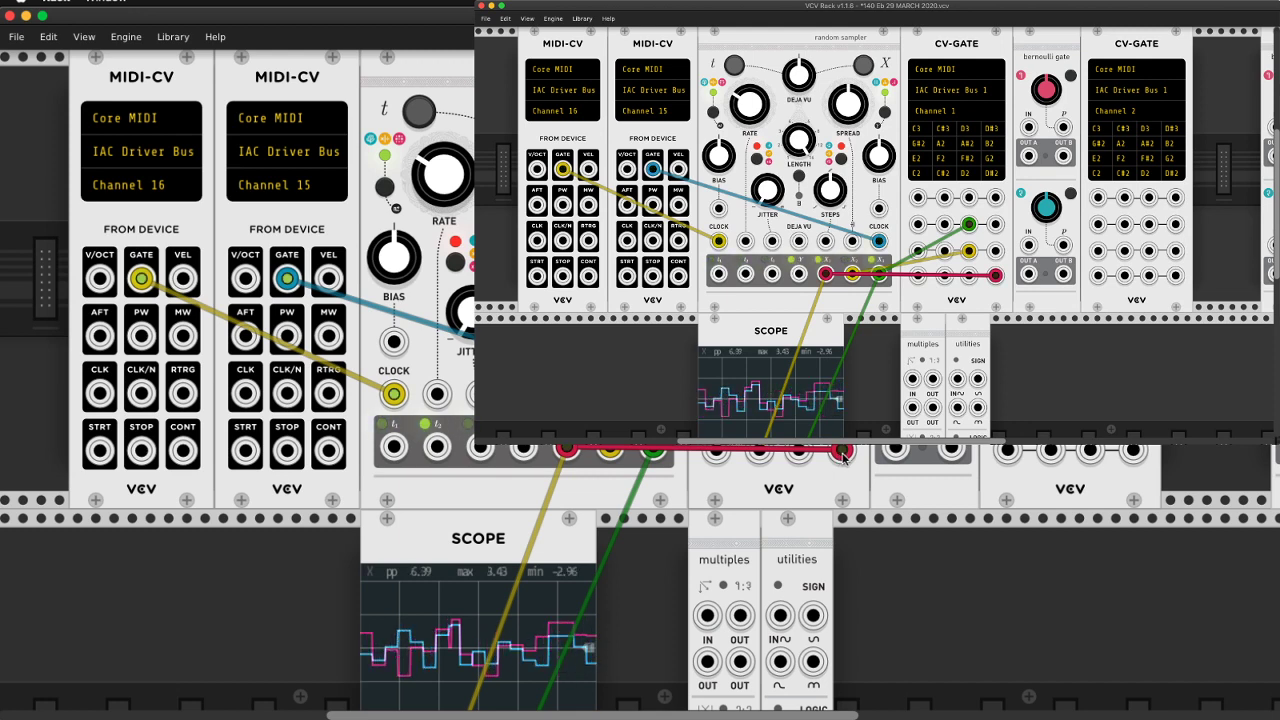
{"action": "left_click_drag", "start_coordinate": [843, 452], "coordinate": [759, 366]}
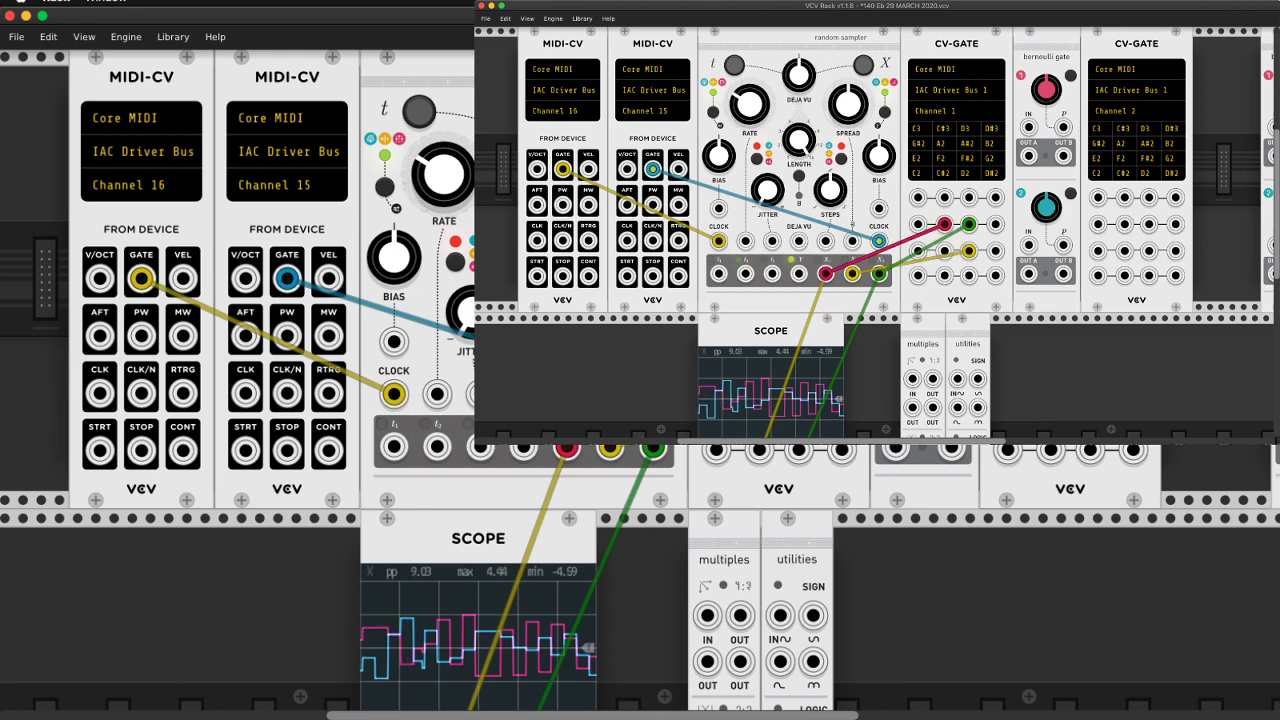
Route the random sampler's X1 output through the first Bernoulli gate, with its OUT B feeding A2 on the Channel 1 CV-GATE
{"action": "scroll", "coordinate": [875, 170], "scroll_direction": "right", "scroll_amount": 10}
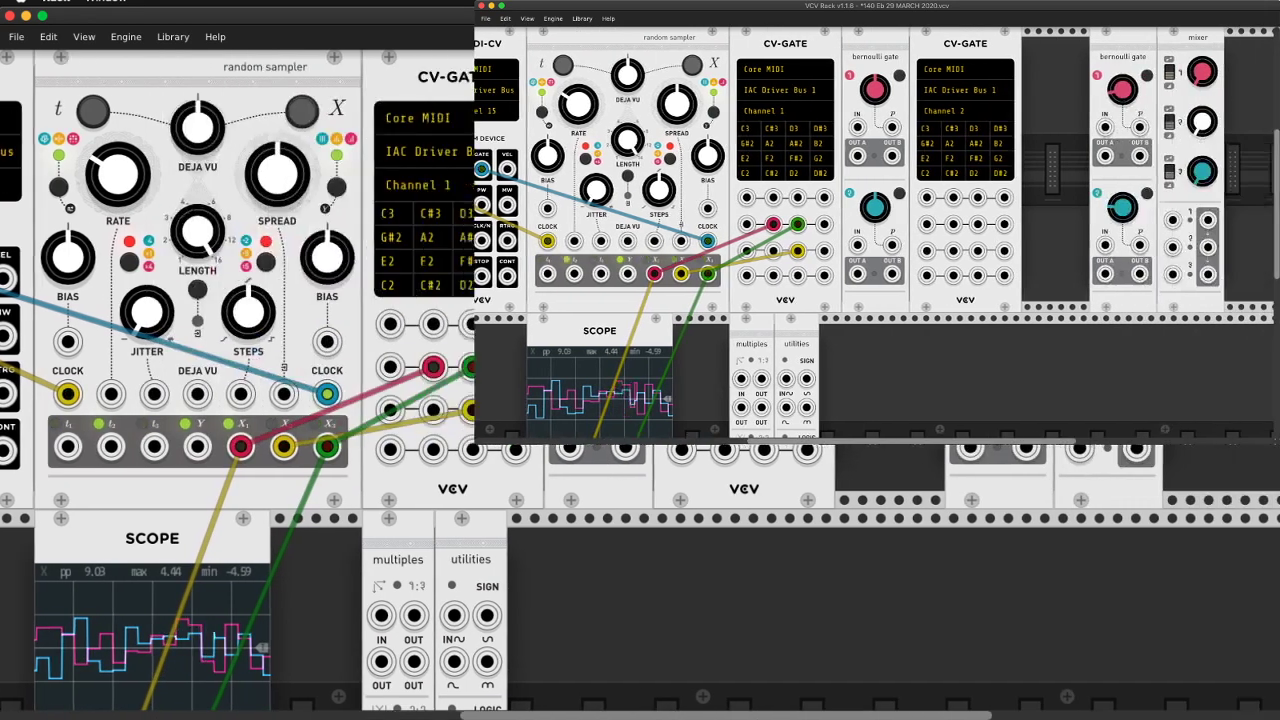
{"action": "scroll", "coordinate": [875, 220], "scroll_direction": "up", "scroll_amount": 3}
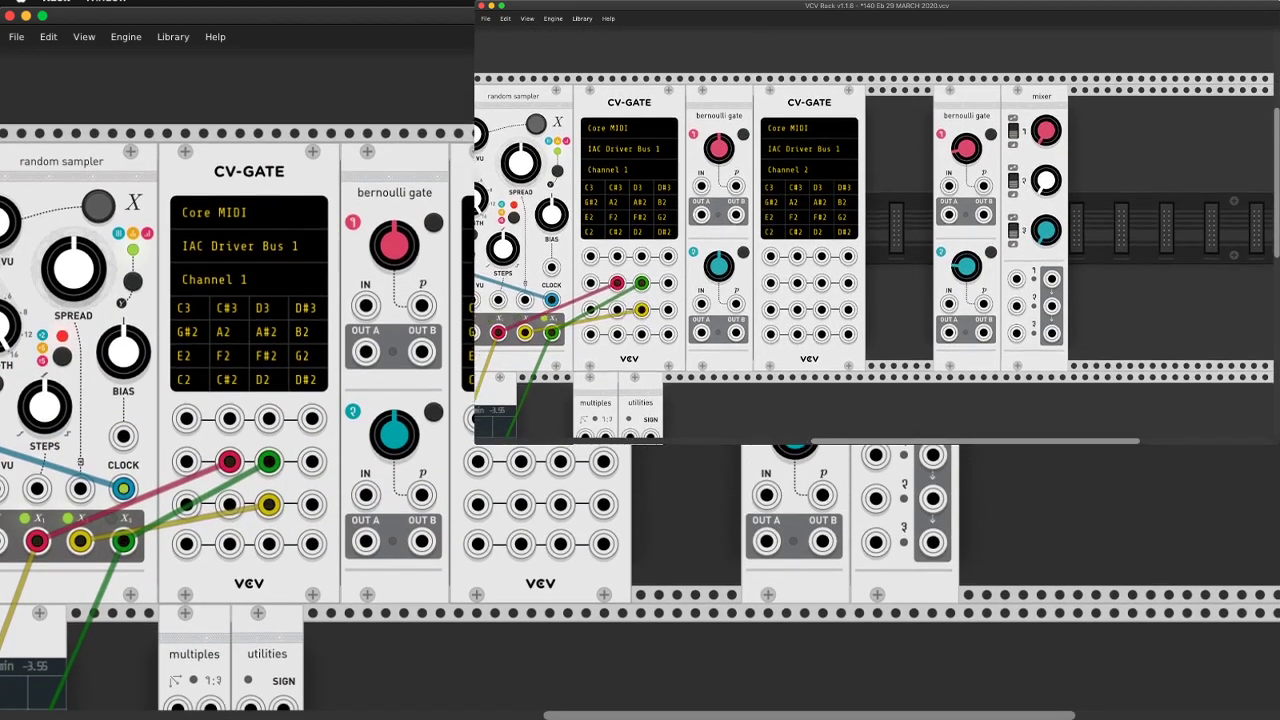
{"action": "scroll", "coordinate": [262, 422], "scroll_direction": "left", "scroll_amount": 2}
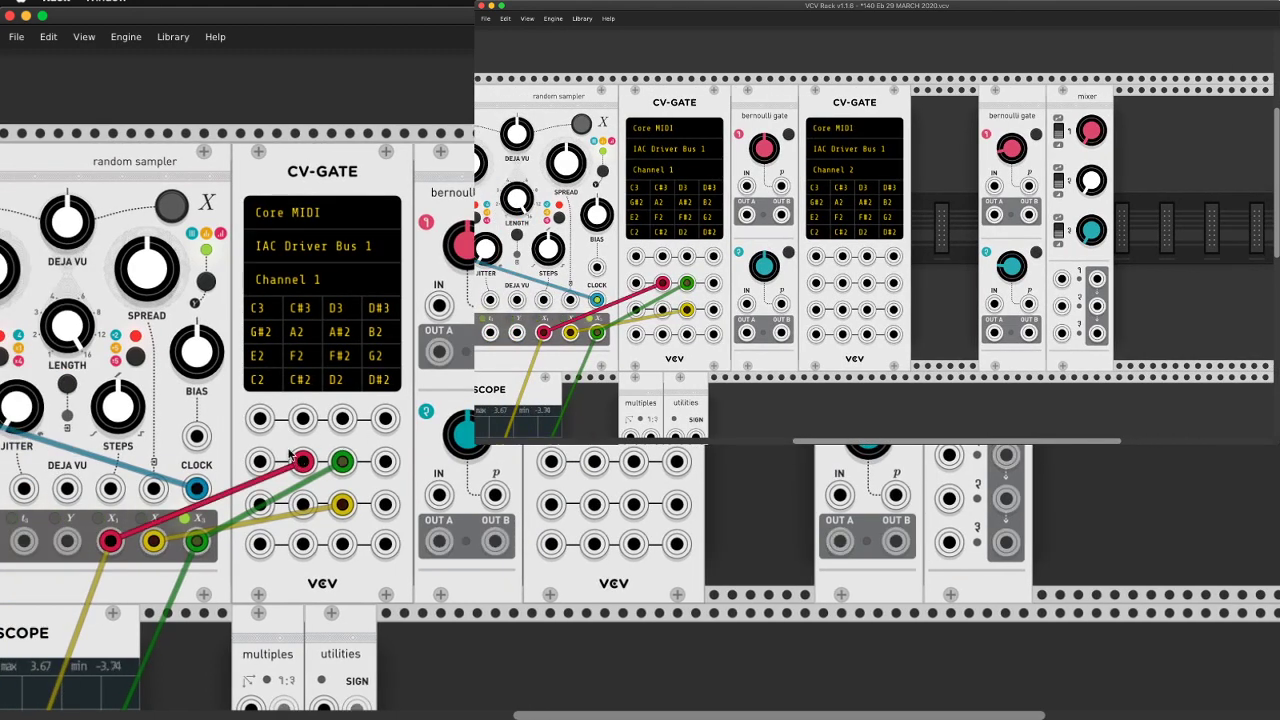
{"action": "left_click_drag", "start_coordinate": [259, 418], "coordinate": [439, 305]}
{"action": "left_click_drag", "start_coordinate": [495, 351], "coordinate": [303, 461]}
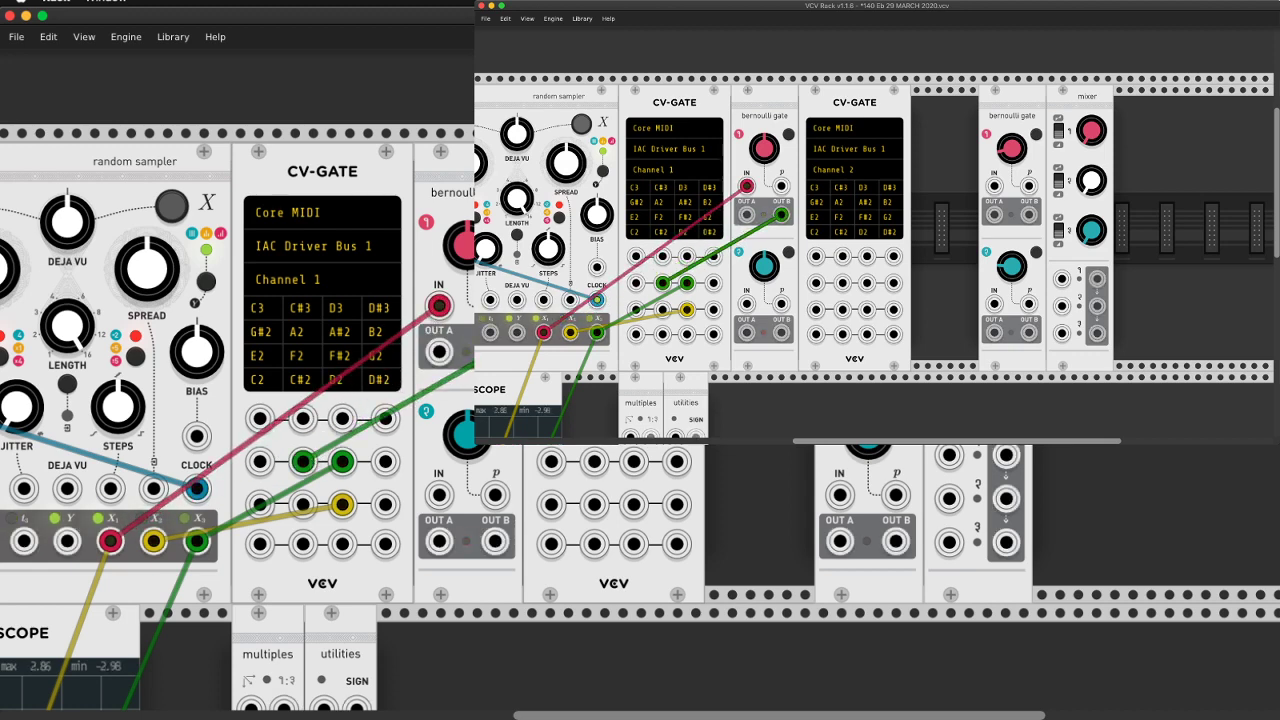
Rearrange the rack to place the Bernoulli gate between the random sampler and the Channel 1 CV-GATE
{"action": "left_click_drag", "start_coordinate": [612, 162], "coordinate": [721, 162]}
{"action": "left_click_drag", "start_coordinate": [478, 163], "coordinate": [587, 163]}
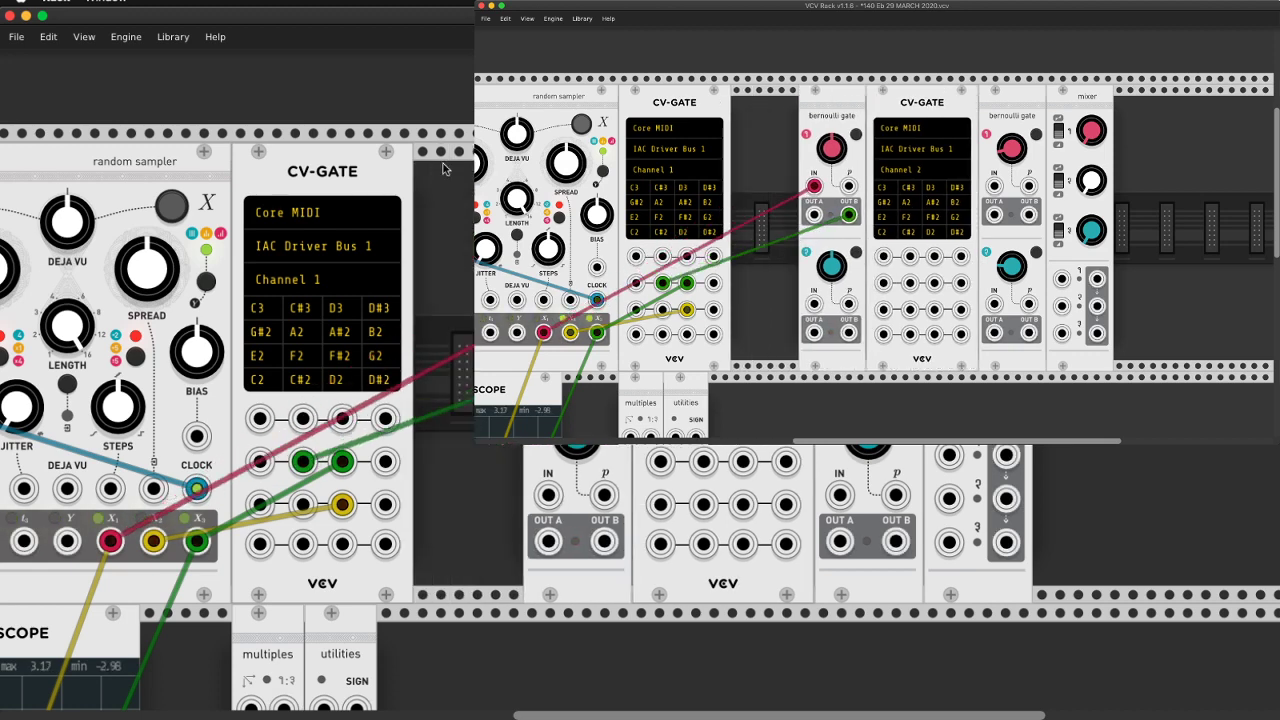
{"action": "left_click_drag", "start_coordinate": [374, 158], "coordinate": [488, 163]}
{"action": "left_click_drag", "start_coordinate": [580, 166], "coordinate": [289, 168]}
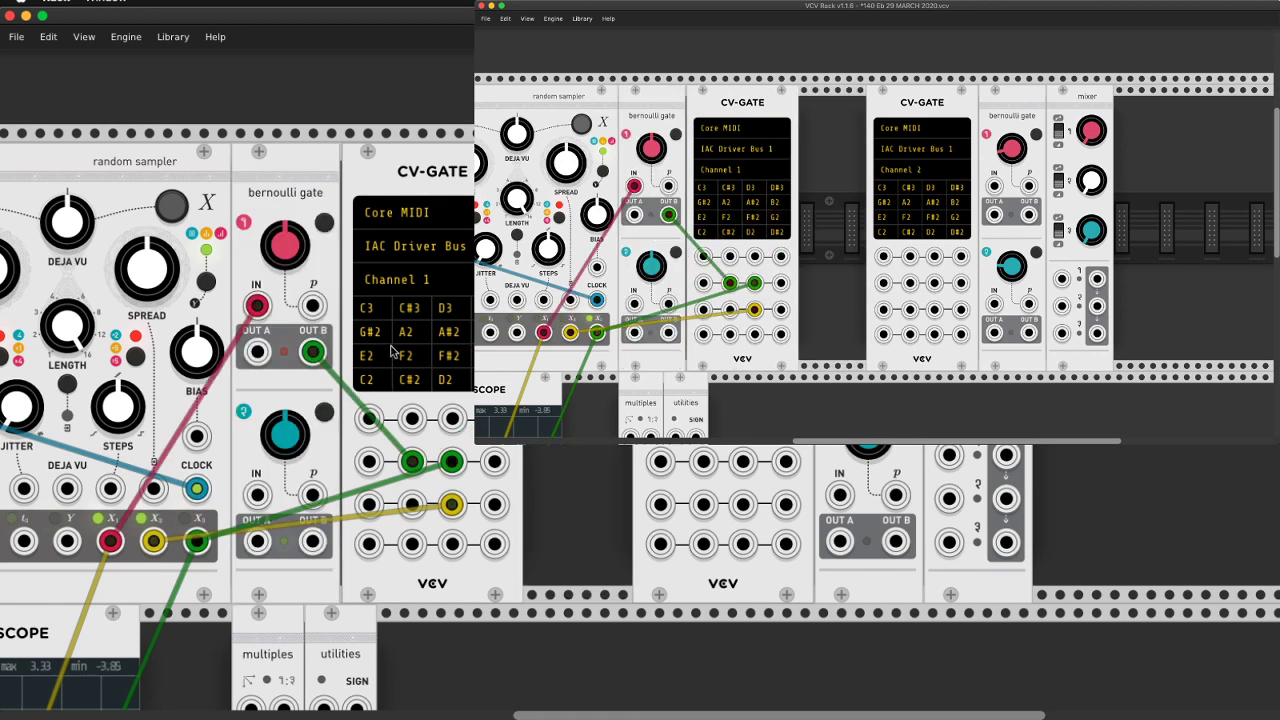
Turn the first Bernoulli gate's red probability knob counterclockwise
{"action": "left_click_drag", "start_coordinate": [289, 256], "coordinate": [275, 290]}
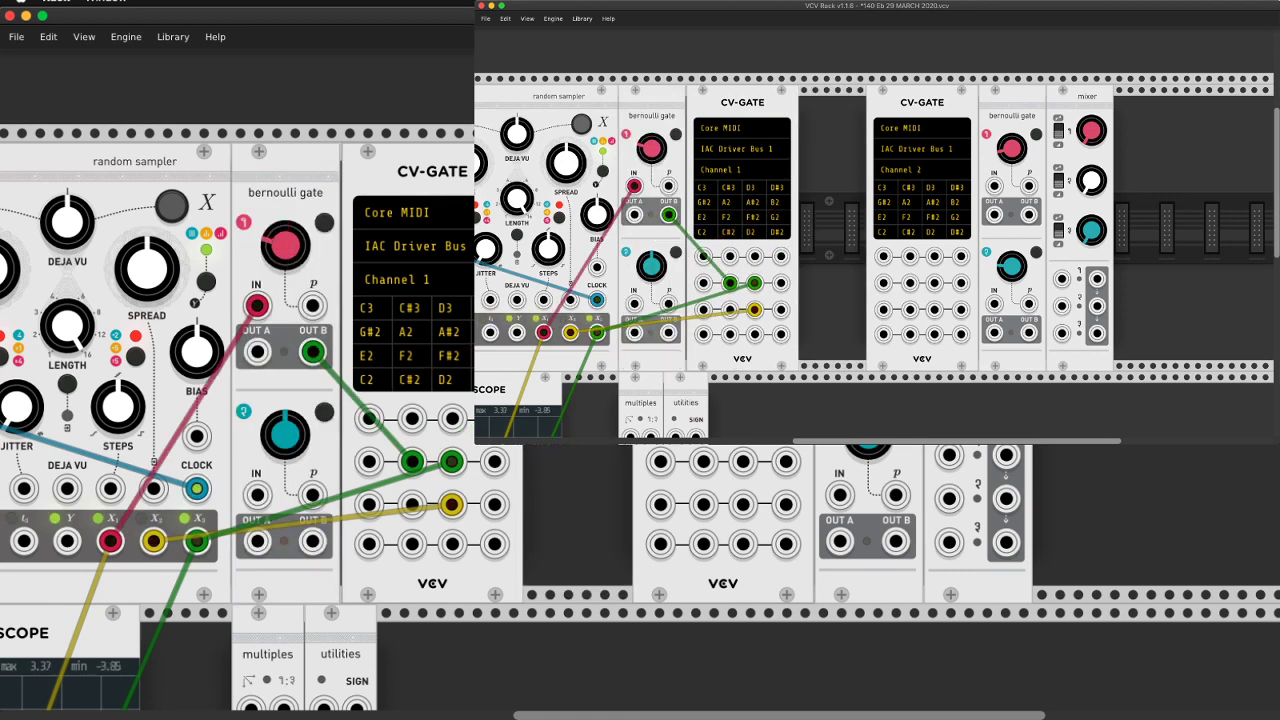
{"action": "left_click_drag", "start_coordinate": [279, 241], "coordinate": [279, 265]}
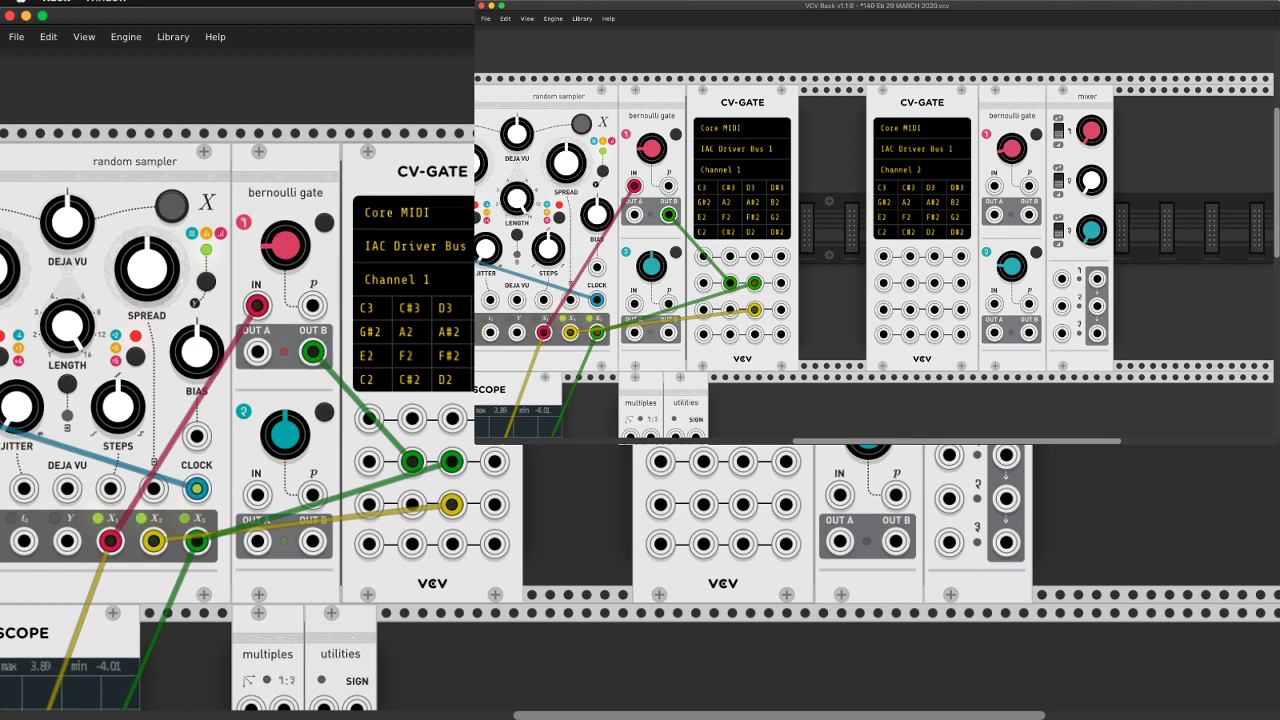
{"action": "scroll", "coordinate": [875, 230], "scroll_direction": "left", "scroll_amount": 5}
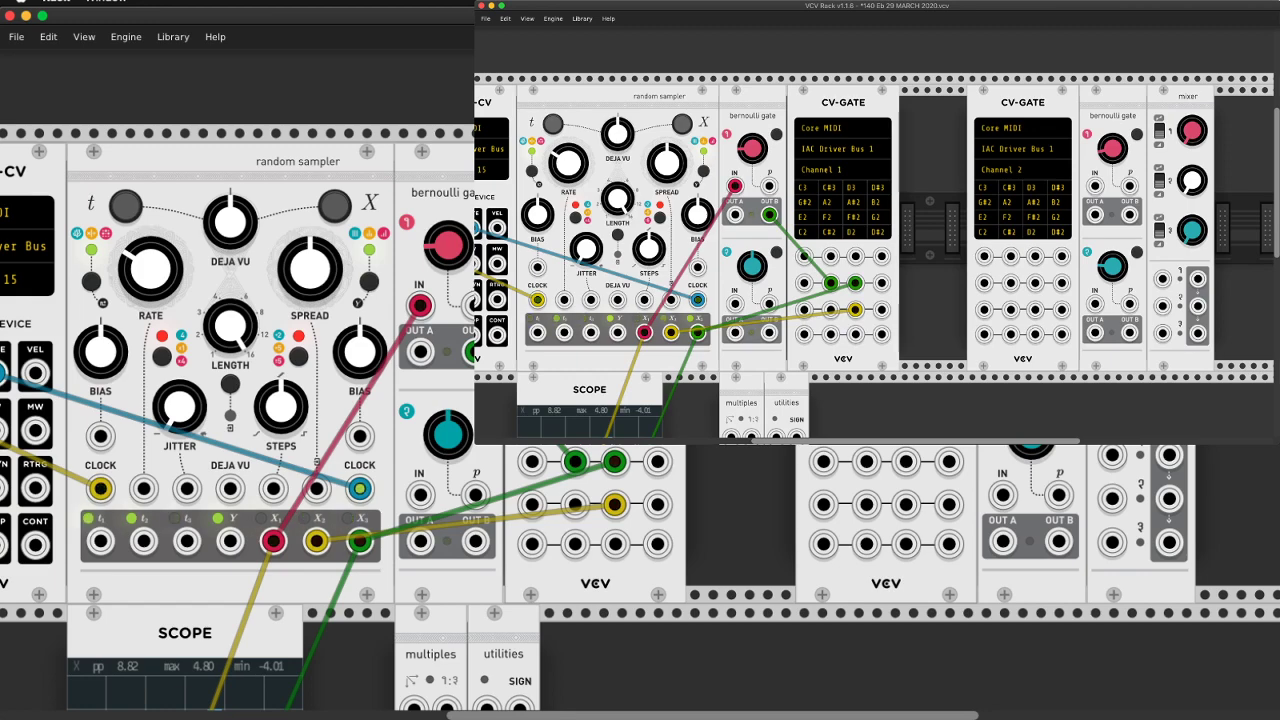
Switch back to Ableton Live, save the set and start recording a clip in the first slot of the KALIMB2 track
{"action": "key", "text": "super+Tab"}
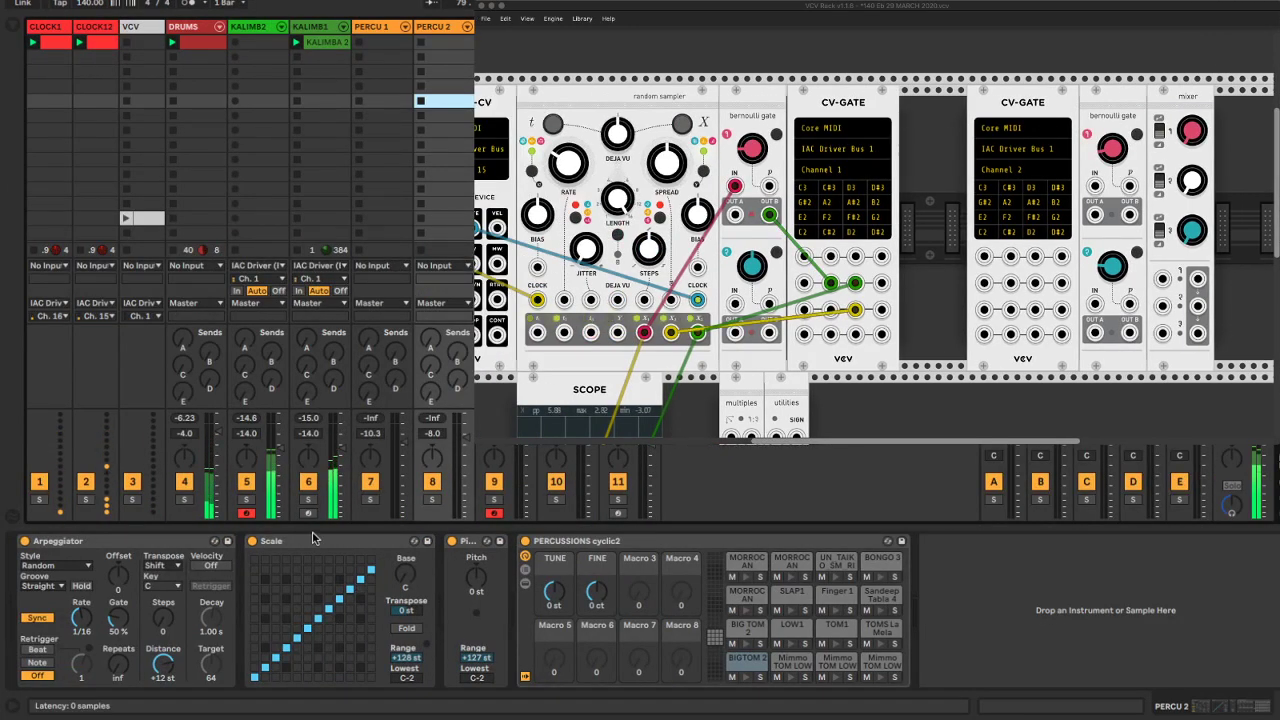
{"action": "left_click", "coordinate": [372, 26]}
{"action": "left_click", "coordinate": [256, 27]}
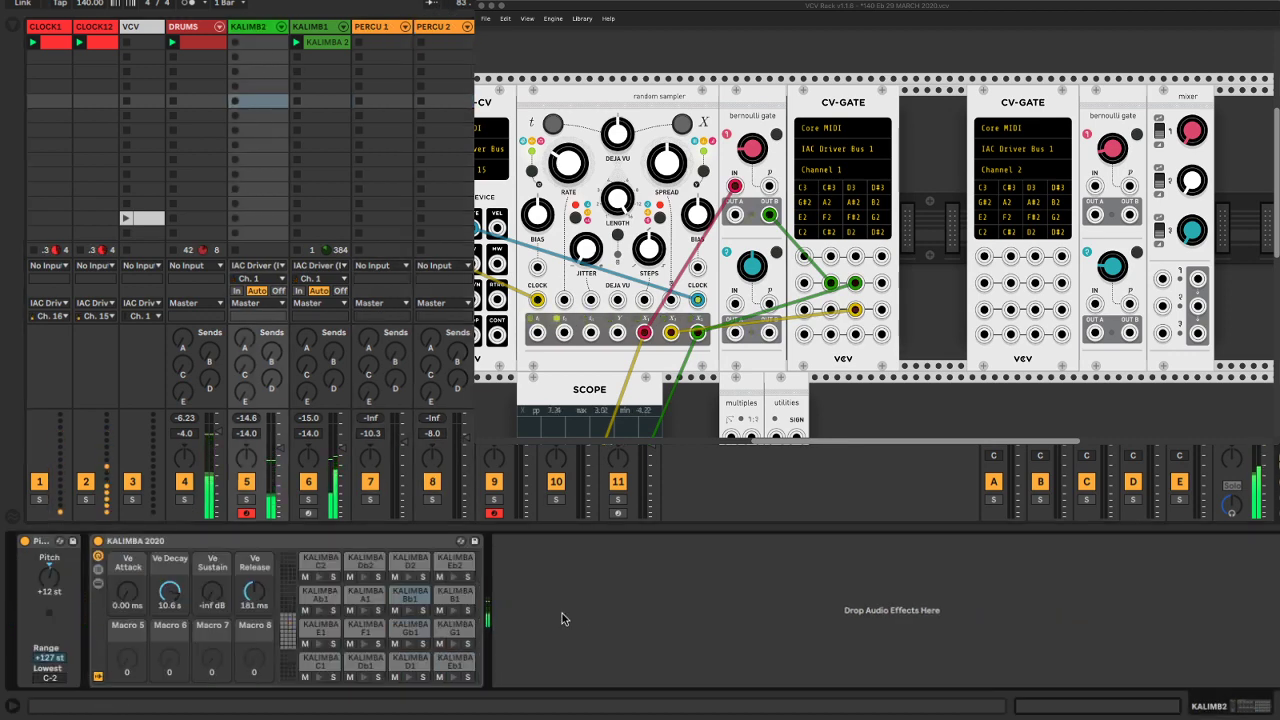
{"action": "key", "text": "super+s"}
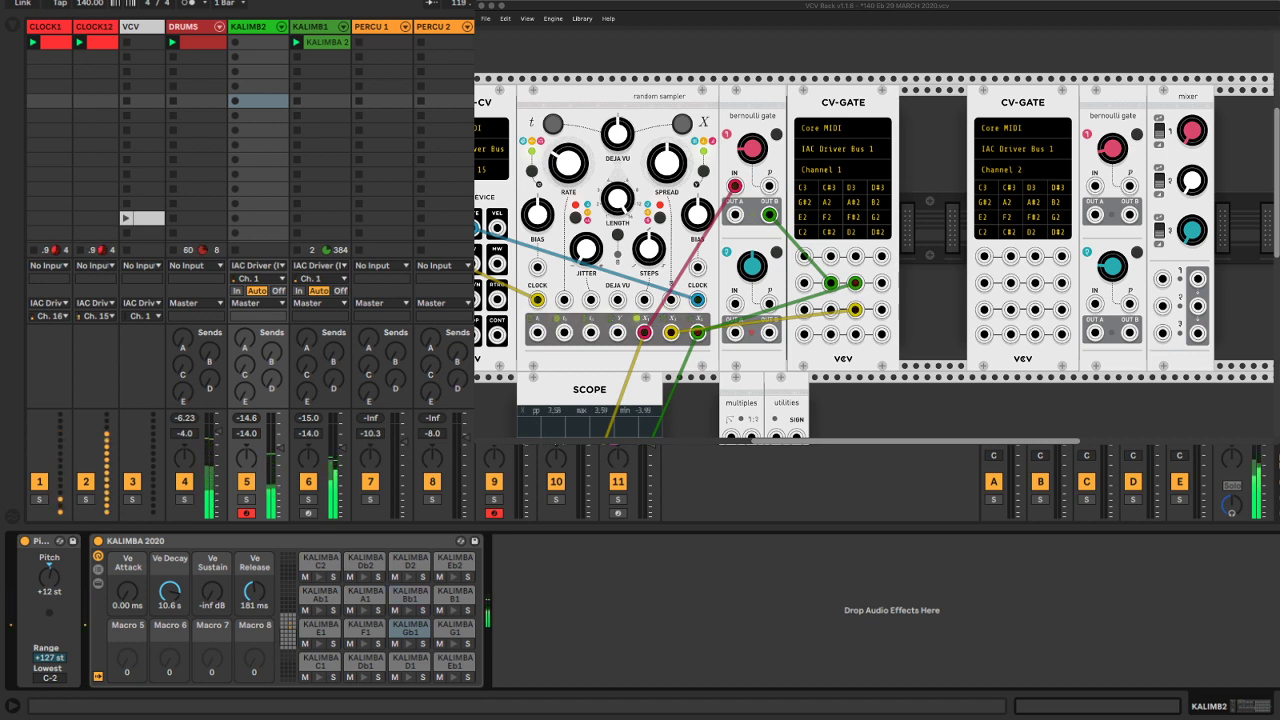
{"action": "left_click", "coordinate": [236, 44]}
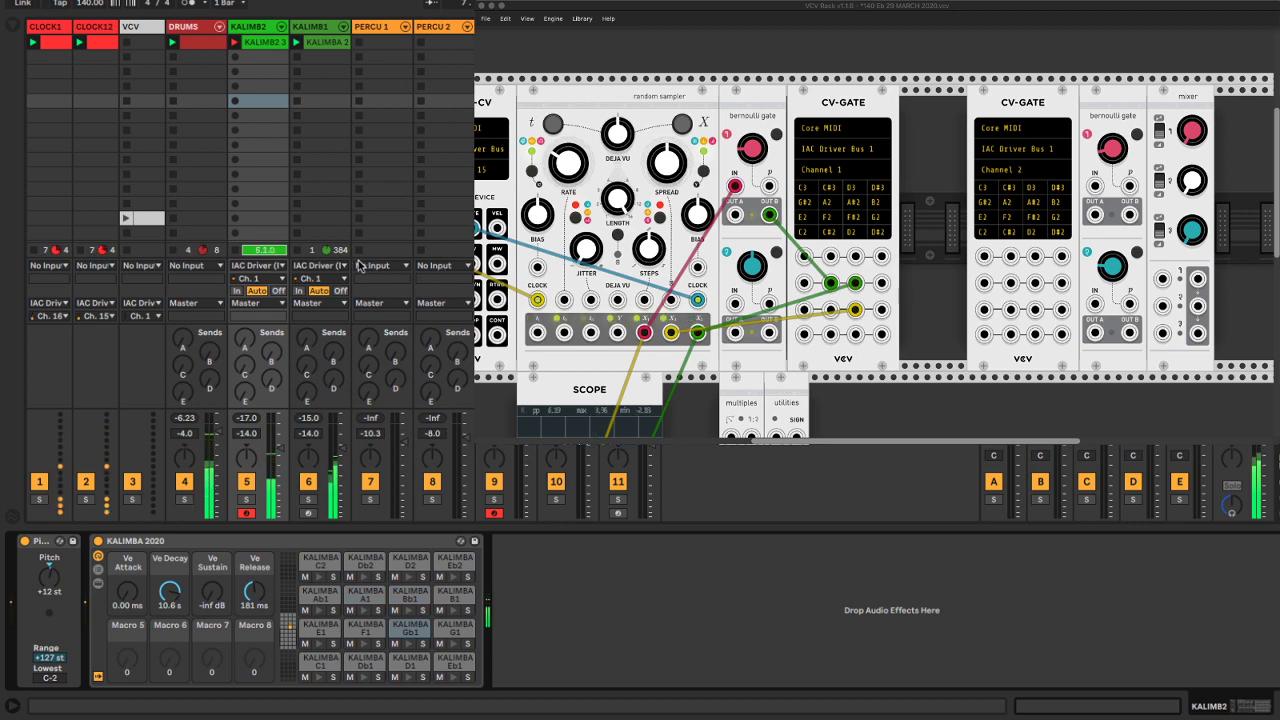
Set the KALIMB1 track's MIDI input to No Input
{"action": "left_click", "coordinate": [322, 267]}
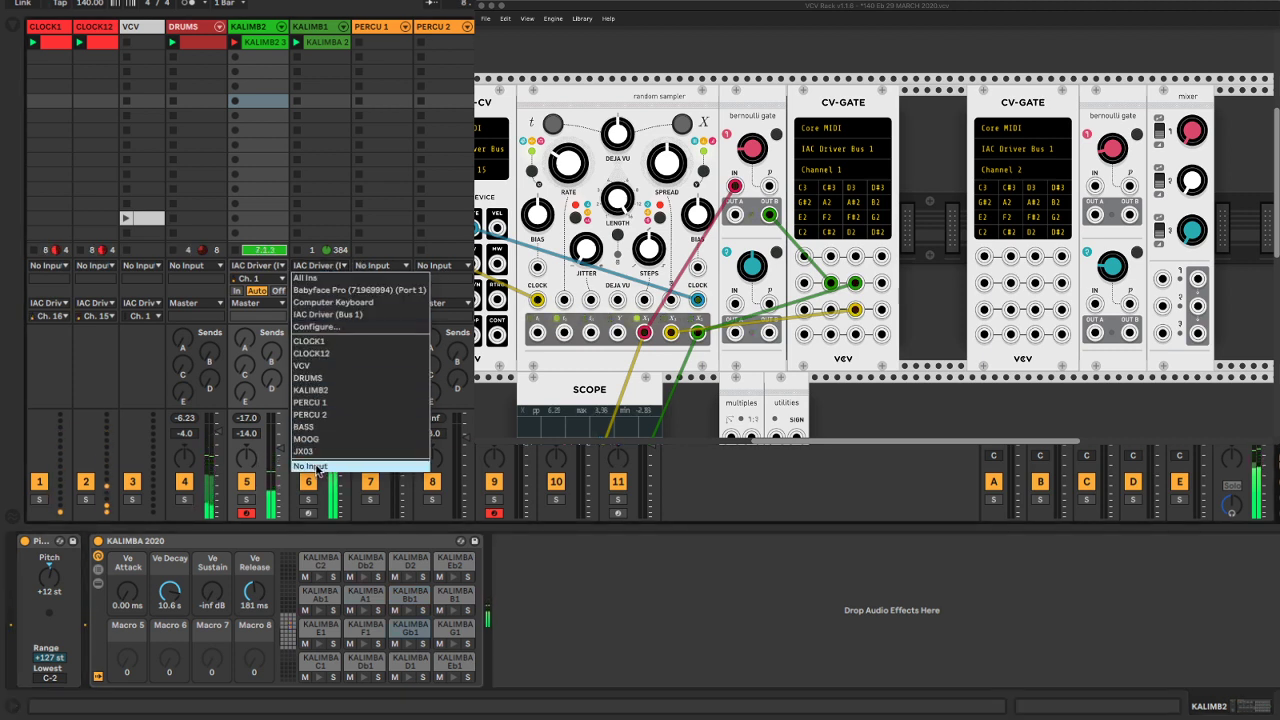
{"action": "left_click", "coordinate": [310, 466]}
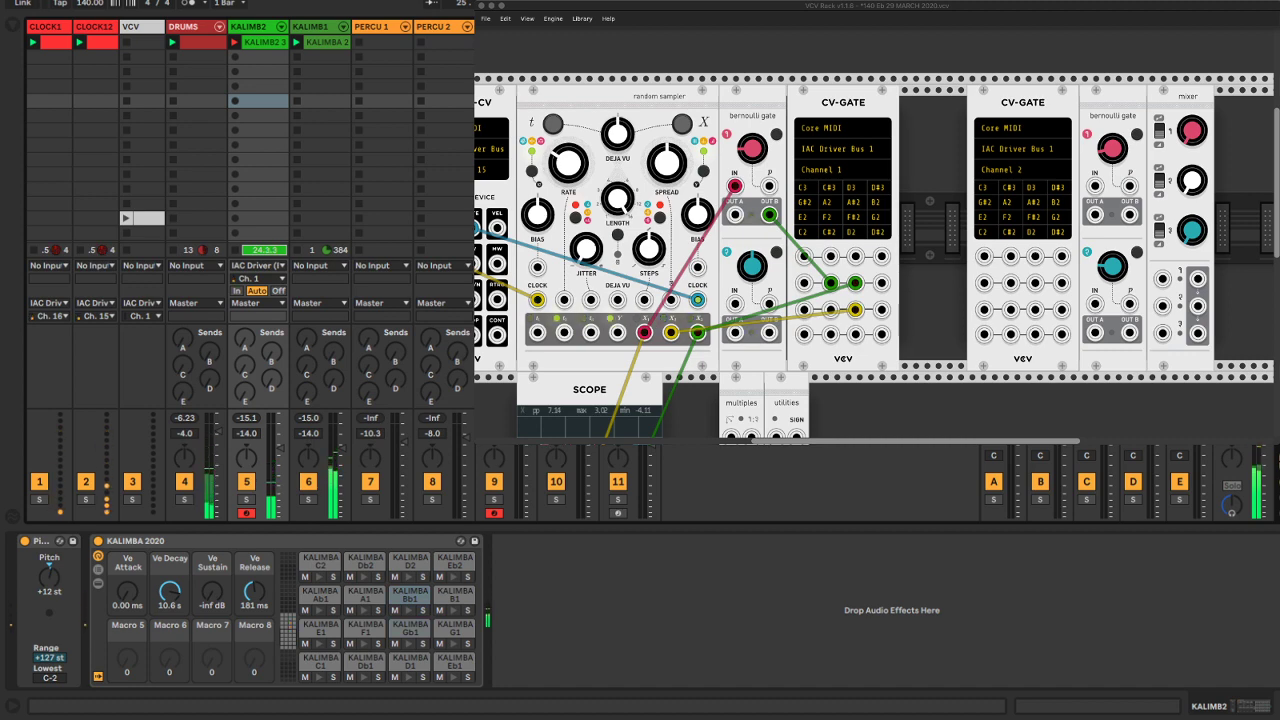
Deactivate the HH1 notes at 1.3 and 2.2 in the DRUMS clip, and show the KALIMB2 track's devices
{"action": "left_click", "coordinate": [196, 42]}
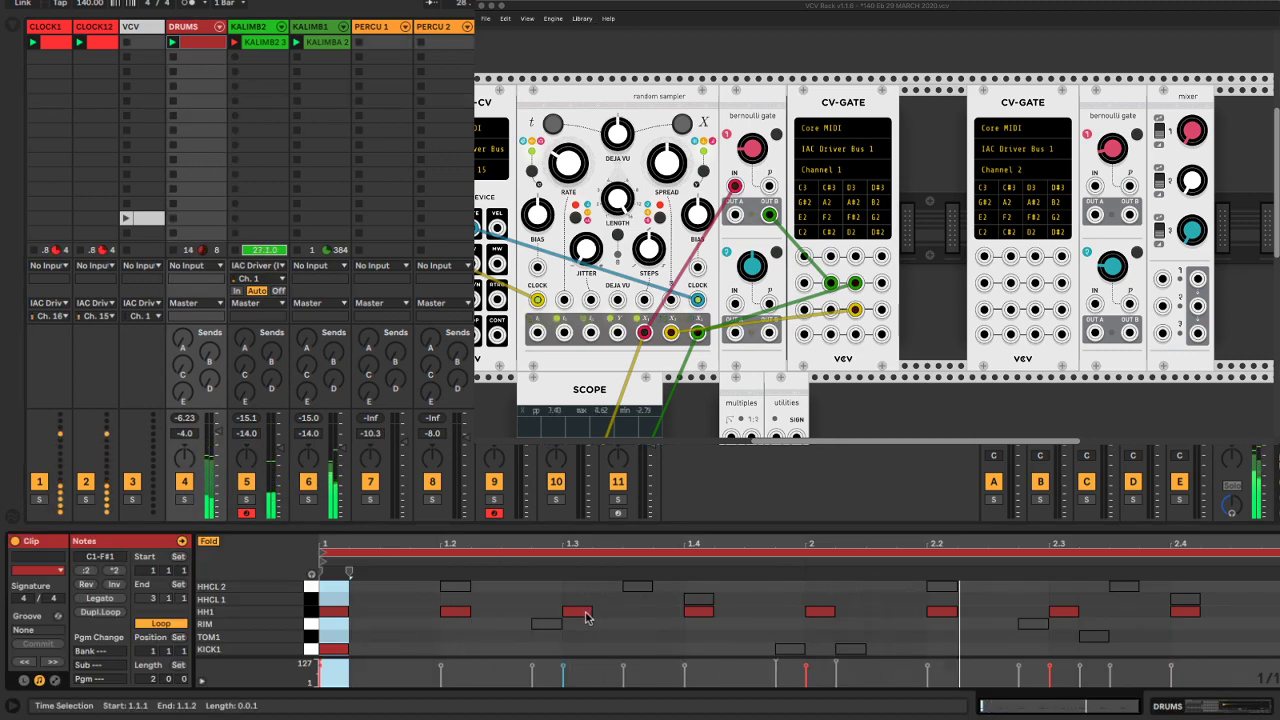
{"action": "left_click", "coordinate": [586, 613]}
{"action": "left_click", "coordinate": [944, 613]}
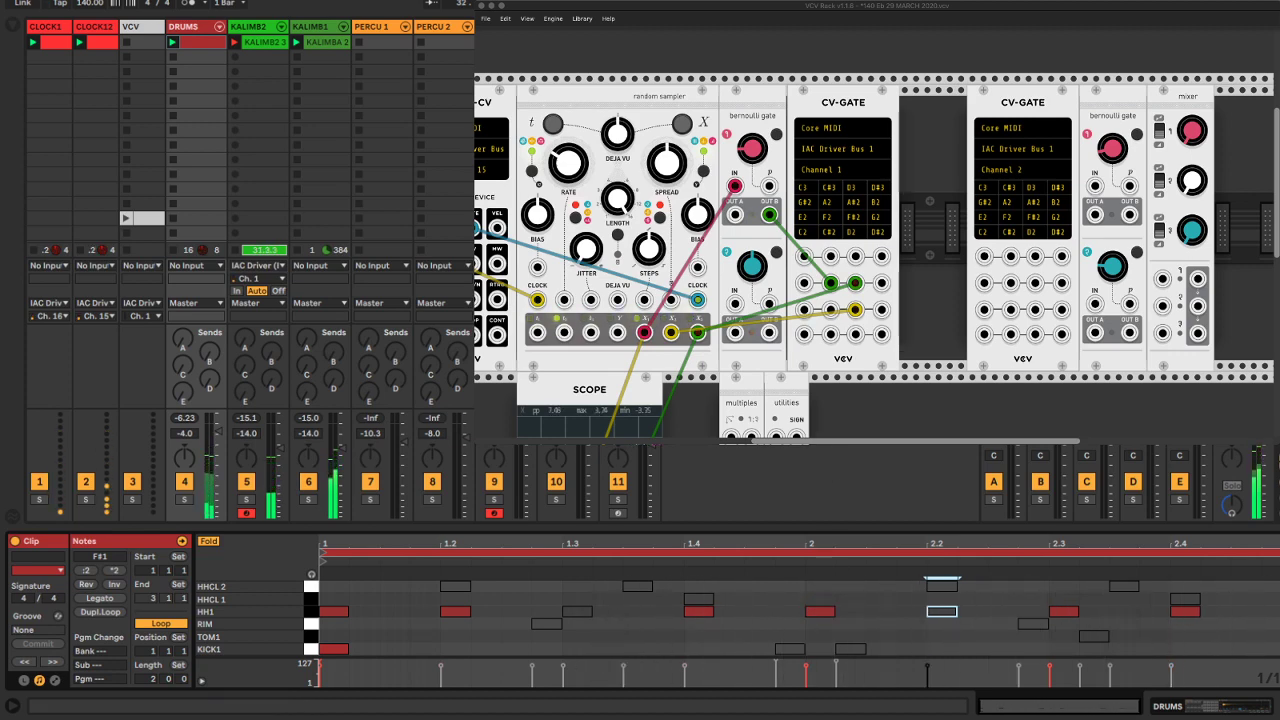
{"action": "left_click", "coordinate": [1277, 704]}
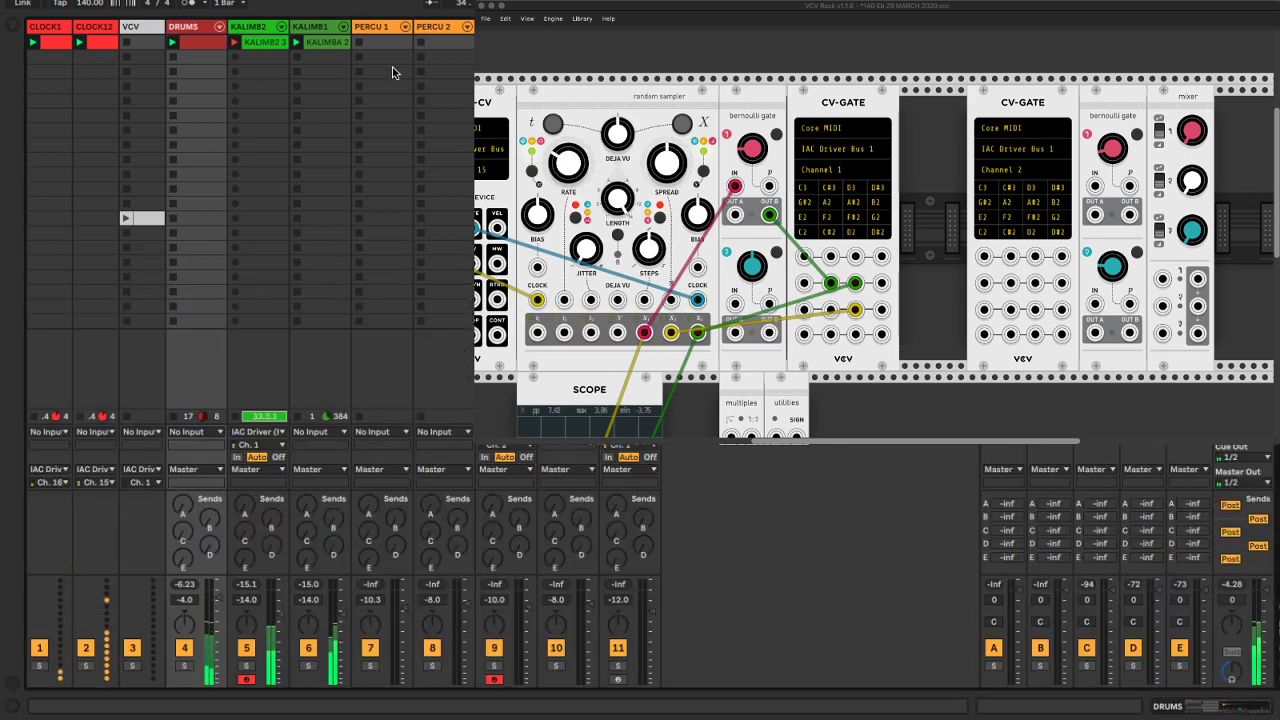
{"action": "double_click", "coordinate": [260, 28]}
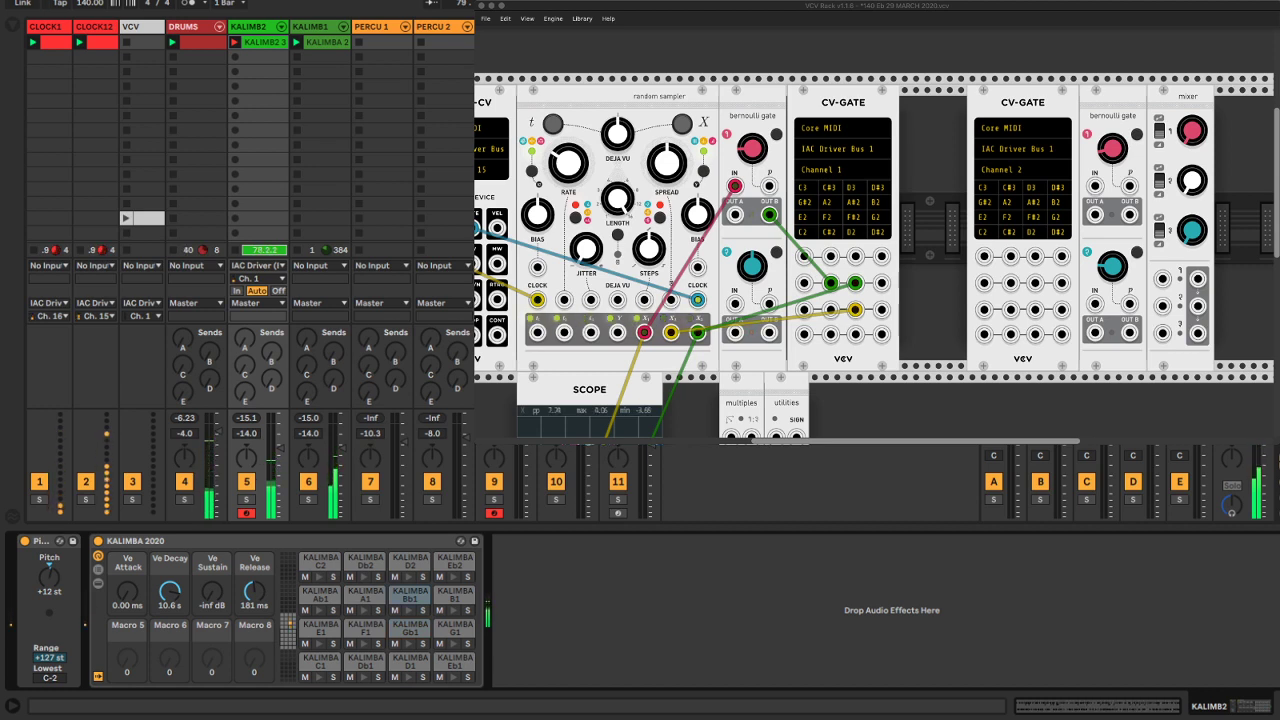
Remove the stop buttons from the empty clip slots below the KALIMB1 clip
{"action": "left_click", "coordinate": [326, 58]}
{"action": "left_click", "coordinate": [335, 232], "text": "shift"}
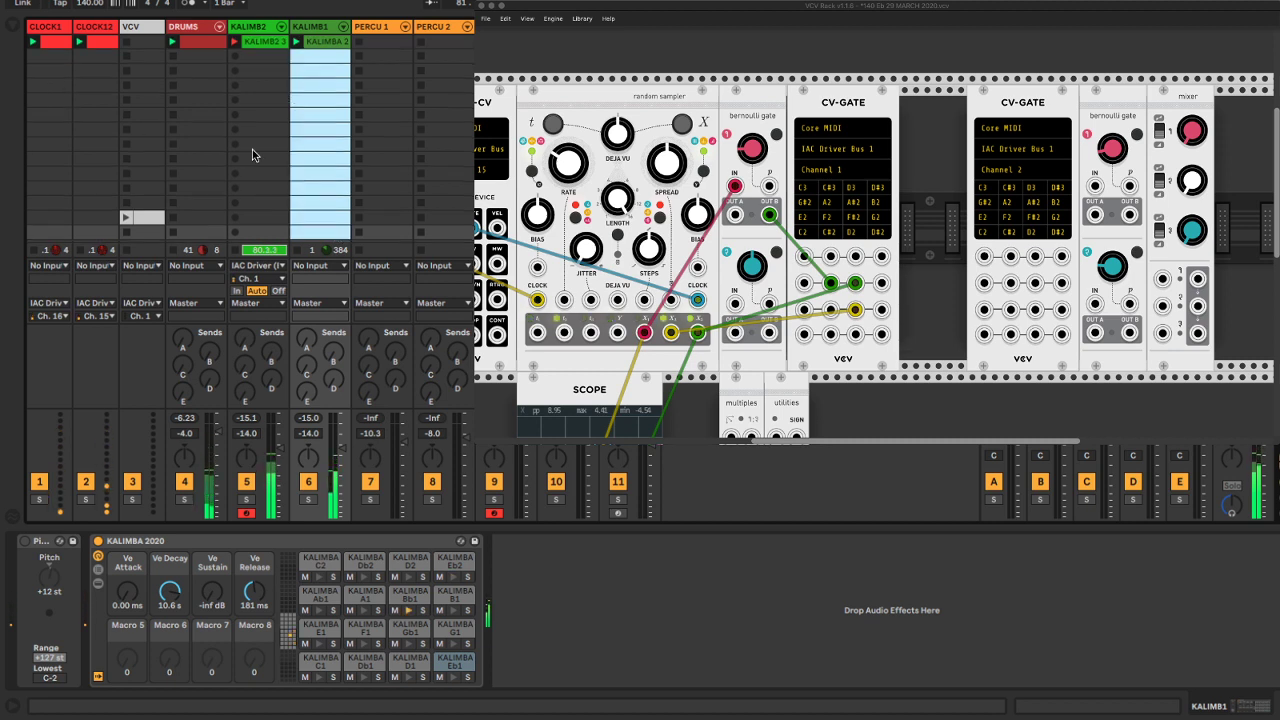
{"action": "scroll", "coordinate": [254, 154], "scroll_direction": "down", "scroll_amount": 4}
{"action": "left_click", "coordinate": [328, 163]}
{"action": "left_click", "coordinate": [331, 232], "text": "shift"}
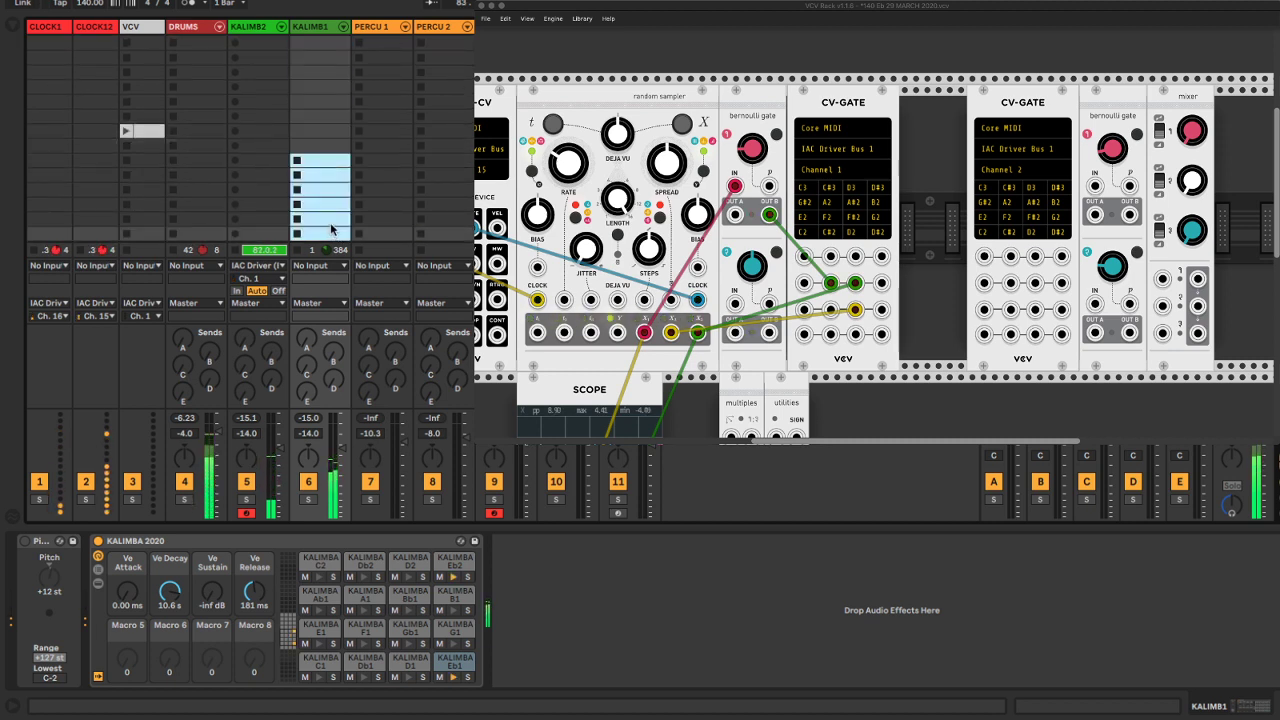
{"action": "scroll", "coordinate": [318, 152], "scroll_direction": "up", "scroll_amount": 4}
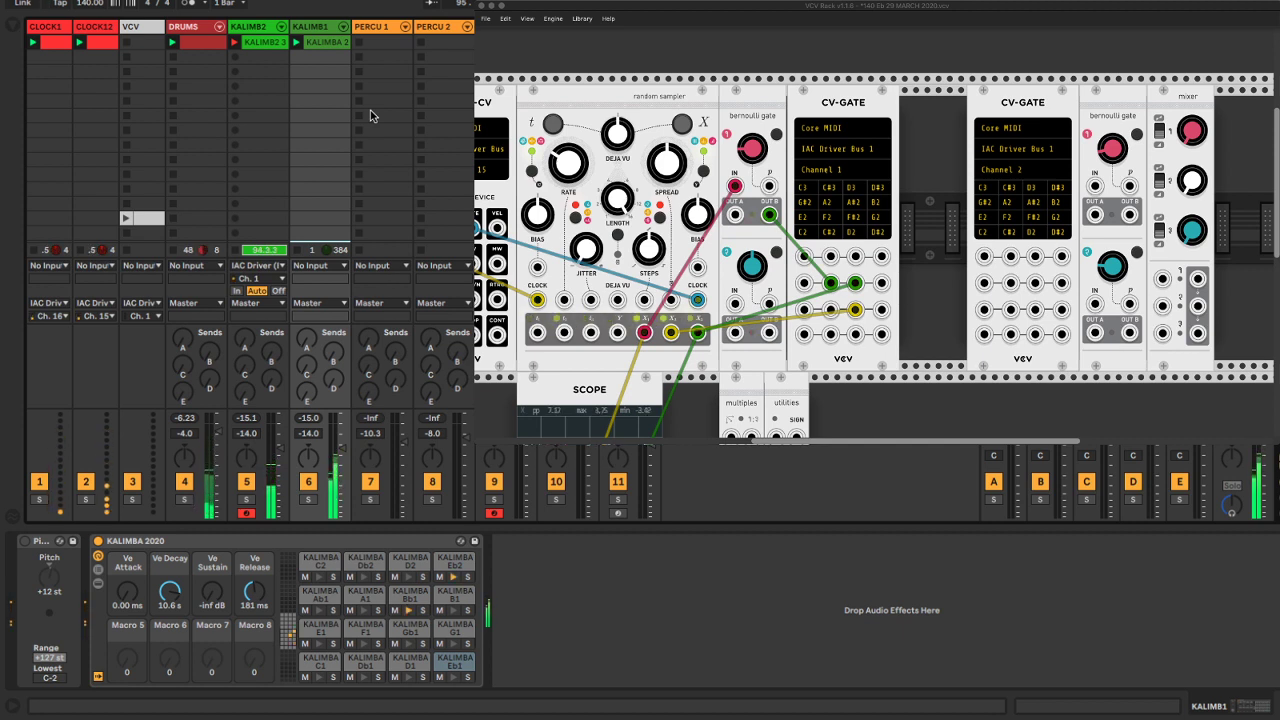
Switch to VCV Rack, delete the Scope module and return to Ableton Live
{"action": "key", "text": "super+Tab"}
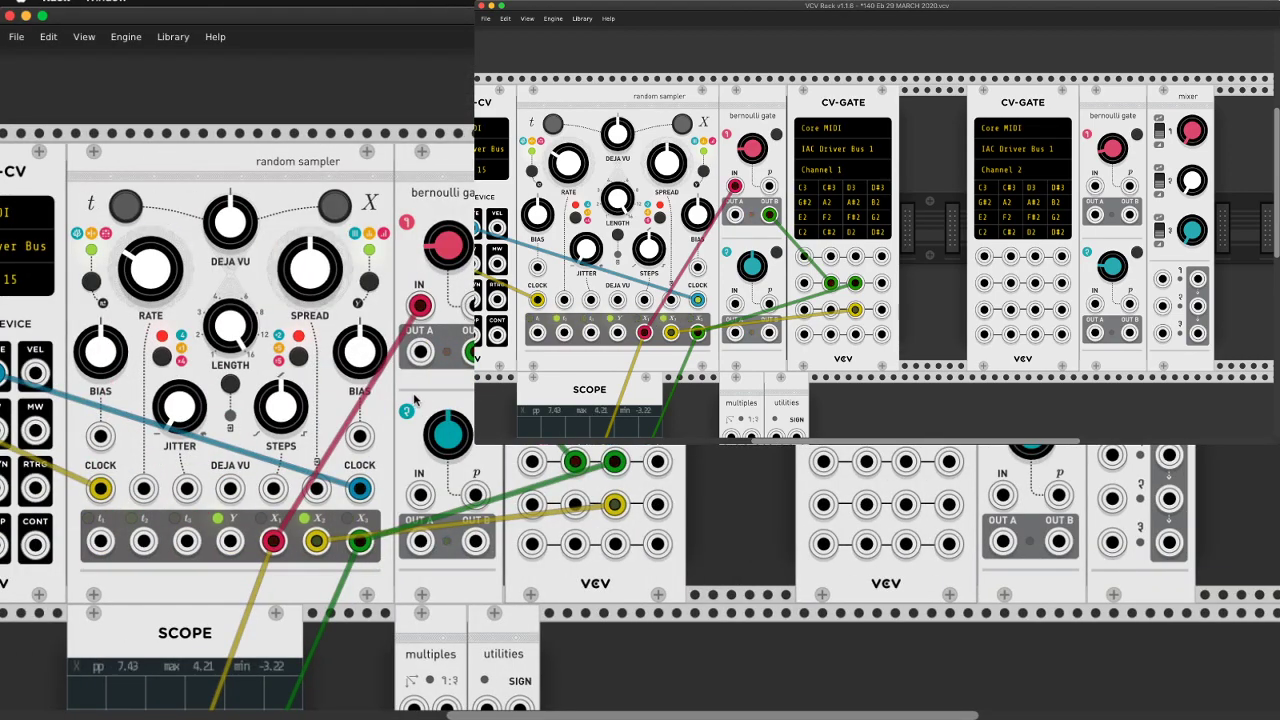
{"action": "scroll", "coordinate": [414, 400], "scroll_direction": "up", "scroll_amount": 2}
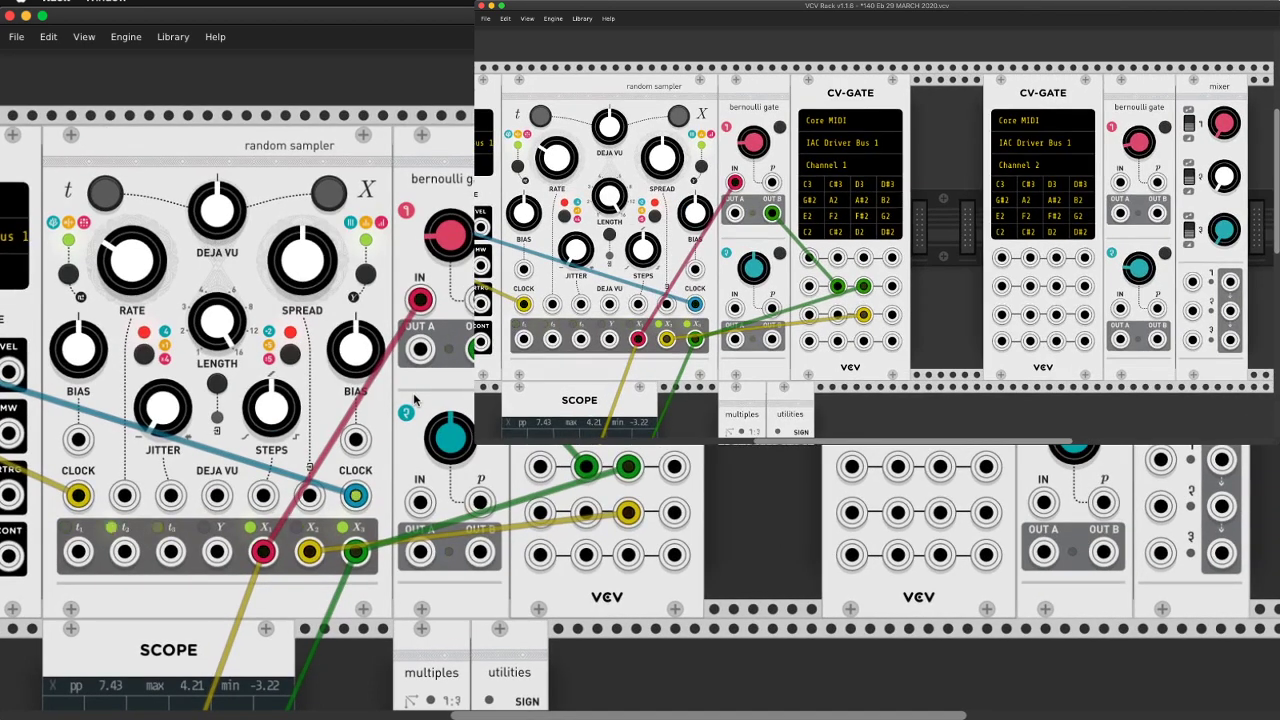
{"action": "scroll", "coordinate": [414, 400], "scroll_direction": "down", "scroll_amount": 1}
{"action": "right_click", "coordinate": [208, 625]}
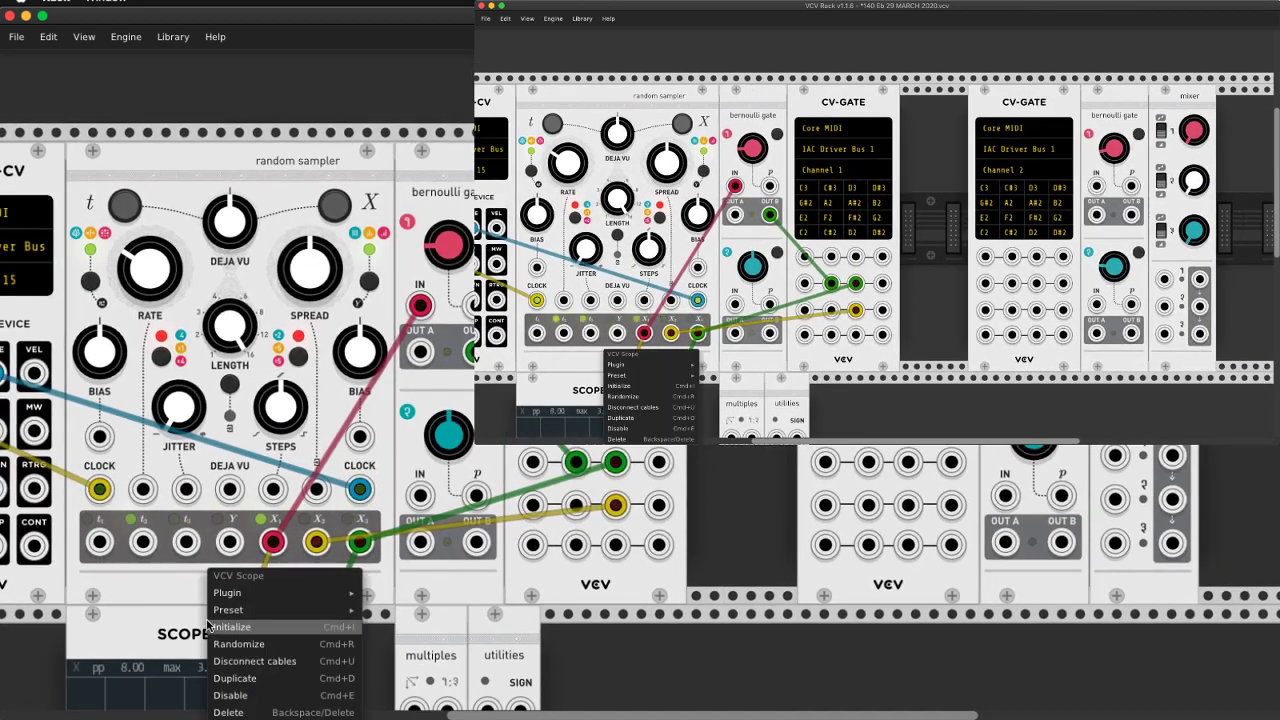
{"action": "left_click", "coordinate": [230, 712]}
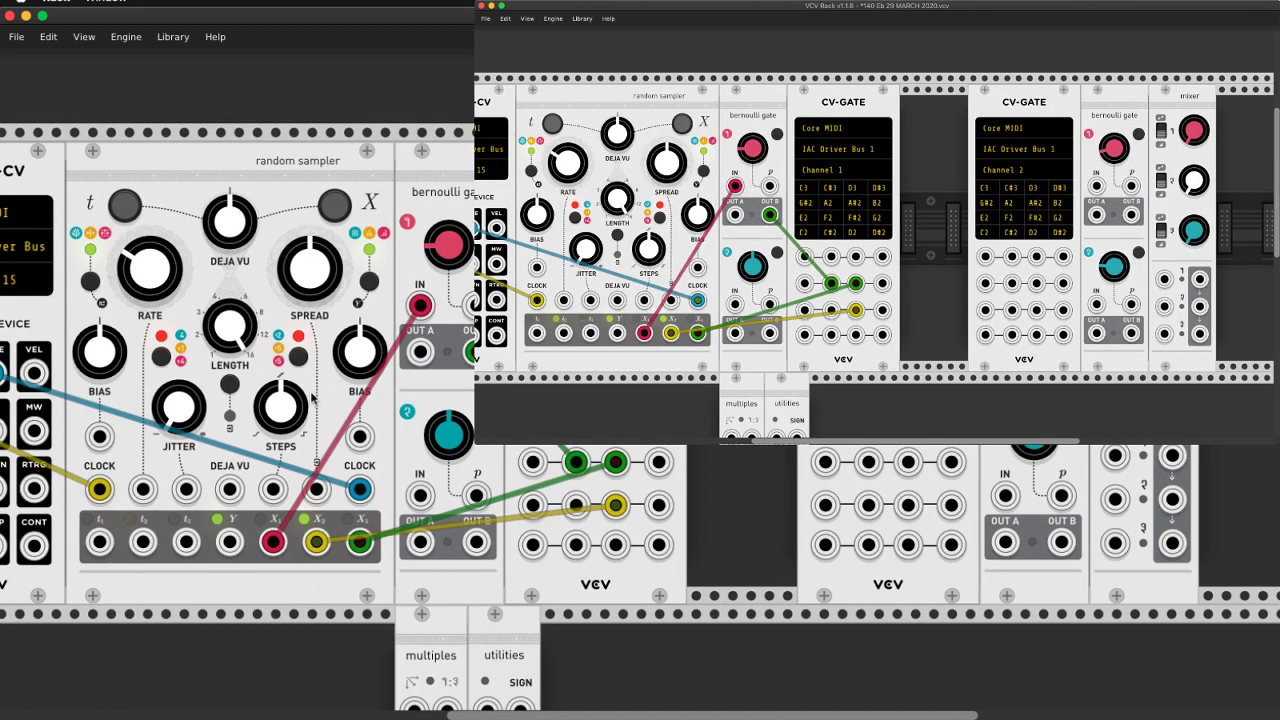
{"action": "scroll", "coordinate": [313, 398], "scroll_direction": "up", "scroll_amount": 2}
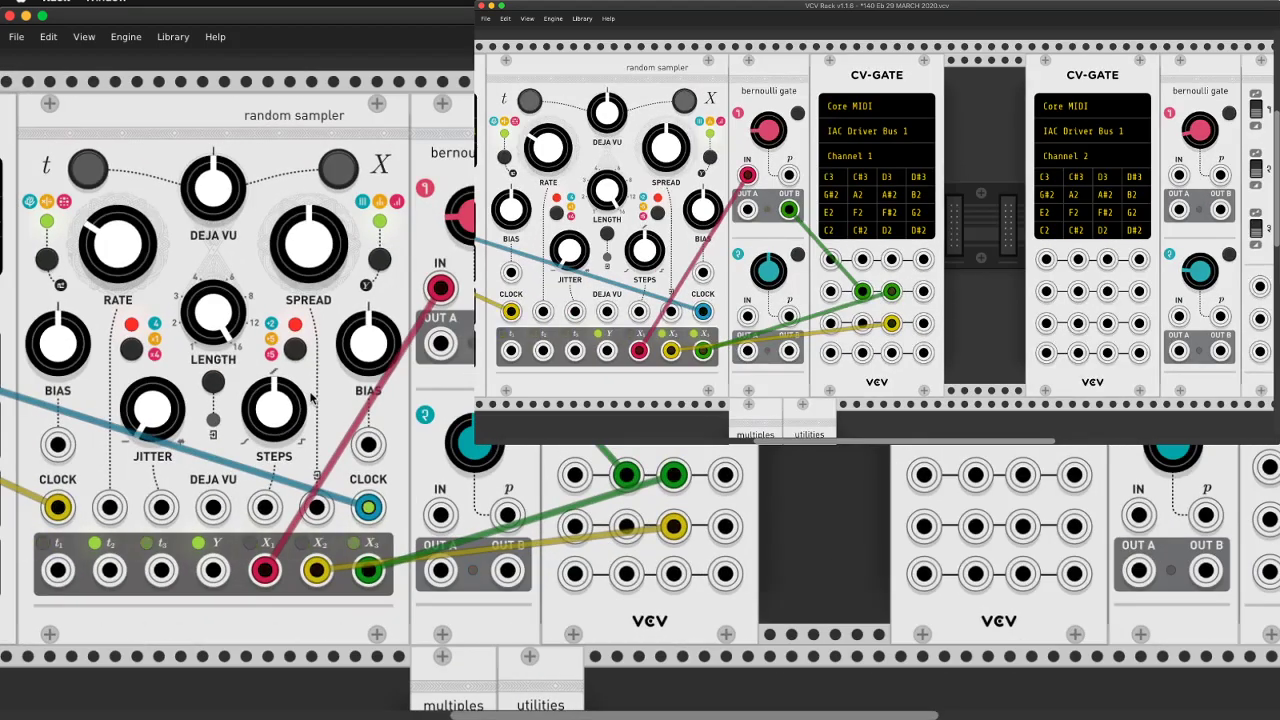
{"action": "key", "text": "super+Tab"}
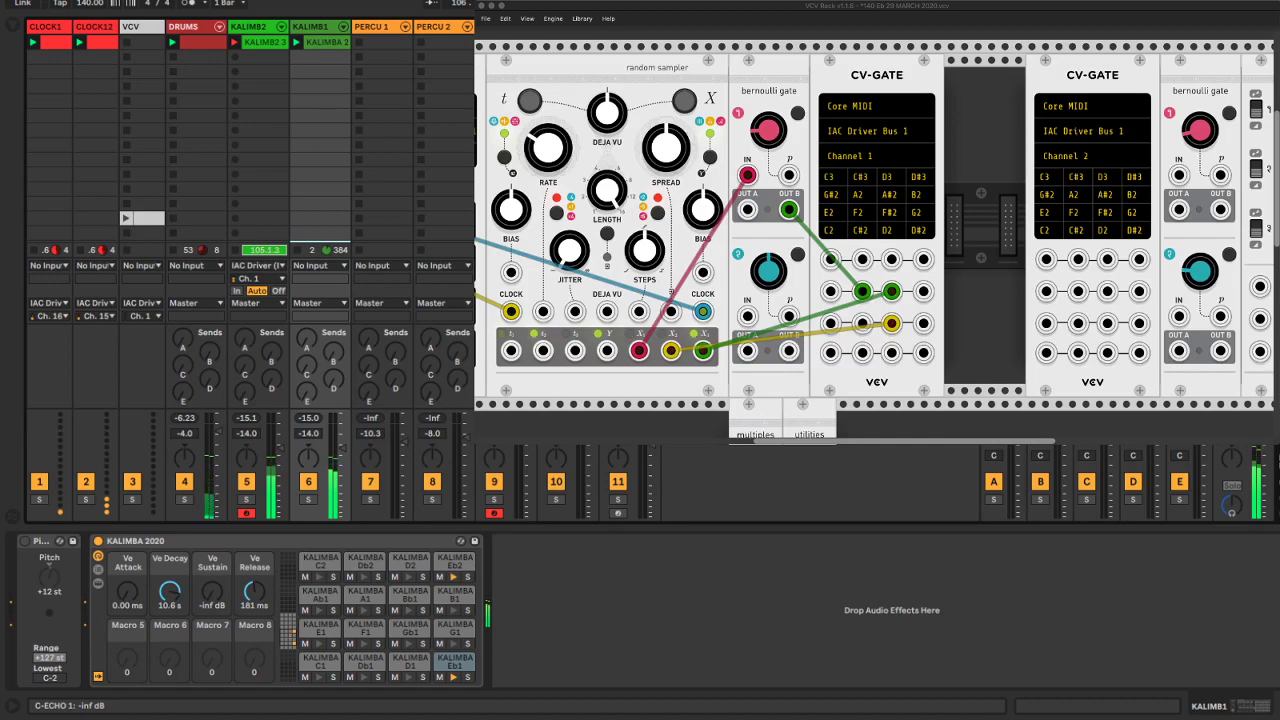
Switch to VCV Rack and examine how the Channel 16 and Channel 15 MIDI-CV gates clock the random sampler
{"action": "key", "text": "super+Tab"}
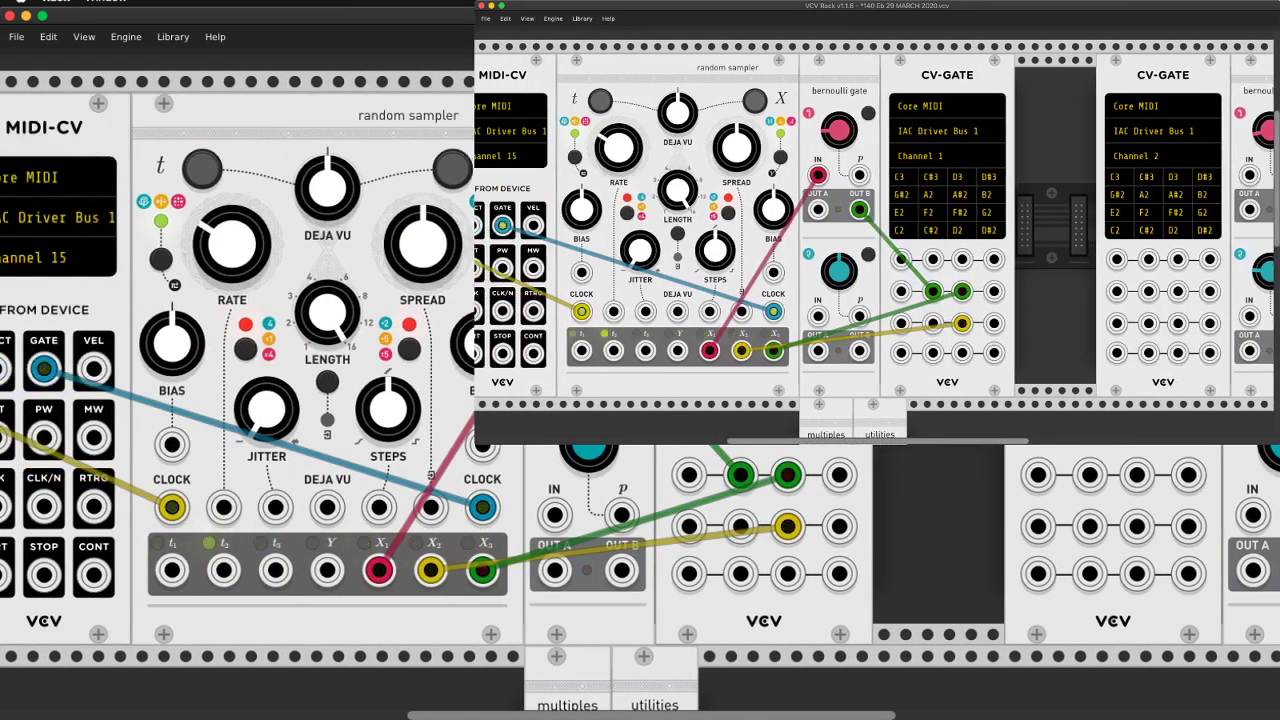
{"action": "scroll", "coordinate": [640, 380], "scroll_direction": "left", "scroll_amount": 4}
{"action": "scroll", "coordinate": [640, 380], "scroll_direction": "left", "scroll_amount": 1}
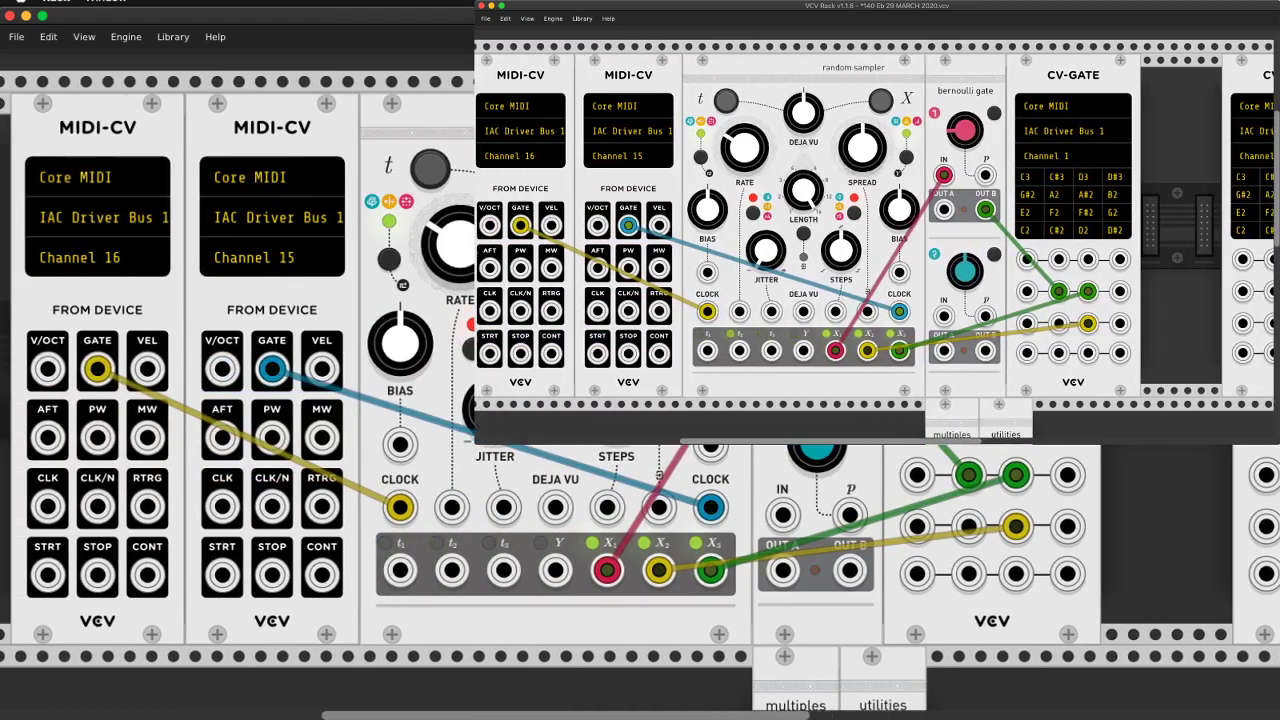
{"action": "scroll", "coordinate": [640, 380], "scroll_direction": "left", "scroll_amount": 2}
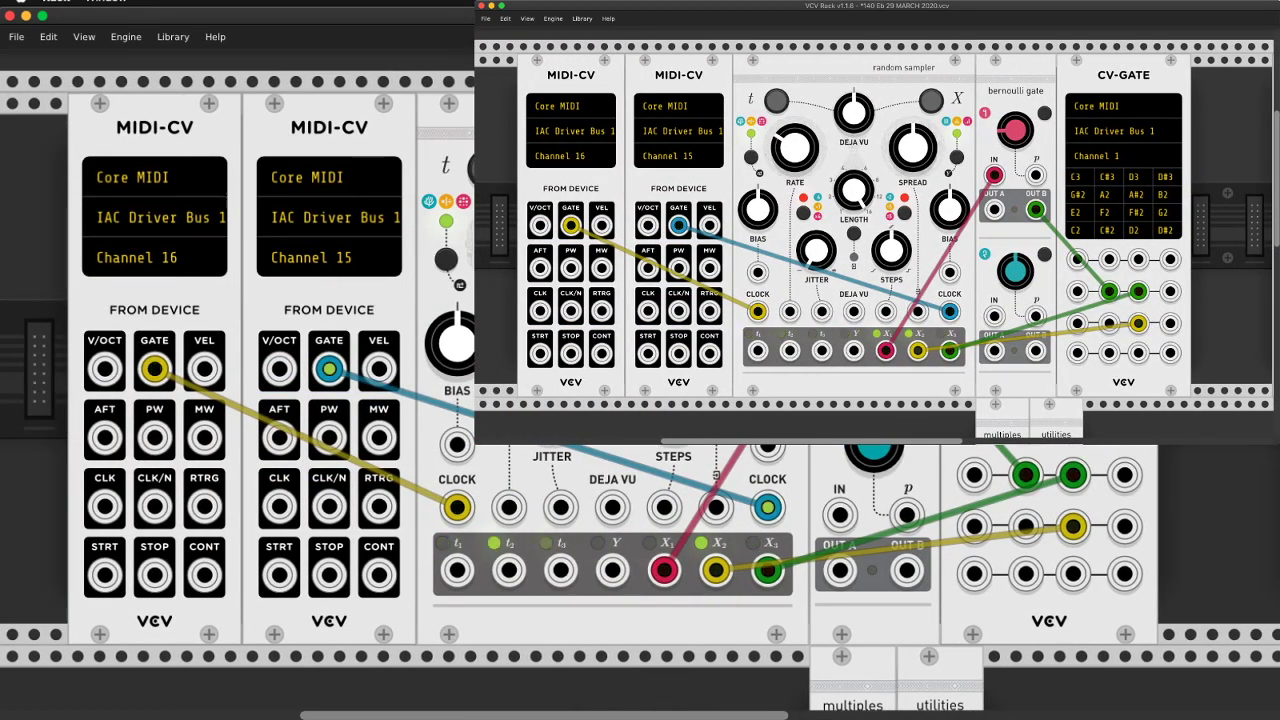
{"action": "scroll", "coordinate": [805, 218], "scroll_direction": "up", "scroll_amount": 3}
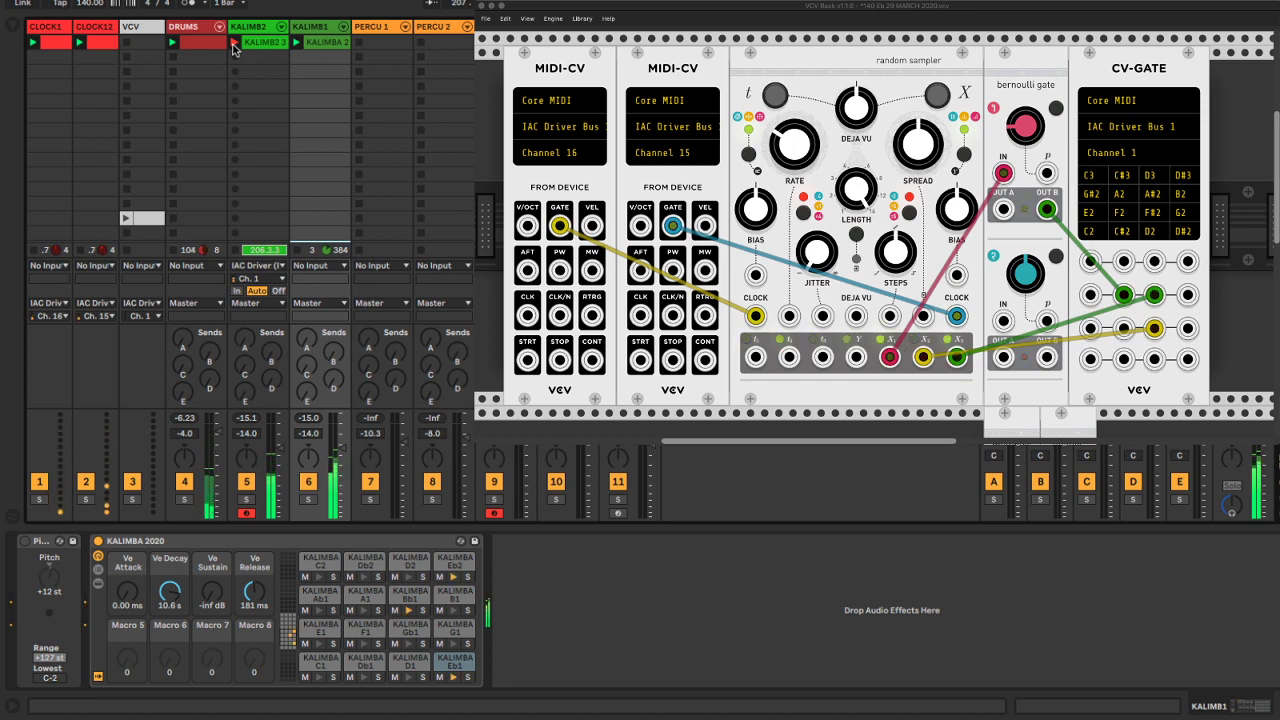
In Ableton Live, end the KALIMB2 recording with the track's monitoring set to Off, and open the recorded clip
{"action": "left_click", "coordinate": [278, 291]}
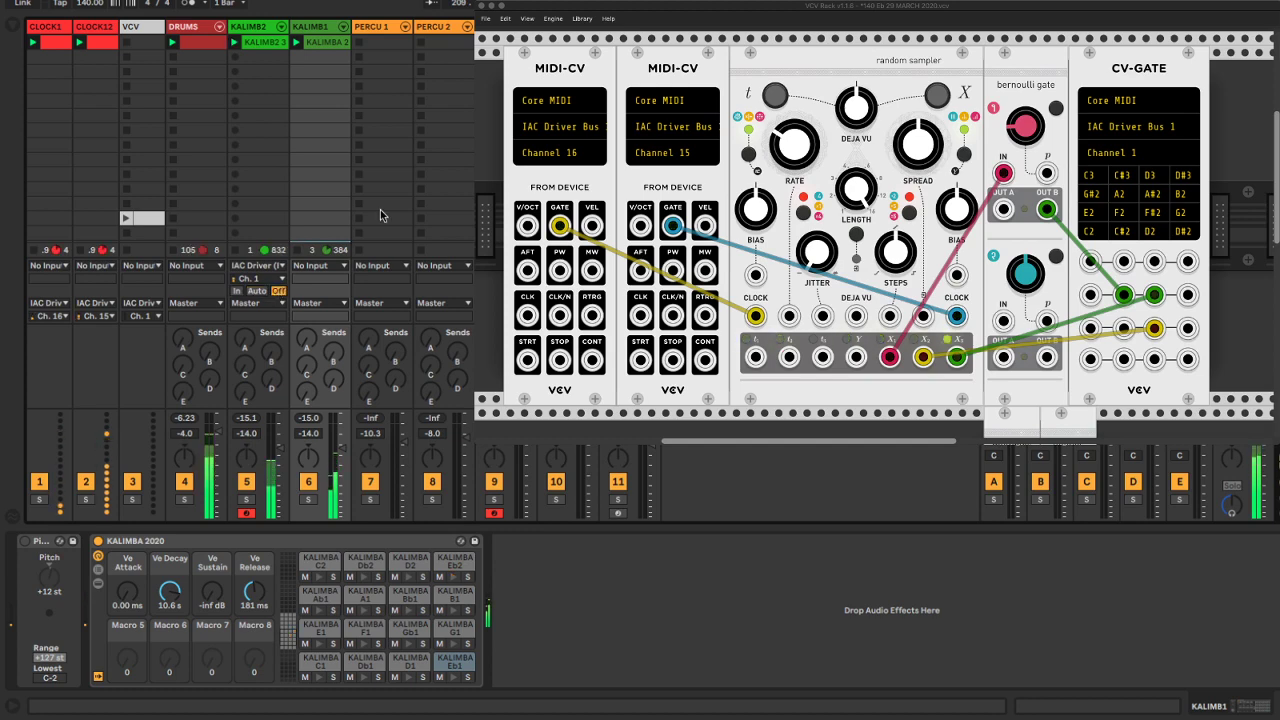
{"action": "left_click", "coordinate": [275, 44]}
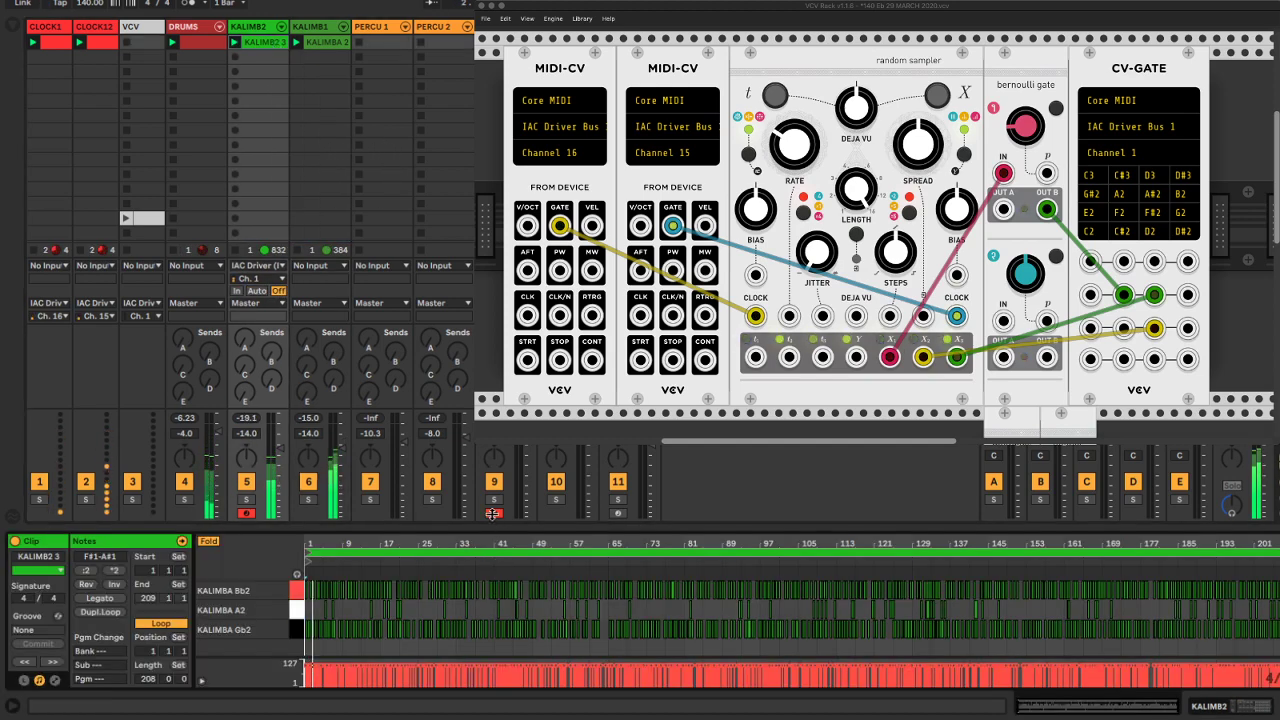
Select all notes of the recorded KALIMB2 clip in an enlarged note editor, and restore the editor's height
{"action": "left_click_drag", "start_coordinate": [493, 527], "coordinate": [495, 235]}
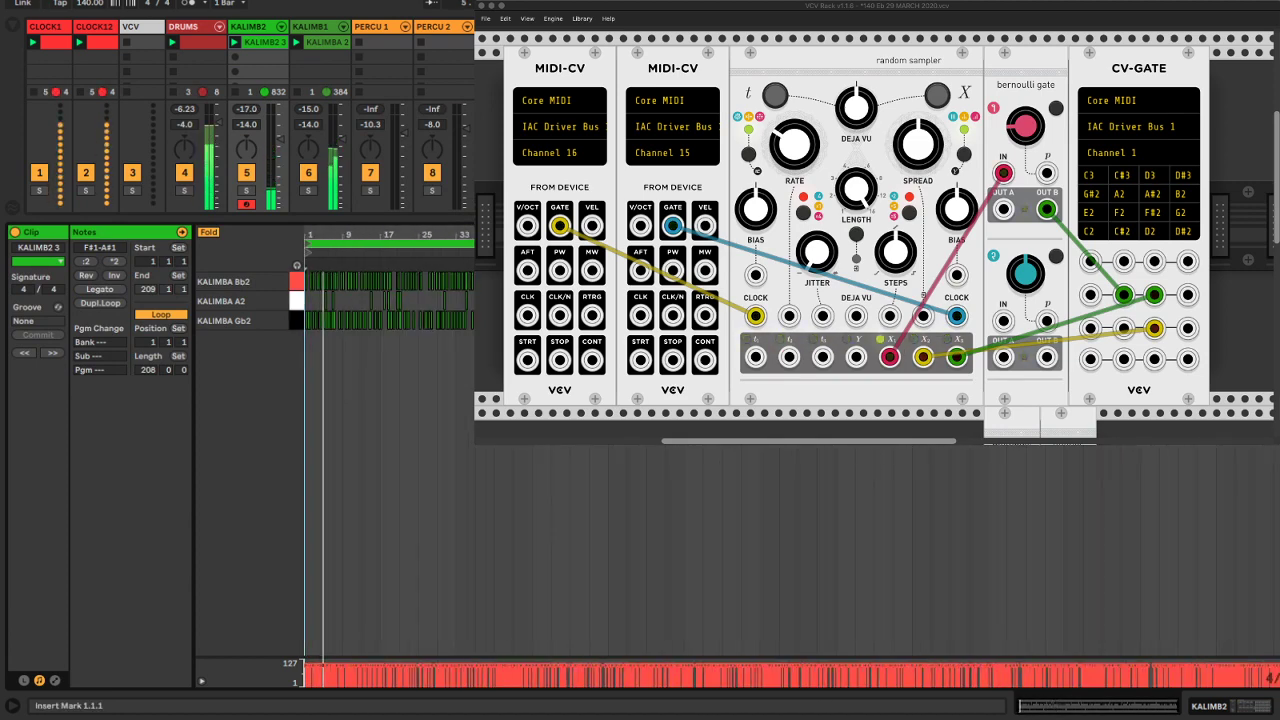
{"action": "key", "text": "super+a"}
{"action": "right_click", "coordinate": [482, 380]}
{"action": "left_click", "coordinate": [576, 459]}
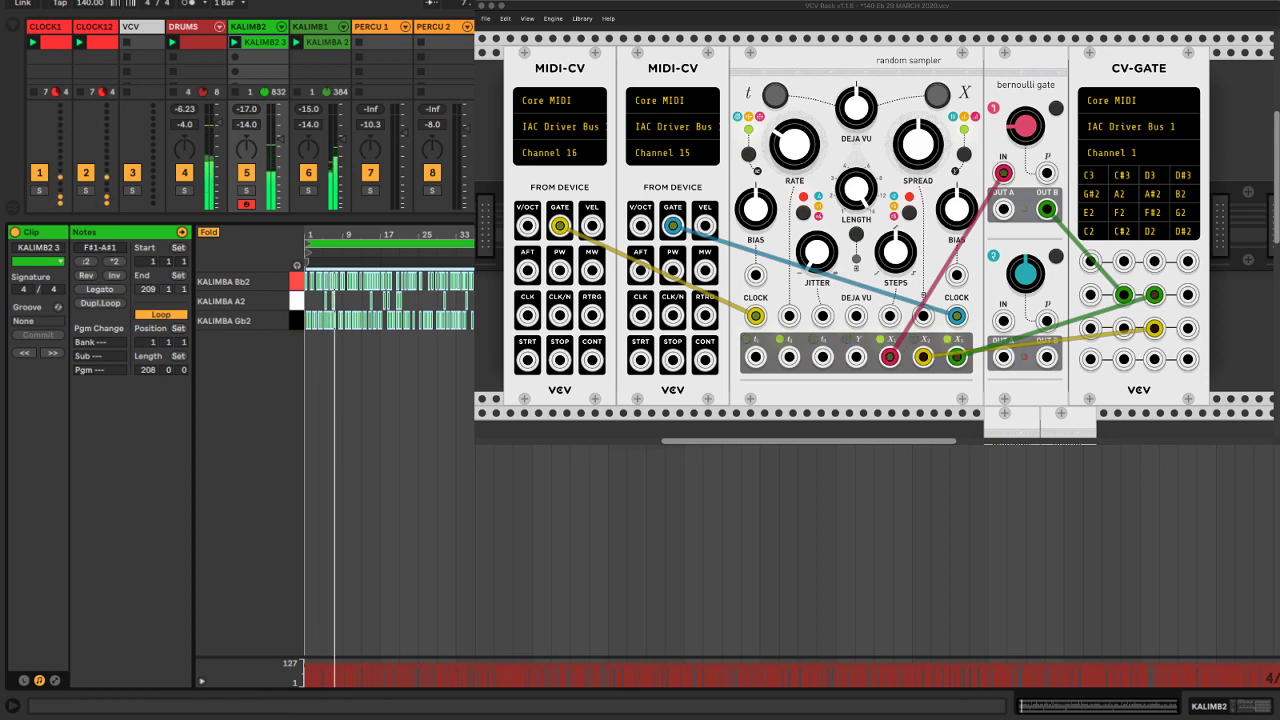
{"action": "left_click_drag", "start_coordinate": [430, 219], "coordinate": [596, 546]}
{"action": "left_click", "coordinate": [821, 486]}
{"action": "left_click", "coordinate": [254, 43]}
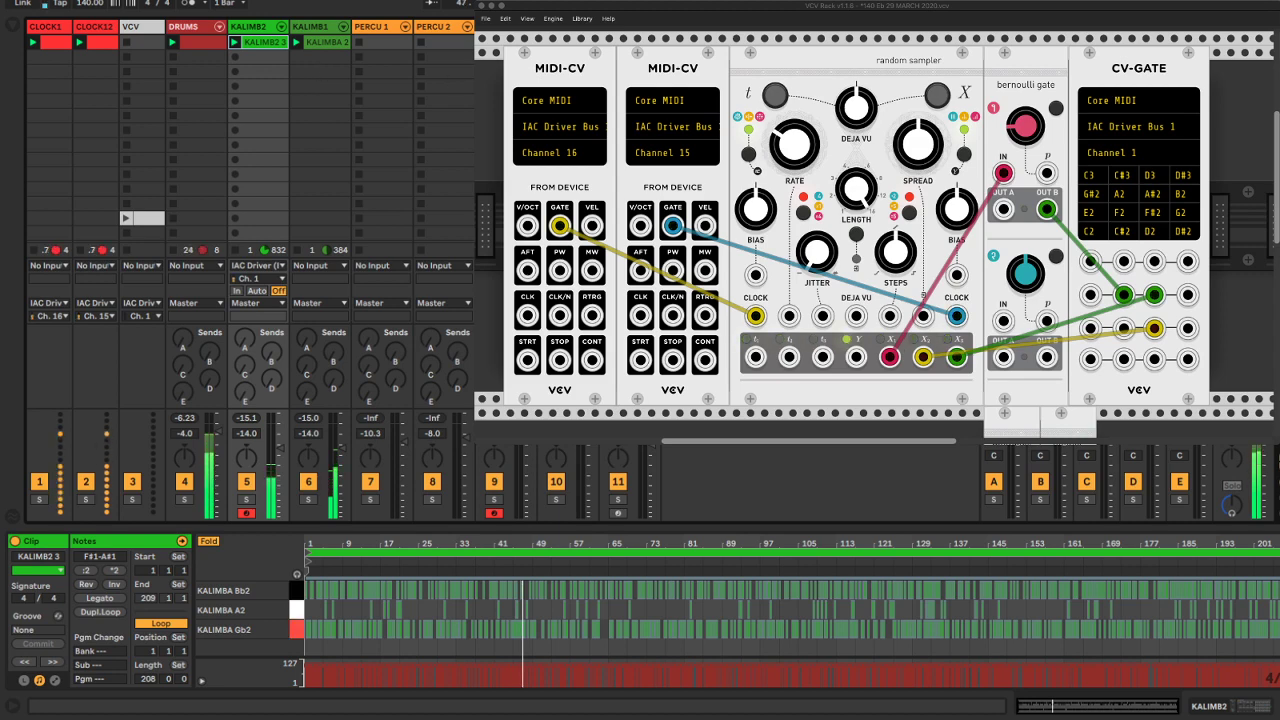
Move the BASS track directly before KALIMB2 and set its MIDI input channel to Ch. 1
{"action": "left_click_drag", "start_coordinate": [498, 27], "coordinate": [252, 30]}
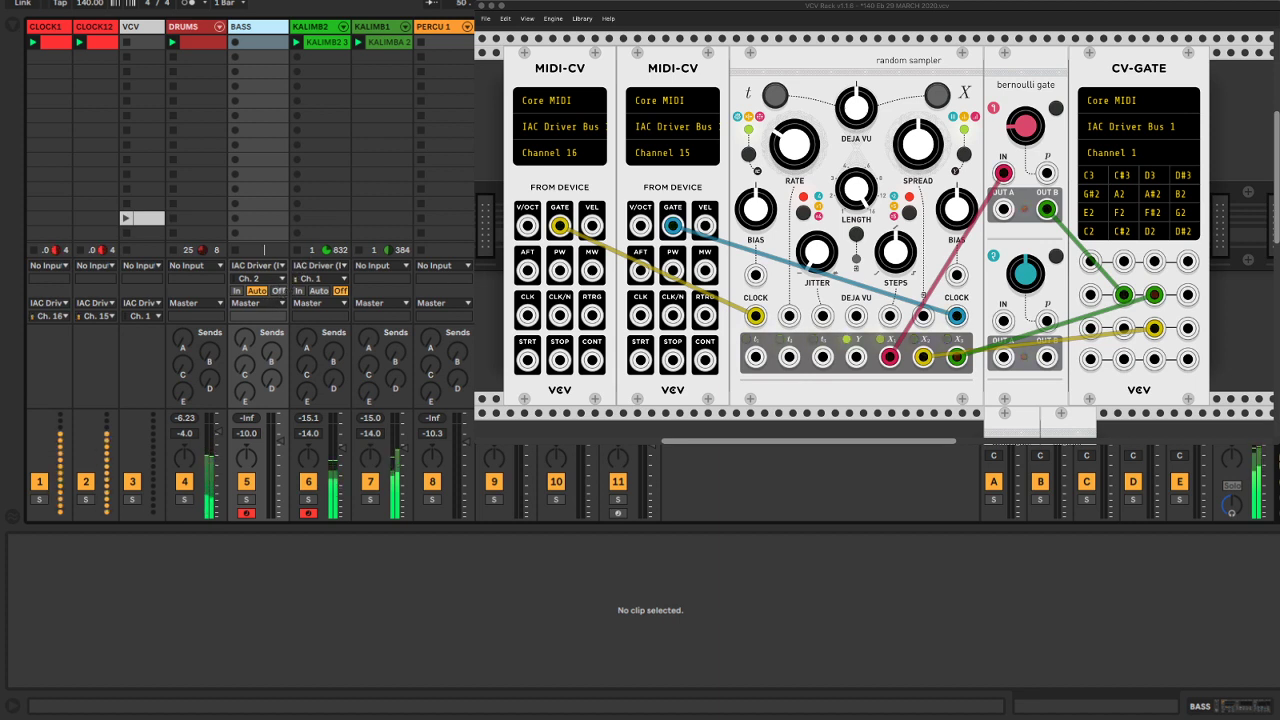
{"action": "left_click", "coordinate": [260, 279]}
{"action": "left_click", "coordinate": [268, 298]}
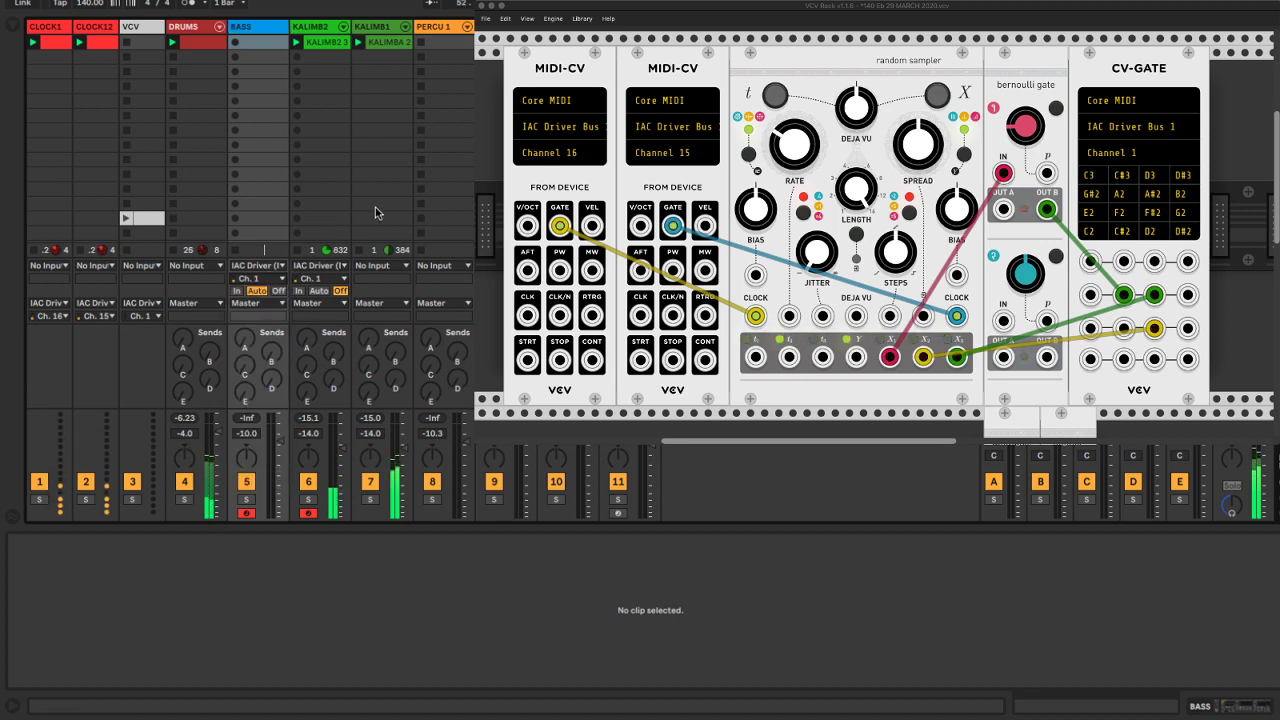
{"action": "left_click", "coordinate": [444, 174]}
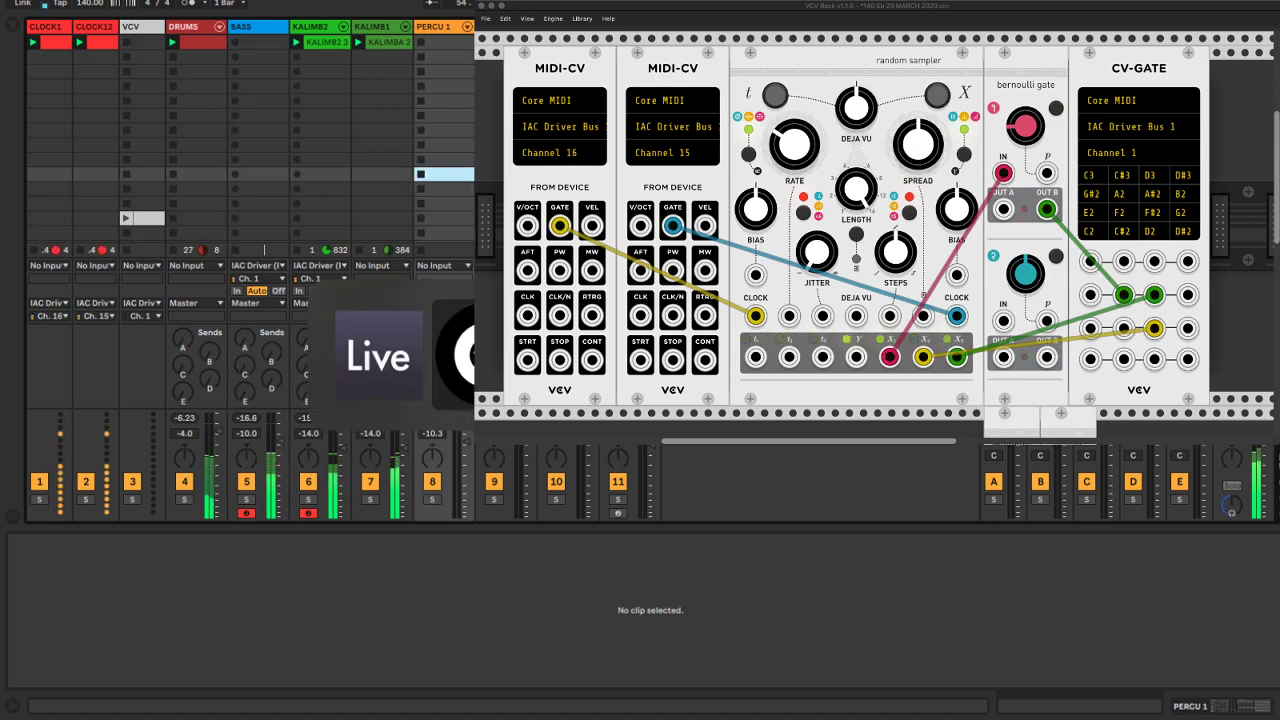
Switch to VCV Rack and remove the first Bernoulli gate's input and output cables
{"action": "key", "text": "super+Tab"}
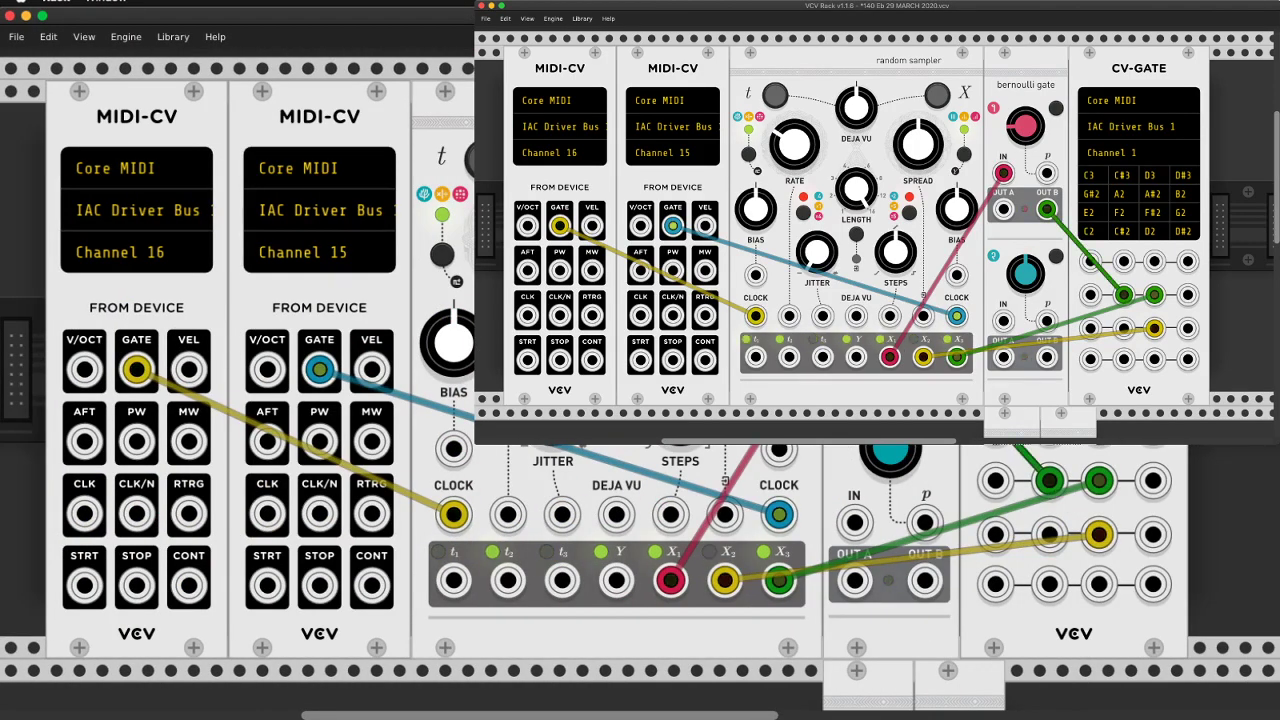
{"action": "left_click_drag", "start_coordinate": [1047, 478], "coordinate": [1010, 430]}
{"action": "left_click_drag", "start_coordinate": [855, 285], "coordinate": [900, 370]}
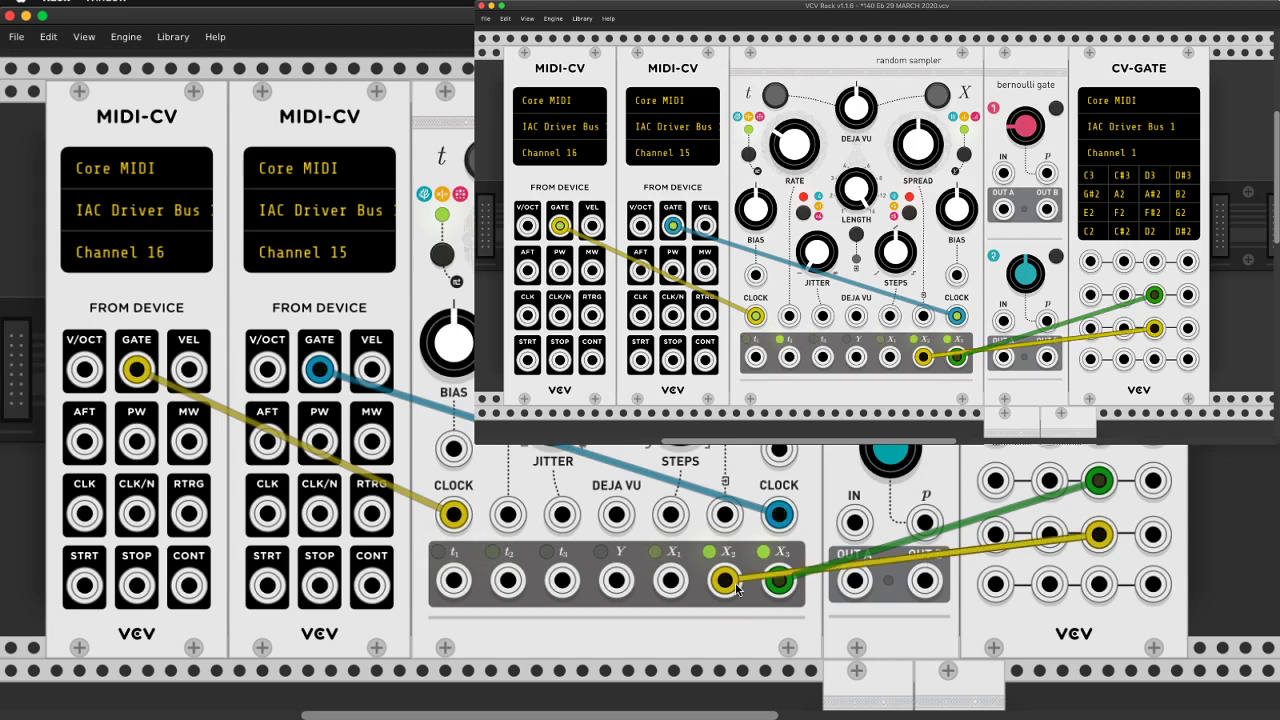
Try feeding F#2 from the random sampler's t1 output and A#2 from t3, and return A#2's source to X3
{"action": "left_click_drag", "start_coordinate": [725, 580], "coordinate": [453, 580]}
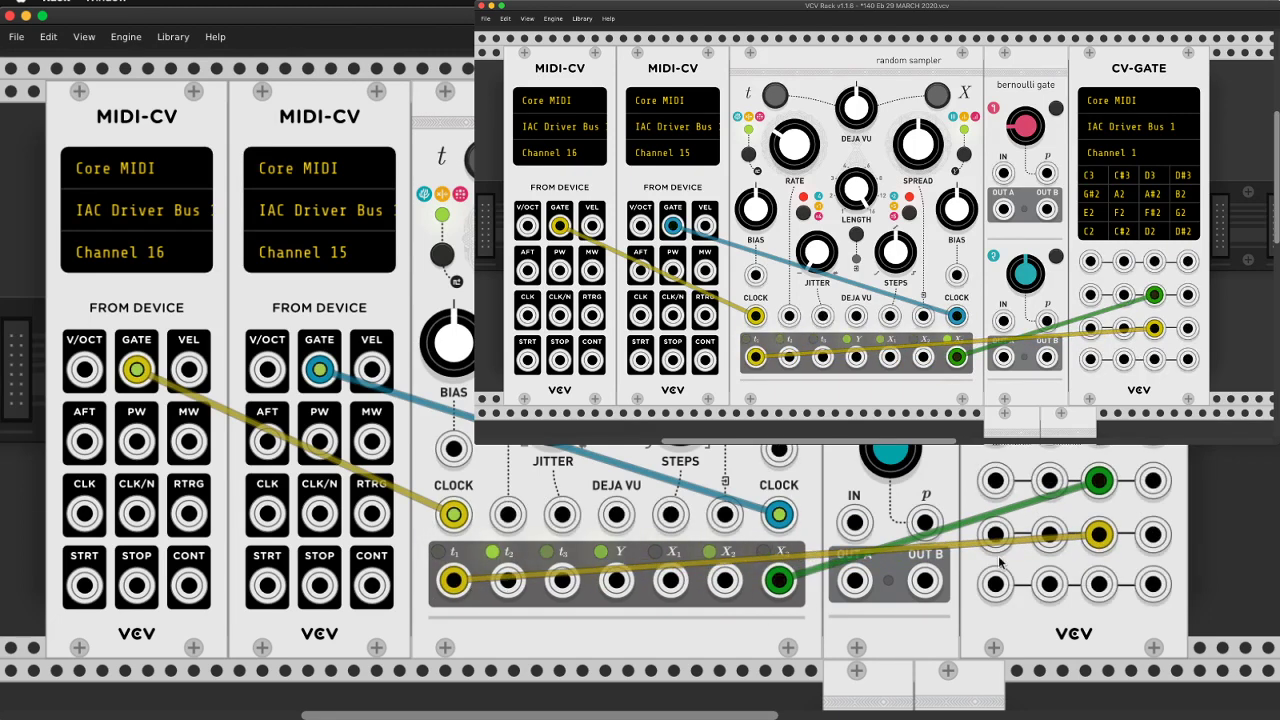
{"action": "left_click_drag", "start_coordinate": [779, 580], "coordinate": [562, 582]}
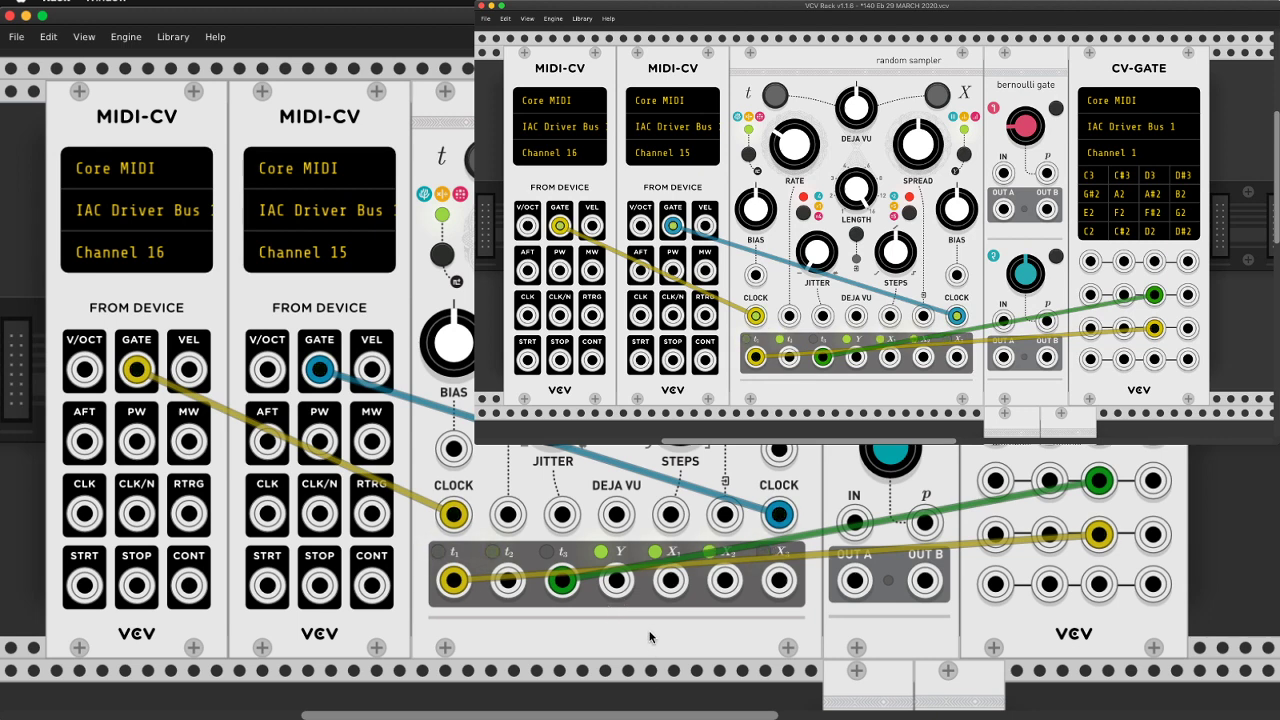
{"action": "left_click_drag", "start_coordinate": [562, 580], "coordinate": [779, 582]}
Route the random sampler's Y output to D#2 and its X3 output to D#3 on the Channel 1 CV-GATE
{"action": "left_click_drag", "start_coordinate": [453, 578], "coordinate": [616, 580]}
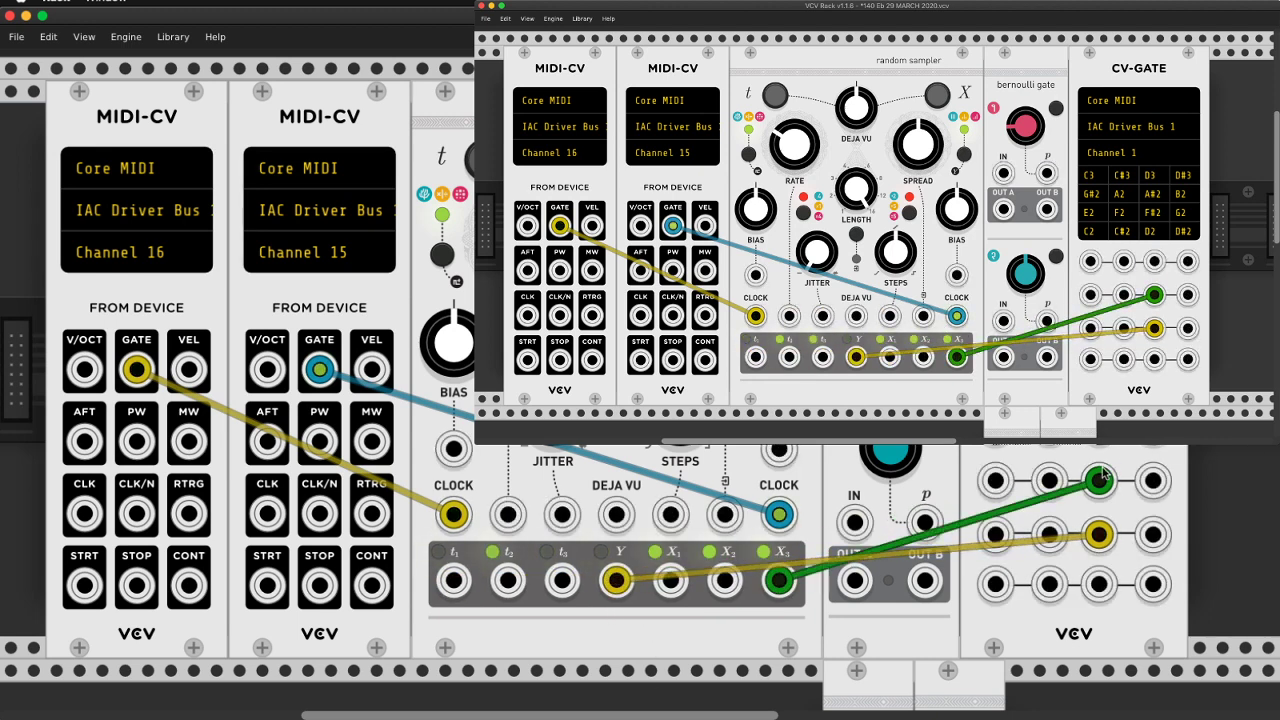
{"action": "left_click_drag", "start_coordinate": [1103, 476], "coordinate": [1153, 428]}
{"action": "left_click_drag", "start_coordinate": [1099, 535], "coordinate": [1153, 584]}
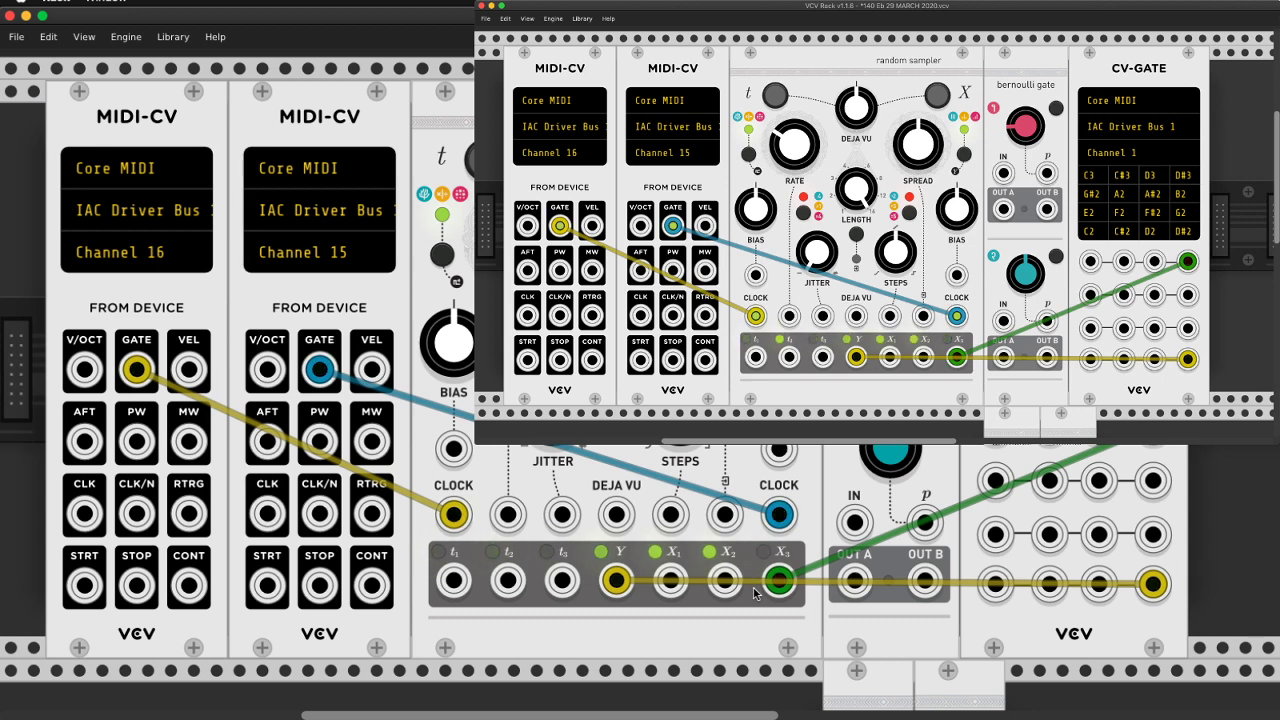
Switch back to Ableton Live and select the BASS track to show its instrument
{"action": "key", "text": "super+Tab"}
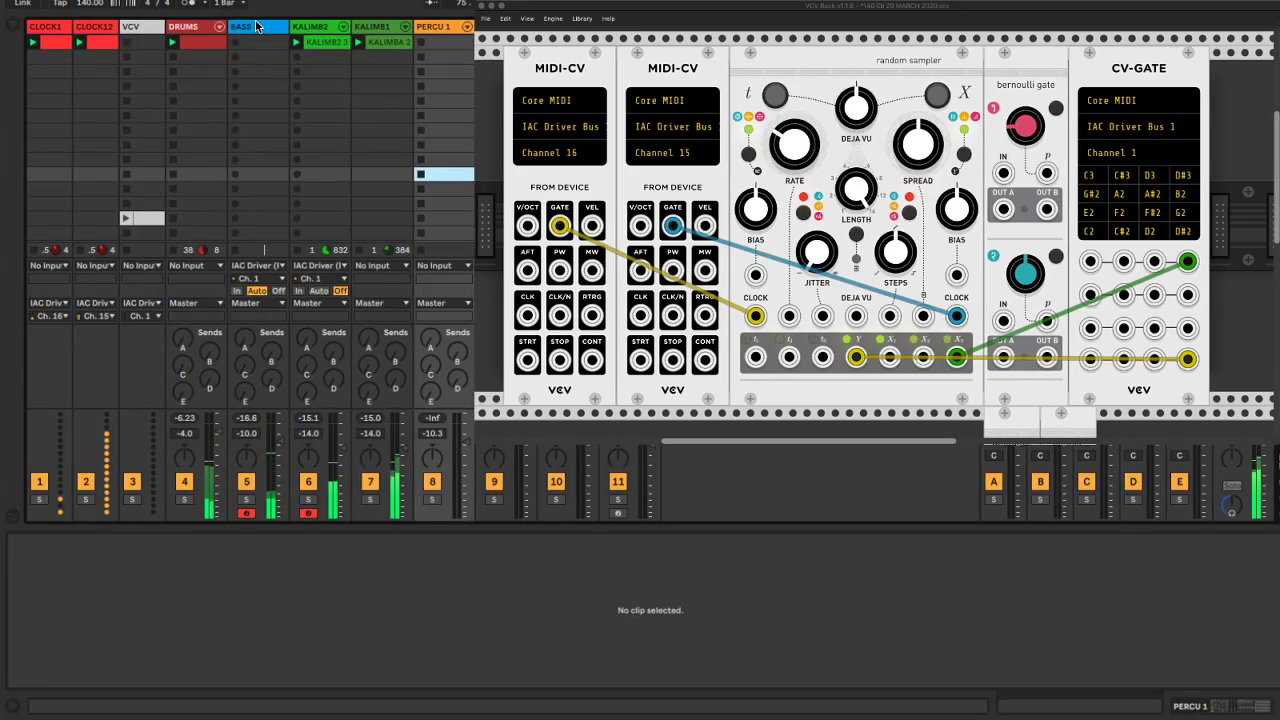
{"action": "left_click", "coordinate": [257, 27]}
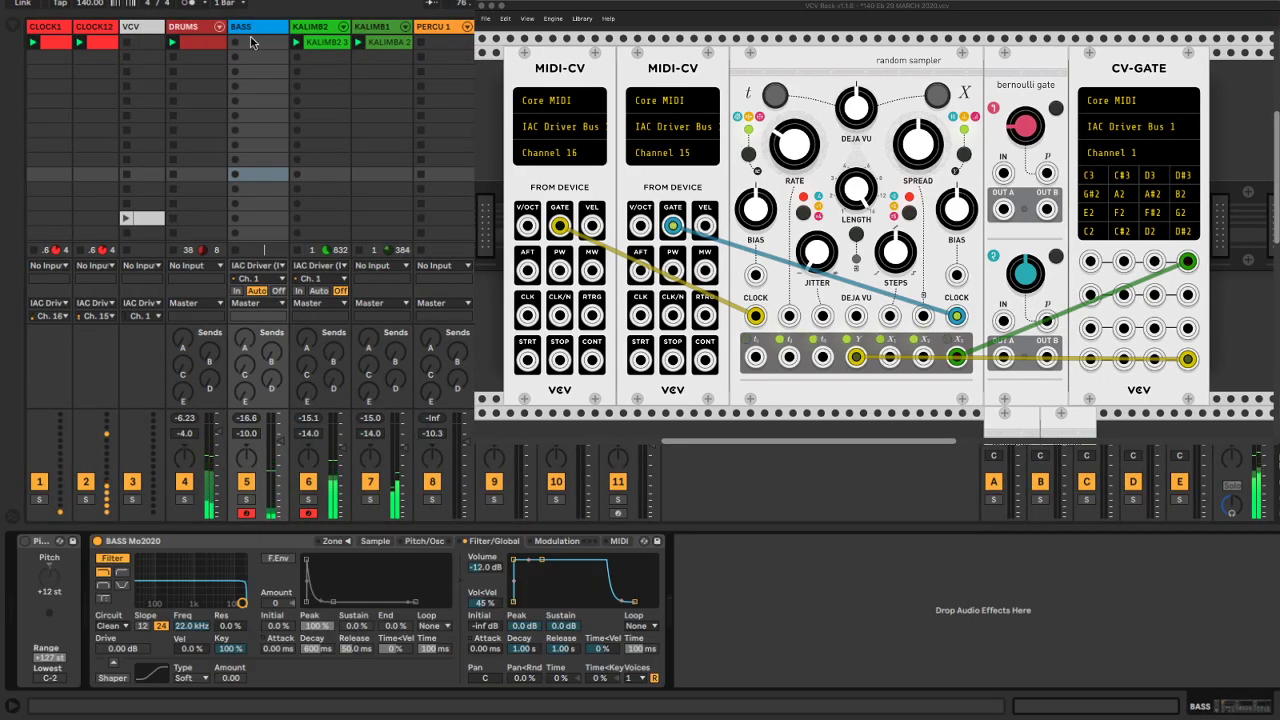
Review the BASS sampler's Sample, Pitch/Osc and Filter/Global settings and save the set
{"action": "left_click_drag", "start_coordinate": [420, 588], "coordinate": [187, 588]}
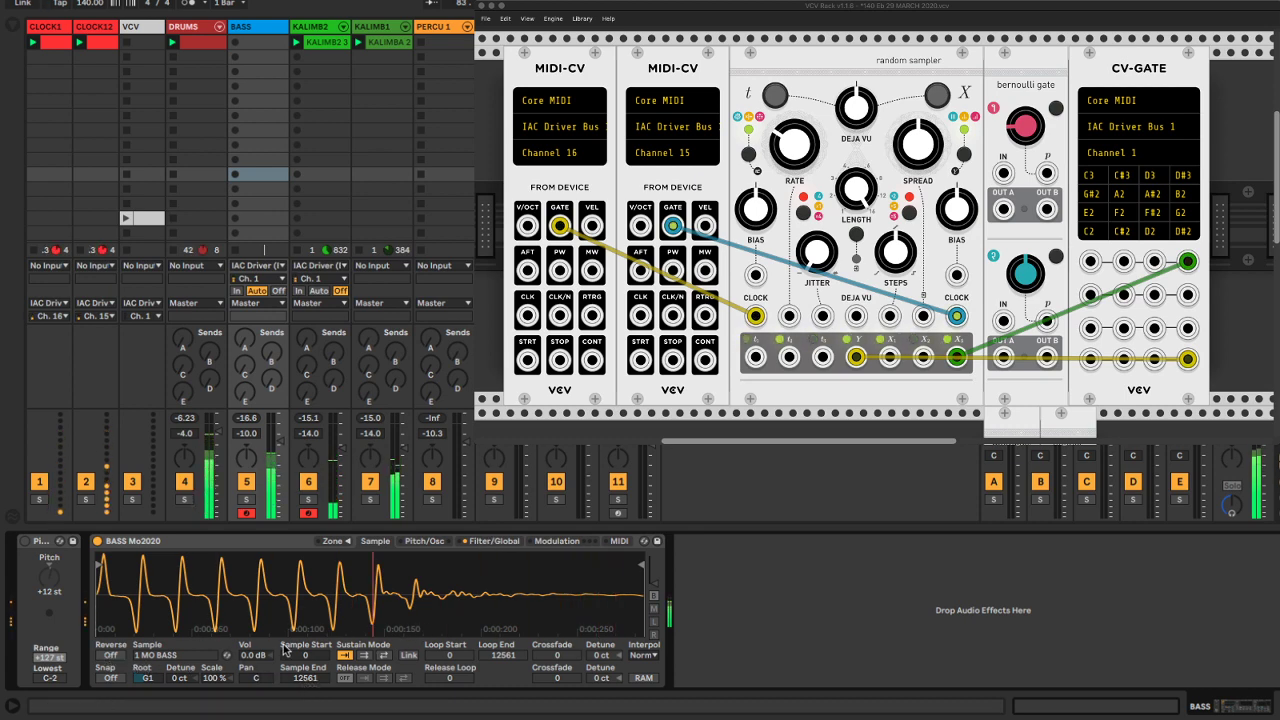
{"action": "left_click", "coordinate": [480, 540]}
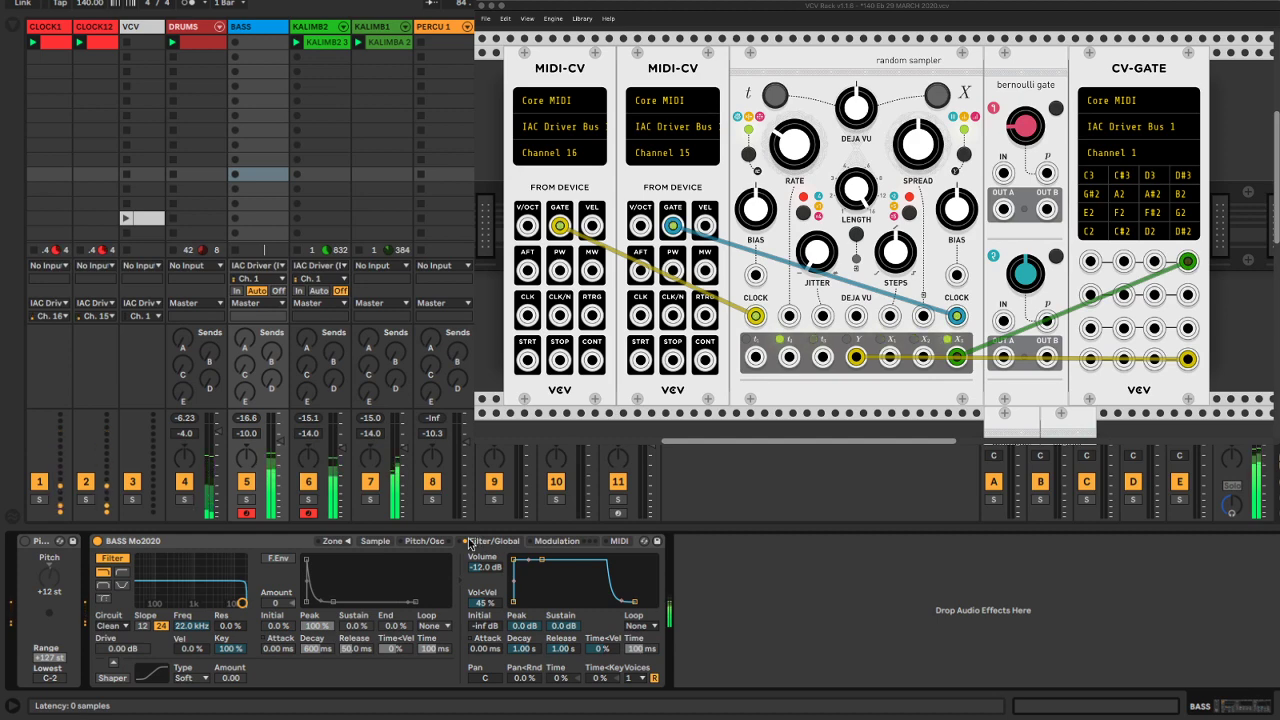
{"action": "left_click", "coordinate": [424, 542]}
{"action": "left_click", "coordinate": [501, 544]}
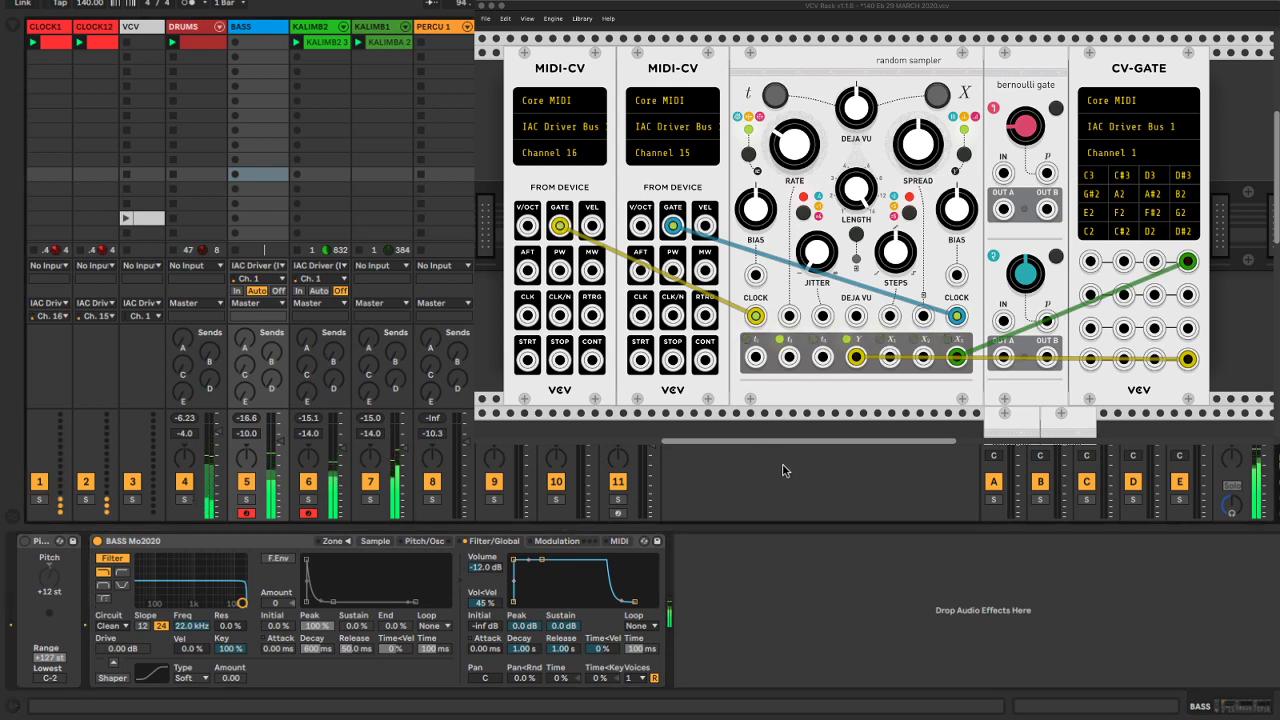
{"action": "key", "text": "super+s"}
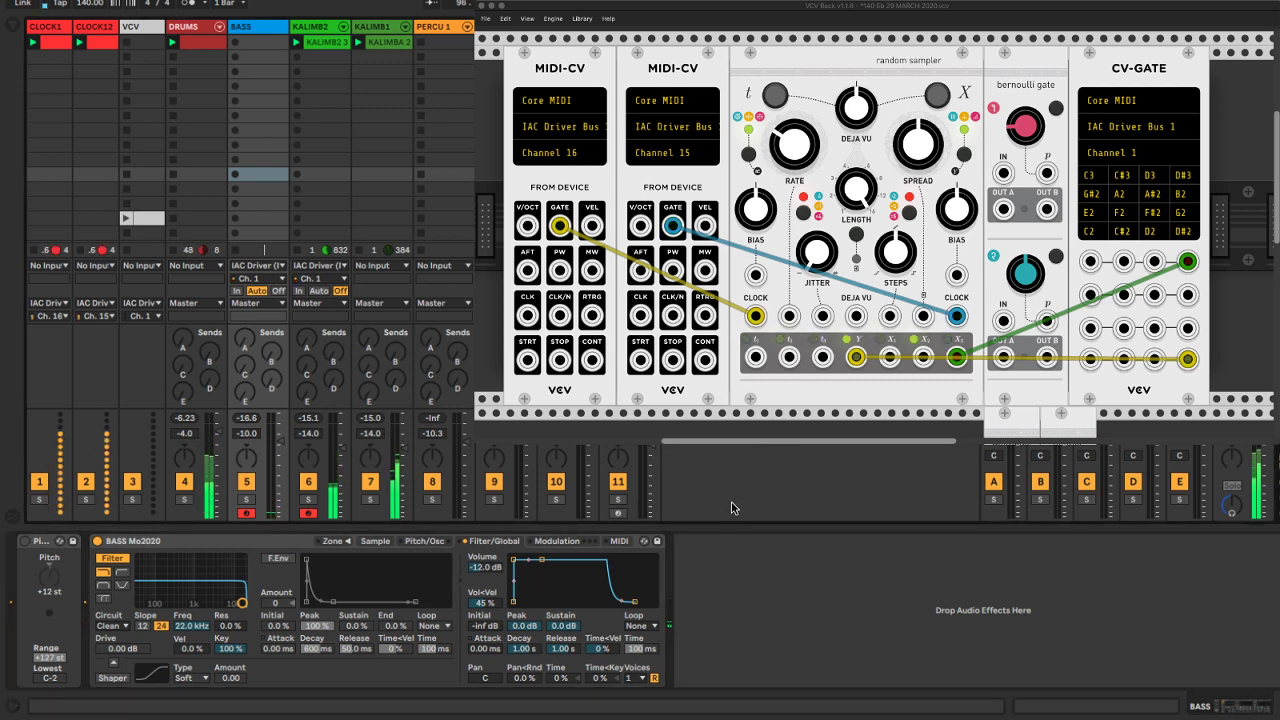
Switch to VCV Rack and move D#2's source to the random sampler's t1 output and D#3's source to t3
{"action": "key", "text": "super+Tab"}
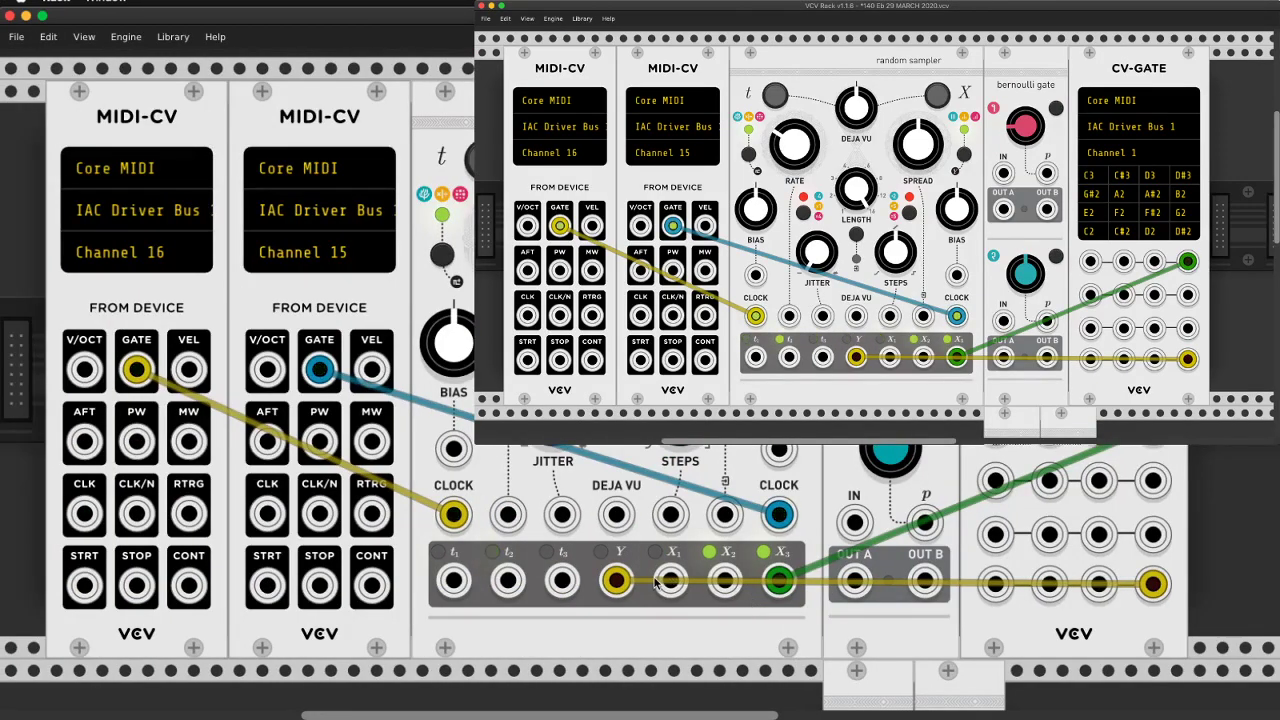
{"action": "left_click_drag", "start_coordinate": [671, 580], "coordinate": [1076, 510]}
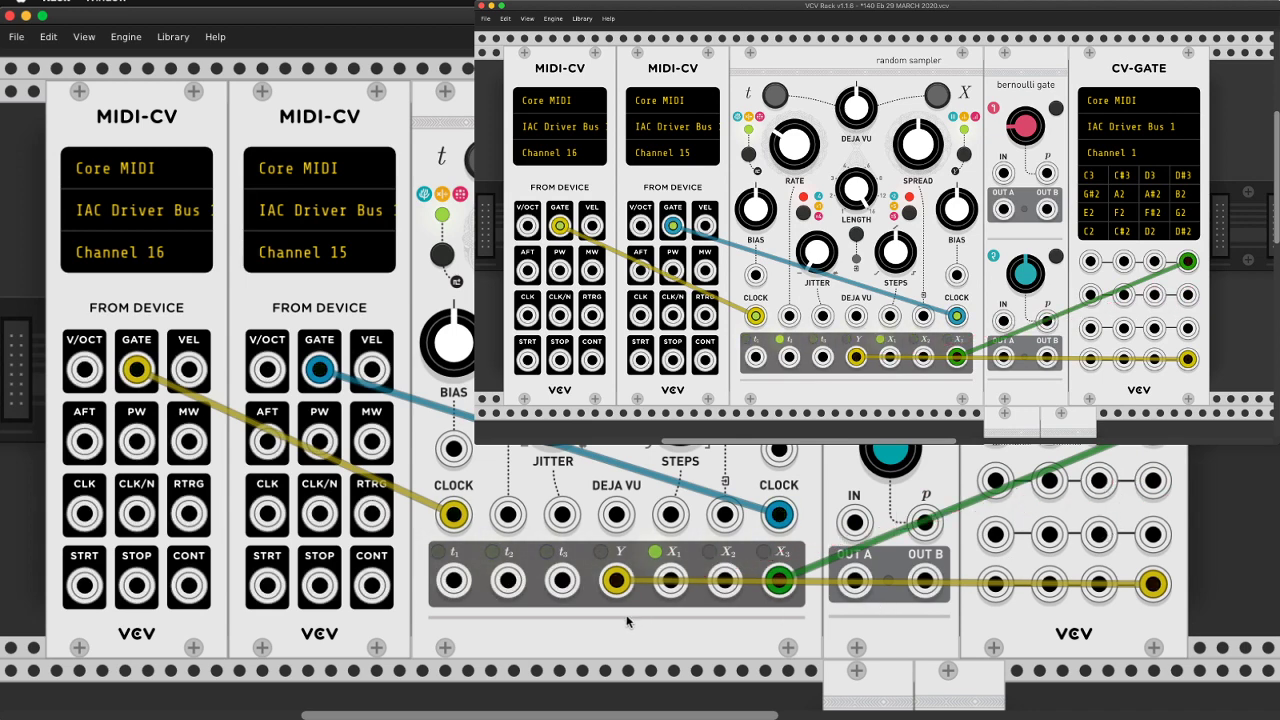
{"action": "left_click_drag", "start_coordinate": [616, 580], "coordinate": [452, 582]}
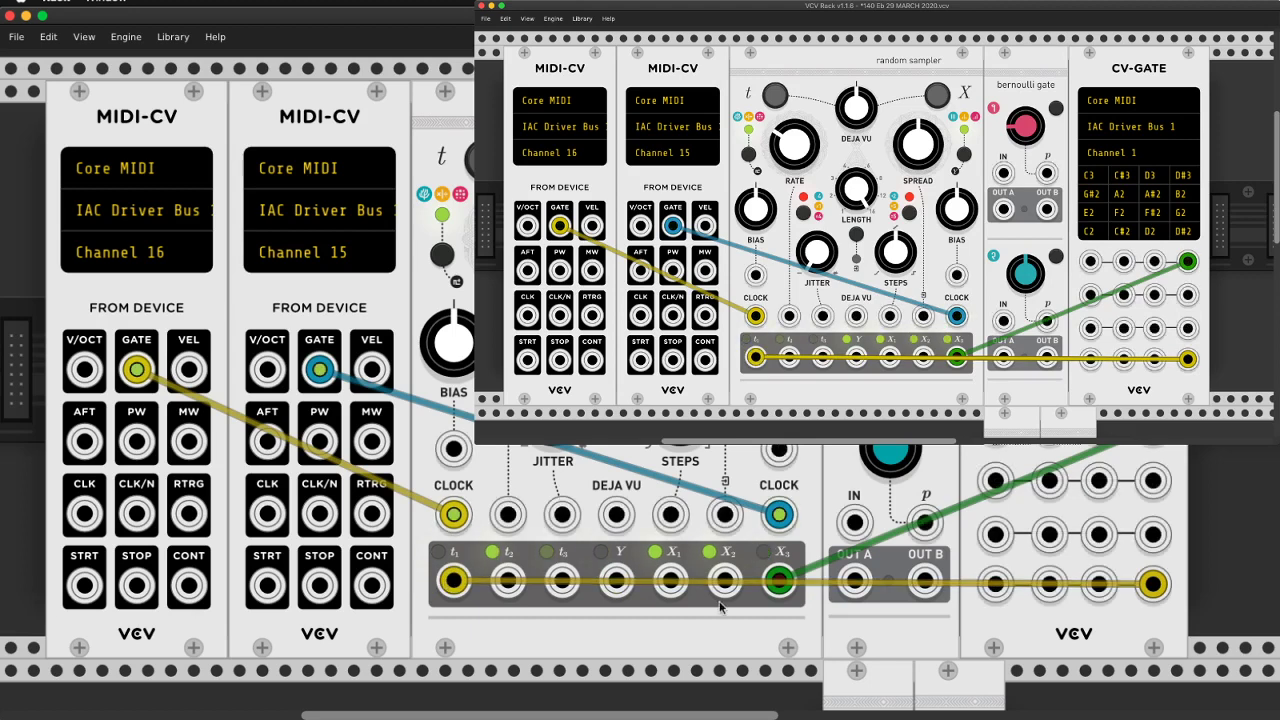
{"action": "left_click_drag", "start_coordinate": [779, 582], "coordinate": [562, 581]}
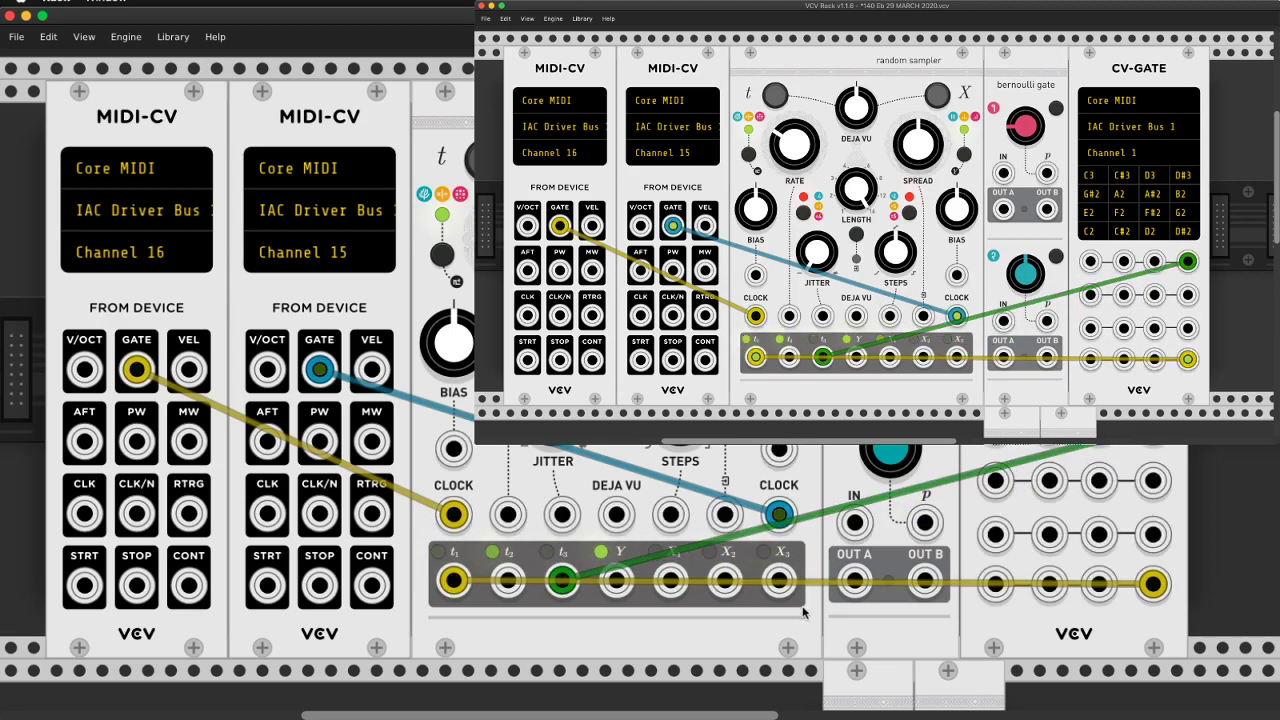
Route t3 through the first Bernoulli gate's OUT B to D#3, and t1 through the second gate's OUT B to D#2
{"action": "left_click_drag", "start_coordinate": [1153, 425], "coordinate": [855, 284]}
{"action": "left_click_drag", "start_coordinate": [1046, 209], "coordinate": [1187, 261]}
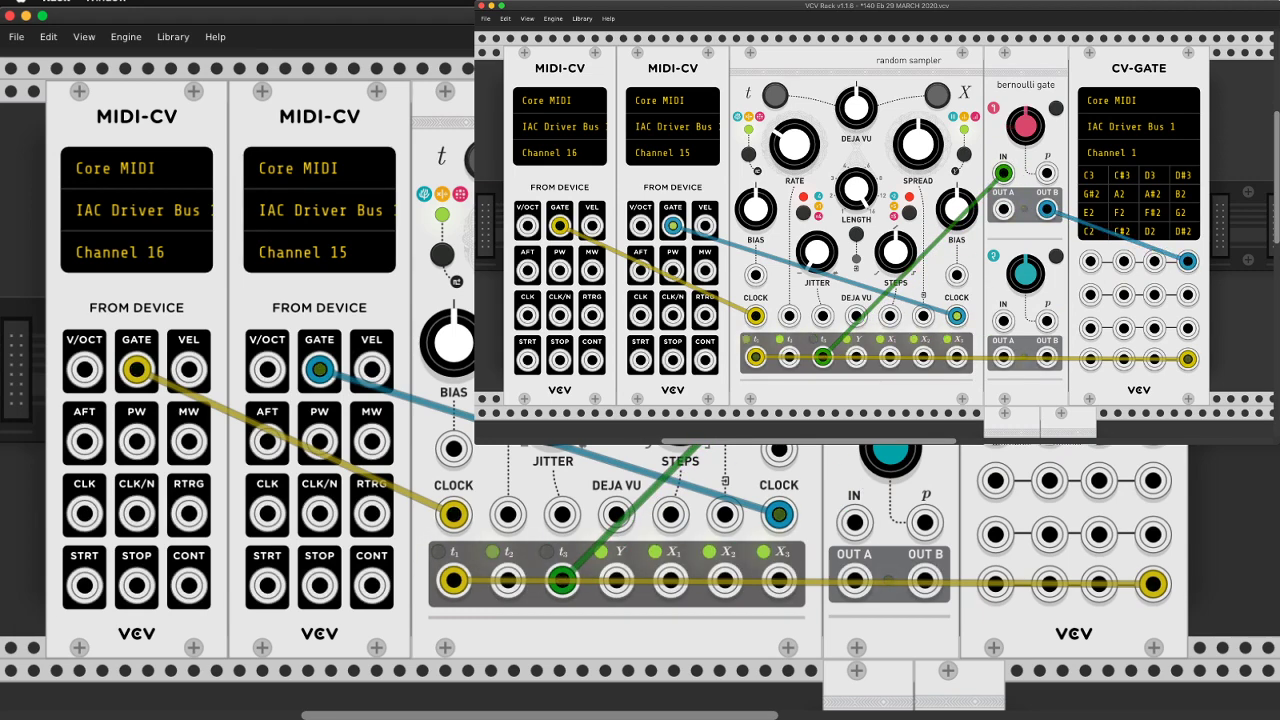
{"action": "left_click_drag", "start_coordinate": [1153, 583], "coordinate": [855, 522]}
{"action": "left_click_drag", "start_coordinate": [925, 581], "coordinate": [1153, 583]}
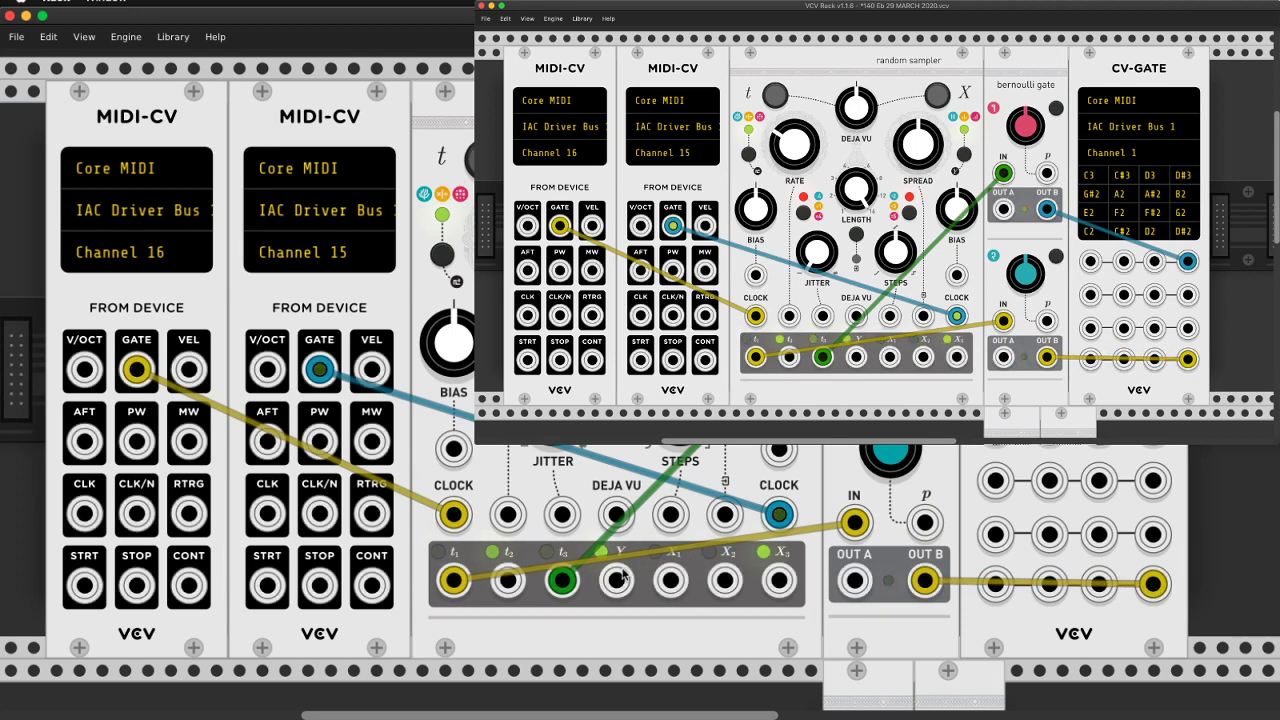
{"action": "scroll", "coordinate": [671, 587], "scroll_direction": "left", "scroll_amount": 3}
{"action": "scroll", "coordinate": [671, 587], "scroll_direction": "right", "scroll_amount": 3}
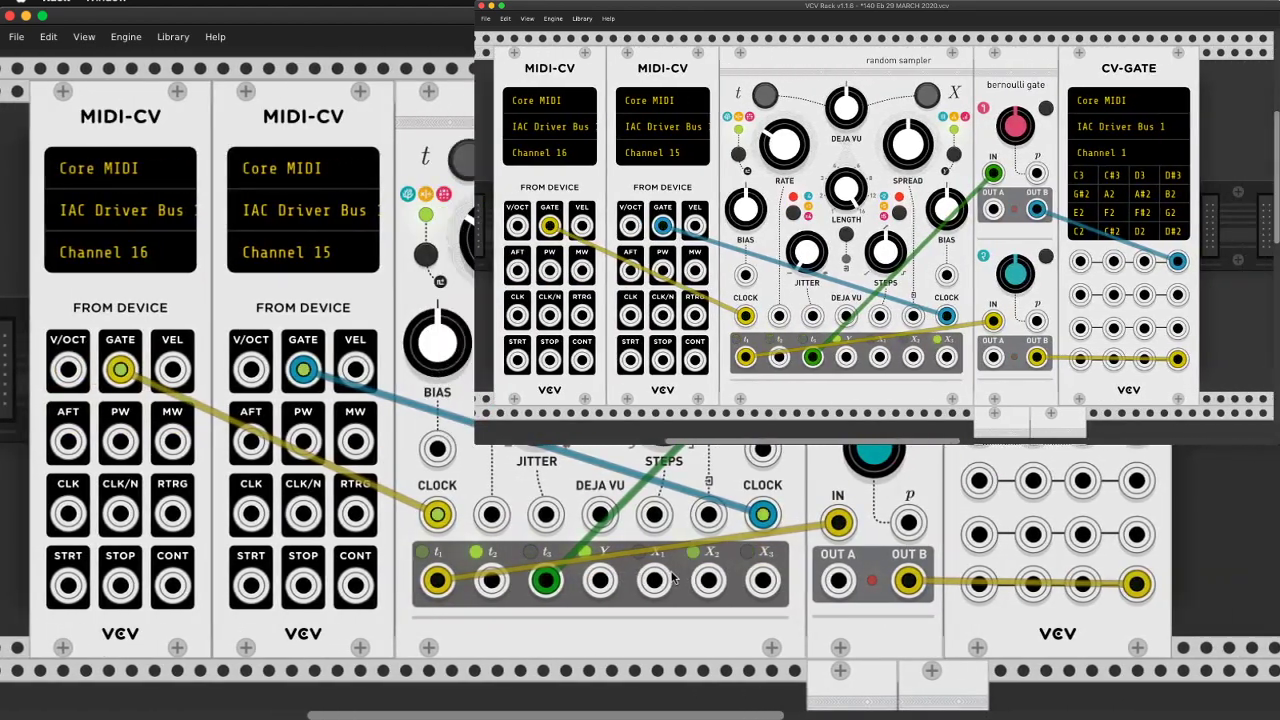
Switch back to Ableton Live, set the BASS track volume to -8 dB, and enable the sampler's Shaper with an amount of 6.00
{"action": "key", "text": "super+Tab"}
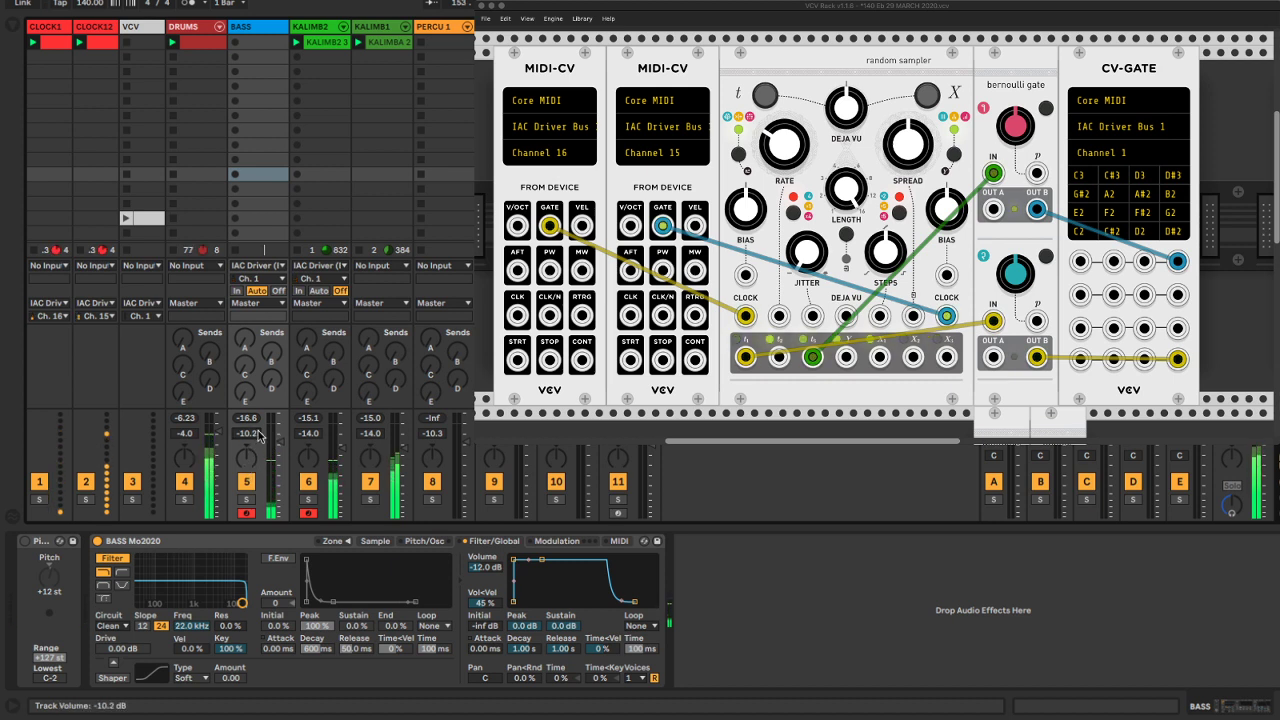
{"action": "type", "text": "8"}
{"action": "key", "text": "Return"}
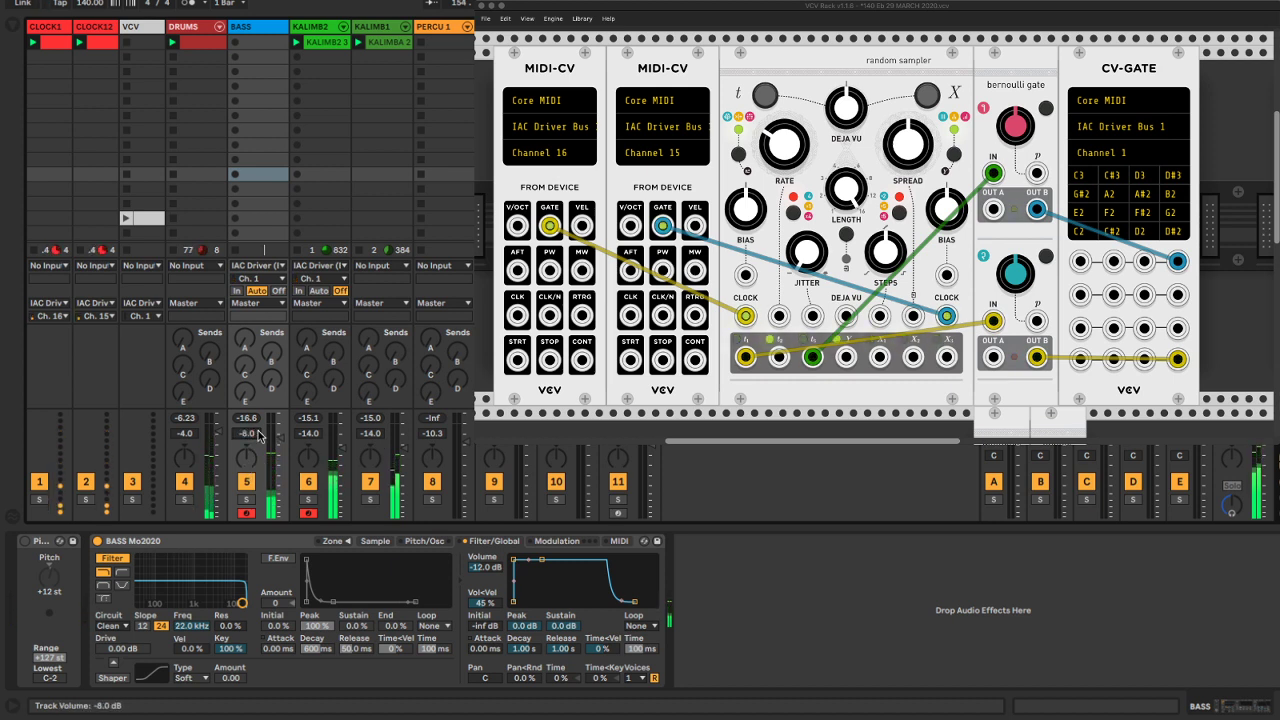
{"action": "left_click", "coordinate": [111, 678]}
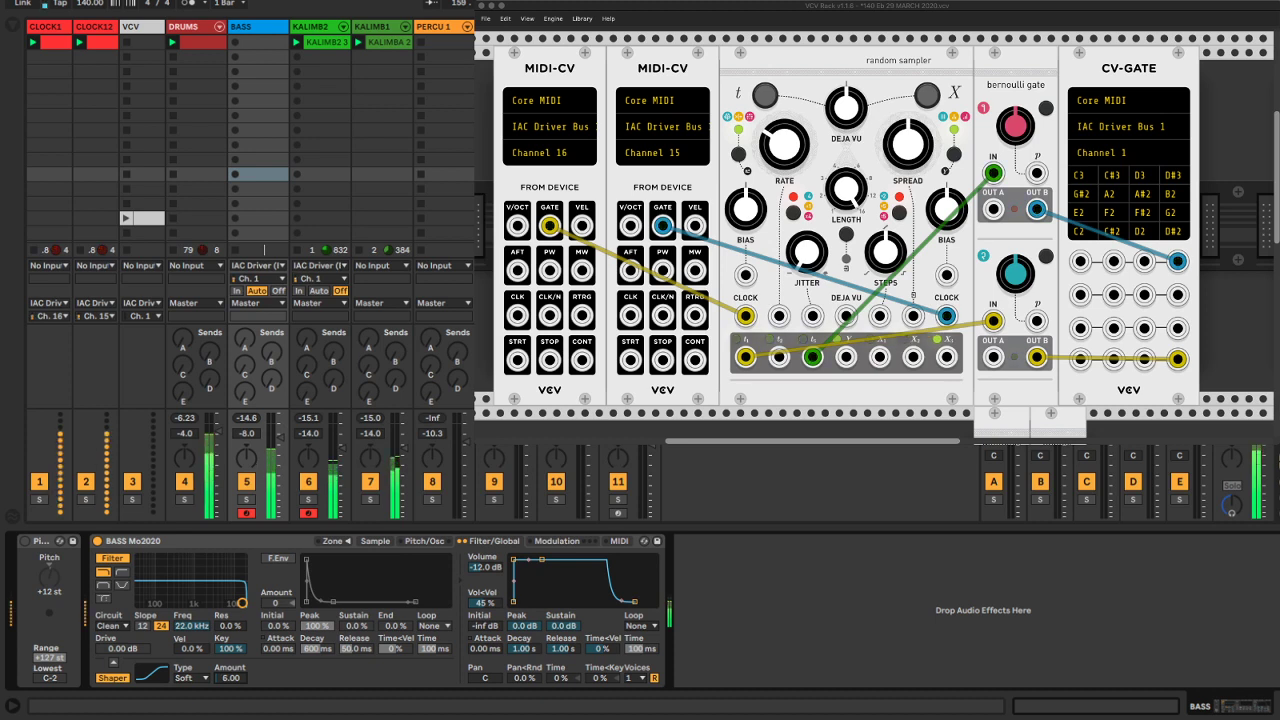
Try a different volume envelope release on the BASS sampler, then set it back to 1000 ms
{"action": "left_click", "coordinate": [705, 652]}
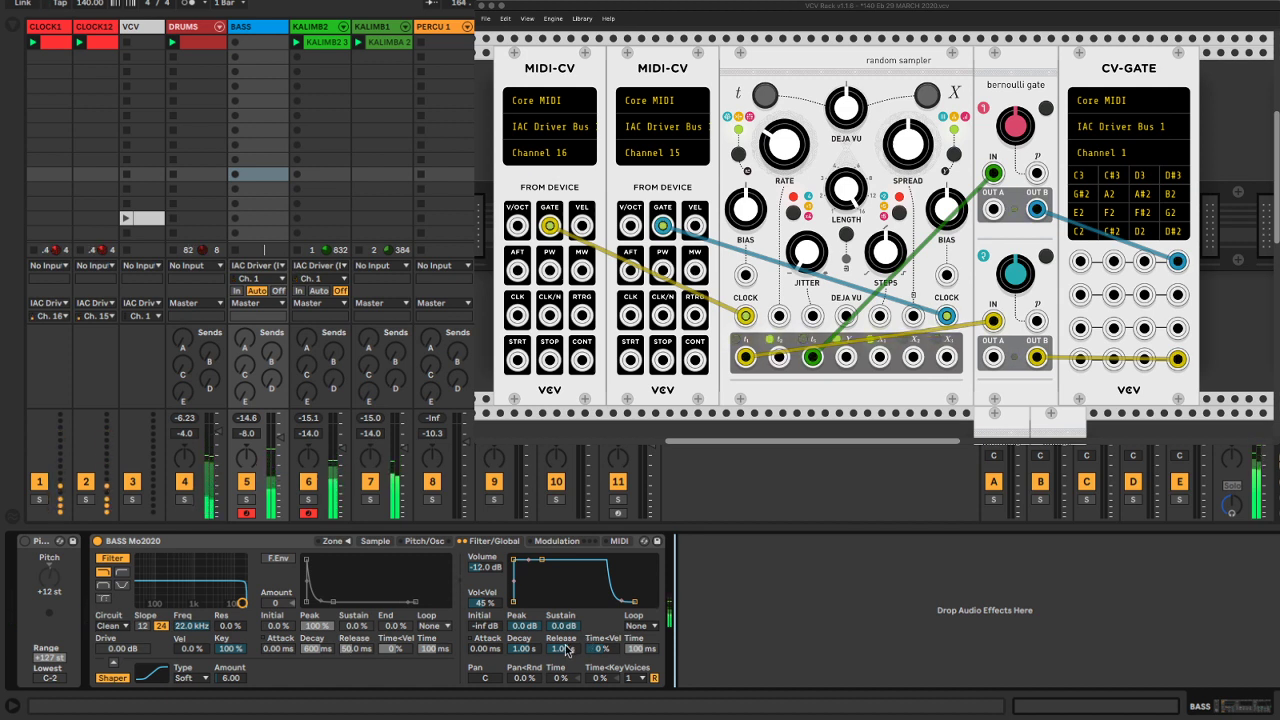
{"action": "left_click_drag", "start_coordinate": [561, 650], "coordinate": [561, 590]}
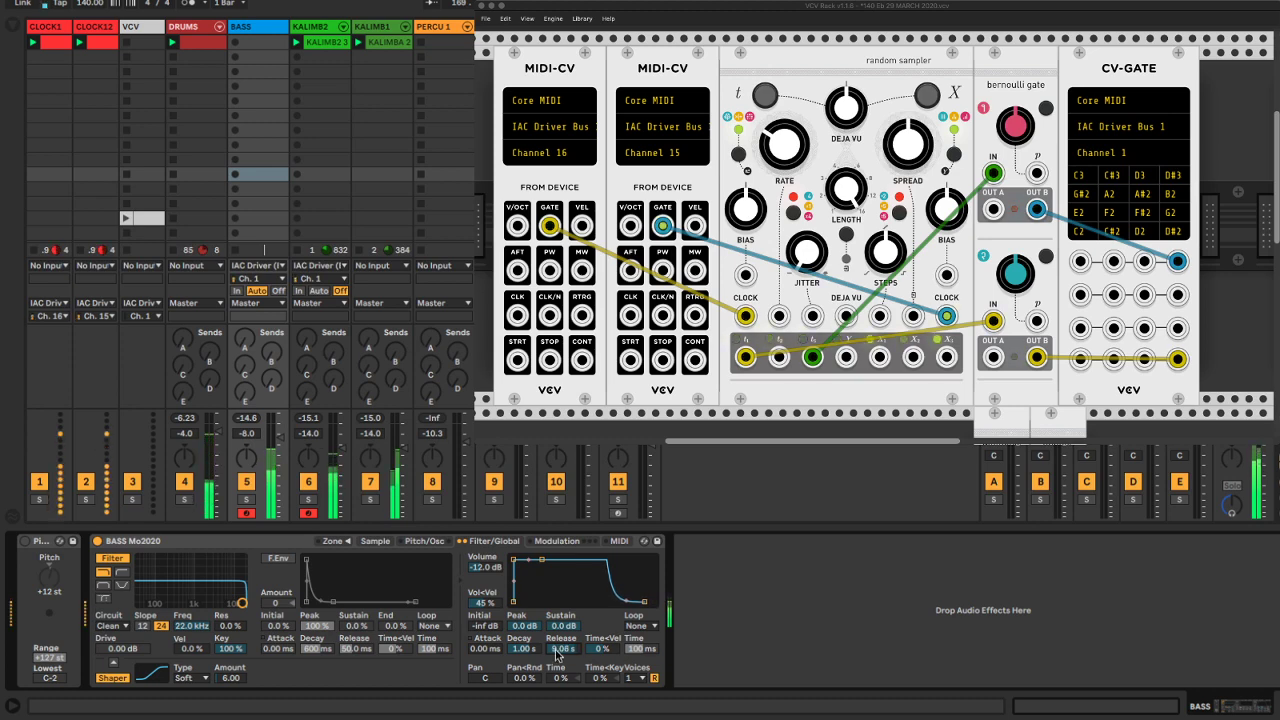
{"action": "type", "text": "1000"}
{"action": "key", "text": "Return"}
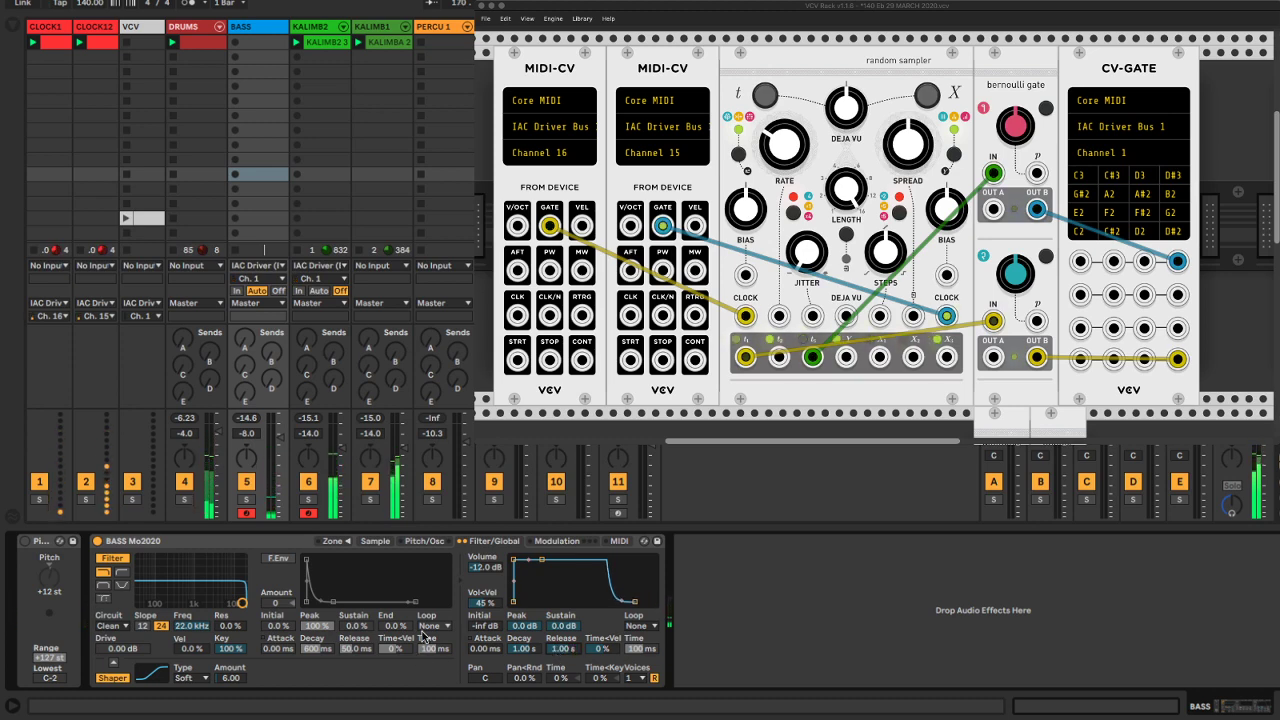
Open the BASS sampler's sample settings and set Loop End to 859
{"action": "left_click", "coordinate": [434, 539]}
{"action": "left_click", "coordinate": [385, 540]}
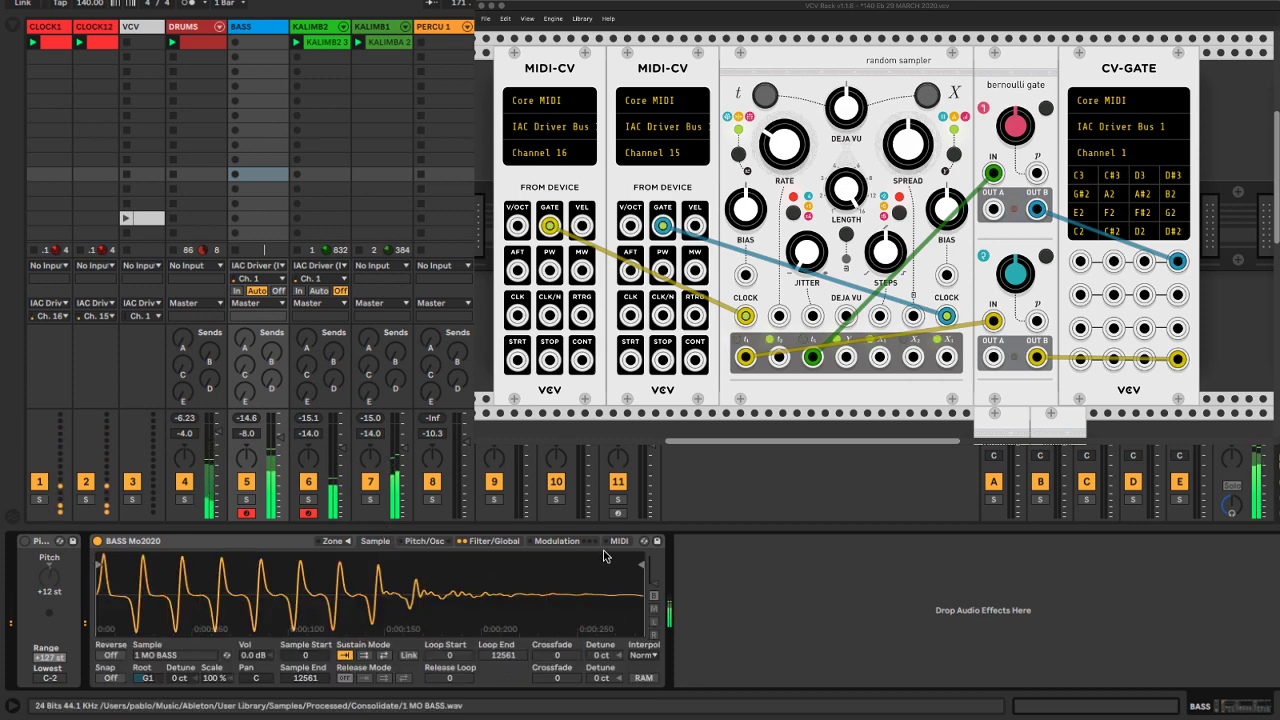
{"action": "mouse_move", "coordinate": [641, 565]}
{"action": "left_mouse_down"}
{"action": "mouse_move", "coordinate": [132, 590]}
{"action": "mouse_move", "coordinate": [755, 576]}
{"action": "left_mouse_up"}
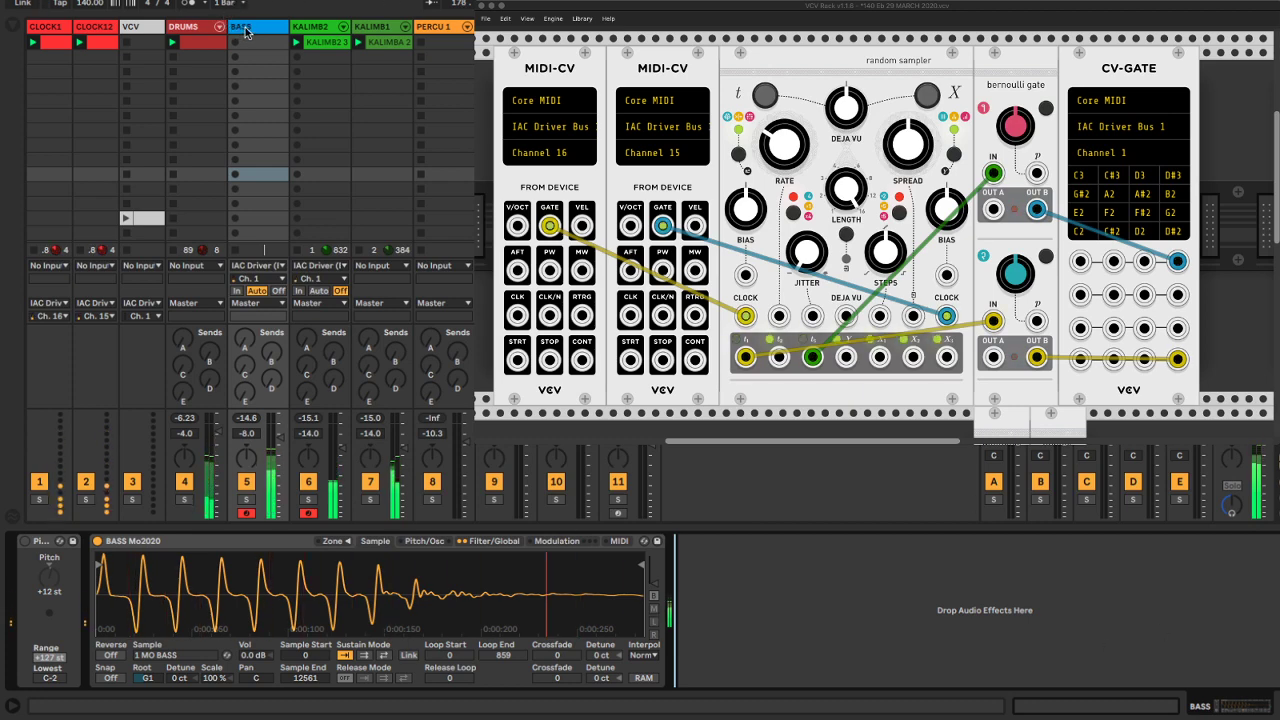
Examine the BASS sampler's Pitch/Osc, Zone and Filter/Global settings and return to its sample waveform
{"action": "left_click", "coordinate": [424, 541]}
{"action": "left_click", "coordinate": [325, 543]}
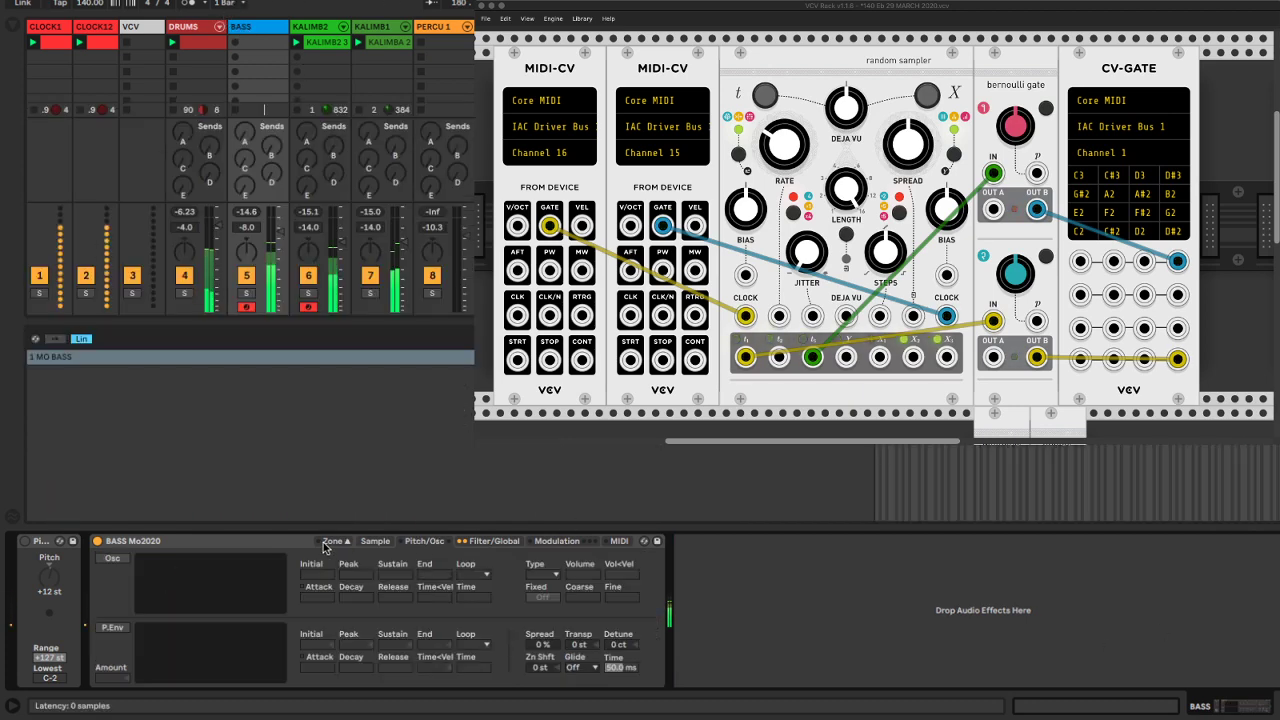
{"action": "left_click", "coordinate": [326, 544]}
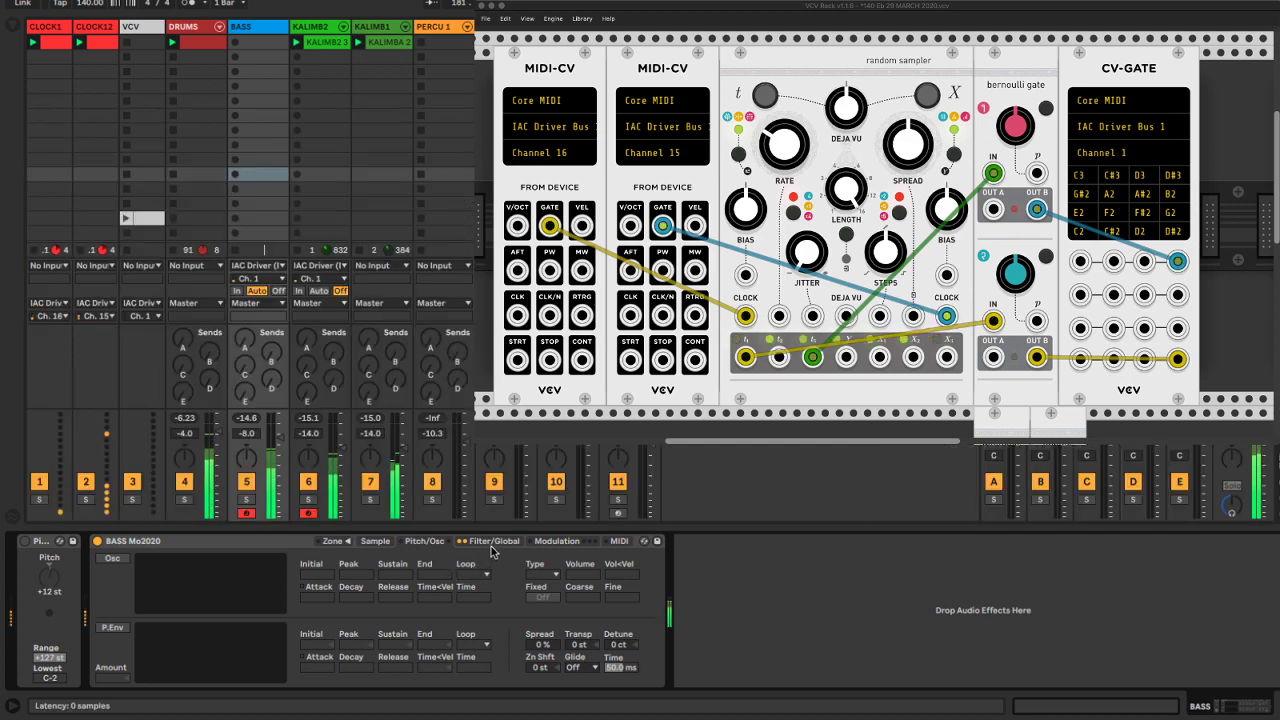
{"action": "left_click", "coordinate": [491, 551]}
{"action": "left_click", "coordinate": [376, 541]}
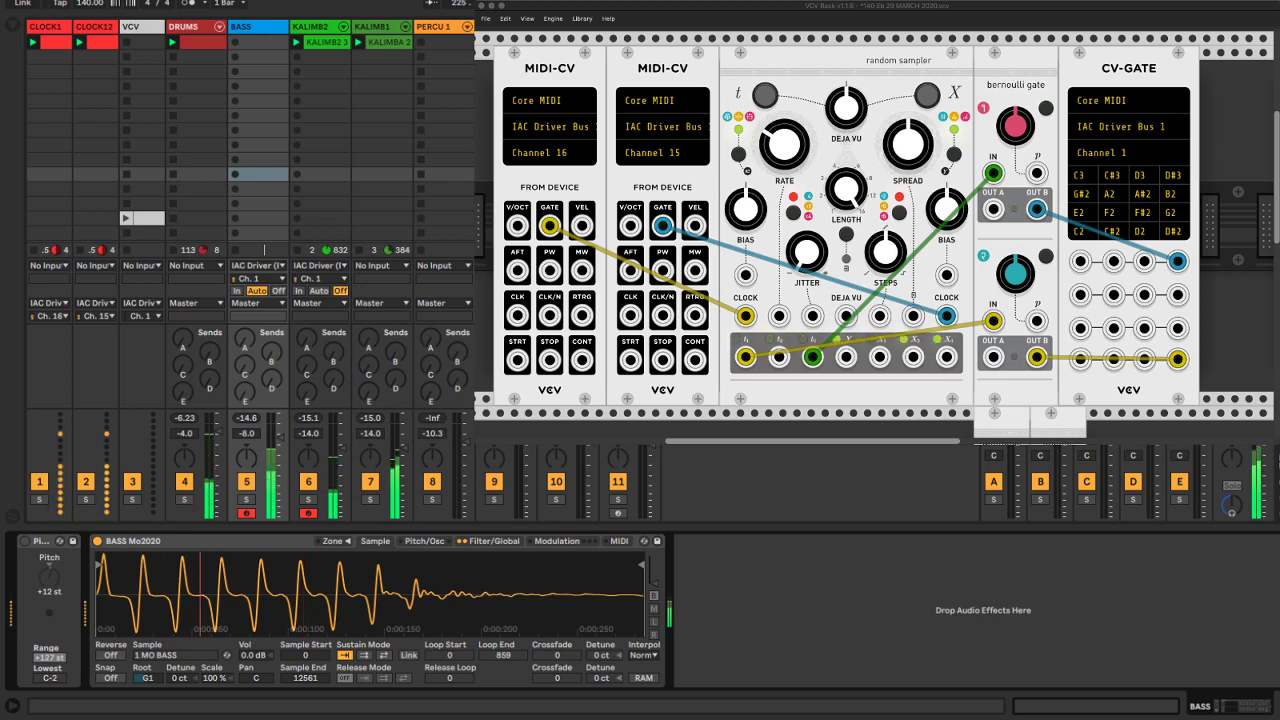
Switch to VCV Rack and look over the patch as far as the Channel 2 CV-GATE
{"action": "key", "text": "super+Tab"}
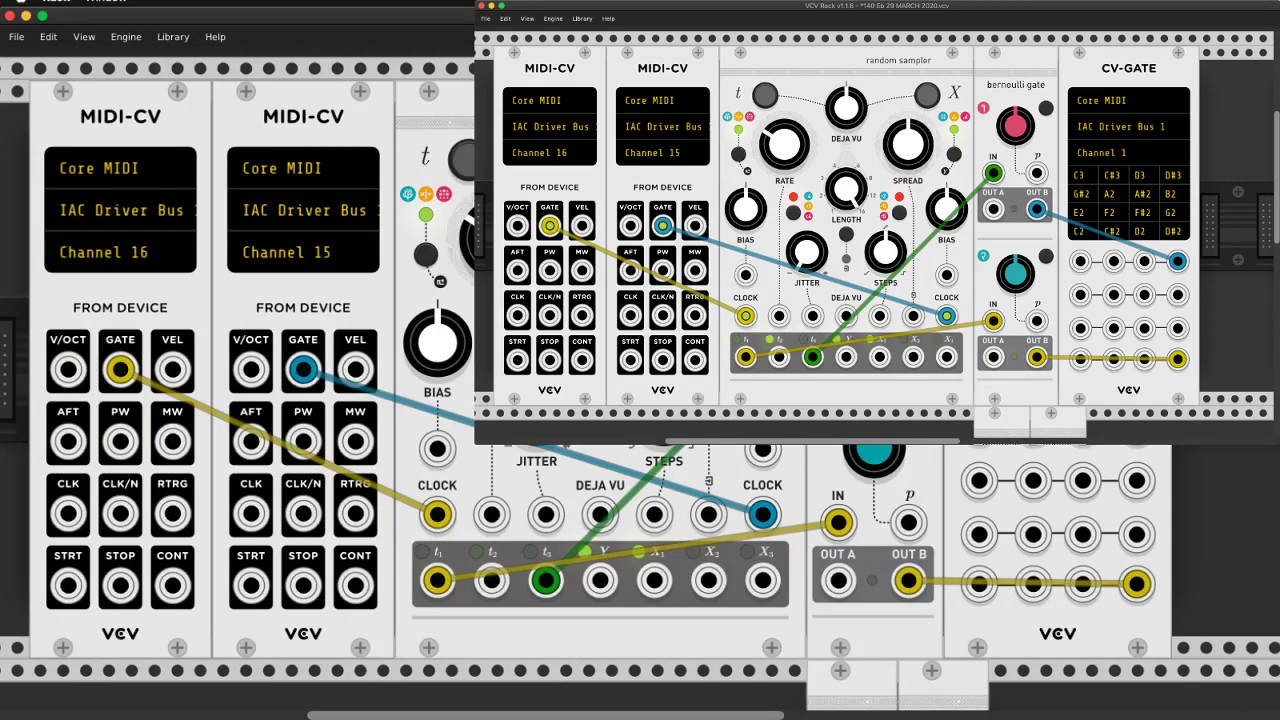
{"action": "scroll", "coordinate": [640, 360], "scroll_direction": "right", "scroll_amount": 5}
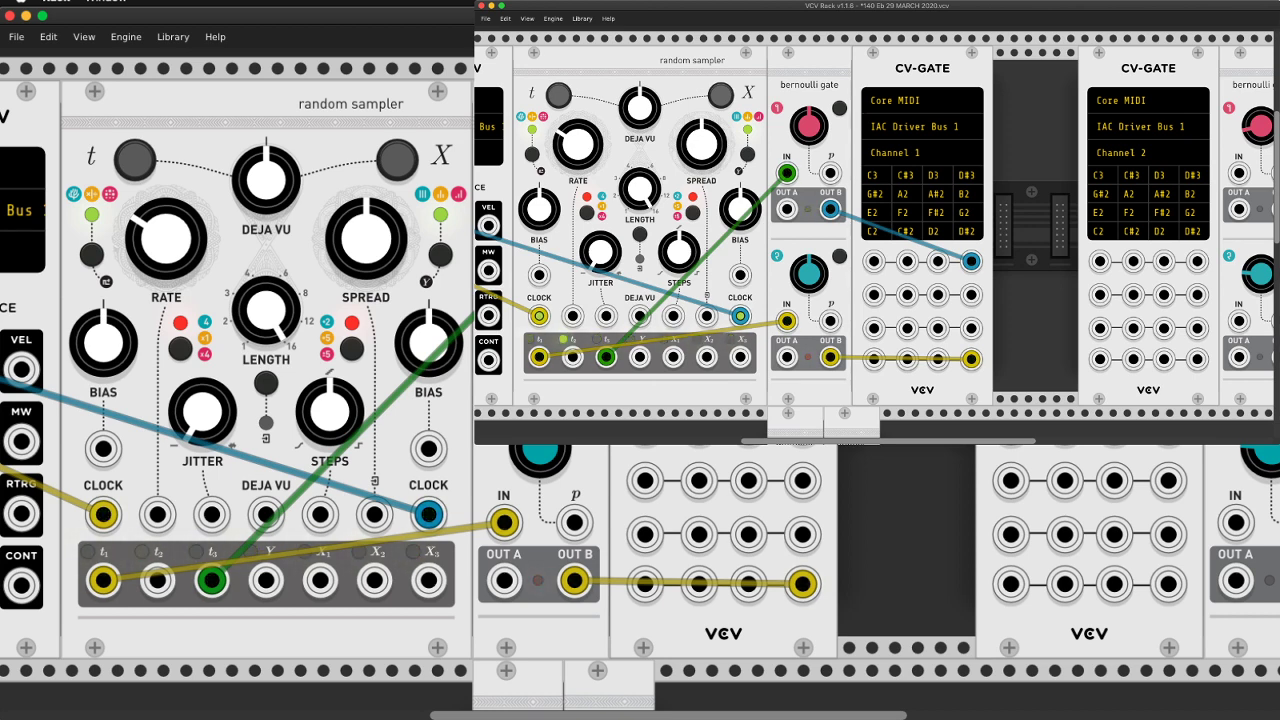
{"action": "scroll", "coordinate": [640, 380], "scroll_direction": "left", "scroll_amount": 4}
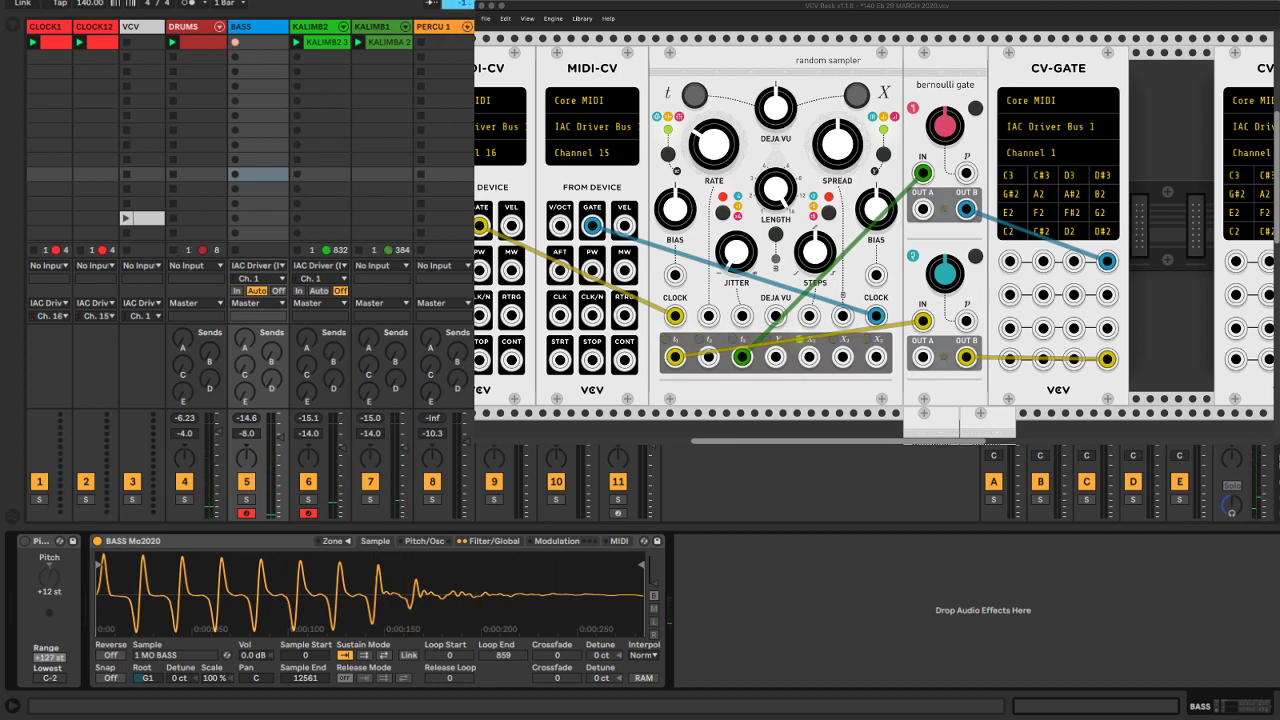
Move the KALIMB2 clip down to the second slot and disarm the KALIMB2 track for recording
{"action": "mouse_move", "coordinate": [326, 43]}
{"action": "left_mouse_down"}
{"action": "mouse_move", "coordinate": [324, 74]}
{"action": "mouse_move", "coordinate": [326, 60]}
{"action": "left_mouse_up"}
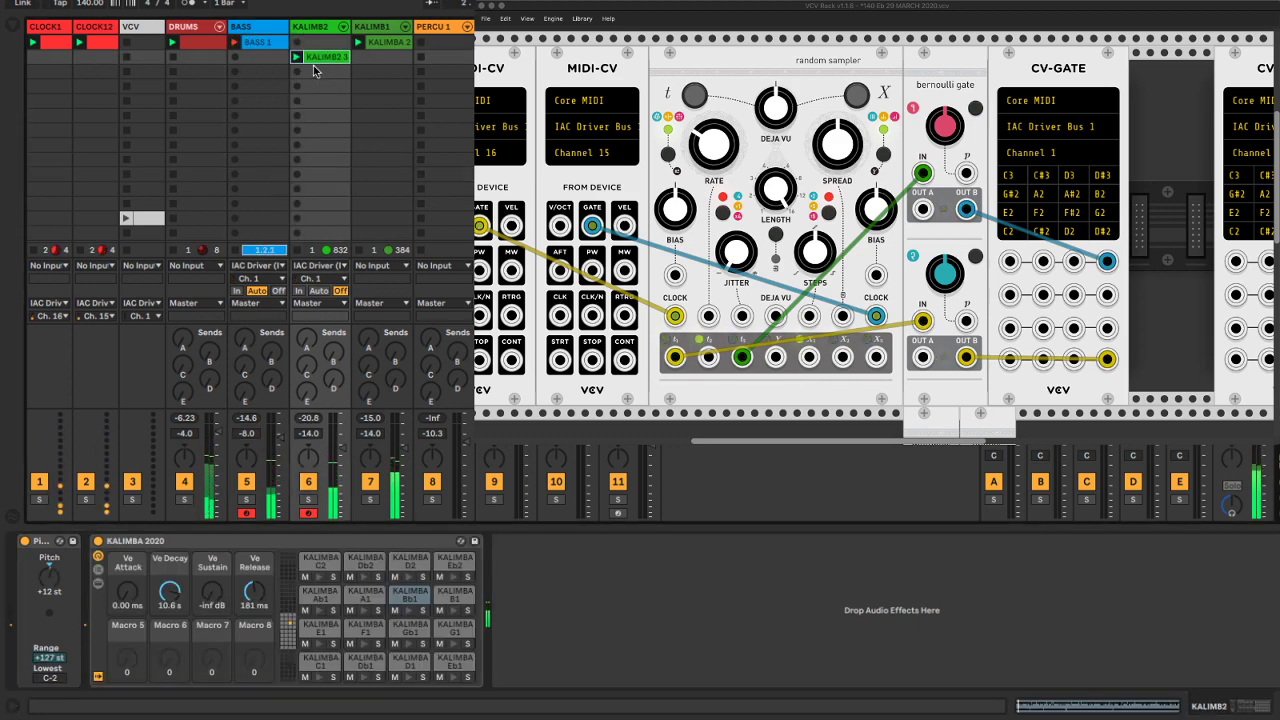
{"action": "left_click", "coordinate": [307, 514]}
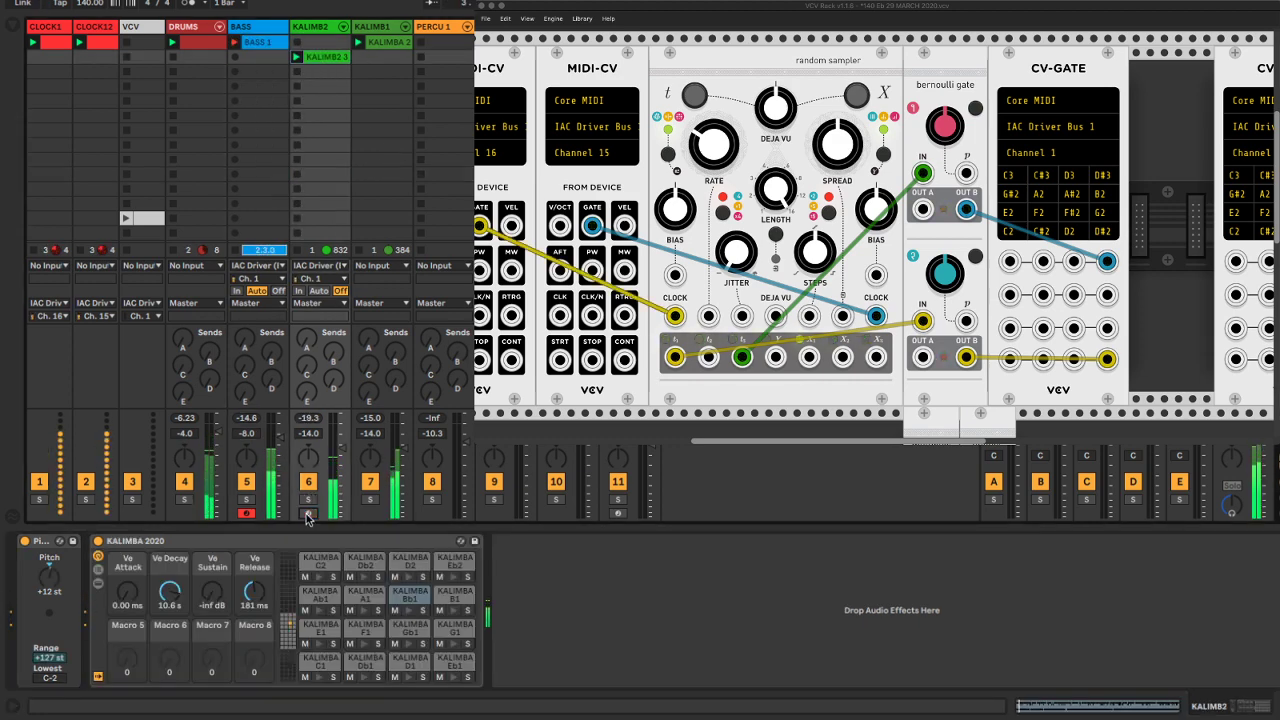
Remove the stop buttons from all empty KALIMB2 slots below the clip
{"action": "left_click", "coordinate": [331, 73]}
{"action": "scroll", "coordinate": [346, 200], "scroll_direction": "down", "scroll_amount": 5}
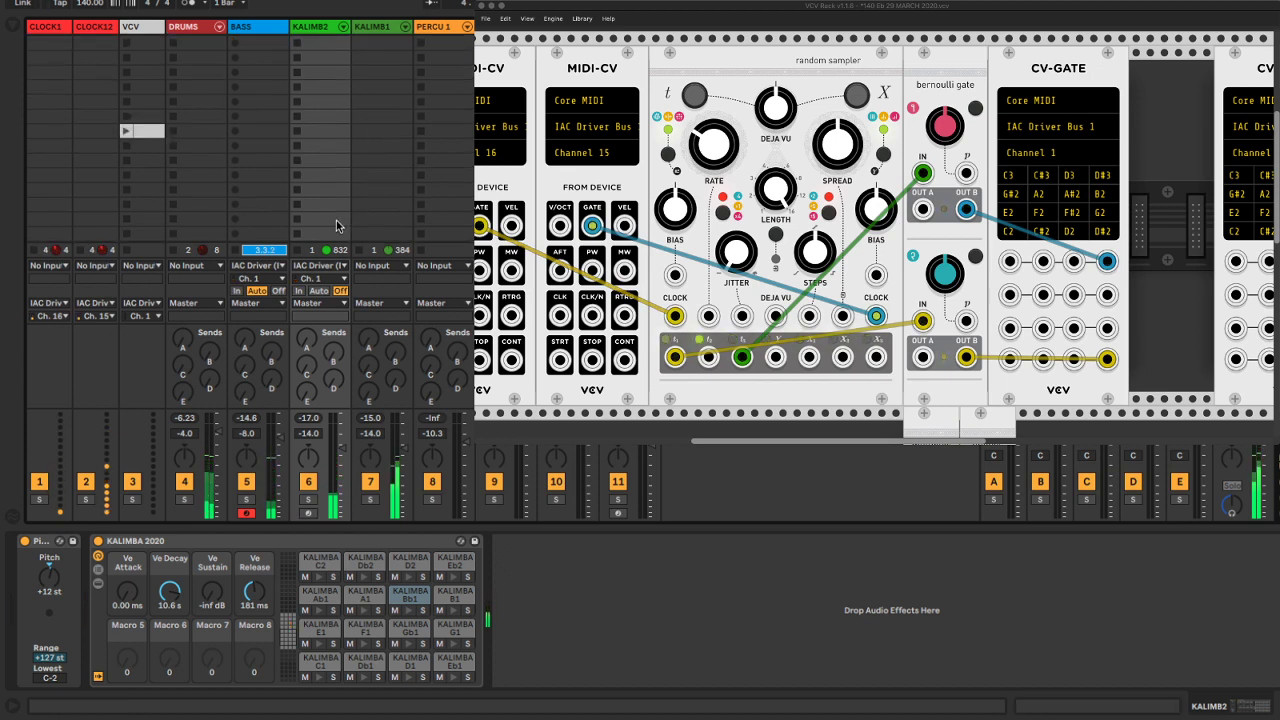
{"action": "left_click", "coordinate": [328, 234], "text": "shift"}
{"action": "key", "text": "super+e"}
{"action": "scroll", "coordinate": [314, 154], "scroll_direction": "up", "scroll_amount": 5}
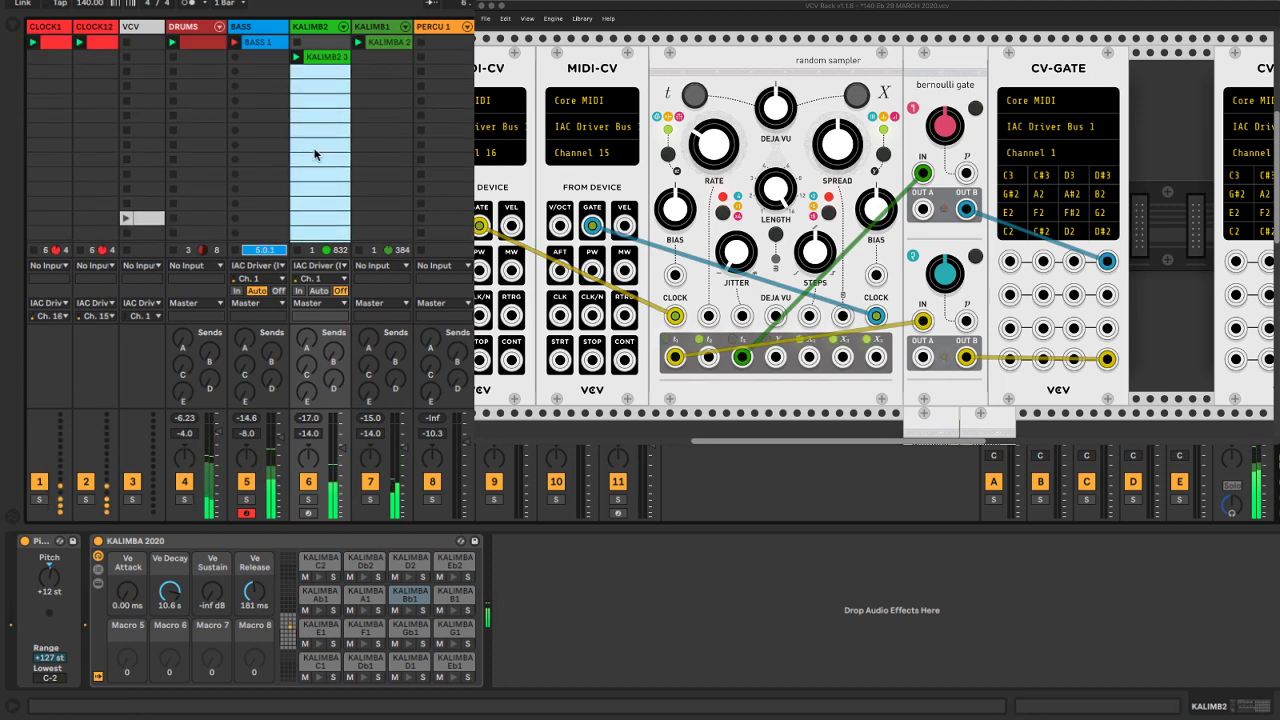
{"action": "left_click", "coordinate": [323, 131]}
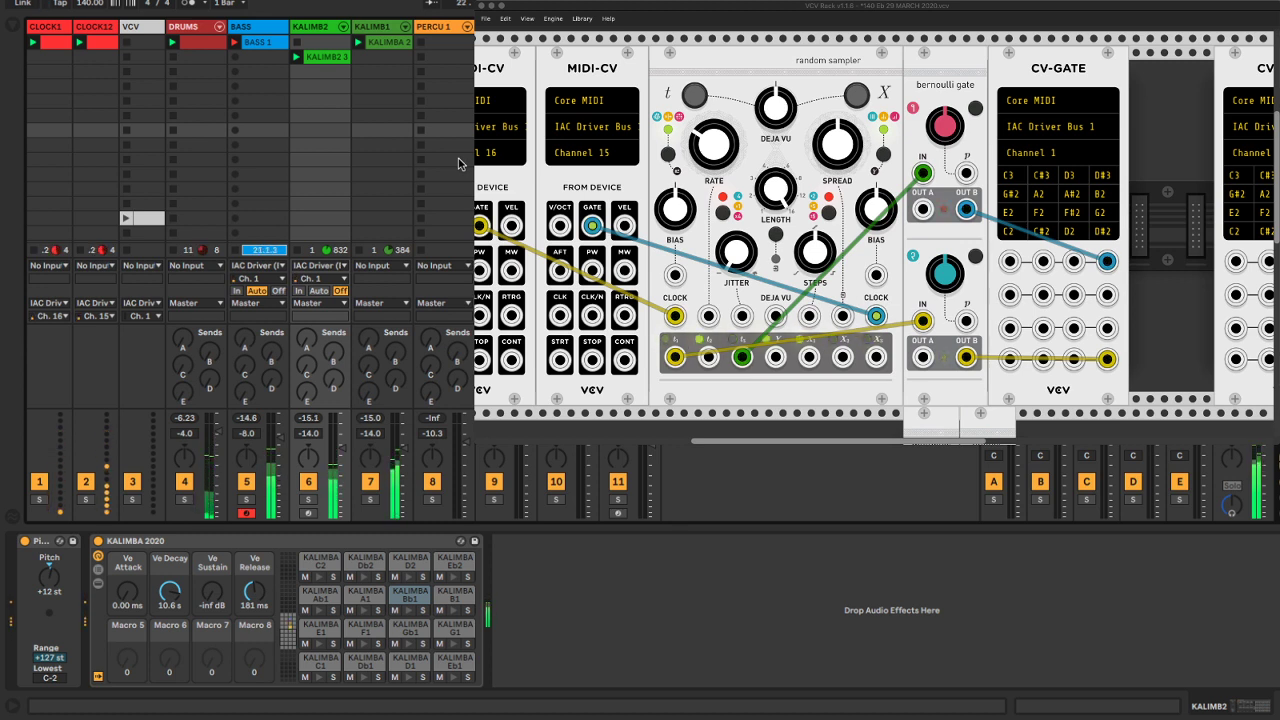
Open the notes of the recording BASS 1 clip and check the VCV Rack patch before returning to Ableton Live
{"action": "double_click", "coordinate": [262, 43]}
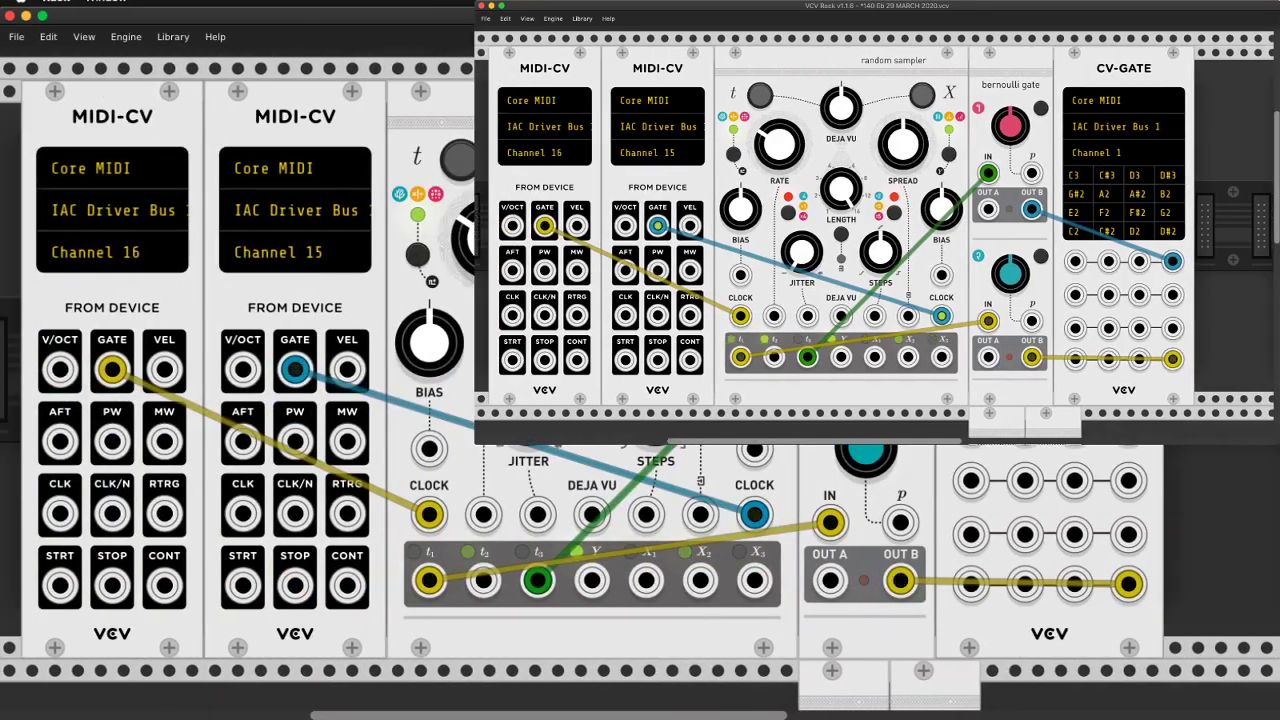
{"action": "scroll", "coordinate": [640, 360], "scroll_direction": "left", "scroll_amount": 1}
{"action": "key", "text": "super+Tab"}
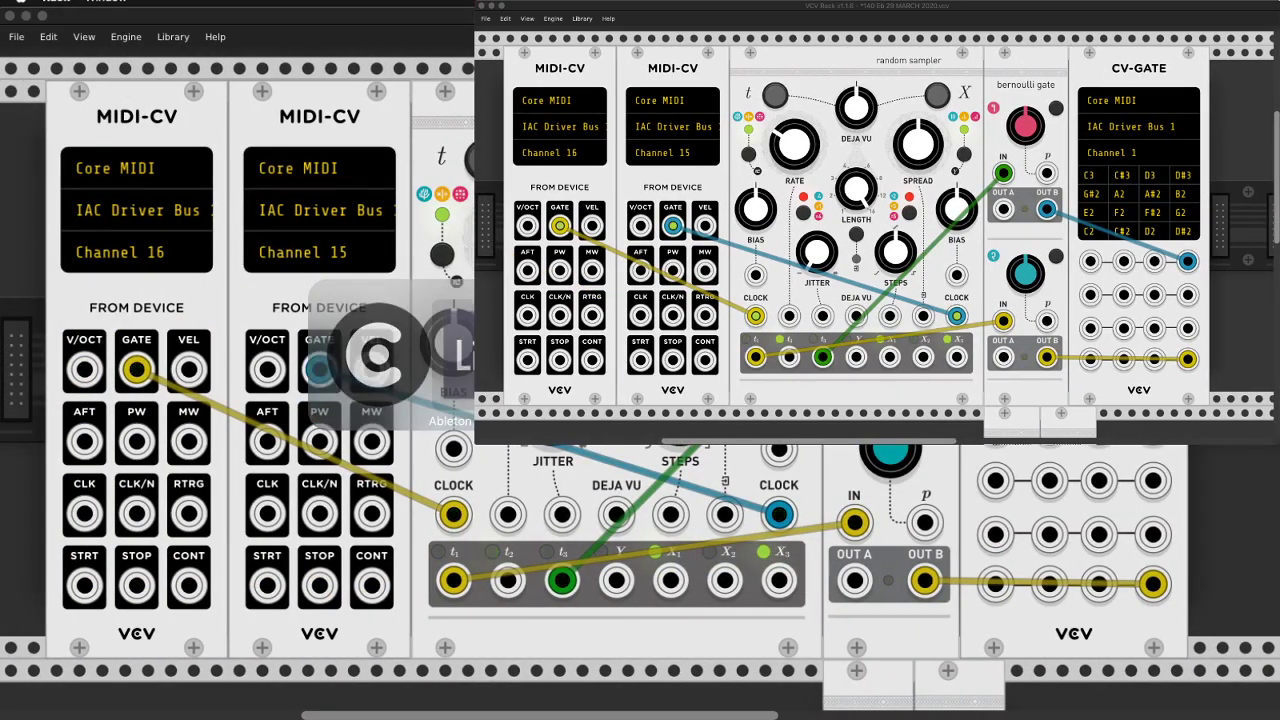
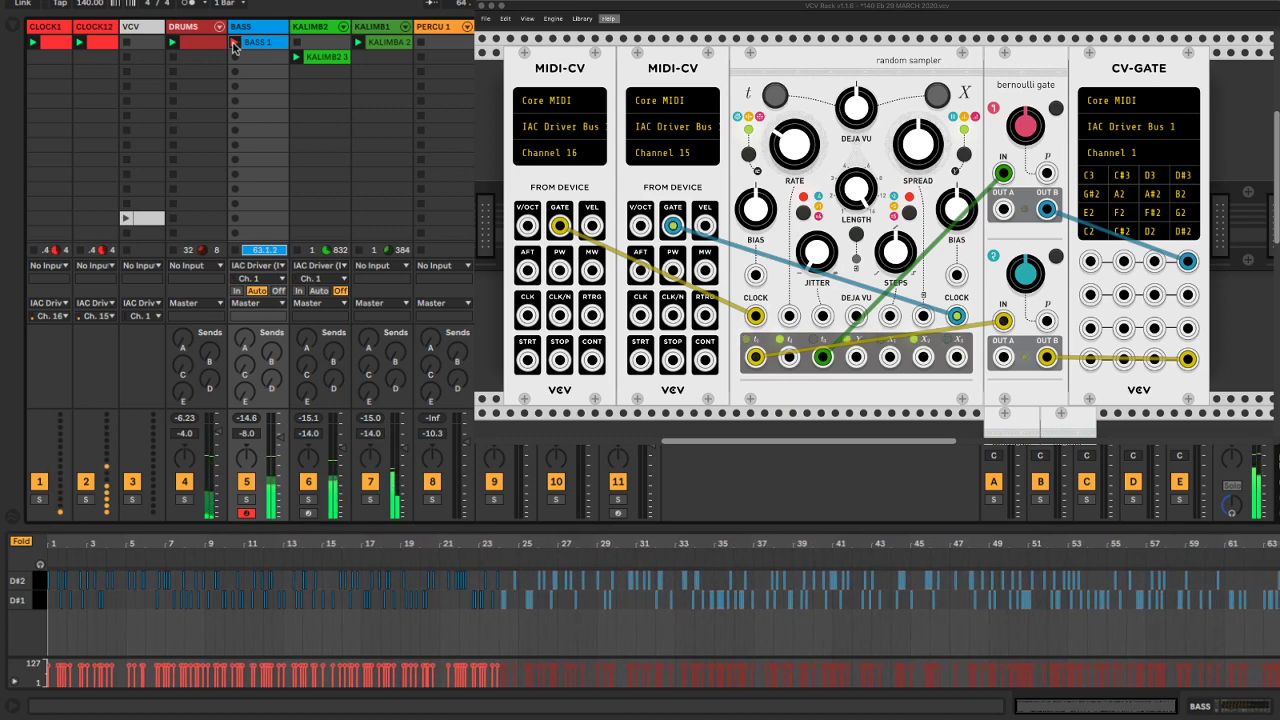
Move the recorded BASS 1 clip to the third slot and set the BASS track's monitoring to Off
{"action": "left_click_drag", "start_coordinate": [267, 43], "coordinate": [262, 73]}
{"action": "left_click", "coordinate": [259, 73]}
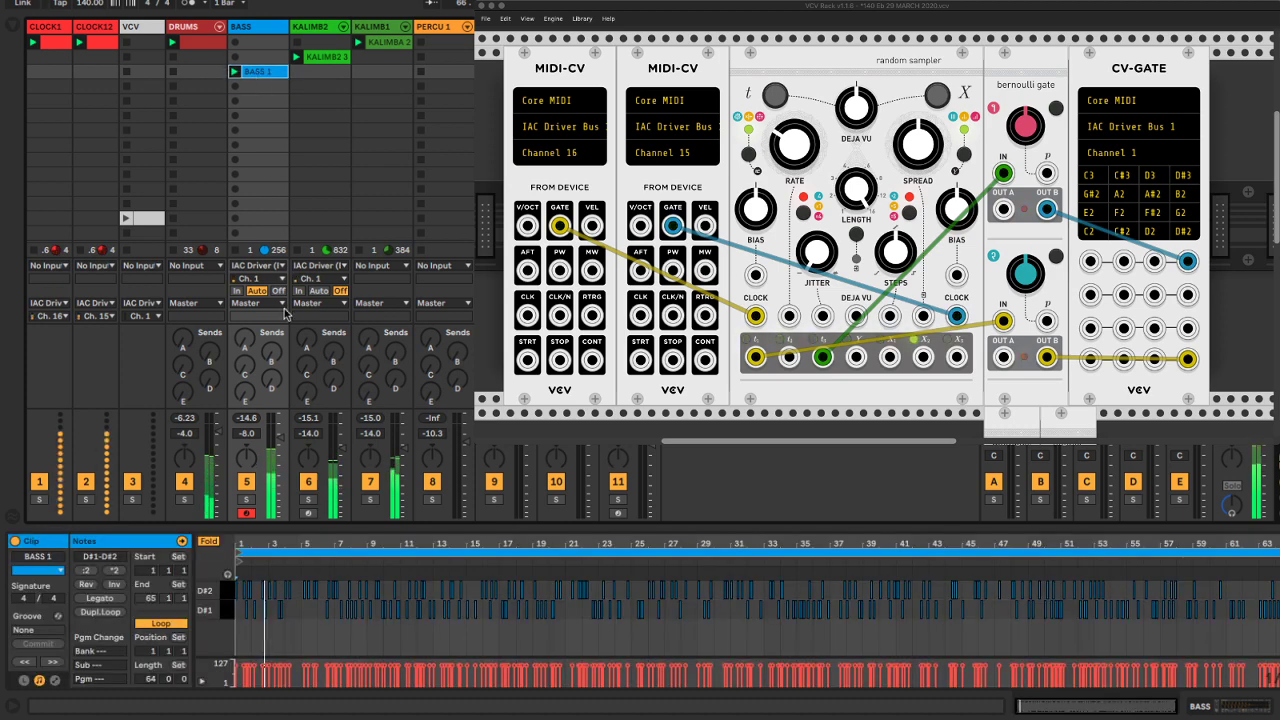
{"action": "left_click", "coordinate": [279, 292]}
Disarm the BASS track and remove the stop buttons from all empty BASS slots below the BASS 1 clip
{"action": "left_click", "coordinate": [251, 87]}
{"action": "scroll", "coordinate": [267, 150], "scroll_direction": "down", "scroll_amount": 5}
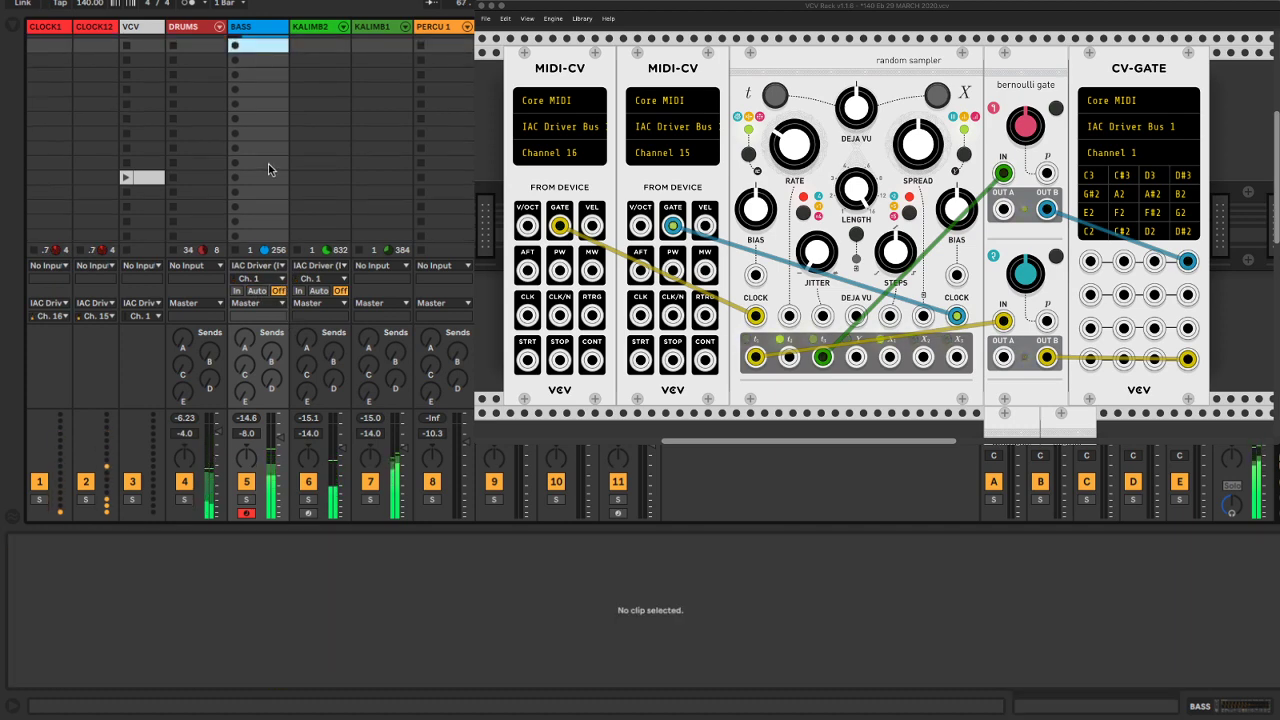
{"action": "scroll", "coordinate": [300, 160], "scroll_direction": "up", "scroll_amount": 5}
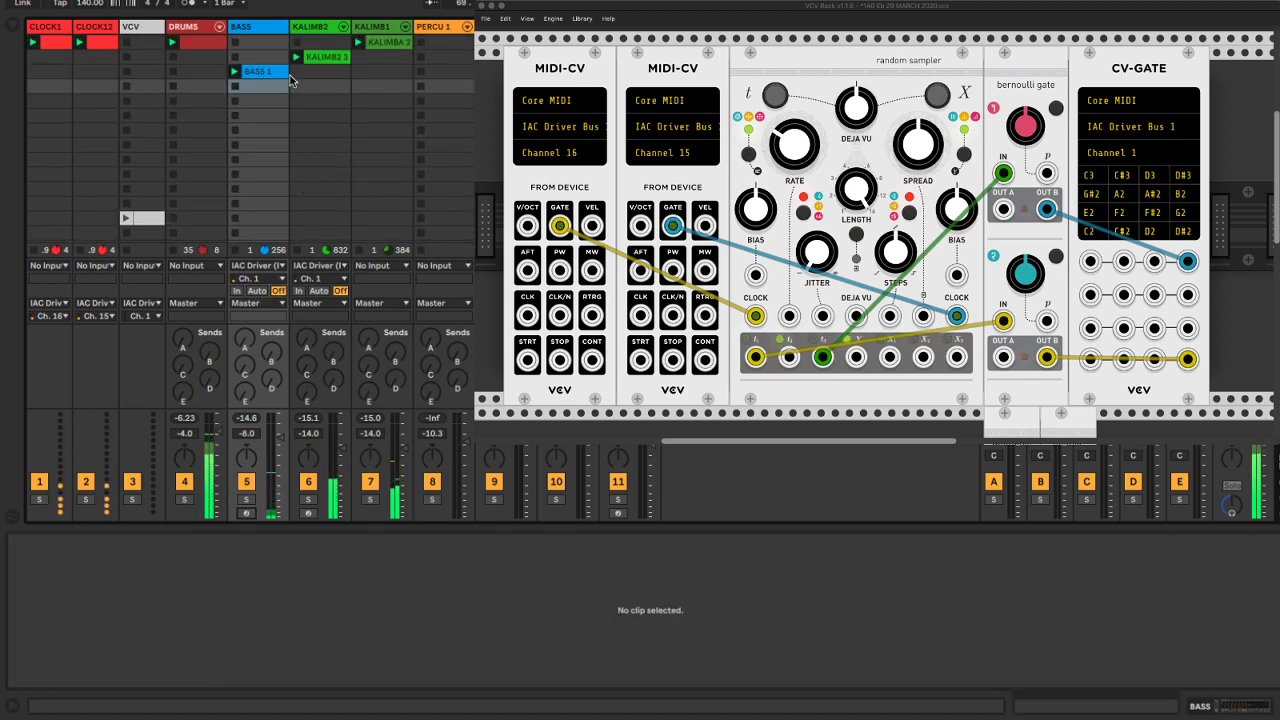
{"action": "scroll", "coordinate": [266, 240], "scroll_direction": "down", "scroll_amount": 3}
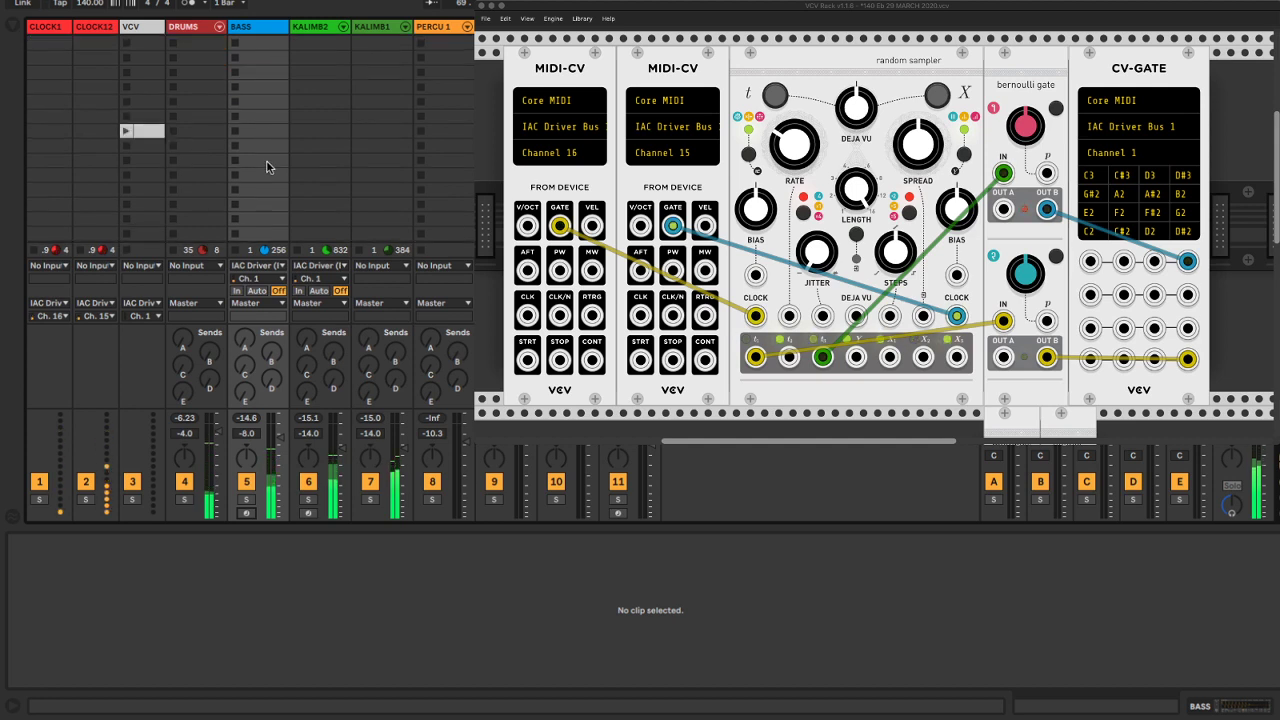
{"action": "left_click", "coordinate": [268, 231], "text": "shift"}
{"action": "scroll", "coordinate": [265, 170], "scroll_direction": "up", "scroll_amount": 3}
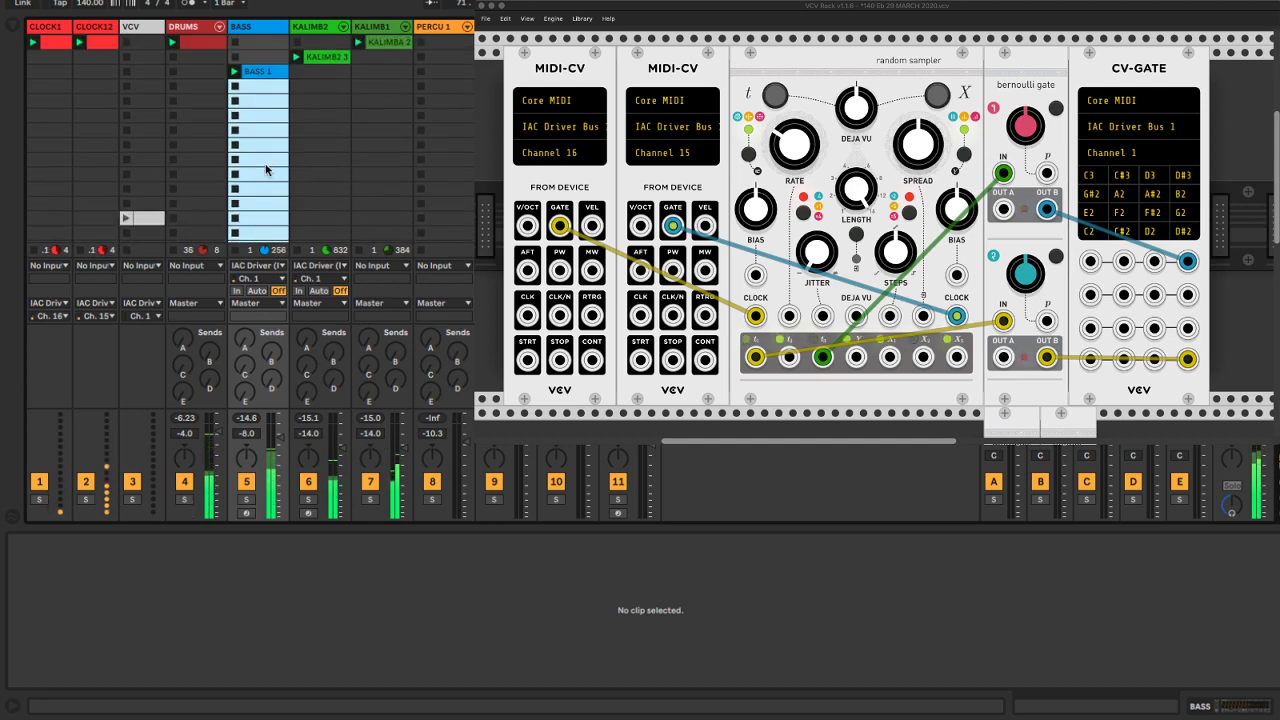
Copy the DRUMS clip from the first slot to the third slot and open the copy's notes
{"action": "left_click", "coordinate": [200, 44]}
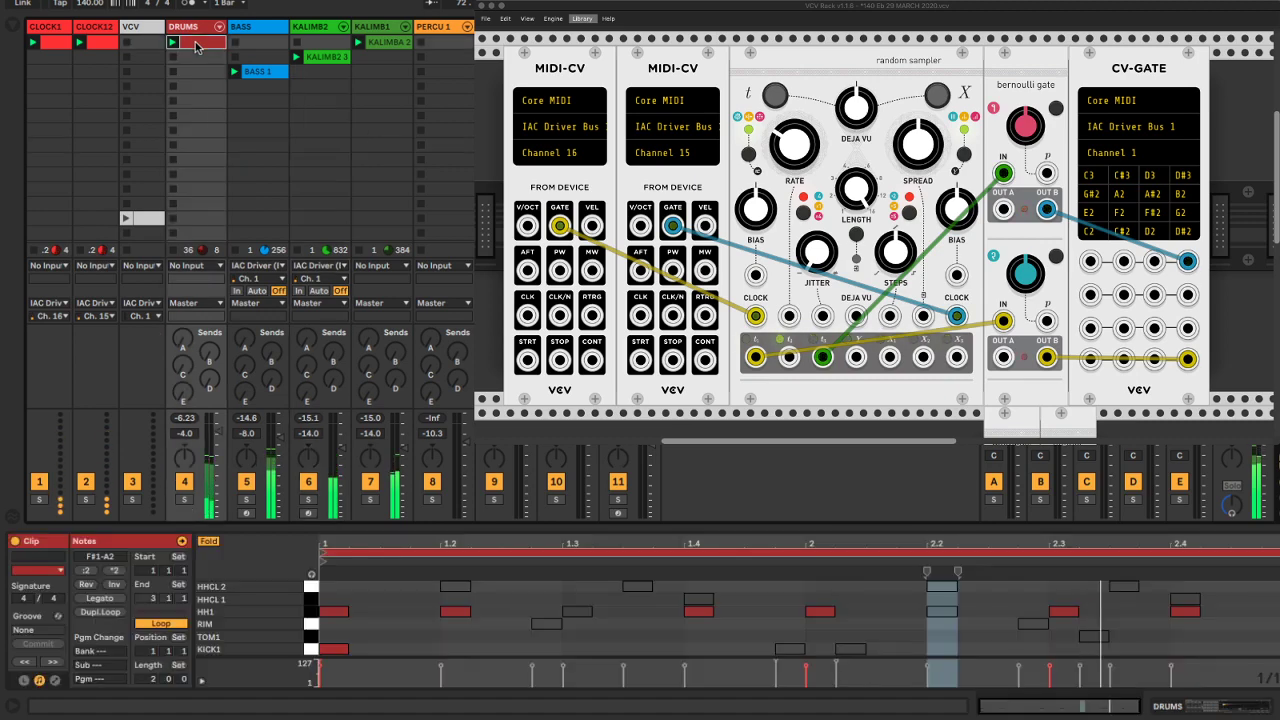
{"action": "left_click_drag", "start_coordinate": [201, 45], "coordinate": [201, 73]}
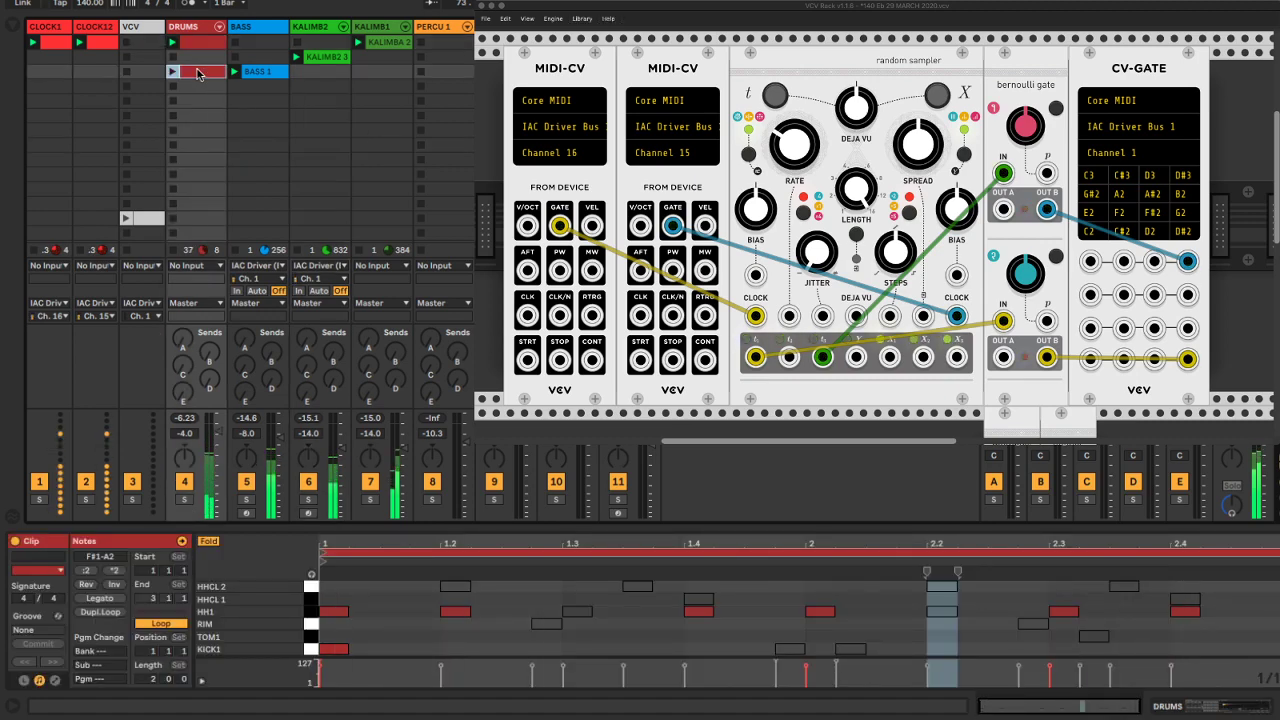
{"action": "double_click", "coordinate": [201, 73]}
Enlarge the note editor and unfold it so that all drum lanes around the clip's notes are shown
{"action": "left_click_drag", "start_coordinate": [452, 528], "coordinate": [454, 277]}
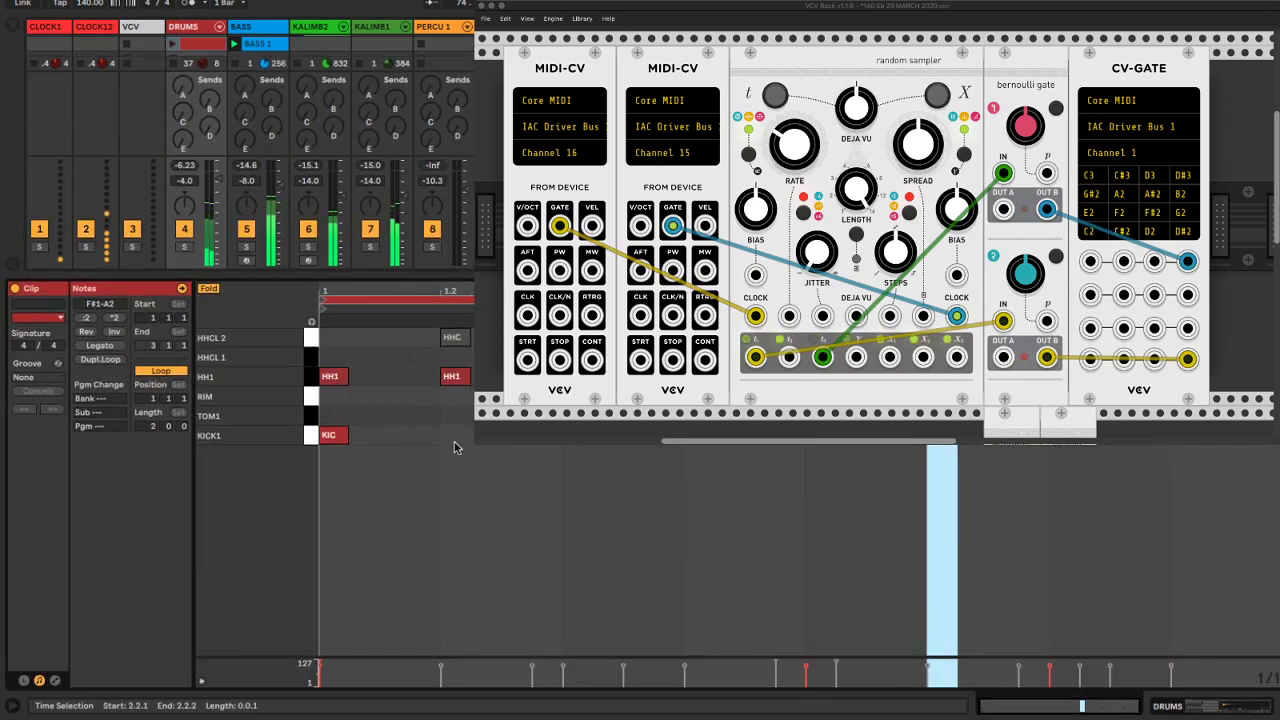
{"action": "key", "text": "f"}
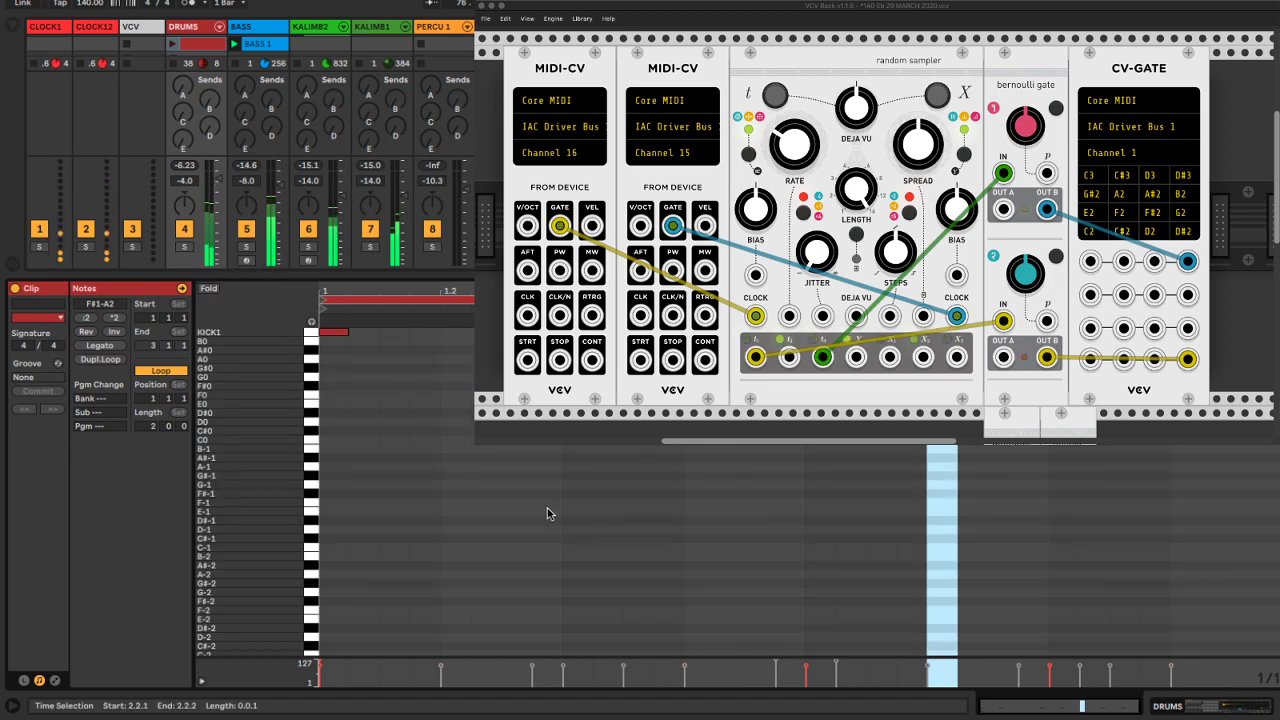
{"action": "scroll", "coordinate": [535, 509], "scroll_direction": "up", "scroll_amount": 5}
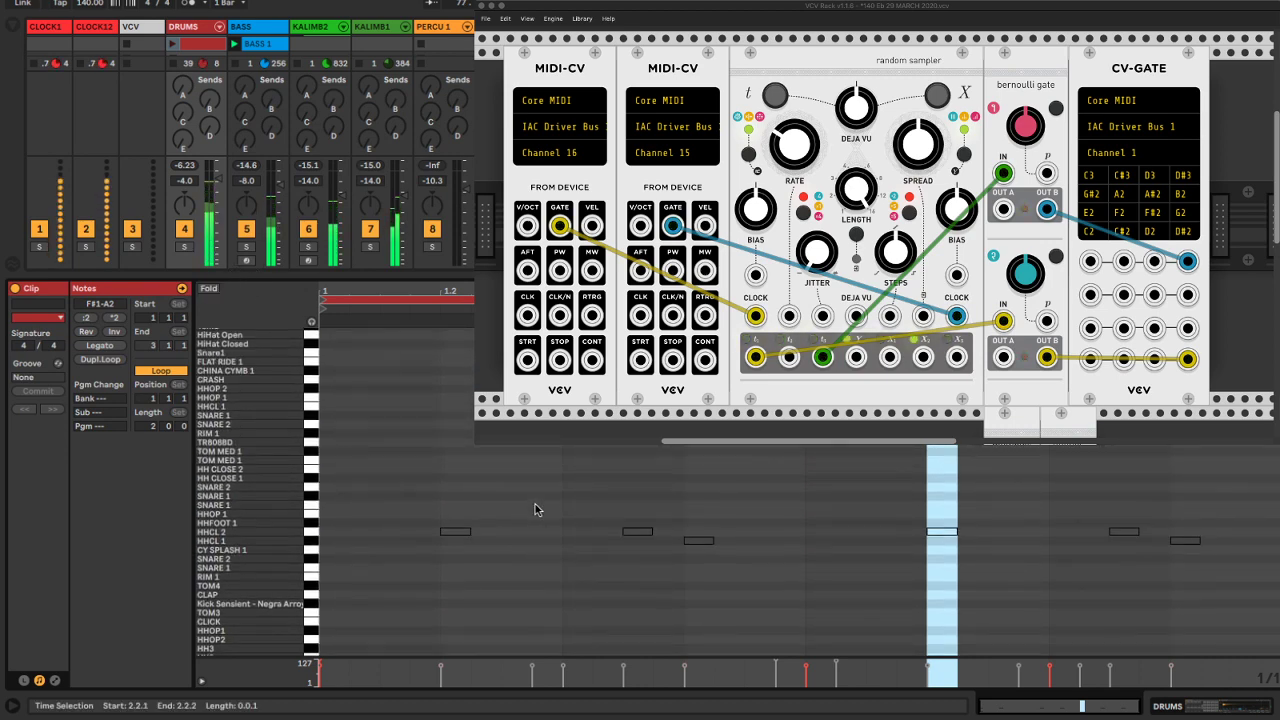
Move all HHCL 2 notes down to the HH2 lane and two sixteenths earlier, and activate them
{"action": "left_click", "coordinate": [310, 449]}
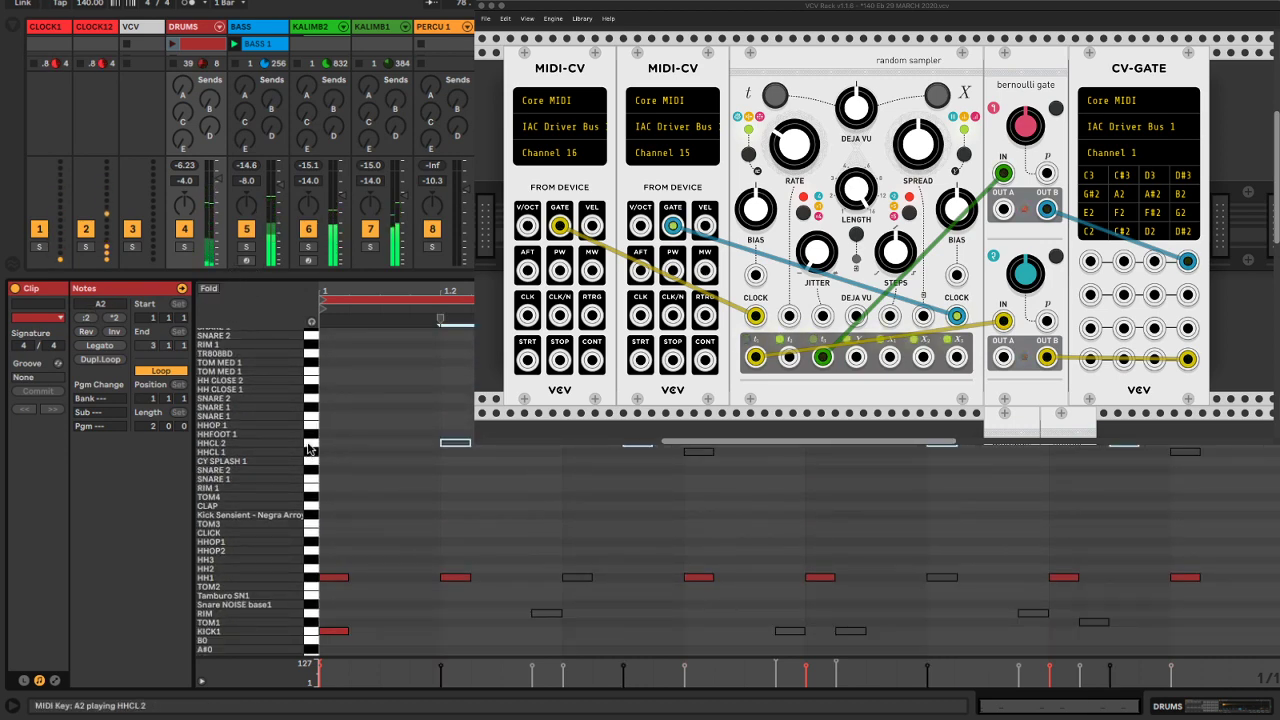
{"action": "key", "text": "Down"}
{"action": "key", "text": "Down"}
{"action": "key", "text": "Down"}
{"action": "key", "text": "Down"}
{"action": "key", "text": "Down"}
{"action": "key", "text": "Down"}
{"action": "key", "text": "Down"}
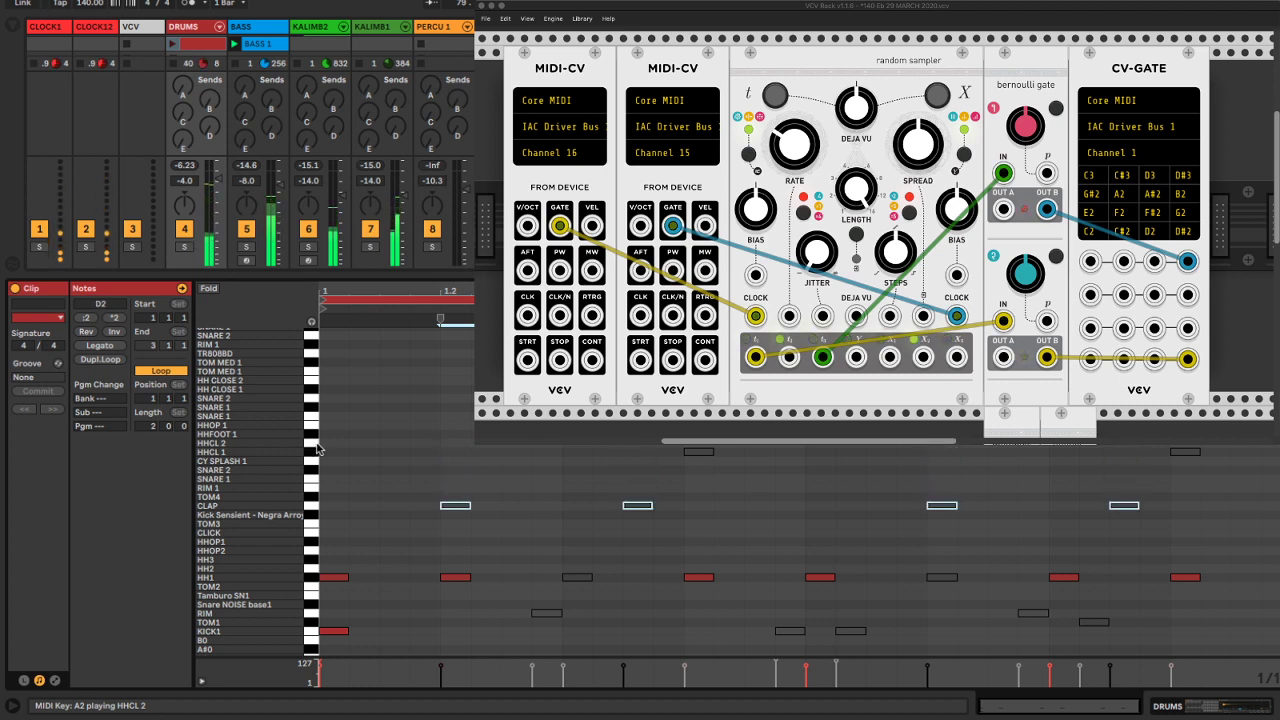
{"action": "key", "text": "Left"}
{"action": "key", "text": "Left"}
{"action": "key", "text": "Down"}
{"action": "key", "text": "Down"}
{"action": "key", "text": "Down"}
{"action": "key", "text": "Down"}
{"action": "key", "text": "Down"}
{"action": "key", "text": "Down"}
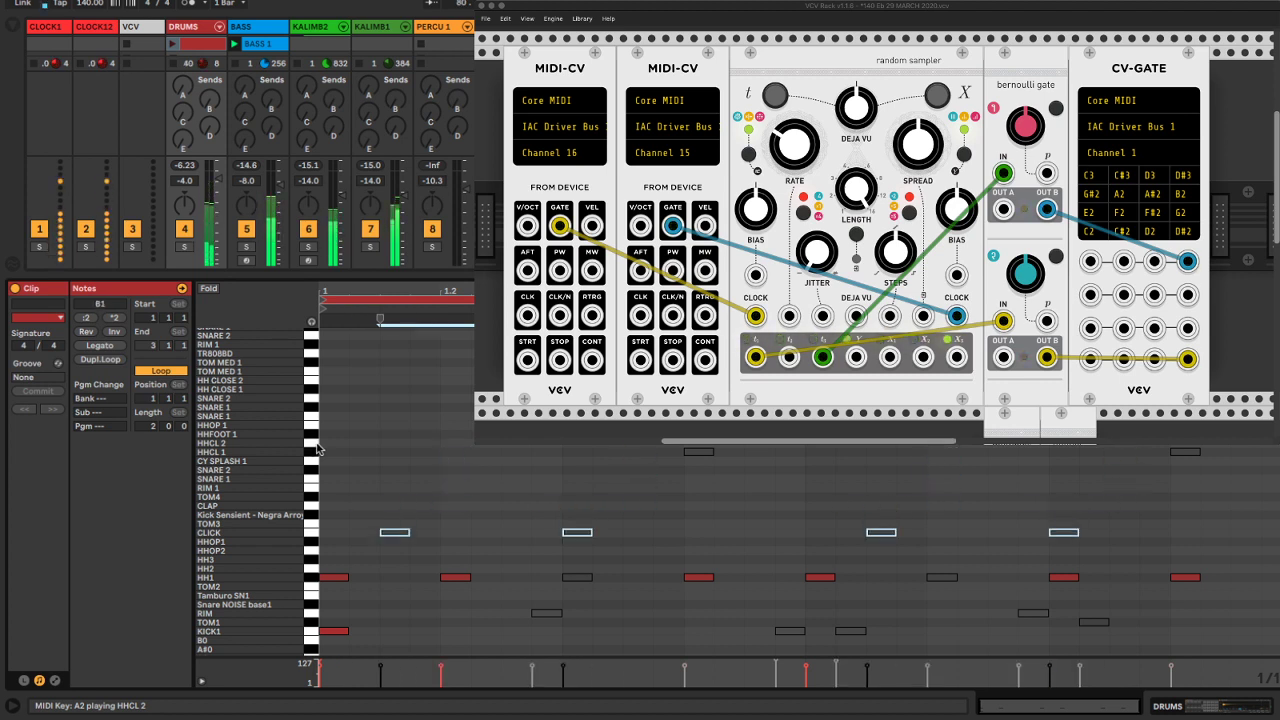
{"action": "key", "text": "Down"}
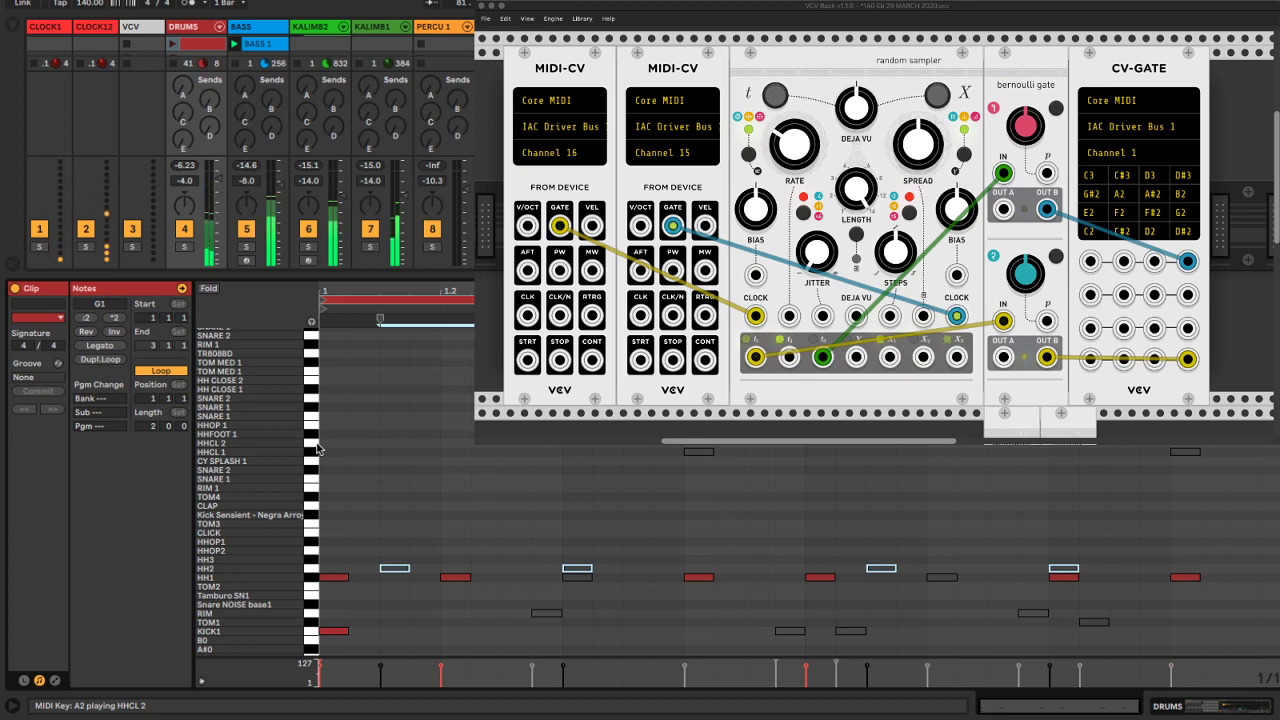
{"action": "left_click", "coordinate": [897, 451]}
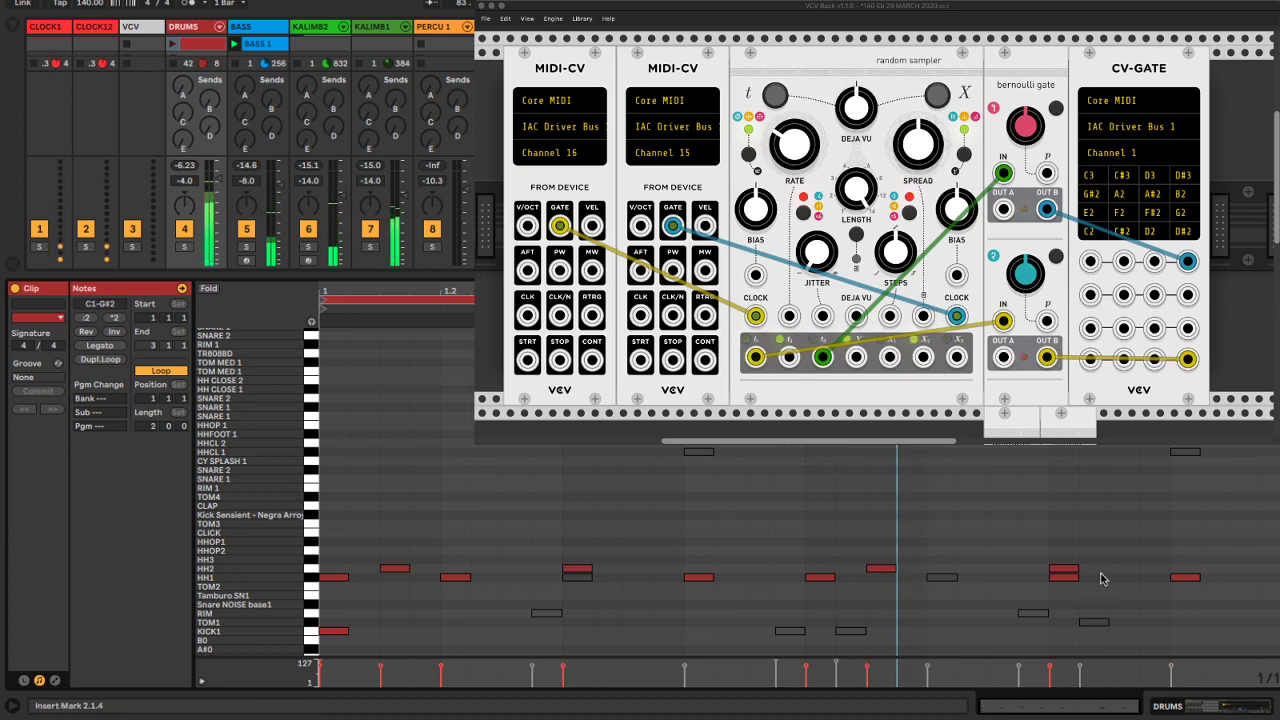
Move the last HH2 note to 2.3.3 and activate both RIM notes
{"action": "left_click_drag", "start_coordinate": [1064, 568], "coordinate": [1124, 568]}
{"action": "left_click", "coordinate": [598, 585]}
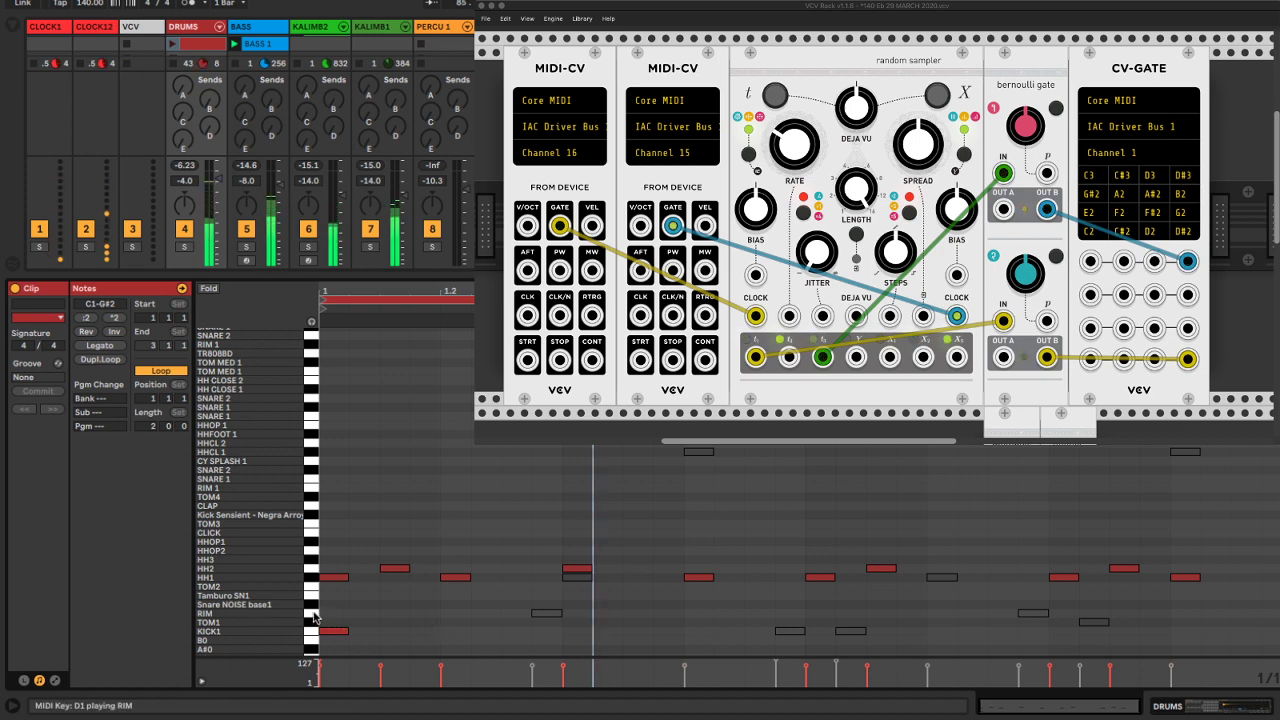
{"action": "left_click", "coordinate": [314, 617]}
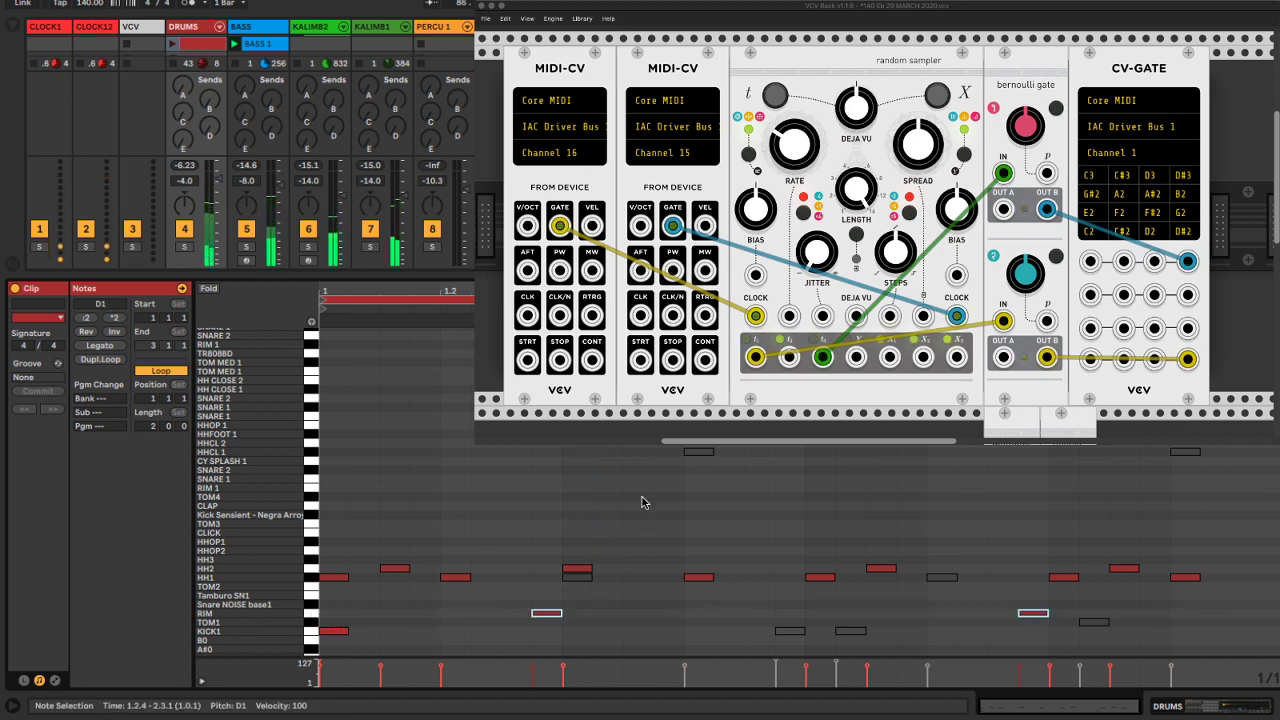
Fold the drum lanes, shrink the note editor and launch the DRUMS clip in the third slot
{"action": "left_click", "coordinate": [209, 288]}
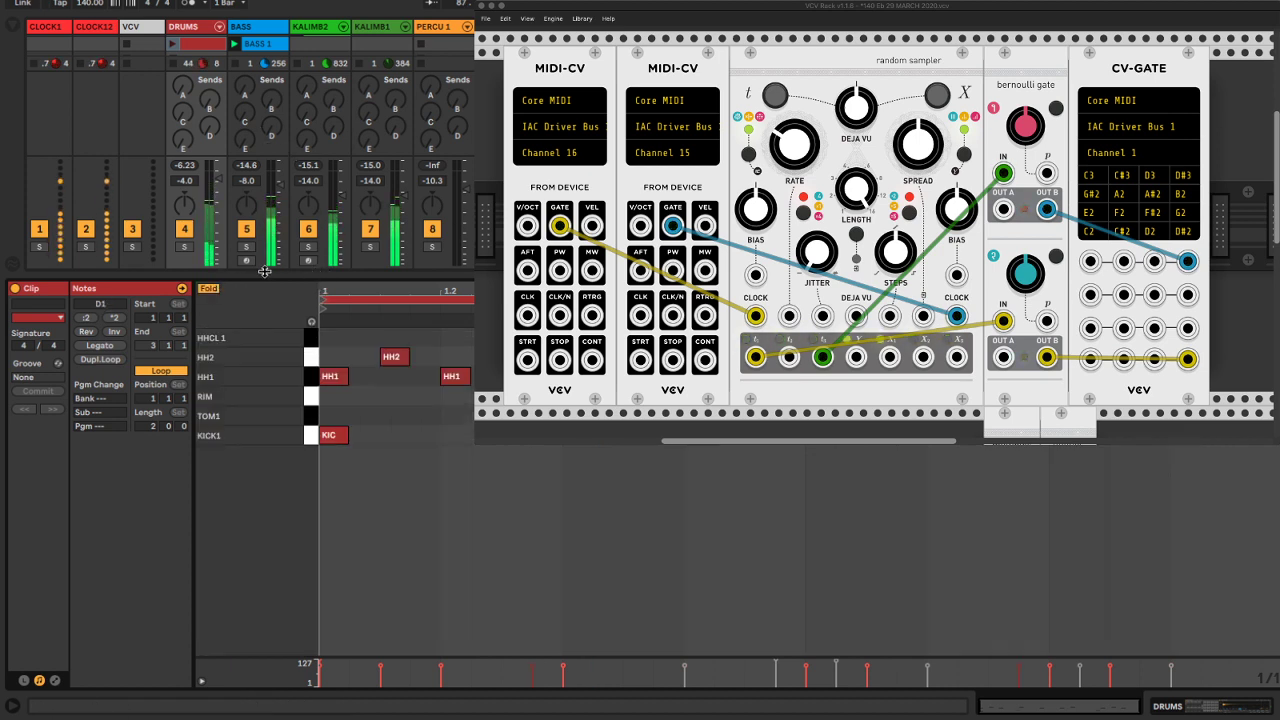
{"action": "left_click_drag", "start_coordinate": [266, 273], "coordinate": [245, 570]}
{"action": "left_click", "coordinate": [172, 70]}
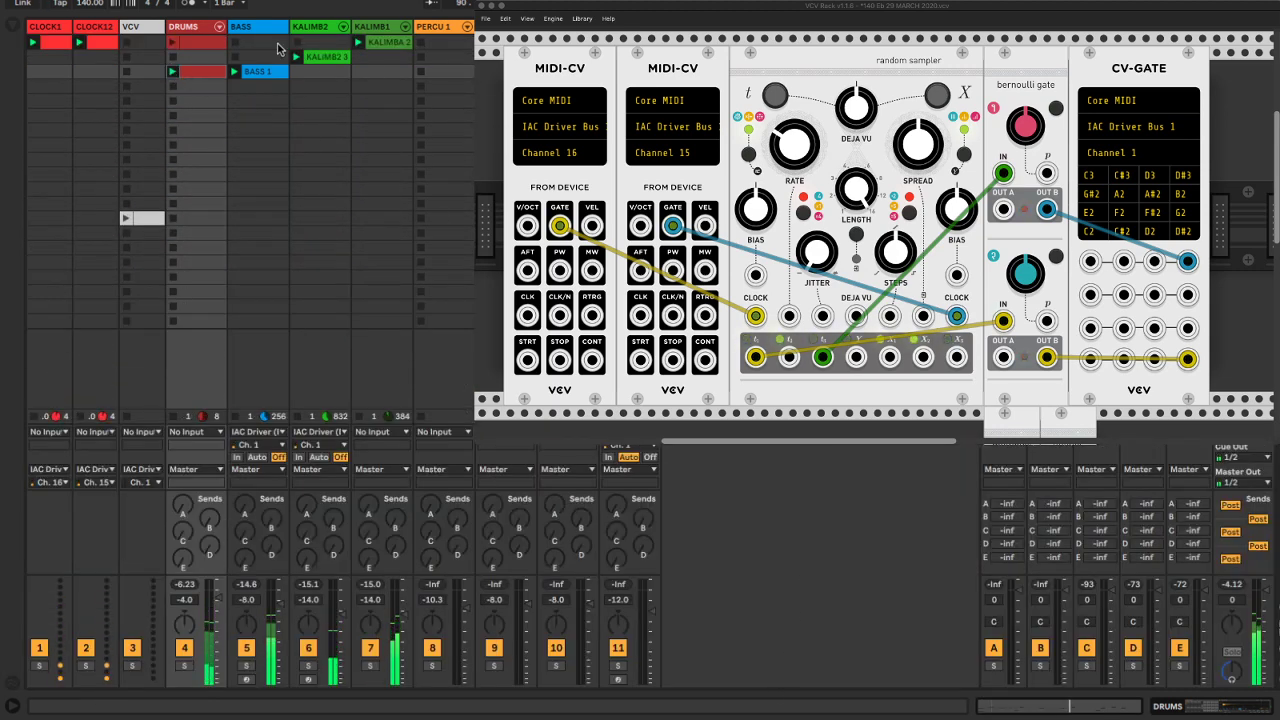
Reopen the third-slot DRUMS clip and shift the two RIM notes to 1.3.1 and 2.3.1
{"action": "double_click", "coordinate": [206, 72]}
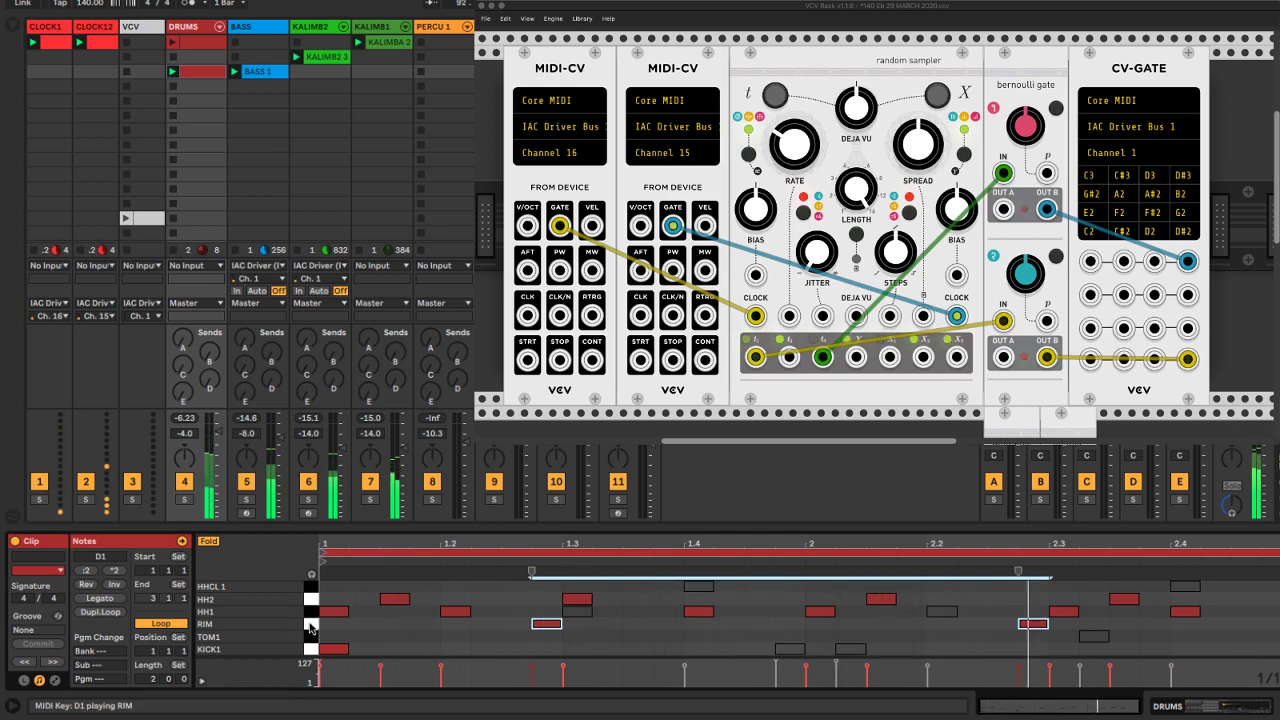
{"action": "key", "text": "Left"}
{"action": "key", "text": "Left"}
{"action": "key", "text": "Left"}
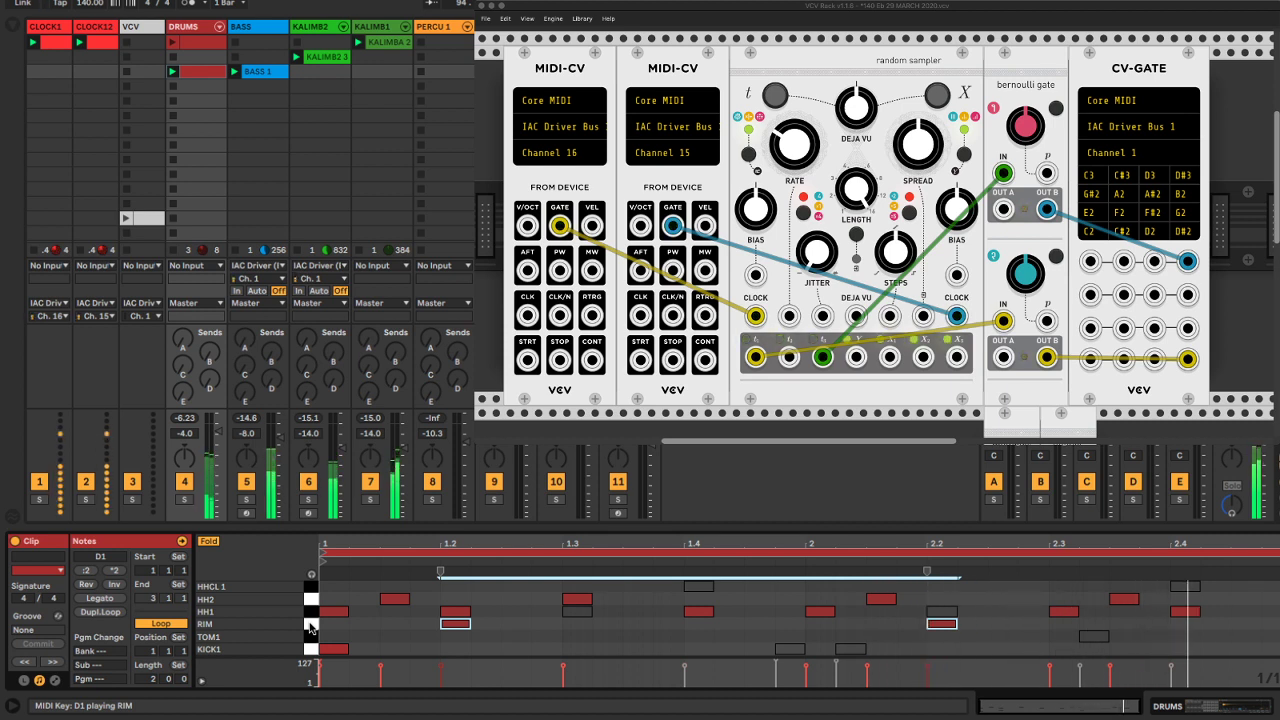
{"action": "key", "text": "Right"}
{"action": "key", "text": "Right"}
{"action": "key", "text": "Right"}
{"action": "key", "text": "Right"}
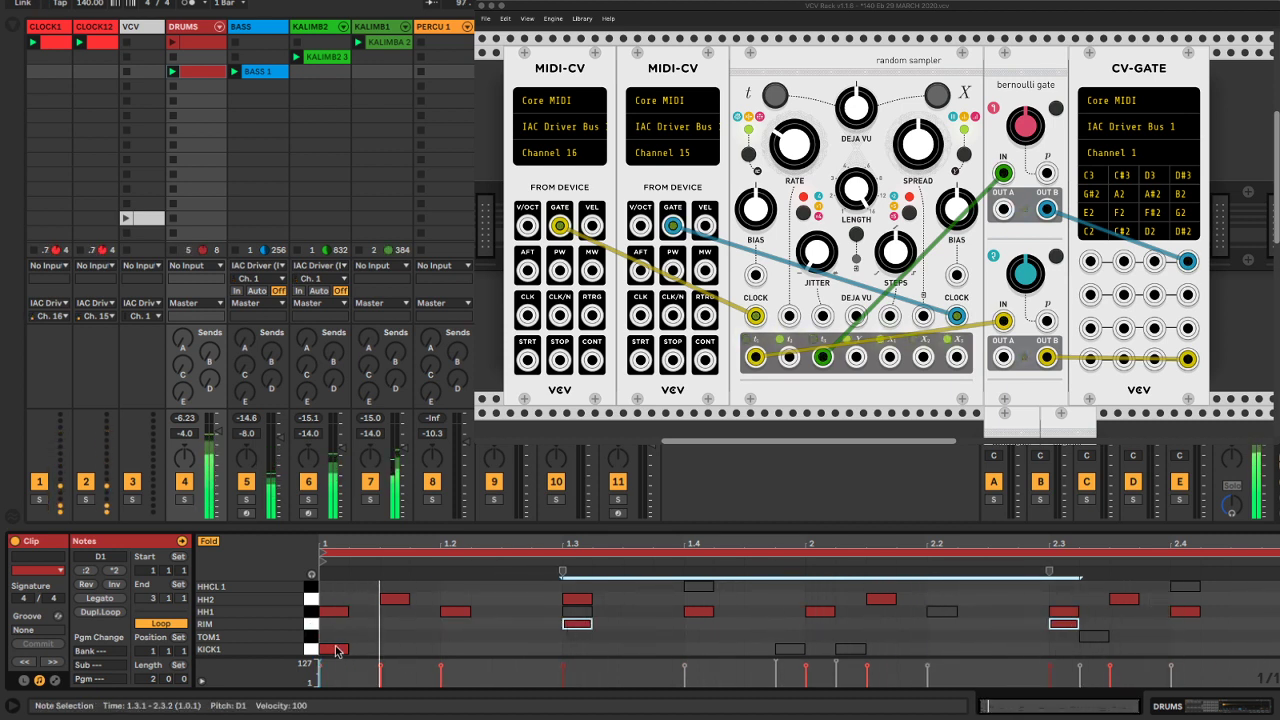
Copy the first KICK1 note to 1.1.3
{"action": "left_click_drag", "start_coordinate": [337, 650], "coordinate": [420, 666]}
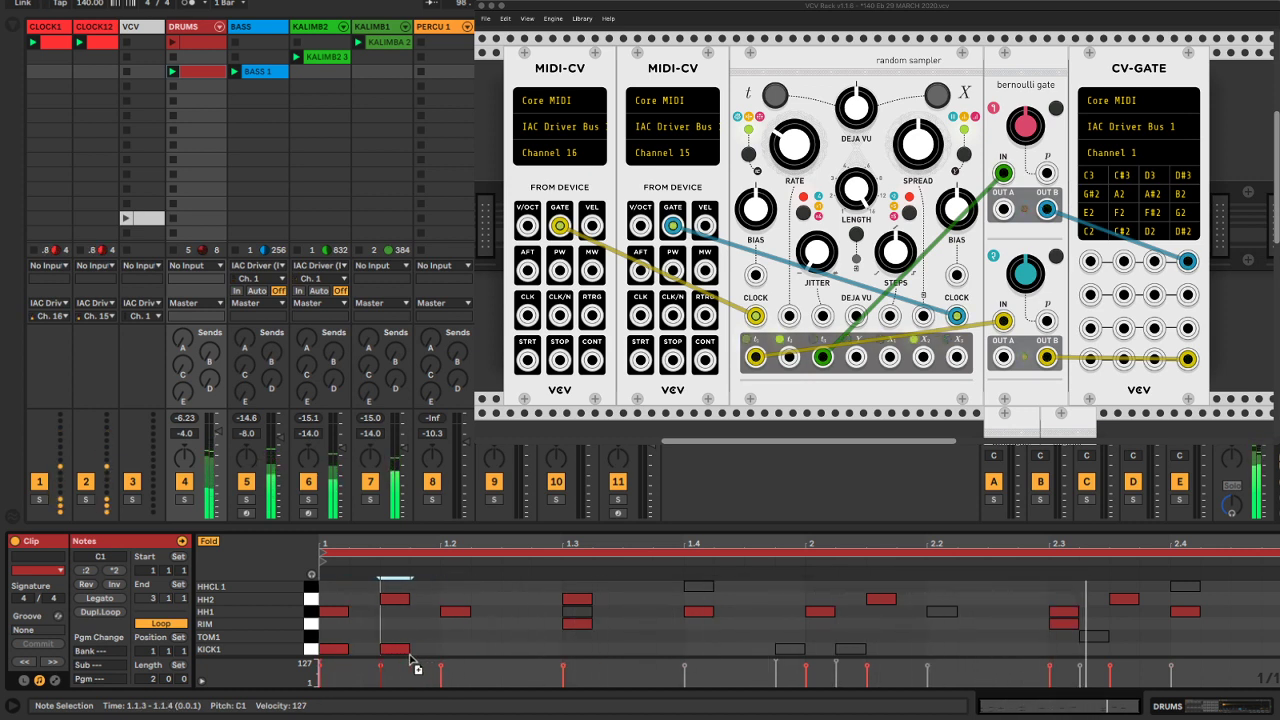
{"action": "left_click", "coordinate": [474, 652]}
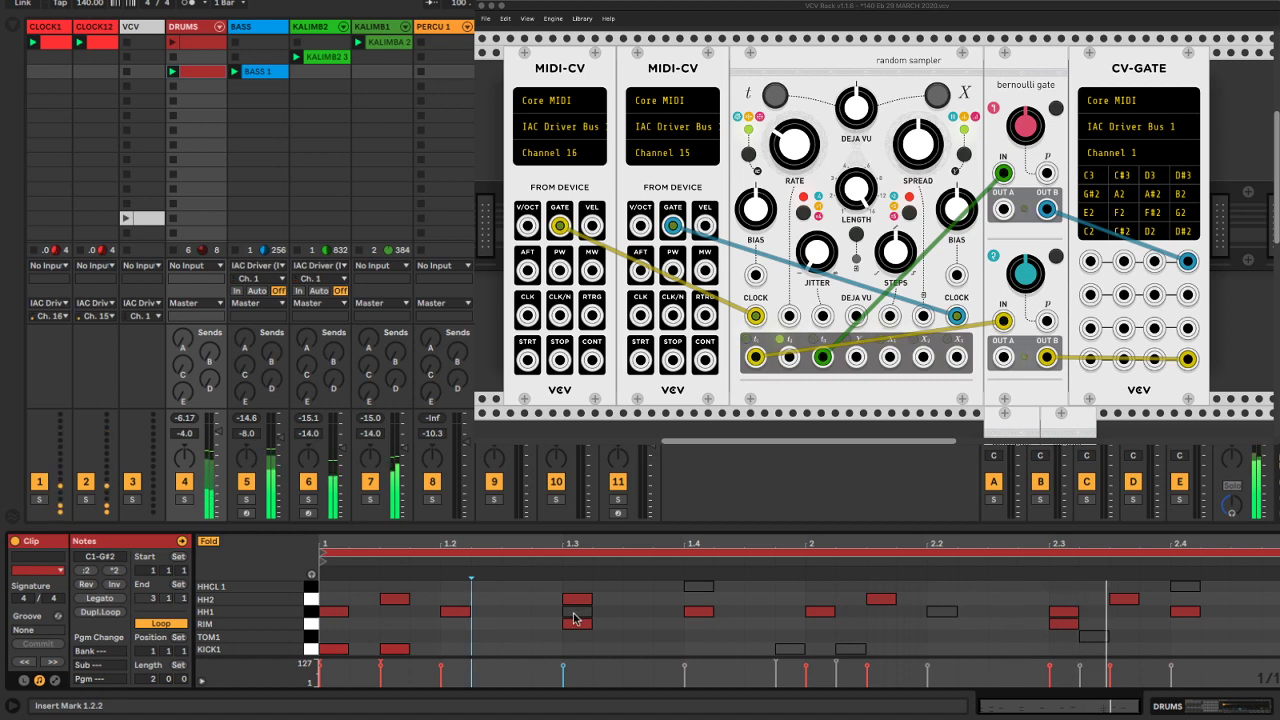
Move the HH2 note at 1.3.1 to 1.3.3 and activate the HH1 note at 1.3.1
{"action": "left_click", "coordinate": [575, 611]}
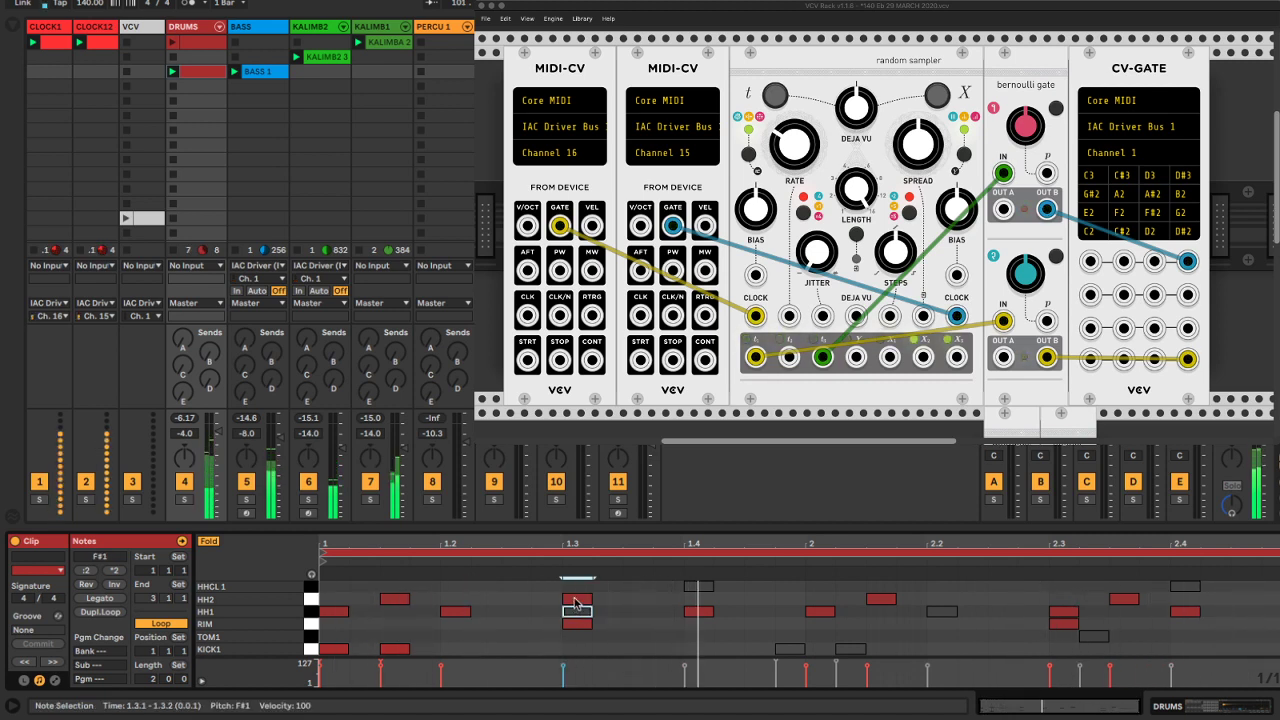
{"action": "key", "text": "Up"}
{"action": "key", "text": "Left"}
{"action": "key", "text": "Left"}
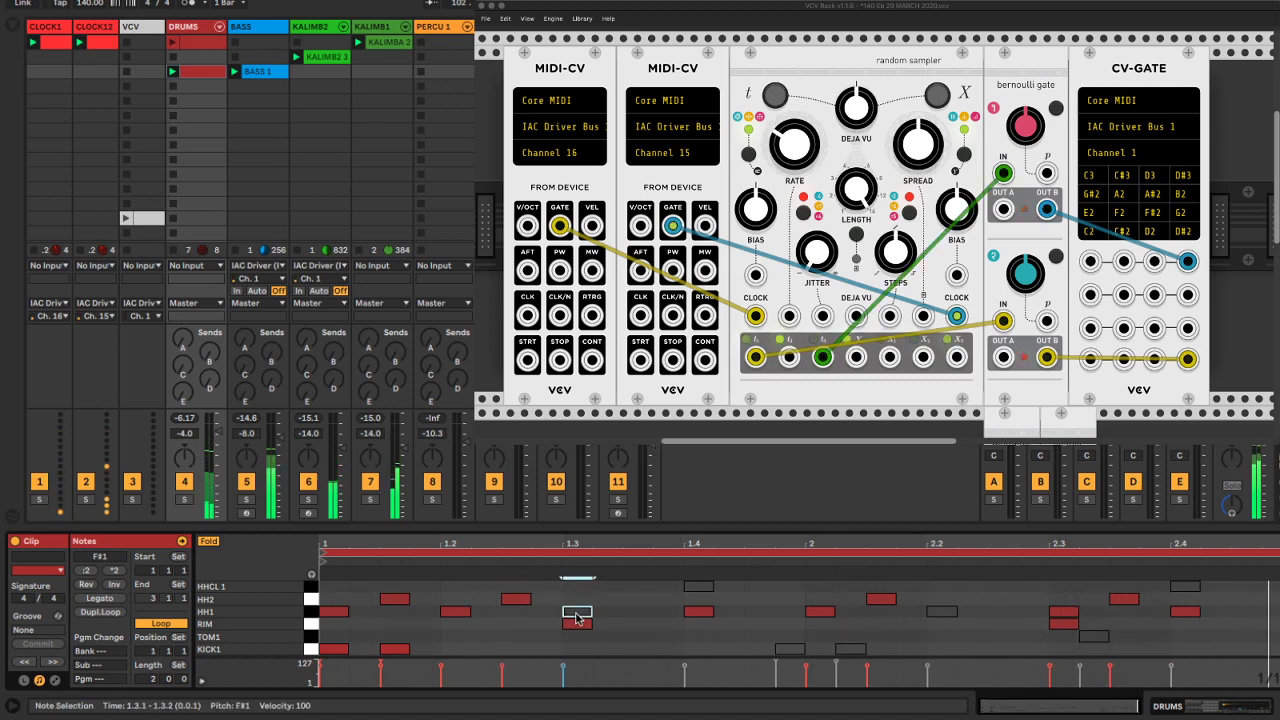
{"action": "left_click", "coordinate": [516, 627]}
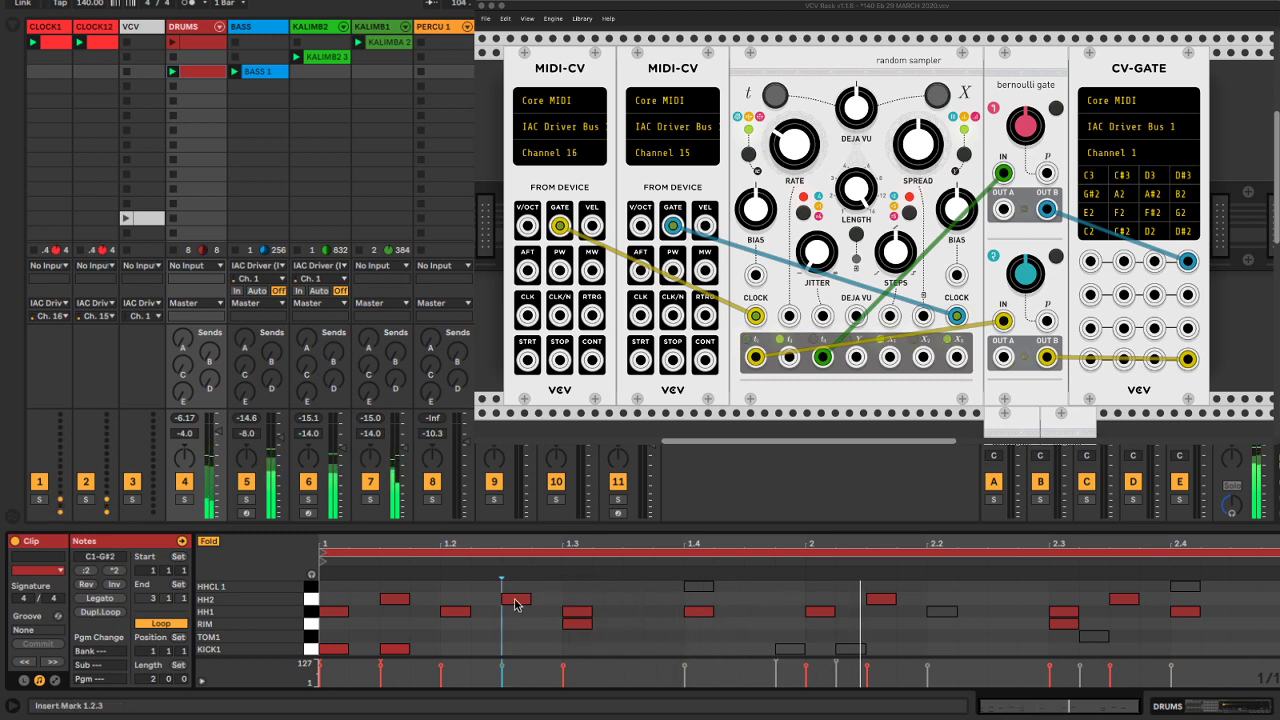
{"action": "left_click_drag", "start_coordinate": [515, 600], "coordinate": [636, 603]}
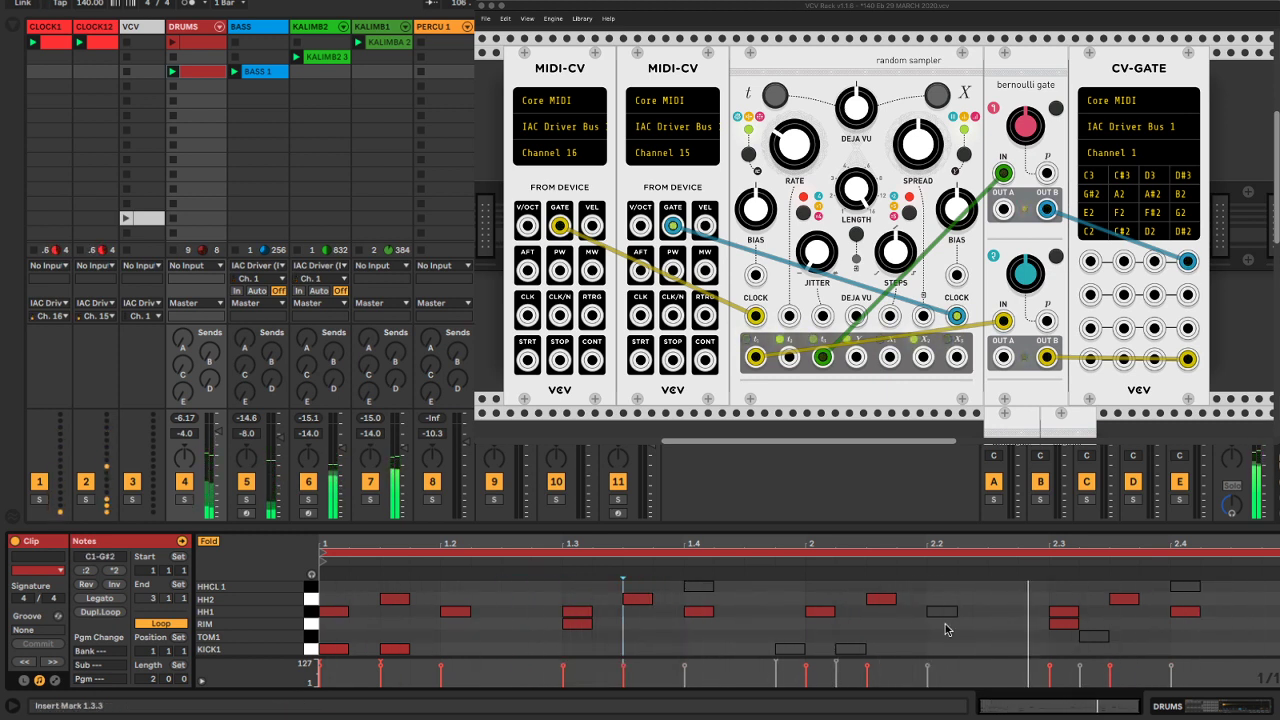
Activate the HH1 note at 2.2.1 and the KICK1 note at 1.4.4, moving that kick to 1.4.3
{"action": "left_click", "coordinate": [789, 649]}
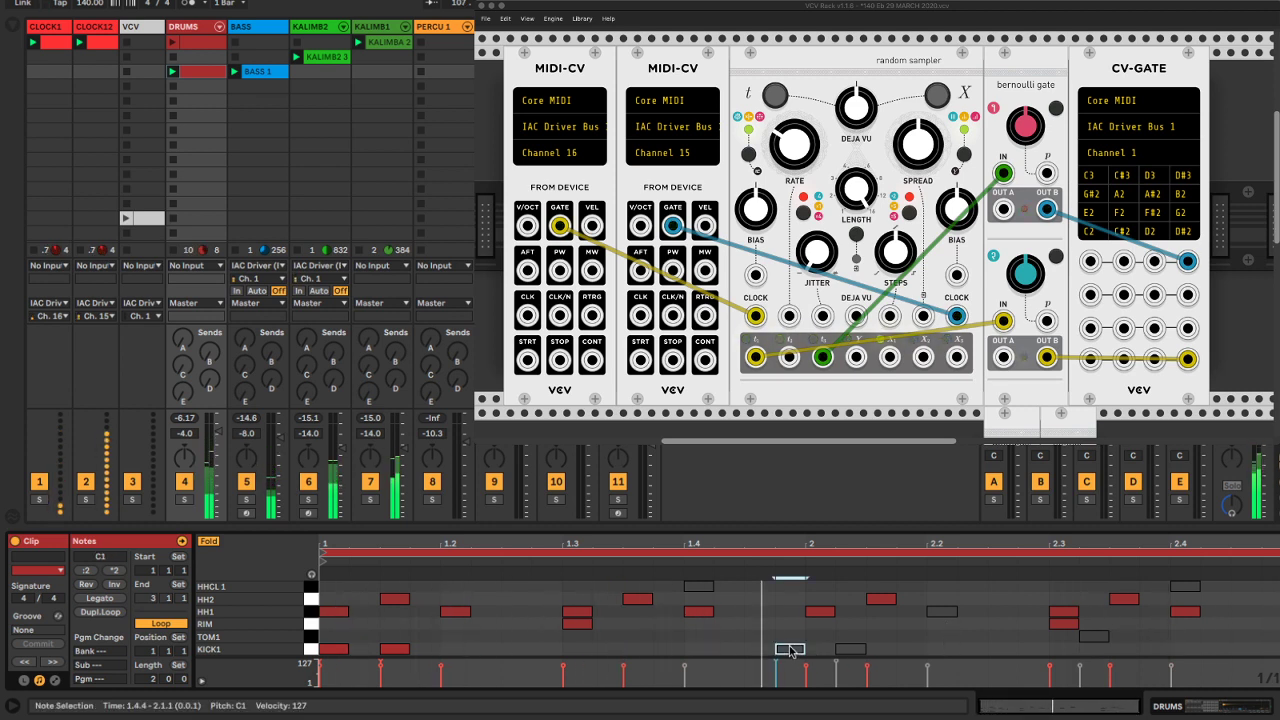
{"action": "left_click", "coordinate": [927, 648]}
{"action": "left_click", "coordinate": [942, 611]}
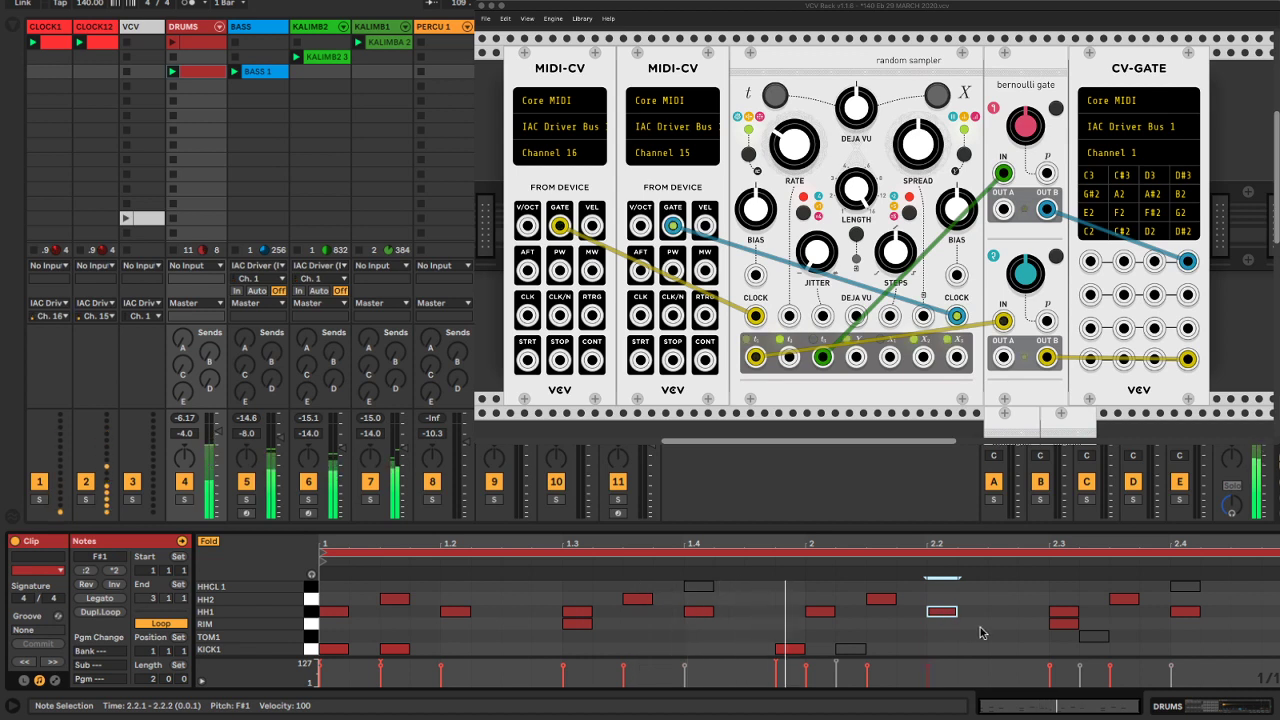
{"action": "left_click", "coordinate": [983, 632]}
{"action": "left_click_drag", "start_coordinate": [790, 650], "coordinate": [760, 651]}
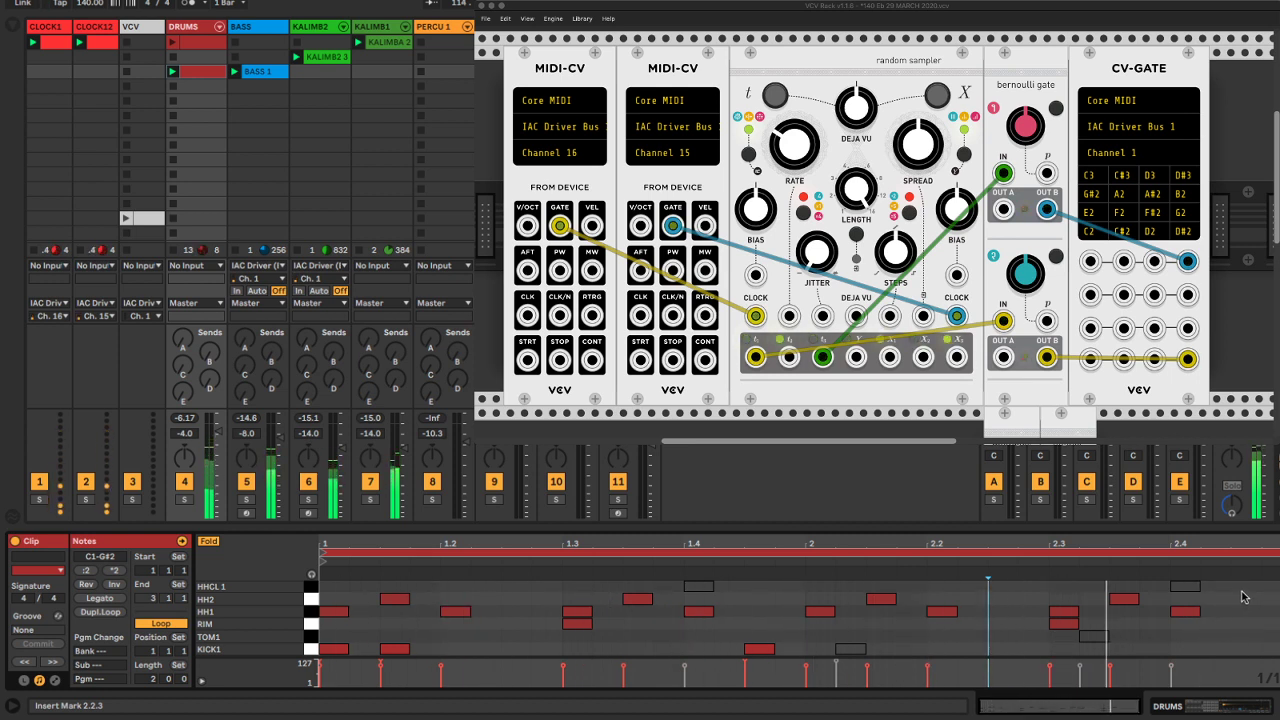
Activate the HHCL 1 note at 2.4.1 and move it to 2.4.3, and raise the HH2 note at 1.1.3 to HHCL 1
{"action": "left_click", "coordinate": [1180, 589]}
{"action": "left_click_drag", "start_coordinate": [1180, 589], "coordinate": [1241, 589]}
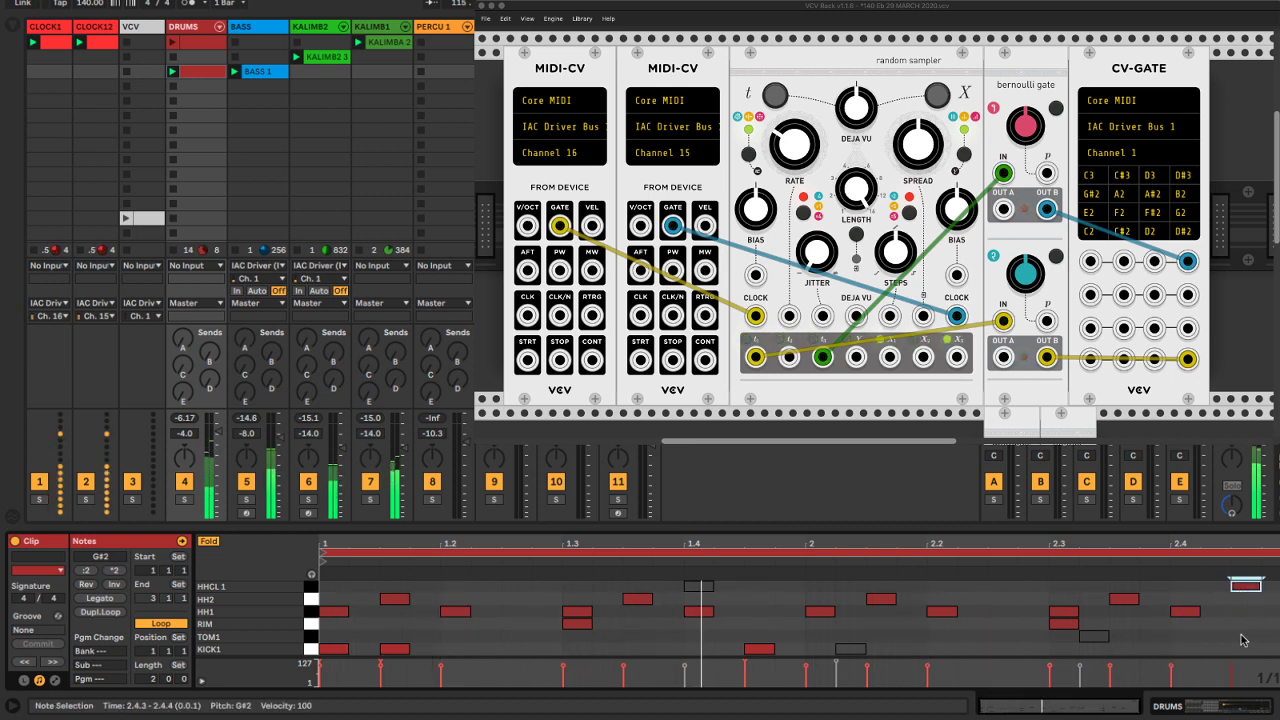
{"action": "left_click", "coordinate": [1165, 645]}
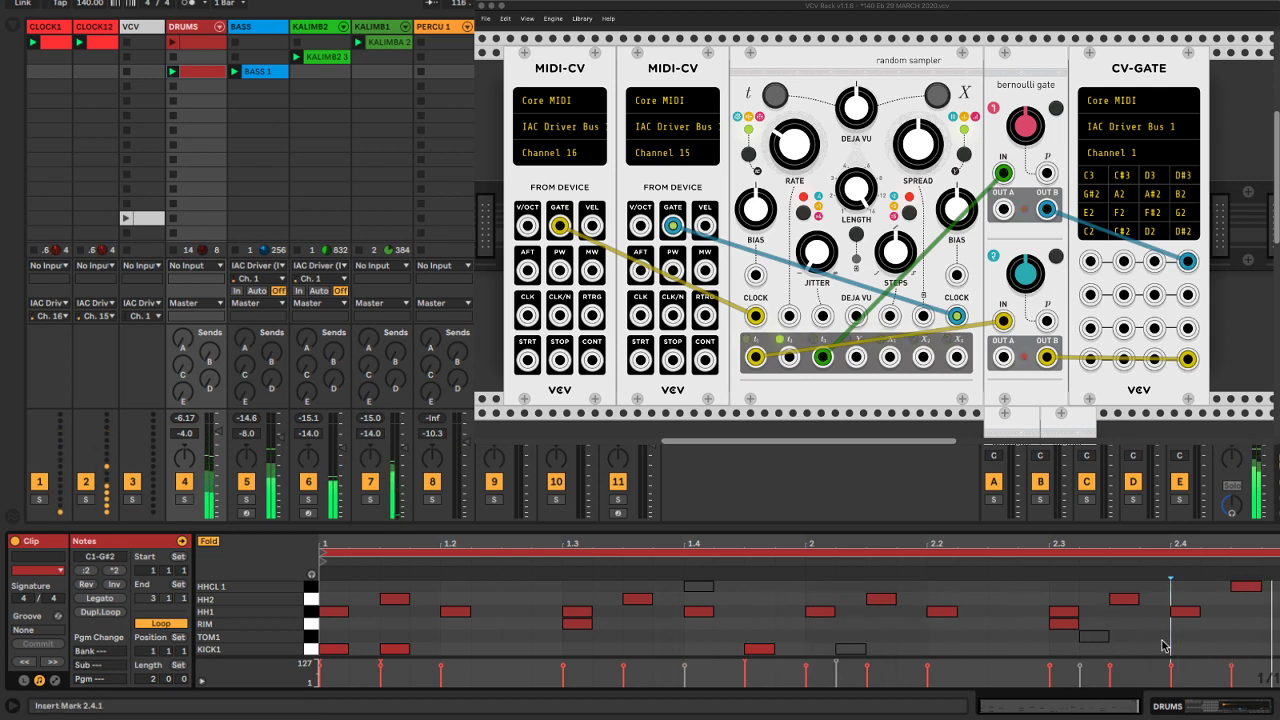
{"action": "left_click", "coordinate": [388, 600]}
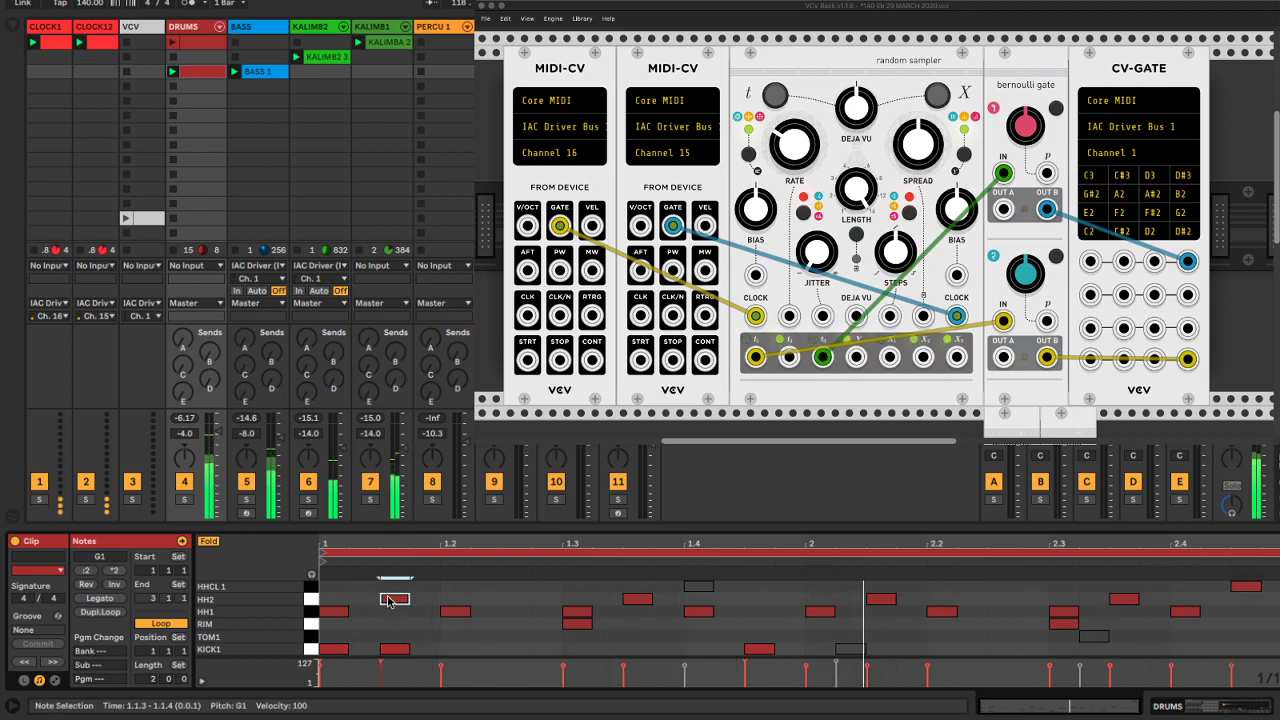
{"action": "left_click_drag", "start_coordinate": [388, 600], "coordinate": [388, 587]}
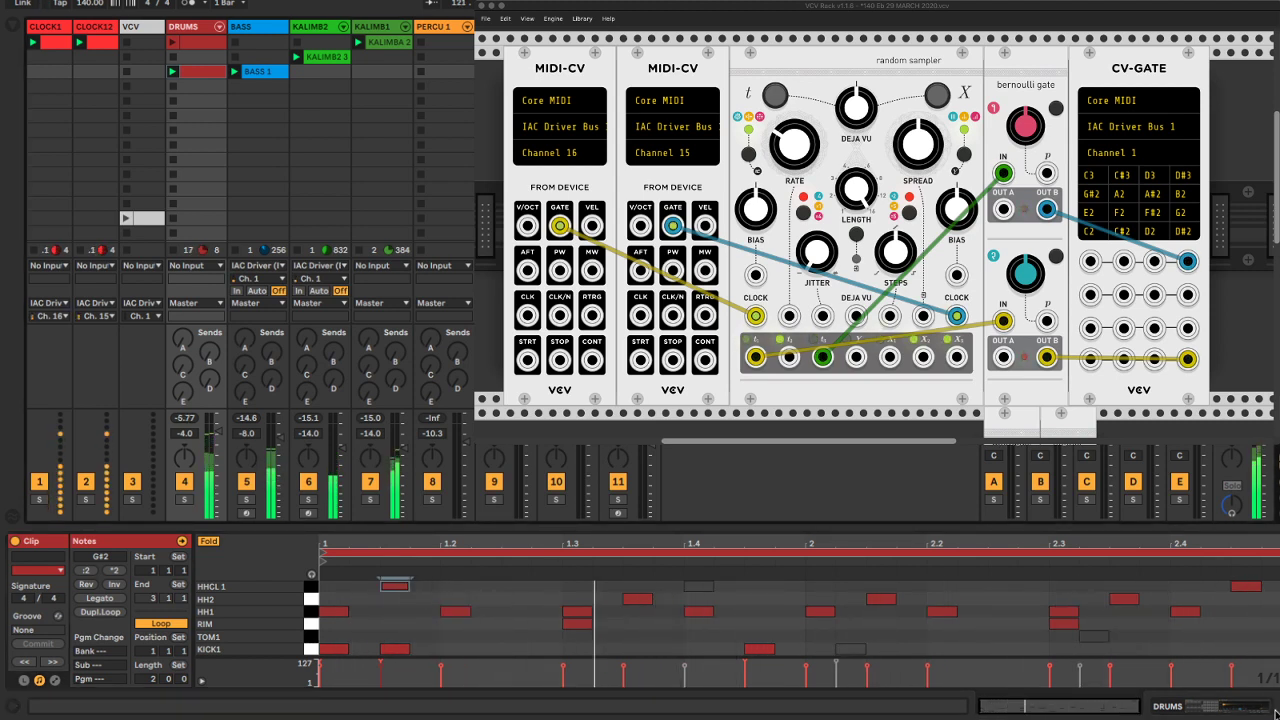
Examine the BASS track's clip notes and the Filter/Global settings of its BASS Mo2020 sampler
{"action": "left_click", "coordinate": [241, 37]}
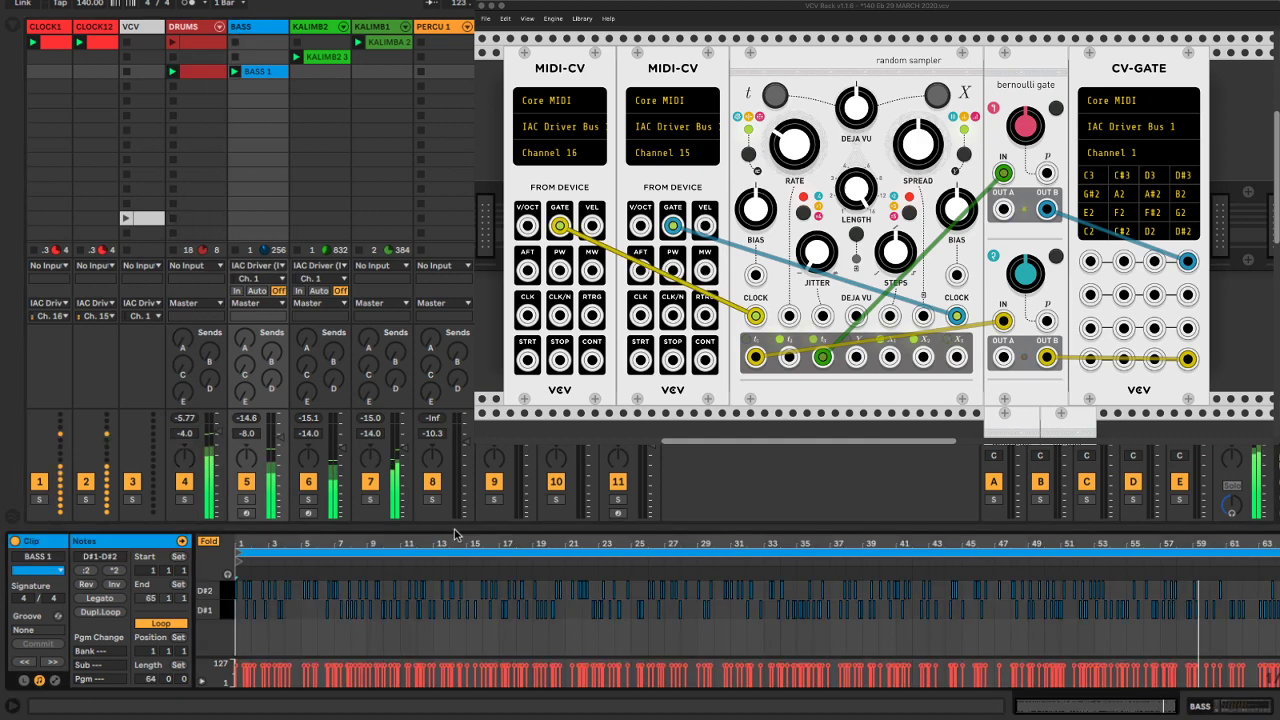
{"action": "left_click_drag", "start_coordinate": [454, 529], "coordinate": [420, 327]}
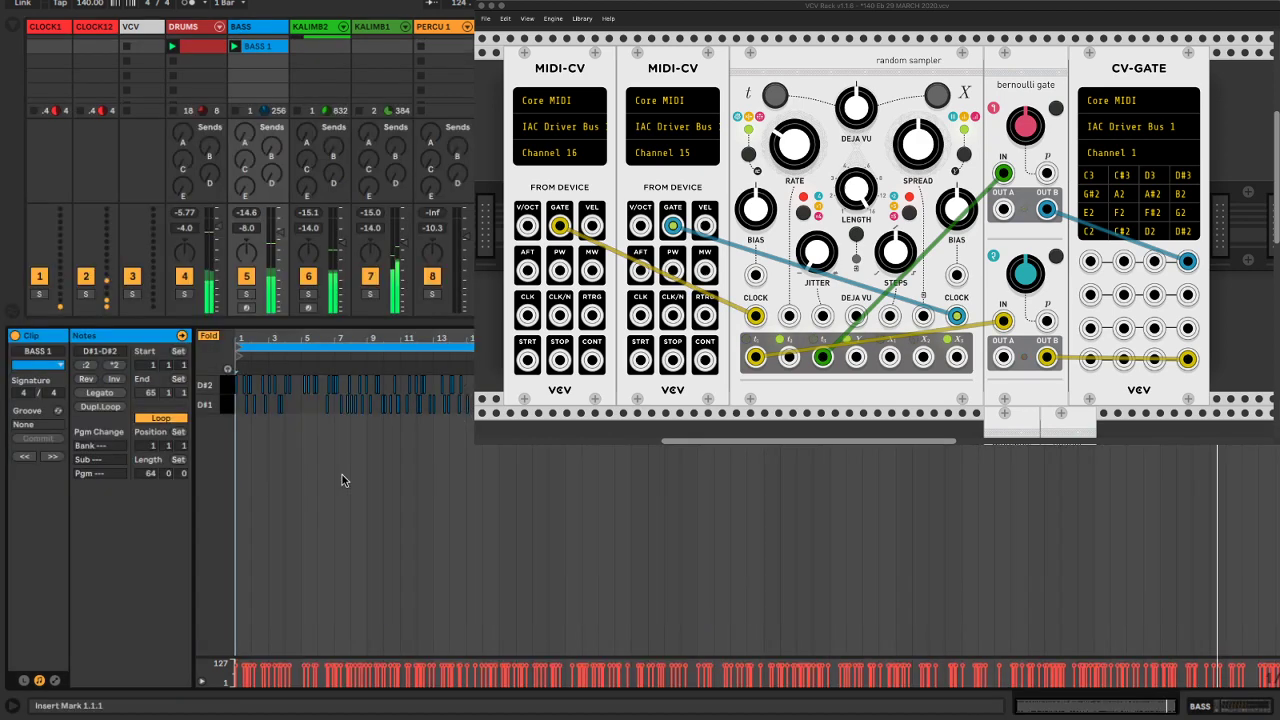
{"action": "right_click", "coordinate": [342, 480]}
{"action": "left_click", "coordinate": [400, 200]}
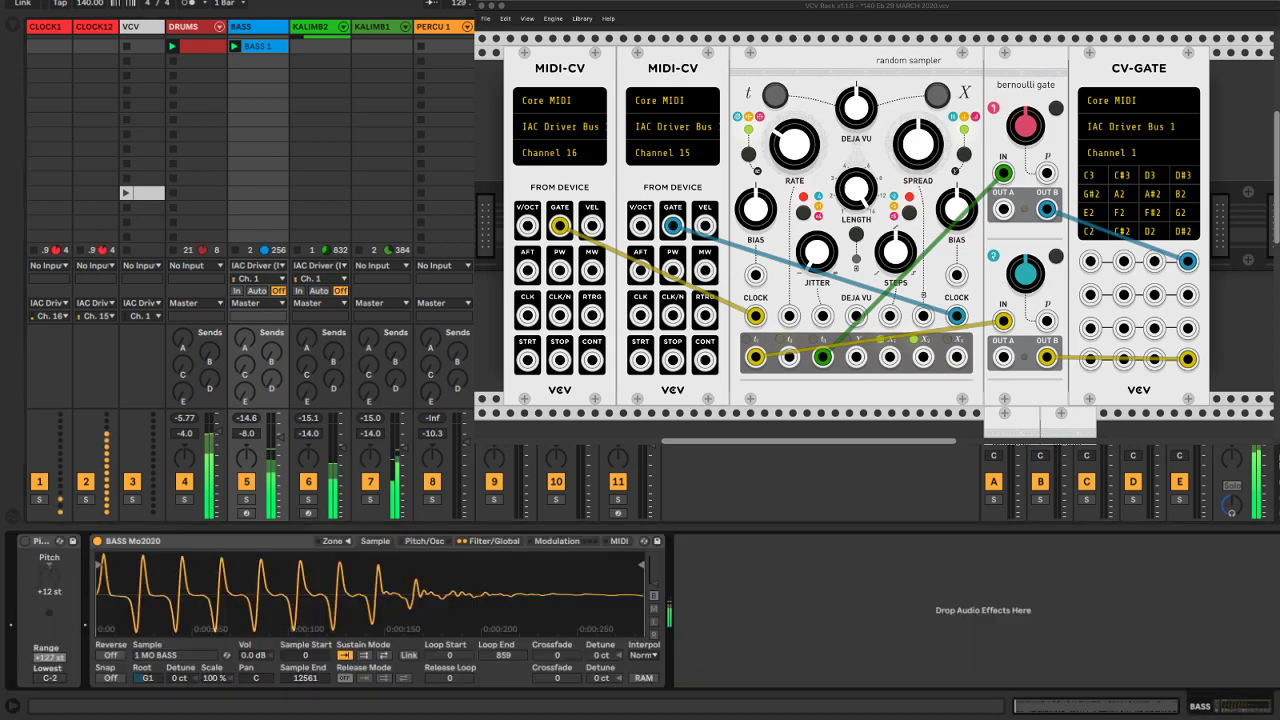
{"action": "left_click", "coordinate": [466, 541]}
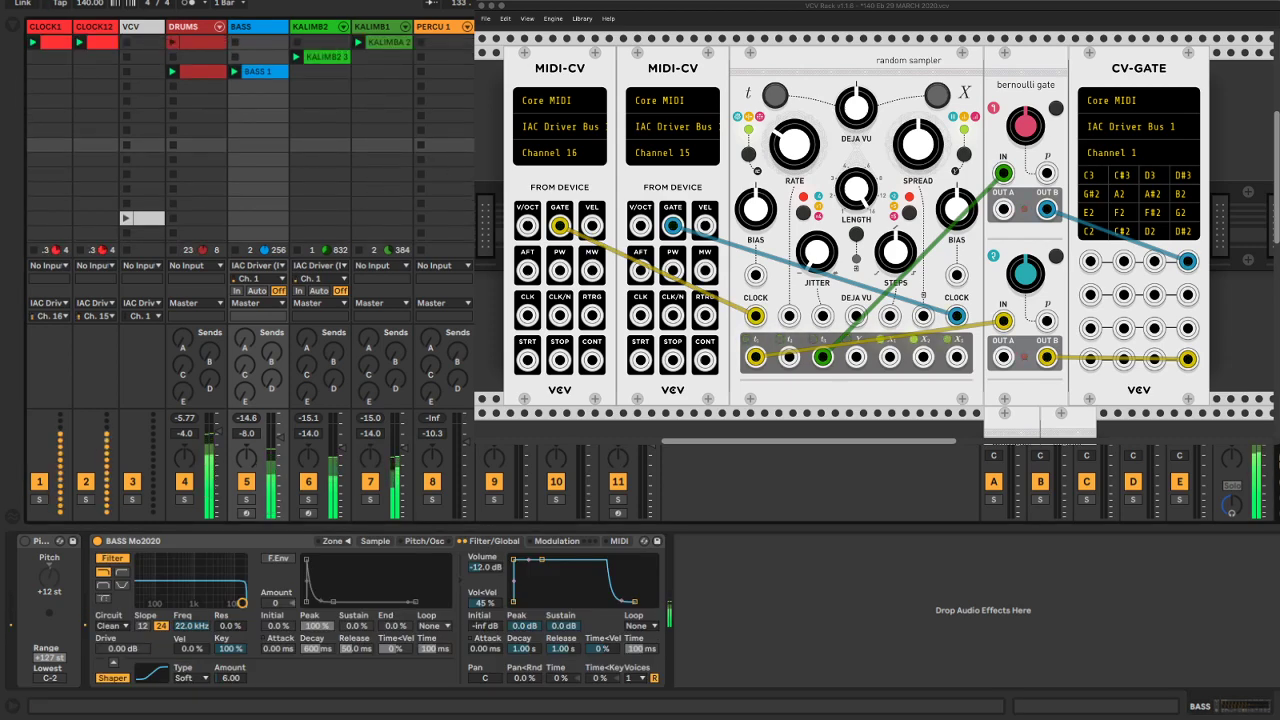
Set the PERCU 1 track's MIDI input to the IAC Driver and move the track between DRUMS and BASS
{"action": "left_click", "coordinate": [436, 27]}
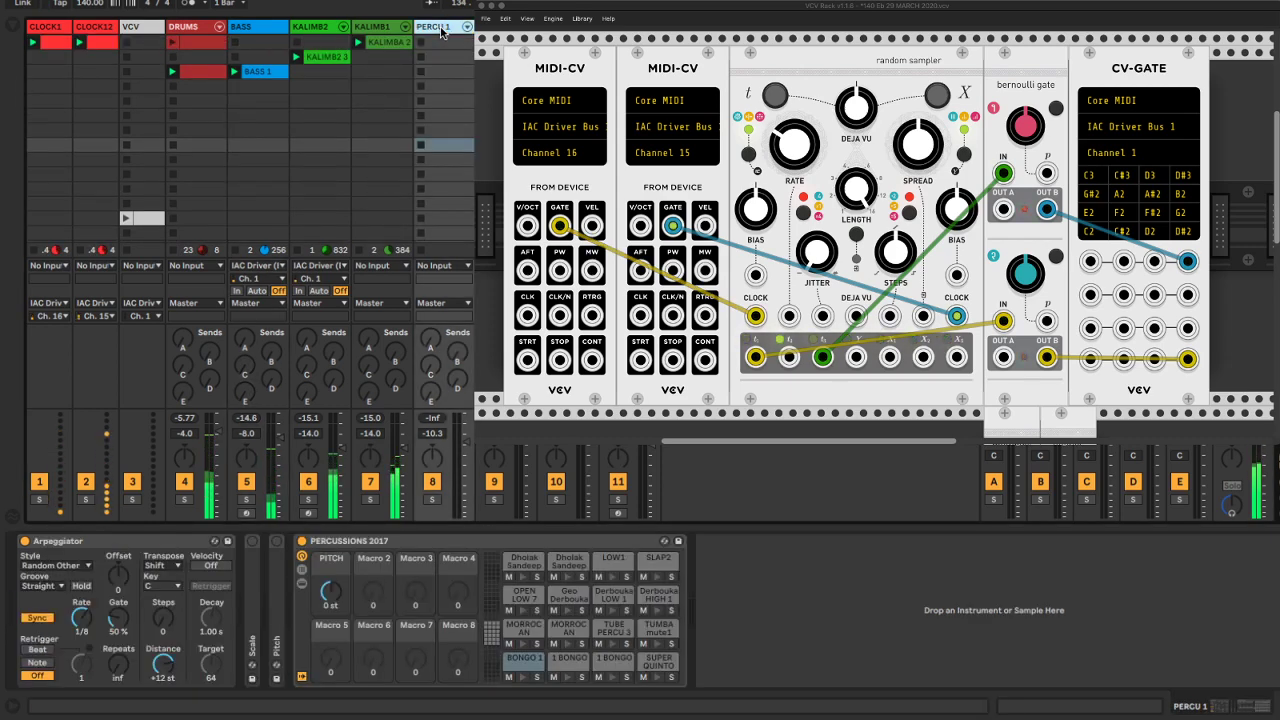
{"action": "left_click", "coordinate": [444, 265]}
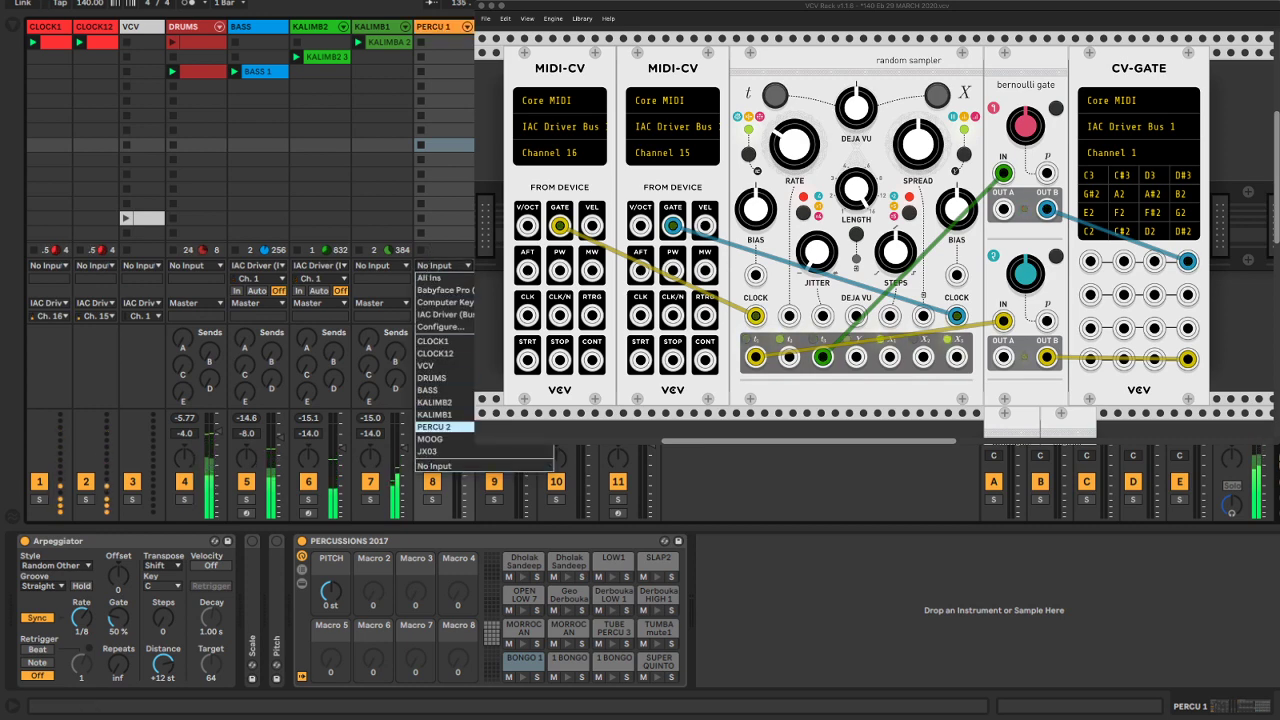
{"action": "left_click", "coordinate": [446, 314]}
{"action": "left_click_drag", "start_coordinate": [444, 30], "coordinate": [240, 36]}
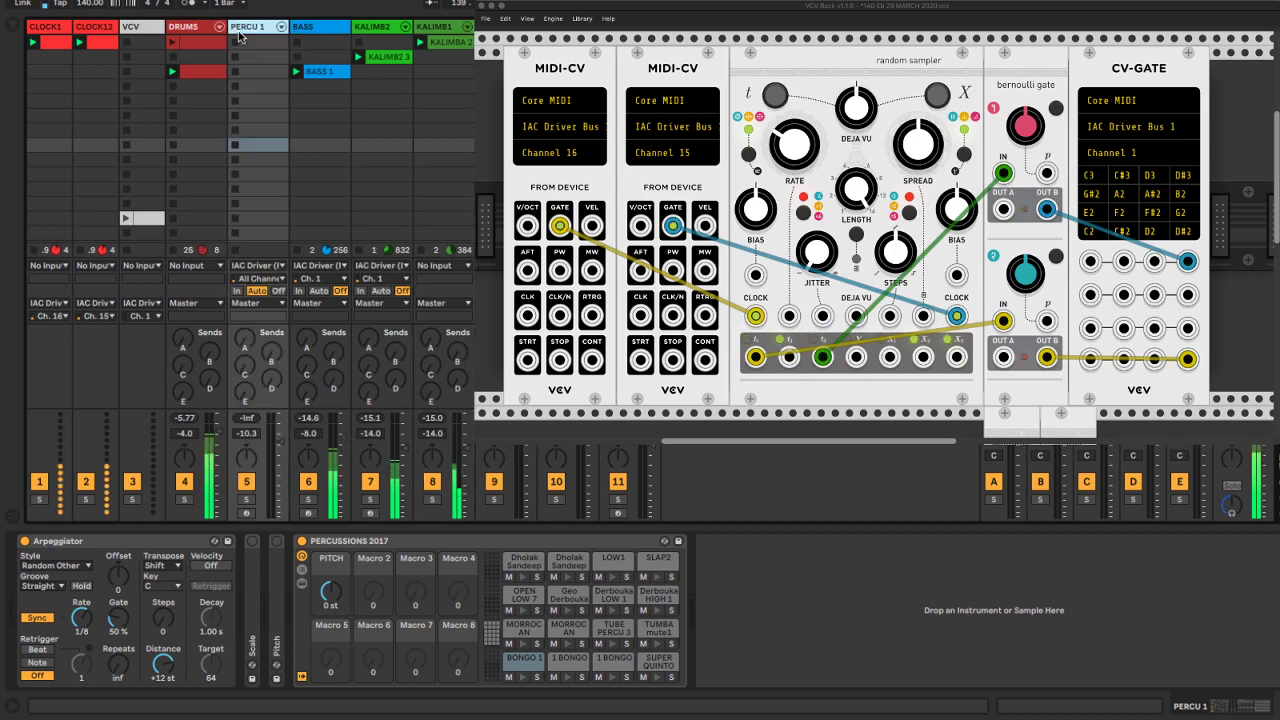
Set the PERCU 1 track's MIDI input channel to Ch. 1 and arm the track for recording
{"action": "left_click", "coordinate": [272, 279]}
{"action": "left_click", "coordinate": [262, 309]}
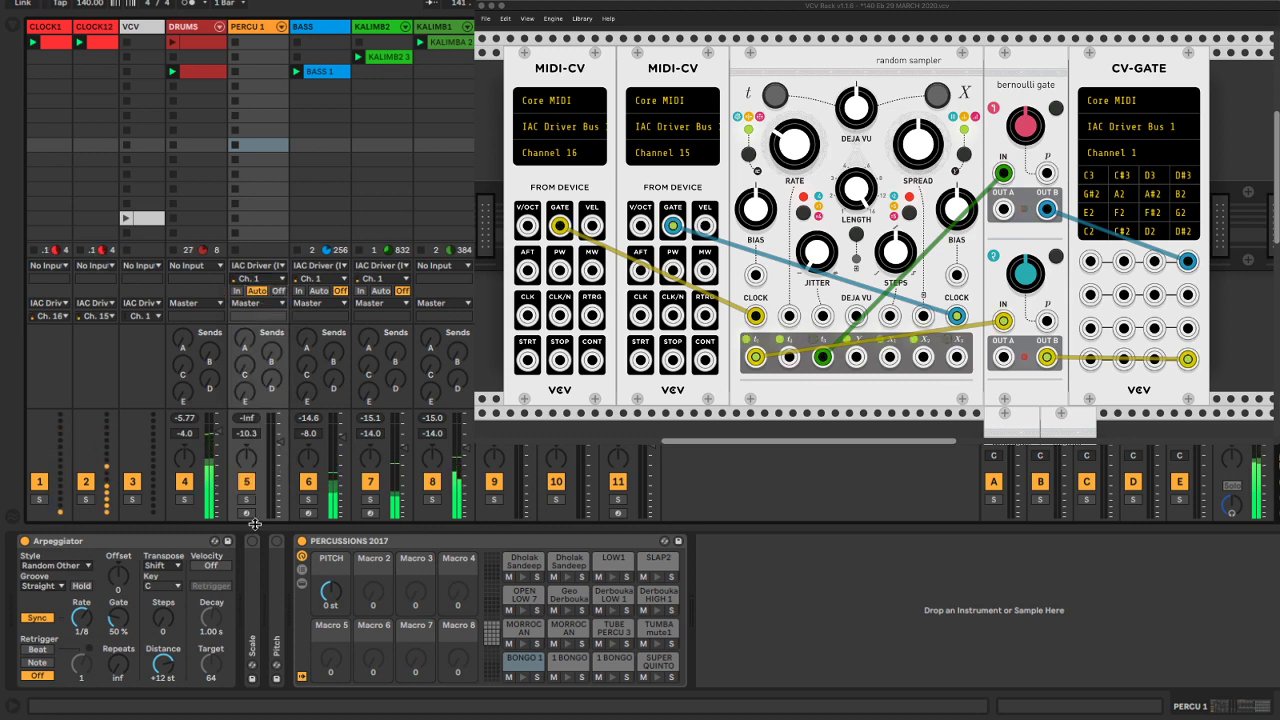
{"action": "left_click", "coordinate": [245, 513]}
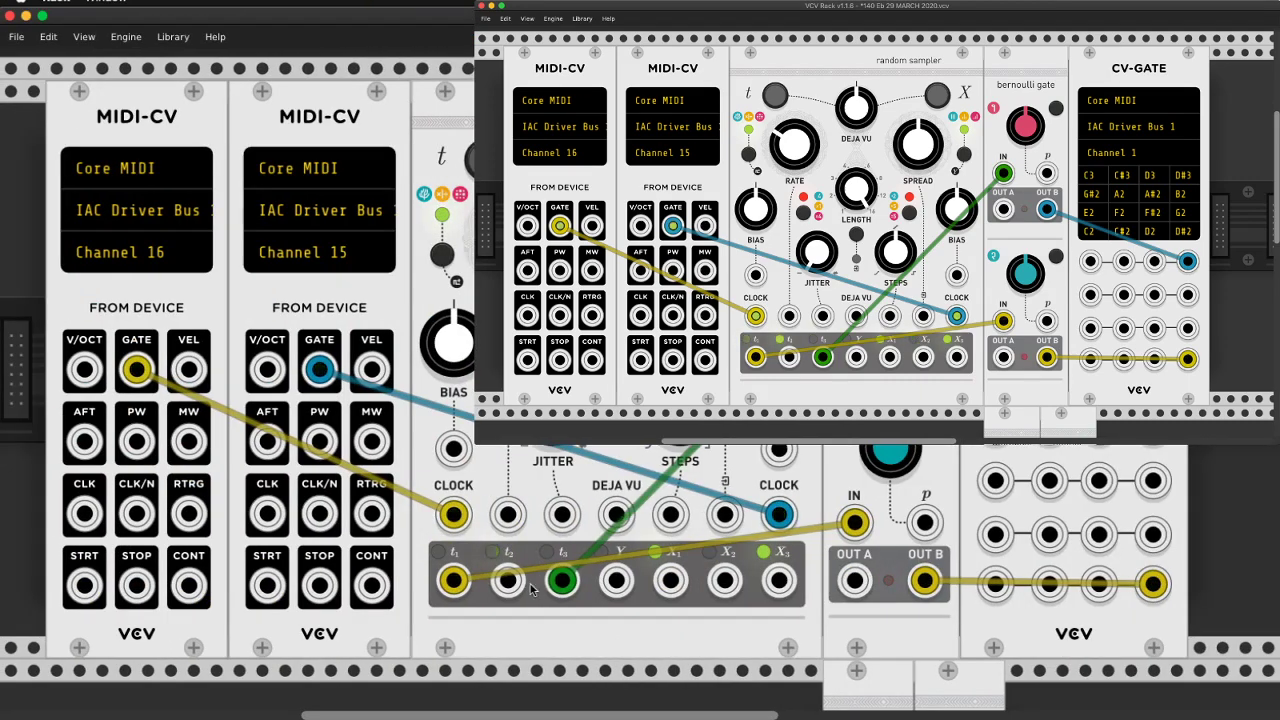
In VCV Rack, move the random sampler's t3 cable to Y and its t1 cable to X3, and remove both OUT B cables
{"action": "left_click_drag", "start_coordinate": [562, 580], "coordinate": [611, 578]}
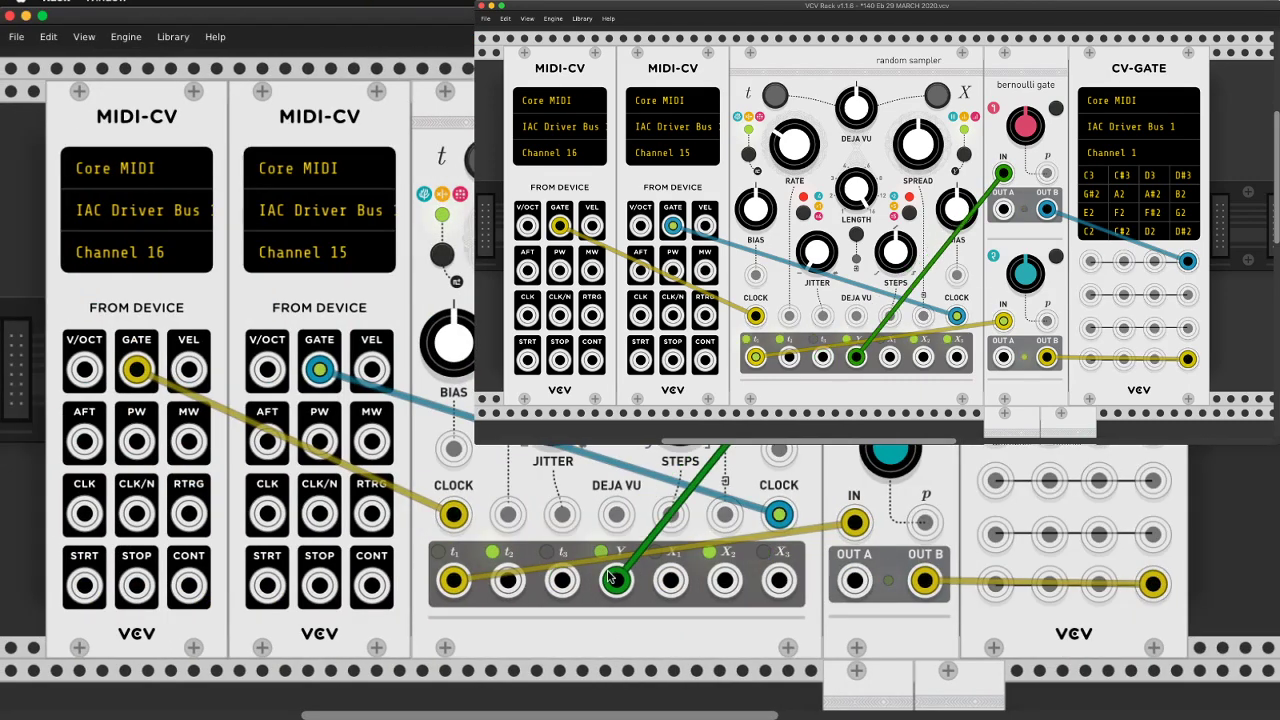
{"action": "left_click_drag", "start_coordinate": [453, 580], "coordinate": [776, 577]}
{"action": "right_click", "coordinate": [925, 580]}
{"action": "right_click", "coordinate": [925, 343]}
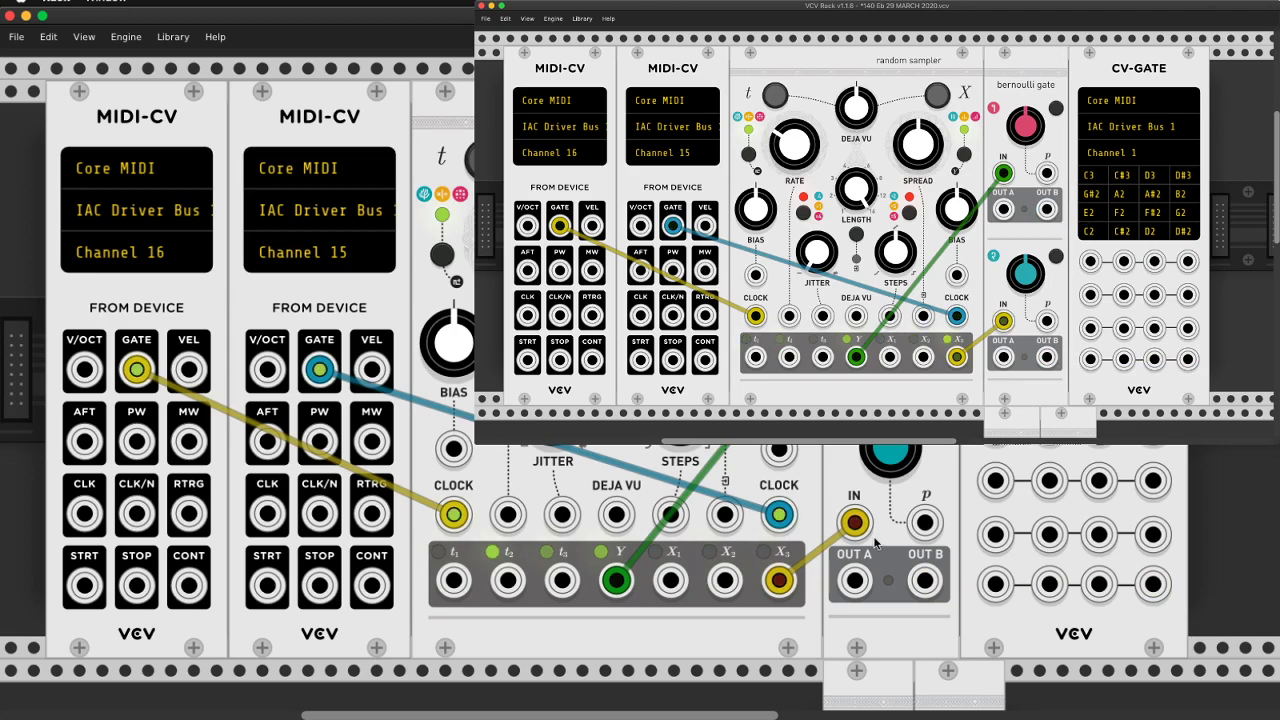
Route the random sampler's Y output to CV-GATE input C2 and its X3 output to input D2, bypassing the Bernoulli gate
{"action": "left_click_drag", "start_coordinate": [854, 521], "coordinate": [1153, 584]}
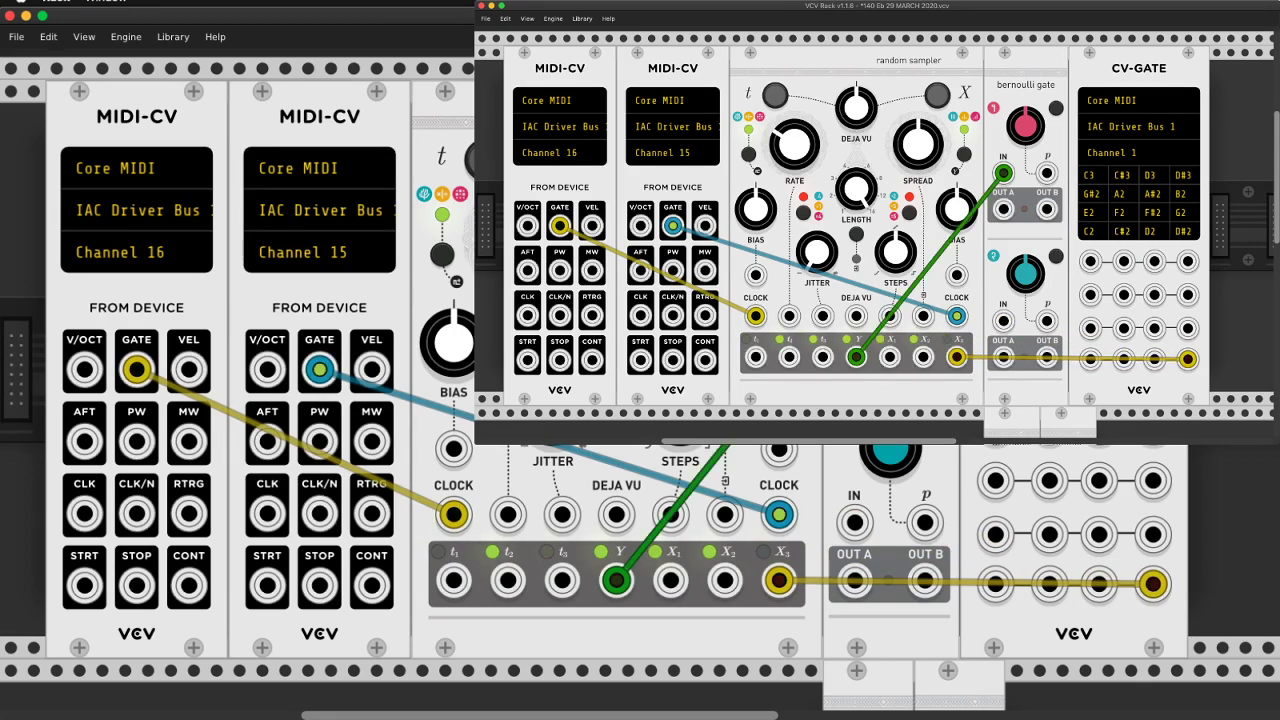
{"action": "left_click_drag", "start_coordinate": [854, 283], "coordinate": [1153, 426]}
{"action": "left_click_drag", "start_coordinate": [1153, 584], "coordinate": [1099, 585]}
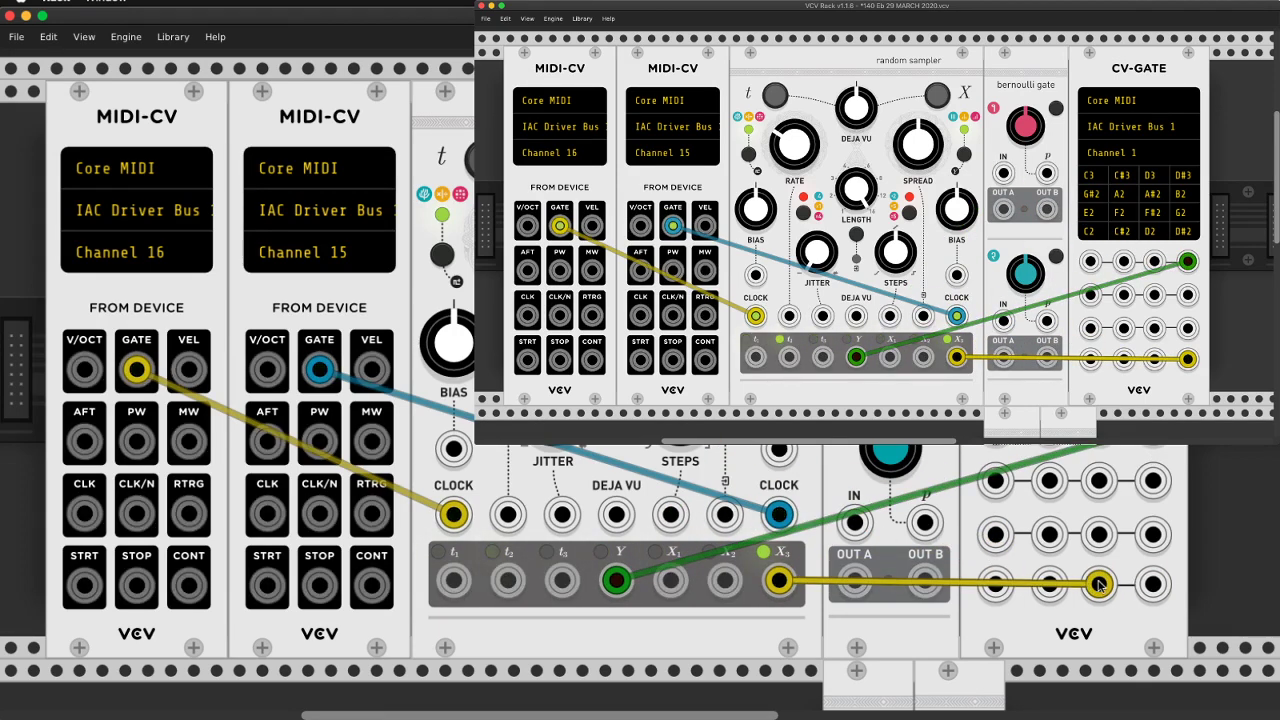
{"action": "left_click_drag", "start_coordinate": [1153, 426], "coordinate": [995, 584]}
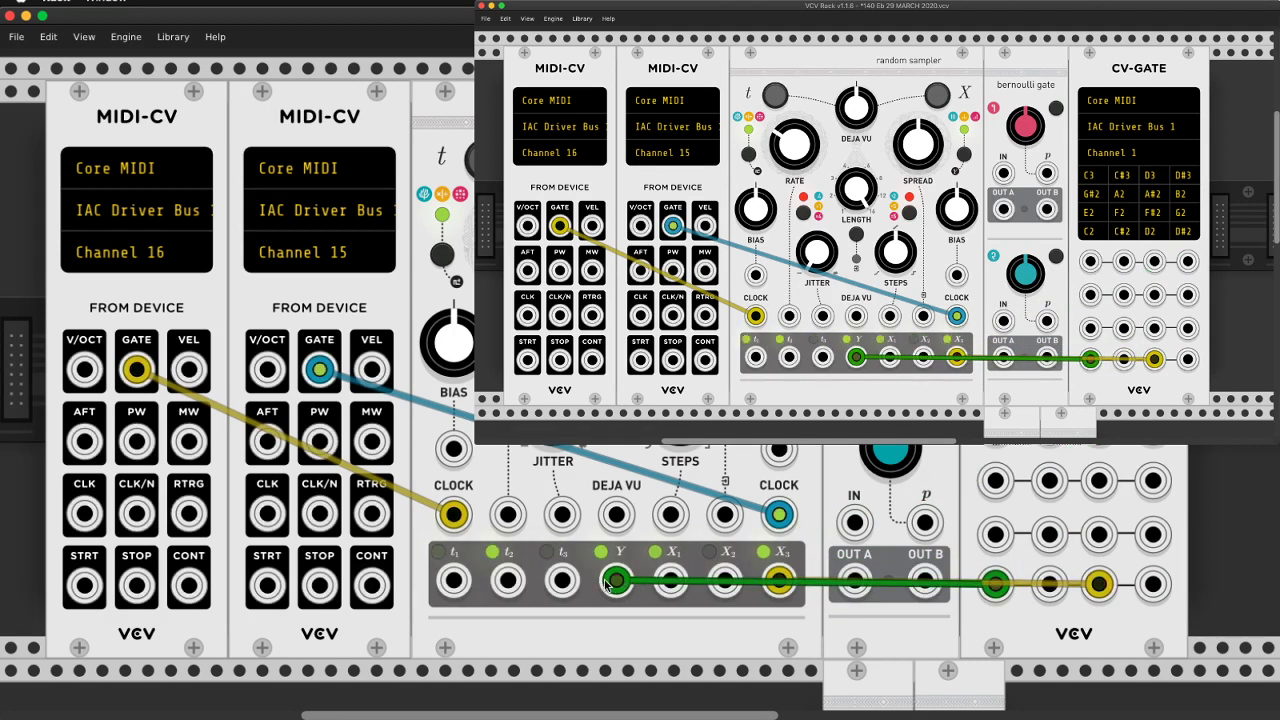
{"action": "left_click_drag", "start_coordinate": [607, 584], "coordinate": [670, 580]}
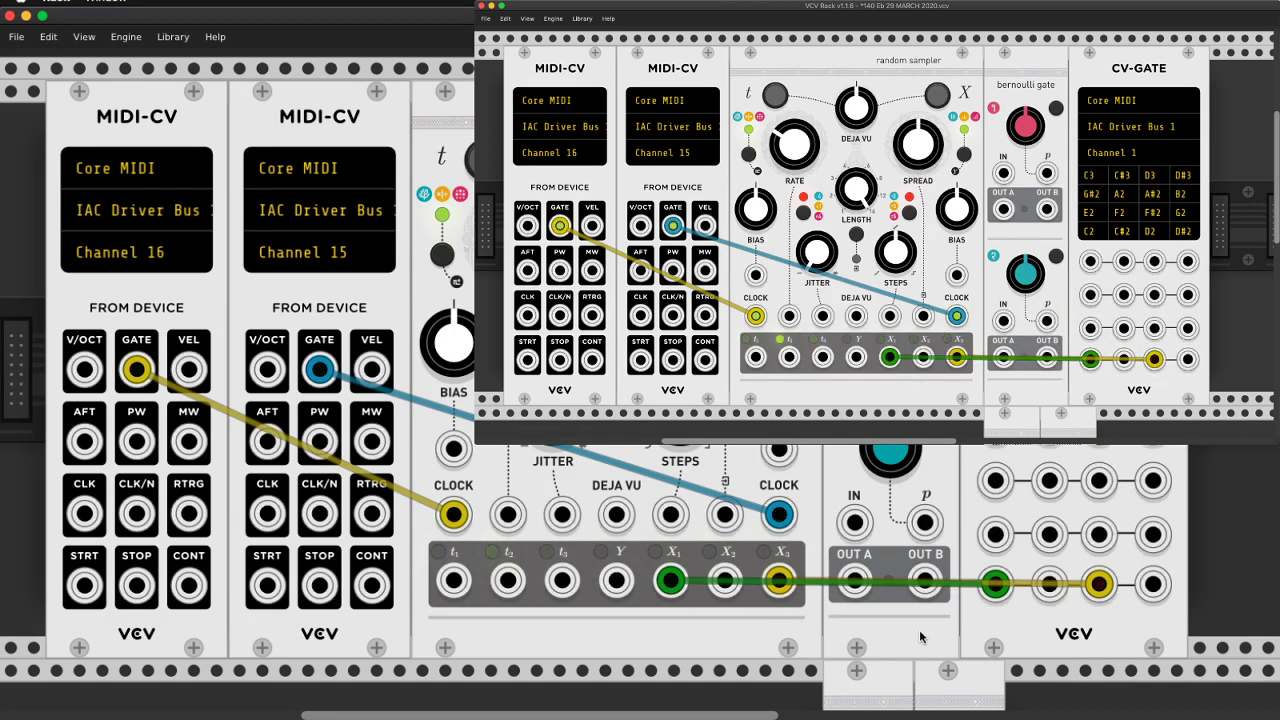
{"action": "left_click_drag", "start_coordinate": [670, 580], "coordinate": [617, 582]}
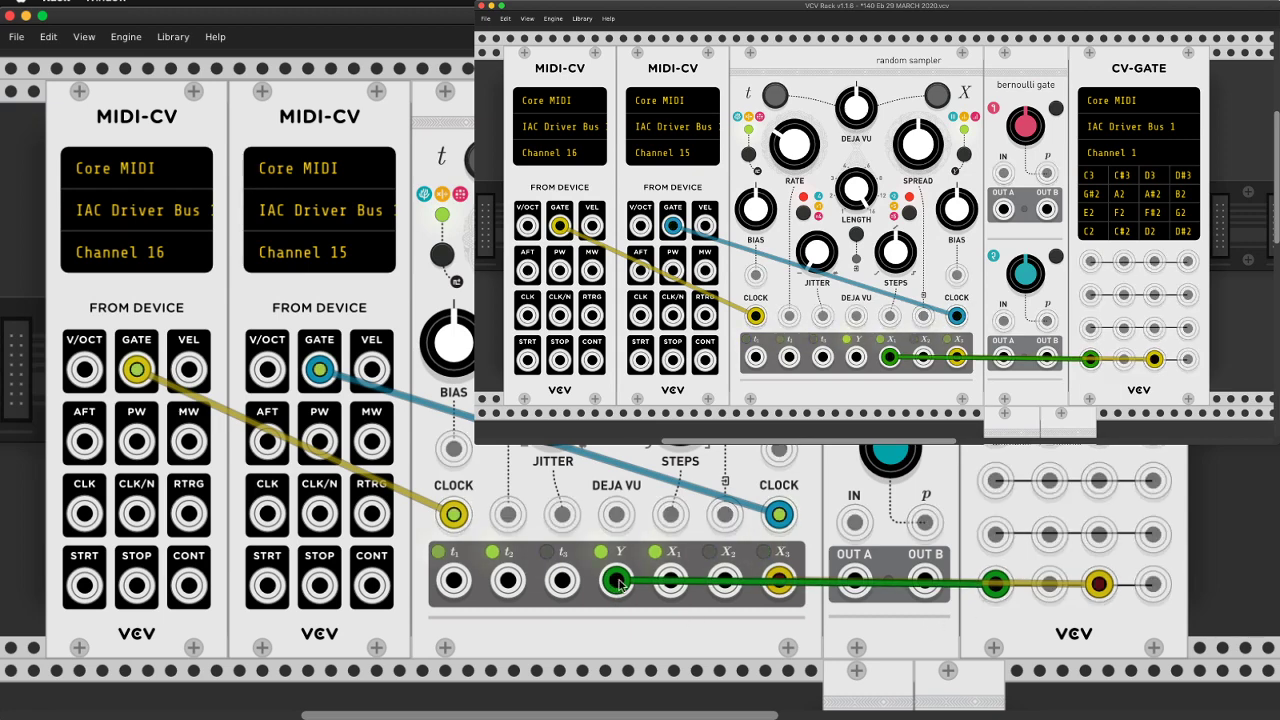
Switch to Ableton Live, delete the Arpeggiator and Scale devices from PERCU 1, and unfold its Pitch device
{"action": "key", "text": "super+Tab"}
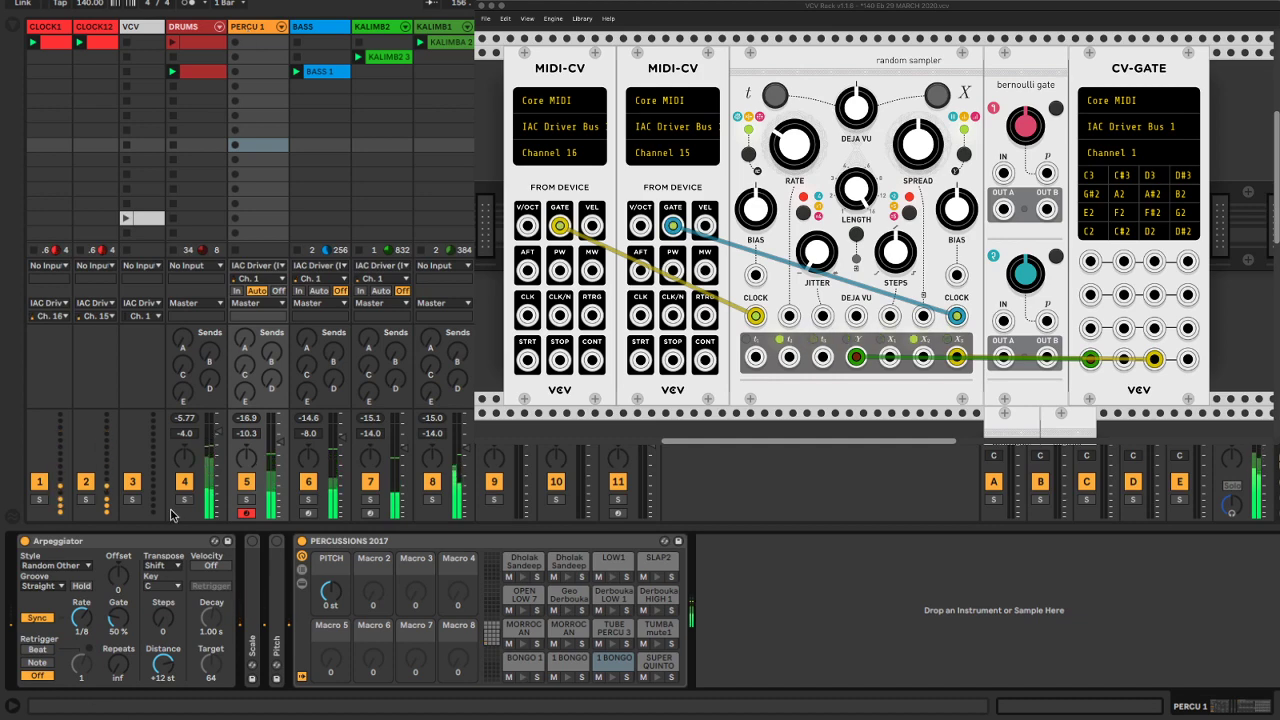
{"action": "left_click", "coordinate": [25, 541]}
{"action": "left_click", "coordinate": [92, 542]}
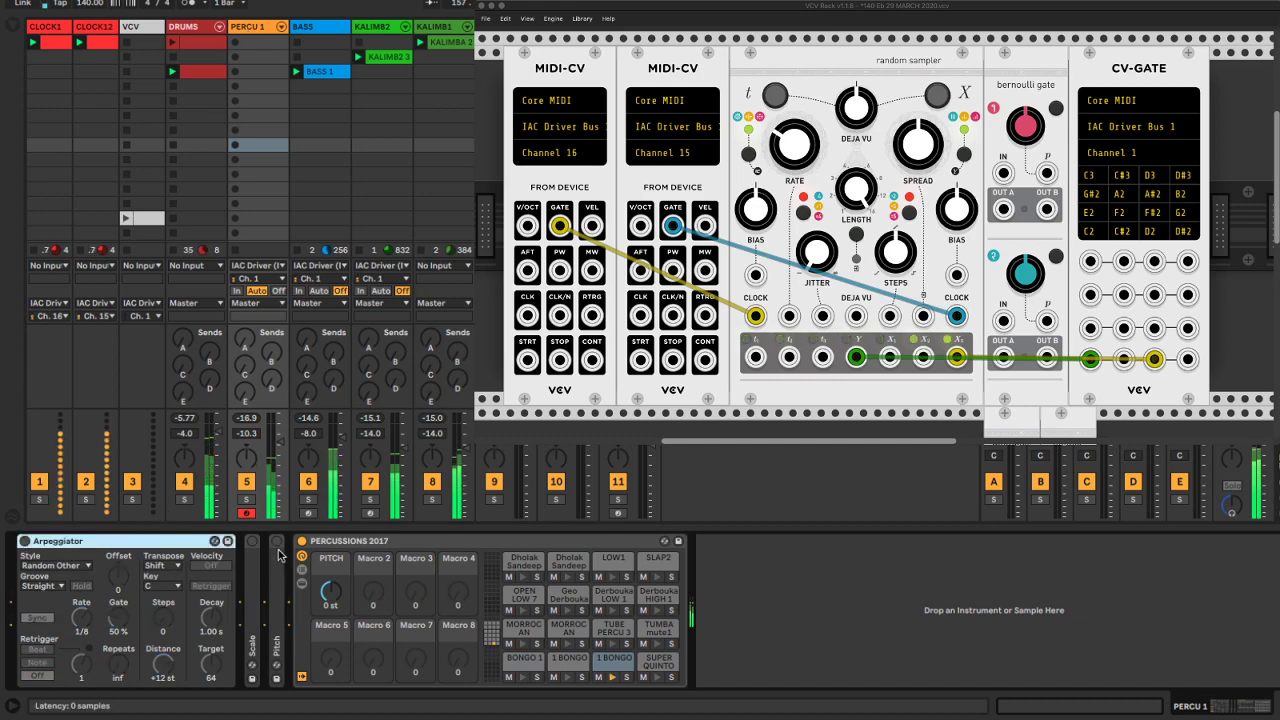
{"action": "key", "text": "Delete"}
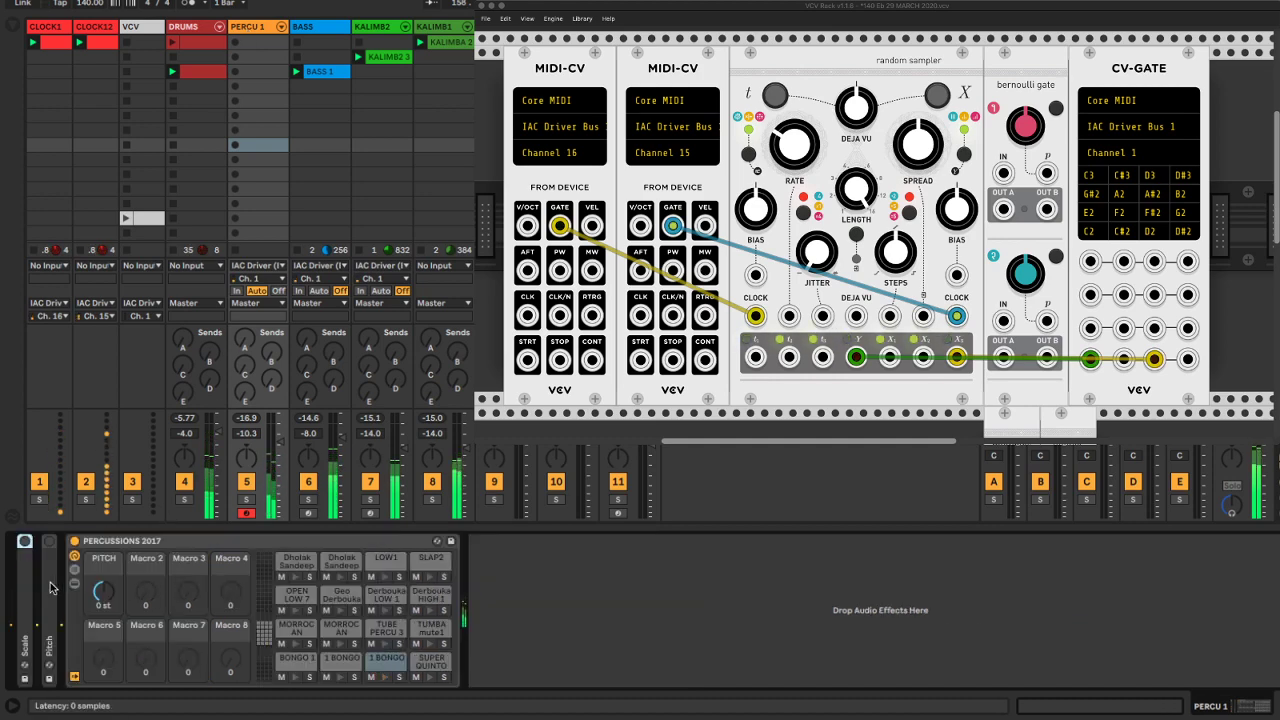
{"action": "key", "text": "Delete"}
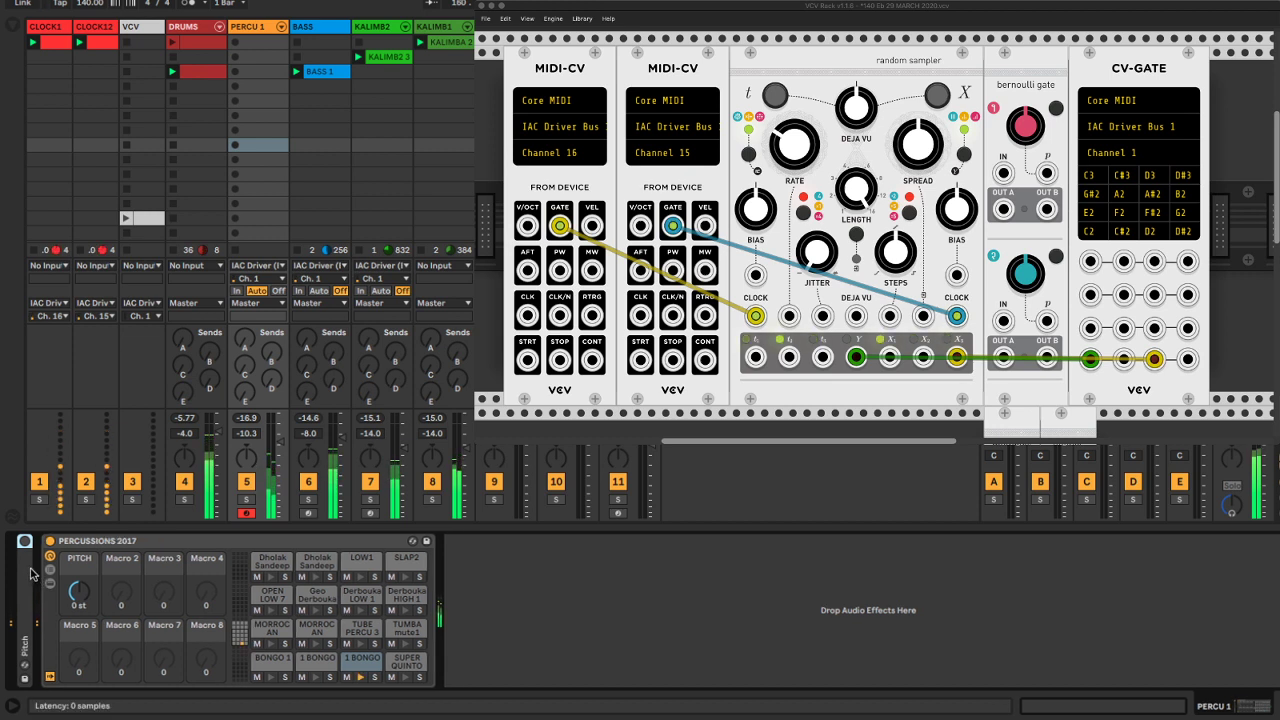
{"action": "double_click", "coordinate": [31, 570]}
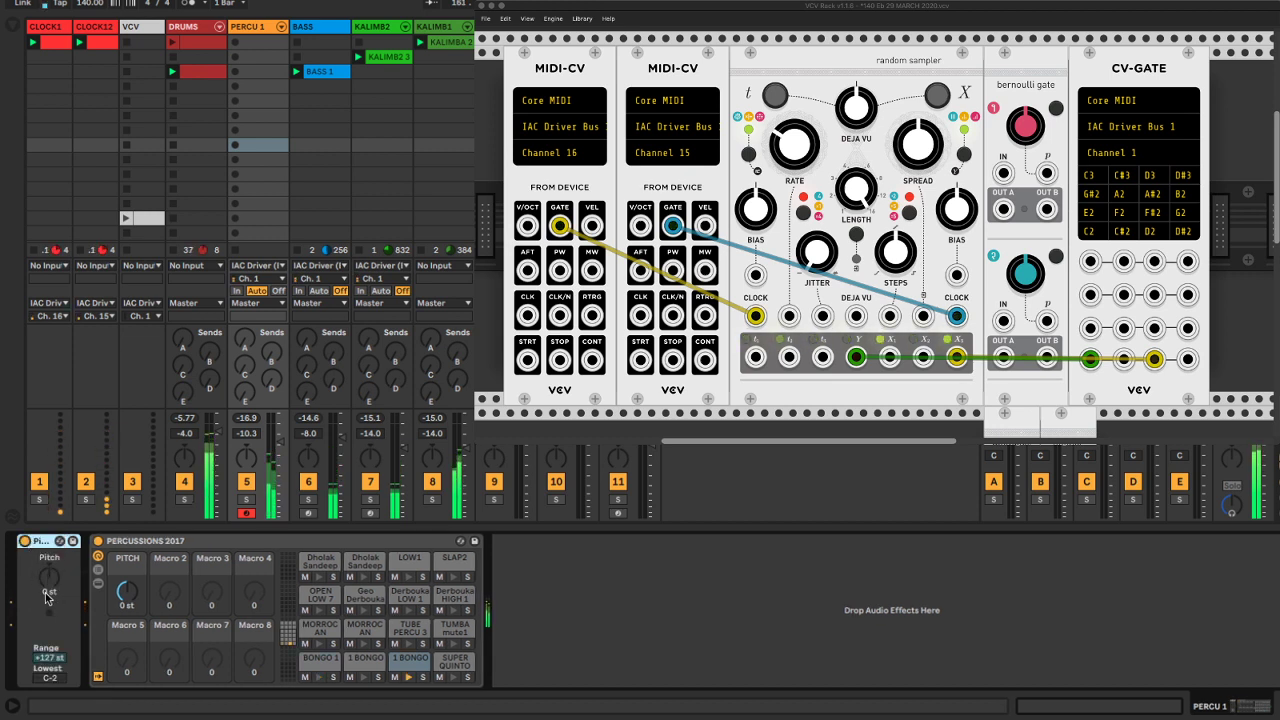
{"action": "left_click", "coordinate": [48, 594]}
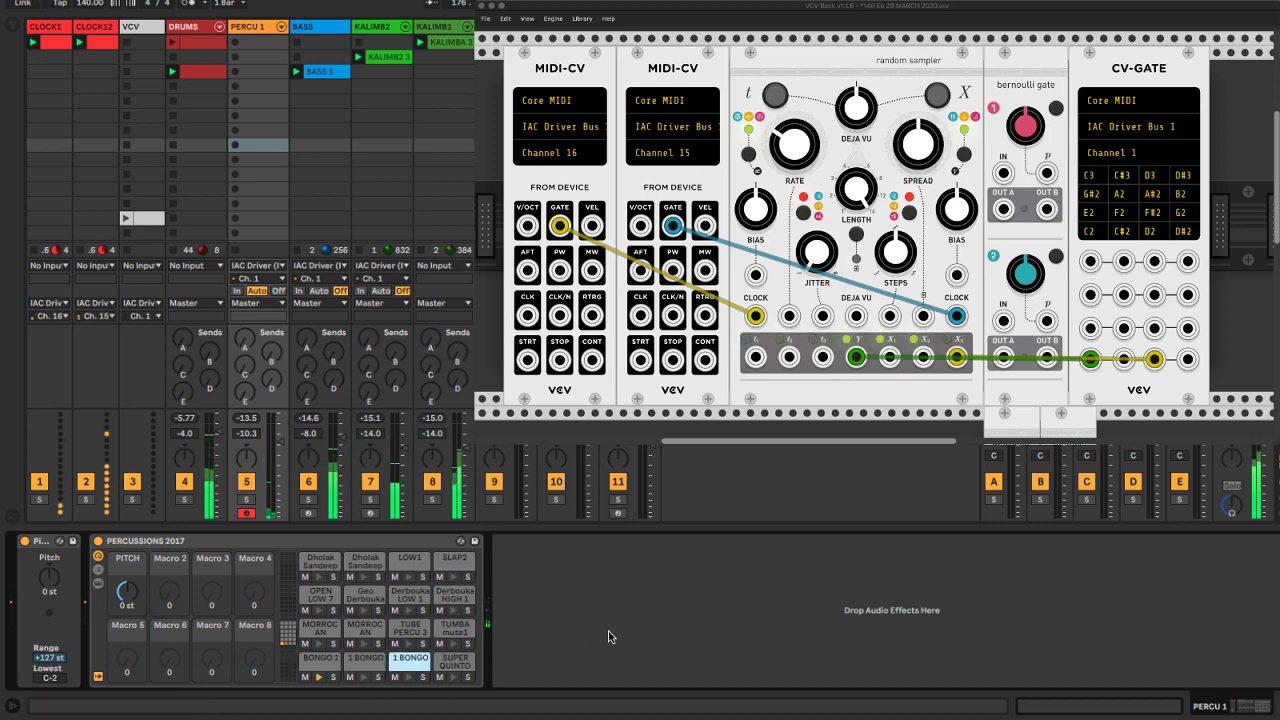
Switch to VCV Rack and patch the random sampler's X1 output to CV-GATE input C#2
{"action": "key", "text": "super+Tab"}
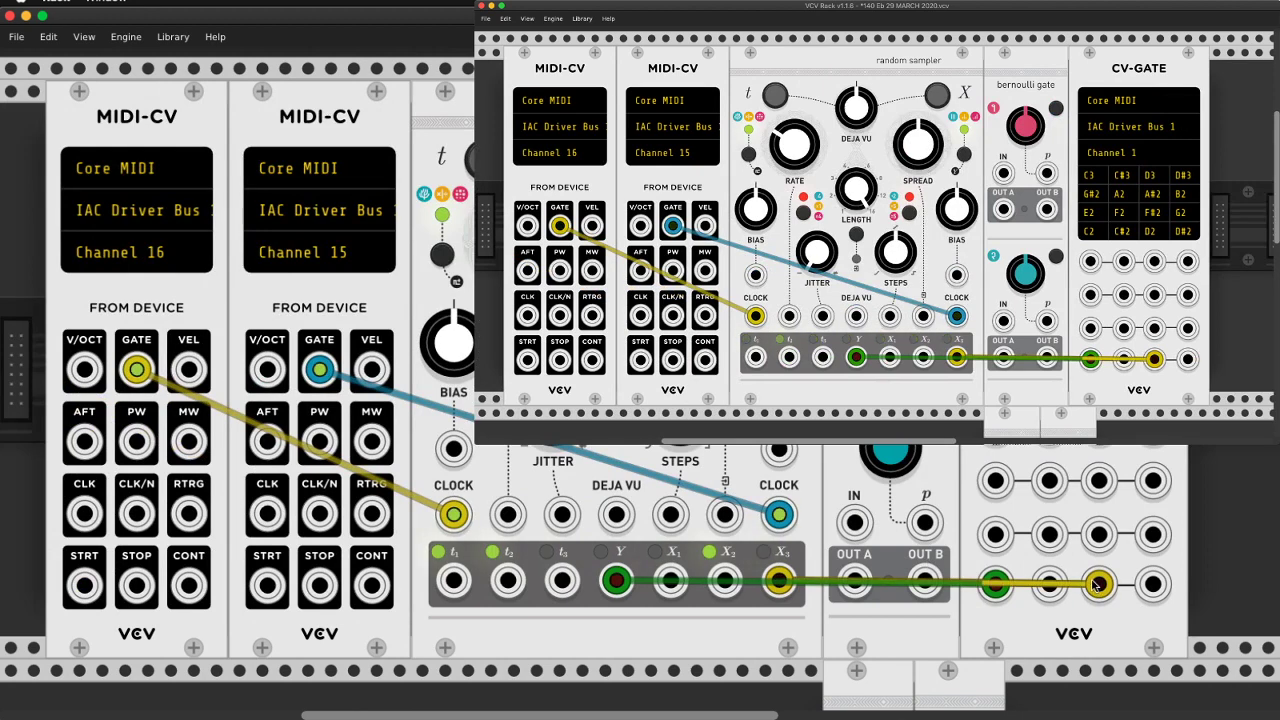
{"action": "left_click_drag", "start_coordinate": [724, 580], "coordinate": [1049, 583]}
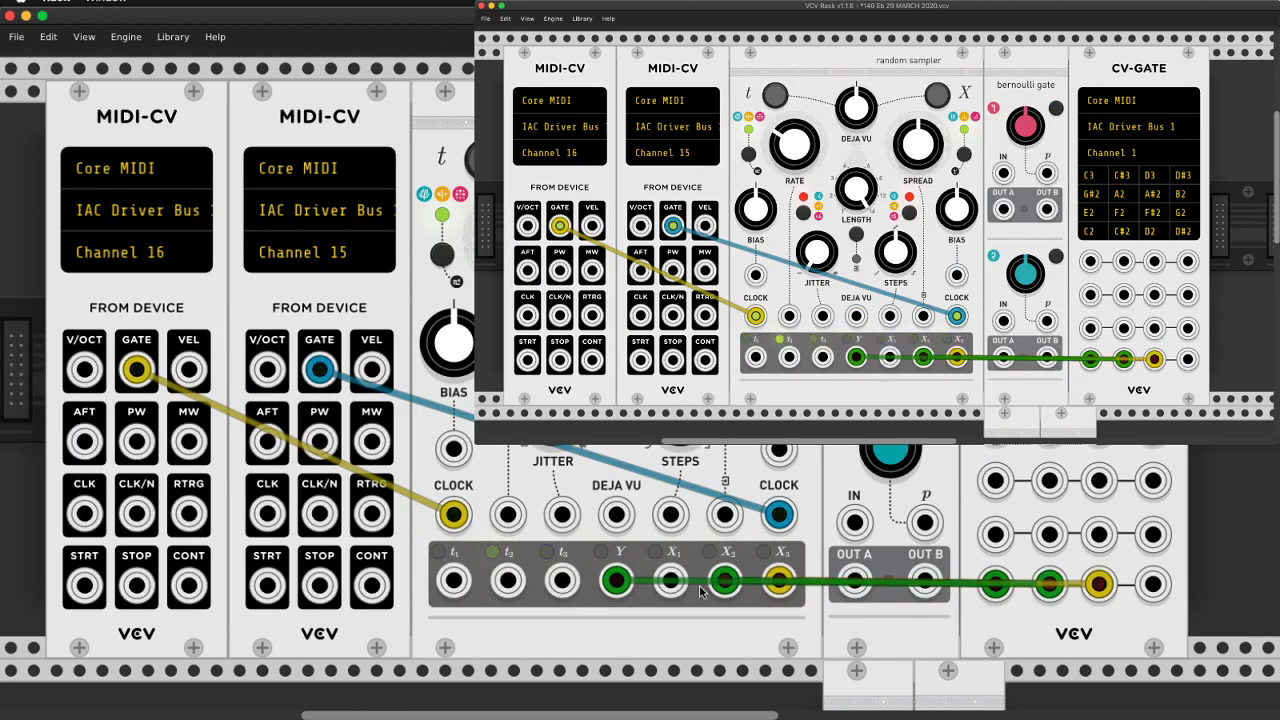
{"action": "left_click_drag", "start_coordinate": [724, 581], "coordinate": [671, 581]}
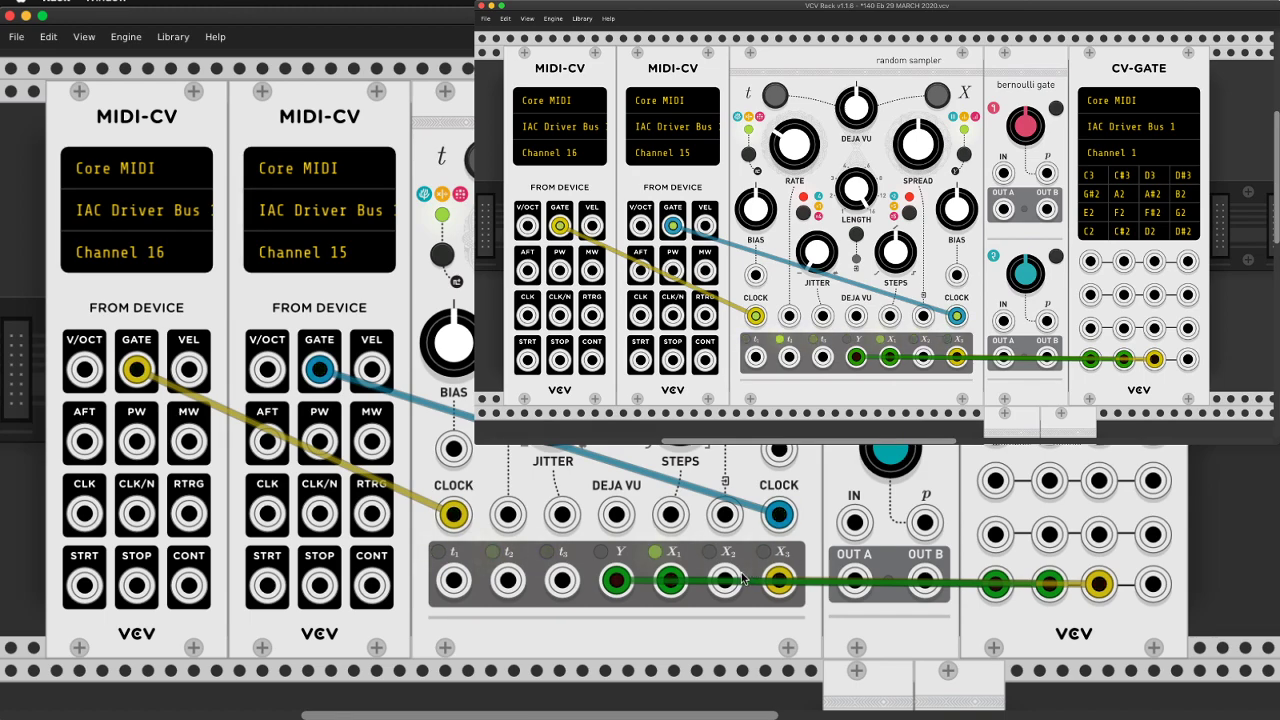
{"action": "scroll", "coordinate": [742, 577], "scroll_direction": "down", "scroll_amount": 5}
{"action": "scroll", "coordinate": [742, 577], "scroll_direction": "up", "scroll_amount": 6}
{"action": "scroll", "coordinate": [743, 578], "scroll_direction": "down", "scroll_amount": 1}
{"action": "scroll", "coordinate": [742, 577], "scroll_direction": "down", "scroll_amount": 2}
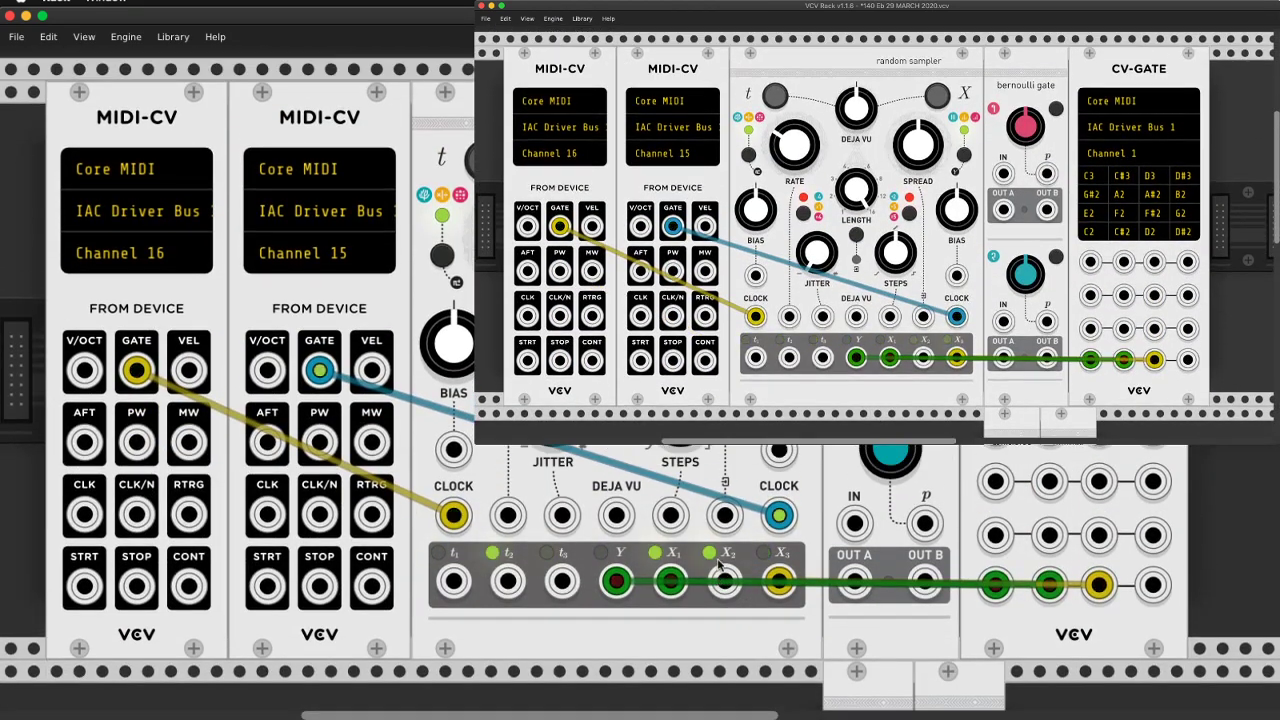
{"action": "scroll", "coordinate": [722, 563], "scroll_direction": "up", "scroll_amount": 1}
Switch to Ableton Live and record a new clip into the fourth slot of the PERCU 1 track
{"action": "key", "text": "super+Tab"}
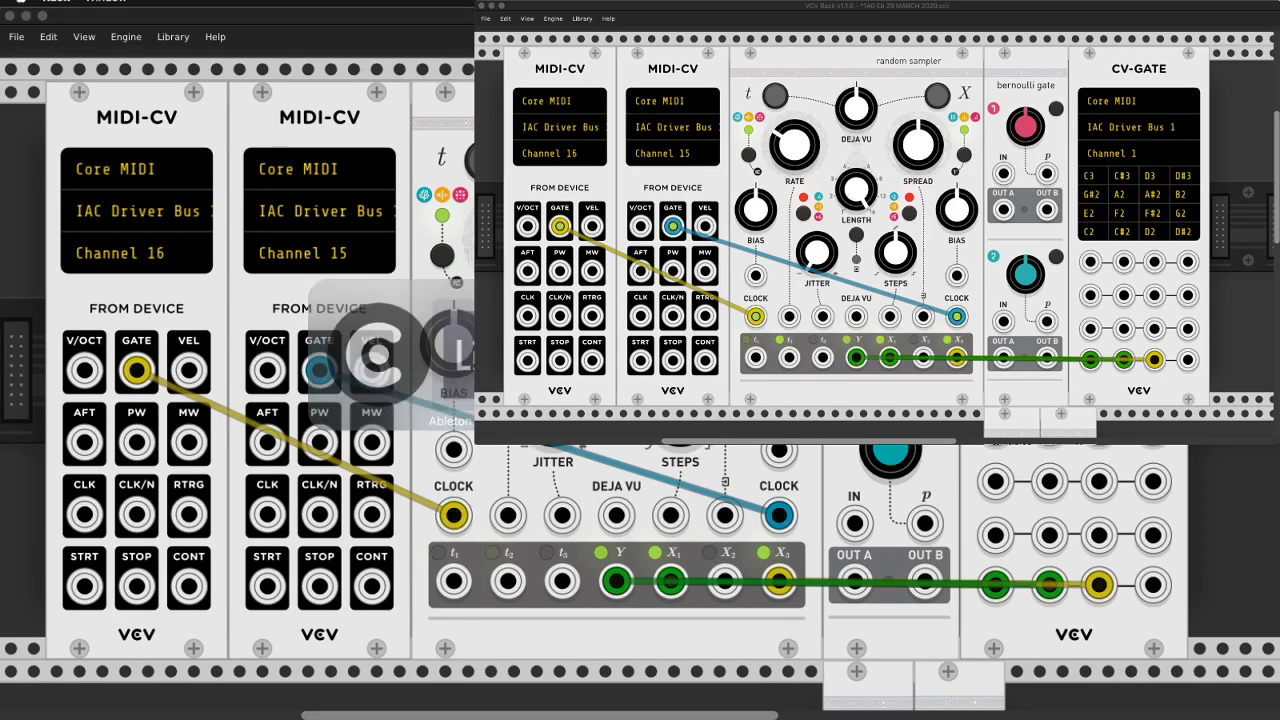
{"action": "key", "text": "super+Tab"}
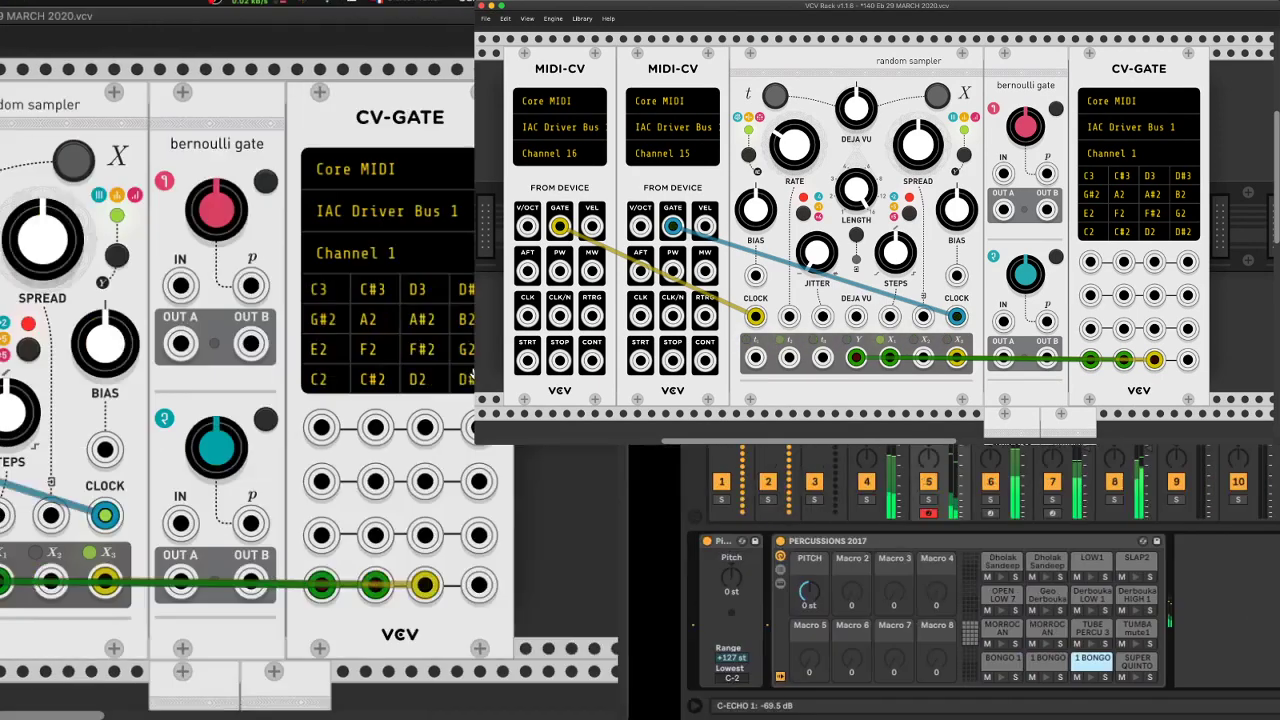
{"action": "key", "text": "super+Tab"}
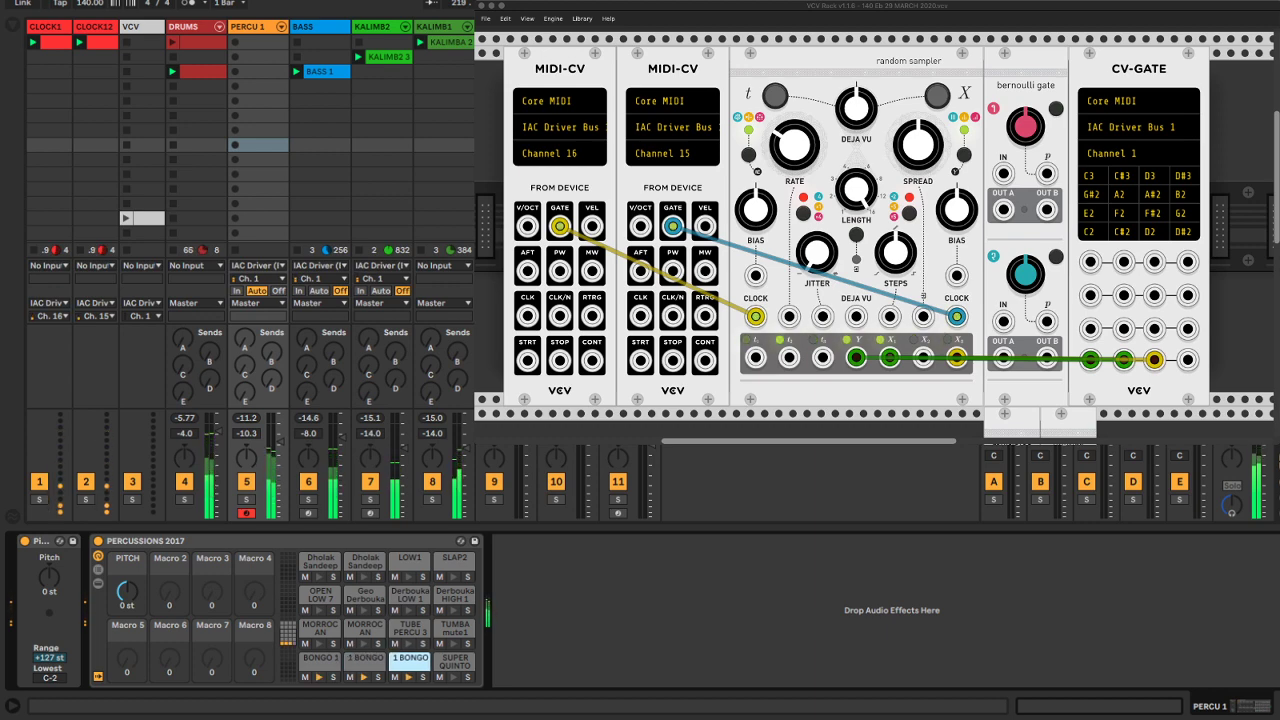
{"action": "key", "text": "super+Tab"}
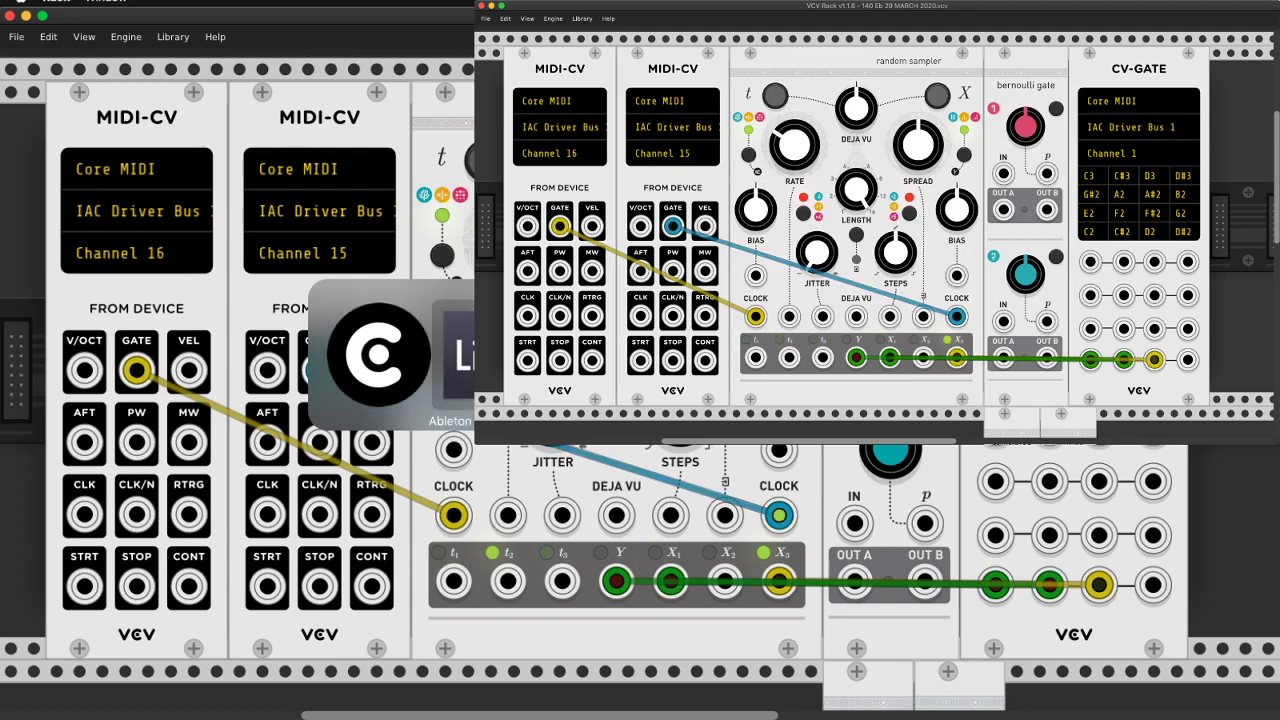
{"action": "key", "text": "super+Tab"}
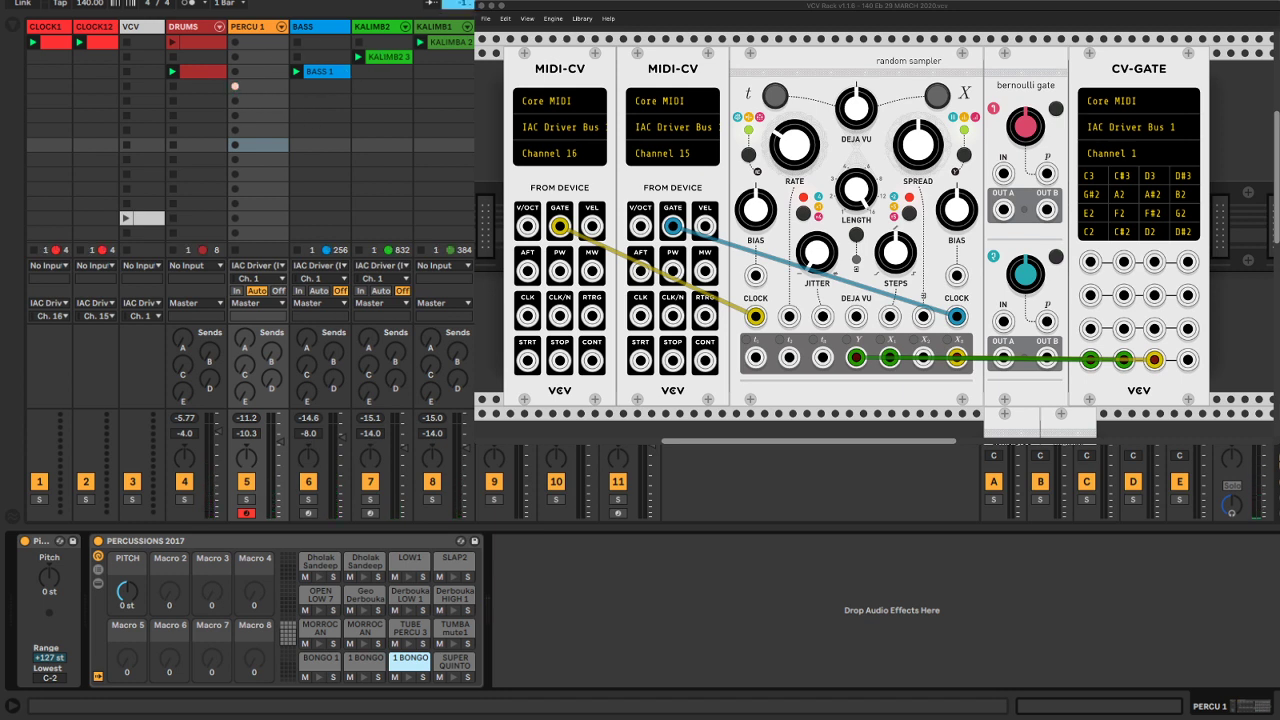
{"action": "left_click", "coordinate": [234, 86]}
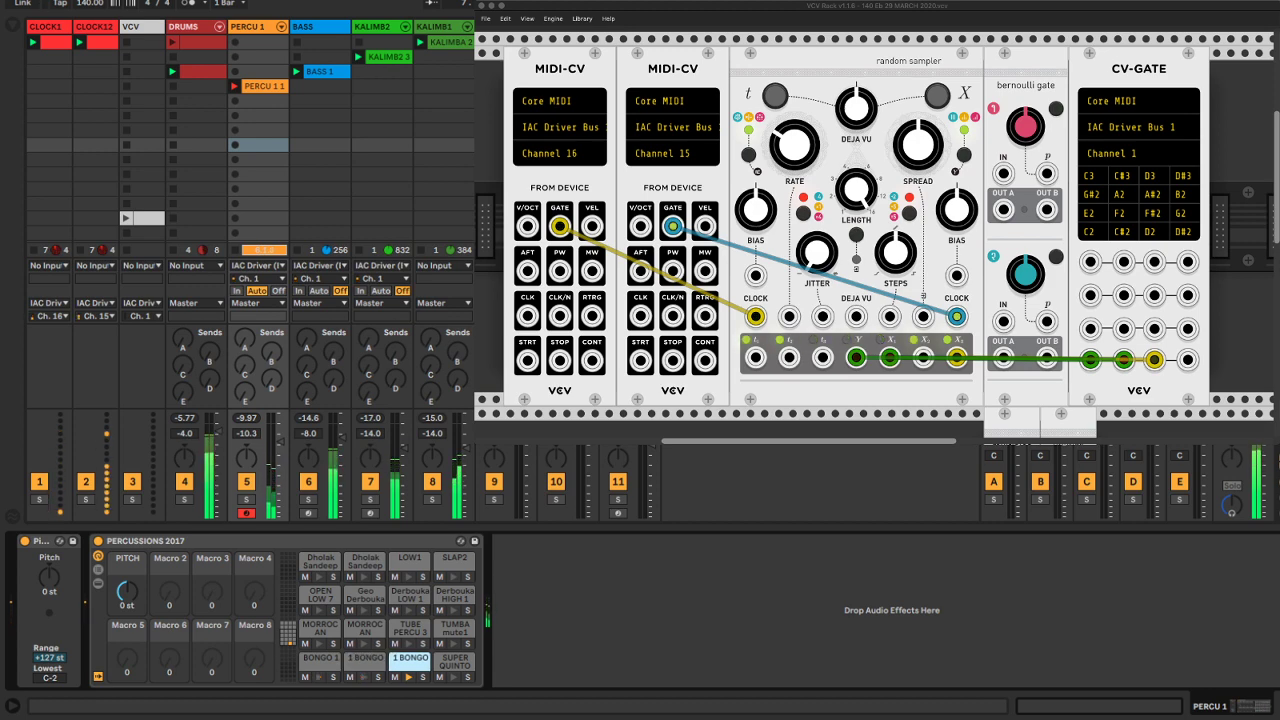
Unfold the PERCU 1 drum rack chains in the mixer and pan the BONGO 1 chain to 15R
{"action": "left_click", "coordinate": [293, 27]}
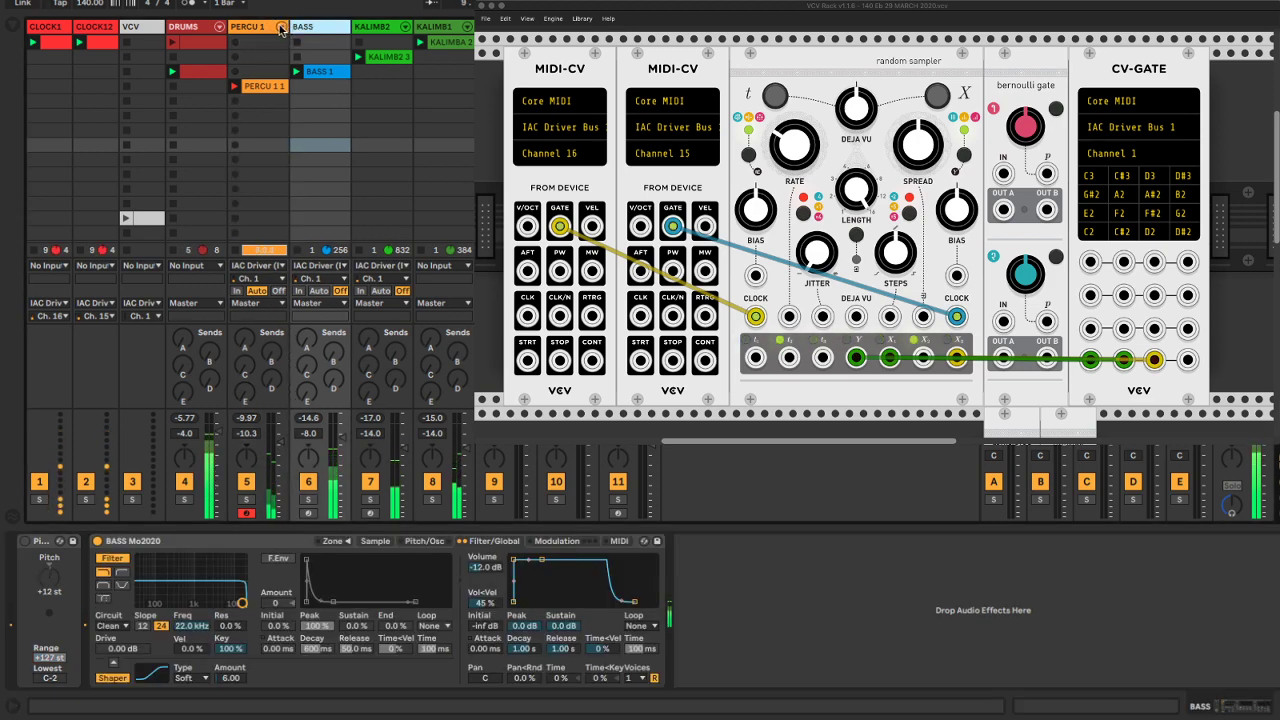
{"action": "left_click", "coordinate": [282, 27]}
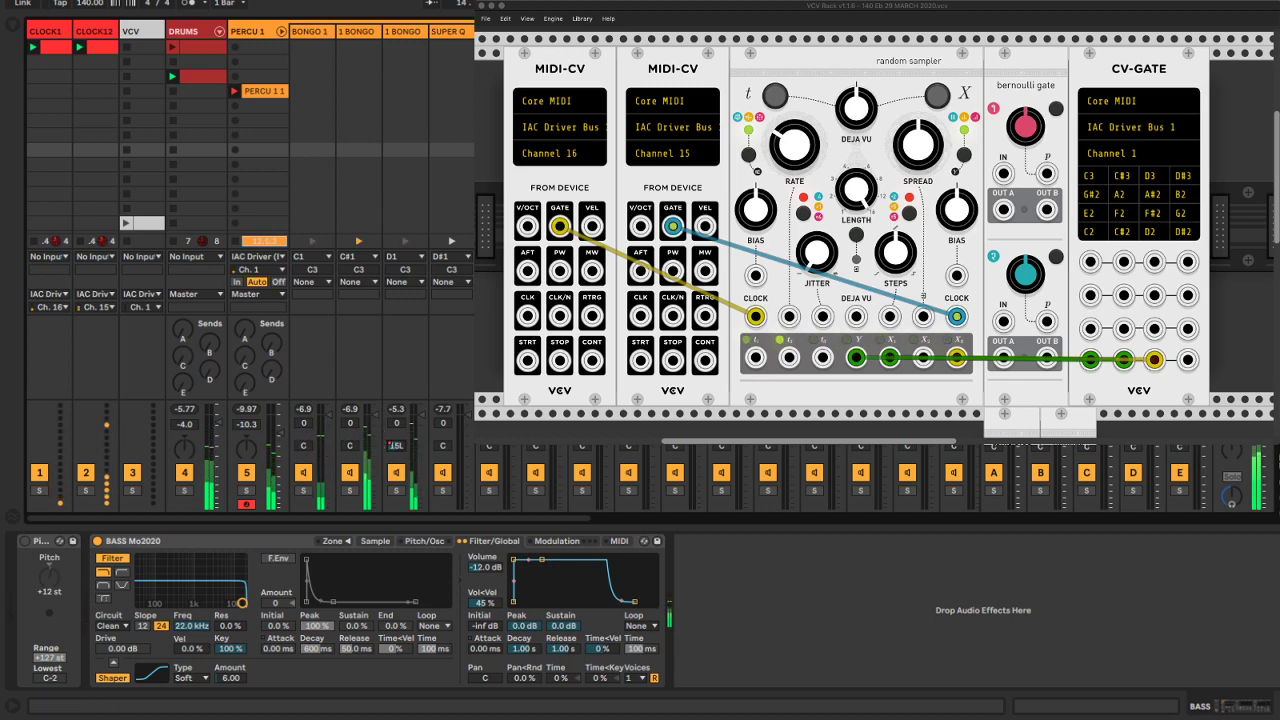
{"action": "left_click_drag", "start_coordinate": [302, 449], "coordinate": [302, 435]}
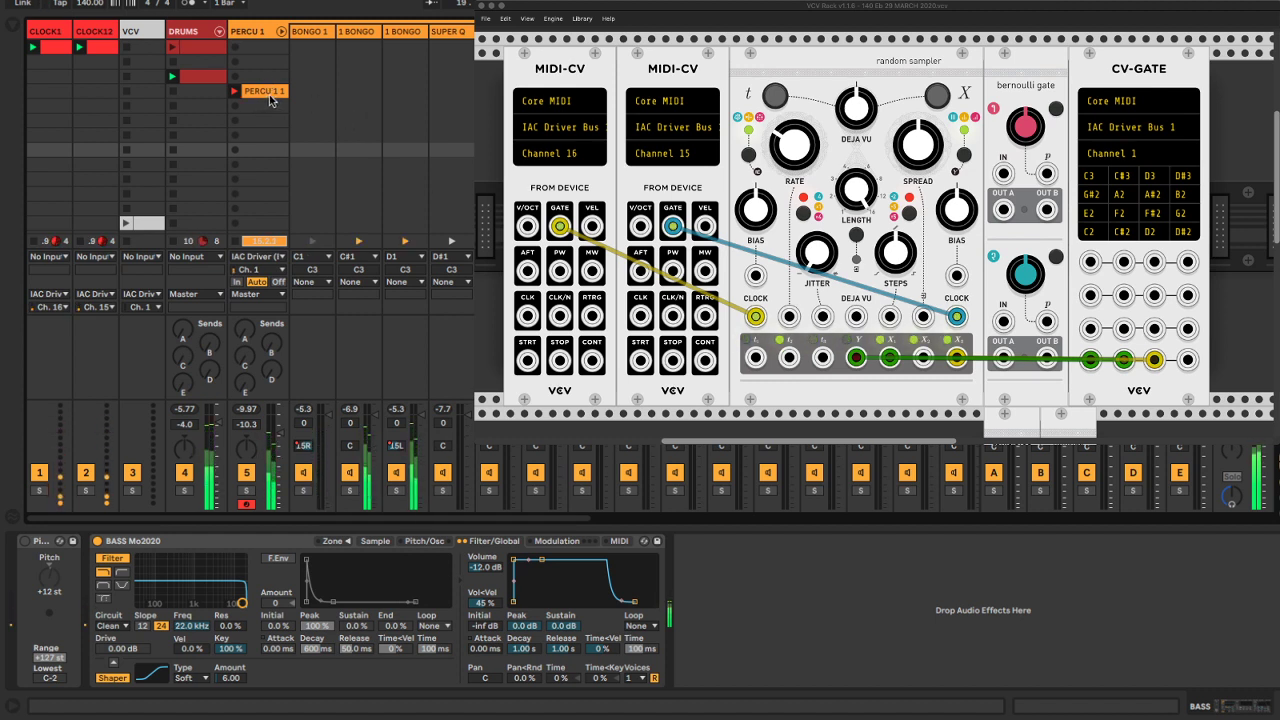
Fold the PERCU 1 drum rack chains in the mixer and display the notes of the clip being recorded
{"action": "left_click", "coordinate": [281, 31]}
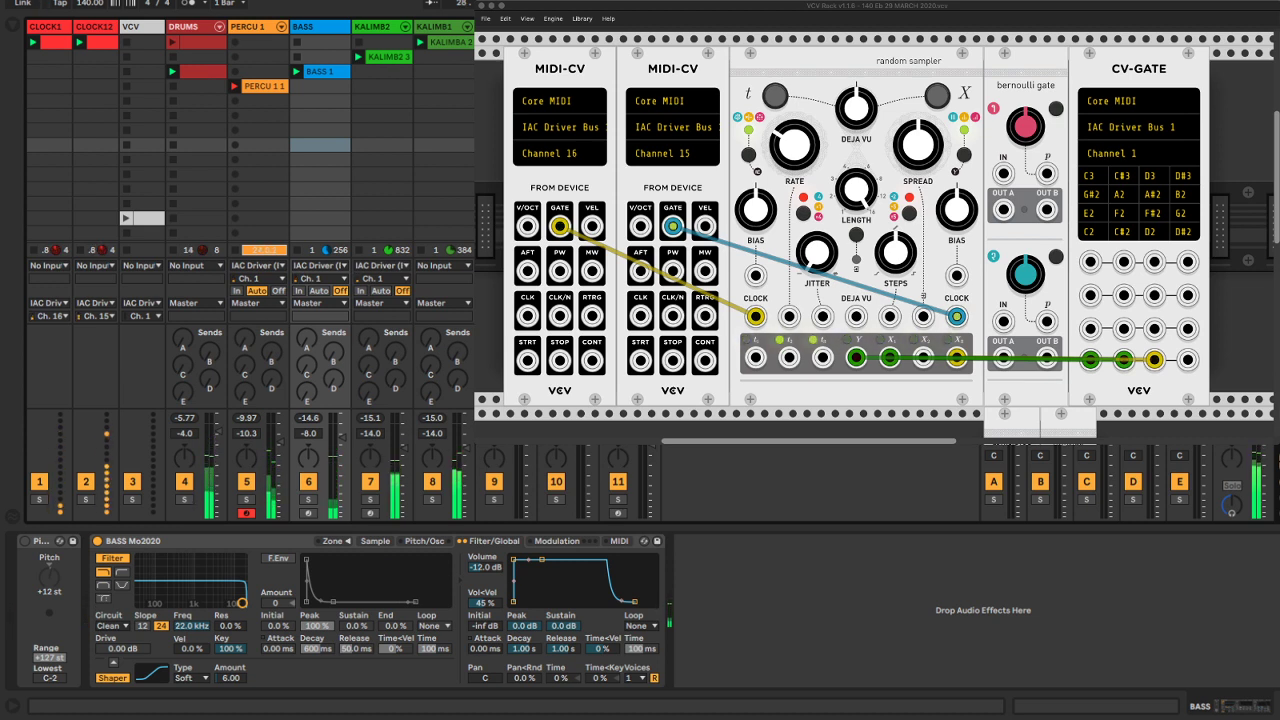
{"action": "left_click", "coordinate": [266, 88]}
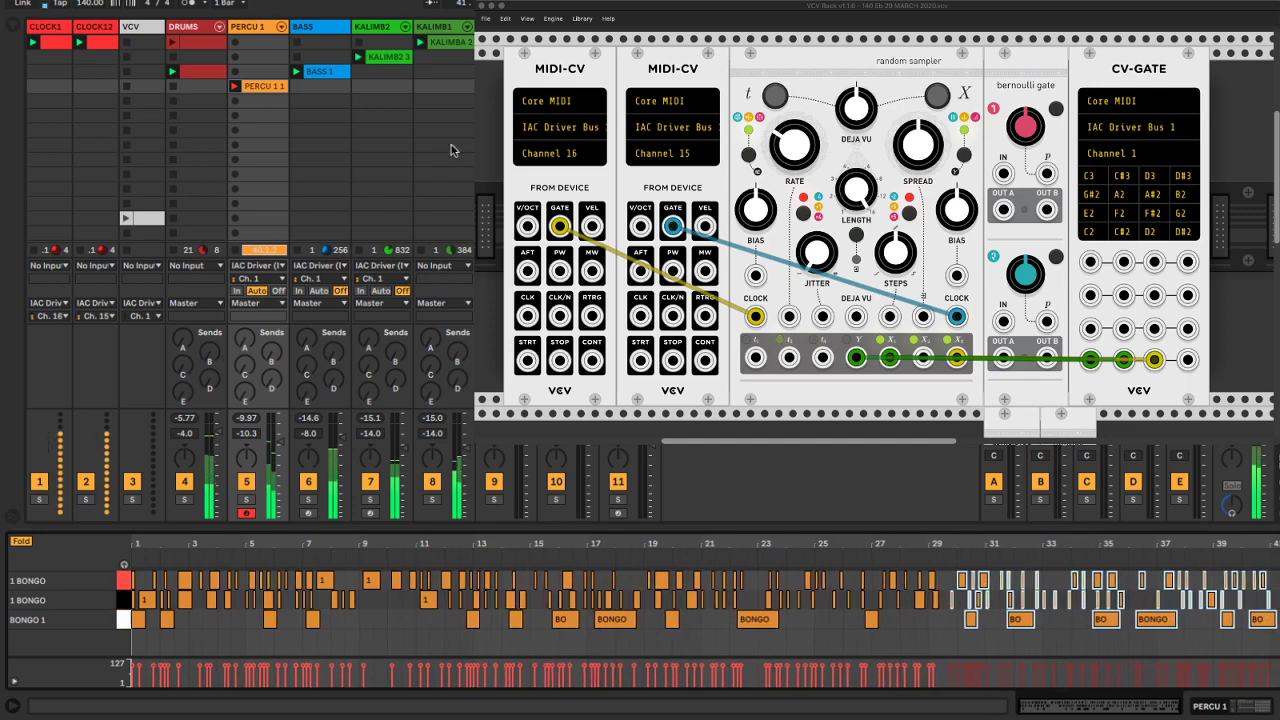
Remove the clip stop buttons from the empty slots of the DRUMS track
{"action": "left_click", "coordinate": [193, 58]}
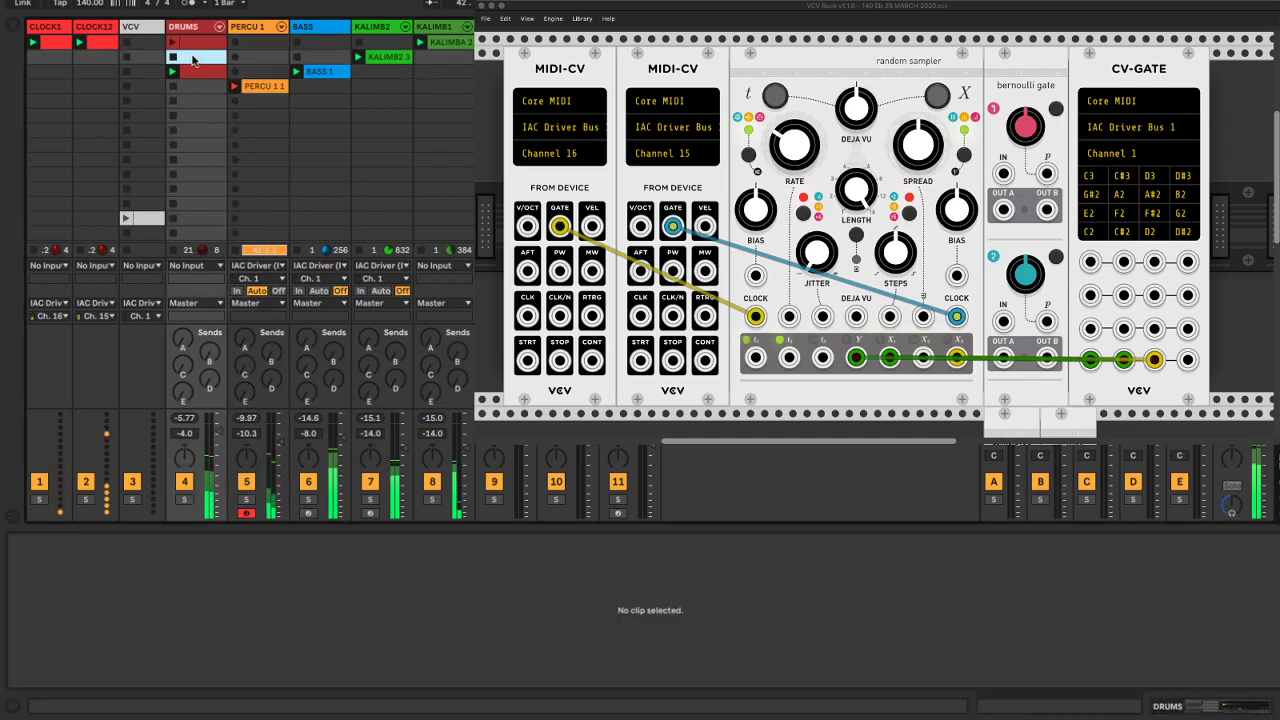
{"action": "left_click", "coordinate": [200, 88]}
{"action": "scroll", "coordinate": [222, 200], "scroll_direction": "down", "scroll_amount": 5}
{"action": "left_click", "coordinate": [203, 235], "text": "shift"}
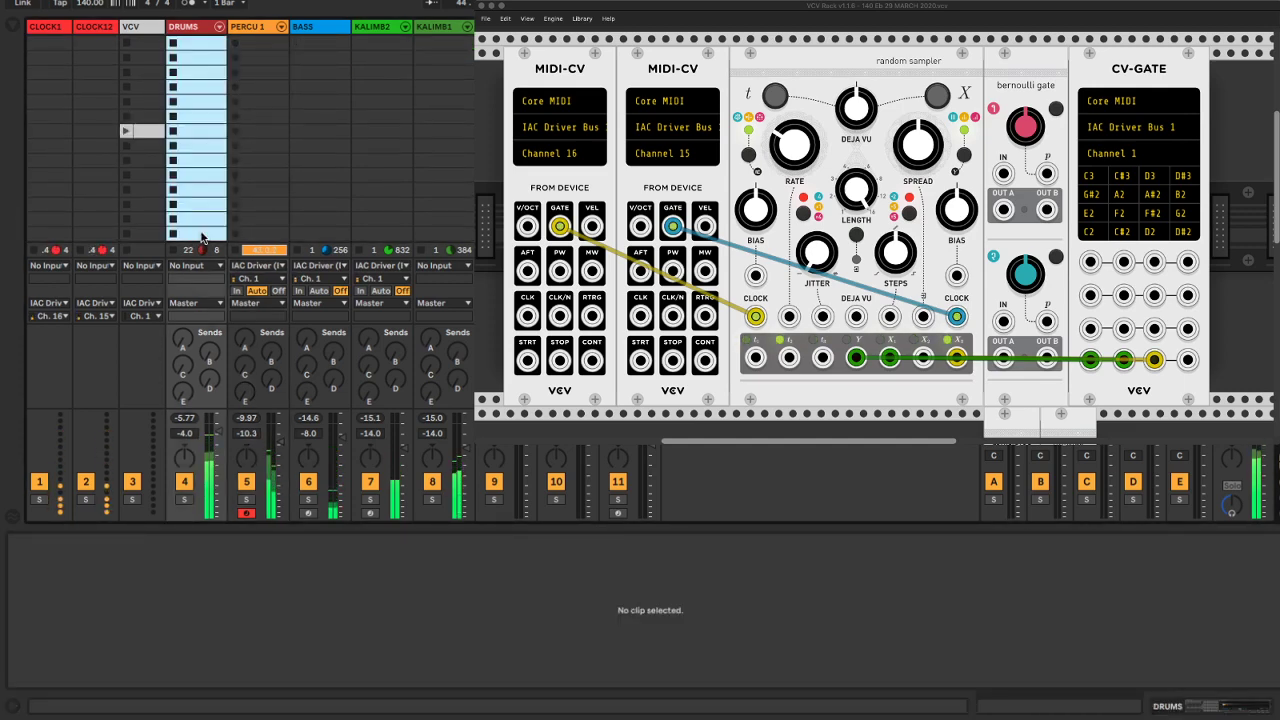
{"action": "scroll", "coordinate": [206, 223], "scroll_direction": "up", "scroll_amount": 5}
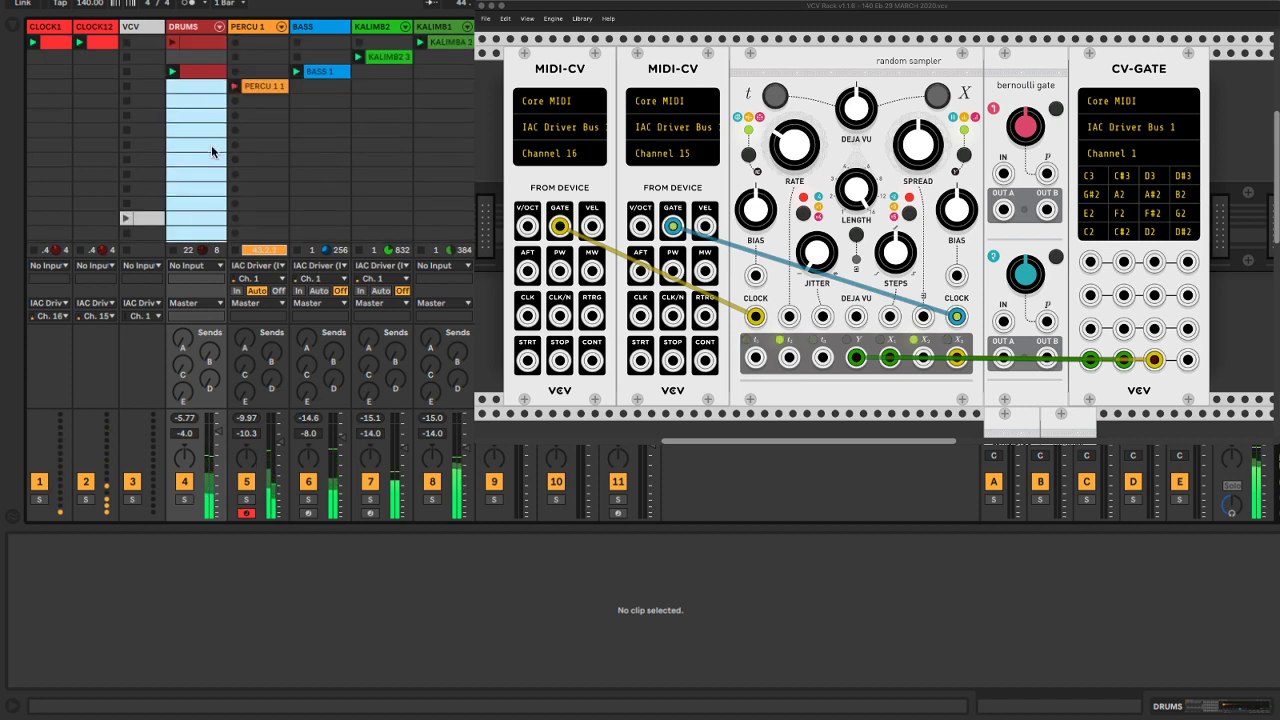
{"action": "left_click", "coordinate": [465, 130]}
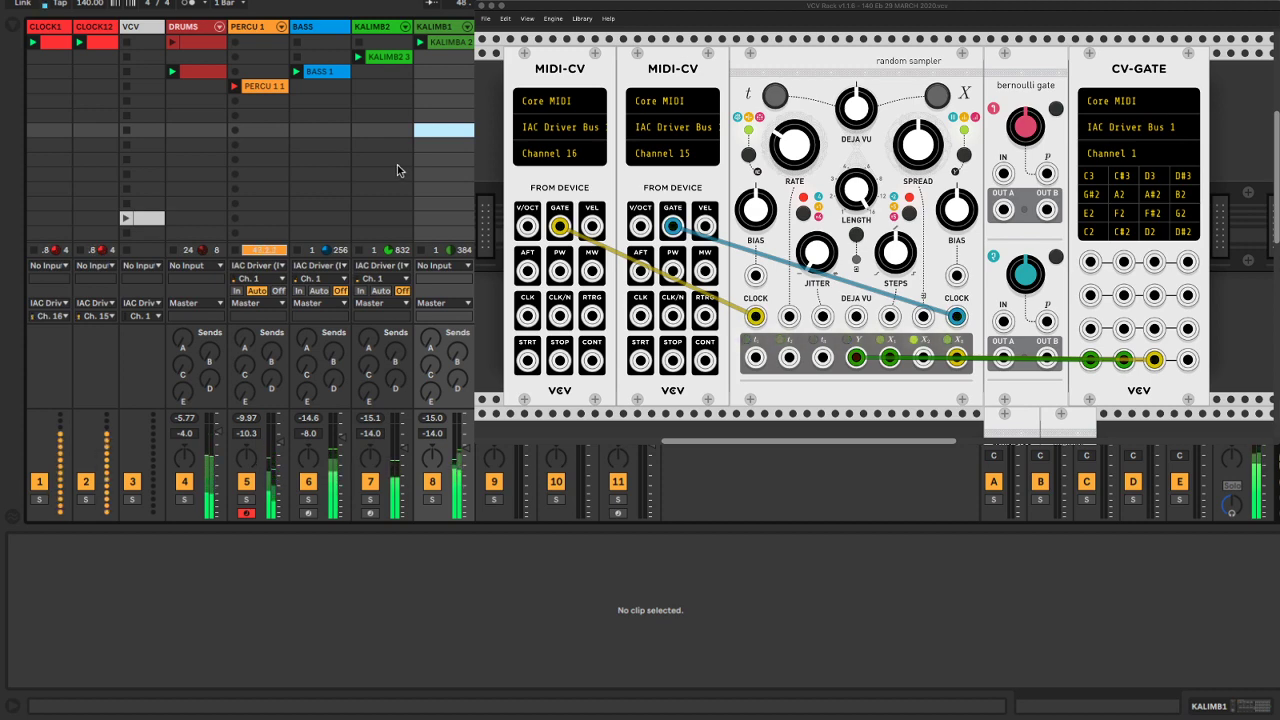
Try the Tuner audio effect after the instrument on the BASS track and remove it again
{"action": "left_click", "coordinate": [268, 86]}
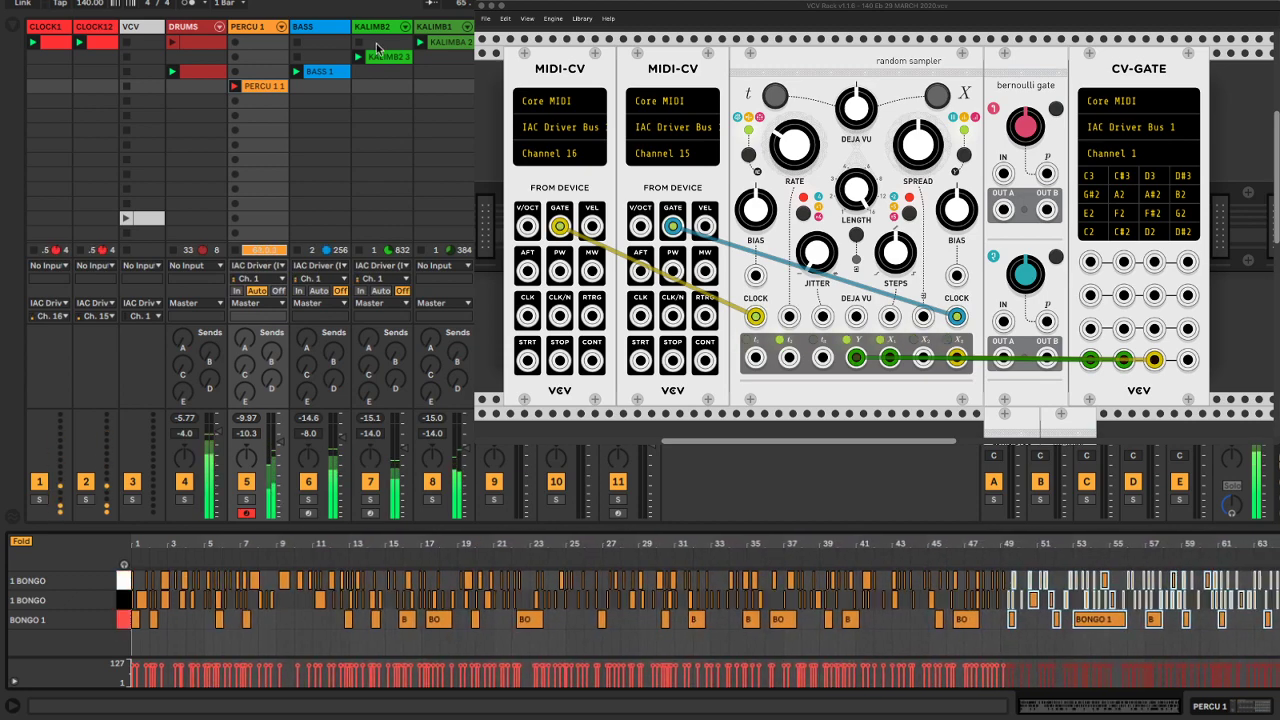
{"action": "left_click", "coordinate": [305, 27]}
{"action": "double_click", "coordinate": [305, 27]}
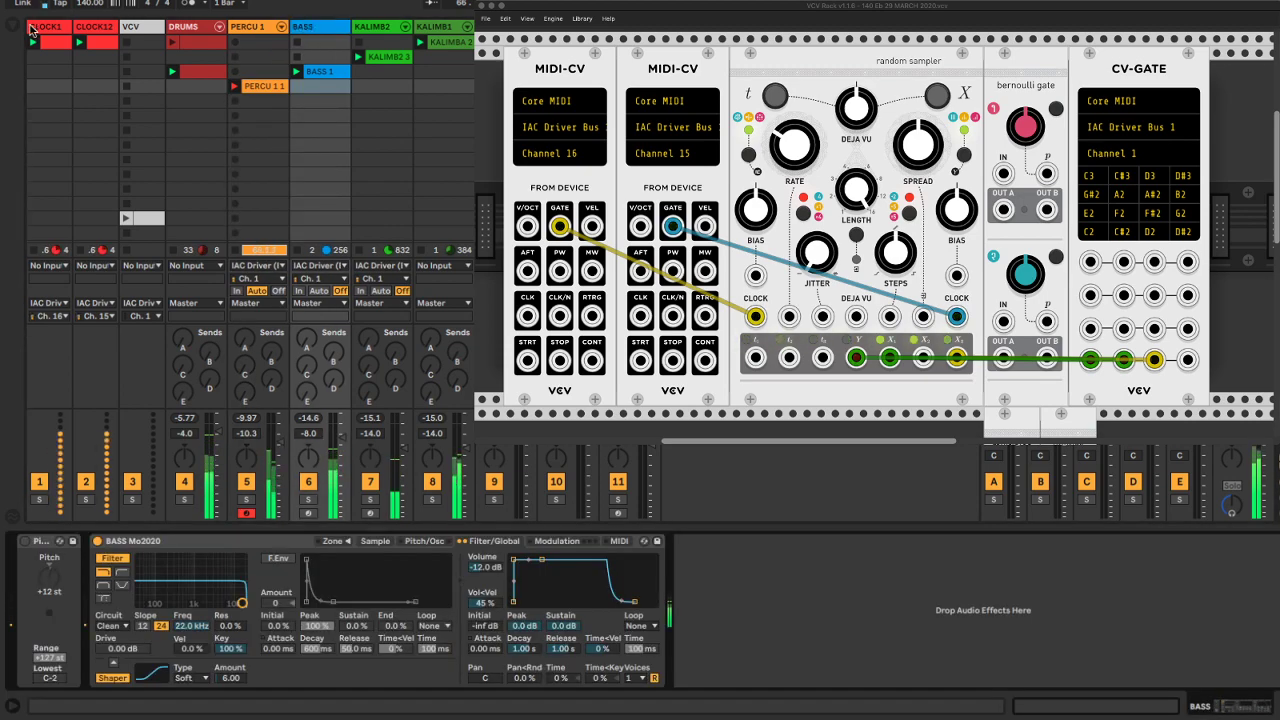
{"action": "left_click", "coordinate": [13, 25]}
{"action": "left_click", "coordinate": [24, 200]}
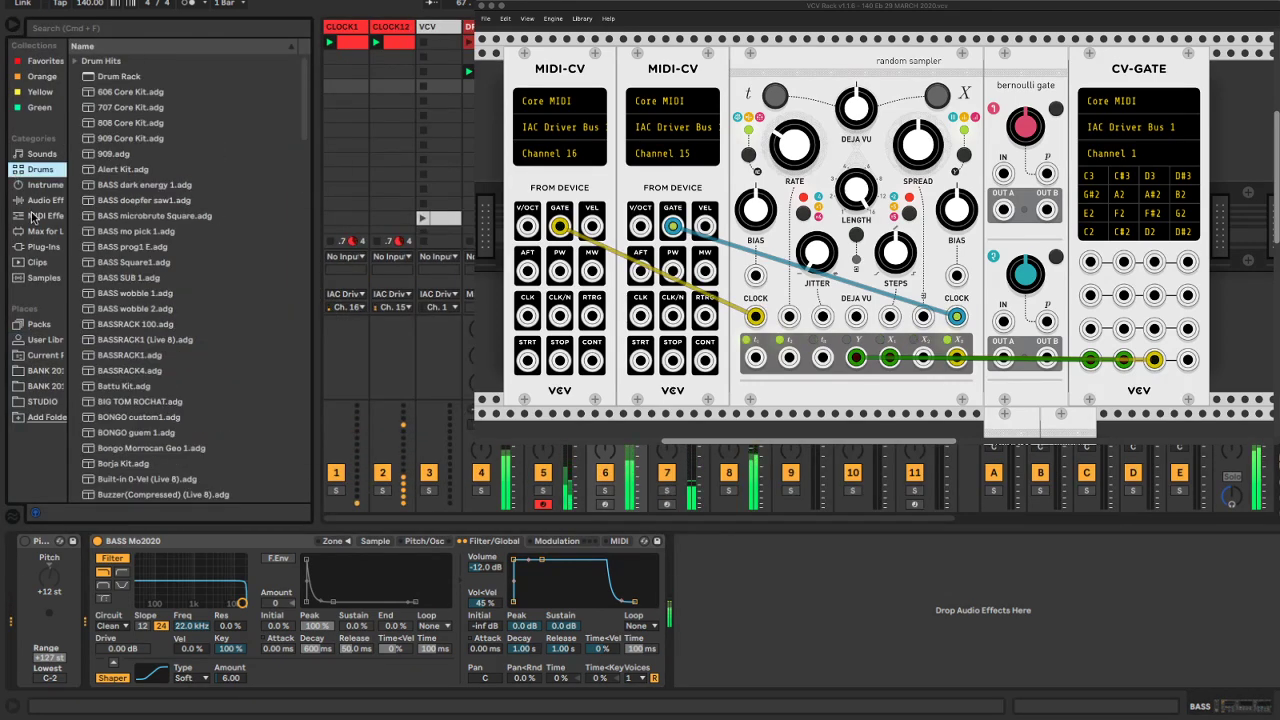
{"action": "left_click_drag", "start_coordinate": [89, 452], "coordinate": [791, 588]}
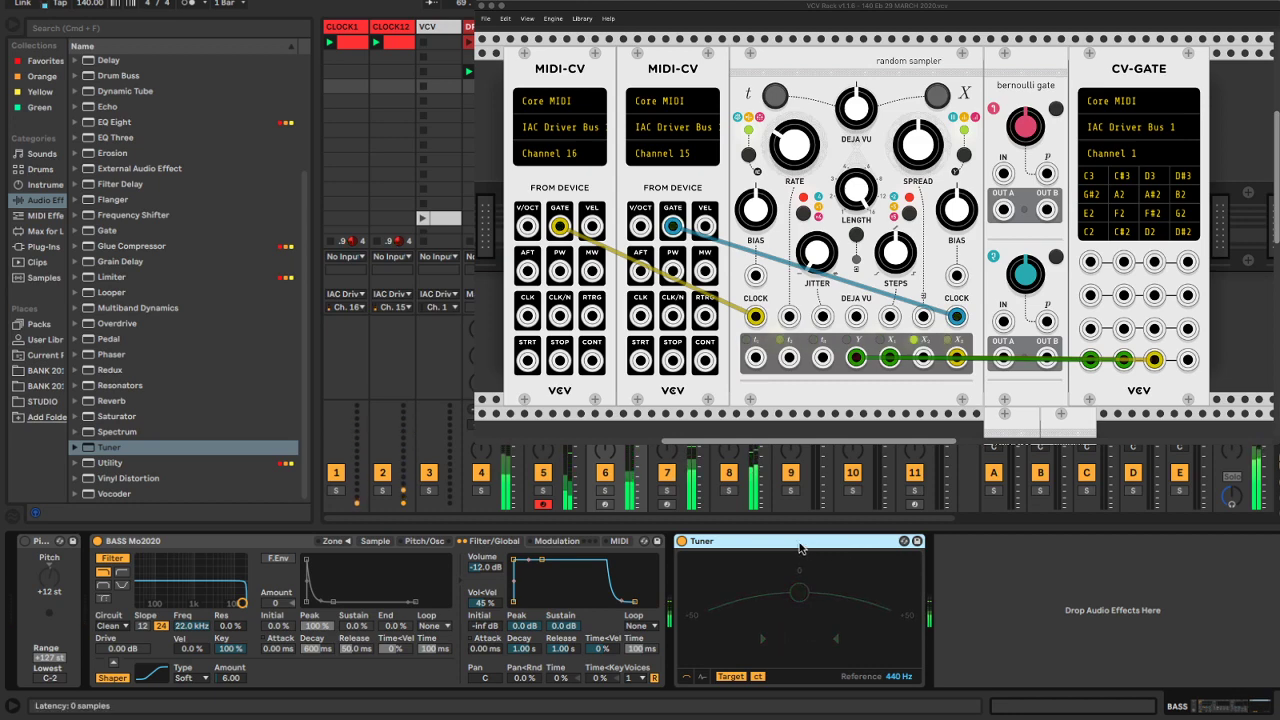
{"action": "key", "text": "Delete"}
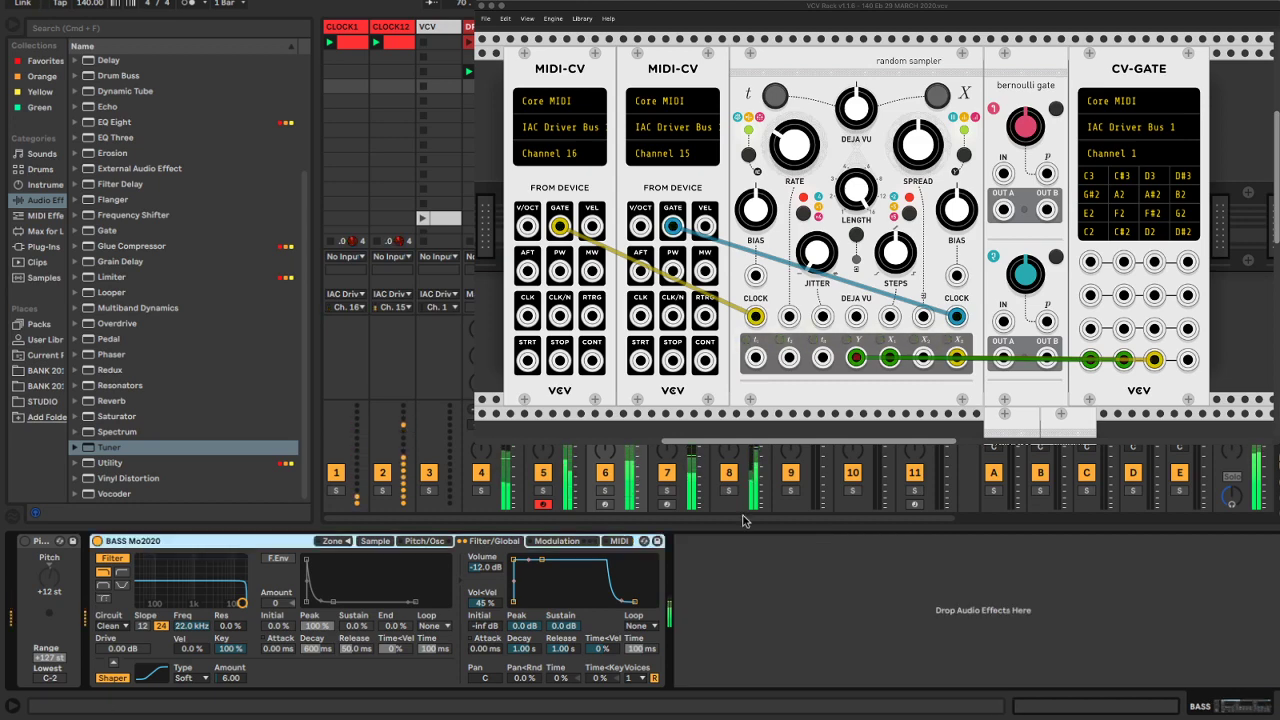
{"action": "left_click", "coordinate": [13, 25]}
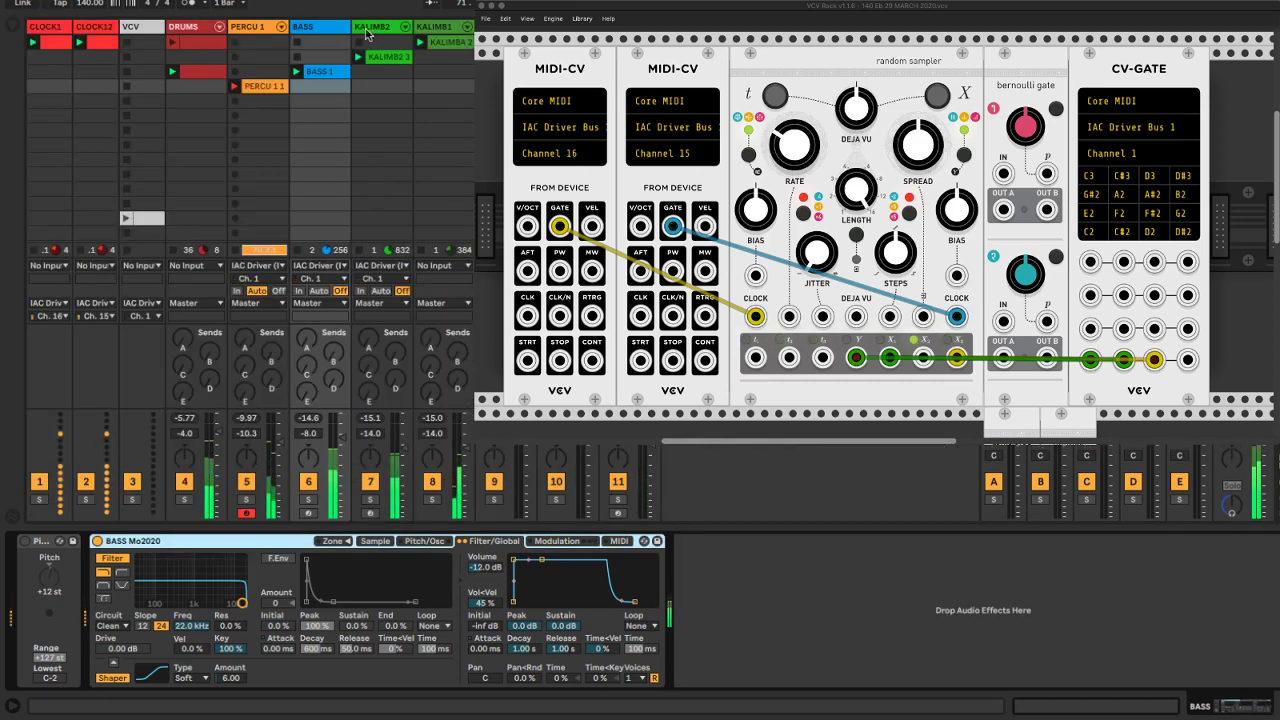
Finish the clip recording on PERCU 1 and set the track's MIDI input to No Input
{"action": "double_click", "coordinate": [262, 86]}
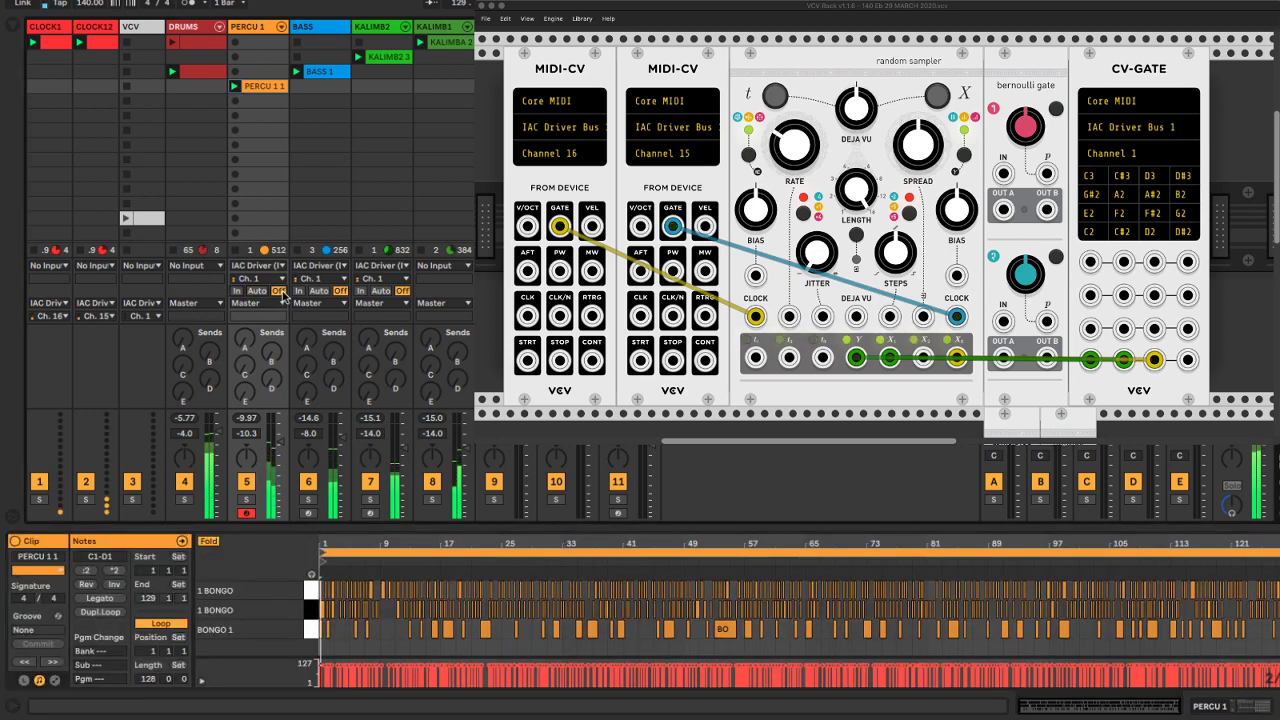
{"action": "left_click", "coordinate": [258, 265]}
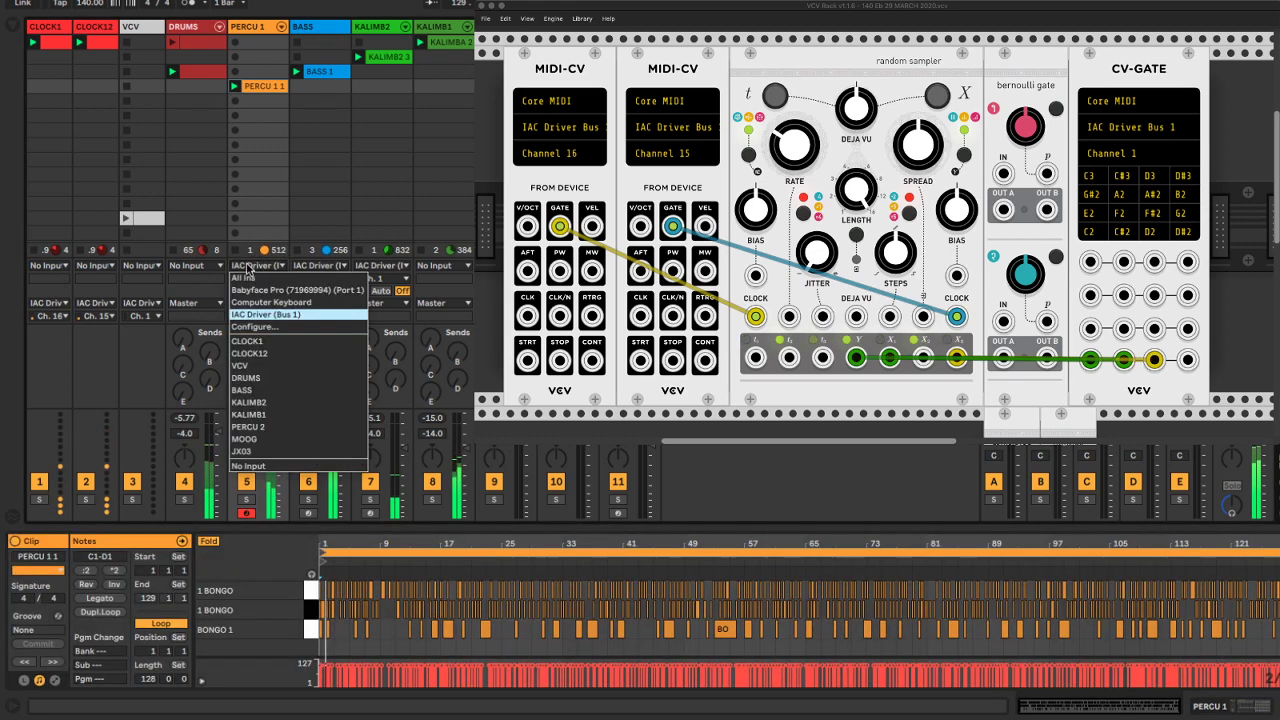
{"action": "left_click", "coordinate": [284, 466]}
{"action": "left_click", "coordinate": [262, 175]}
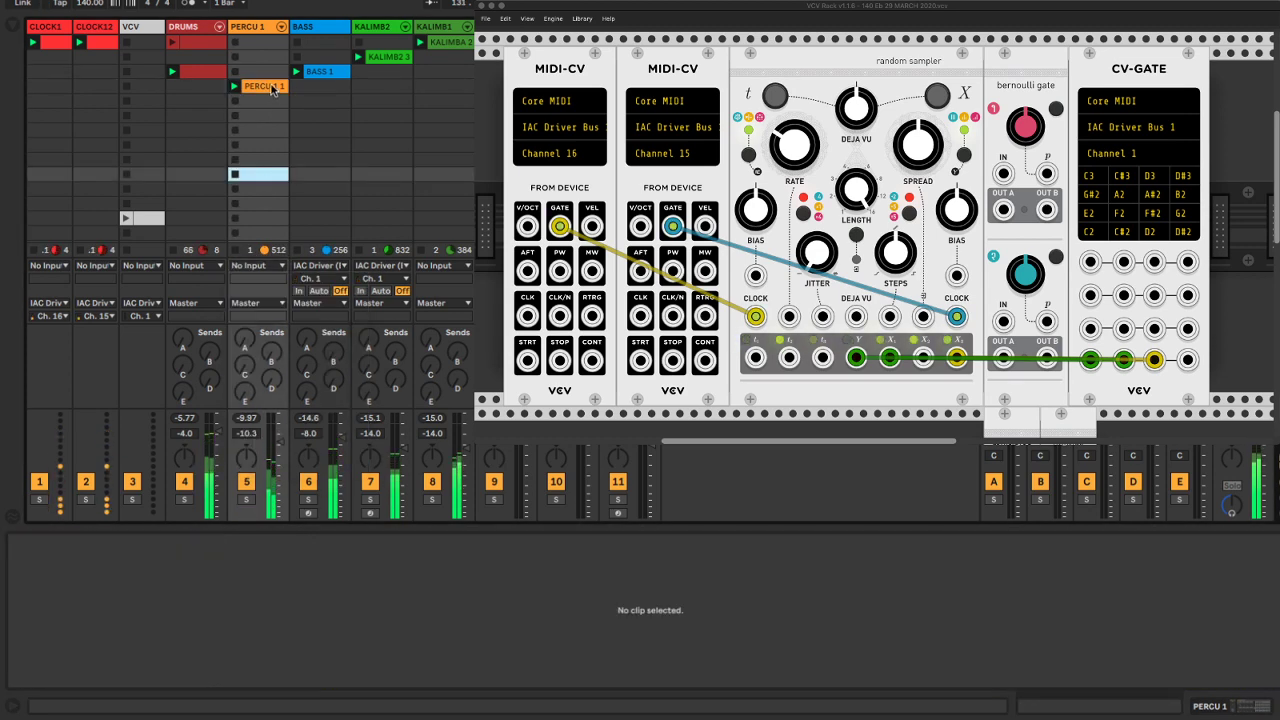
{"action": "left_click", "coordinate": [272, 88]}
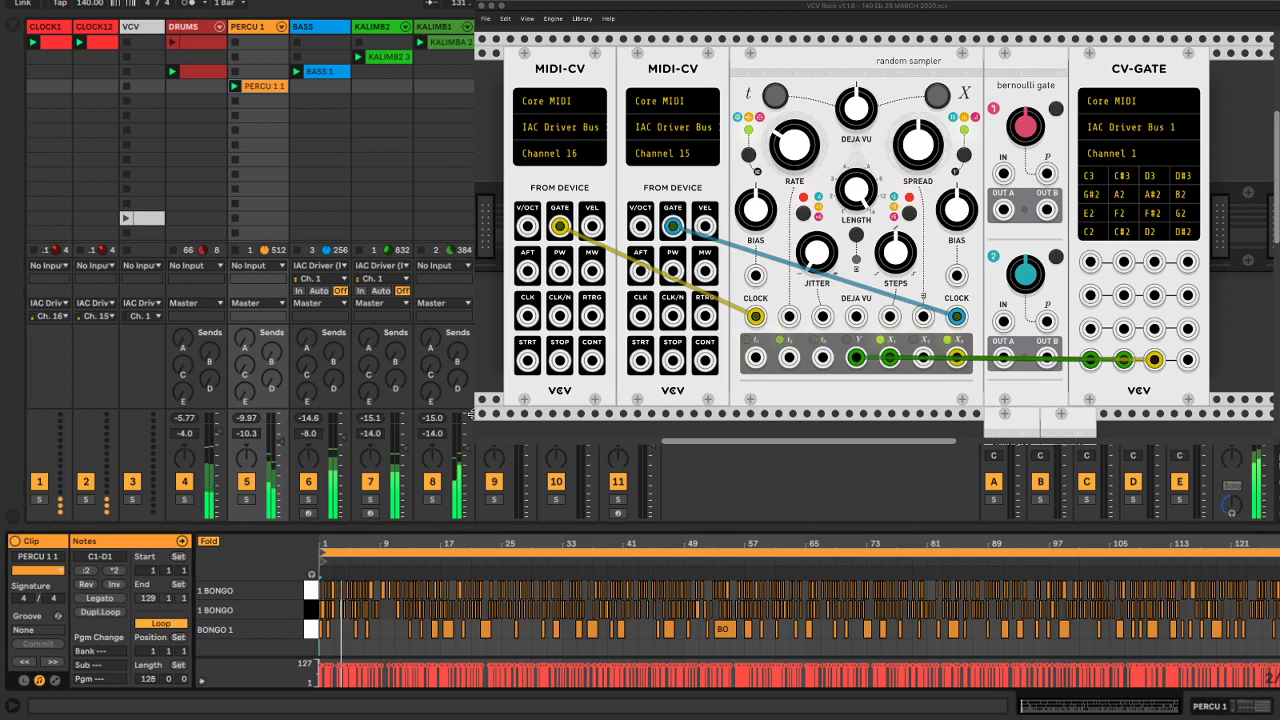
{"action": "key", "text": "super+a"}
{"action": "right_click", "coordinate": [500, 643]}
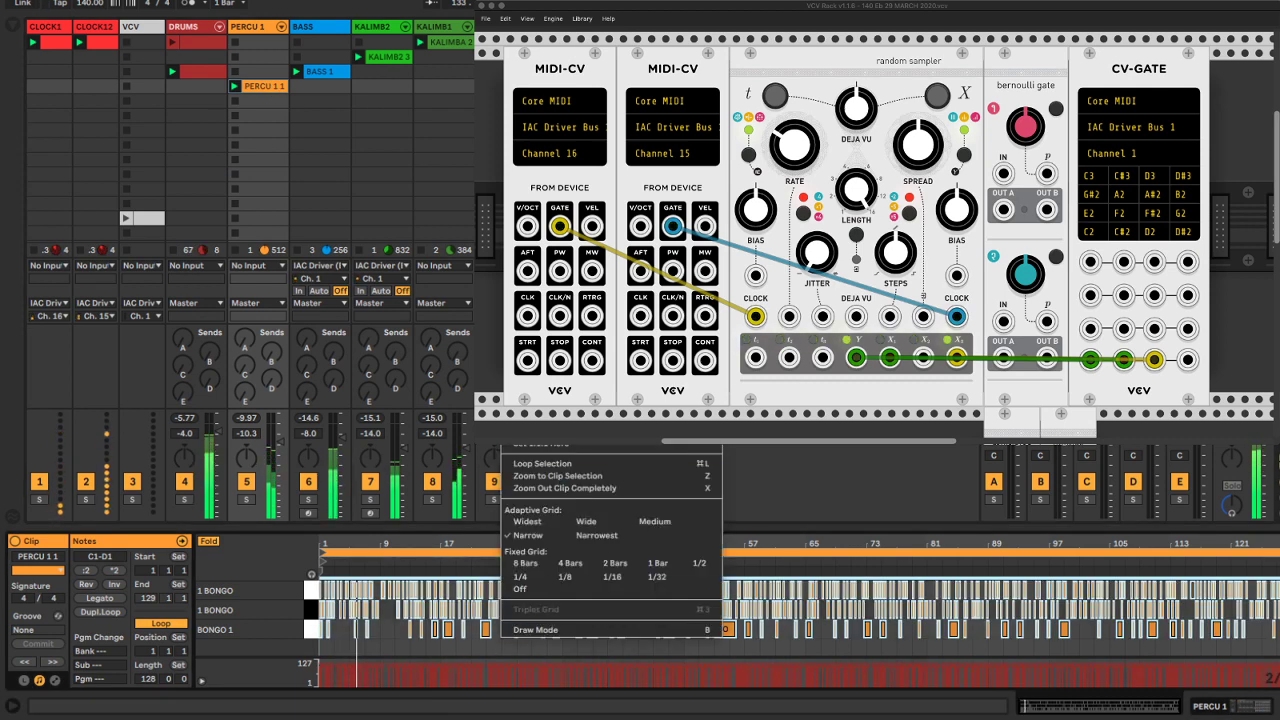
{"action": "left_click", "coordinate": [527, 522]}
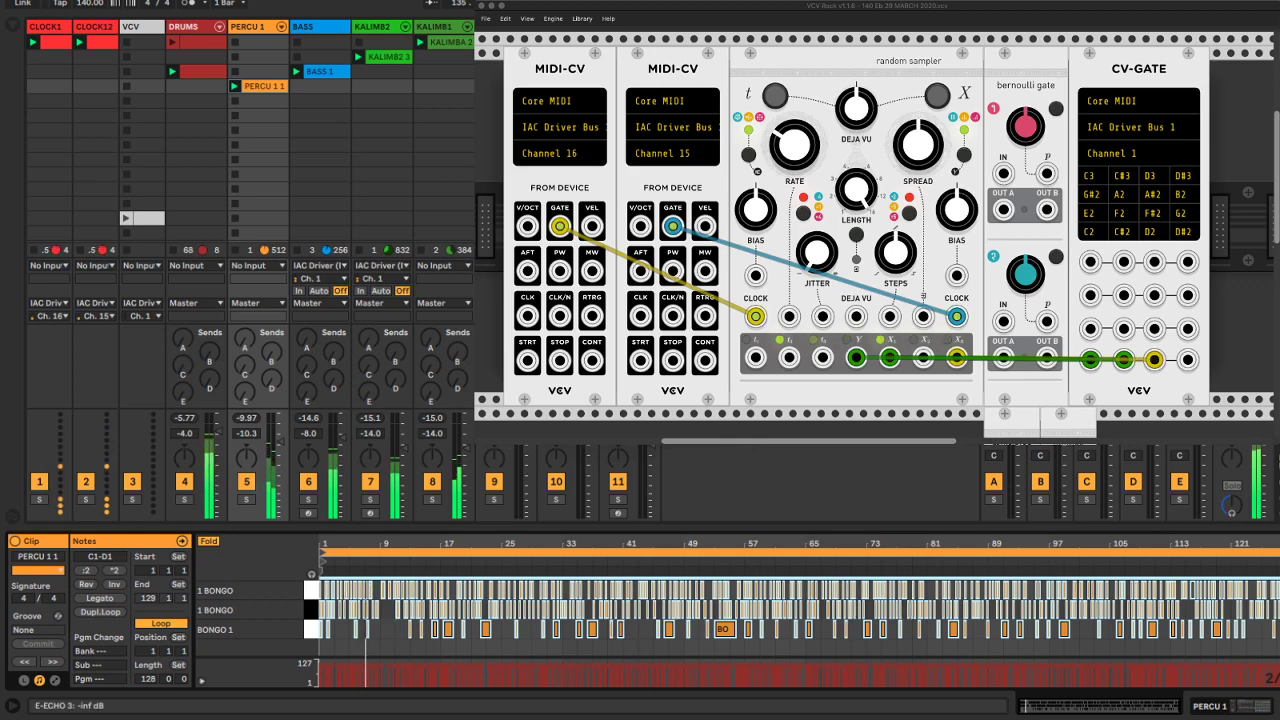
{"action": "left_click", "coordinate": [388, 633]}
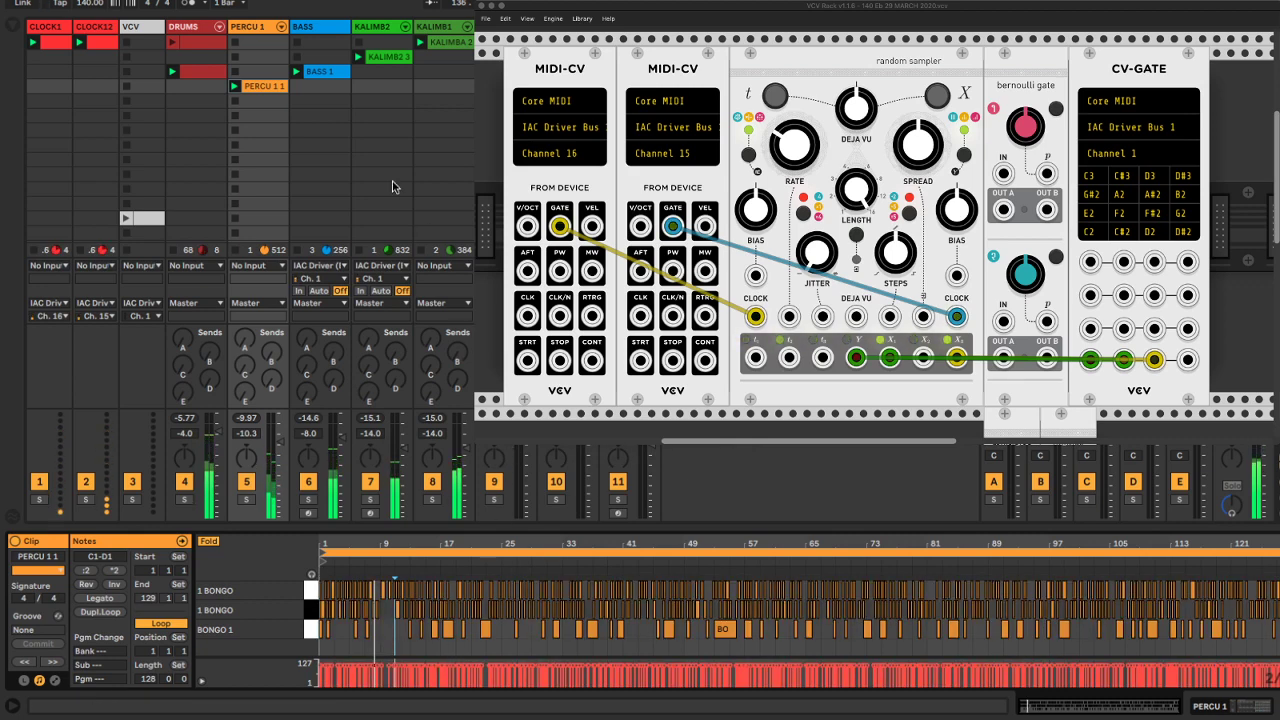
Save the set and remove the clip stop buttons from the empty PERCU 1 slots below the recorded clip
{"action": "left_click", "coordinate": [303, 130]}
{"action": "key", "text": "super+s"}
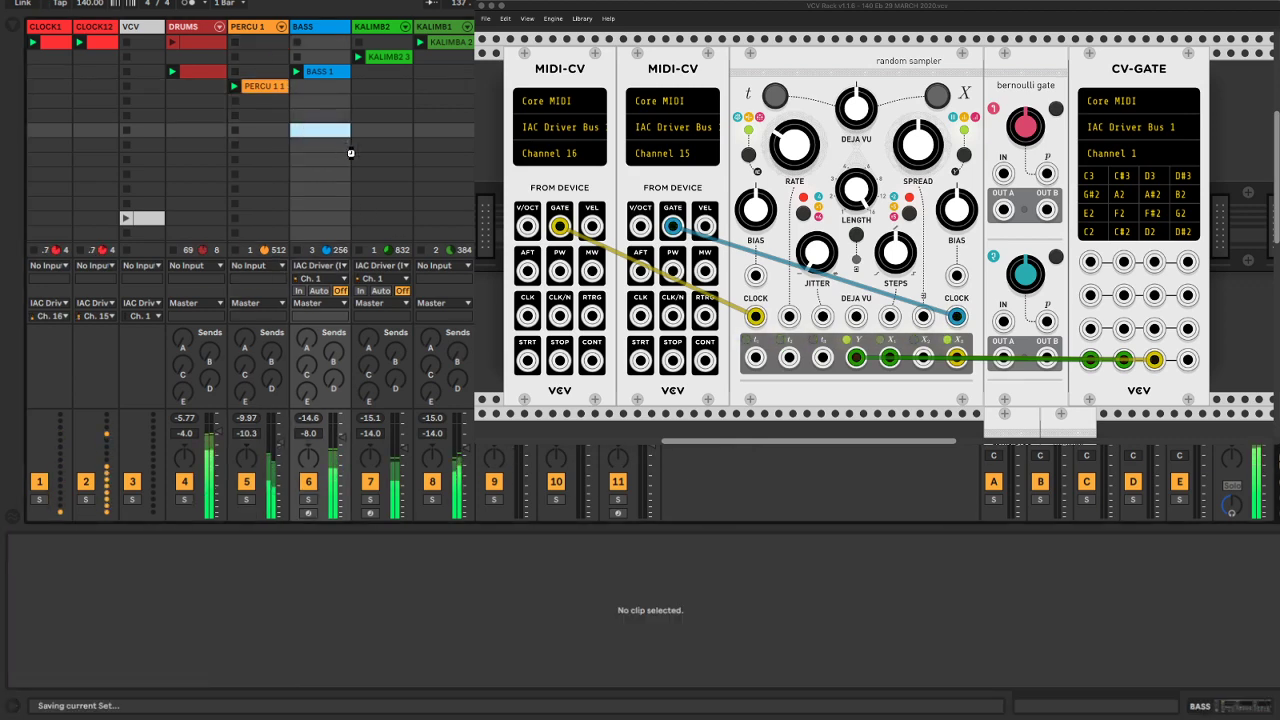
{"action": "left_click", "coordinate": [265, 86]}
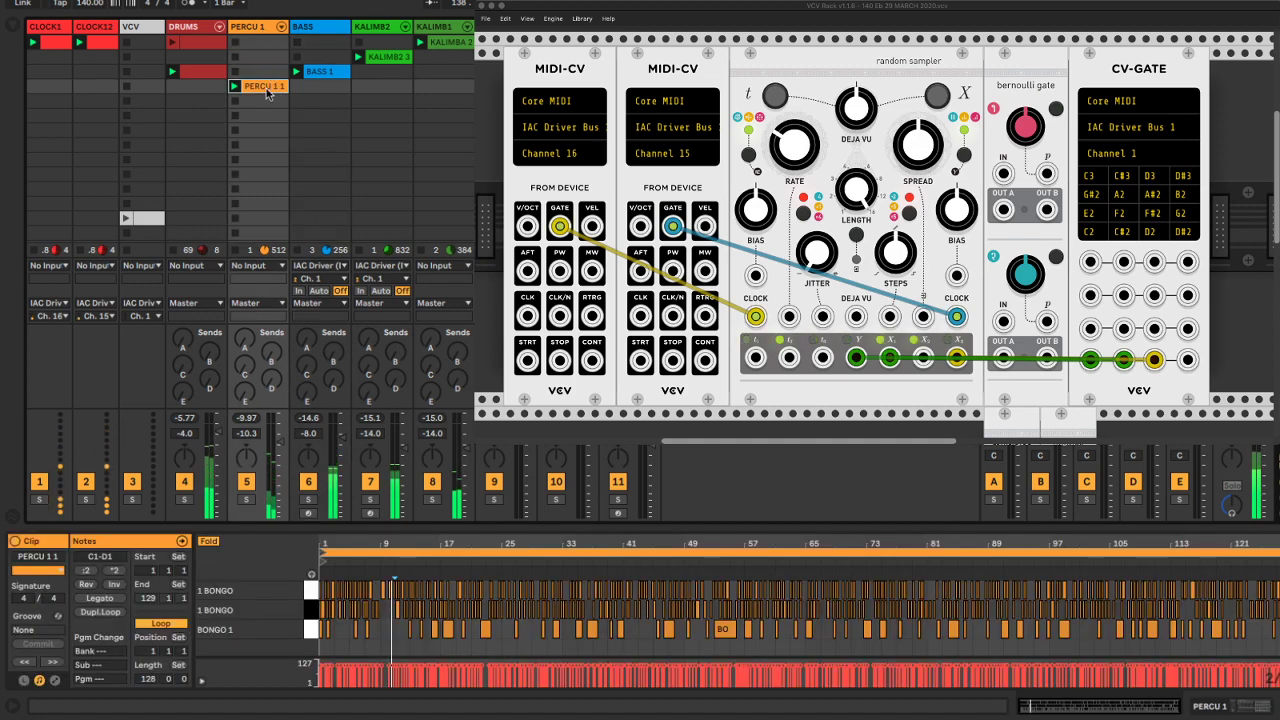
{"action": "left_click", "coordinate": [265, 106]}
{"action": "scroll", "coordinate": [258, 220], "scroll_direction": "down", "scroll_amount": 5}
{"action": "left_click", "coordinate": [259, 235], "text": "shift"}
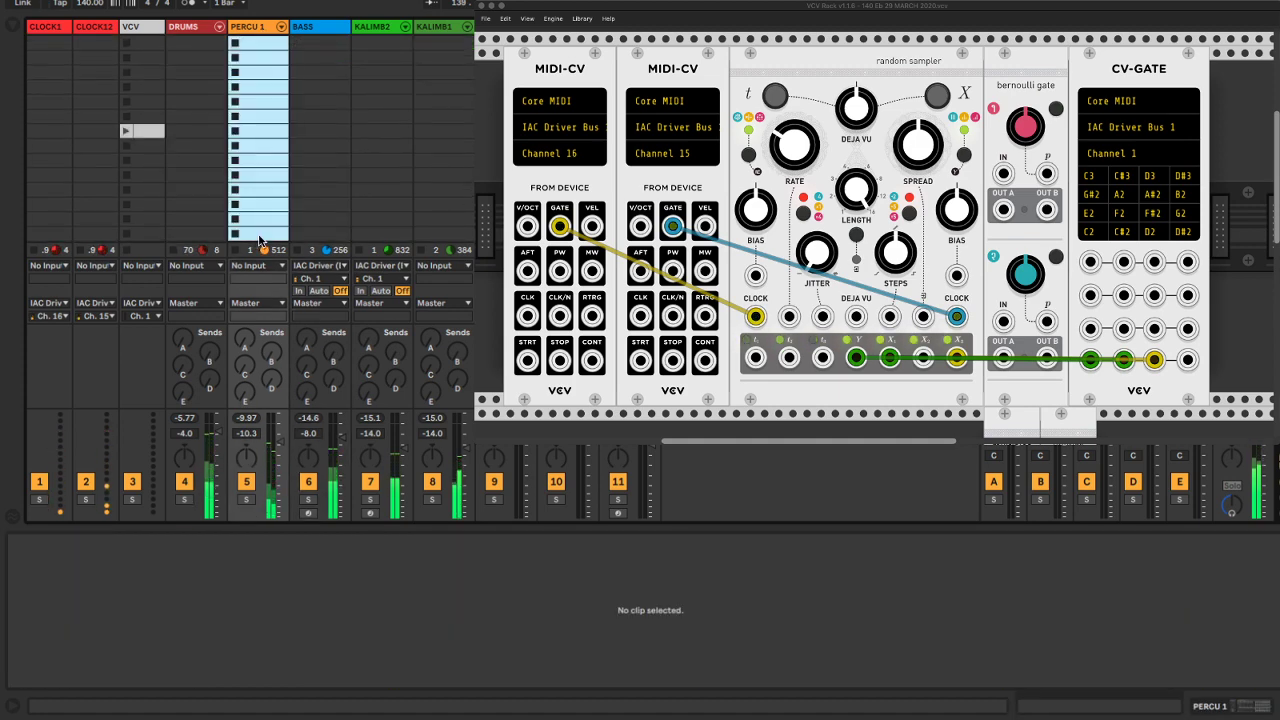
{"action": "left_click", "coordinate": [362, 190]}
{"action": "scroll", "coordinate": [362, 190], "scroll_direction": "up", "scroll_amount": 5}
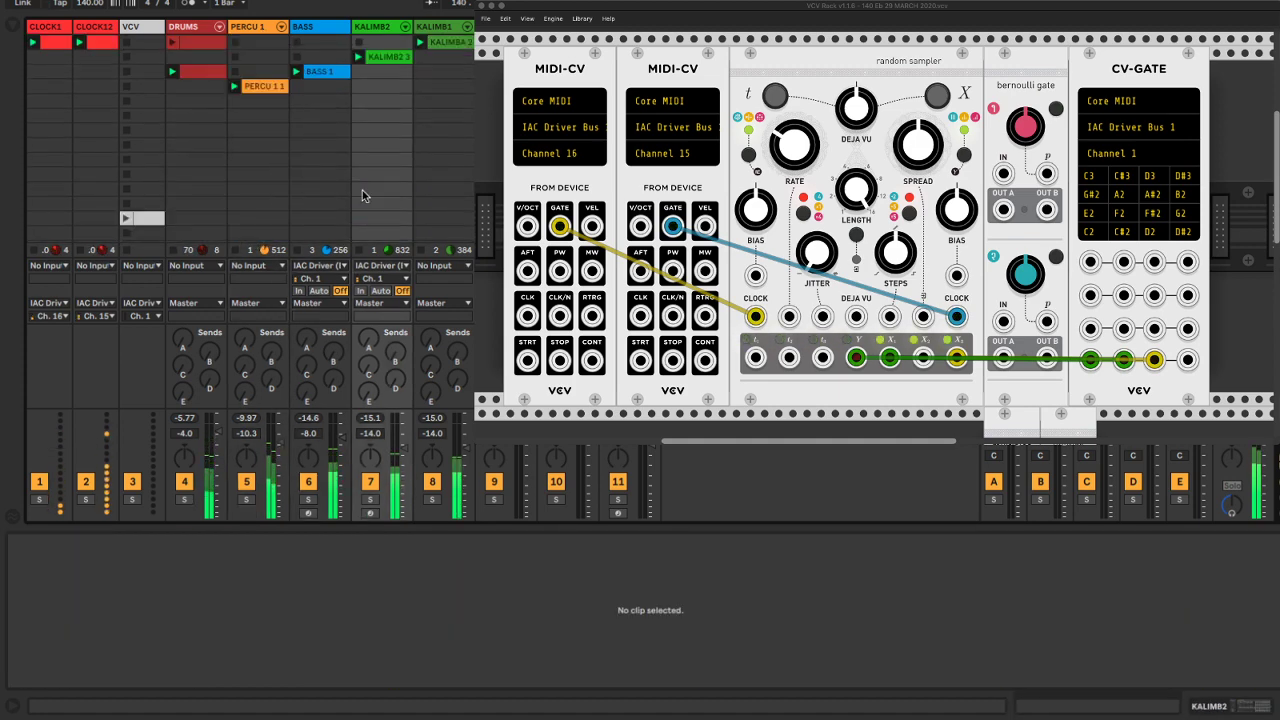
Set the PERCU 1 track volume to -12 dB
{"action": "left_click", "coordinate": [422, 165]}
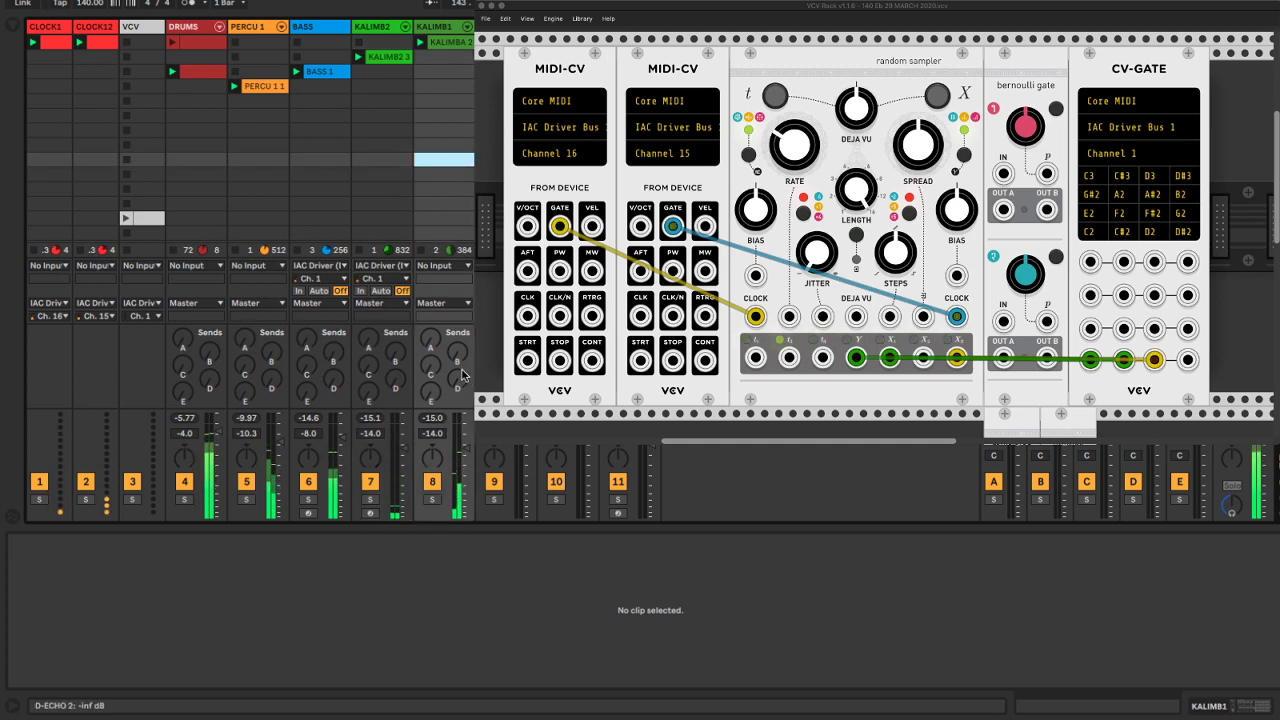
{"action": "left_click", "coordinate": [246, 436]}
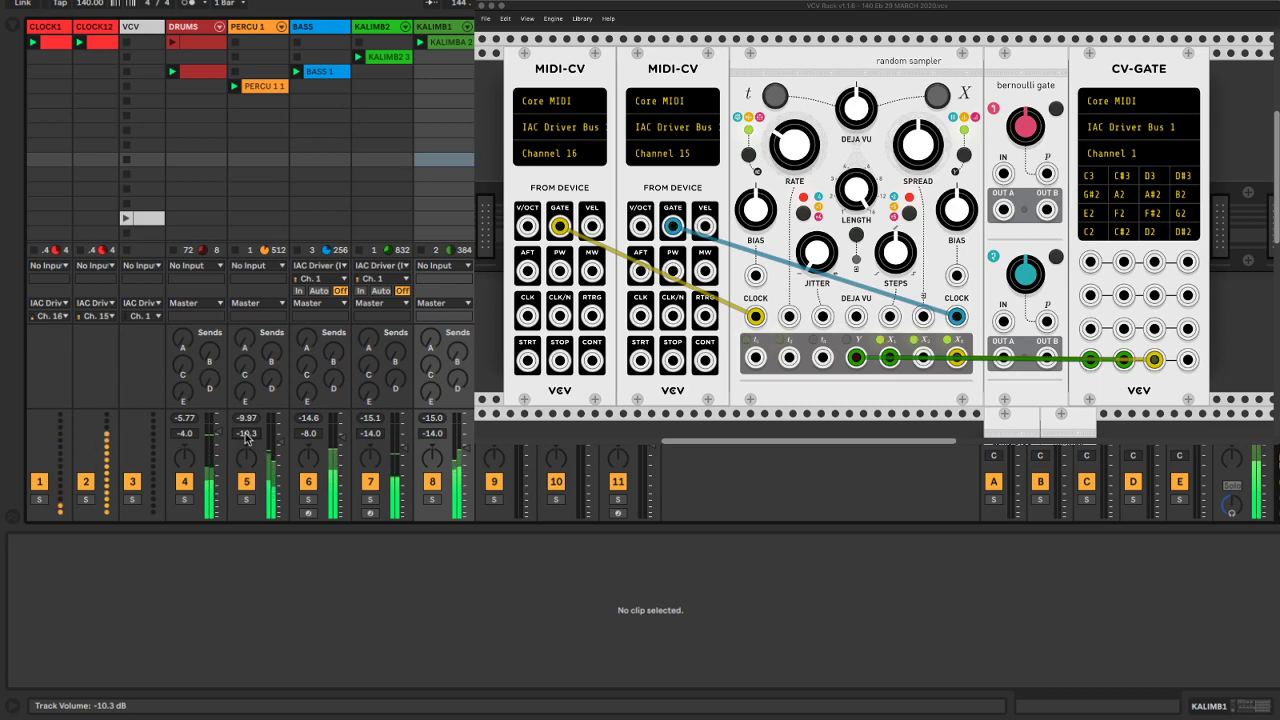
{"action": "type", "text": "-12"}
{"action": "key", "text": "Return"}
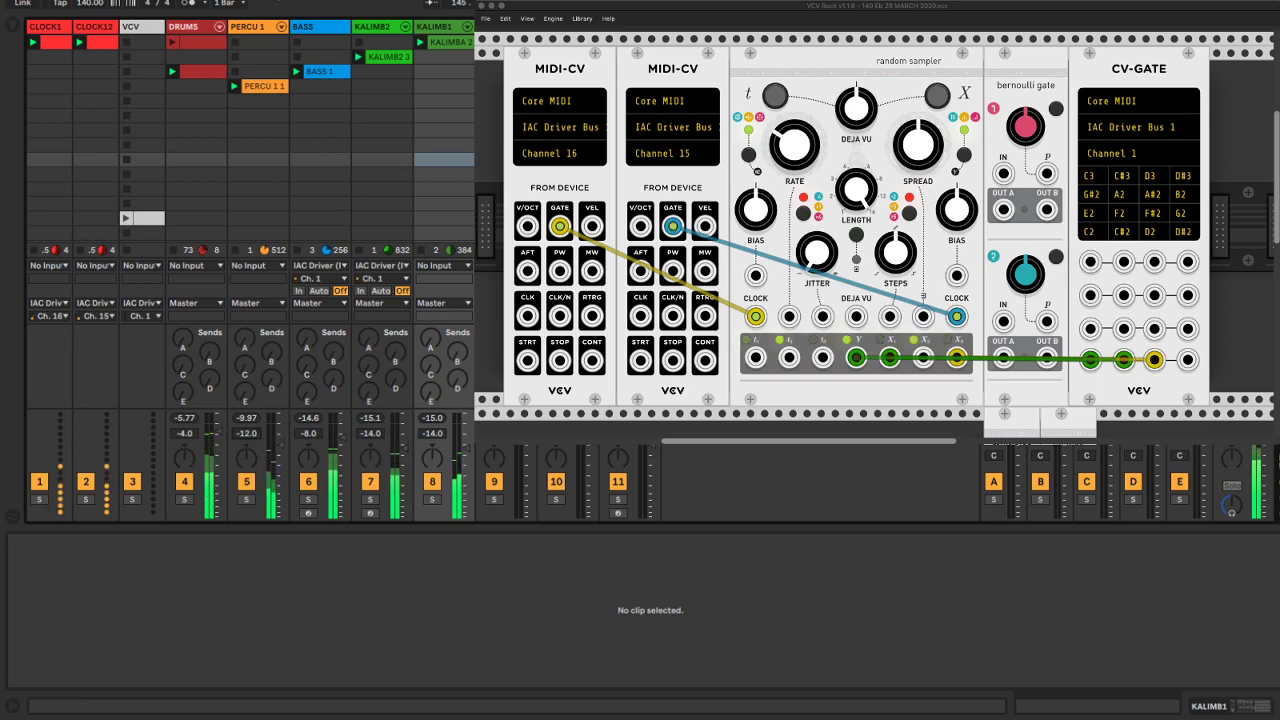
Show the PERCU 1 clip's envelopes and clear the recorded chain pan automation of the BONGO 1 mixer
{"action": "left_click", "coordinate": [268, 87]}
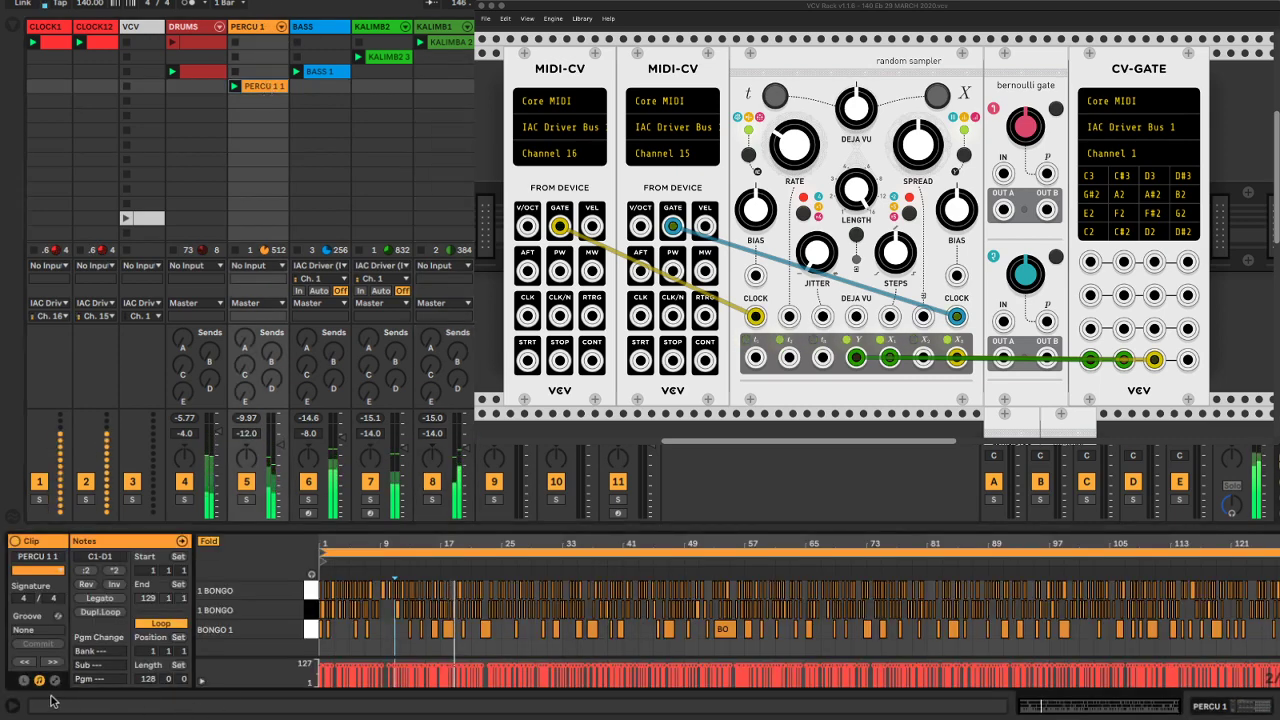
{"action": "left_click", "coordinate": [214, 554]}
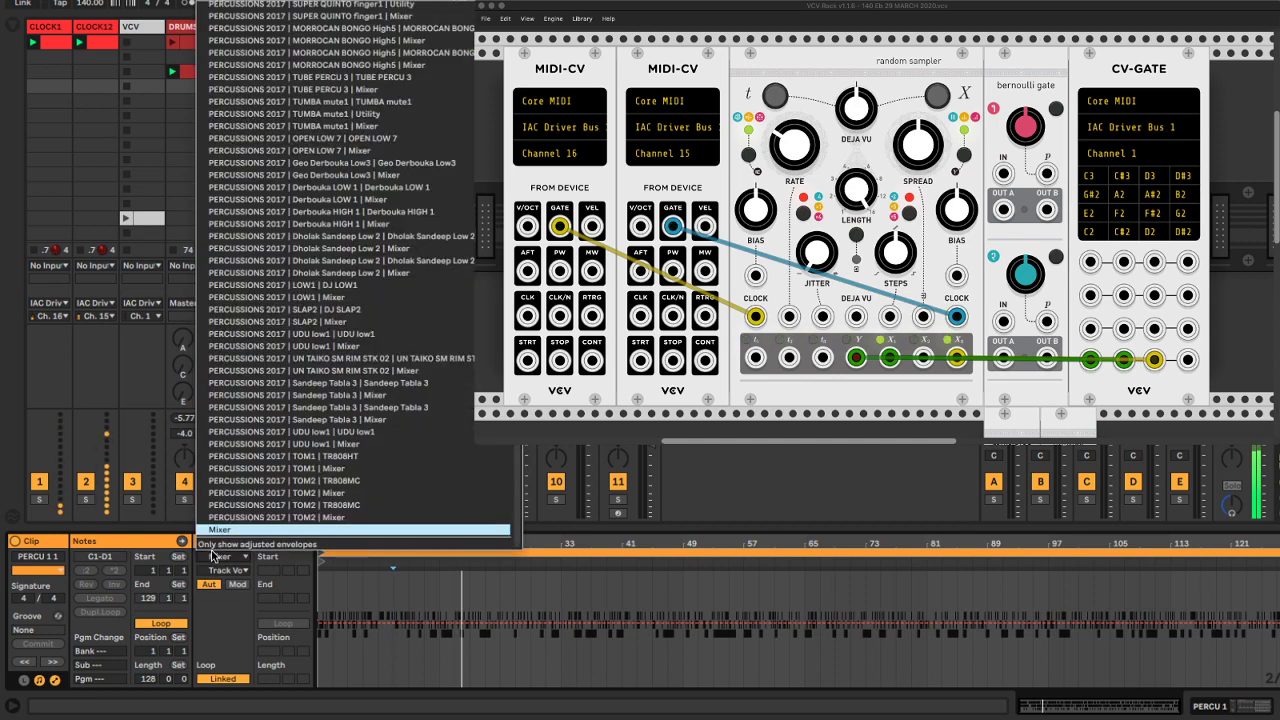
{"action": "left_click", "coordinate": [211, 554]}
{"action": "left_click", "coordinate": [204, 570]}
{"action": "left_click", "coordinate": [204, 570]}
{"action": "left_click", "coordinate": [212, 556]}
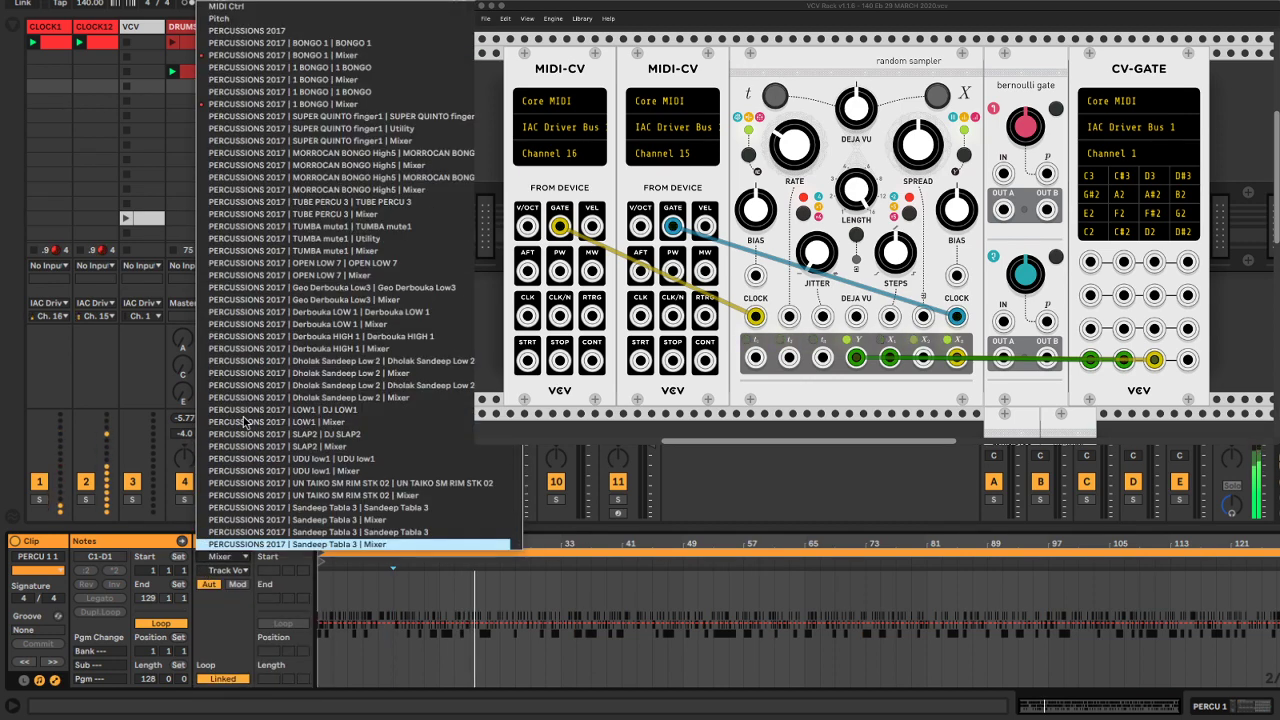
{"action": "left_click", "coordinate": [244, 56]}
{"action": "left_click", "coordinate": [431, 612]}
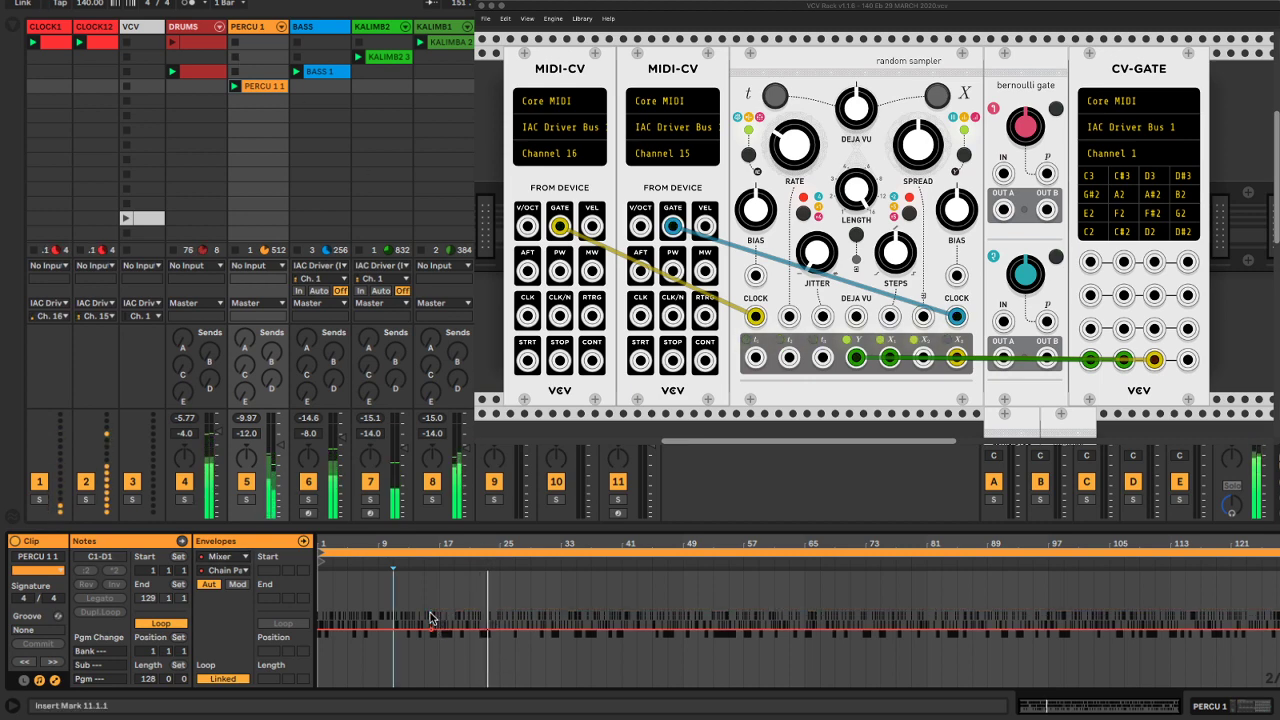
{"action": "left_click", "coordinate": [431, 635]}
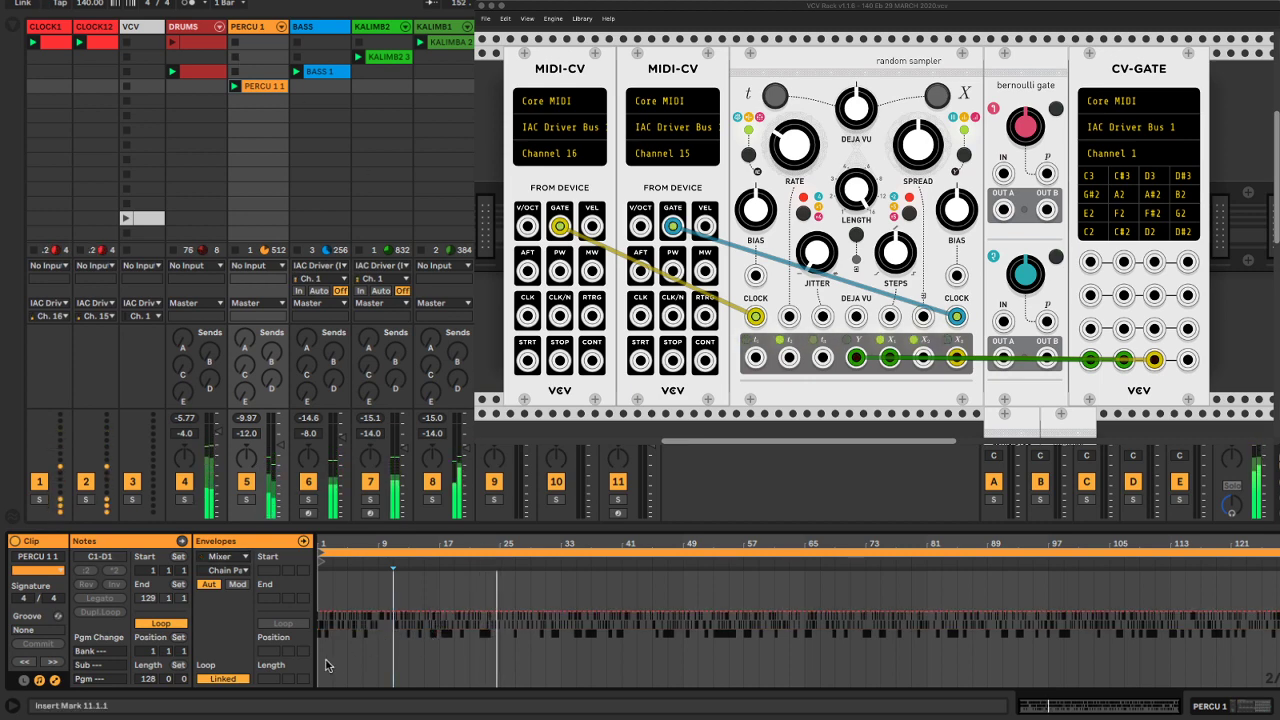
Clear the chain pan automation of the other automated BONGO chain, hide the envelopes and unfold the PERCU 1 chains
{"action": "left_click", "coordinate": [222, 556]}
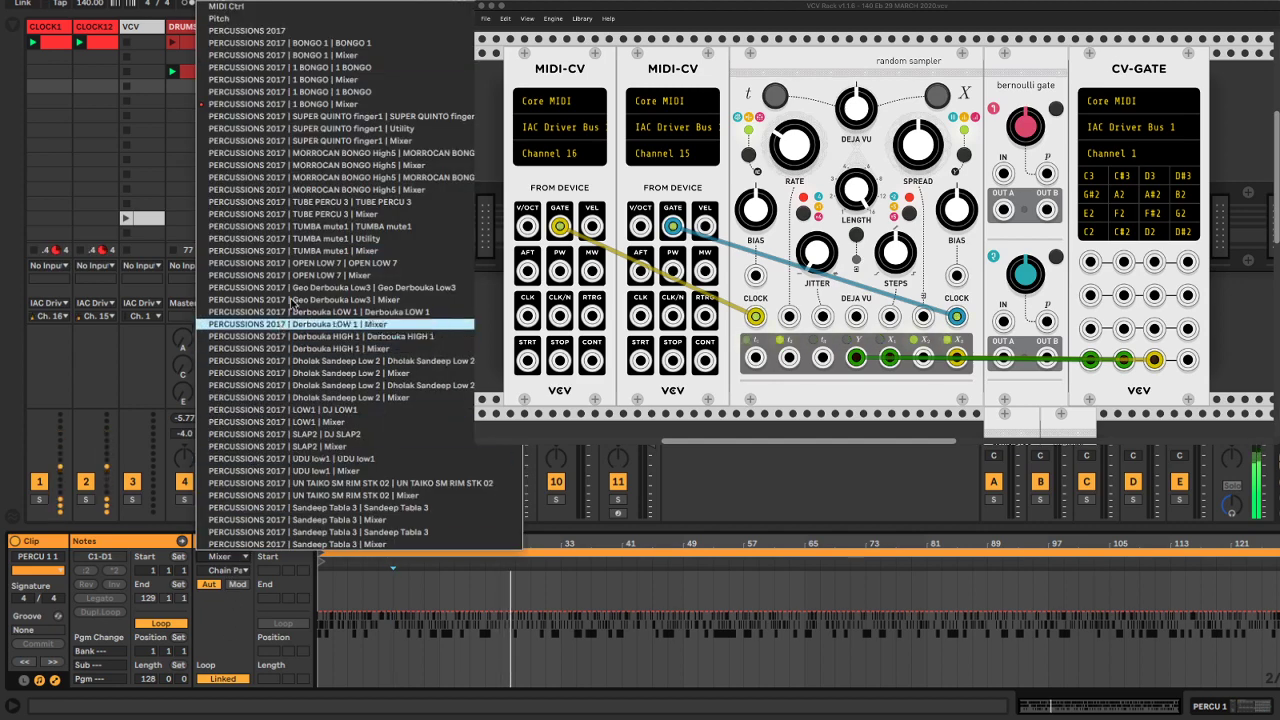
{"action": "left_click", "coordinate": [290, 104]}
{"action": "left_click", "coordinate": [408, 641]}
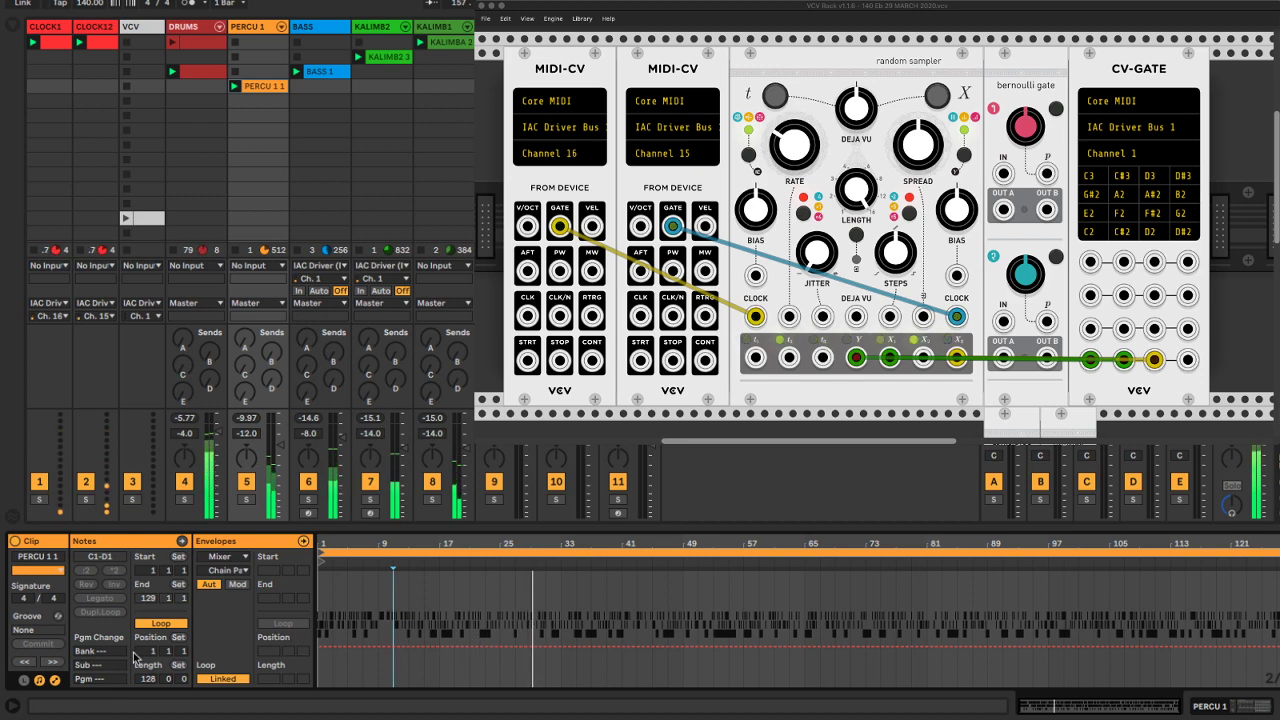
{"action": "left_click", "coordinate": [55, 680]}
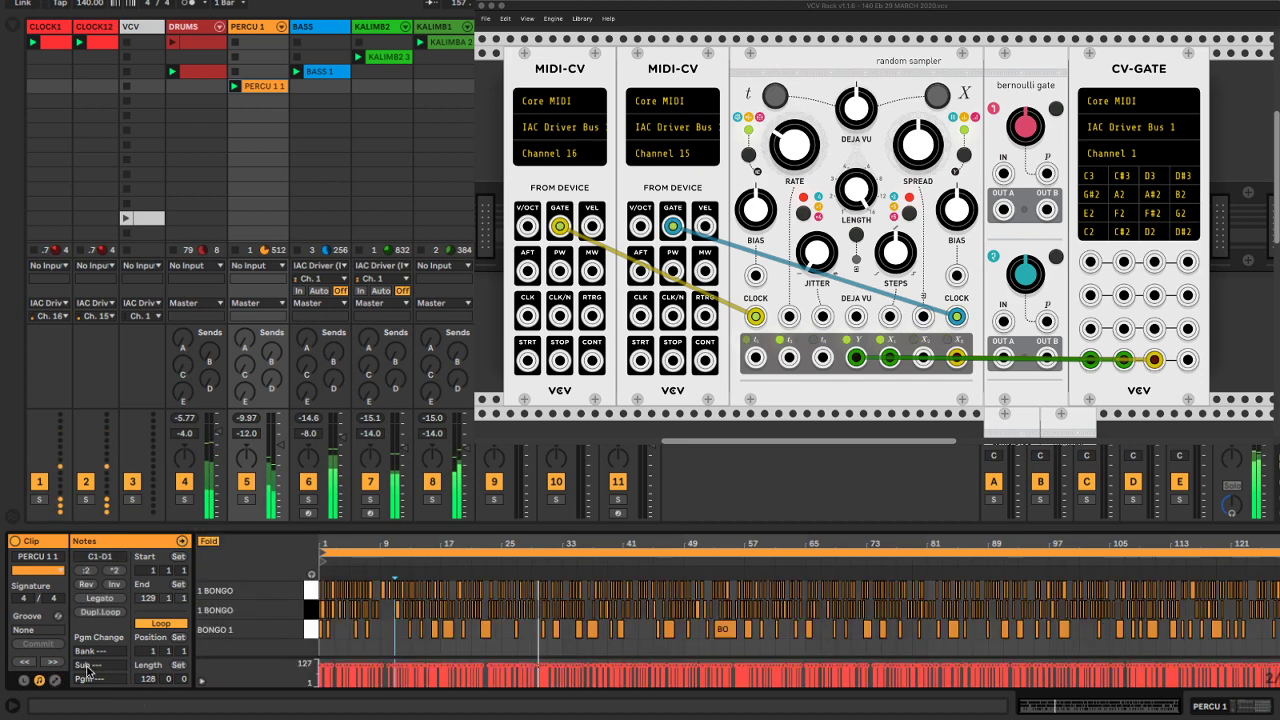
{"action": "left_click", "coordinate": [281, 26]}
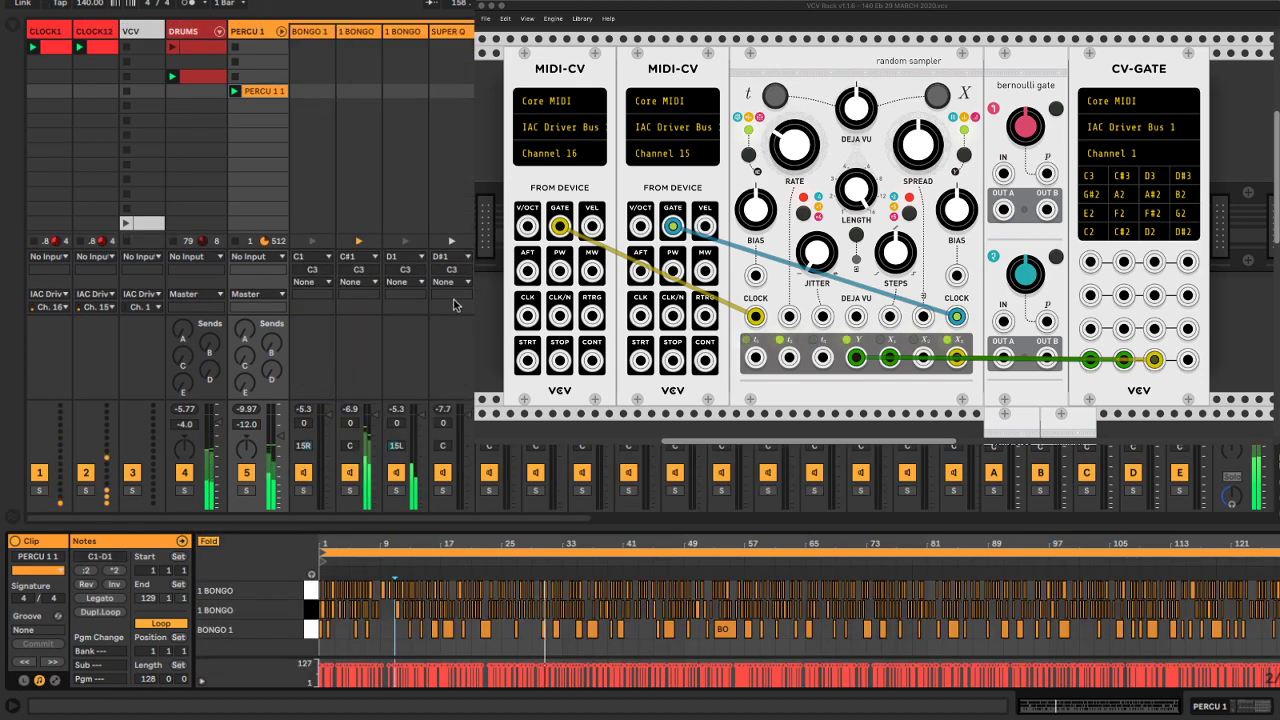
Pan the second bongo chain (C#1) of PERCU 1 to 15R and fold the track's chains
{"action": "left_click", "coordinate": [350, 448]}
{"action": "type", "text": "15"}
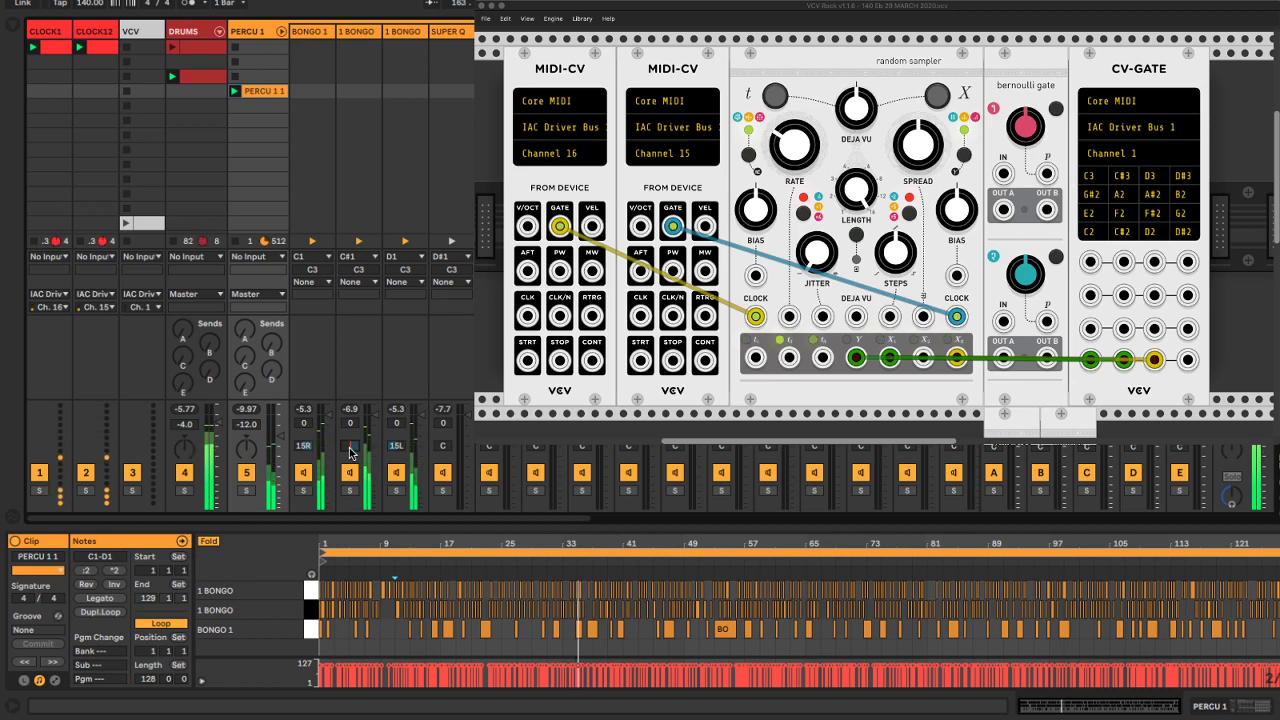
{"action": "key", "text": "BackSpace"}
{"action": "key", "text": "BackSpace"}
{"action": "type", "text": "15L"}
{"action": "key", "text": "Return"}
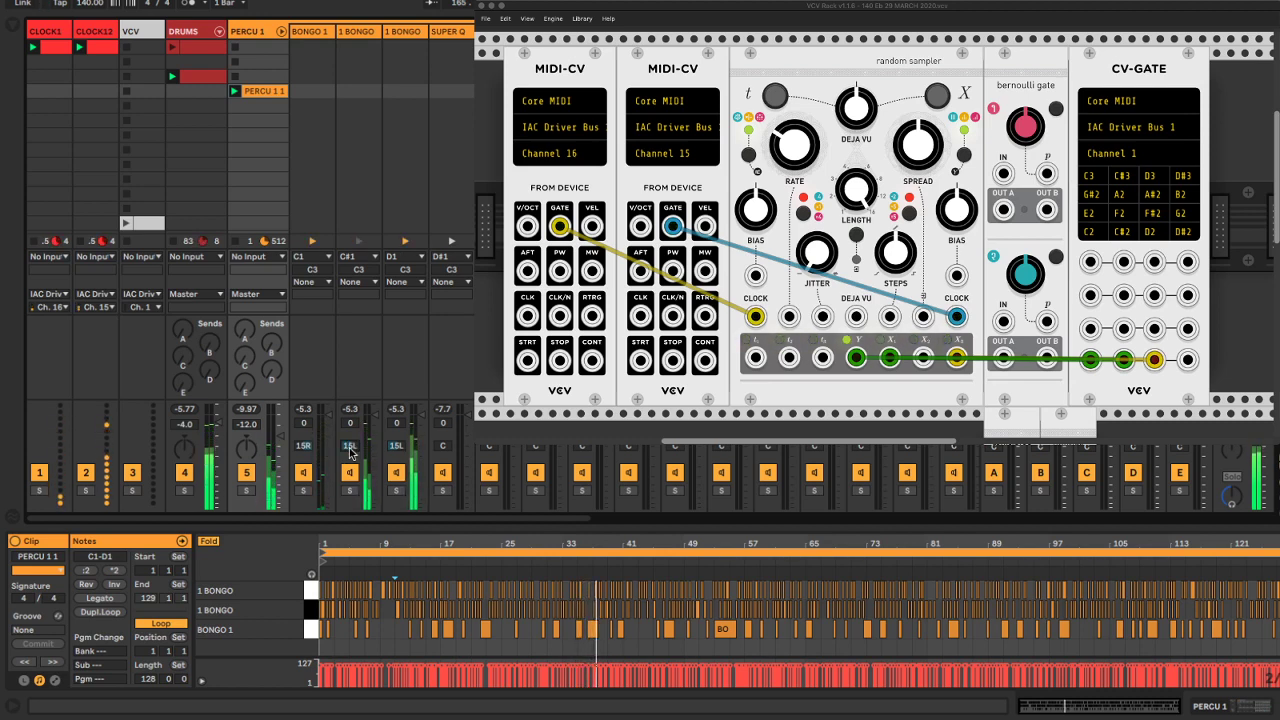
{"action": "type", "text": "15R"}
{"action": "key", "text": "Return"}
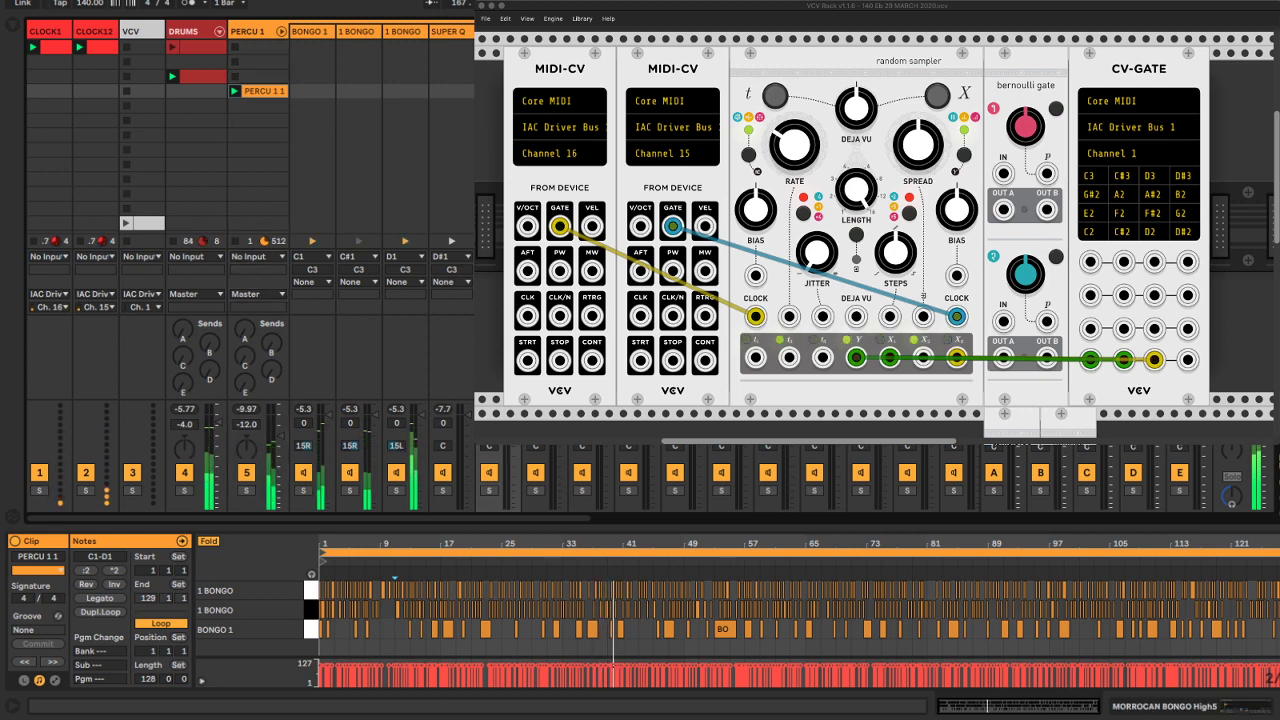
{"action": "left_click", "coordinate": [281, 31]}
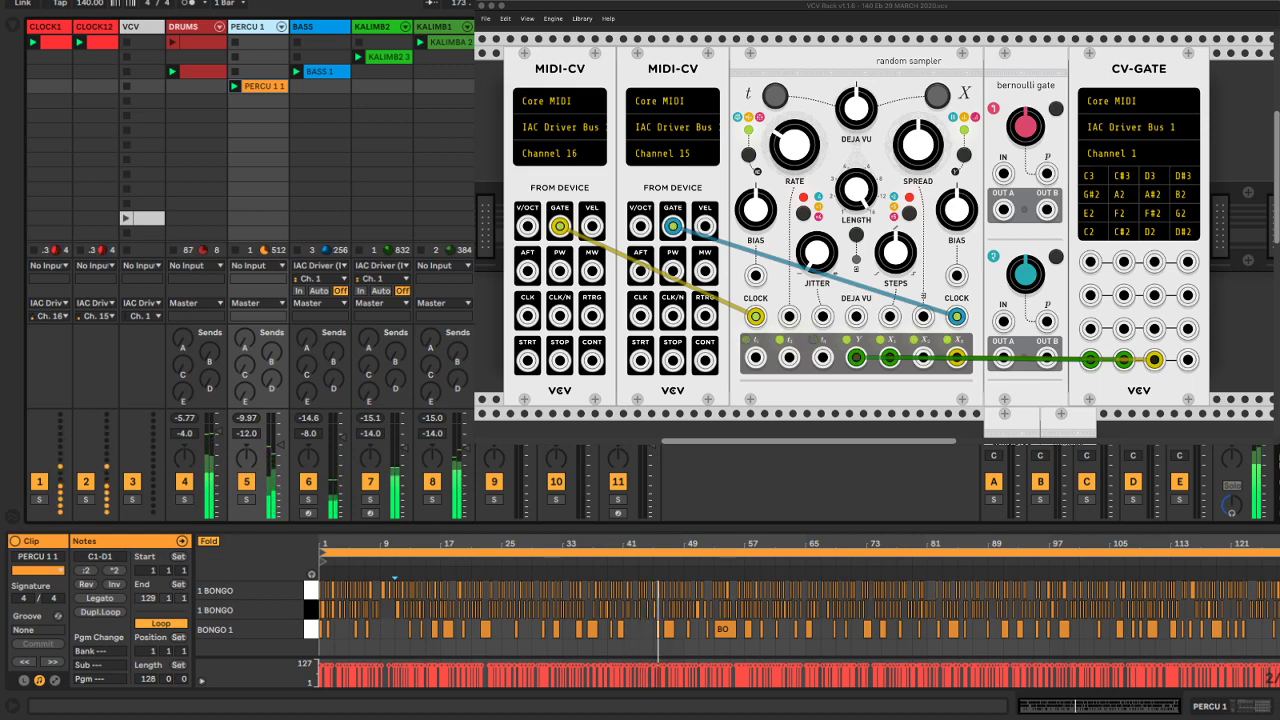
Move the MOOG track between DRUMS and PERCU 1
{"action": "left_click", "coordinate": [494, 511]}
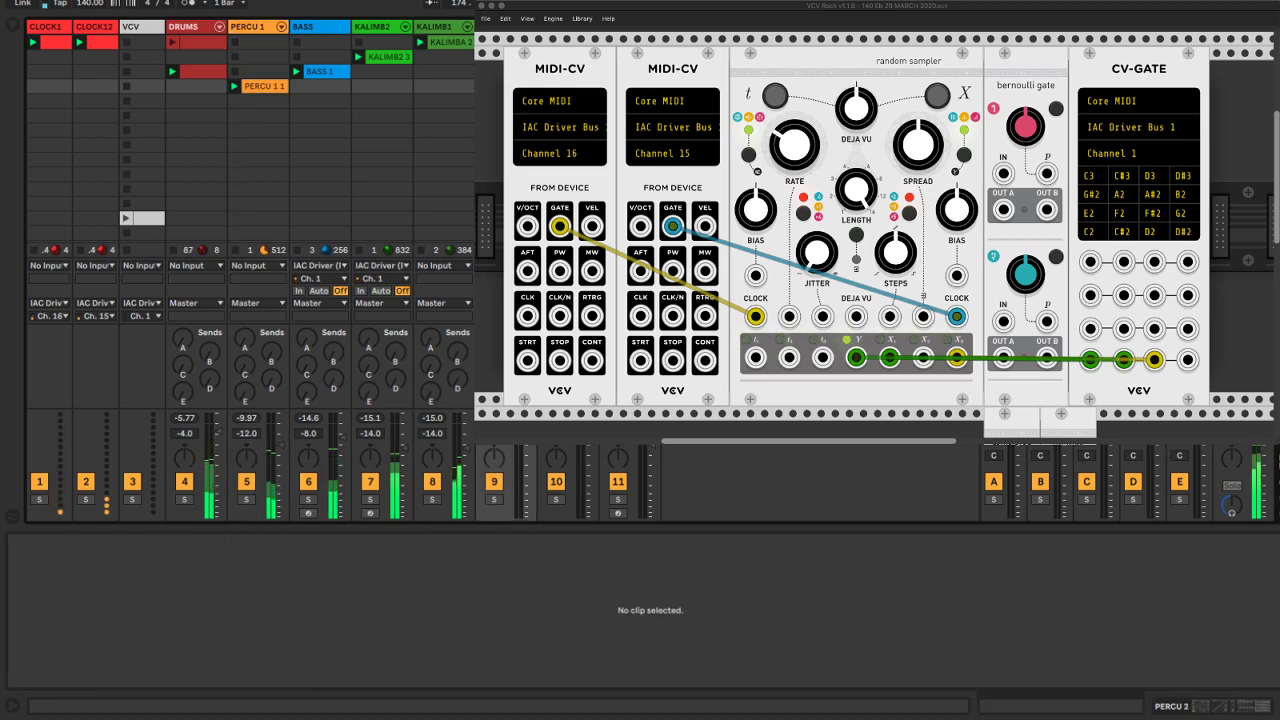
{"action": "left_click", "coordinate": [556, 511]}
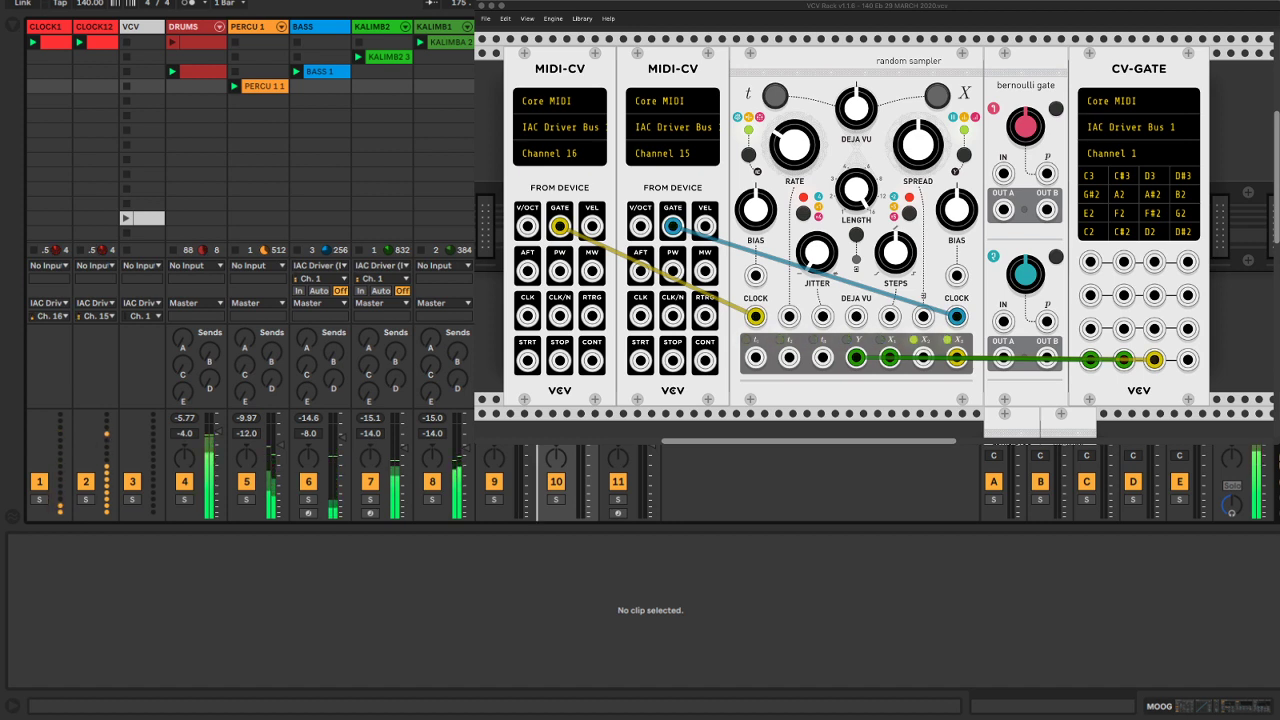
{"action": "left_click_drag", "start_coordinate": [556, 511], "coordinate": [233, 30]}
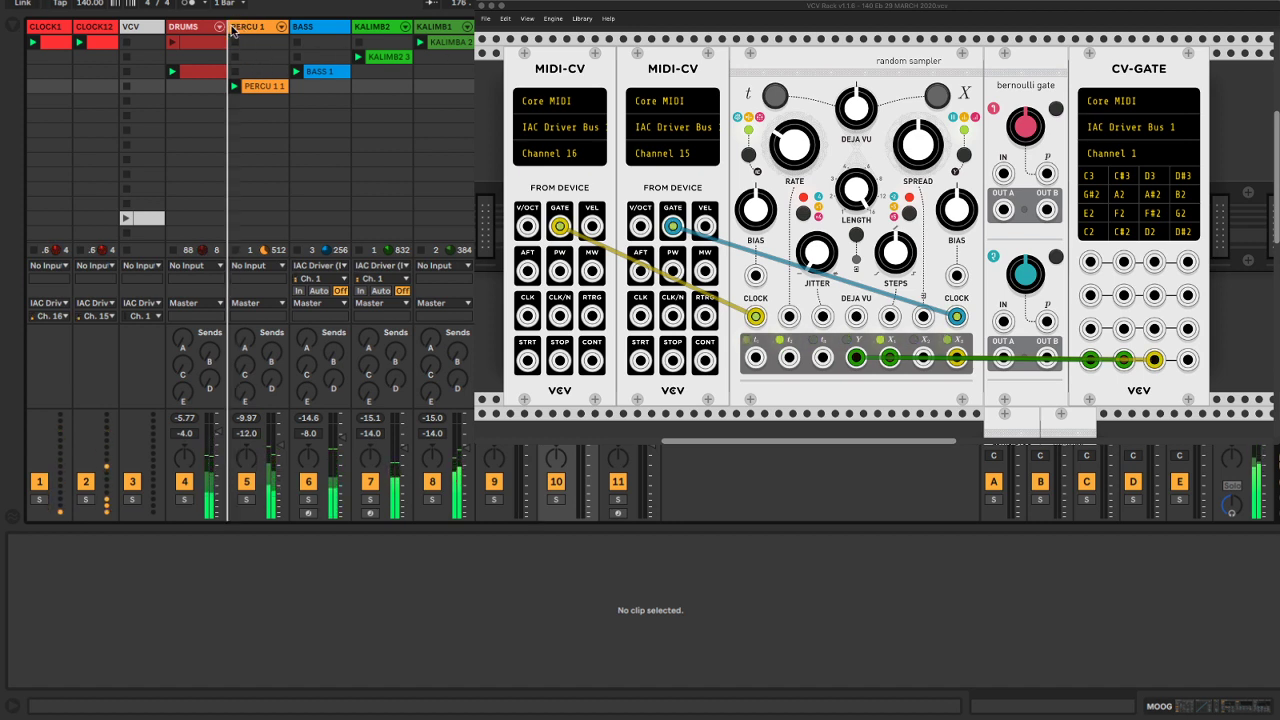
{"action": "left_click", "coordinate": [258, 159]}
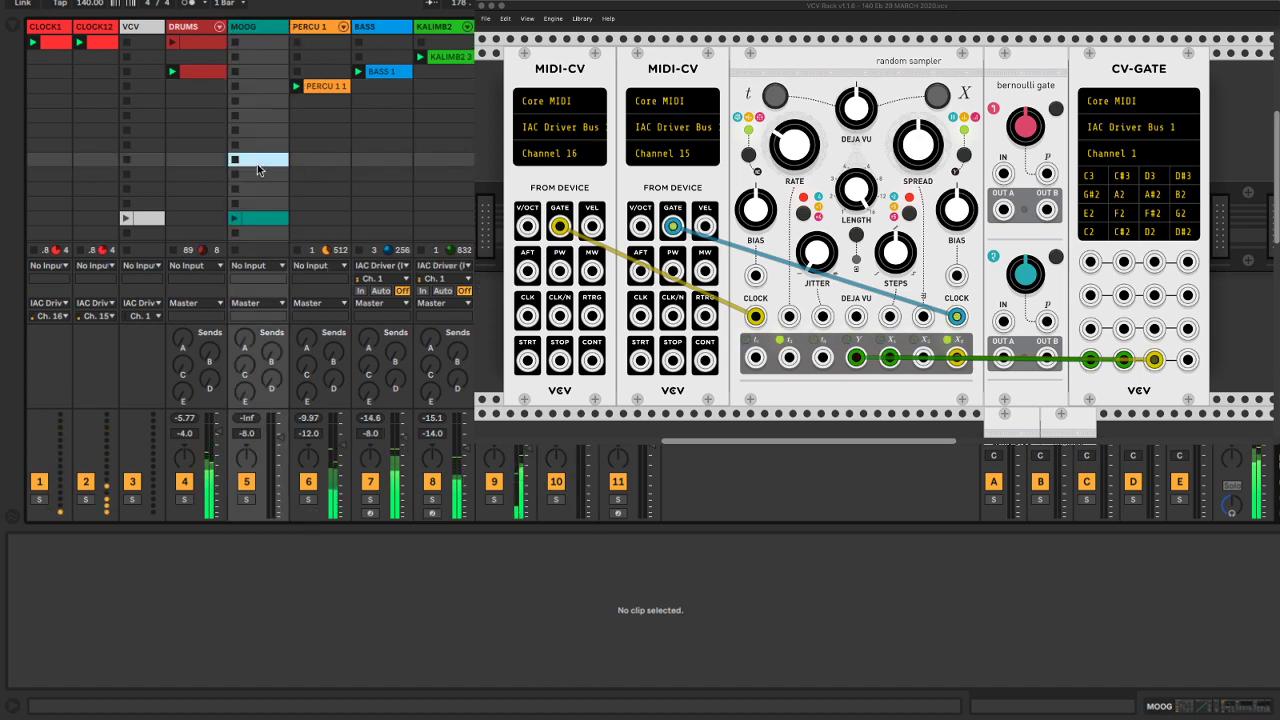
Set the MOOG track's MIDI input to IAC Driver (Bus 1) on channel 1
{"action": "left_click", "coordinate": [252, 265]}
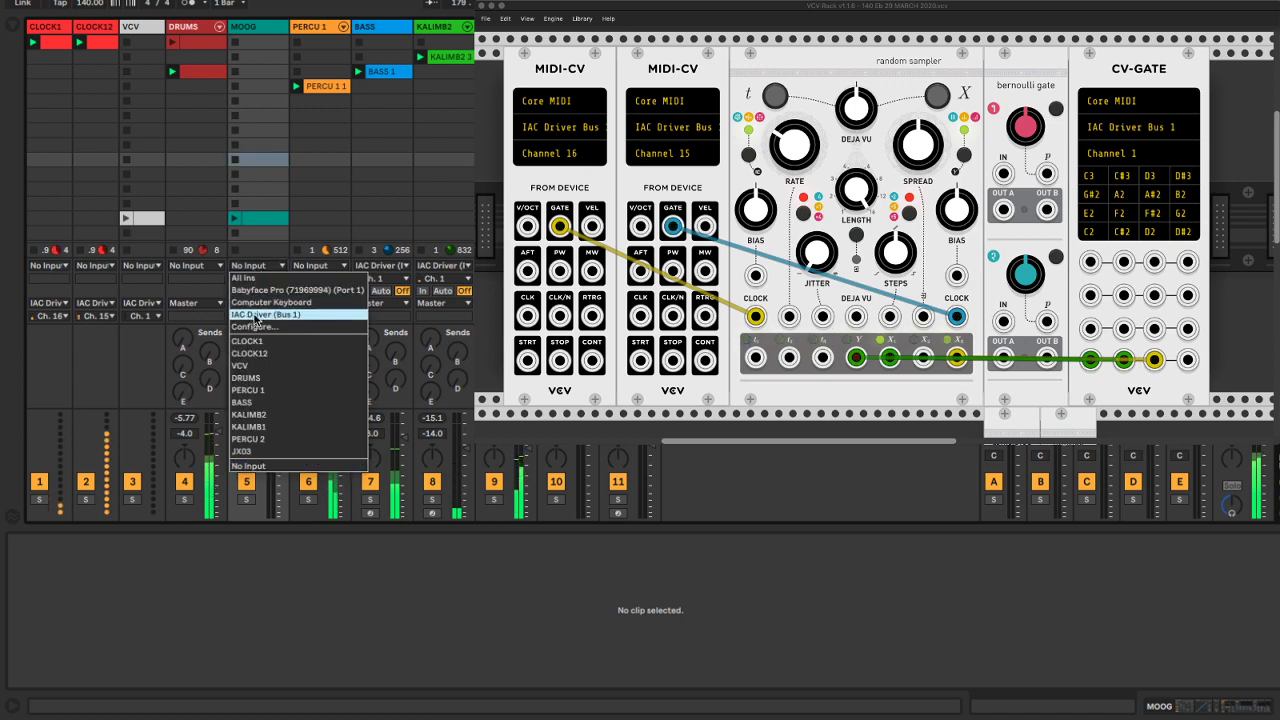
{"action": "left_click", "coordinate": [257, 315]}
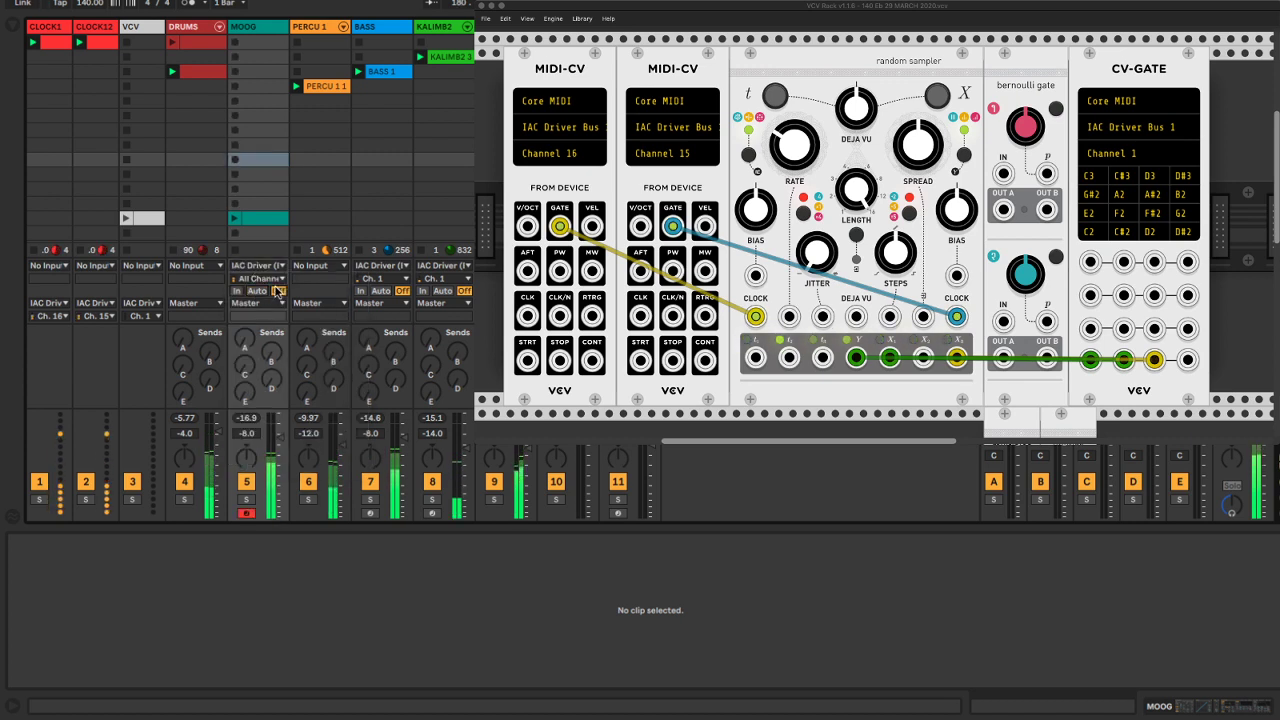
{"action": "left_click", "coordinate": [260, 280]}
{"action": "left_click", "coordinate": [258, 302]}
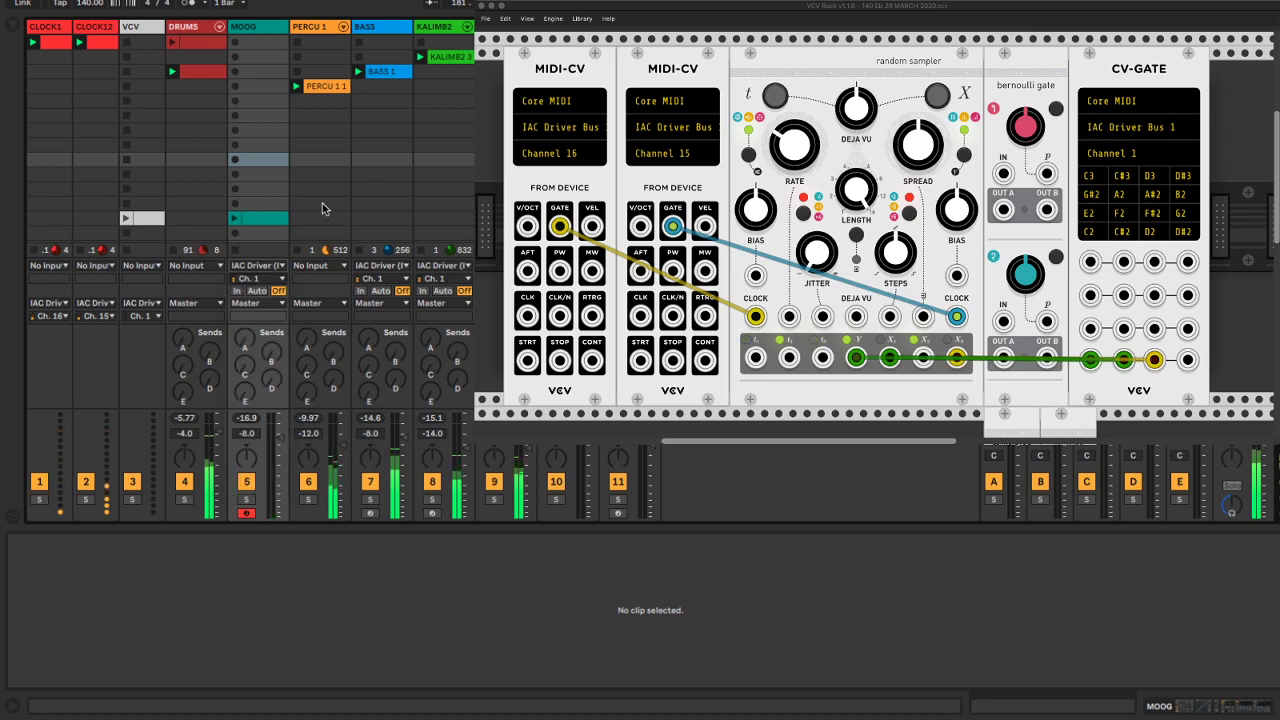
{"action": "left_click", "coordinate": [320, 205]}
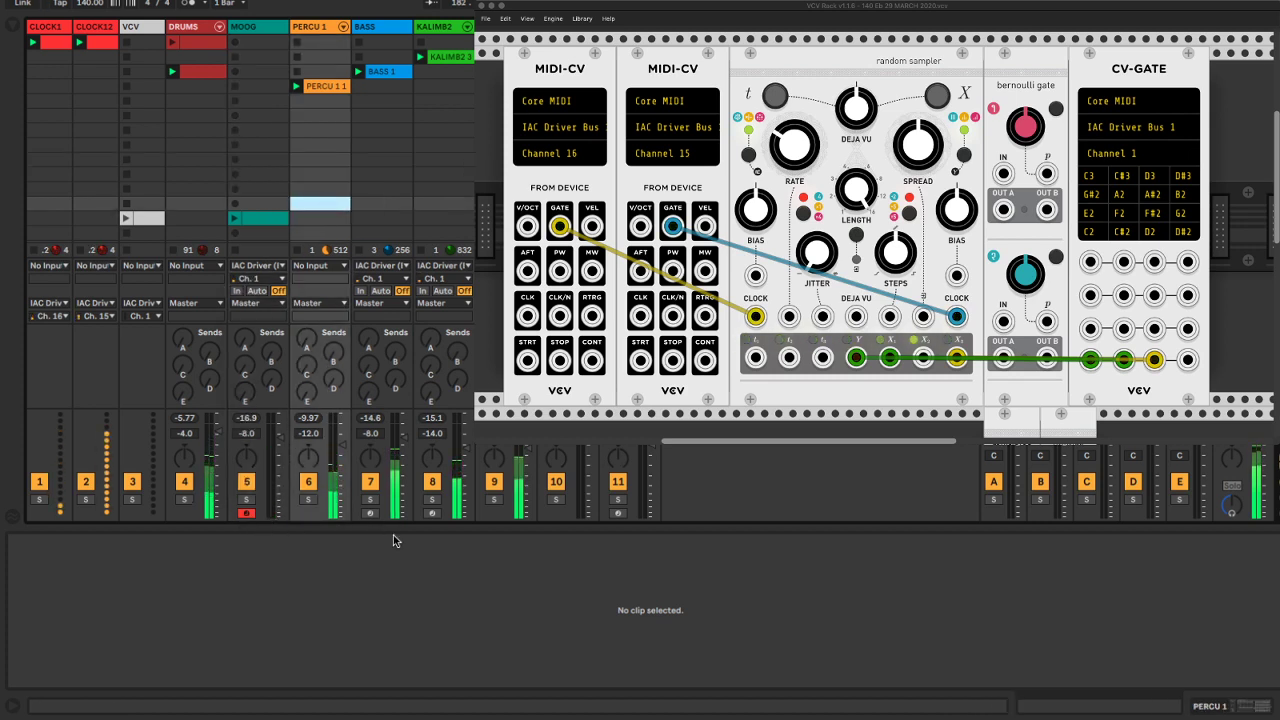
{"action": "key", "text": "super+Tab"}
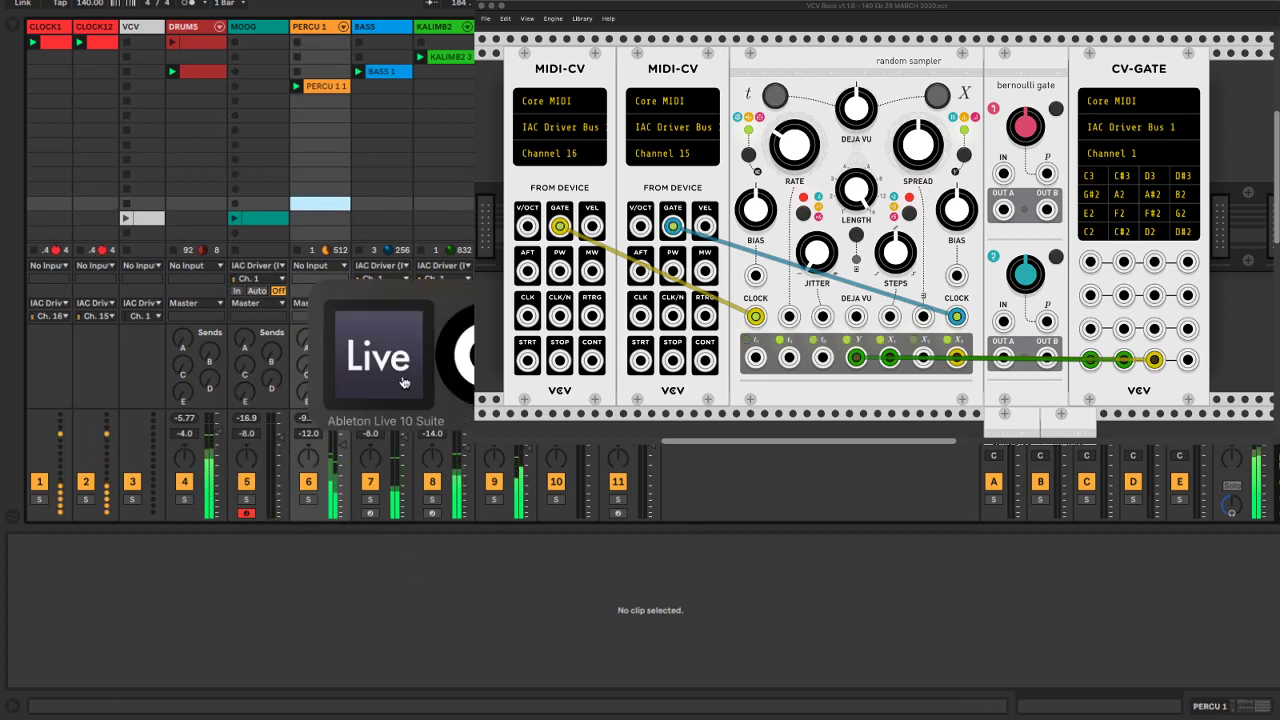
Turn off and collapse the MOOG track's Arpeggiator and Scale devices and set the track's monitoring to Auto
{"action": "double_click", "coordinate": [260, 28]}
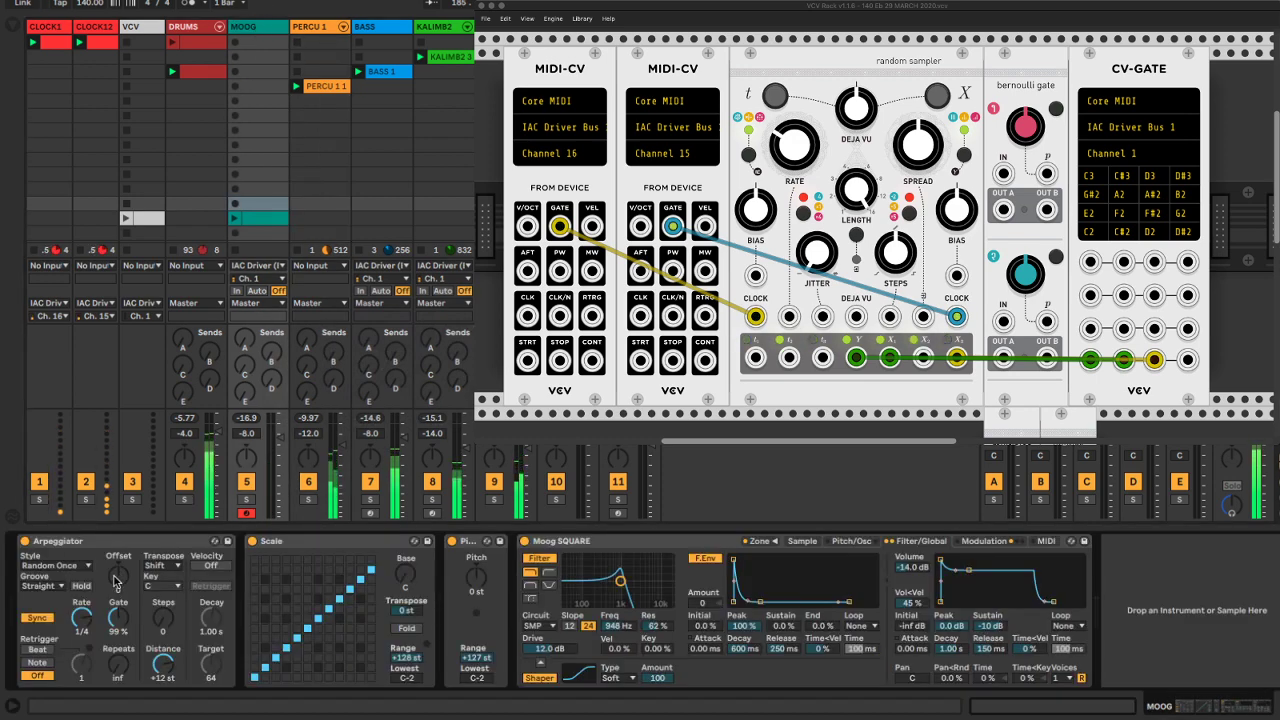
{"action": "left_click", "coordinate": [26, 541]}
{"action": "left_click", "coordinate": [252, 541]}
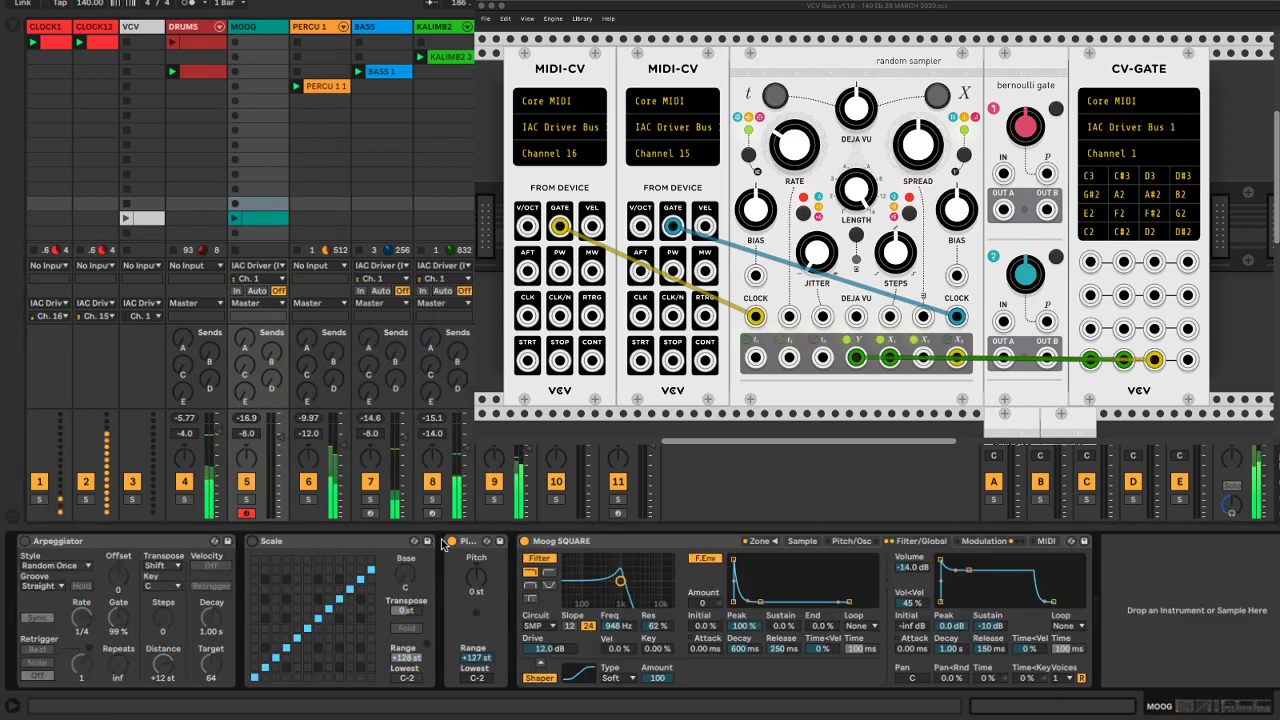
{"action": "double_click", "coordinate": [350, 541]}
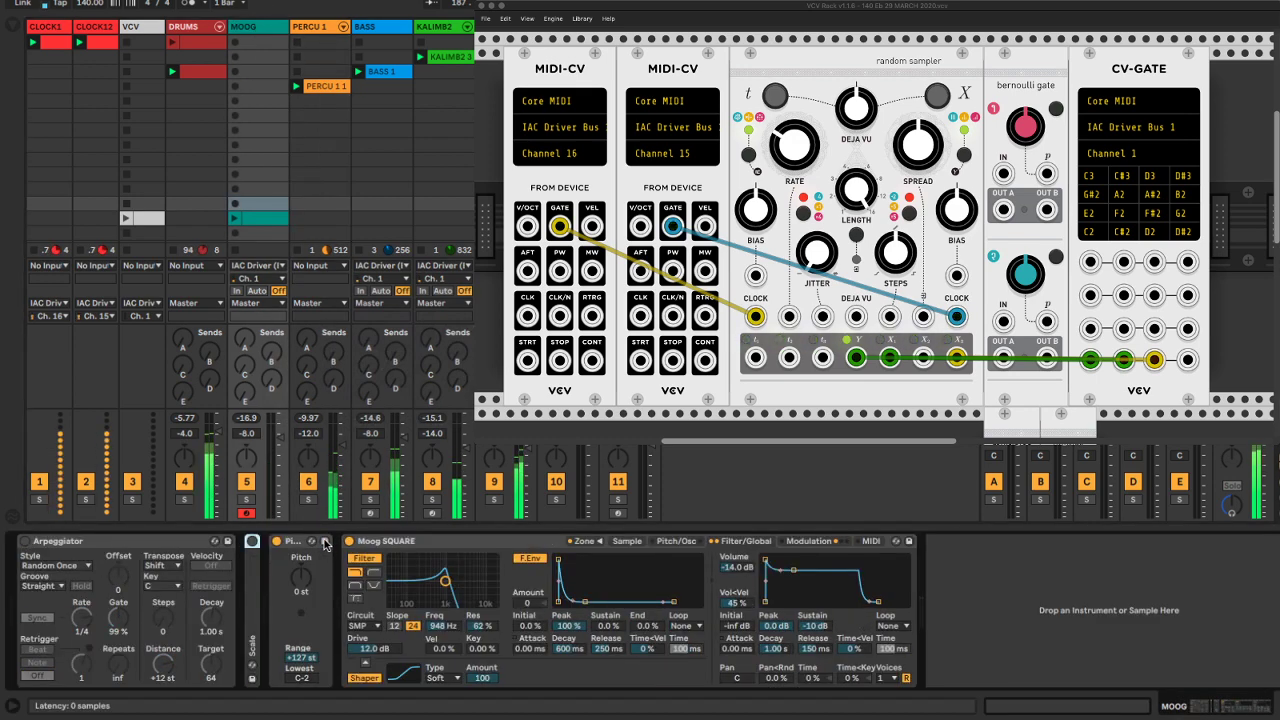
{"action": "double_click", "coordinate": [150, 541]}
{"action": "left_click", "coordinate": [806, 600]}
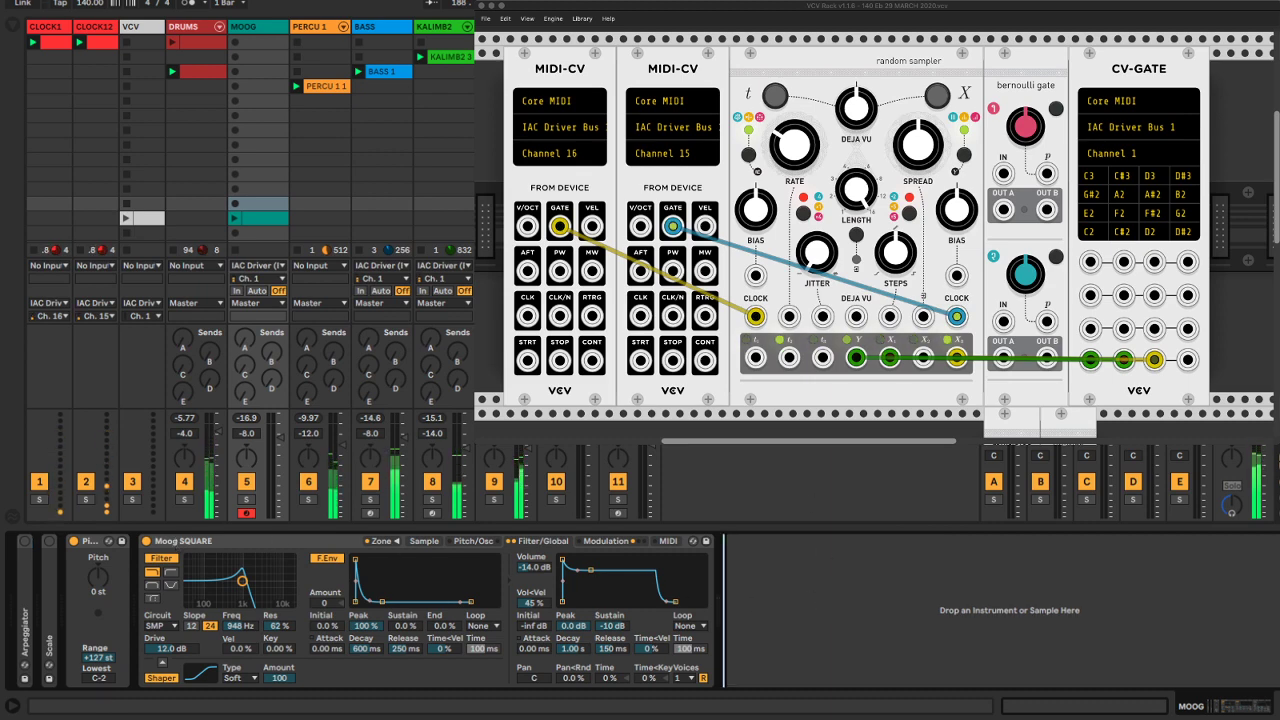
{"action": "left_click", "coordinate": [260, 292]}
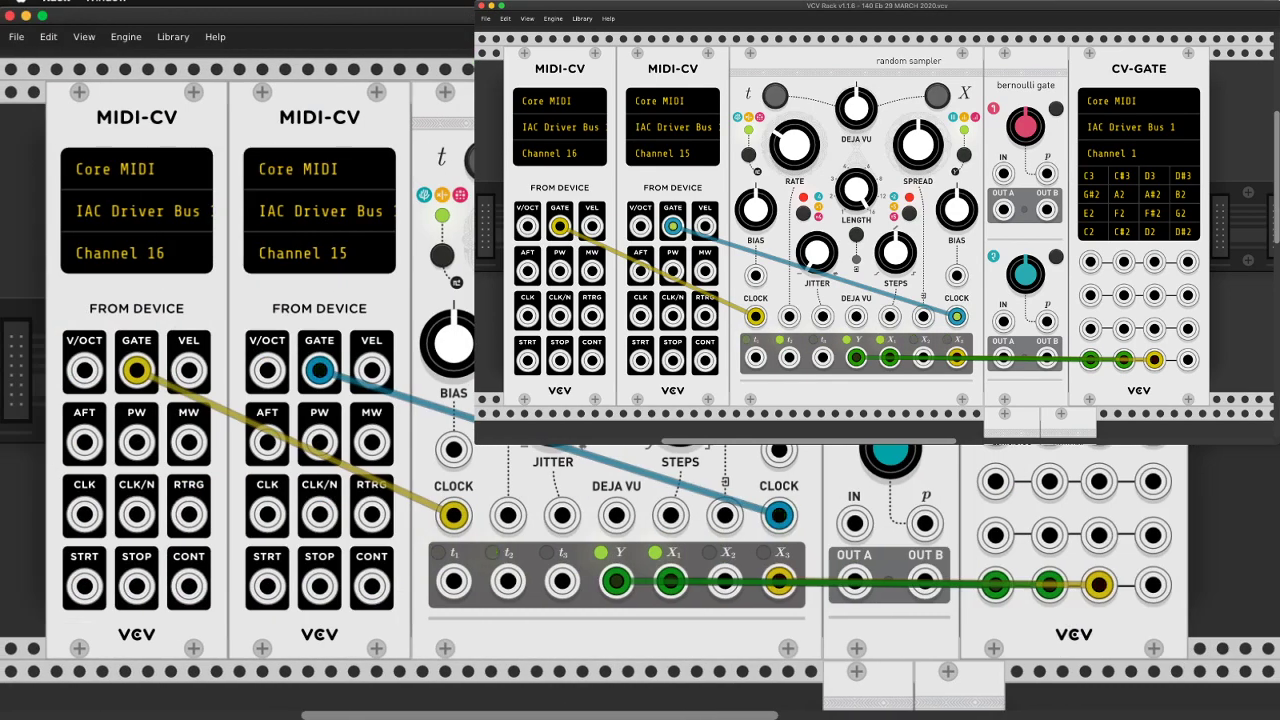
In VCV Rack, repatch X3 to the Channel 1 CV-GATE's last jack and X1 to the third jack of its third row, and remove the Y cable
{"action": "scroll", "coordinate": [848, 468], "scroll_direction": "right", "scroll_amount": 5}
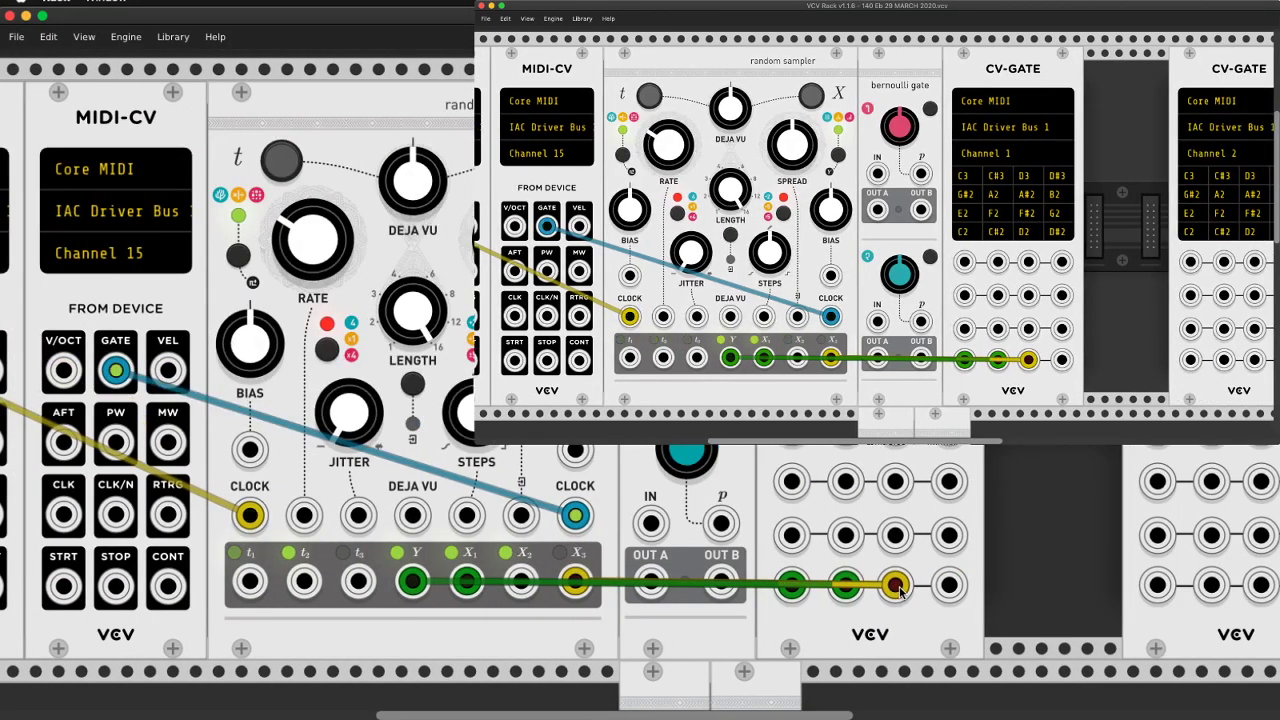
{"action": "left_click_drag", "start_coordinate": [896, 588], "coordinate": [949, 586]}
{"action": "left_click_drag", "start_coordinate": [846, 586], "coordinate": [949, 429]}
{"action": "right_click", "coordinate": [793, 600]}
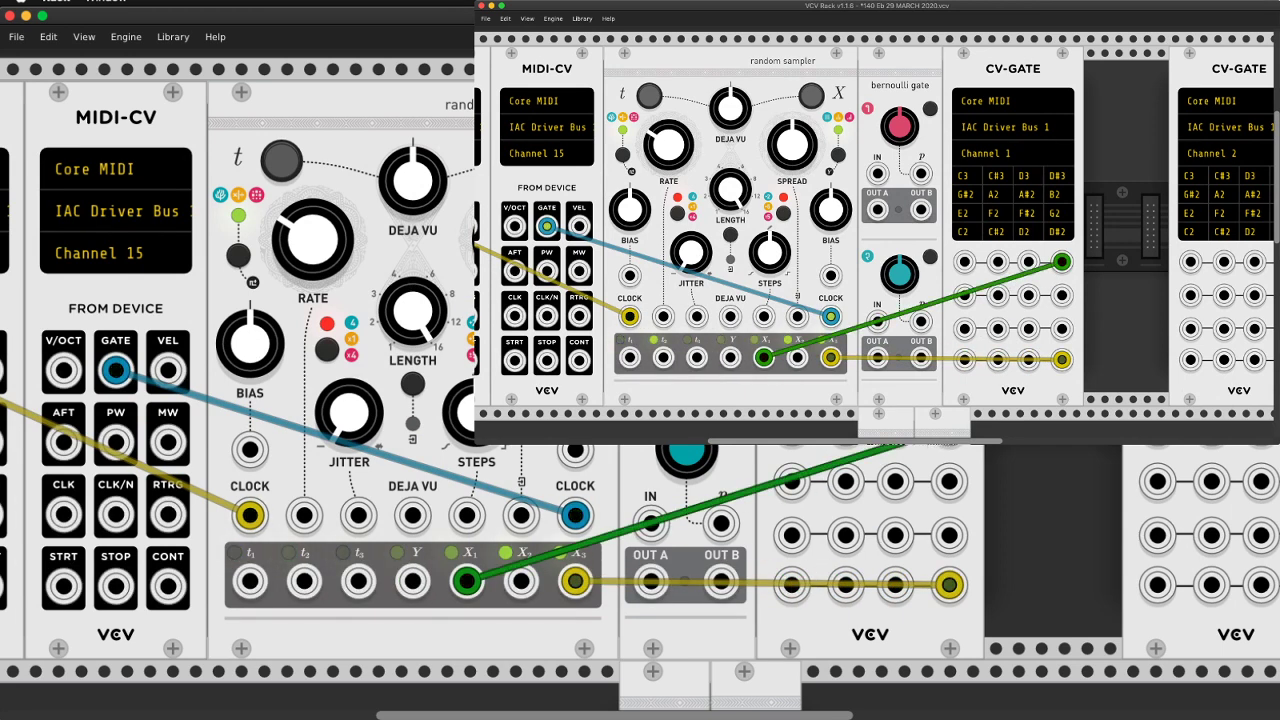
{"action": "left_click_drag", "start_coordinate": [949, 428], "coordinate": [895, 535]}
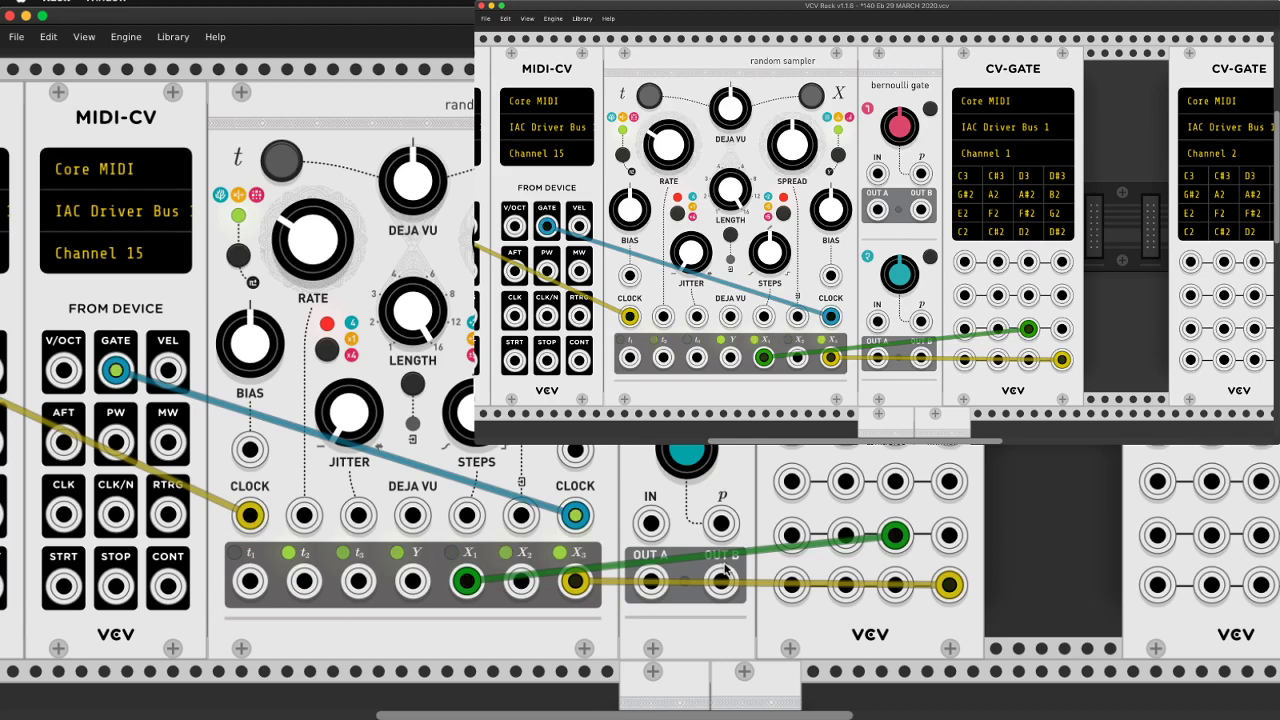
Return to Ableton Live and set the Moog SQUARE filter to band-pass with the Clean circuit at 2.28 kHz
{"action": "key", "text": "super+Tab"}
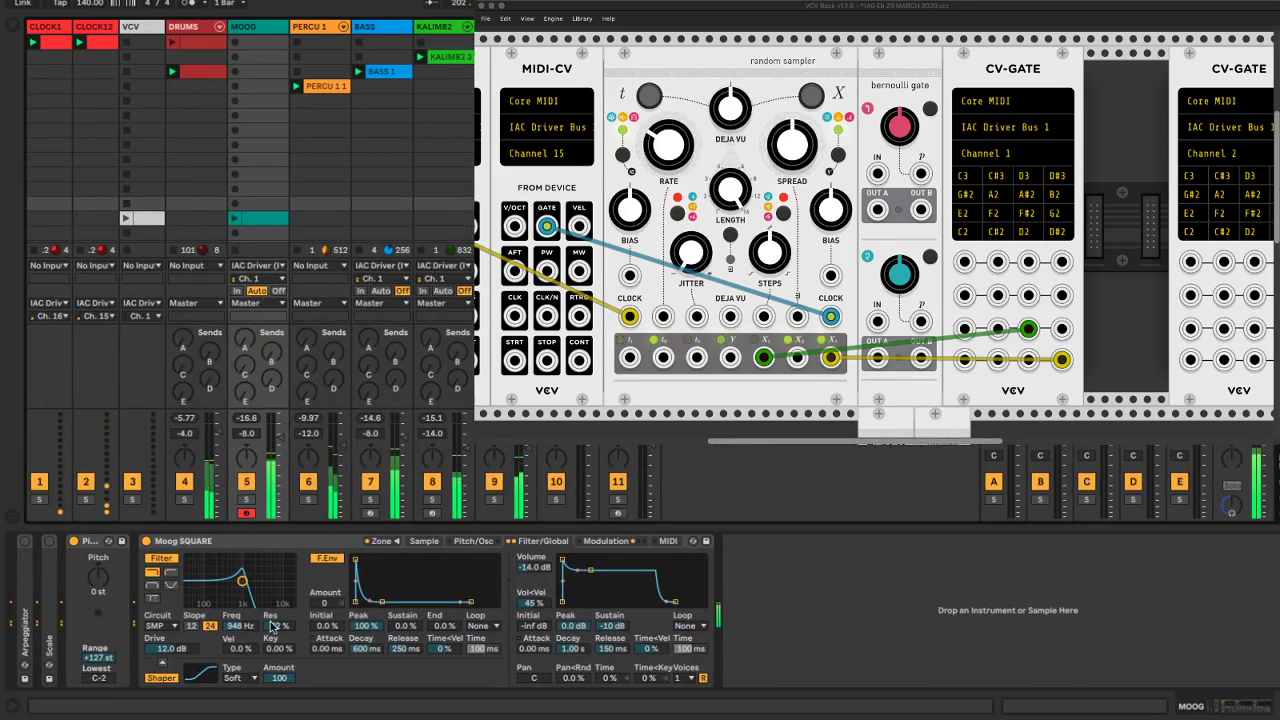
{"action": "mouse_move", "coordinate": [242, 581]}
{"action": "left_mouse_down"}
{"action": "mouse_move", "coordinate": [264, 581]}
{"action": "mouse_move", "coordinate": [234, 581]}
{"action": "mouse_move", "coordinate": [246, 578]}
{"action": "left_mouse_up"}
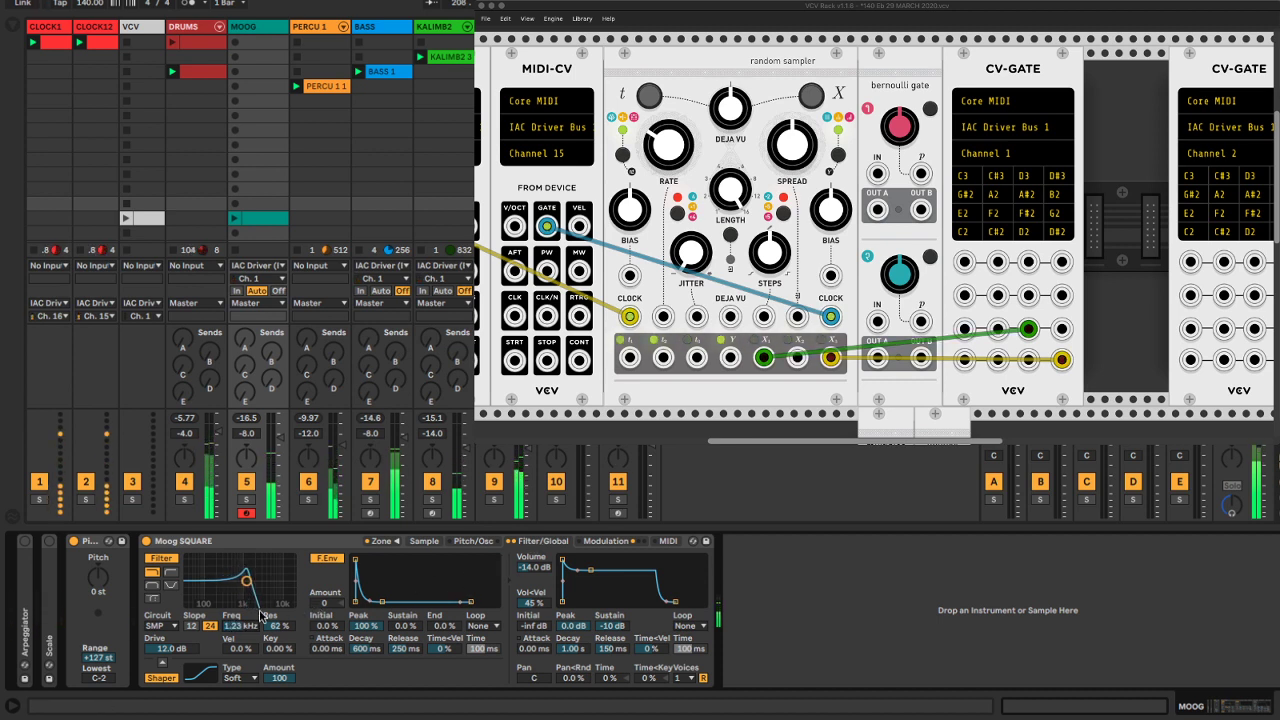
{"action": "left_click_drag", "start_coordinate": [247, 626], "coordinate": [247, 610]}
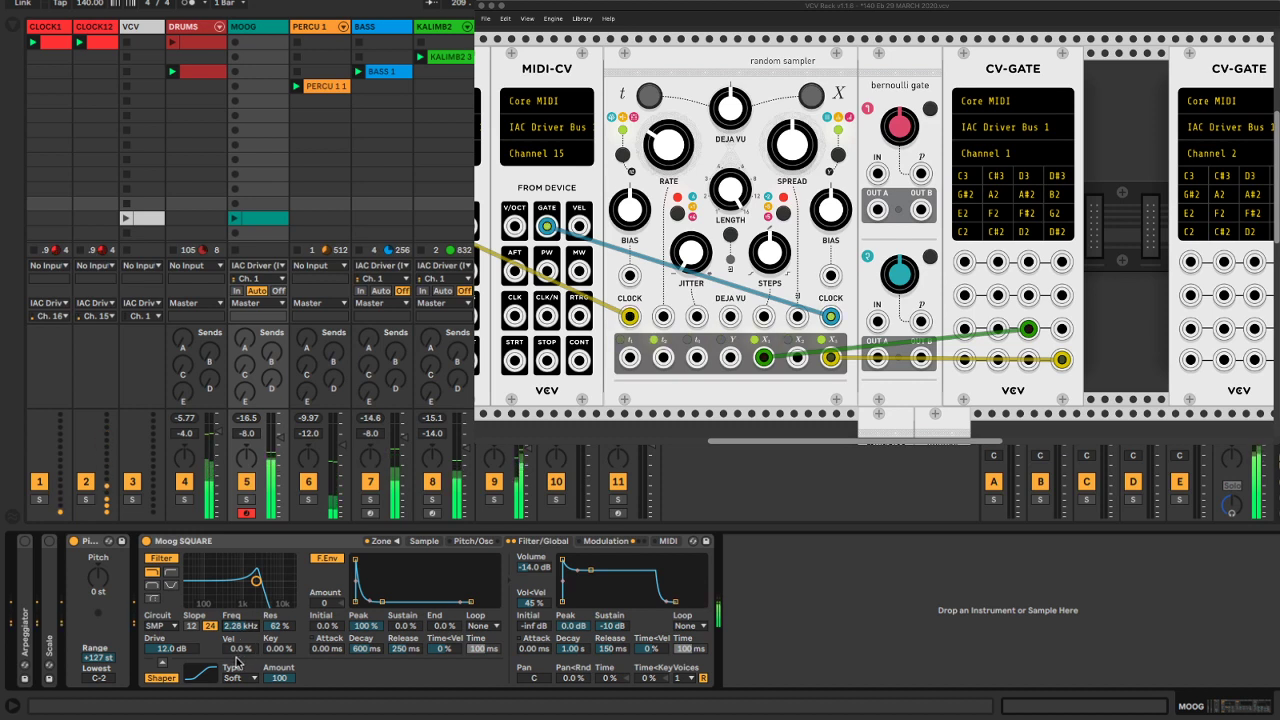
{"action": "left_click", "coordinate": [169, 627]}
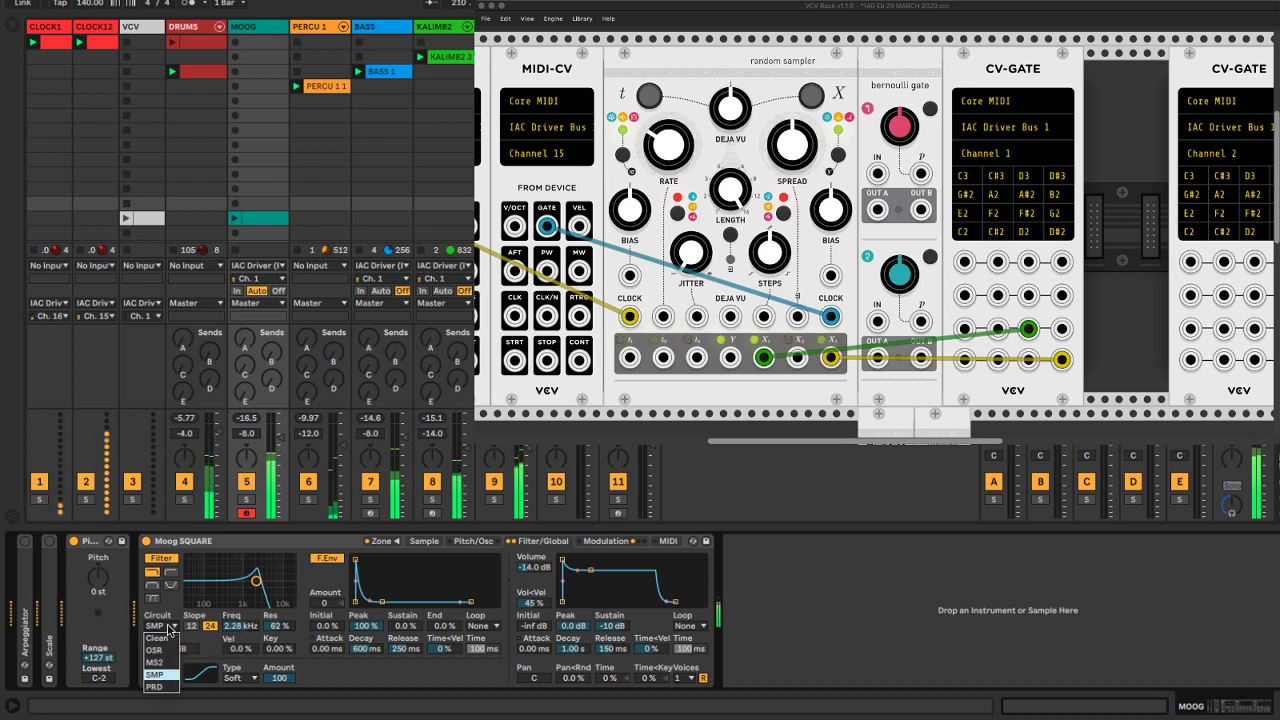
{"action": "left_click", "coordinate": [156, 638]}
{"action": "left_click", "coordinate": [153, 586]}
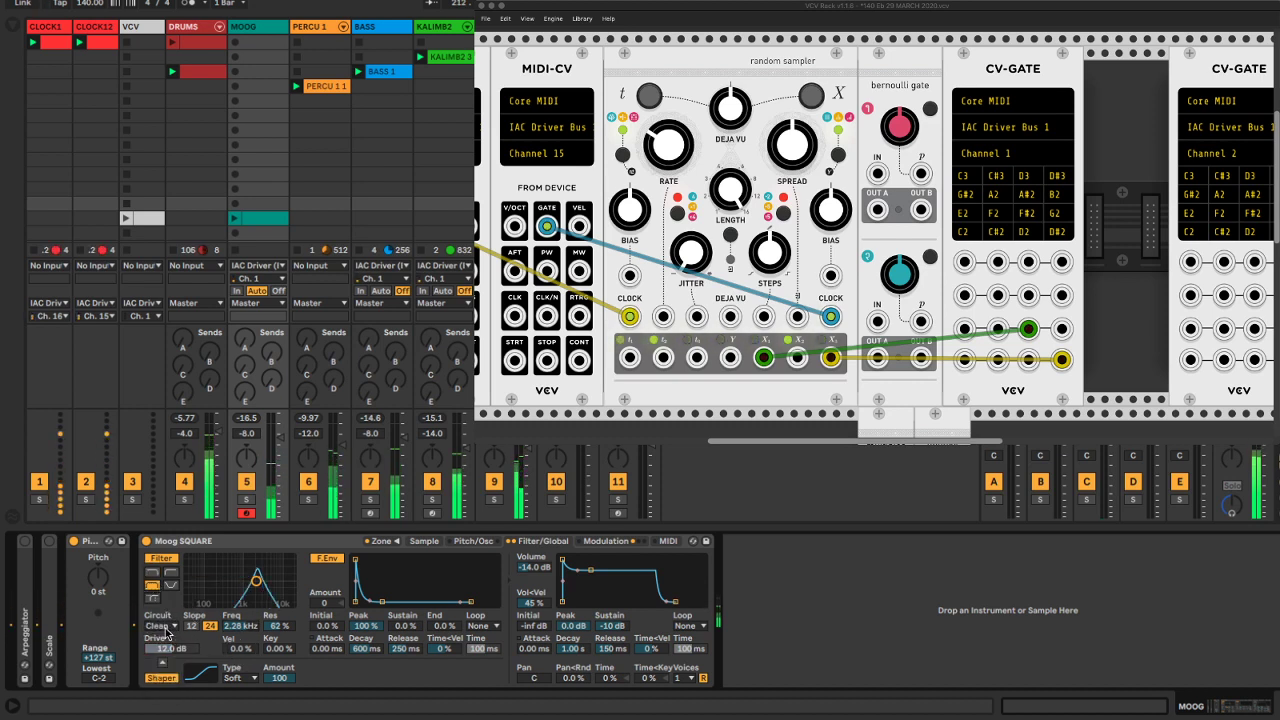
Try the OSR circuit on the Moog SQUARE filter with a frequency of 901 Hz and 57% resonance
{"action": "left_click", "coordinate": [168, 627]}
{"action": "left_click", "coordinate": [158, 636]}
{"action": "left_click_drag", "start_coordinate": [233, 632], "coordinate": [233, 696]}
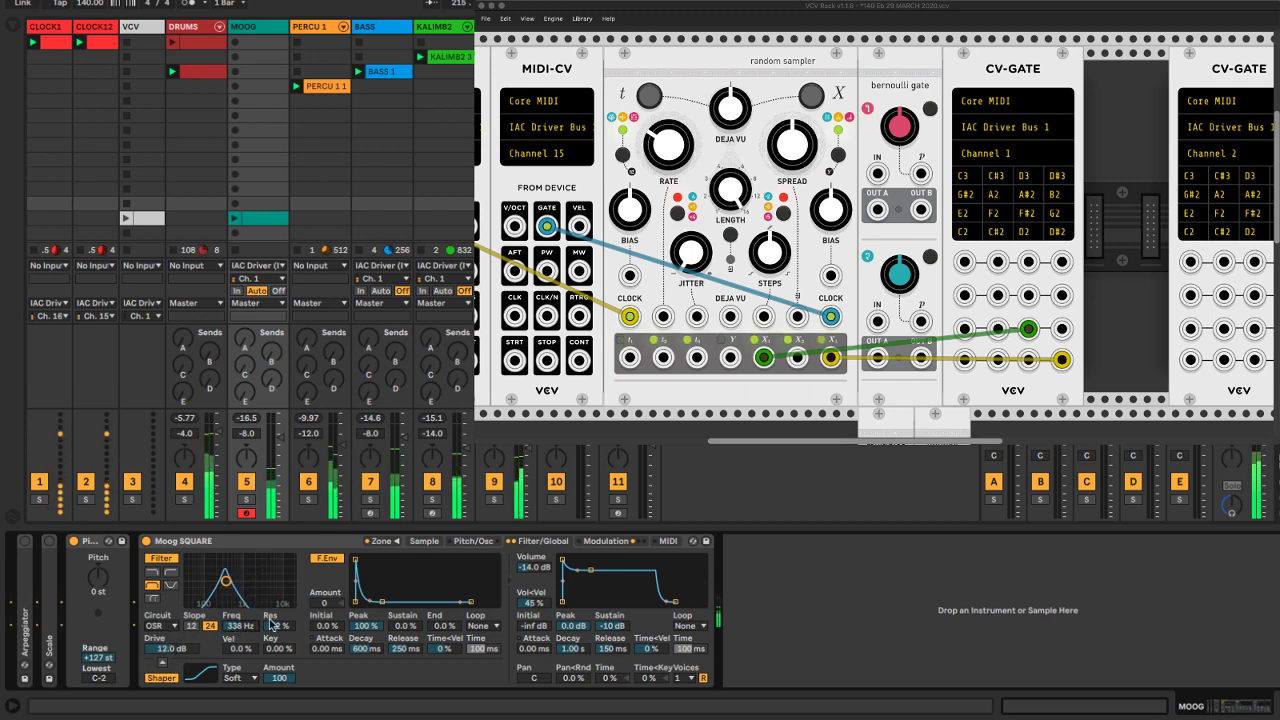
{"action": "left_click_drag", "start_coordinate": [271, 624], "coordinate": [236, 646]}
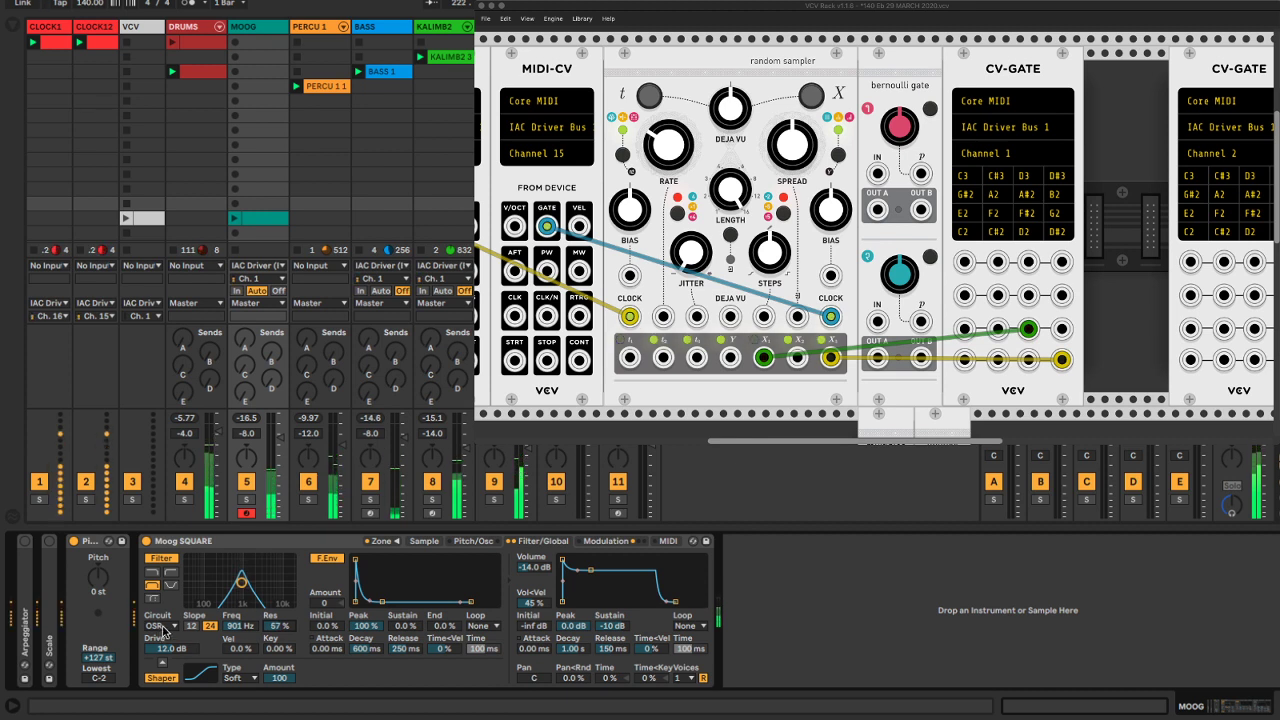
Toggle the Moog SQUARE Shaper off and on, and try the Hard shaper type before restoring Soft
{"action": "left_click", "coordinate": [158, 679]}
{"action": "left_click", "coordinate": [158, 679]}
{"action": "left_click", "coordinate": [240, 678]}
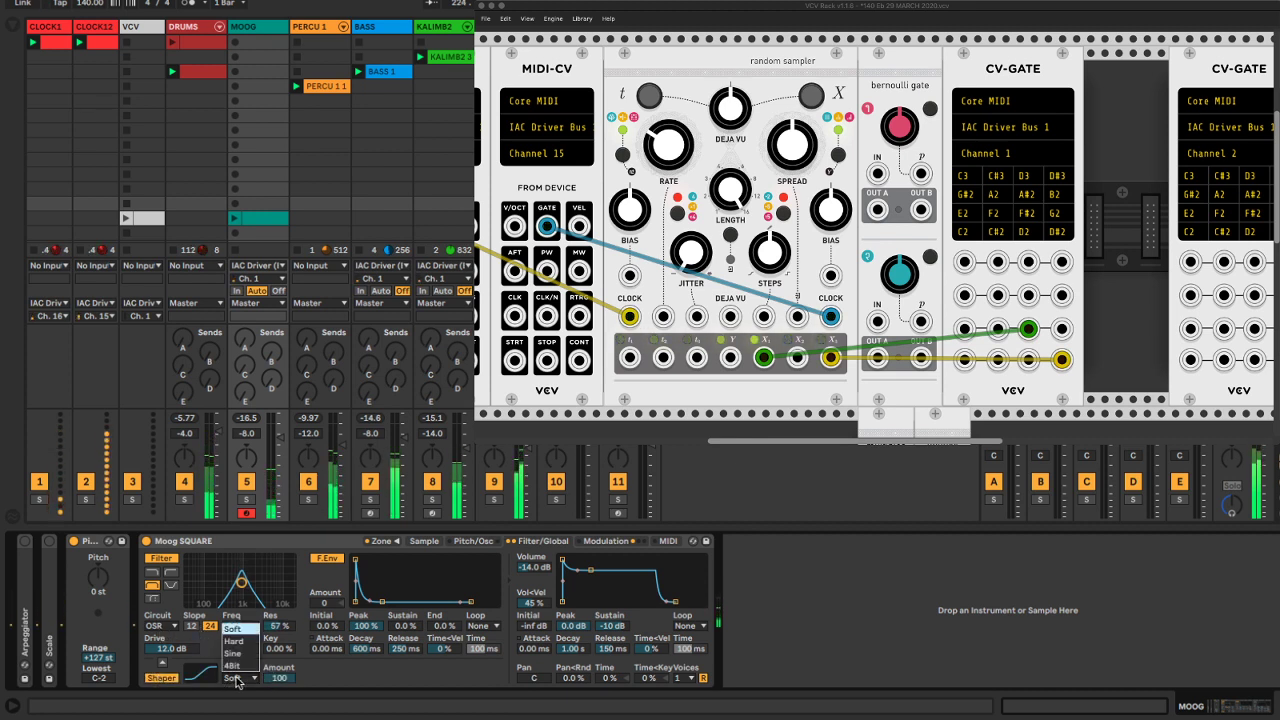
{"action": "left_click", "coordinate": [235, 650]}
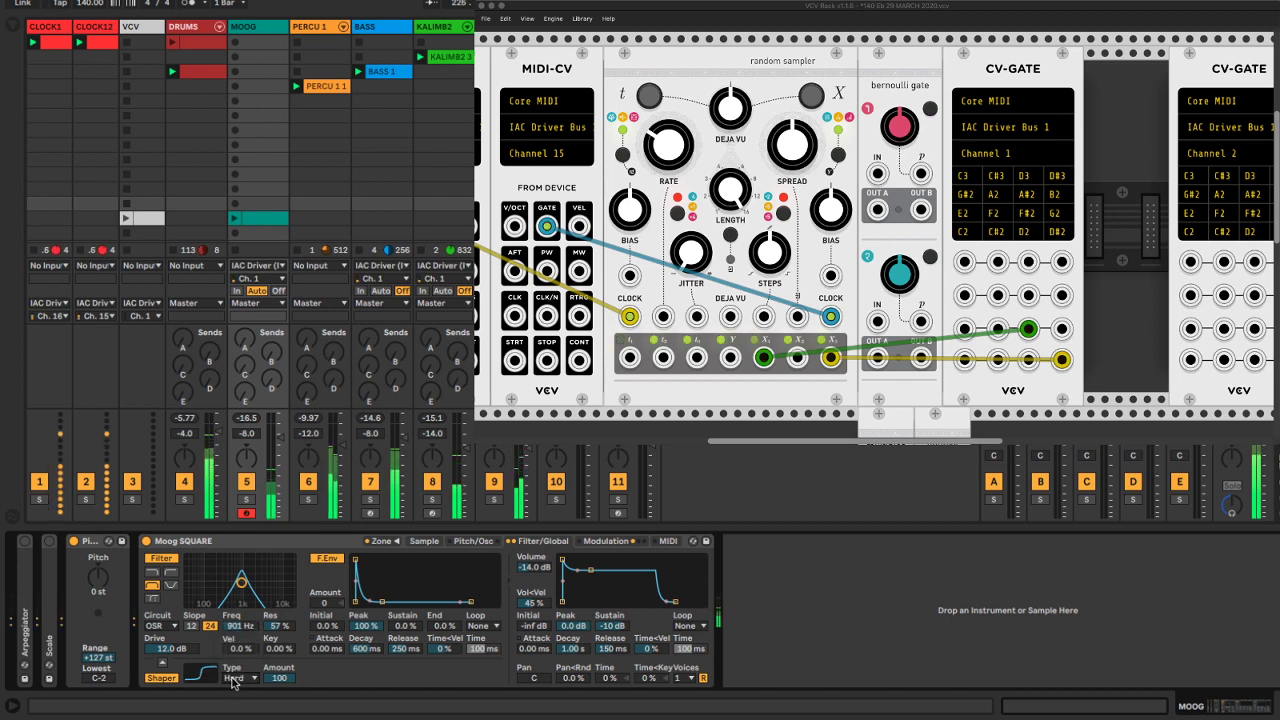
{"action": "left_click", "coordinate": [240, 678]}
{"action": "left_click", "coordinate": [257, 640]}
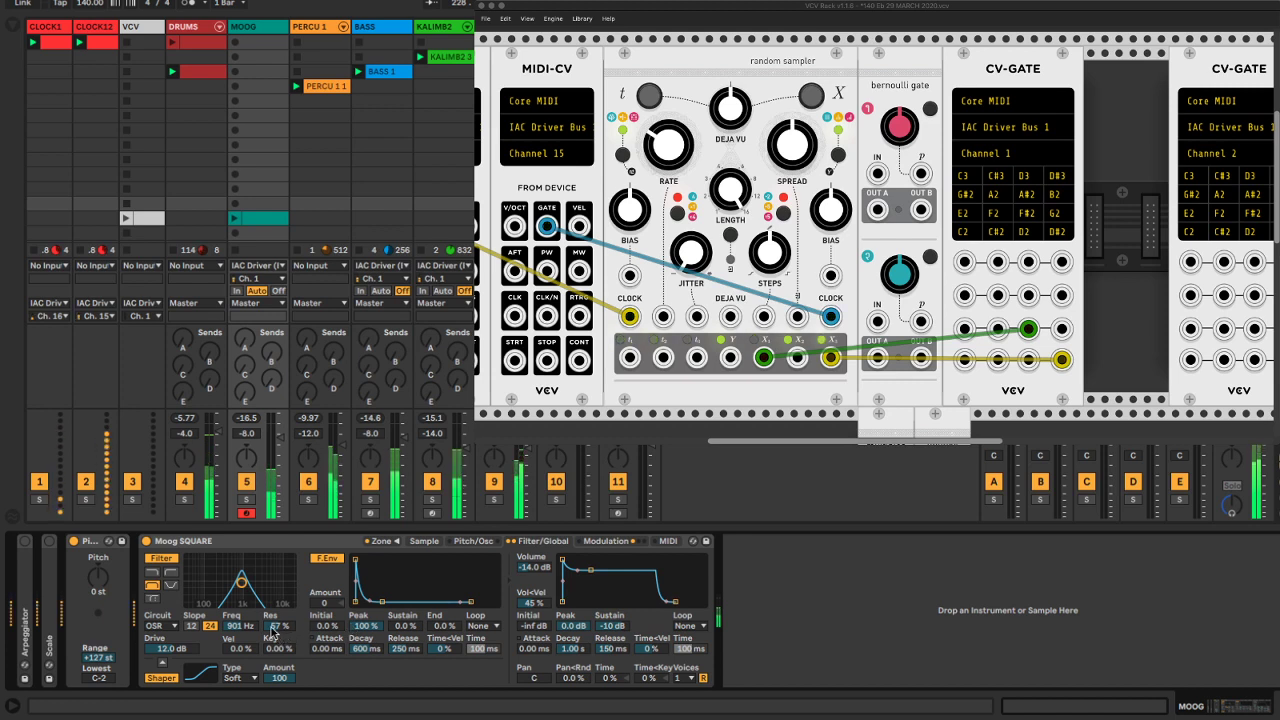
Set the Moog SQUARE filter circuit to Clean with a frequency of 1.06 kHz and 52% resonance
{"action": "left_click", "coordinate": [174, 626]}
{"action": "left_click", "coordinate": [168, 621]}
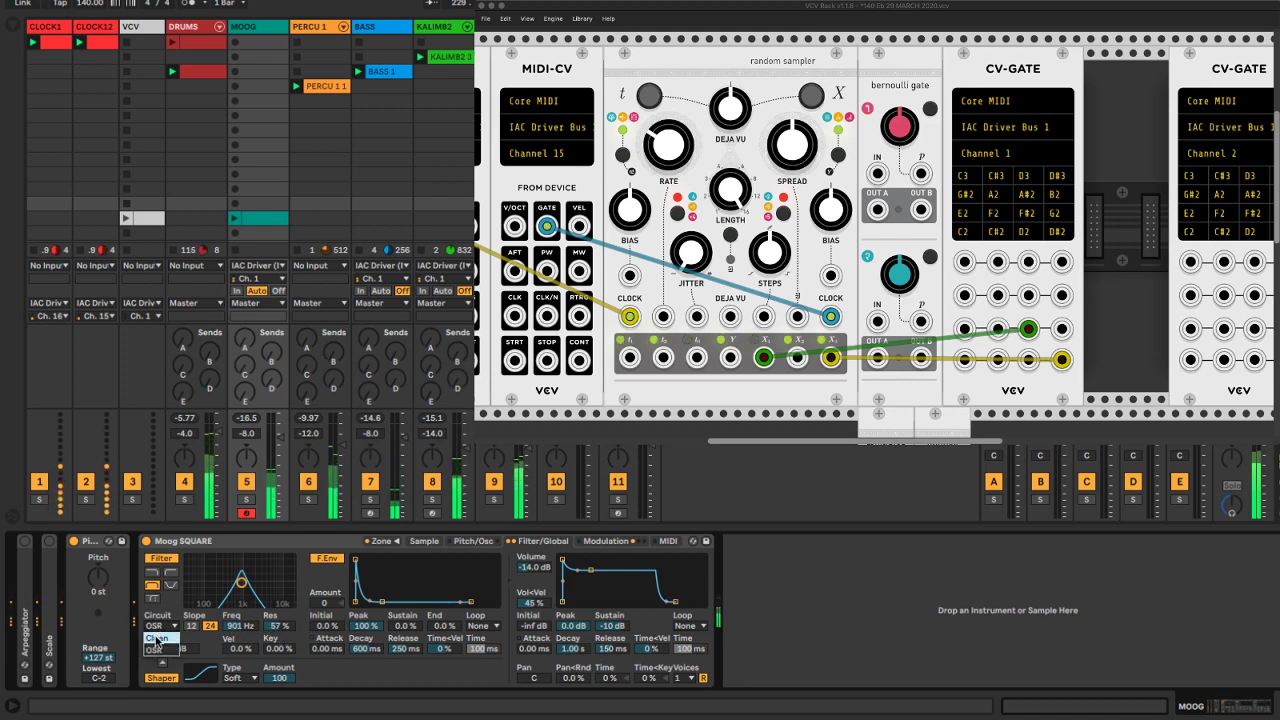
{"action": "left_click_drag", "start_coordinate": [242, 583], "coordinate": [244, 587]}
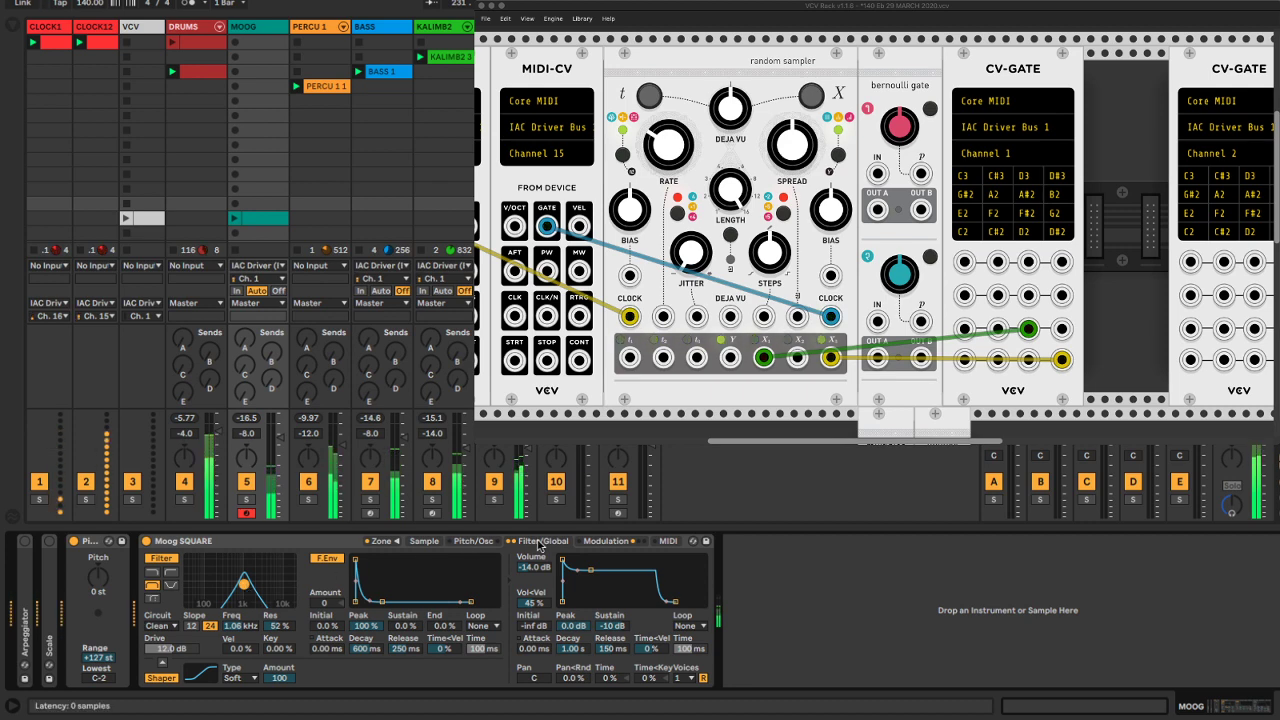
Try a rate of 1/3 on LFO 1 in the Moog SQUARE modulation settings
{"action": "left_click", "coordinate": [618, 543]}
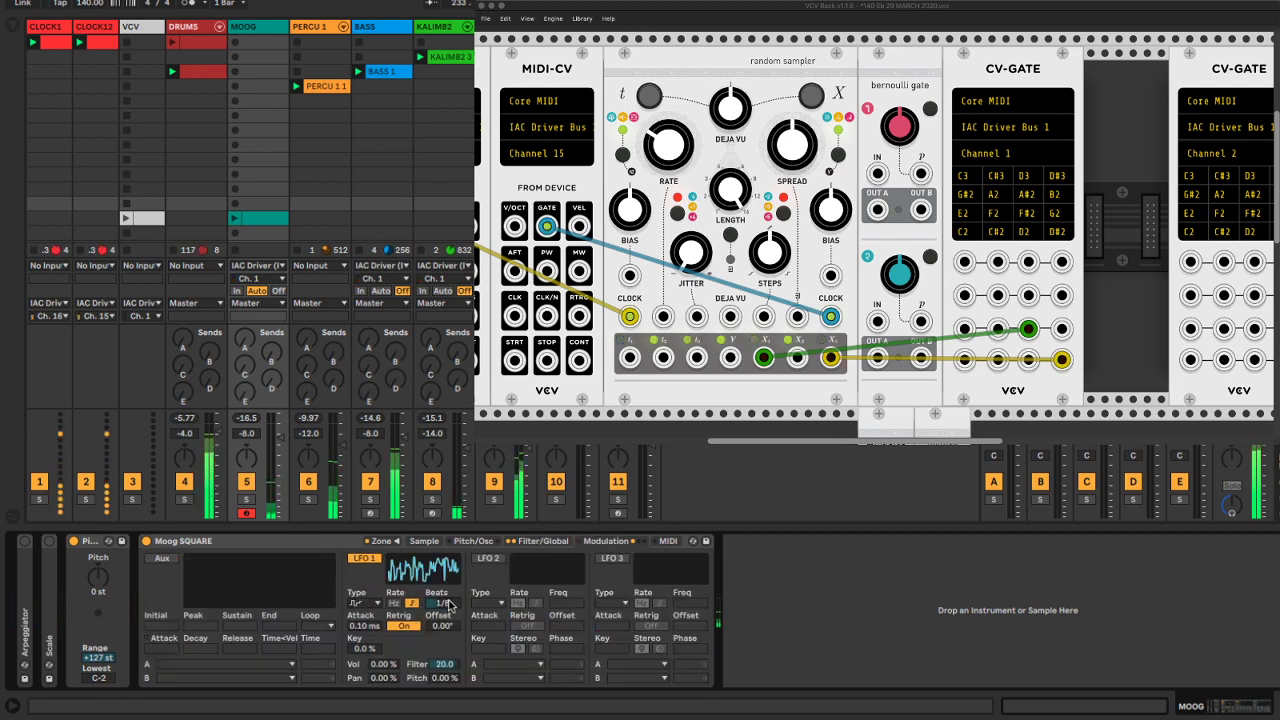
{"action": "mouse_move", "coordinate": [449, 605]}
{"action": "left_mouse_down"}
{"action": "mouse_move", "coordinate": [449, 590]}
{"action": "mouse_move", "coordinate": [449, 602]}
{"action": "left_mouse_up"}
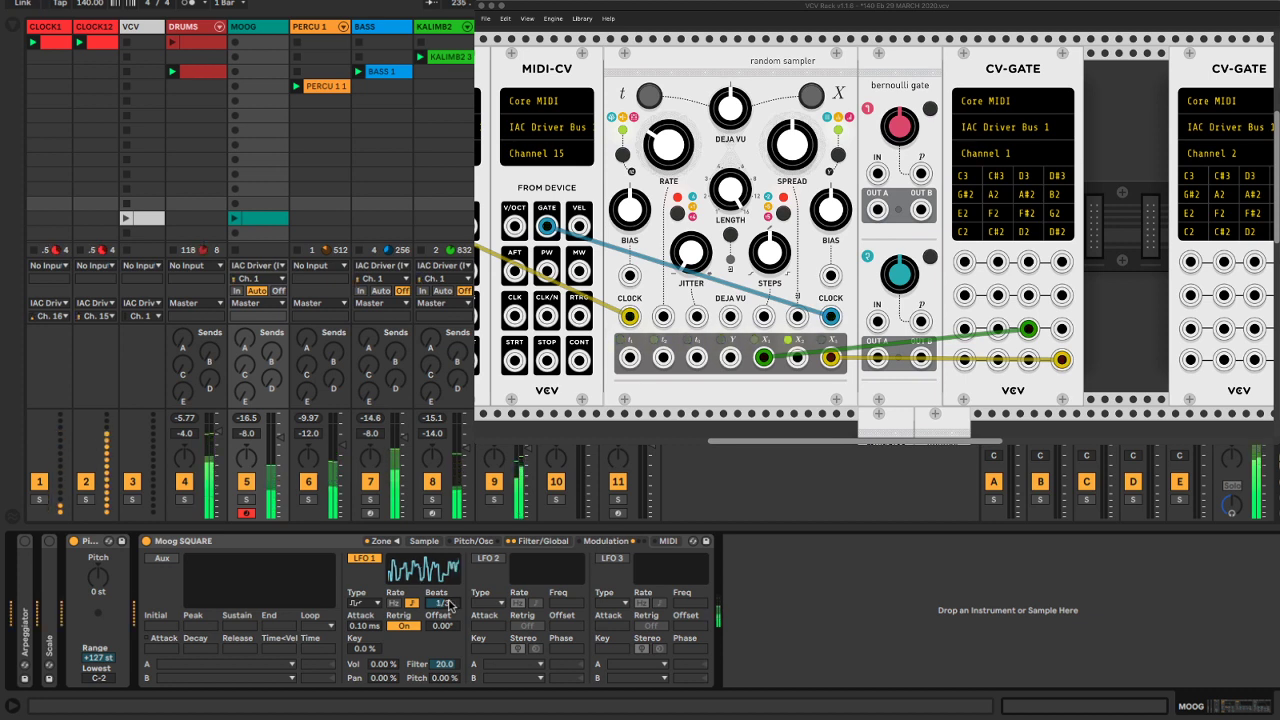
{"action": "left_click", "coordinate": [772, 576]}
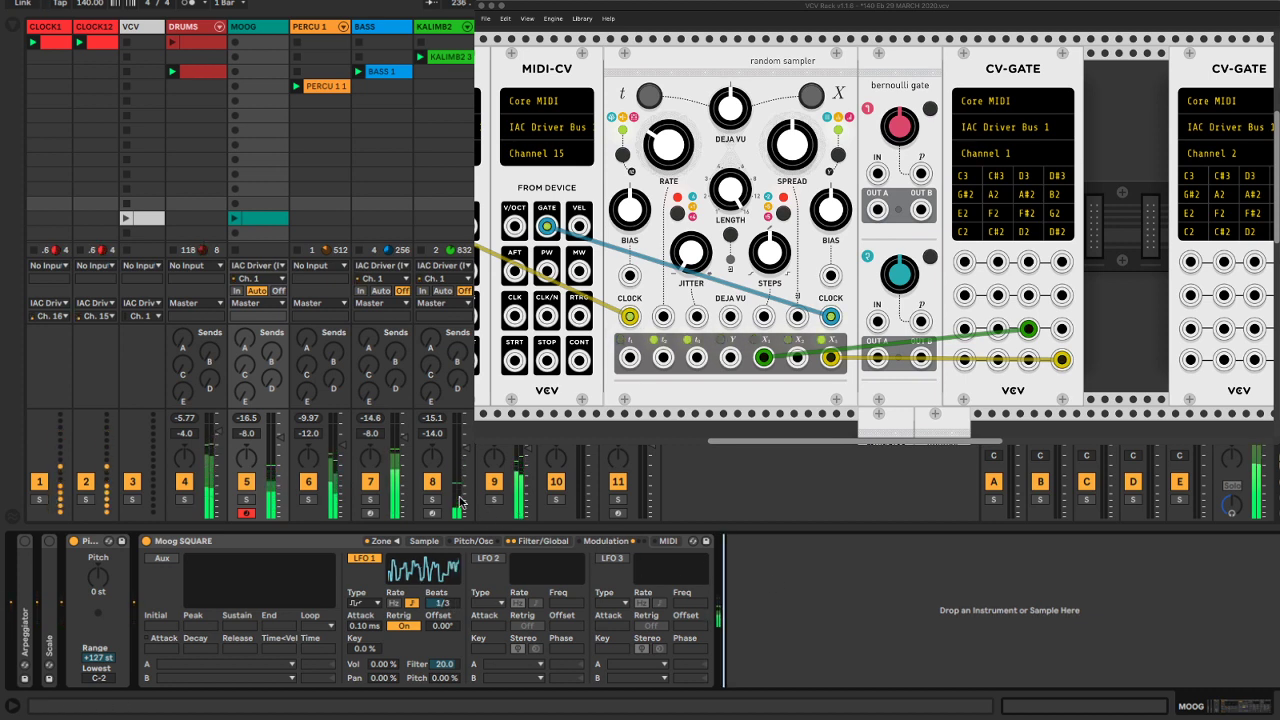
{"action": "left_click_drag", "start_coordinate": [443, 664], "coordinate": [443, 662]}
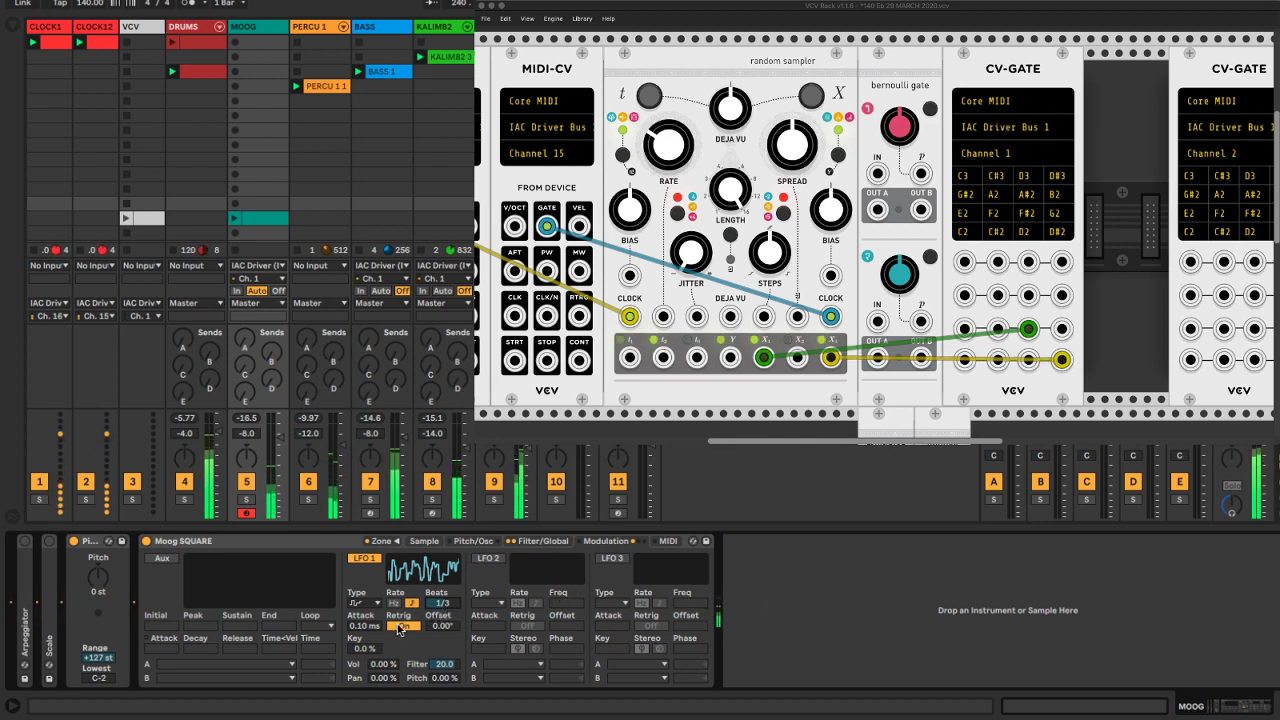
Try a sine waveform with Retrig off on the Moog SQUARE LFO 1
{"action": "left_click", "coordinate": [362, 605]}
{"action": "left_click", "coordinate": [362, 610]}
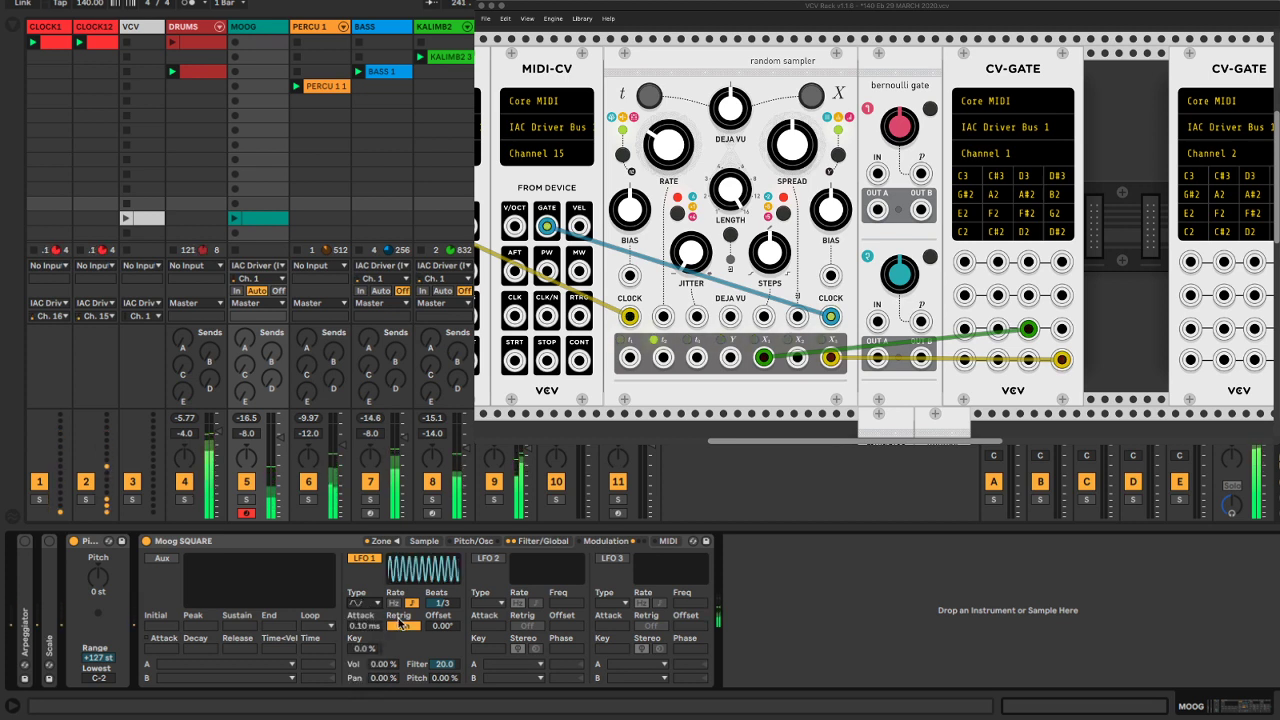
{"action": "left_click", "coordinate": [401, 626]}
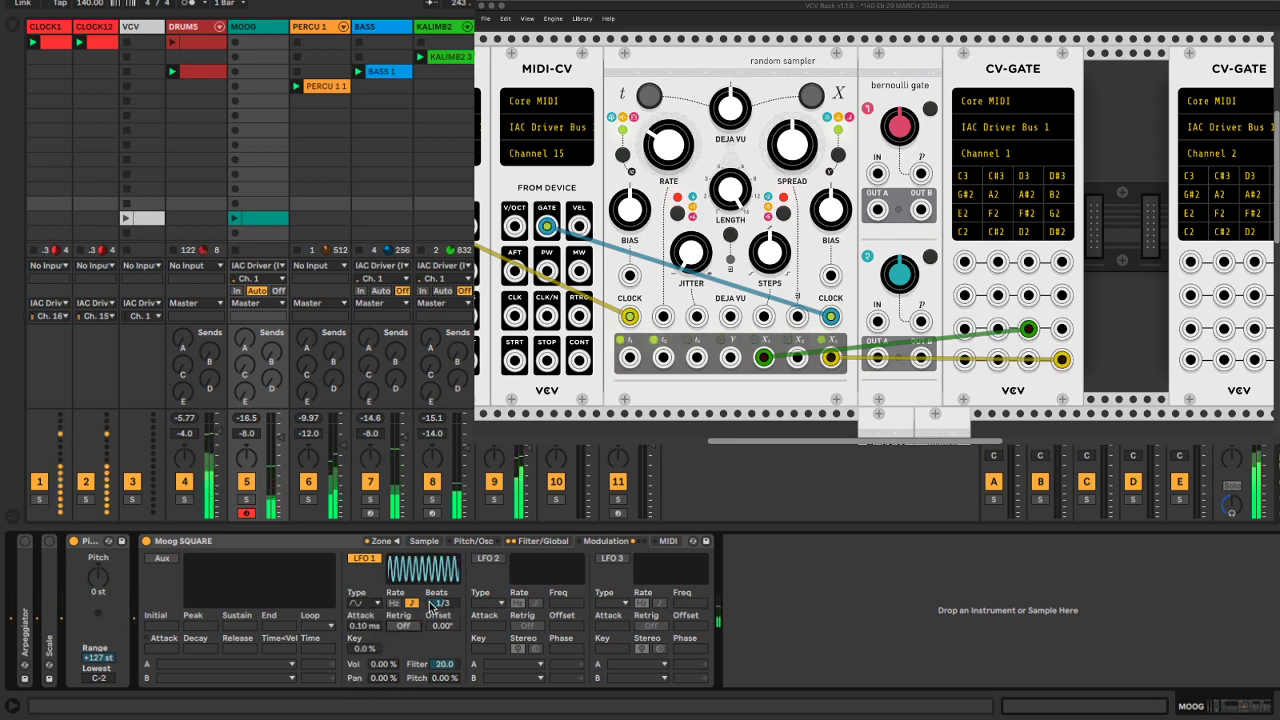
Restore LFO 1's random waveform with Retrig on, using a 1/4 rate and a filter amount of 24.0
{"action": "left_click", "coordinate": [362, 603]}
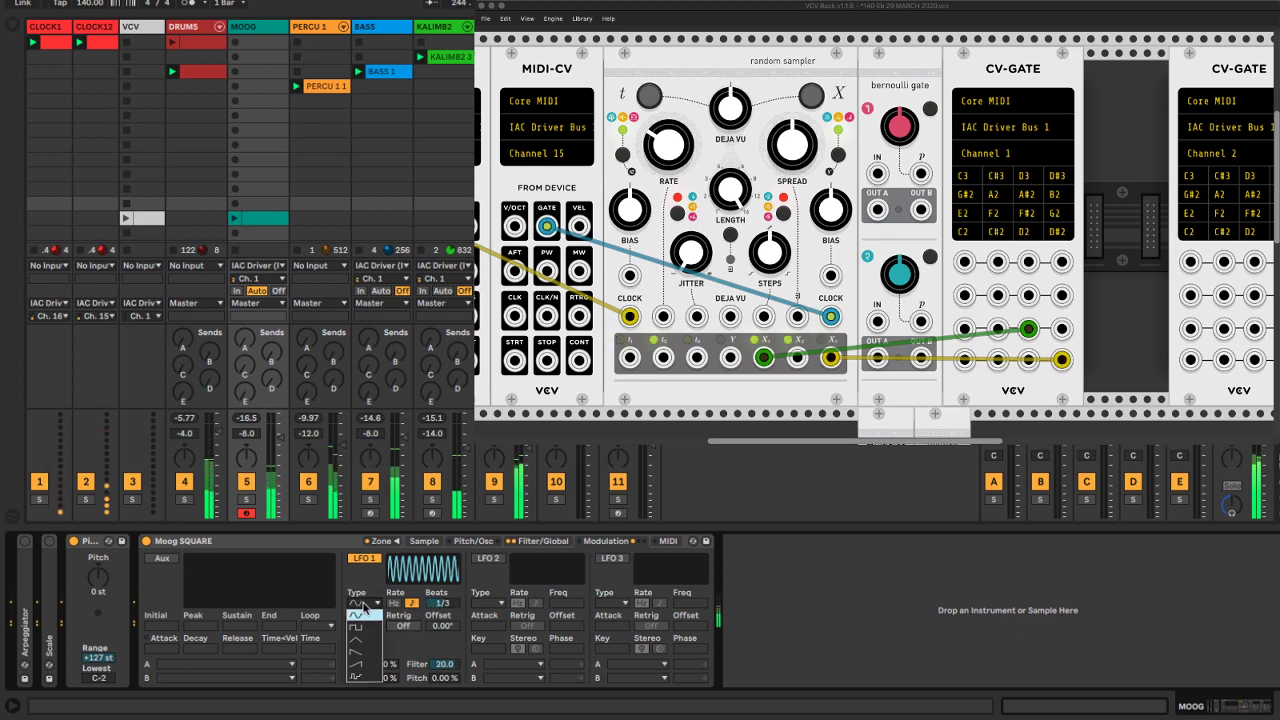
{"action": "left_click", "coordinate": [362, 677]}
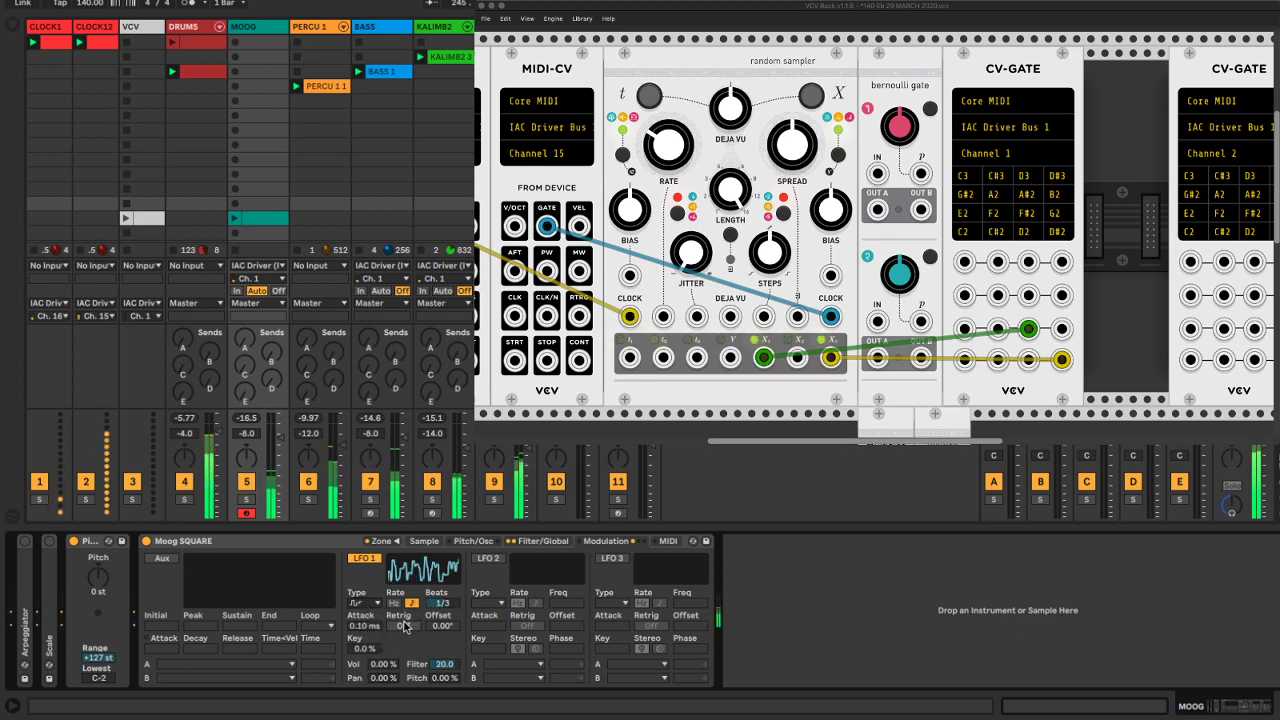
{"action": "left_click", "coordinate": [403, 625]}
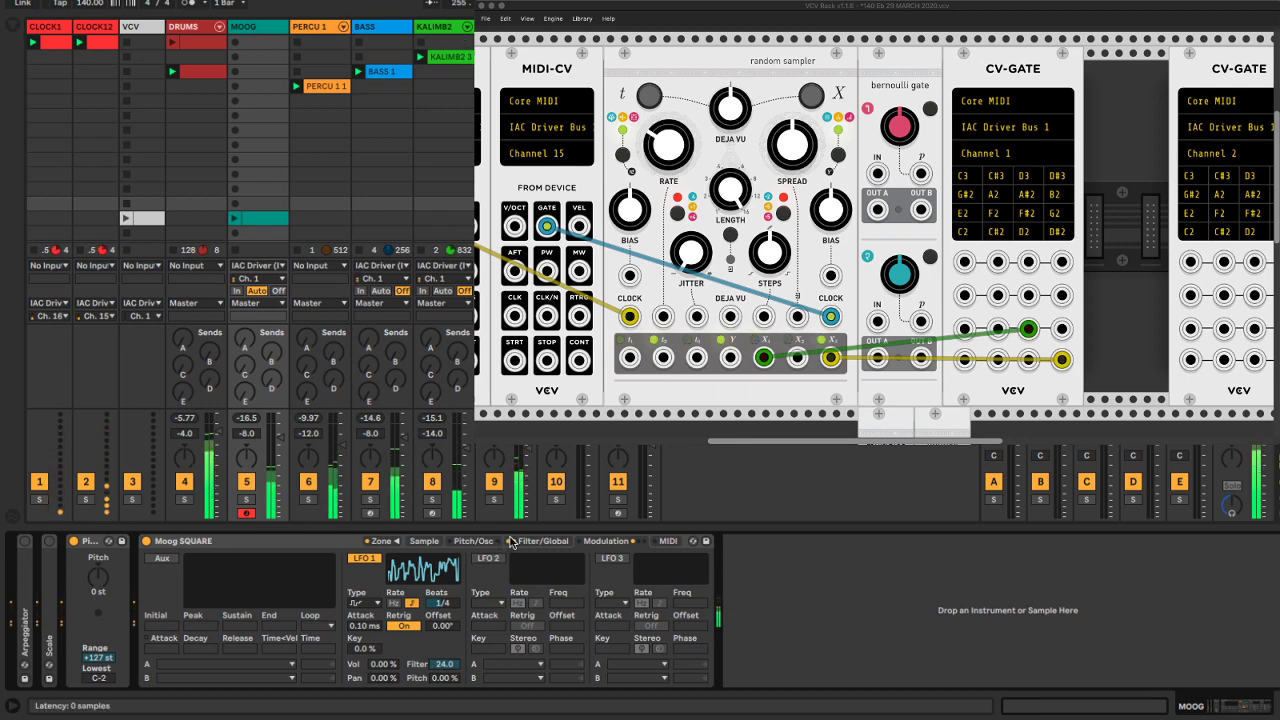
Set the MOOG track volume to -5.0 dB and the Moog SQUARE filter frequency to 356 Hz
{"action": "left_click", "coordinate": [541, 541]}
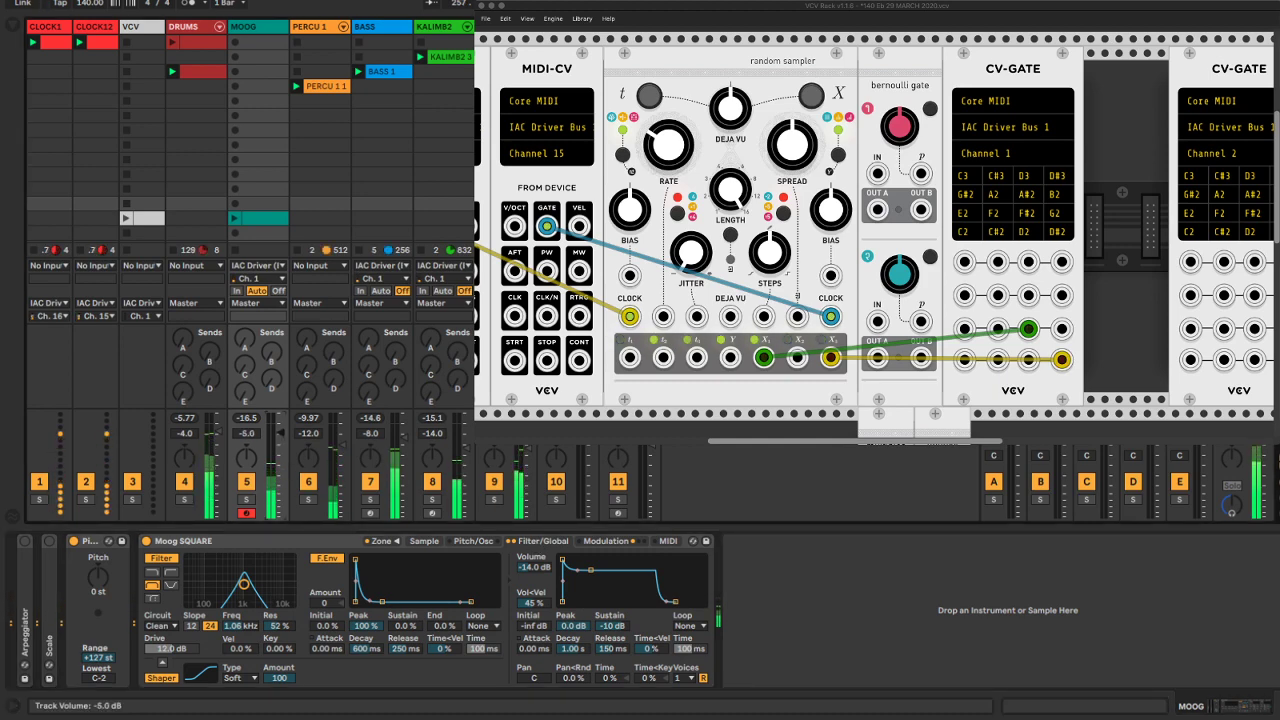
{"action": "left_click_drag", "start_coordinate": [242, 628], "coordinate": [240, 642]}
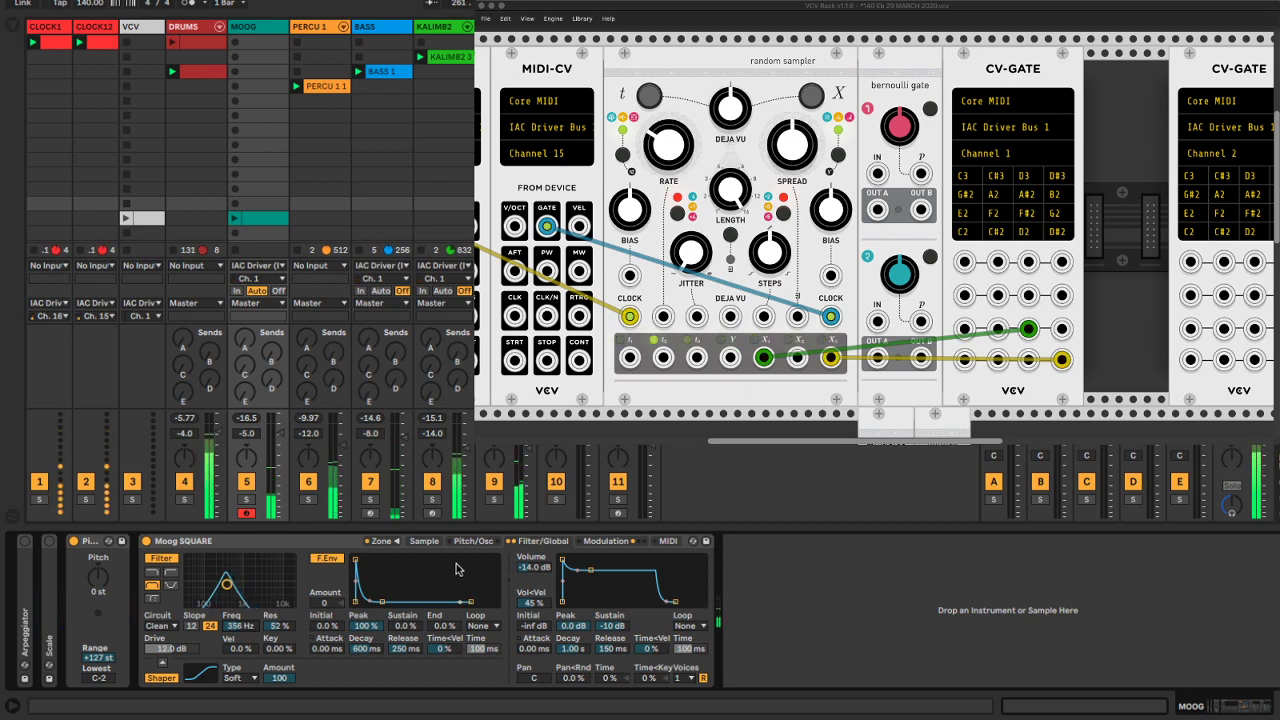
Try a 1/8 rate on the Moog SQUARE LFO 1, return it to 1/4, and keep the random waveform
{"action": "left_click", "coordinate": [607, 541]}
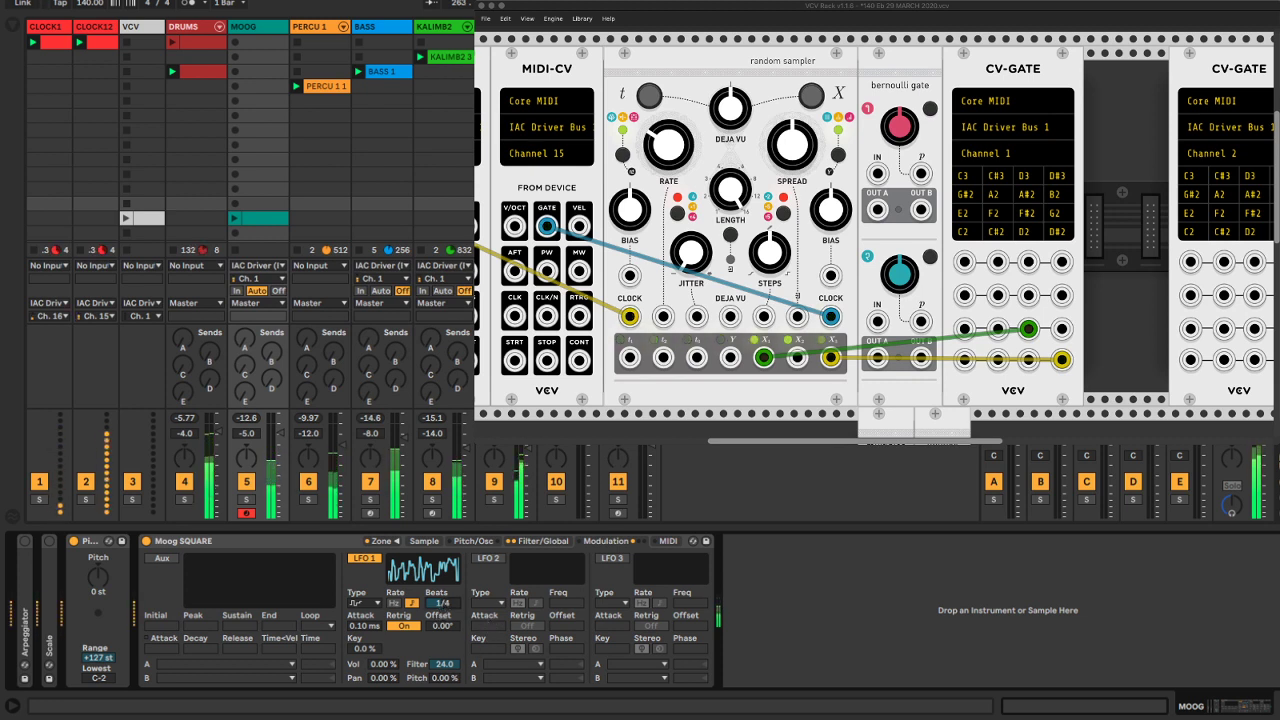
{"action": "left_click_drag", "start_coordinate": [442, 604], "coordinate": [442, 628]}
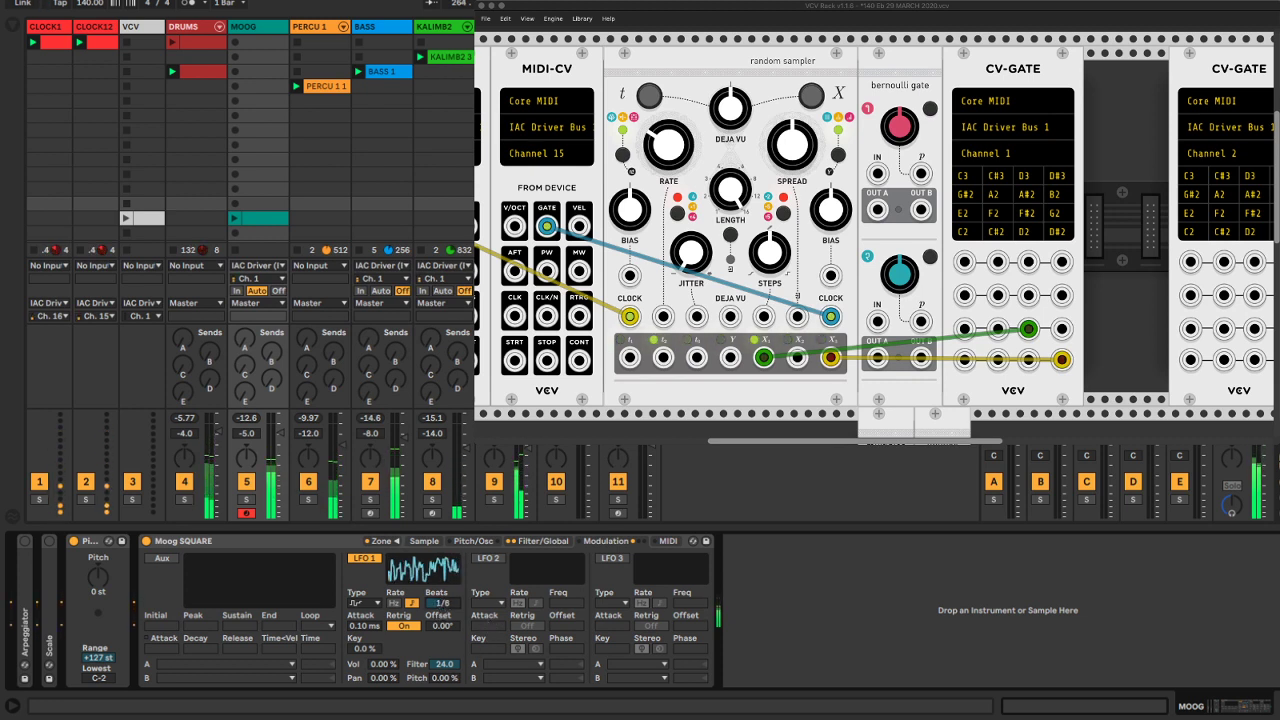
{"action": "left_click", "coordinate": [360, 604]}
{"action": "left_click", "coordinate": [365, 587]}
{"action": "left_click_drag", "start_coordinate": [440, 603], "coordinate": [440, 580]}
{"action": "left_click", "coordinate": [375, 604]}
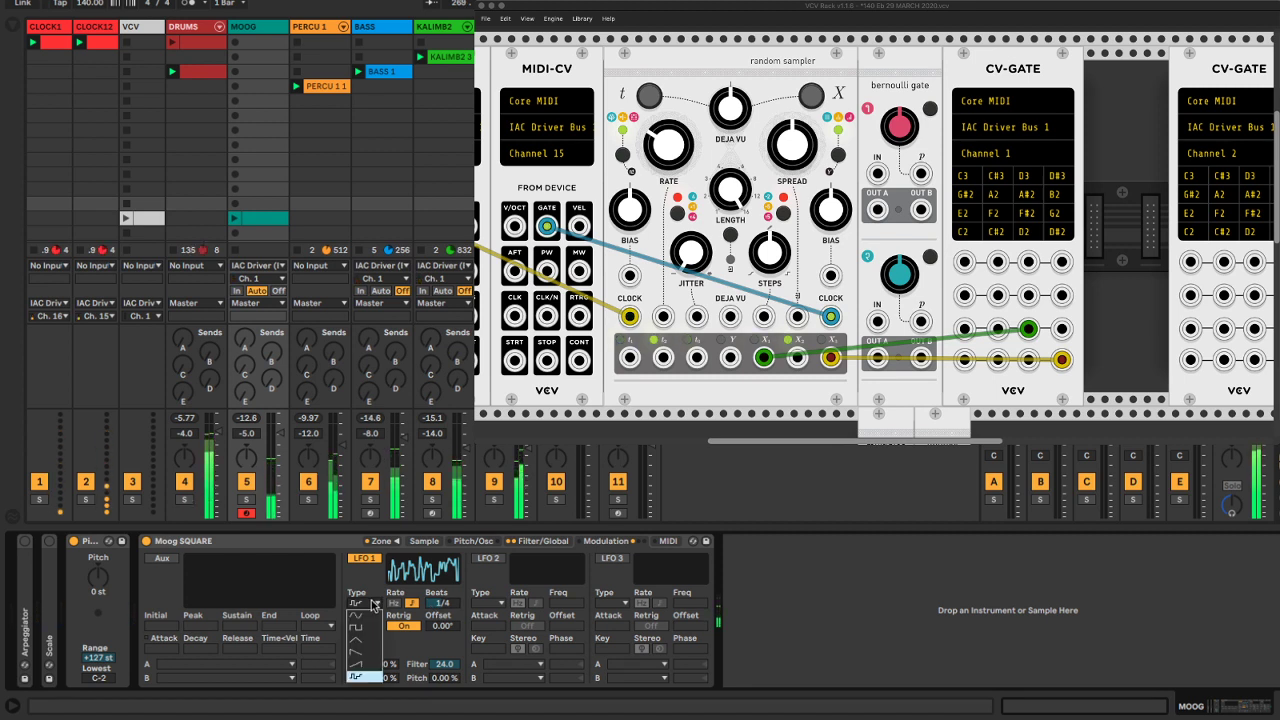
{"action": "left_click", "coordinate": [352, 574]}
{"action": "left_click", "coordinate": [774, 607]}
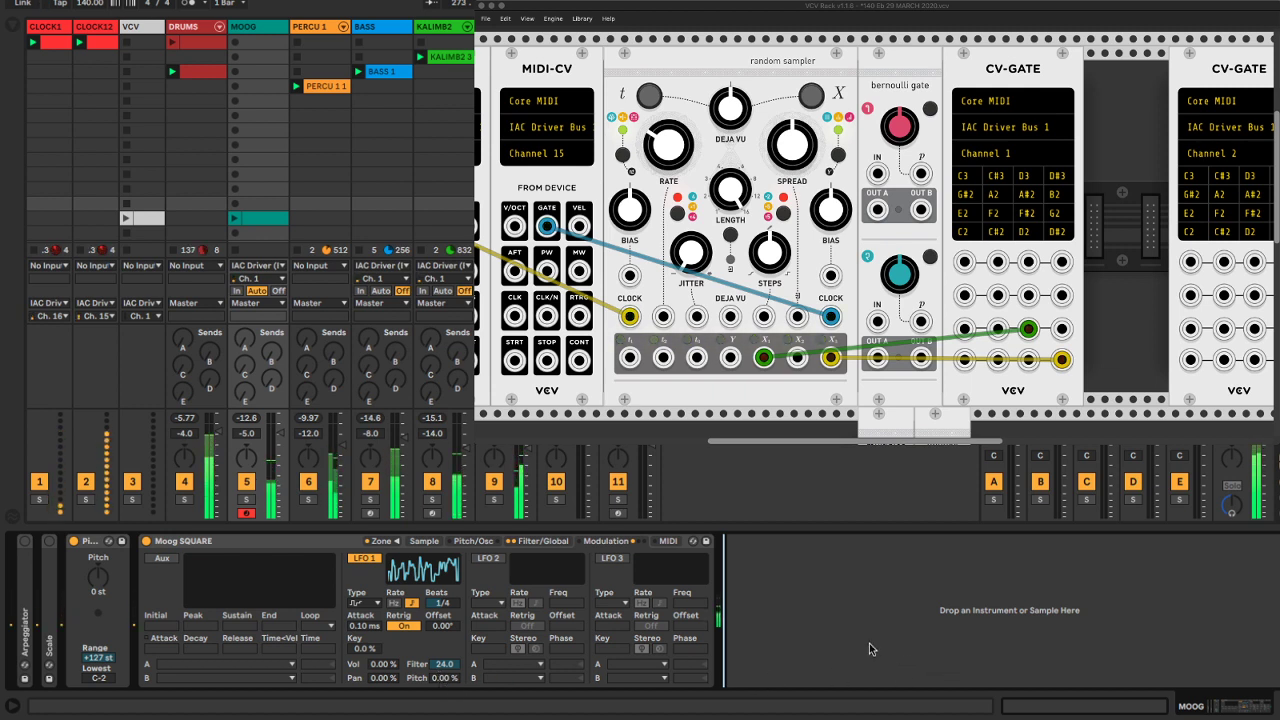
Try the MOOG track's D-ECHO 2 send at 0.0 dB and turn it back down
{"action": "left_click_drag", "start_coordinate": [271, 383], "coordinate": [271, 320]}
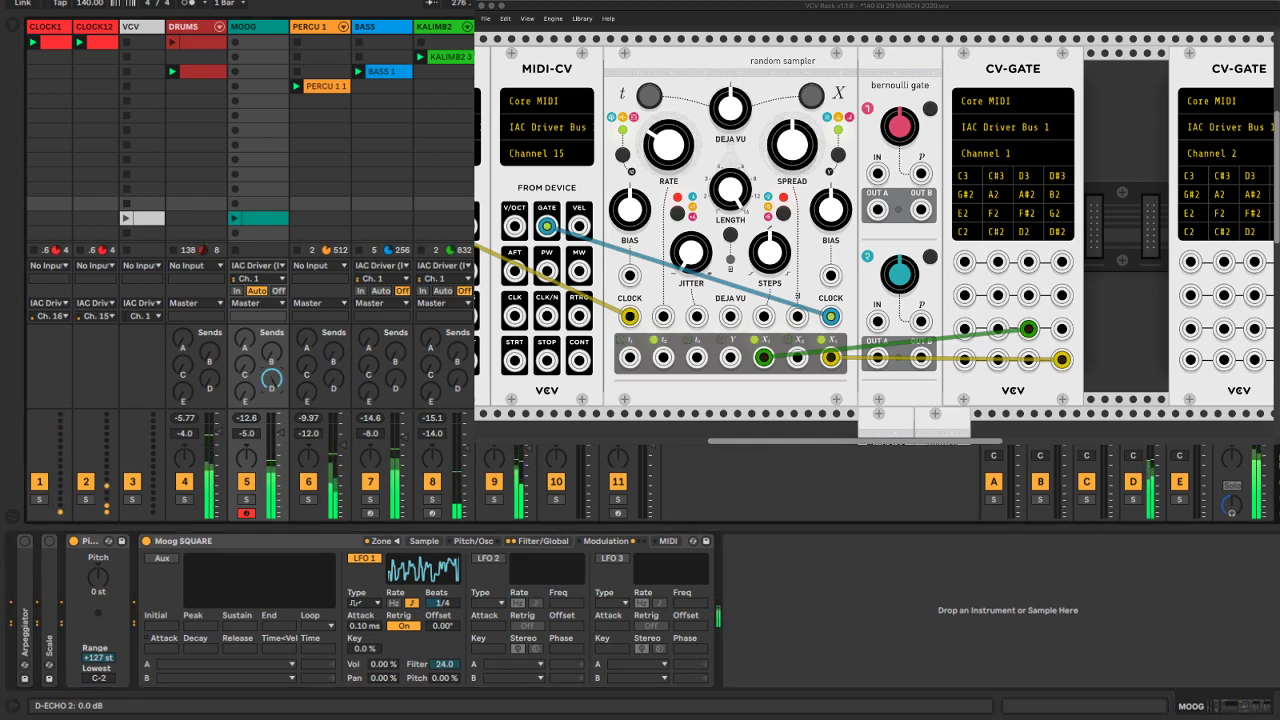
{"action": "left_click_drag", "start_coordinate": [271, 320], "coordinate": [271, 383]}
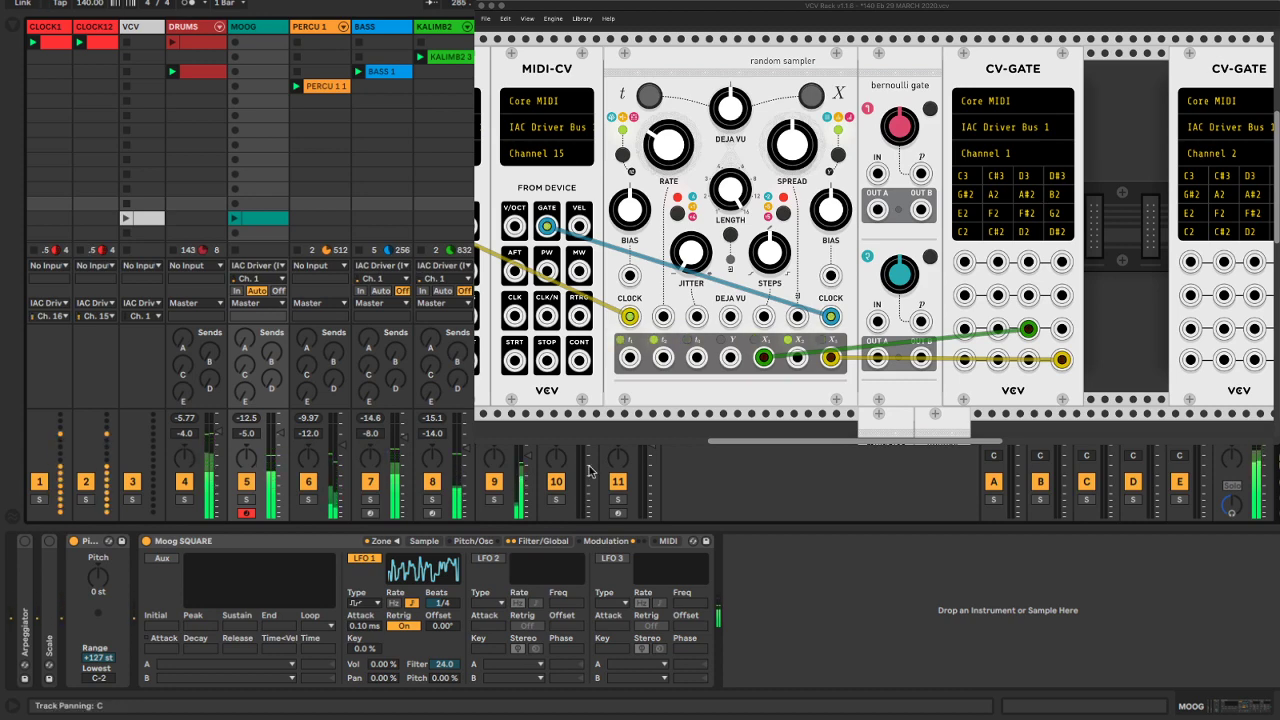
Set the KALIMB2 track volume to -18.0 dB and save the Live set
{"action": "left_click", "coordinate": [444, 204]}
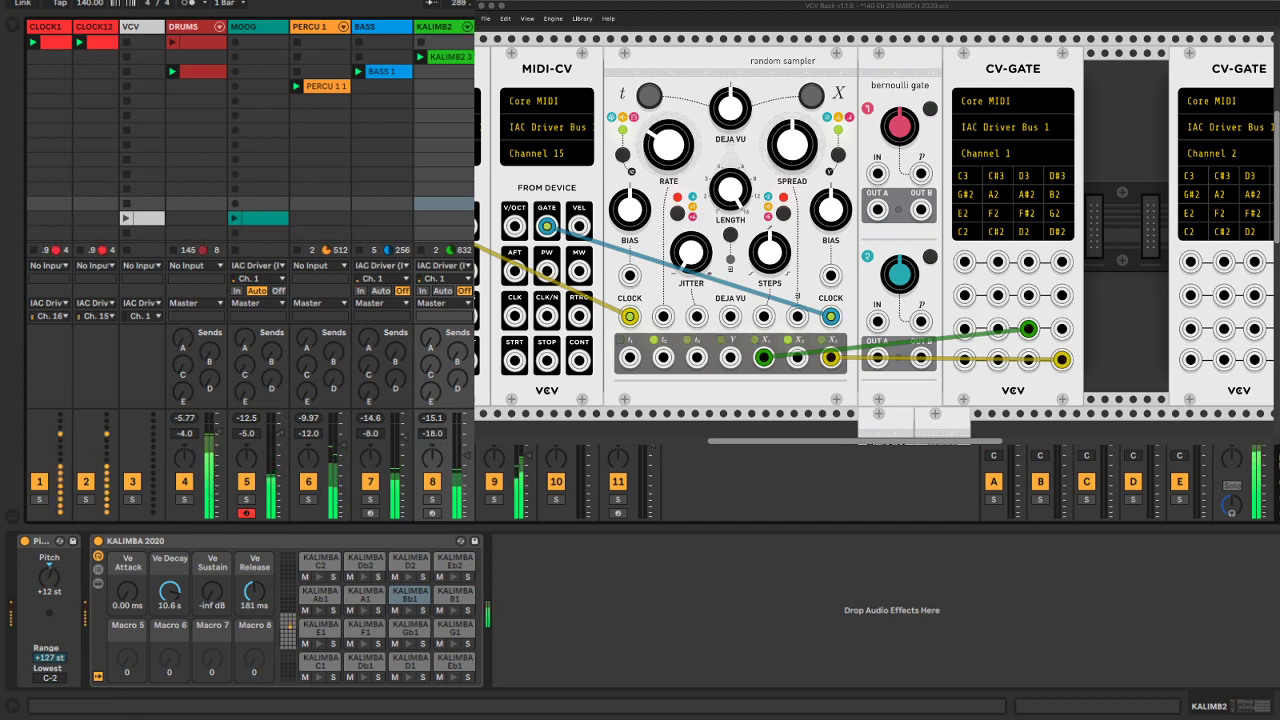
{"action": "key", "text": "super+s"}
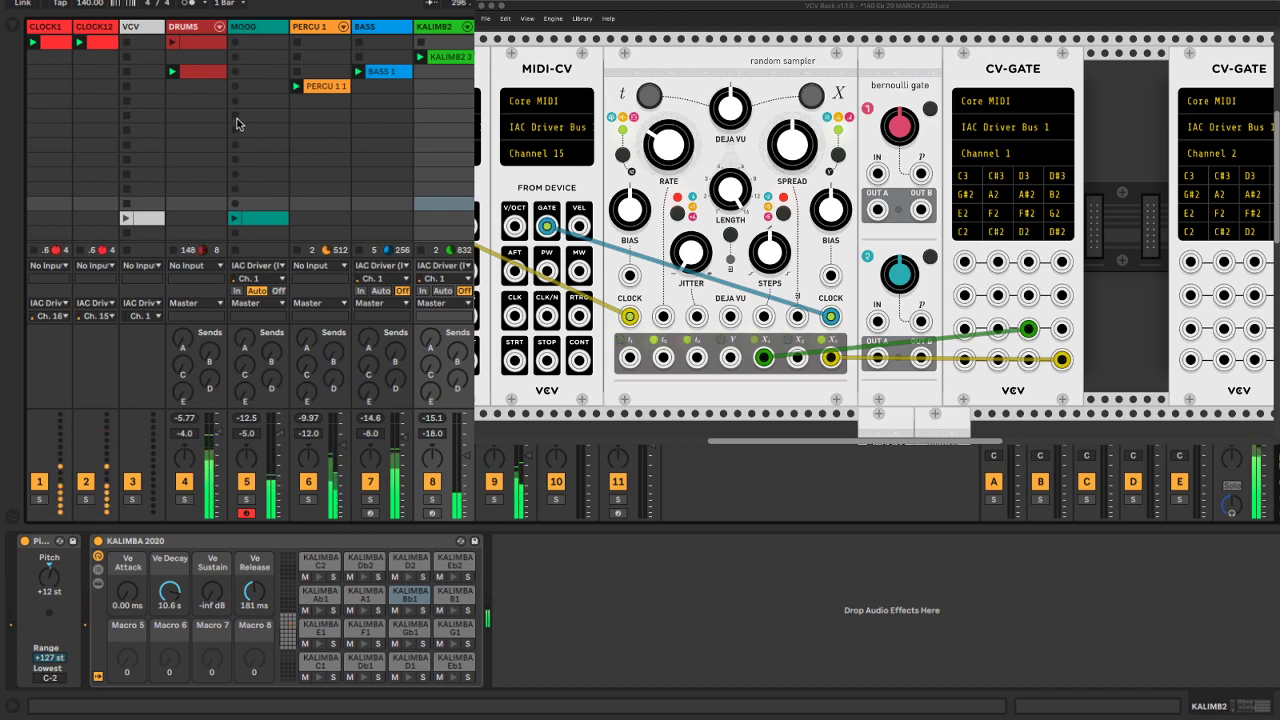
Return to the MOOG track's Moog SQUARE filter settings and set the filter slope to 12
{"action": "left_click", "coordinate": [258, 41]}
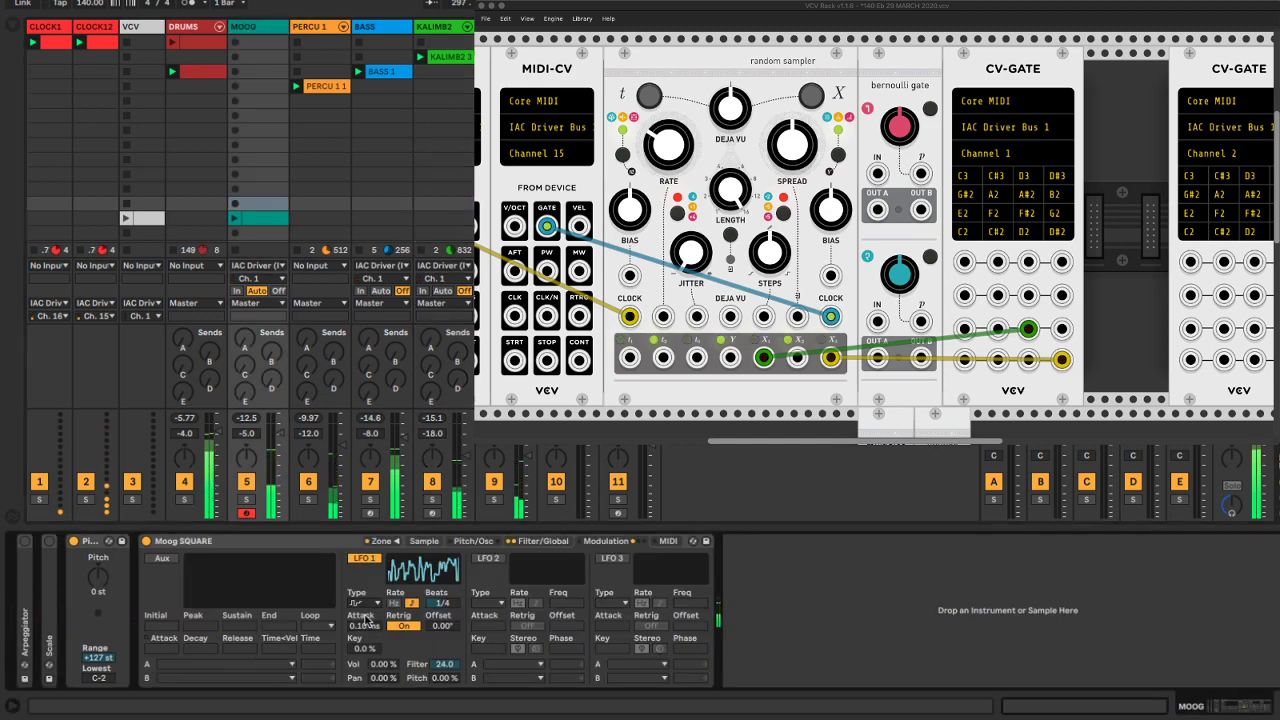
{"action": "left_click", "coordinate": [473, 541]}
{"action": "left_click", "coordinate": [510, 541]}
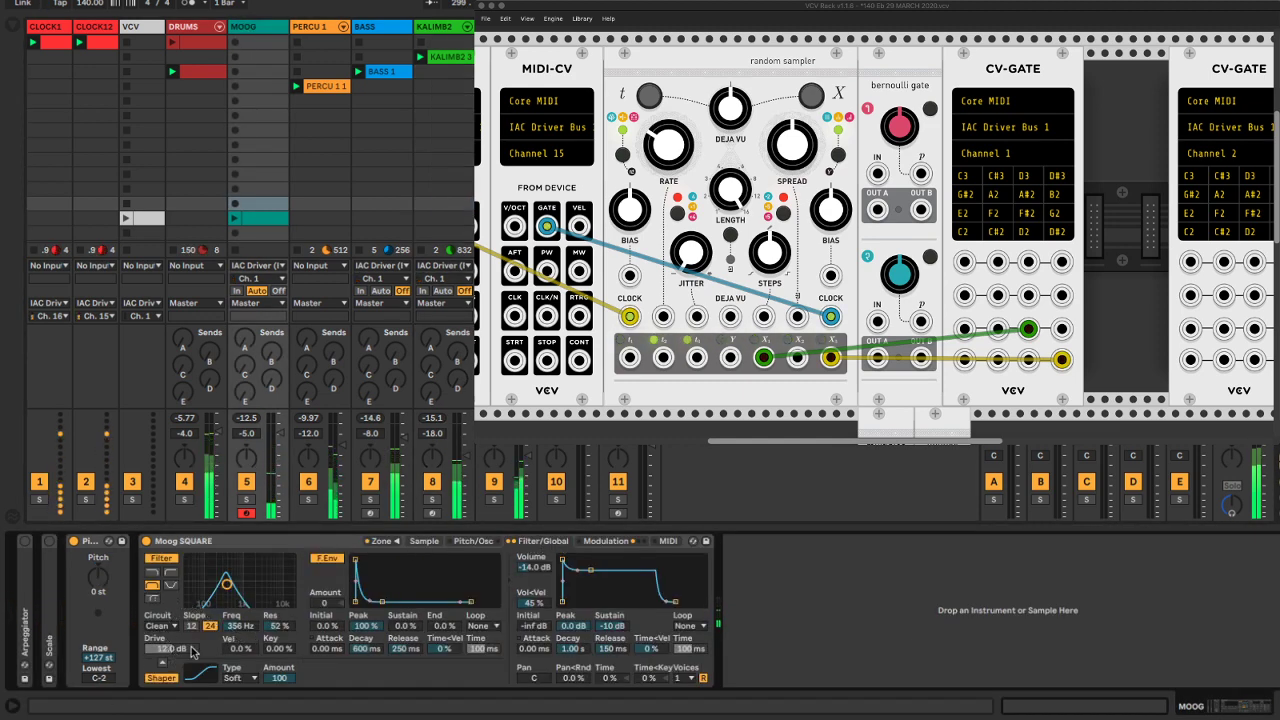
{"action": "left_click", "coordinate": [208, 622]}
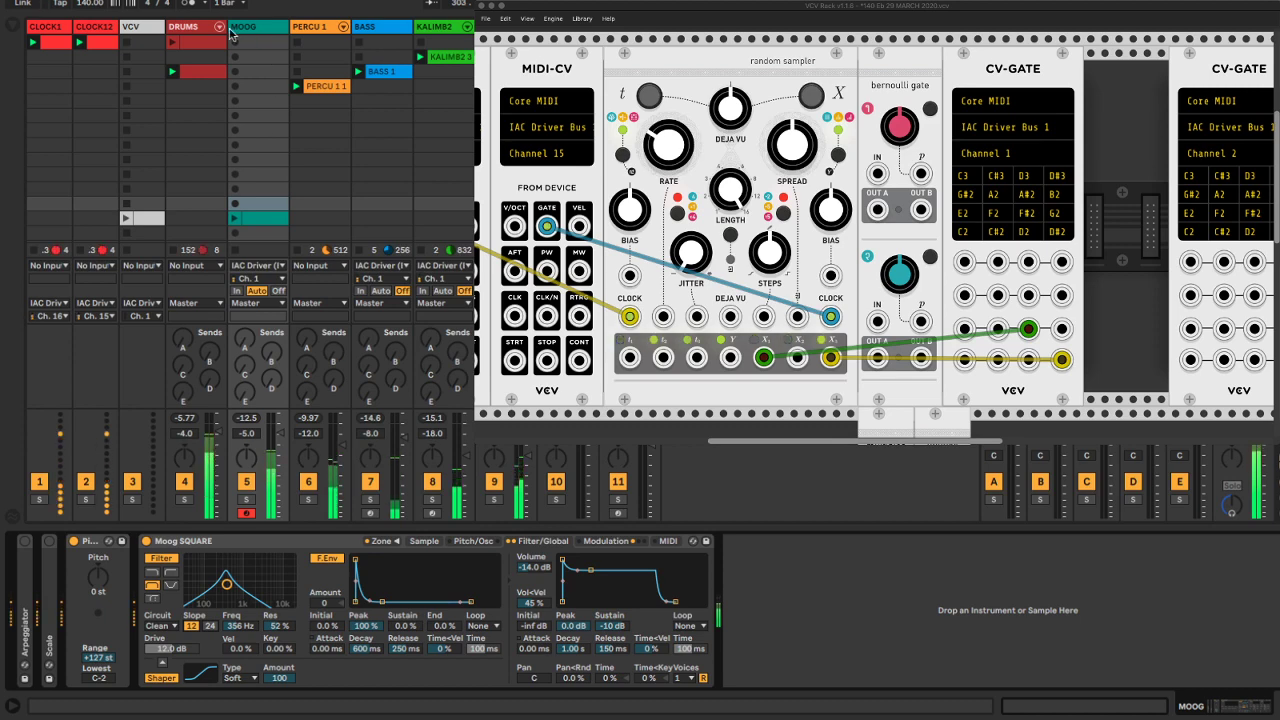
Find EQ Eight among the audio effects and add it to the MOOG track after Moog SQUARE
{"action": "key", "text": "super+alt+b"}
{"action": "left_click", "coordinate": [117, 217]}
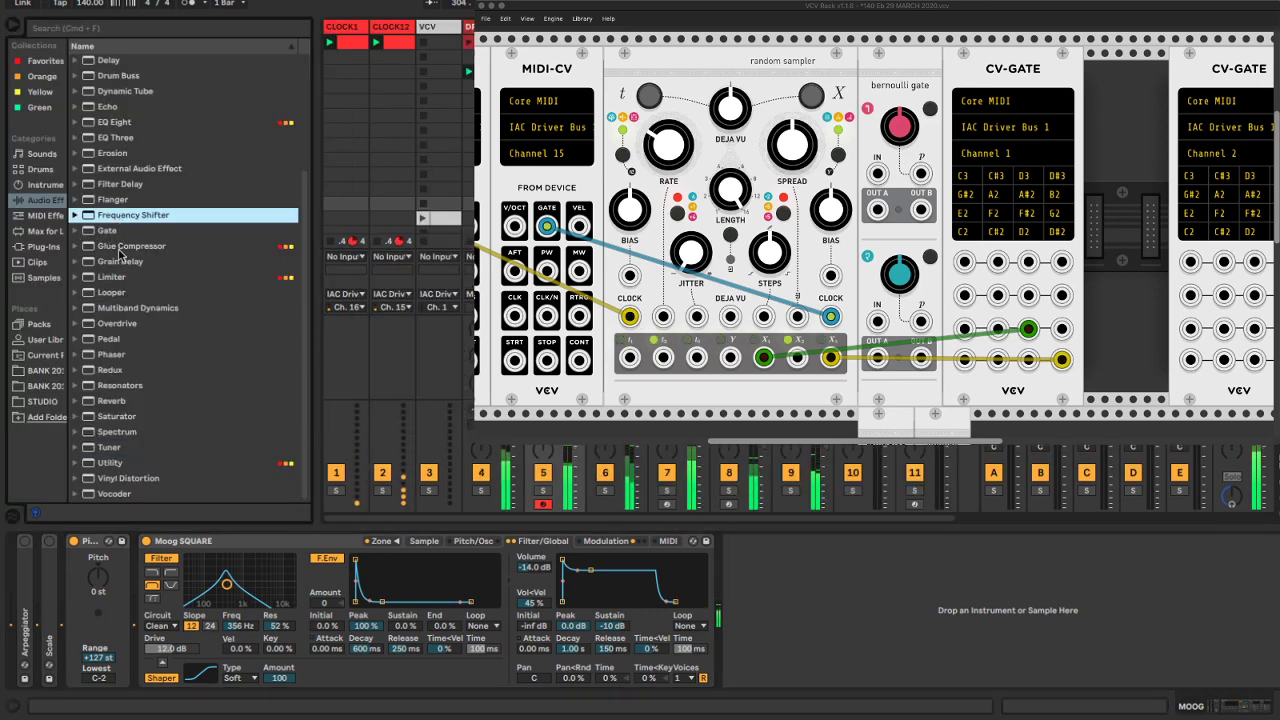
{"action": "left_click", "coordinate": [118, 260]}
{"action": "left_click", "coordinate": [116, 322]}
{"action": "scroll", "coordinate": [114, 400], "scroll_direction": "up", "scroll_amount": 1}
{"action": "scroll", "coordinate": [115, 398], "scroll_direction": "up", "scroll_amount": 3}
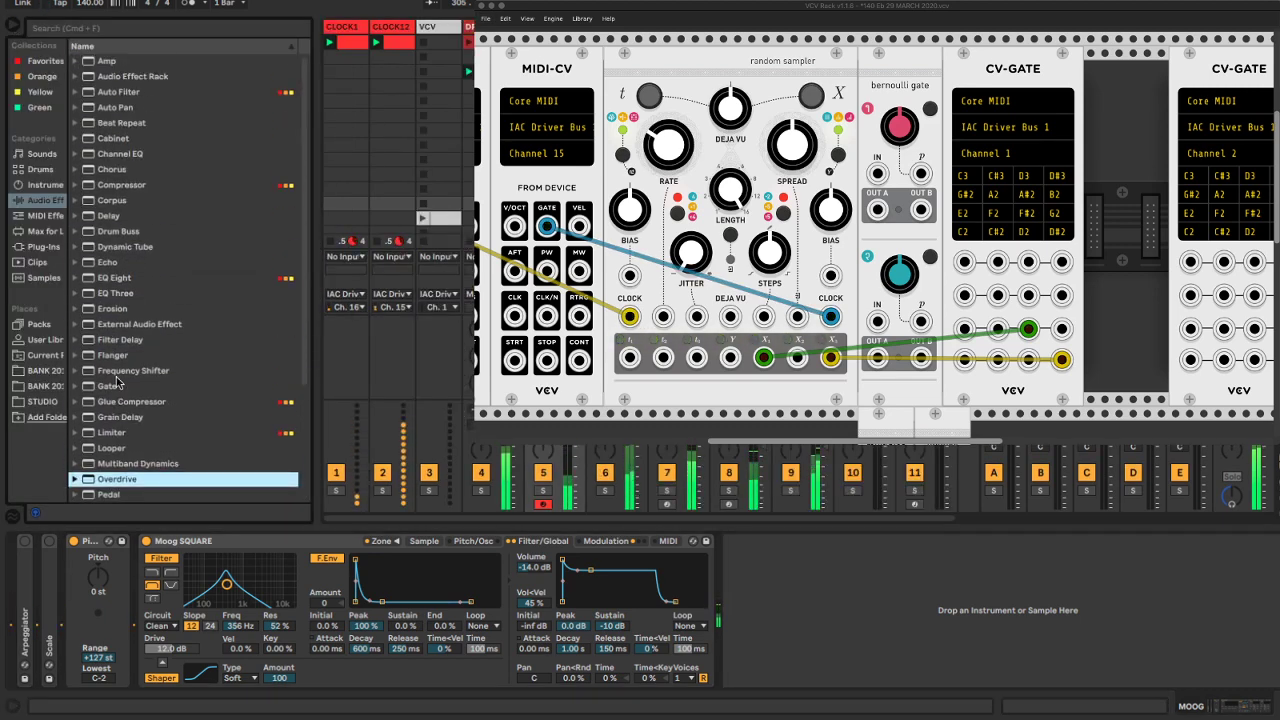
{"action": "left_click", "coordinate": [95, 279]}
{"action": "left_click_drag", "start_coordinate": [95, 281], "coordinate": [545, 30]}
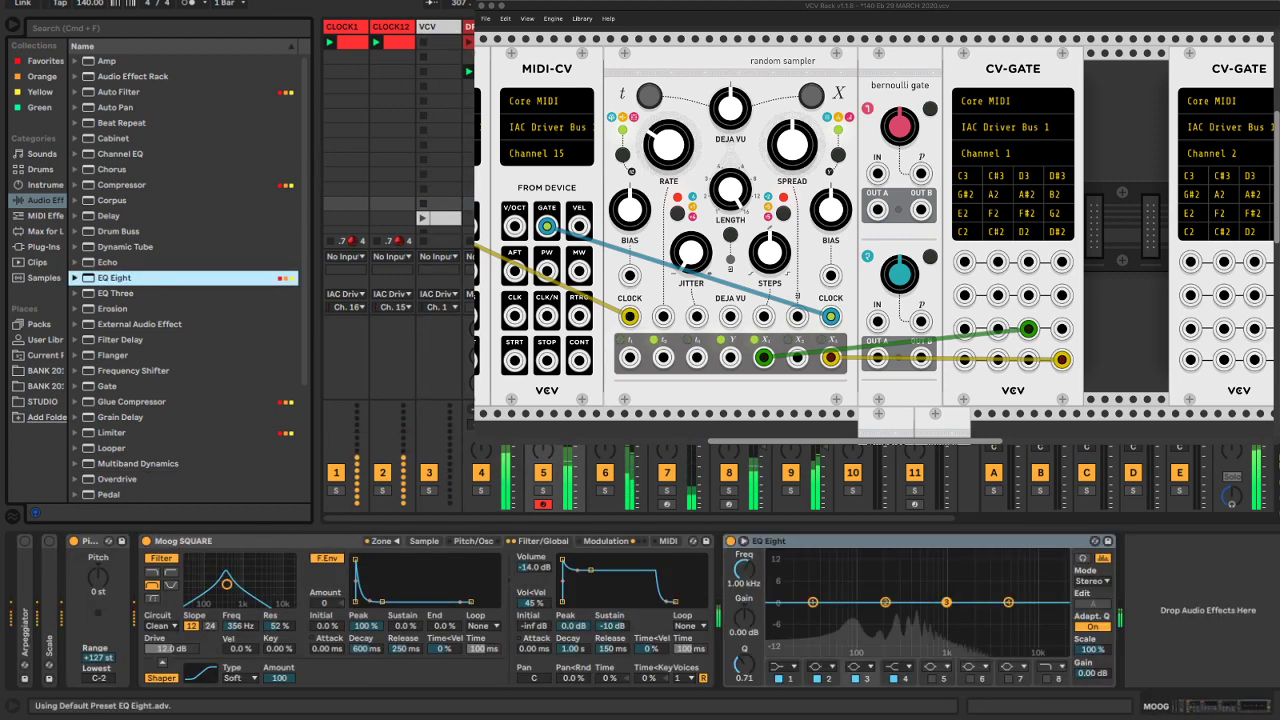
Set EQ Eight band 1 to a low cut at 120 Hz, hide the browser, and save the Live set
{"action": "left_click", "coordinate": [784, 667]}
{"action": "left_click", "coordinate": [788, 624]}
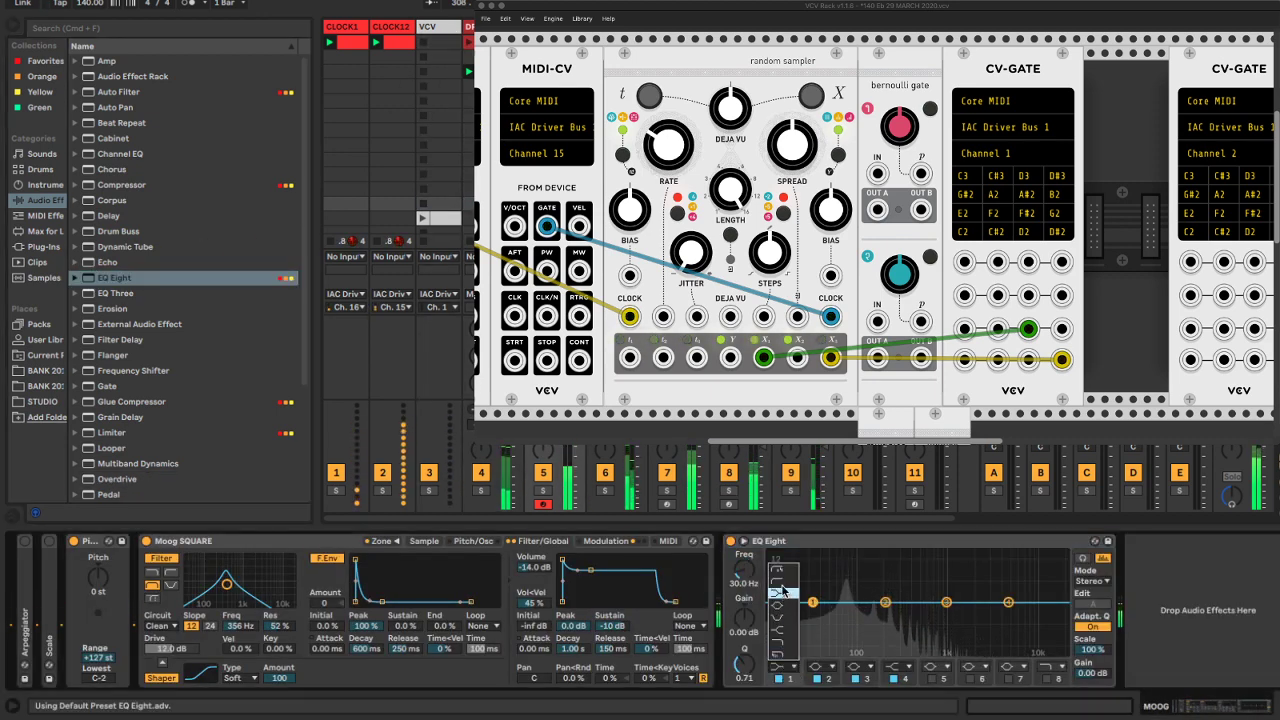
{"action": "left_click", "coordinate": [735, 583]}
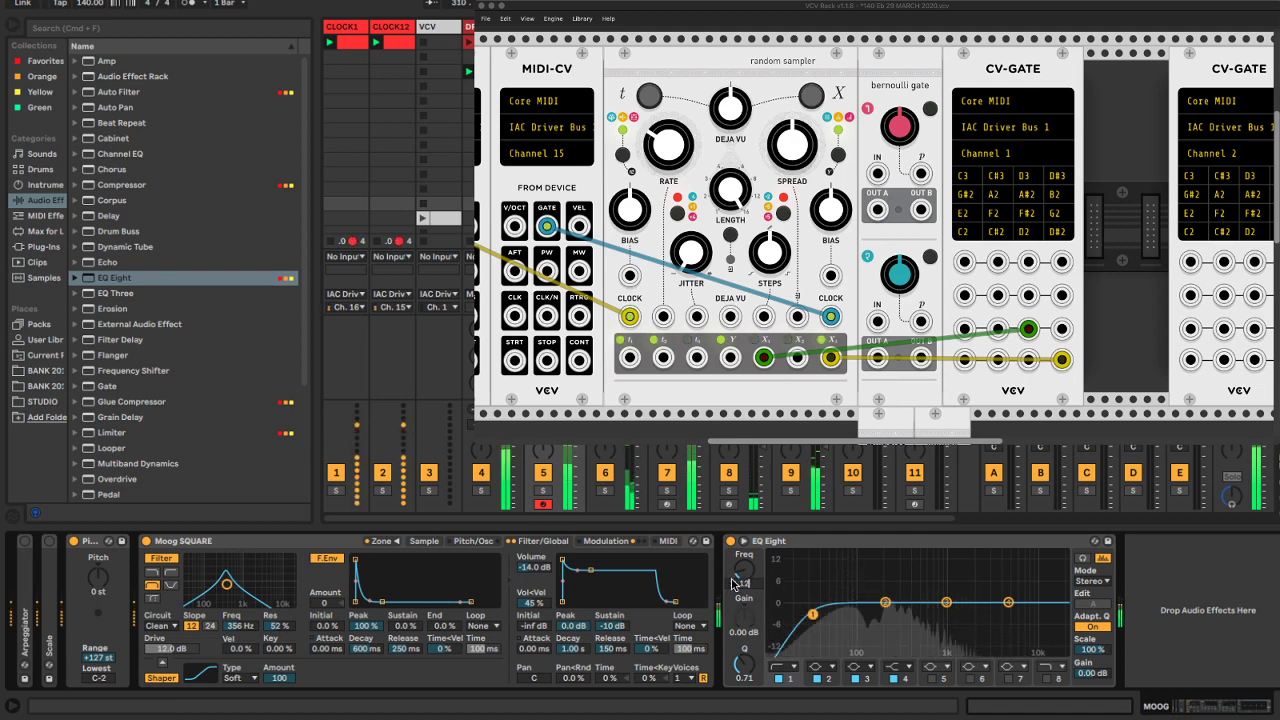
{"action": "type", "text": "120"}
{"action": "key", "text": "Return"}
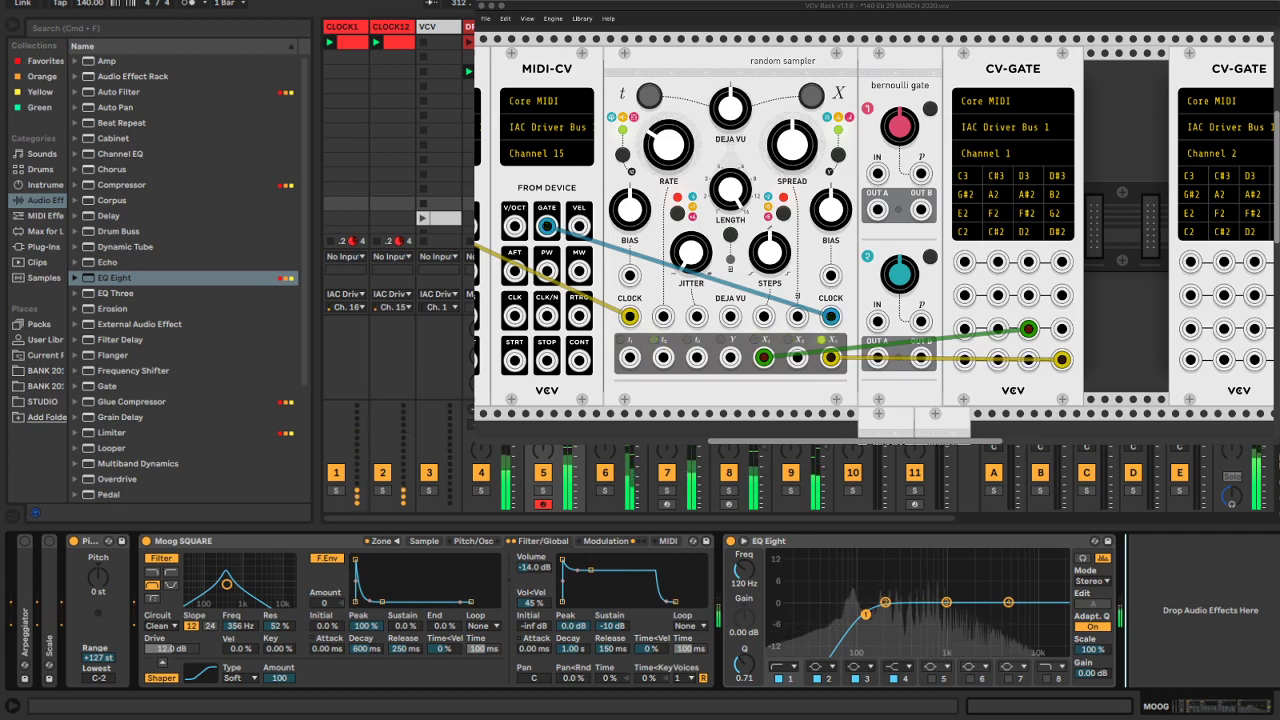
{"action": "key", "text": "super+alt+b"}
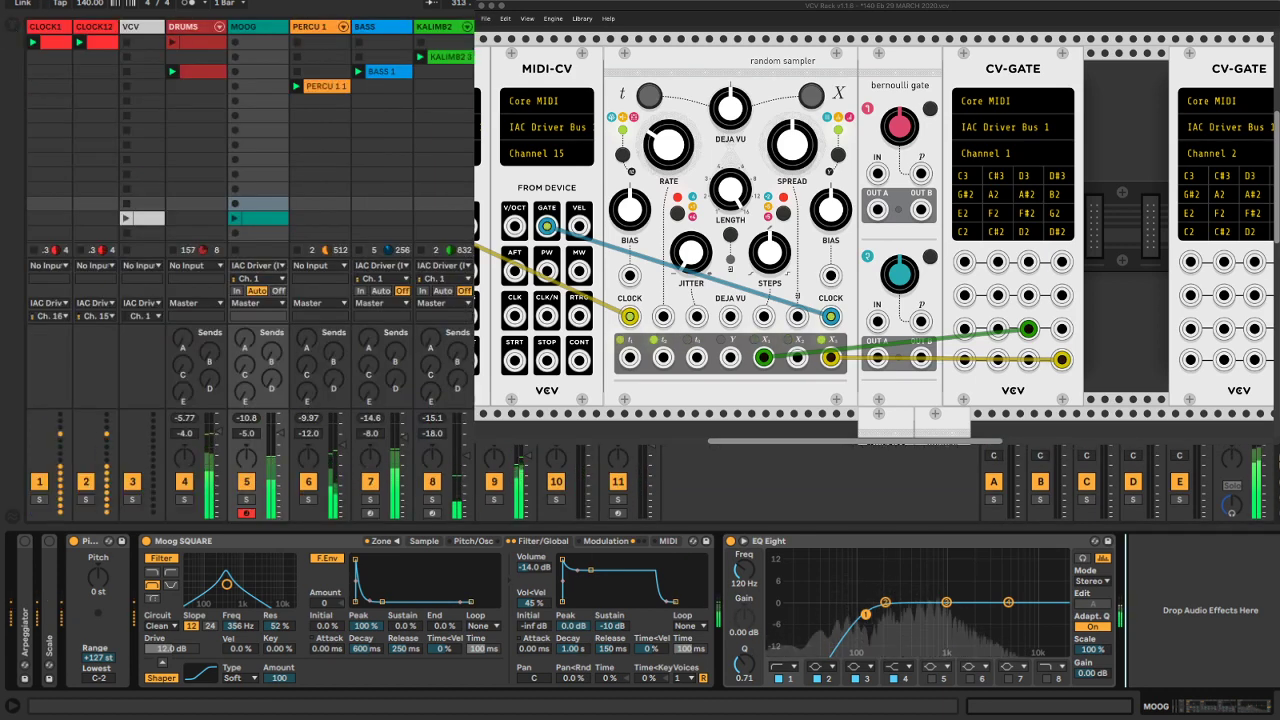
{"action": "key", "text": "super+s"}
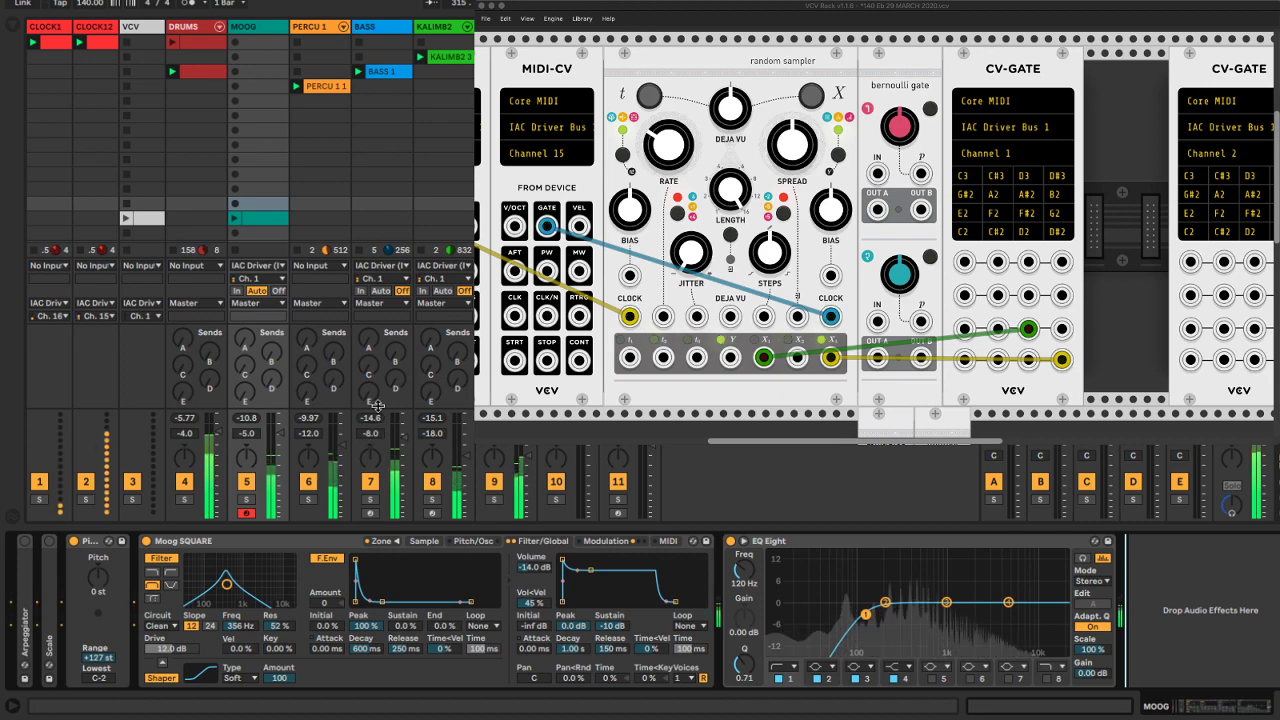
Switch to OBS, unlock the VCV source, and shrink its overlay toward the upper-right corner of the scene
{"action": "key", "text": "super+Tab"}
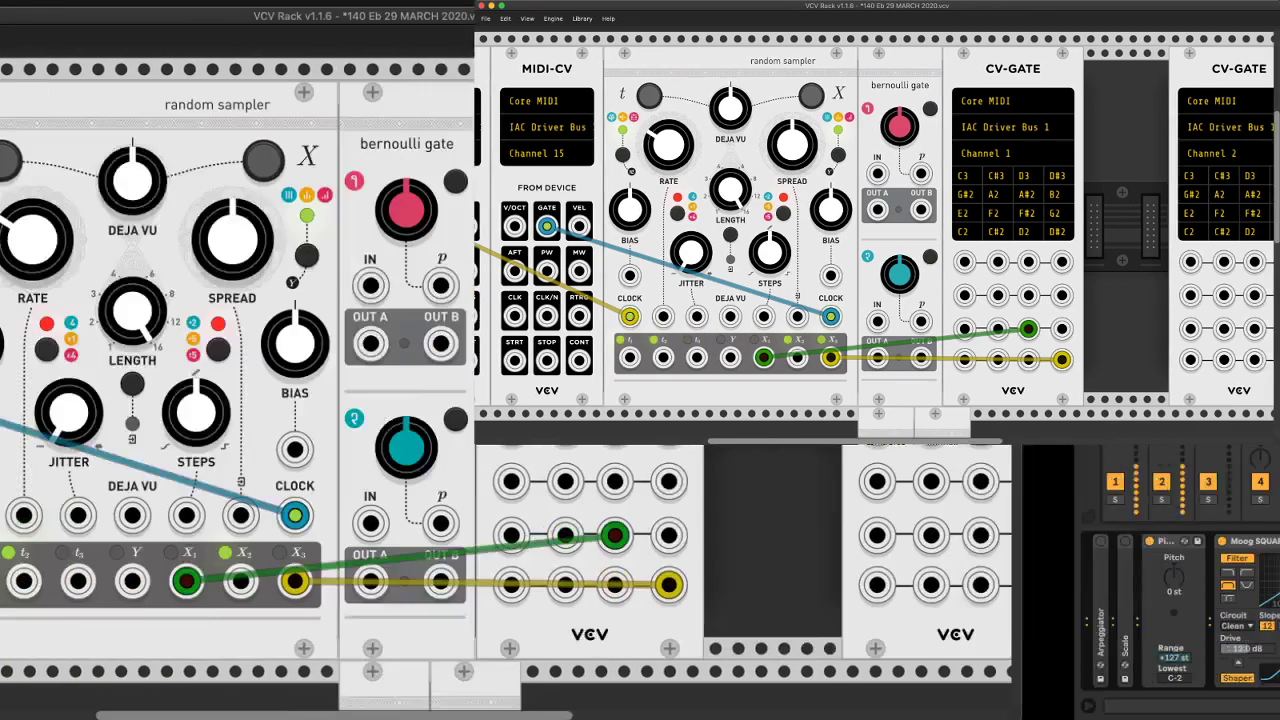
{"action": "key", "text": "super+Tab"}
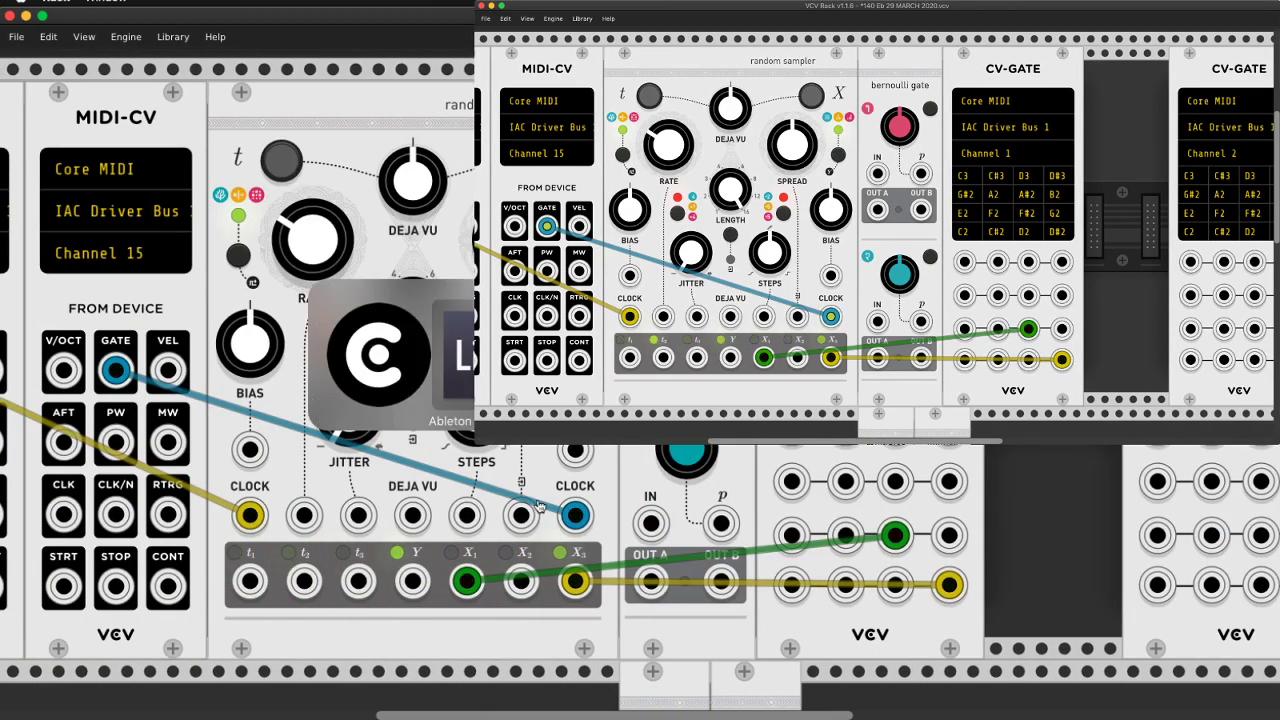
{"action": "key", "text": "super+Tab"}
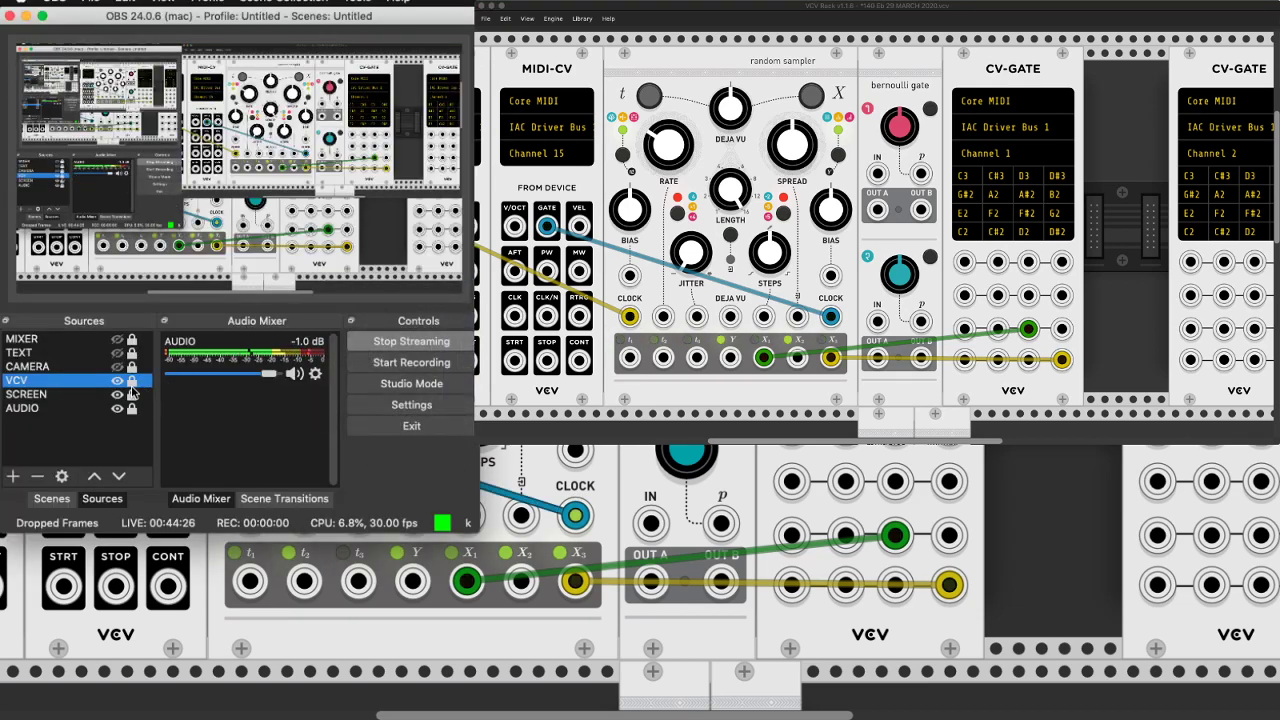
{"action": "left_click", "coordinate": [131, 381]}
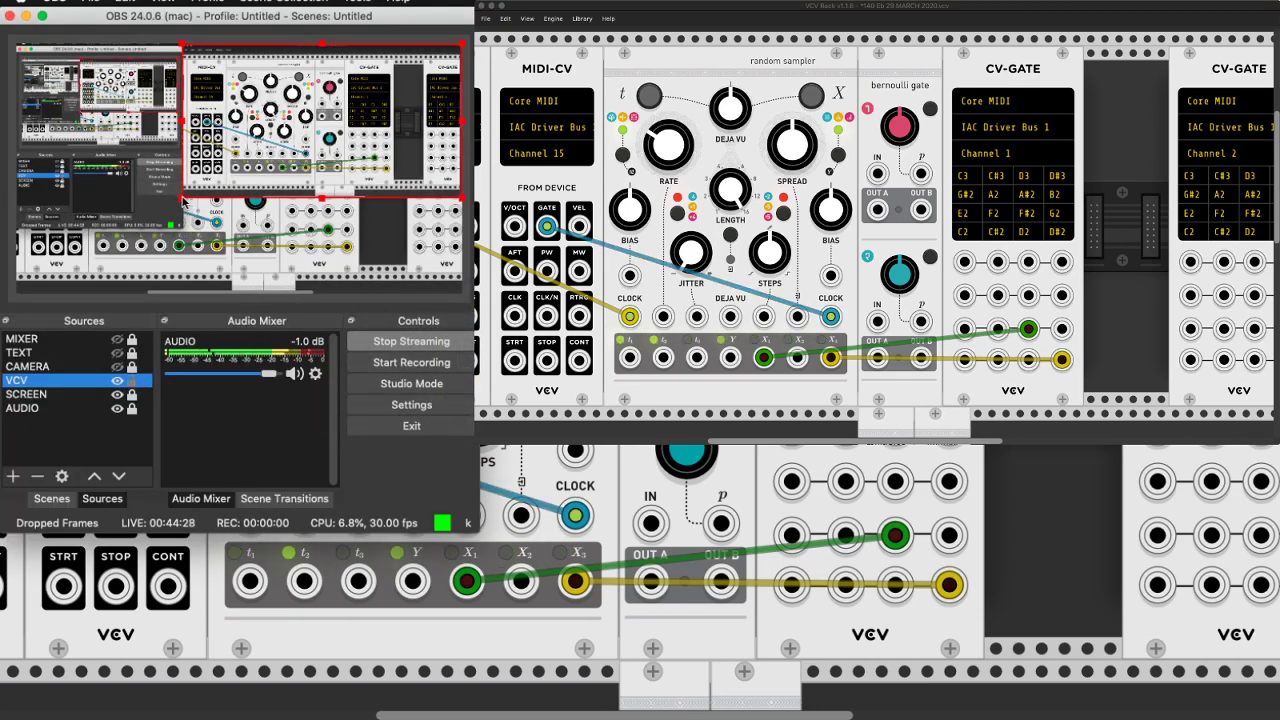
{"action": "left_click_drag", "start_coordinate": [183, 200], "coordinate": [255, 175]}
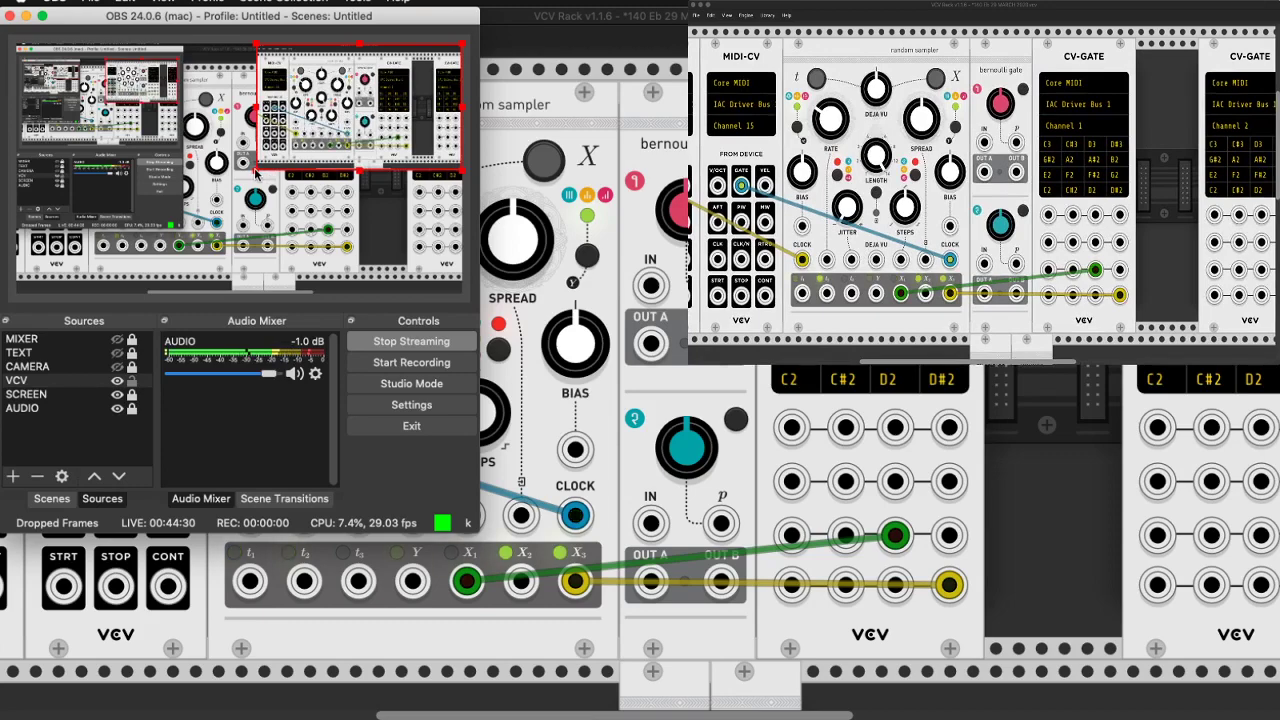
Lock the VCV source in OBS and switch back to Ableton Live
{"action": "left_click", "coordinate": [40, 380]}
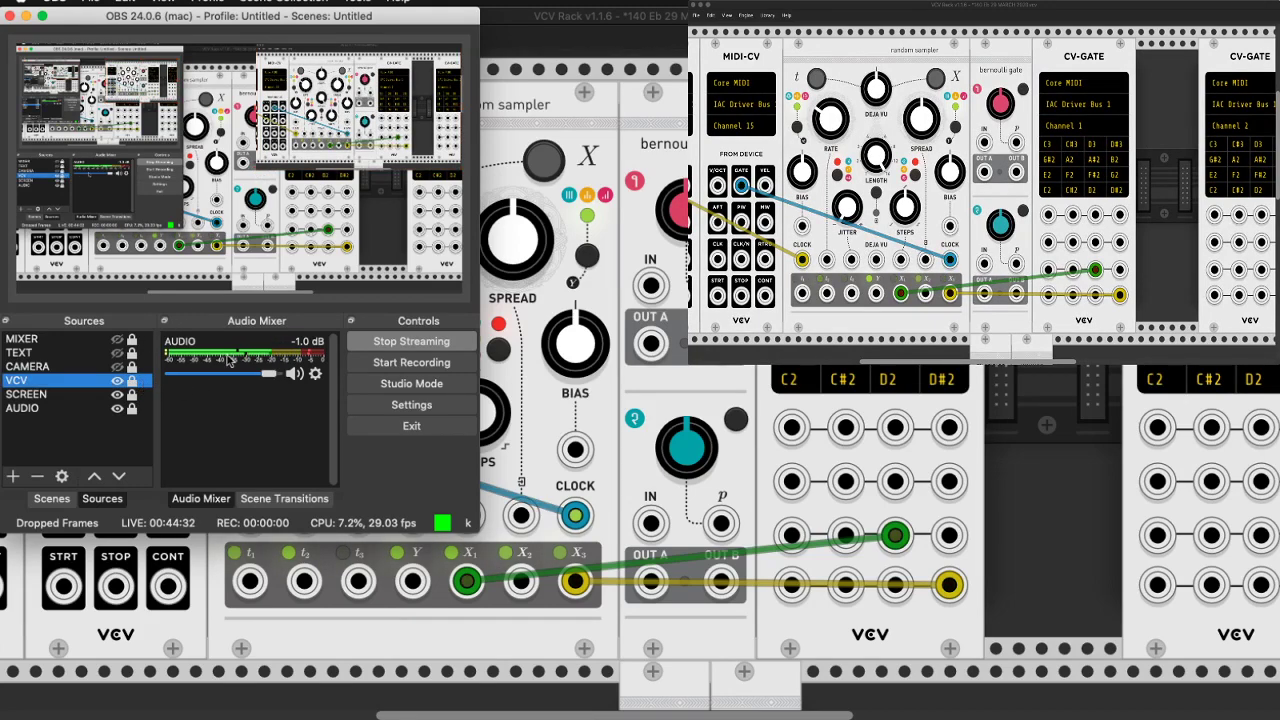
{"action": "key", "text": "super+Tab"}
{"action": "key", "text": "super+Tab"}
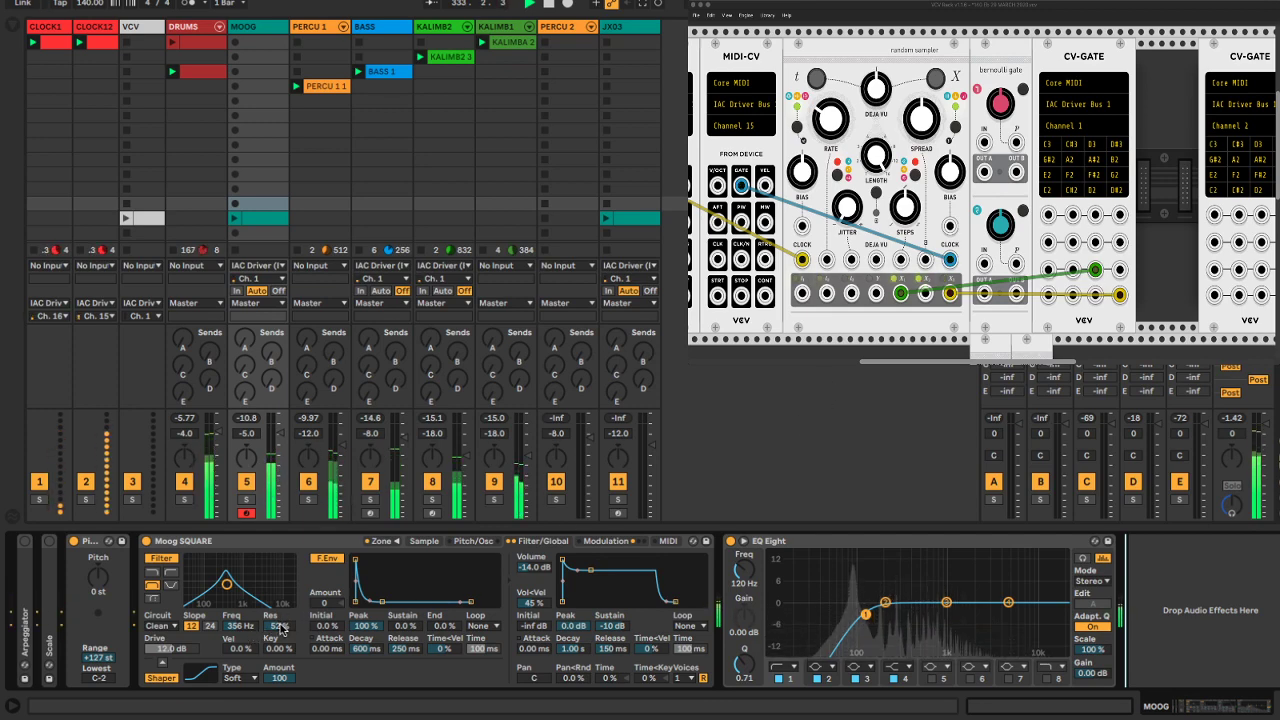
Set the Moog SQUARE filter resonance to 71% and the MOOG track volume to -8 dB, and save the Live set
{"action": "mouse_move", "coordinate": [280, 627]}
{"action": "left_mouse_down"}
{"action": "mouse_move", "coordinate": [280, 665]}
{"action": "mouse_move", "coordinate": [280, 622]}
{"action": "left_mouse_up"}
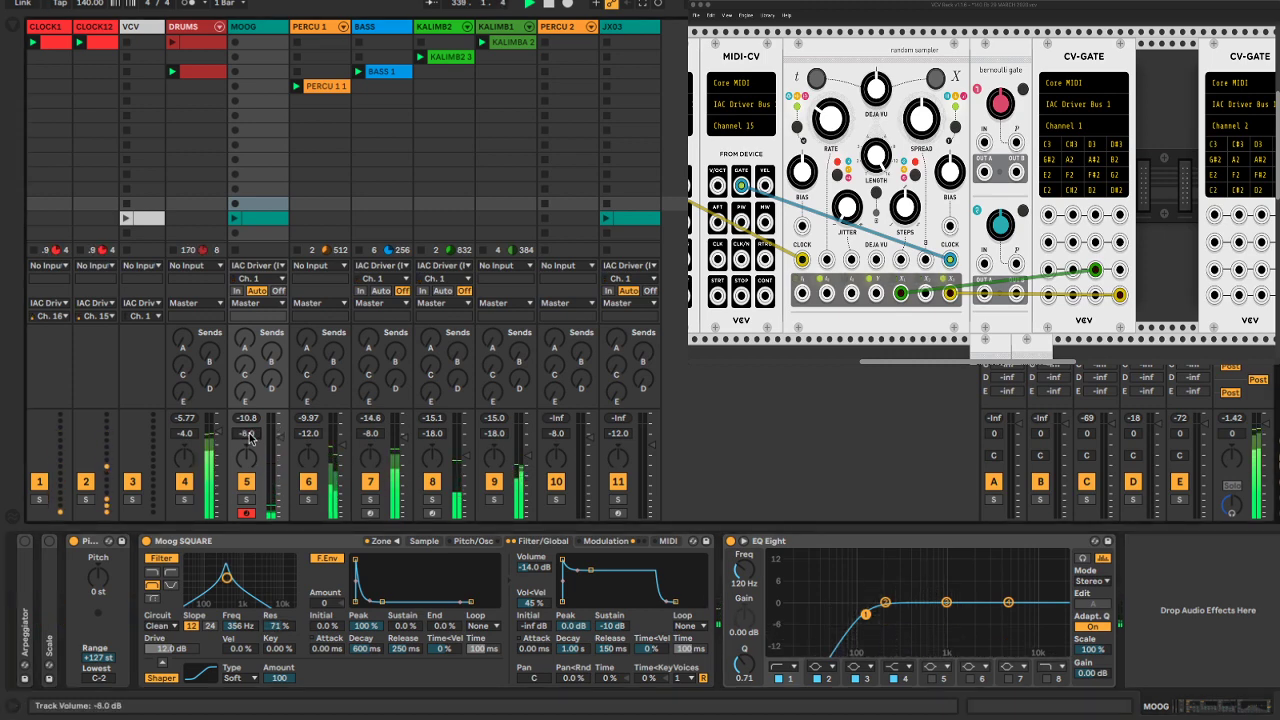
{"action": "left_click_drag", "start_coordinate": [244, 391], "coordinate": [244, 432]}
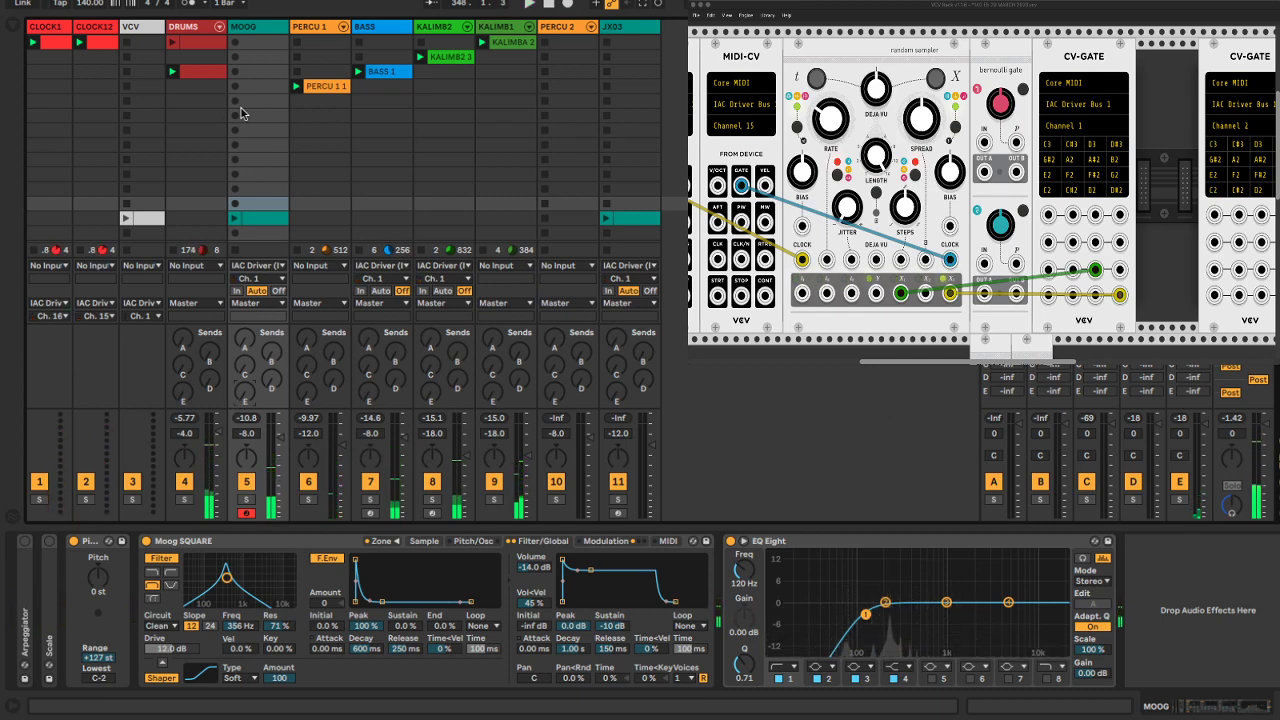
{"action": "key", "text": "super+s"}
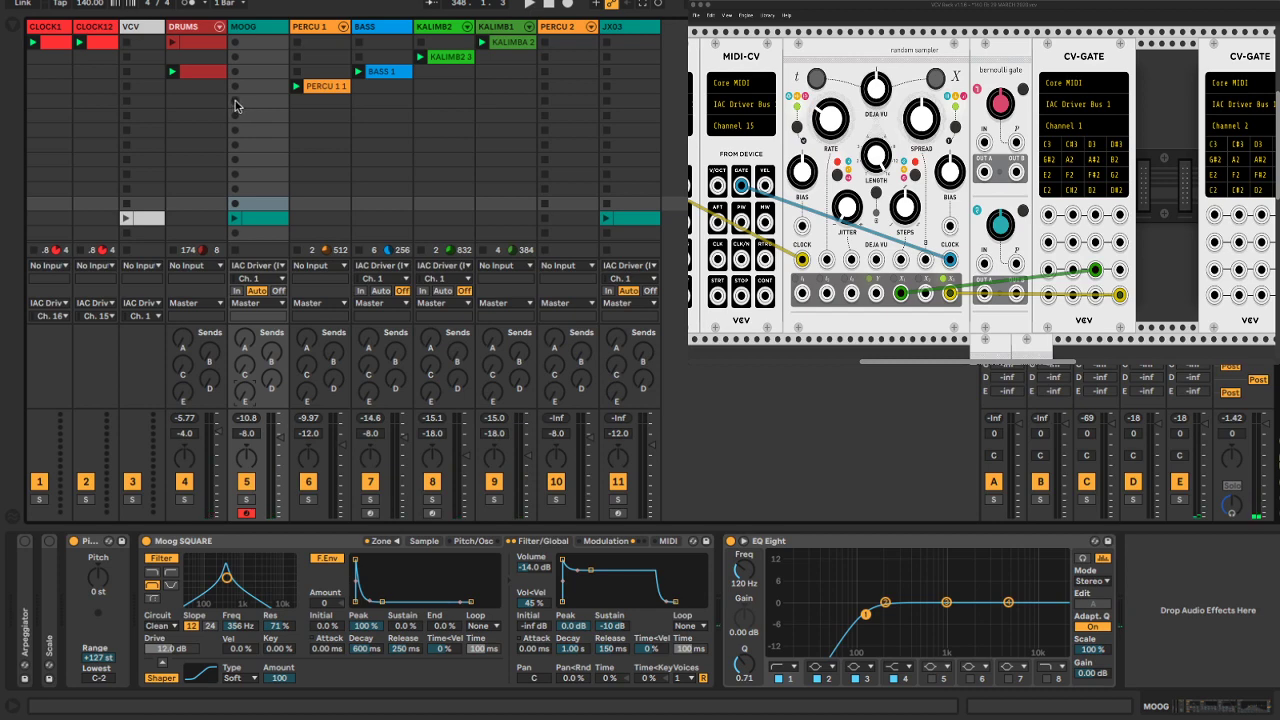
Record a new clip in the MOOG track's fifth slot while sweeping its E-ECHO 3 send between -inf and 0 dB
{"action": "left_click", "coordinate": [235, 102]}
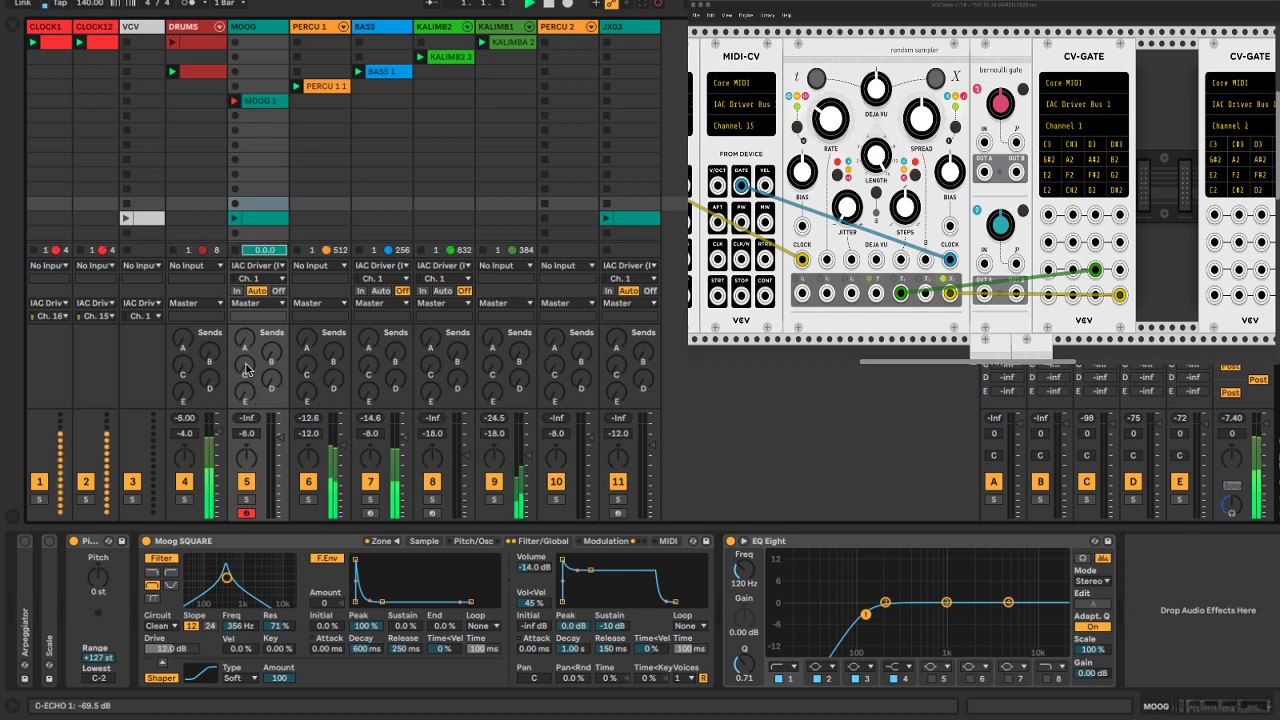
{"action": "left_click_drag", "start_coordinate": [245, 392], "coordinate": [245, 490]}
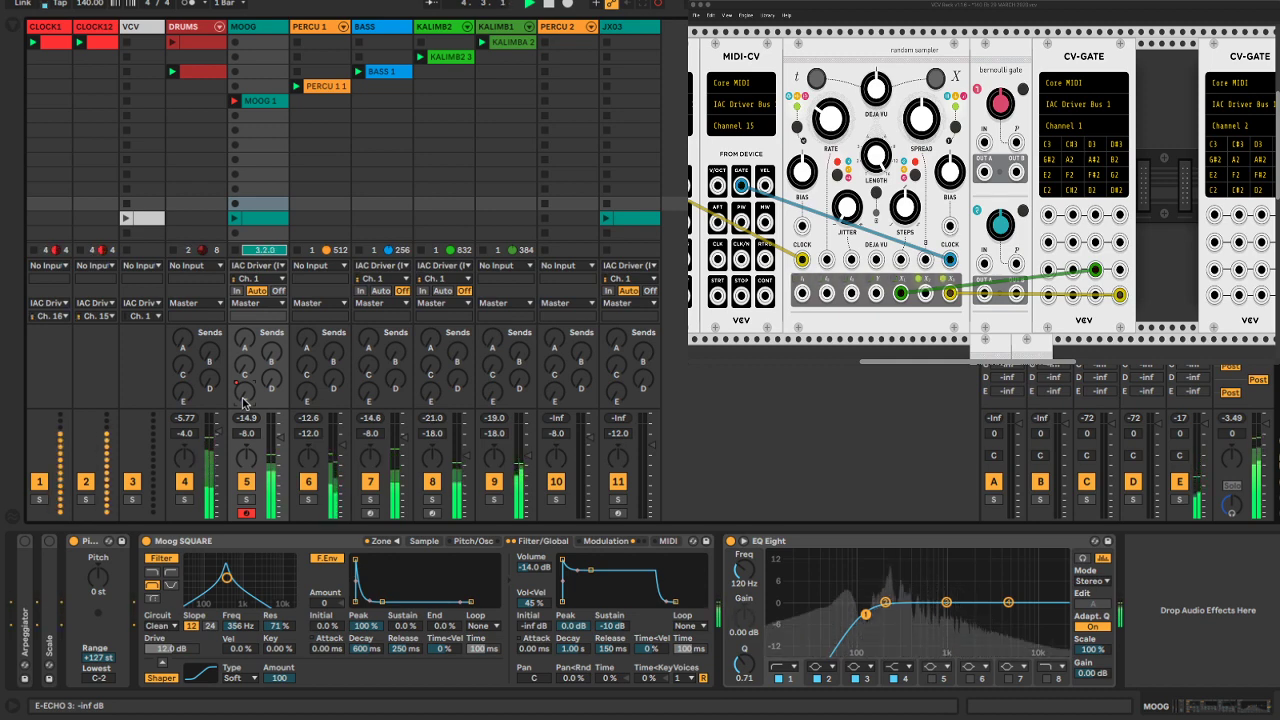
{"action": "mouse_move", "coordinate": [242, 402]}
{"action": "left_mouse_down"}
{"action": "mouse_move", "coordinate": [238, 366]}
{"action": "mouse_move", "coordinate": [238, 410]}
{"action": "left_mouse_up"}
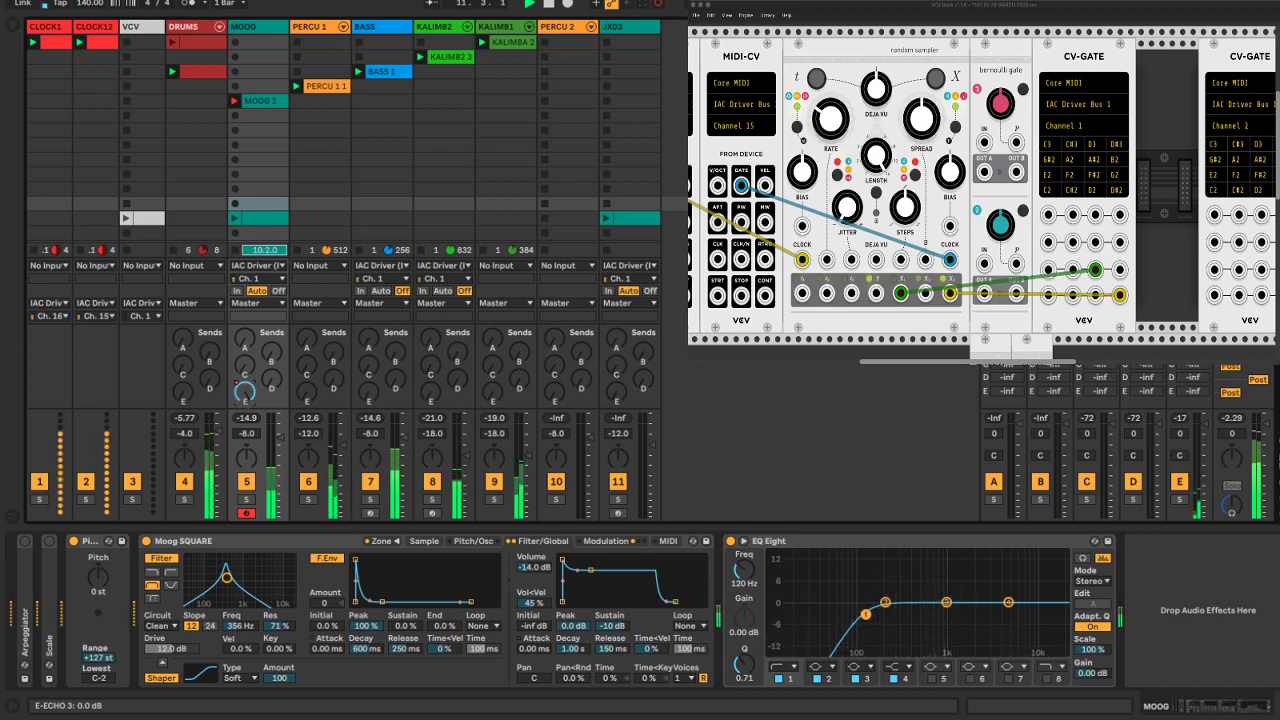
{"action": "left_click_drag", "start_coordinate": [245, 392], "coordinate": [245, 490]}
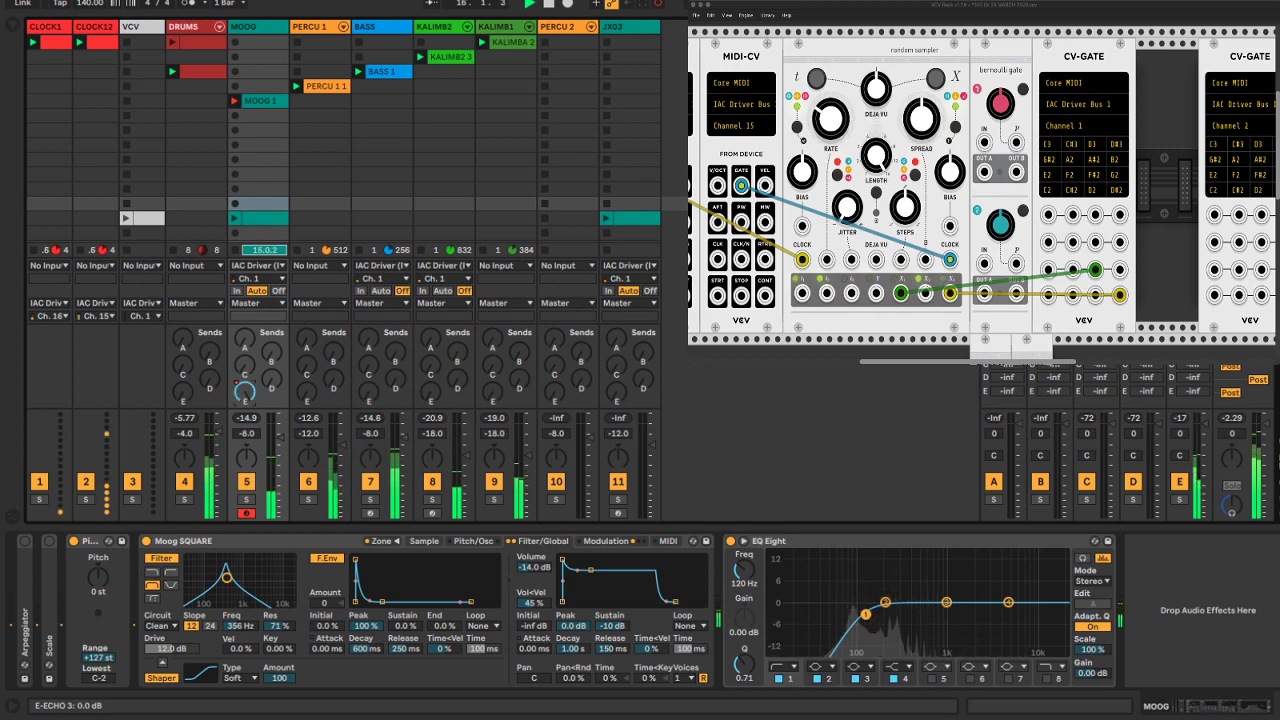
{"action": "left_click_drag", "start_coordinate": [245, 392], "coordinate": [245, 490]}
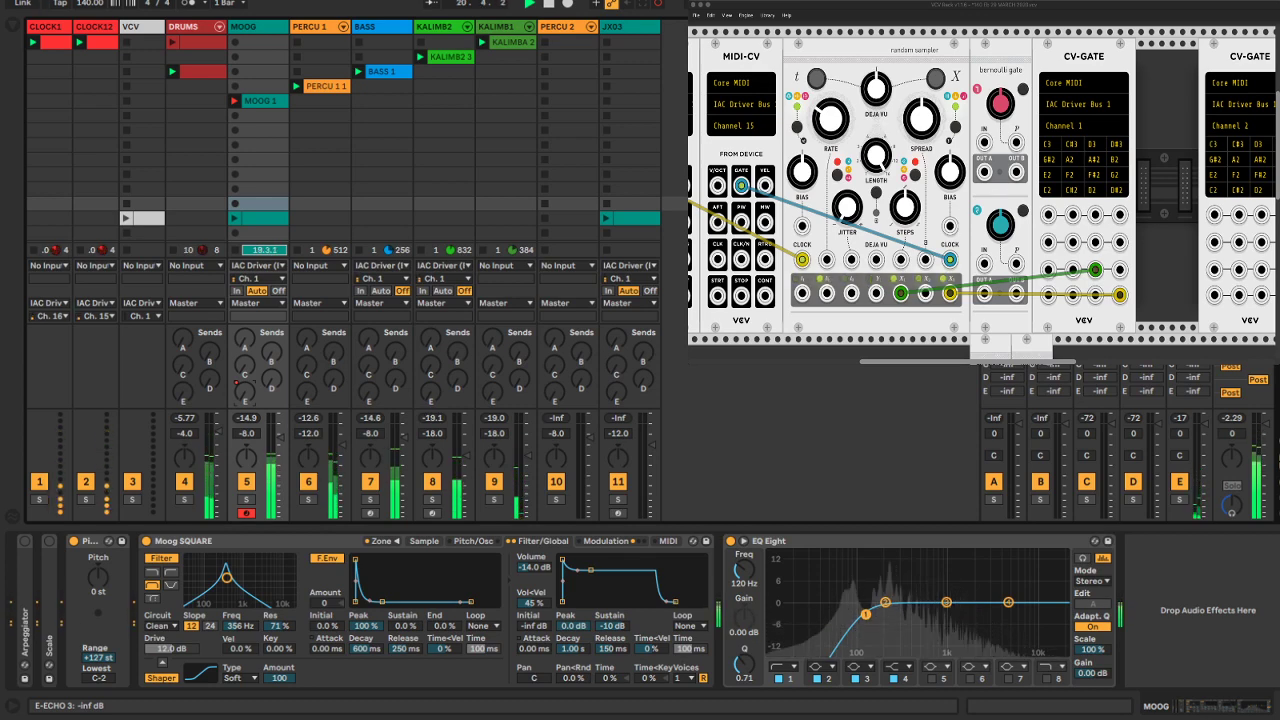
{"action": "left_click_drag", "start_coordinate": [245, 392], "coordinate": [245, 294]}
{"action": "left_click_drag", "start_coordinate": [245, 392], "coordinate": [245, 490]}
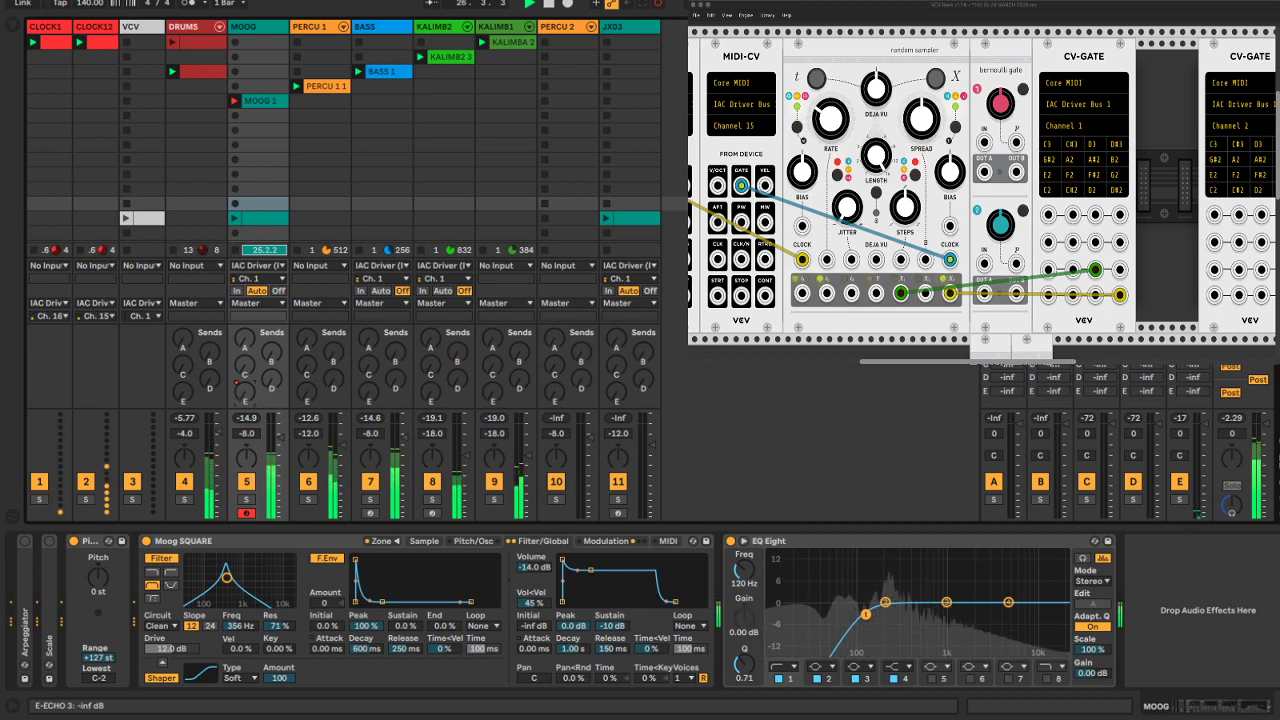
{"action": "left_click_drag", "start_coordinate": [240, 386], "coordinate": [240, 340]}
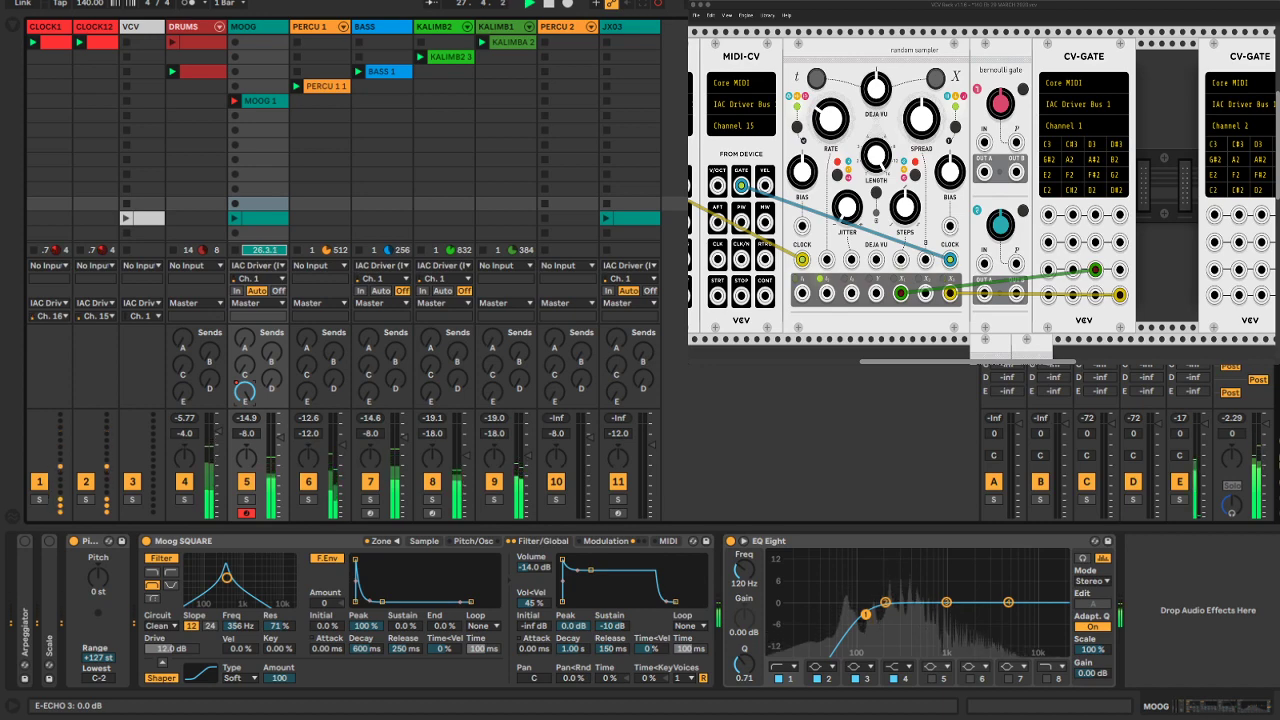
{"action": "left_click_drag", "start_coordinate": [243, 390], "coordinate": [243, 440]}
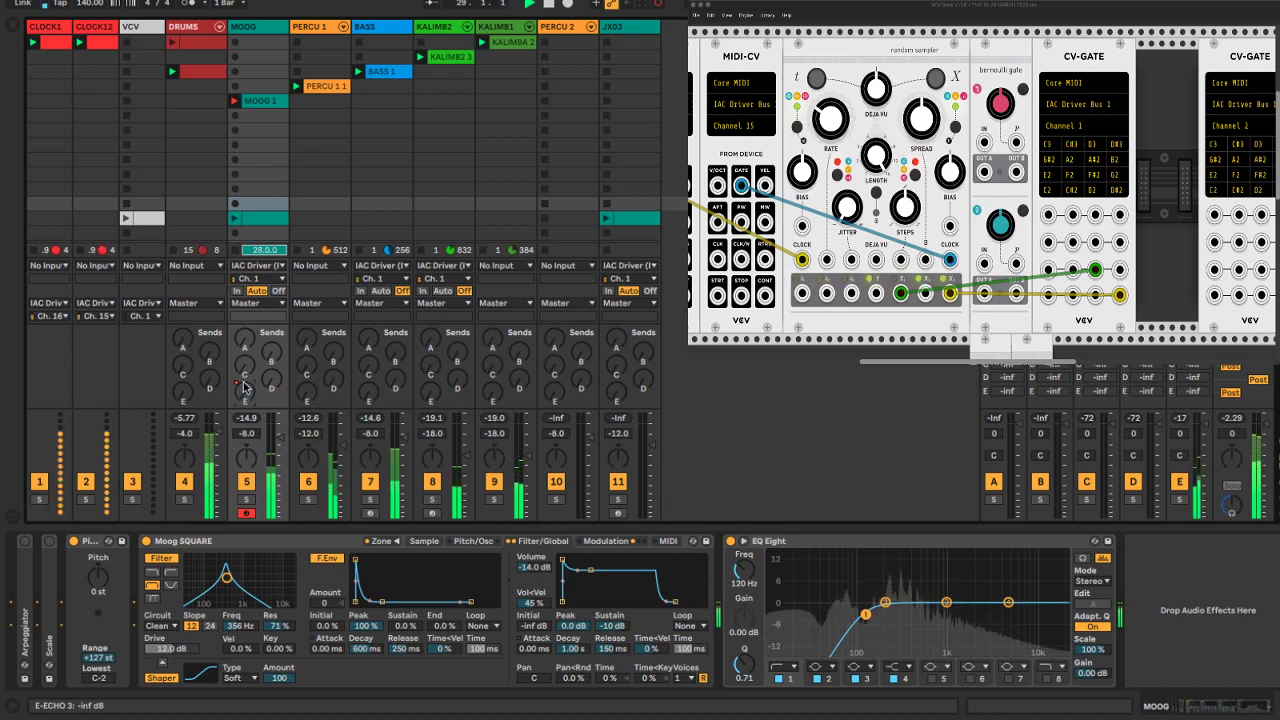
{"action": "left_click_drag", "start_coordinate": [244, 390], "coordinate": [244, 340]}
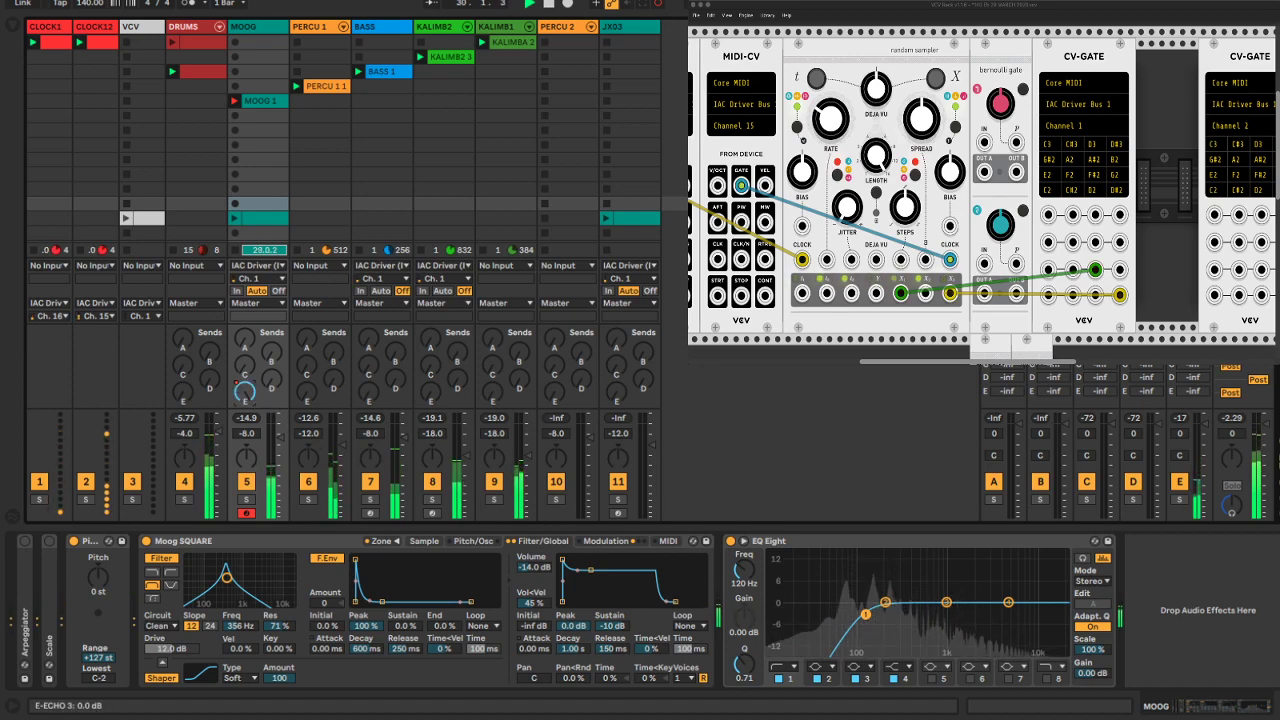
{"action": "left_click_drag", "start_coordinate": [244, 390], "coordinate": [244, 440]}
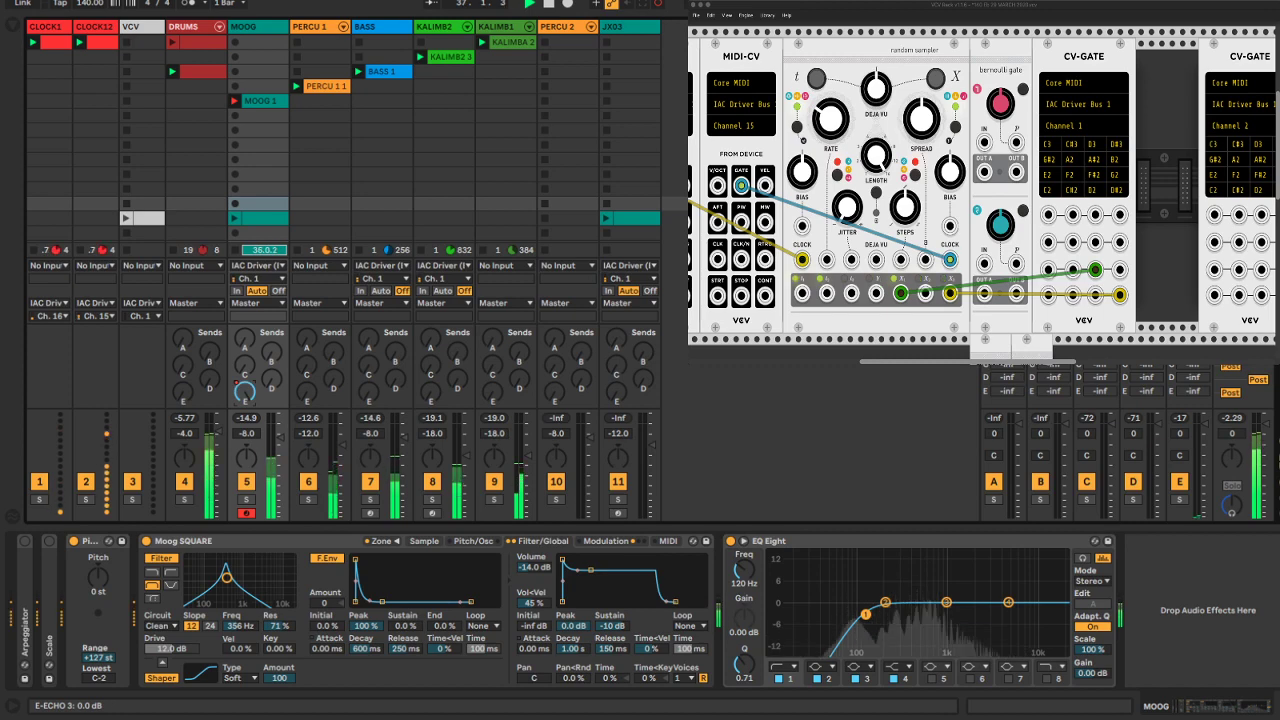
{"action": "left_click_drag", "start_coordinate": [245, 392], "coordinate": [245, 350]}
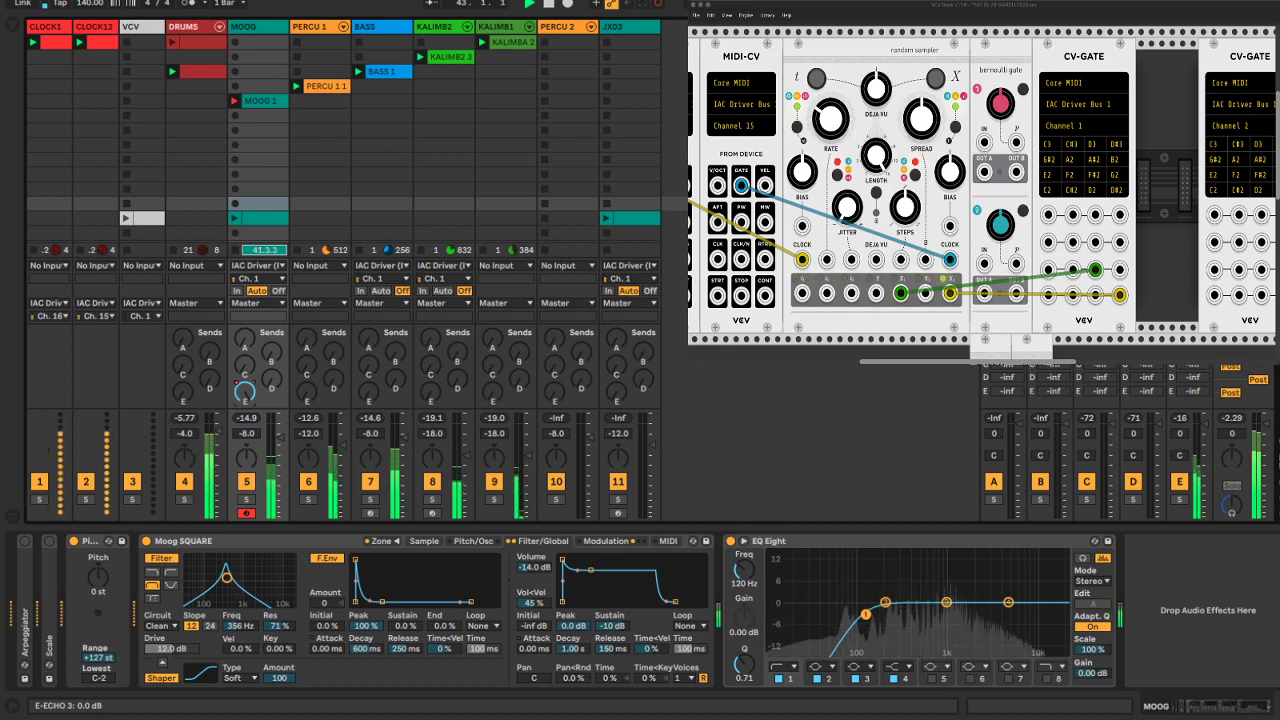
{"action": "left_click_drag", "start_coordinate": [245, 392], "coordinate": [245, 442]}
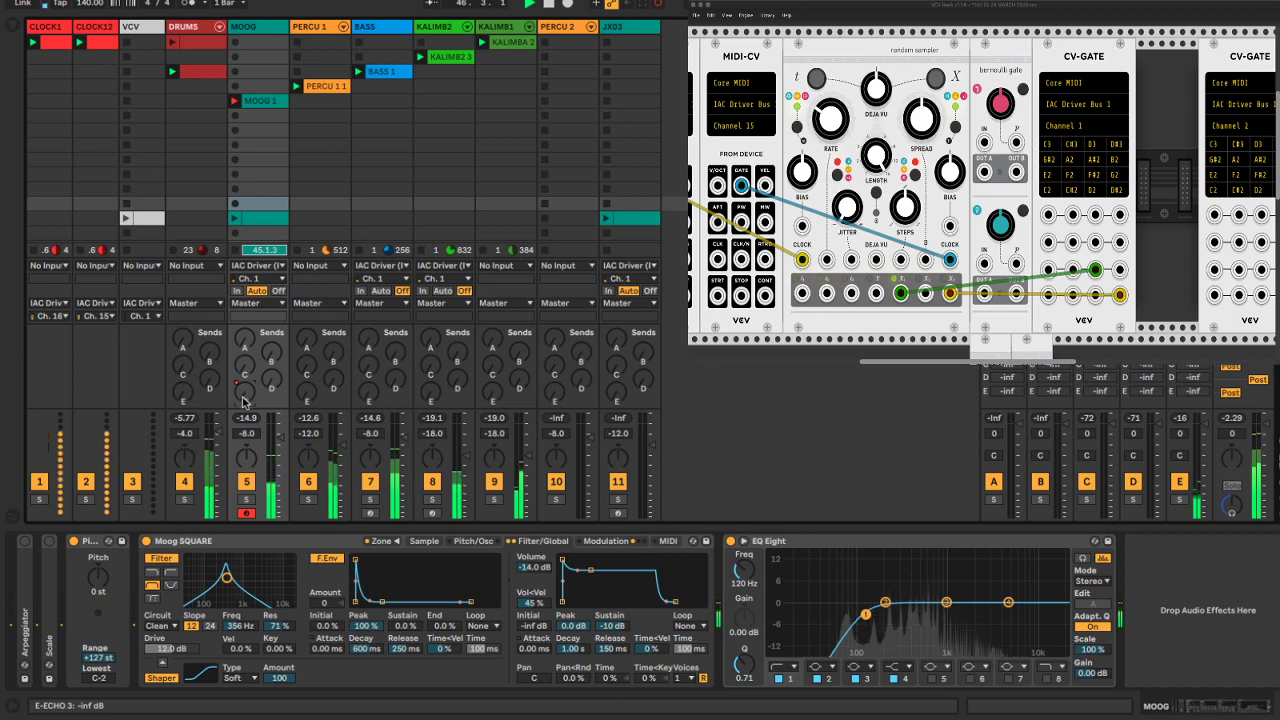
{"action": "left_click_drag", "start_coordinate": [245, 392], "coordinate": [245, 342]}
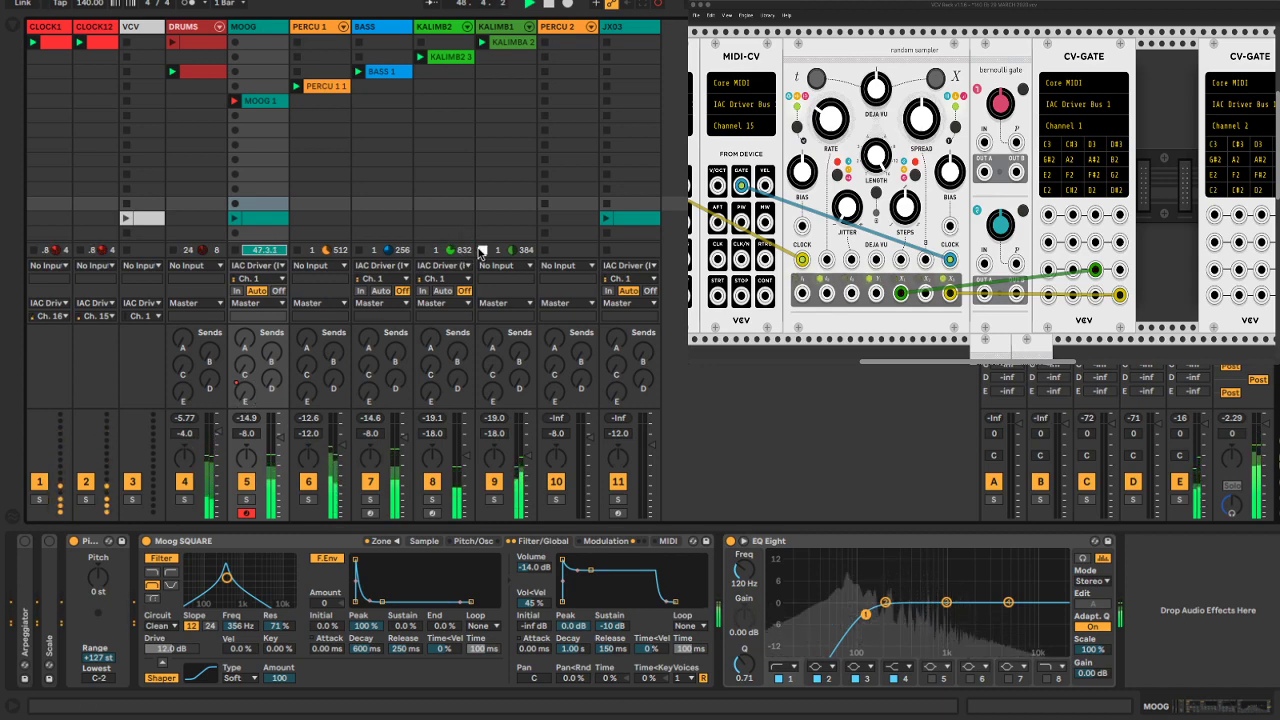
{"action": "left_click_drag", "start_coordinate": [241, 402], "coordinate": [241, 460]}
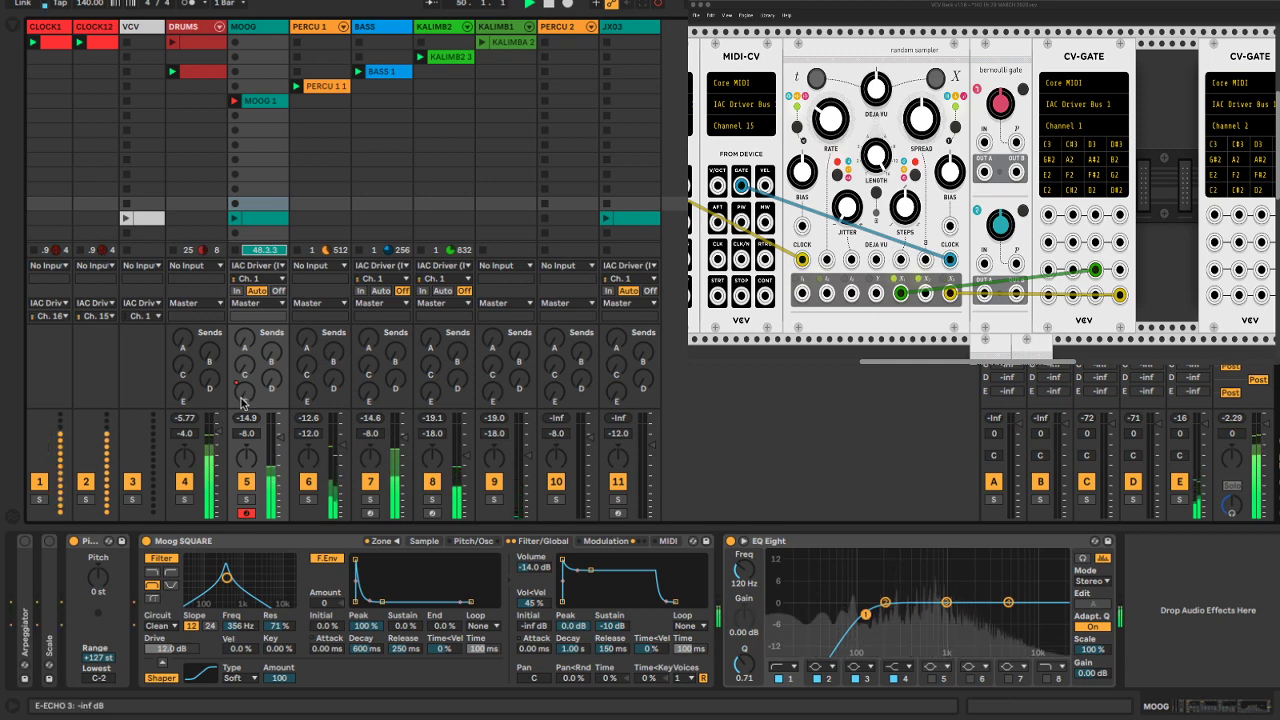
{"action": "mouse_move", "coordinate": [241, 402]}
{"action": "left_mouse_down"}
{"action": "mouse_move", "coordinate": [241, 352]}
{"action": "mouse_move", "coordinate": [244, 410]}
{"action": "left_mouse_up"}
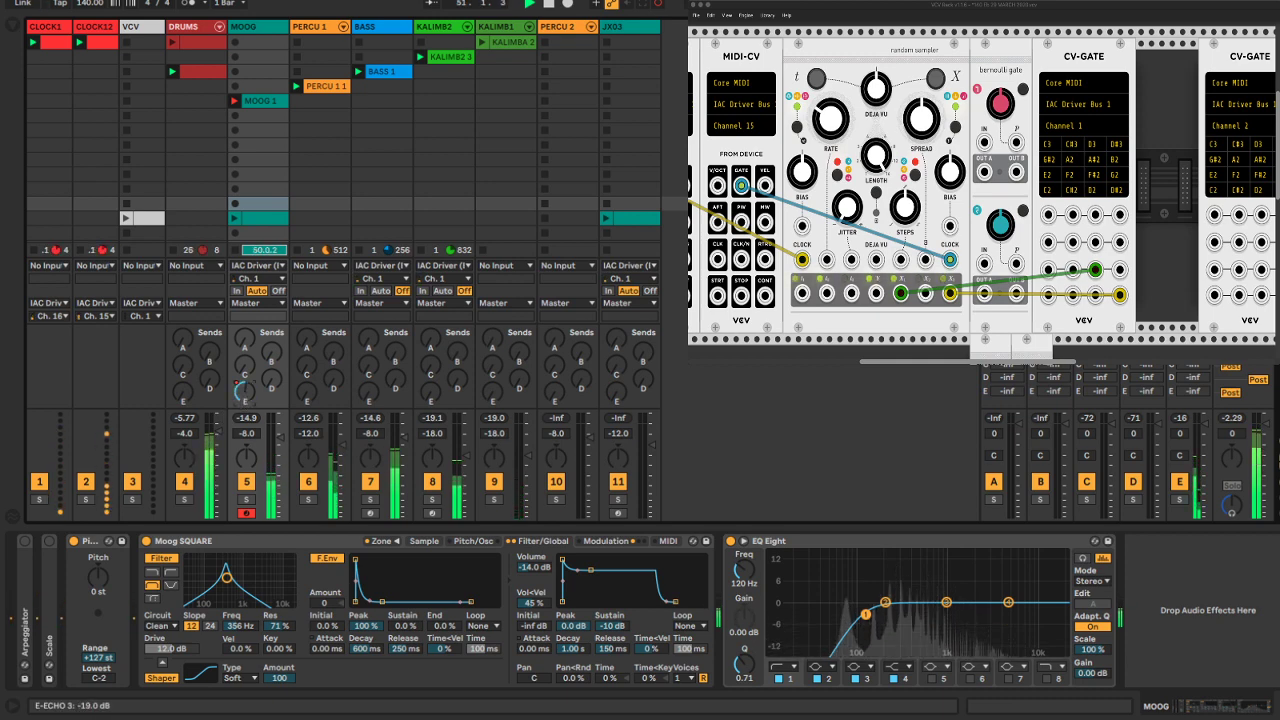
{"action": "left_click", "coordinate": [421, 43]}
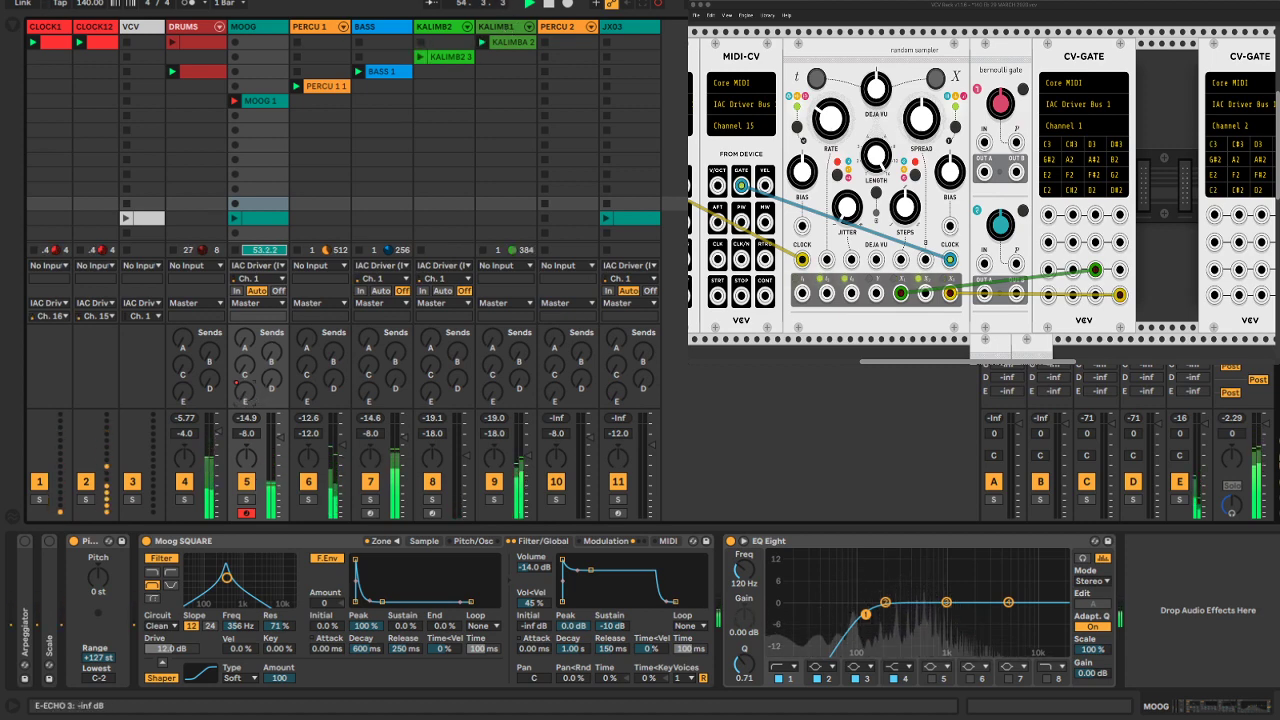
{"action": "left_click_drag", "start_coordinate": [244, 389], "coordinate": [244, 370]}
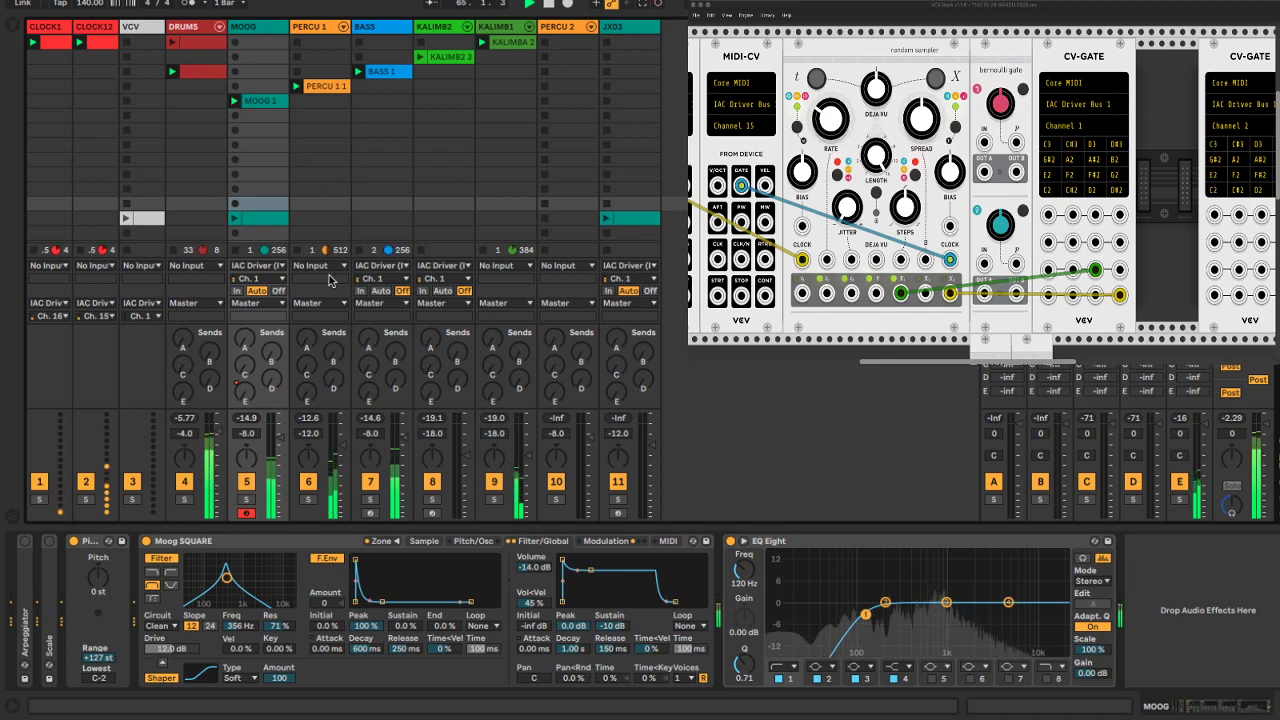
Set the MOOG track's MIDI input to No Input
{"action": "left_click", "coordinate": [274, 266]}
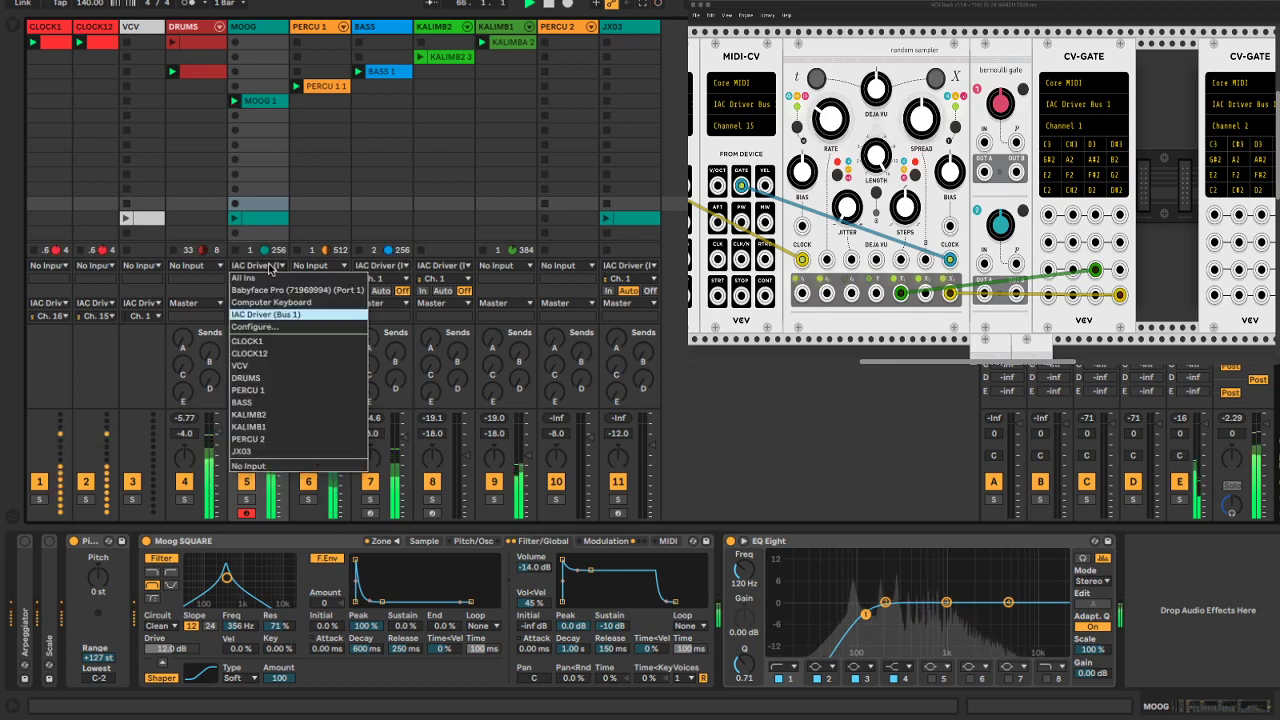
{"action": "left_click", "coordinate": [265, 467]}
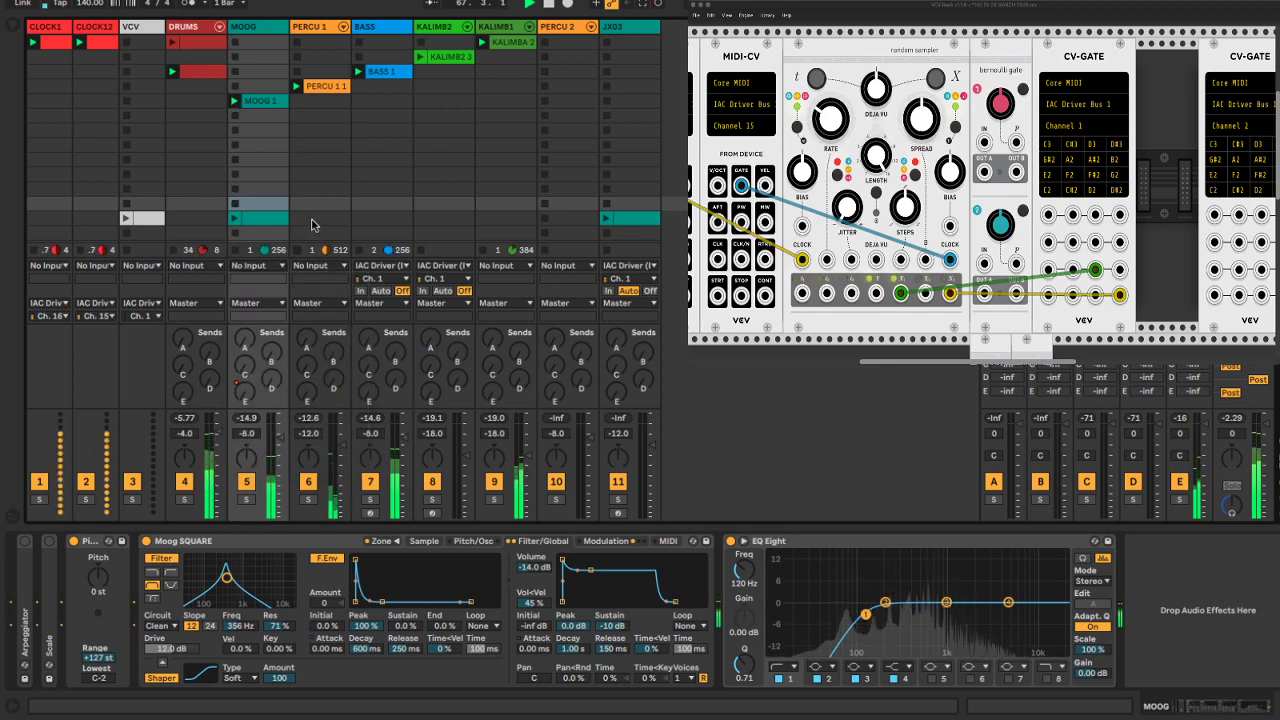
{"action": "left_click", "coordinate": [456, 175]}
Open the MOOG 1 clip, quantize all its notes to 1/16, and hide the clip view
{"action": "left_click", "coordinate": [267, 108]}
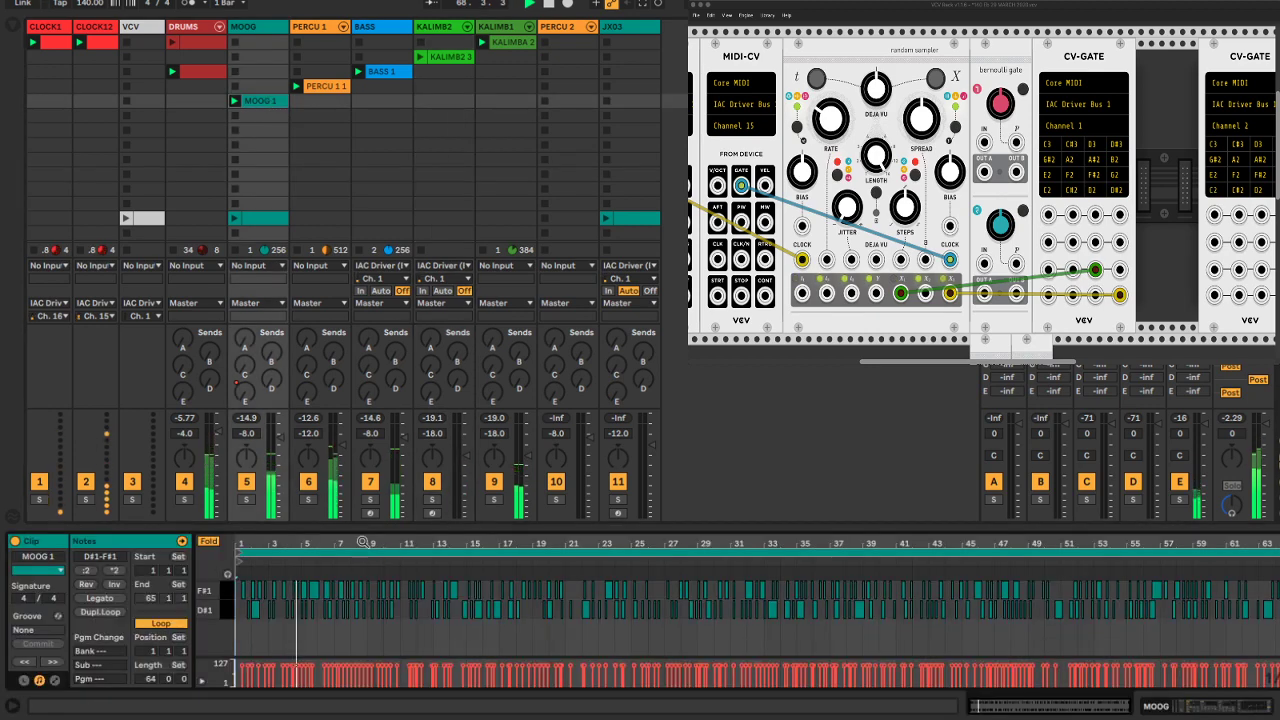
{"action": "key", "text": "super+a"}
{"action": "right_click", "coordinate": [352, 633]}
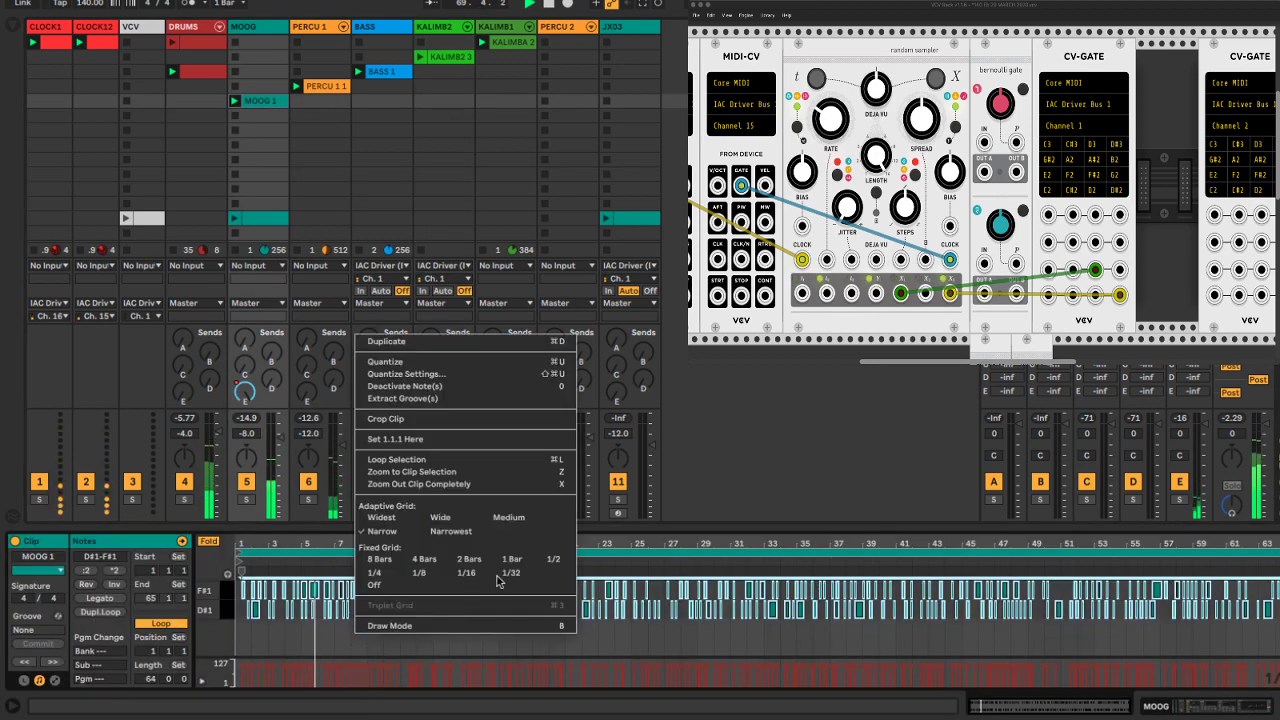
{"action": "left_click", "coordinate": [450, 377]}
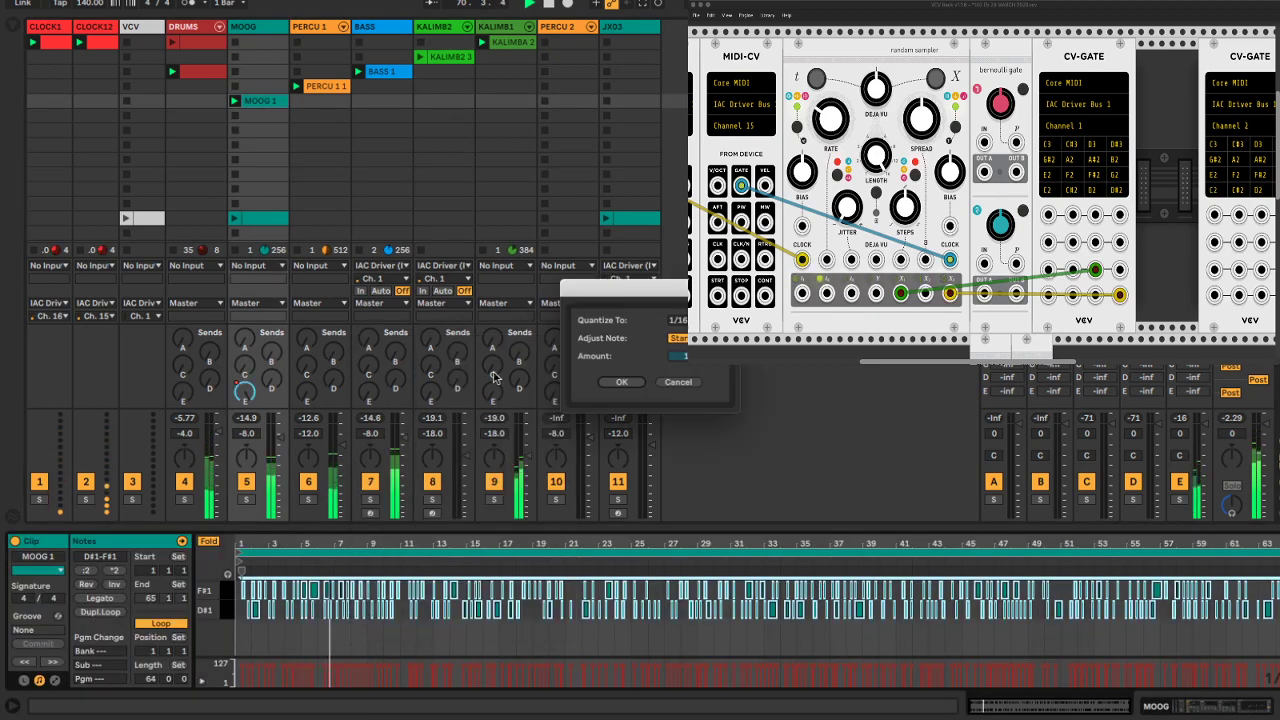
{"action": "left_click", "coordinate": [627, 385]}
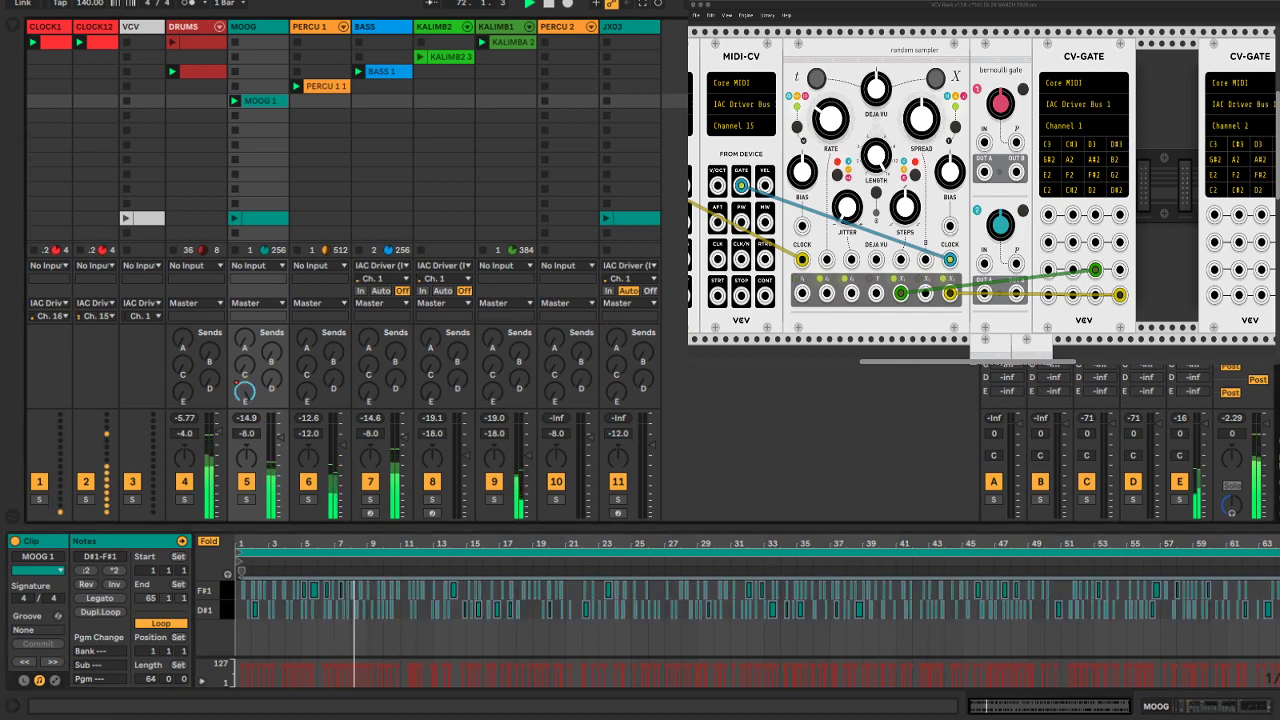
{"action": "left_click", "coordinate": [1262, 690]}
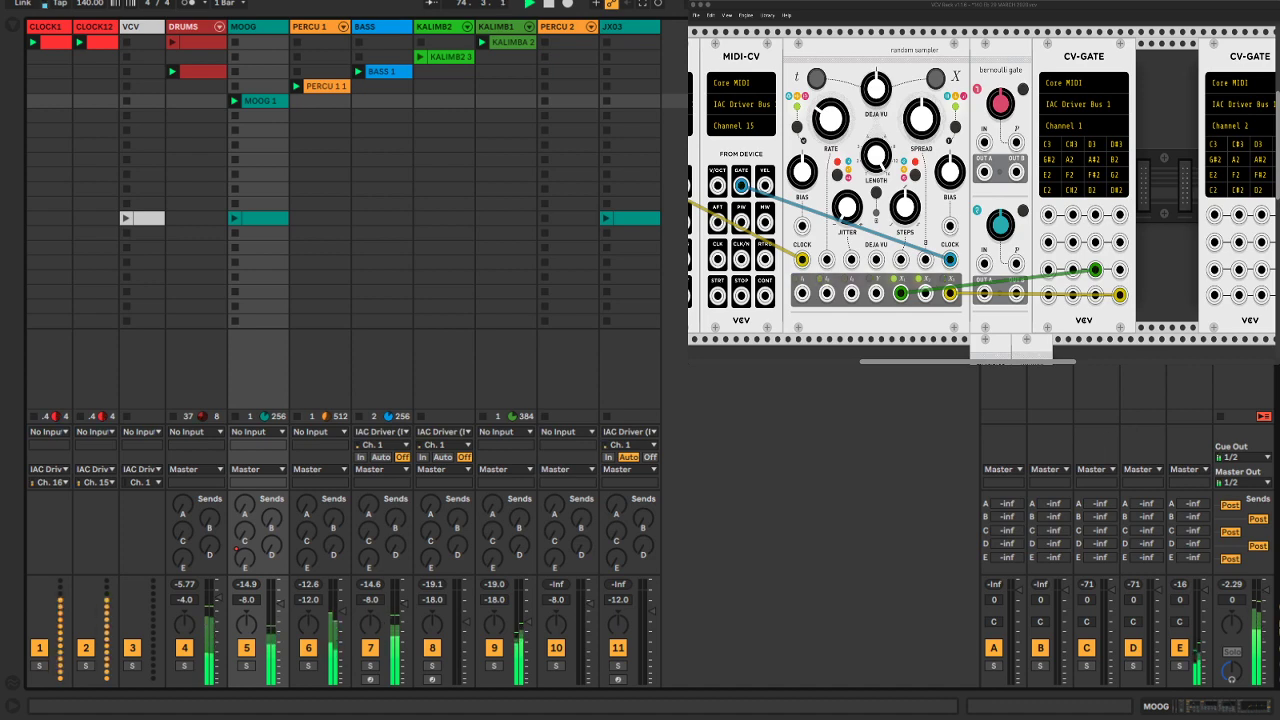
Check the high-pass filter of H-Delay Stereo on the E-ECHO 3 return track, close the plug-in, and save the Live set
{"action": "double_click", "coordinate": [1188, 443]}
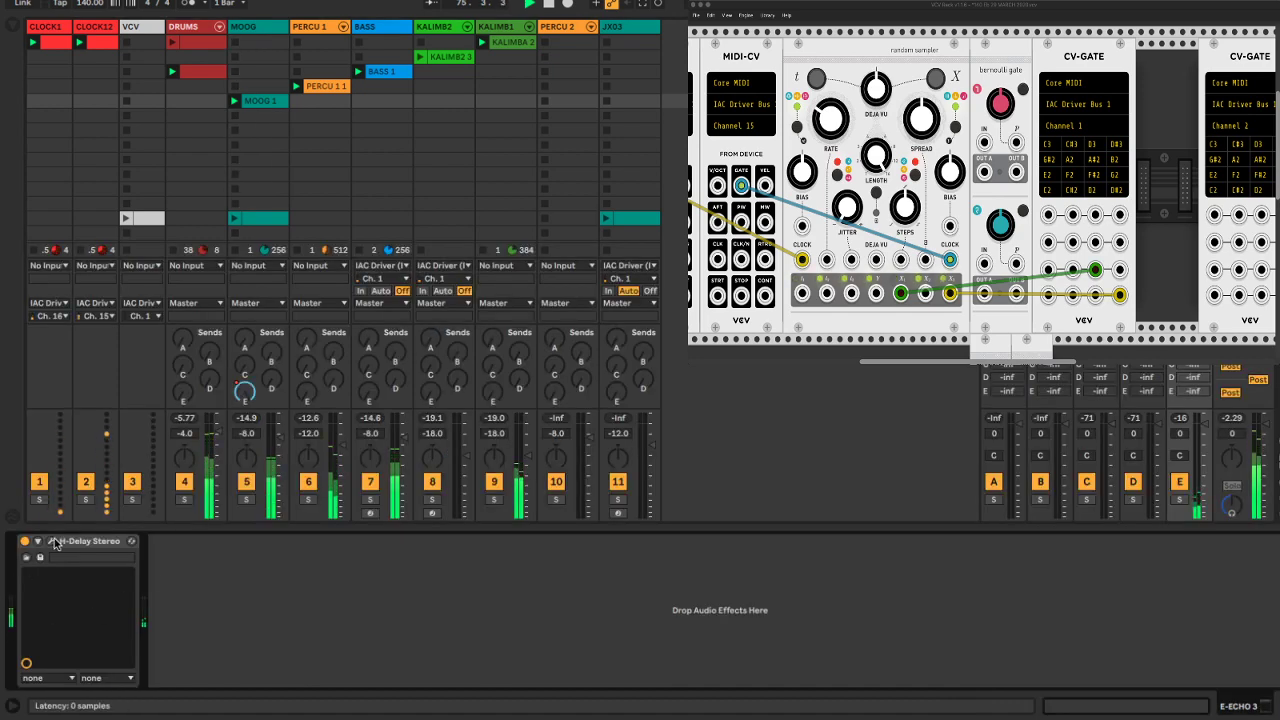
{"action": "left_click", "coordinate": [50, 541]}
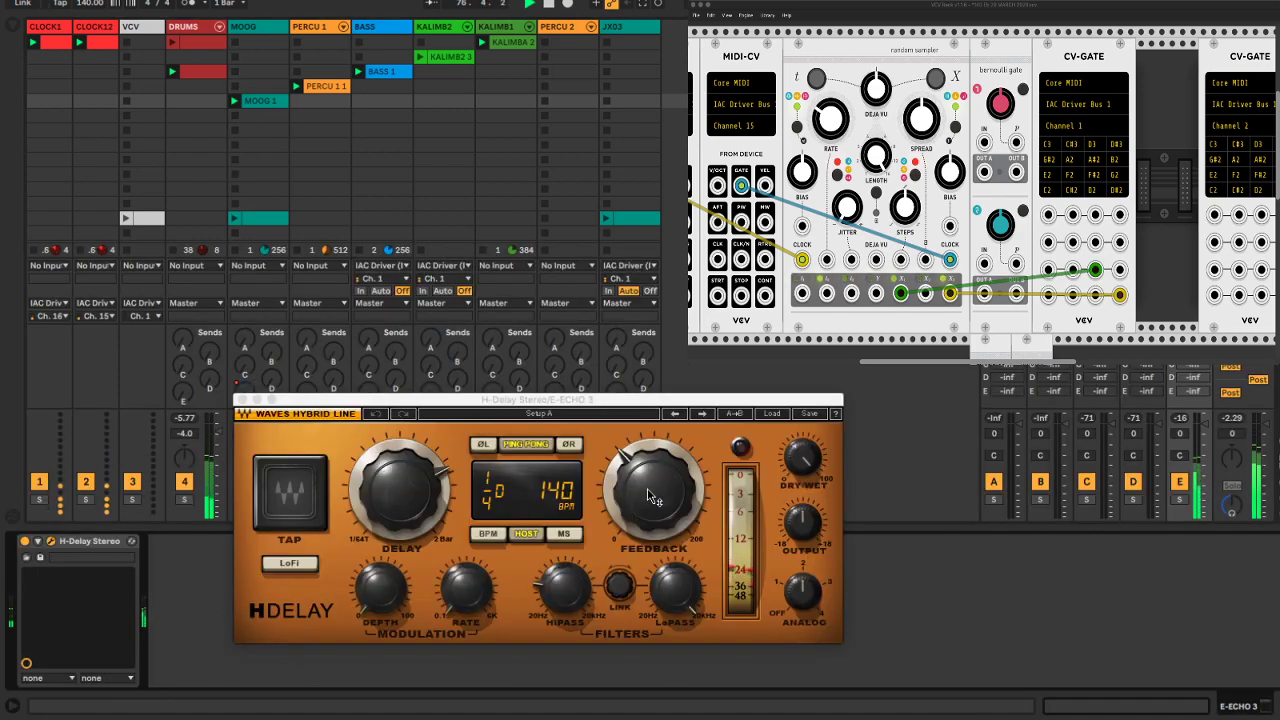
{"action": "mouse_move", "coordinate": [648, 495]}
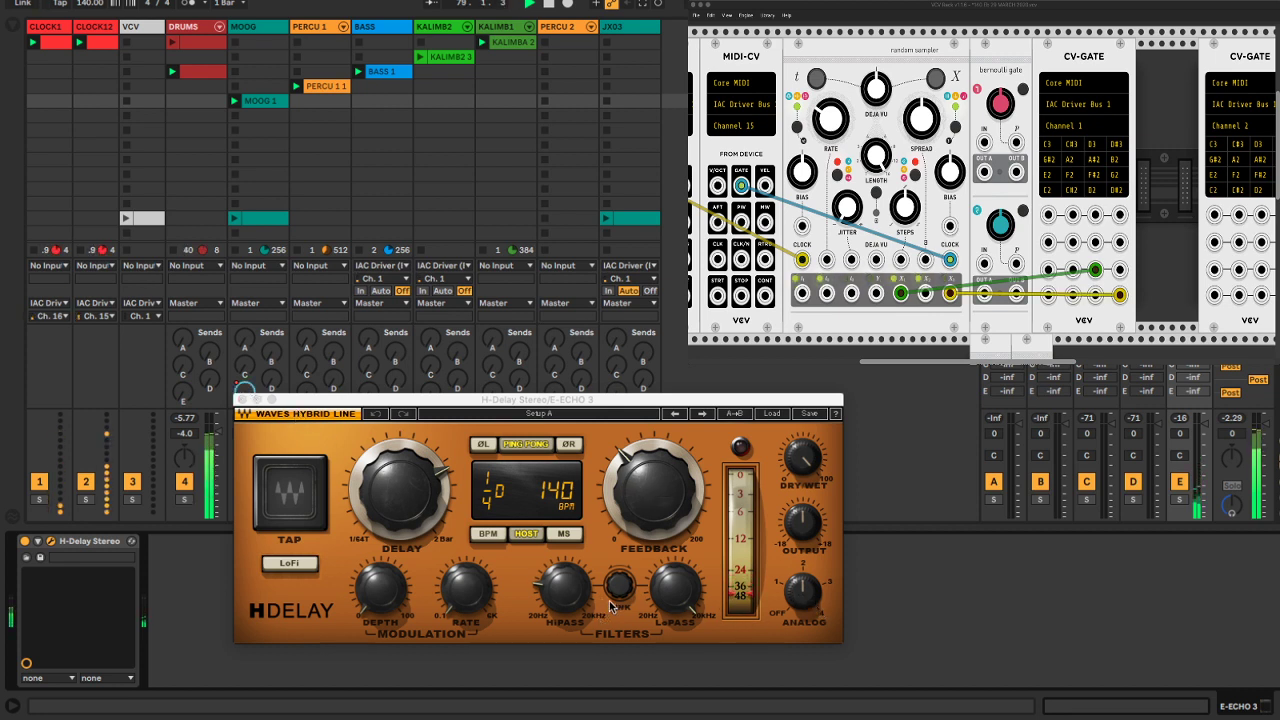
{"action": "left_click", "coordinate": [567, 592]}
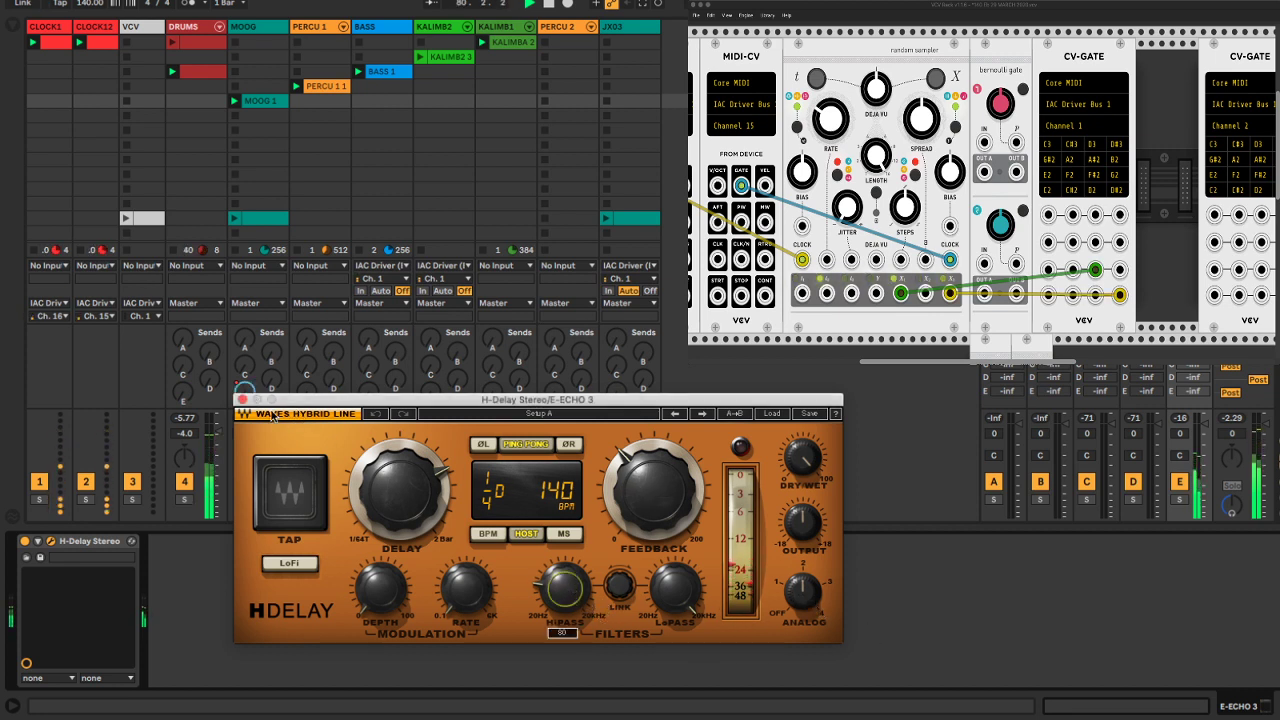
{"action": "left_click", "coordinate": [243, 400]}
{"action": "left_click", "coordinate": [620, 592]}
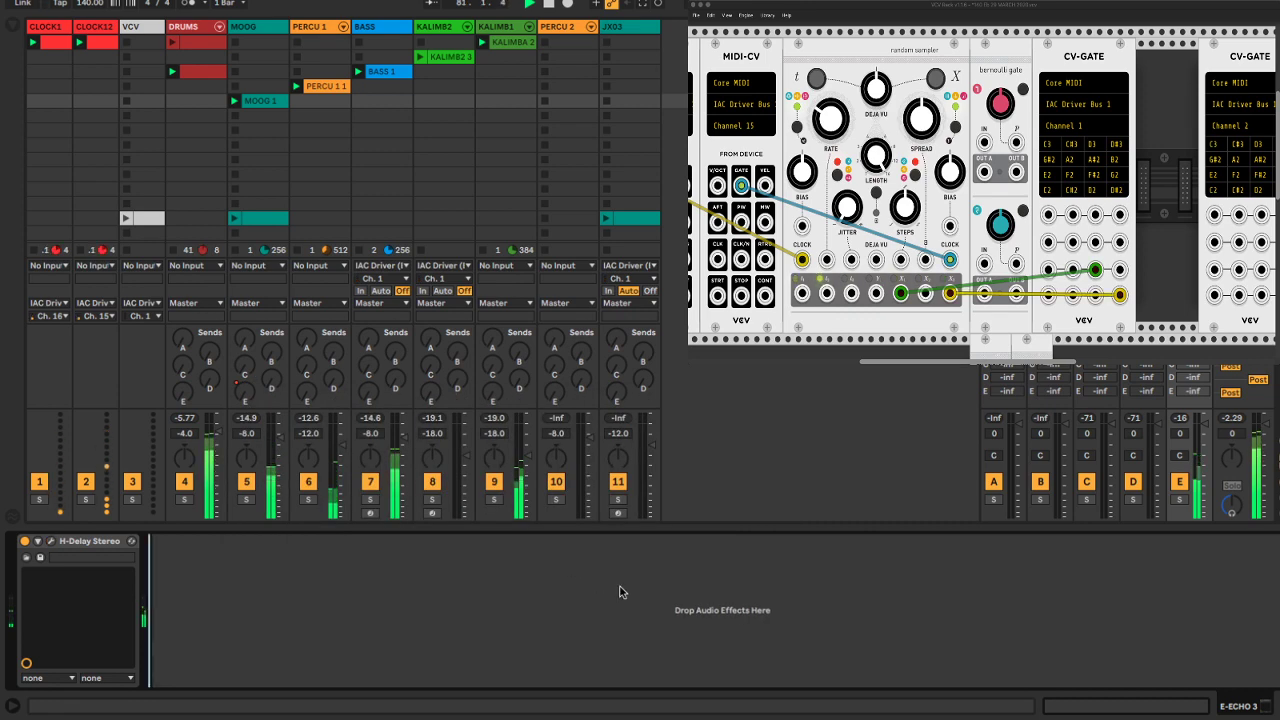
{"action": "left_click", "coordinate": [1274, 706]}
{"action": "key", "text": "super+s"}
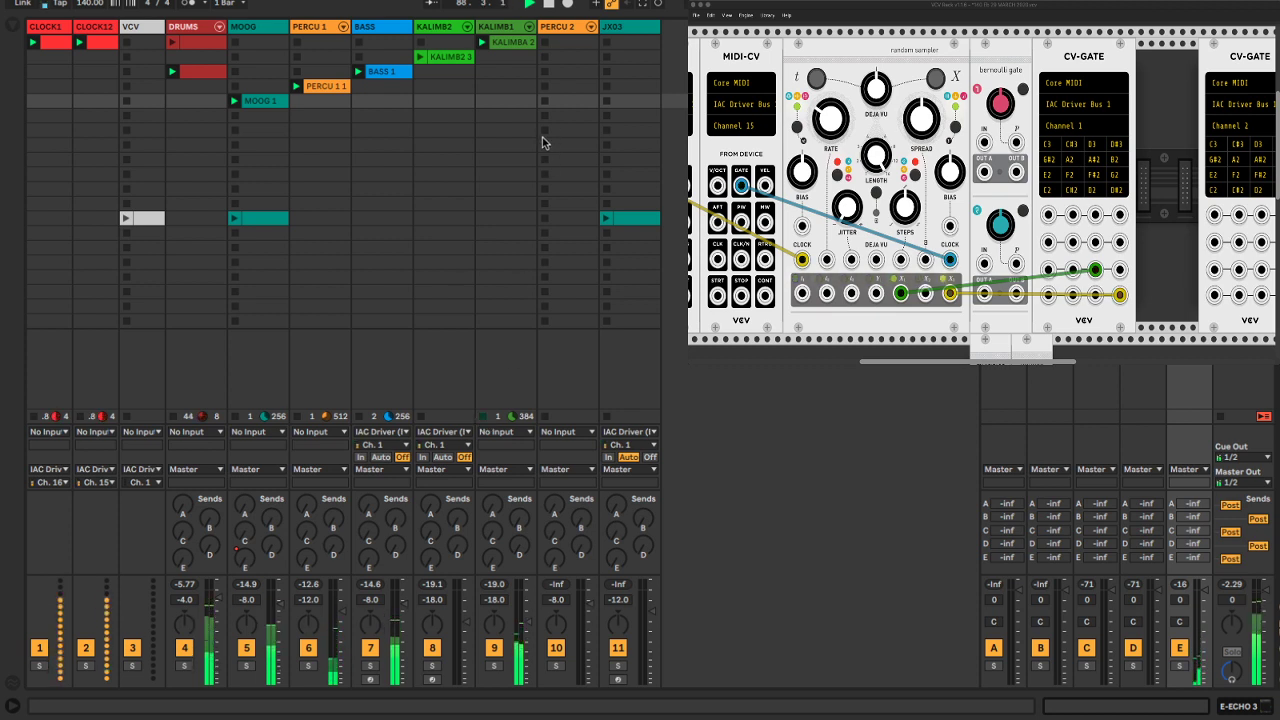
Move the PERCU 2 track between DRUMS and MOOG, and raise the MOOG track's send B
{"action": "left_click_drag", "start_coordinate": [566, 34], "coordinate": [245, 39]}
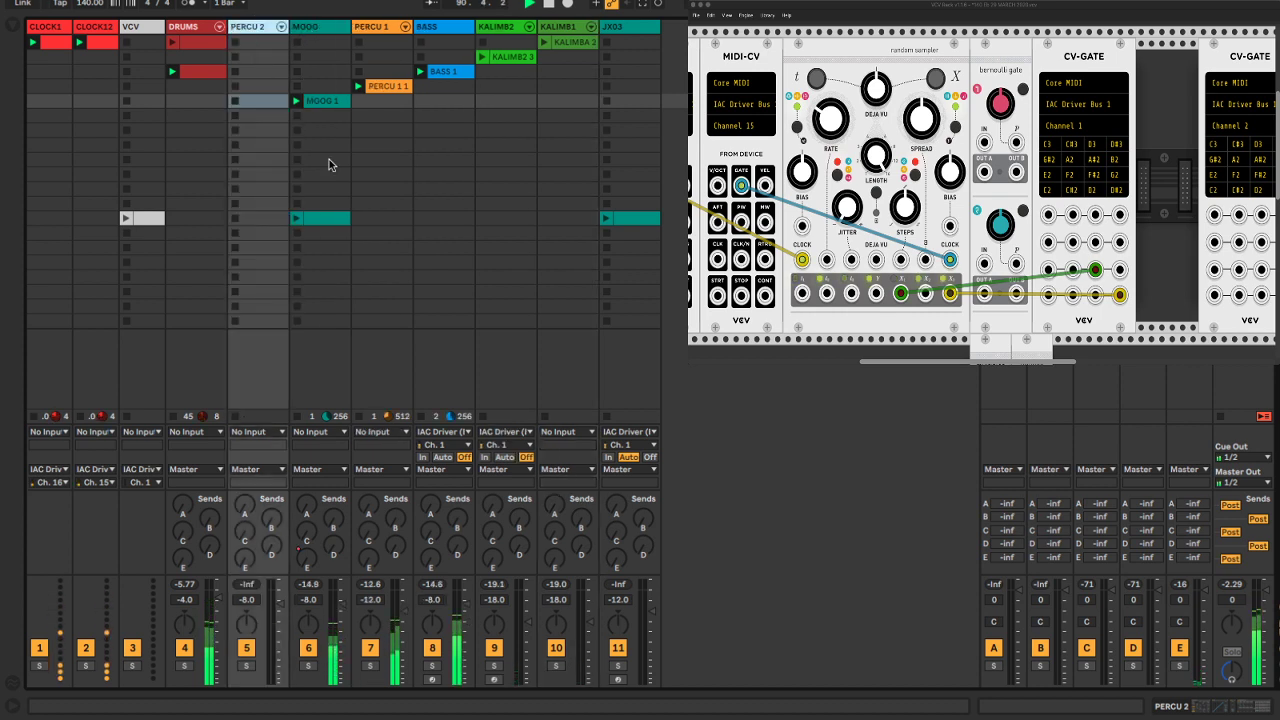
{"action": "left_click_drag", "start_coordinate": [337, 521], "coordinate": [337, 421]}
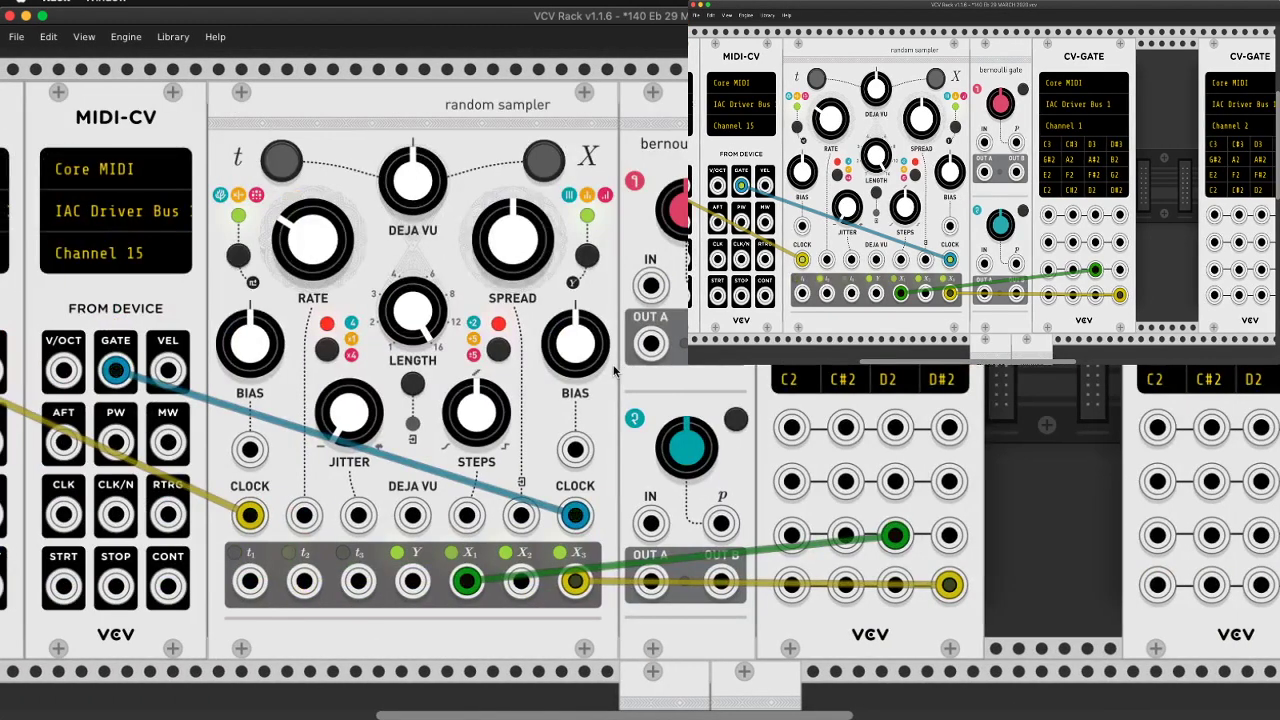
In VCV Rack, move the random sampler's X1 cable to t1 and X3 cable to t3, and patch Y into CV-GATE's second-row, second-column input
{"action": "left_click_drag", "start_coordinate": [466, 580], "coordinate": [250, 580]}
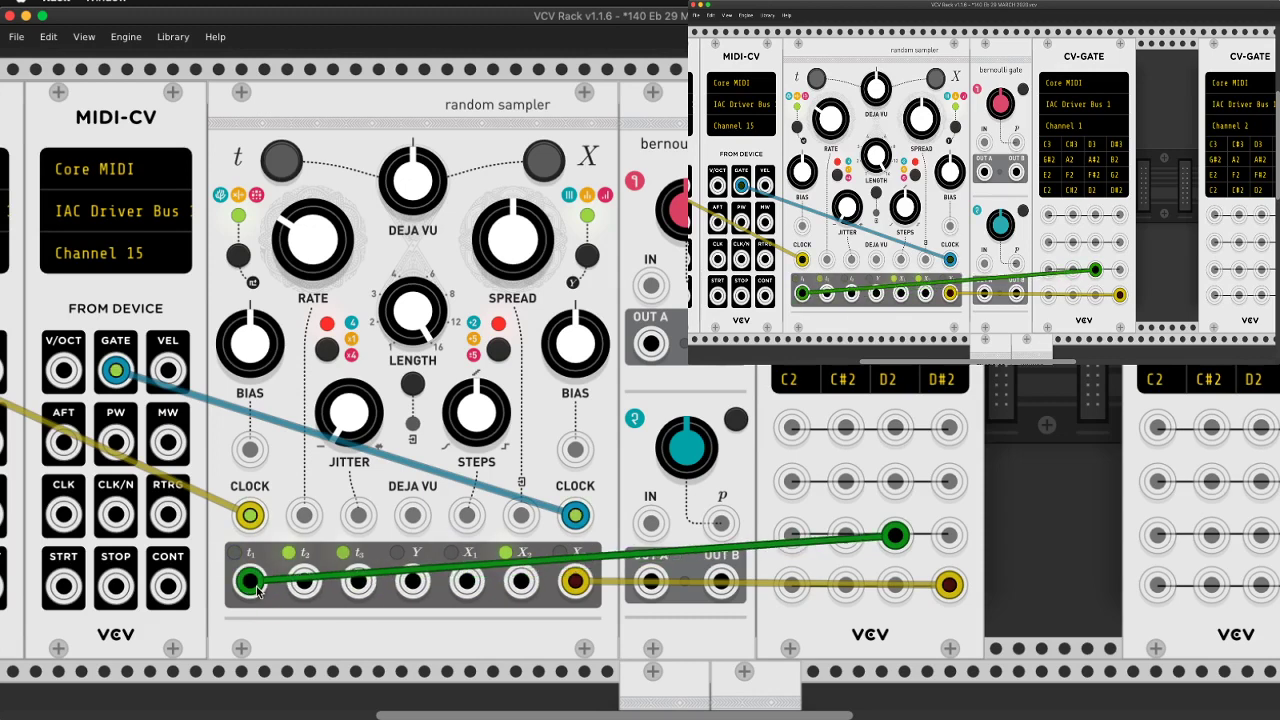
{"action": "left_click_drag", "start_coordinate": [573, 580], "coordinate": [845, 481]}
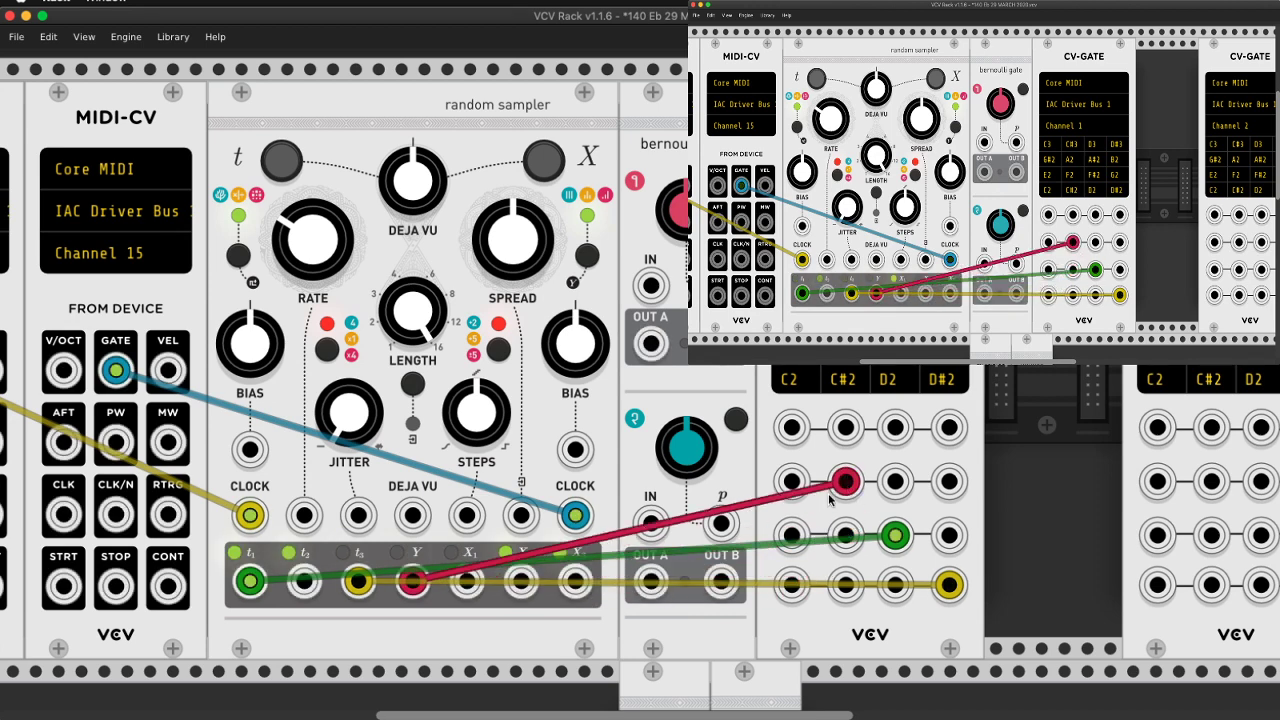
Patch the random sampler's X1 output to C#3, X2 to B2 and X3 to D#3 on the channel 1 CV-GATE
{"action": "left_click_drag", "start_coordinate": [466, 580], "coordinate": [845, 428]}
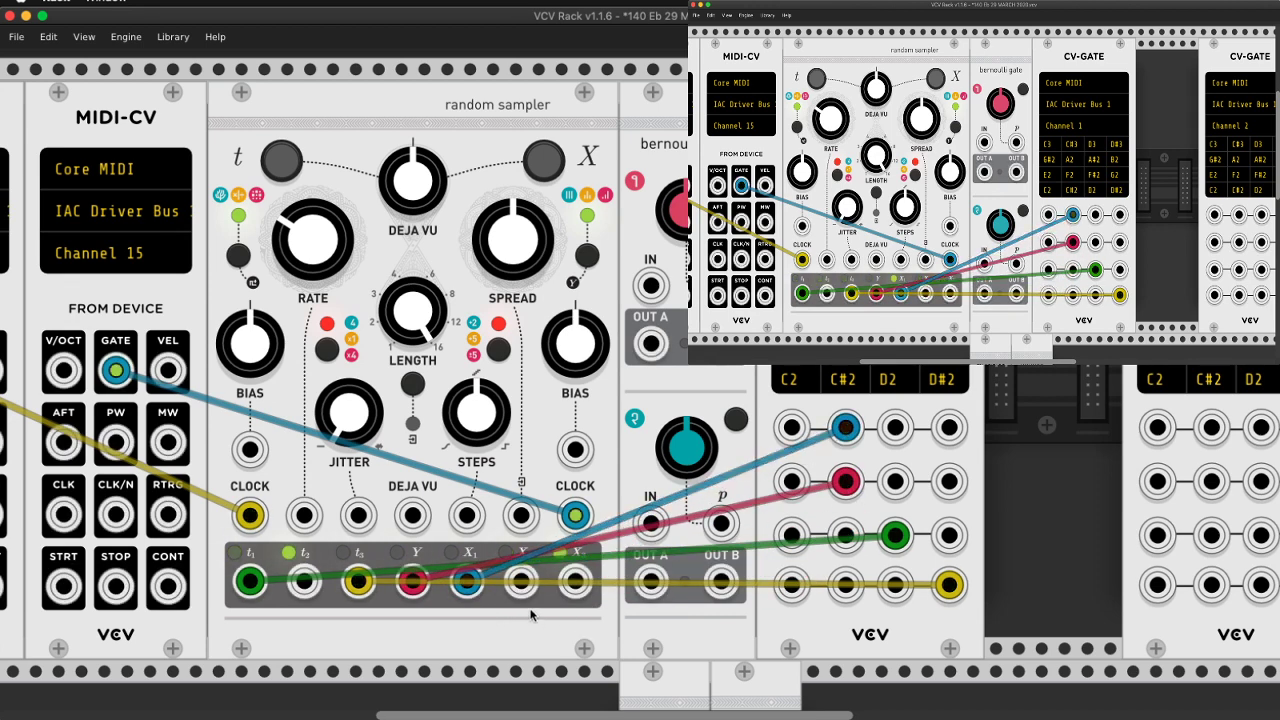
{"action": "left_click_drag", "start_coordinate": [521, 580], "coordinate": [937, 495]}
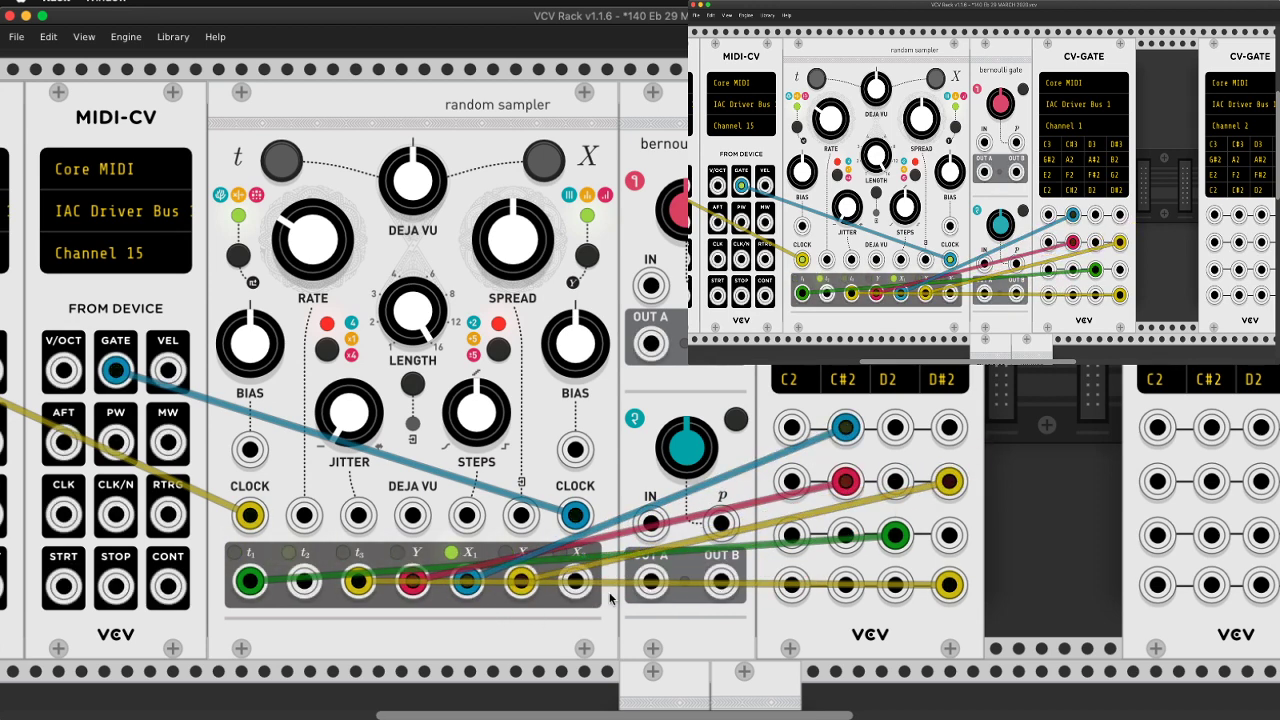
{"action": "left_click_drag", "start_coordinate": [575, 580], "coordinate": [949, 428]}
Switch to Ableton Live, arm PERCU 2 with MIDI input from IAC Driver (Bus 1), channel 1, and restart playback
{"action": "key", "text": "super+Tab"}
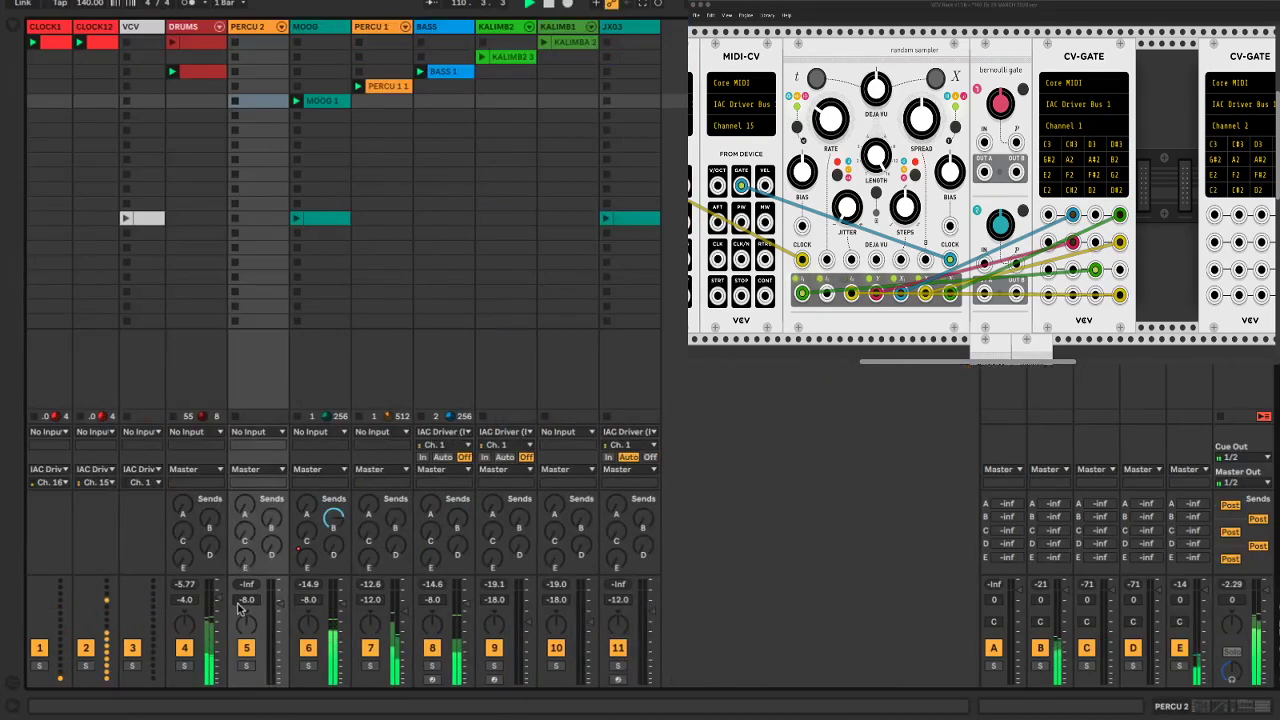
{"action": "left_click", "coordinate": [256, 431]}
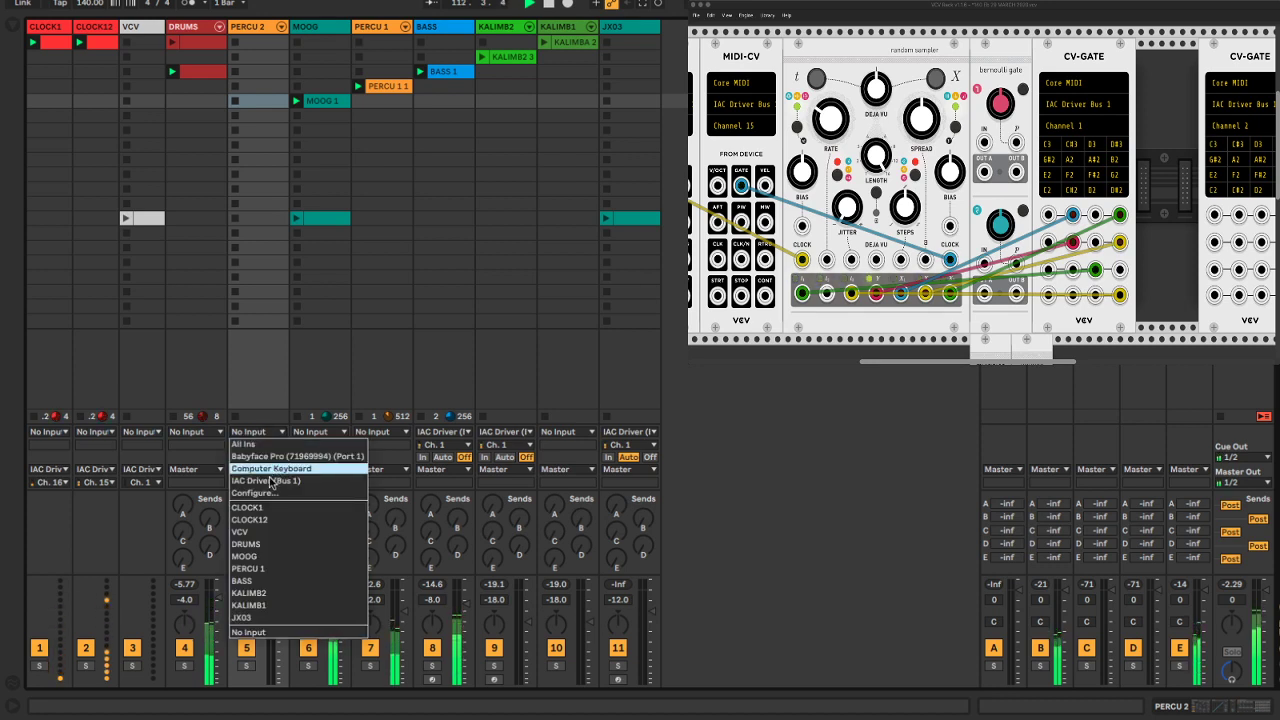
{"action": "left_click", "coordinate": [270, 470]}
{"action": "left_click", "coordinate": [260, 433]}
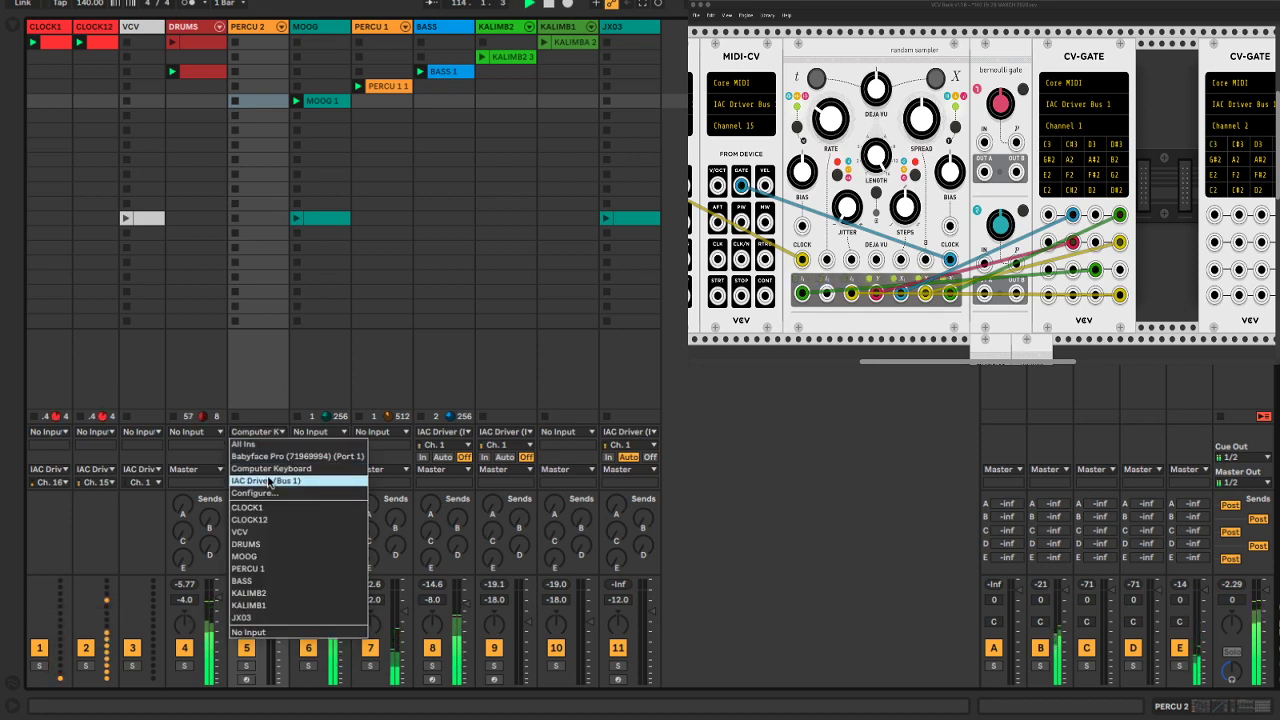
{"action": "left_click", "coordinate": [268, 472]}
{"action": "left_click", "coordinate": [253, 443]}
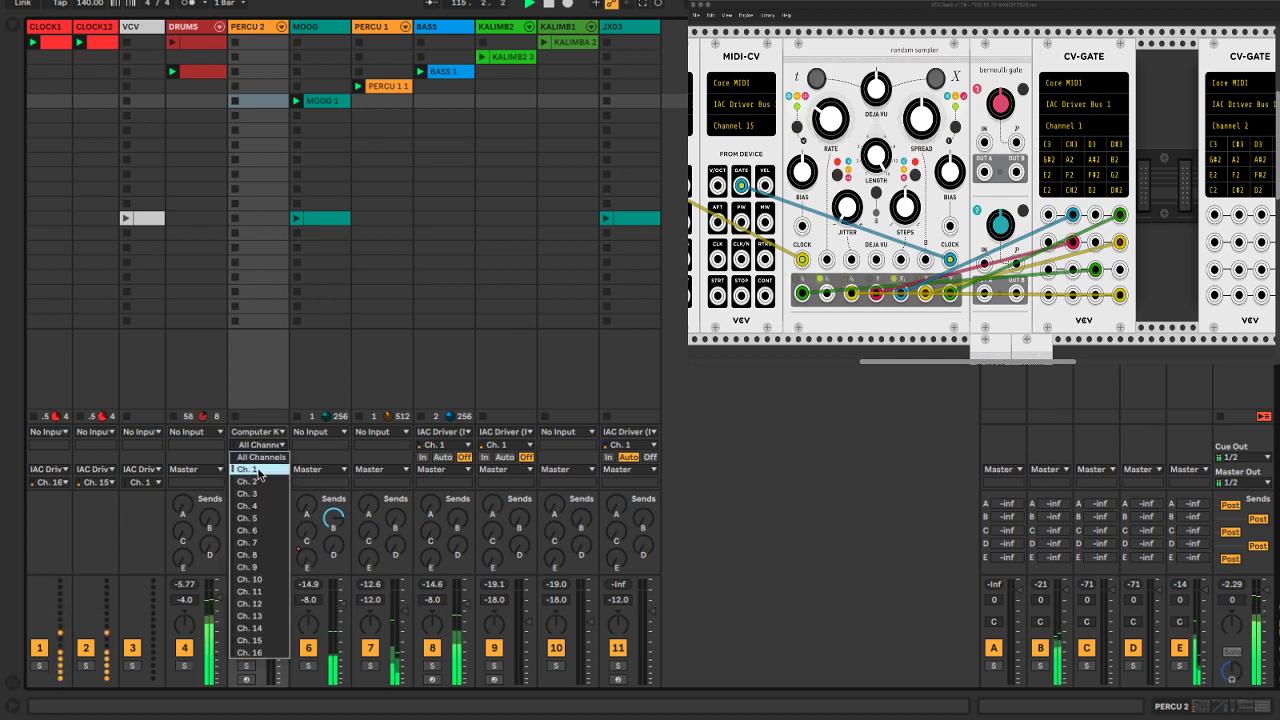
{"action": "left_click", "coordinate": [264, 444]}
{"action": "left_click", "coordinate": [260, 432]}
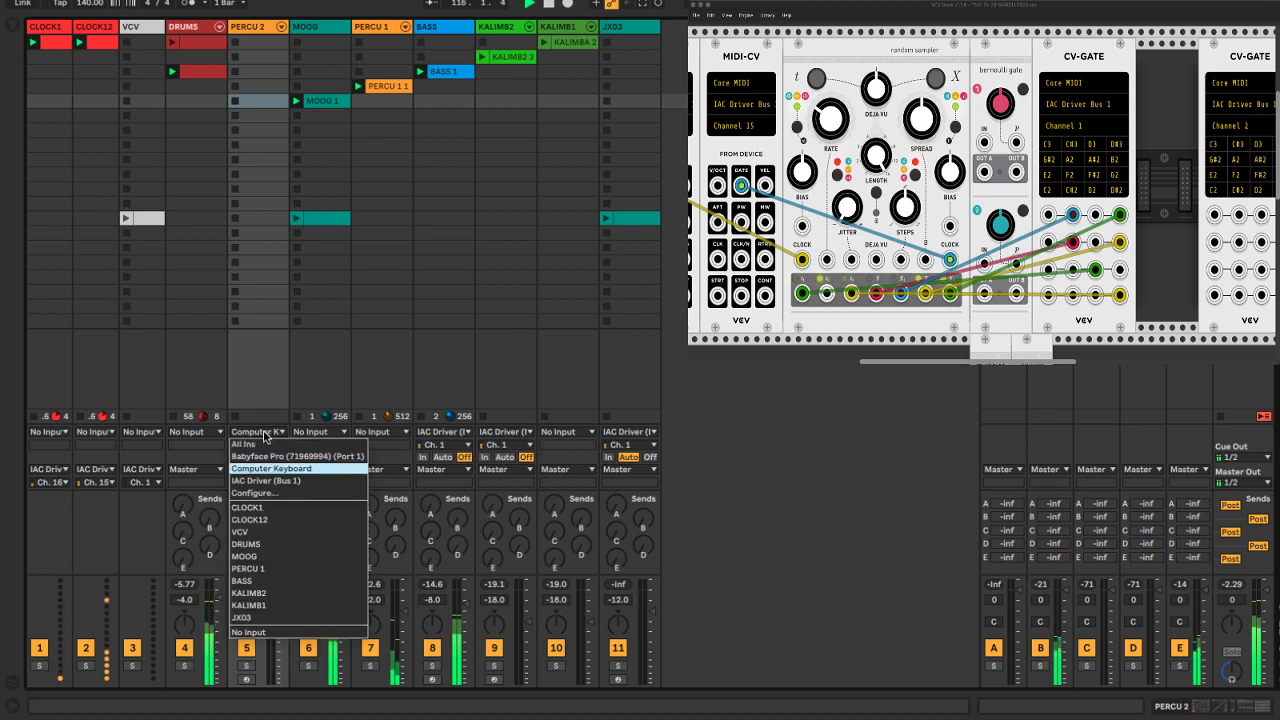
{"action": "left_click", "coordinate": [265, 481]}
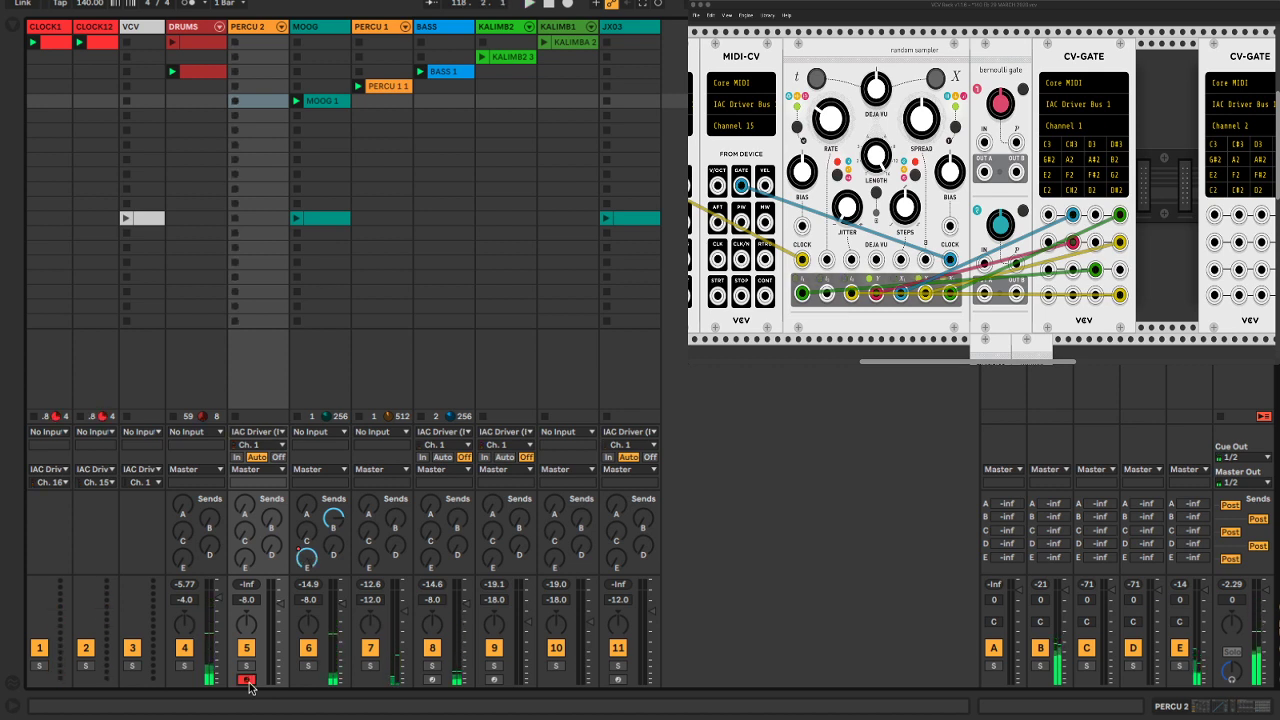
{"action": "key", "text": "space"}
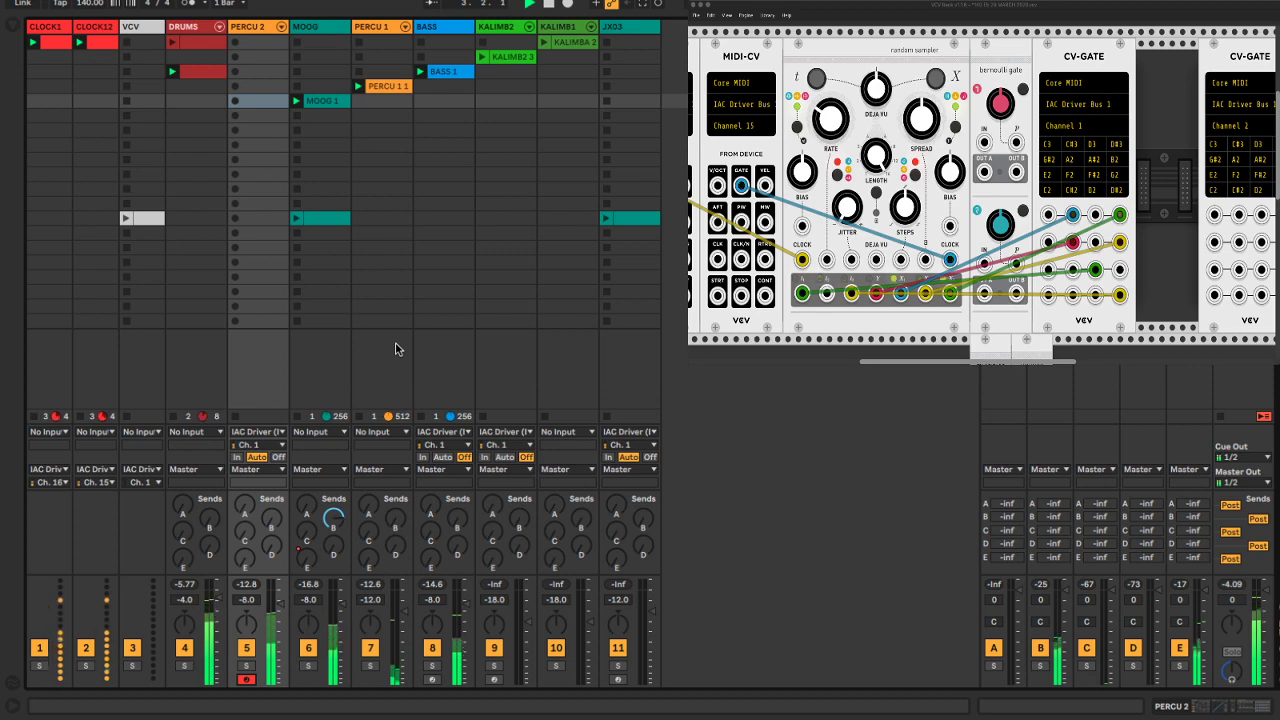
Switch to VCV Rack, lower the random sampler's Rate to about half past seven and move its Y cable to C3 on the CV-GATE
{"action": "key", "text": "super+Tab"}
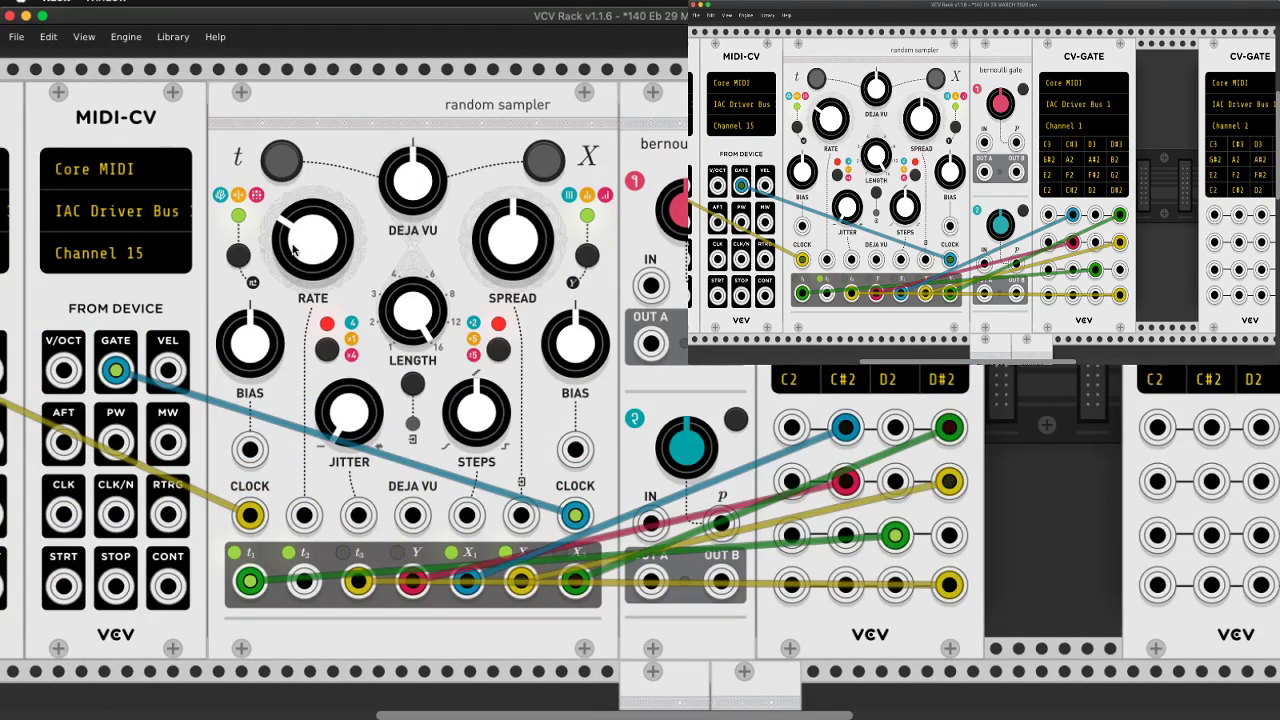
{"action": "left_click_drag", "start_coordinate": [325, 254], "coordinate": [325, 318]}
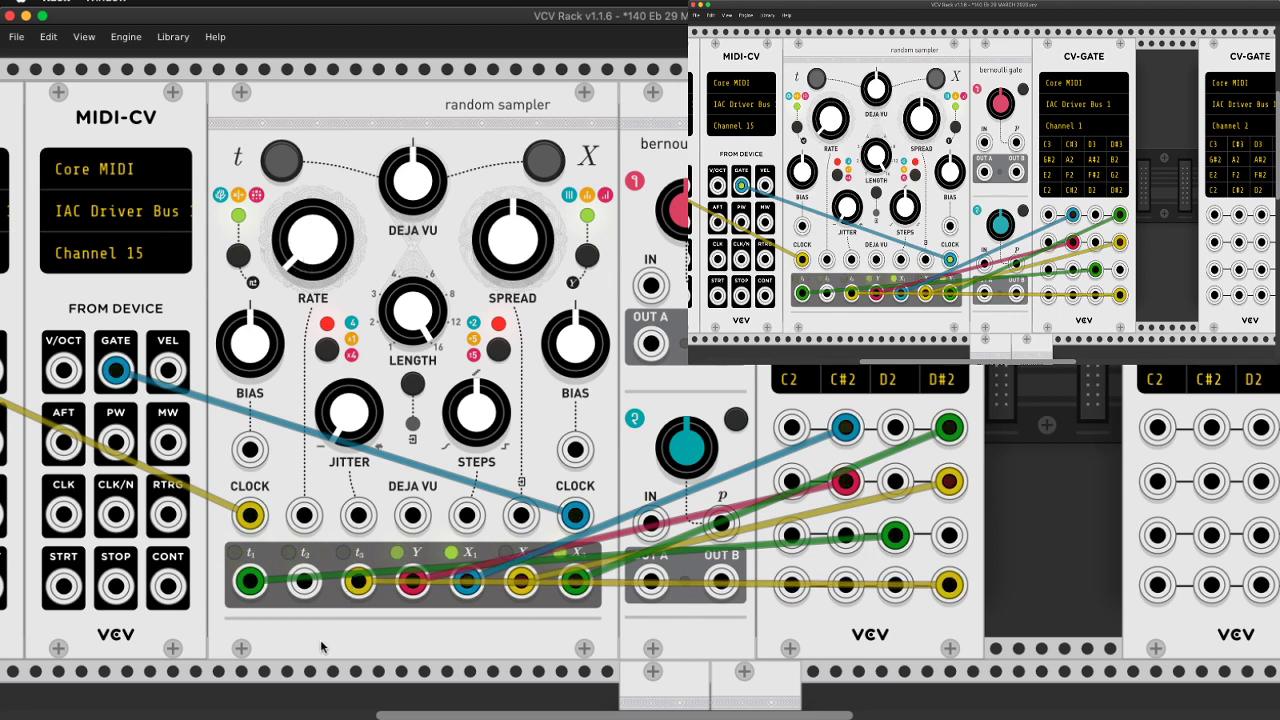
{"action": "left_click_drag", "start_coordinate": [415, 585], "coordinate": [790, 430]}
Switch to Ableton Live, show the PERCU 2 track's devices, and turn off and collapse the Arpeggiator and Scale devices
{"action": "key", "text": "super+Tab"}
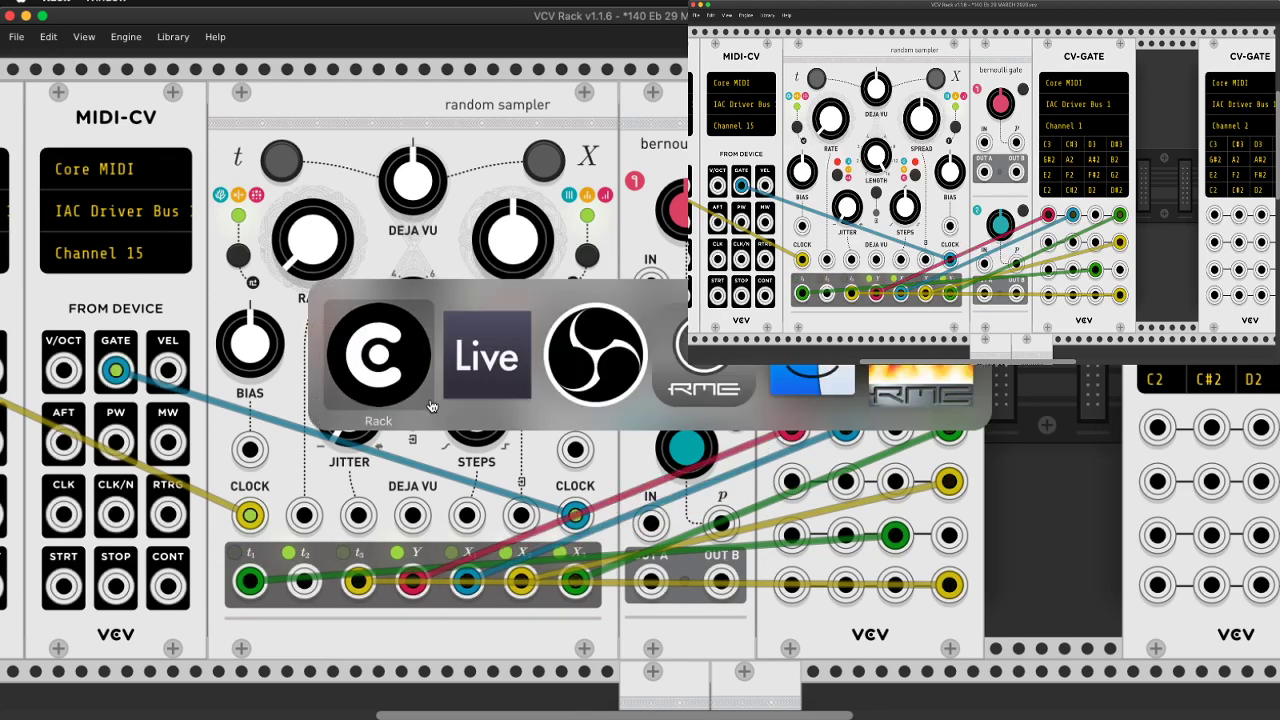
{"action": "key", "text": "super+Tab"}
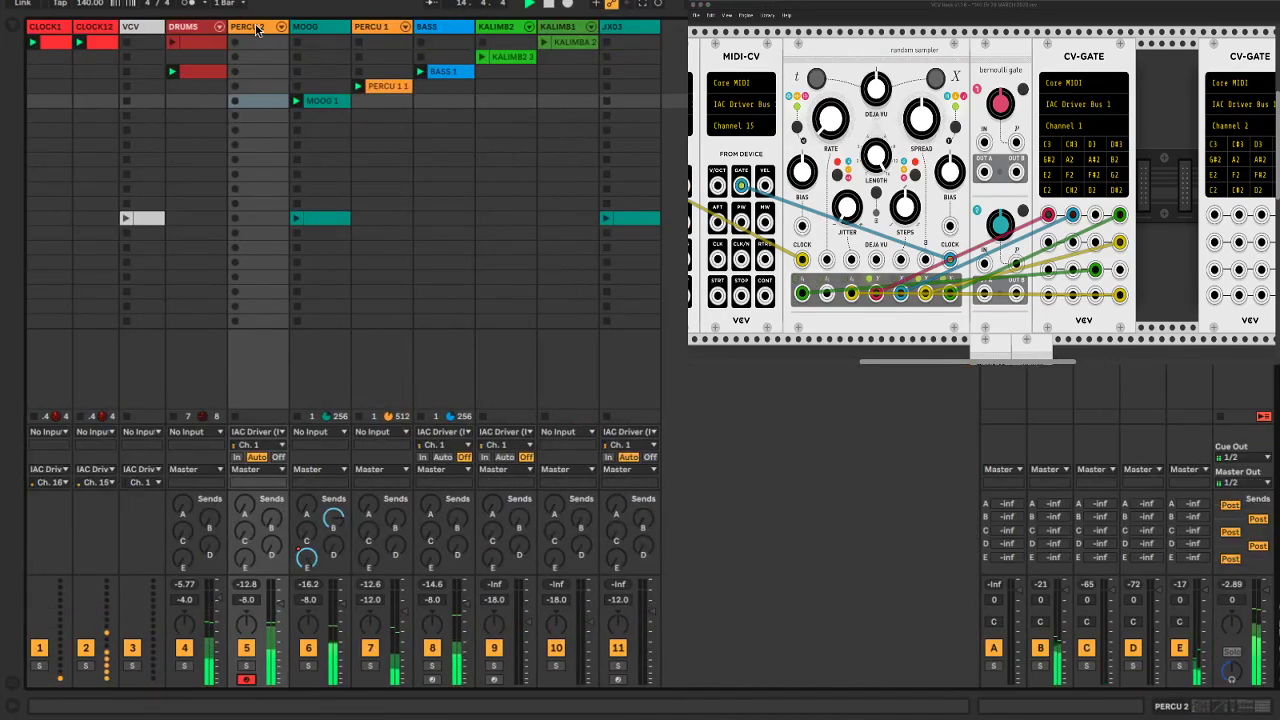
{"action": "double_click", "coordinate": [257, 27]}
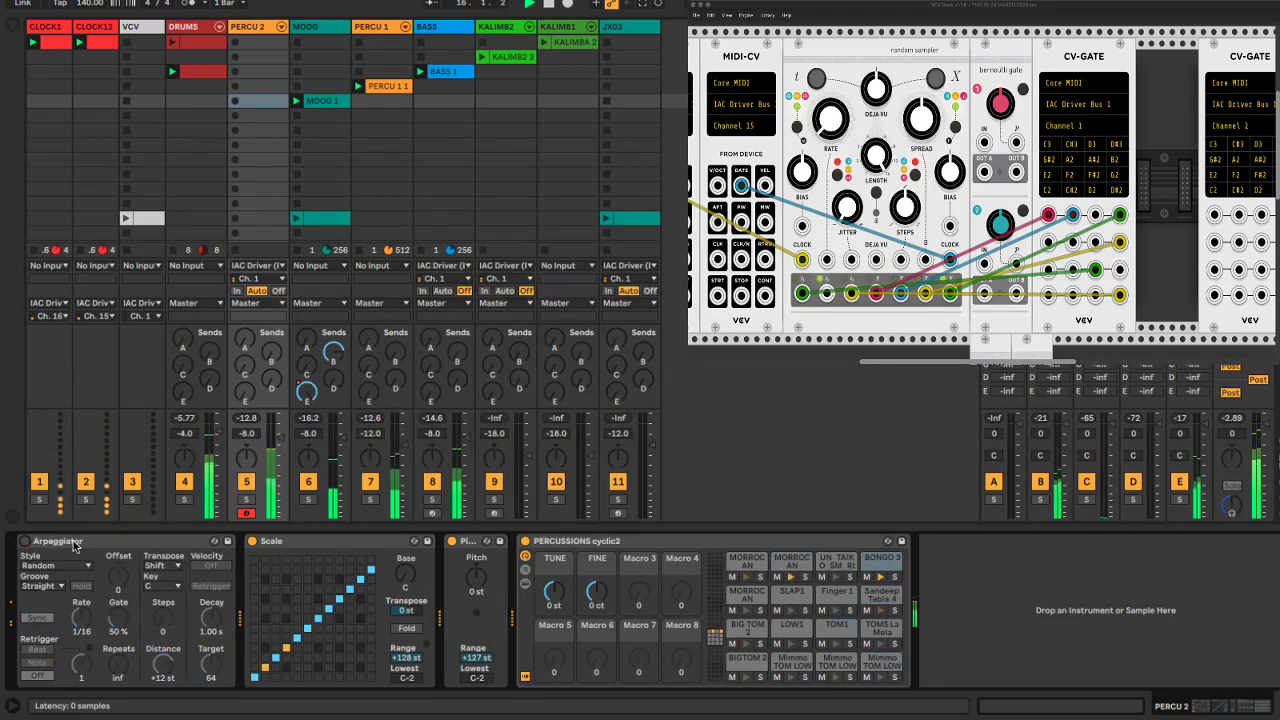
{"action": "left_click", "coordinate": [22, 541]}
{"action": "left_click", "coordinate": [252, 541]}
{"action": "double_click", "coordinate": [302, 540]}
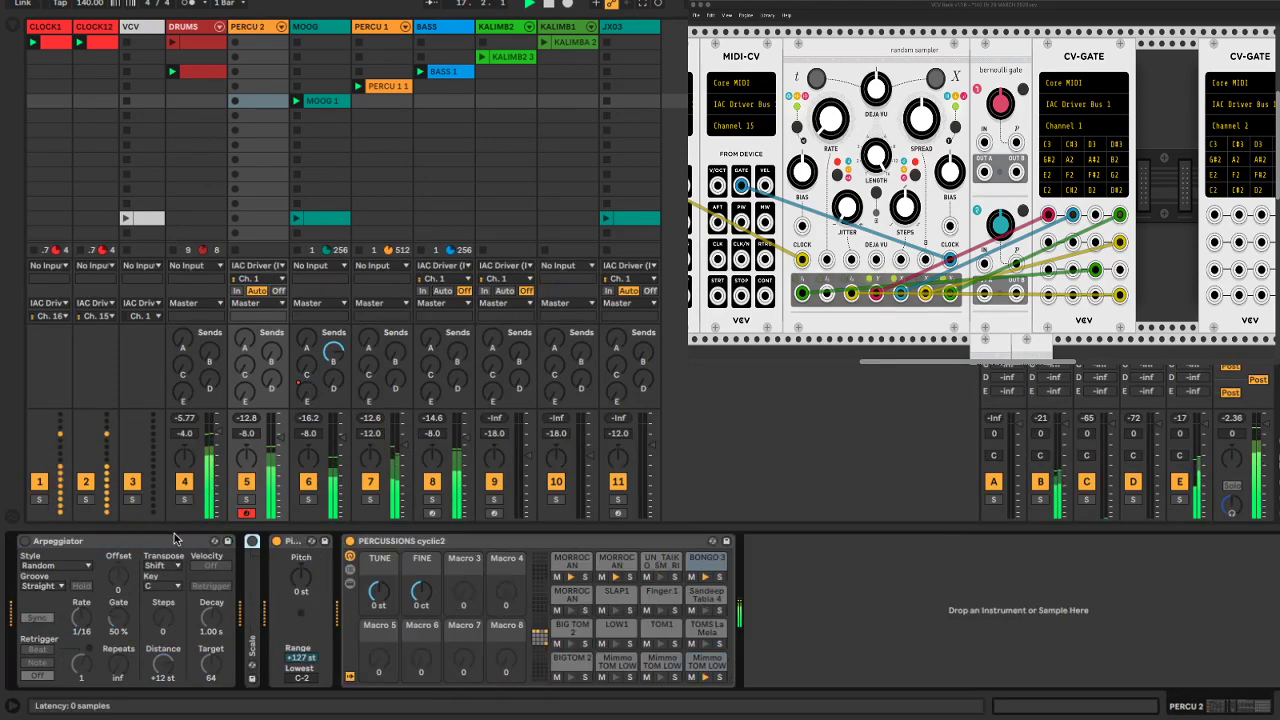
{"action": "double_click", "coordinate": [110, 541]}
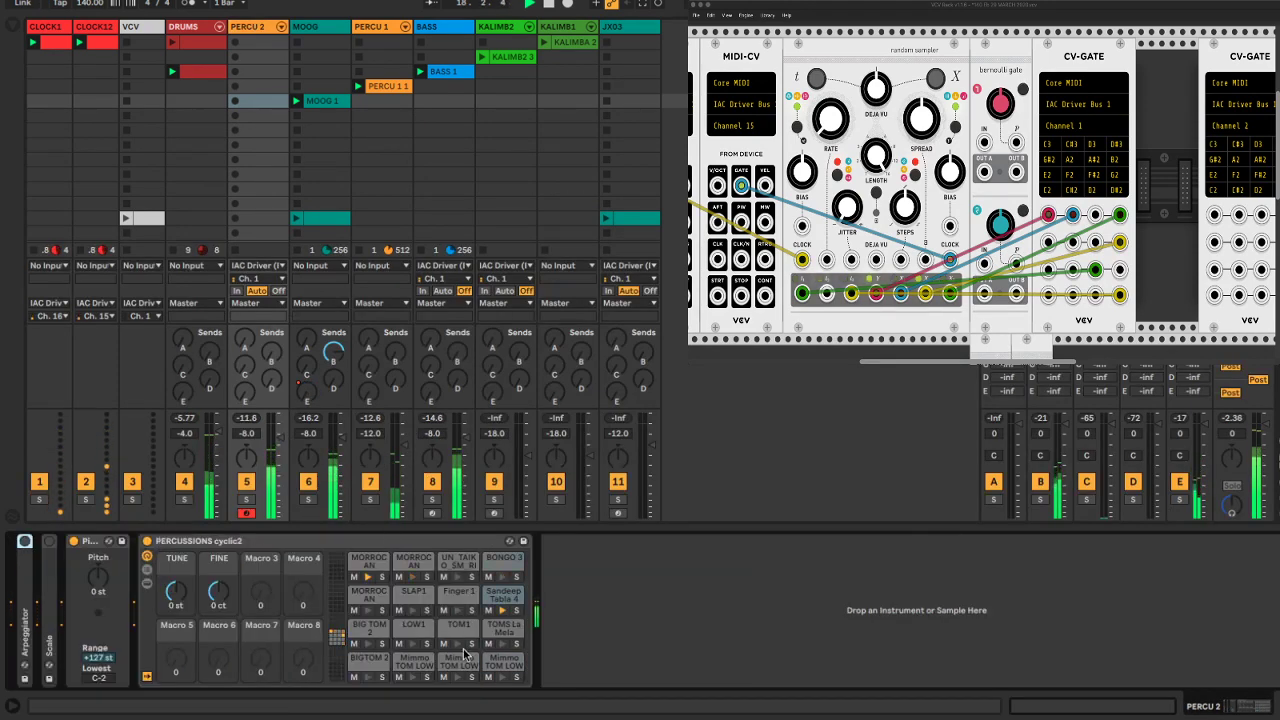
Switch to VCV Rack and repatch the random sampler's t1 output to G#2 and t3 output to A2 on the CV-GATE
{"action": "key", "text": "super+Tab"}
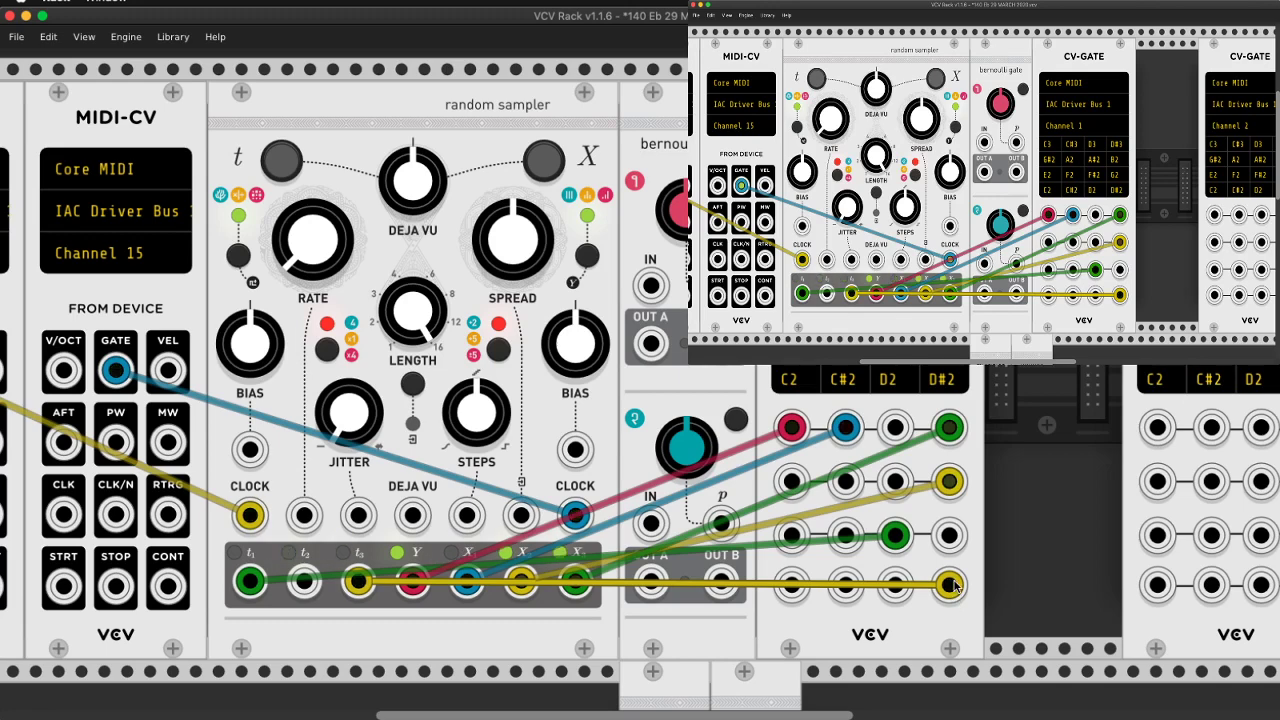
{"action": "left_click_drag", "start_coordinate": [950, 588], "coordinate": [895, 482]}
{"action": "left_click_drag", "start_coordinate": [895, 535], "coordinate": [791, 482]}
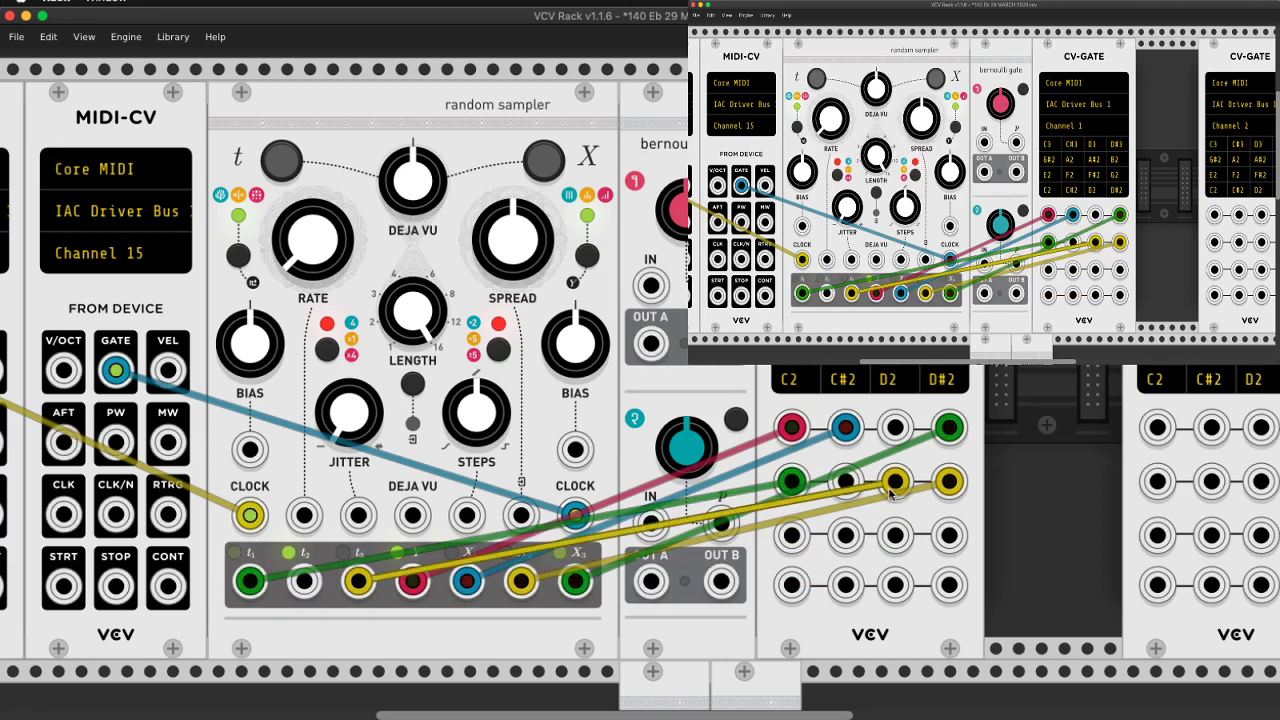
{"action": "left_click_drag", "start_coordinate": [893, 484], "coordinate": [846, 482]}
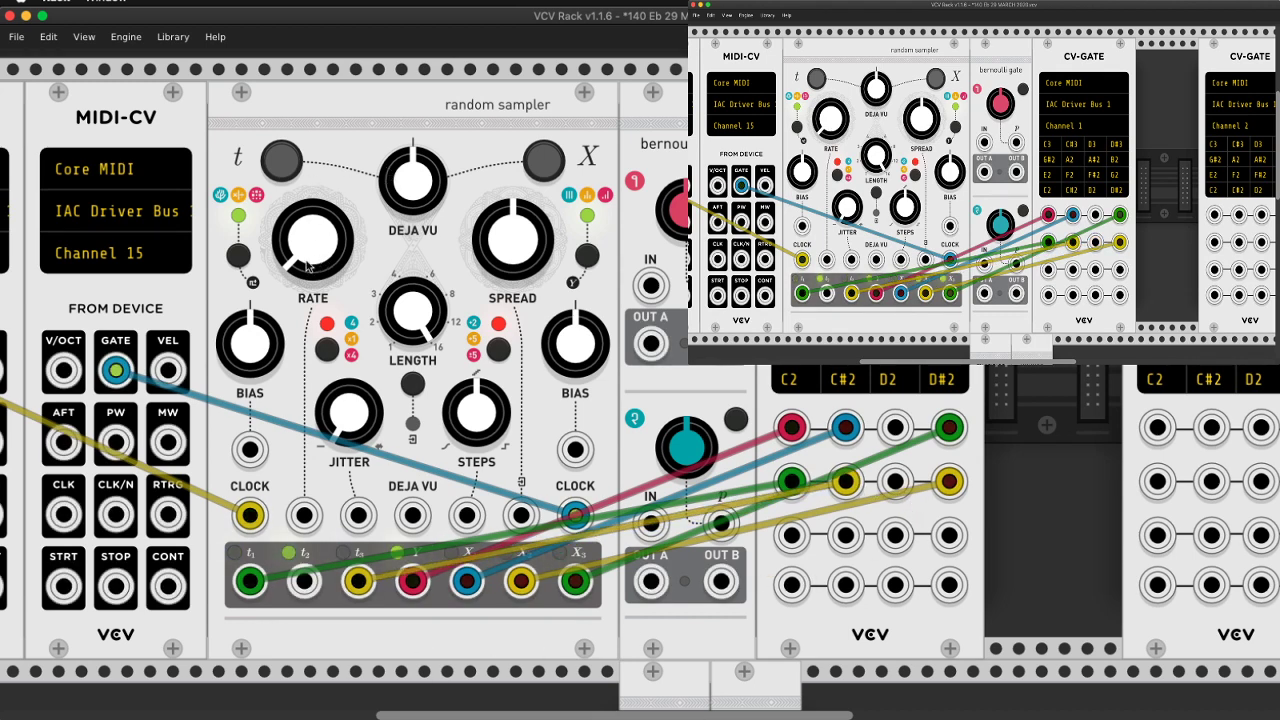
Raise the random sampler's Rate to about ten o'clock and move its t1 and t3 cables to the upper and lower Bernoulli gate inputs
{"action": "left_click_drag", "start_coordinate": [306, 265], "coordinate": [306, 245]}
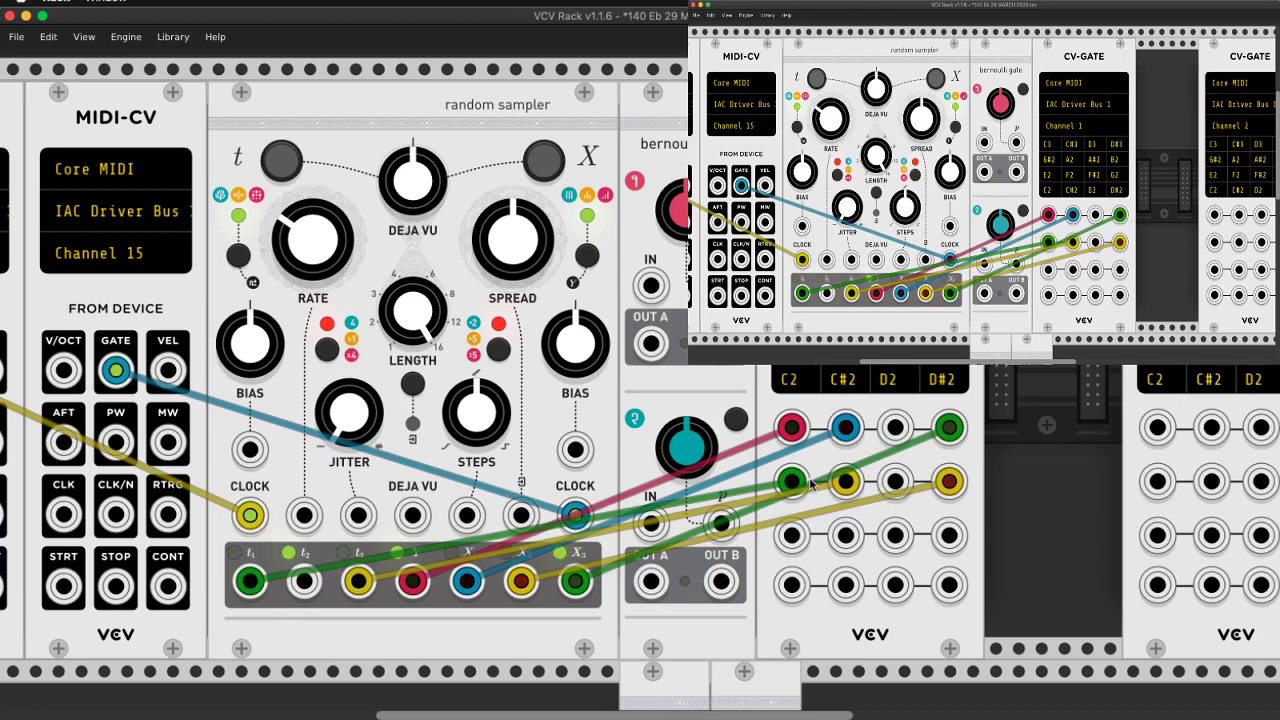
{"action": "left_click_drag", "start_coordinate": [790, 483], "coordinate": [652, 288]}
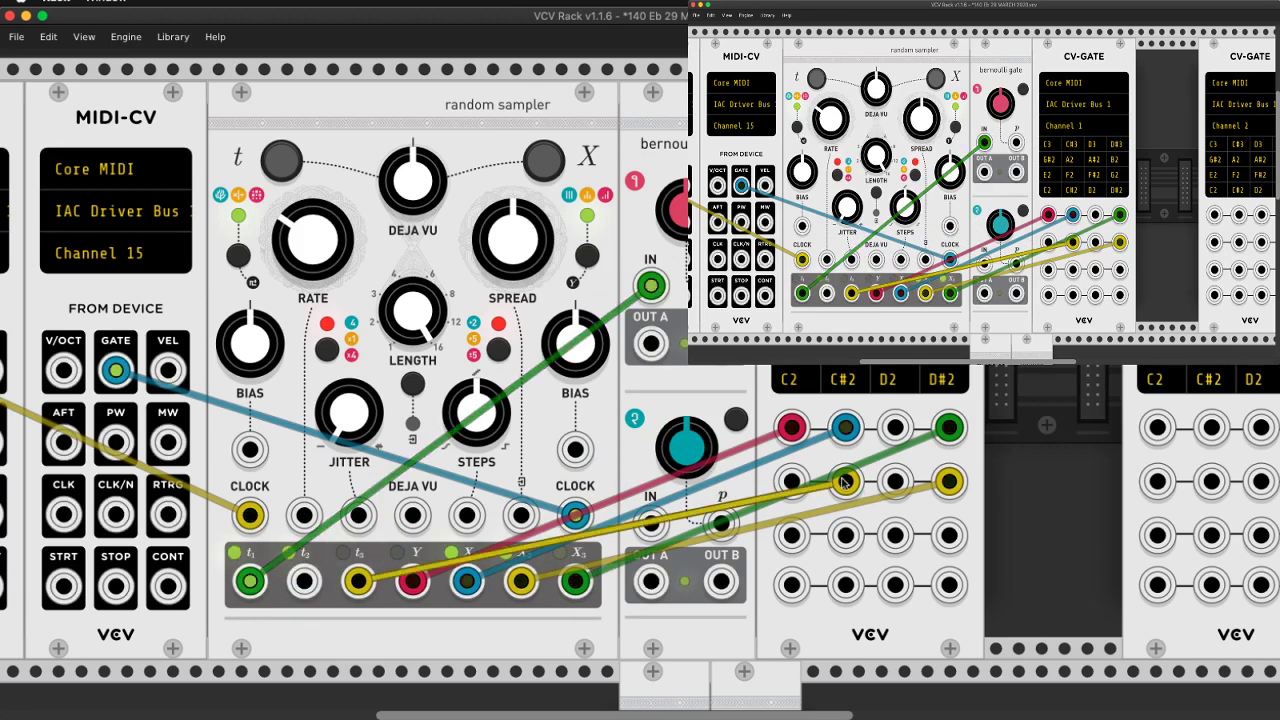
{"action": "left_click_drag", "start_coordinate": [846, 482], "coordinate": [650, 523]}
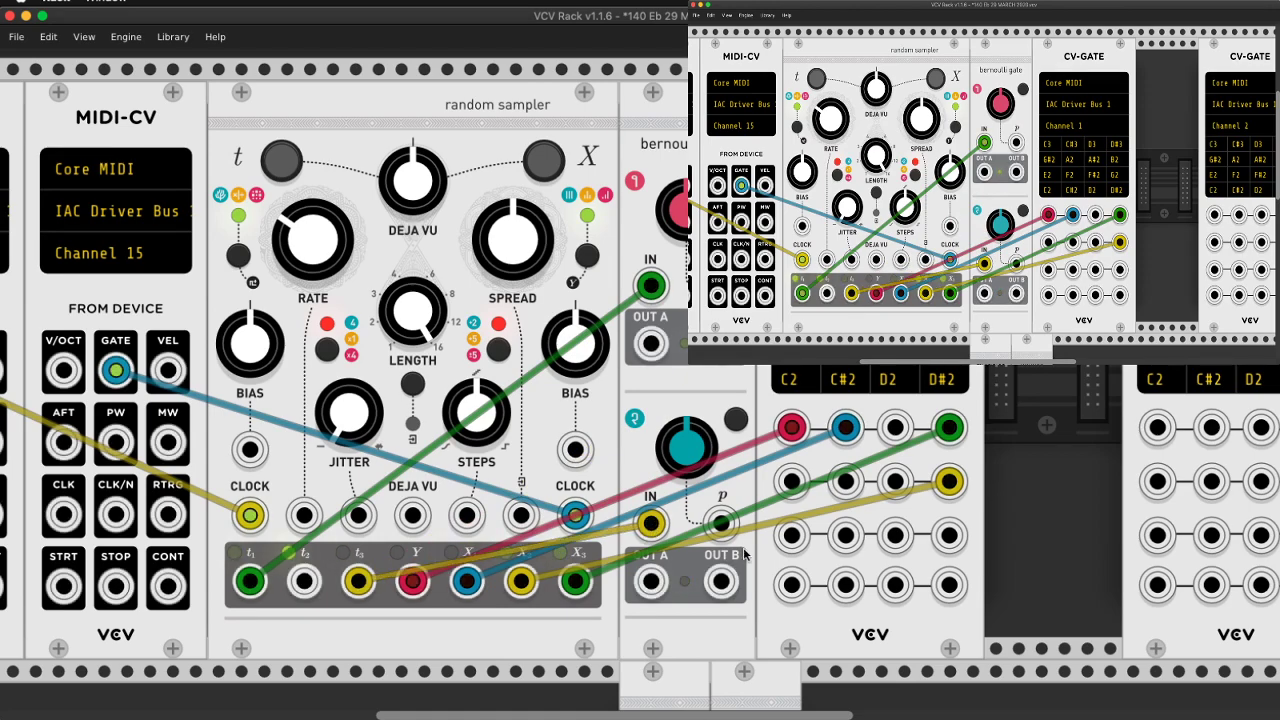
Switch to Ableton Live and stop the clip playing on the PERCU 1 track
{"action": "scroll", "coordinate": [743, 548], "scroll_direction": "left", "scroll_amount": 1}
{"action": "scroll", "coordinate": [743, 548], "scroll_direction": "right", "scroll_amount": 5}
{"action": "scroll", "coordinate": [743, 548], "scroll_direction": "left", "scroll_amount": 5}
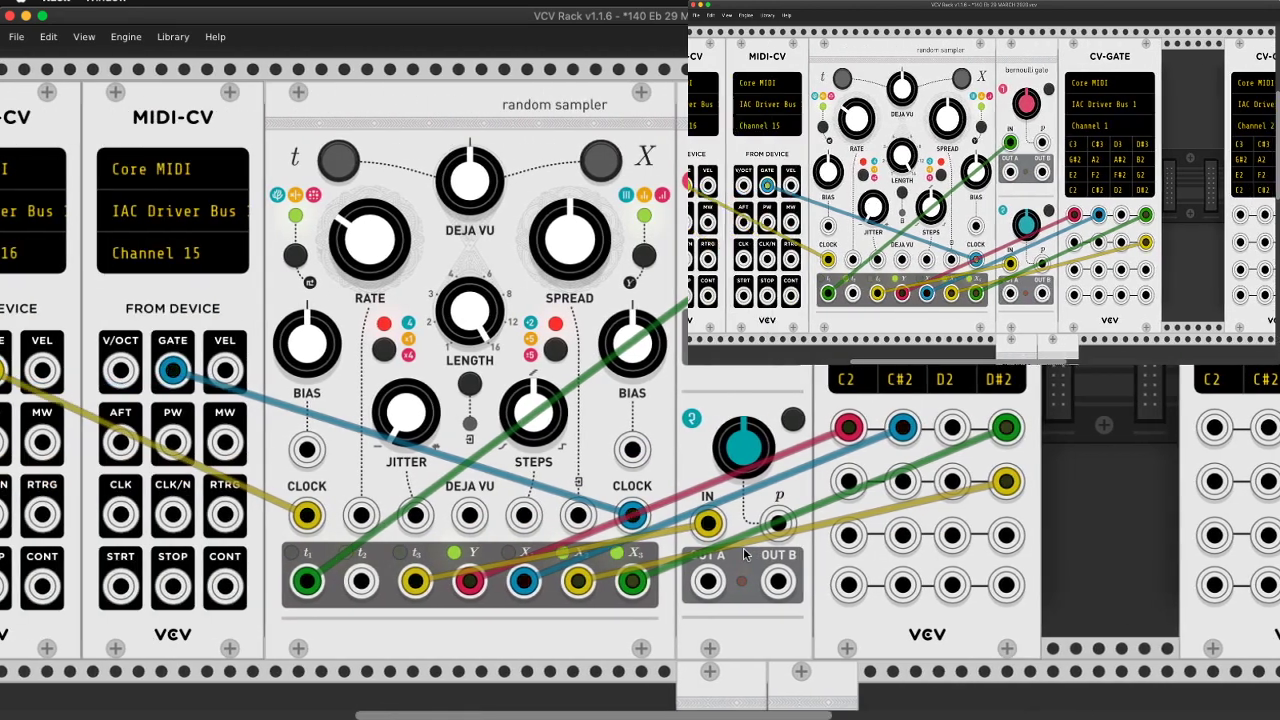
{"action": "key", "text": "super+Tab"}
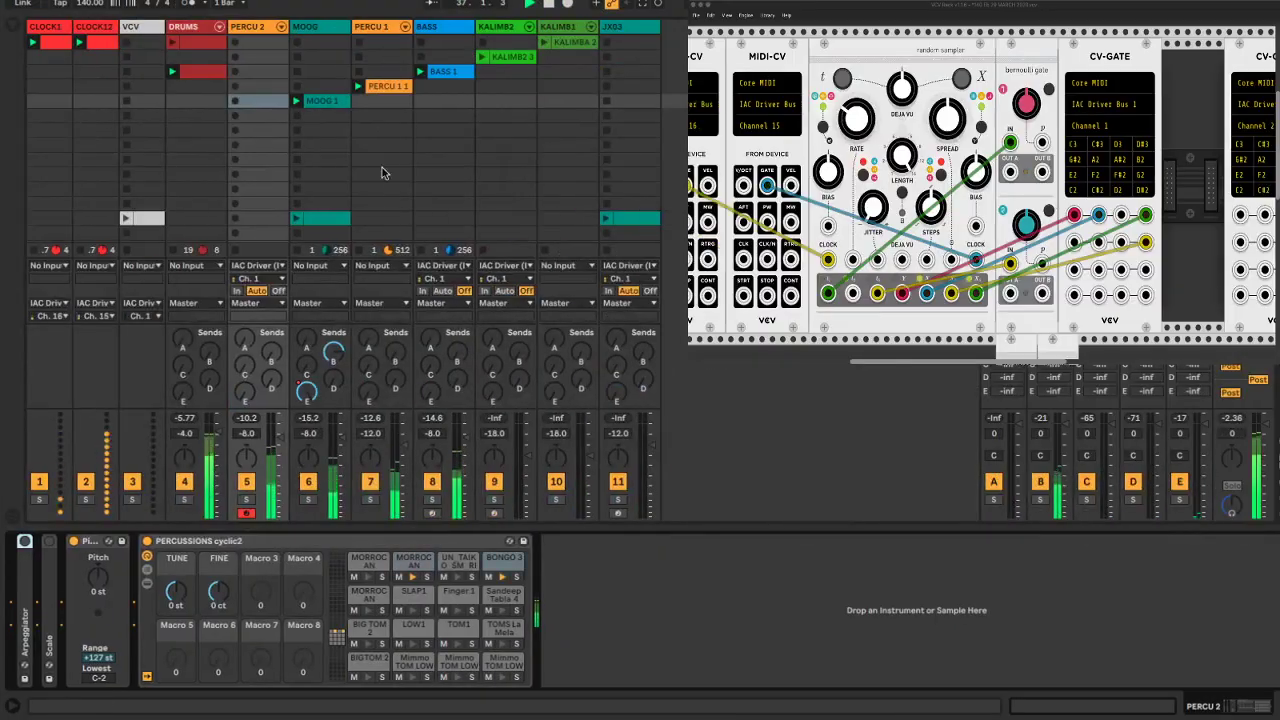
Switch to VCV Rack and repatch the random sampler's outputs on the CV-GATE: Y to G#2, X1 to A2, X2 to F2 and X3 to F#2
{"action": "key", "text": "super+Tab"}
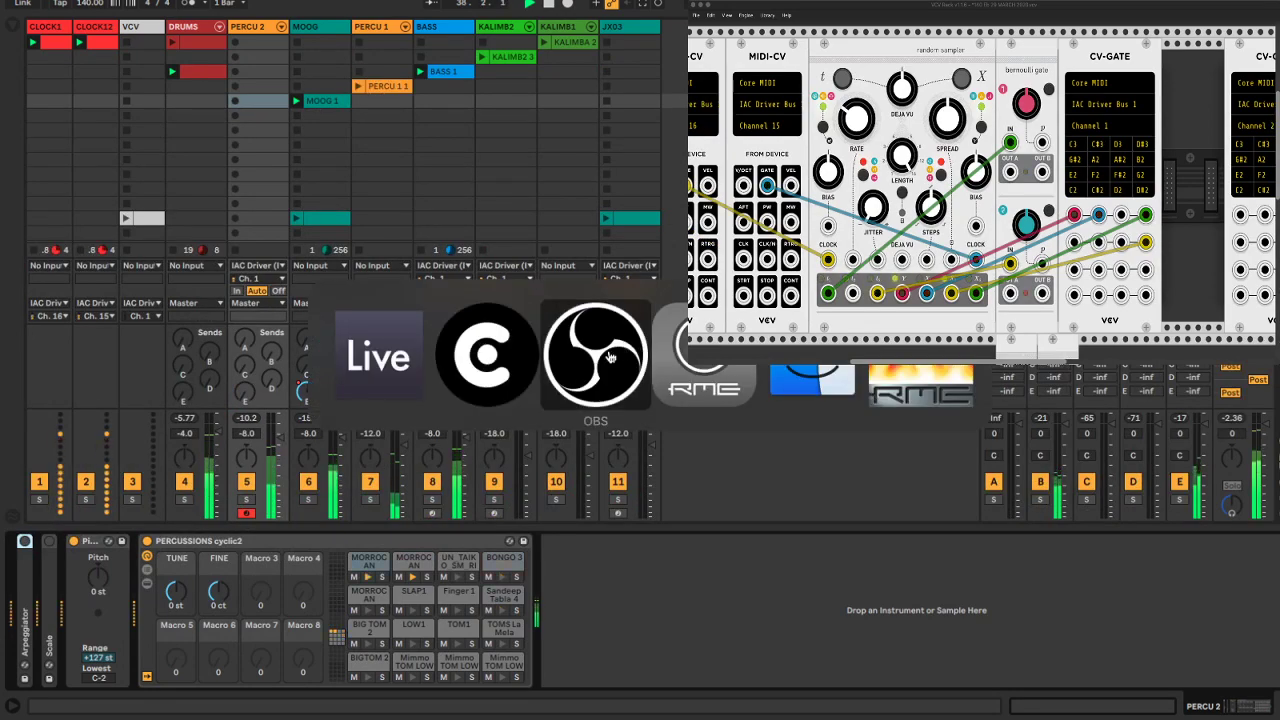
{"action": "key", "text": "super+Tab"}
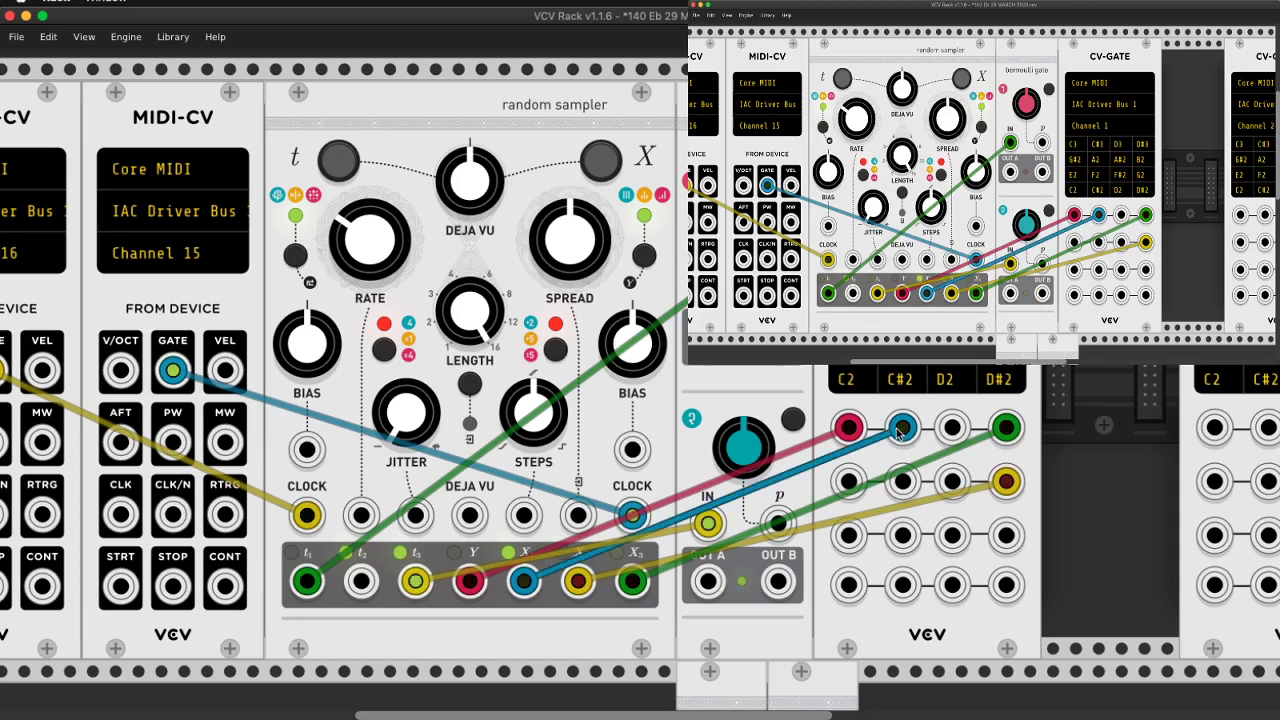
{"action": "left_click_drag", "start_coordinate": [1005, 483], "coordinate": [952, 428]}
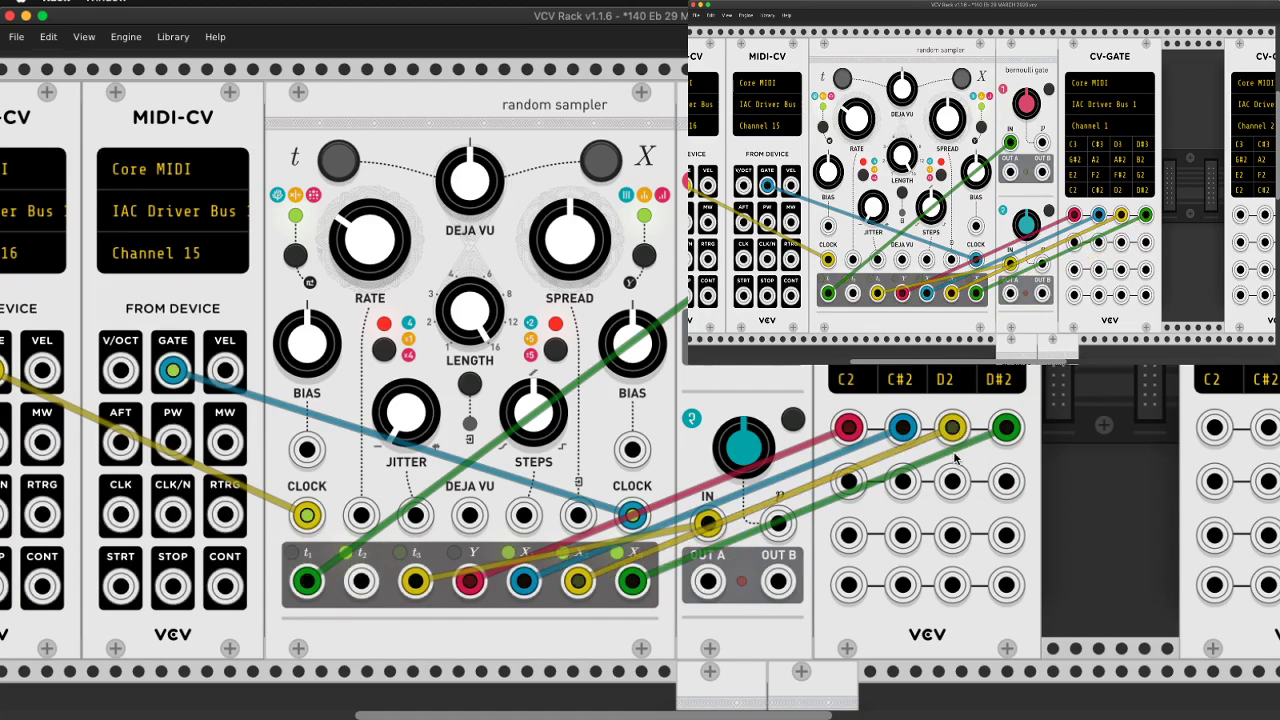
{"action": "left_click_drag", "start_coordinate": [848, 428], "coordinate": [848, 482]}
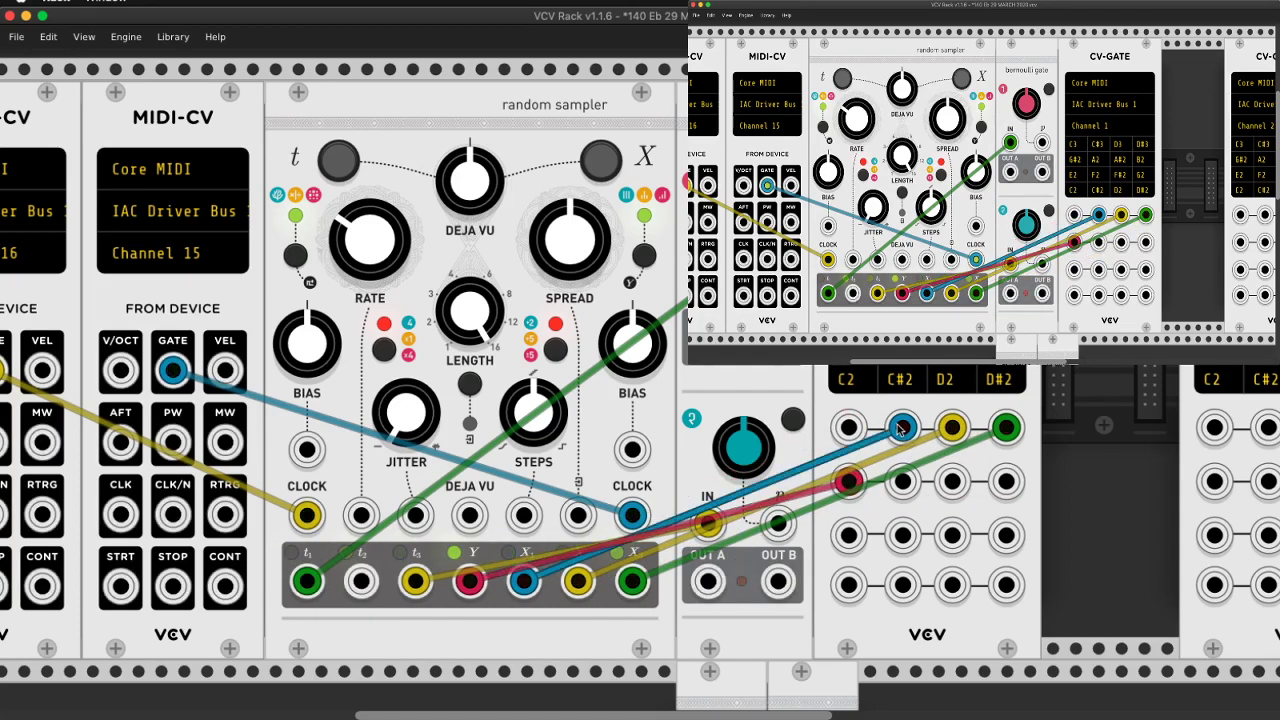
{"action": "left_click_drag", "start_coordinate": [903, 428], "coordinate": [903, 483]}
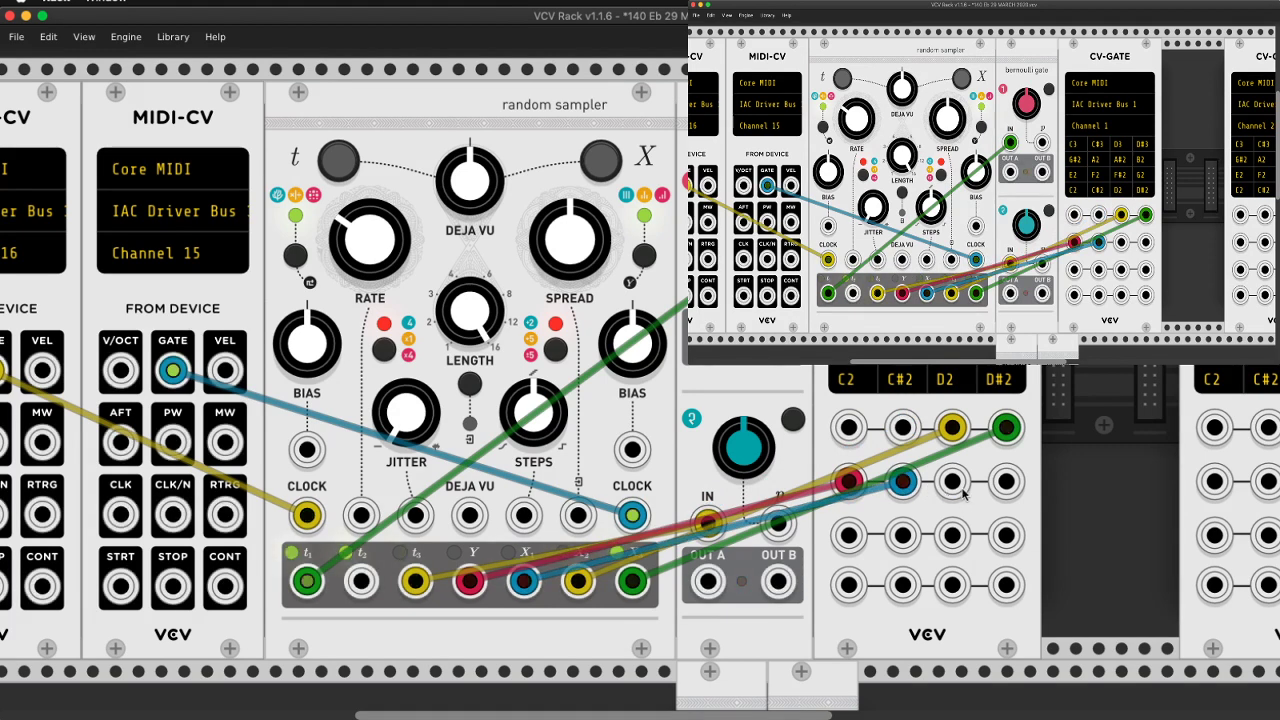
{"action": "left_click_drag", "start_coordinate": [952, 428], "coordinate": [903, 537]}
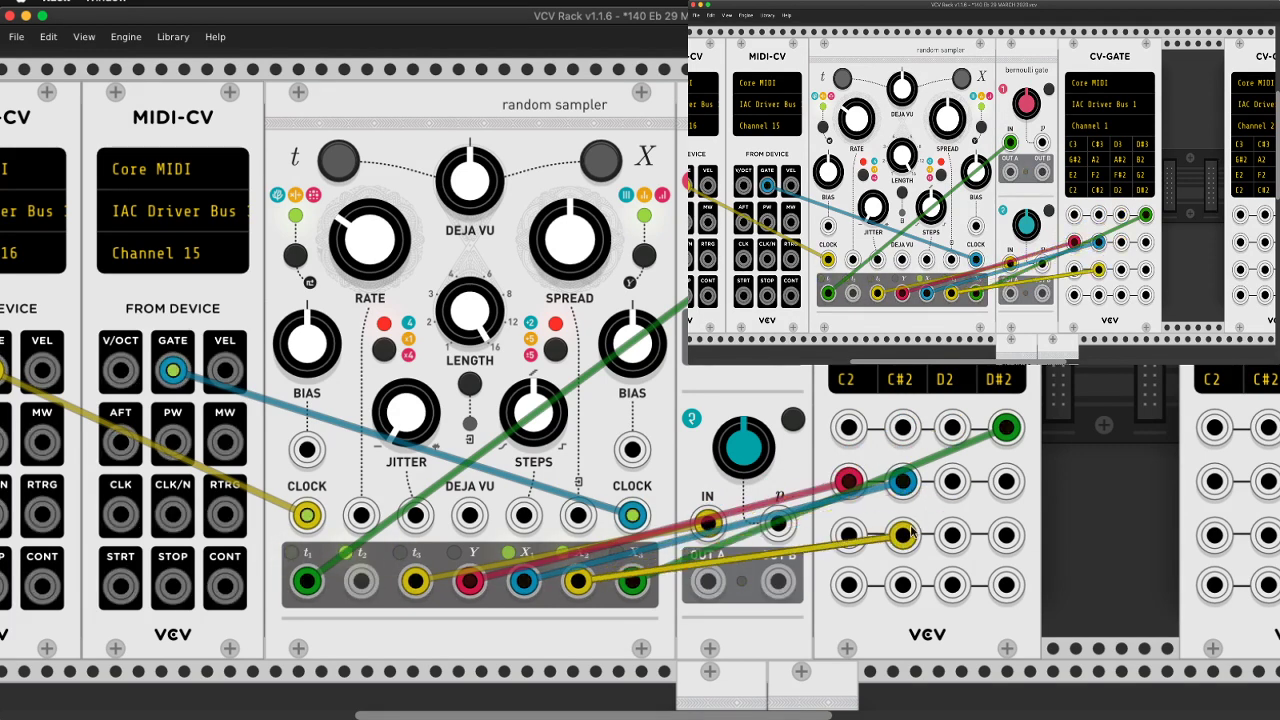
{"action": "left_click_drag", "start_coordinate": [1006, 428], "coordinate": [952, 537]}
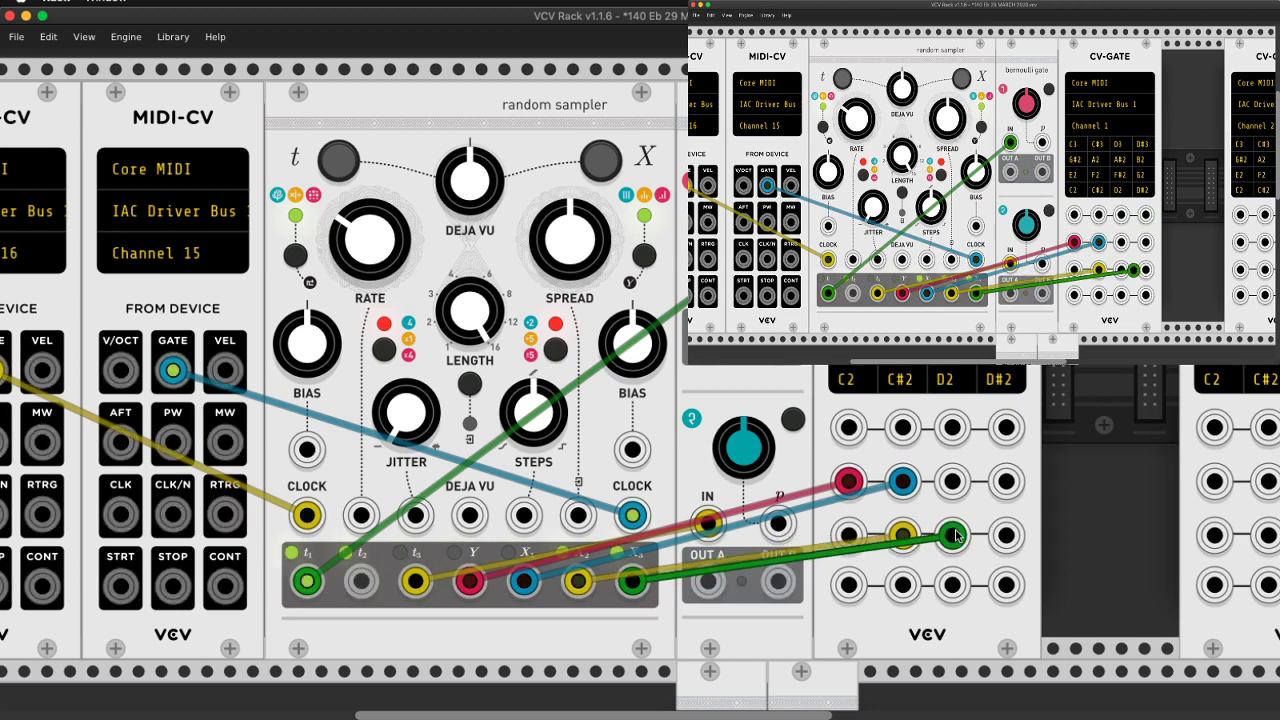
{"action": "left_click", "coordinate": [848, 482]}
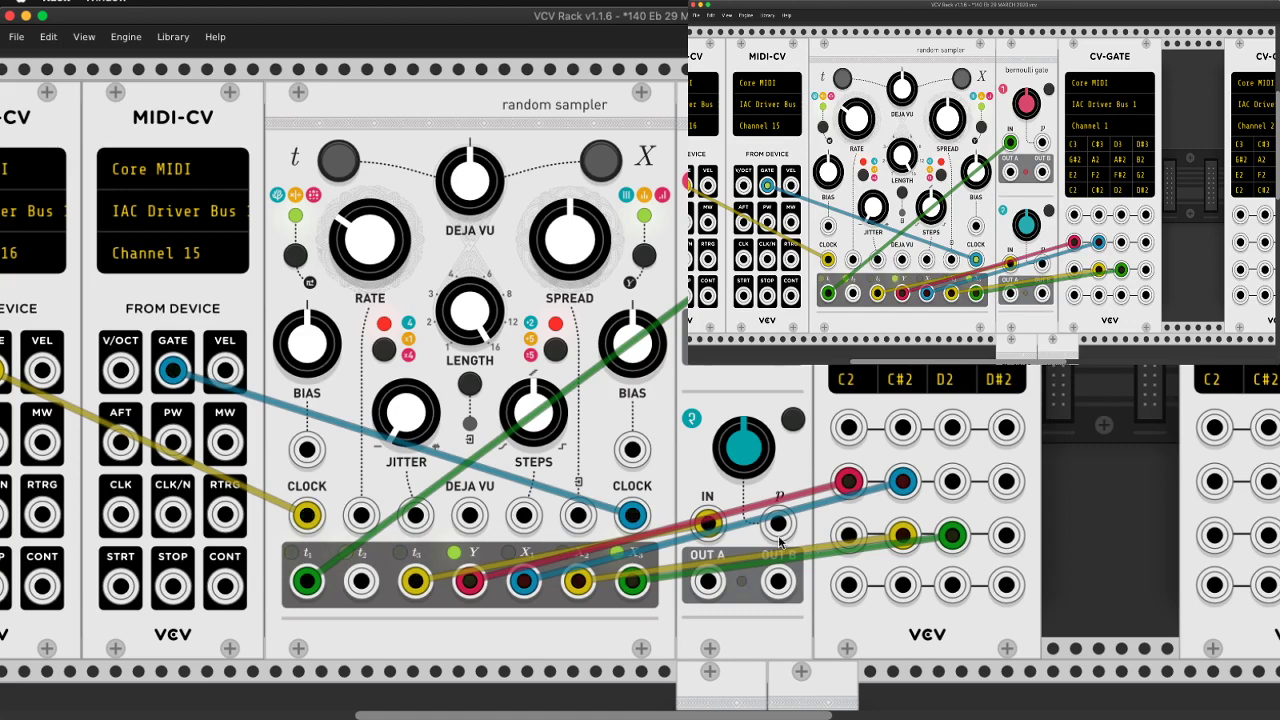
Switch to Ableton Live and stop the clips playing on the DRUMS, MOOG and BASS tracks
{"action": "key", "text": "super+Tab"}
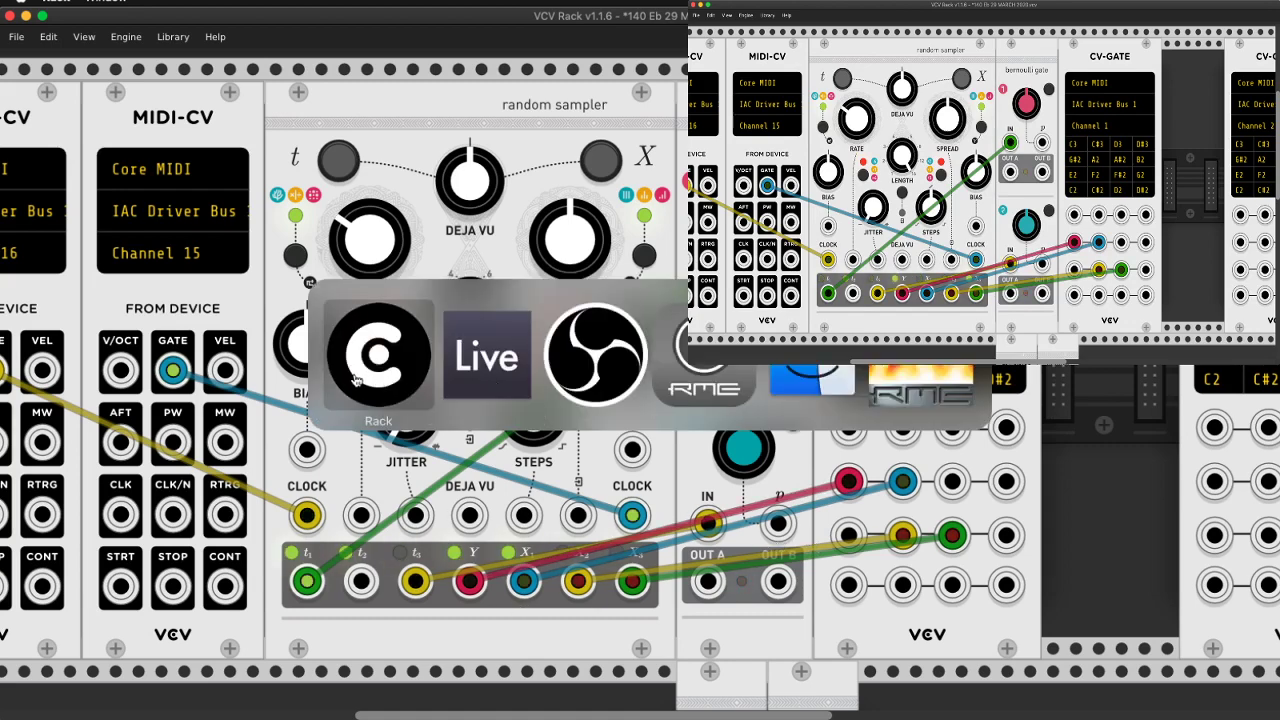
{"action": "left_click", "coordinate": [485, 378]}
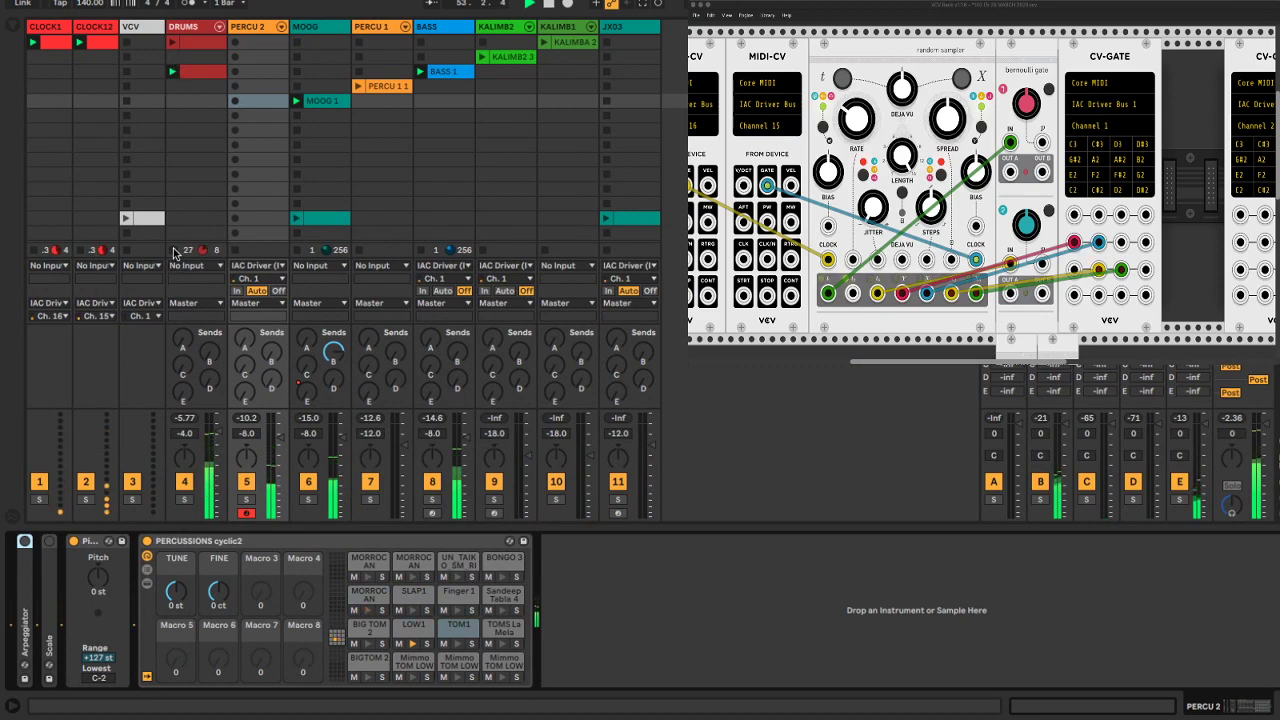
{"action": "left_click", "coordinate": [297, 250]}
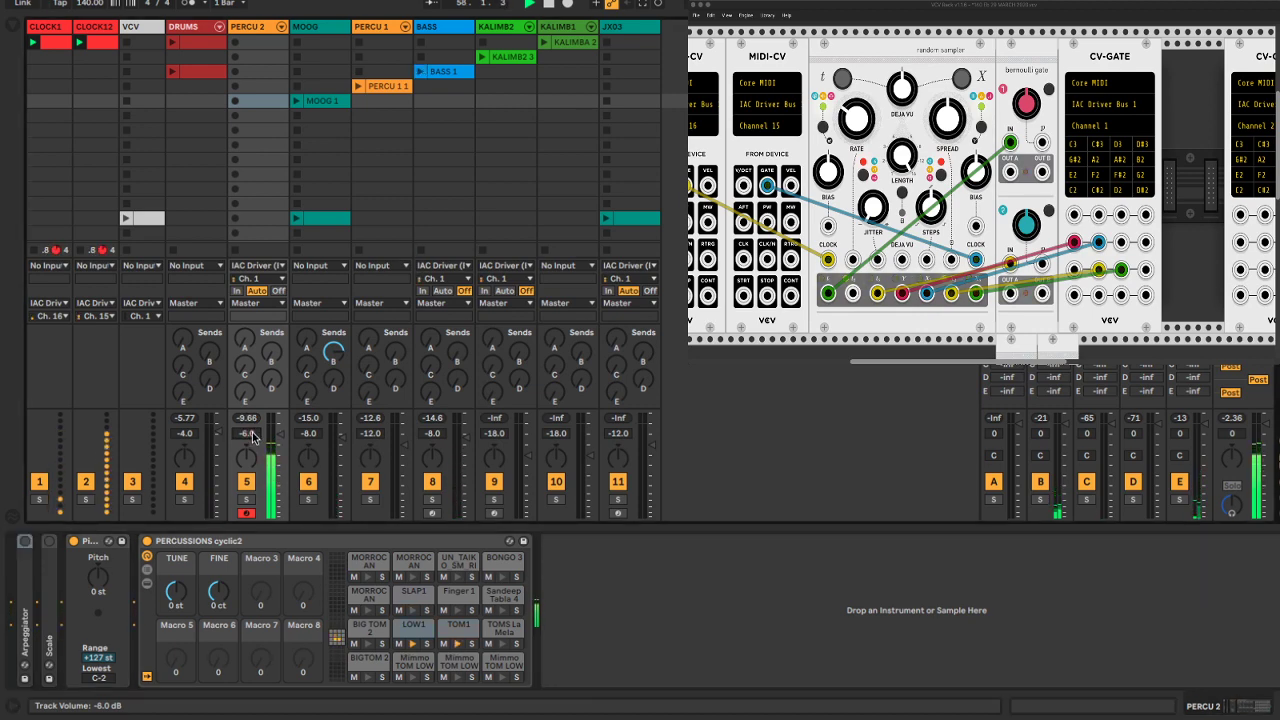
Unfold the PERCU 2 drum rack chains, review their mixer levels and fold them back
{"action": "left_click", "coordinate": [281, 26]}
{"action": "scroll", "coordinate": [470, 88], "scroll_direction": "right", "scroll_amount": 5}
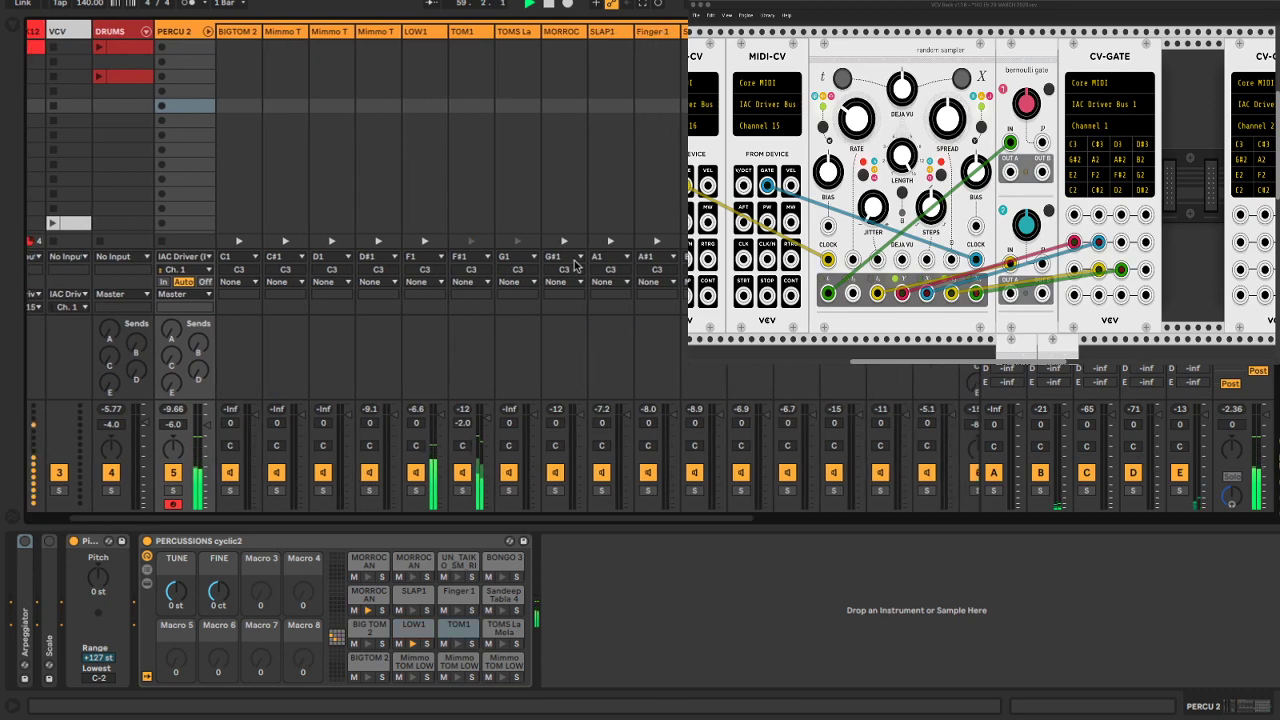
{"action": "scroll", "coordinate": [574, 260], "scroll_direction": "left", "scroll_amount": 5}
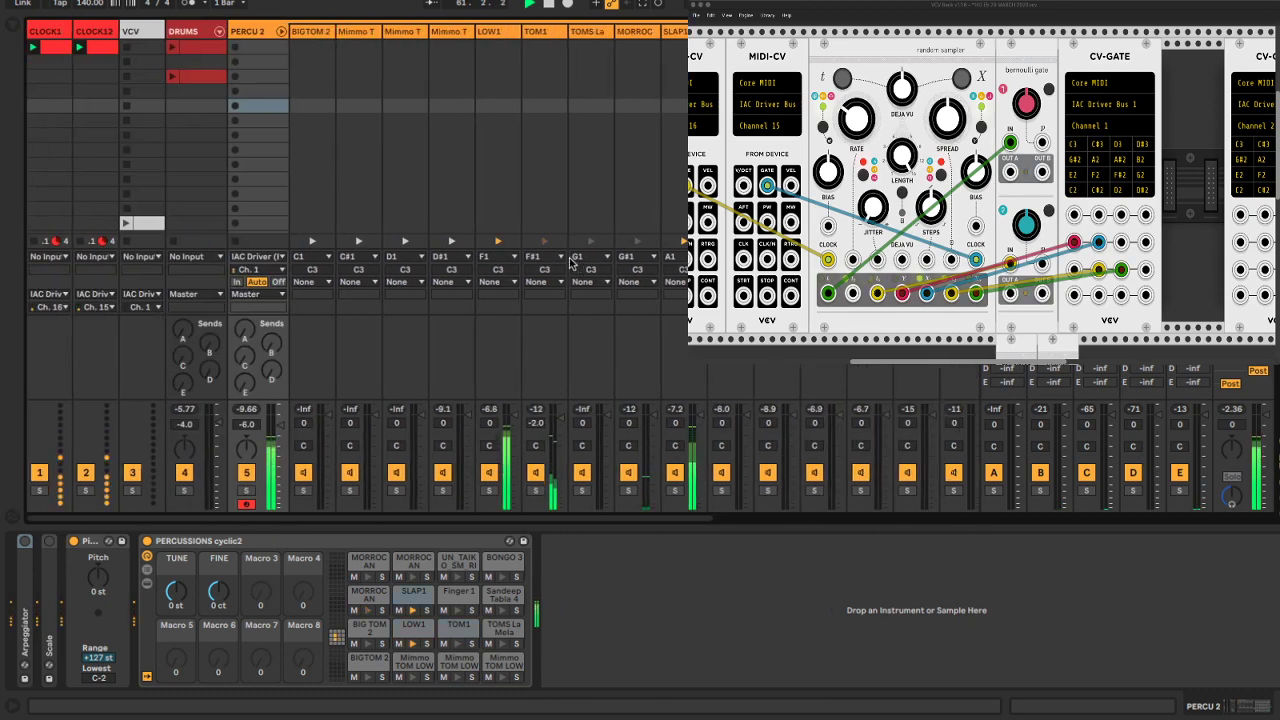
{"action": "left_click", "coordinate": [281, 31]}
Switch to VCV Rack and review how the random sampler's outputs are cabled to the CV-GATE inputs
{"action": "key", "text": "super+Tab"}
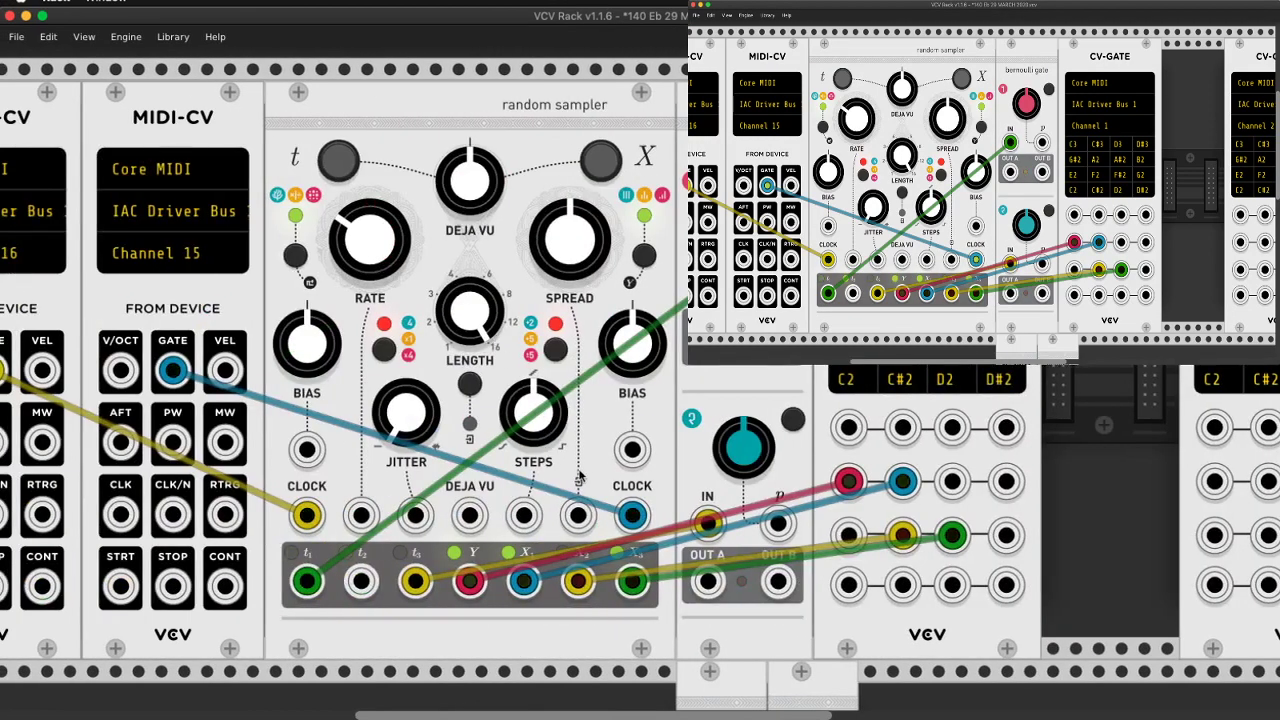
{"action": "scroll", "coordinate": [700, 520], "scroll_direction": "right", "scroll_amount": 2}
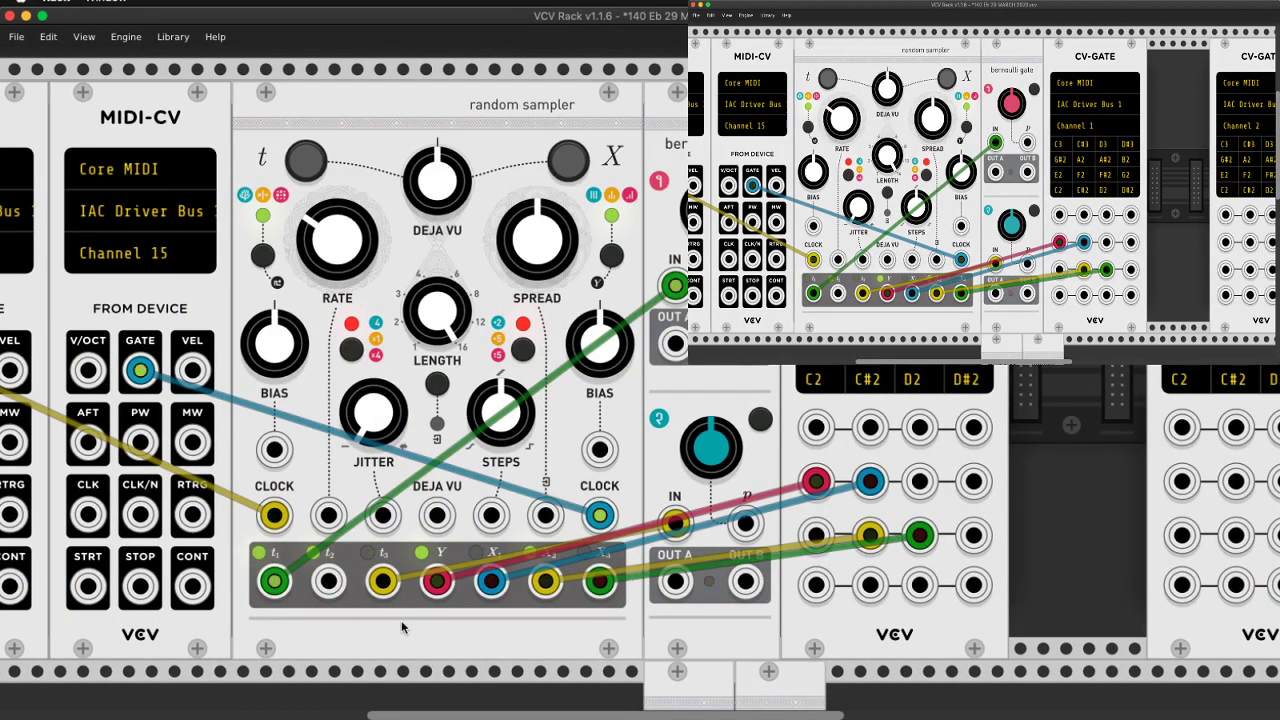
{"action": "left_click_drag", "start_coordinate": [328, 580], "coordinate": [928, 540]}
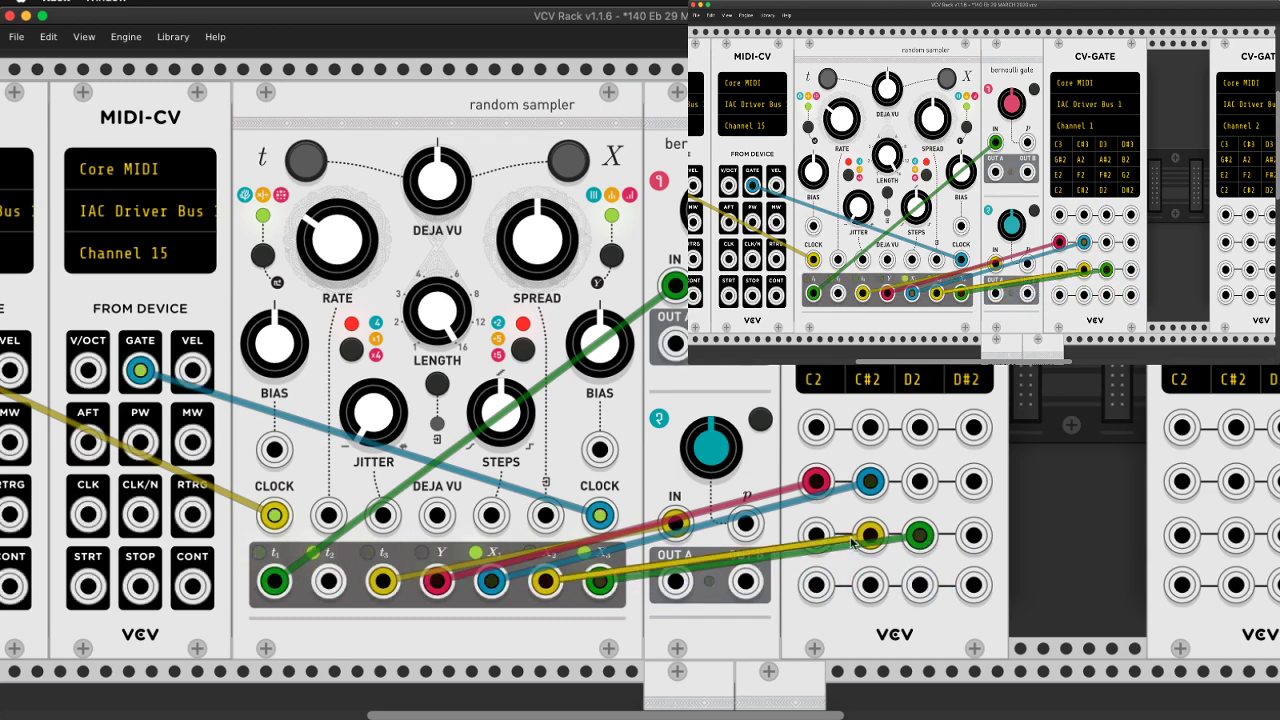
{"action": "left_click_drag", "start_coordinate": [329, 581], "coordinate": [452, 617]}
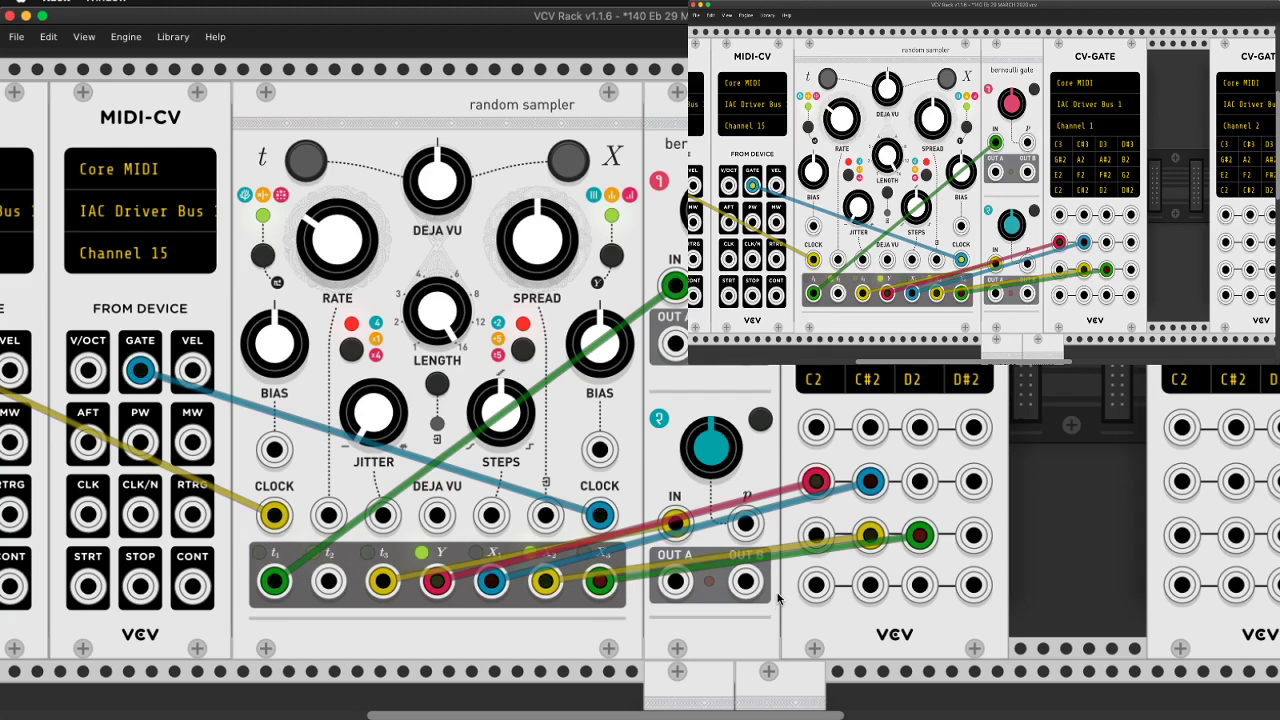
Switch to Ableton Live, launch the third-row DRUMS clip and audition the BASS 1 and MOOG 1 clips with it
{"action": "key", "text": "super+Tab"}
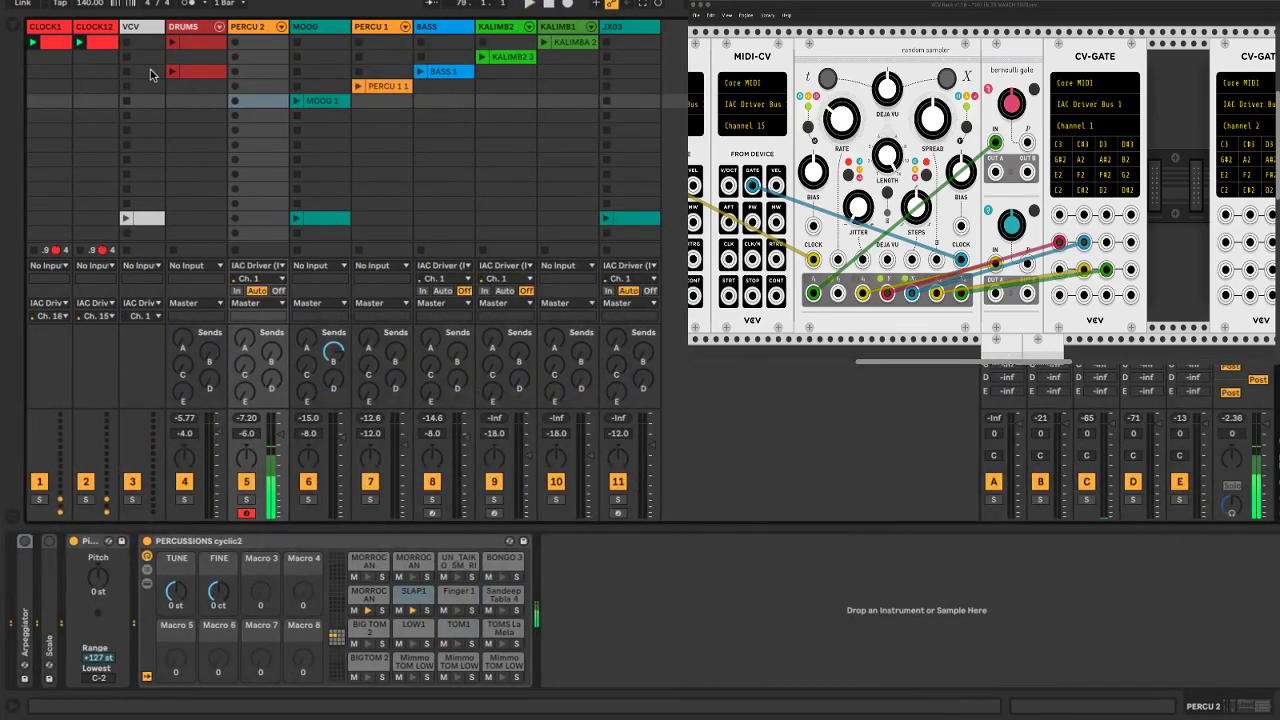
{"action": "left_click", "coordinate": [425, 72]}
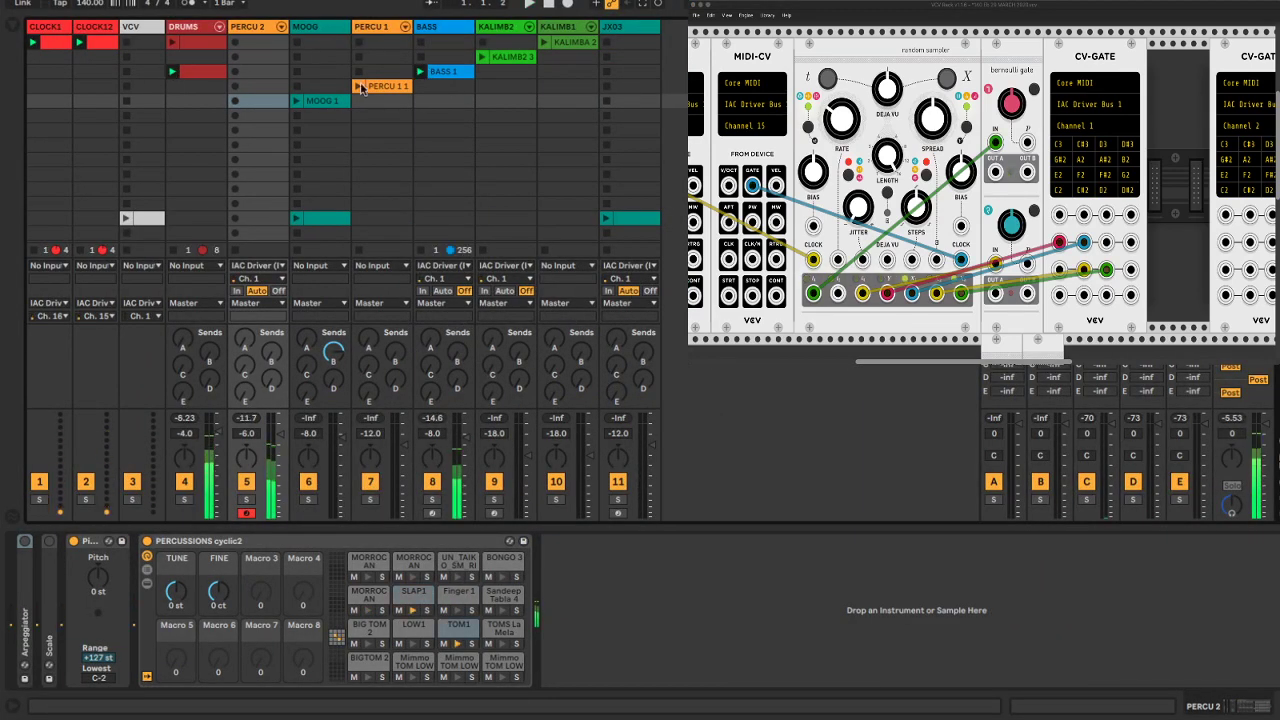
{"action": "left_click", "coordinate": [298, 101]}
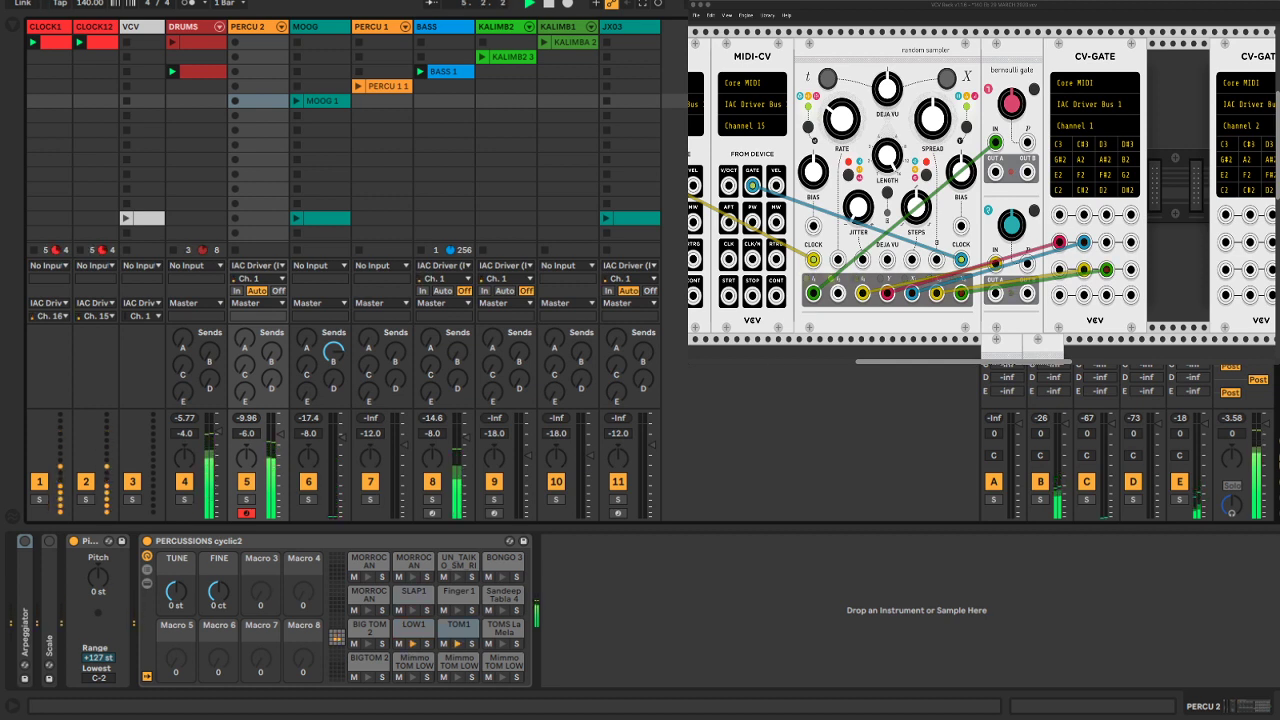
{"action": "left_click", "coordinate": [420, 58]}
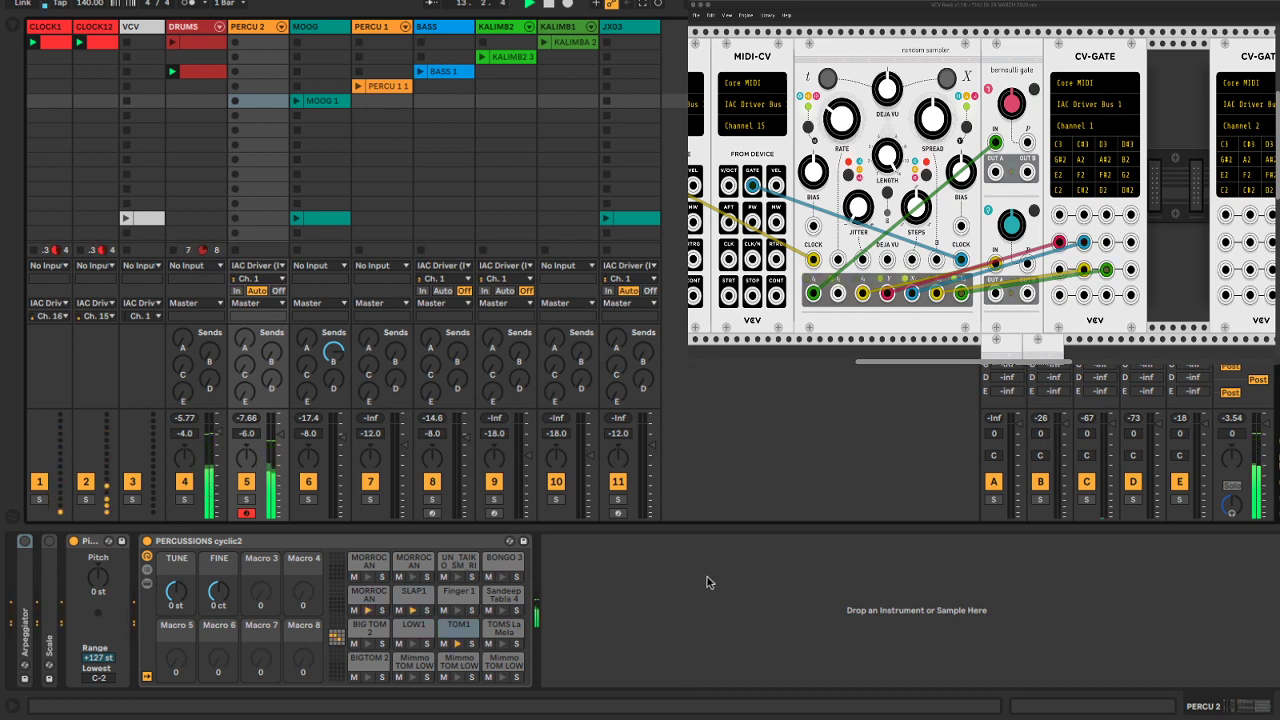
Start recording a new clip in the sixth slot of the PERCU 2 track
{"action": "left_click", "coordinate": [261, 117]}
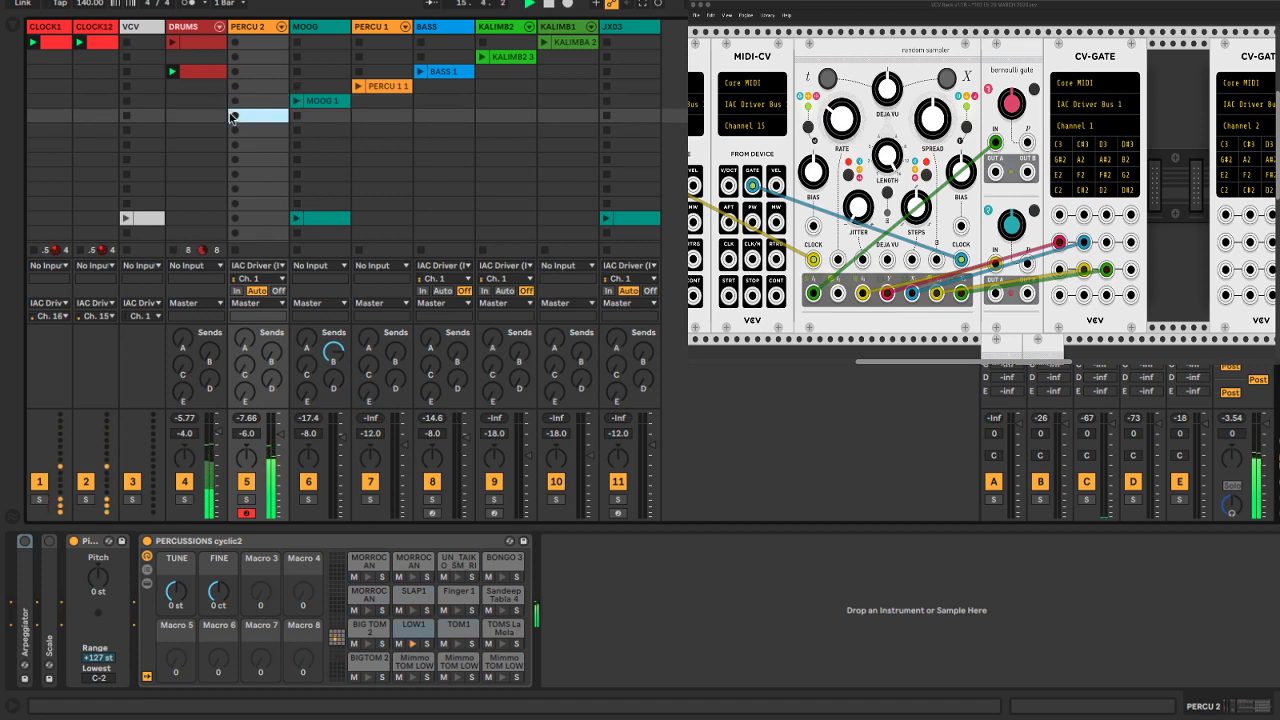
{"action": "left_click", "coordinate": [235, 116]}
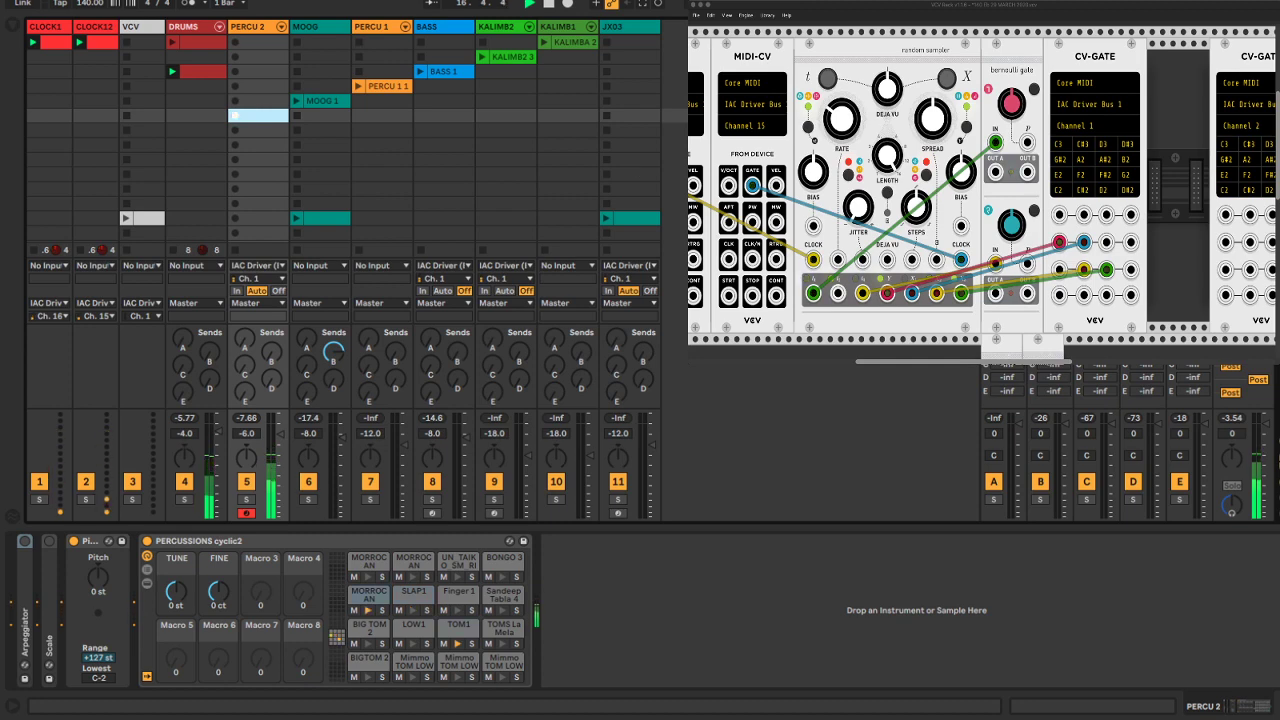
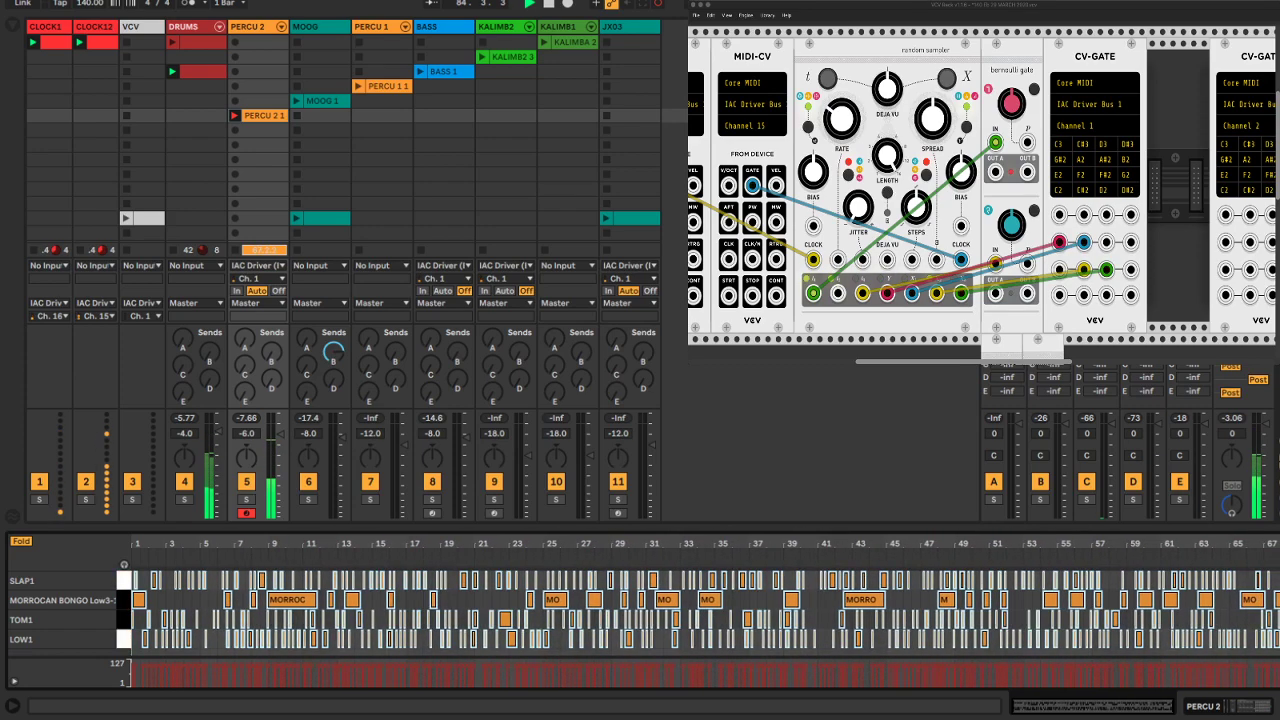
Switch to VCV Rack and look over the patch from the MIDI-CV modules through the random sampler to the CV-GATE
{"action": "key", "text": "super+Tab"}
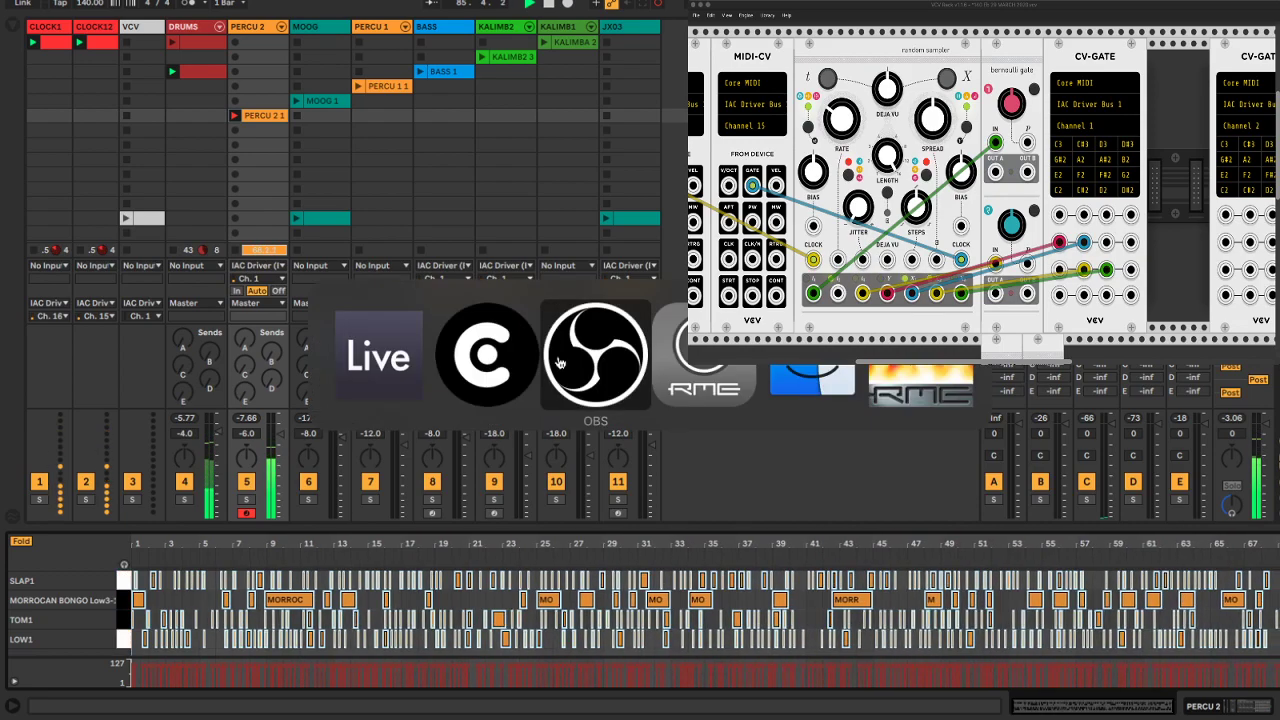
{"action": "left_click", "coordinate": [512, 378]}
{"action": "scroll", "coordinate": [590, 375], "scroll_direction": "left", "scroll_amount": 3}
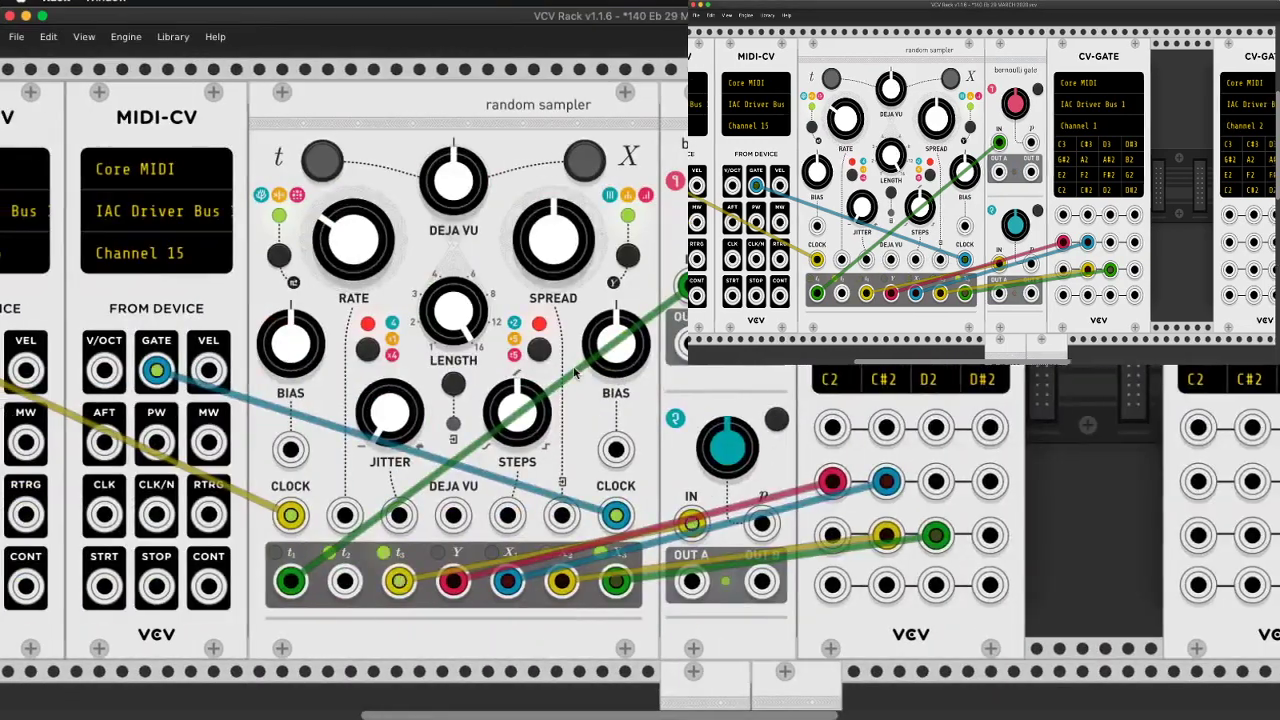
Switch to Ableton Live, end the PERCU 2 clip's recording into looped playback and launch the PERCU 1 1 clip
{"action": "key", "text": "super+Tab"}
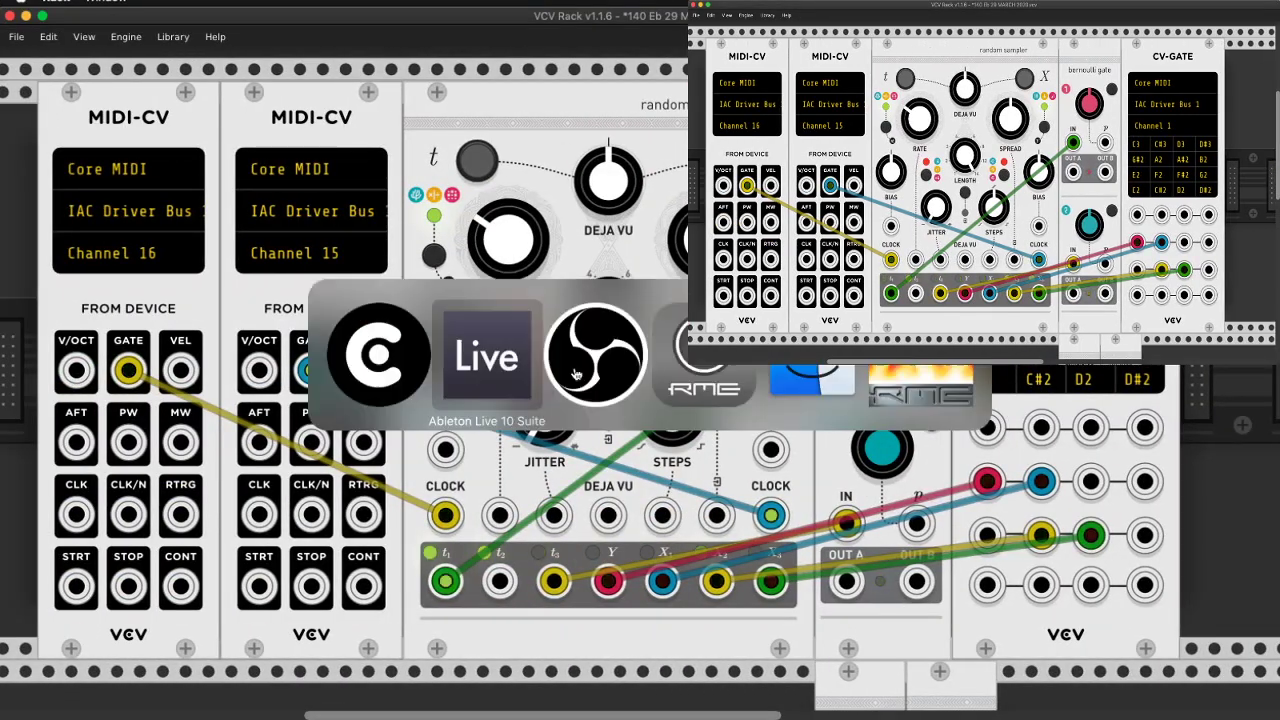
{"action": "left_click", "coordinate": [443, 355]}
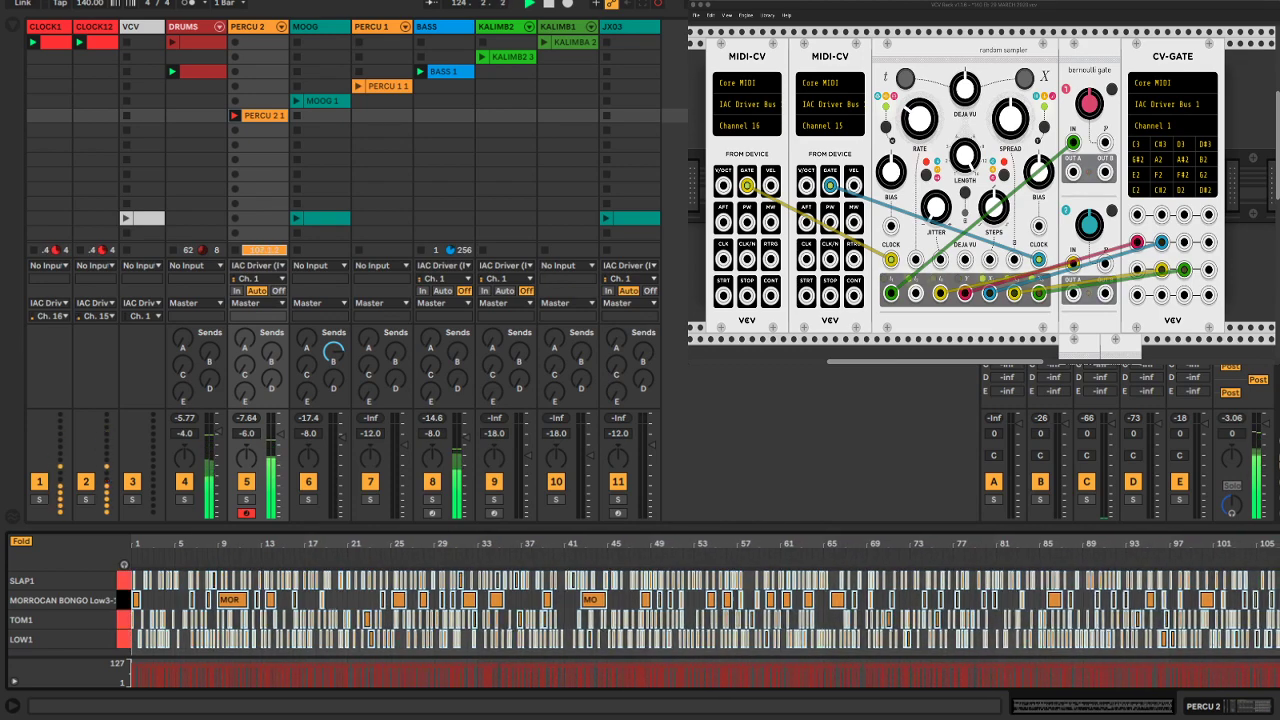
{"action": "left_click", "coordinate": [237, 117]}
{"action": "left_click", "coordinate": [359, 88]}
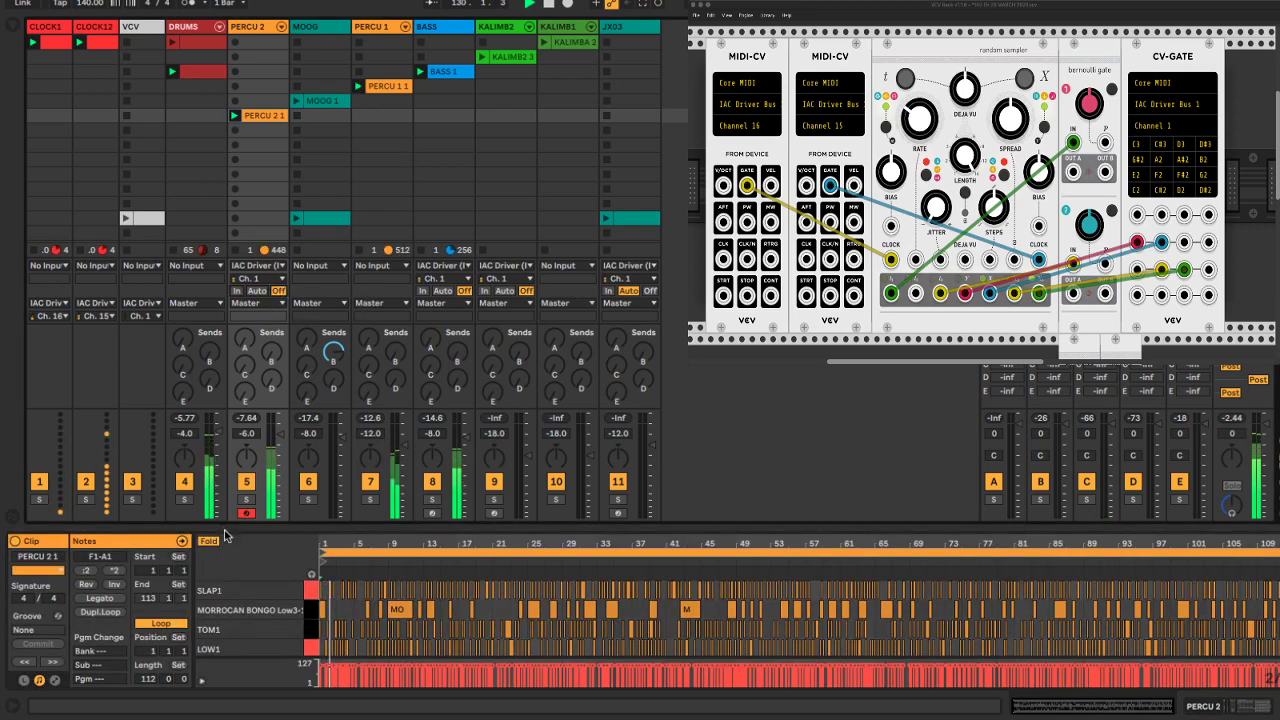
Select all notes in the recorded PERCU 2 1 clip, quantize them through Quantize Settings and deselect the clip
{"action": "left_click", "coordinate": [491, 617]}
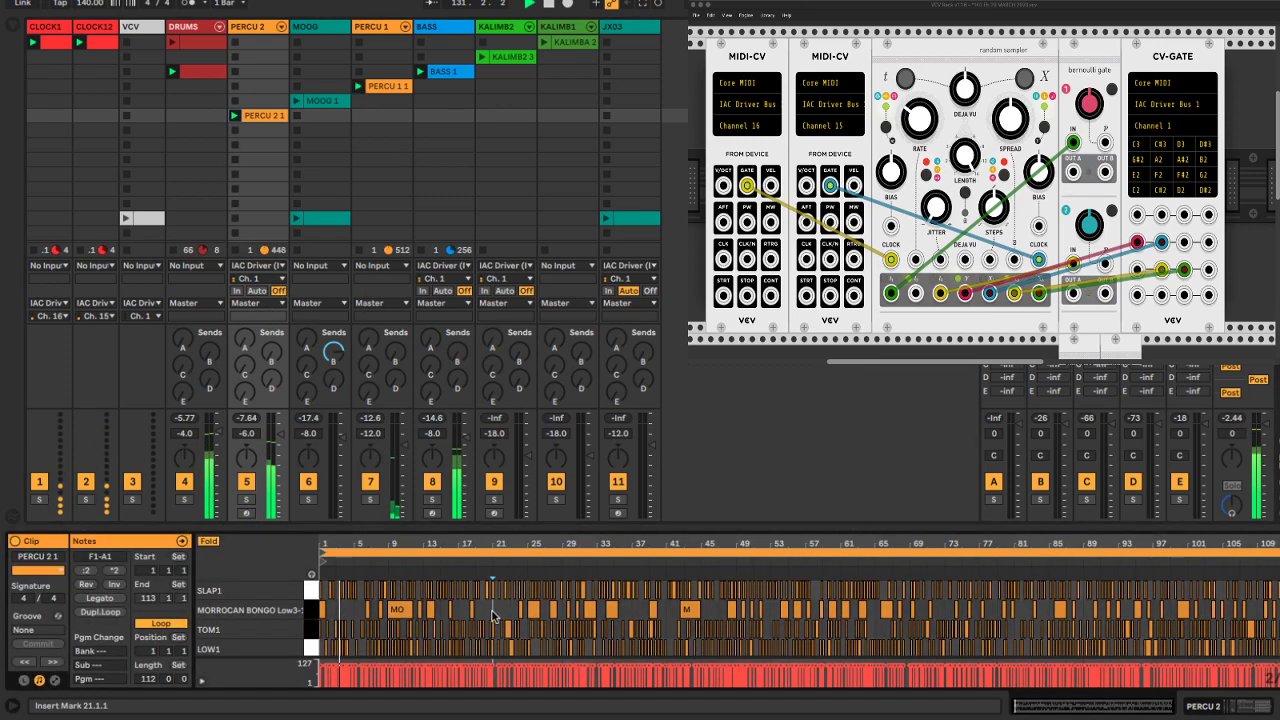
{"action": "key", "text": "ctrl+a"}
{"action": "right_click", "coordinate": [491, 617]}
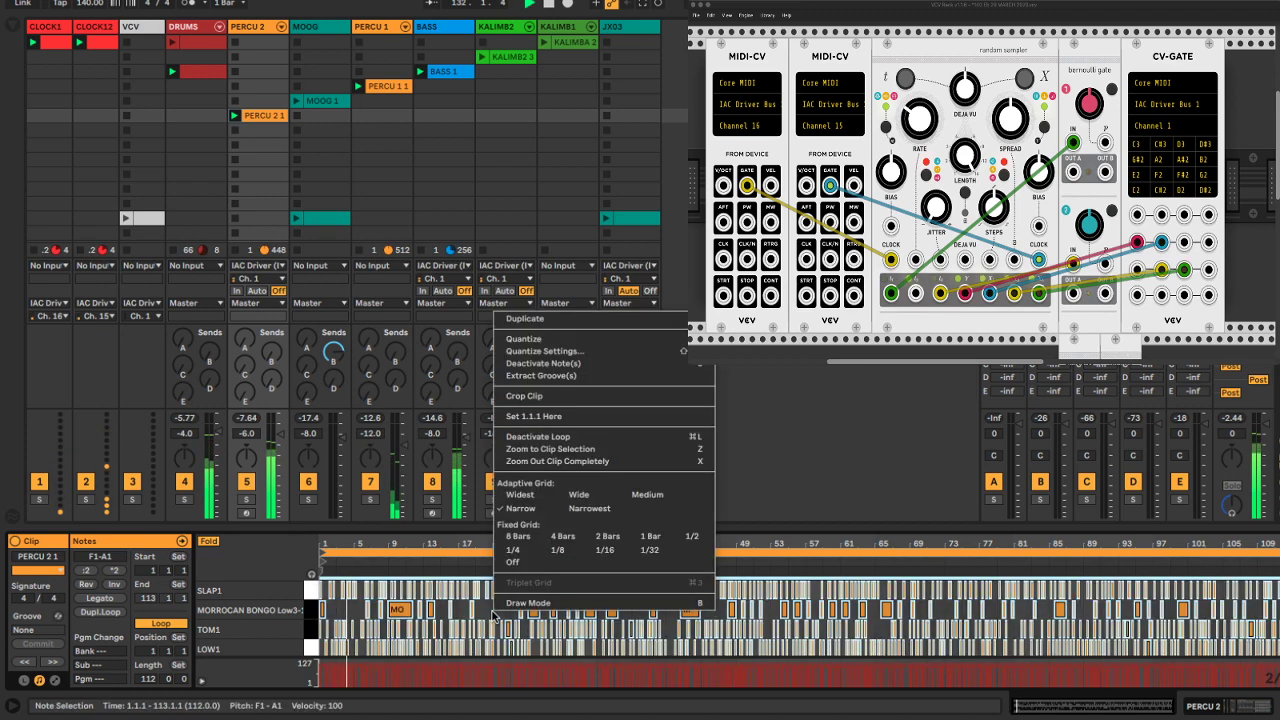
{"action": "left_click", "coordinate": [586, 355]}
{"action": "left_click", "coordinate": [634, 385]}
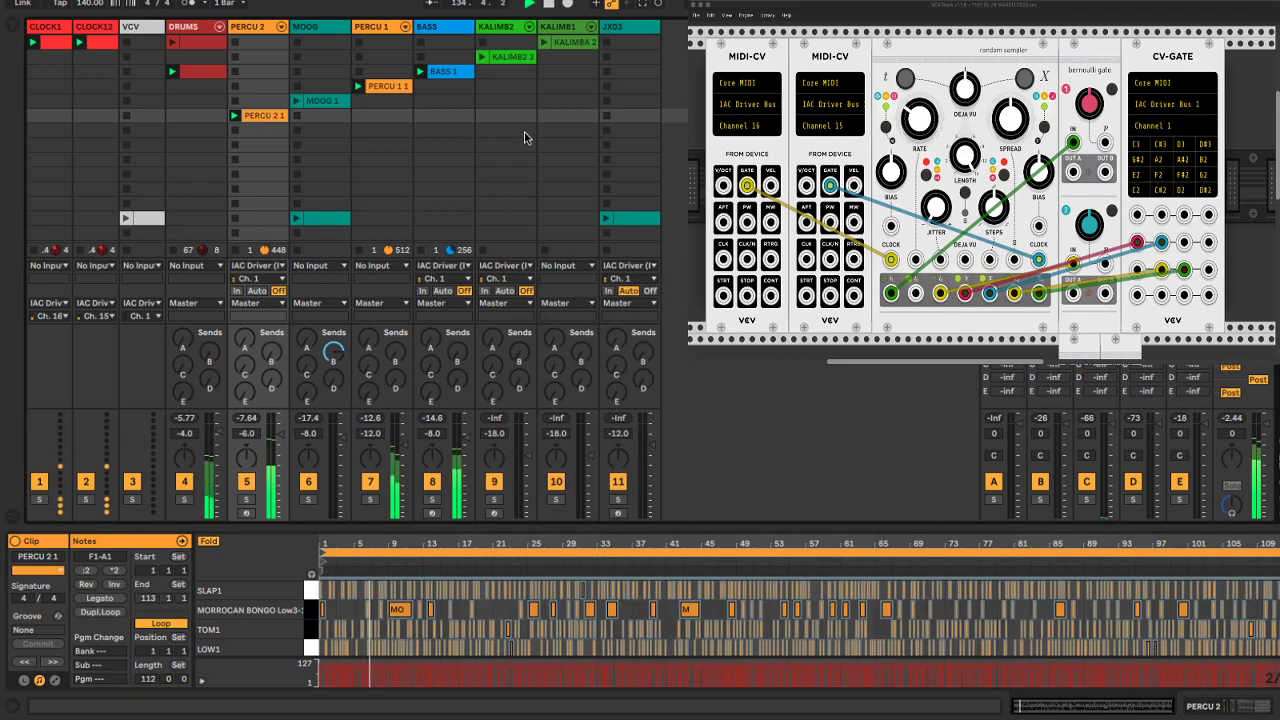
{"action": "left_click", "coordinate": [650, 135]}
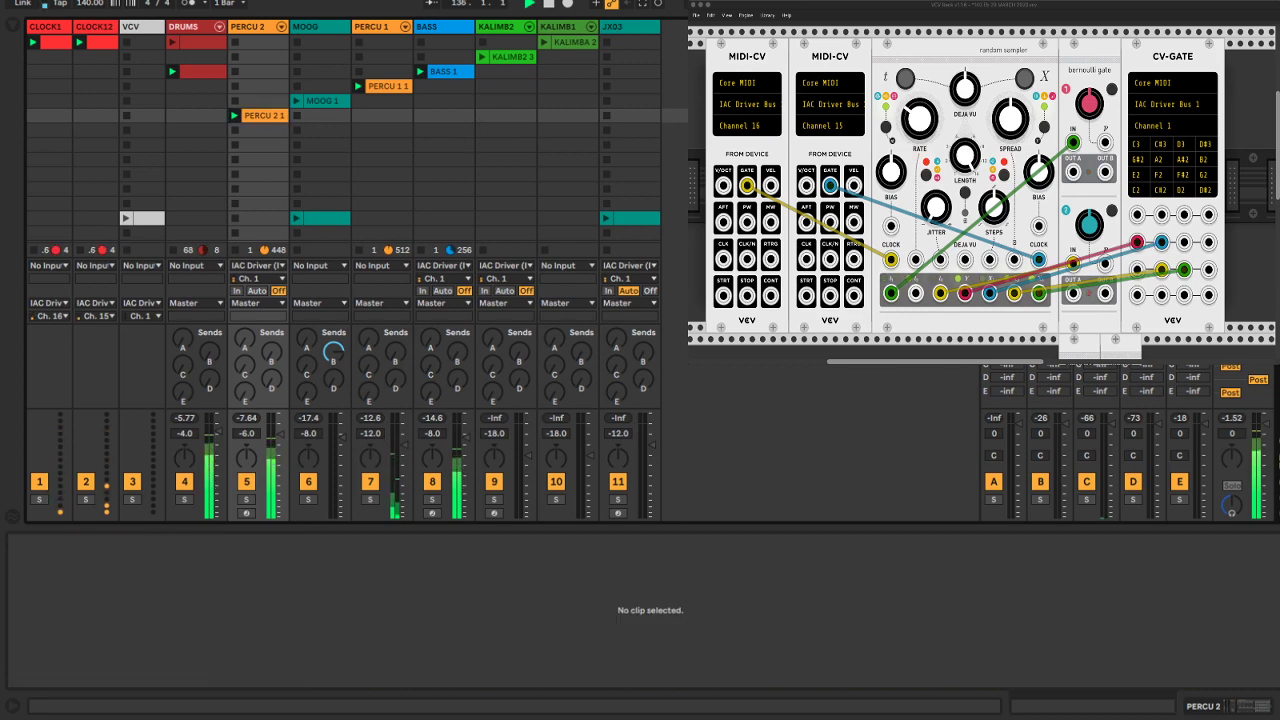
Inspect the notes of the PERCU 2, MOOG, PERCU 1, BASS, KALIMB2 and KALIMB1 clips one after another
{"action": "left_click", "coordinate": [263, 117]}
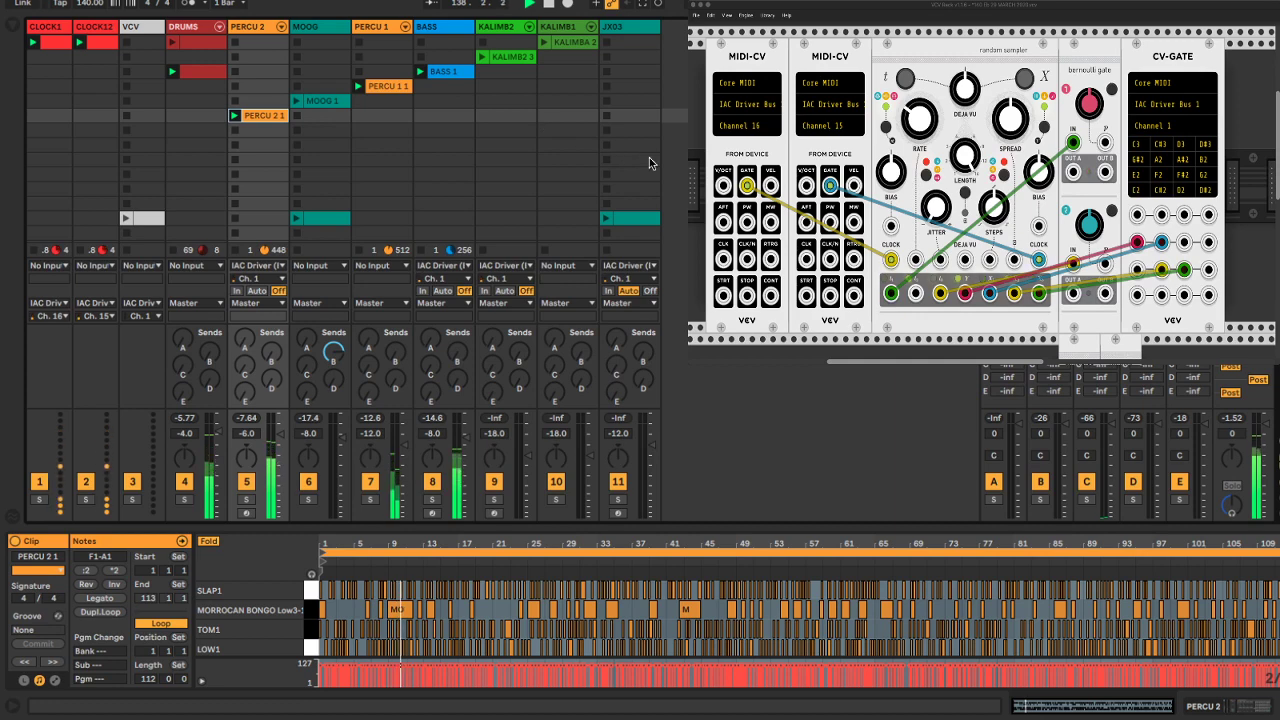
{"action": "left_click", "coordinate": [330, 101]}
{"action": "left_click", "coordinate": [390, 87]}
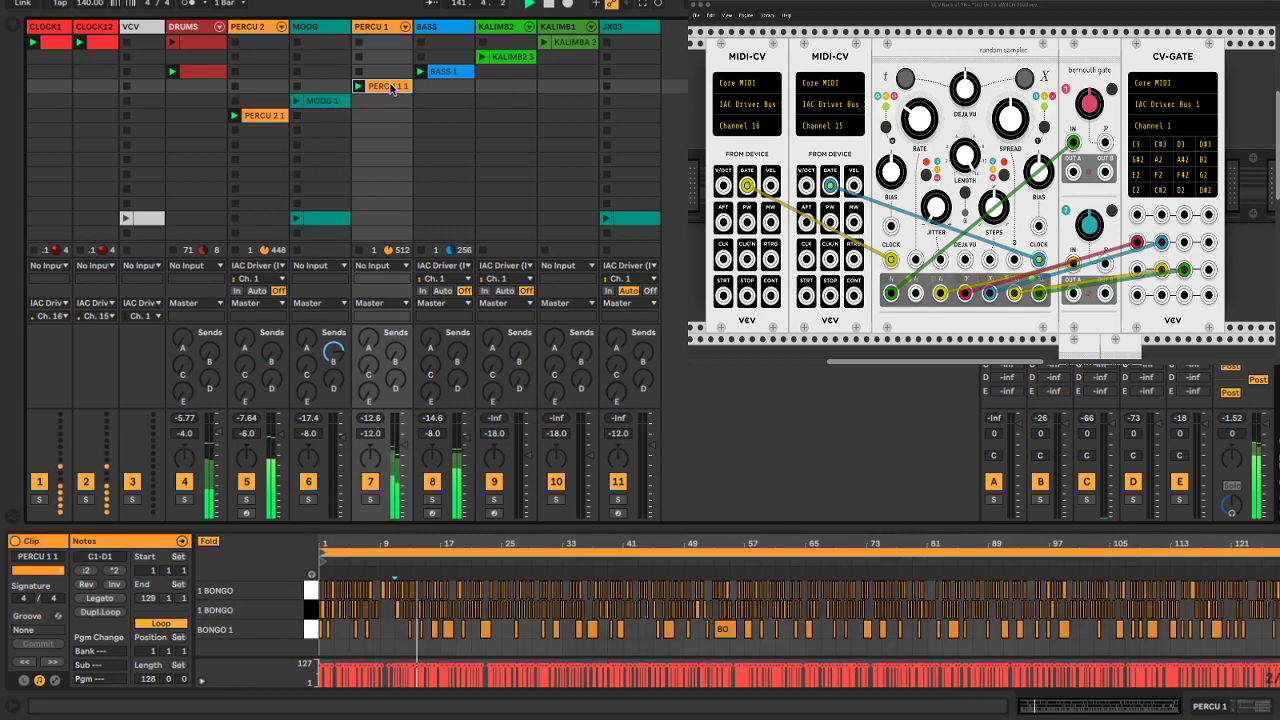
{"action": "left_click", "coordinate": [450, 72]}
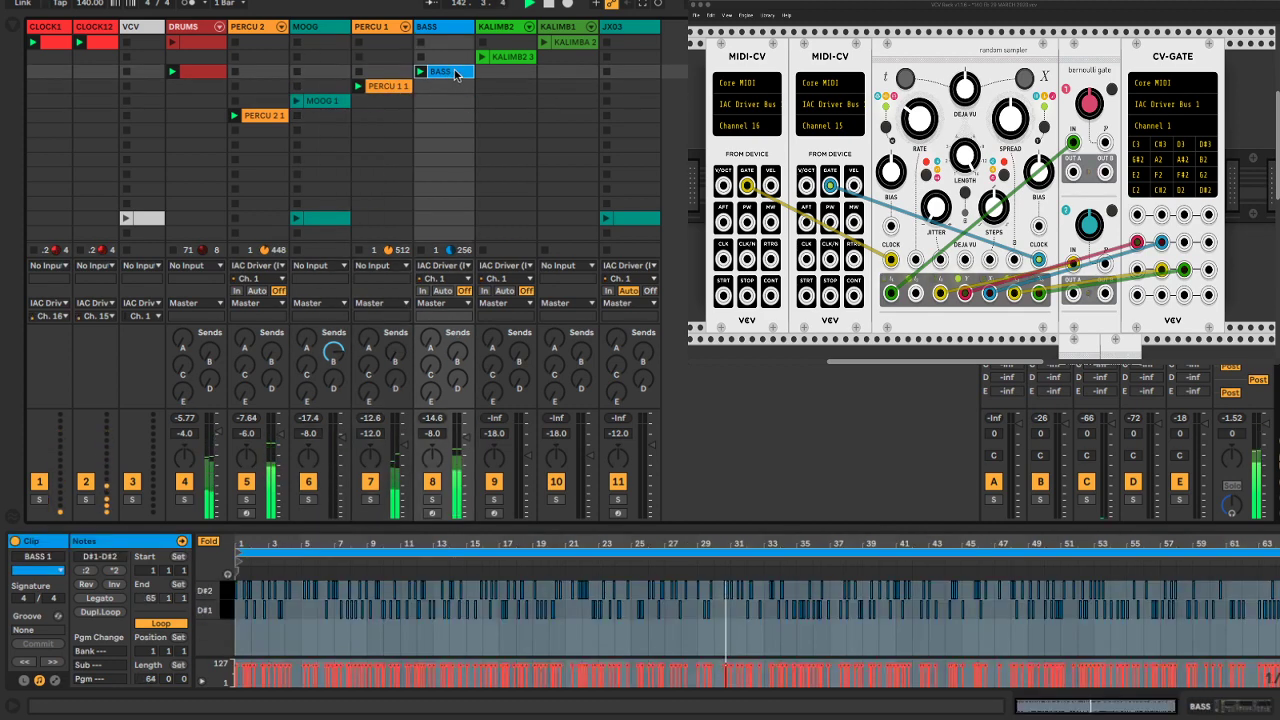
{"action": "left_click", "coordinate": [512, 57]}
{"action": "left_click", "coordinate": [581, 43]}
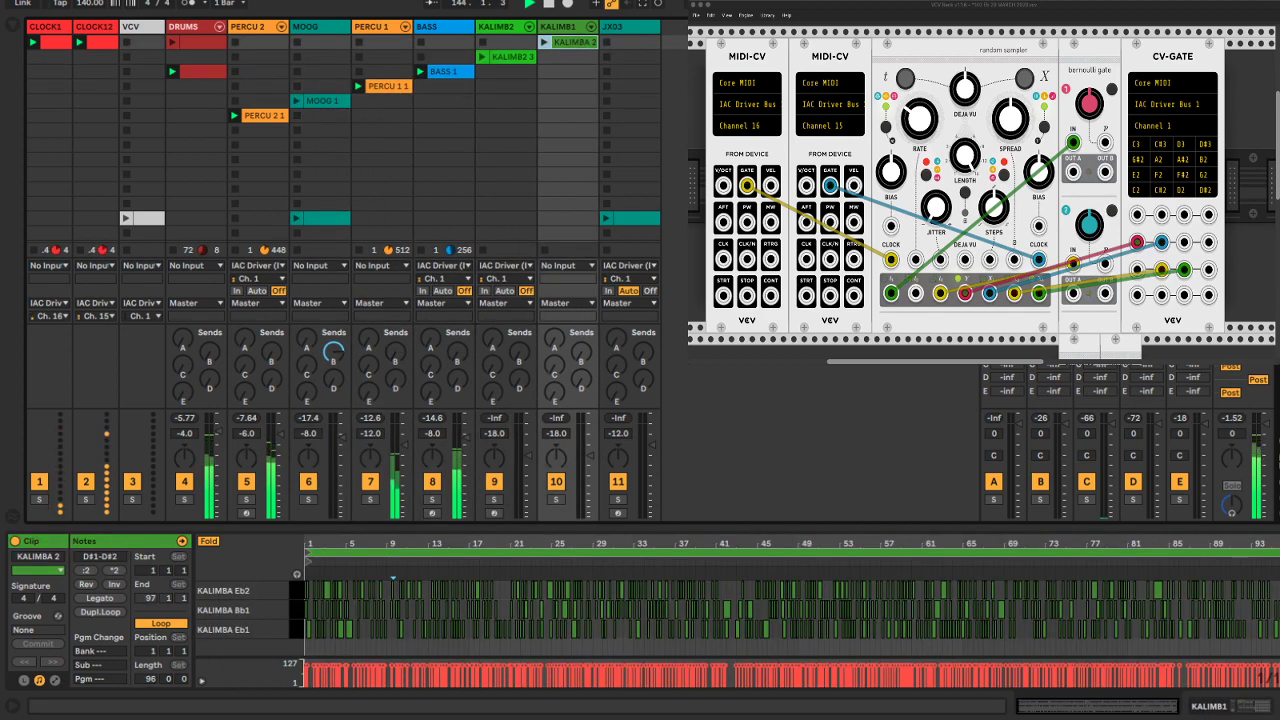
{"action": "left_click", "coordinate": [672, 101]}
Switch off and collapse the Pitch device on the PERCU 2 and MOOG tracks
{"action": "left_click", "coordinate": [249, 33]}
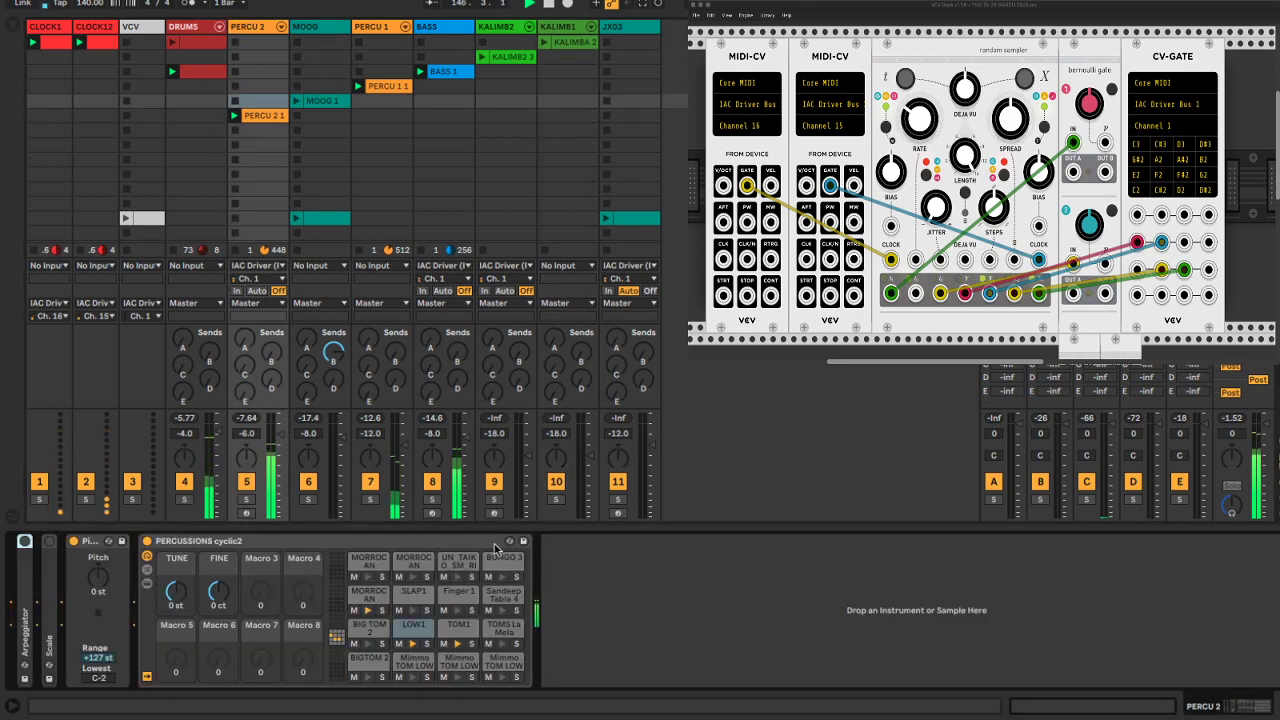
{"action": "left_click", "coordinate": [73, 541]}
{"action": "double_click", "coordinate": [90, 543]}
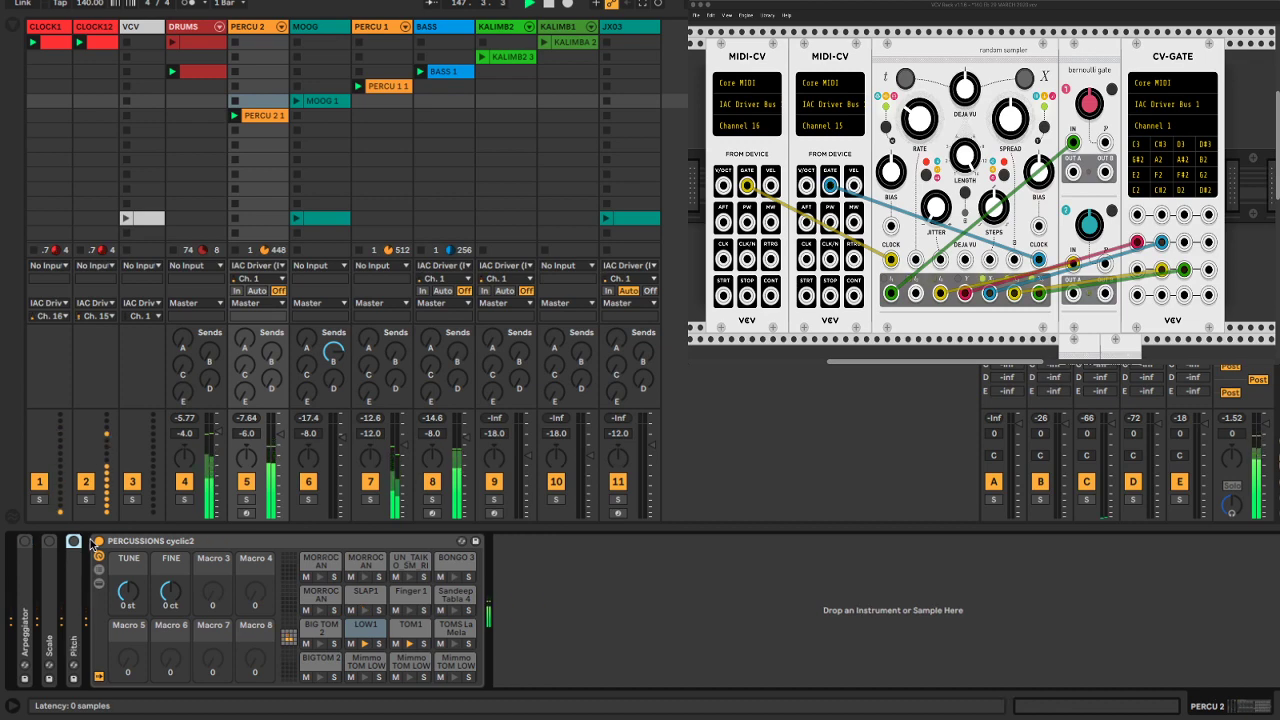
{"action": "left_click", "coordinate": [316, 27]}
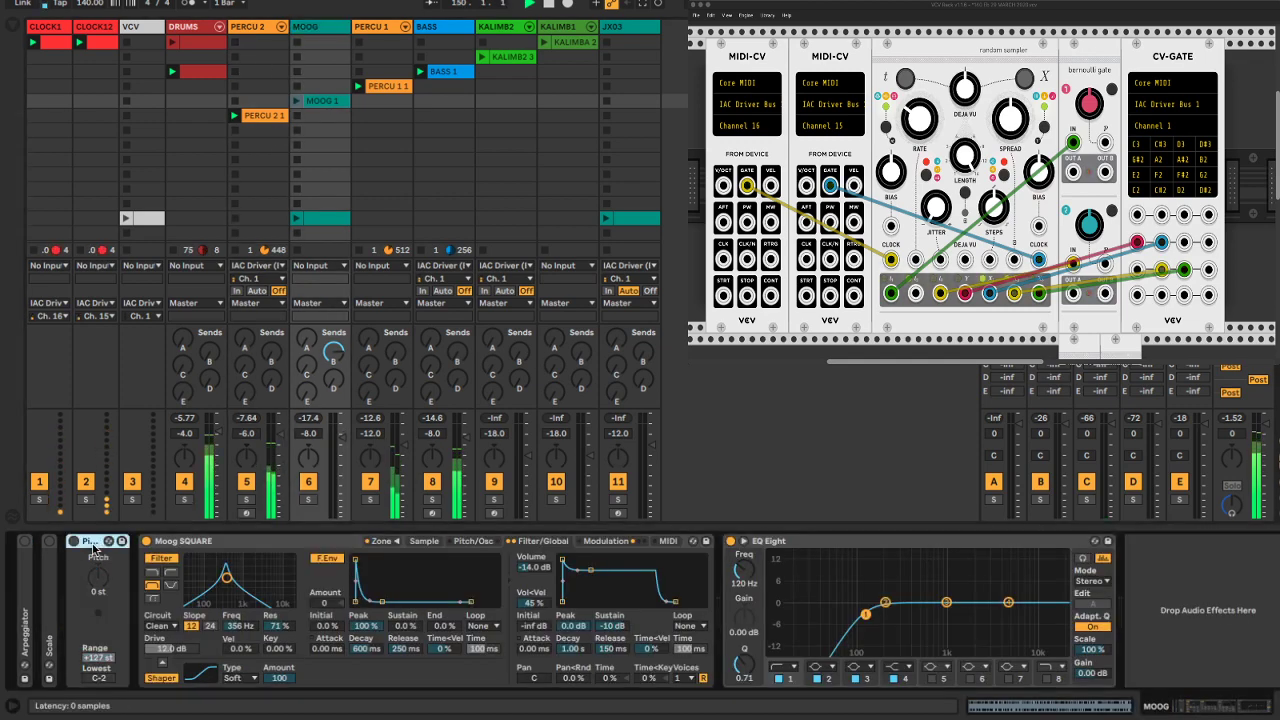
{"action": "double_click", "coordinate": [100, 542]}
Collapse the Pitch device on the PERCU 1, BASS, KALIMB2 and KALIMB1 tracks
{"action": "left_click", "coordinate": [375, 27]}
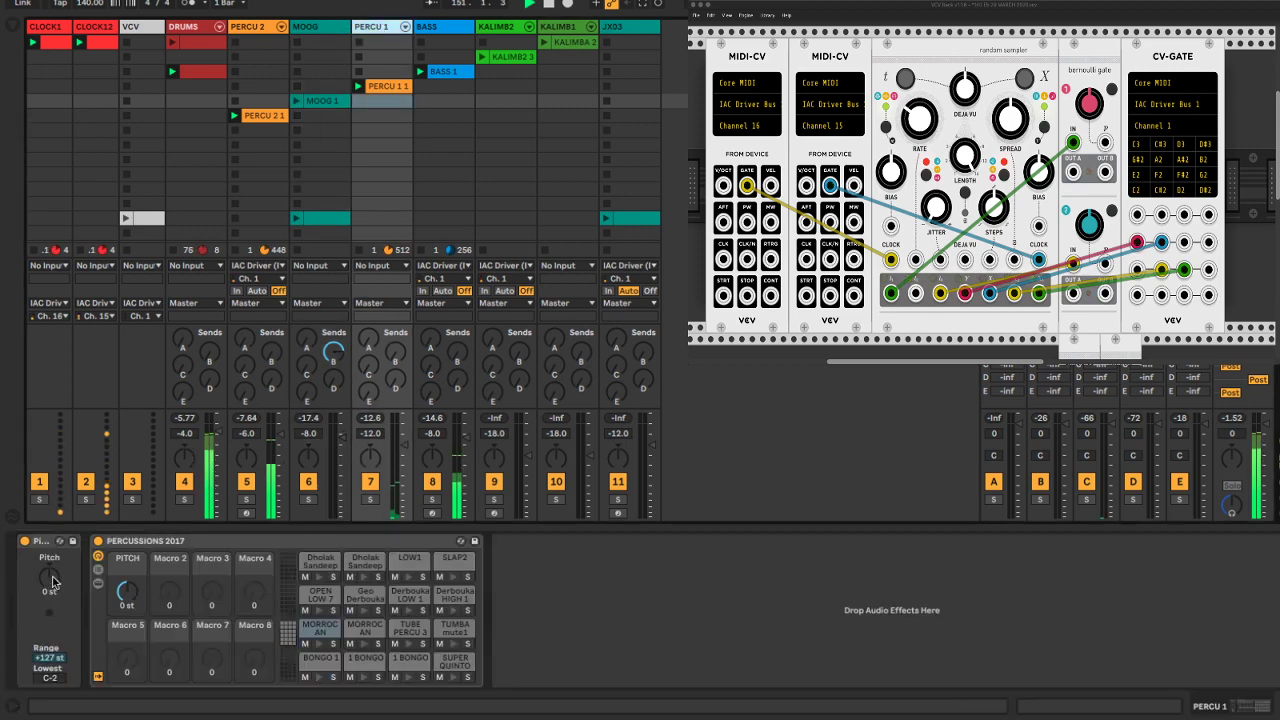
{"action": "left_click", "coordinate": [36, 543]}
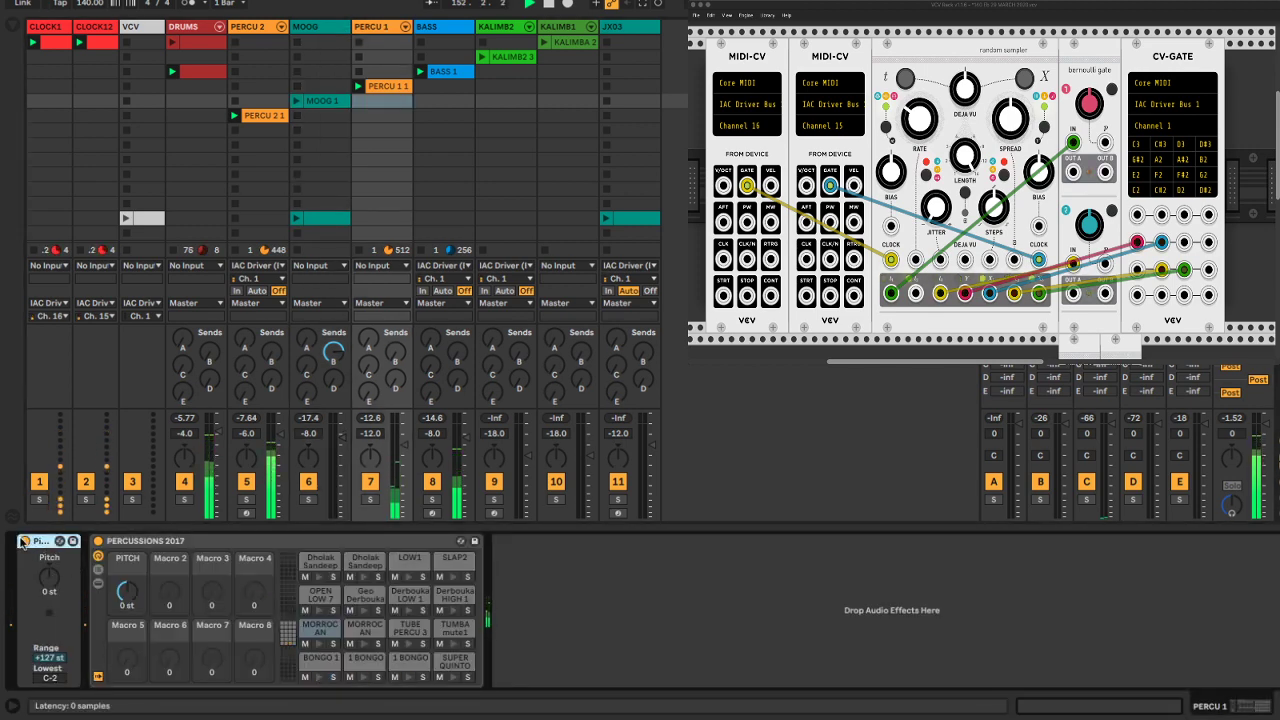
{"action": "double_click", "coordinate": [38, 543]}
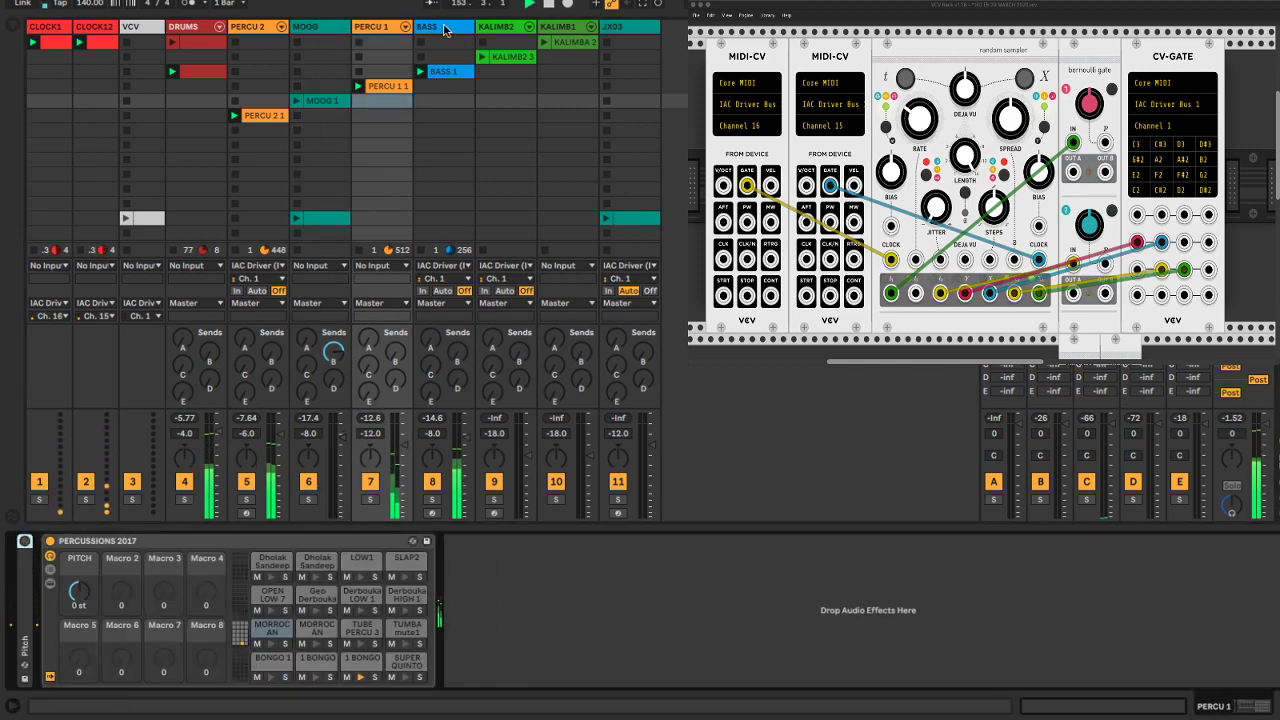
{"action": "left_click", "coordinate": [447, 27]}
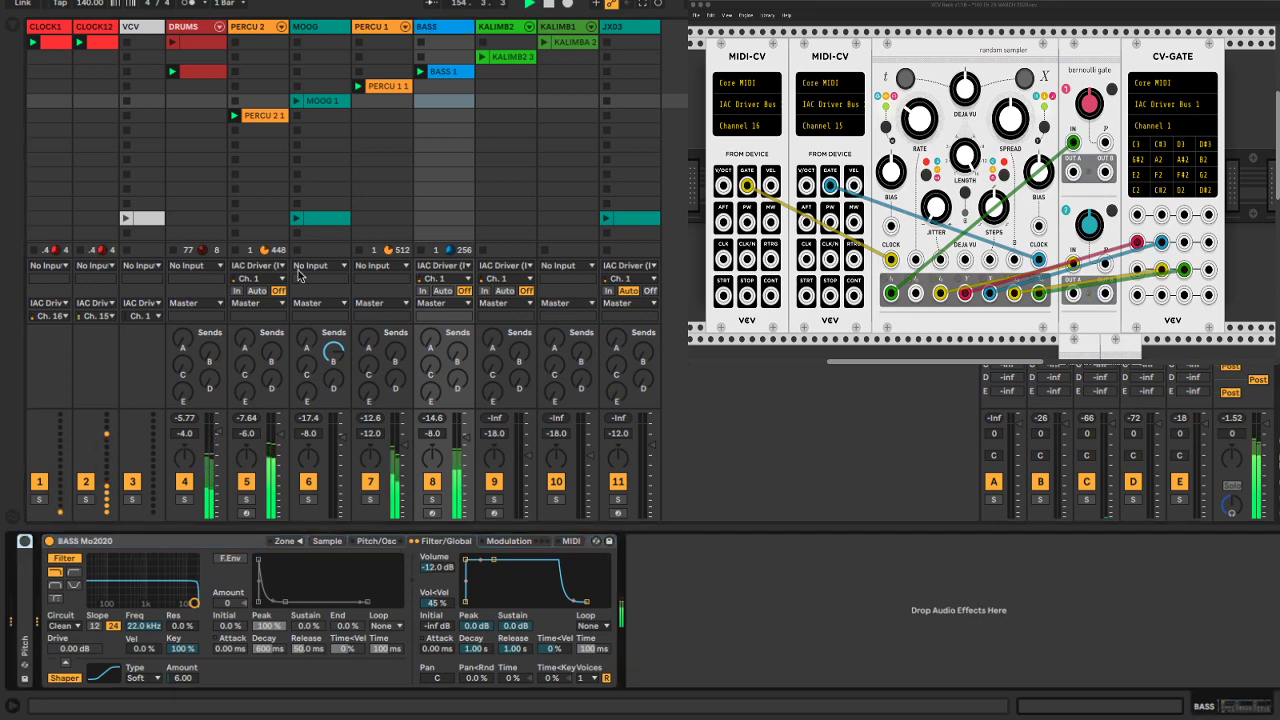
{"action": "key", "text": "Right"}
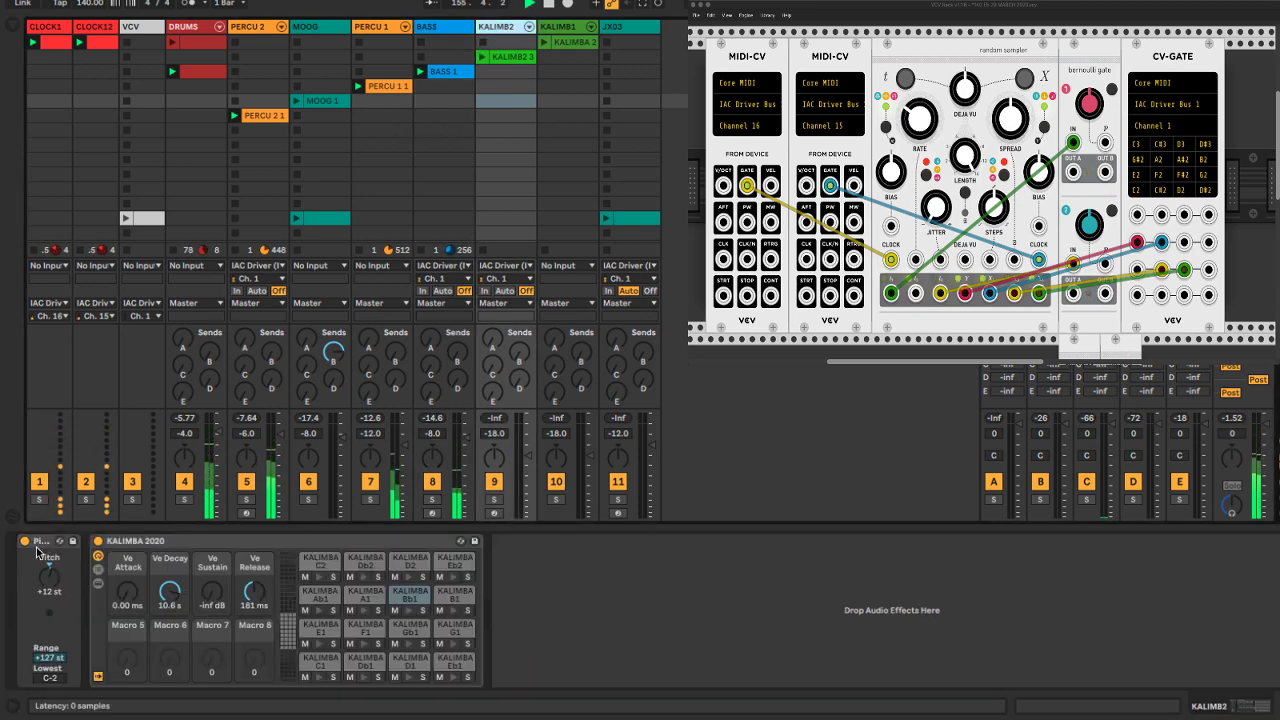
{"action": "left_click", "coordinate": [557, 27]}
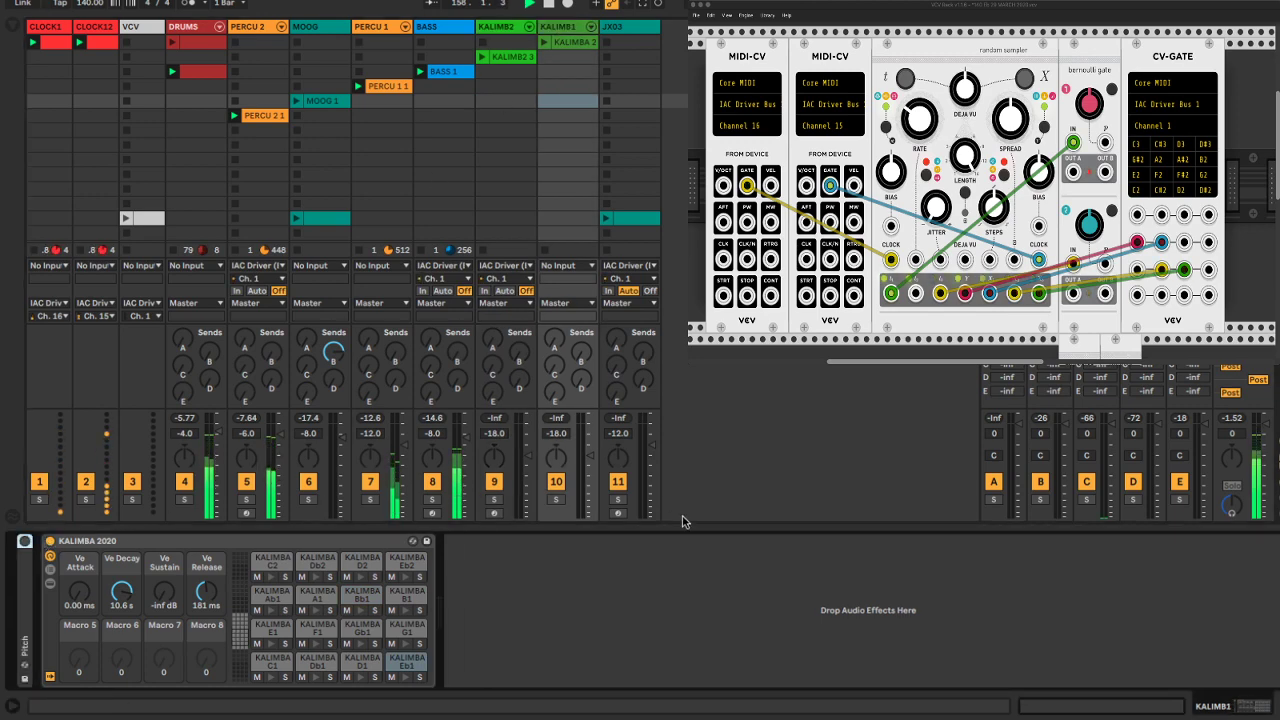
Launch the KALIMBA 2 clip and move the KALIMB1 track ahead of KALIMB2
{"action": "key", "text": "Right"}
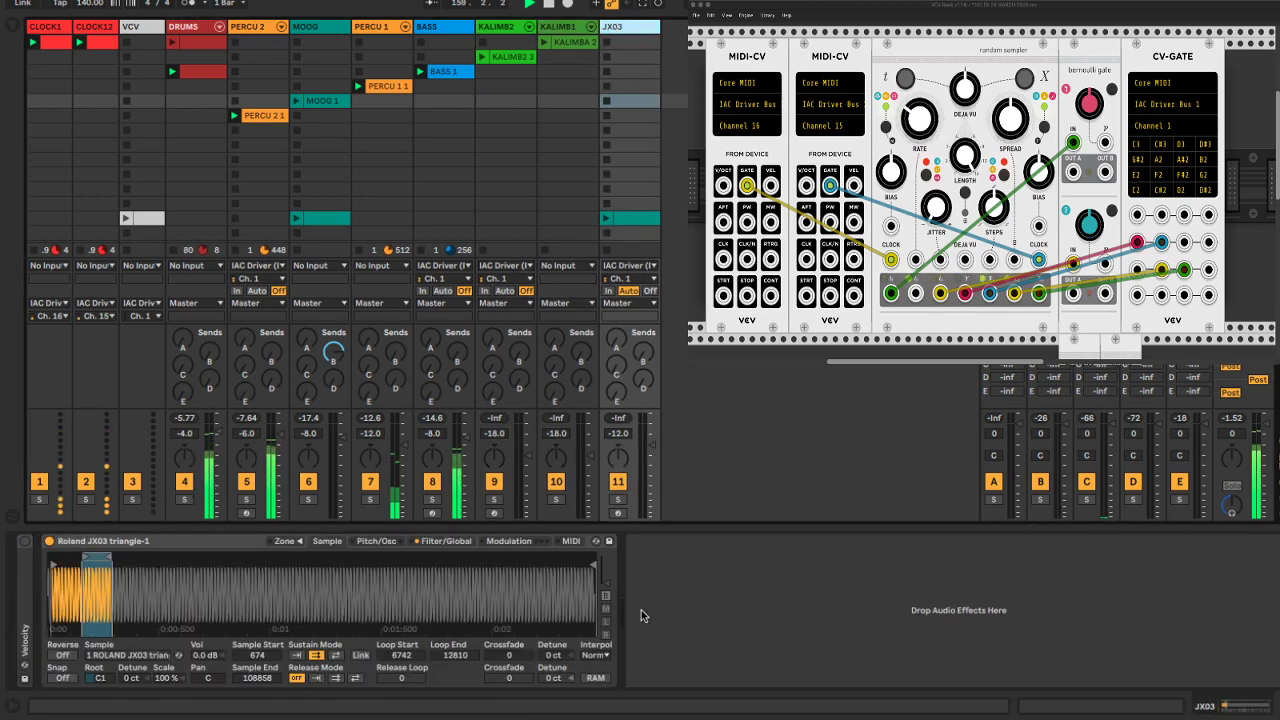
{"action": "left_click", "coordinate": [544, 42]}
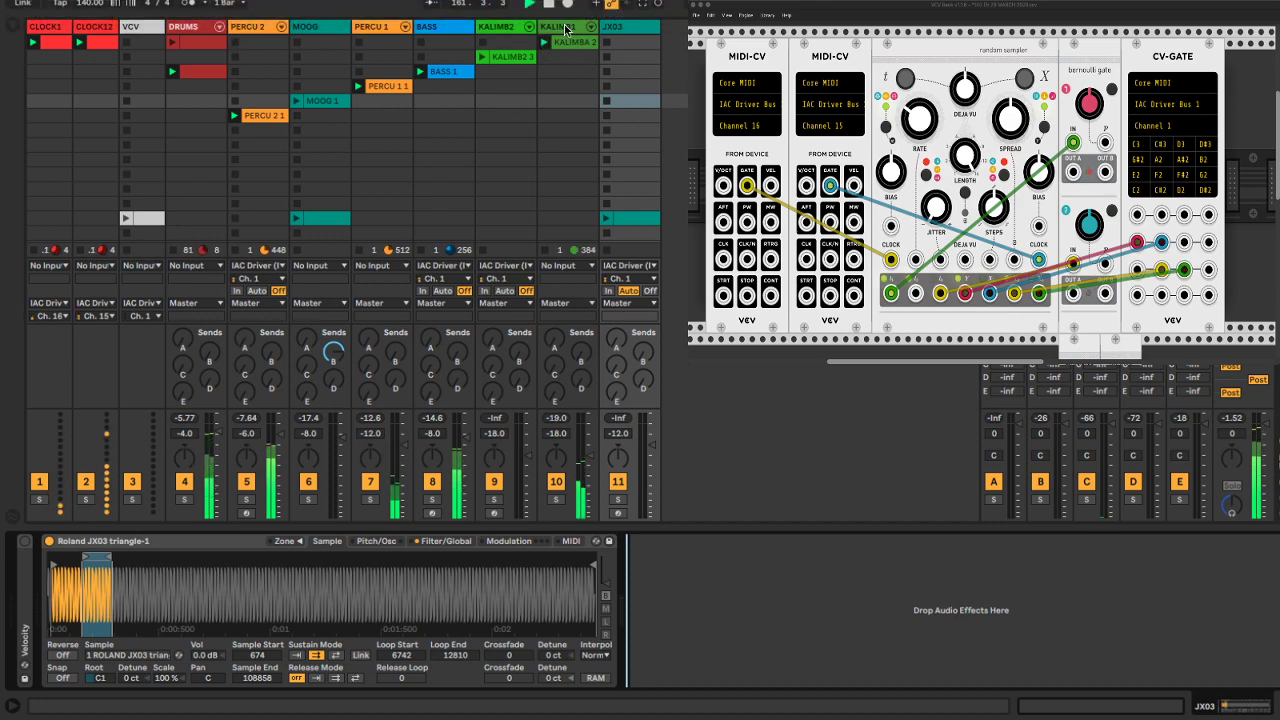
{"action": "key", "text": "Left"}
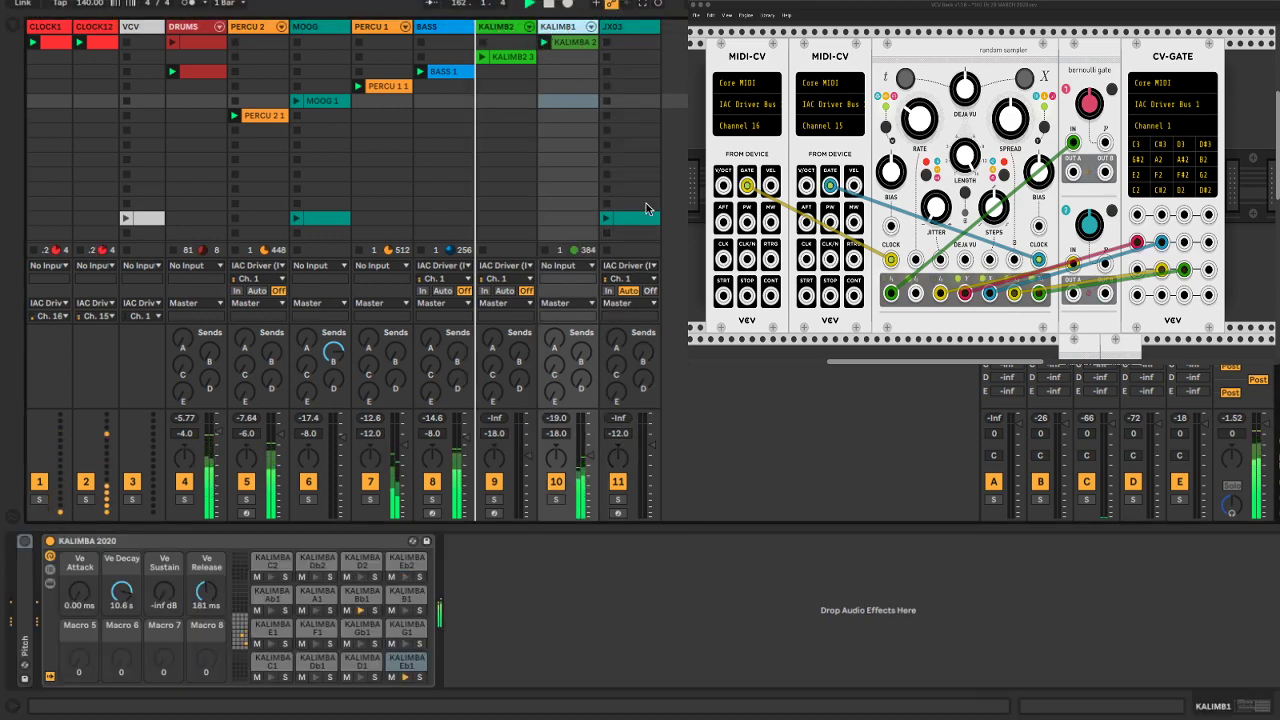
{"action": "left_click_drag", "start_coordinate": [562, 27], "coordinate": [488, 27]}
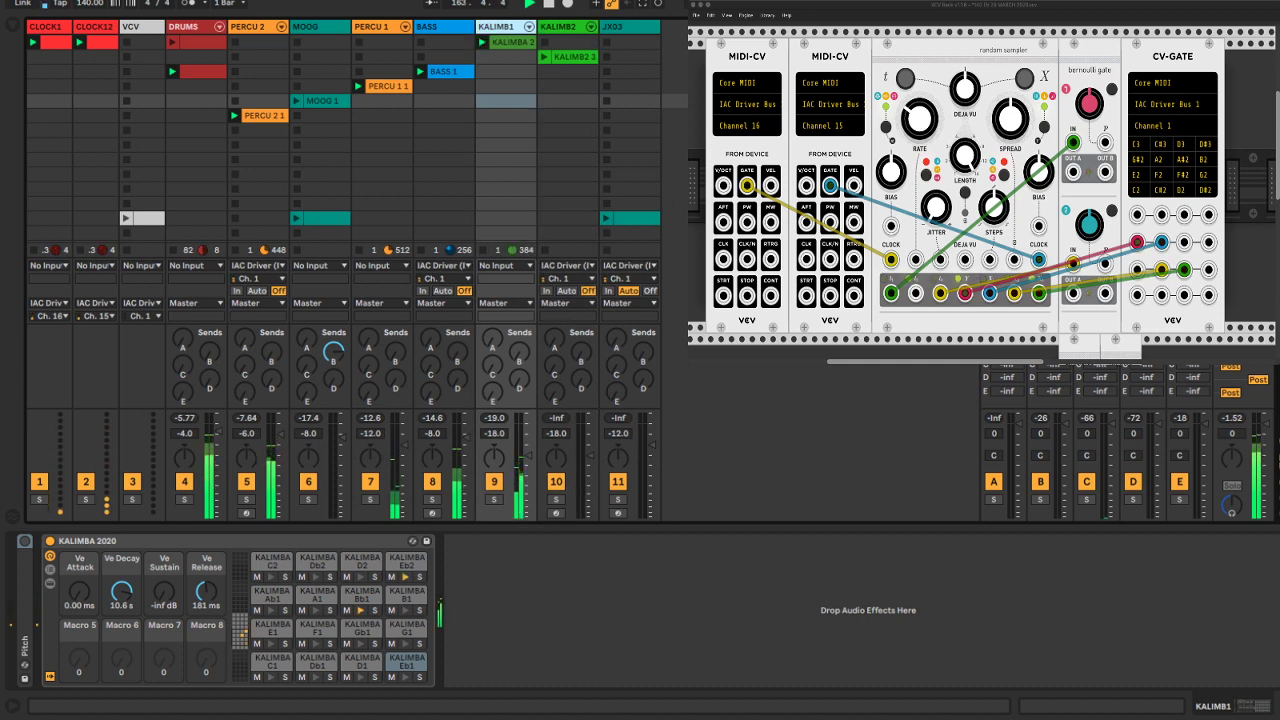
Set the KALIMB1 track's volume to -14 dB, save the set and raise the track's send A
{"action": "left_click", "coordinate": [494, 434]}
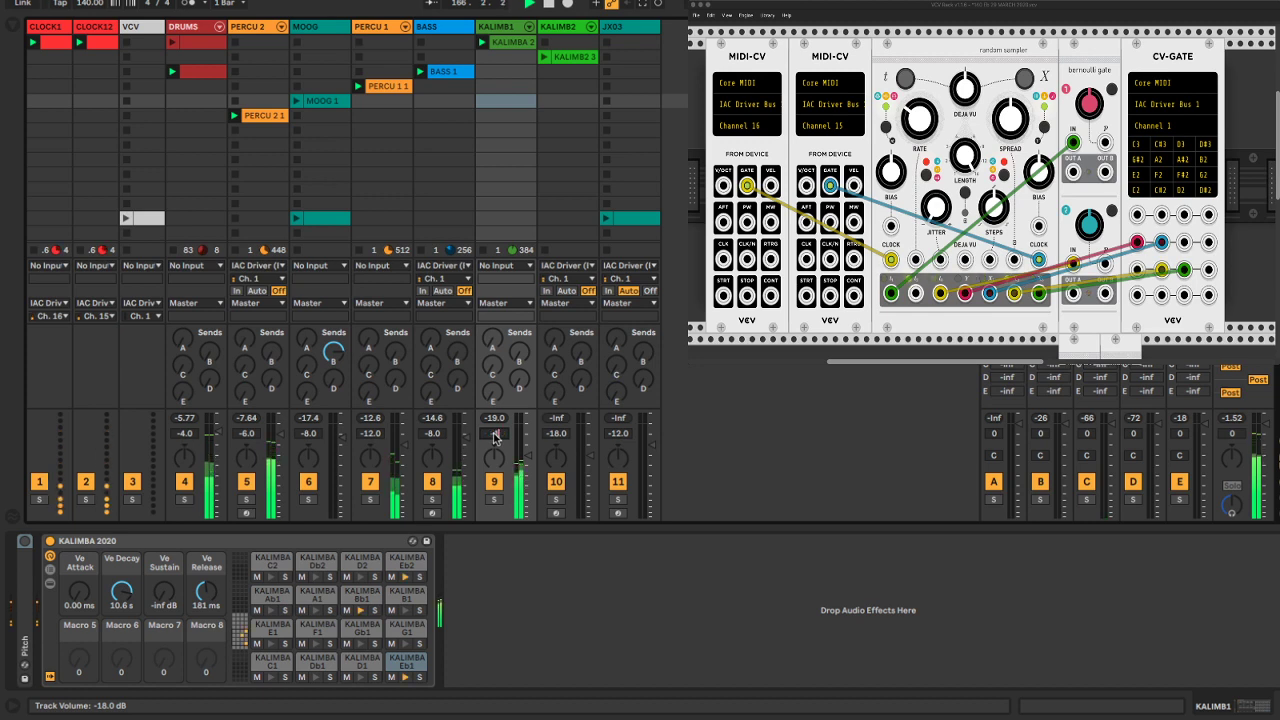
{"action": "type", "text": "-14"}
{"action": "key", "text": "Return"}
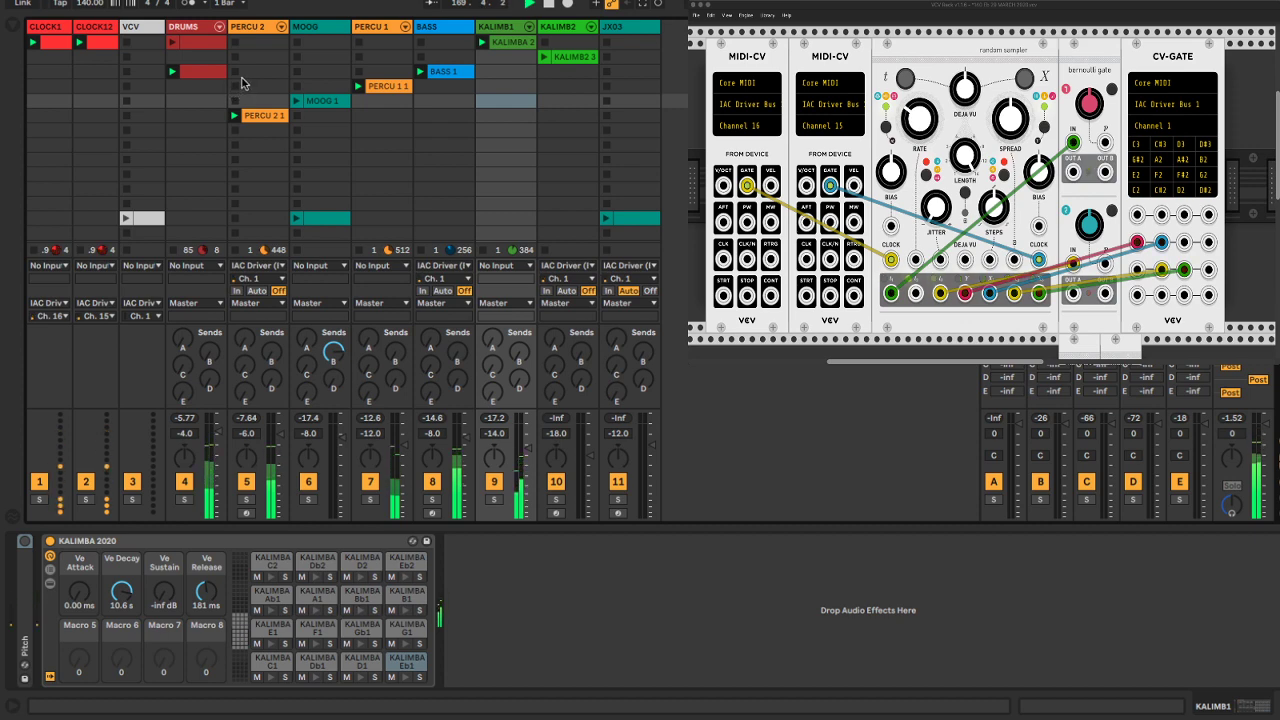
{"action": "left_click", "coordinate": [160, 28]}
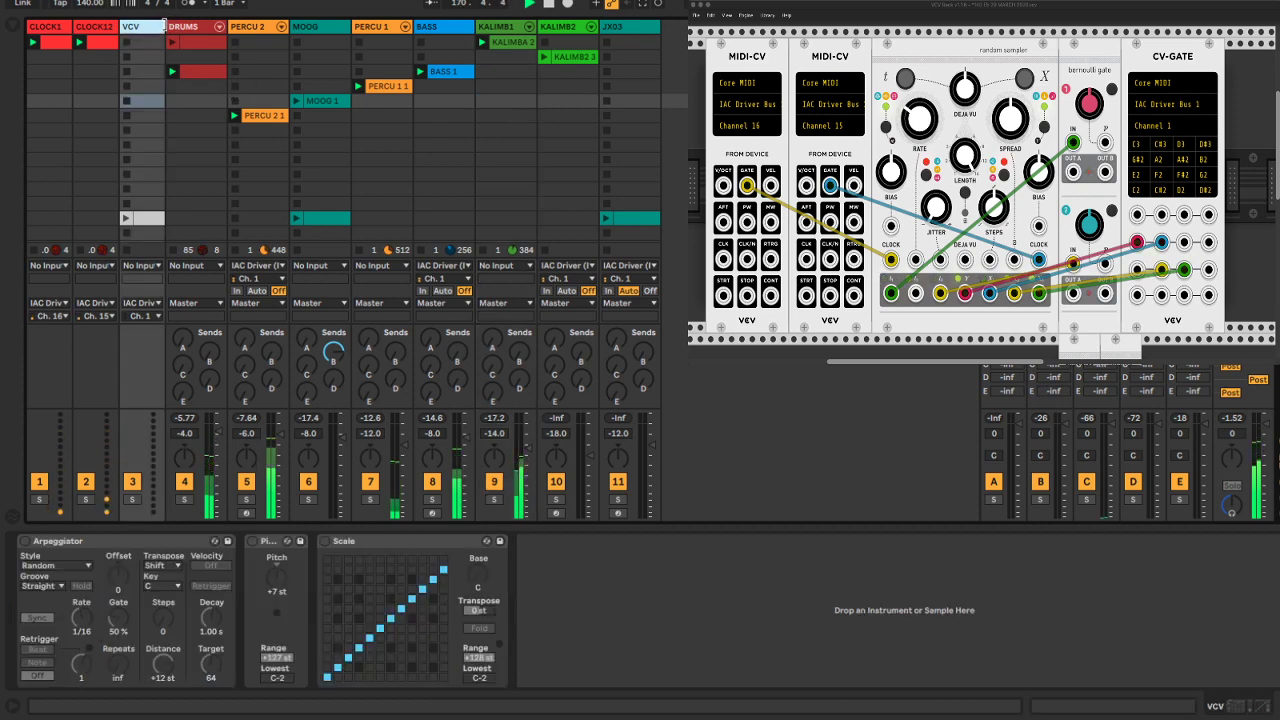
{"action": "key", "text": "super+s"}
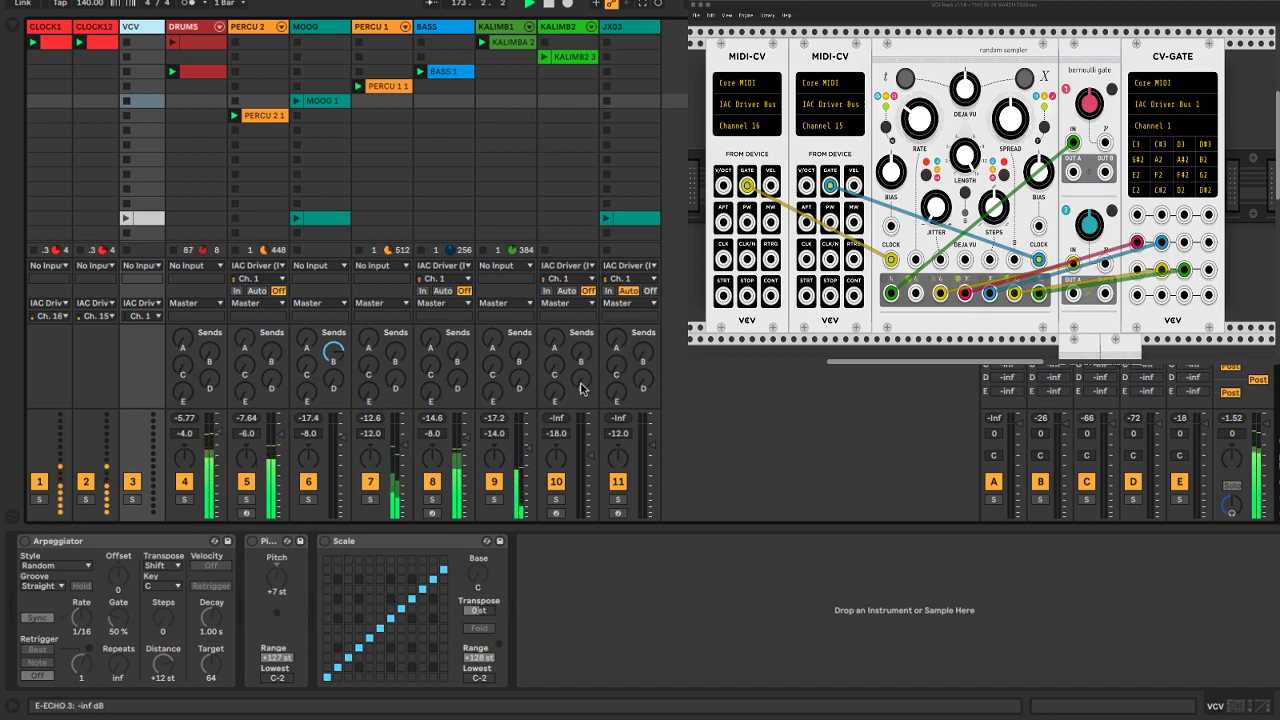
{"action": "left_click_drag", "start_coordinate": [488, 350], "coordinate": [488, 310]}
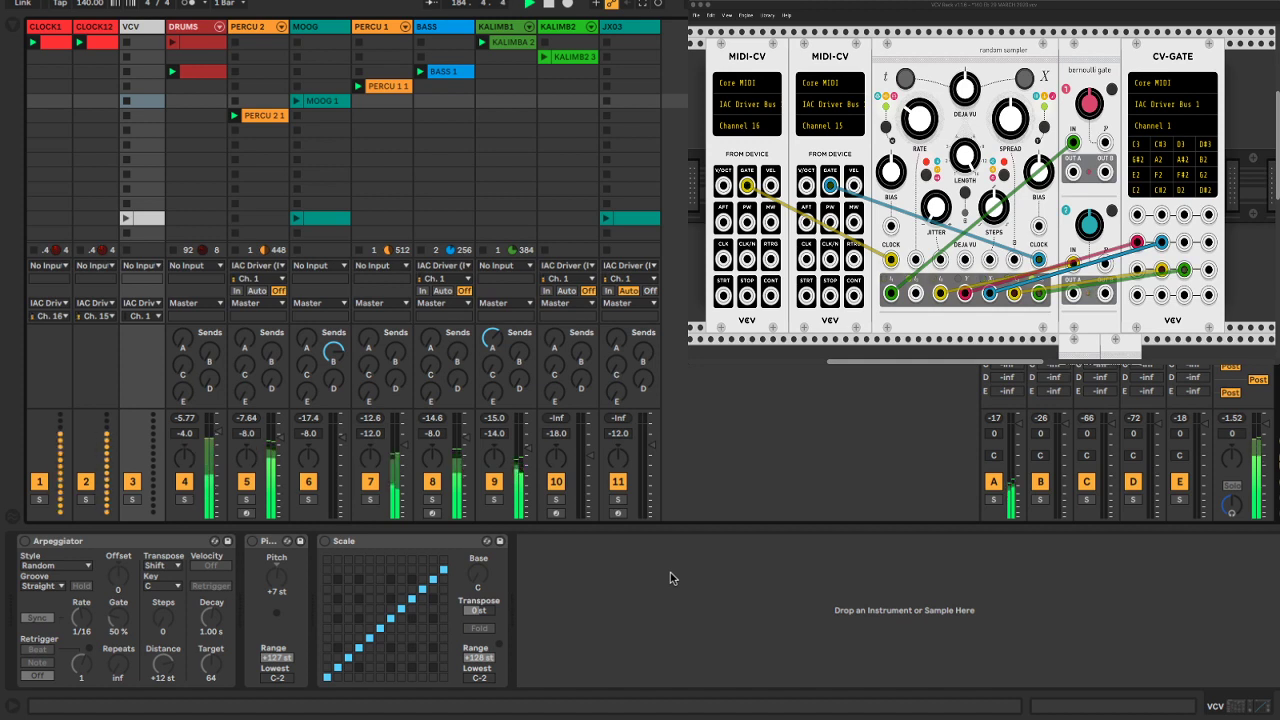
Collapse the Scale, Arpeggiator and Pitch devices on the VCV track
{"action": "double_click", "coordinate": [337, 545]}
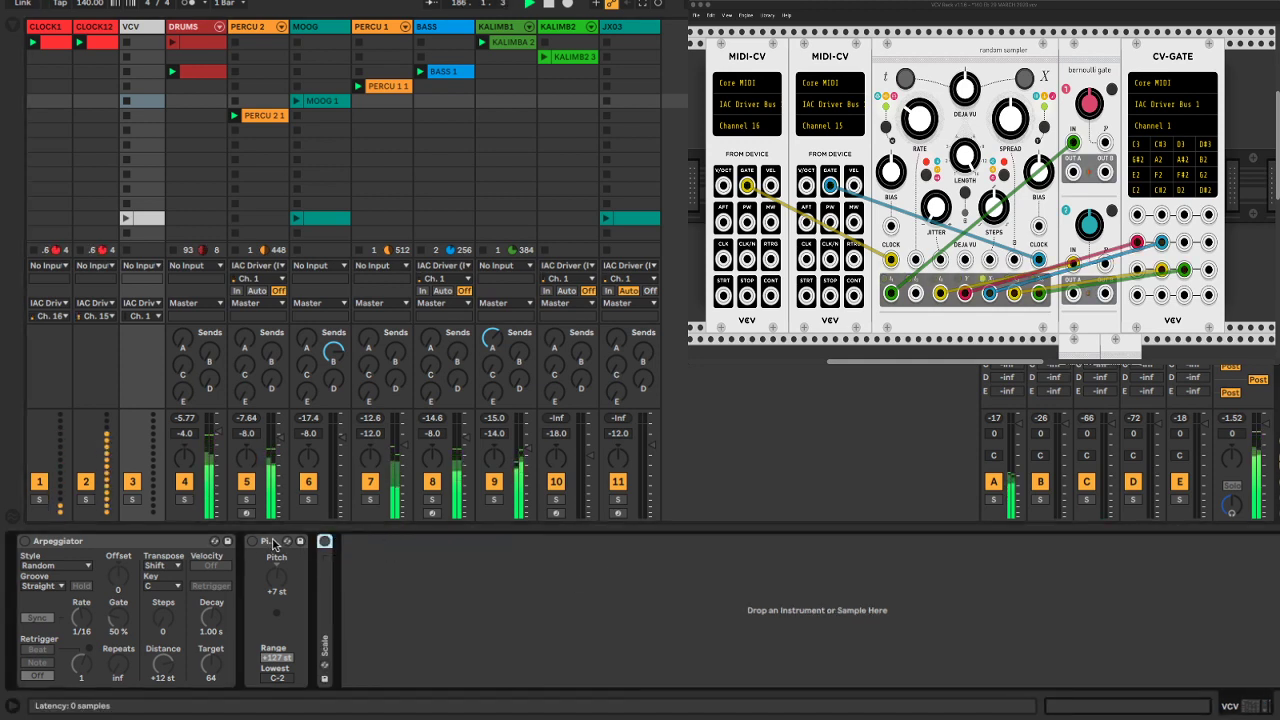
{"action": "left_click", "coordinate": [245, 548]}
{"action": "double_click", "coordinate": [135, 542]}
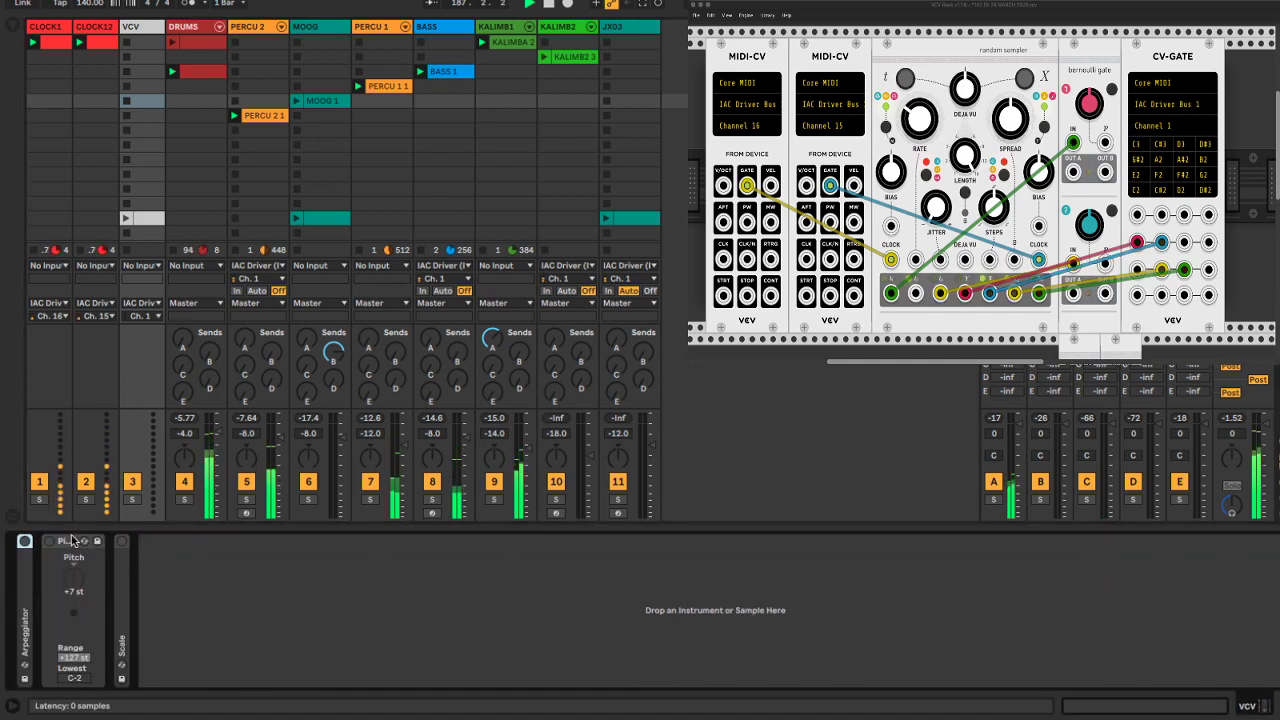
{"action": "double_click", "coordinate": [73, 543]}
Hide the macro controls of the DRUMS Total2018 rack and show the KICK1 pad's devices
{"action": "left_click", "coordinate": [252, 25]}
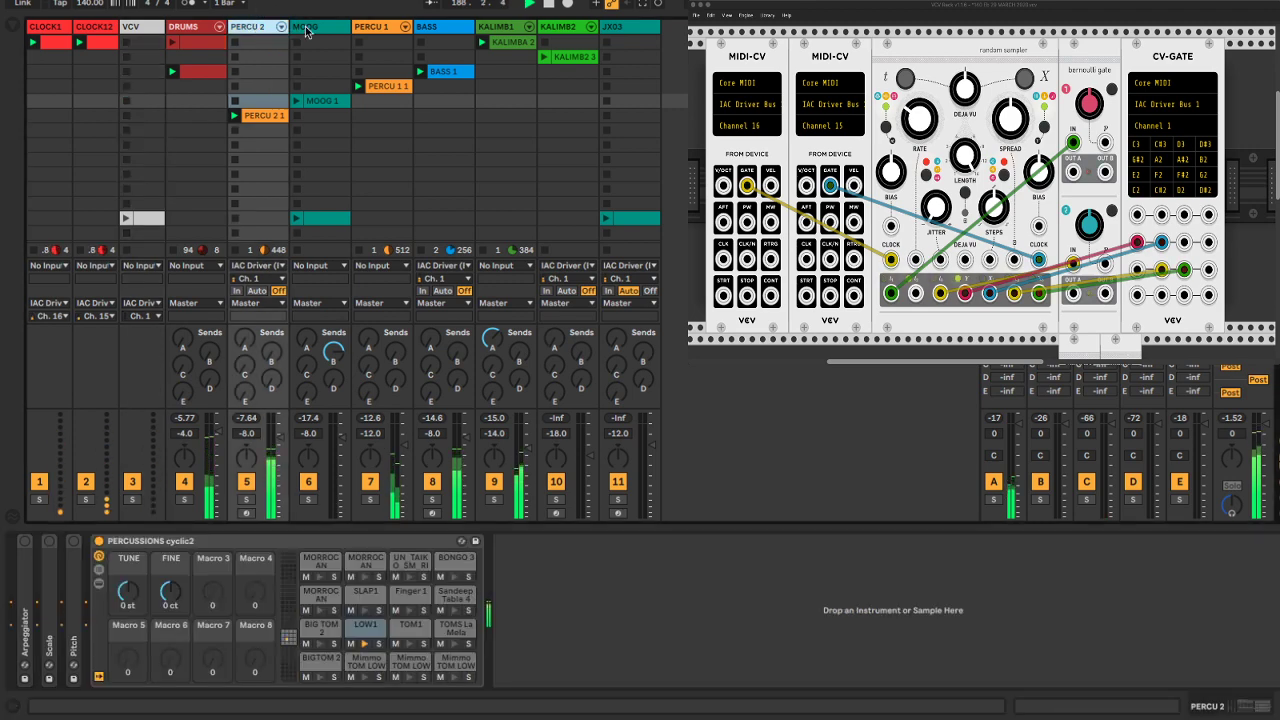
{"action": "left_click", "coordinate": [186, 28]}
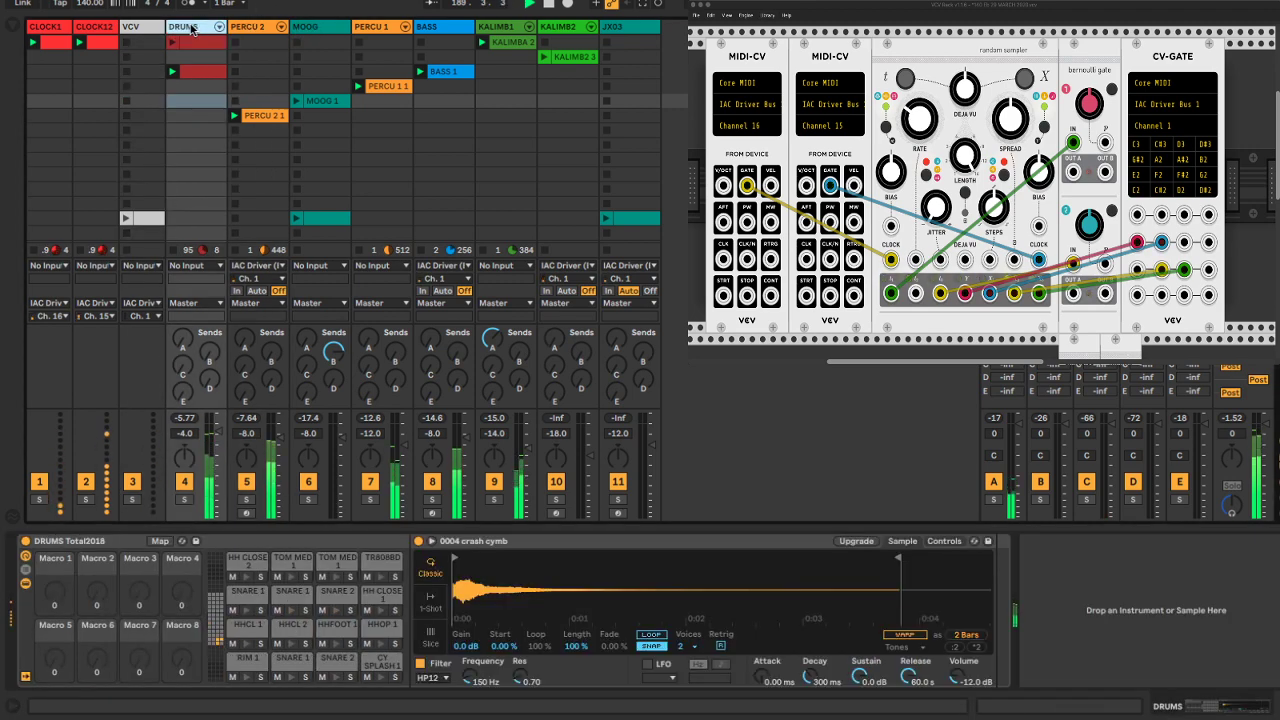
{"action": "left_click", "coordinate": [26, 557]}
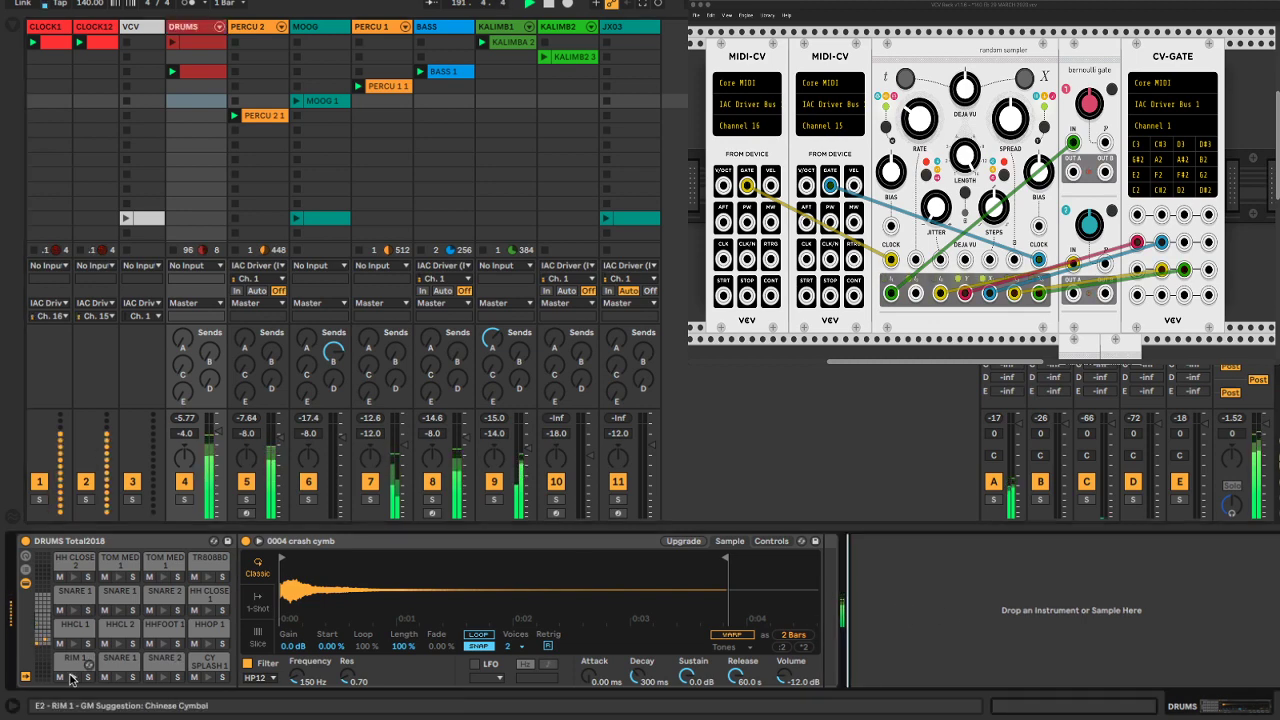
{"action": "left_click", "coordinate": [38, 638]}
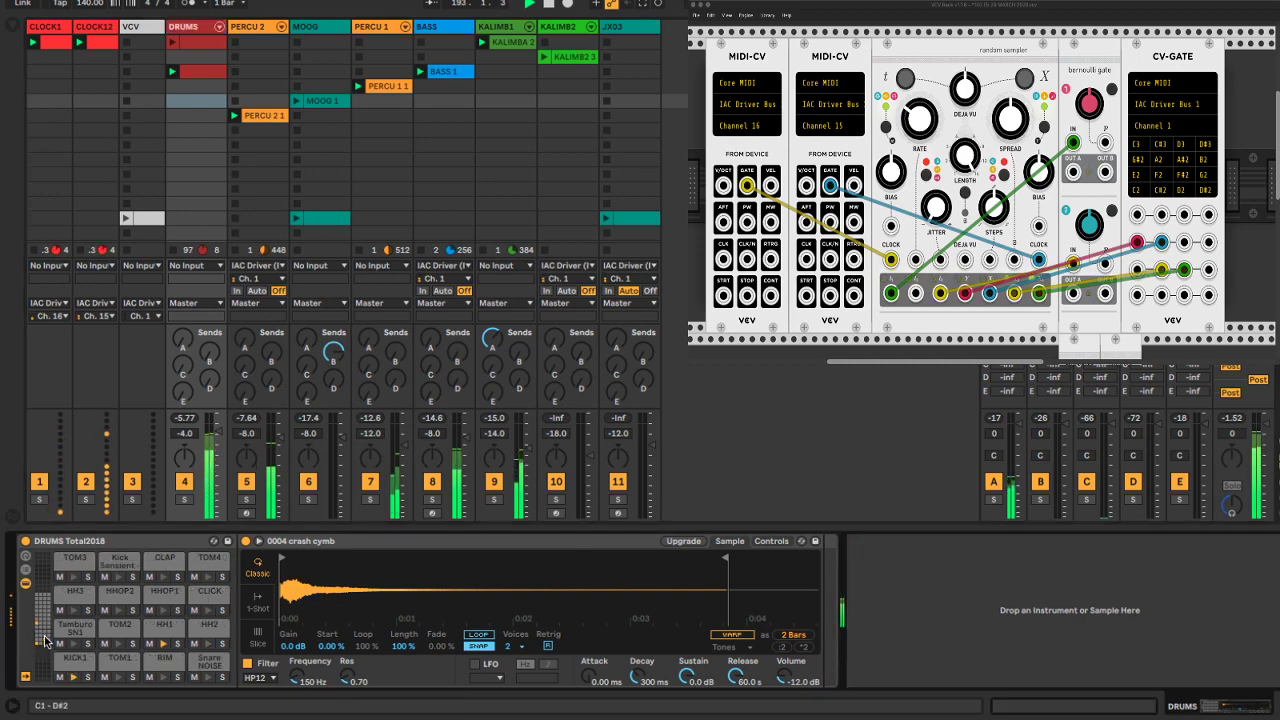
{"action": "left_click", "coordinate": [66, 662]}
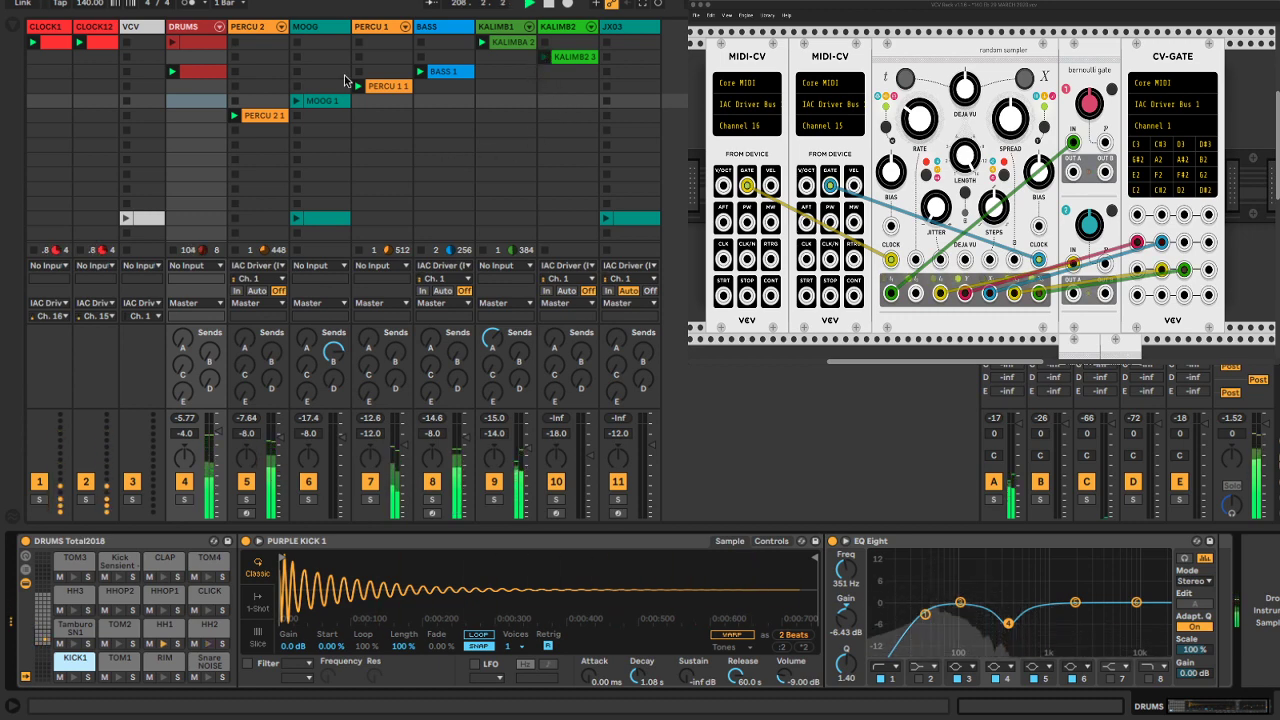
Stop the MOOG track and delete the leftover clips in the lower slots of the VCV, MOOG and JX03 tracks
{"action": "left_click", "coordinate": [674, 159]}
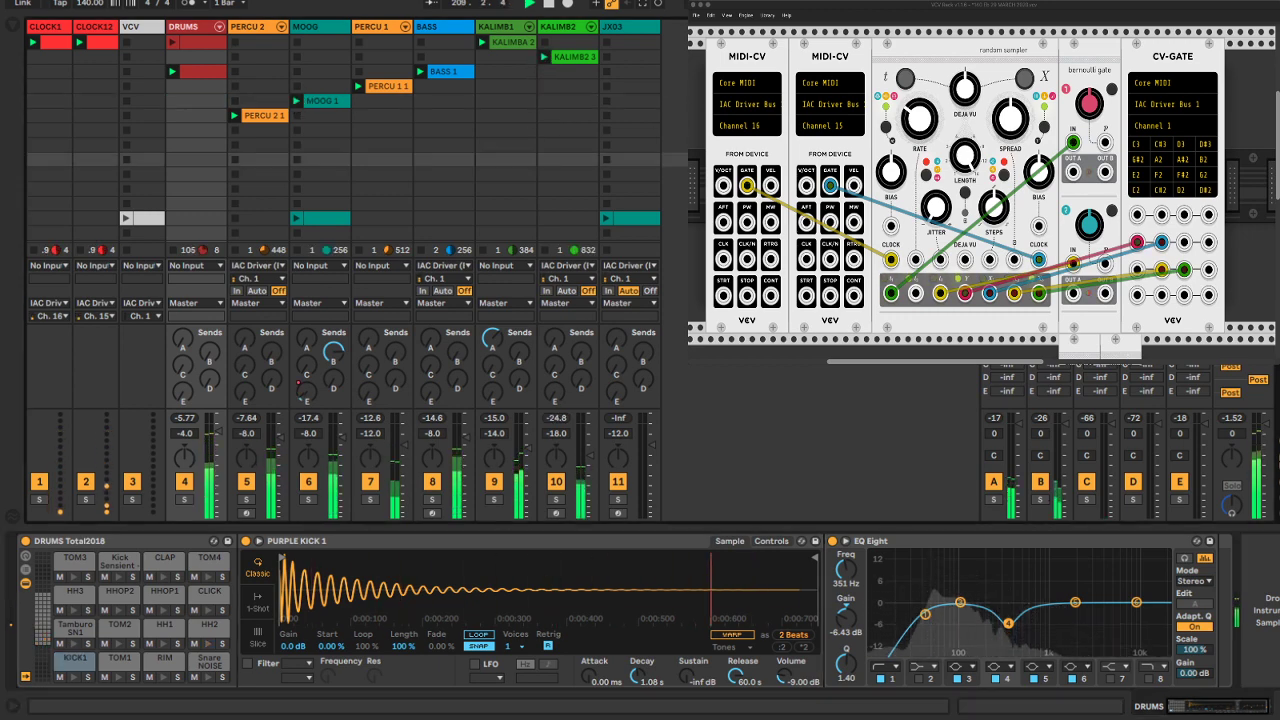
{"action": "left_click", "coordinate": [297, 116]}
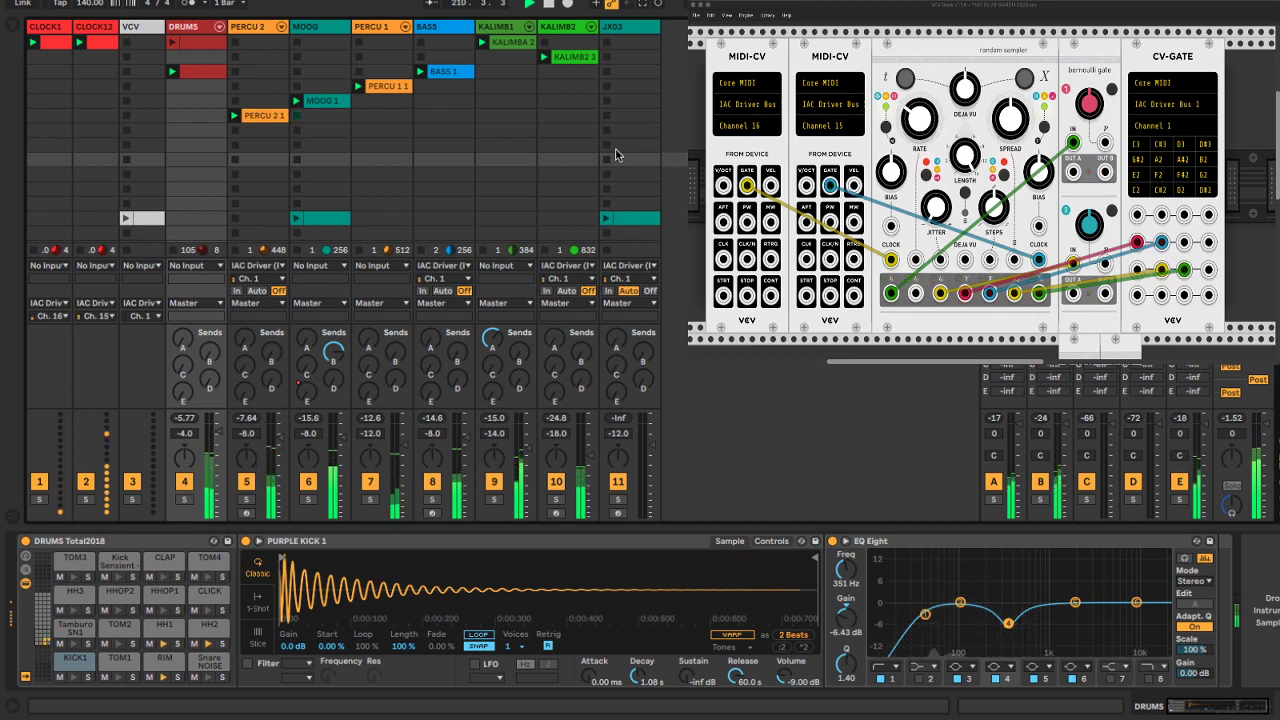
{"action": "scroll", "coordinate": [333, 163], "scroll_direction": "down", "scroll_amount": 1}
{"action": "scroll", "coordinate": [183, 198], "scroll_direction": "down", "scroll_amount": 2}
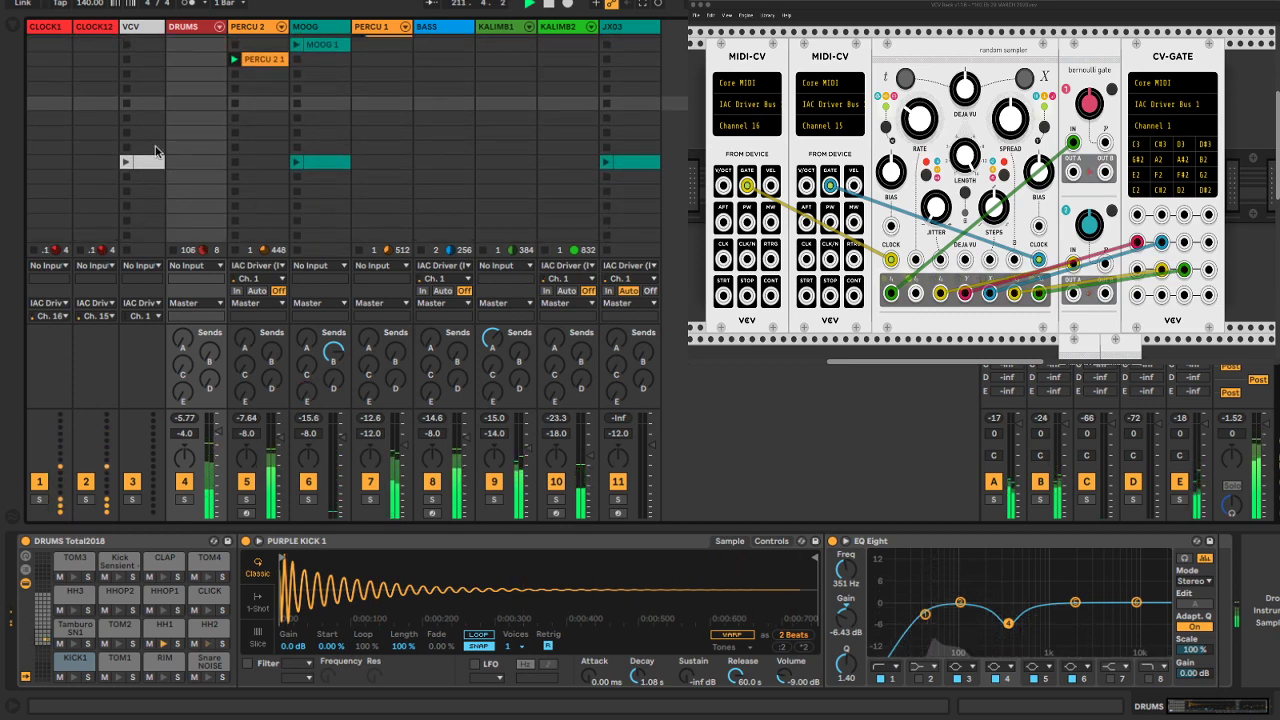
{"action": "left_click_drag", "start_coordinate": [149, 146], "coordinate": [632, 177]}
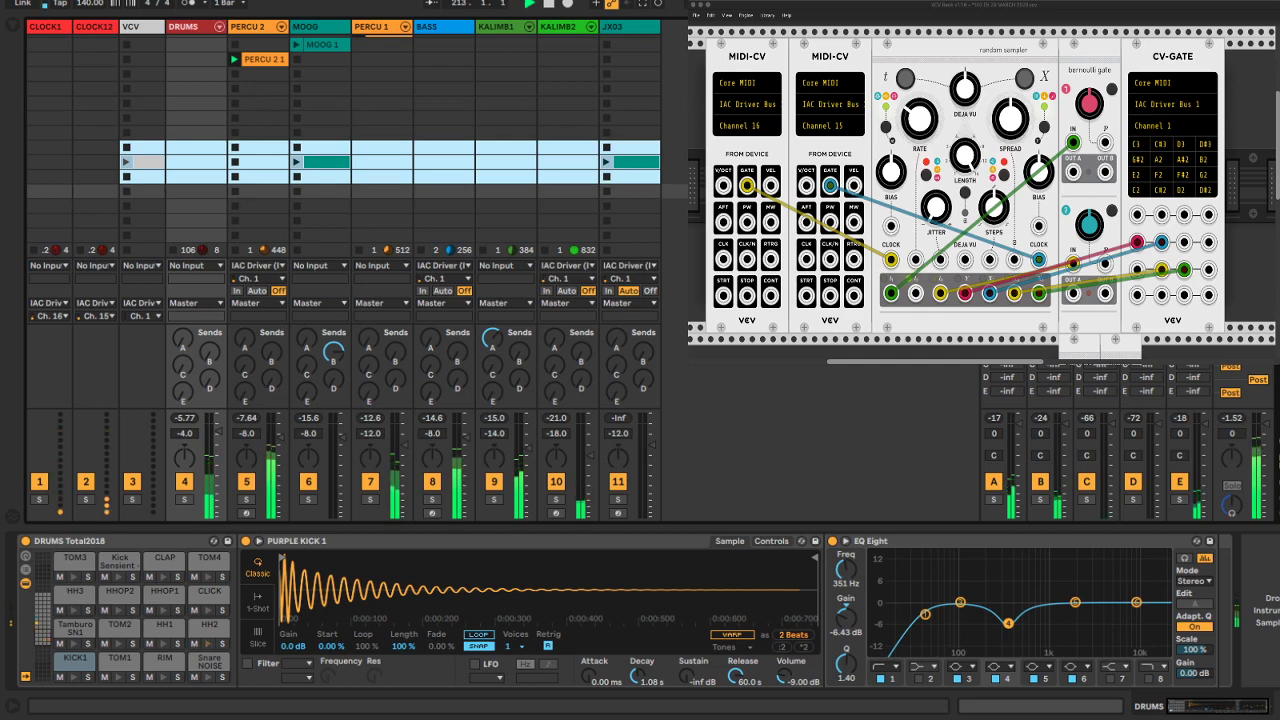
{"action": "scroll", "coordinate": [287, 146], "scroll_direction": "up", "scroll_amount": 2}
{"action": "scroll", "coordinate": [287, 146], "scroll_direction": "up", "scroll_amount": 1}
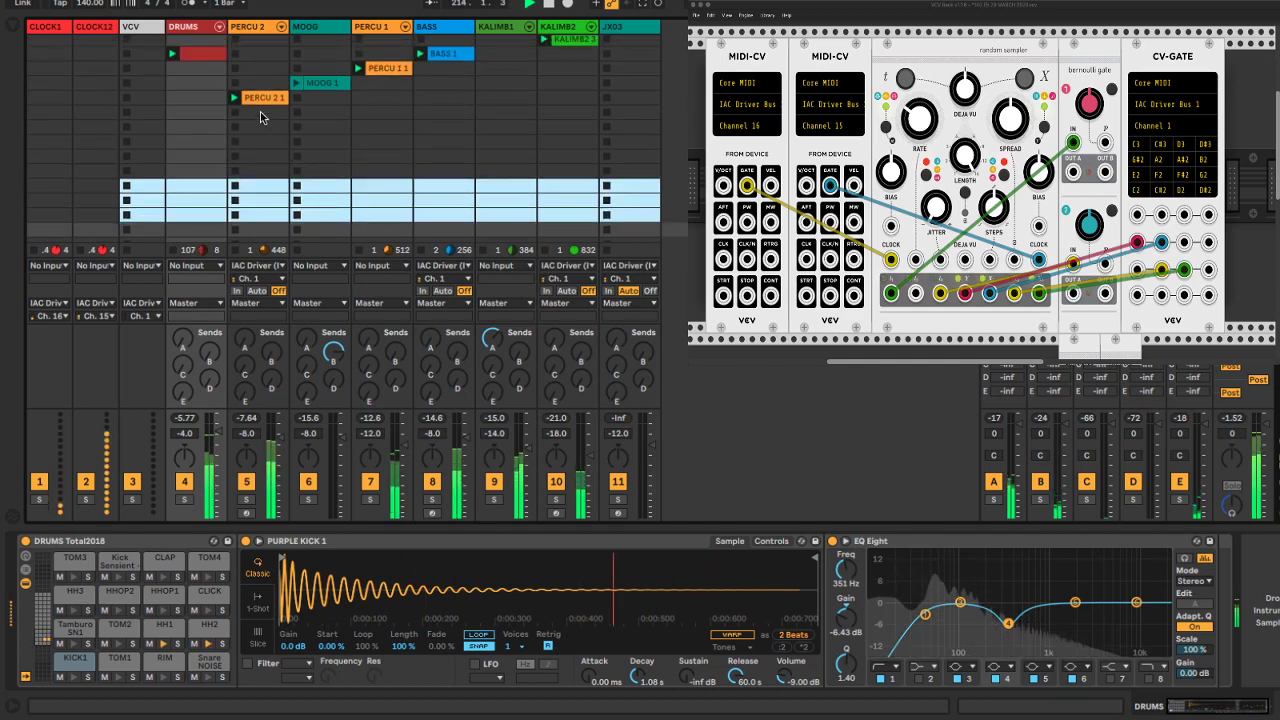
Select all slots below the PERCU 2 1 clip and below the MOOG 1 clip to check for leftover clips
{"action": "left_click", "coordinate": [263, 113]}
{"action": "scroll", "coordinate": [273, 172], "scroll_direction": "down", "scroll_amount": 5}
{"action": "left_click", "coordinate": [258, 234], "text": "shift"}
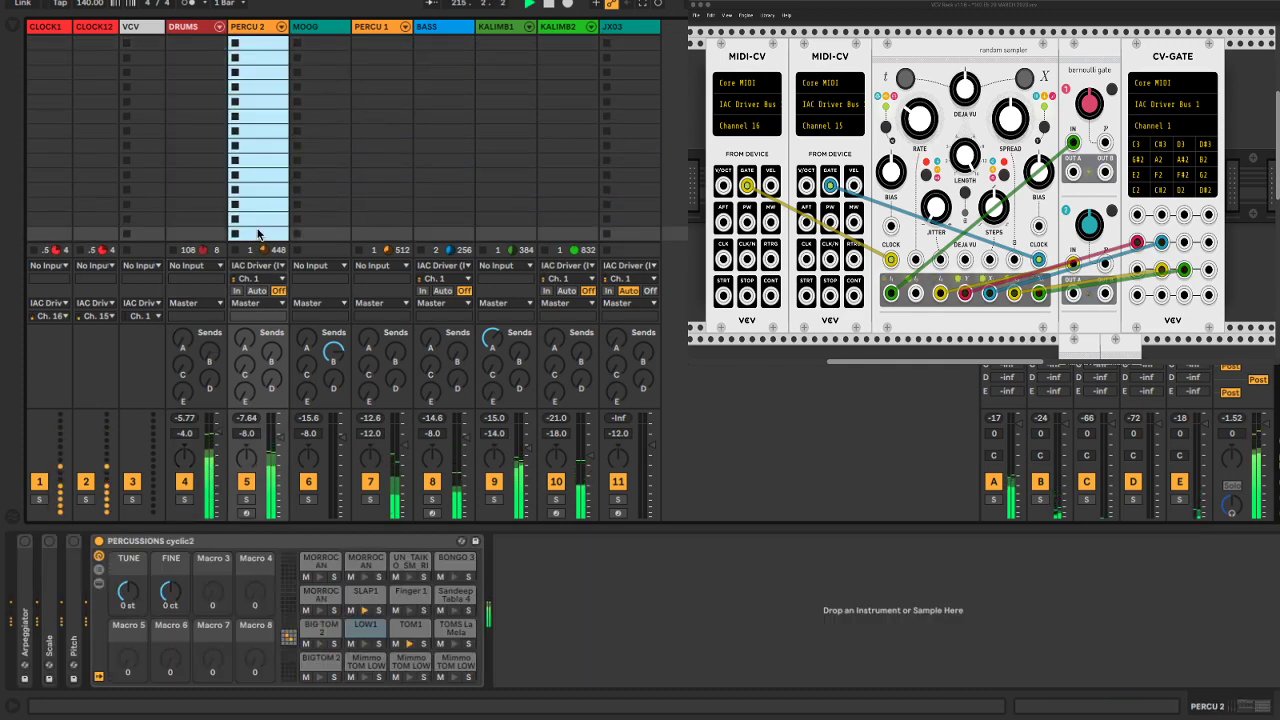
{"action": "scroll", "coordinate": [337, 165], "scroll_direction": "up", "scroll_amount": 5}
{"action": "left_click", "coordinate": [314, 116]}
{"action": "scroll", "coordinate": [329, 200], "scroll_direction": "down", "scroll_amount": 3}
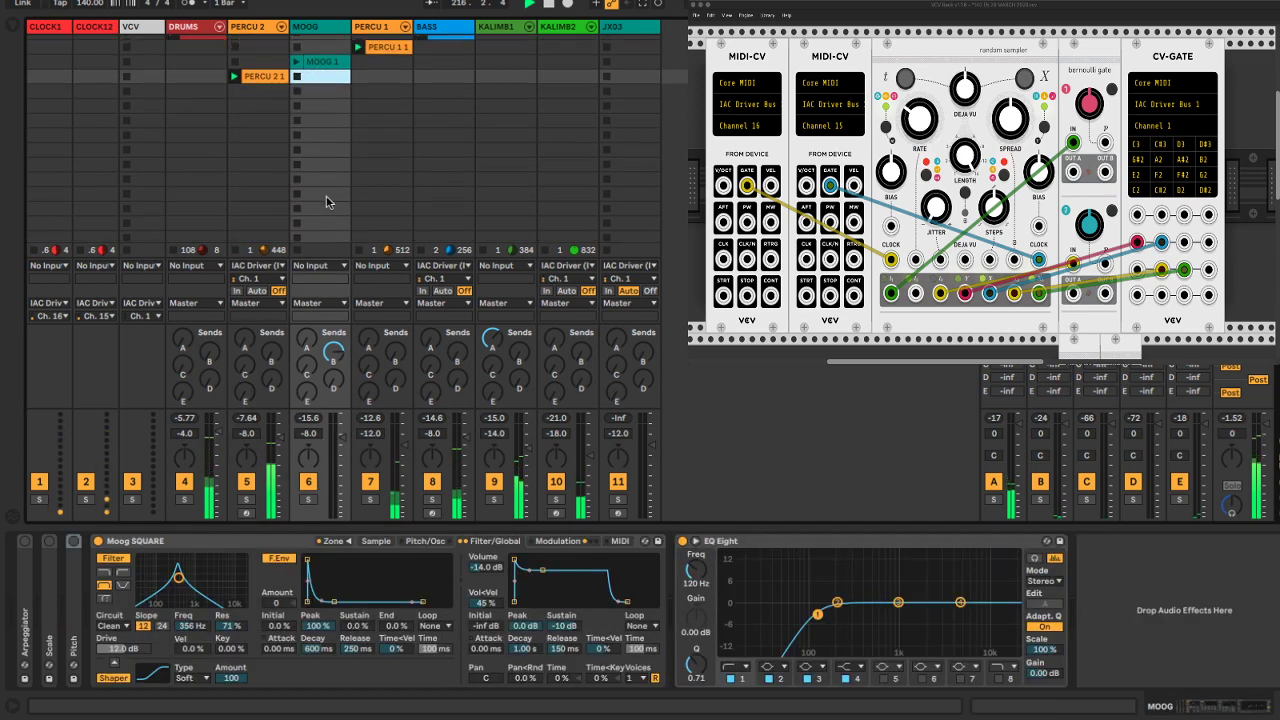
{"action": "left_click", "coordinate": [327, 234], "text": "shift"}
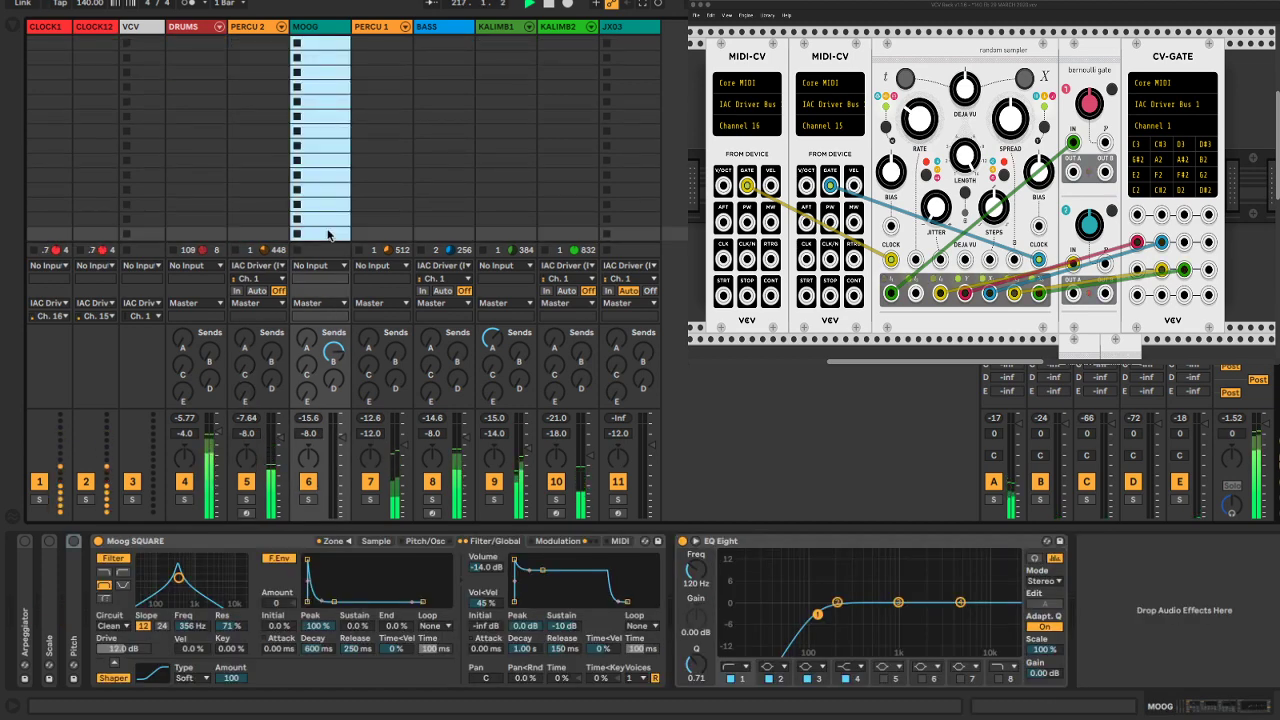
{"action": "scroll", "coordinate": [432, 167], "scroll_direction": "up", "scroll_amount": 3}
{"action": "left_click", "coordinate": [430, 168]}
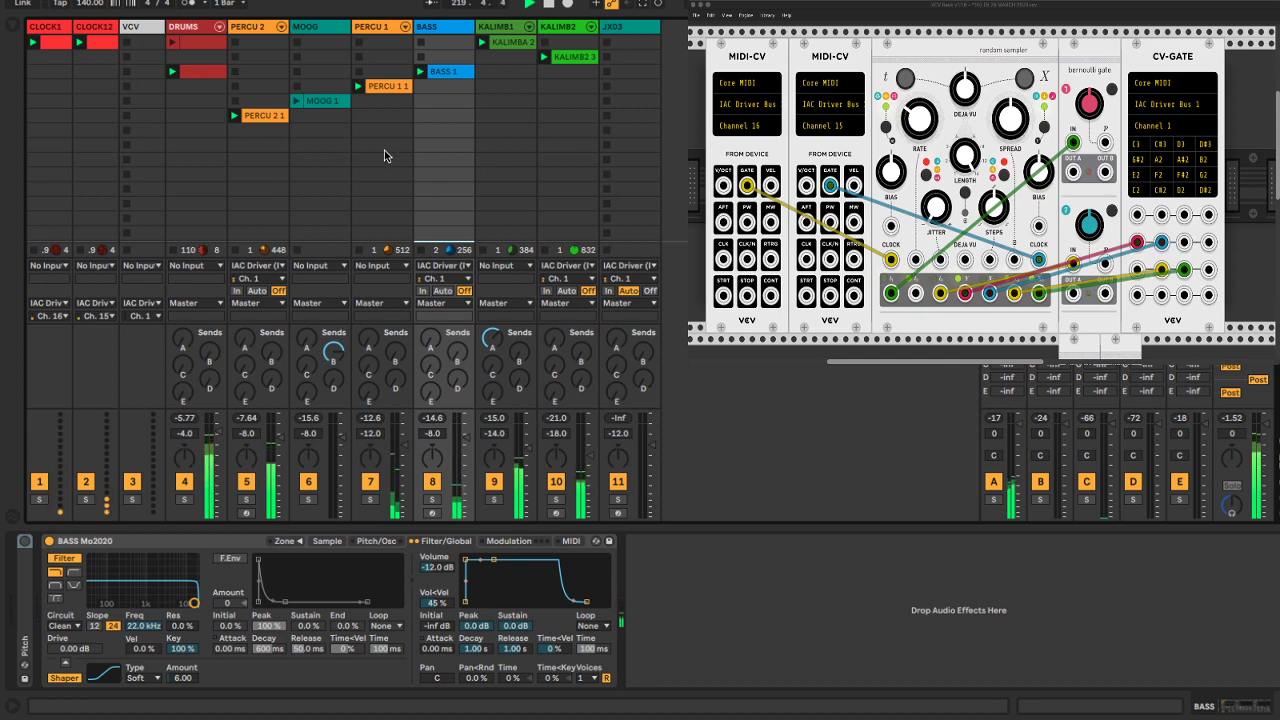
Audition the MOOG 1 clip, stop it and set the Moog SQUARE filter resonance to 50%
{"action": "left_click", "coordinate": [296, 101]}
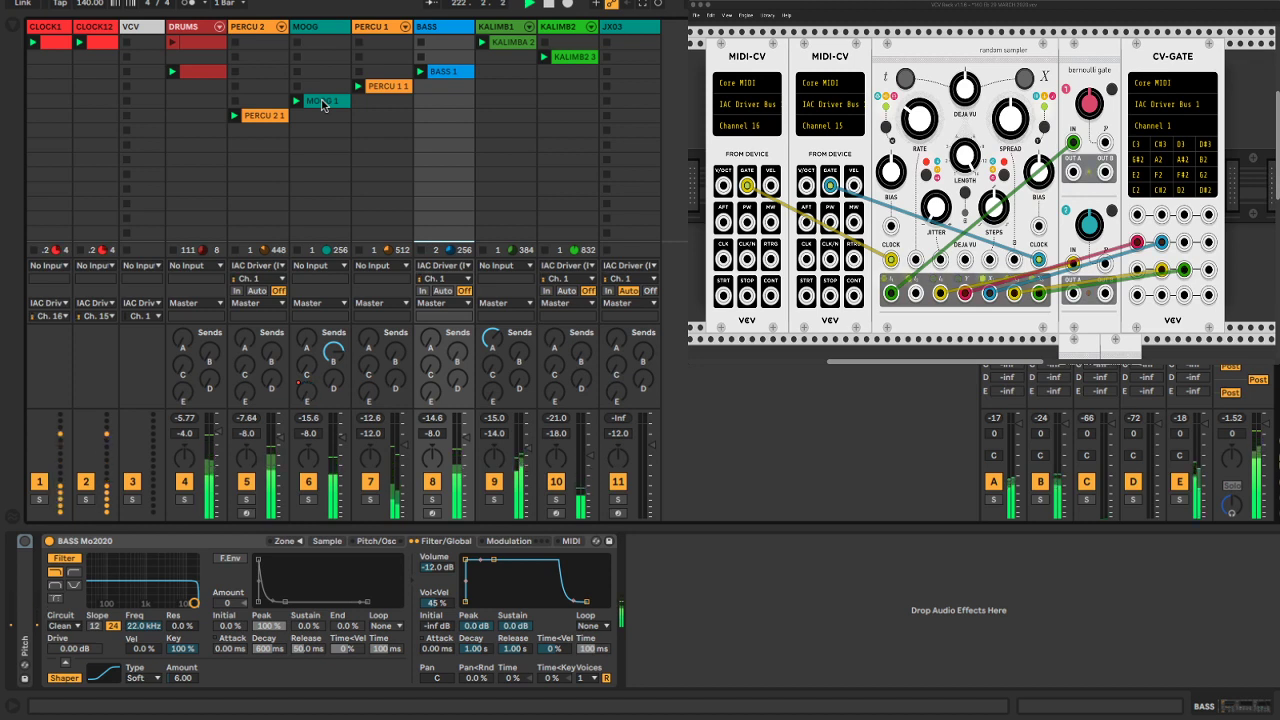
{"action": "left_click", "coordinate": [297, 86]}
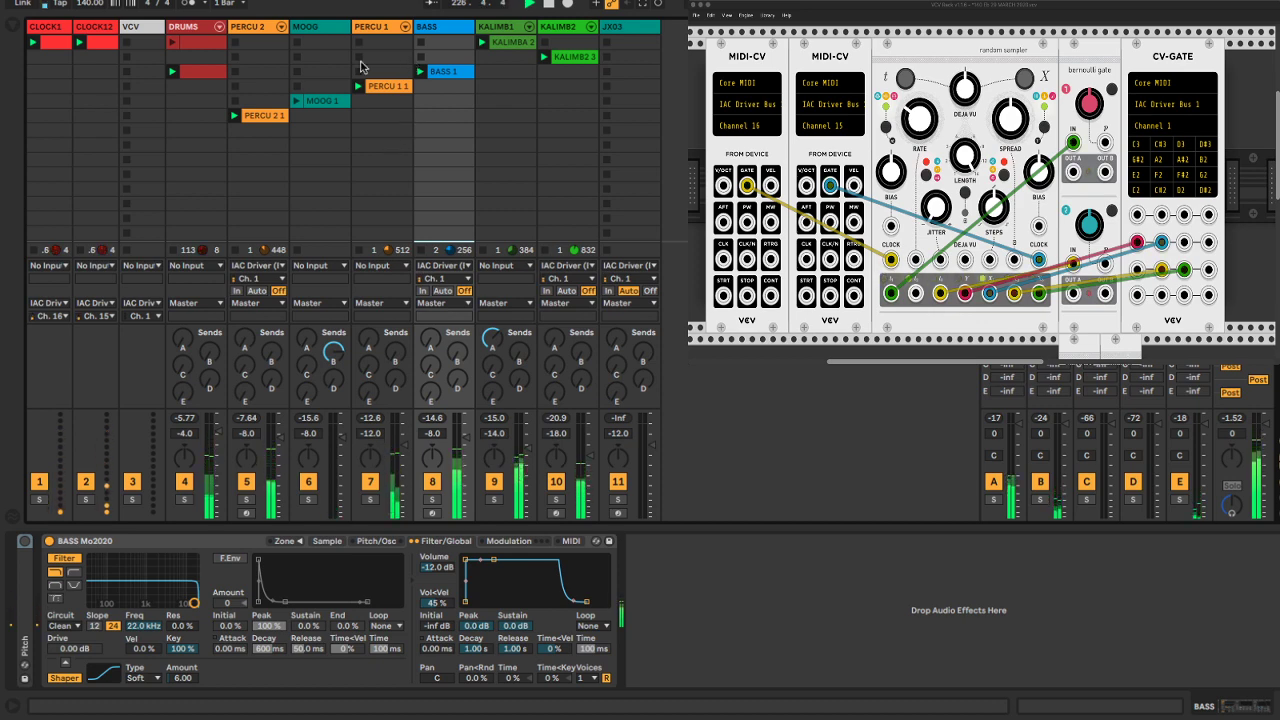
{"action": "left_click", "coordinate": [310, 27]}
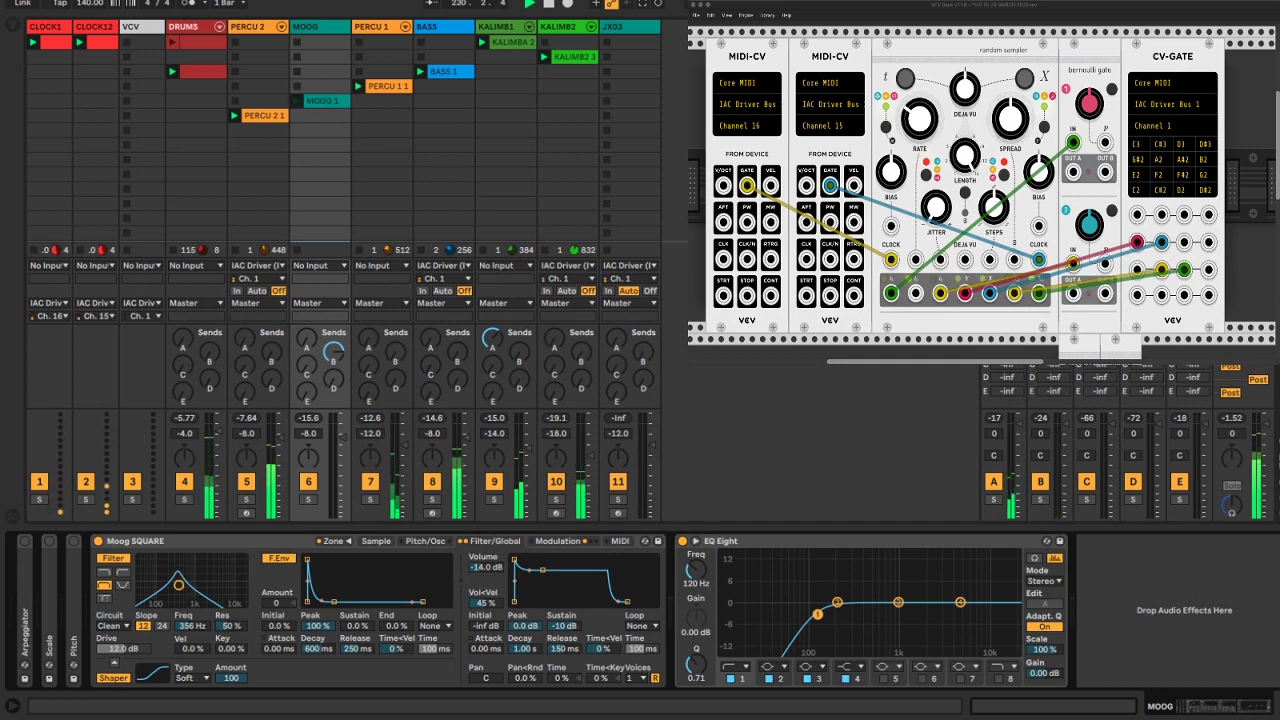
Relaunch the MOOG 1 clip and restart playback from the beginning of the song
{"action": "left_click", "coordinate": [297, 100]}
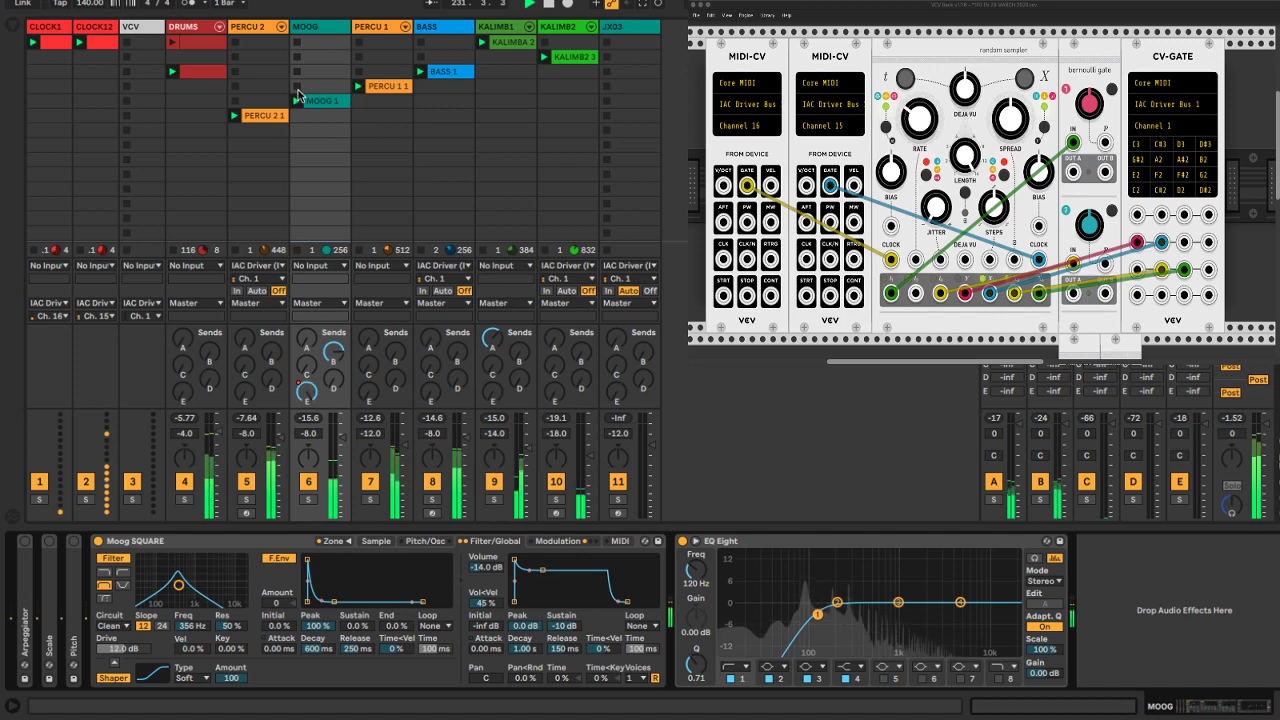
{"action": "key", "text": "space"}
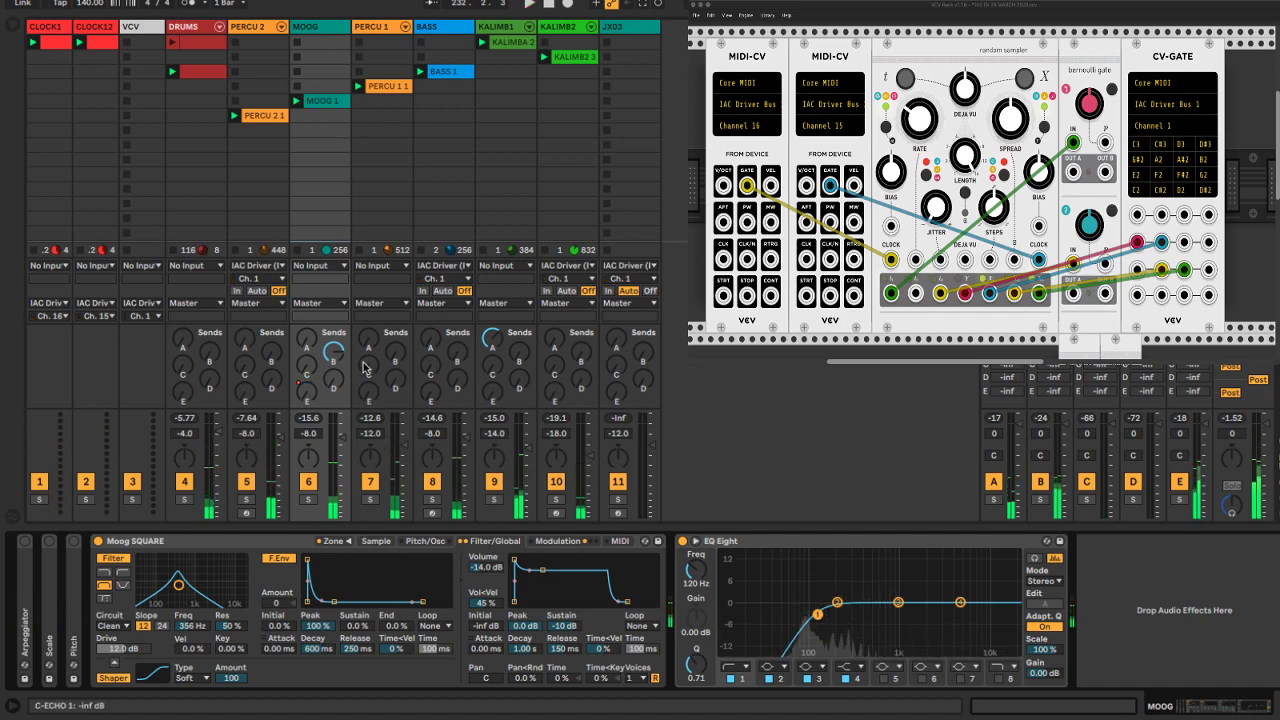
{"action": "key", "text": "space"}
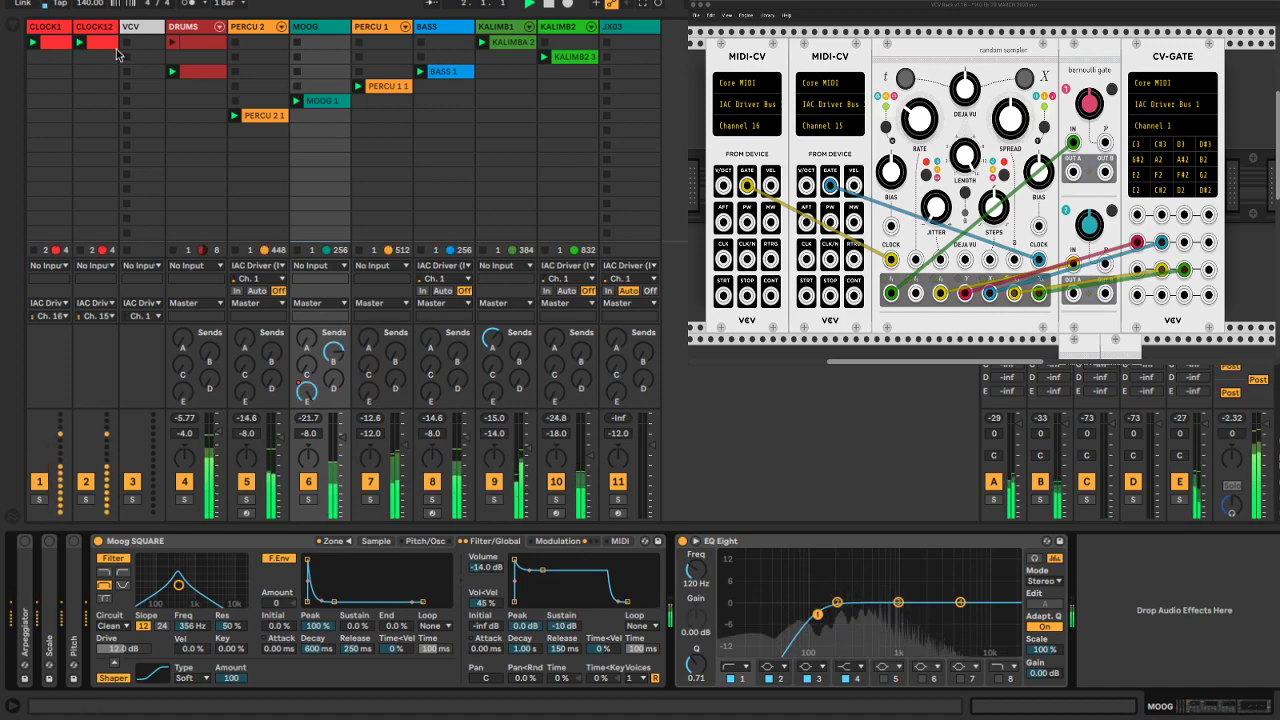
Duplicate the playing DRUMS clip into the seventh slot of its track and open the copy in an enlarged note editor
{"action": "left_click", "coordinate": [222, 74]}
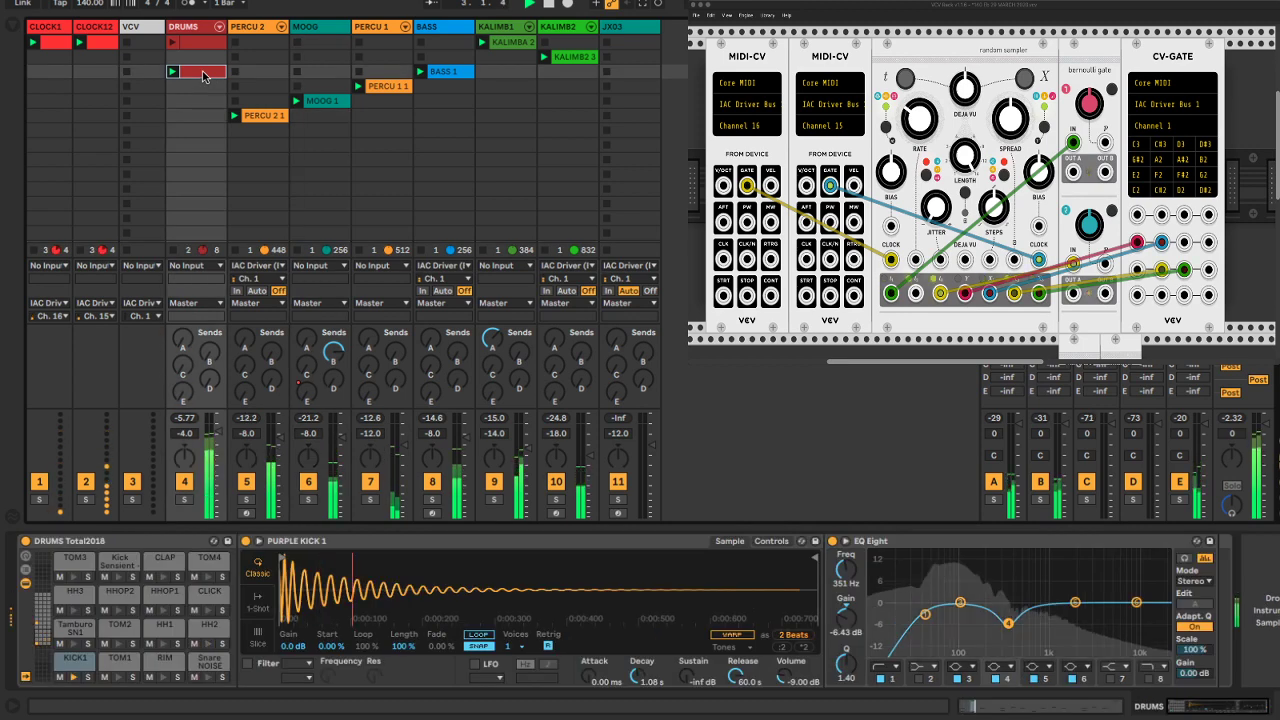
{"action": "left_click_drag", "start_coordinate": [206, 76], "coordinate": [206, 132]}
{"action": "double_click", "coordinate": [206, 132]}
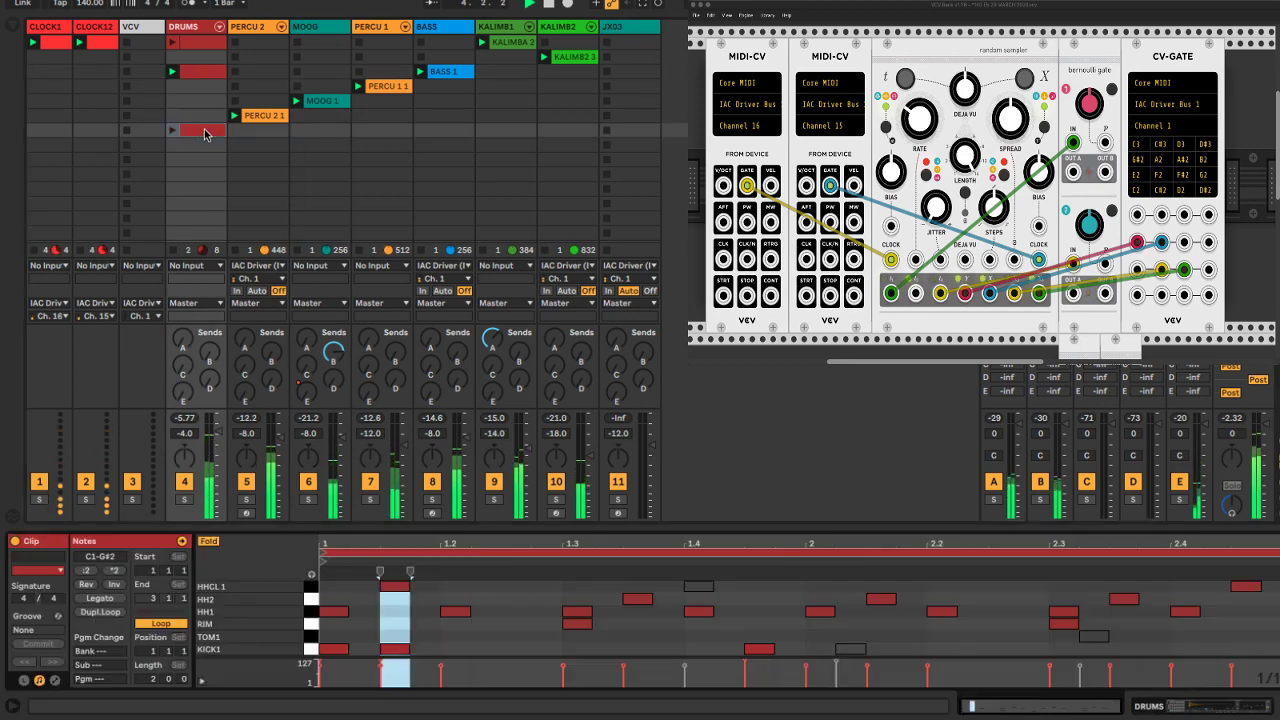
{"action": "left_click", "coordinate": [472, 580]}
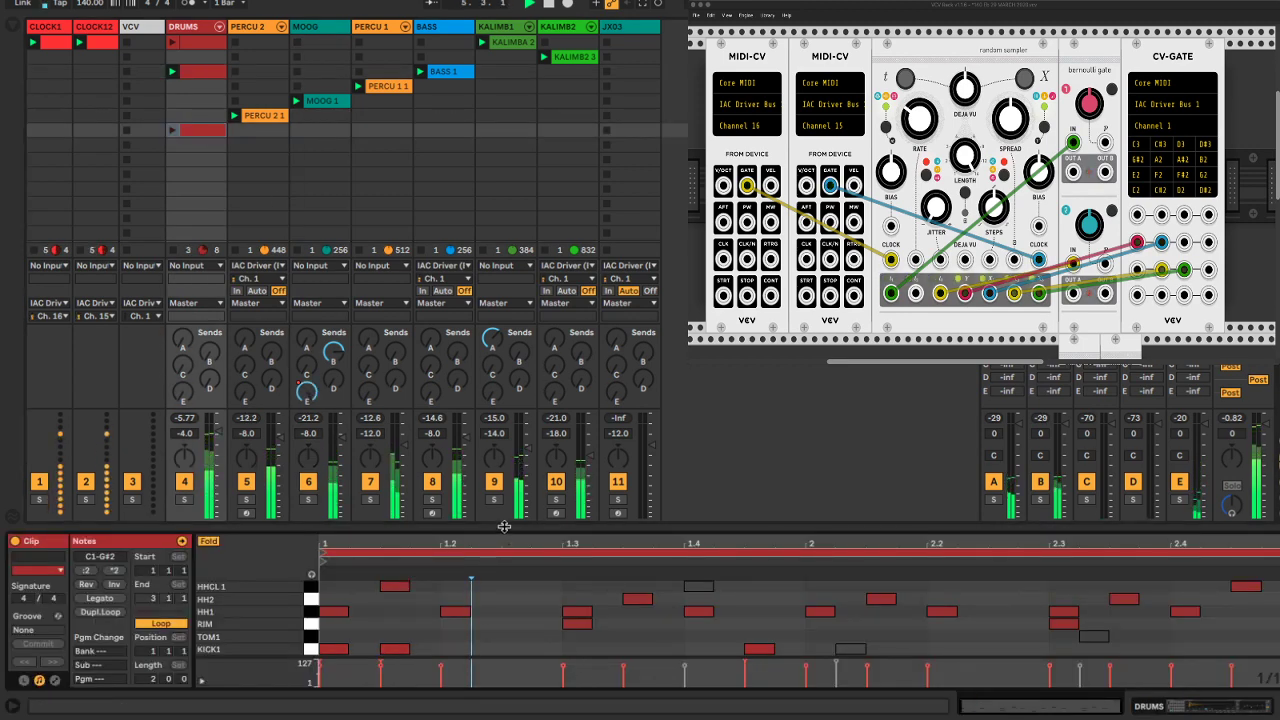
{"action": "left_click_drag", "start_coordinate": [505, 528], "coordinate": [486, 254]}
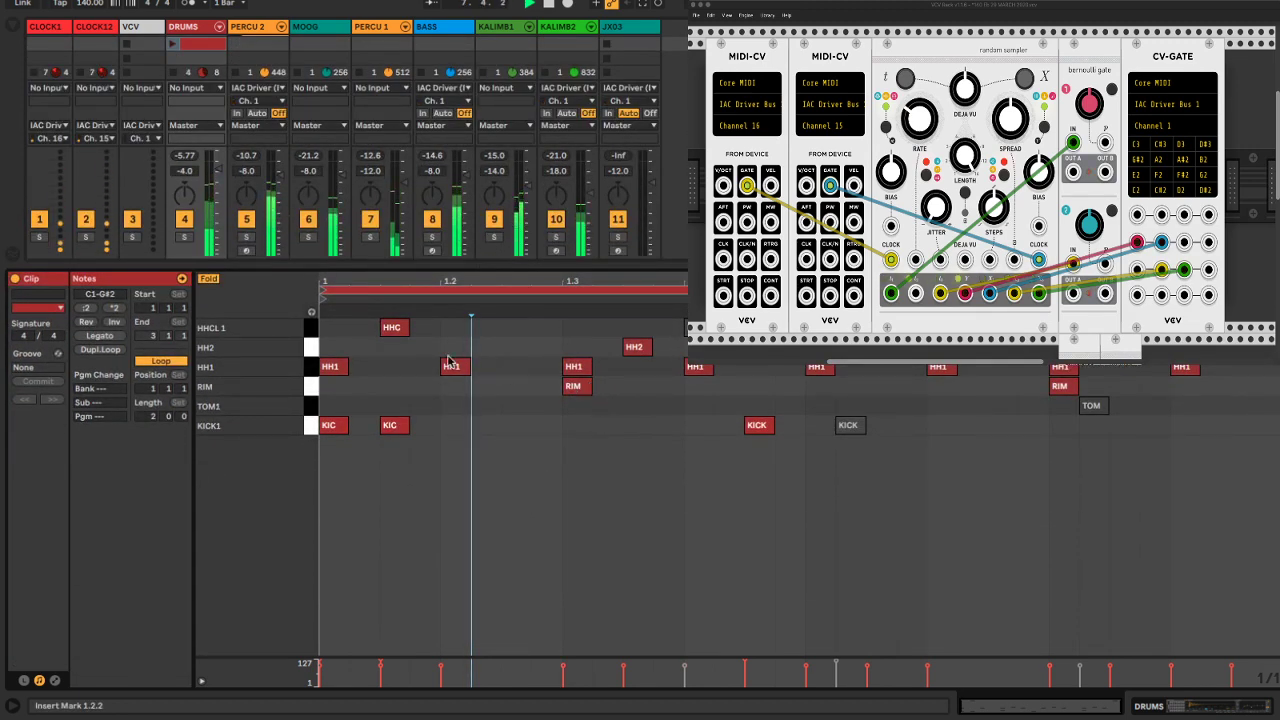
Show all note rows, replace the two RIM notes with TOM1 notes at 1.3 and 2.3, and layer copies on Snare NOISE base1
{"action": "left_click", "coordinate": [208, 280]}
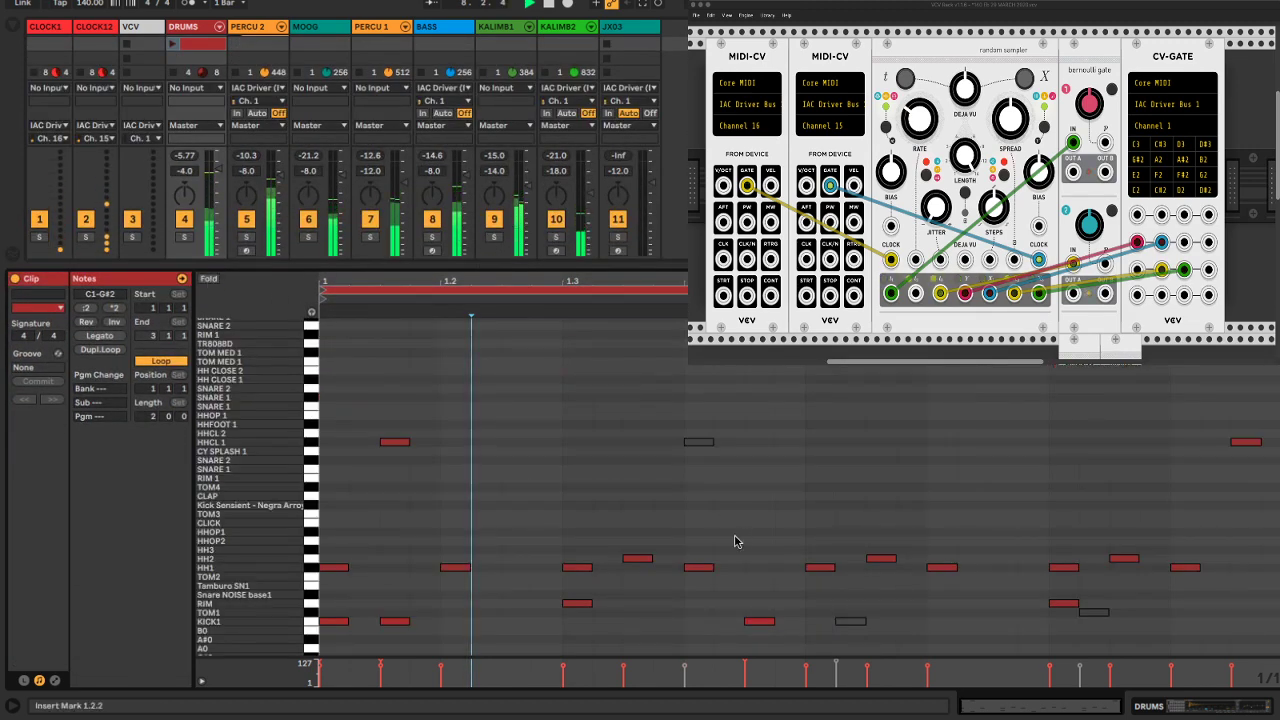
{"action": "left_click", "coordinate": [578, 604]}
{"action": "left_click", "coordinate": [310, 604]}
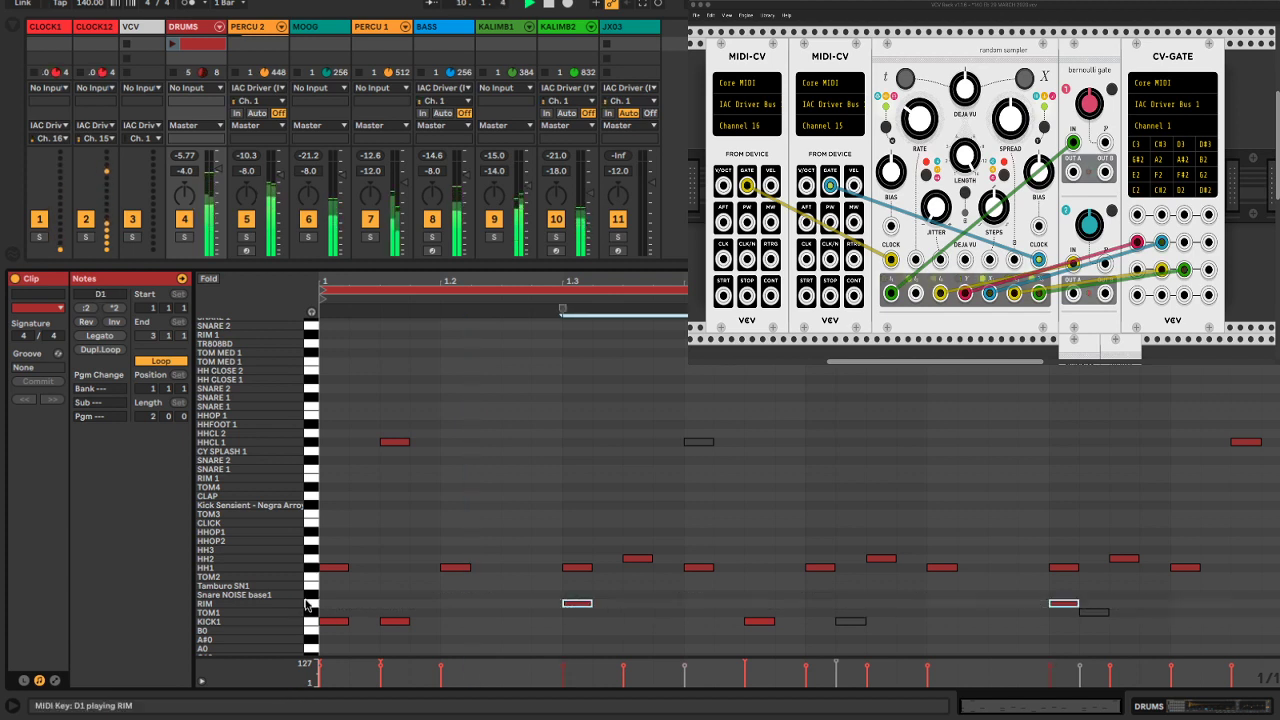
{"action": "left_click_drag", "start_coordinate": [572, 606], "coordinate": [578, 596]}
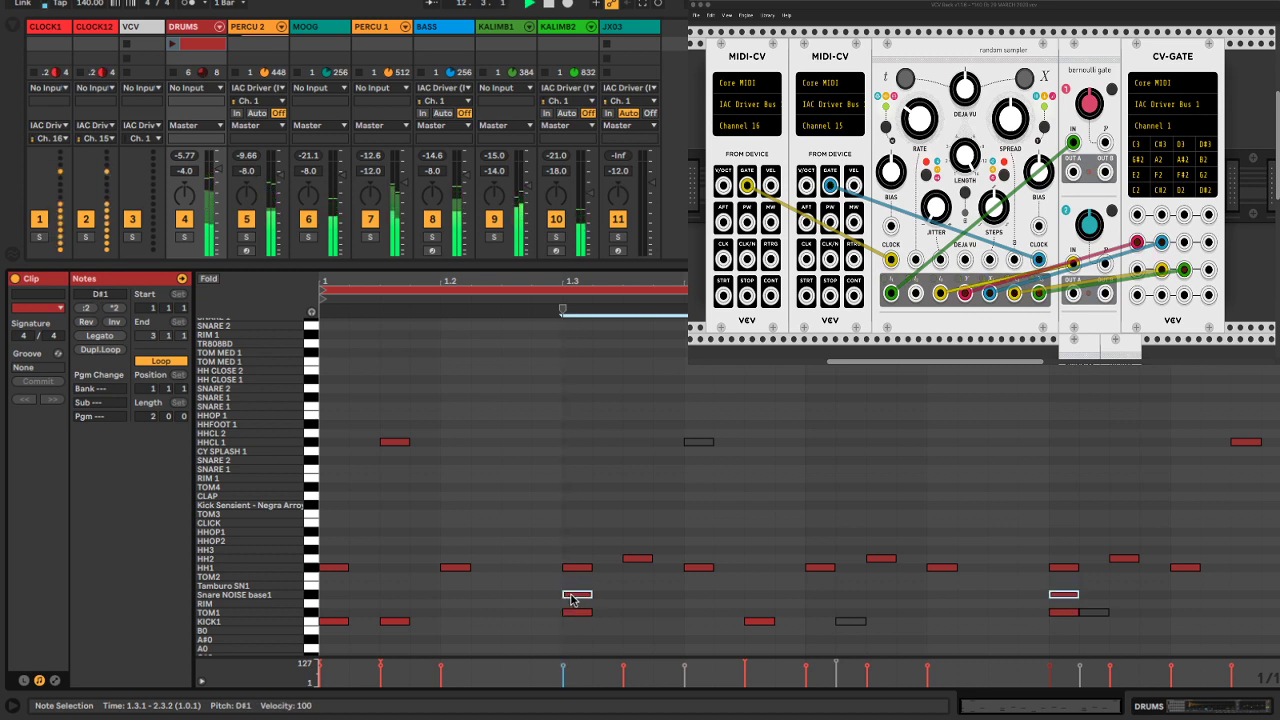
{"action": "left_click", "coordinate": [310, 615], "text": "shift"}
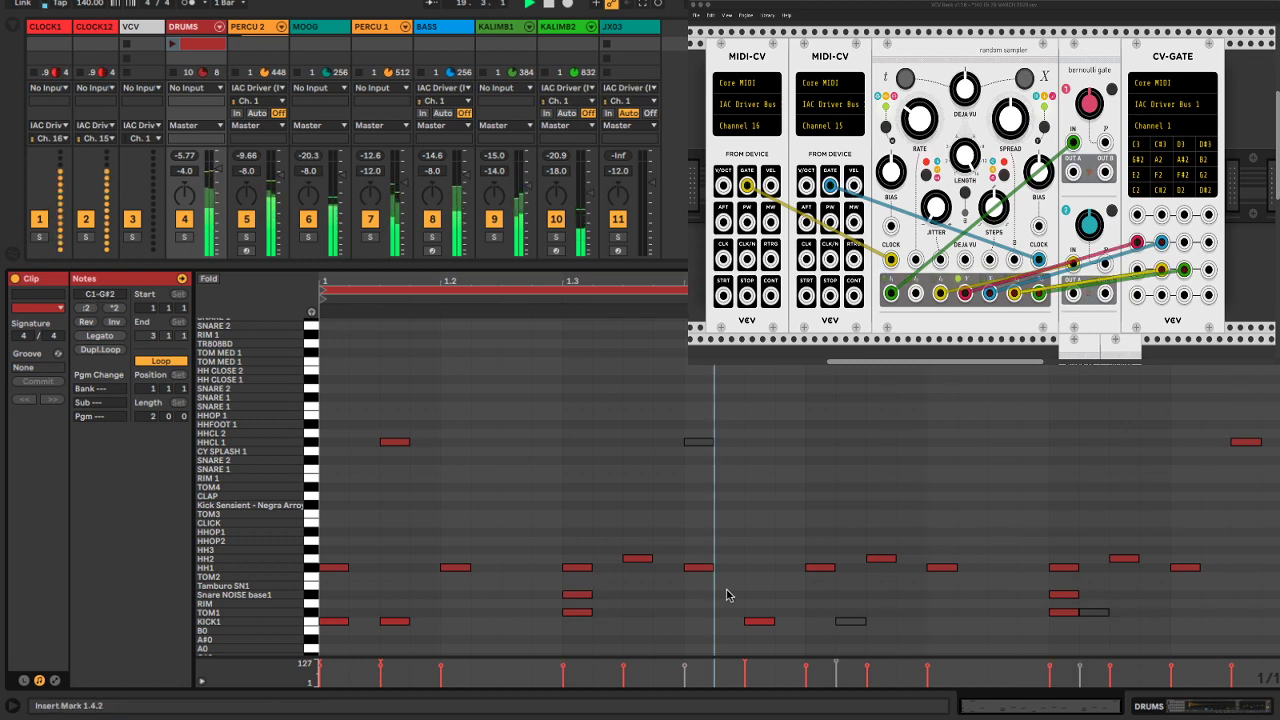
Move the muted HHCL 1 note from 1.4.1 to 1.4.3 and make it active
{"action": "left_click", "coordinate": [700, 443]}
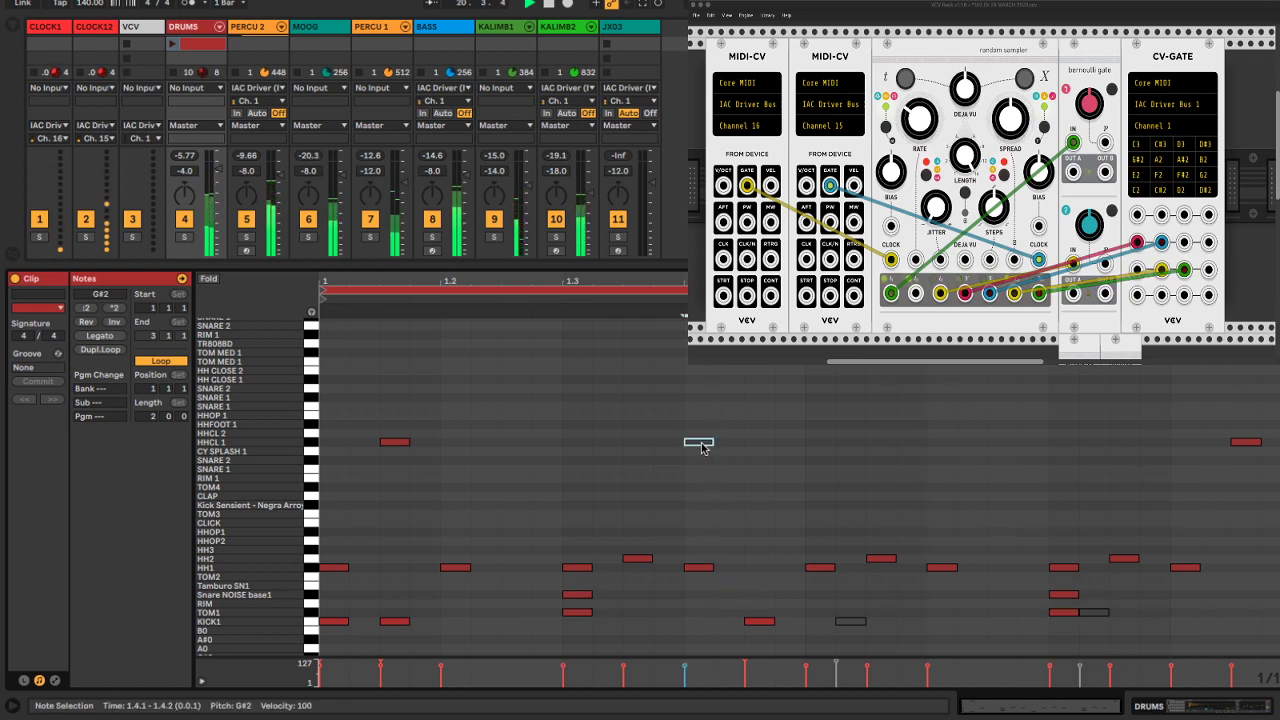
{"action": "key", "text": "Right"}
{"action": "key", "text": "Right"}
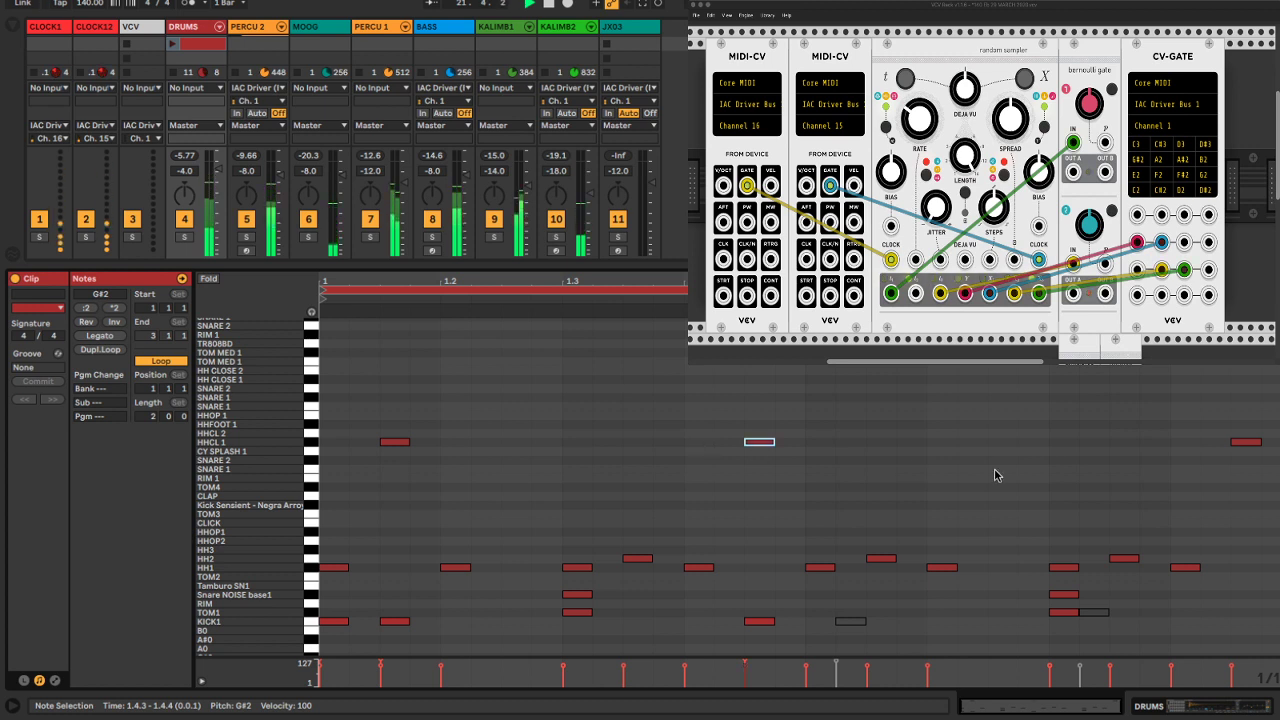
{"action": "left_click", "coordinate": [918, 492]}
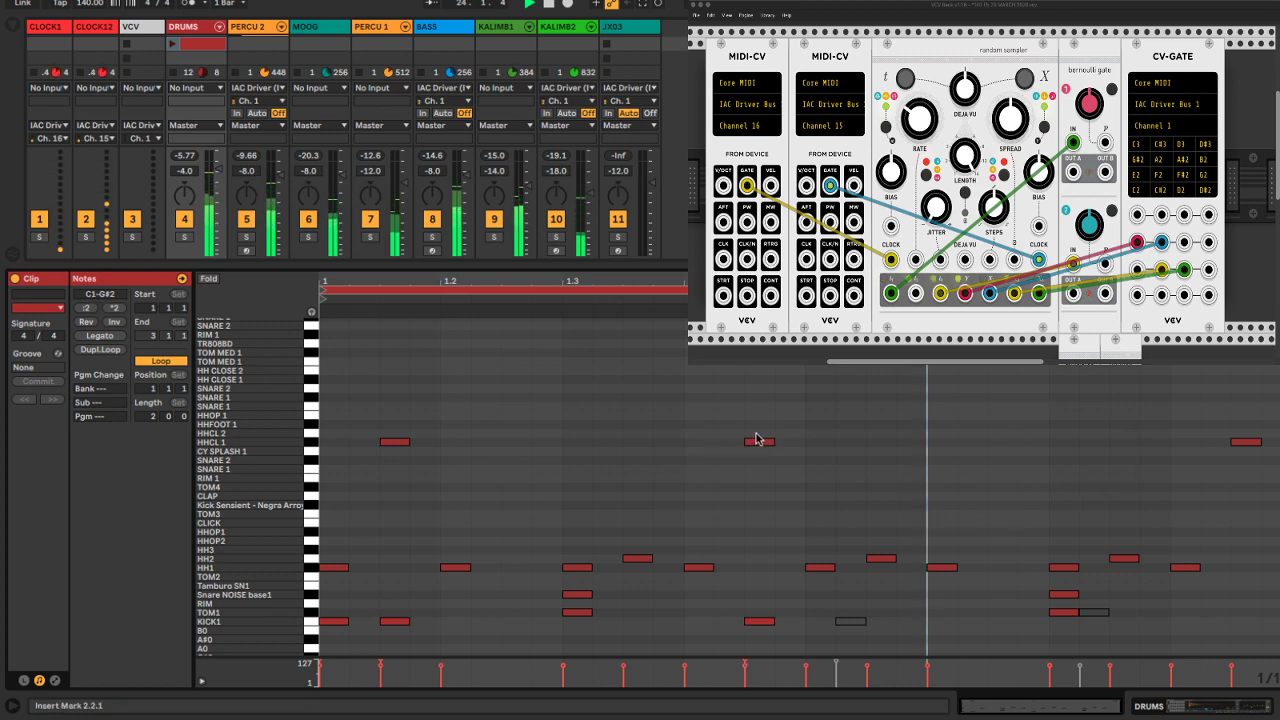
Move the muted TOM1 note to the RIM row at 2.4.4, make it active, and launch the edited DRUMS clip
{"action": "scroll", "coordinate": [737, 530], "scroll_direction": "down", "scroll_amount": 5}
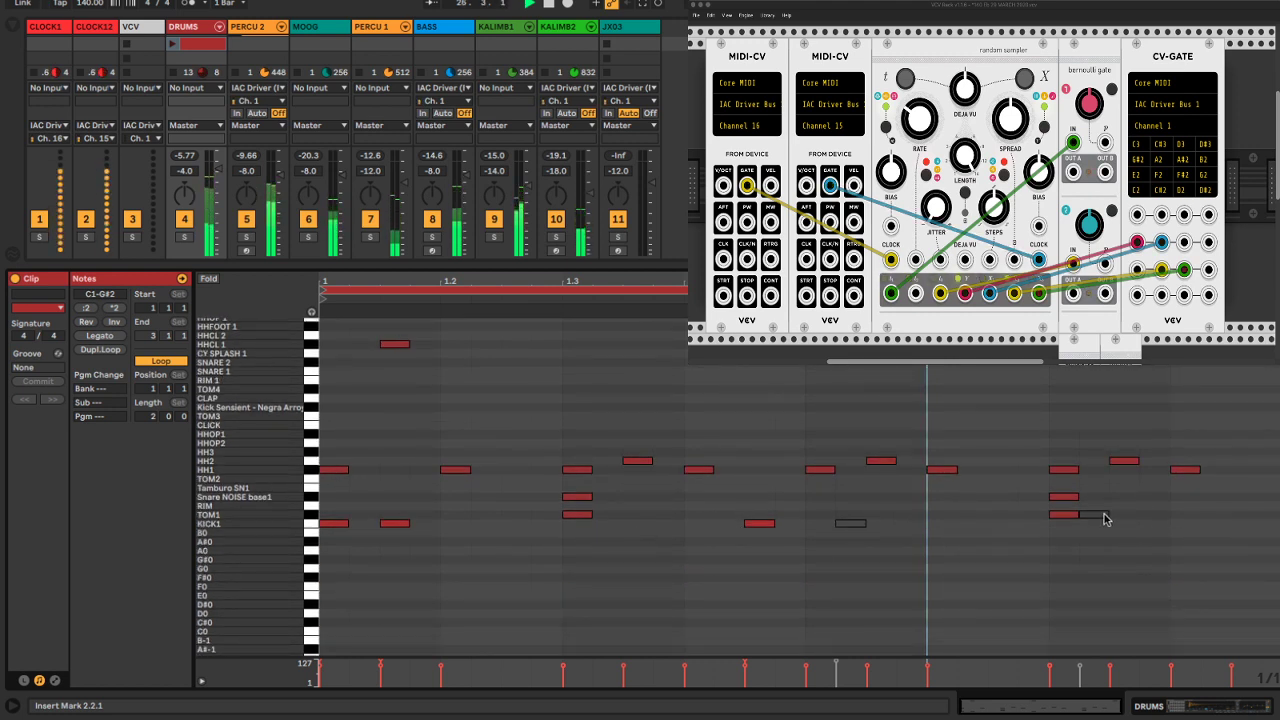
{"action": "left_click_drag", "start_coordinate": [1094, 517], "coordinate": [1276, 509]}
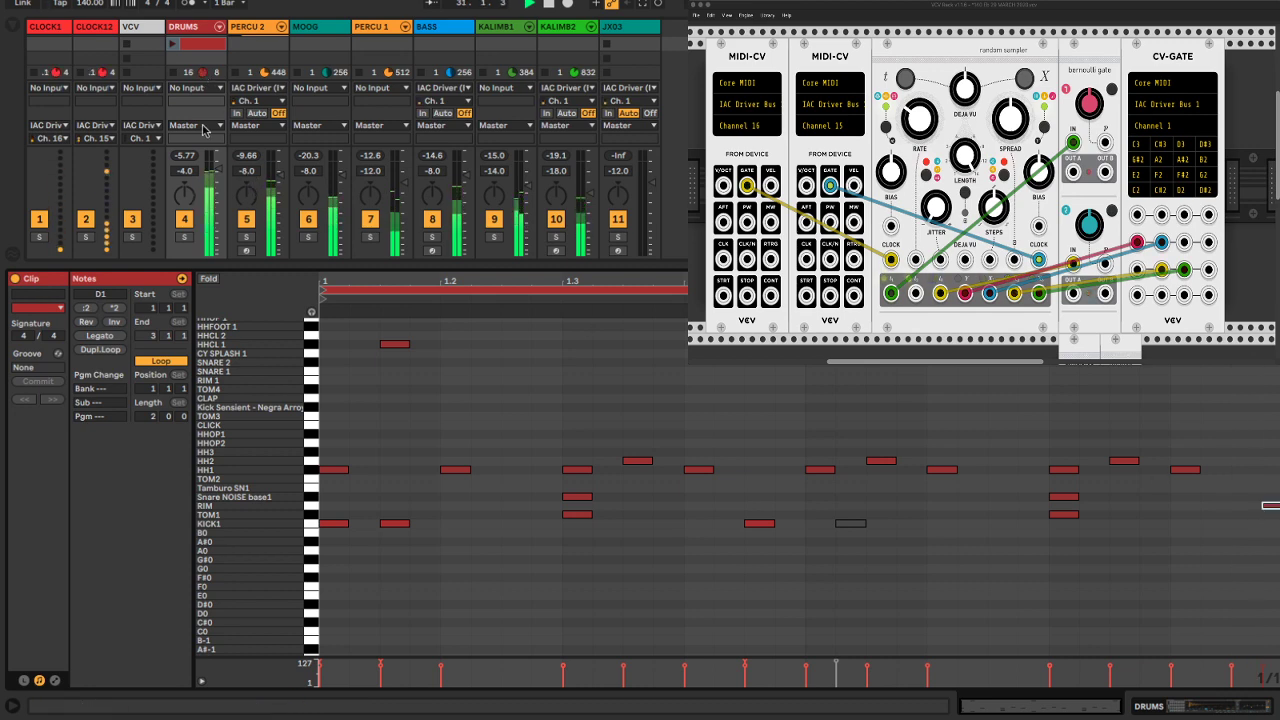
{"action": "left_click", "coordinate": [173, 44]}
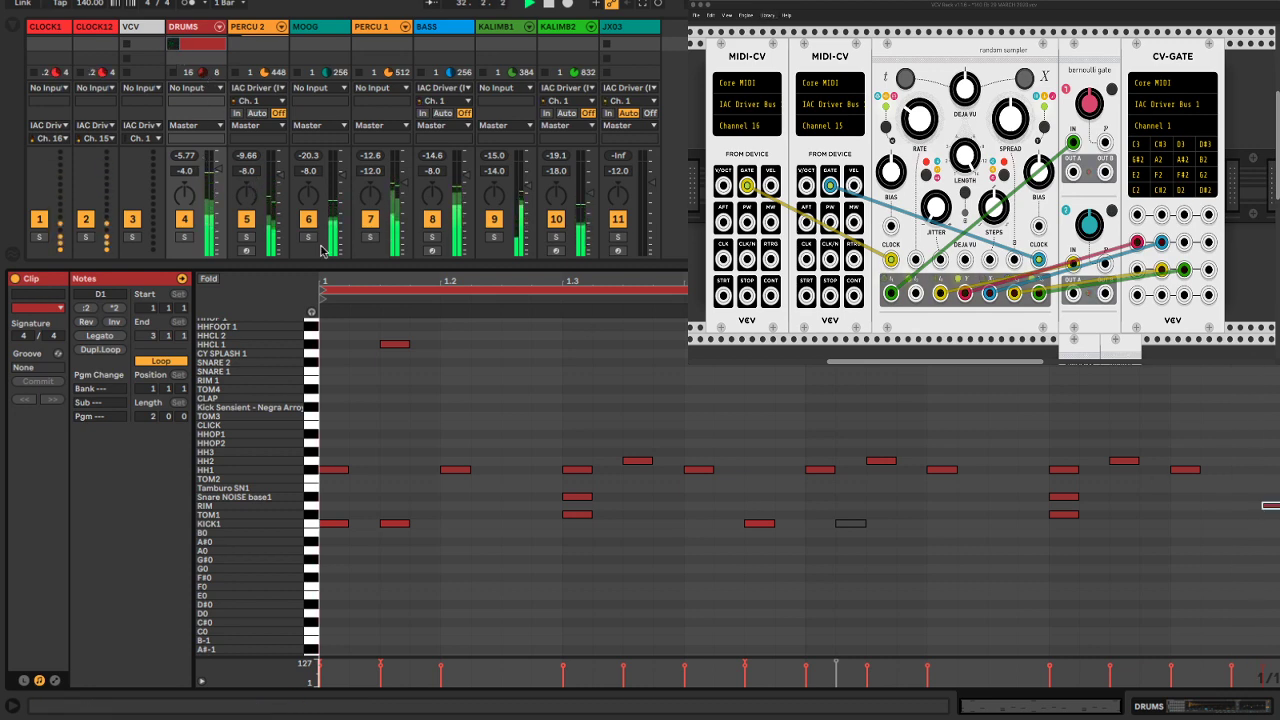
Shrink the note editor, bring the first scenes of the clip grid back into view and select an empty DRUMS slot
{"action": "left_click_drag", "start_coordinate": [305, 270], "coordinate": [298, 551]}
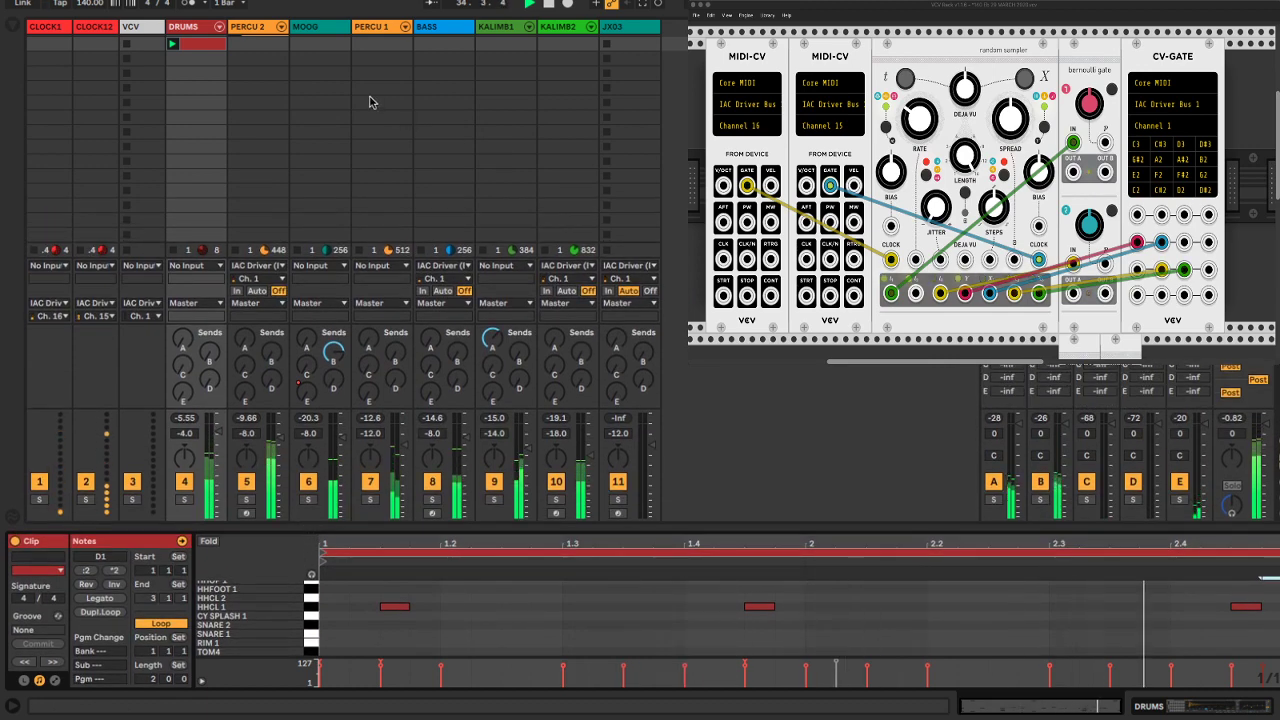
{"action": "scroll", "coordinate": [291, 146], "scroll_direction": "up", "scroll_amount": 3}
{"action": "scroll", "coordinate": [291, 146], "scroll_direction": "up", "scroll_amount": 4}
{"action": "left_click", "coordinate": [197, 203]}
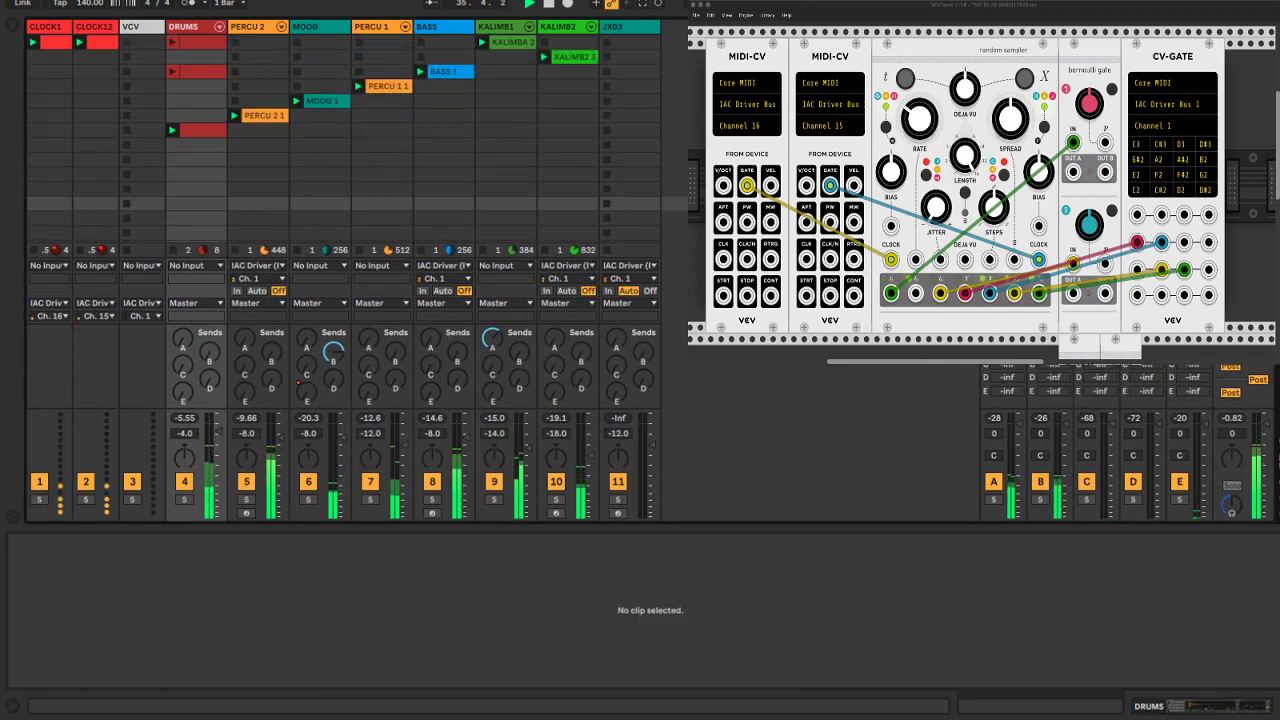
Lower the tracks from PERCU 2 to JX03 together by setting the PERCU 2 volume to -10 dB, and hide the clip view
{"action": "left_click", "coordinate": [243, 28]}
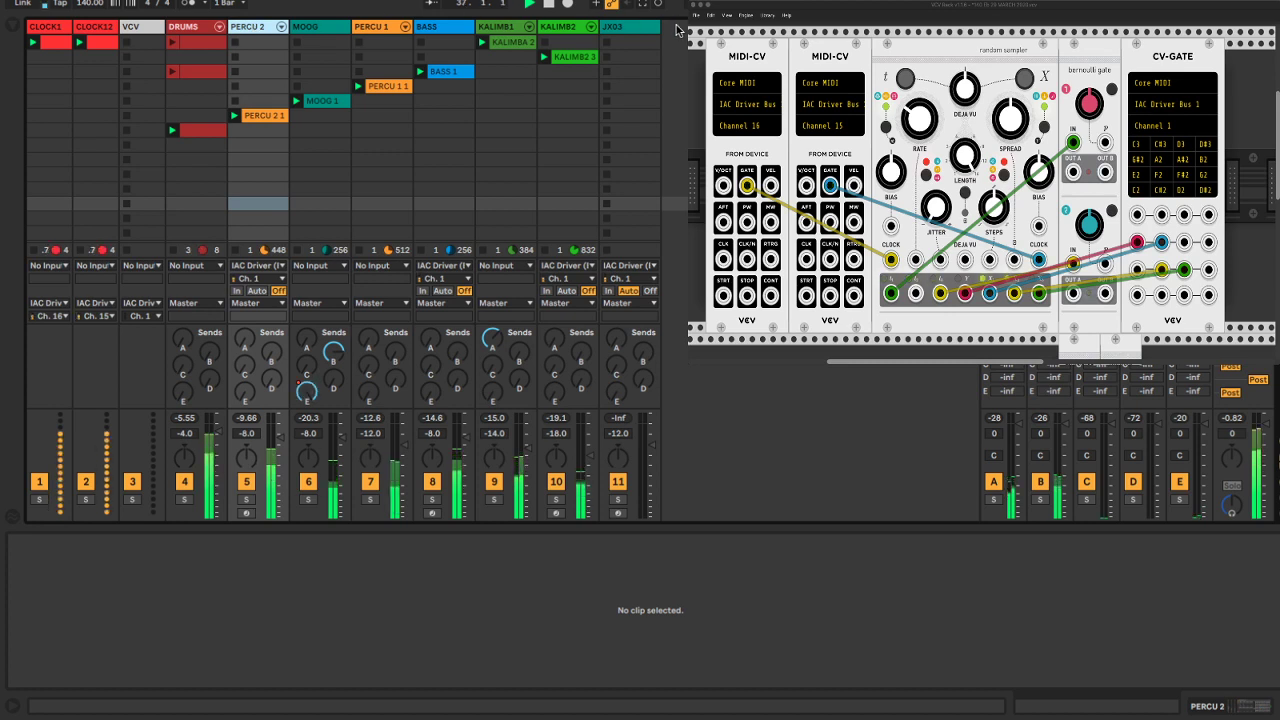
{"action": "left_click", "coordinate": [632, 30], "text": "shift"}
{"action": "left_click", "coordinate": [240, 438]}
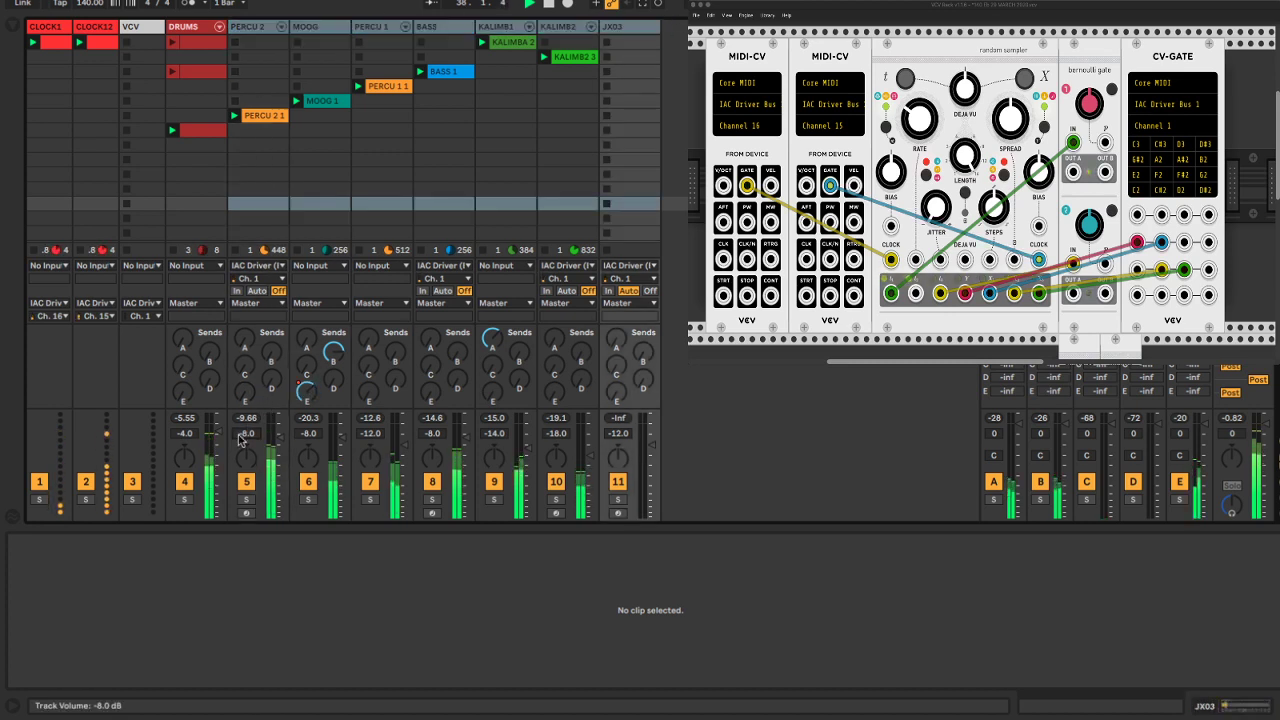
{"action": "type", "text": "-10"}
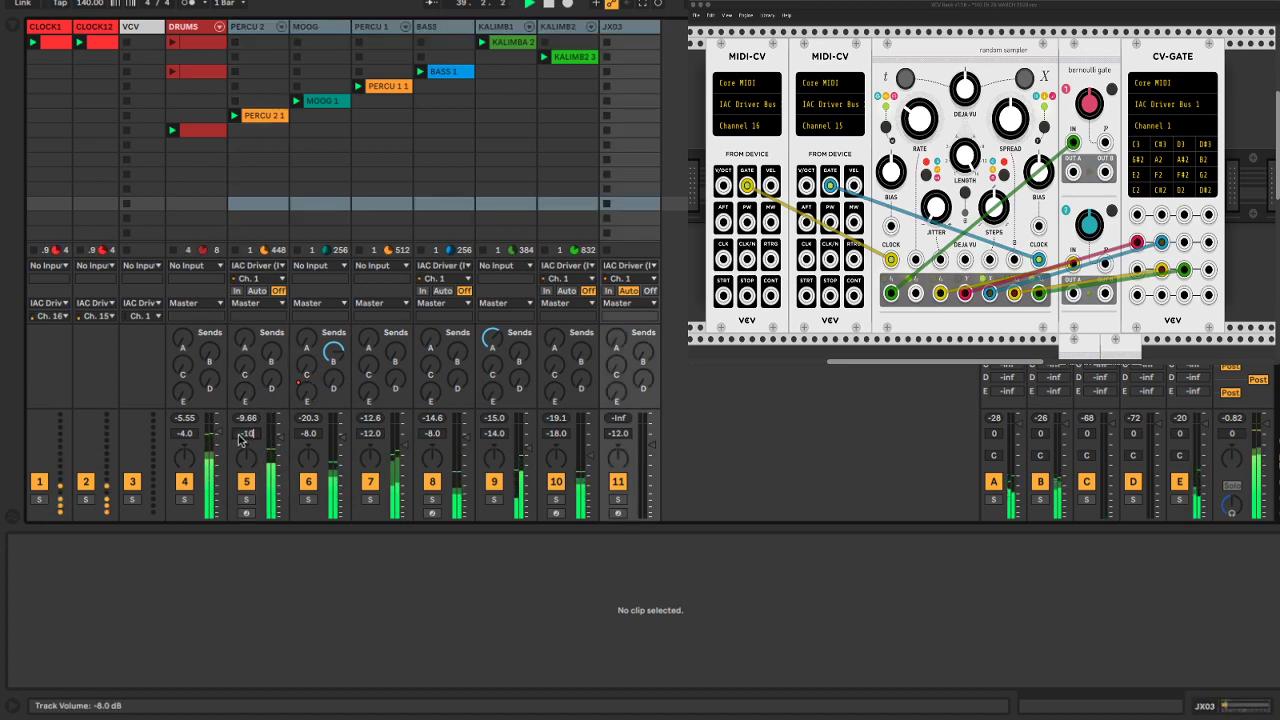
{"action": "key", "text": "Return"}
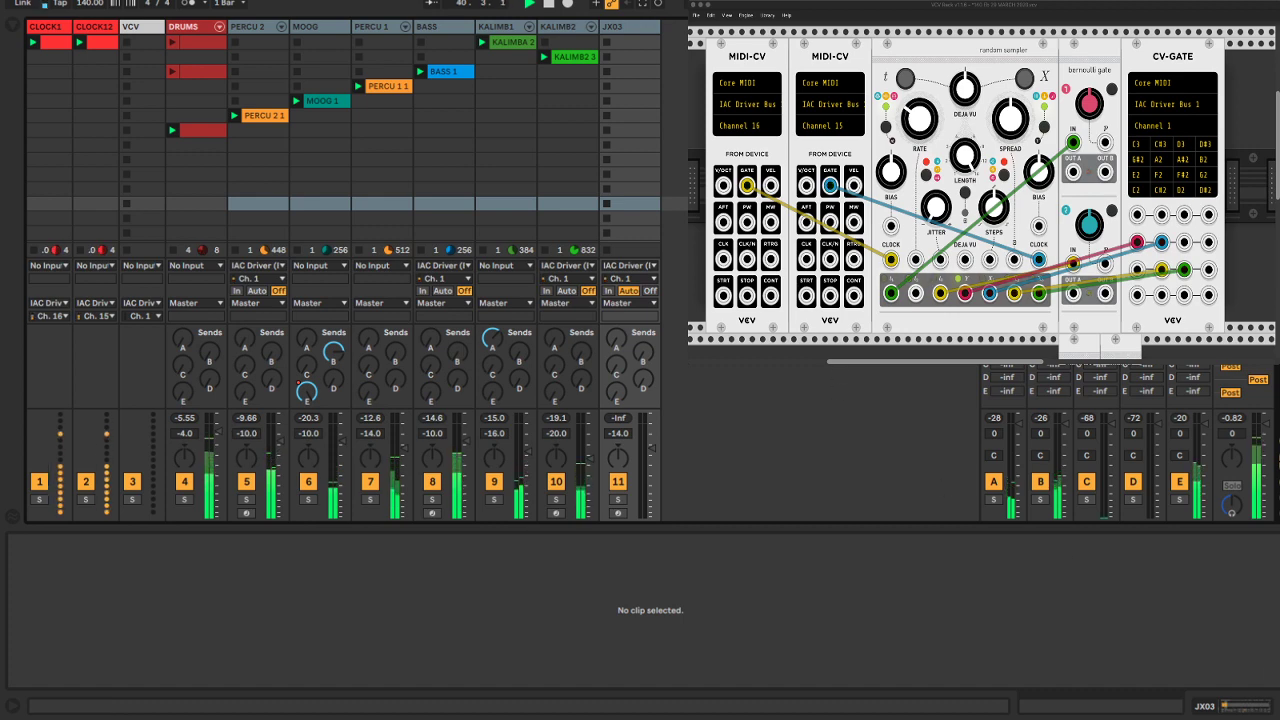
{"action": "left_click", "coordinate": [1278, 706]}
Go through the tracks from PERCU 2 to JX03 one by one and save the set
{"action": "left_click", "coordinate": [233, 27]}
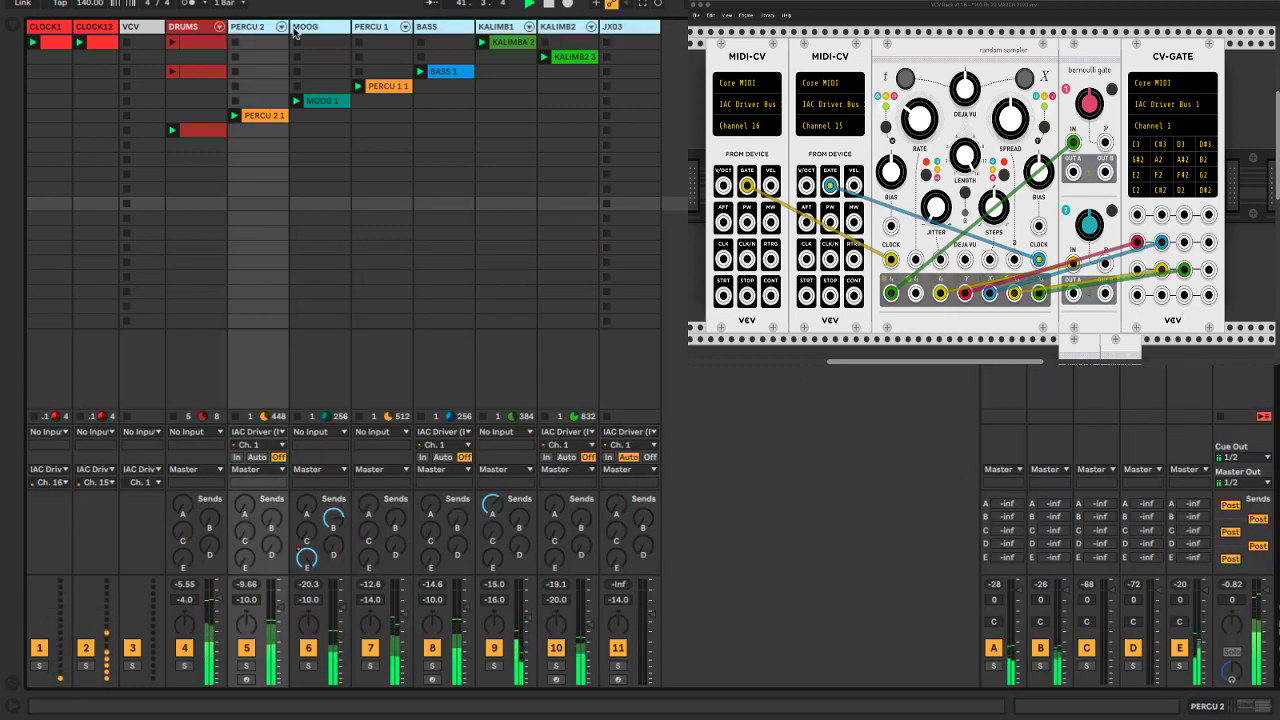
{"action": "left_click", "coordinate": [296, 28]}
{"action": "left_click", "coordinate": [362, 28]}
{"action": "left_click", "coordinate": [426, 27]}
{"action": "left_click", "coordinate": [490, 27]}
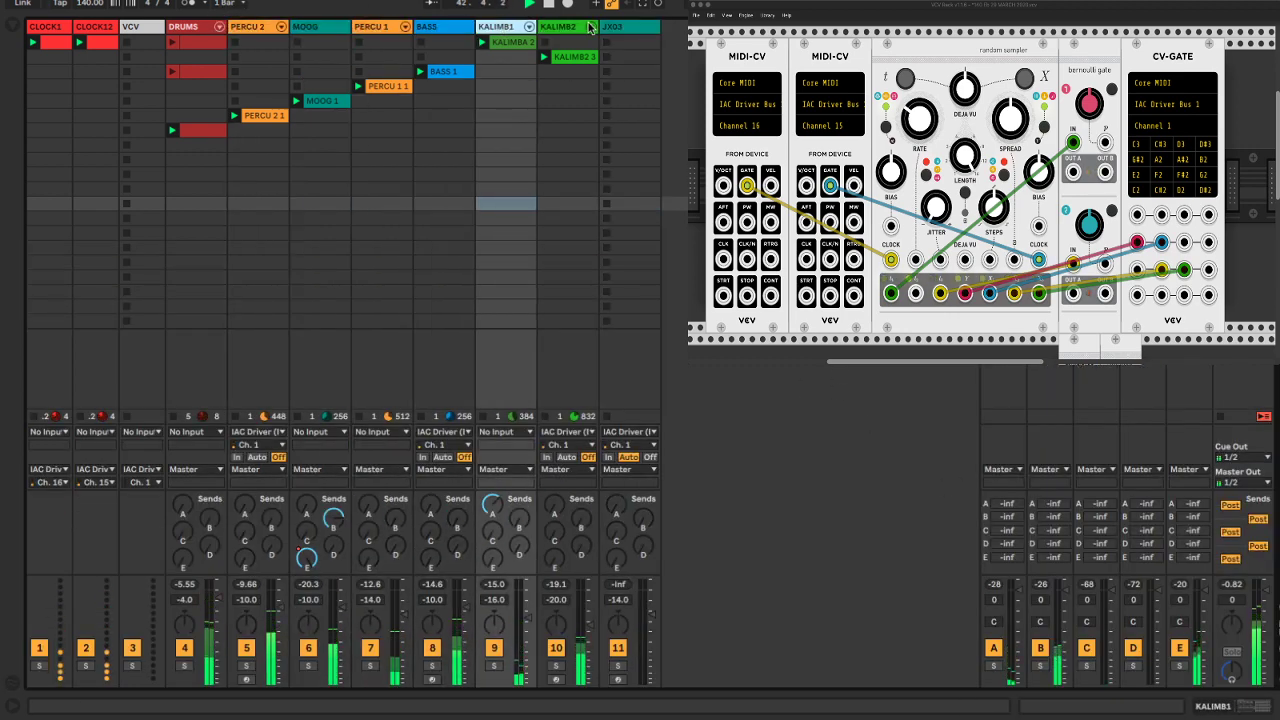
{"action": "left_click", "coordinate": [552, 27]}
{"action": "left_click", "coordinate": [604, 28]}
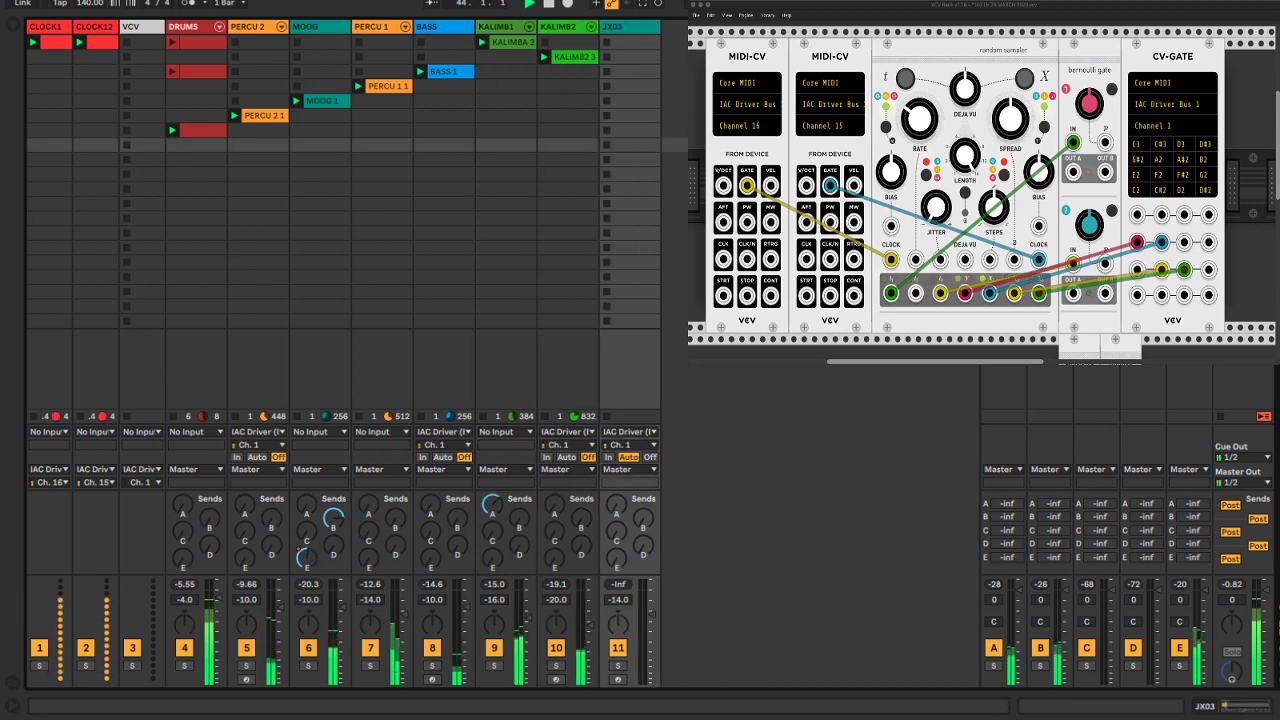
{"action": "key", "text": "ctrl+s"}
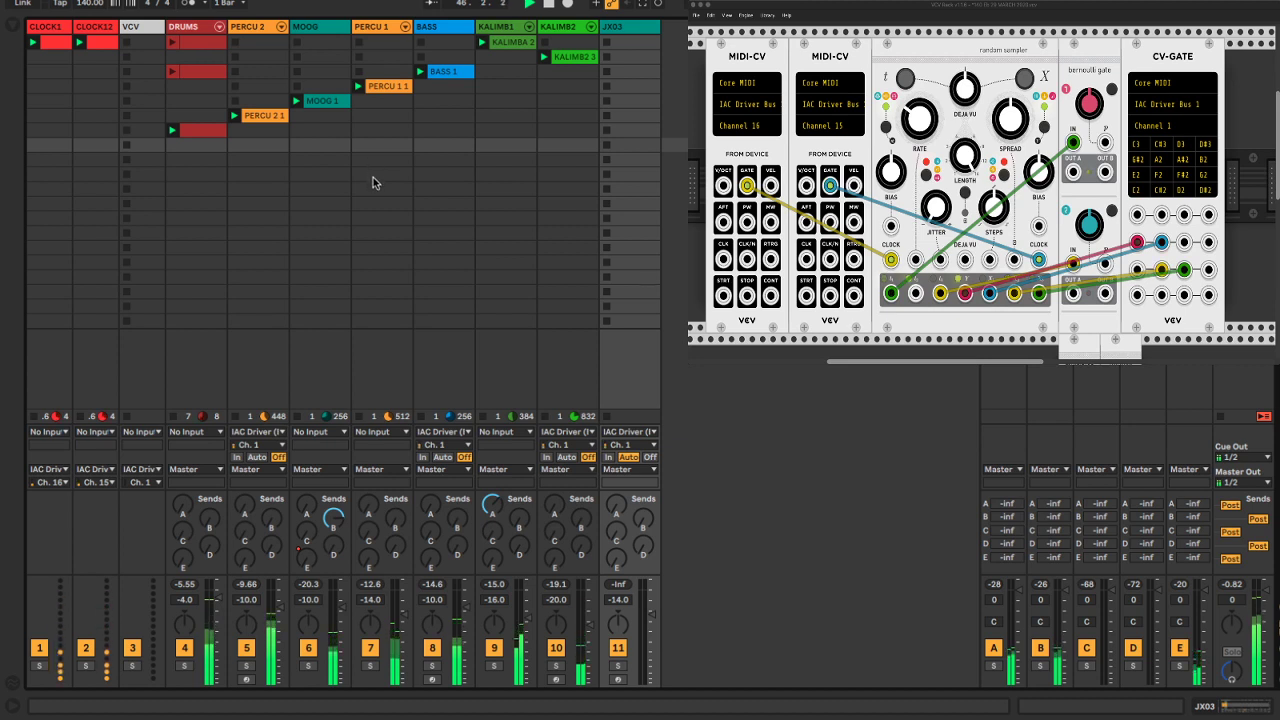
Set the BASS track volume to -8 dB
{"action": "left_click", "coordinate": [313, 28]}
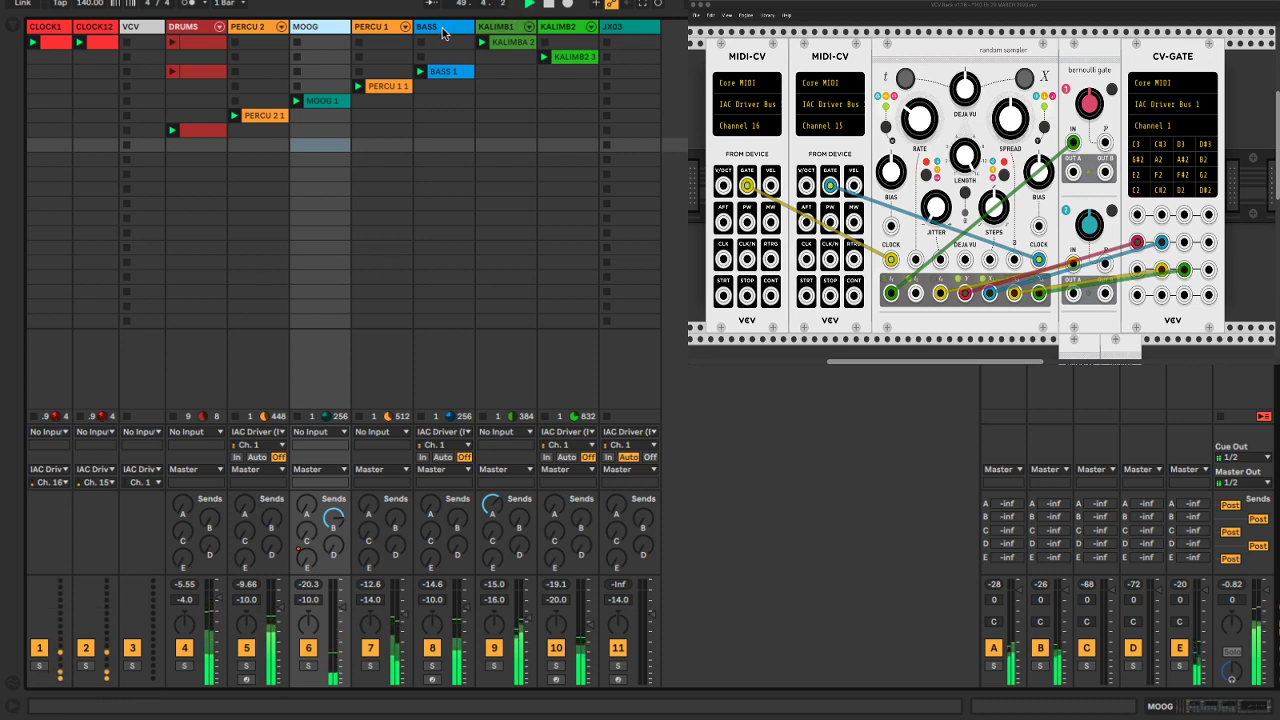
{"action": "left_click", "coordinate": [432, 603]}
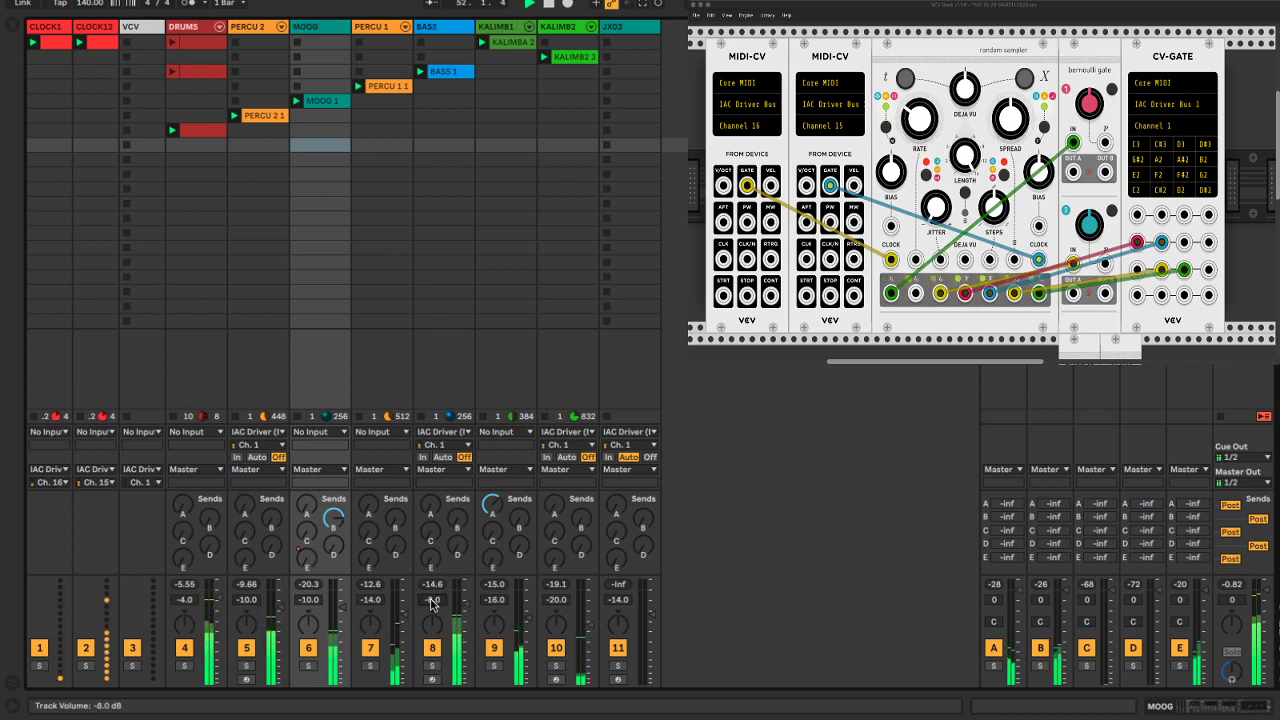
{"action": "left_click", "coordinate": [780, 277]}
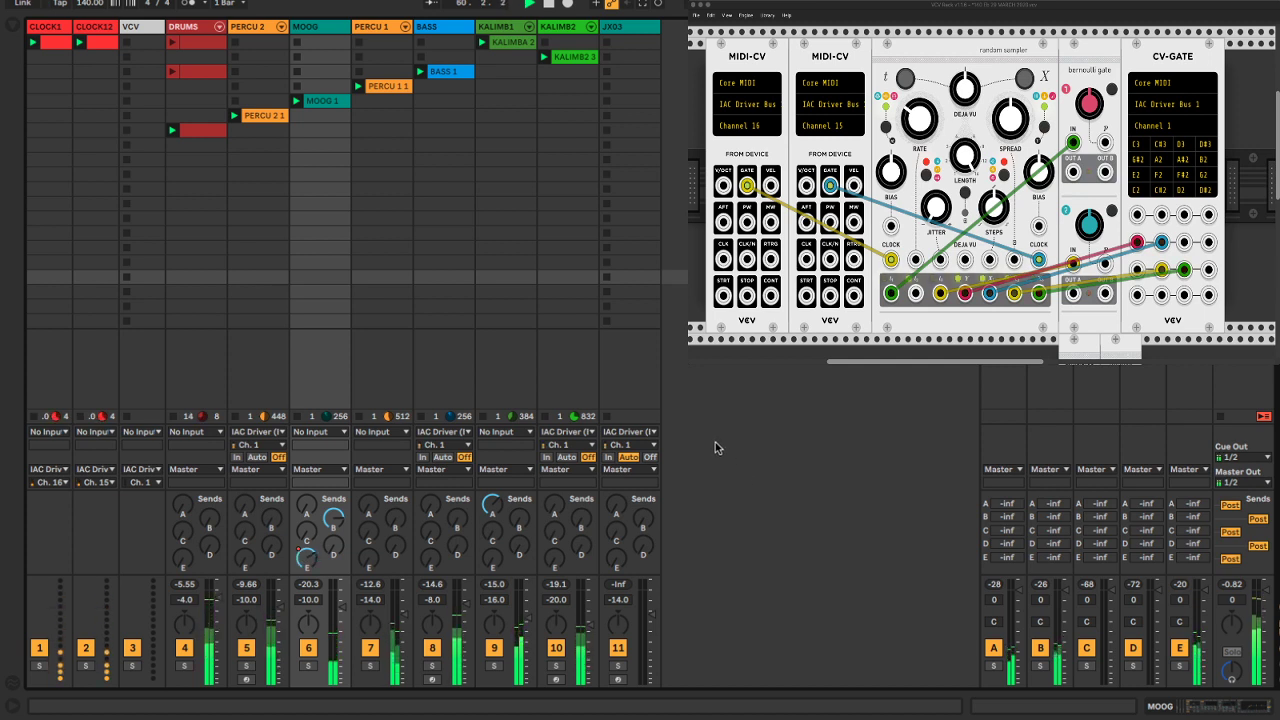
Set the MIDI input of the PERCU 2, BASS and KALIMB2 tracks to No Input
{"action": "left_click", "coordinate": [258, 431]}
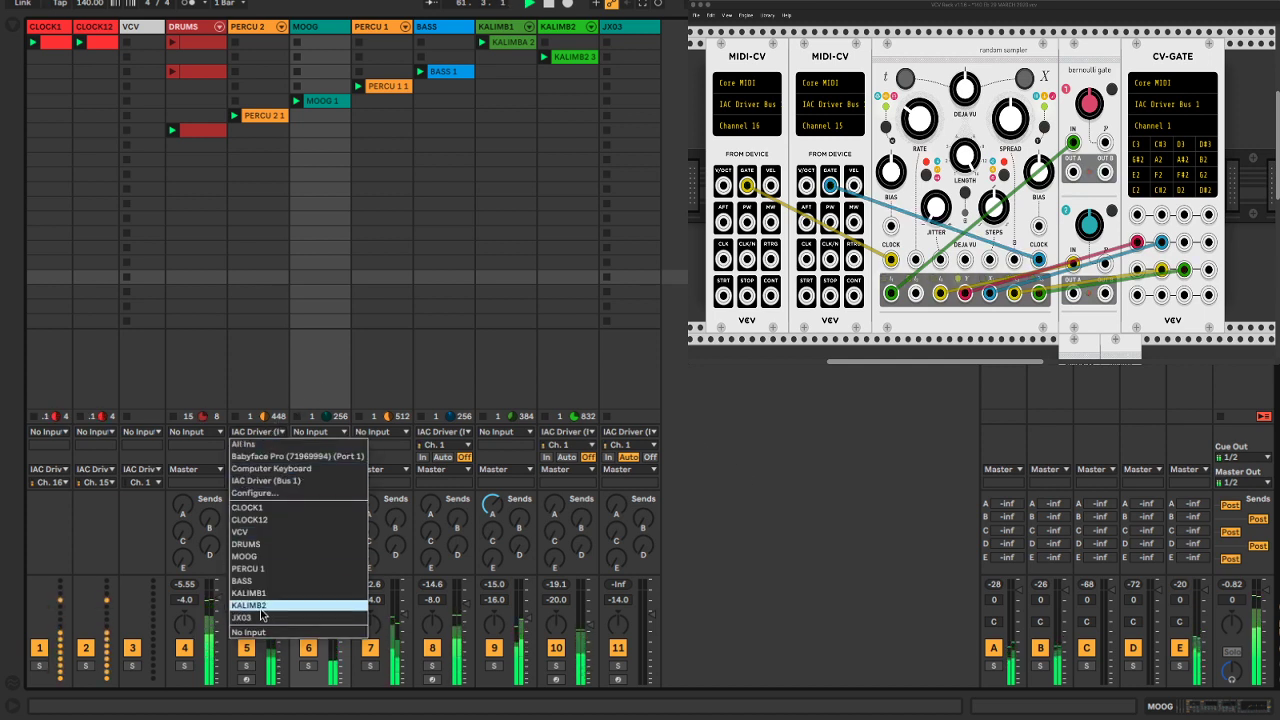
{"action": "key", "text": "Return"}
{"action": "left_click", "coordinate": [366, 321]}
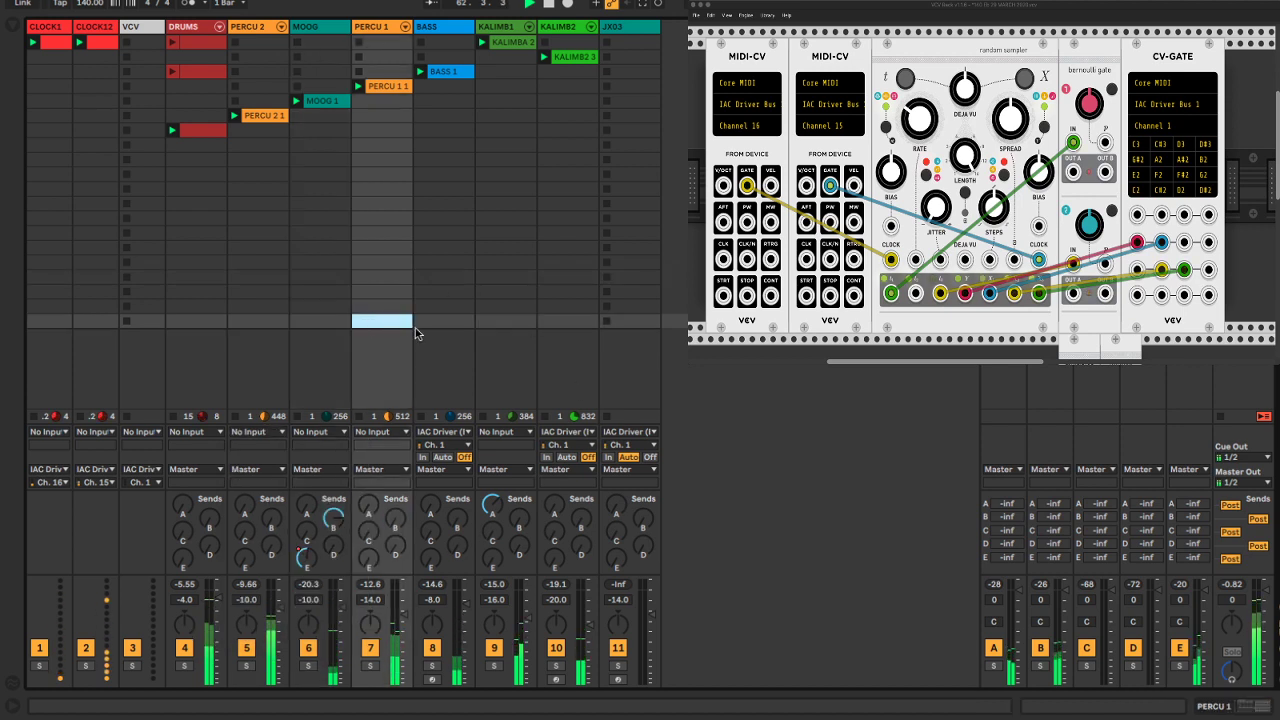
{"action": "left_click", "coordinate": [432, 431]}
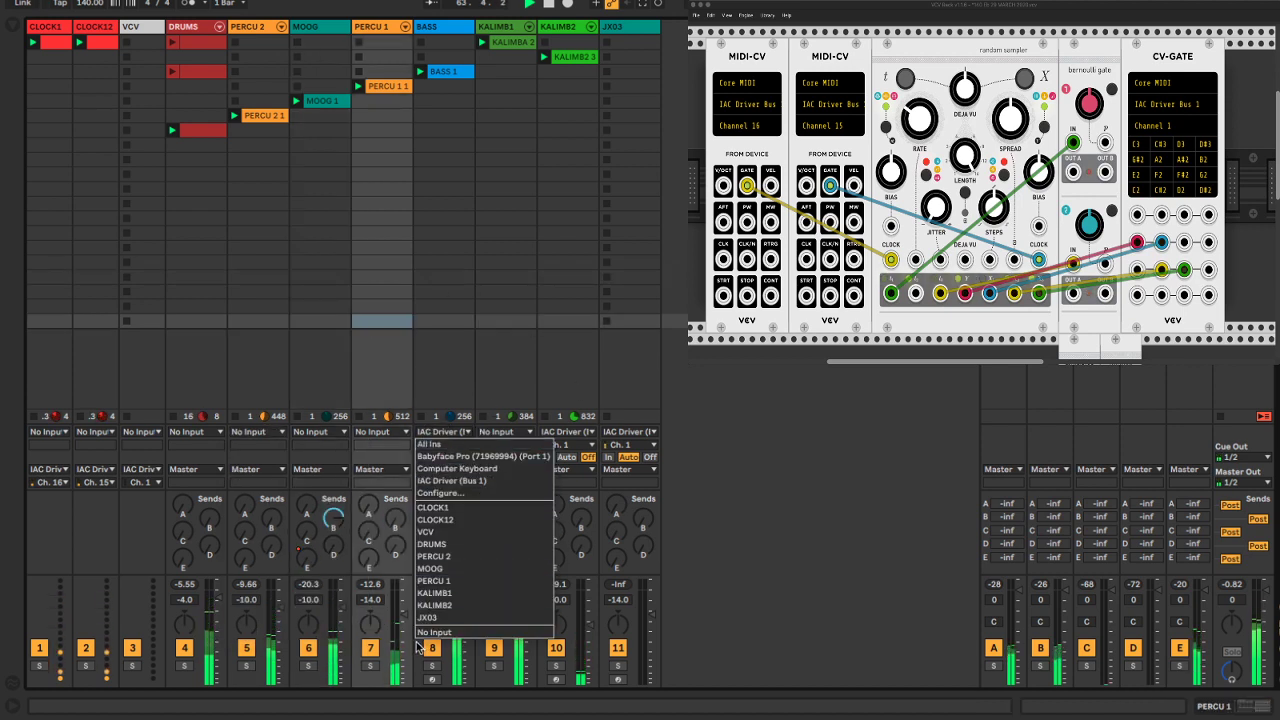
{"action": "key", "text": "Return"}
{"action": "left_click", "coordinate": [530, 320]}
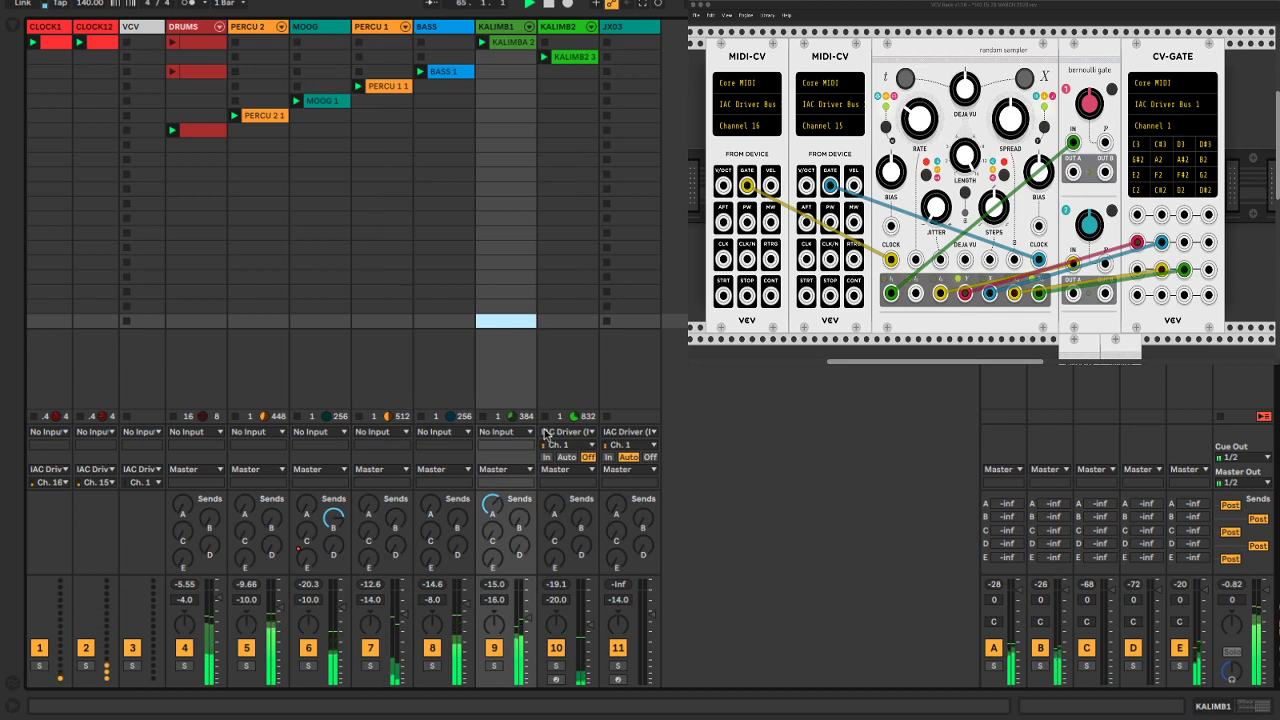
{"action": "left_click", "coordinate": [563, 431]}
{"action": "key", "text": "Return"}
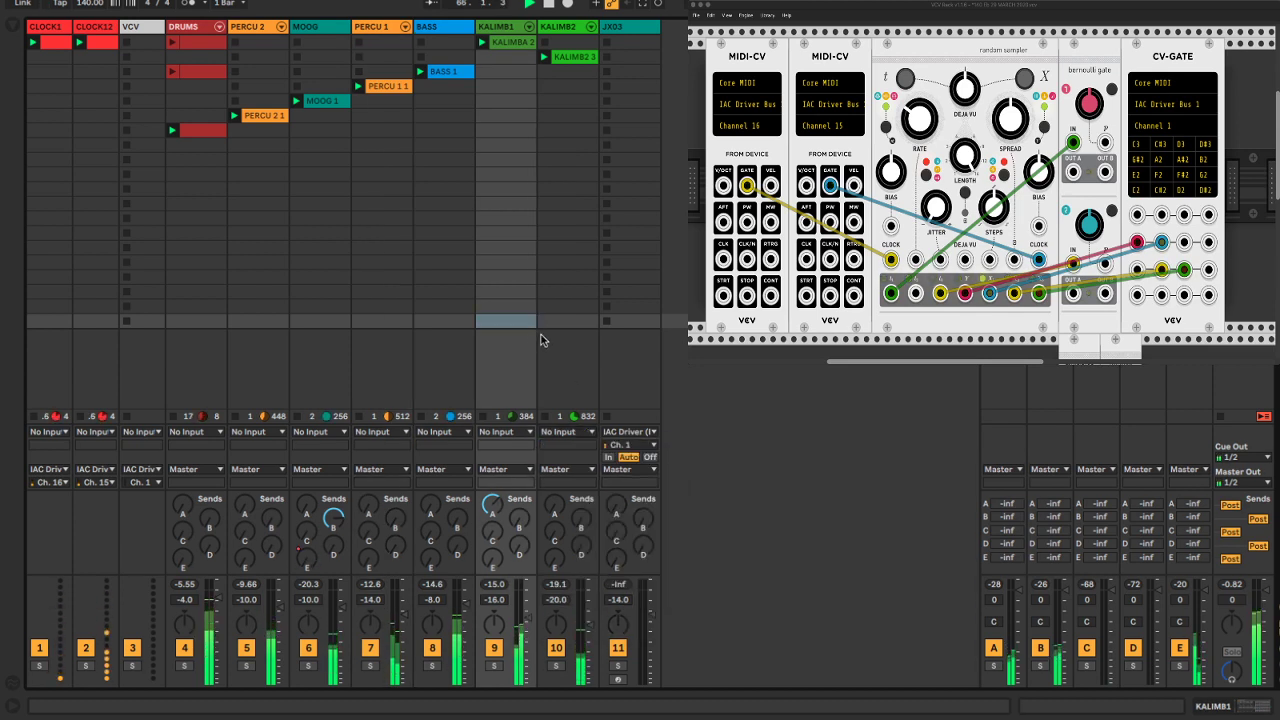
{"action": "left_click", "coordinate": [544, 338]}
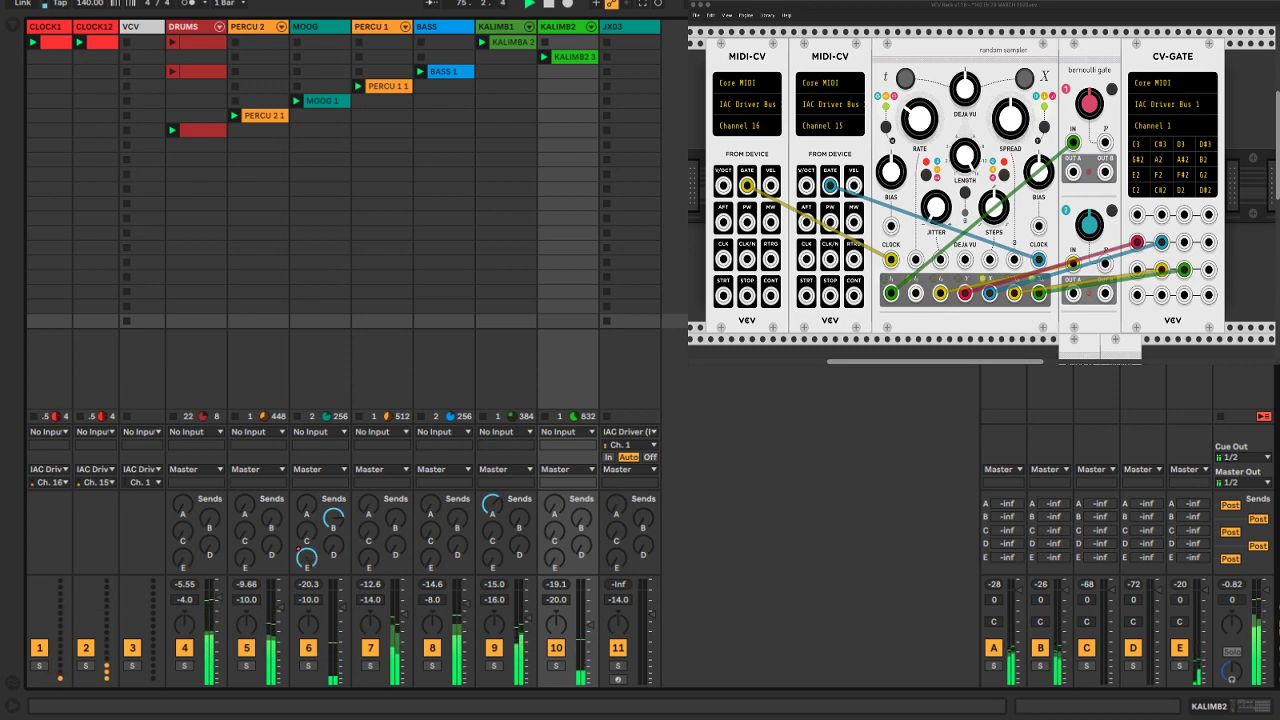
Return to Ableton Live, duplicate the PERCU 2 track and place the copy directly before the original
{"action": "key", "text": "super+Tab"}
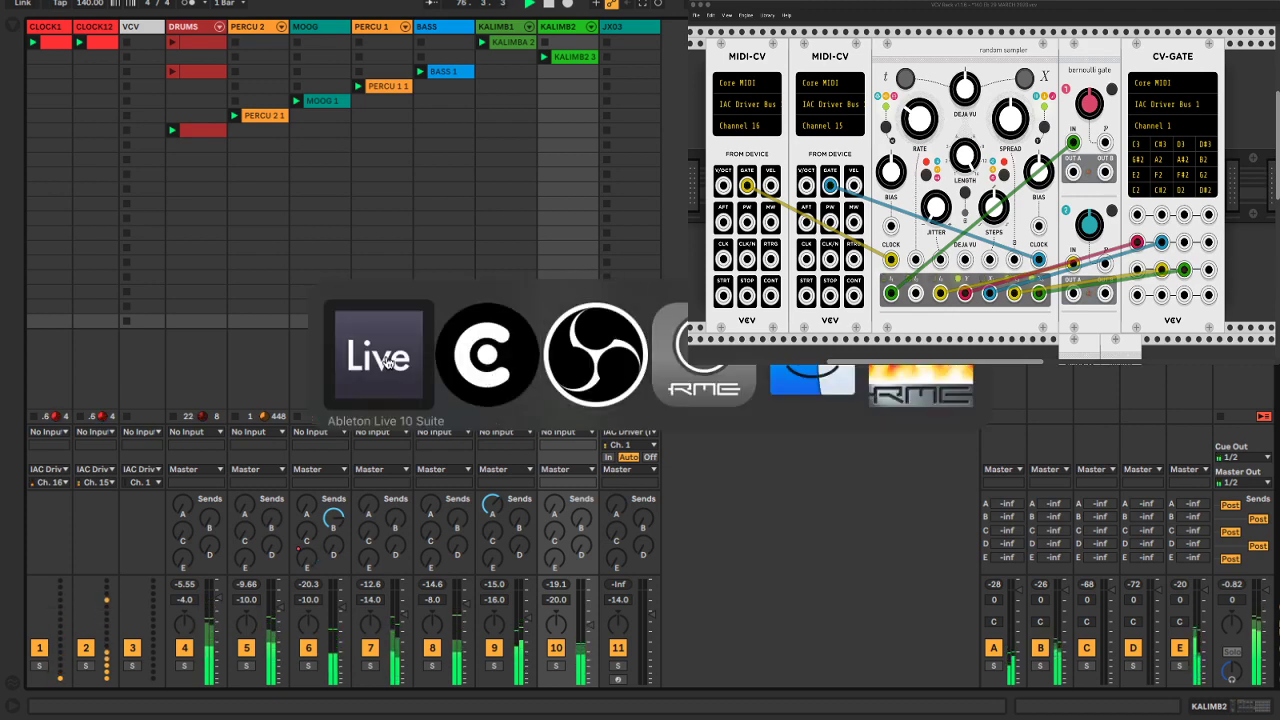
{"action": "left_click", "coordinate": [388, 362]}
{"action": "left_click", "coordinate": [249, 30]}
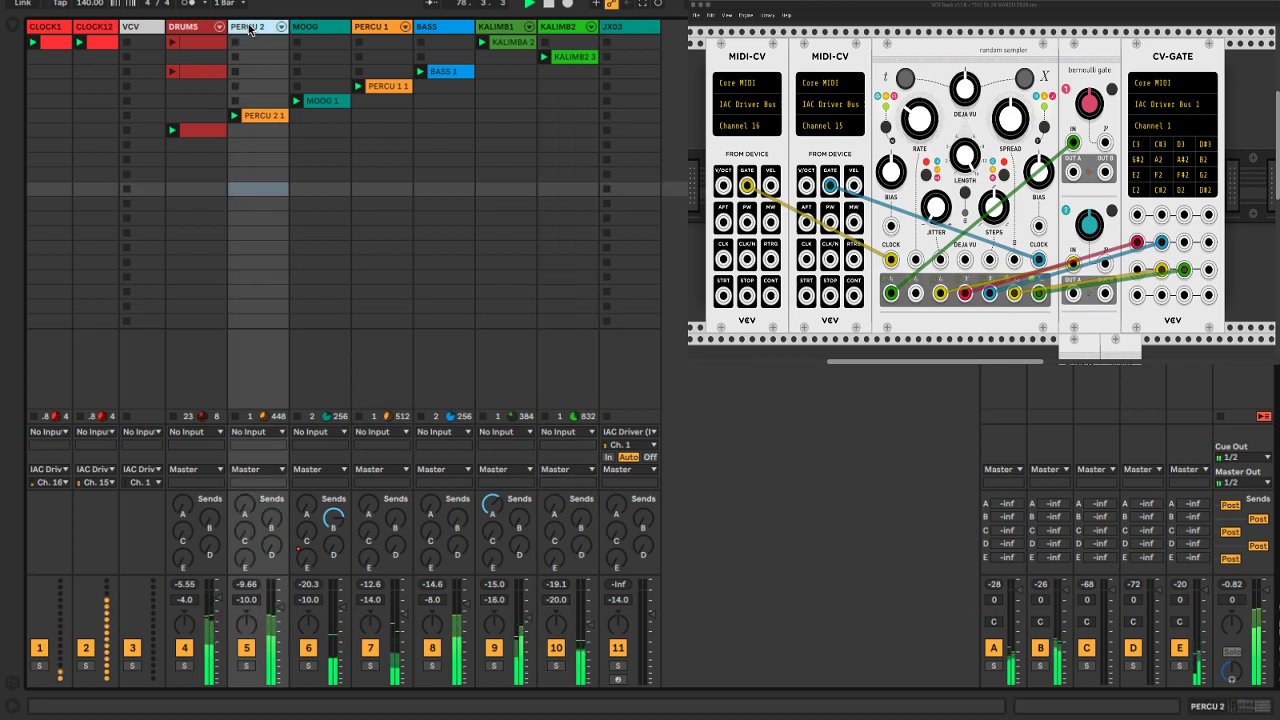
{"action": "key", "text": "super+d"}
{"action": "left_click_drag", "start_coordinate": [318, 27], "coordinate": [234, 28]}
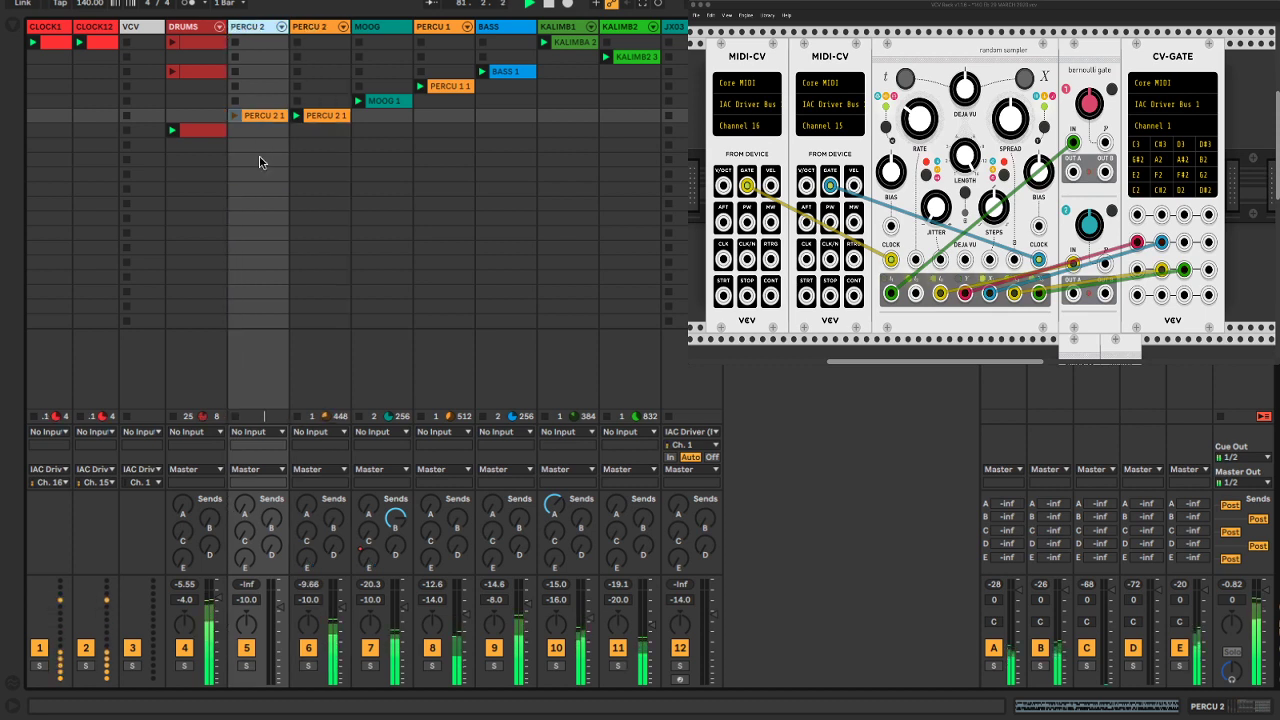
Delete the copied PERCU 2 1 clip from the duplicated PERCU 2 track
{"action": "left_click", "coordinate": [262, 116]}
{"action": "key", "text": "Delete"}
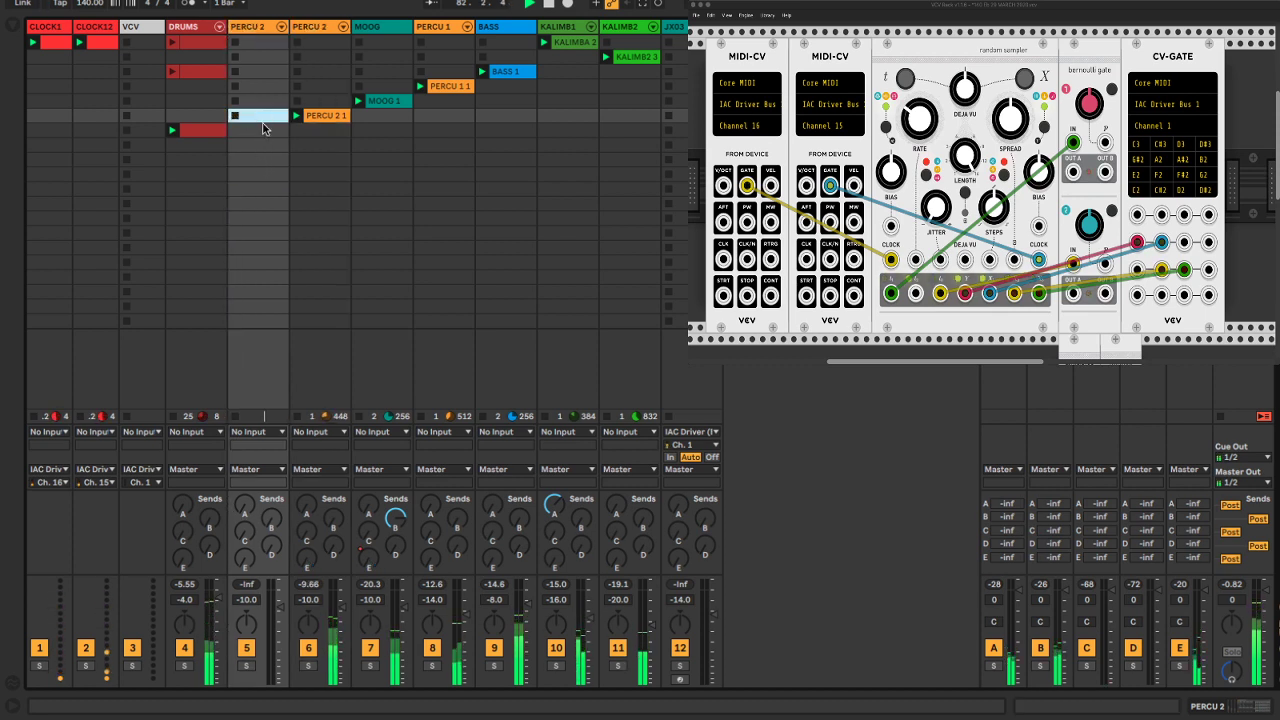
{"action": "left_click", "coordinate": [264, 130]}
{"action": "left_click", "coordinate": [266, 145]}
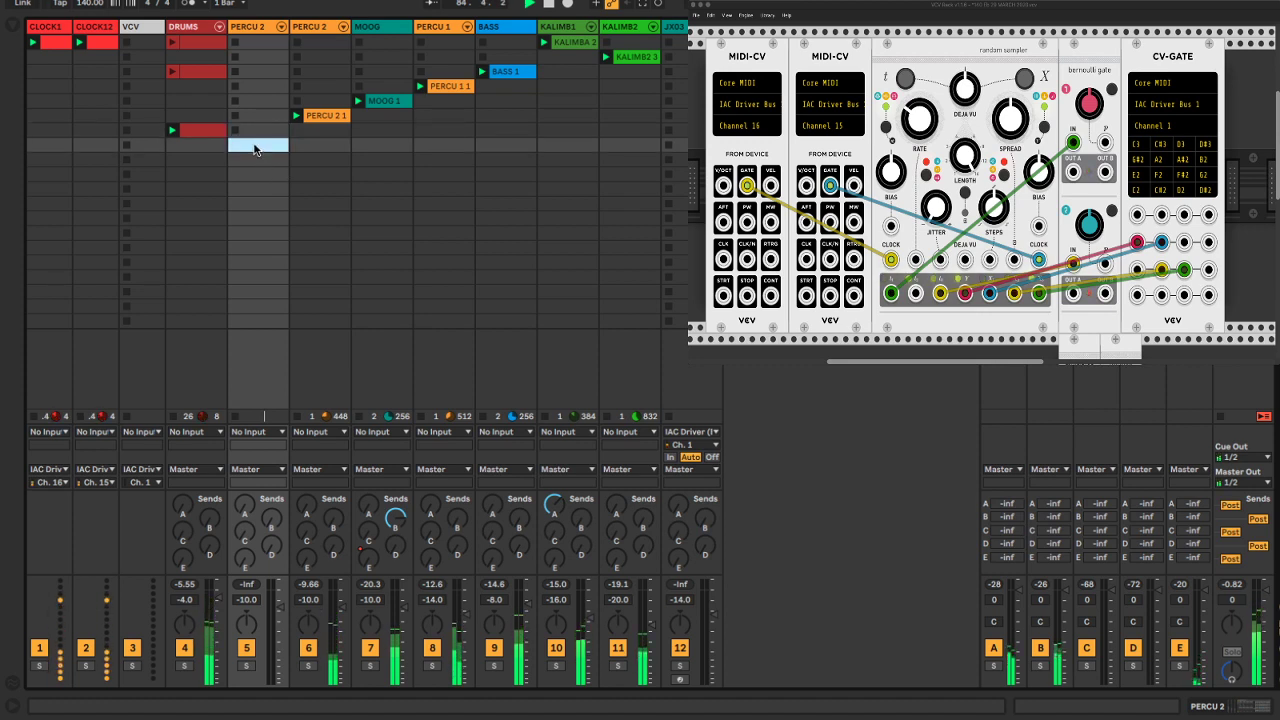
{"action": "left_click", "coordinate": [257, 203], "text": "shift"}
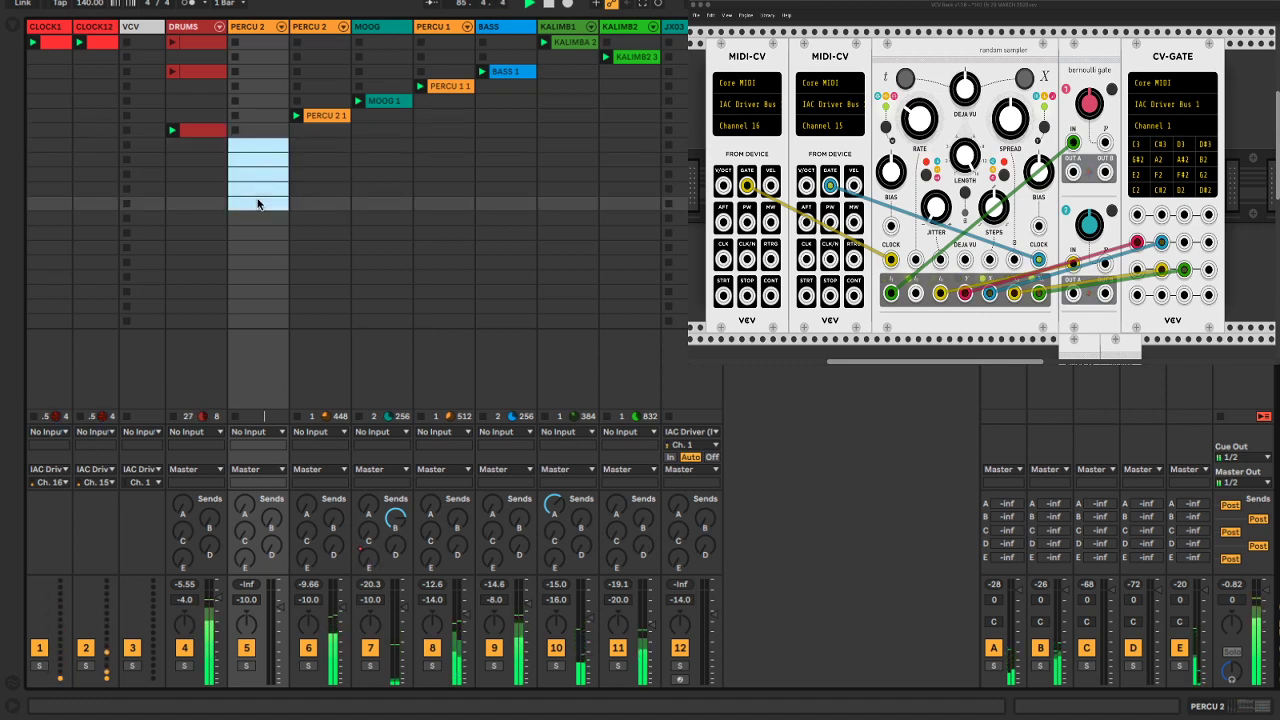
{"action": "left_click", "coordinate": [378, 189]}
Remove the Arpeggiator, Scale and Pitch devices from the duplicated PERCU 2 track, keeping only the PERCUSSIONS cyclic2 rack, and hide the device chain
{"action": "double_click", "coordinate": [248, 36]}
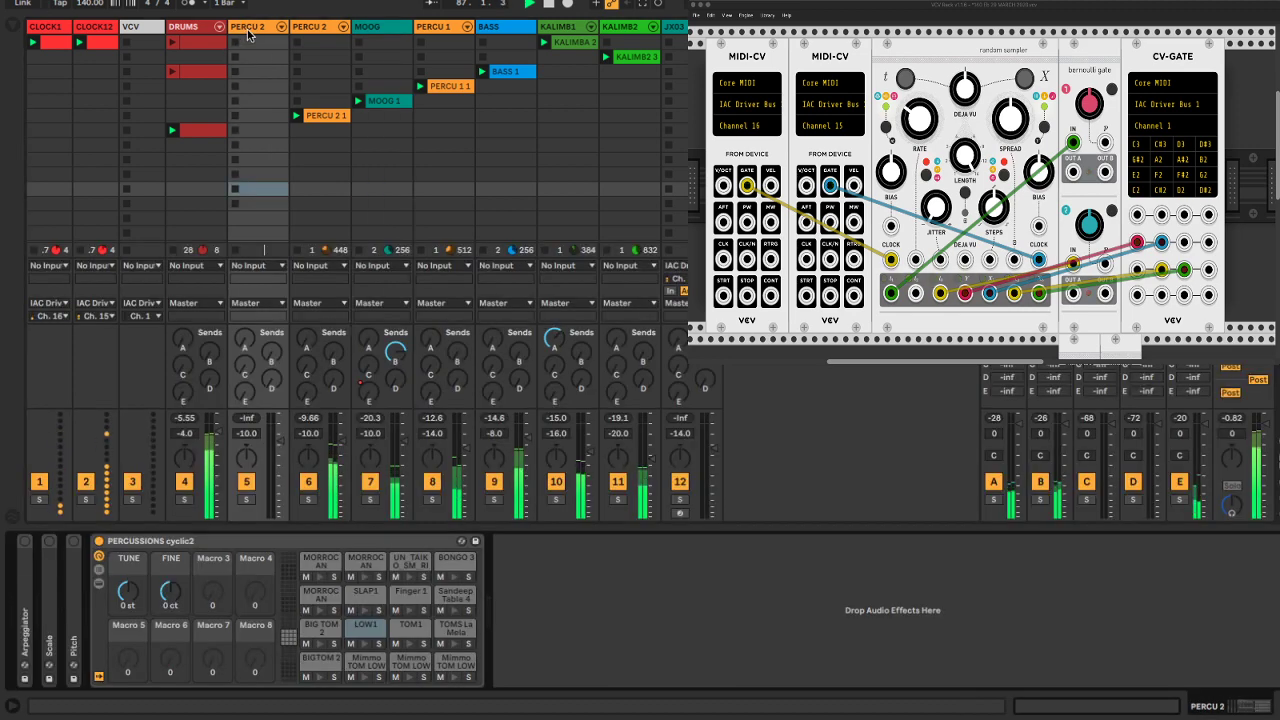
{"action": "left_click", "coordinate": [30, 589]}
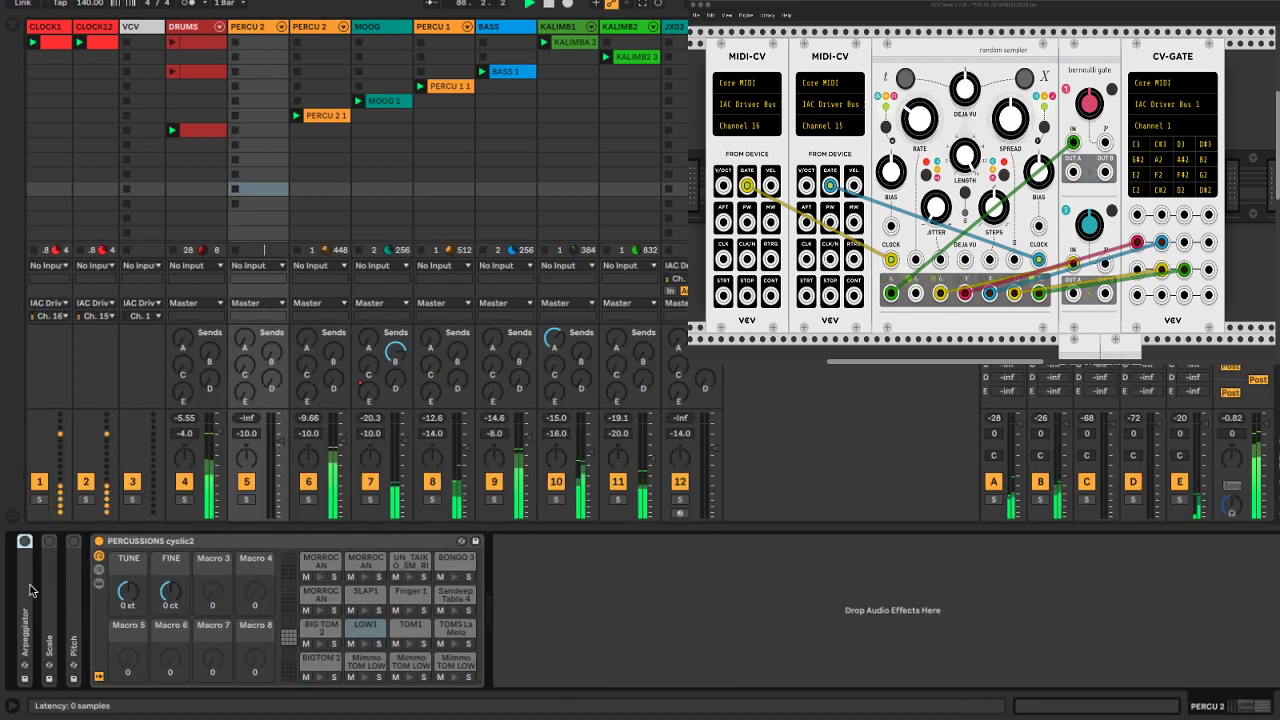
{"action": "key", "text": "Delete"}
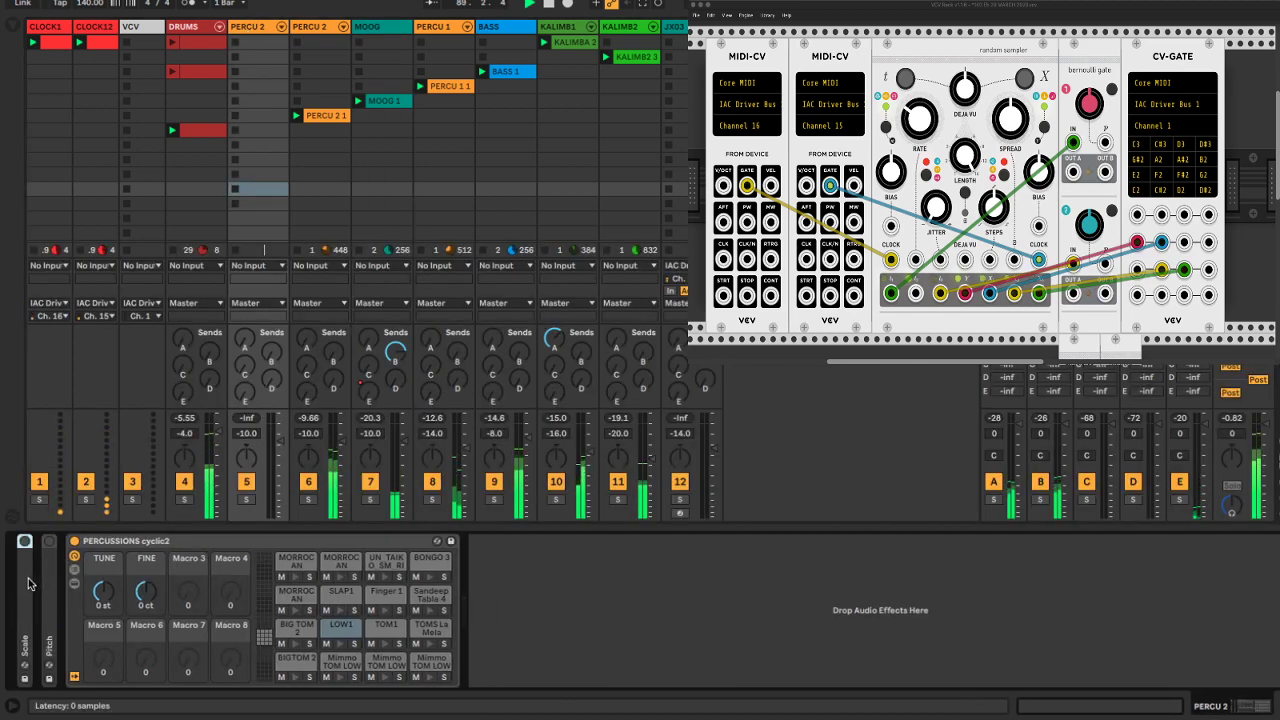
{"action": "left_click", "coordinate": [27, 580]}
{"action": "key", "text": "Delete"}
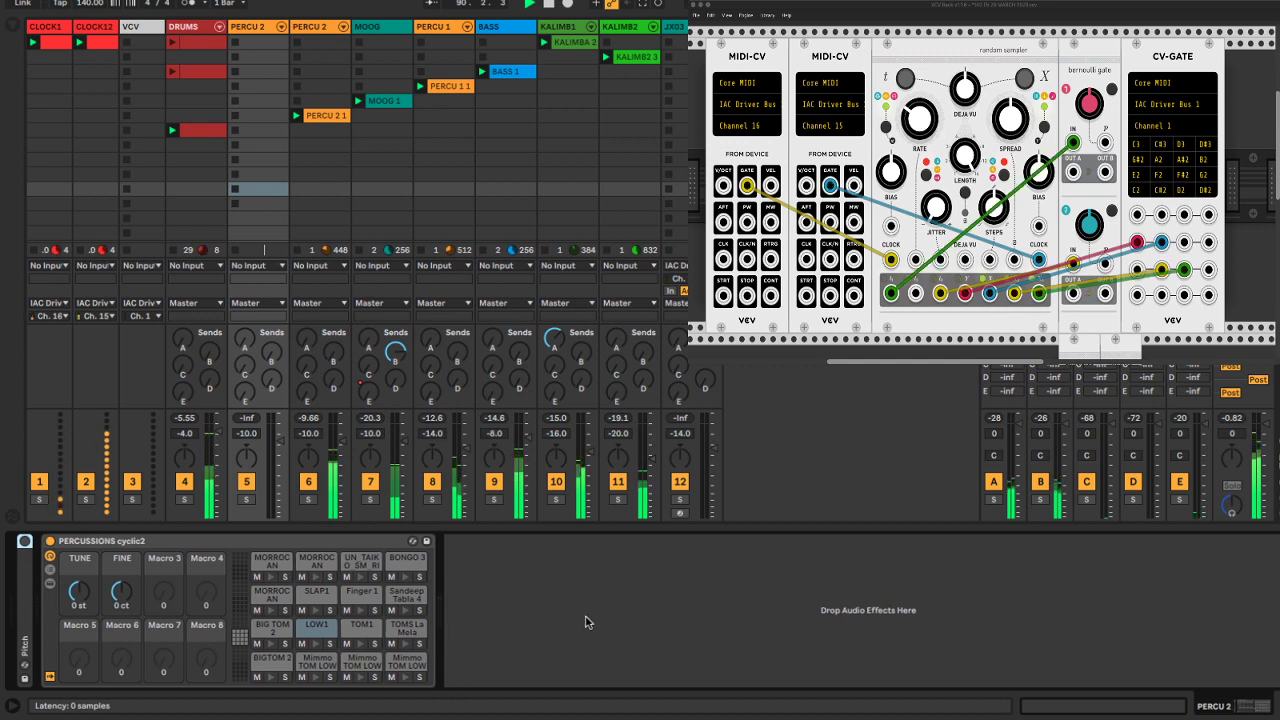
{"action": "key", "text": "Delete"}
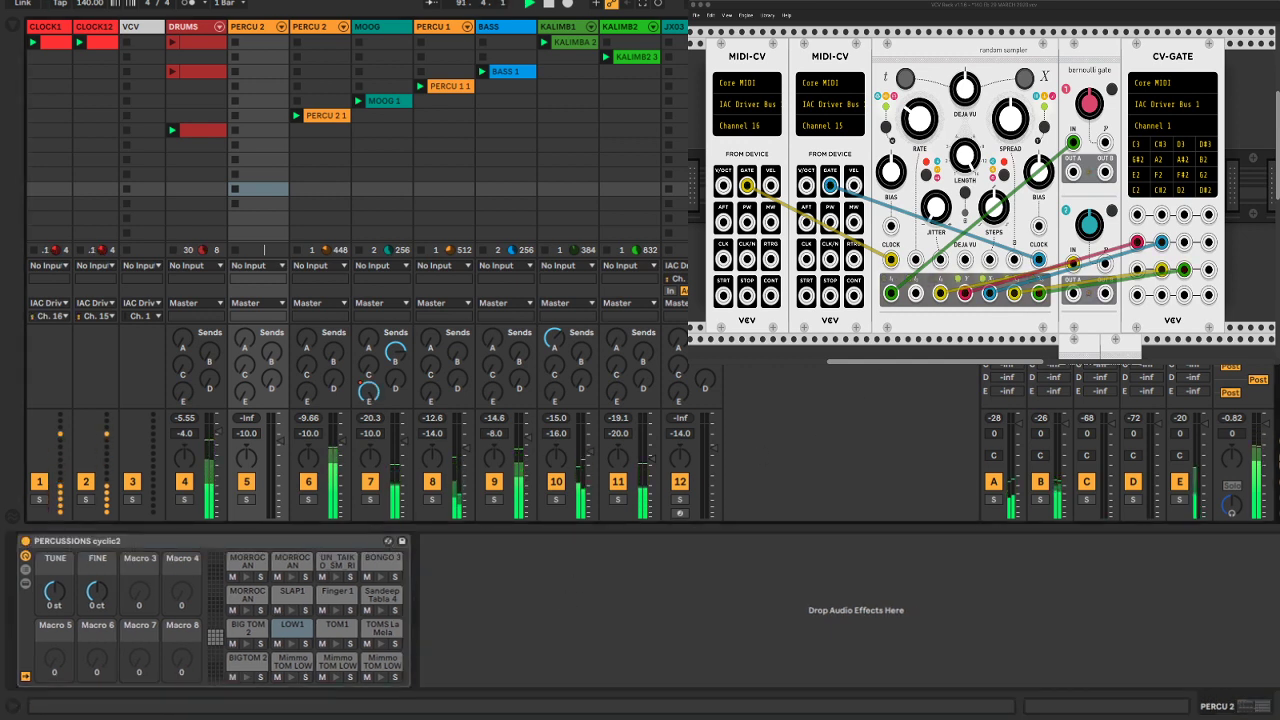
{"action": "key", "text": "super+alt+l"}
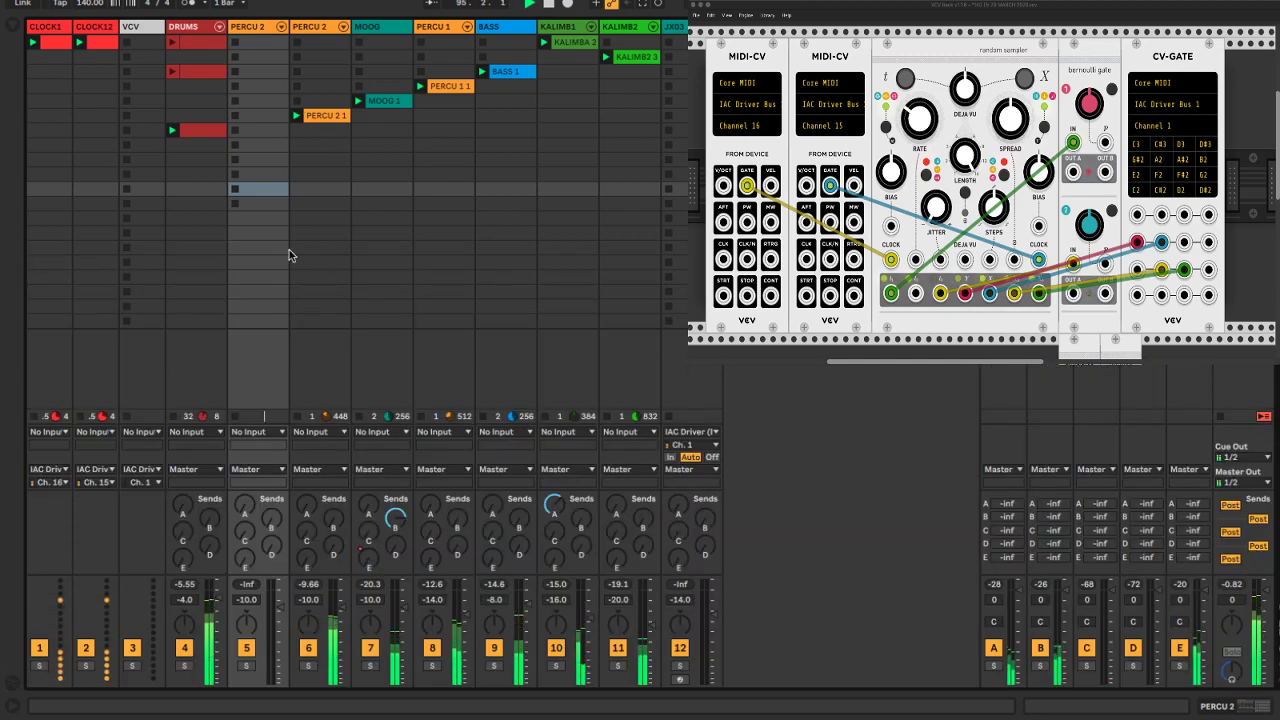
Set the duplicated PERCU 2 track's MIDI input to IAC Driver (Bus 1), Ch. 1, with monitoring on Auto, and arm it for recording
{"action": "left_click", "coordinate": [240, 436]}
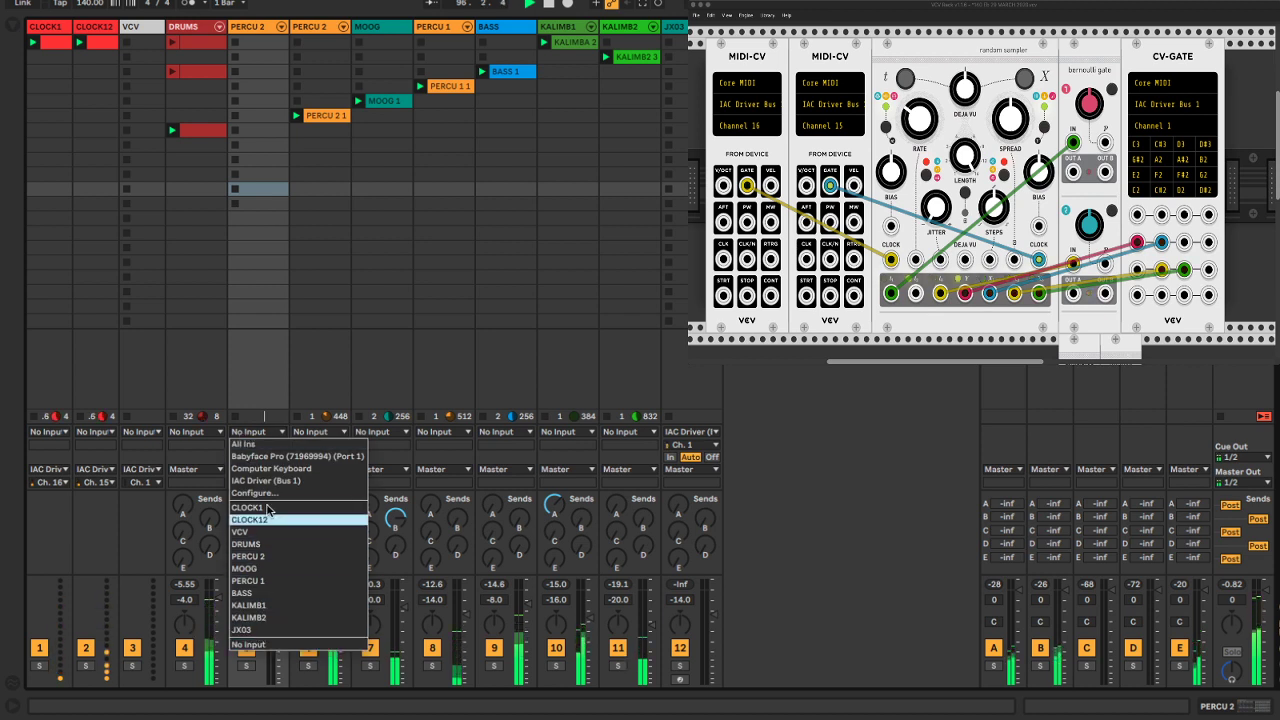
{"action": "left_click", "coordinate": [272, 481]}
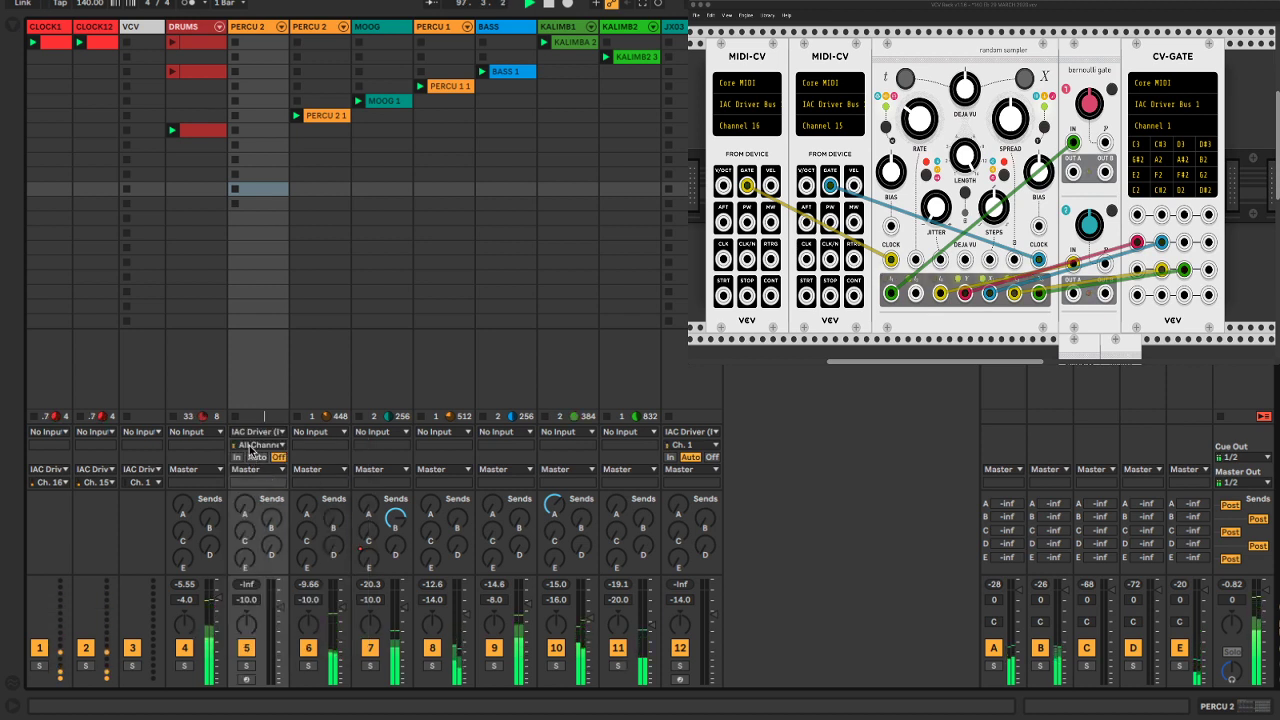
{"action": "left_click", "coordinate": [256, 445]}
{"action": "left_click", "coordinate": [259, 471]}
{"action": "left_click", "coordinate": [328, 324]}
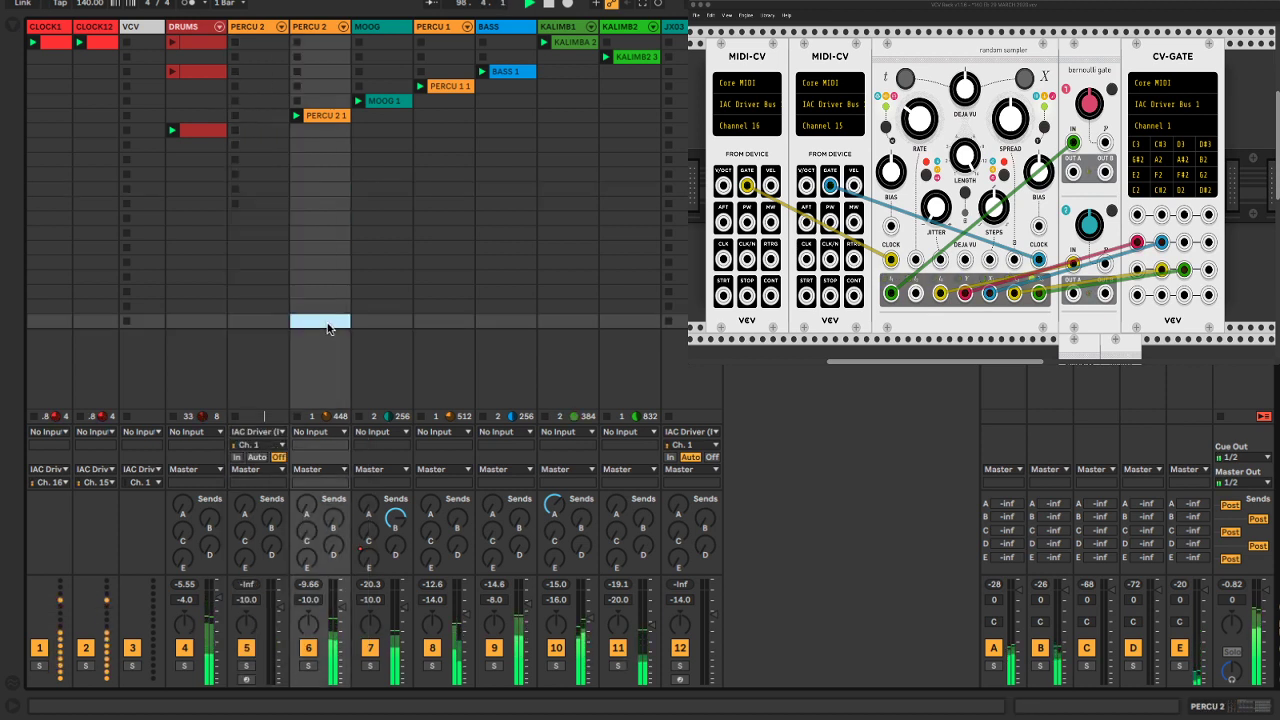
{"action": "left_click", "coordinate": [256, 458]}
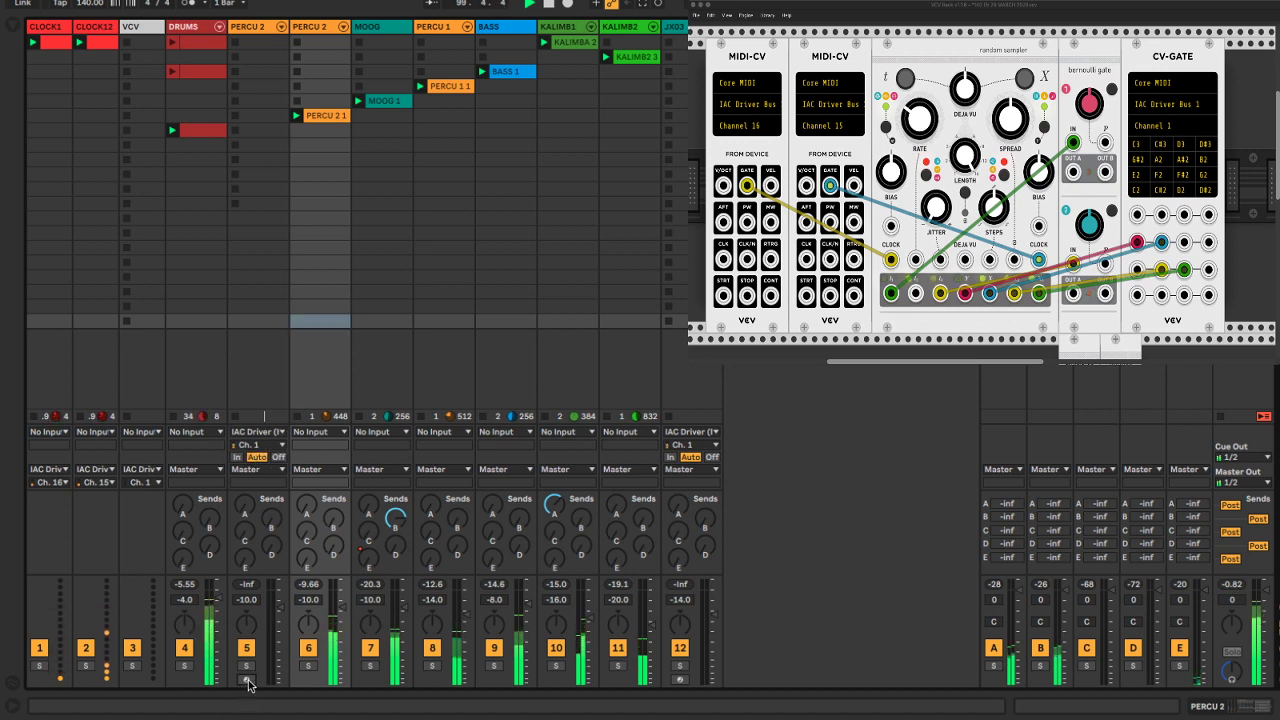
{"action": "left_click", "coordinate": [247, 681]}
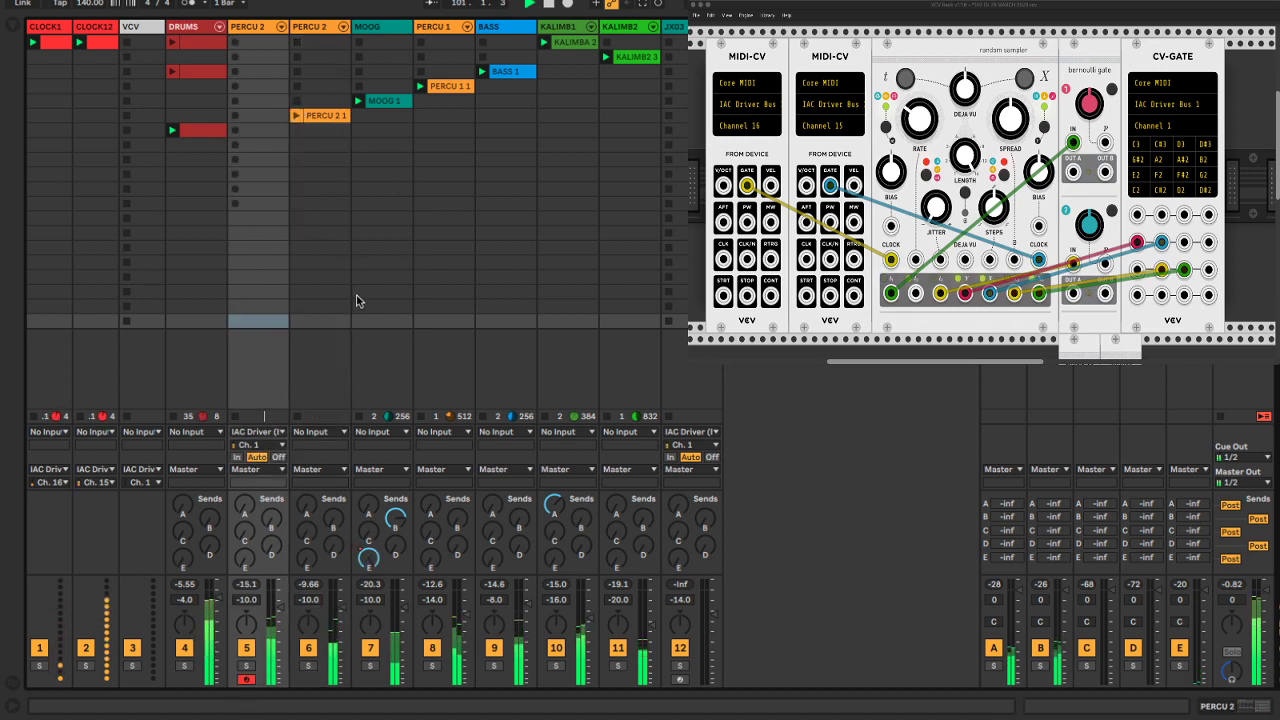
Switch to VCV Rack and move the Channel 16 and Channel 15 MIDI-CV modules away from the random sampler to open a gap before it
{"action": "key", "text": "super+Tab"}
{"action": "left_click", "coordinate": [489, 362]}
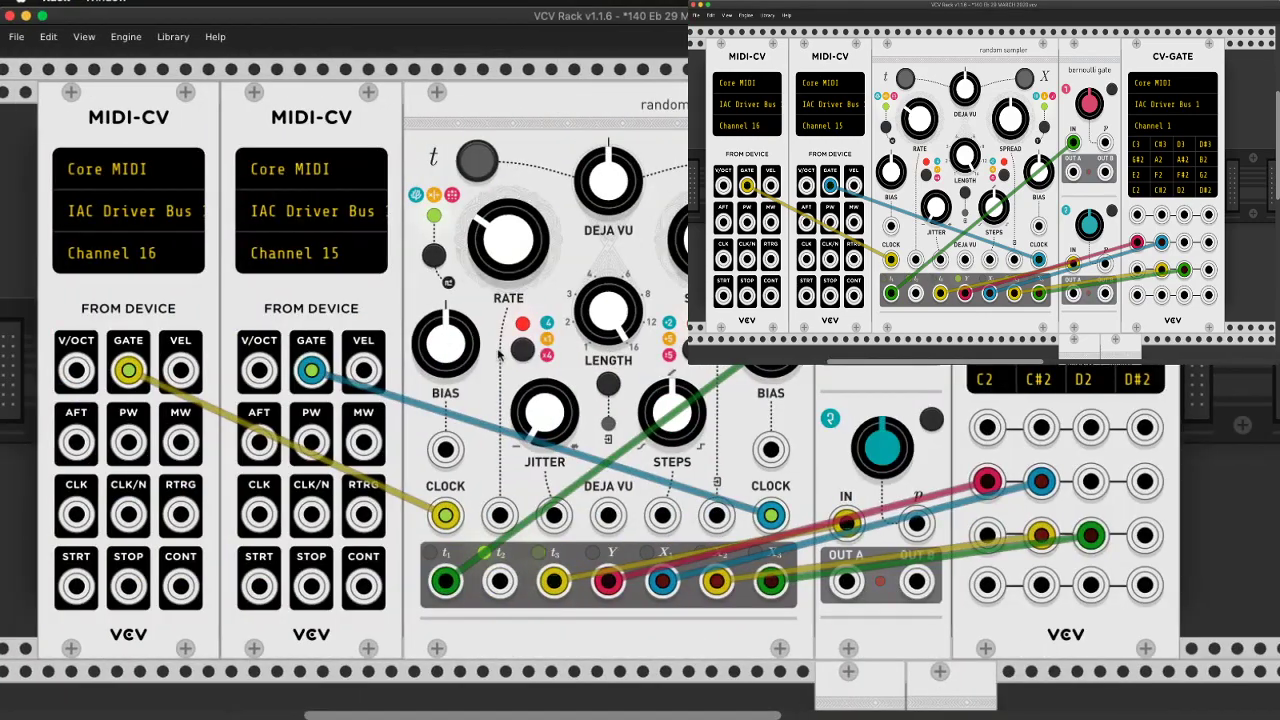
{"action": "scroll", "coordinate": [550, 368], "scroll_direction": "right", "scroll_amount": 5}
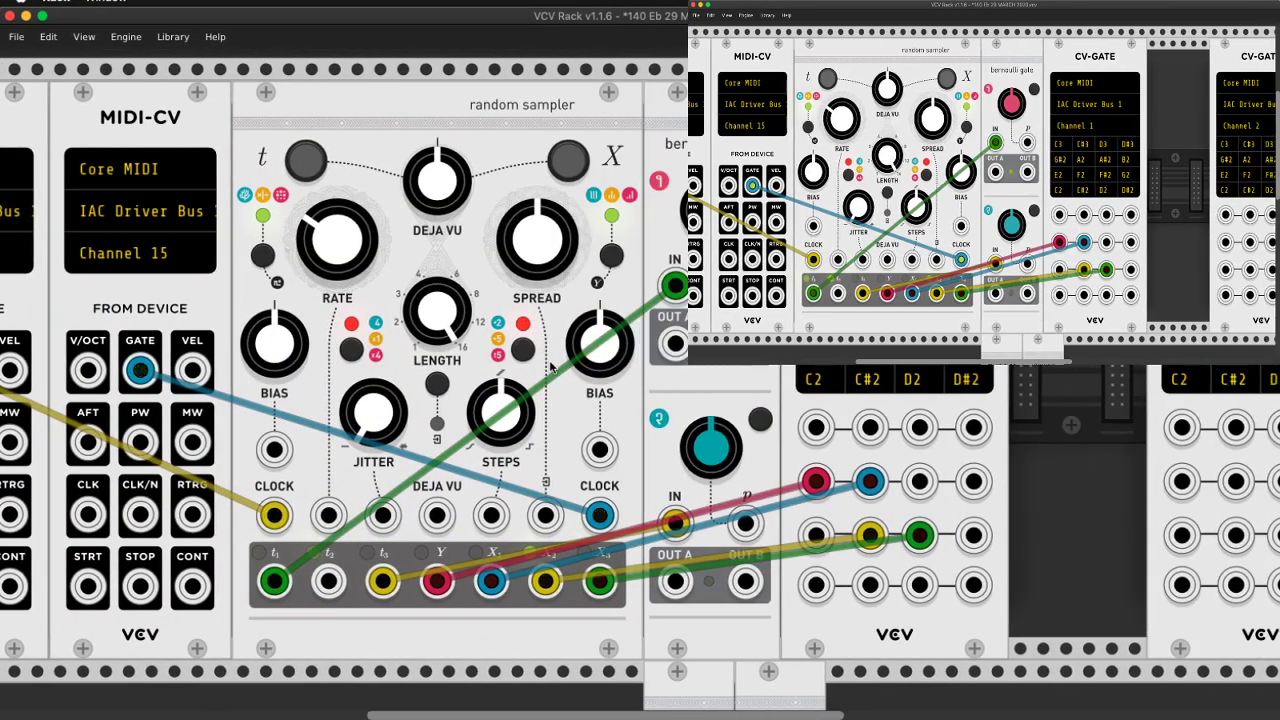
{"action": "scroll", "coordinate": [675, 377], "scroll_direction": "down", "scroll_amount": 3}
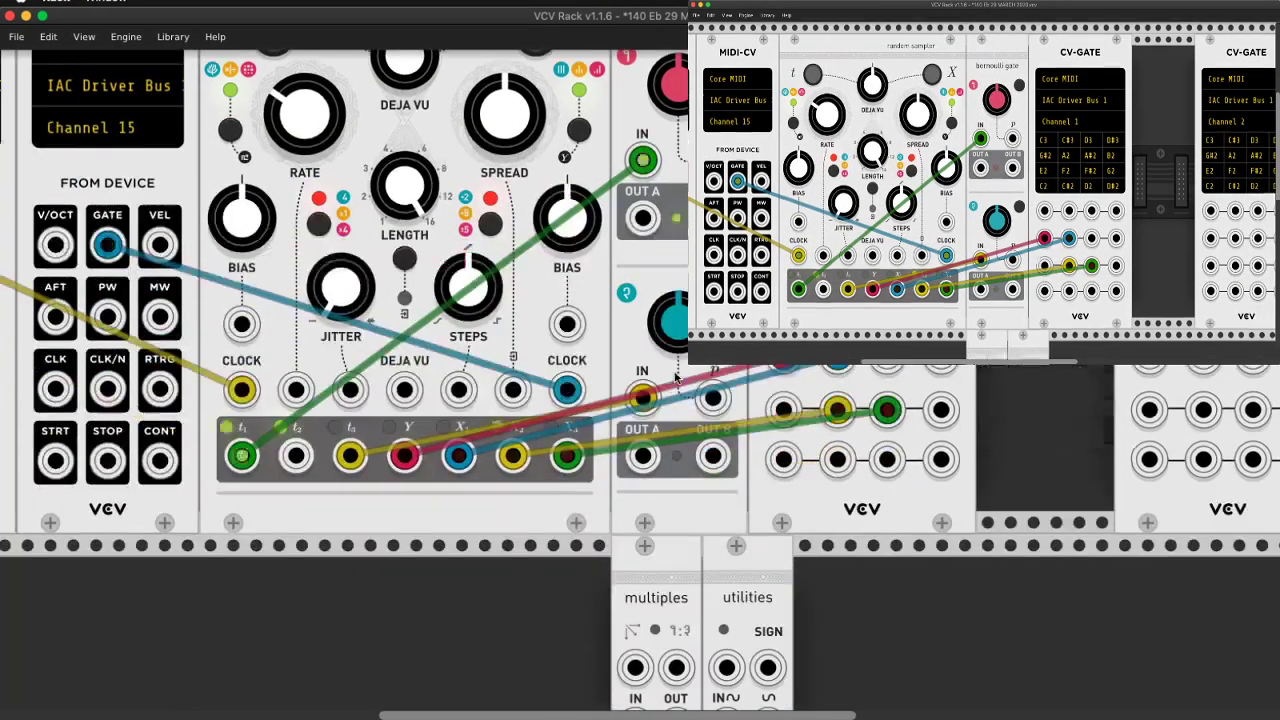
{"action": "scroll", "coordinate": [675, 377], "scroll_direction": "up", "scroll_amount": 4}
{"action": "scroll", "coordinate": [675, 377], "scroll_direction": "down", "scroll_amount": 5}
{"action": "scroll", "coordinate": [675, 377], "scroll_direction": "up", "scroll_amount": 5}
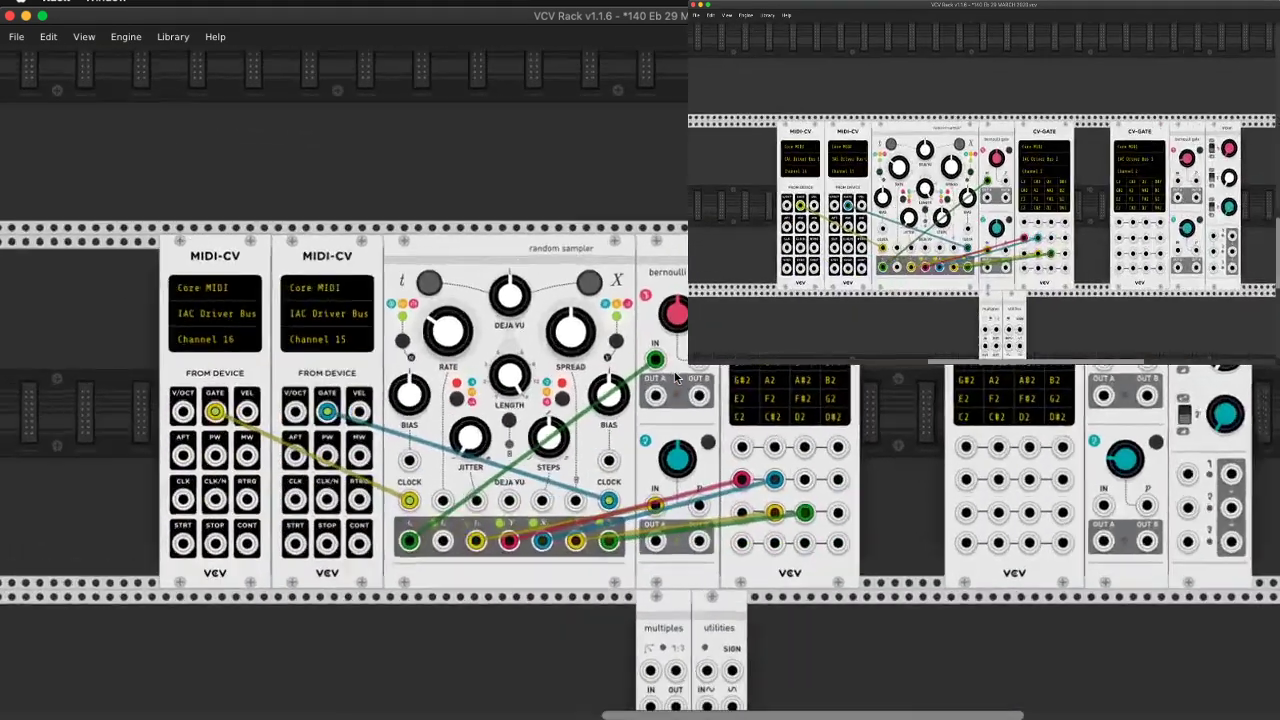
{"action": "scroll", "coordinate": [686, 370], "scroll_direction": "left", "scroll_amount": 5}
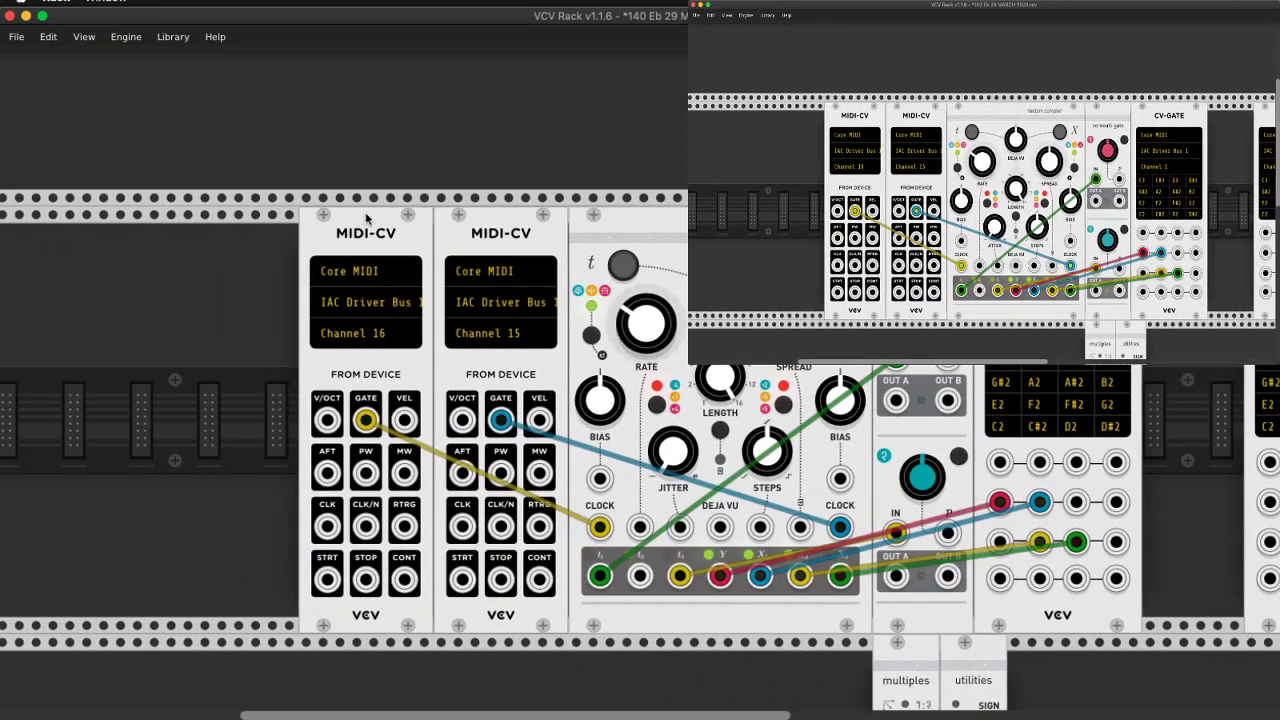
{"action": "left_click_drag", "start_coordinate": [366, 218], "coordinate": [214, 218]}
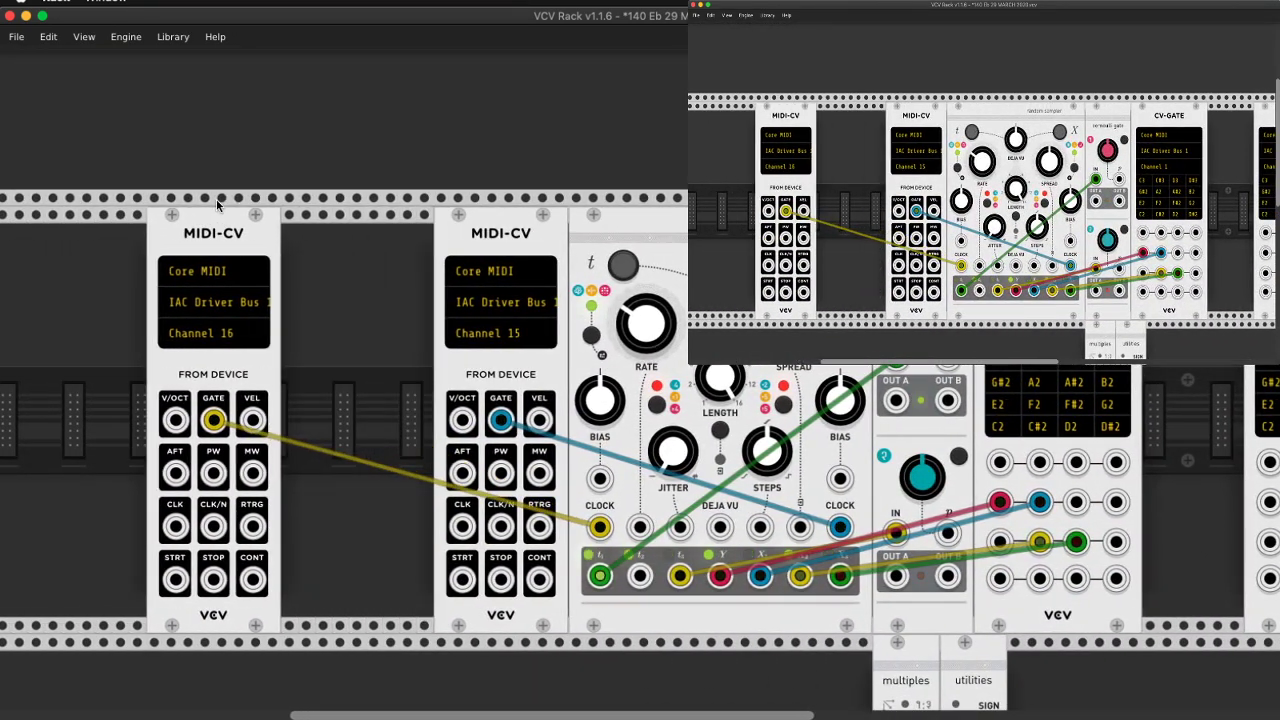
{"action": "left_click_drag", "start_coordinate": [466, 215], "coordinate": [314, 215]}
{"action": "left_click_drag", "start_coordinate": [224, 222], "coordinate": [141, 222]}
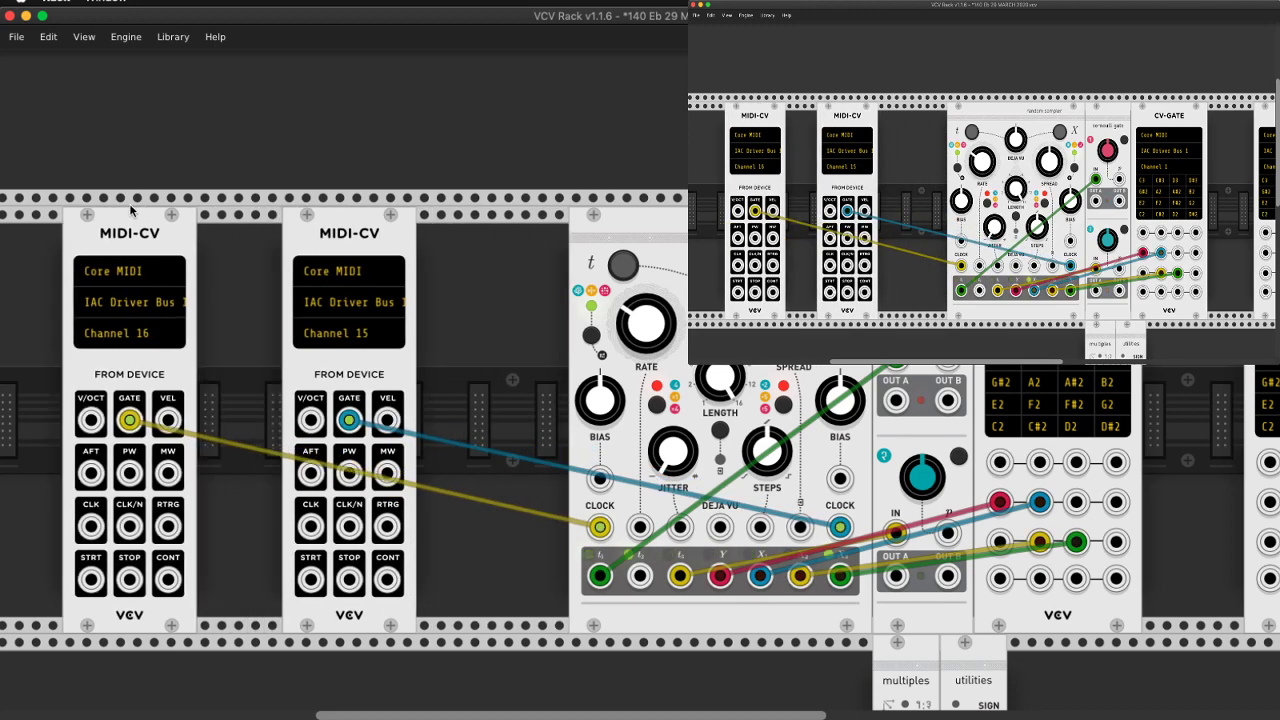
{"action": "left_click_drag", "start_coordinate": [350, 220], "coordinate": [267, 222]}
Add TheXOR's module with fluctuating, quantized and stored random voltage sections between the MIDI-CV modules and the random sampler
{"action": "right_click", "coordinate": [383, 244]}
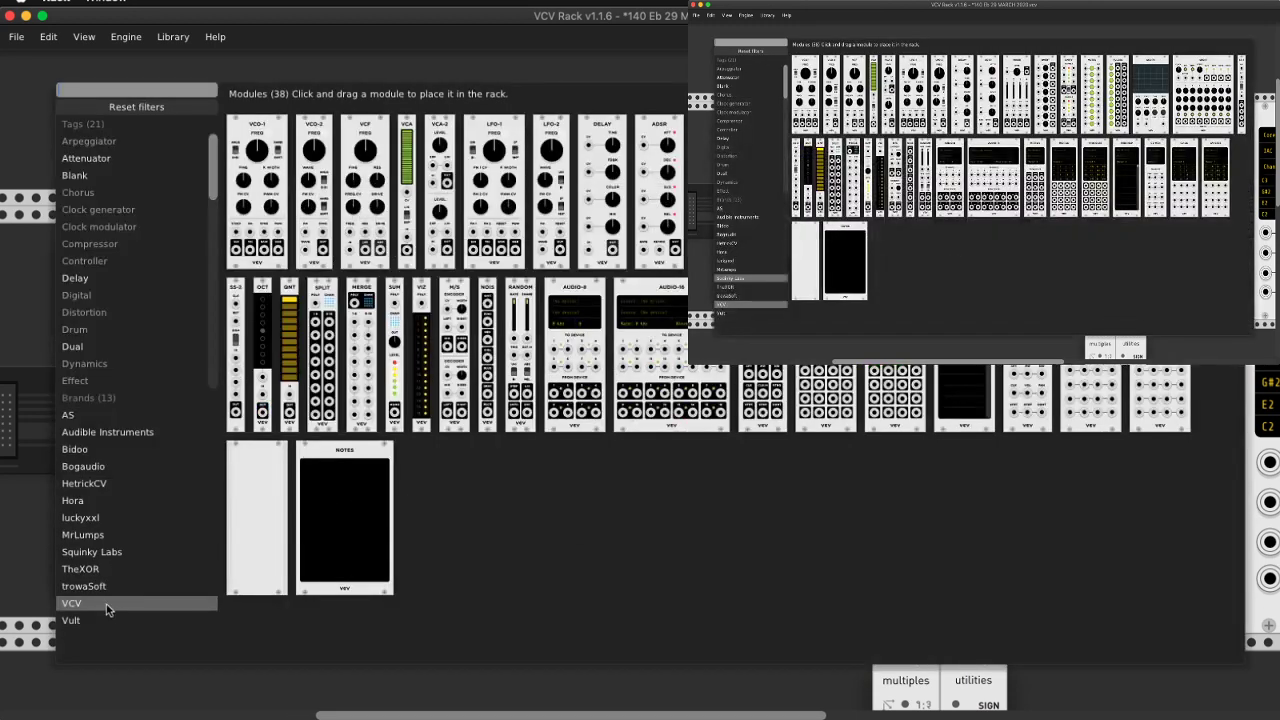
{"action": "left_click", "coordinate": [108, 569]}
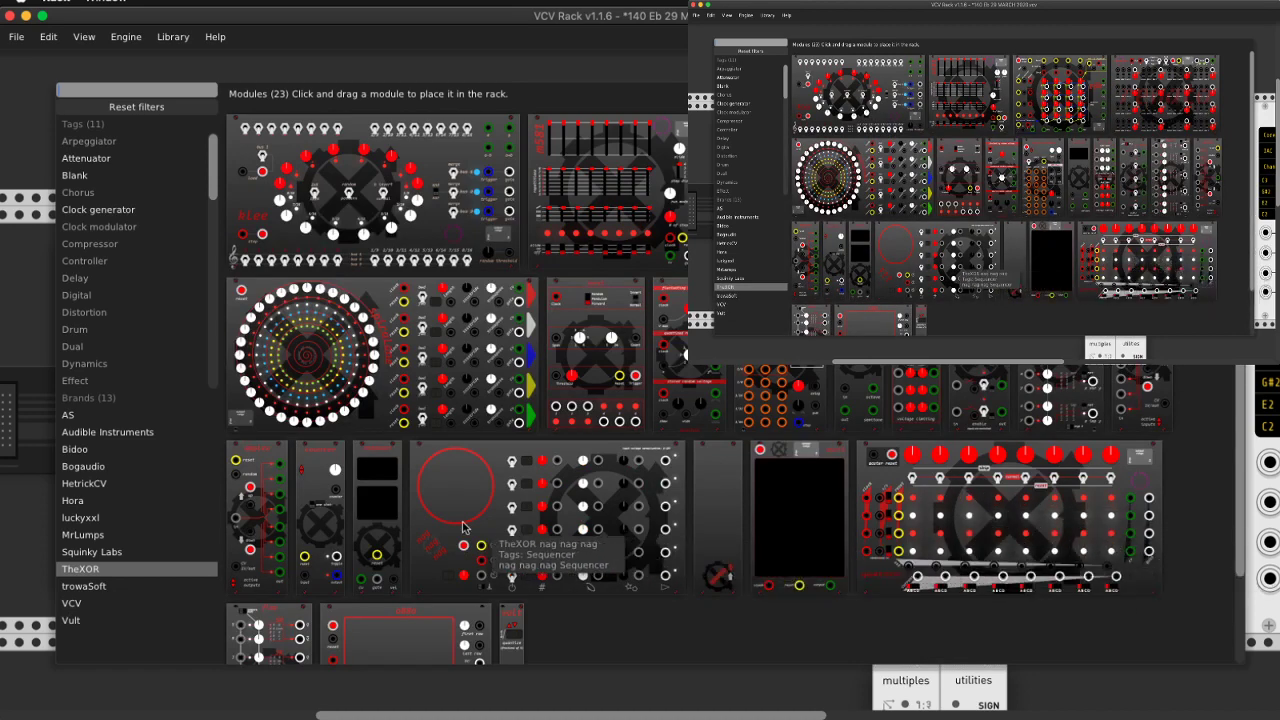
{"action": "key", "text": "Escape"}
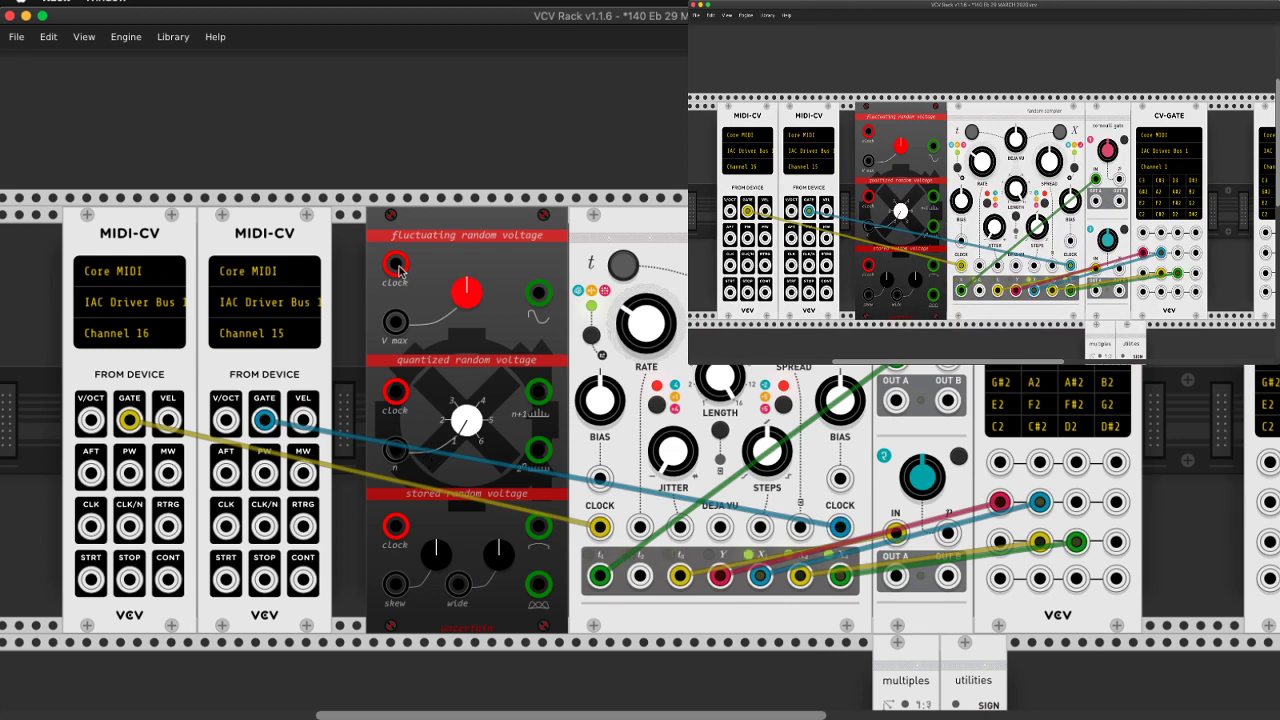
Patch the Channel 15 MIDI-CV gate to the quantized random voltage clock, and its n+1 output to the random sampler's rate input
{"action": "left_click_drag", "start_coordinate": [403, 408], "coordinate": [264, 420]}
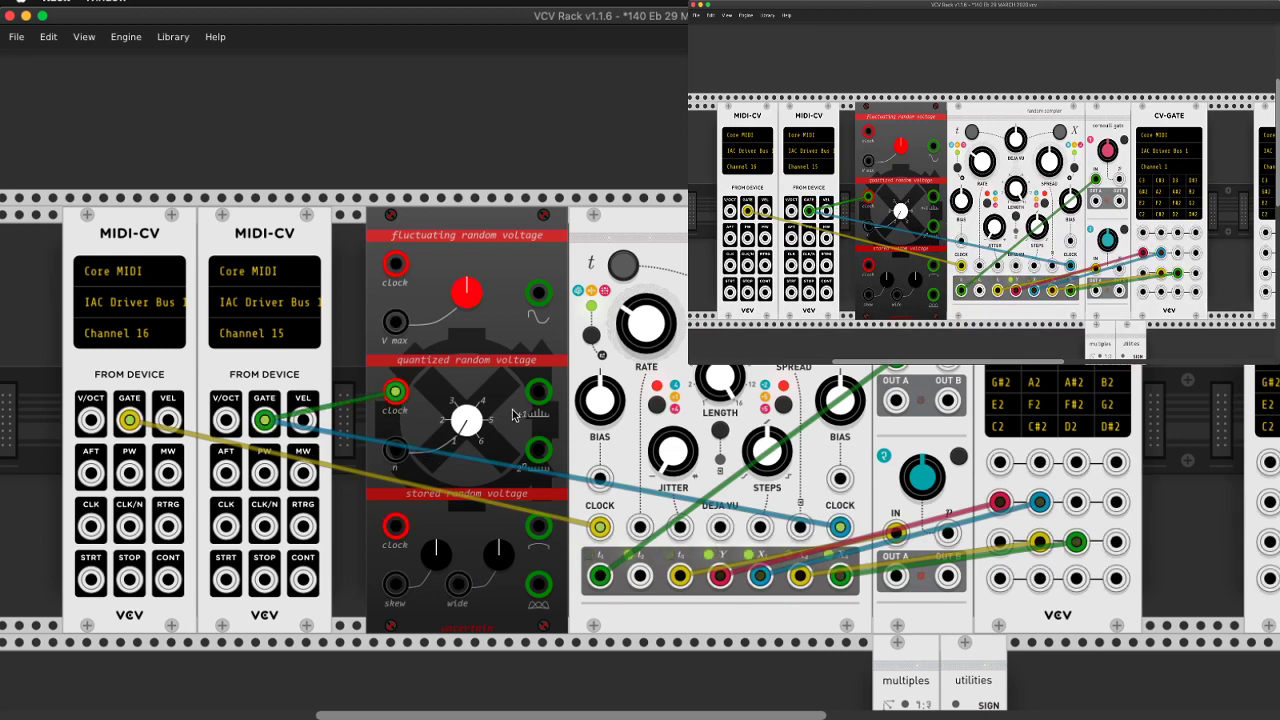
{"action": "left_click_drag", "start_coordinate": [537, 398], "coordinate": [600, 478]}
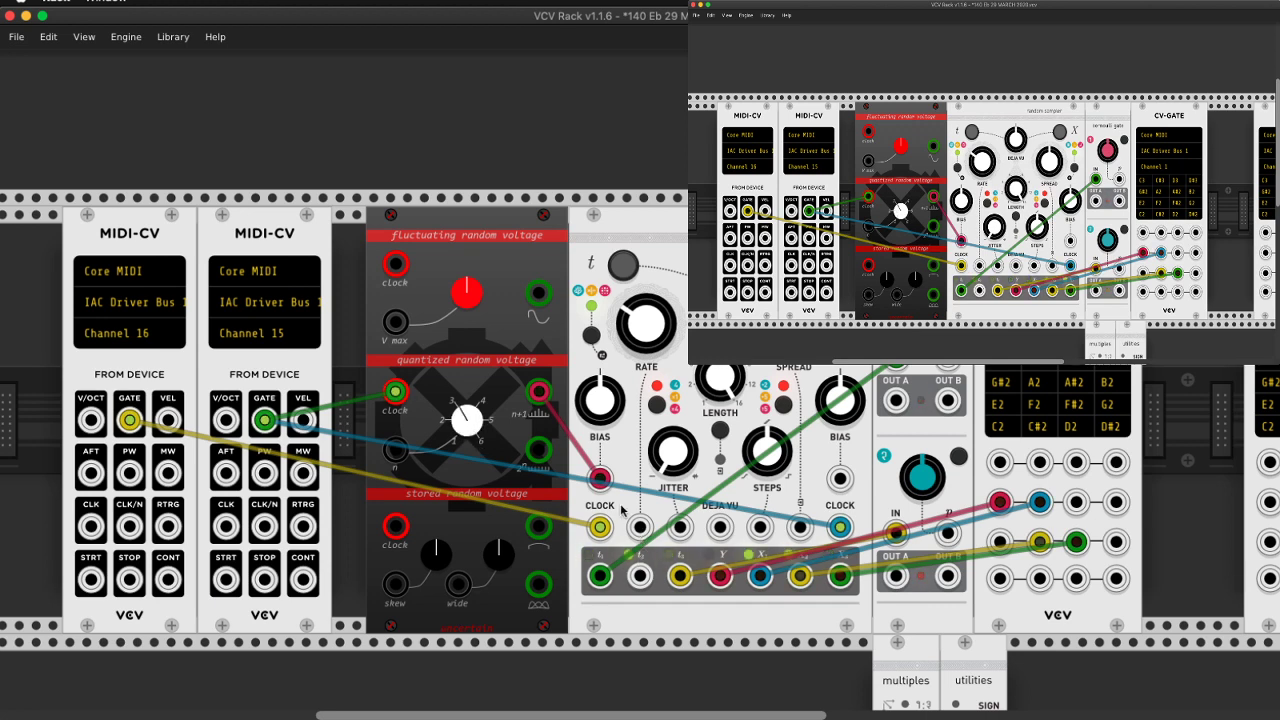
{"action": "left_click_drag", "start_coordinate": [602, 479], "coordinate": [641, 527]}
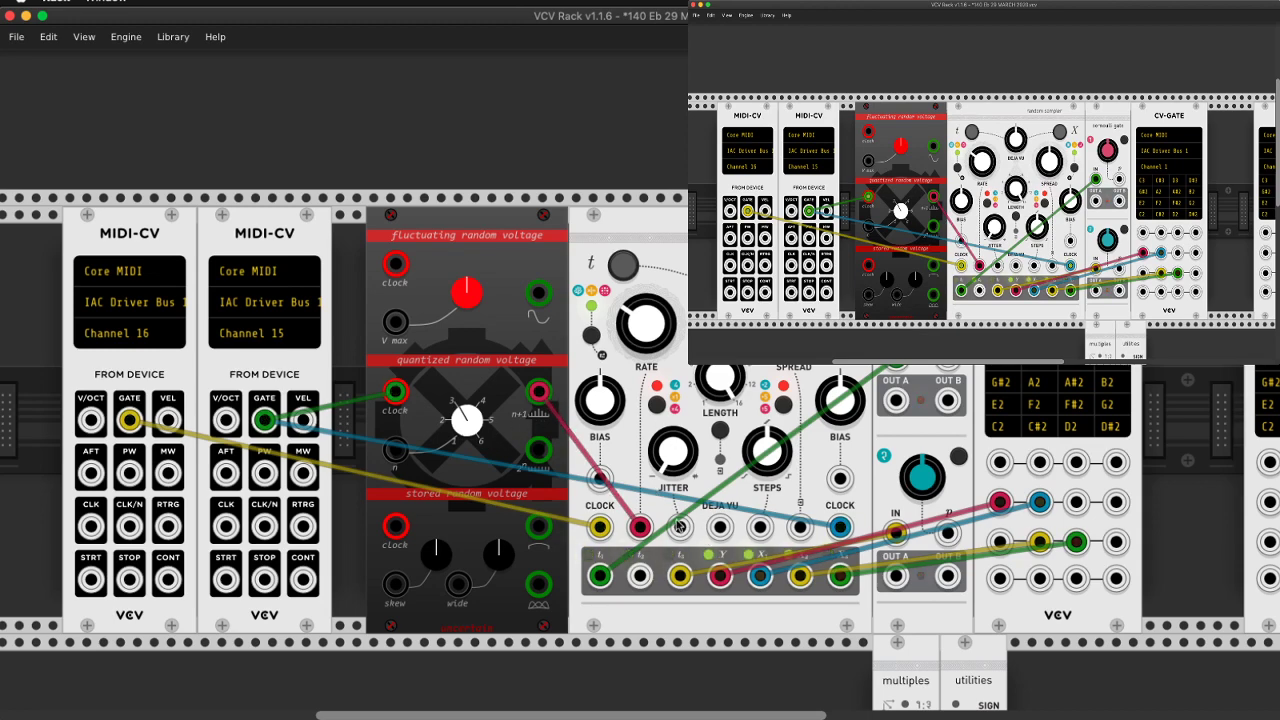
{"action": "scroll", "coordinate": [628, 500], "scroll_direction": "down", "scroll_amount": 3}
{"action": "scroll", "coordinate": [628, 500], "scroll_direction": "right", "scroll_amount": 2}
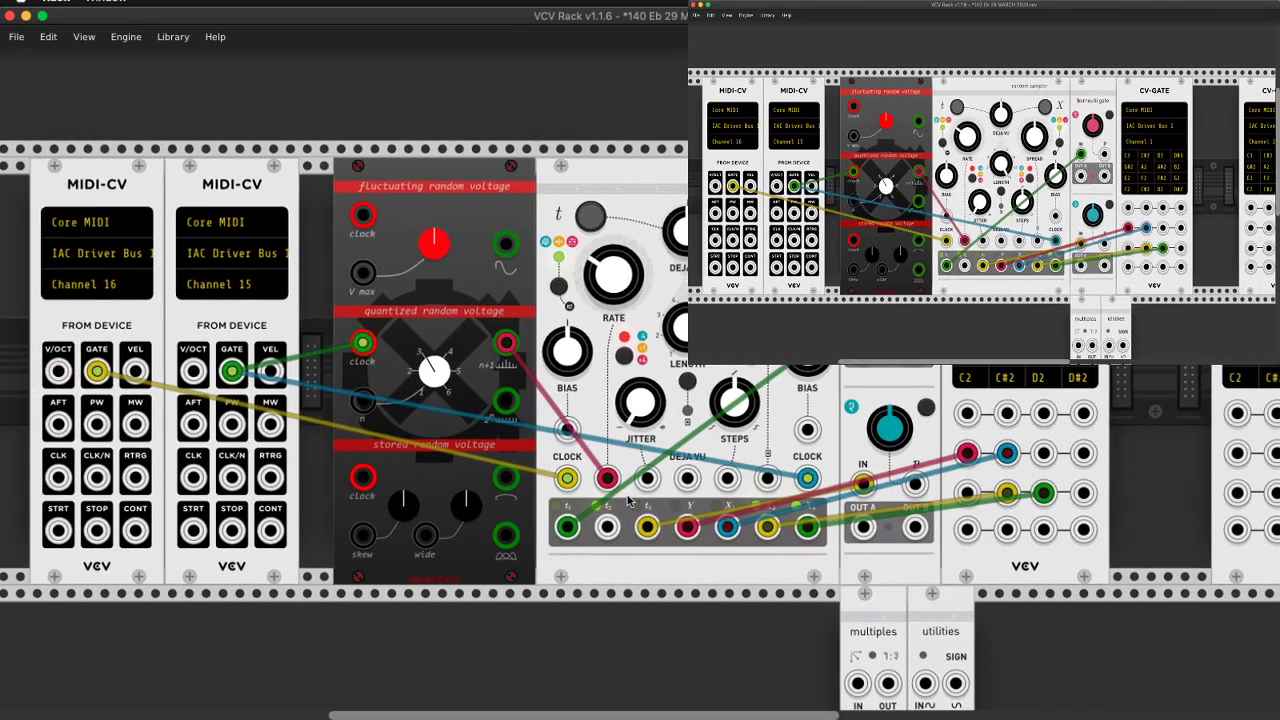
Return to Ableton Live and set the duplicated PERCU 2 track's volume to -8 dB
{"action": "key", "text": "super+Tab"}
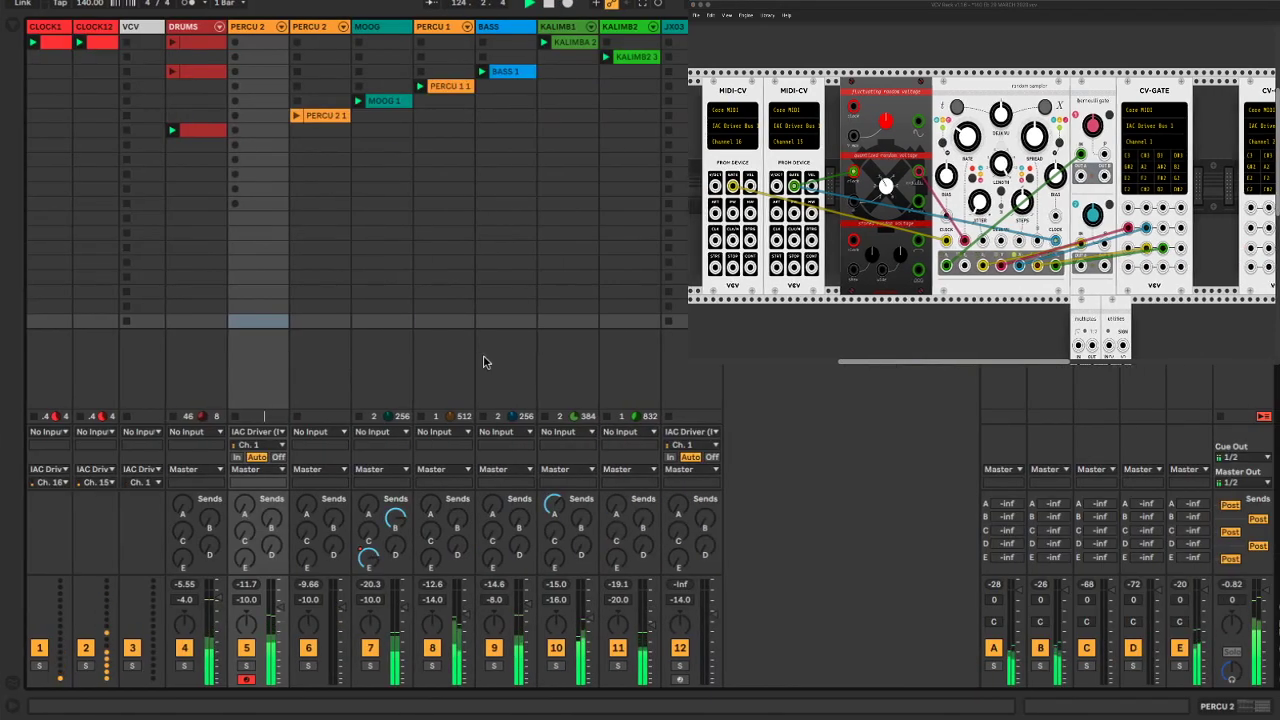
{"action": "left_click", "coordinate": [334, 291]}
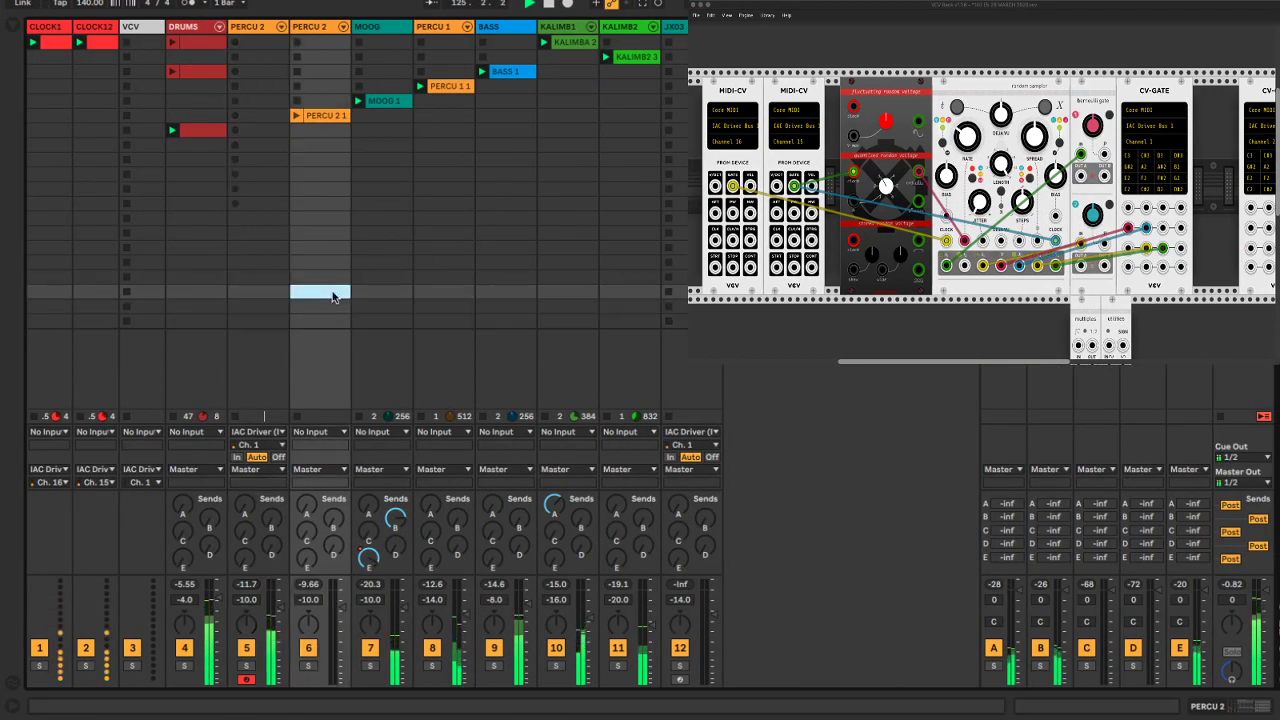
{"action": "left_click", "coordinate": [247, 604]}
{"action": "type", "text": "-"}
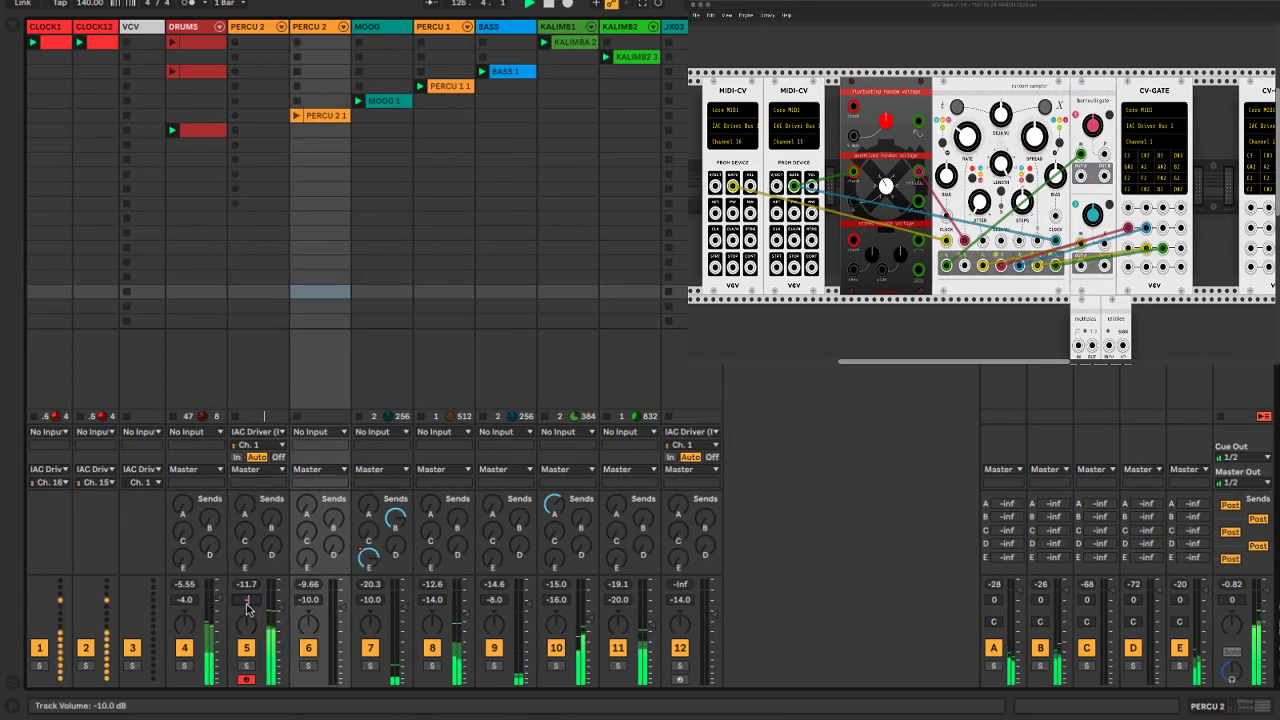
{"action": "type", "text": "8"}
{"action": "key", "text": "Return"}
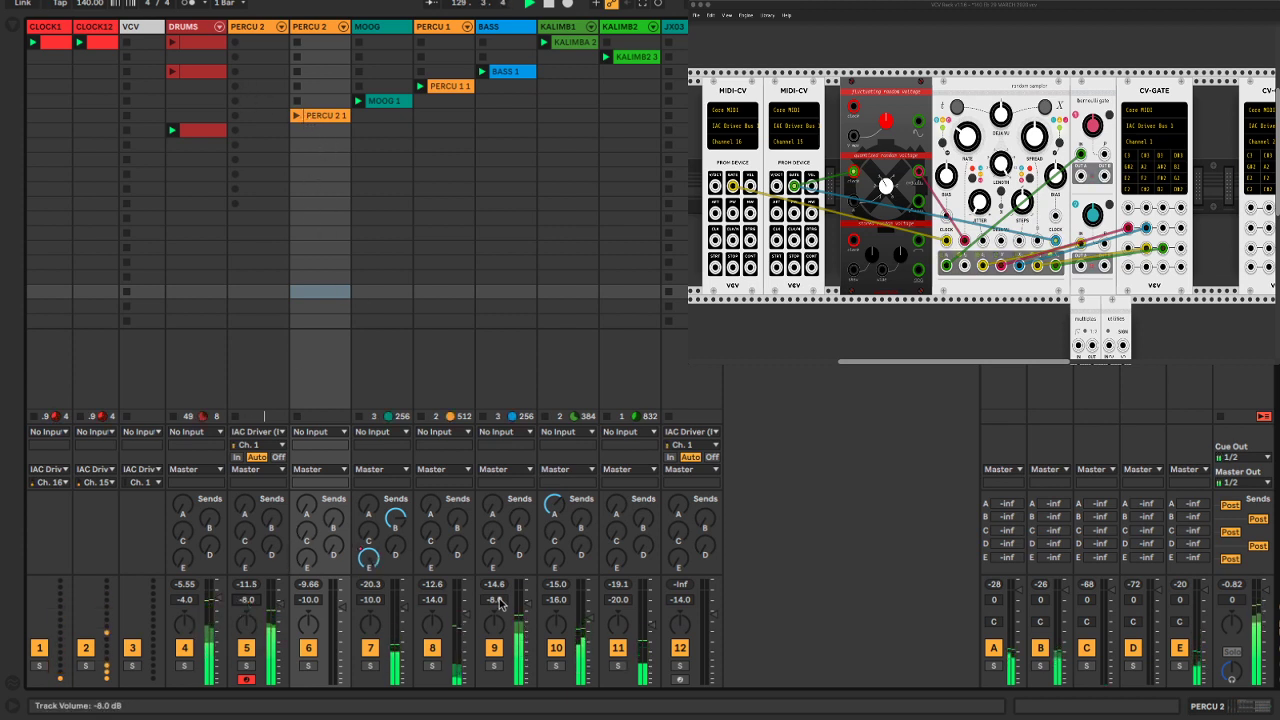
Stop the clips on the MOOG, PERCU 1, BASS and kalimba tracks, leaving the drums and the armed PERCU 2 track running
{"action": "left_click", "coordinate": [360, 87]}
{"action": "left_click", "coordinate": [421, 73]}
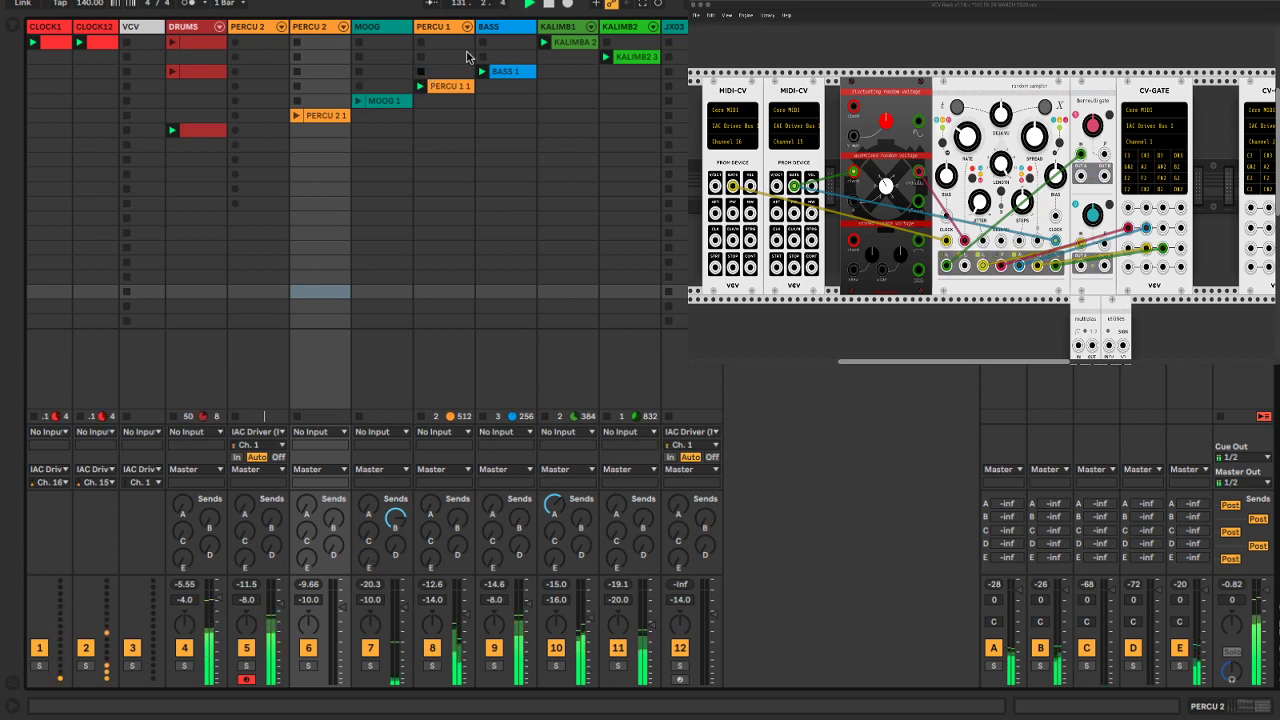
{"action": "left_click", "coordinate": [483, 58]}
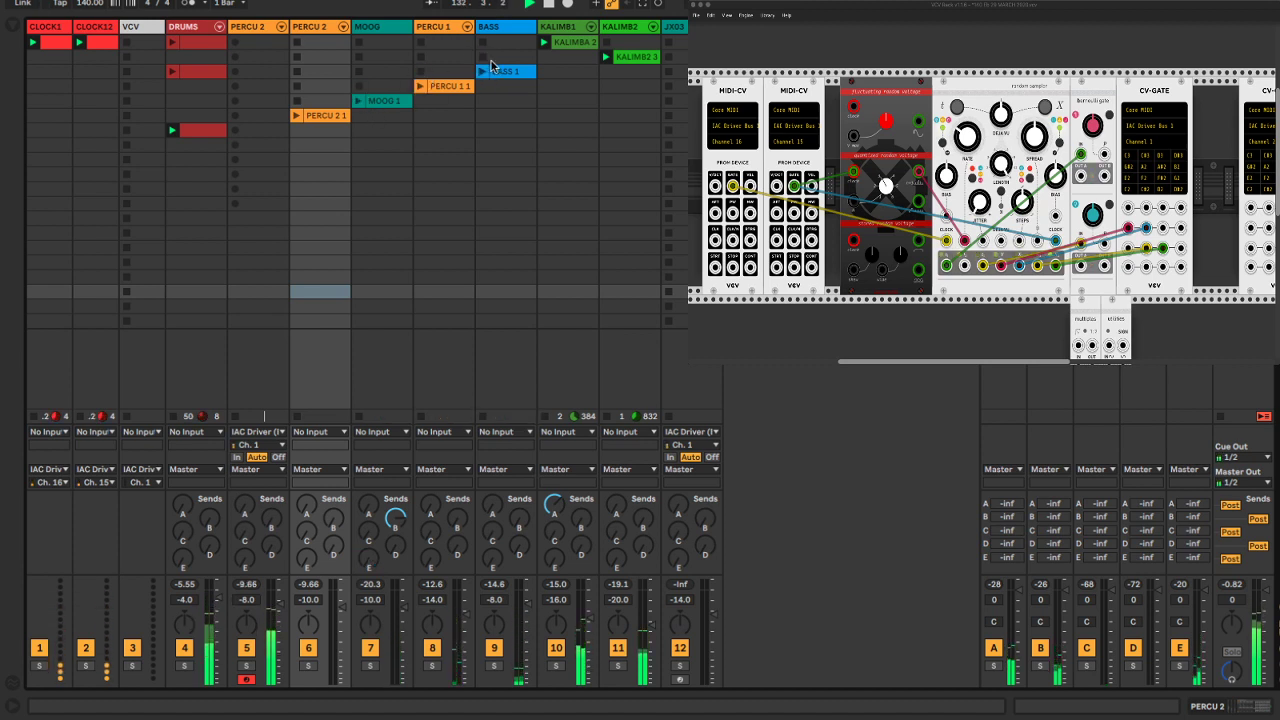
{"action": "left_click", "coordinate": [543, 417]}
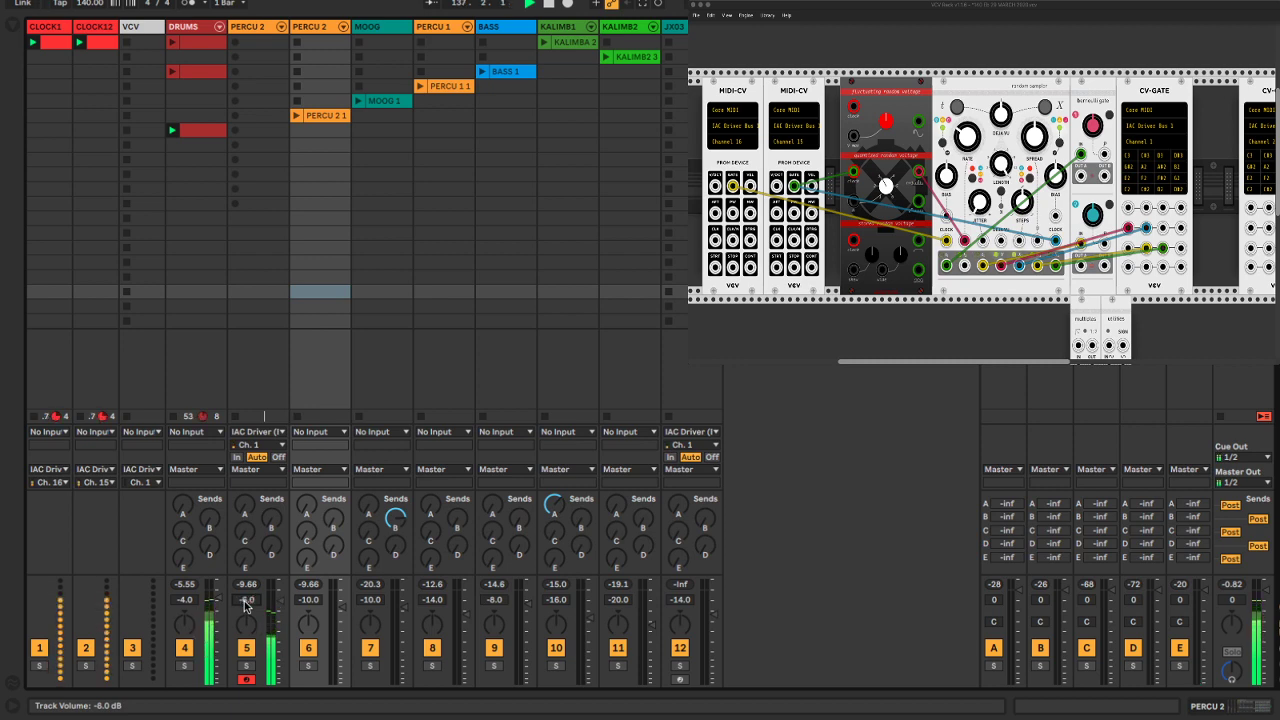
Switch to VCV Rack and feed the quantized random voltage clock from the Channel 16 MIDI-CV gate
{"action": "key", "text": "super+Tab"}
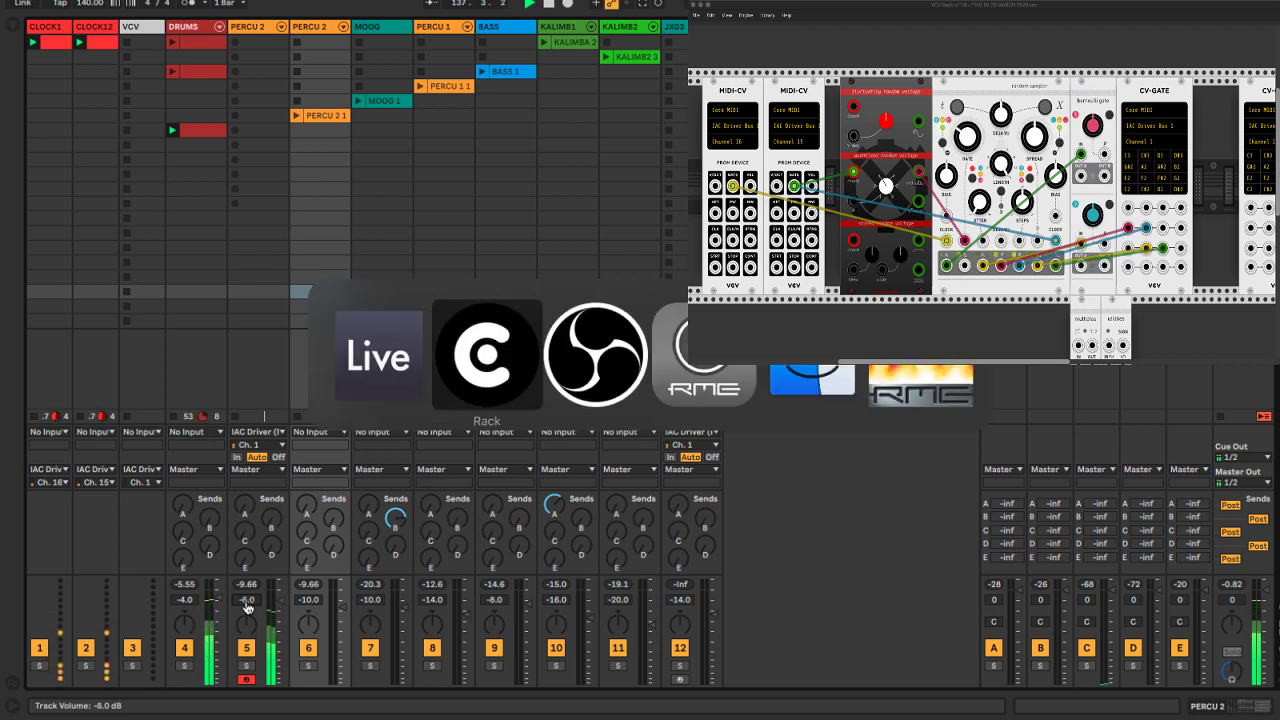
{"action": "left_click", "coordinate": [492, 370]}
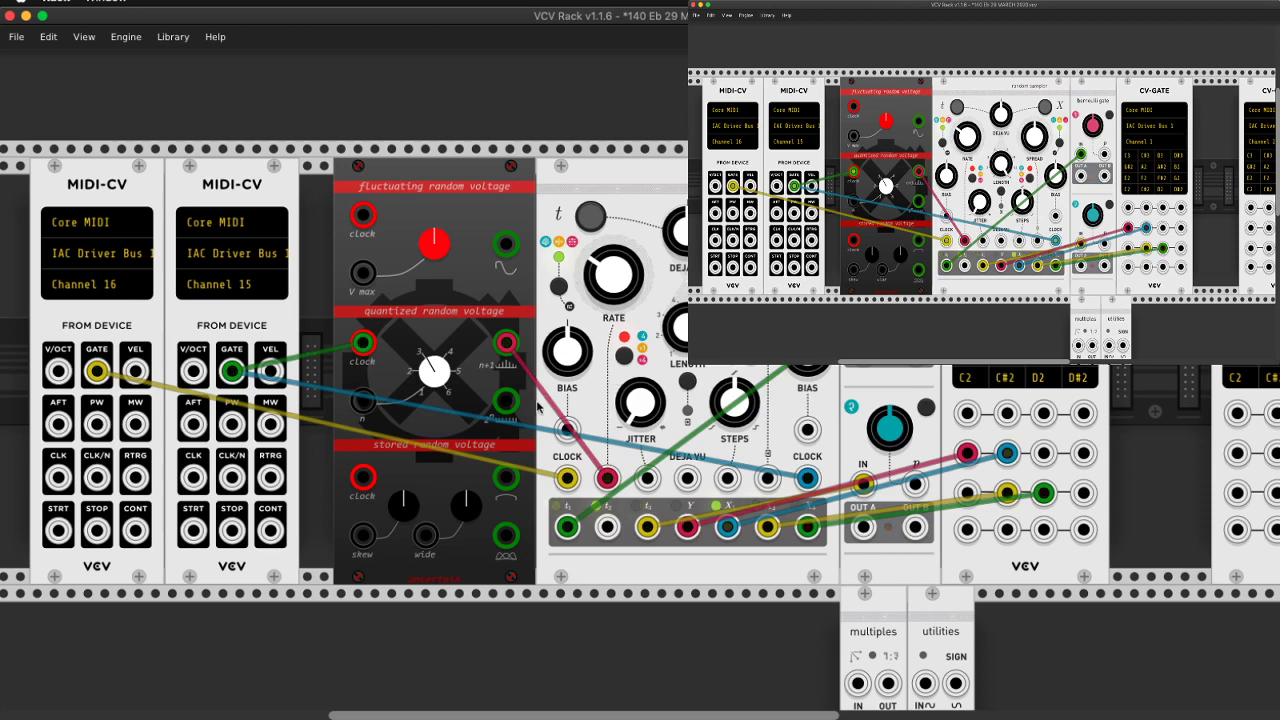
{"action": "left_click_drag", "start_coordinate": [220, 357], "coordinate": [96, 371]}
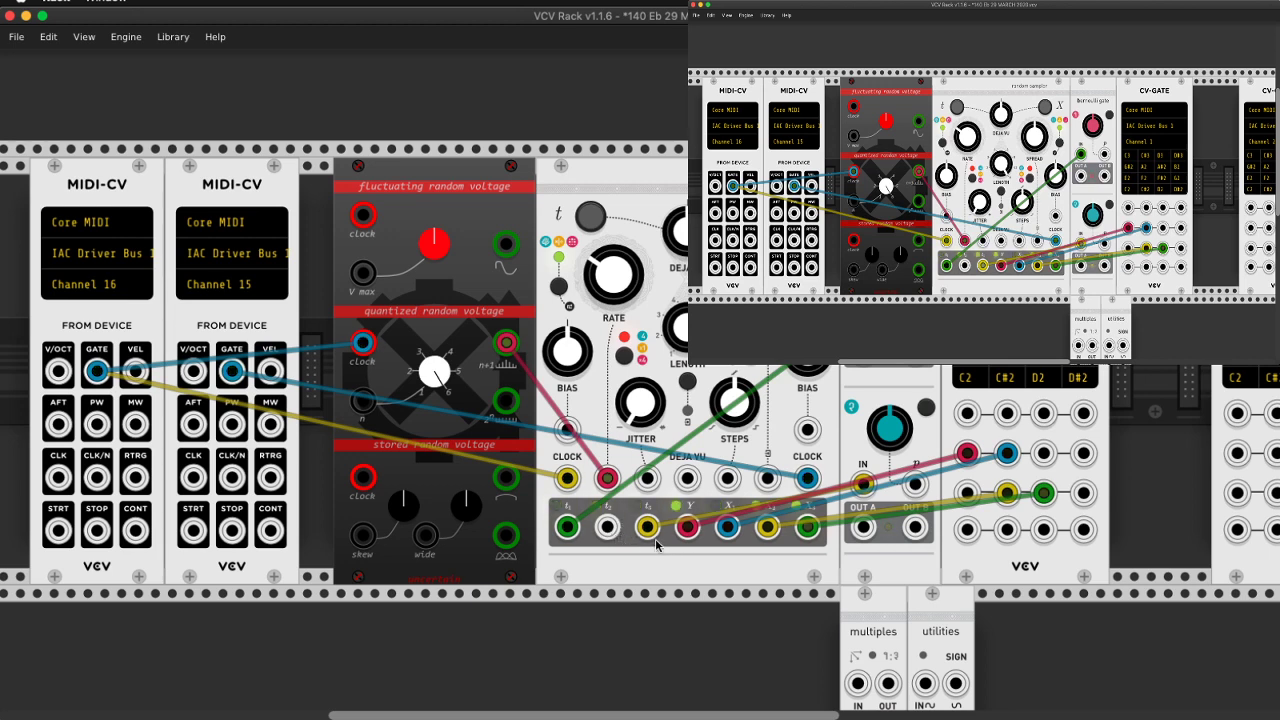
Remove the cables from the random sampler's t1, t3, X1, X2 and X3 outputs
{"action": "right_click", "coordinate": [722, 535]}
{"action": "right_click", "coordinate": [767, 534]}
{"action": "right_click", "coordinate": [810, 535]}
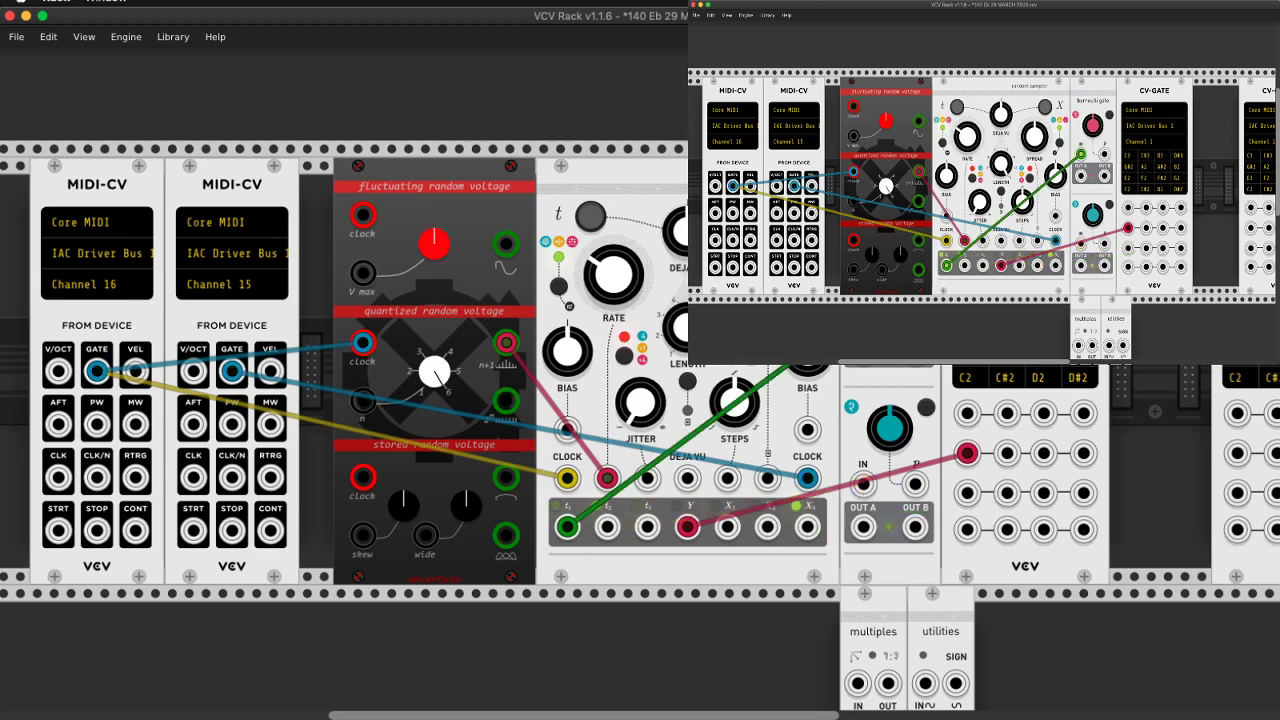
{"action": "right_click", "coordinate": [864, 307]}
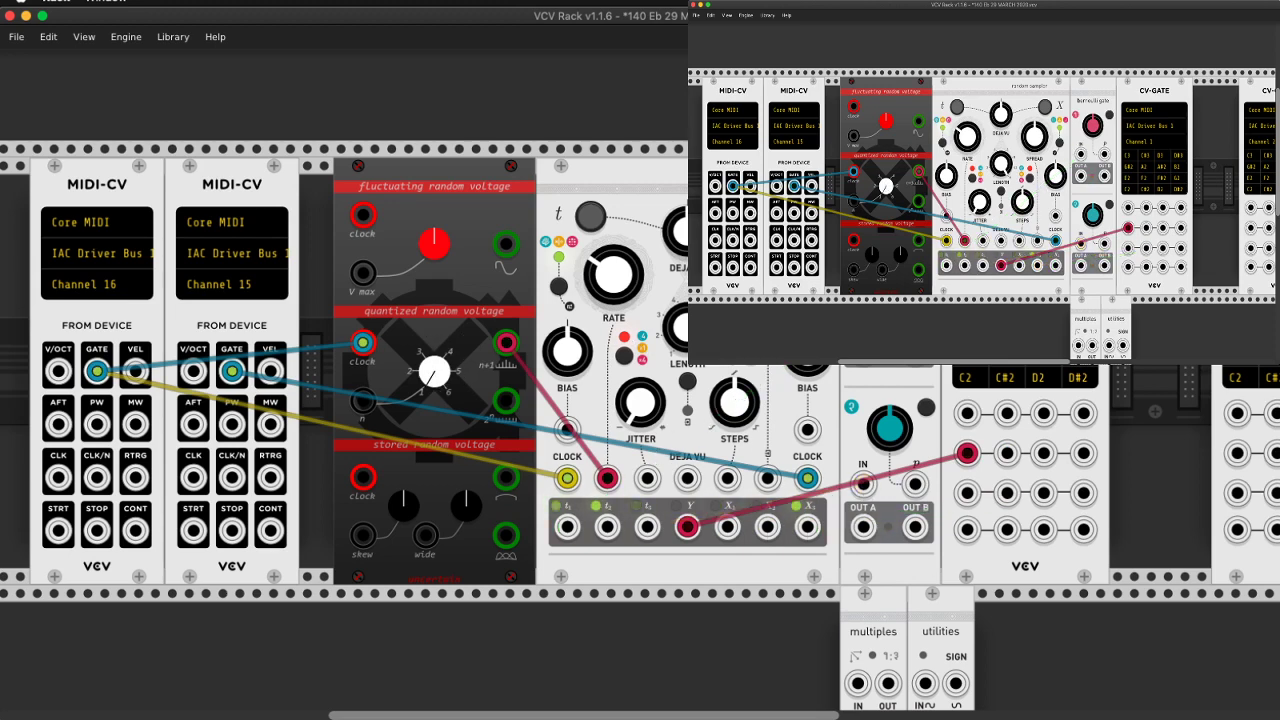
Patch the random sampler's t1 and t3 outputs to the Channel 1 CV-GATE's third-row inputs and remove the Y cable
{"action": "left_click_drag", "start_coordinate": [563, 528], "coordinate": [1043, 453]}
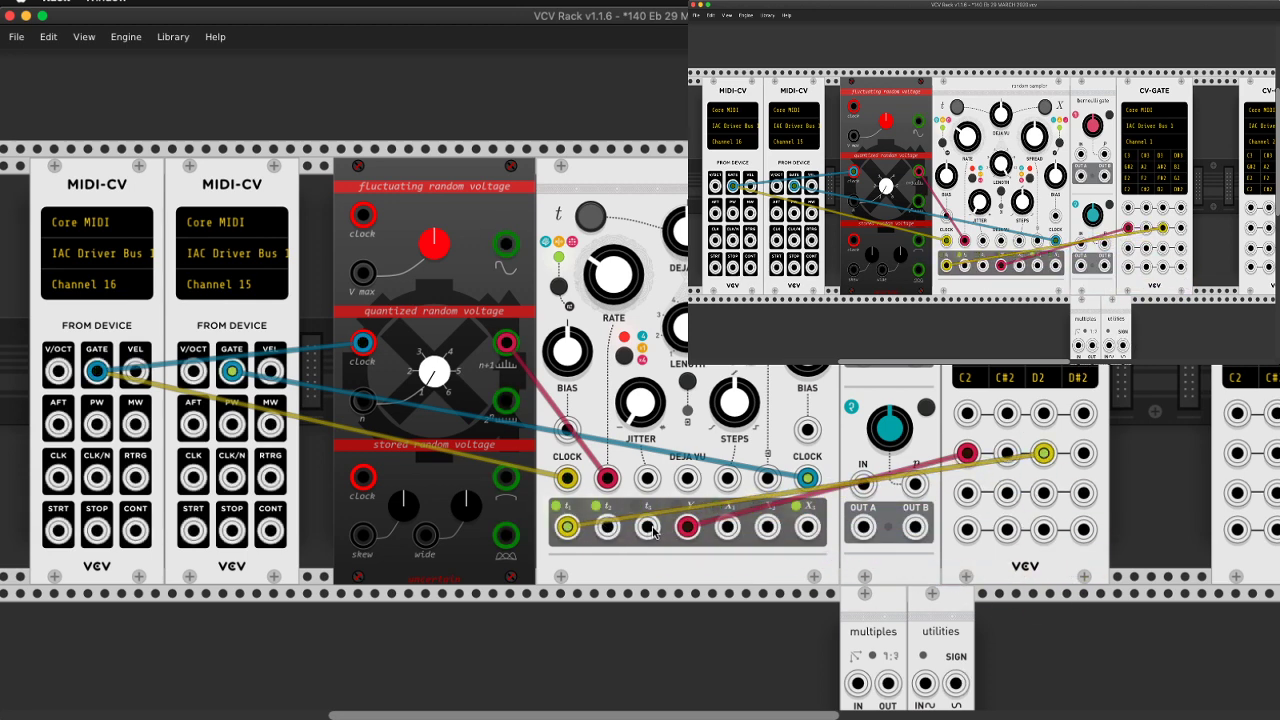
{"action": "left_click_drag", "start_coordinate": [649, 528], "coordinate": [1043, 495]}
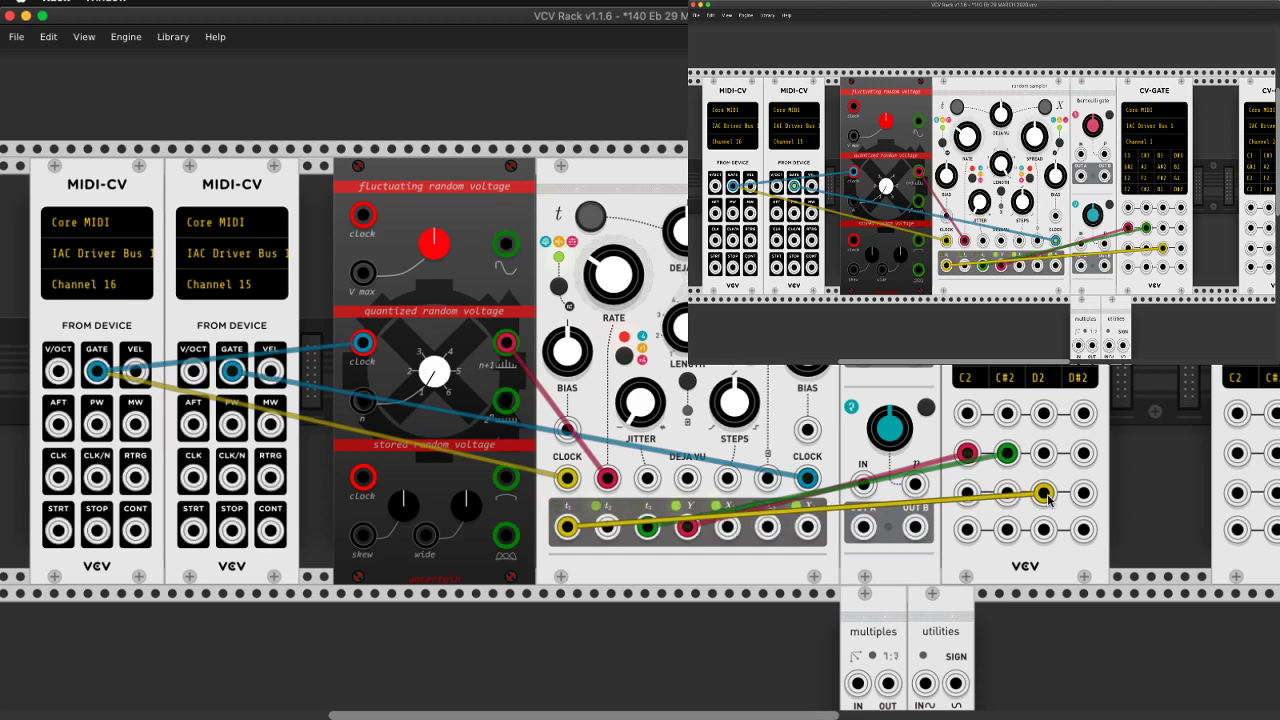
{"action": "left_click_drag", "start_coordinate": [1007, 453], "coordinate": [1083, 493]}
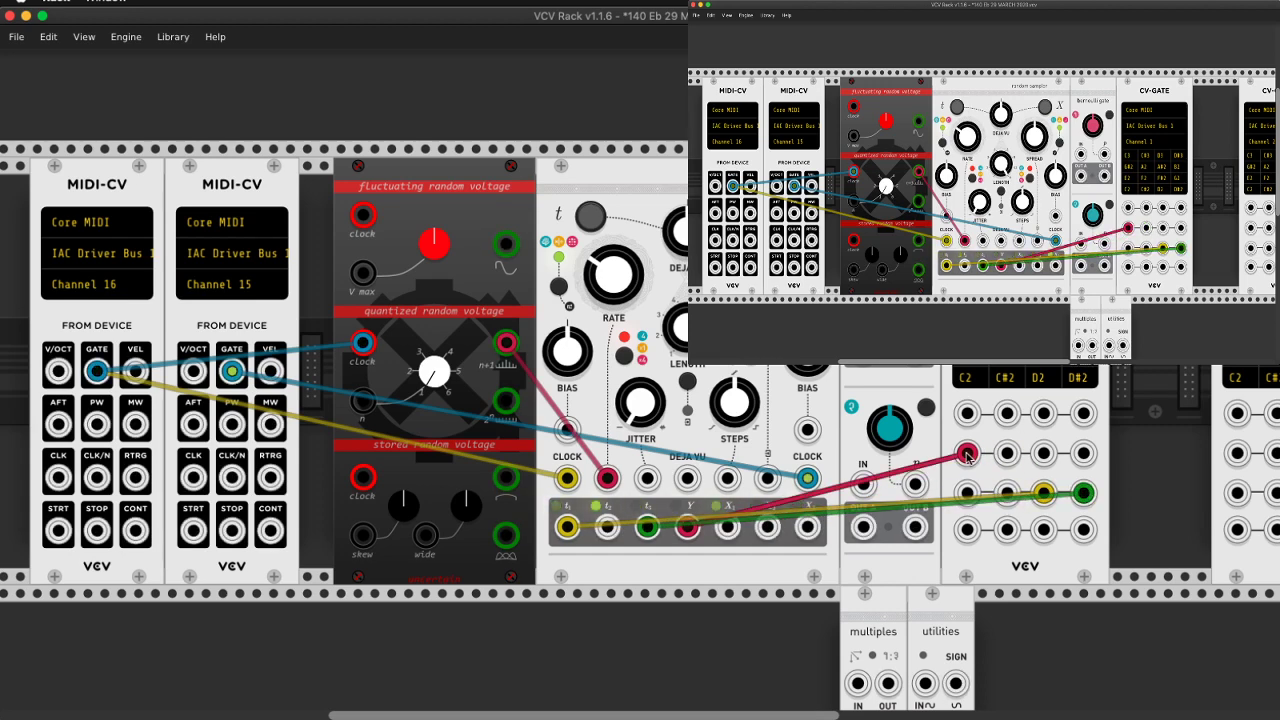
{"action": "left_click_drag", "start_coordinate": [968, 457], "coordinate": [1015, 485]}
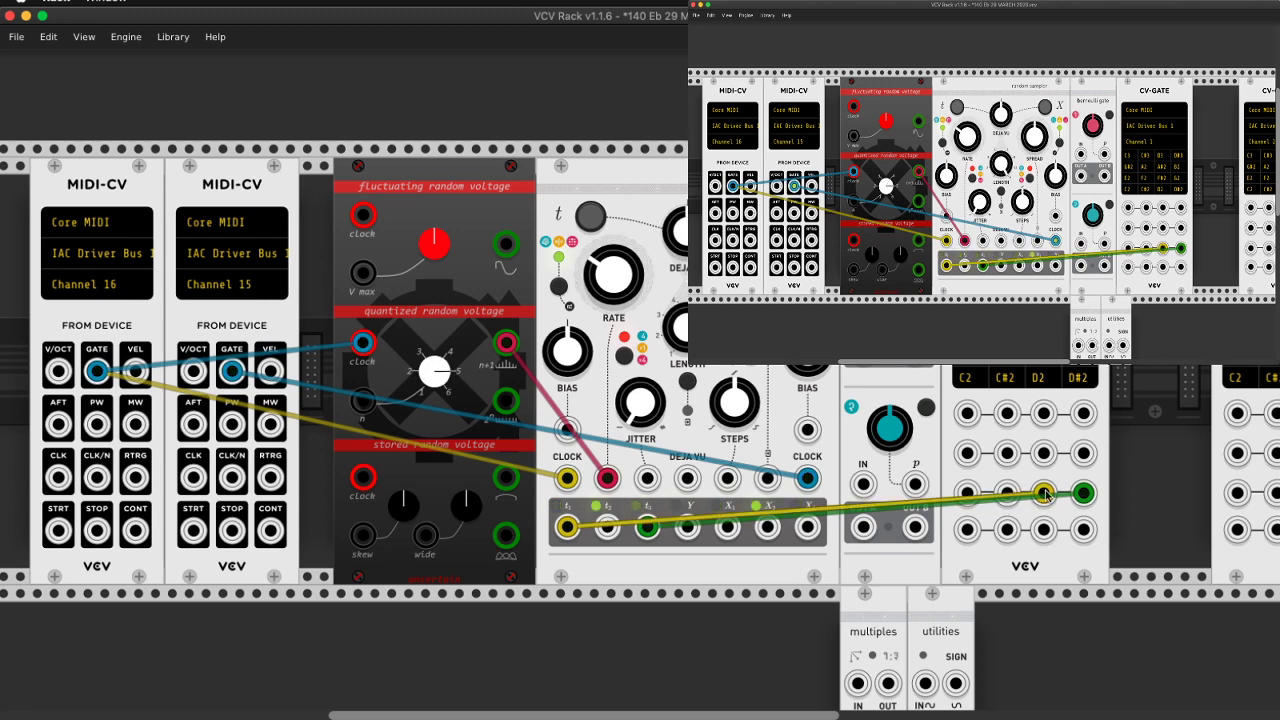
Try other Channel 1 CV-GATE inputs for t1 and t3, ending on the third row's third and second inputs
{"action": "left_click_drag", "start_coordinate": [1044, 492], "coordinate": [967, 452]}
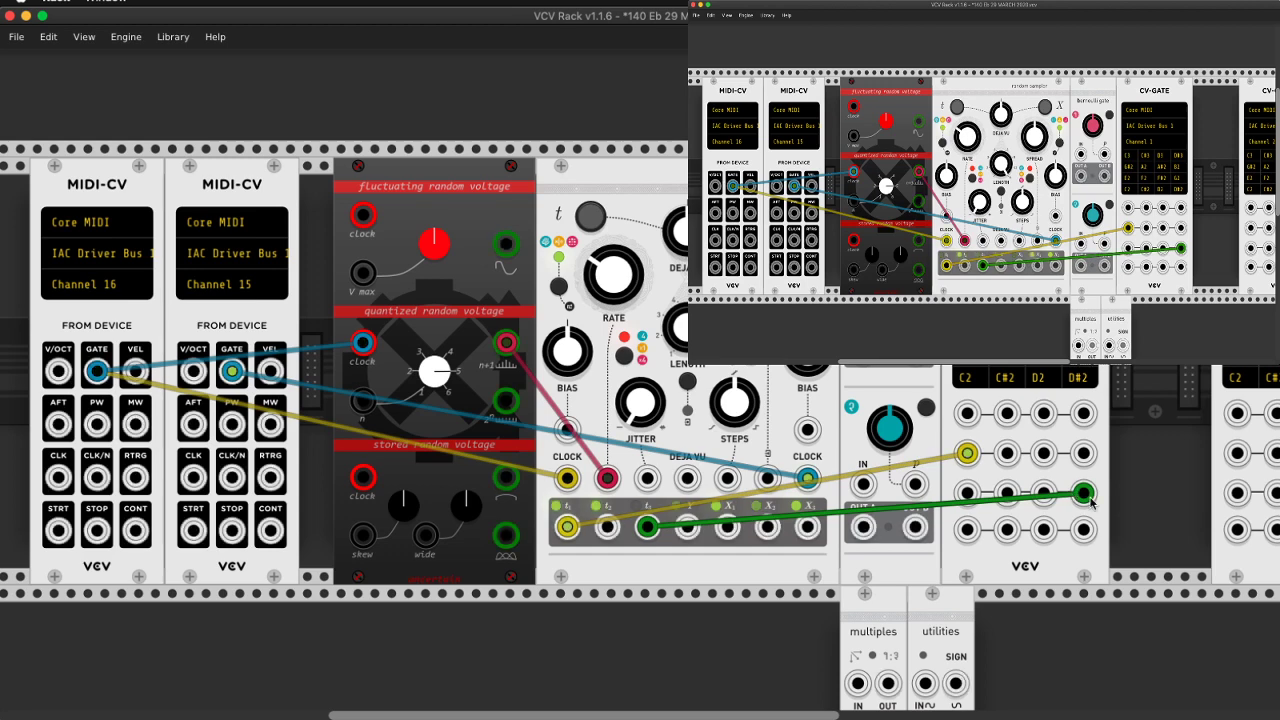
{"action": "left_click_drag", "start_coordinate": [1080, 493], "coordinate": [855, 556]}
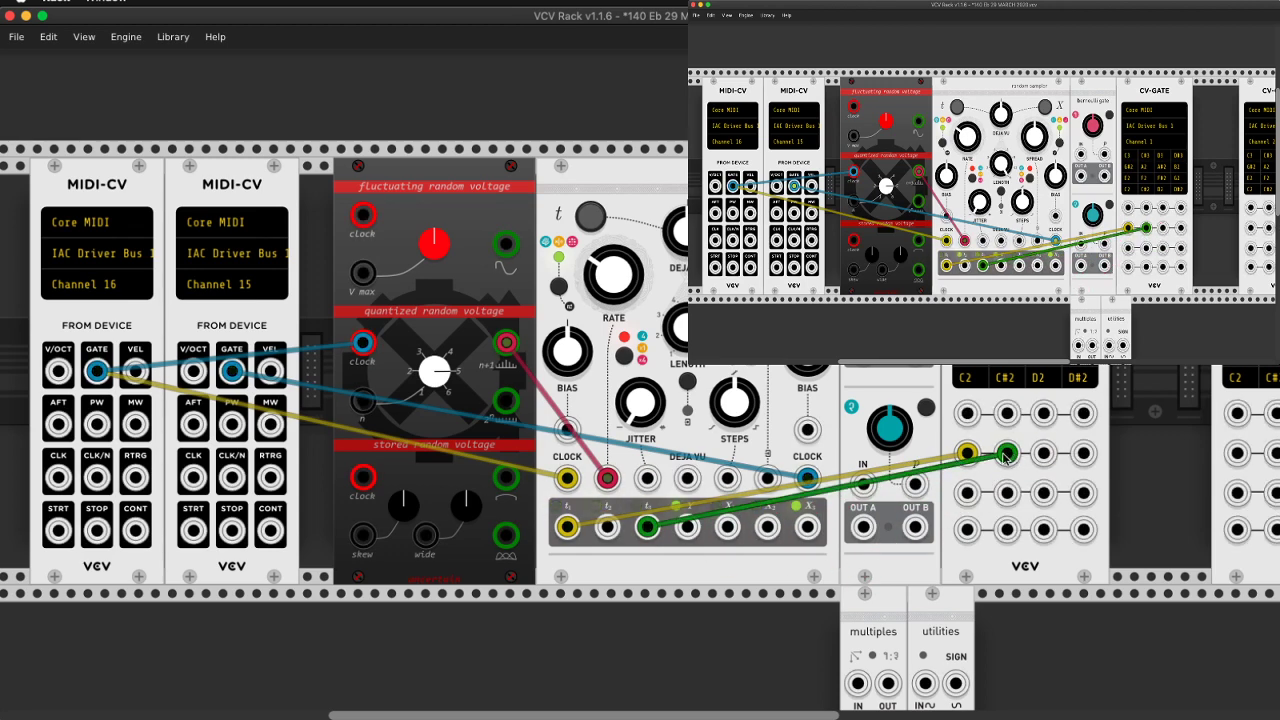
{"action": "left_click_drag", "start_coordinate": [1009, 456], "coordinate": [1007, 492]}
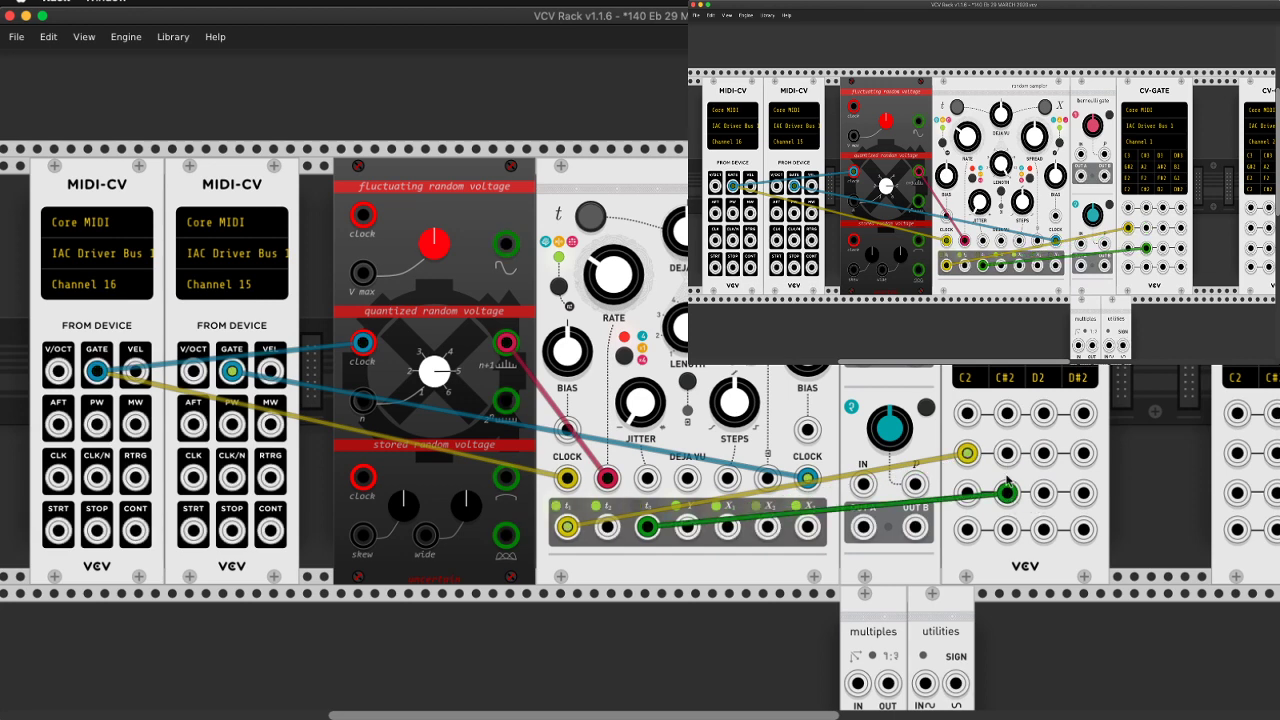
{"action": "left_click_drag", "start_coordinate": [967, 453], "coordinate": [1044, 492]}
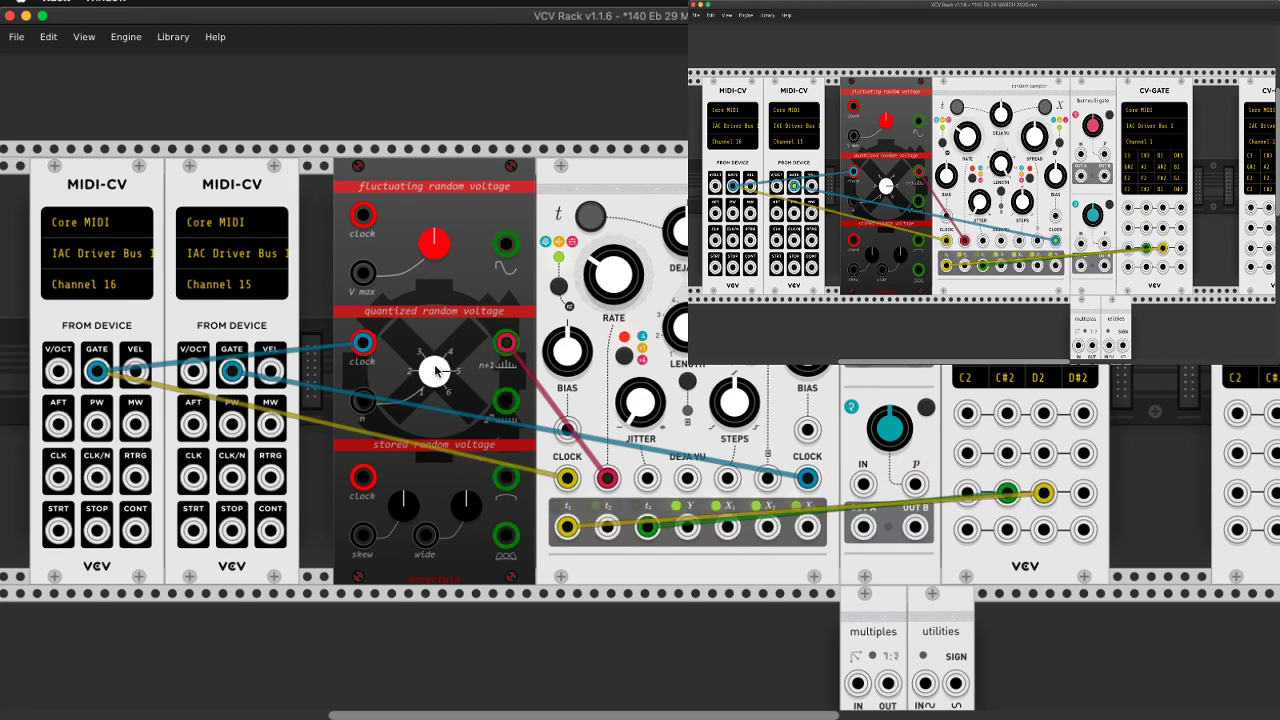
Replace the n+1 cable to the random sampler's rate input with one from the quantized section's 2^n output
{"action": "right_click", "coordinate": [508, 347]}
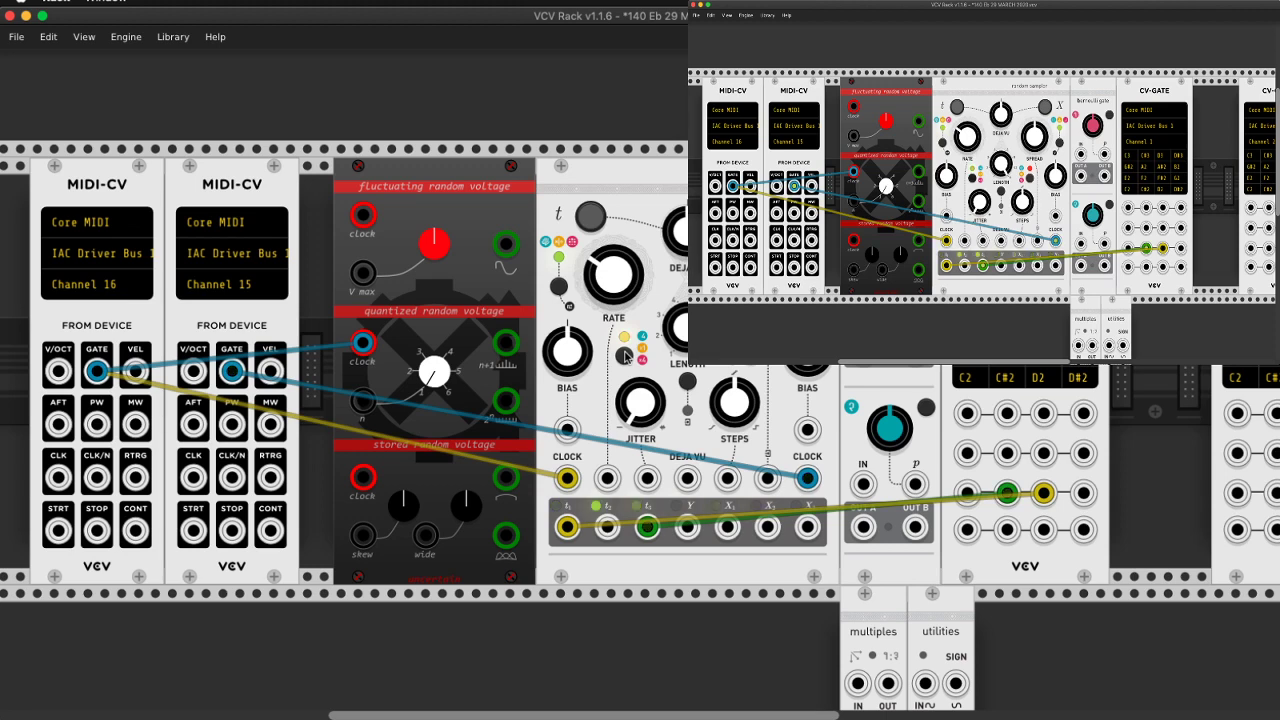
{"action": "left_click_drag", "start_coordinate": [607, 478], "coordinate": [507, 401]}
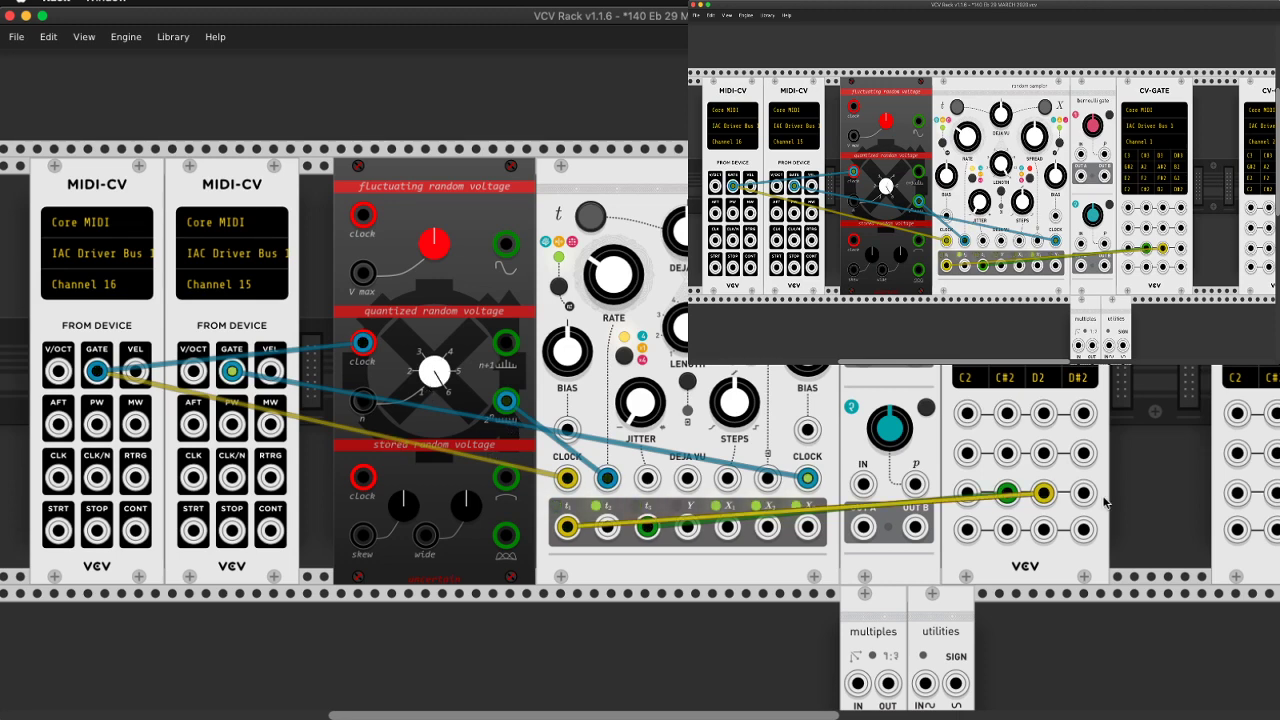
Move the t1 and t3 cables to the second and third inputs of the Channel 1 CV-GATE's first row
{"action": "left_click_drag", "start_coordinate": [1043, 492], "coordinate": [1007, 492]}
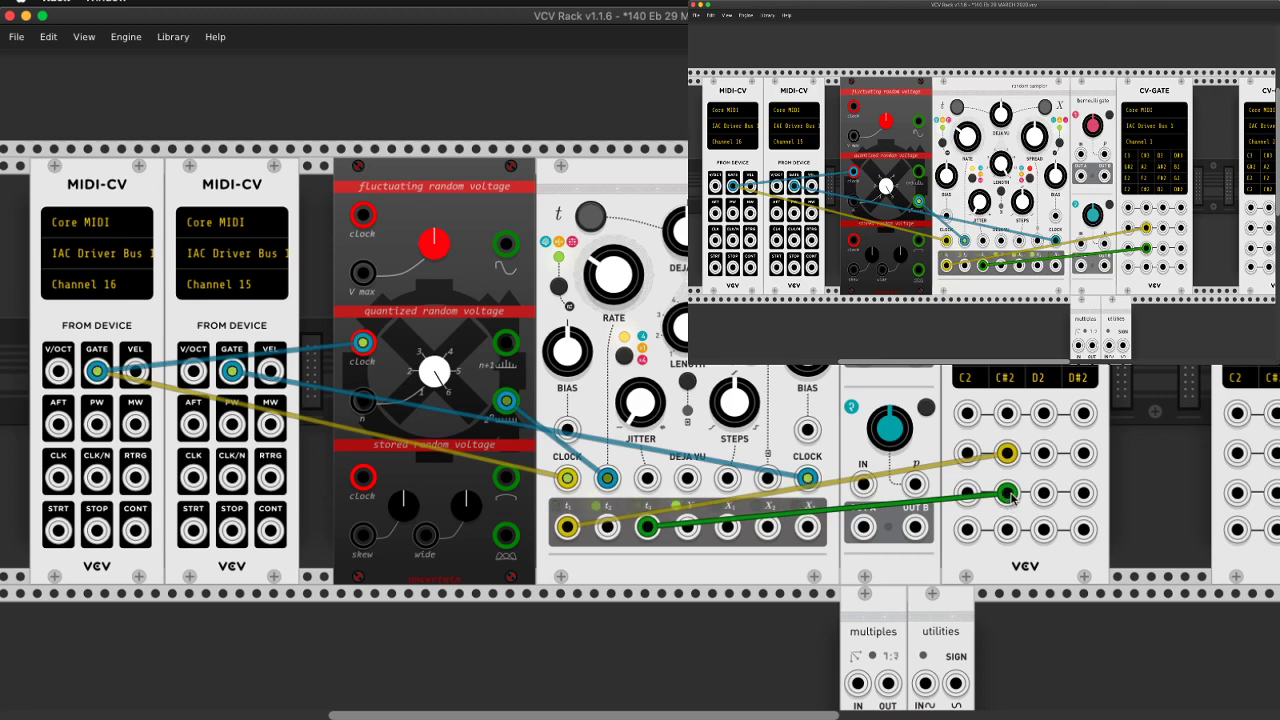
{"action": "left_click_drag", "start_coordinate": [1010, 494], "coordinate": [1007, 413]}
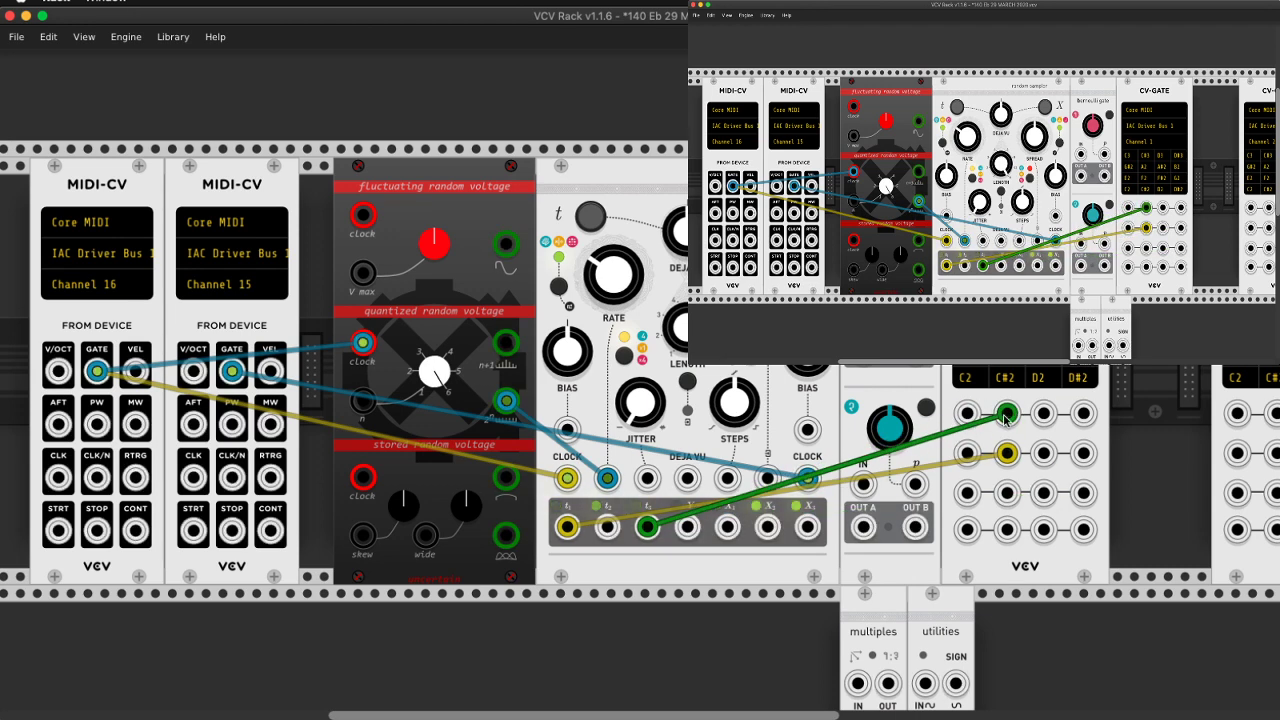
{"action": "left_click_drag", "start_coordinate": [1008, 415], "coordinate": [1044, 413]}
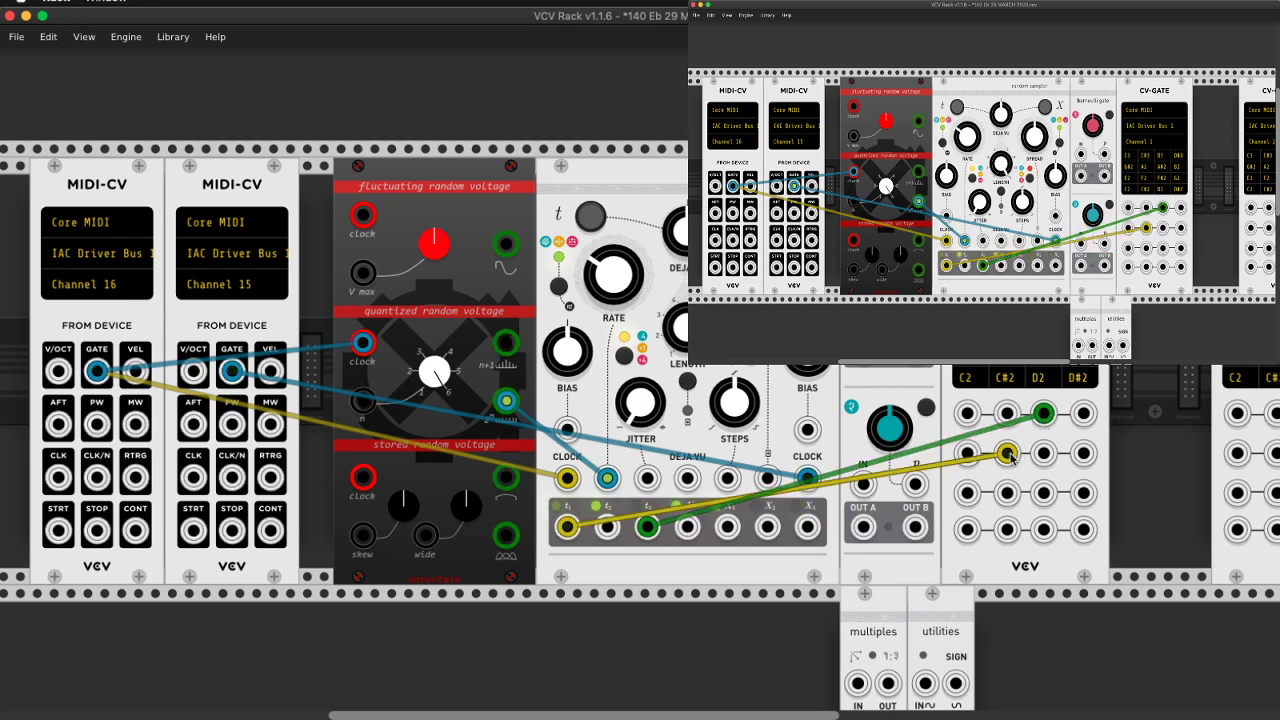
{"action": "left_click_drag", "start_coordinate": [1007, 453], "coordinate": [1008, 412]}
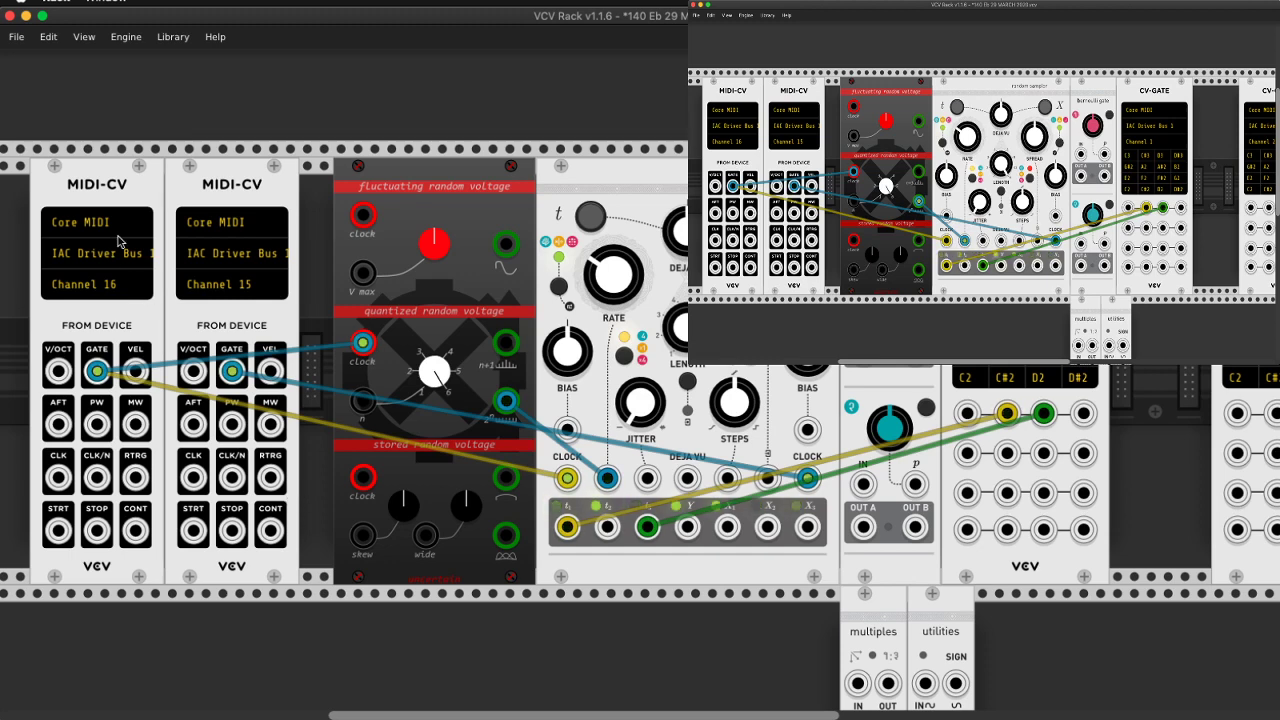
Move the Channel 15 and Channel 16 MIDI-CV modules up against the random voltage module
{"action": "left_click_drag", "start_coordinate": [232, 163], "coordinate": [266, 166]}
{"action": "left_click_drag", "start_coordinate": [112, 170], "coordinate": [146, 170]}
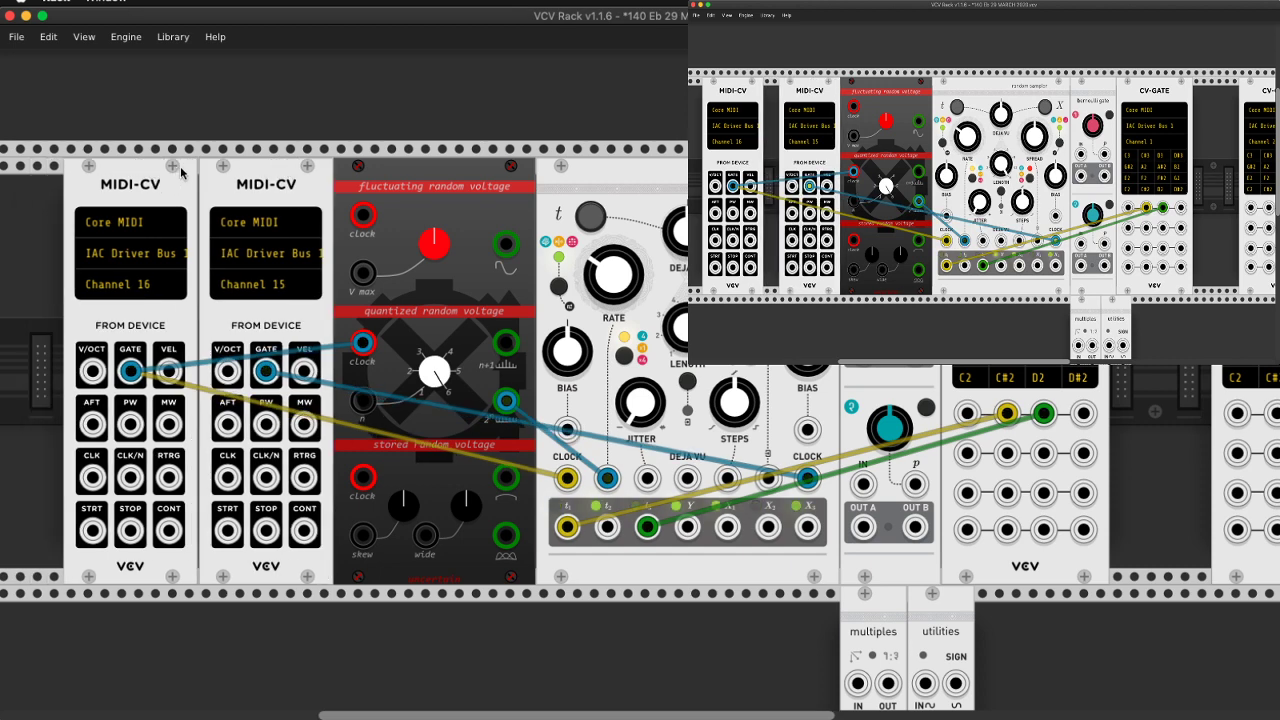
{"action": "scroll", "coordinate": [267, 320], "scroll_direction": "right", "scroll_amount": 3}
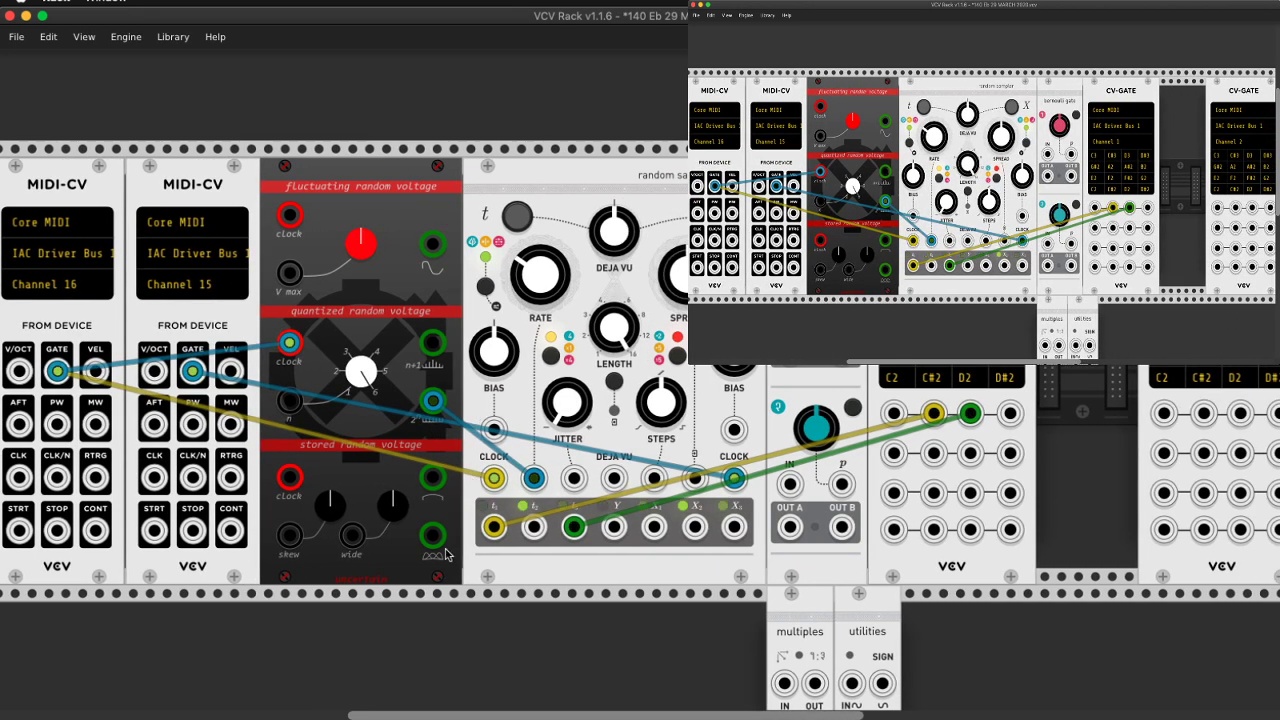
Switch to Ableton Live and launch the PERCU 2 1 and PERCU 1 1 clips
{"action": "key", "text": "super+Tab"}
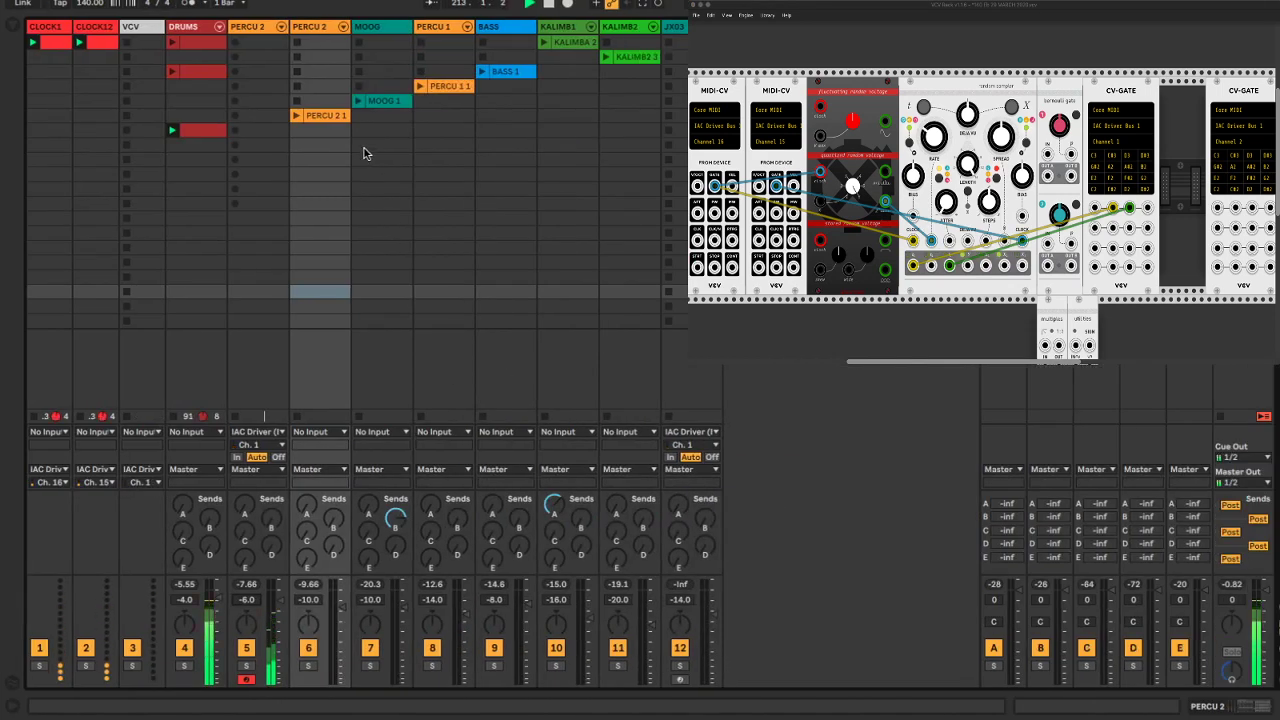
{"action": "left_click", "coordinate": [295, 116]}
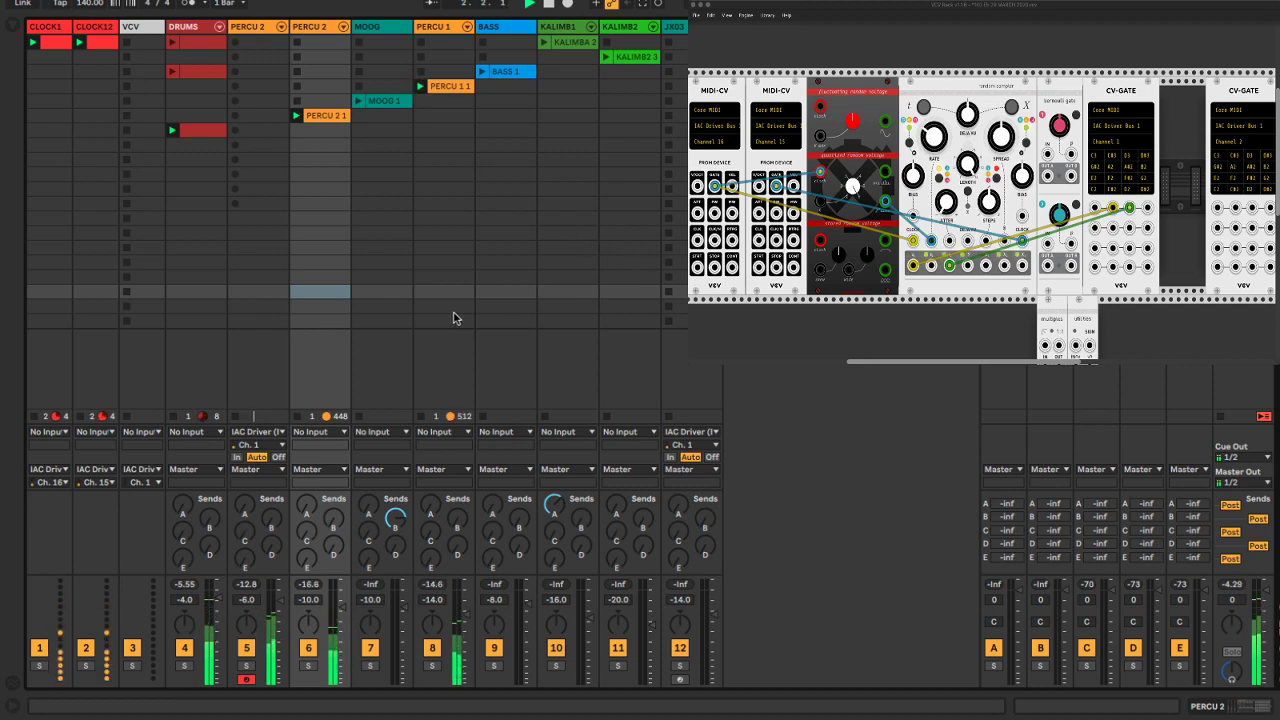
{"action": "key", "text": "super+Tab"}
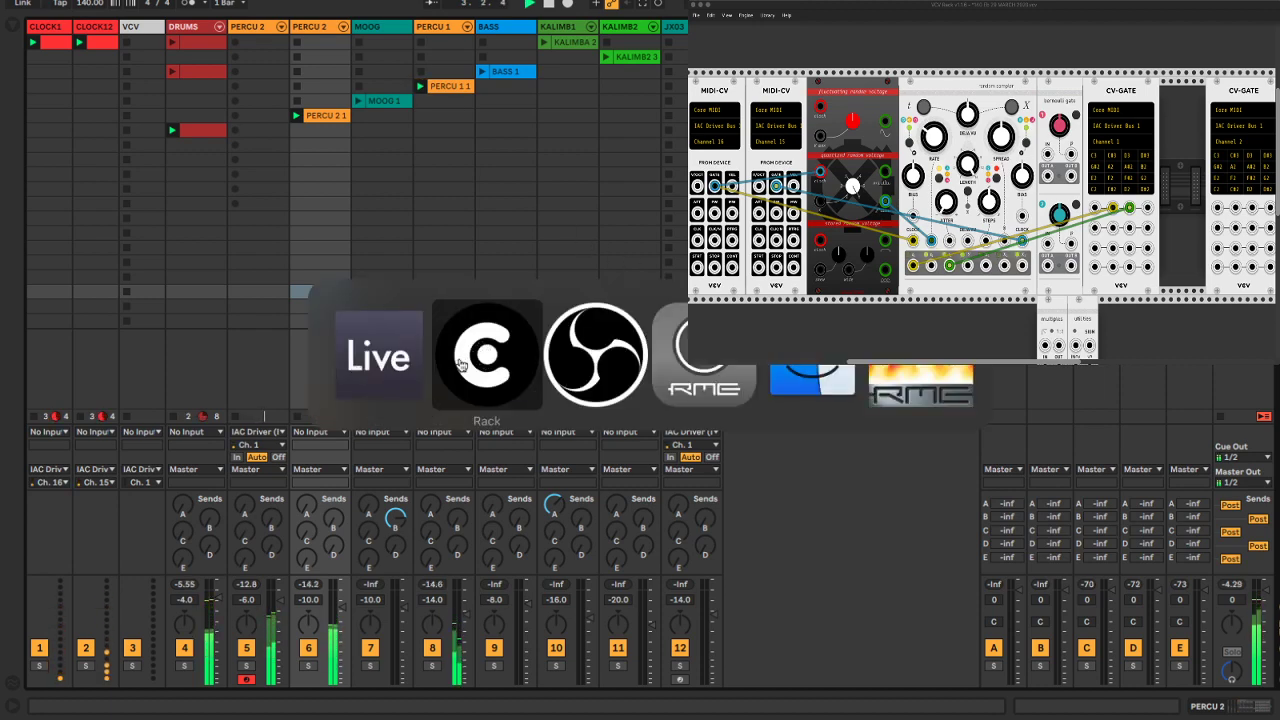
Compare the device chains of the two PERCU 2 tracks, the MOOG track and the drums
{"action": "double_click", "coordinate": [251, 24]}
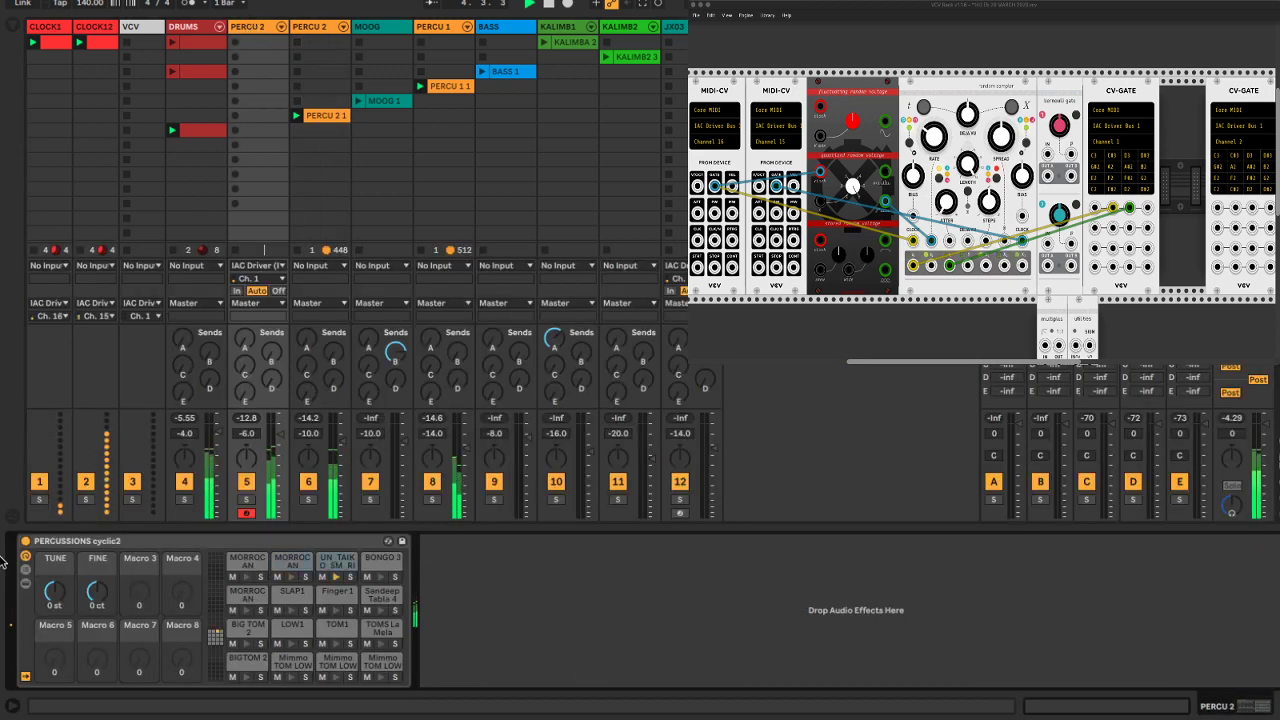
{"action": "left_click", "coordinate": [298, 28]}
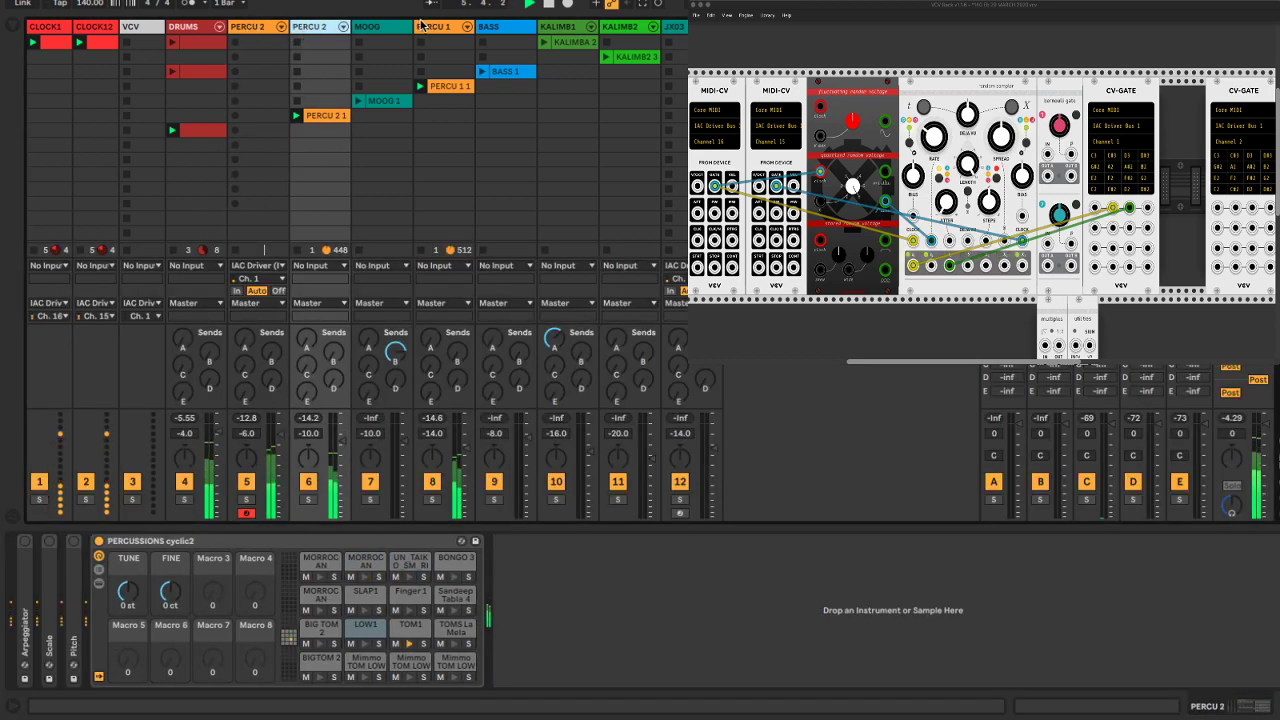
{"action": "left_click", "coordinate": [380, 27]}
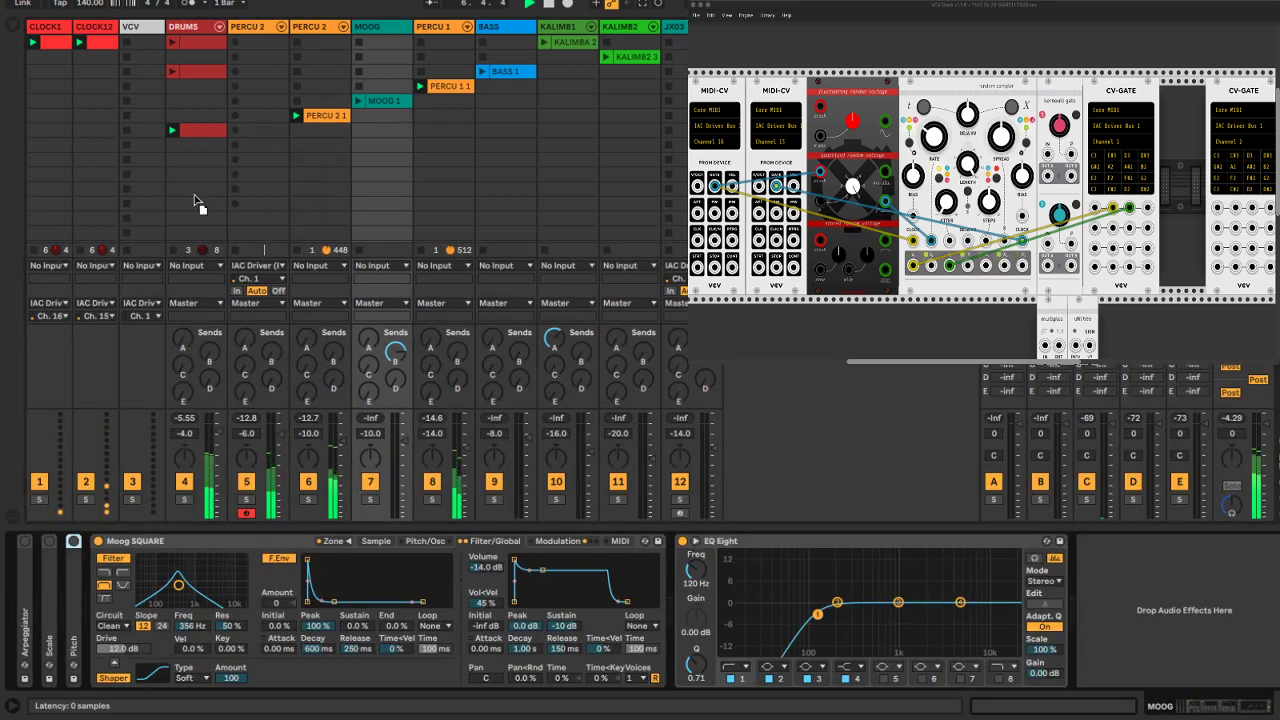
{"action": "left_click", "coordinate": [181, 32]}
{"action": "left_click", "coordinate": [263, 30]}
Try a +12 st Pitch effect before the armed PERCU 2 track's rack, delete it, and use +12 st on the rack's TUNE instead
{"action": "left_click_drag", "start_coordinate": [0, 593], "coordinate": [24, 594]}
{"action": "double_click", "coordinate": [27, 577]}
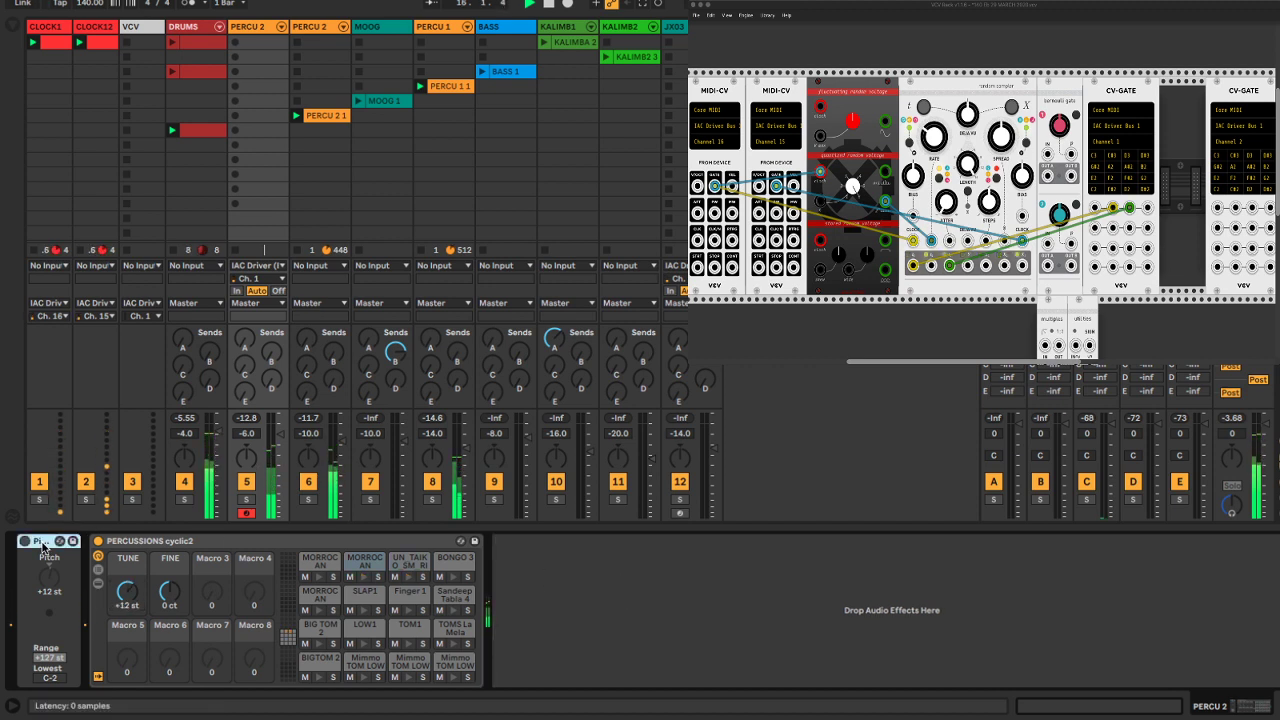
{"action": "left_click", "coordinate": [42, 545]}
{"action": "key", "text": "Delete"}
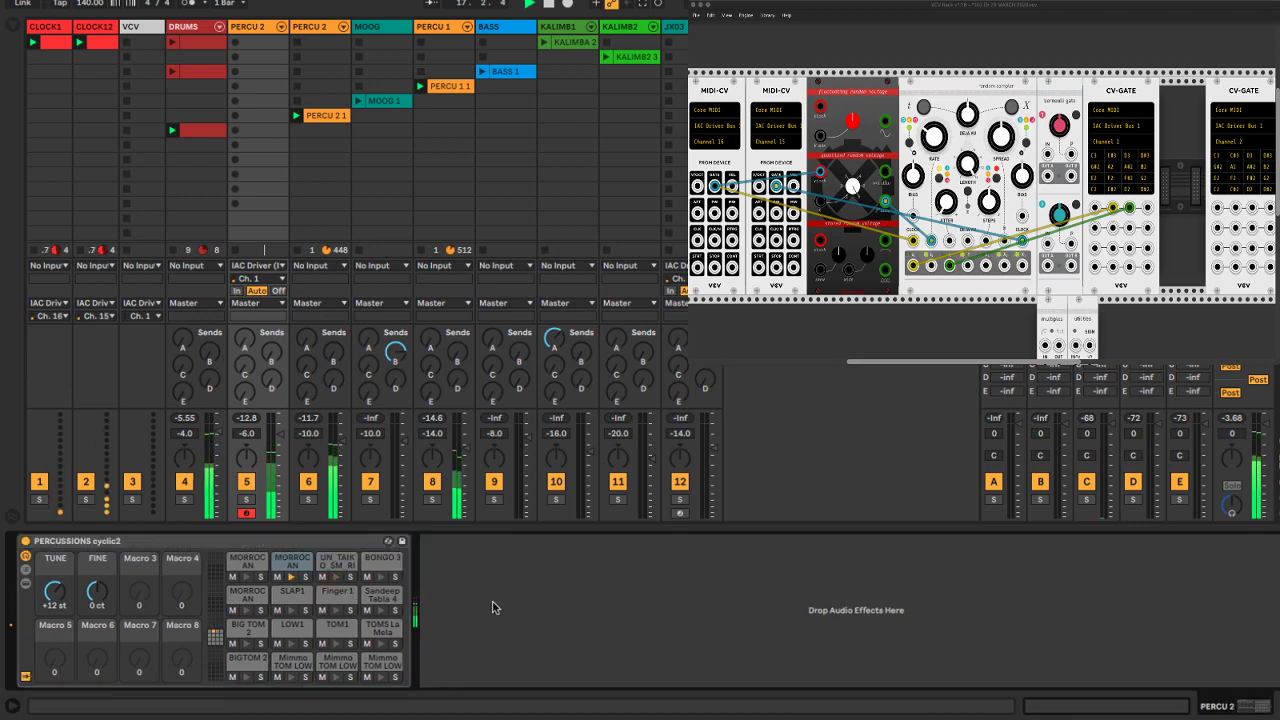
Switch to VCV Rack, try the bernoulli gate module in the lower row beside multiples, put it back, and return to Ableton Live
{"action": "key", "text": "super+Tab"}
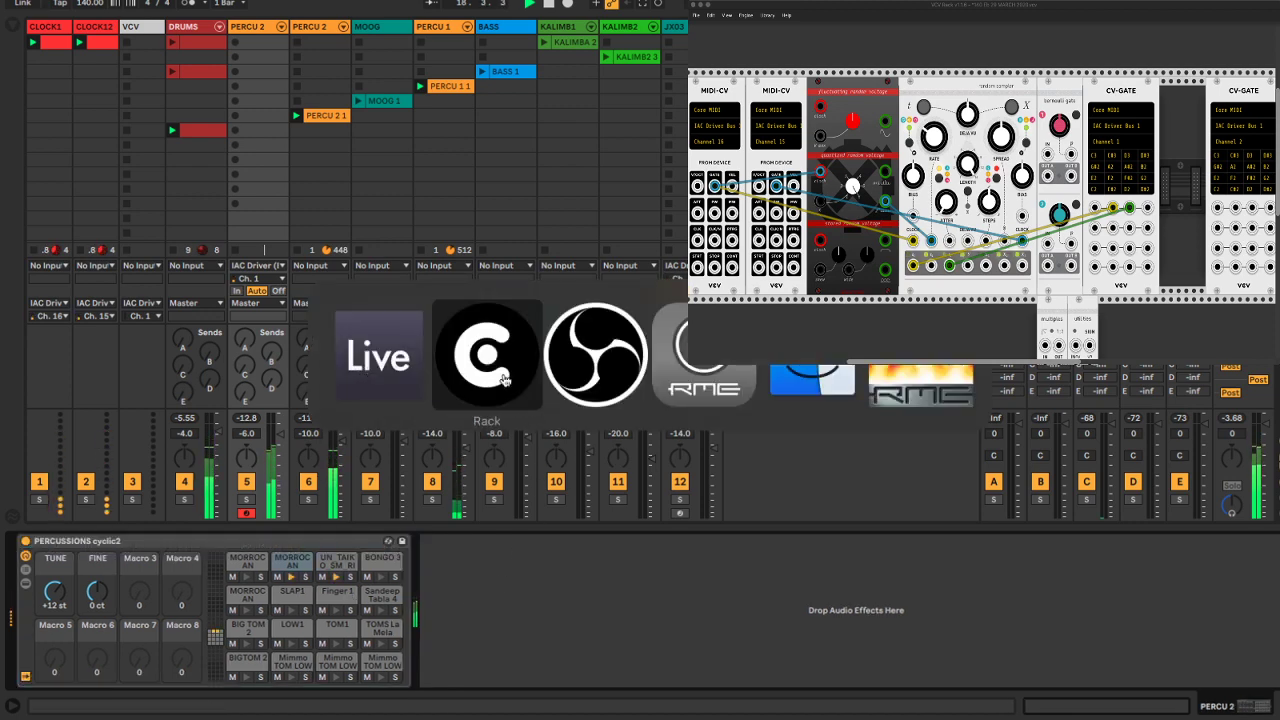
{"action": "left_click", "coordinate": [519, 379]}
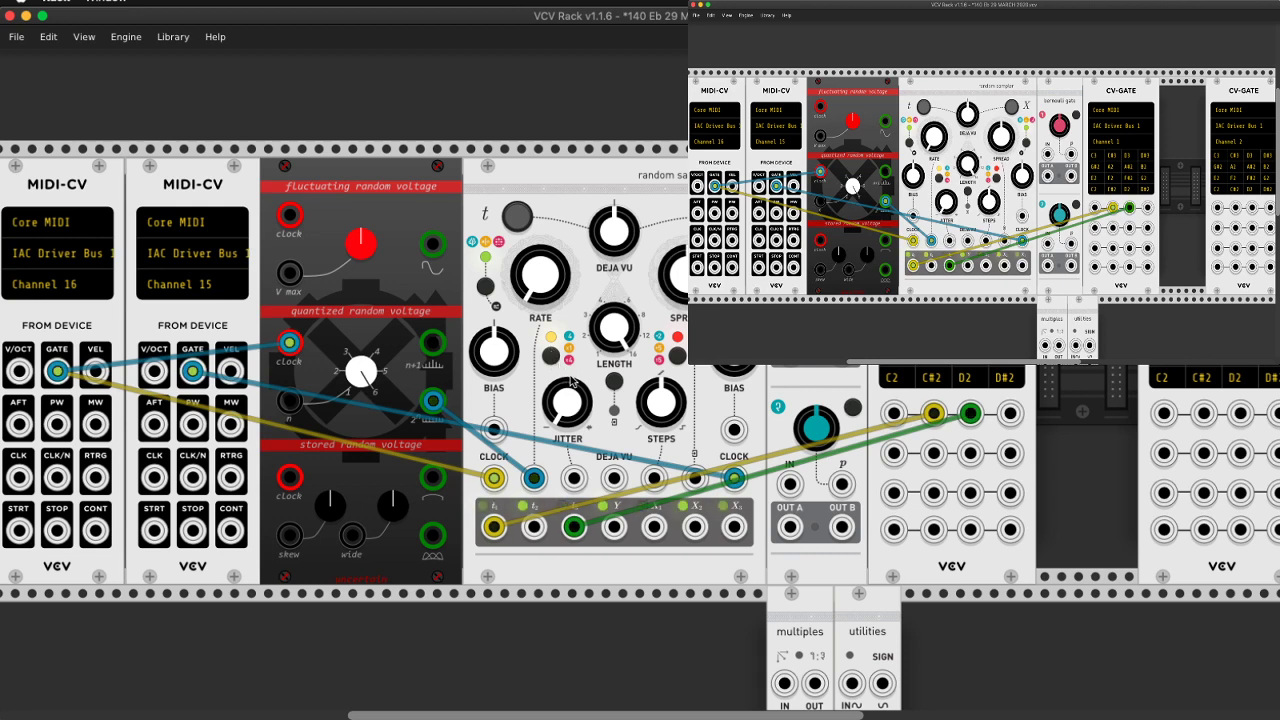
{"action": "scroll", "coordinate": [571, 381], "scroll_direction": "left", "scroll_amount": 2}
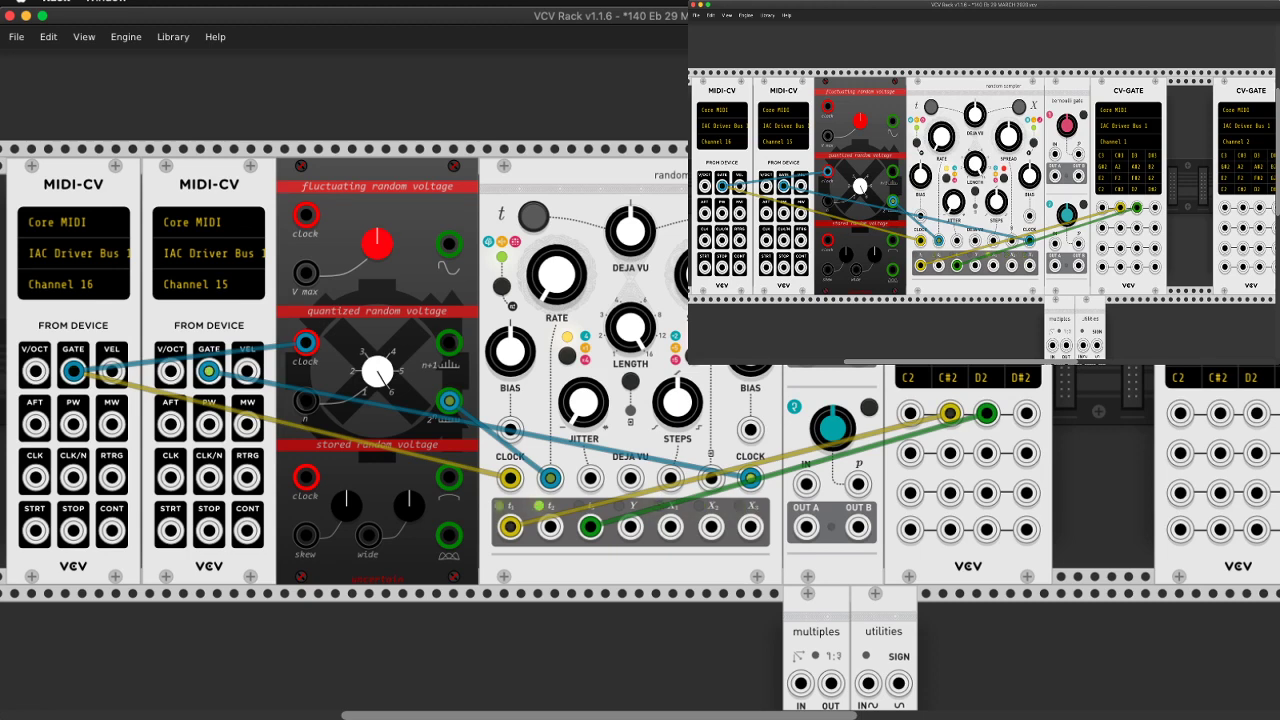
{"action": "left_click_drag", "start_coordinate": [837, 390], "coordinate": [735, 557]}
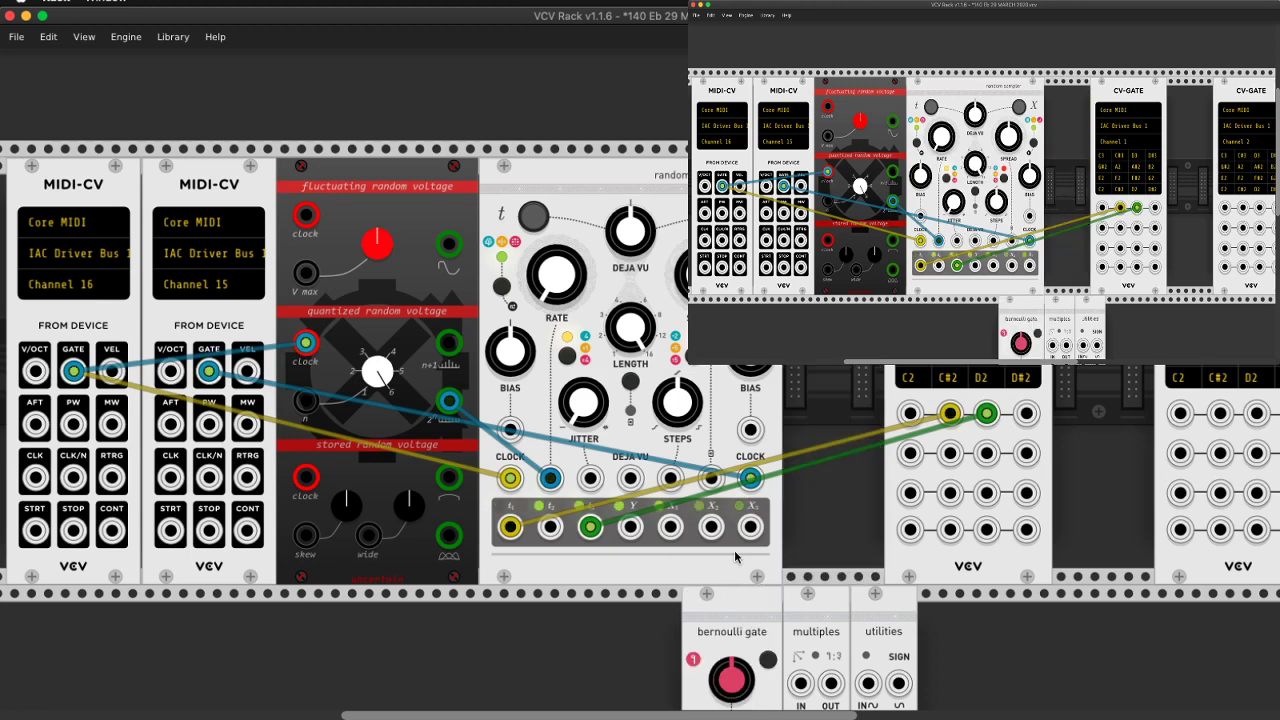
{"action": "left_click_drag", "start_coordinate": [741, 618], "coordinate": [842, 189]}
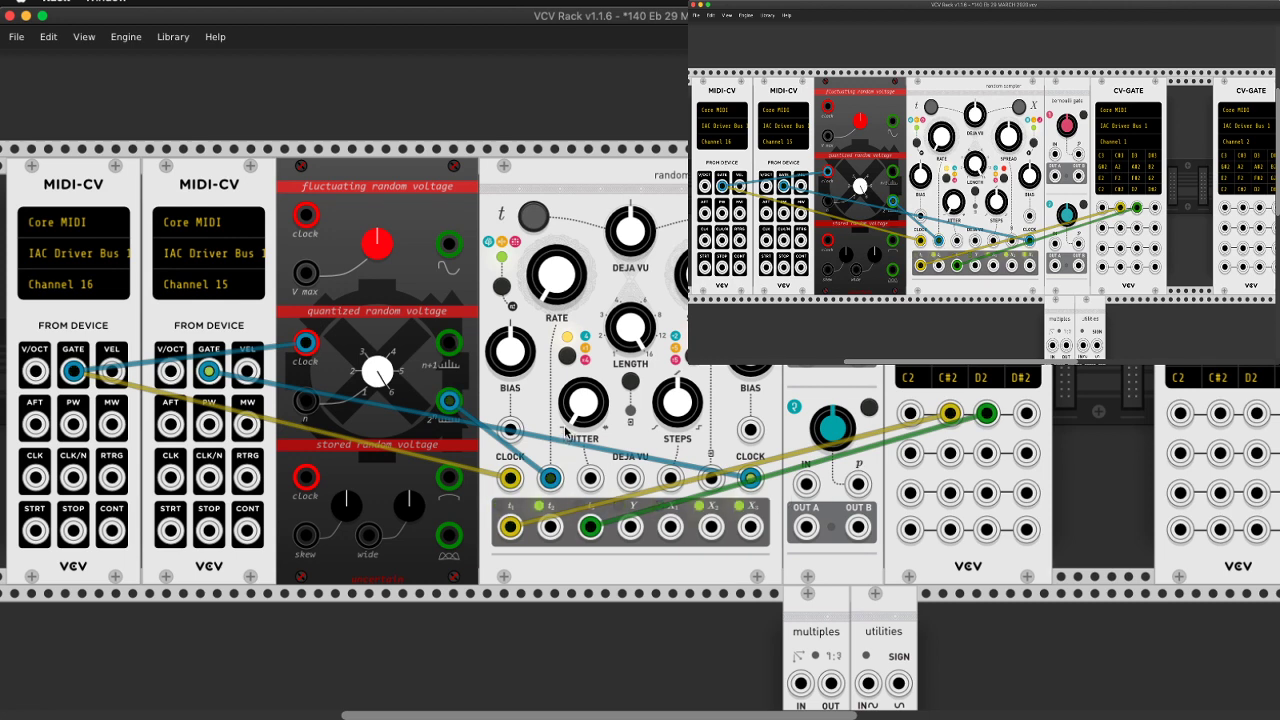
{"action": "key", "text": "super+Tab"}
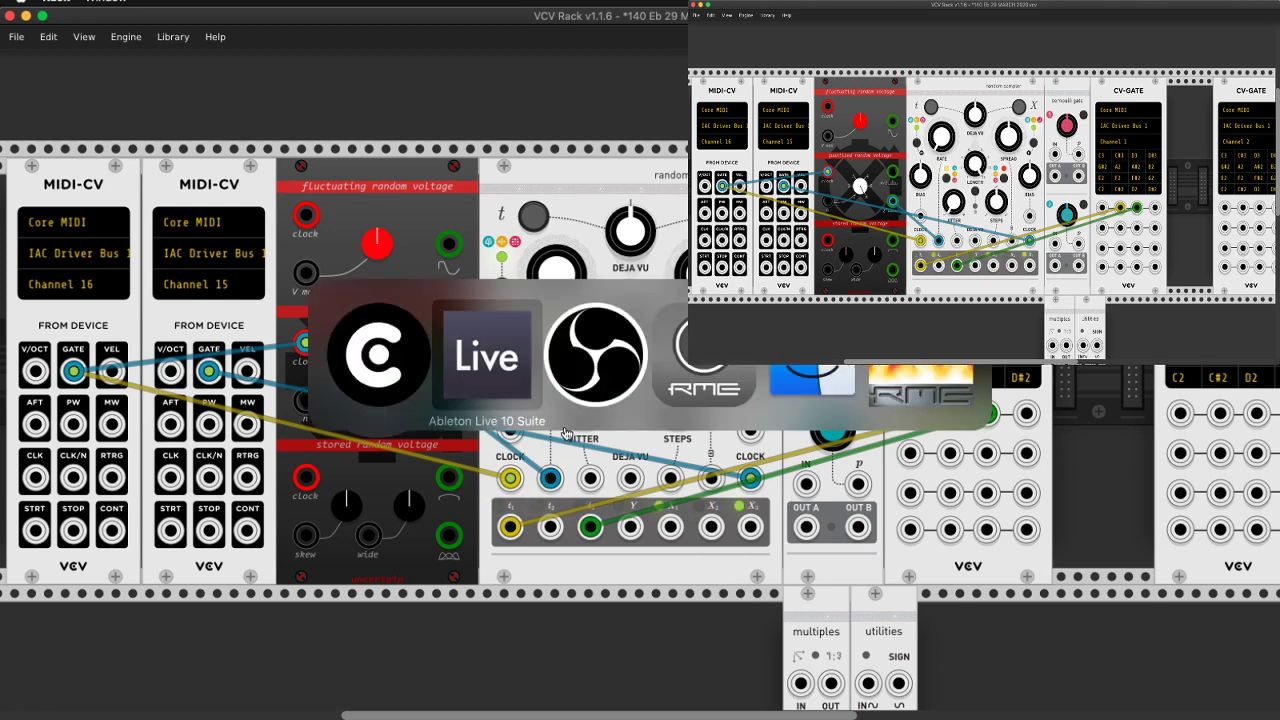
In VCV Rack, patch random sampler outputs t2, Y, X1, X2 and X3 to free second- and third-row inputs of the first CV-GATE module
{"action": "left_click", "coordinate": [378, 360]}
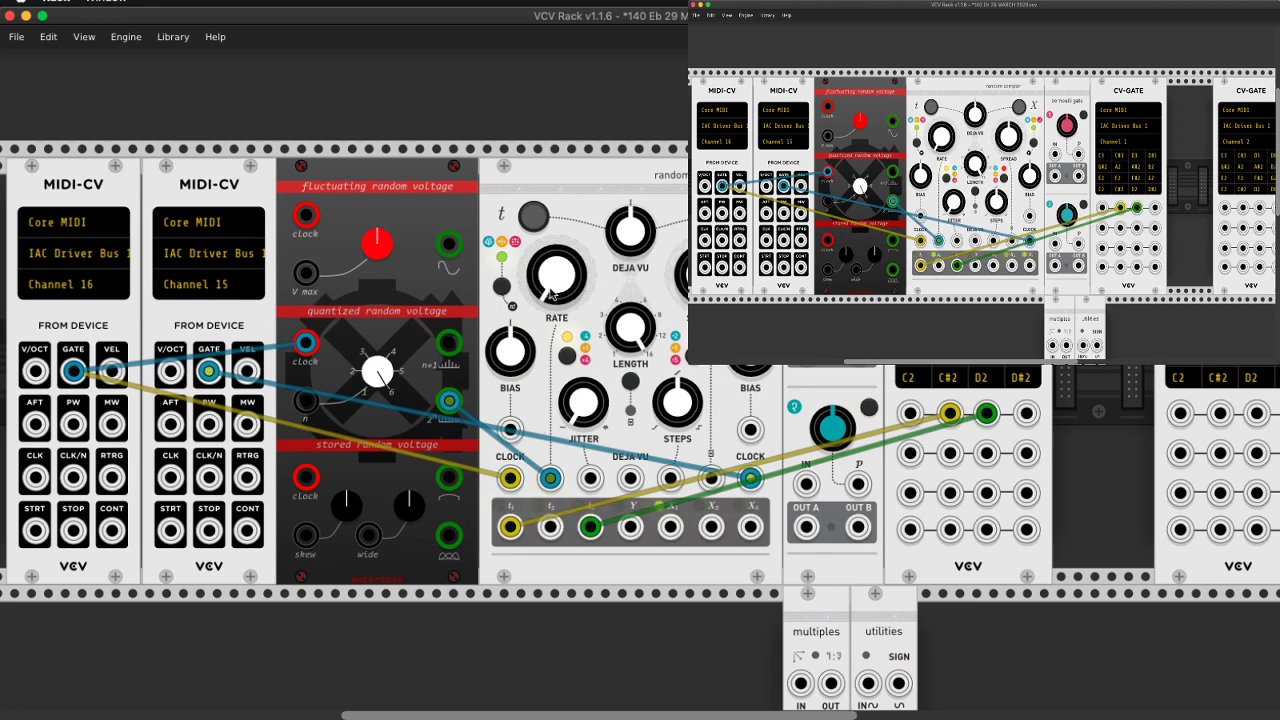
{"action": "key", "text": "super+Tab"}
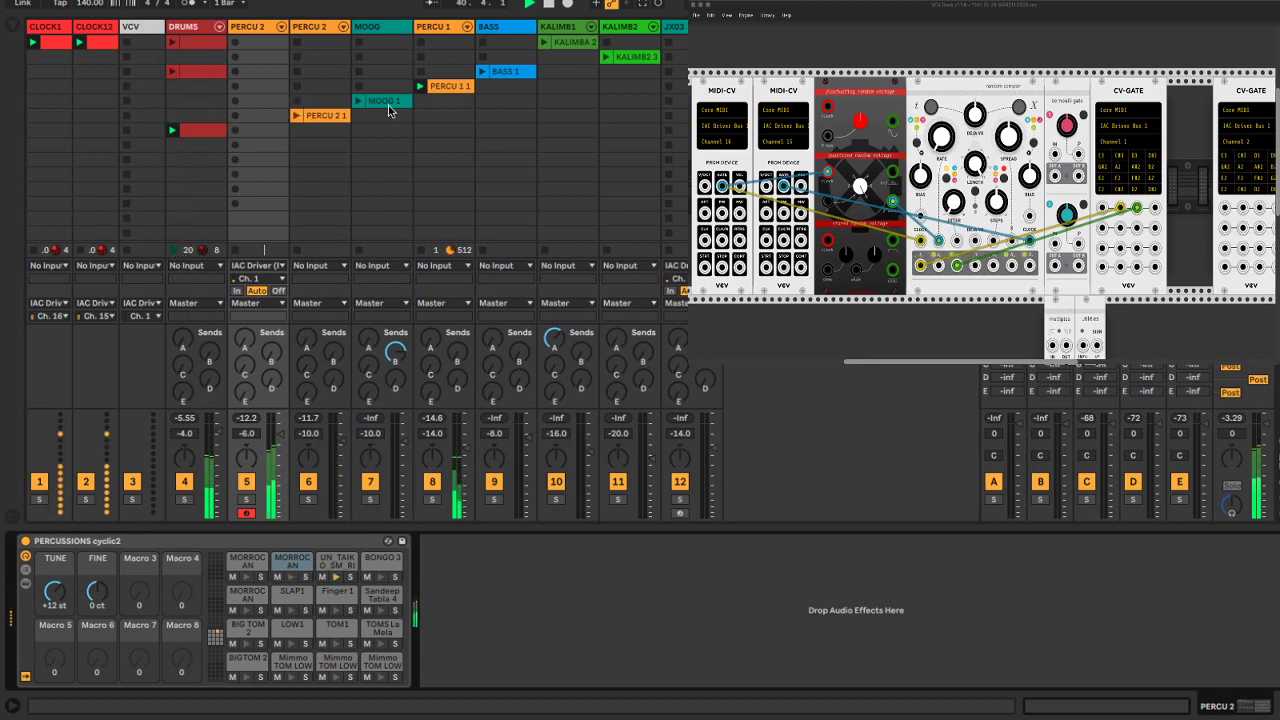
{"action": "key", "text": "super+Tab"}
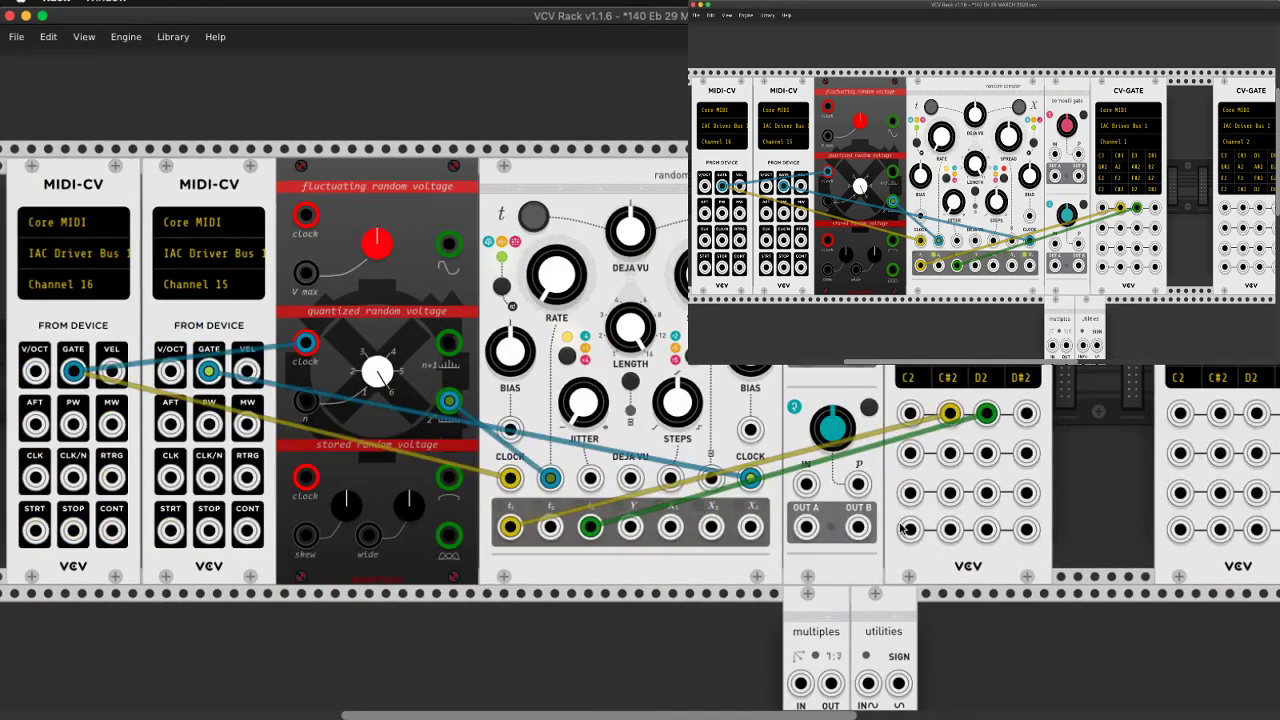
{"action": "left_click_drag", "start_coordinate": [548, 527], "coordinate": [950, 492]}
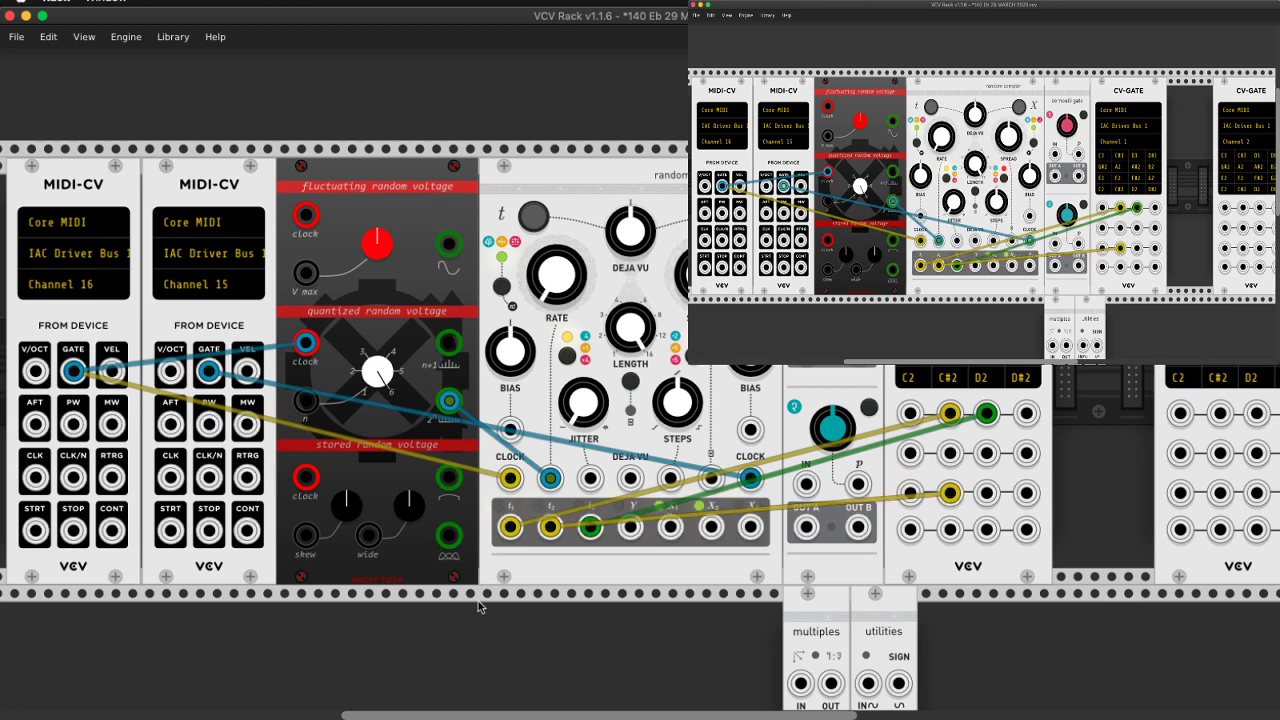
{"action": "scroll", "coordinate": [640, 568], "scroll_direction": "right", "scroll_amount": 4}
{"action": "left_click_drag", "start_coordinate": [457, 530], "coordinate": [855, 492]}
{"action": "left_click_drag", "start_coordinate": [502, 533], "coordinate": [855, 453]}
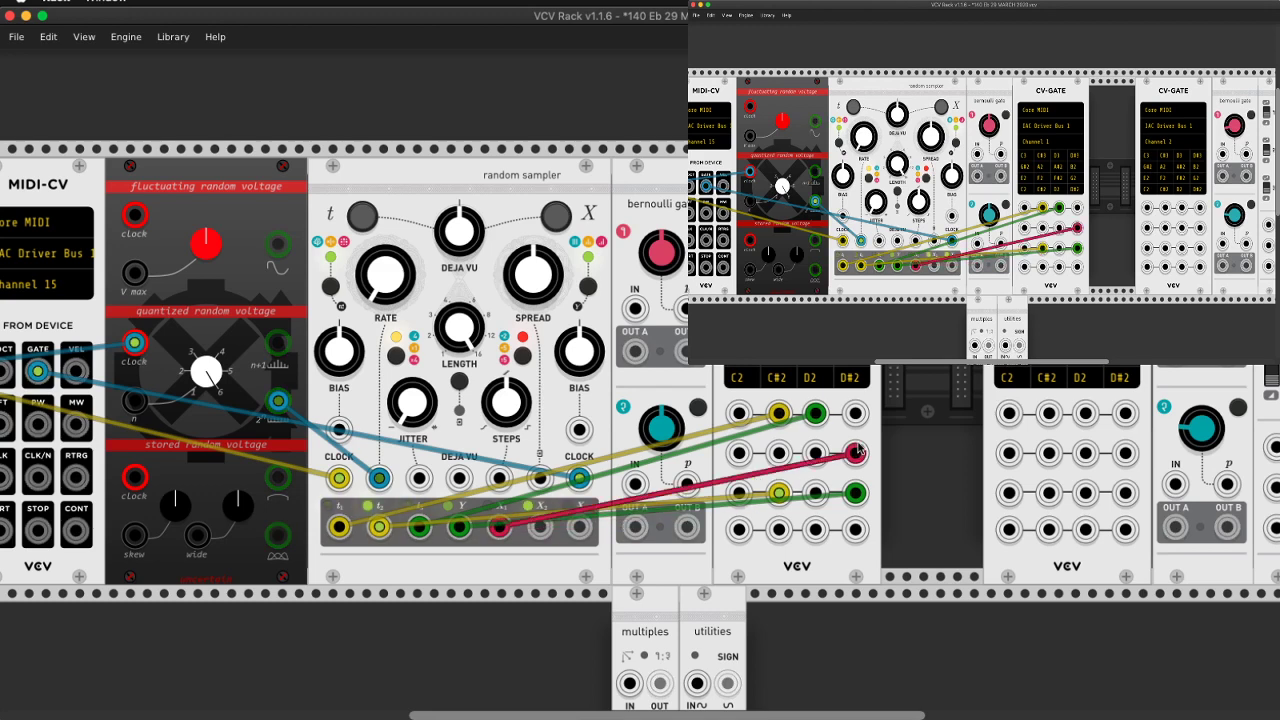
{"action": "left_click_drag", "start_coordinate": [543, 530], "coordinate": [779, 453]}
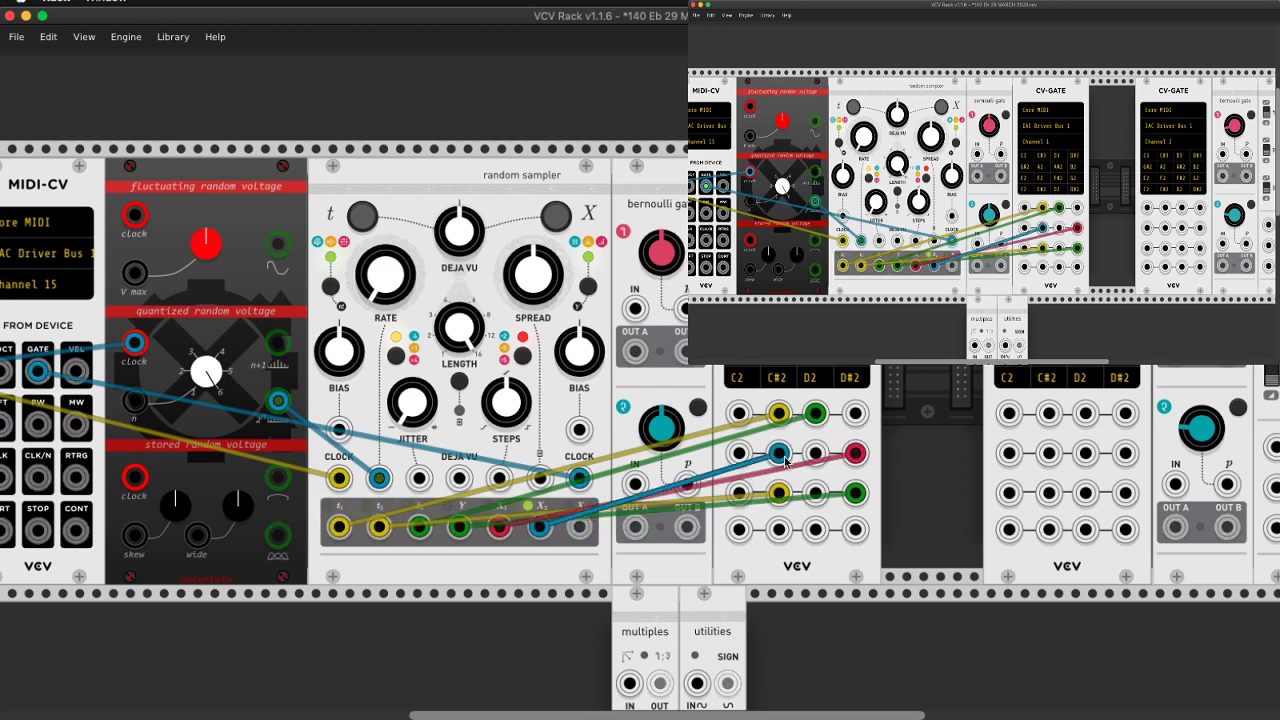
{"action": "left_click_drag", "start_coordinate": [579, 527], "coordinate": [738, 492]}
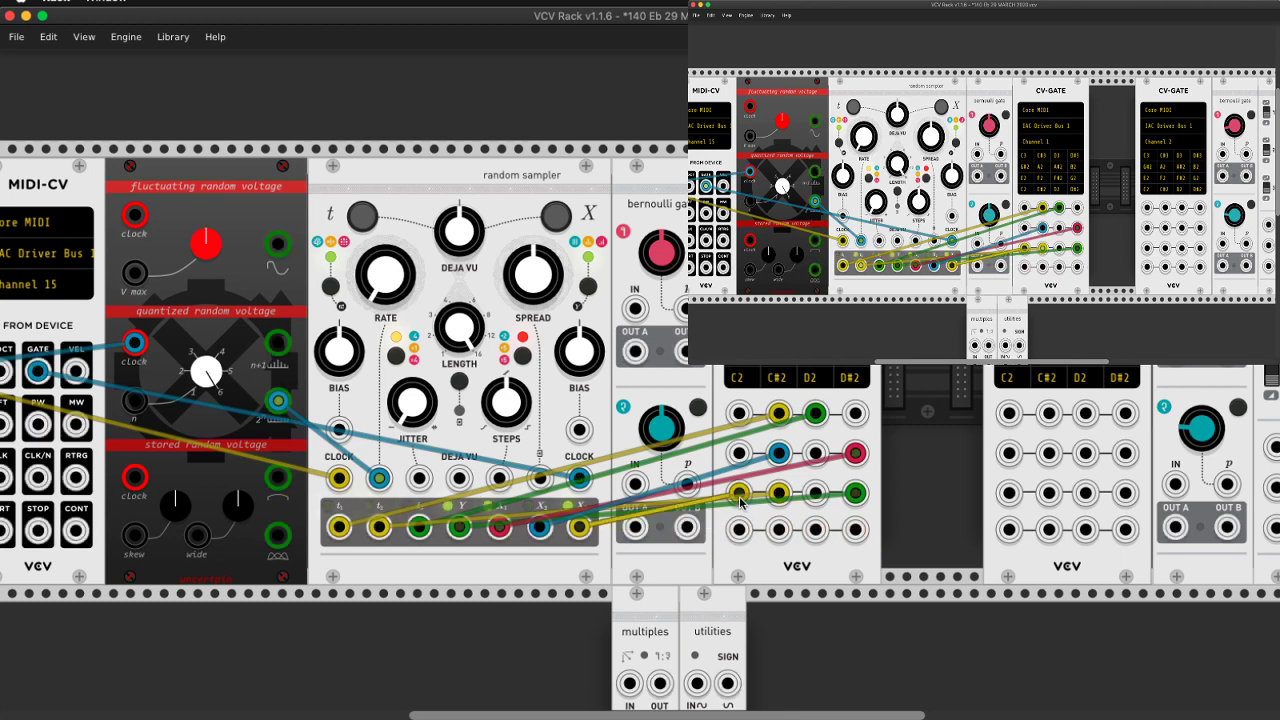
Try the X1 cable on the fourth input of CV-GATE's first row, and return it to the second row
{"action": "left_click_drag", "start_coordinate": [855, 455], "coordinate": [857, 416]}
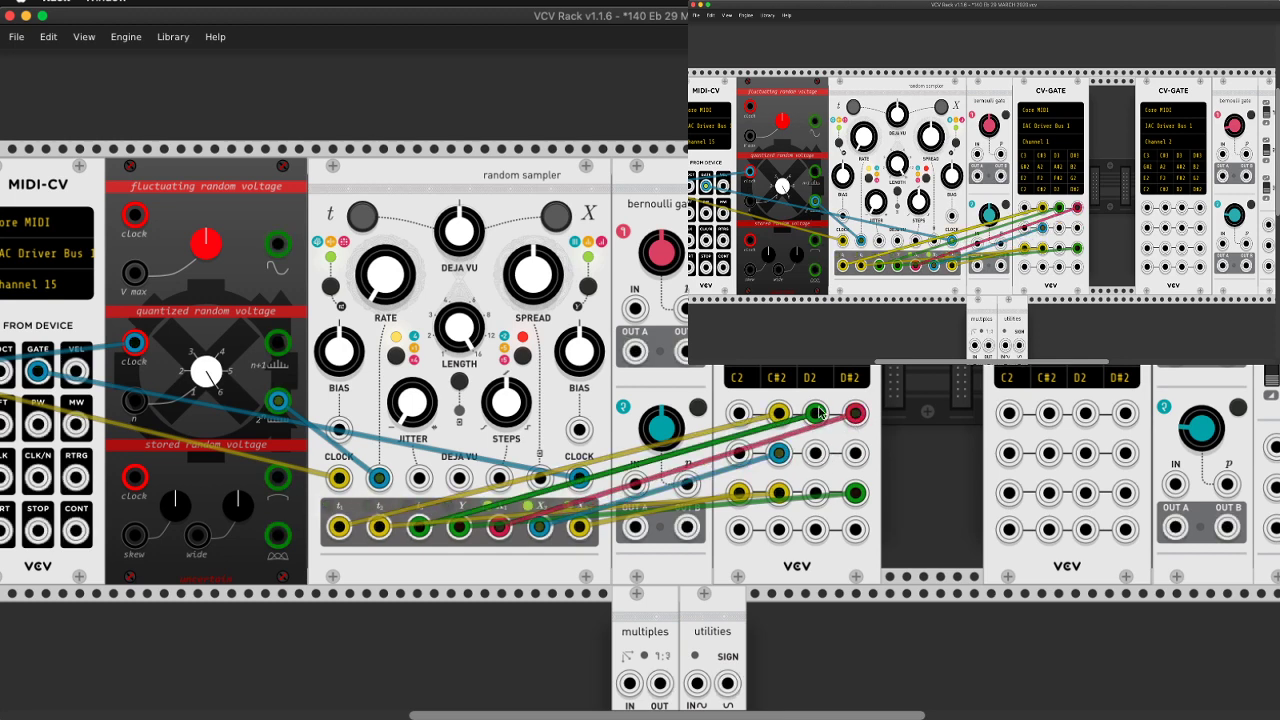
{"action": "left_click_drag", "start_coordinate": [855, 413], "coordinate": [858, 460]}
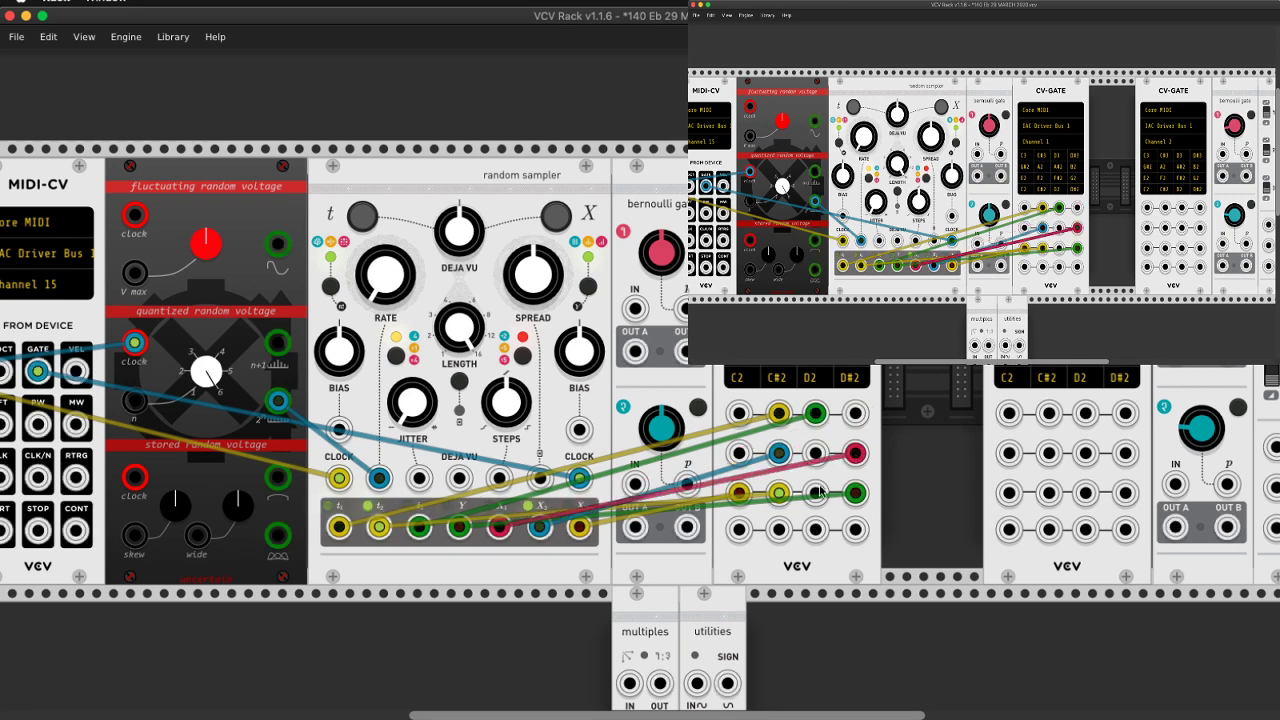
{"action": "scroll", "coordinate": [540, 520], "scroll_direction": "left", "scroll_amount": 5}
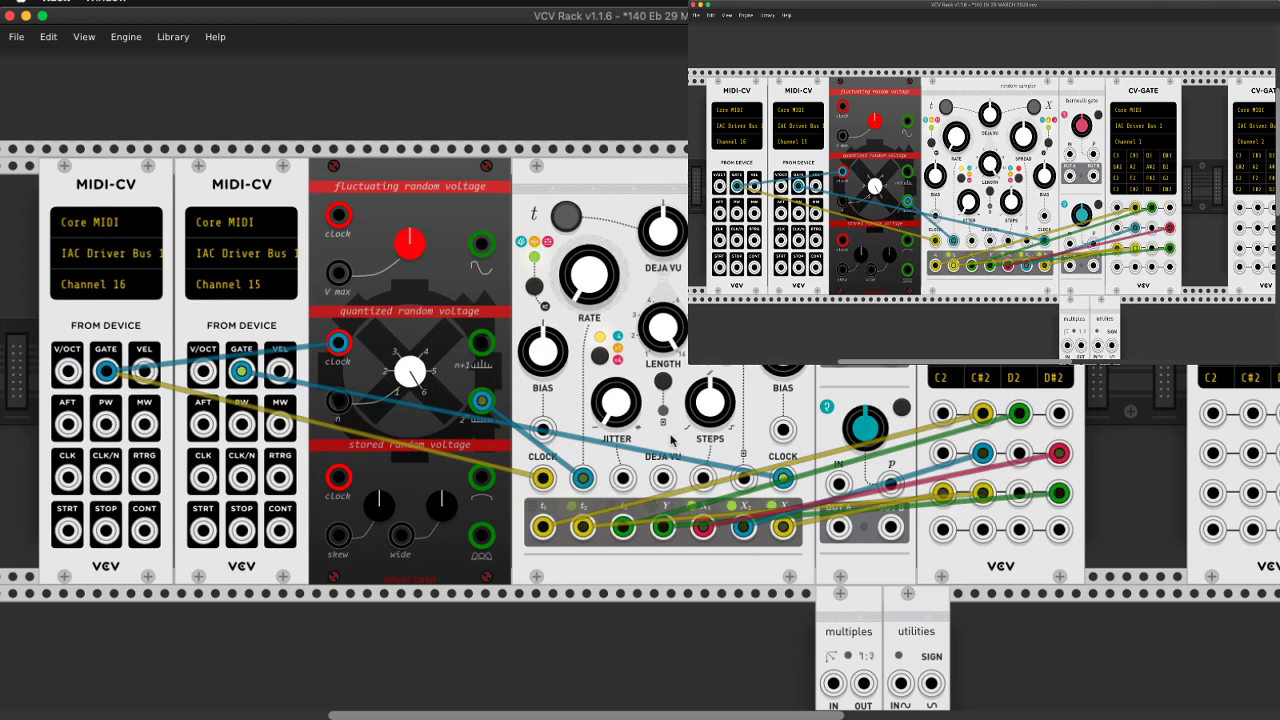
Switch to Ableton Live, start recording a clip on the armed PERCU 2 track below the existing clips, and enlarge its note view
{"action": "key", "text": "super+Tab"}
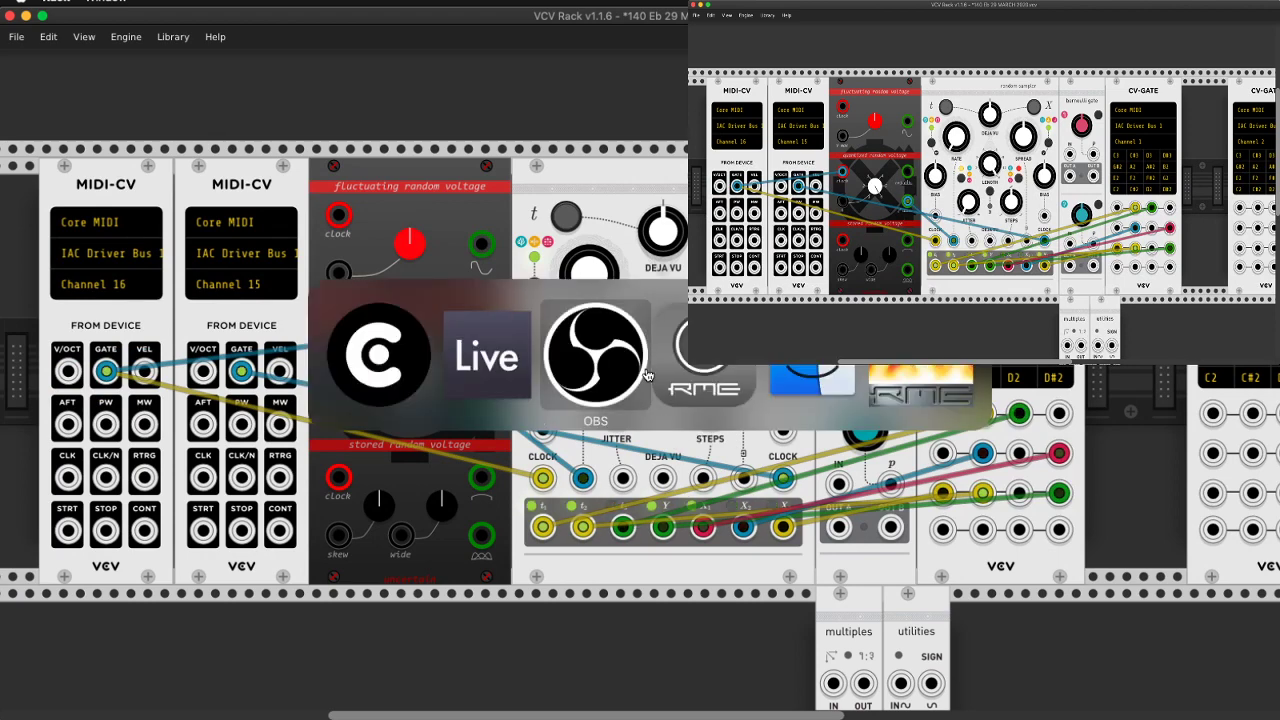
{"action": "left_click", "coordinate": [475, 362]}
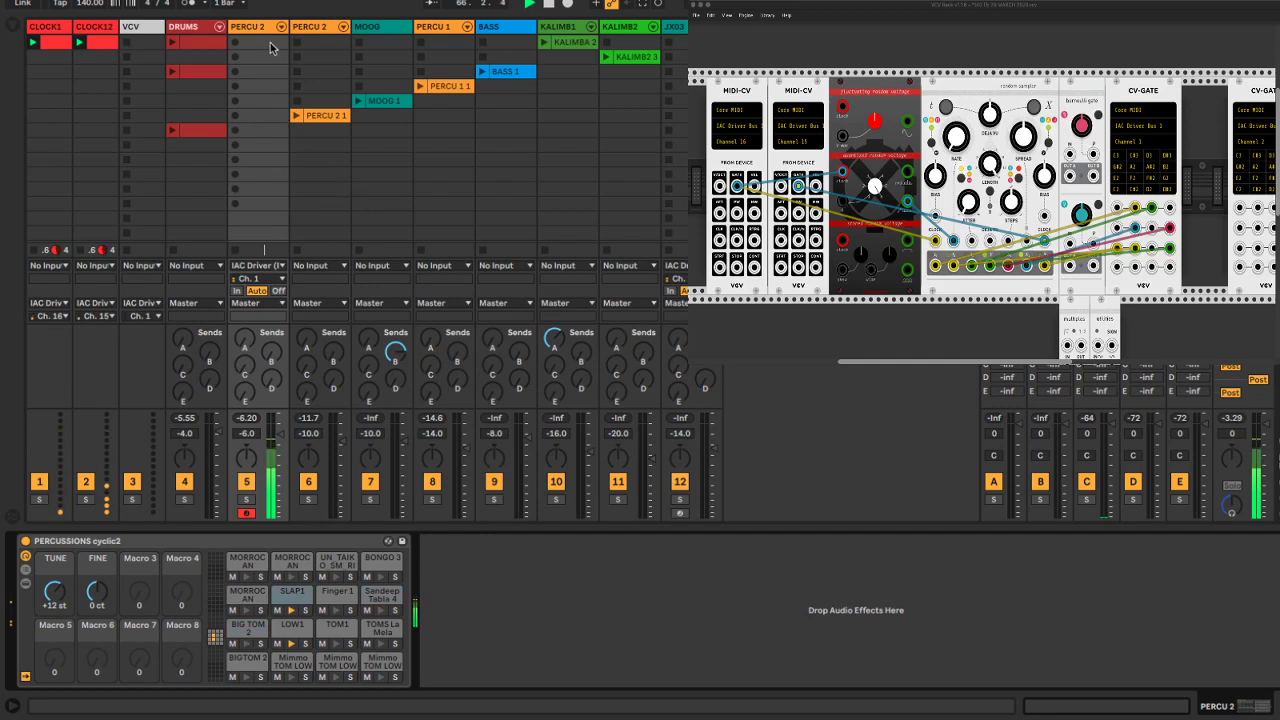
{"action": "left_click", "coordinate": [250, 147]}
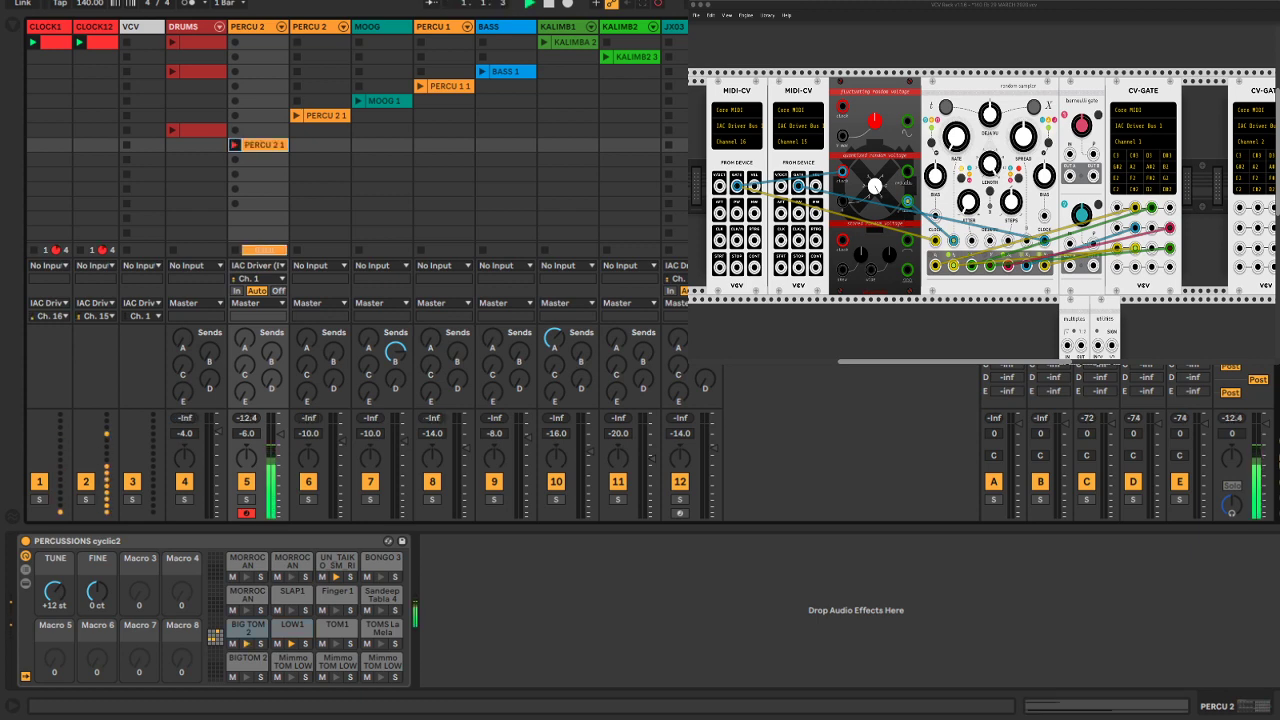
{"action": "left_click", "coordinate": [280, 148]}
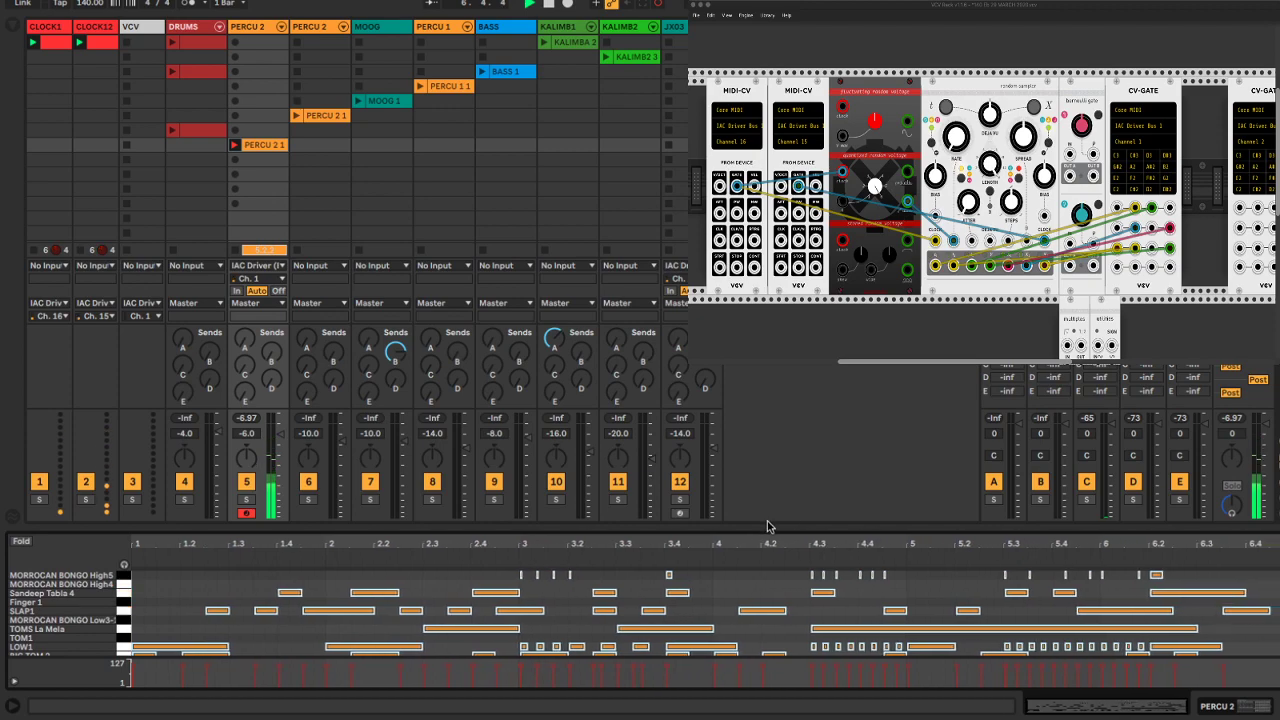
{"action": "left_click_drag", "start_coordinate": [767, 524], "coordinate": [769, 250]}
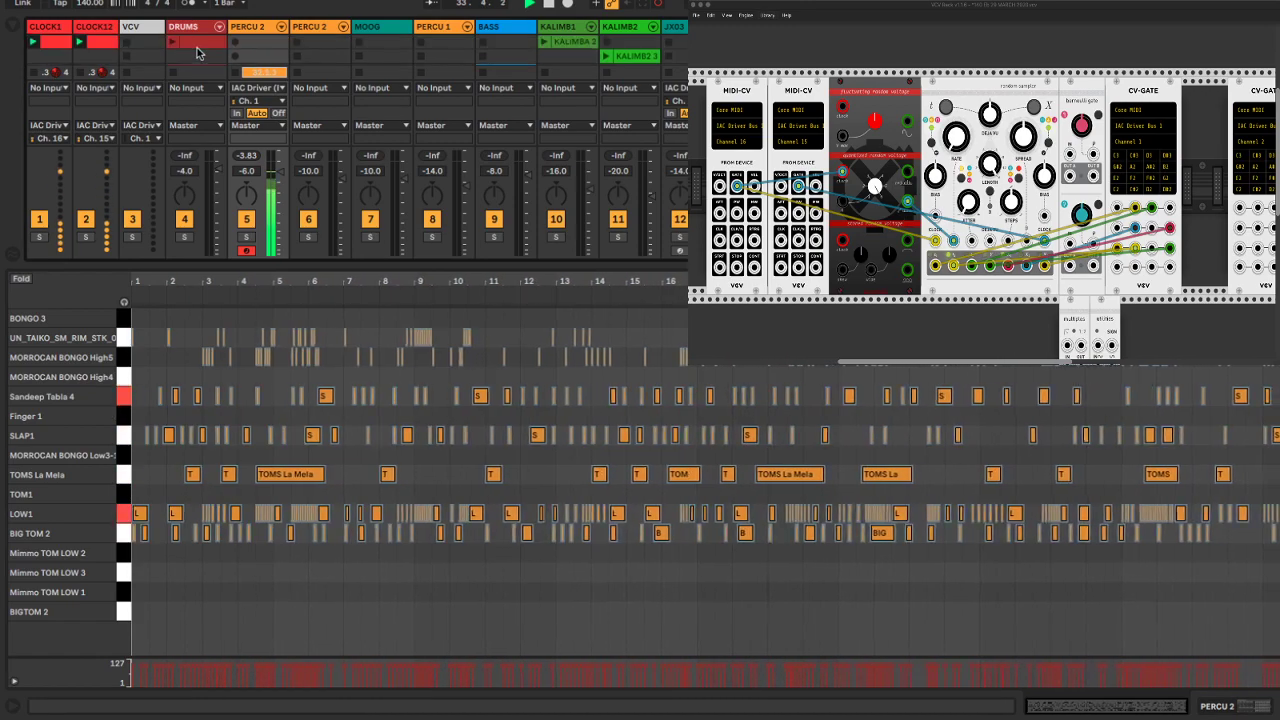
While recording, launch the middle DRUMS clip, change to the lowest DRUMS clip, and launch the KALIMBA 2 clip
{"action": "left_click", "coordinate": [196, 50]}
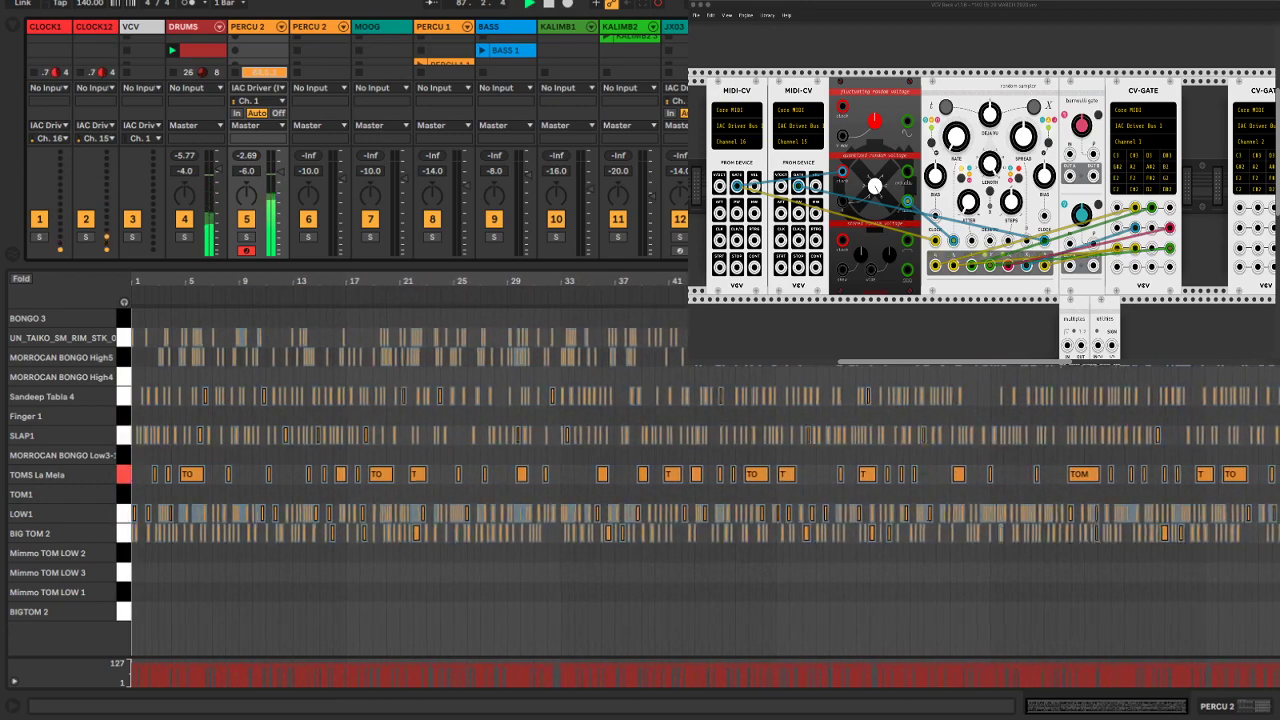
{"action": "left_click_drag", "start_coordinate": [760, 264], "coordinate": [740, 468]}
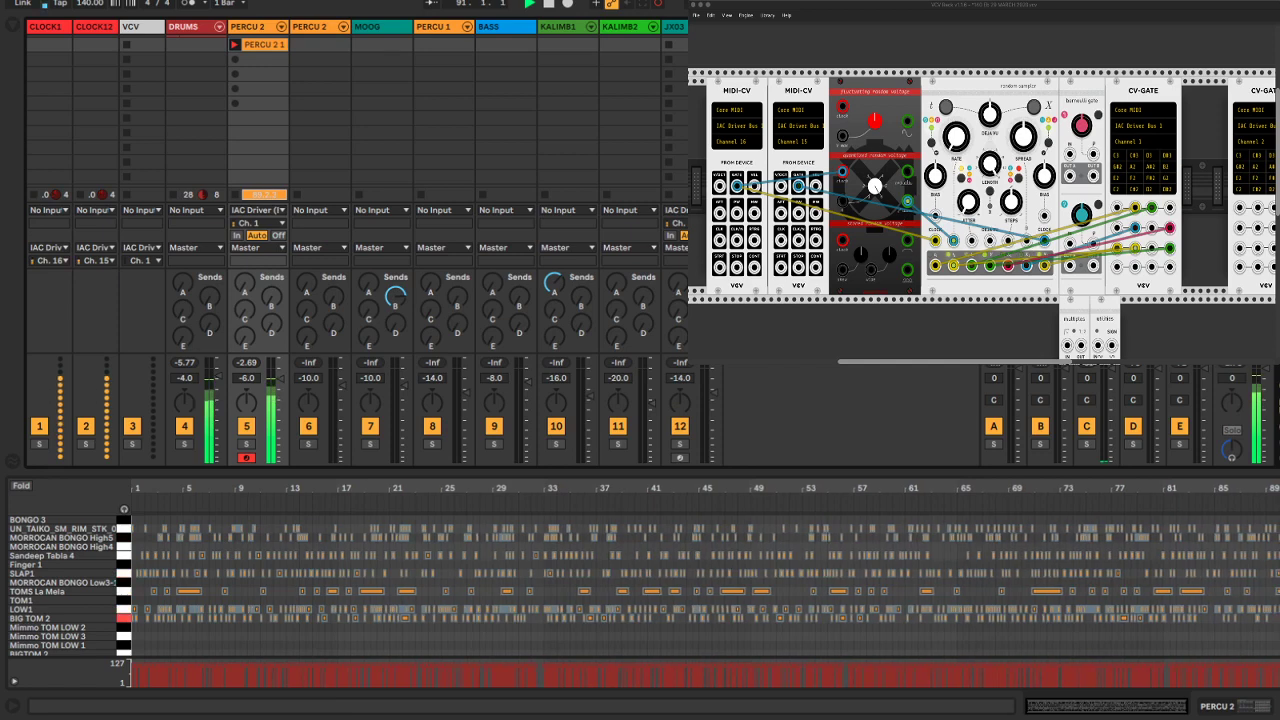
{"action": "scroll", "coordinate": [300, 126], "scroll_direction": "up", "scroll_amount": 3}
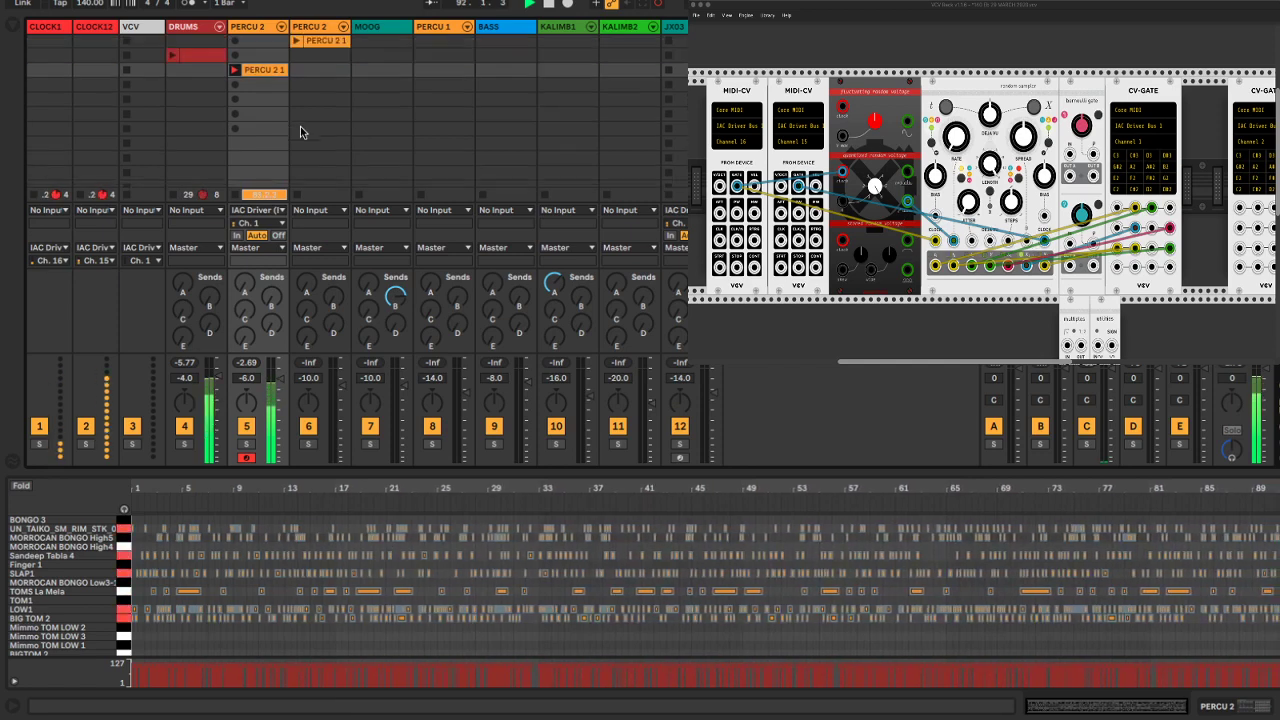
{"action": "scroll", "coordinate": [300, 126], "scroll_direction": "up", "scroll_amount": 4}
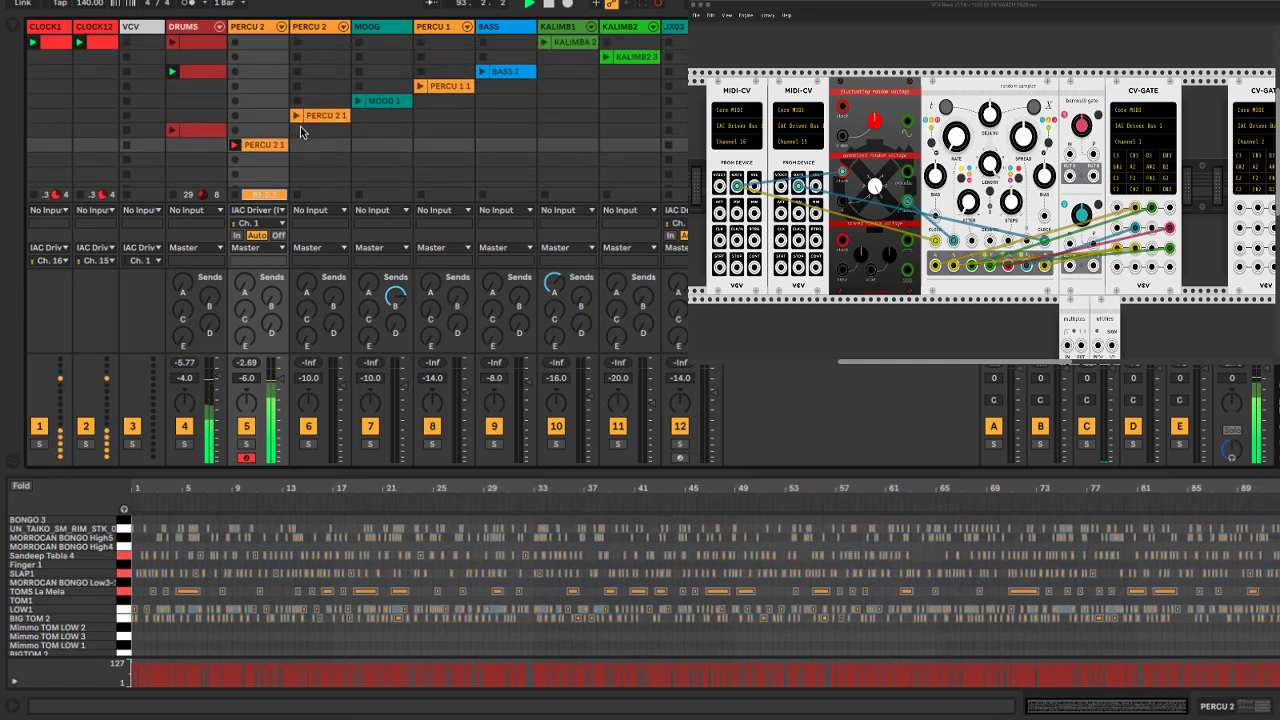
{"action": "left_click", "coordinate": [172, 130]}
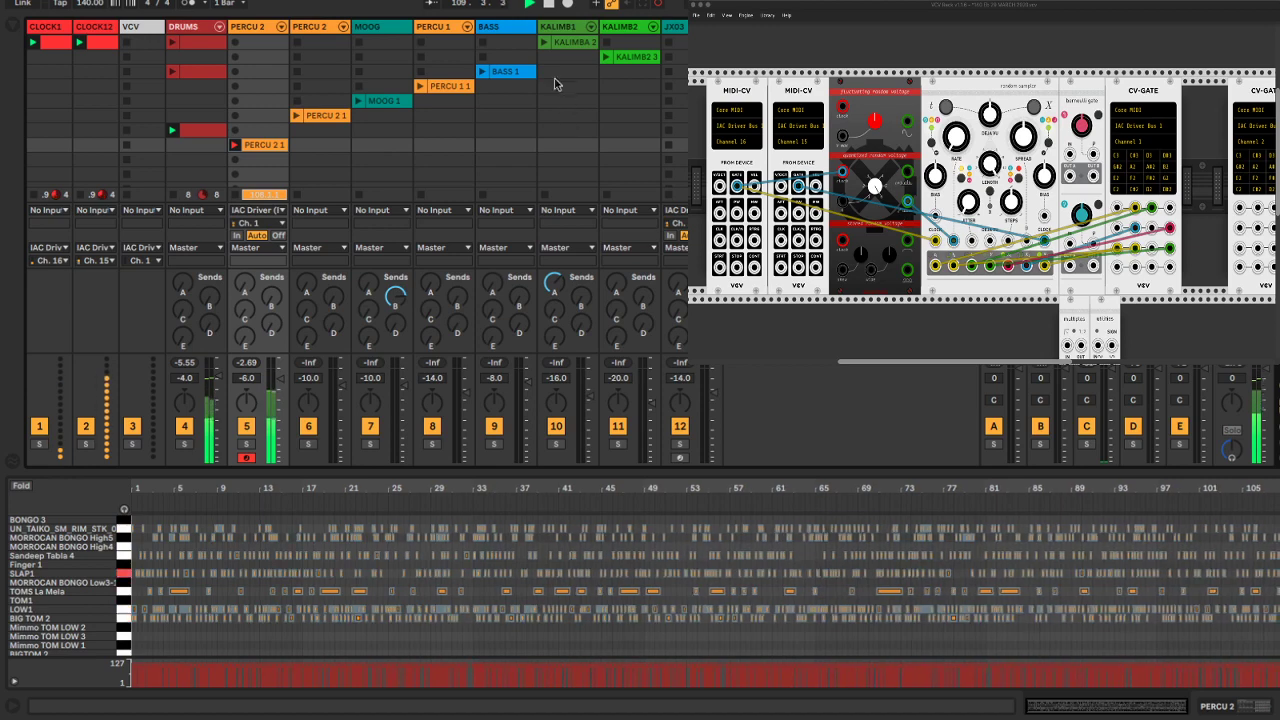
{"action": "left_click", "coordinate": [544, 43]}
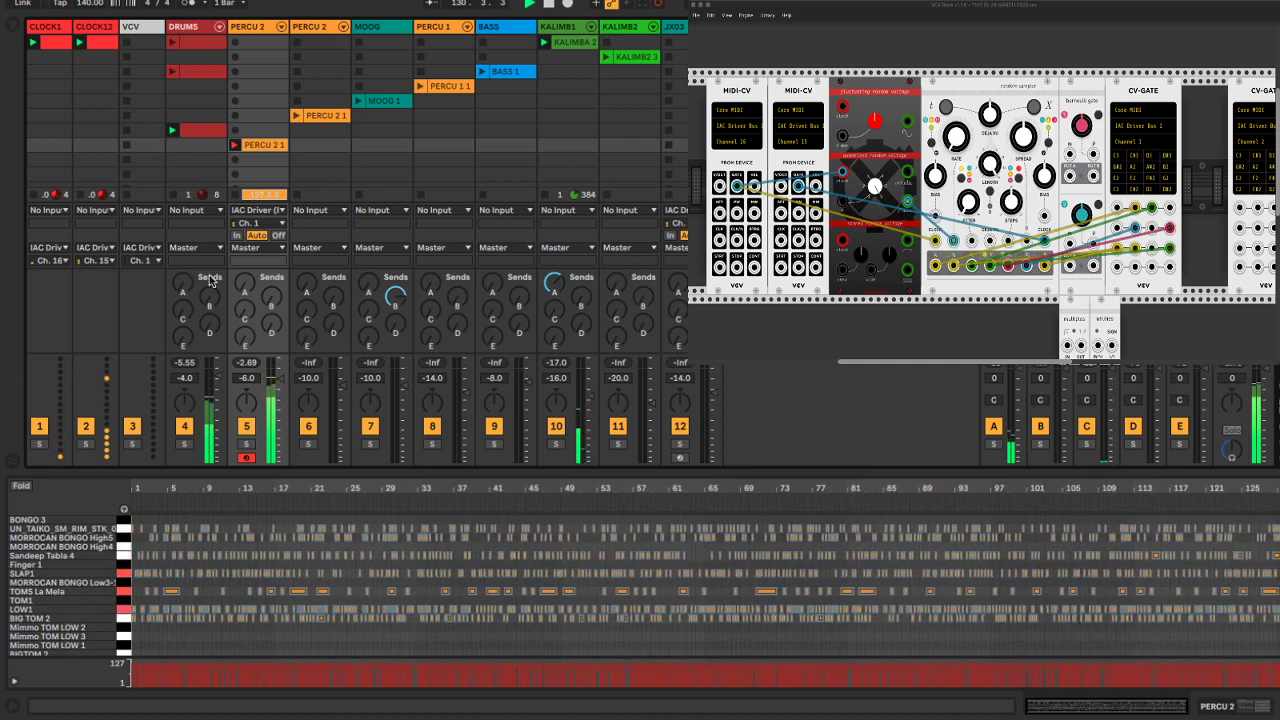
End the recording of the new PERCU 2 clip and shorten its loop to 128 bars
{"action": "left_click", "coordinate": [235, 145]}
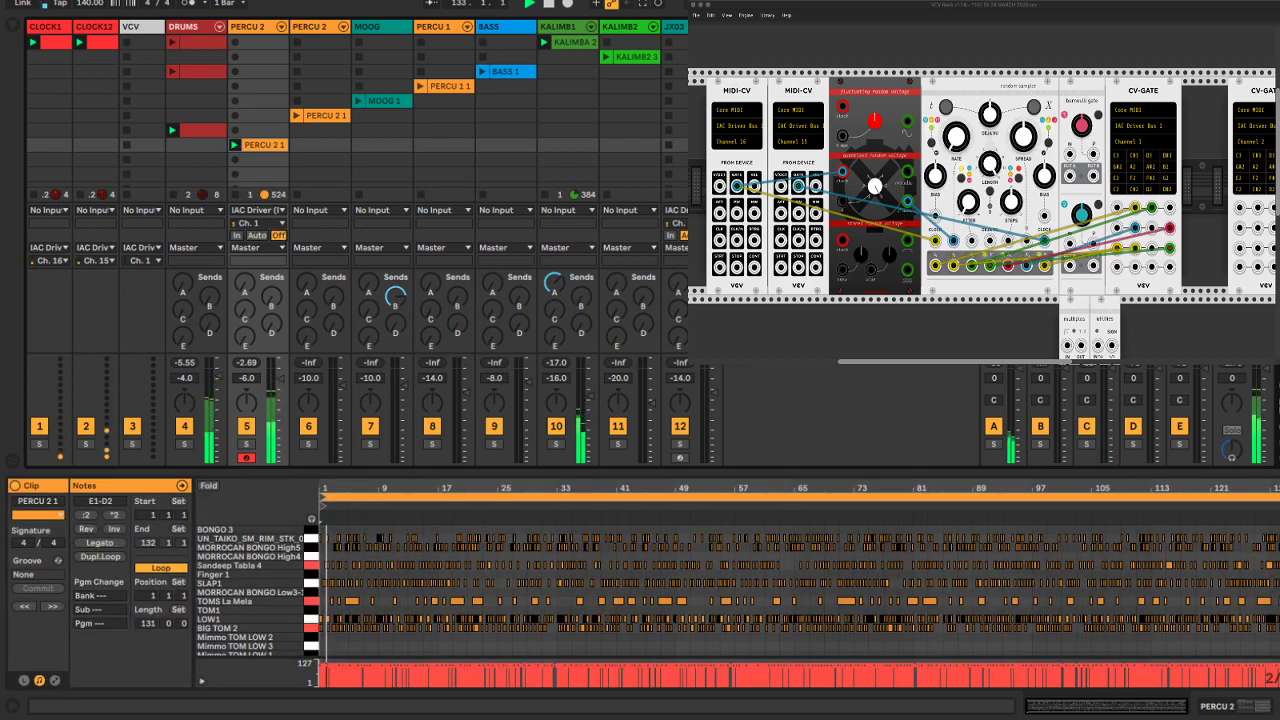
{"action": "mouse_move", "coordinate": [1279, 497]}
{"action": "left_mouse_down"}
{"action": "mouse_move", "coordinate": [1257, 498]}
{"action": "mouse_move", "coordinate": [1269, 498]}
{"action": "left_mouse_up"}
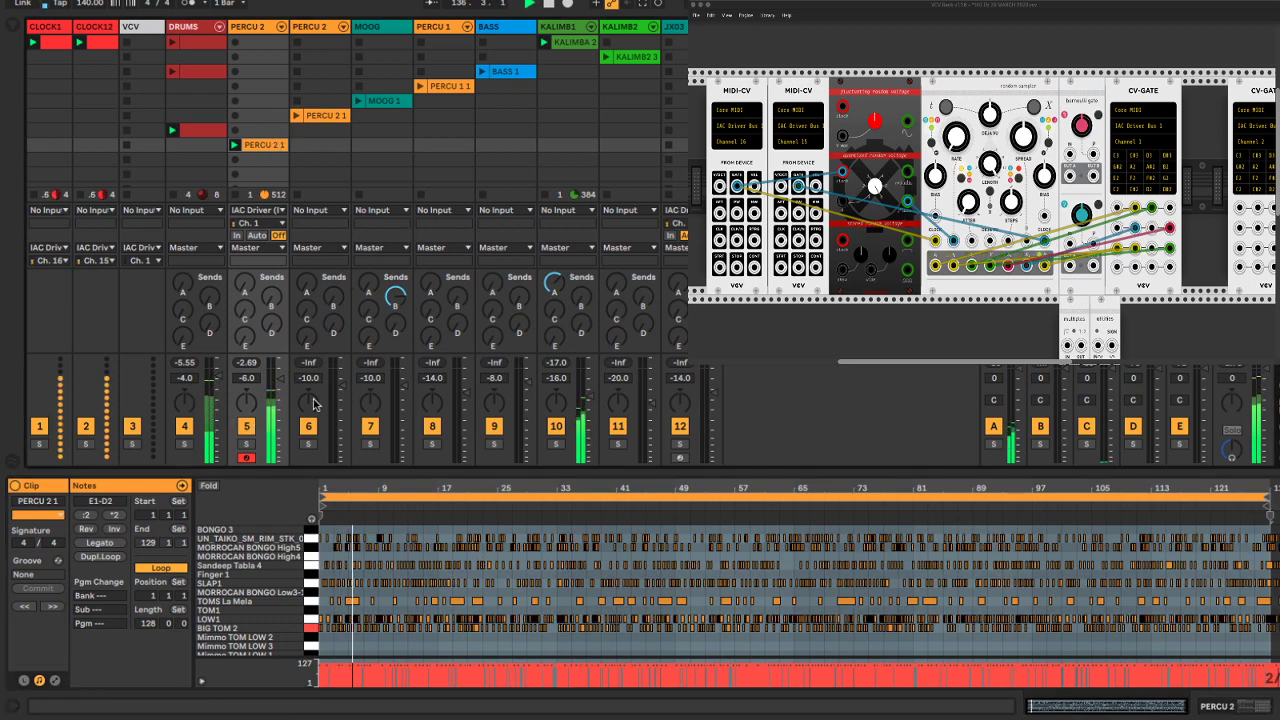
Disarm the newly recorded PERCU 2 track and set its MIDI source to No Input
{"action": "left_click", "coordinate": [246, 457]}
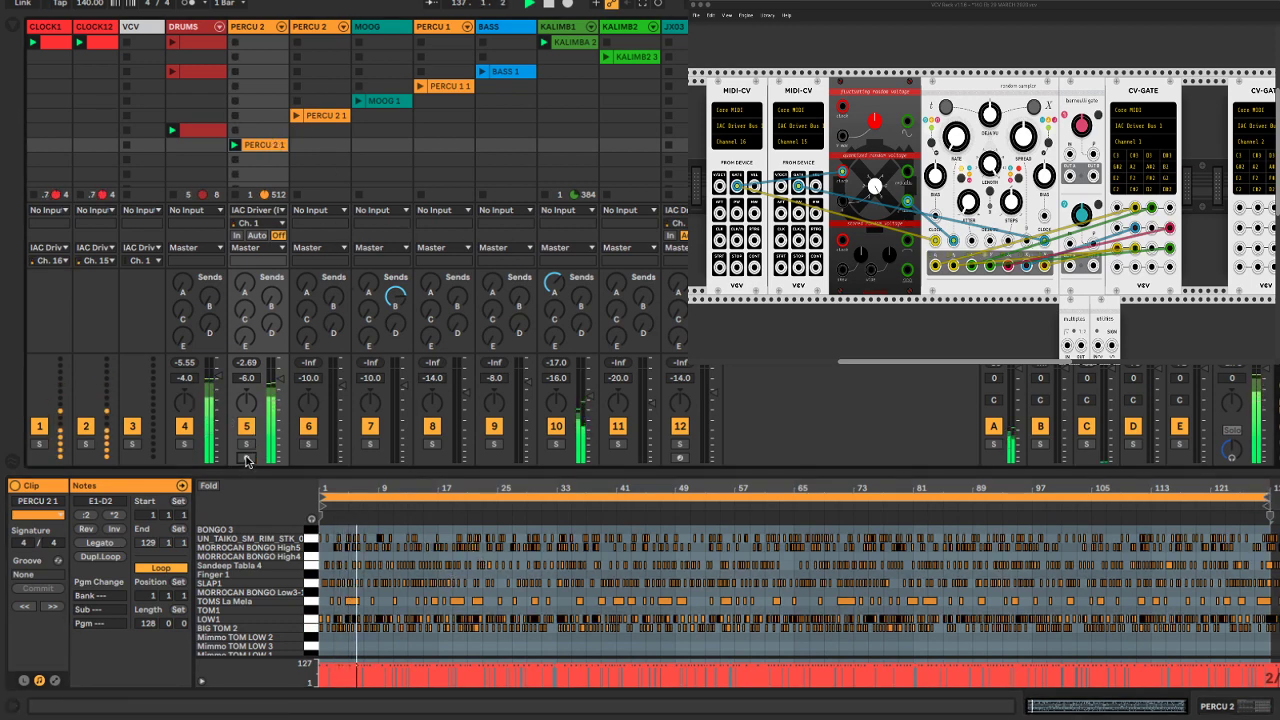
{"action": "left_click", "coordinate": [258, 210]}
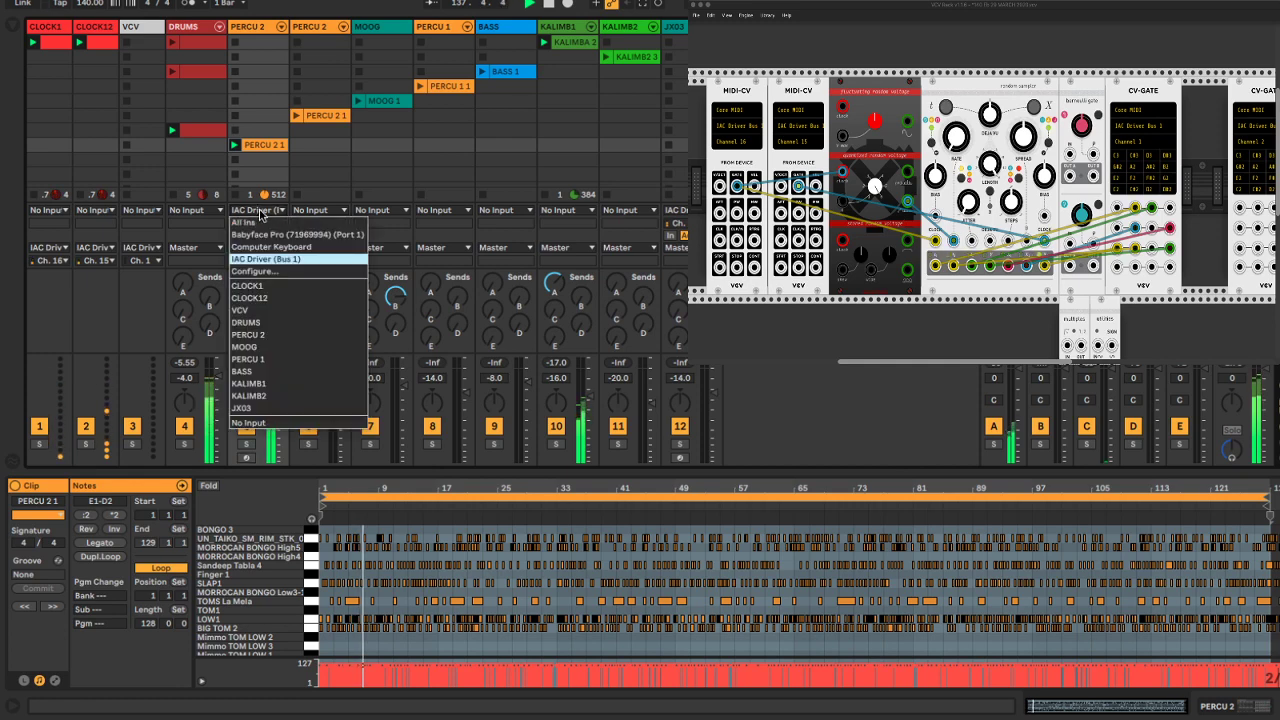
{"action": "left_click", "coordinate": [268, 423]}
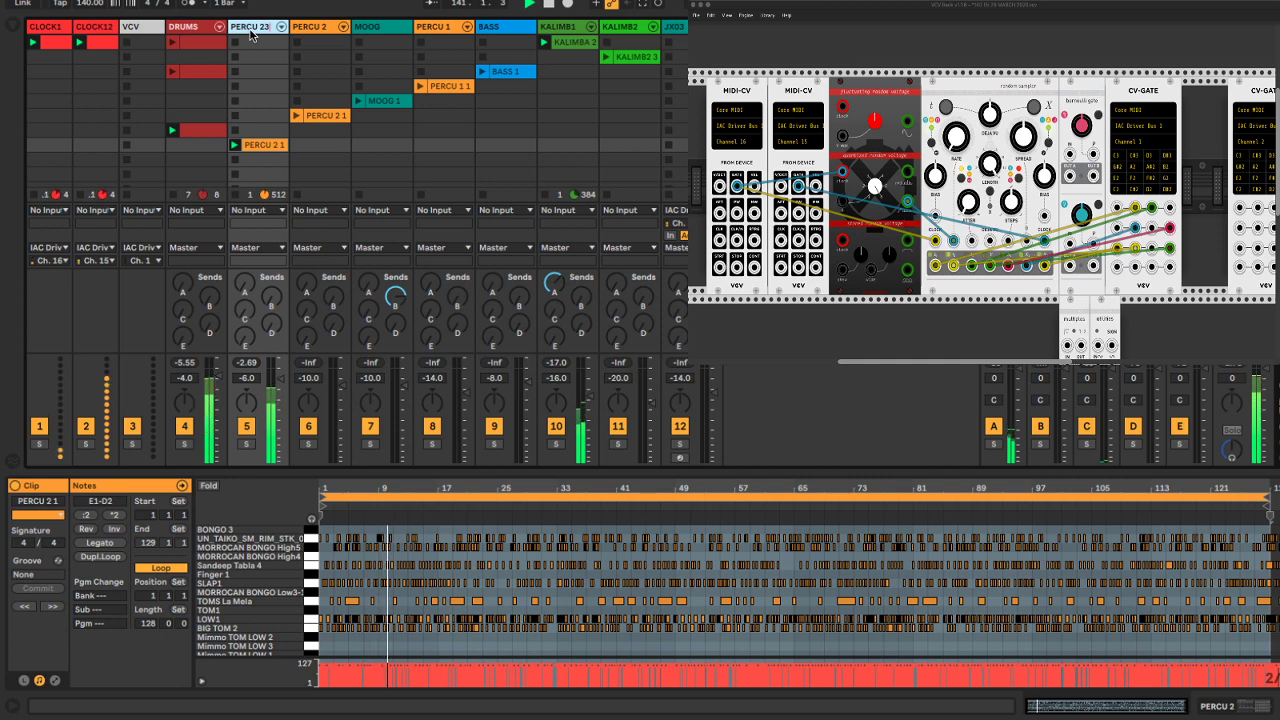
Rename the newly recorded percussion track as PERCU 3 and select its clip
{"action": "key", "text": "BackSpace"}
{"action": "key", "text": "BackSpace"}
{"action": "type", "text": "3"}
{"action": "key", "text": "Return"}
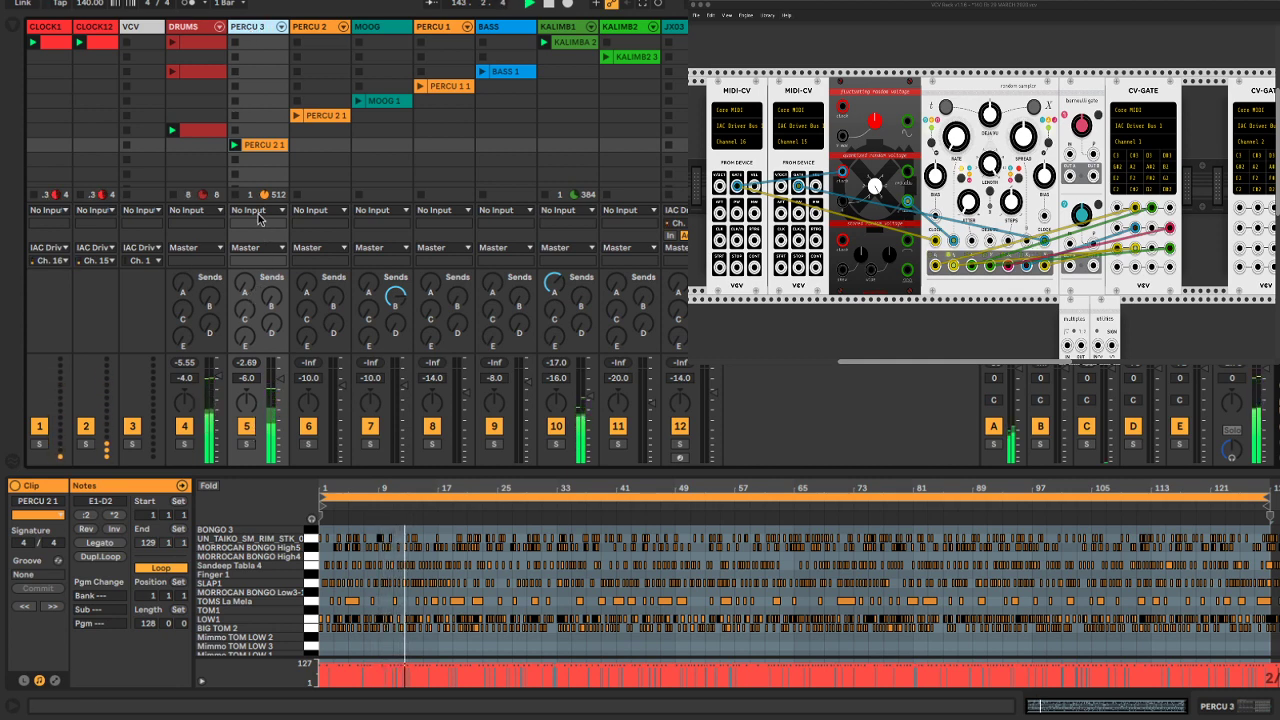
{"action": "left_click", "coordinate": [370, 174]}
{"action": "left_click", "coordinate": [262, 148]}
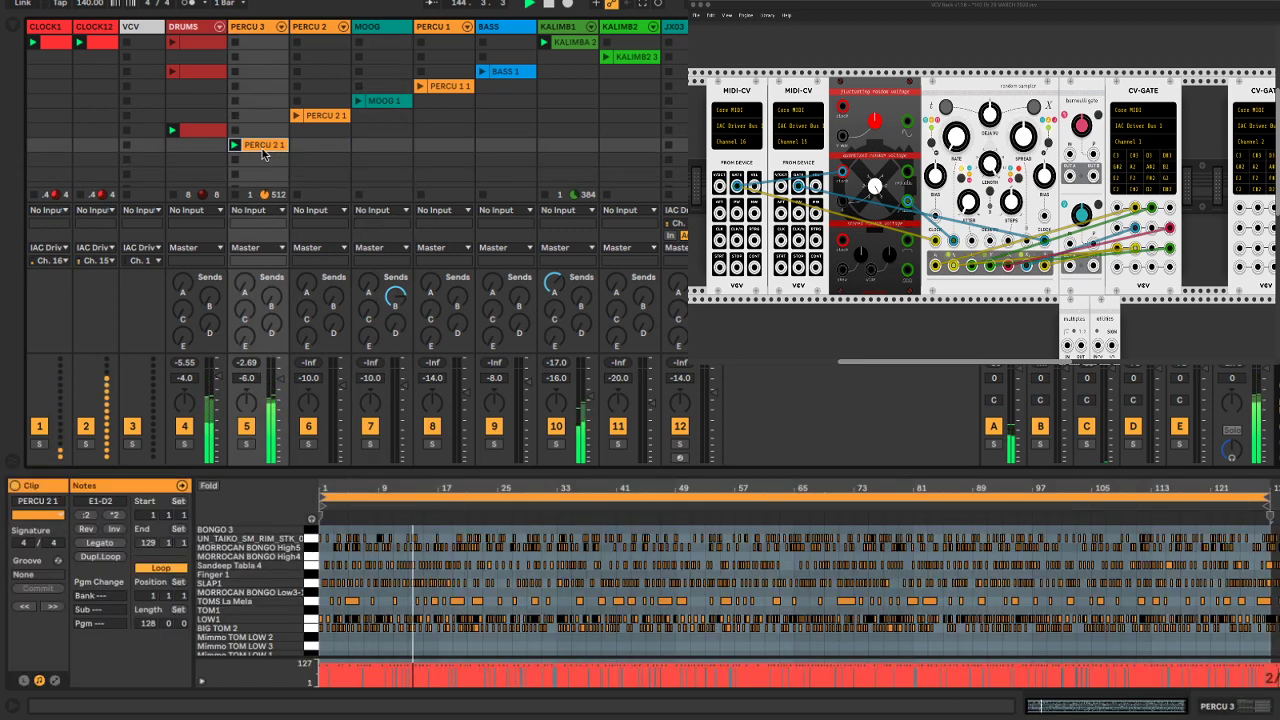
Set the PERCU 3 track volume to -8 dB
{"action": "left_click", "coordinate": [240, 380]}
{"action": "type", "text": "-"}
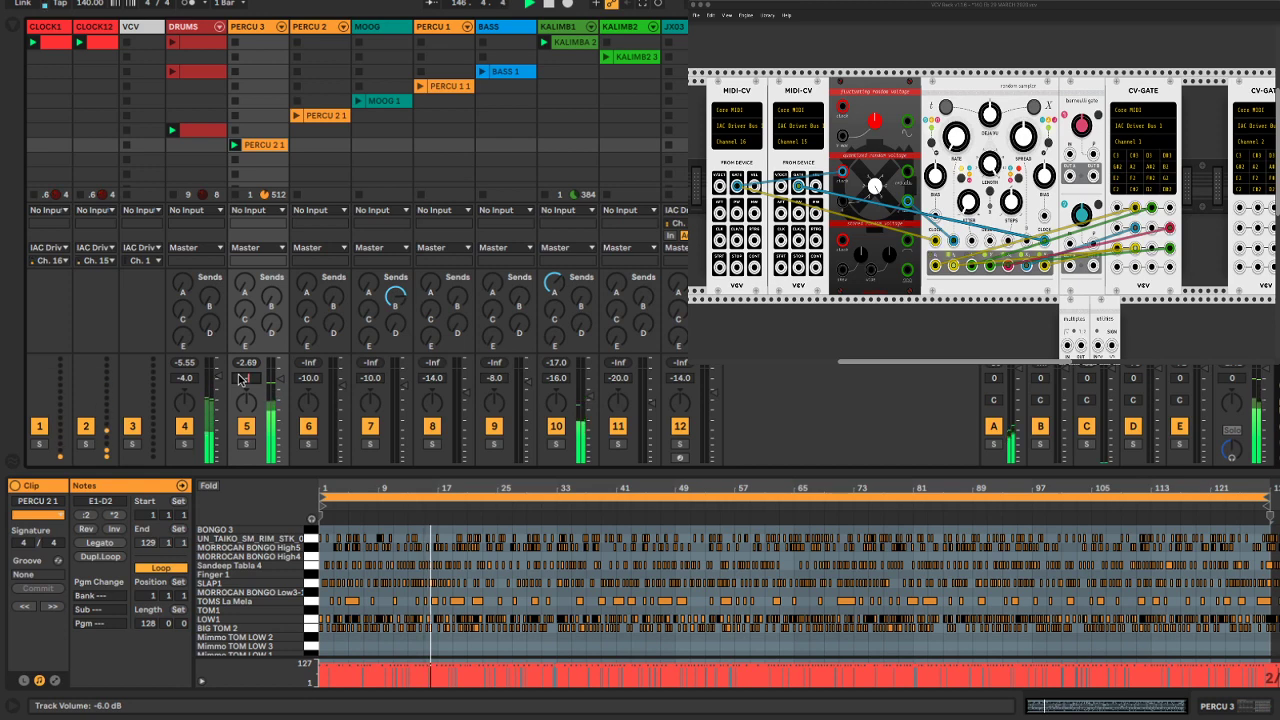
{"action": "type", "text": "8"}
{"action": "key", "text": "Return"}
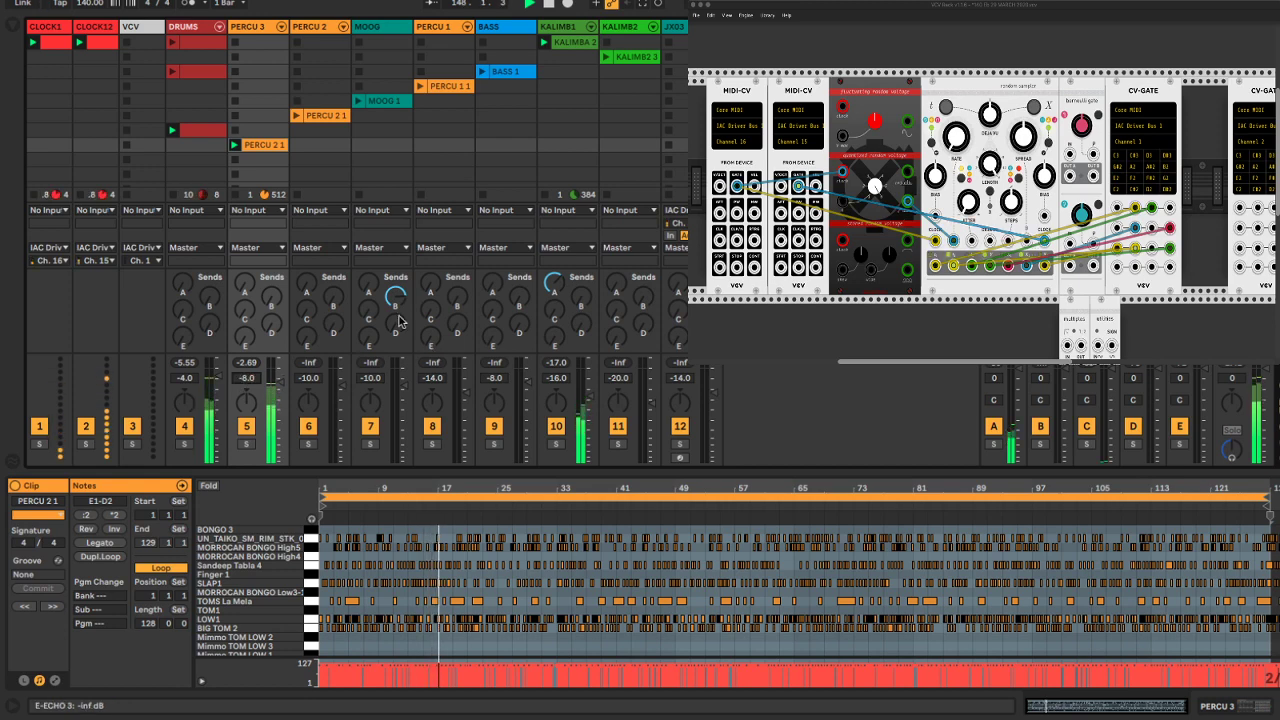
Launch the BASS 1 clip and set TUNE on the PERCU 3 percussion rack to +8 st after trying +6 st and +12 st
{"action": "double_click", "coordinate": [263, 37]}
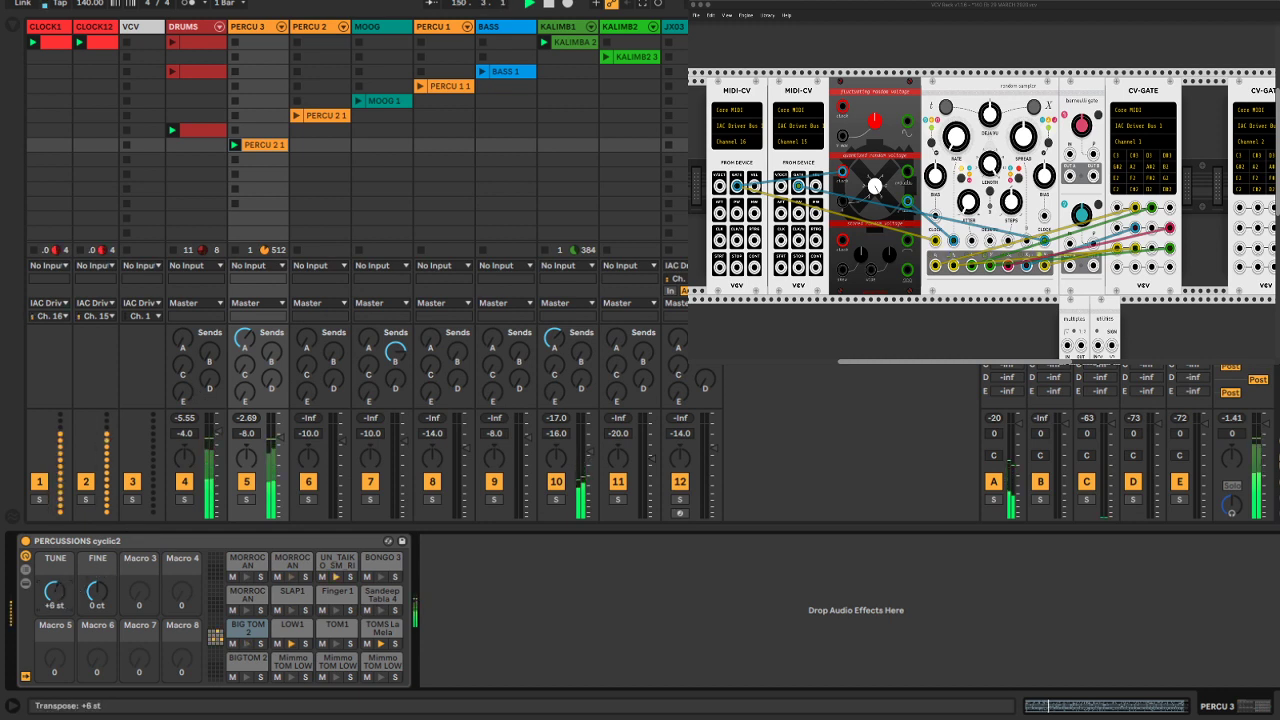
{"action": "mouse_move", "coordinate": [55, 591]}
{"action": "left_mouse_down"}
{"action": "mouse_move", "coordinate": [55, 576]}
{"action": "mouse_move", "coordinate": [57, 609]}
{"action": "left_mouse_up"}
{"action": "type", "text": "16"}
{"action": "key", "text": "Return"}
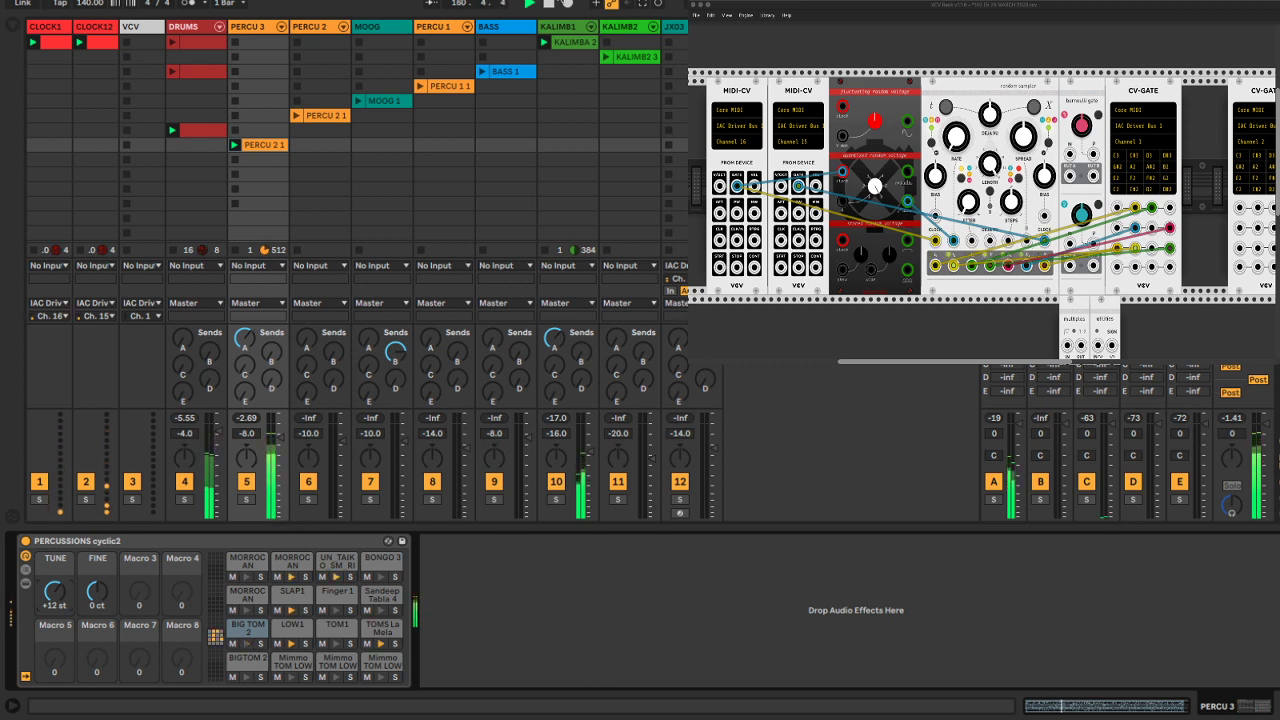
{"action": "left_click", "coordinate": [484, 73]}
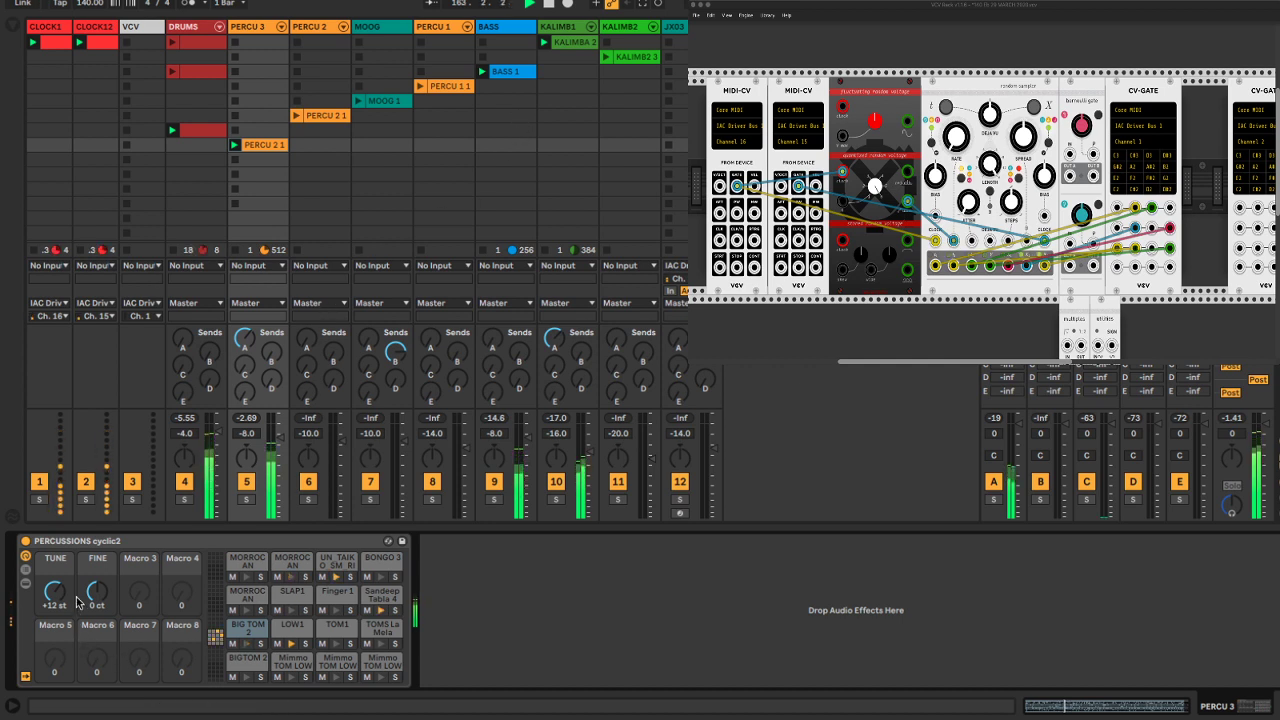
{"action": "left_click_drag", "start_coordinate": [59, 592], "coordinate": [59, 600]}
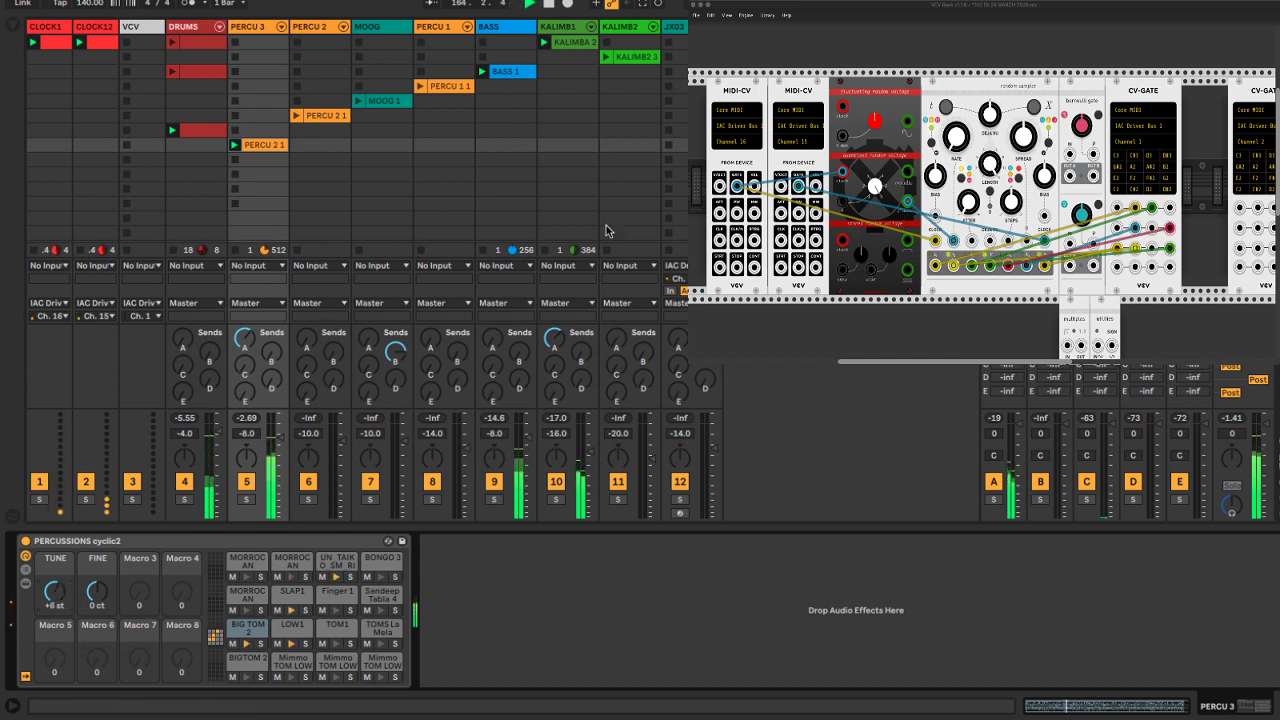
{"action": "left_click_drag", "start_coordinate": [55, 592], "coordinate": [55, 597]}
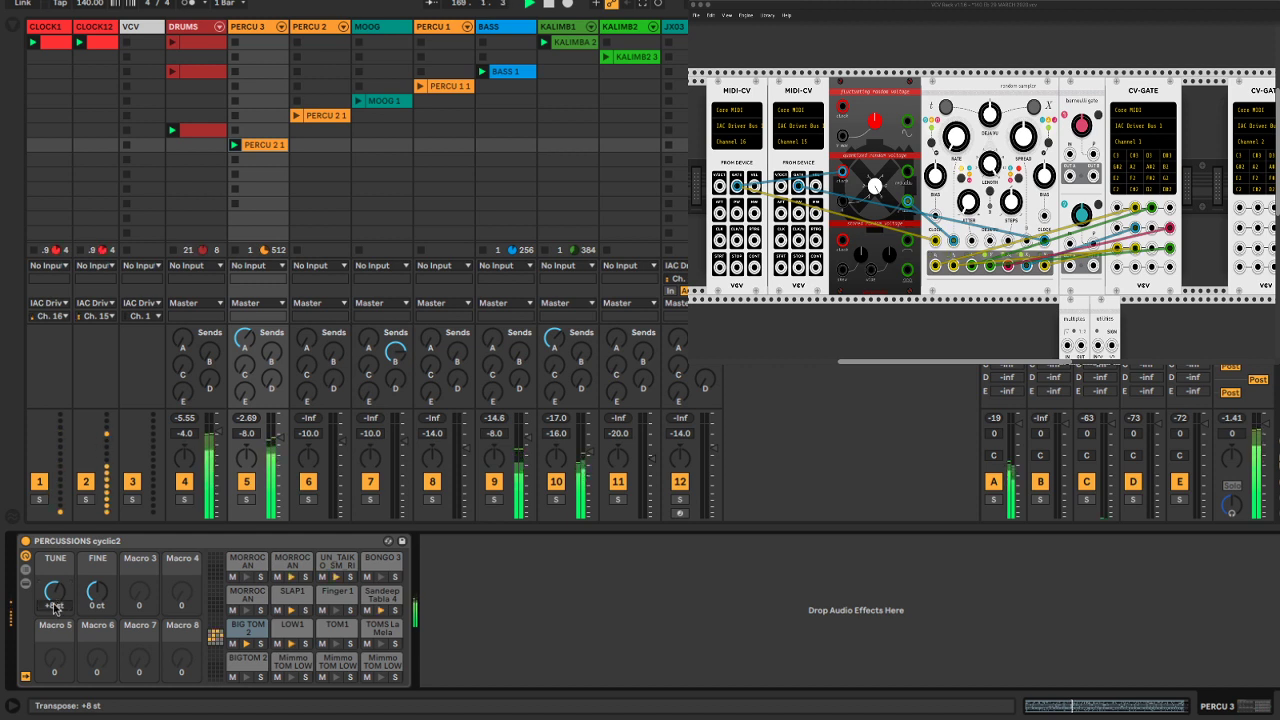
Set TUNE on the PERCU 3 rack to +7 st, and launch the PERCU 2 1 clip with its rack's TUNE set to +2 st
{"action": "left_click_drag", "start_coordinate": [55, 606], "coordinate": [55, 608]}
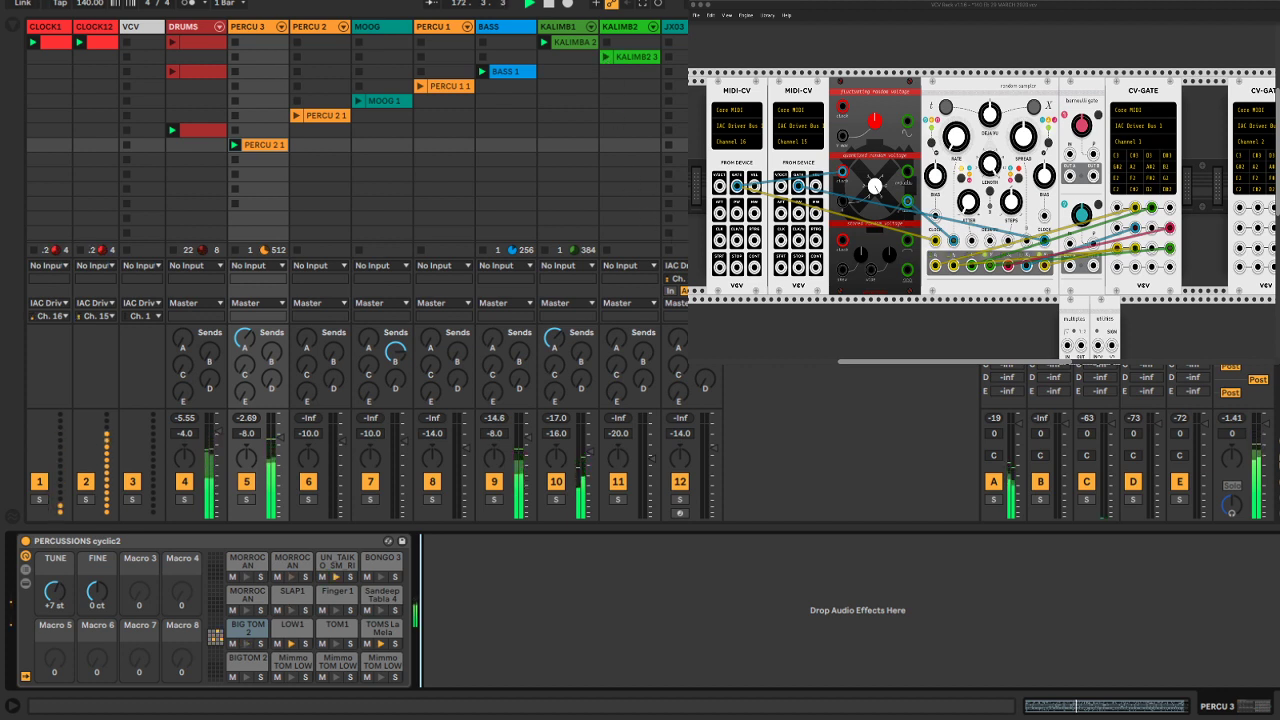
{"action": "left_click", "coordinate": [295, 117]}
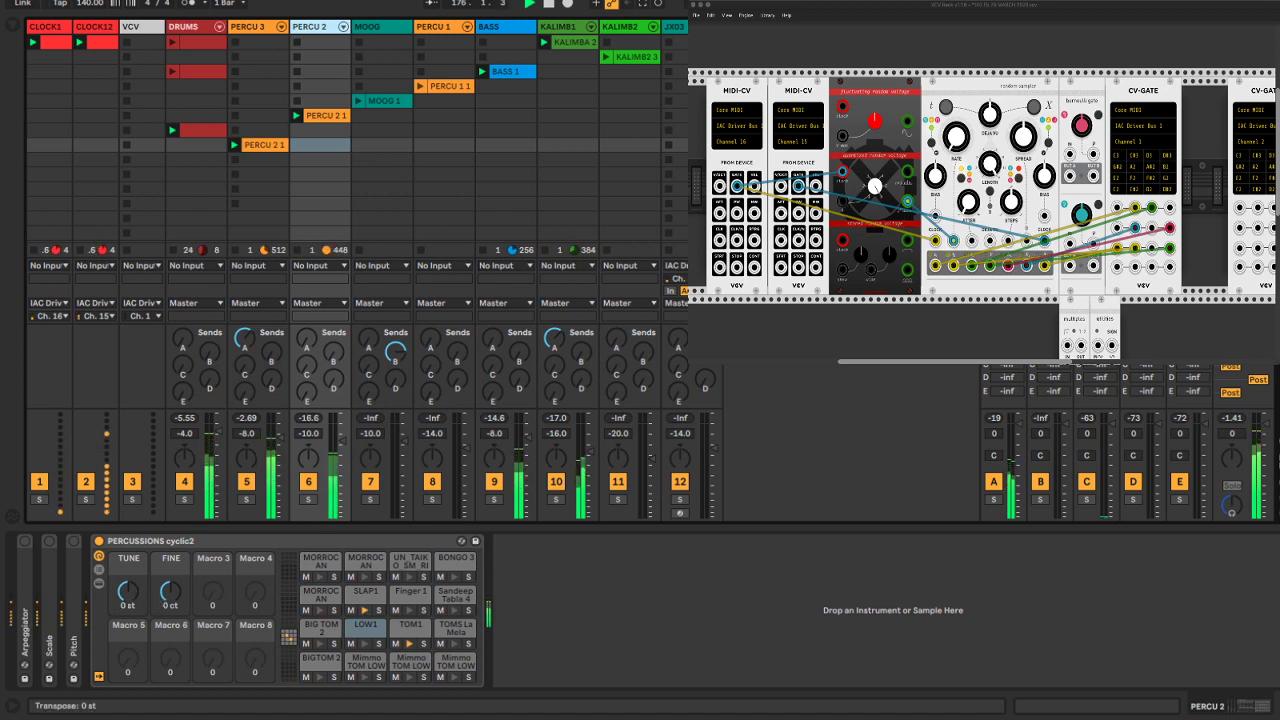
{"action": "scroll", "coordinate": [128, 610], "scroll_direction": "up", "scroll_amount": 2}
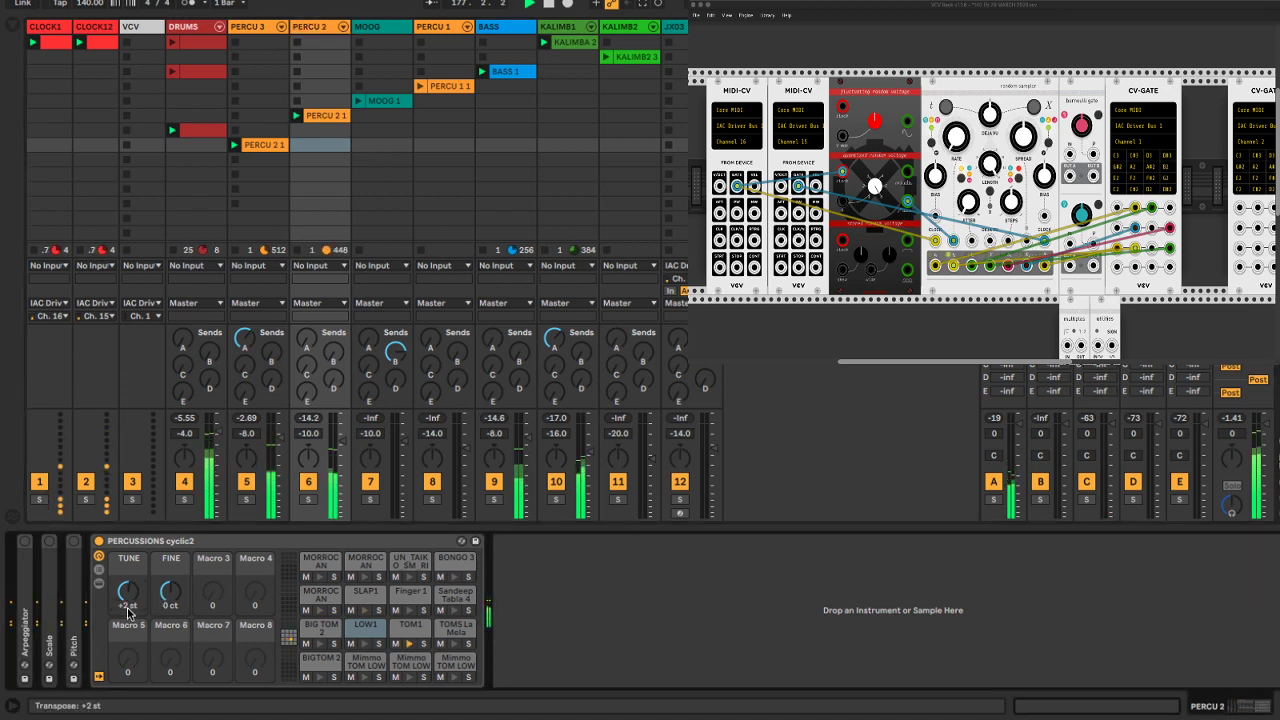
Set the PERCU 1 track volume to -12 dB and save the set
{"action": "left_click", "coordinate": [447, 28]}
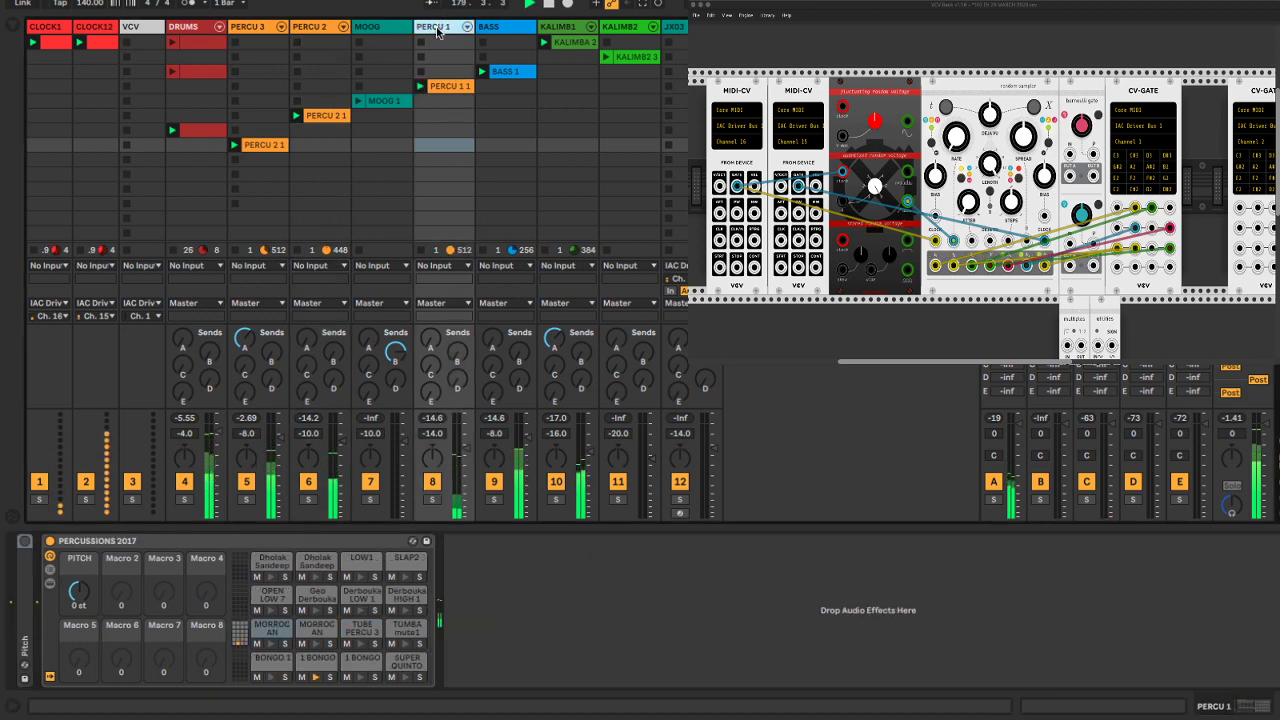
{"action": "left_click", "coordinate": [435, 436]}
{"action": "type", "text": "-12"}
{"action": "key", "text": "Return"}
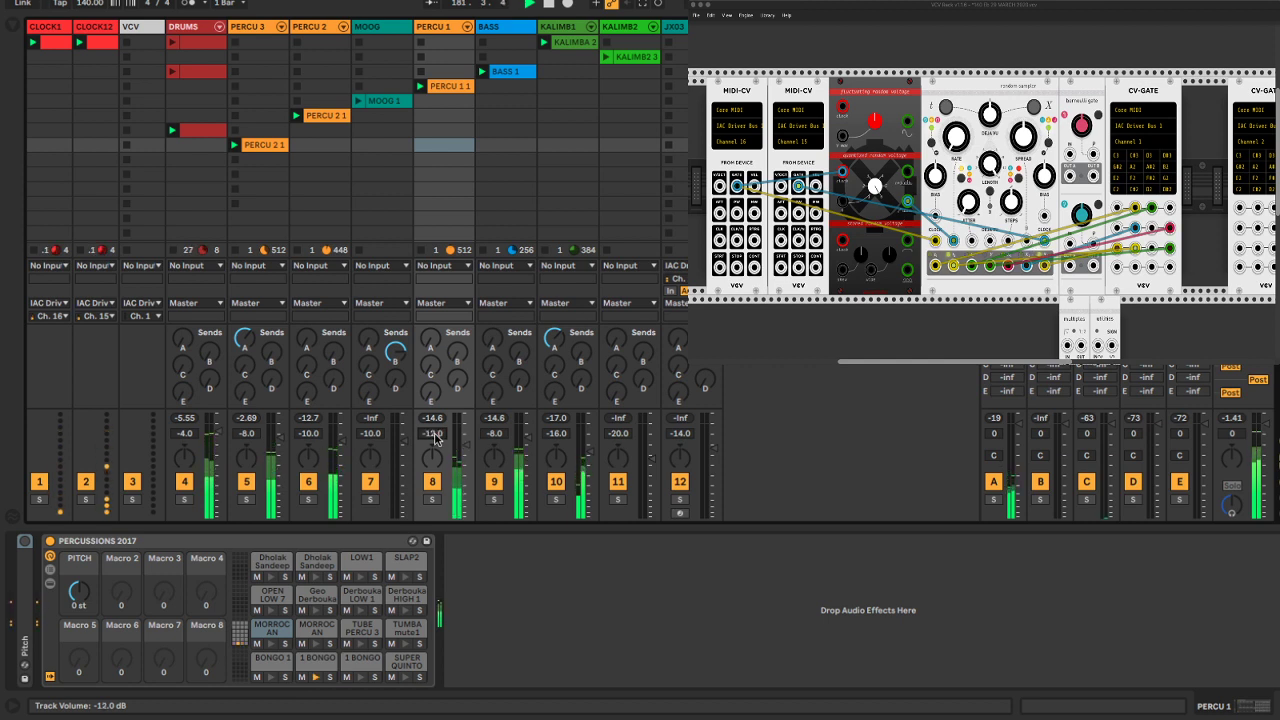
{"action": "left_click", "coordinate": [549, 582]}
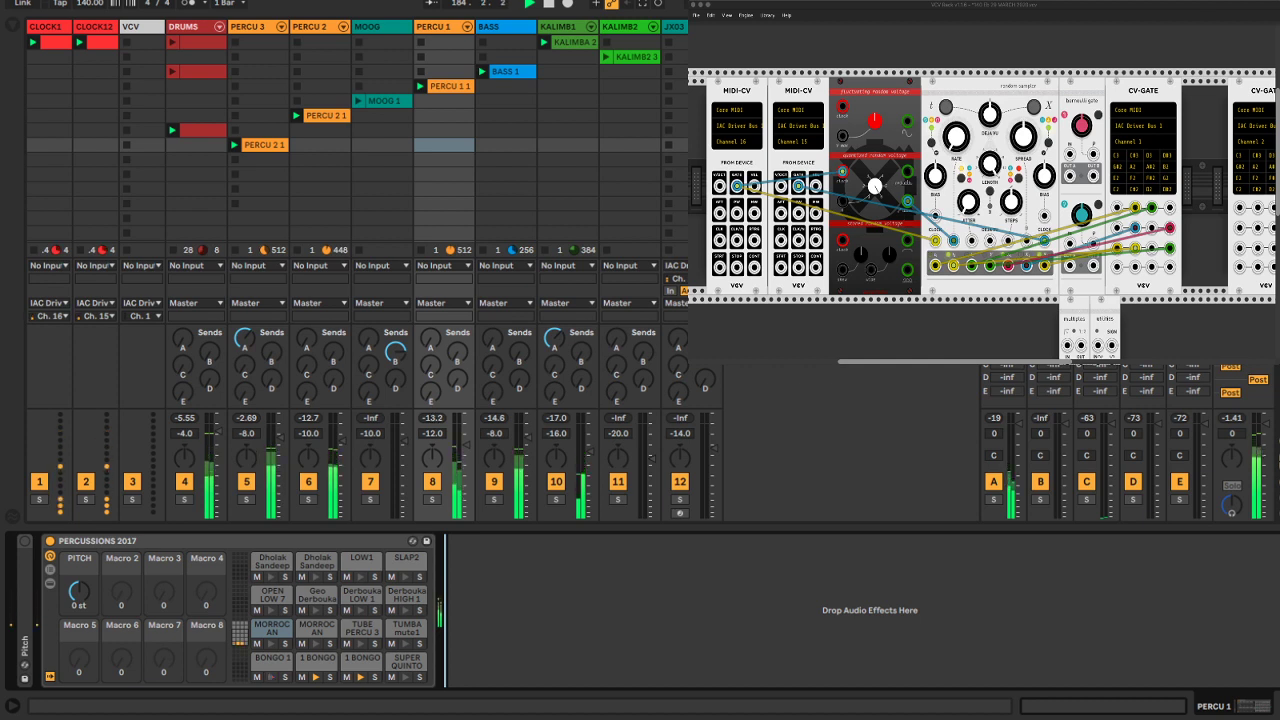
{"action": "key", "text": "super+s"}
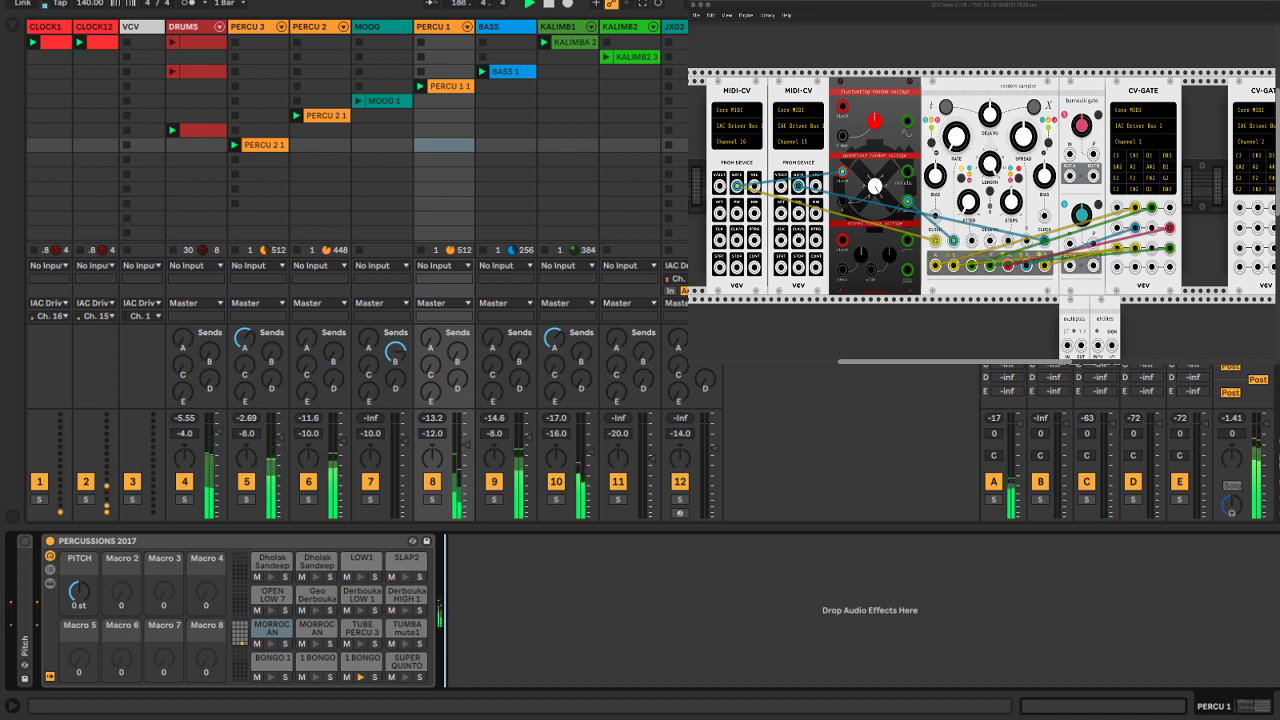
Select the PERCU 3 track and stop the clips playing on the DRUMS and BASS tracks
{"action": "left_click", "coordinate": [252, 28]}
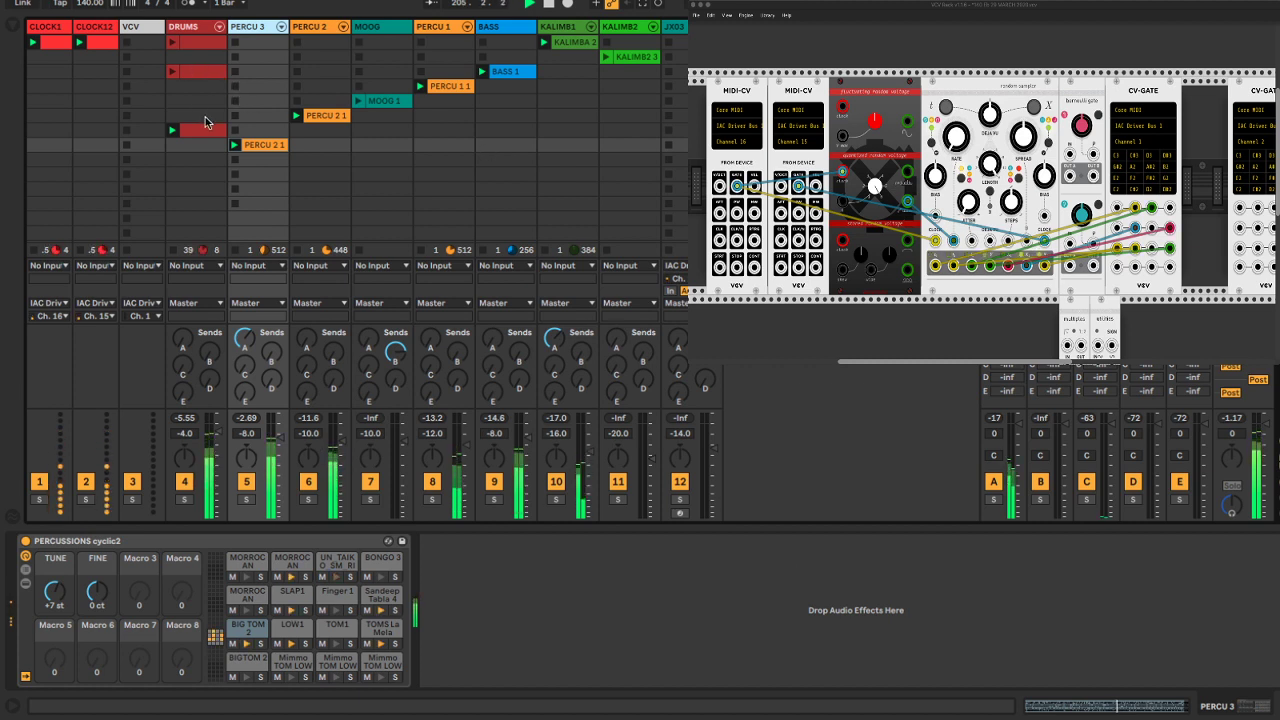
{"action": "left_click", "coordinate": [173, 251]}
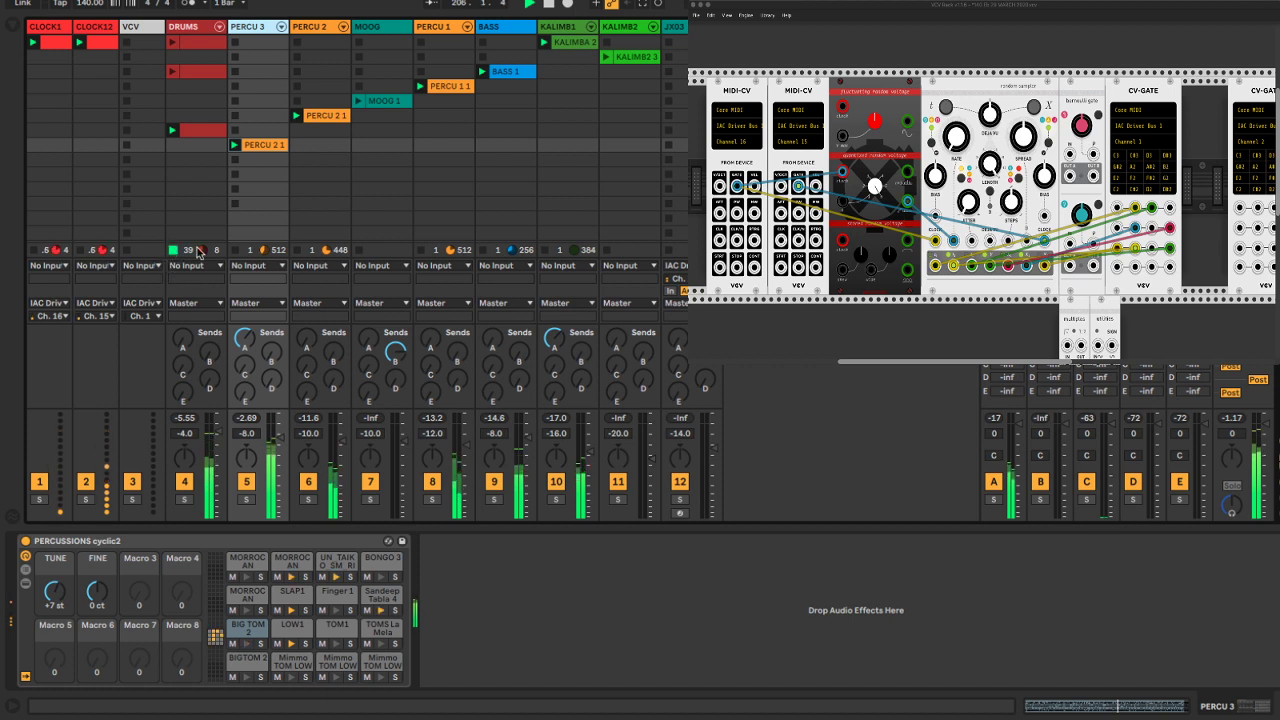
{"action": "left_click", "coordinate": [480, 251]}
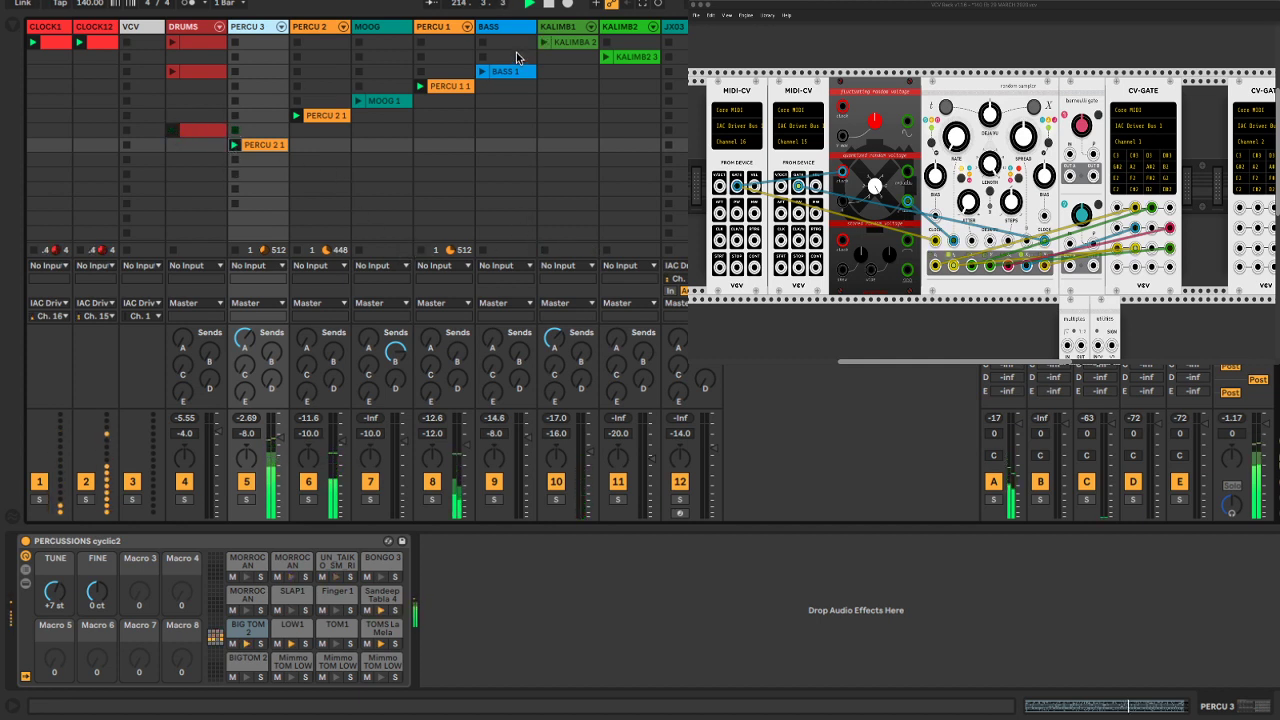
Launch the BASS 1, MOOG 1 and KALIMBA 2 clips
{"action": "left_click", "coordinate": [480, 73]}
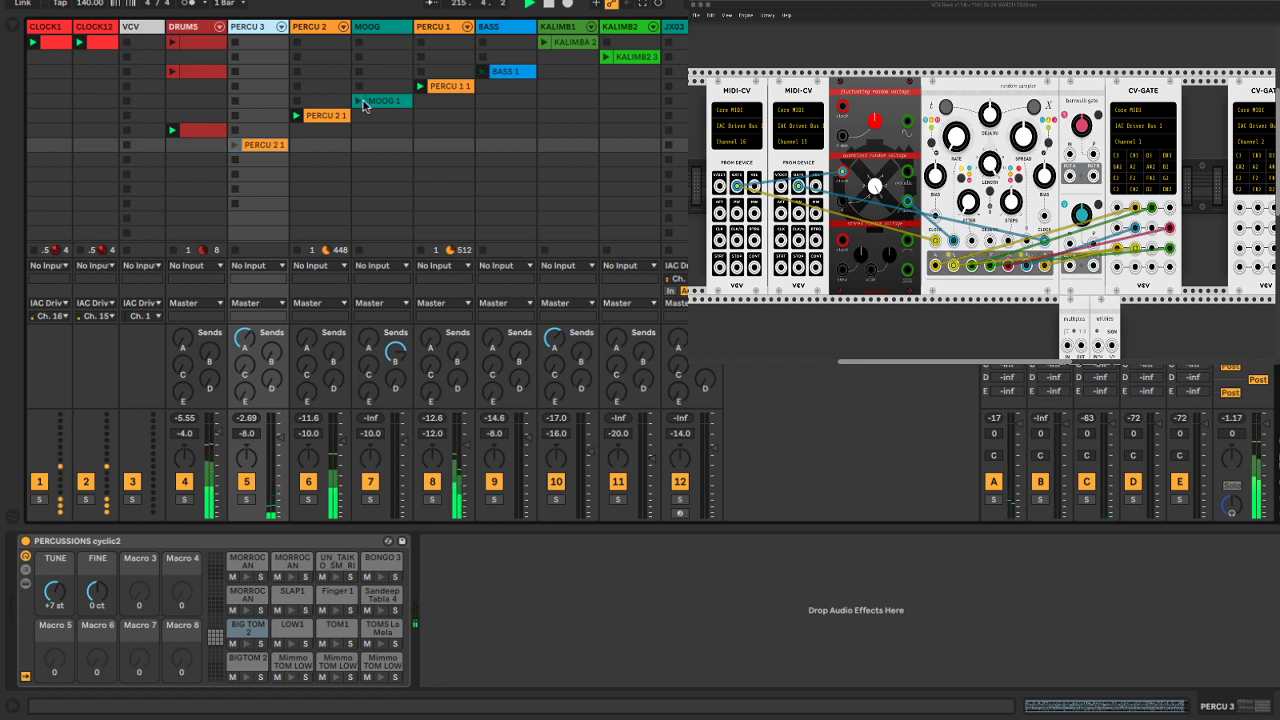
{"action": "left_click", "coordinate": [360, 104]}
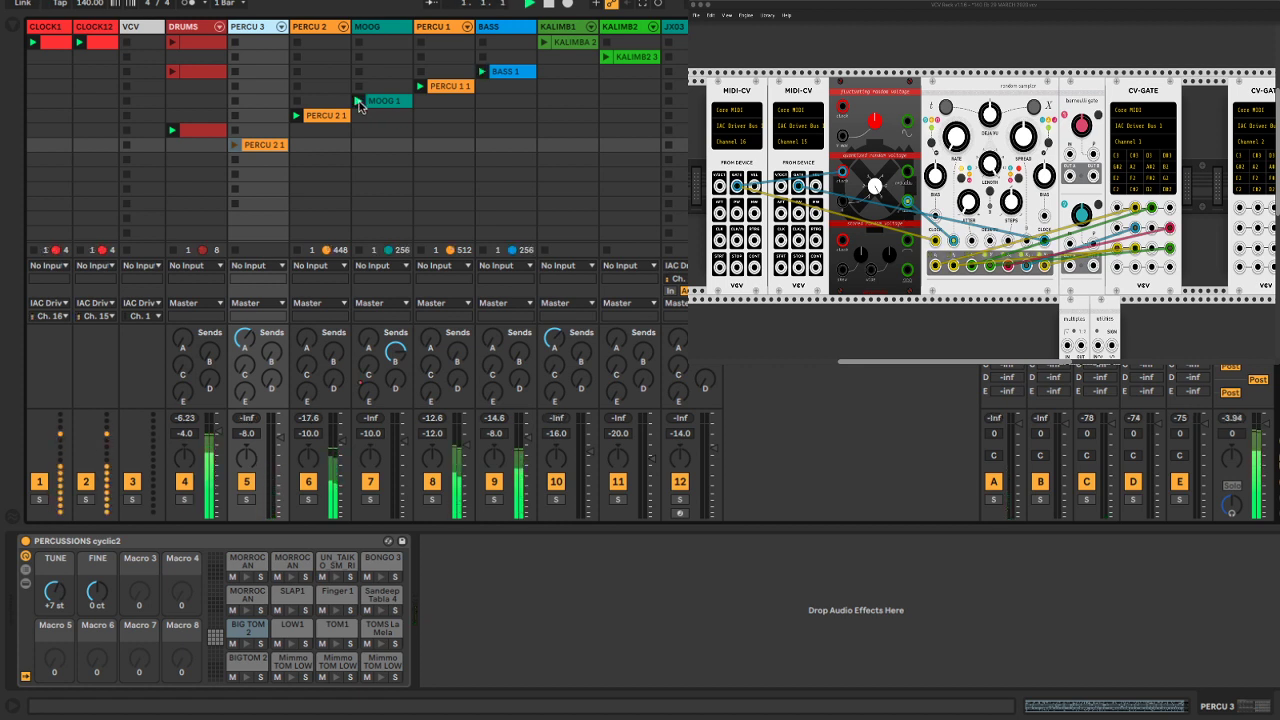
{"action": "left_click", "coordinate": [542, 43]}
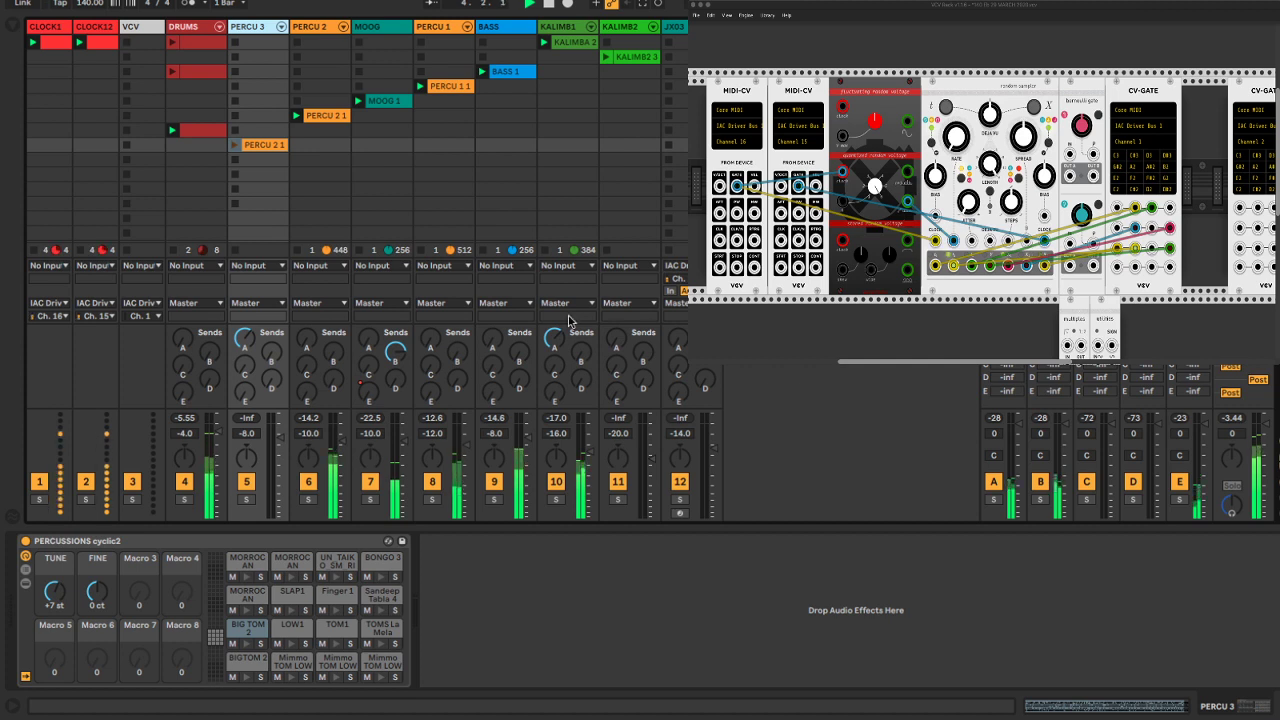
Raise send A to about -16.2 dB on PERCU 2 and to about -20 dB on PERCU 1
{"action": "left_click_drag", "start_coordinate": [306, 341], "coordinate": [306, 330]}
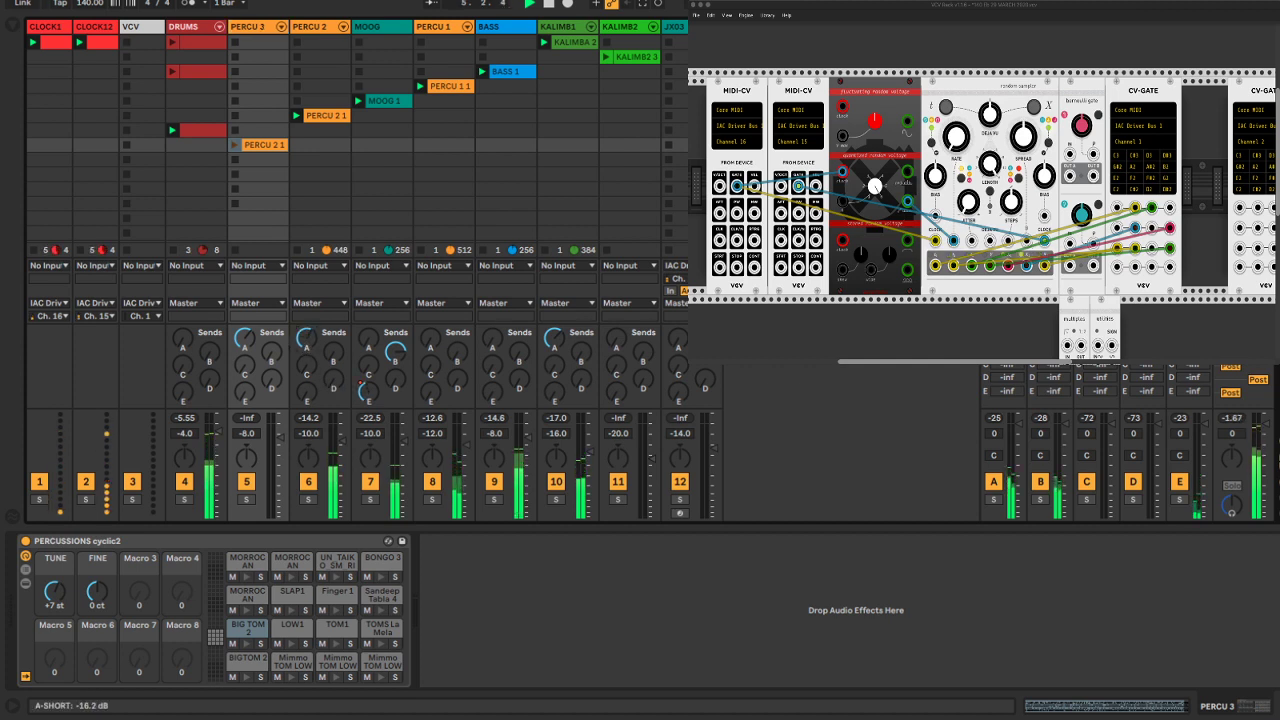
{"action": "left_click_drag", "start_coordinate": [429, 338], "coordinate": [429, 327]}
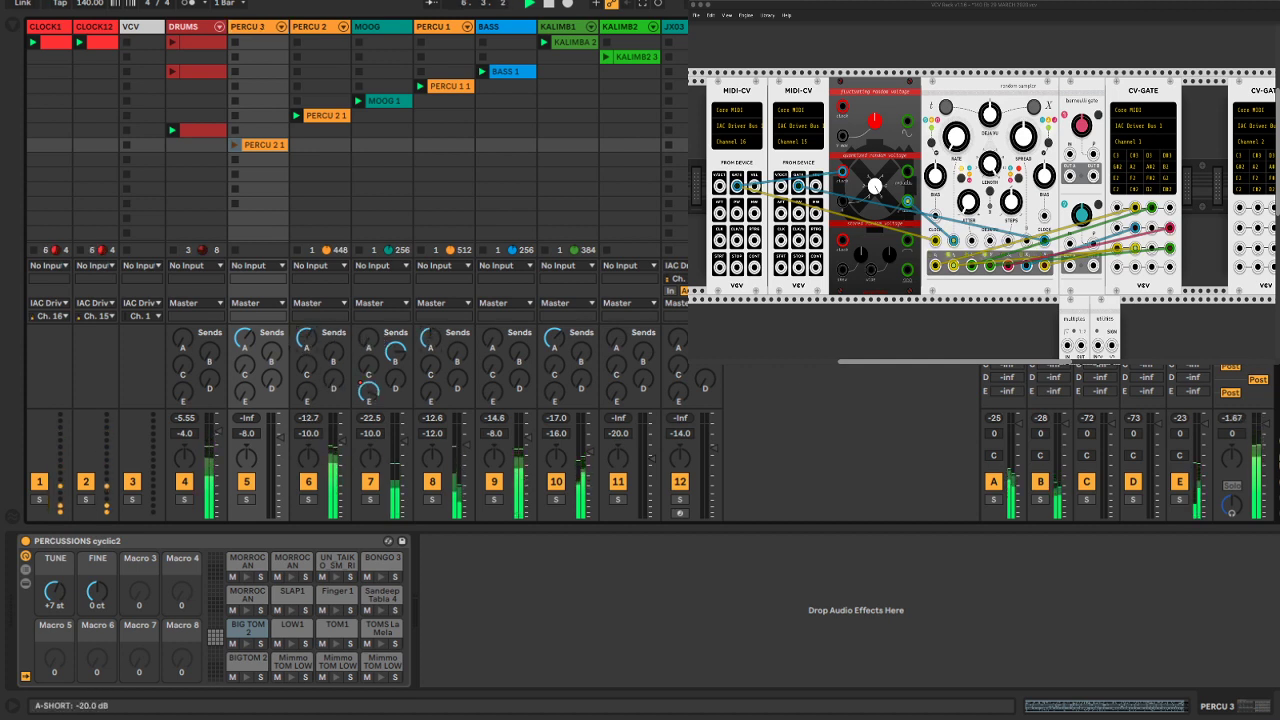
Set the MOOG track volume to -4 dB after trying -8 dB and -6 dB
{"action": "left_click", "coordinate": [367, 435]}
{"action": "type", "text": "-8"}
{"action": "key", "text": "Return"}
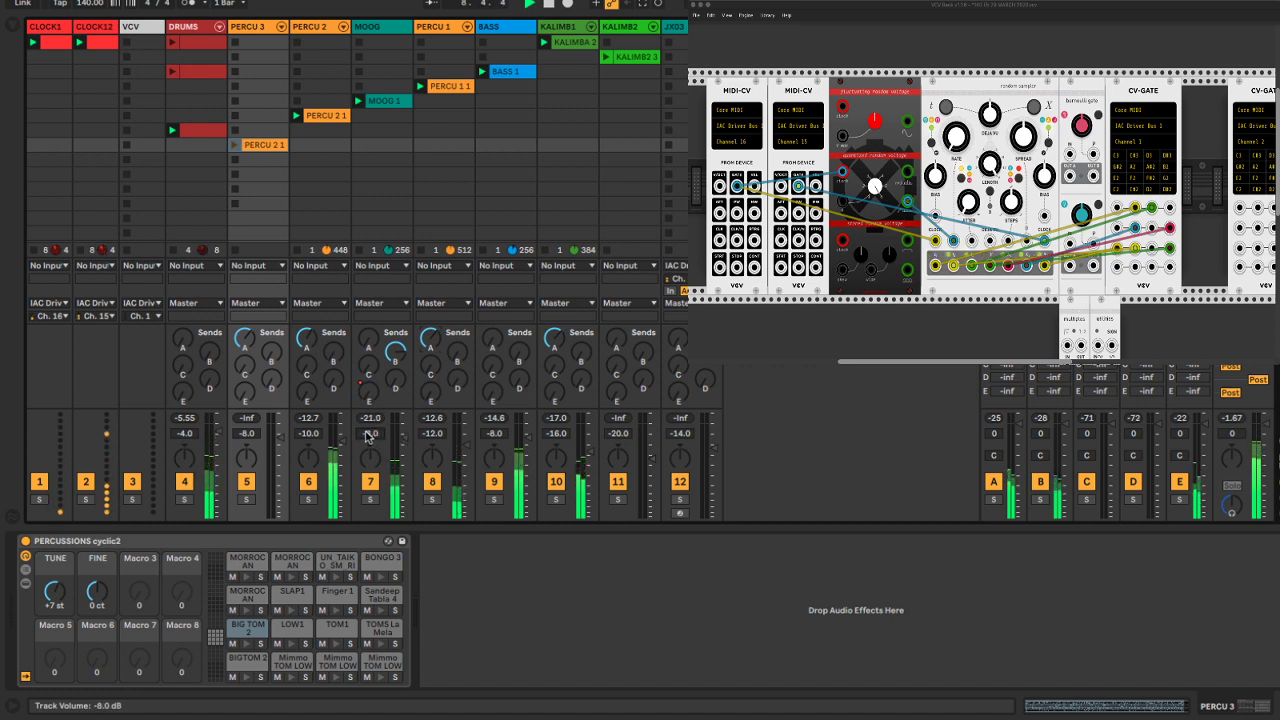
{"action": "type", "text": "-"}
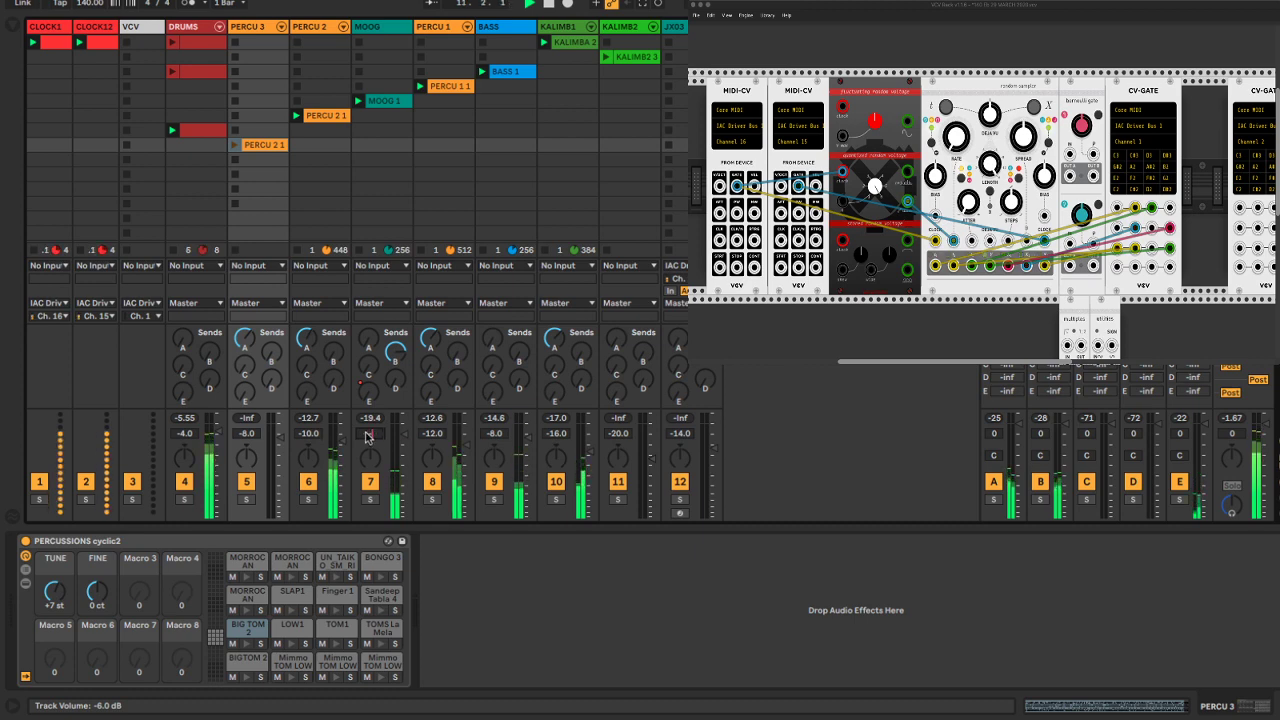
{"action": "type", "text": "4"}
{"action": "key", "text": "Return"}
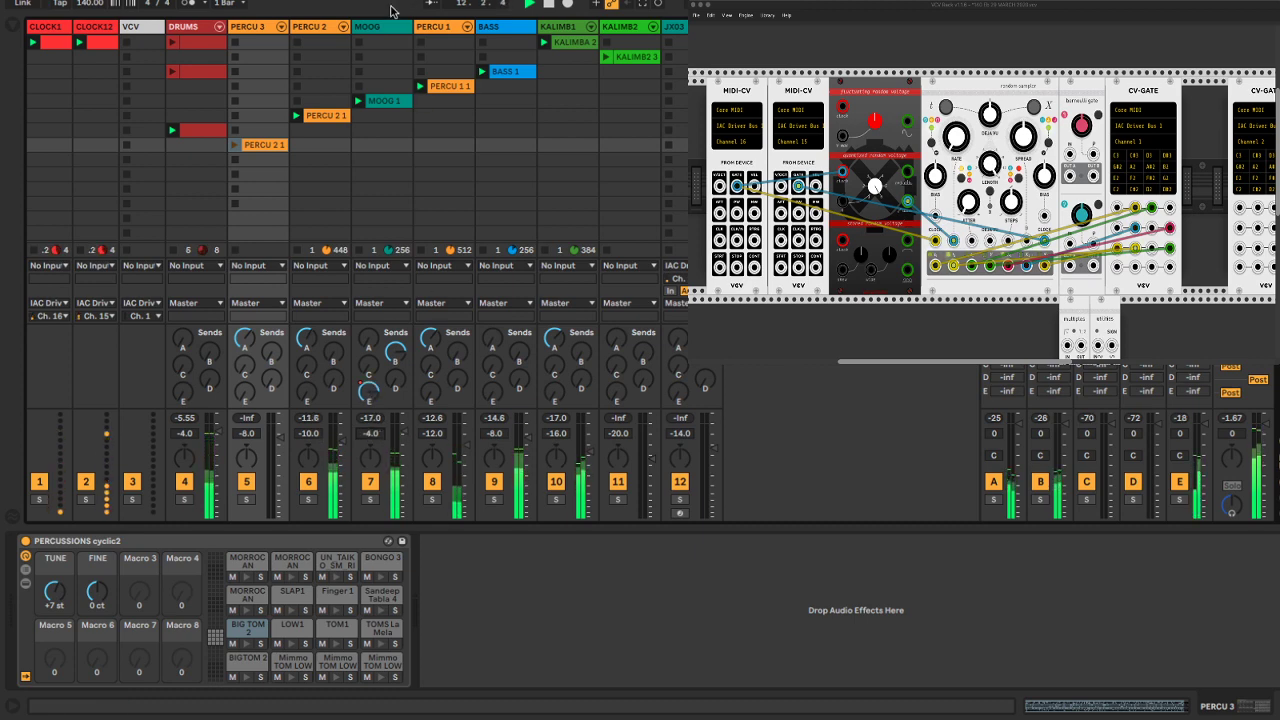
Set the Moog SQUARE filter on the MOOG track to a frequency of 485 Hz and a resonance of 49 %
{"action": "left_click", "coordinate": [381, 145]}
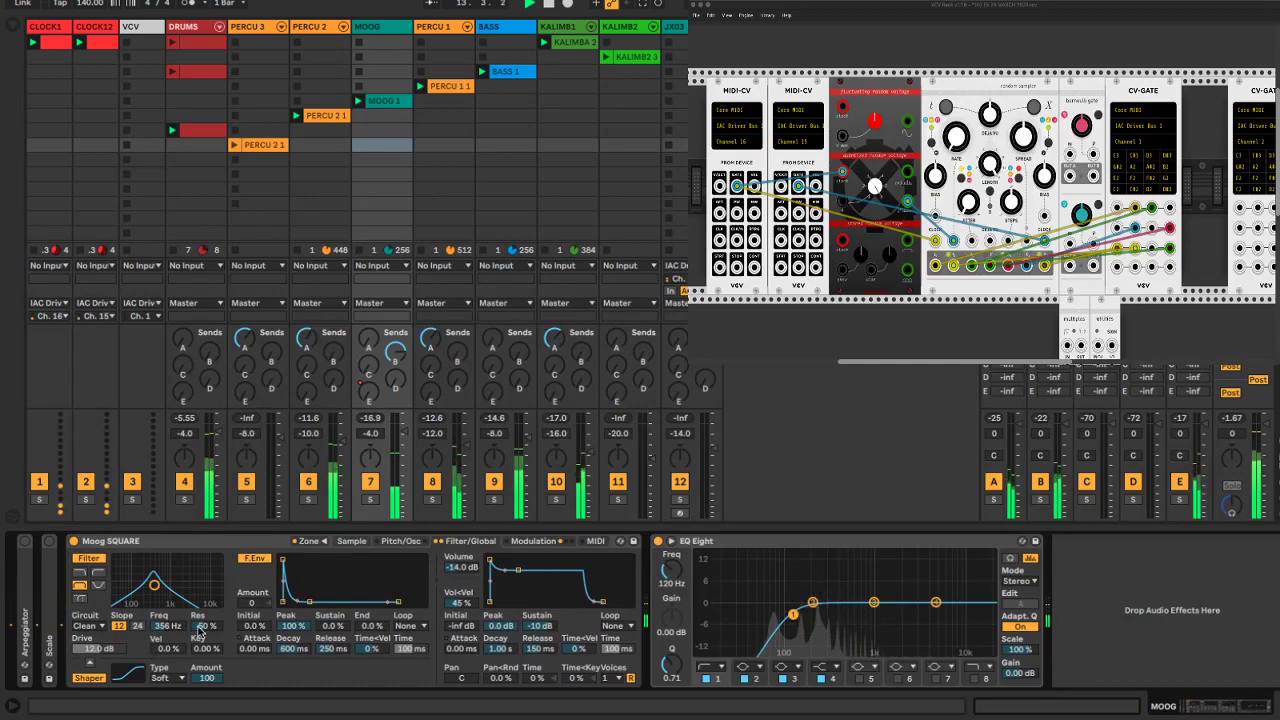
{"action": "mouse_move", "coordinate": [199, 626]}
{"action": "left_mouse_down"}
{"action": "mouse_move", "coordinate": [199, 668]}
{"action": "mouse_move", "coordinate": [199, 627]}
{"action": "mouse_move", "coordinate": [176, 640]}
{"action": "mouse_move", "coordinate": [176, 615]}
{"action": "mouse_move", "coordinate": [176, 650]}
{"action": "mouse_move", "coordinate": [176, 626]}
{"action": "left_mouse_up"}
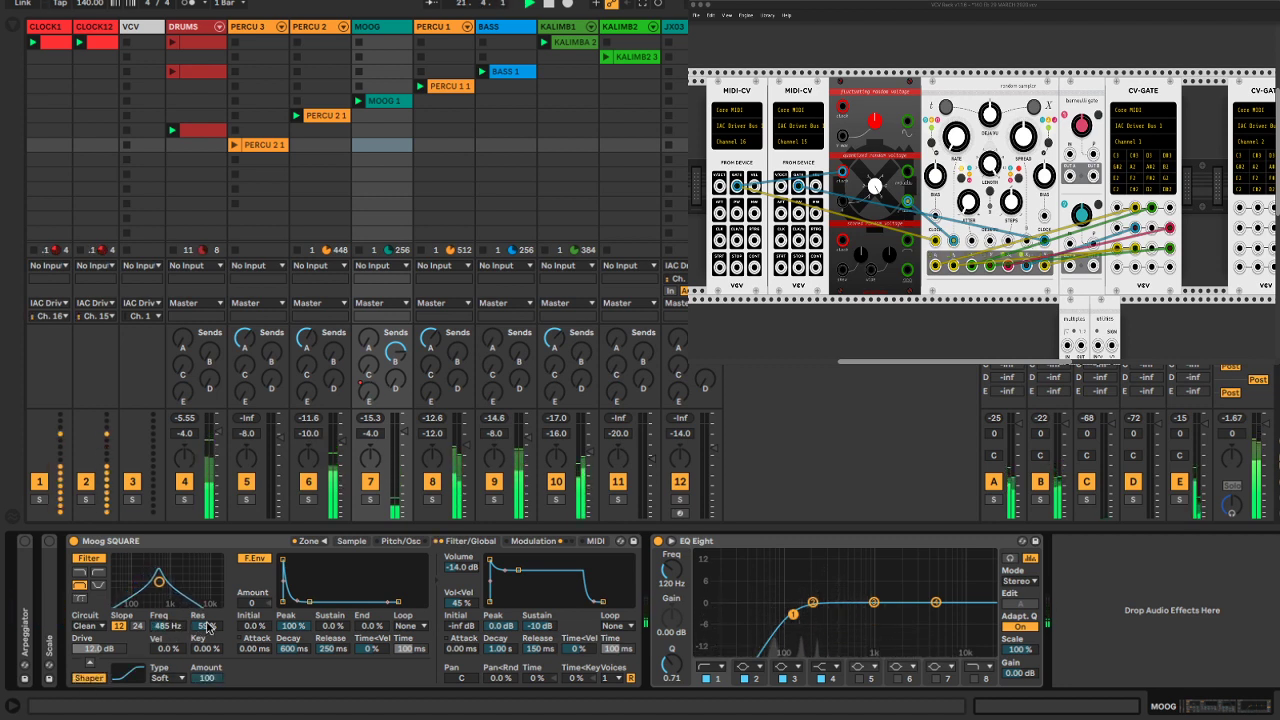
{"action": "left_click_drag", "start_coordinate": [207, 627], "coordinate": [207, 630]}
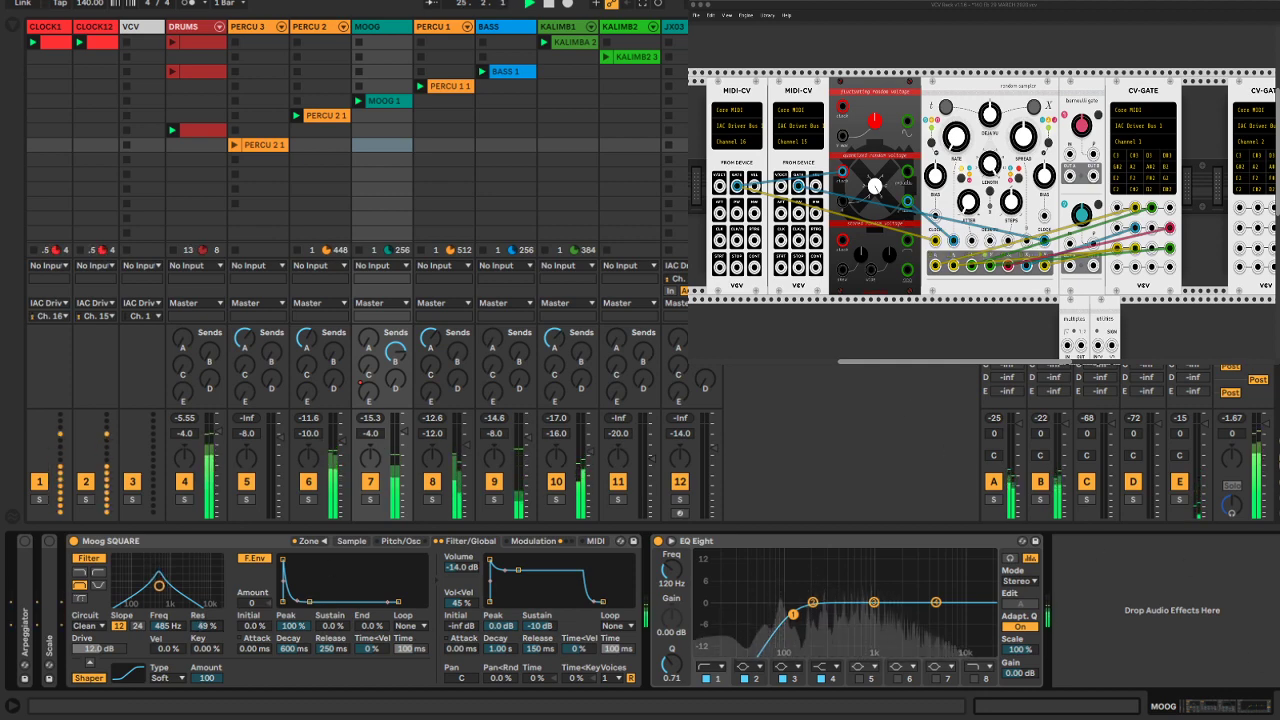
Examine the Moog SQUARE instrument's pitch and oscillator settings and its sample waveform, and return to the filter settings
{"action": "key", "text": "alt+super+l"}
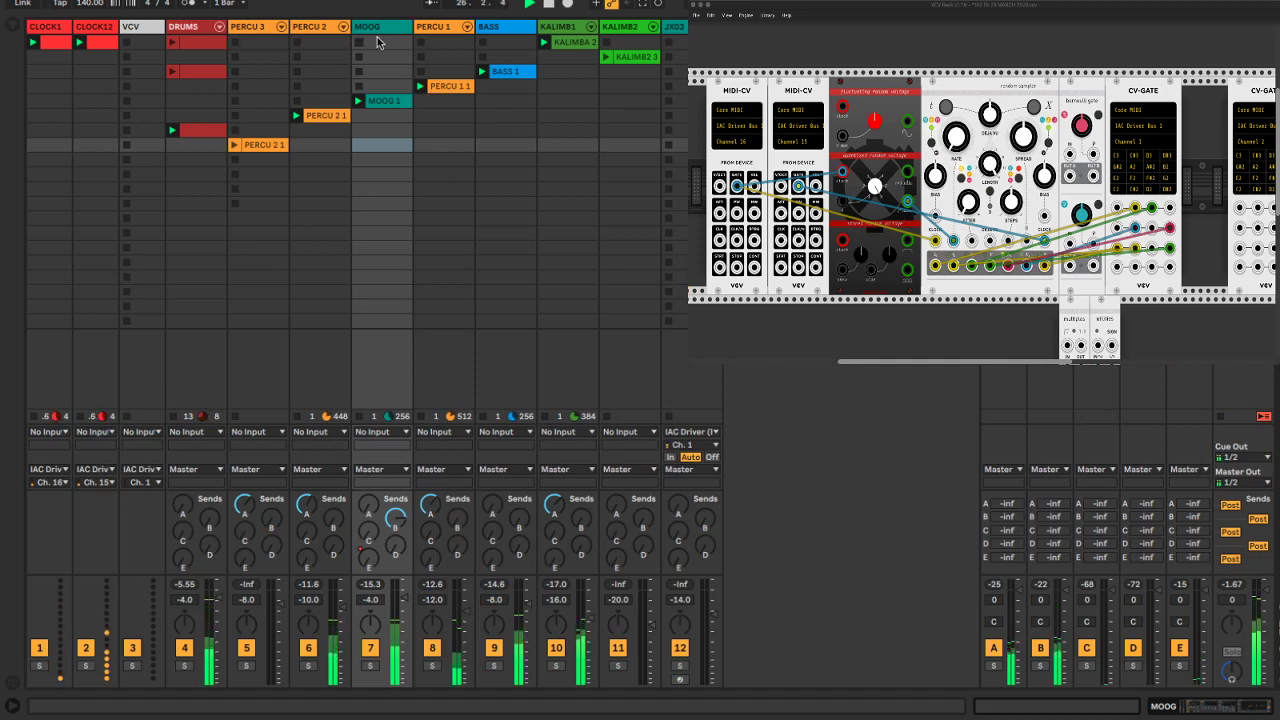
{"action": "left_click", "coordinate": [380, 27]}
{"action": "double_click", "coordinate": [375, 27]}
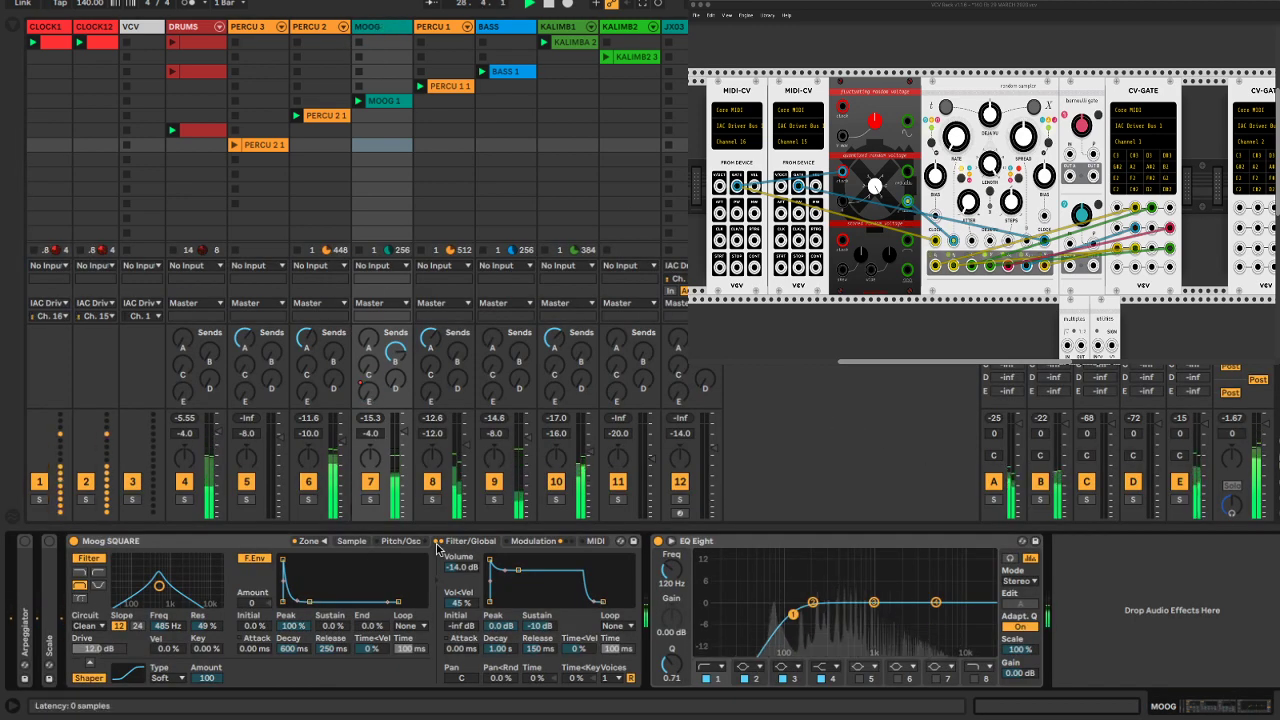
{"action": "left_click", "coordinate": [401, 541]}
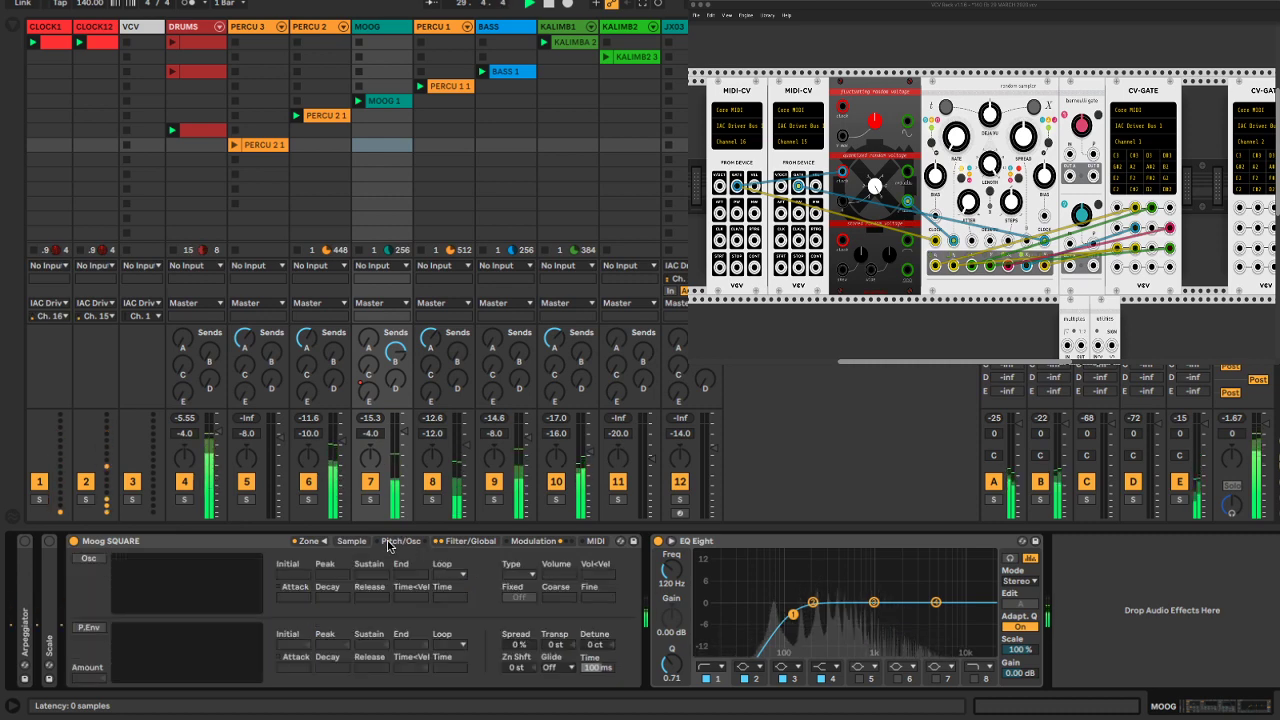
{"action": "left_click", "coordinate": [345, 542]}
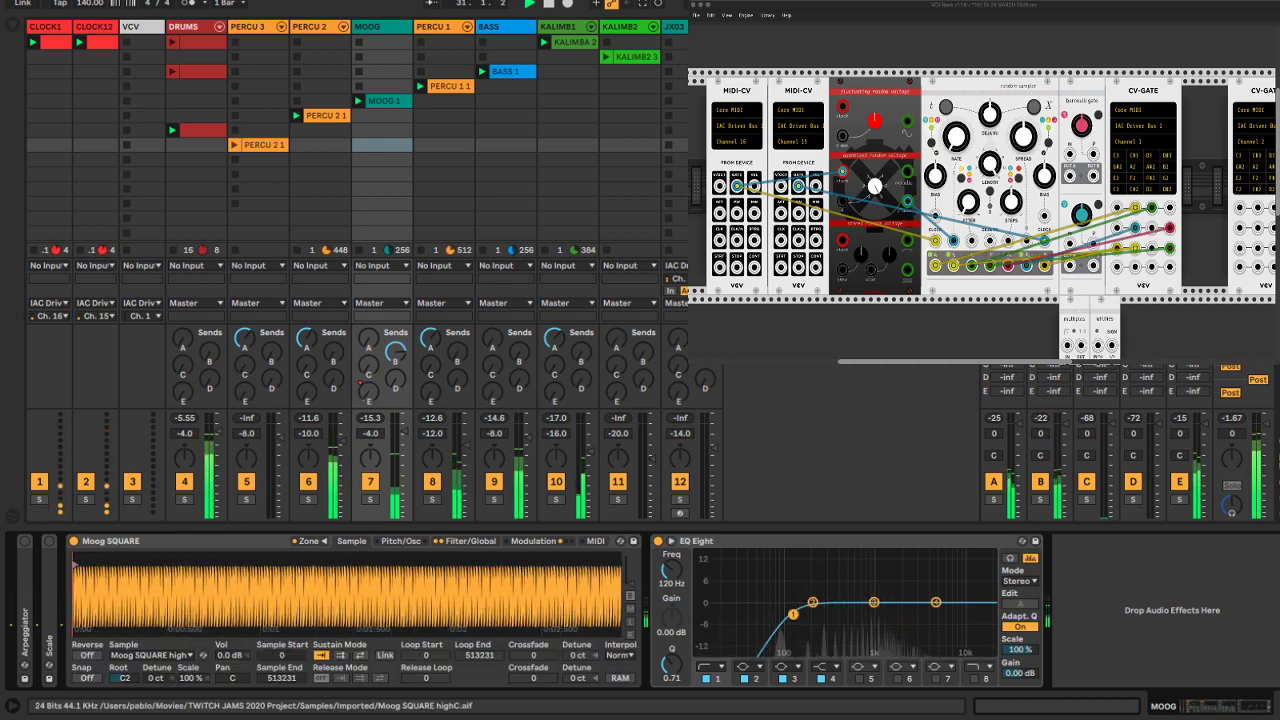
{"action": "left_click_drag", "start_coordinate": [100, 590], "coordinate": [100, 645]}
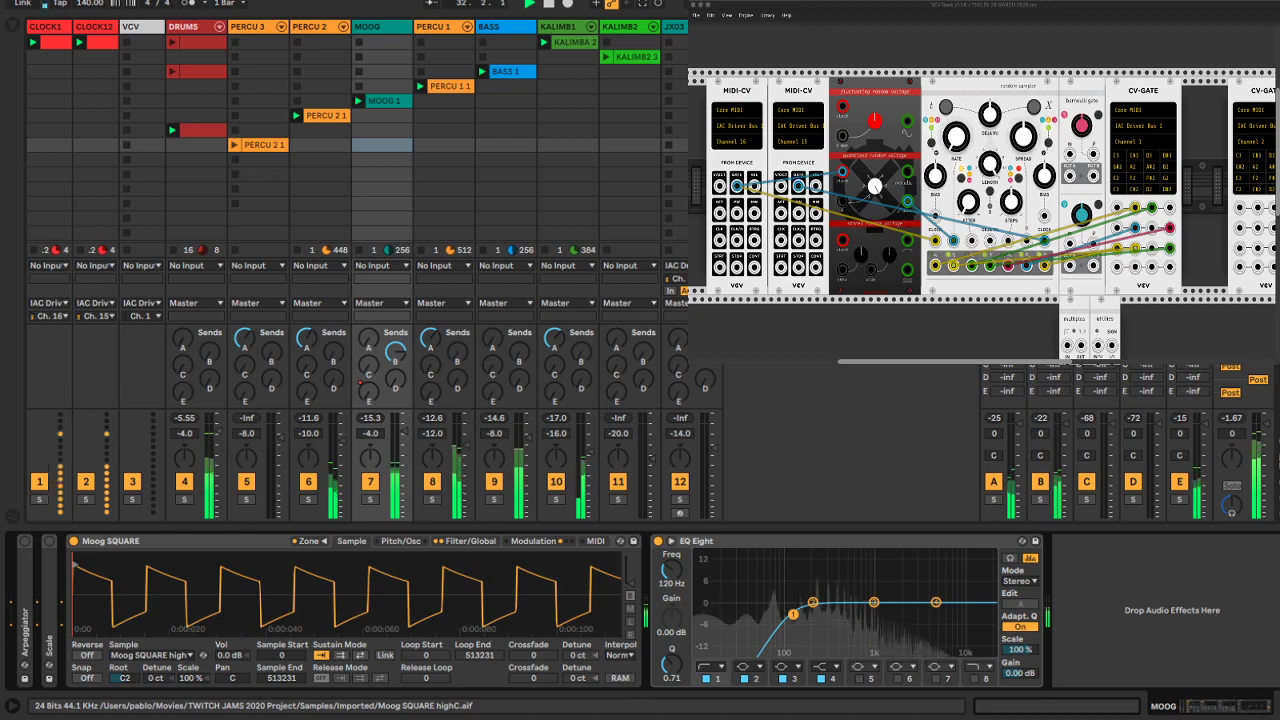
{"action": "left_click_drag", "start_coordinate": [337, 567], "coordinate": [337, 500]}
{"action": "left_click_drag", "start_coordinate": [87, 607], "coordinate": [87, 590]}
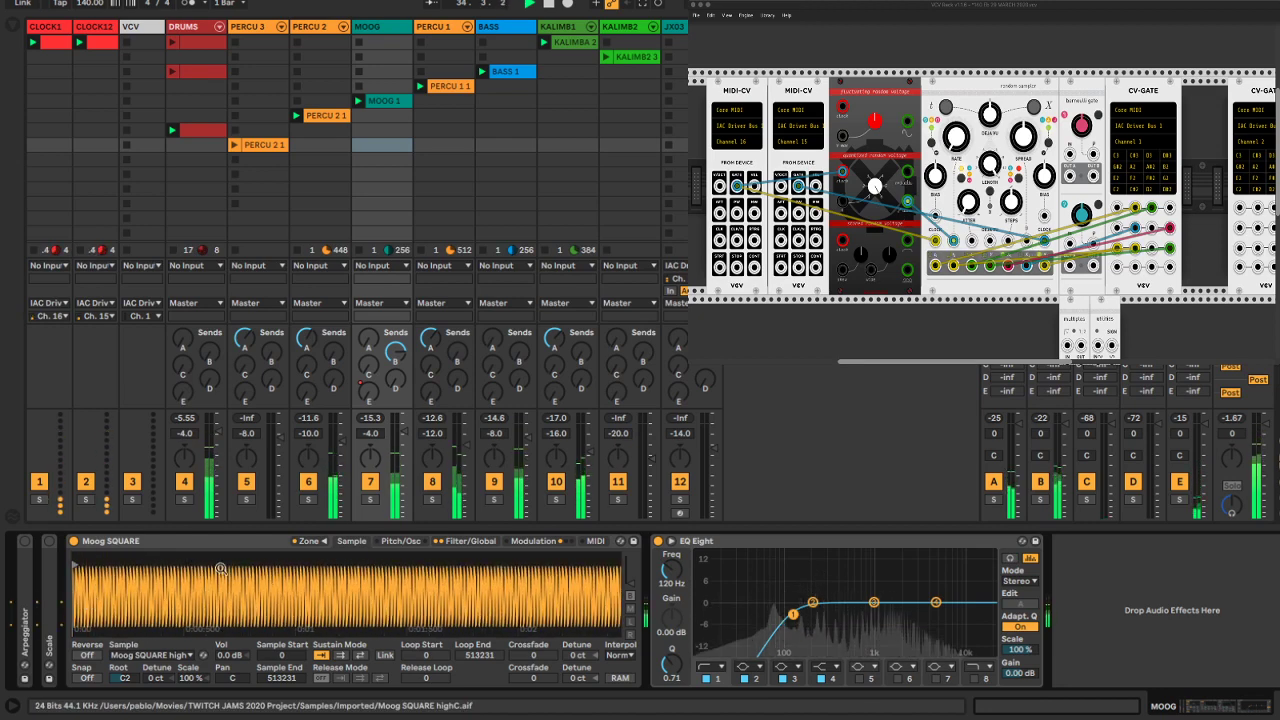
{"action": "left_click_drag", "start_coordinate": [309, 597], "coordinate": [309, 570]}
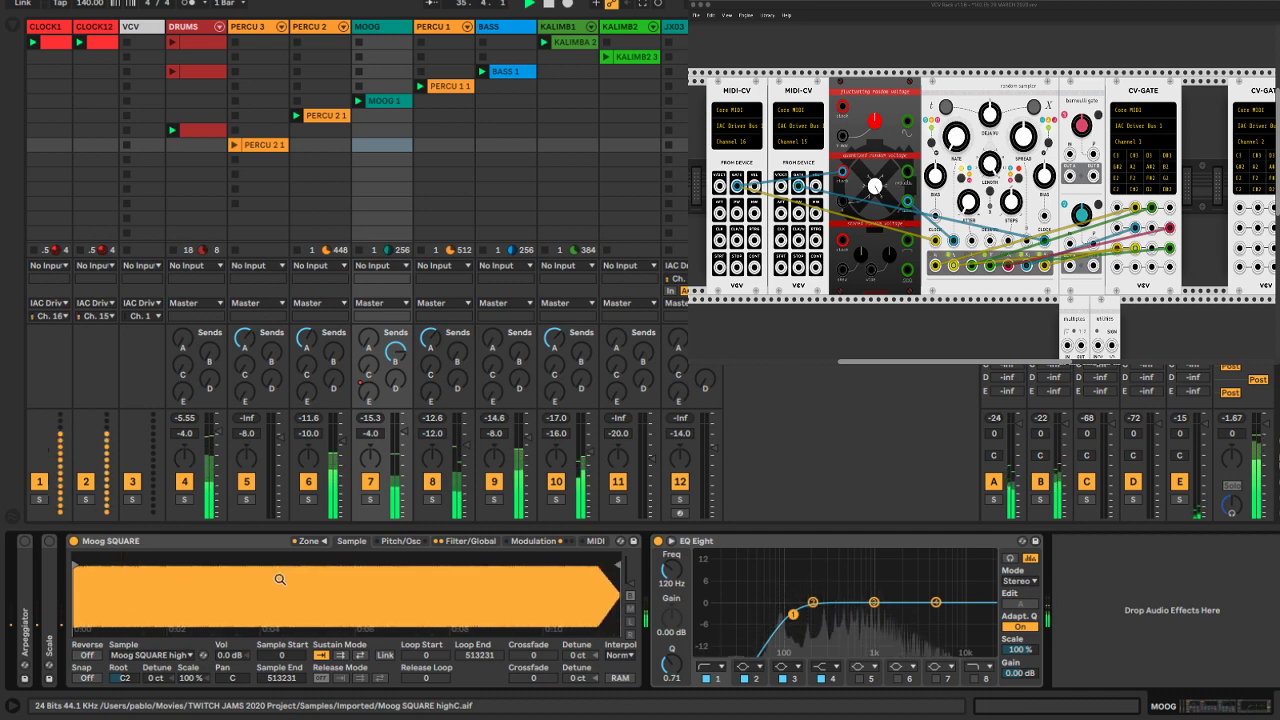
{"action": "left_click", "coordinate": [438, 541]}
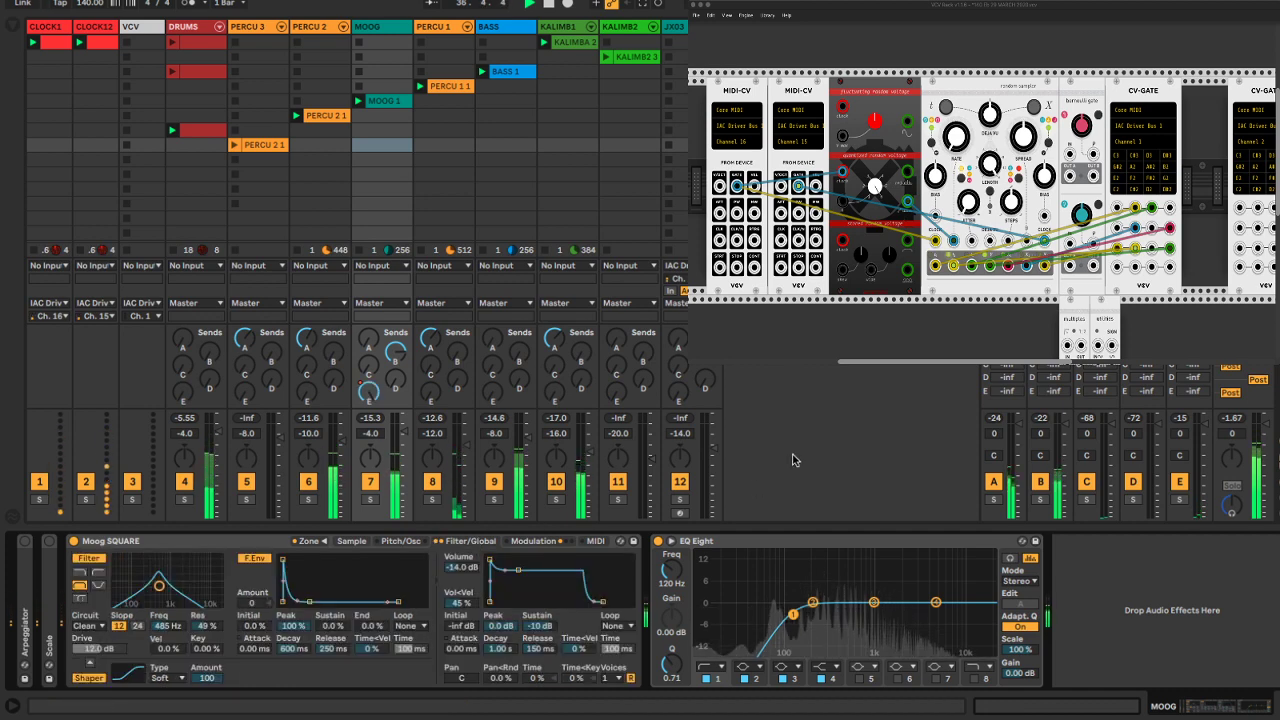
Save the set and launch the DRUMS clip and the KALIMB2 3 clip
{"action": "key", "text": "ctrl+s"}
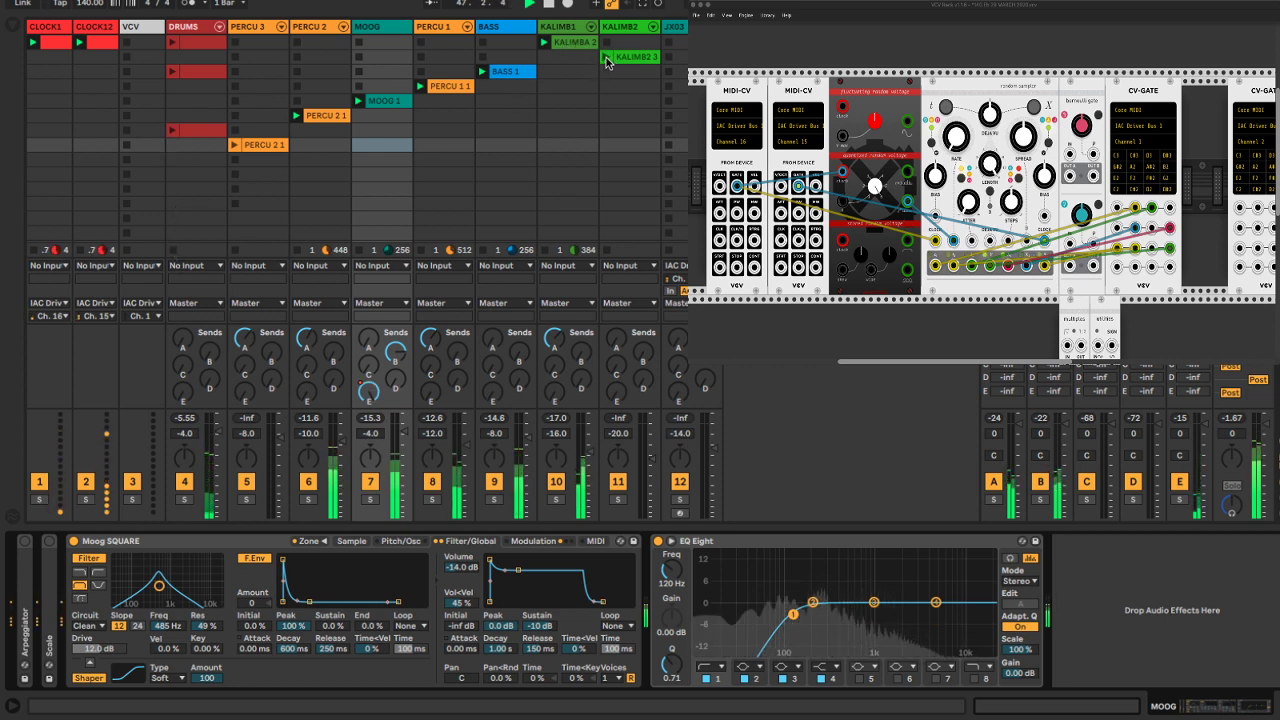
{"action": "left_click", "coordinate": [176, 135]}
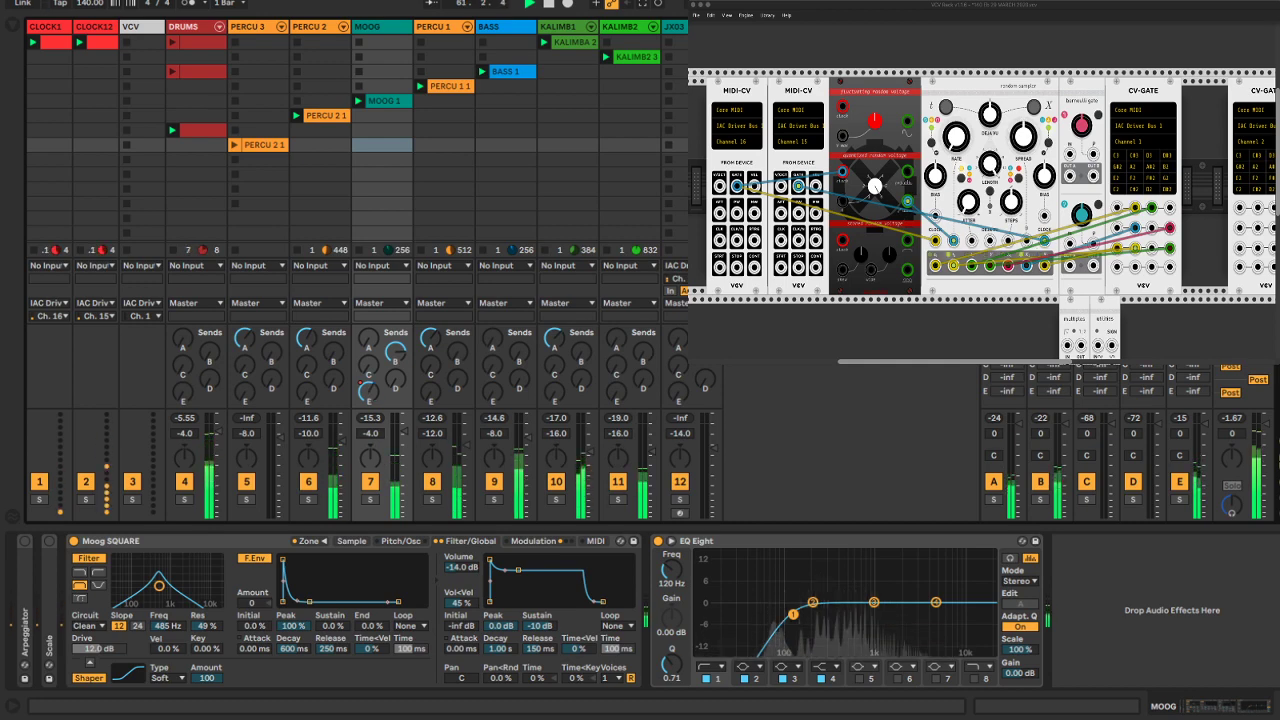
Set the KALIMB2 track volume to -14 dB
{"action": "left_click", "coordinate": [626, 27]}
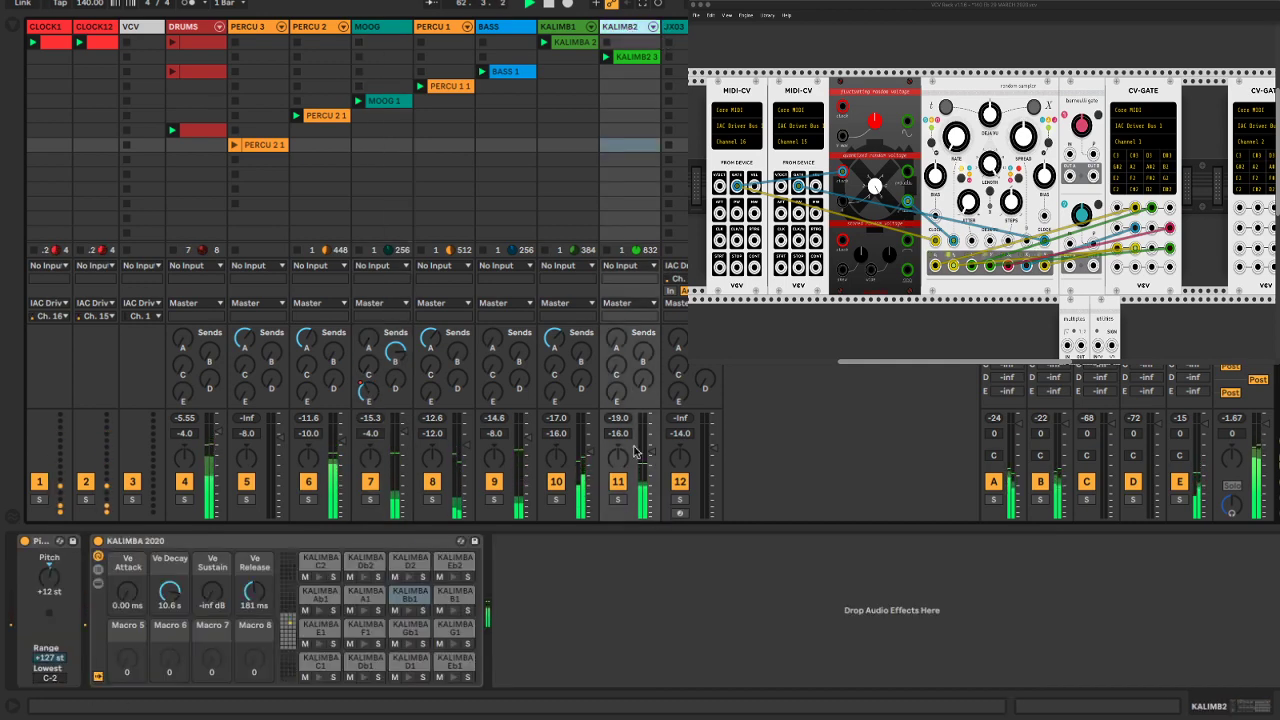
{"action": "left_click_drag", "start_coordinate": [614, 438], "coordinate": [614, 436]}
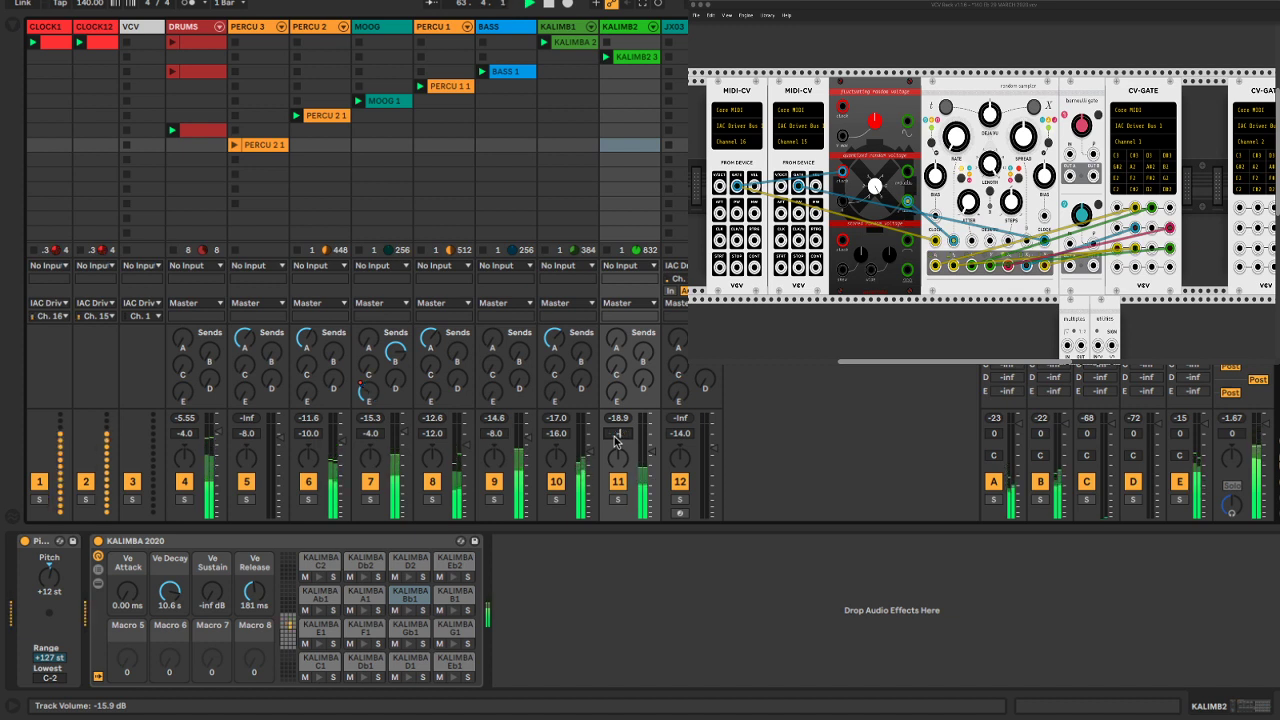
{"action": "type", "text": "-14"}
{"action": "key", "text": "Return"}
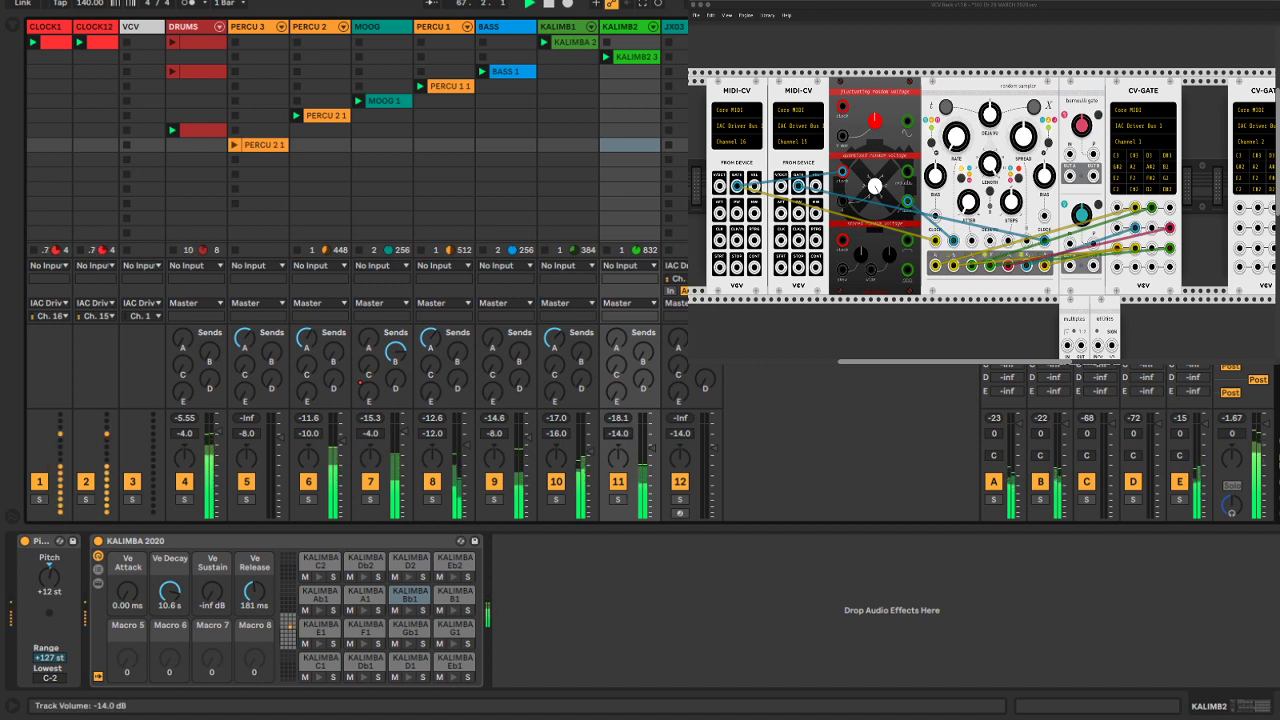
{"action": "type", "text": "4.1"}
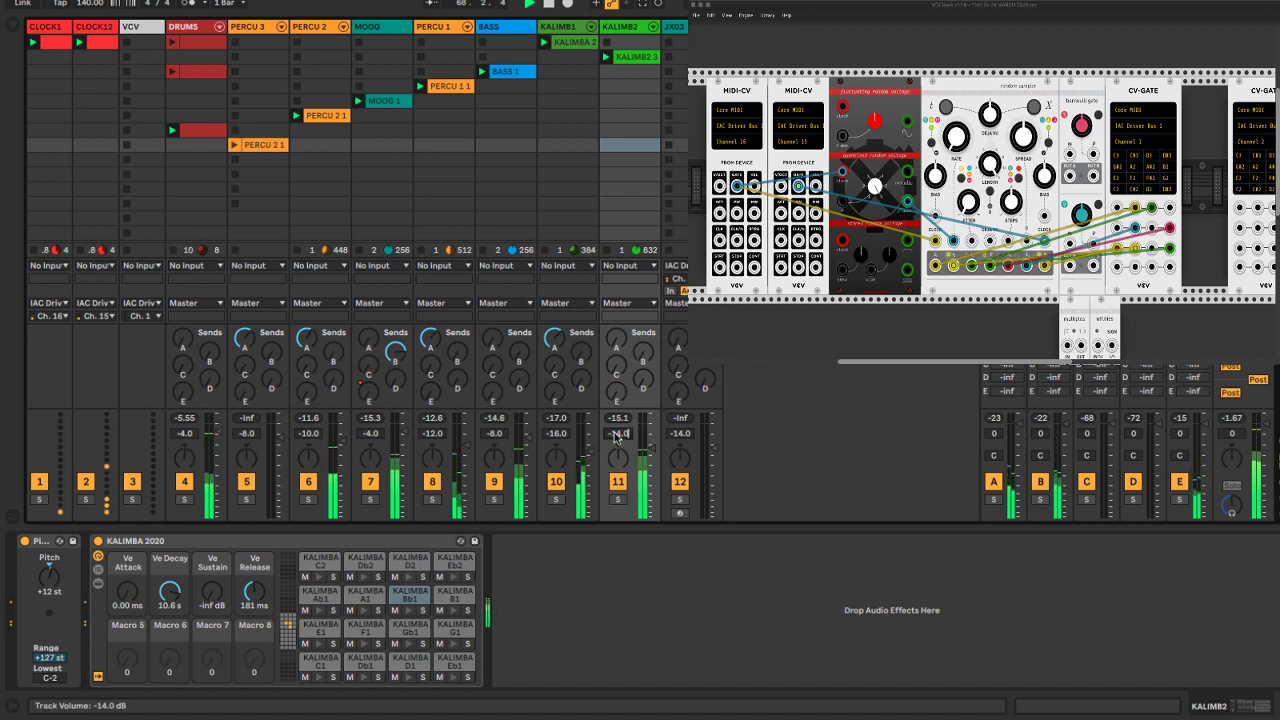
Correct the KALIMB2 track volume back to exactly -14 dB
{"action": "key", "text": "Return"}
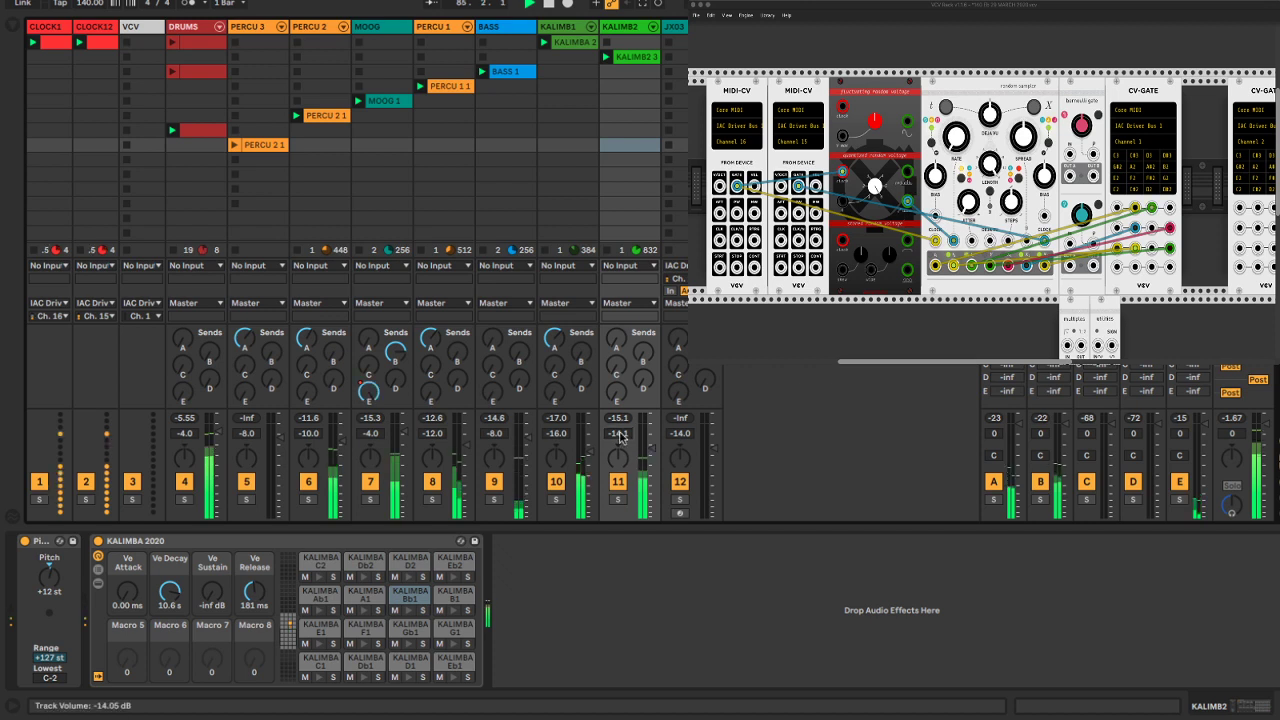
{"action": "type", "text": "-1"}
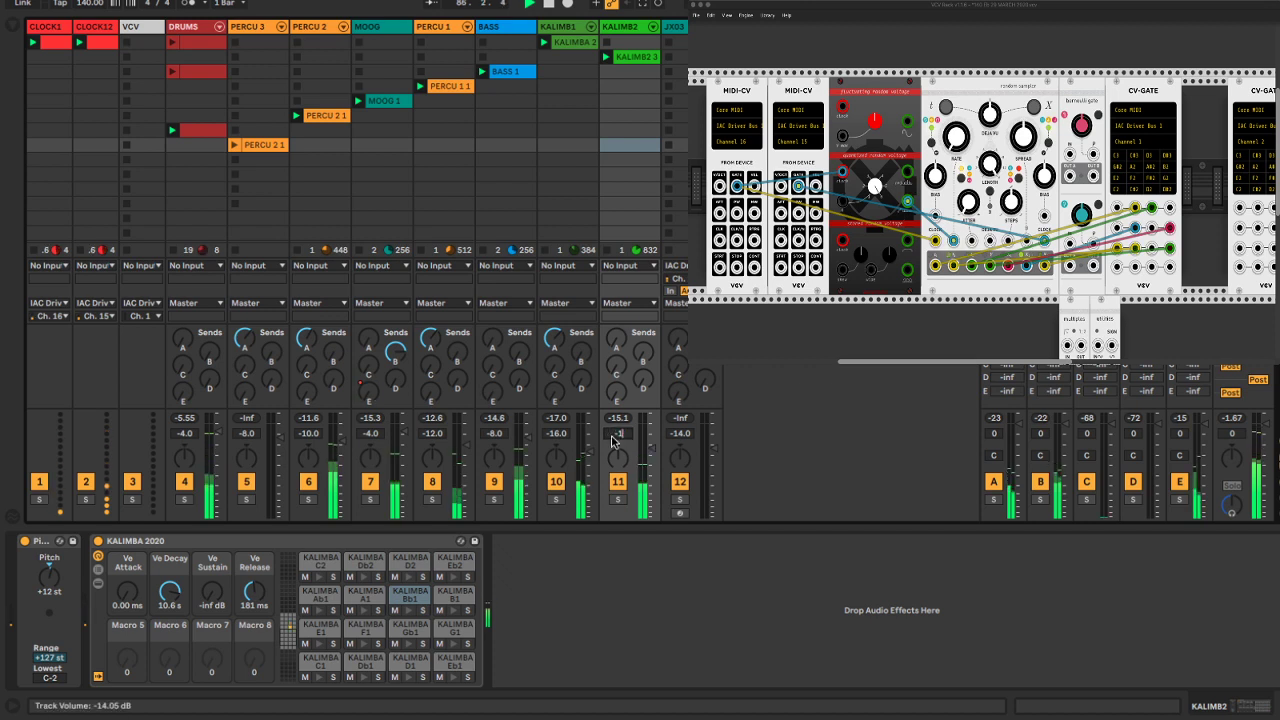
{"action": "type", "text": "4"}
{"action": "key", "text": "Return"}
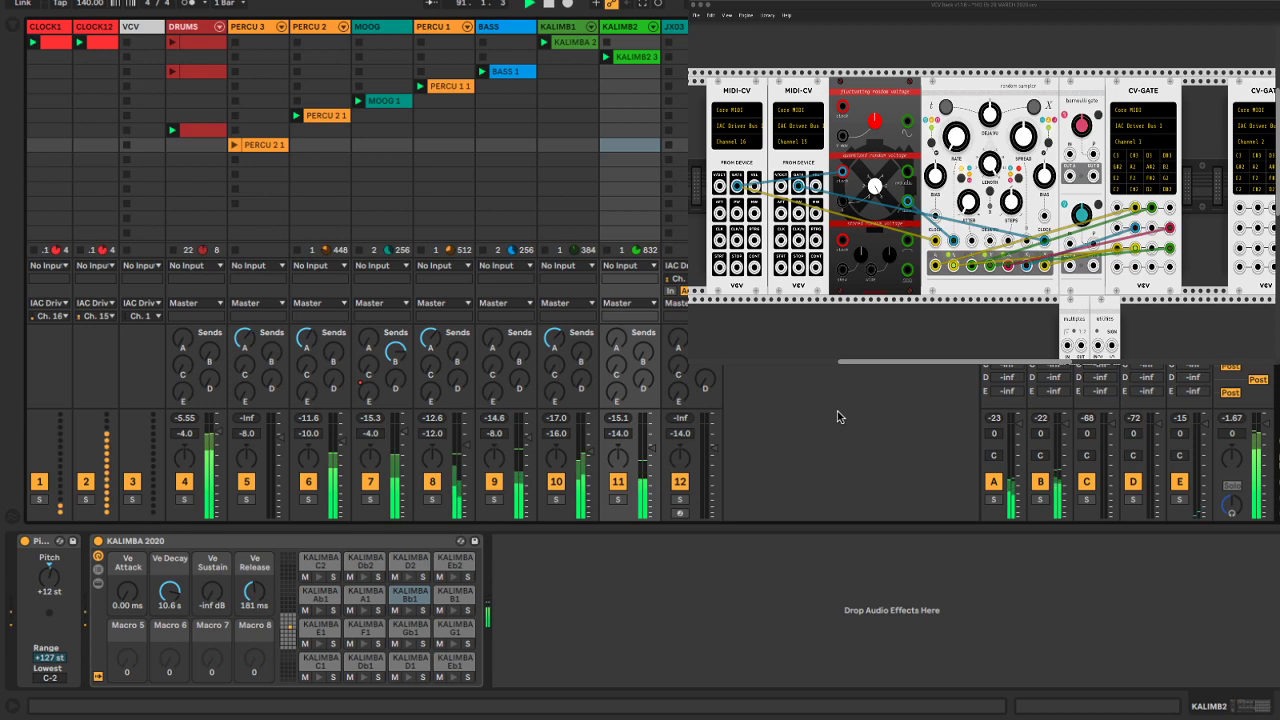
{"action": "key", "text": "super+Tab"}
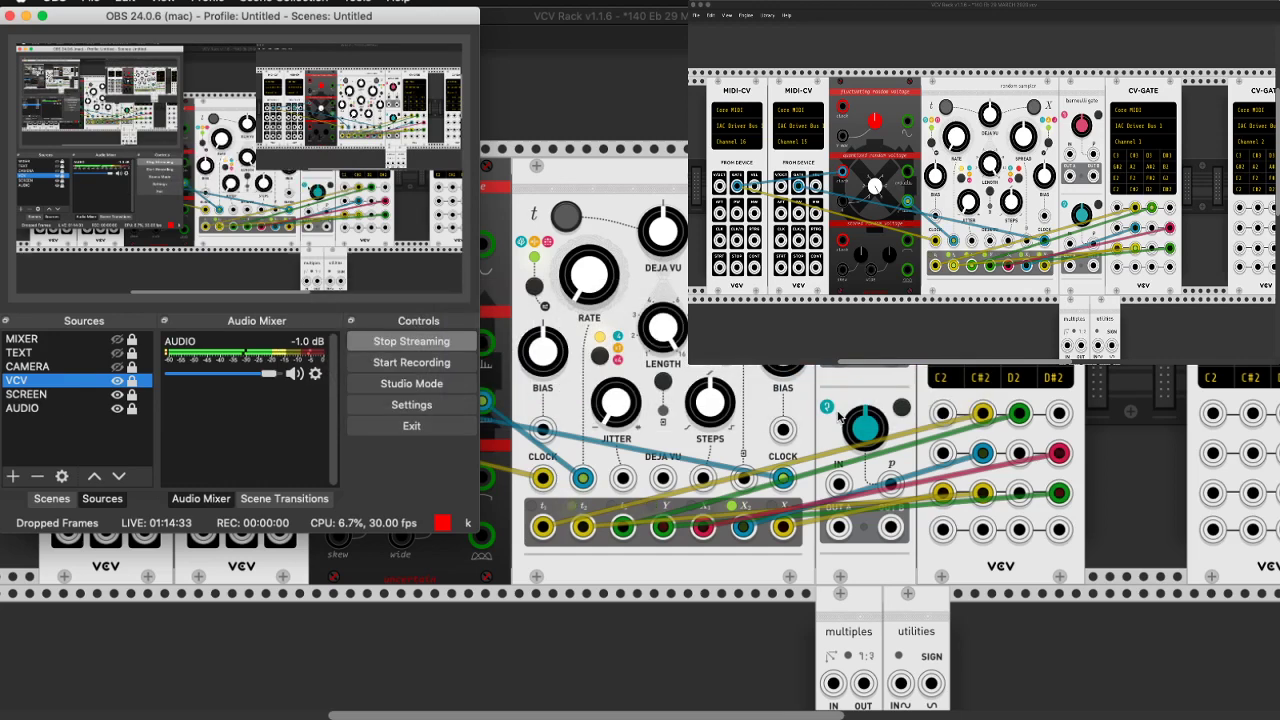
{"action": "key", "text": "super+Tab"}
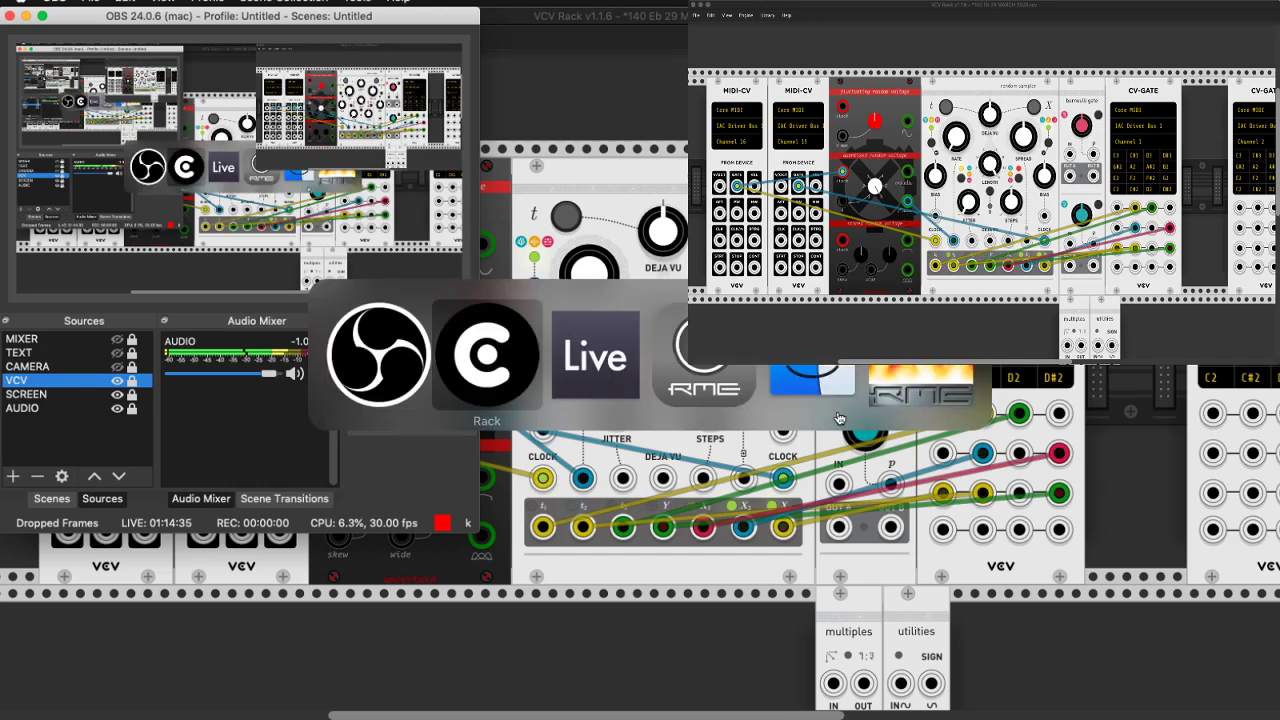
{"action": "key", "text": "super+Tab"}
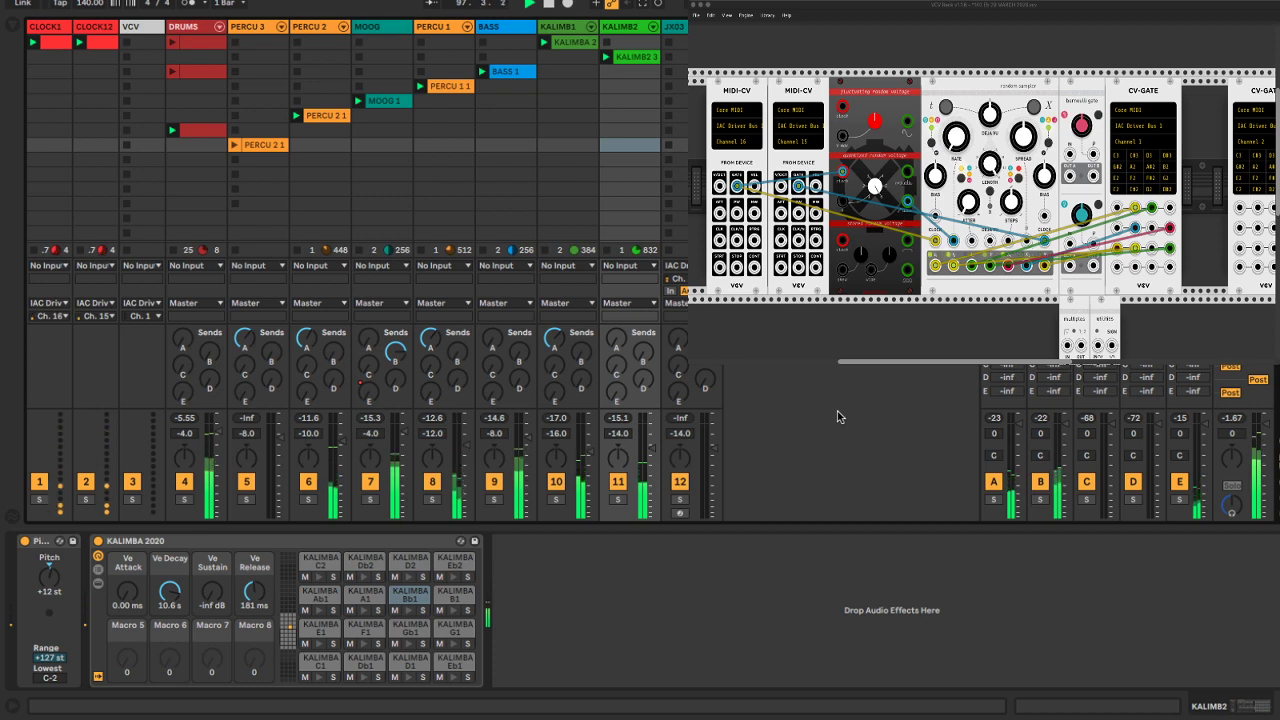
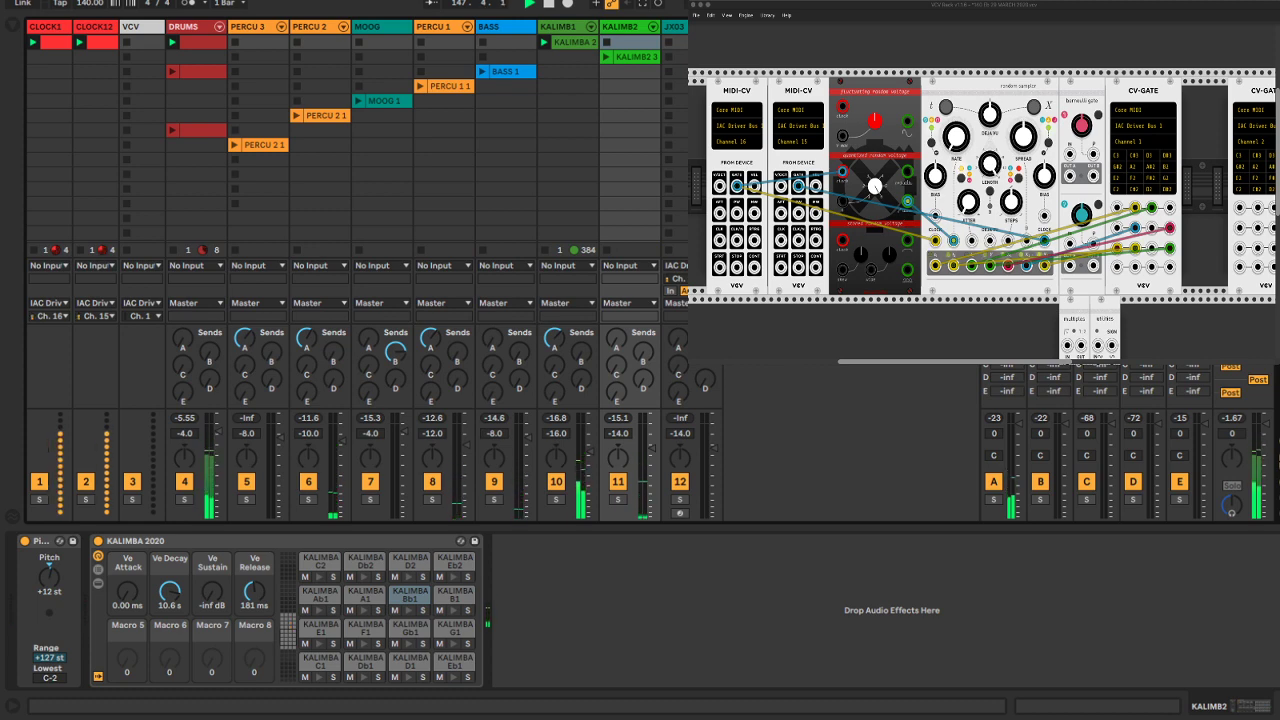
Examine the notes of the KALIMBA 2 clip with the note editor folded to the used keys
{"action": "left_click", "coordinate": [575, 44]}
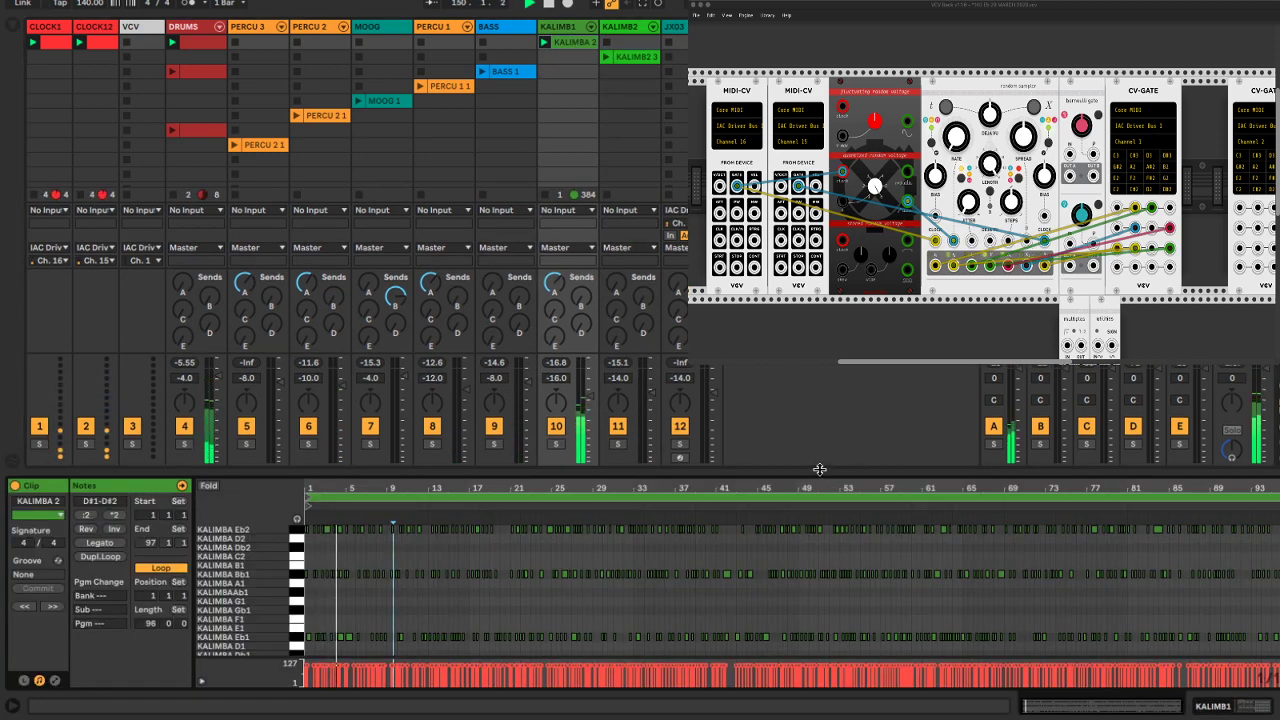
{"action": "left_click_drag", "start_coordinate": [819, 469], "coordinate": [815, 376]}
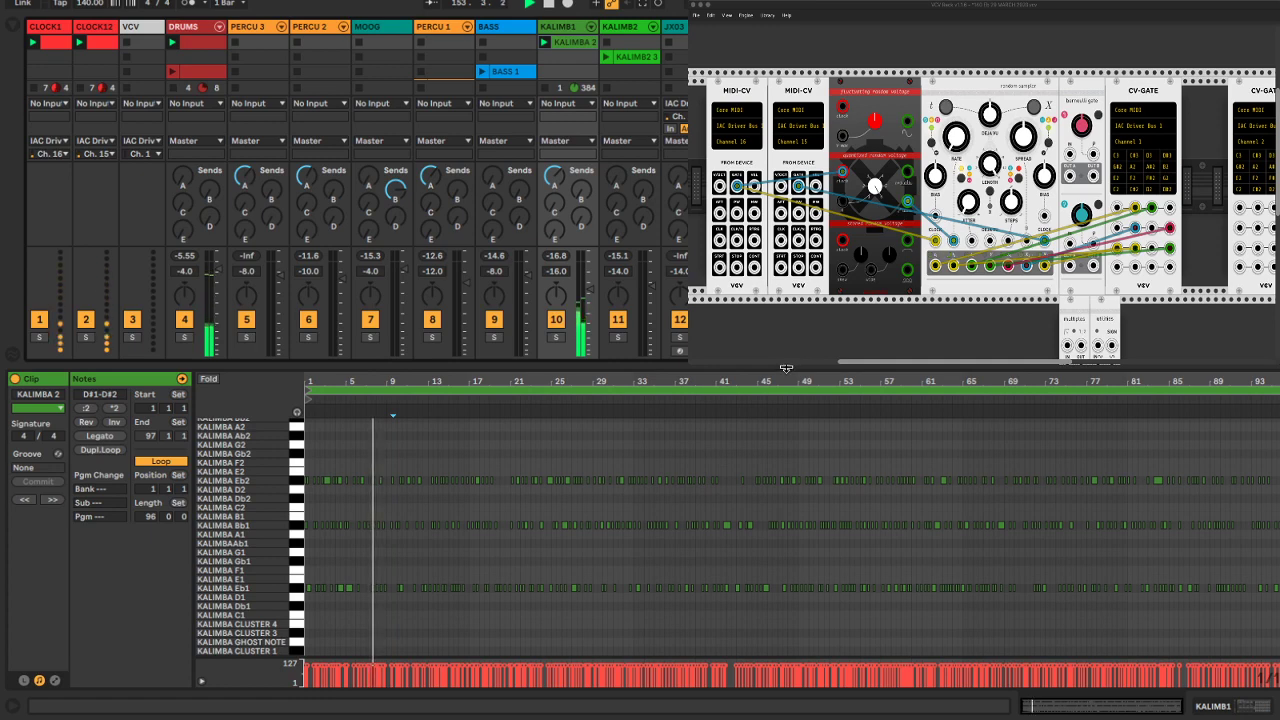
{"action": "left_click_drag", "start_coordinate": [786, 369], "coordinate": [786, 442]}
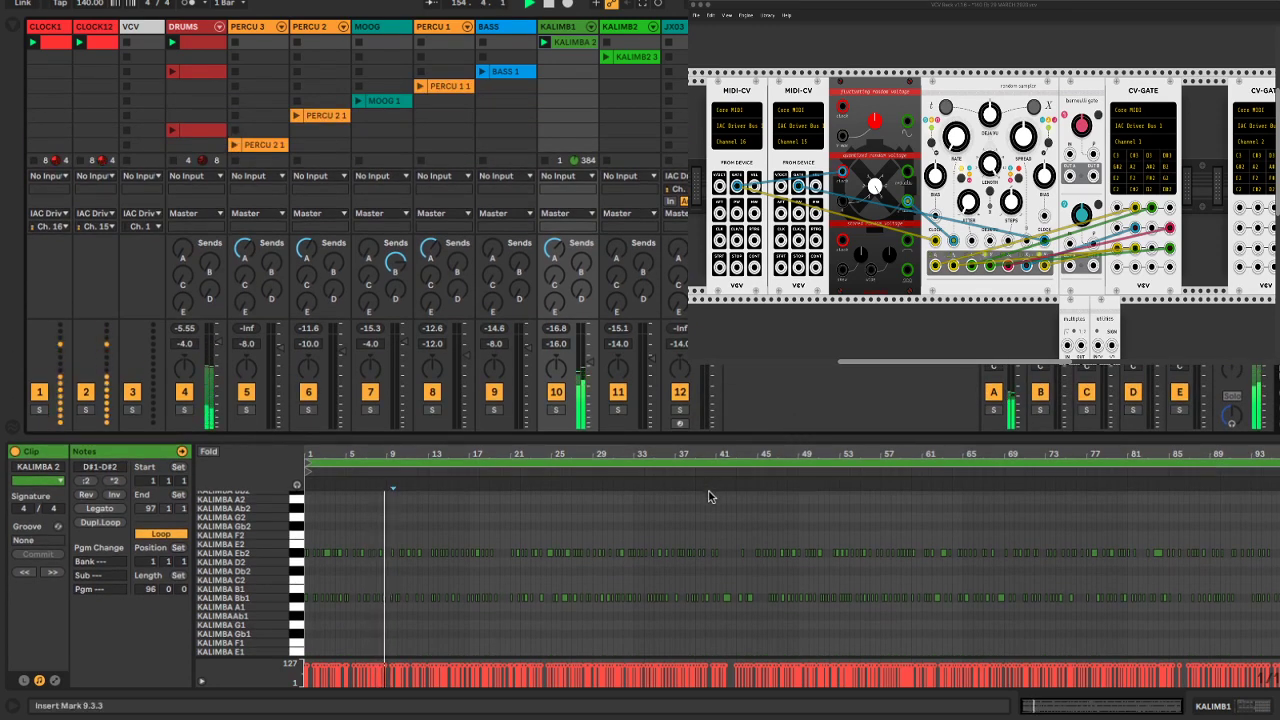
{"action": "key", "text": "f"}
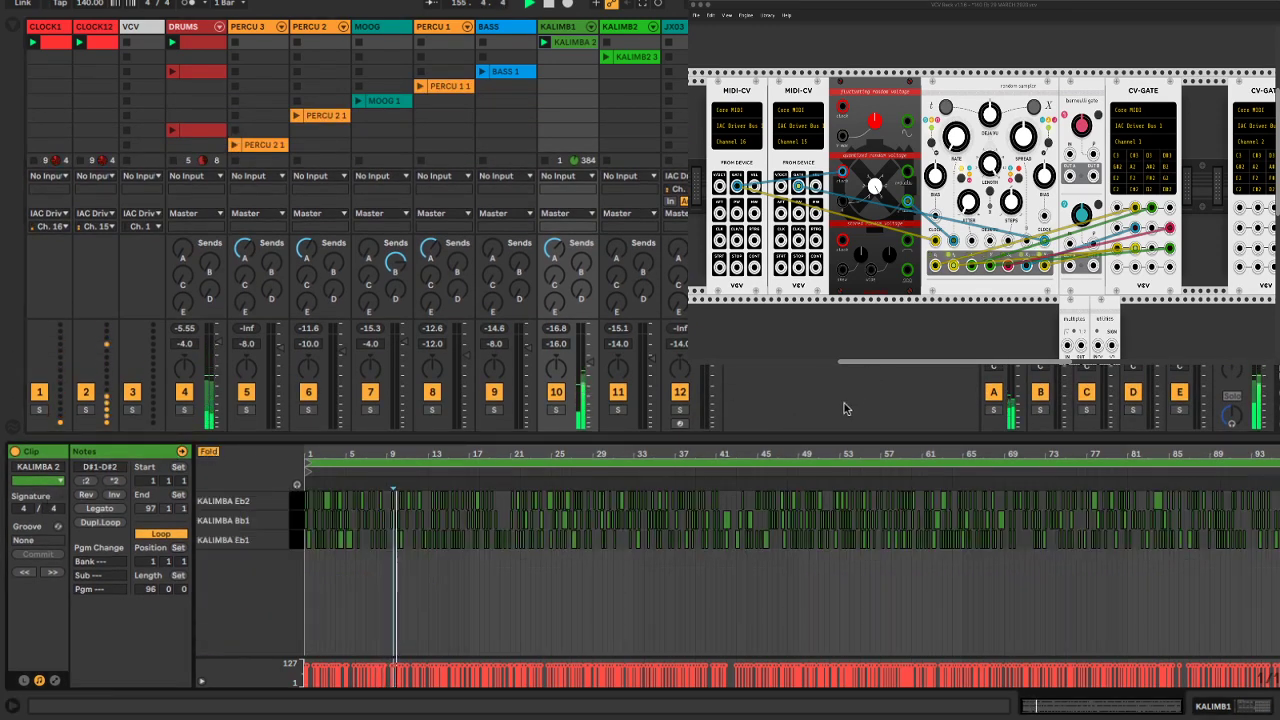
{"action": "left_click_drag", "start_coordinate": [816, 440], "coordinate": [822, 530]}
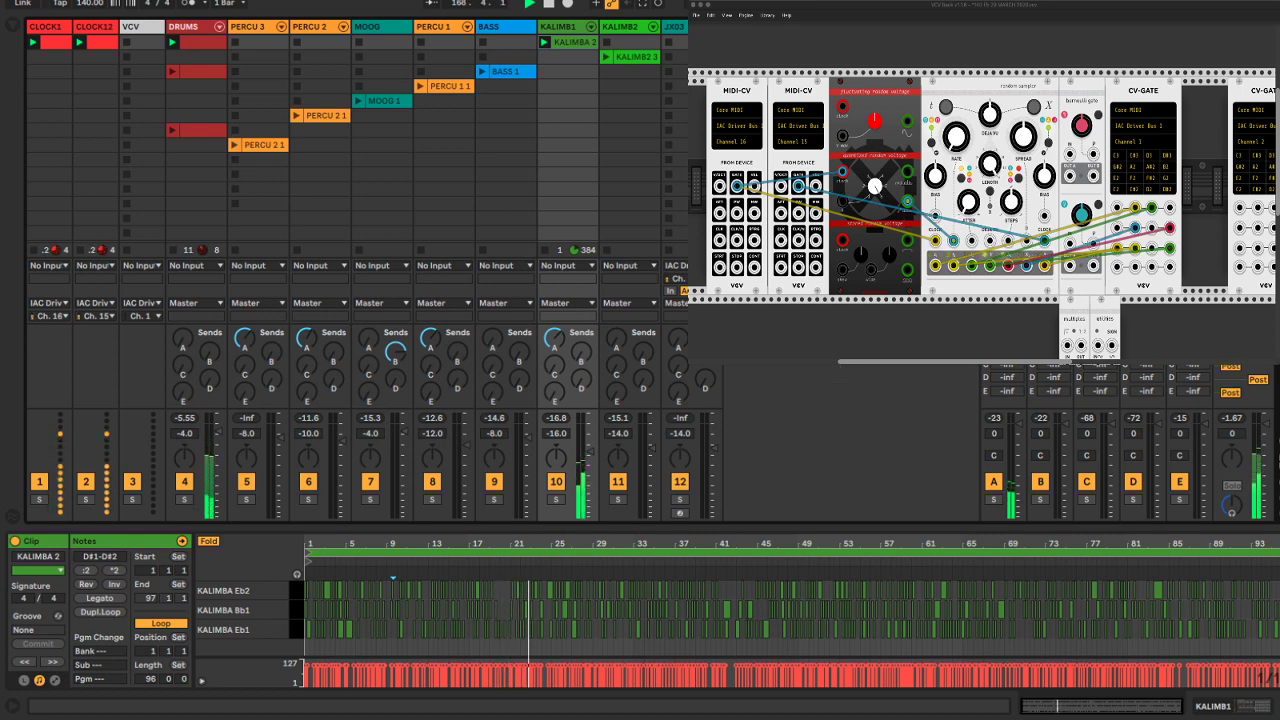
Show the JX03 track's Roland JX03 triangle instrument and switch to VCV Rack
{"action": "left_click", "coordinate": [674, 27]}
{"action": "key", "text": "shift+Tab"}
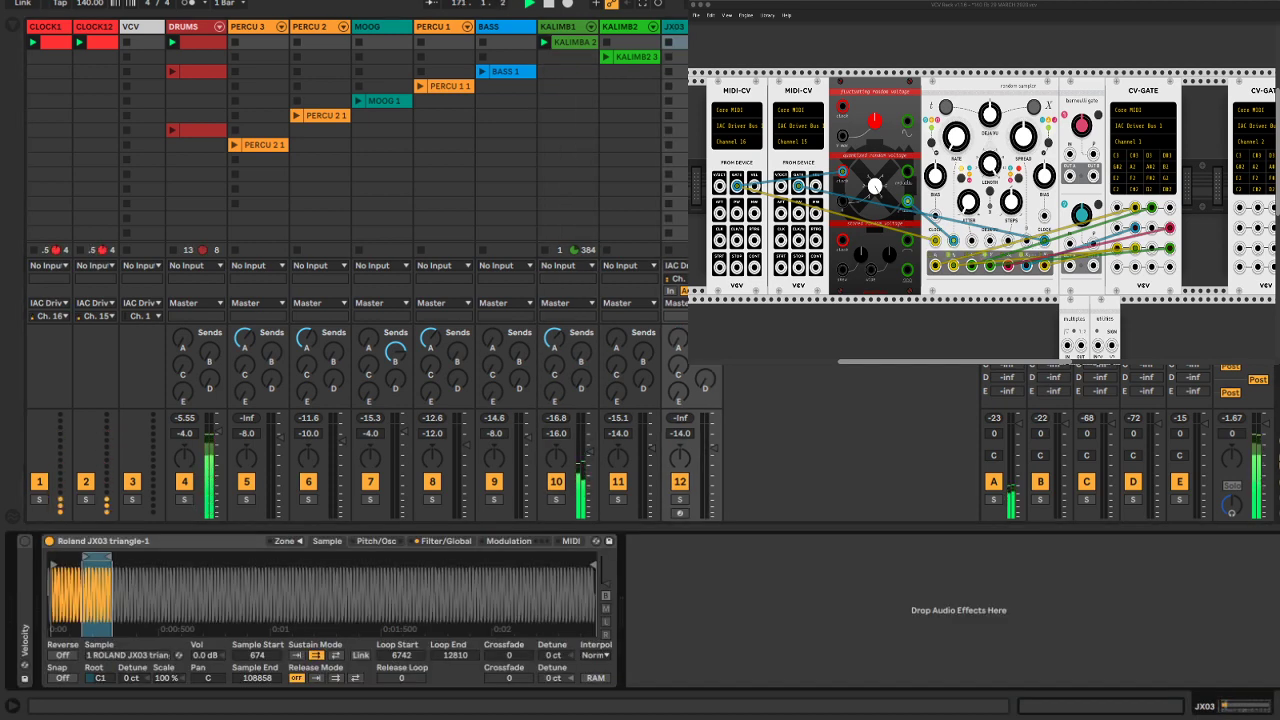
{"action": "key", "text": "super+Tab"}
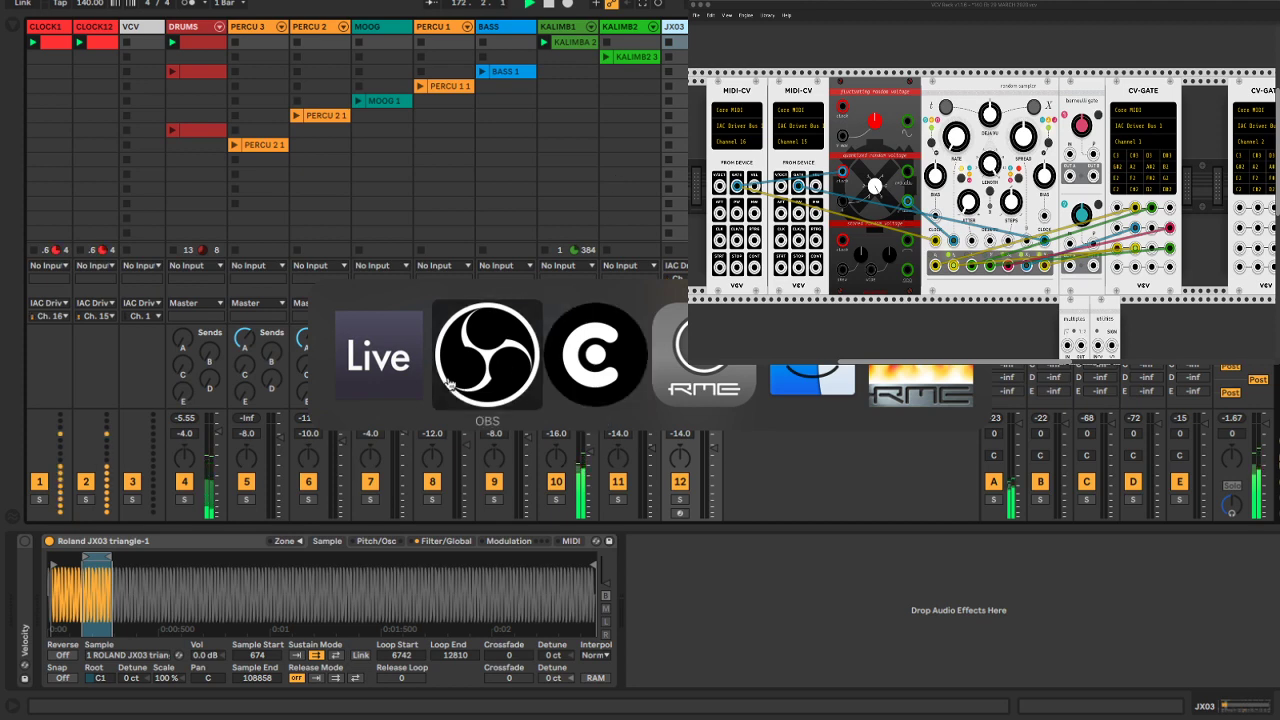
{"action": "left_click", "coordinate": [589, 378]}
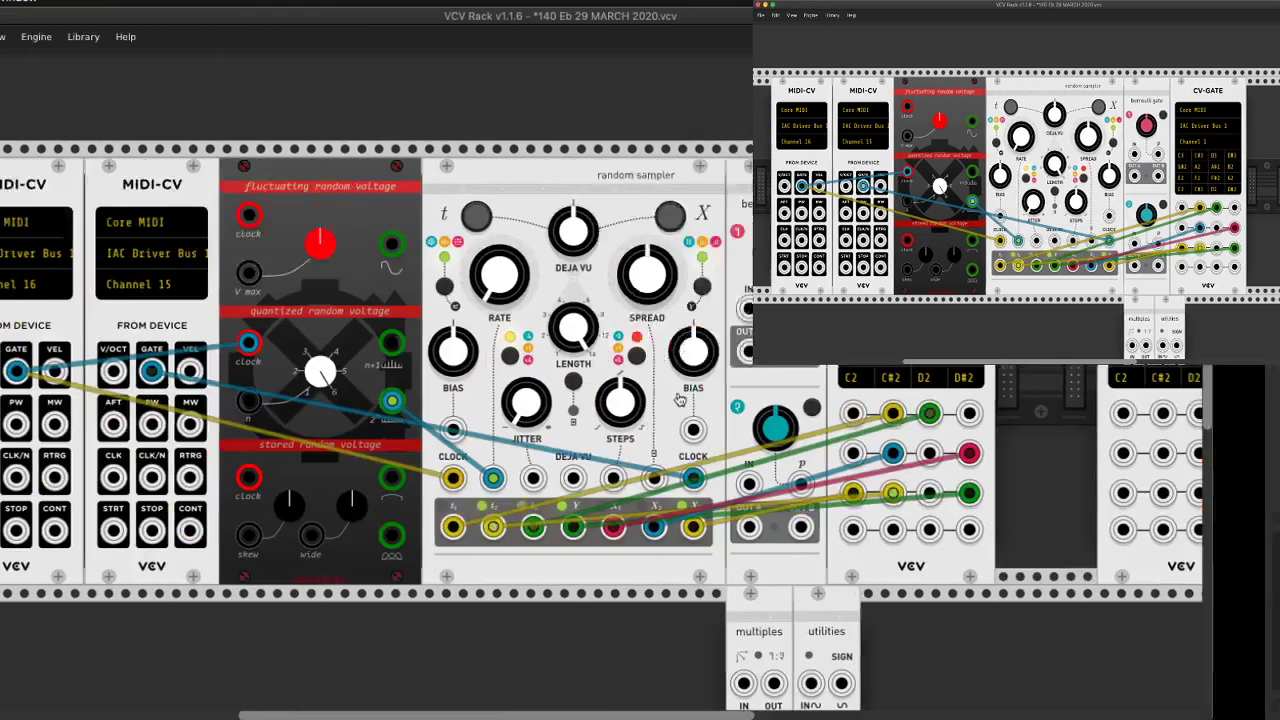
Disconnect every cable from the random sampler's output row and re-patch the lower quantized random voltage output to the sampler's rate input
{"action": "right_click", "coordinate": [550, 527]}
{"action": "right_click", "coordinate": [587, 528]}
{"action": "right_click", "coordinate": [627, 528]}
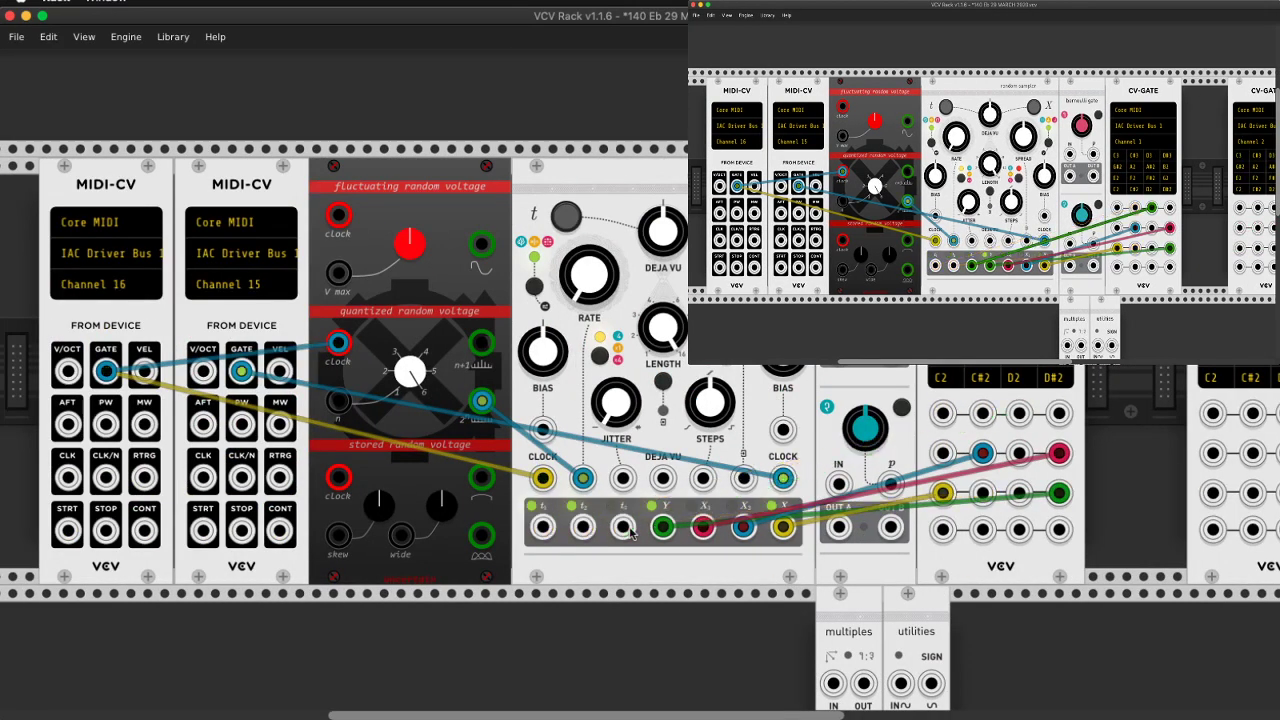
{"action": "right_click", "coordinate": [667, 528]}
{"action": "right_click", "coordinate": [707, 529]}
{"action": "right_click", "coordinate": [745, 528]}
{"action": "right_click", "coordinate": [784, 528]}
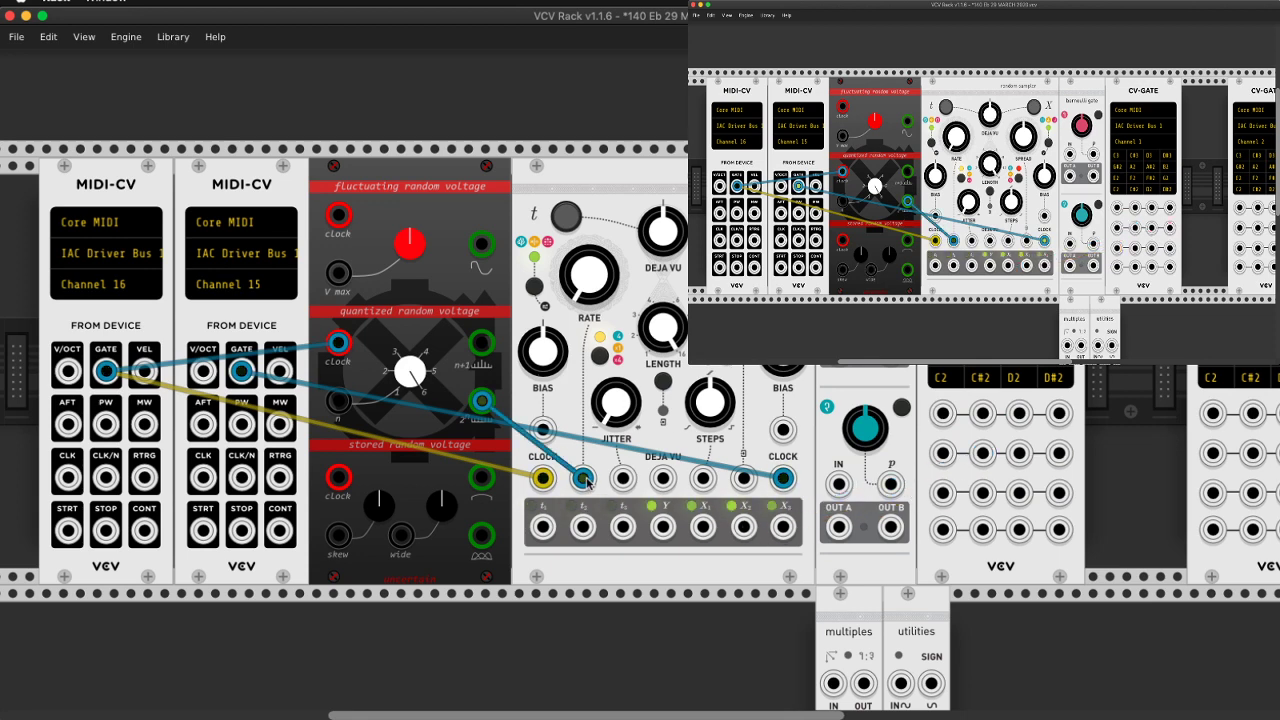
{"action": "left_click_drag", "start_coordinate": [587, 483], "coordinate": [655, 503]}
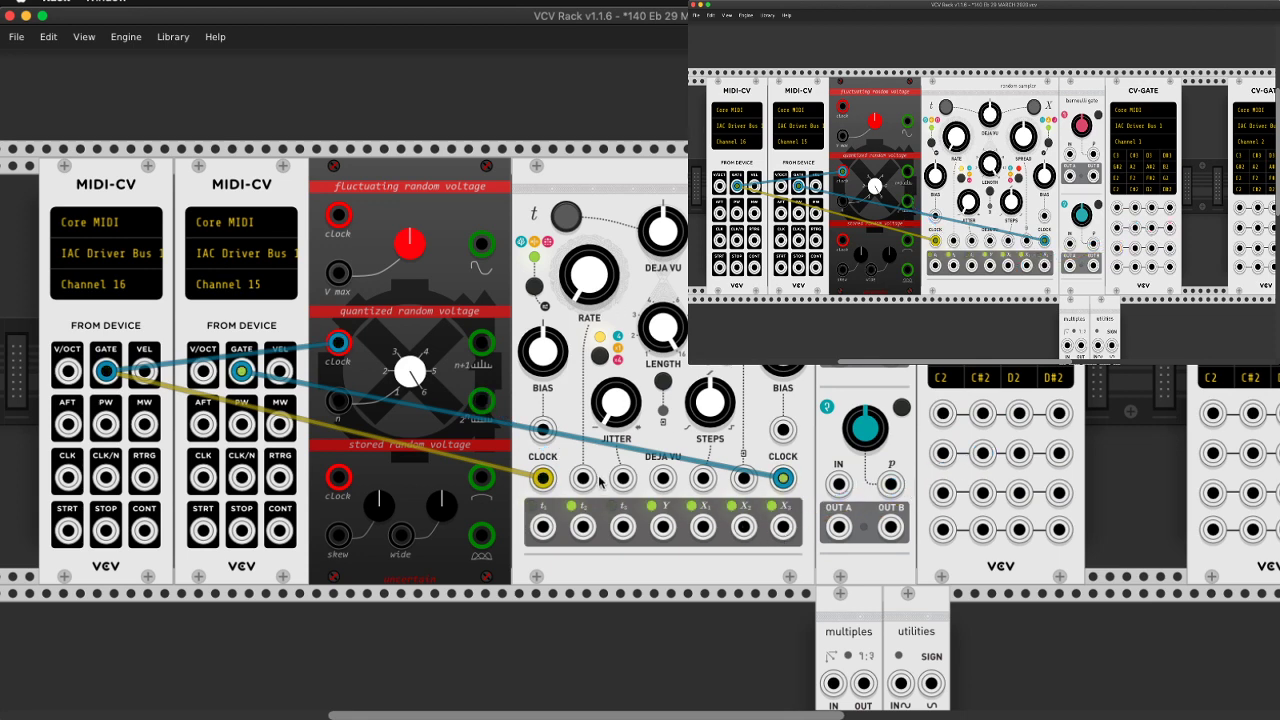
{"action": "left_click_drag", "start_coordinate": [481, 401], "coordinate": [582, 478]}
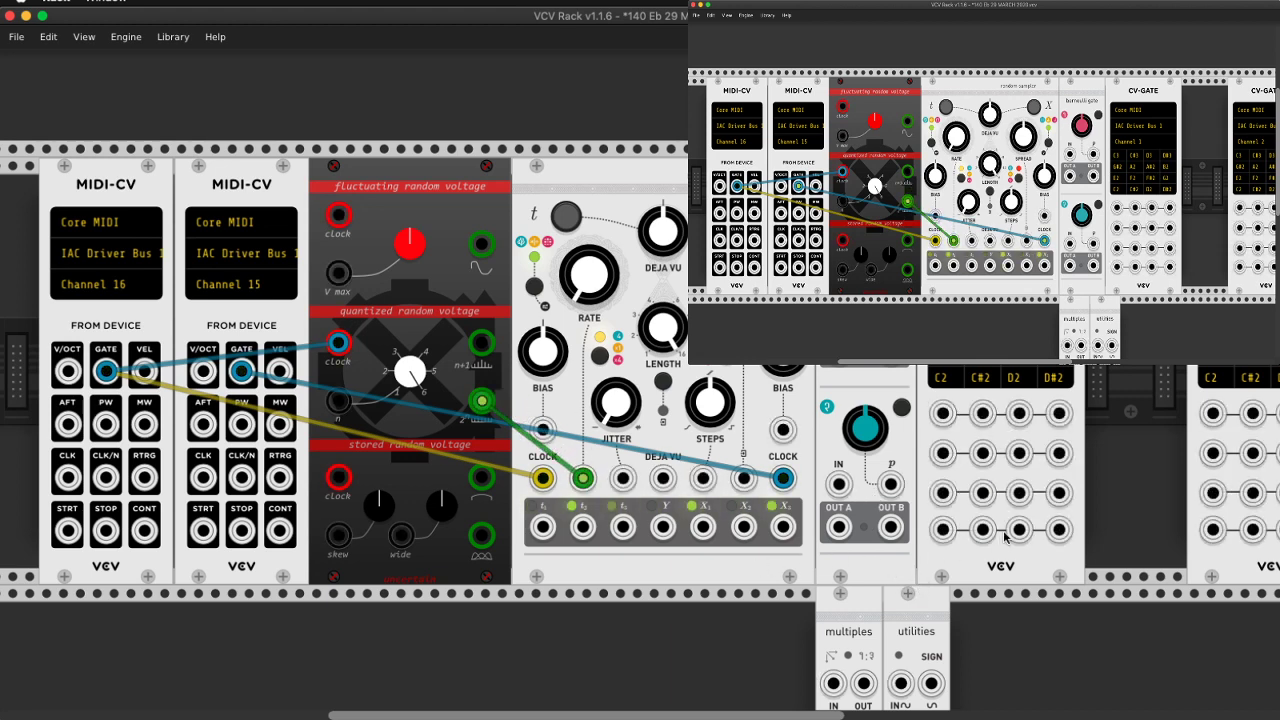
Patch the sampler's Y and X3 outputs to CV-GATE column 4 rows 4 and 1, and X1 and X2 to column 3 rows 2 and 3
{"action": "scroll", "coordinate": [1016, 518], "scroll_direction": "right", "scroll_amount": 3}
{"action": "scroll", "coordinate": [1016, 512], "scroll_direction": "left", "scroll_amount": 1}
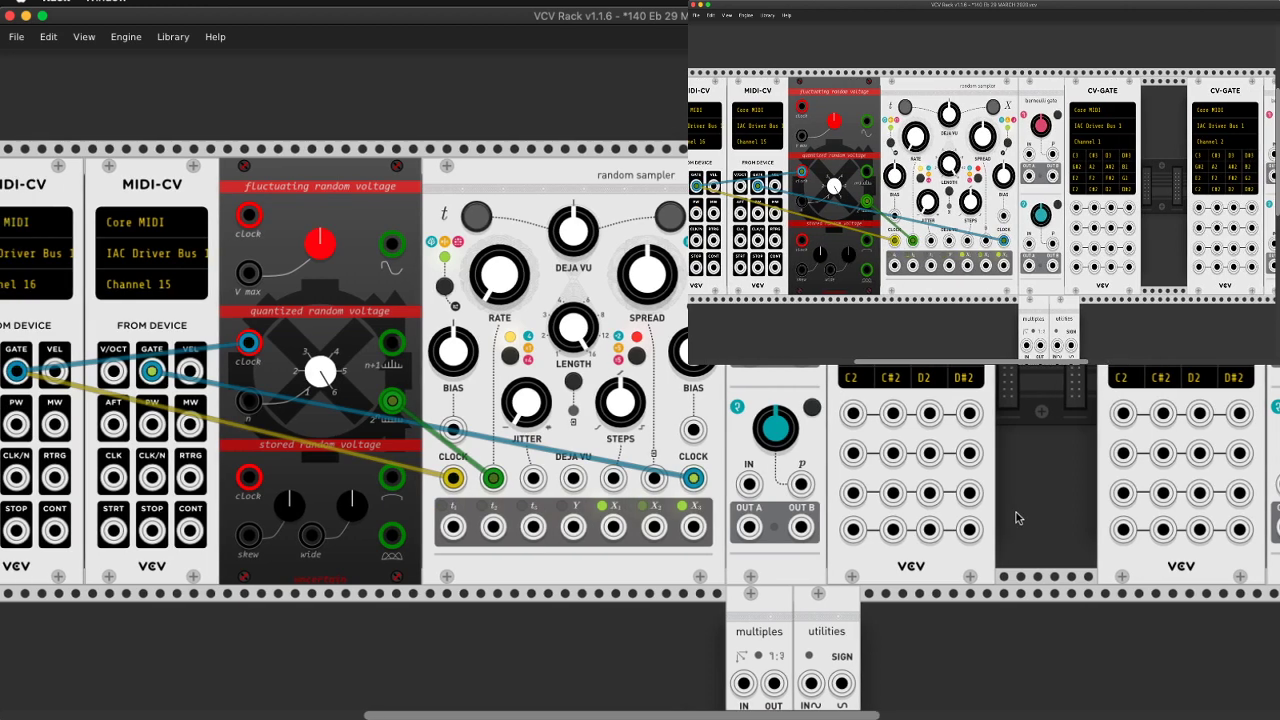
{"action": "left_click_drag", "start_coordinate": [969, 529], "coordinate": [573, 528]}
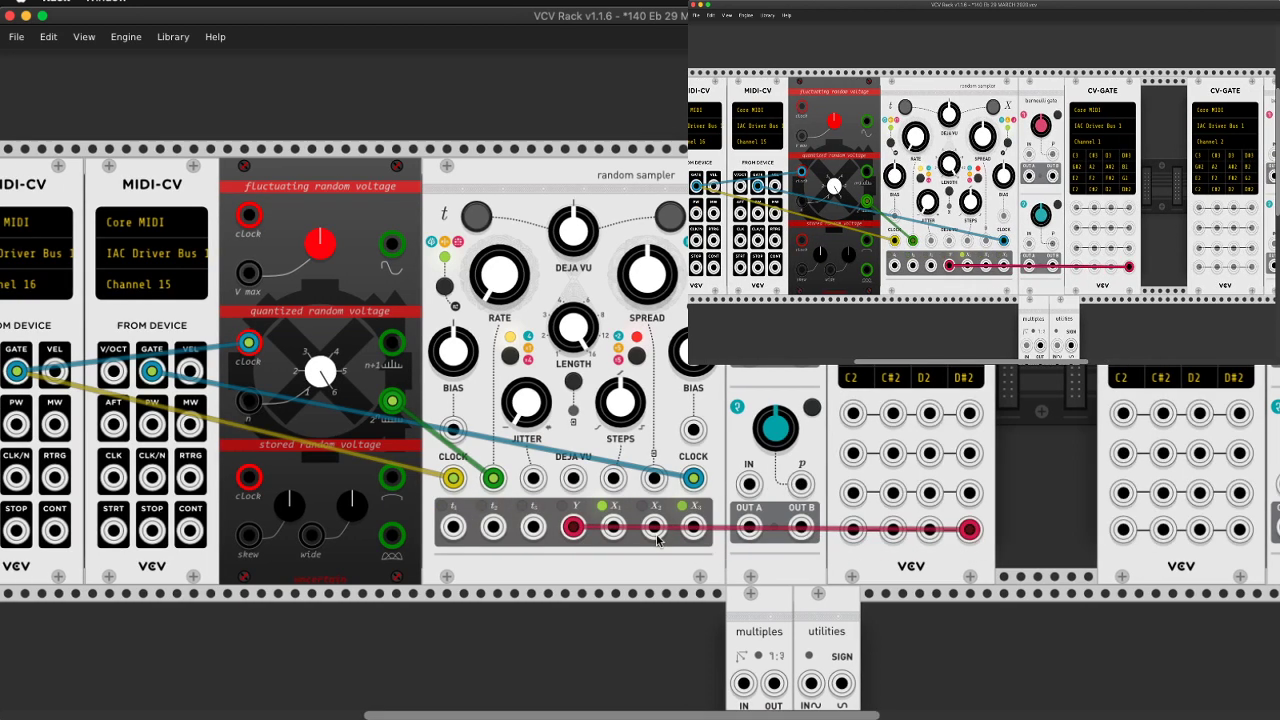
{"action": "left_click_drag", "start_coordinate": [969, 413], "coordinate": [693, 528]}
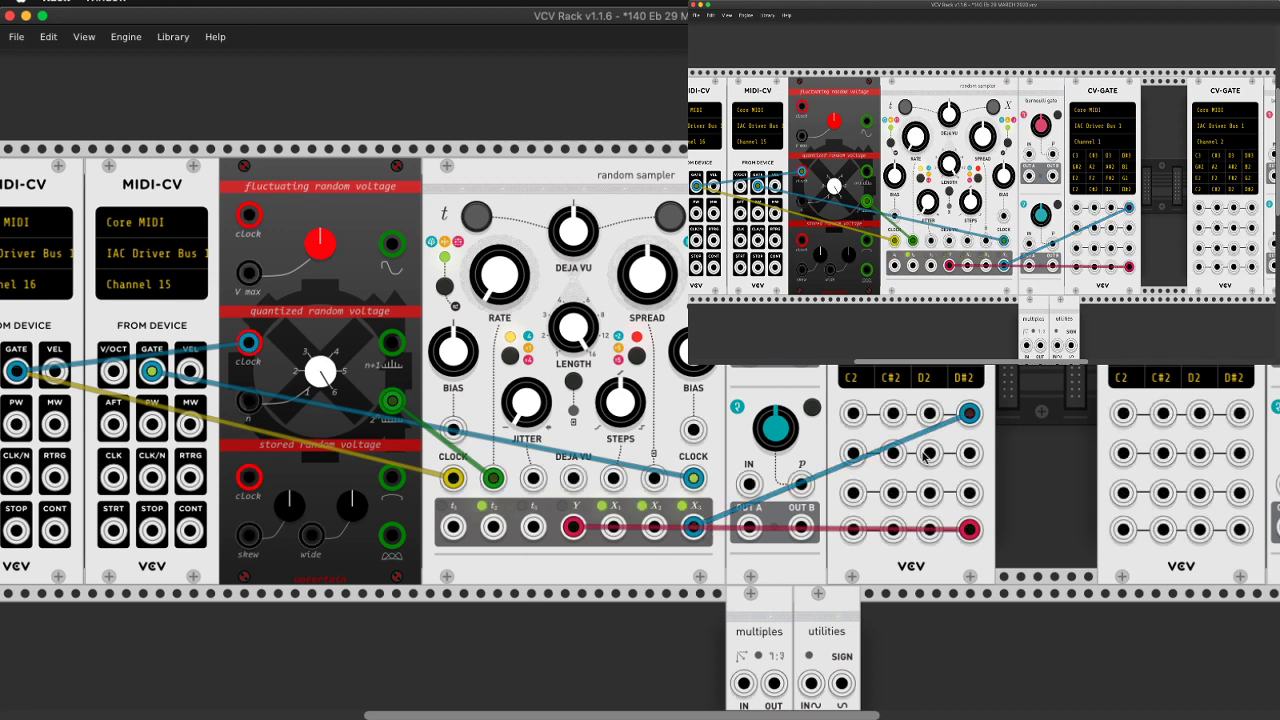
{"action": "left_click_drag", "start_coordinate": [929, 453], "coordinate": [613, 528]}
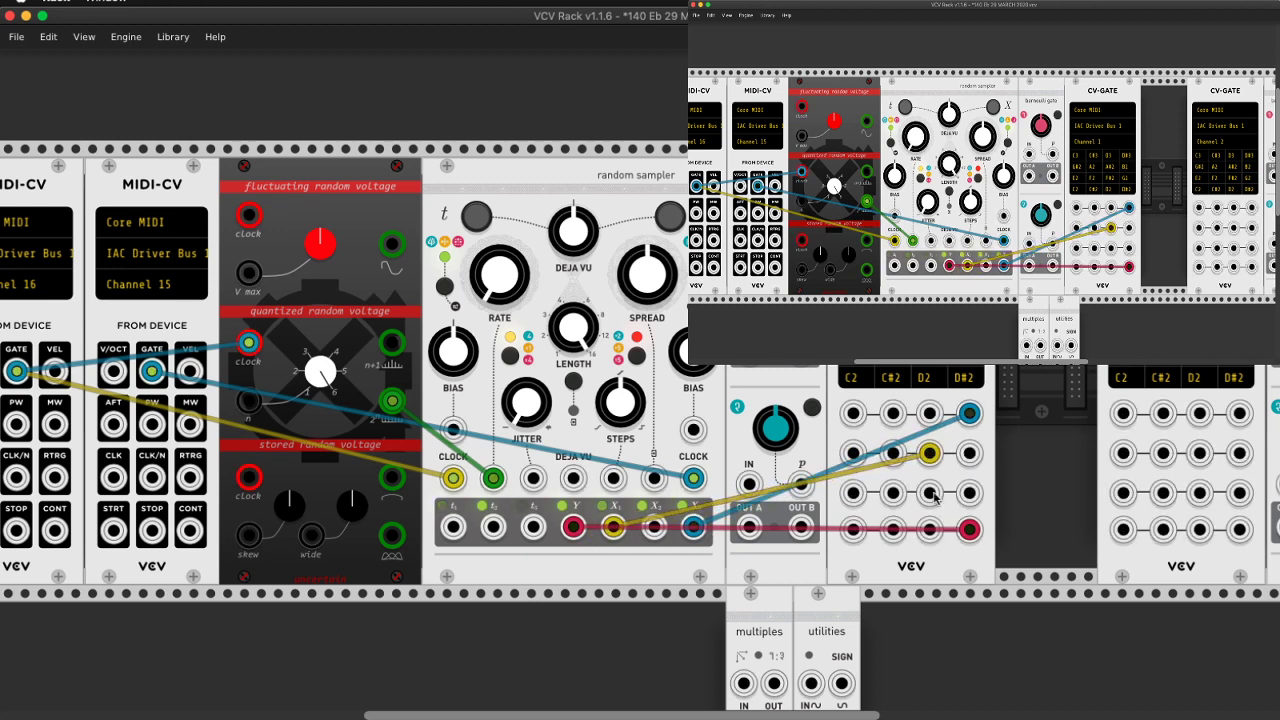
{"action": "left_click_drag", "start_coordinate": [929, 493], "coordinate": [653, 528]}
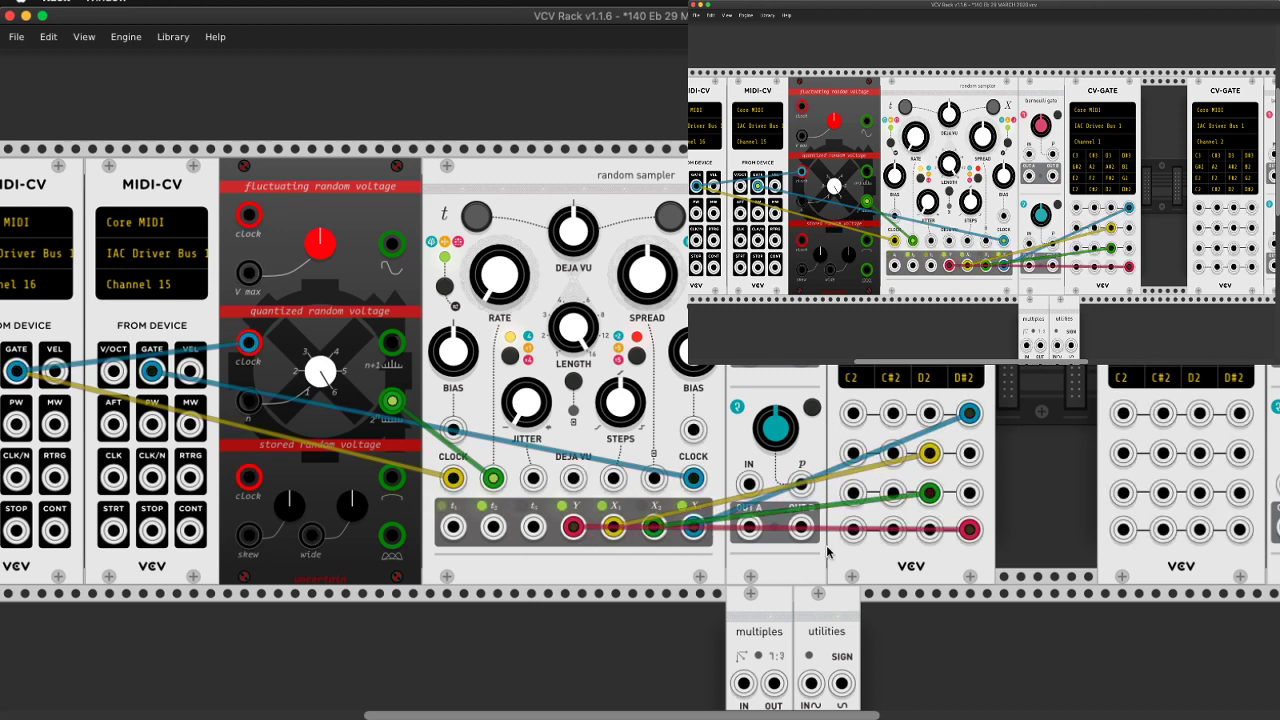
Switch to Ableton Live, arm the JX03 track for recording and set its volume to -10 dB
{"action": "scroll", "coordinate": [840, 553], "scroll_direction": "left", "scroll_amount": 1}
{"action": "key", "text": "super+Tab"}
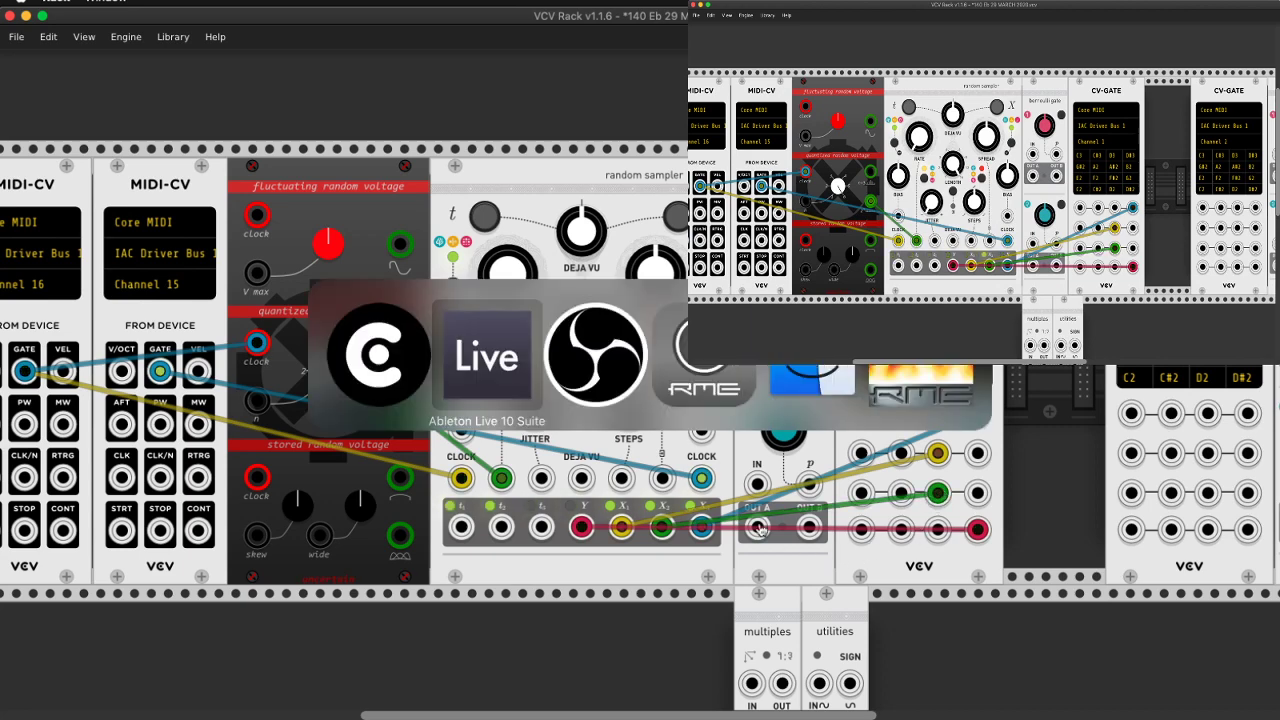
{"action": "left_click", "coordinate": [483, 355]}
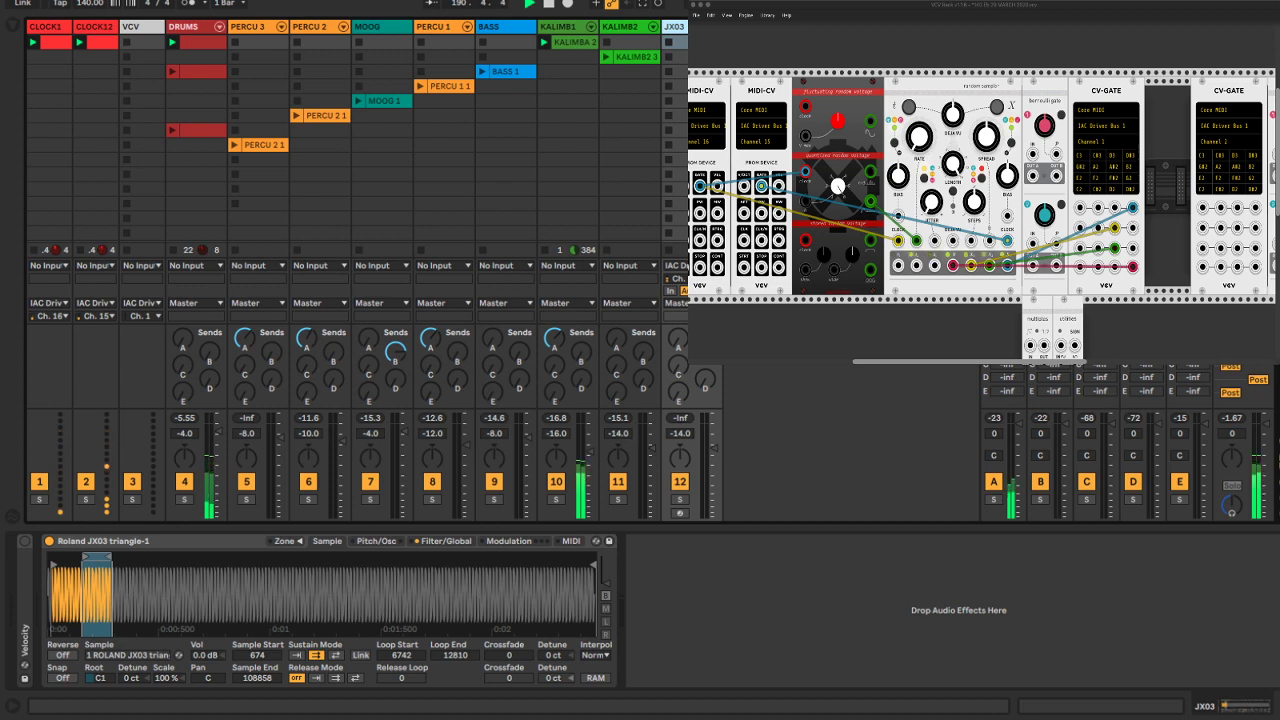
{"action": "left_click", "coordinate": [680, 515]}
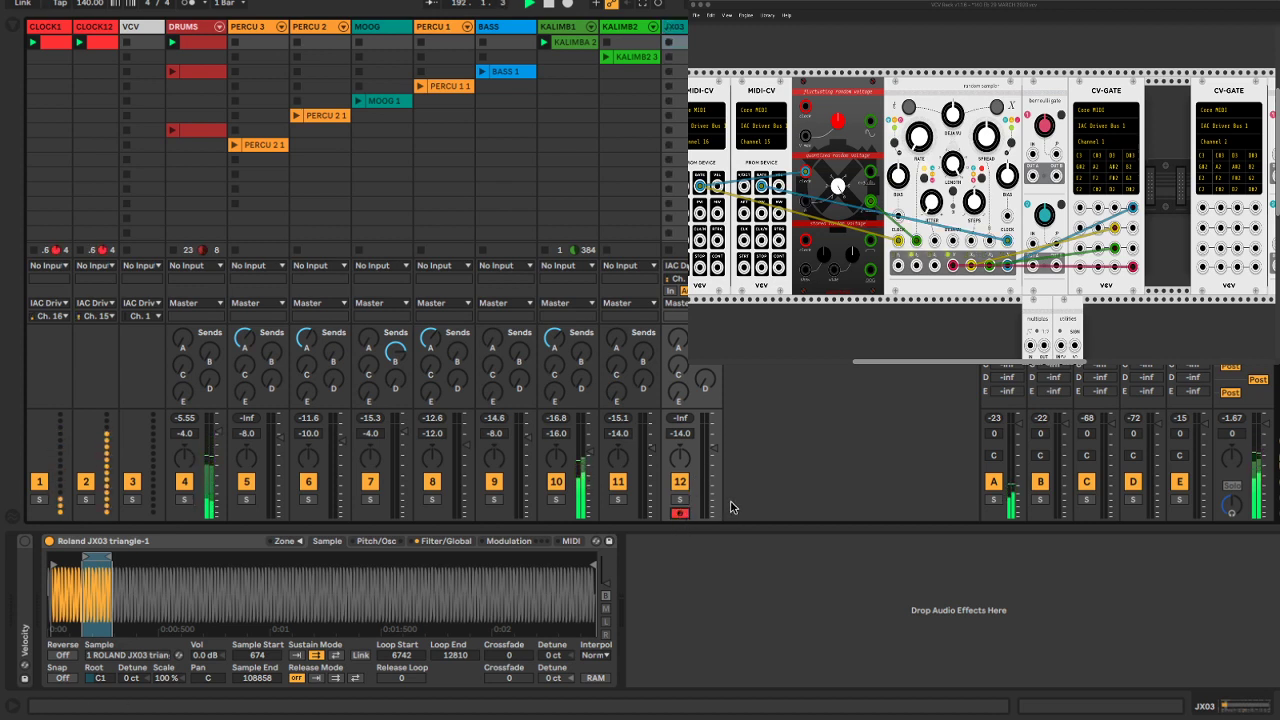
{"action": "mouse_move", "coordinate": [714, 449]}
{"action": "left_mouse_down"}
{"action": "mouse_move", "coordinate": [714, 423]}
{"action": "mouse_move", "coordinate": [714, 441]}
{"action": "left_mouse_up"}
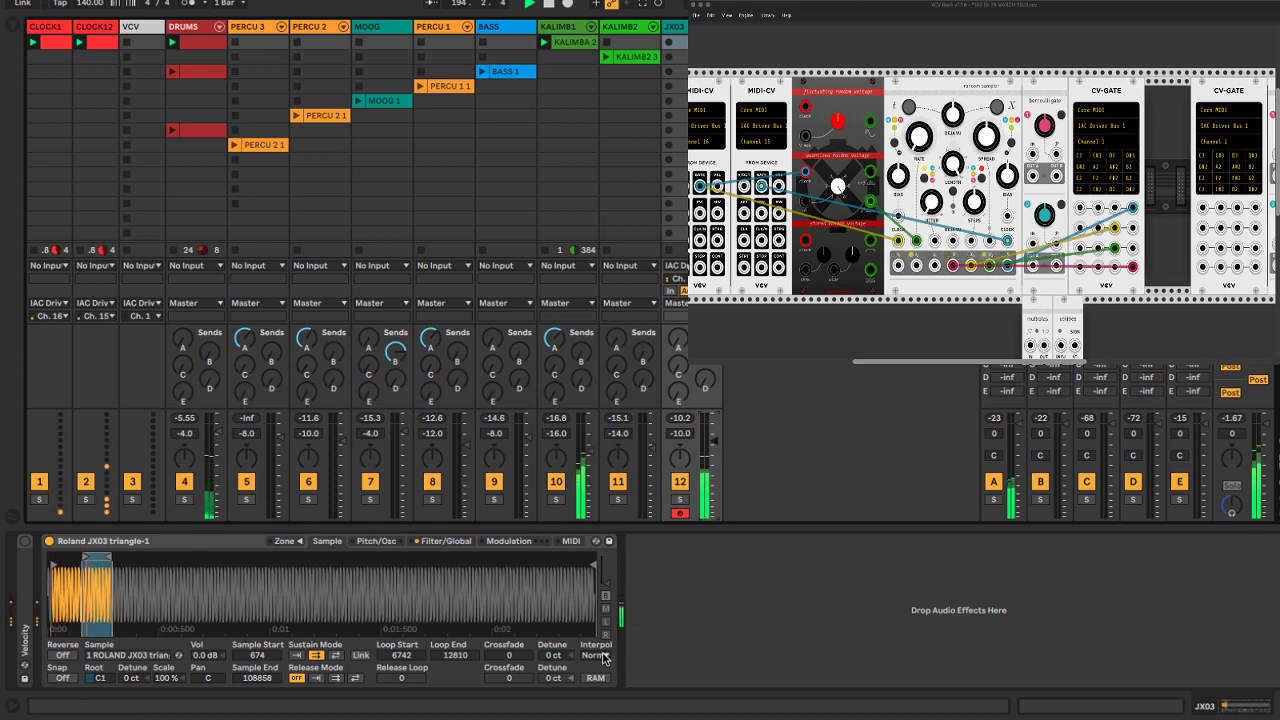
Set the JX03 instrument's volume envelope sustain to -inf dB and its release to 1000 ms
{"action": "left_click", "coordinate": [509, 542]}
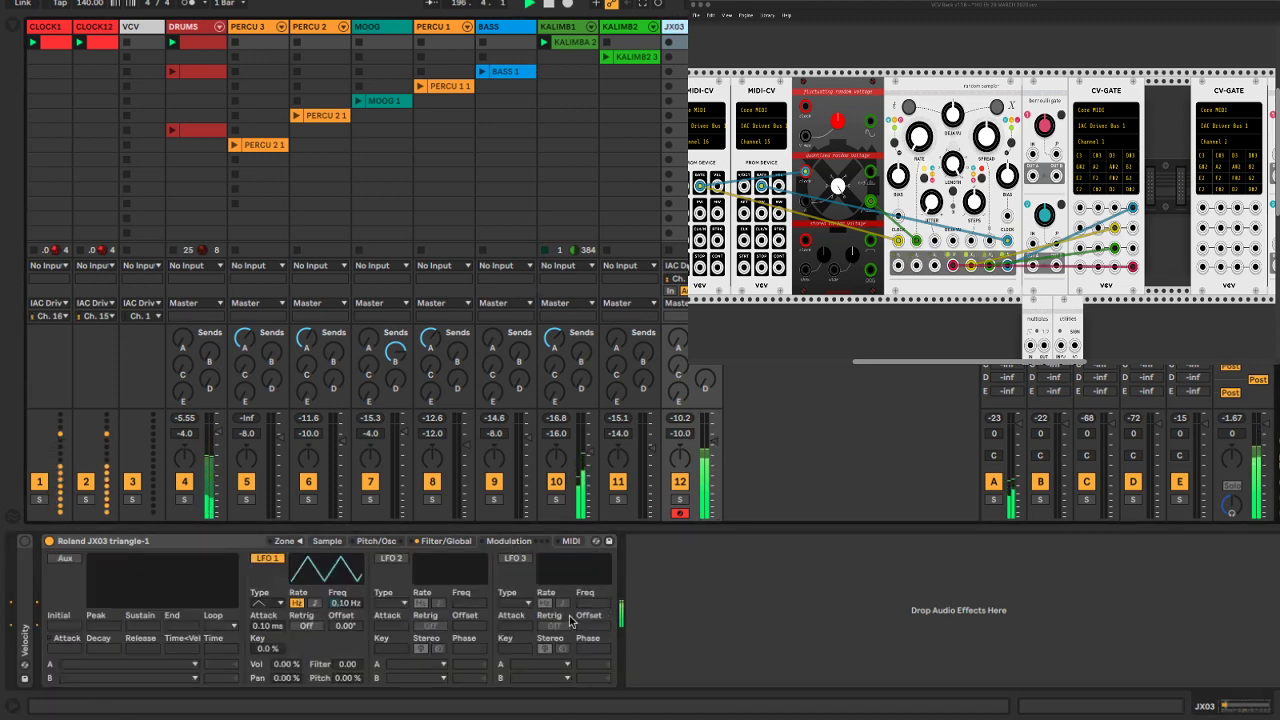
{"action": "left_click", "coordinate": [449, 541]}
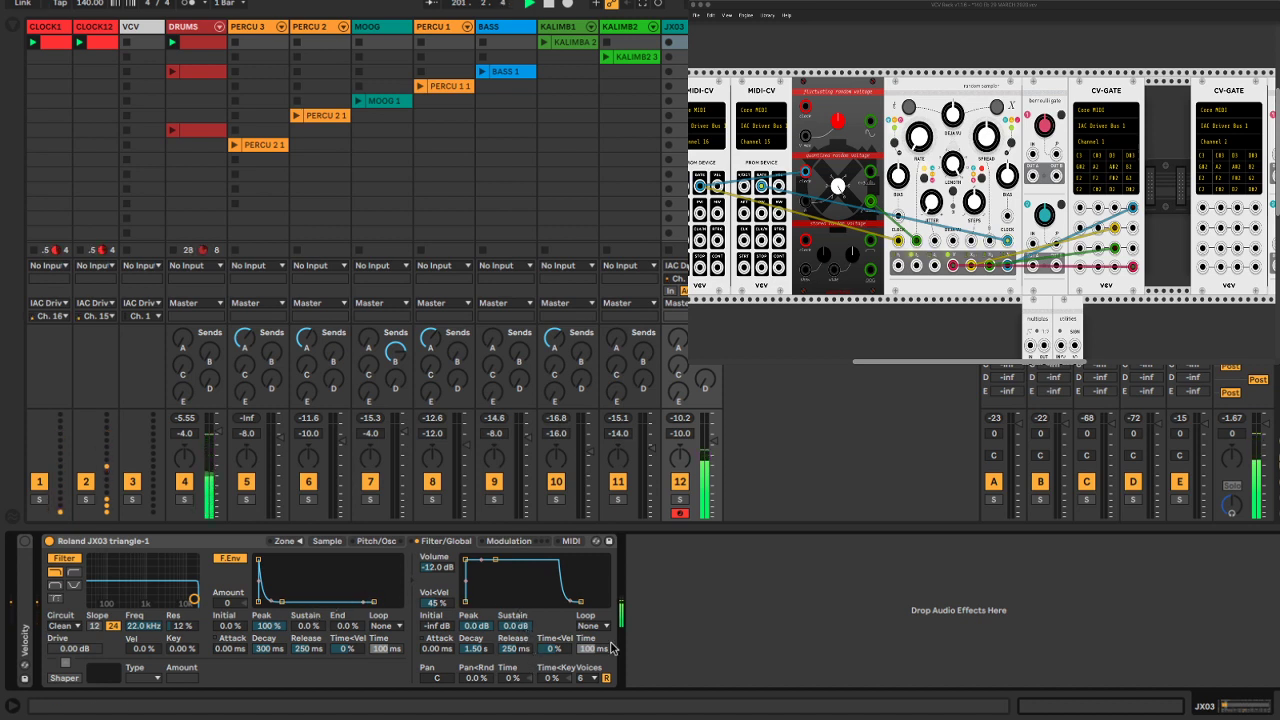
{"action": "left_click_drag", "start_coordinate": [507, 626], "coordinate": [507, 680]}
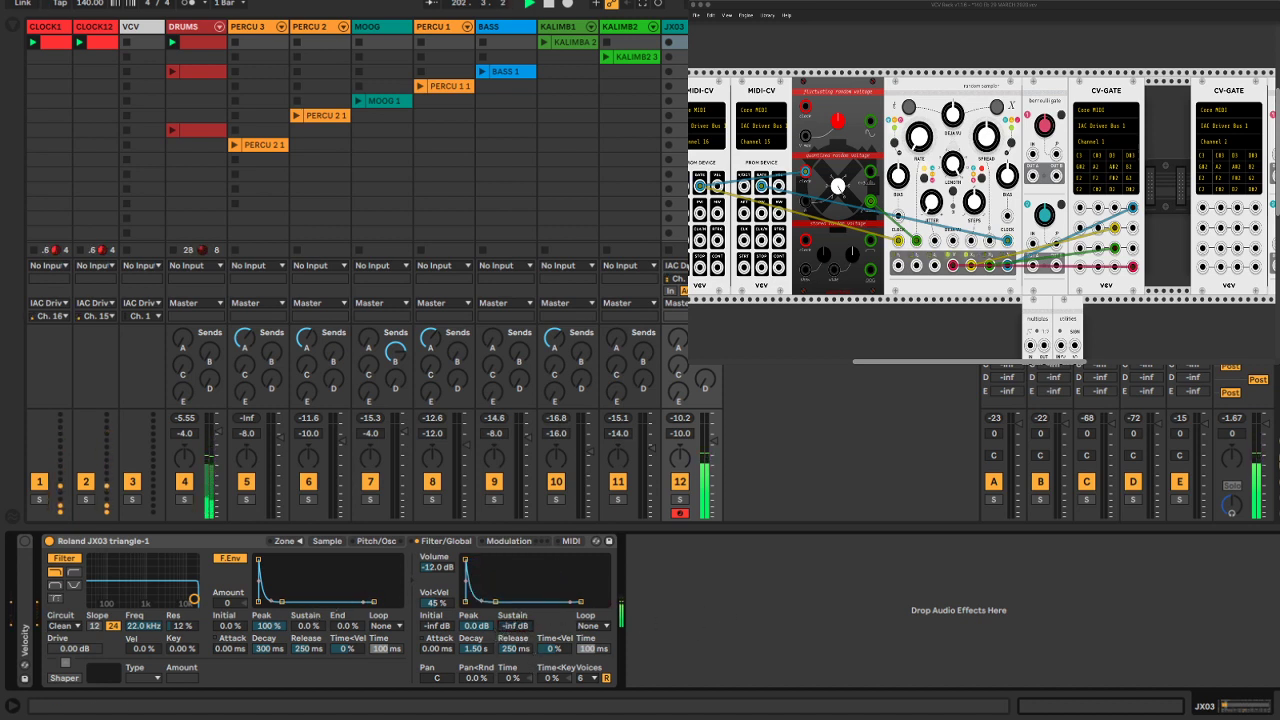
{"action": "left_click", "coordinate": [519, 655]}
{"action": "type", "text": "1000"}
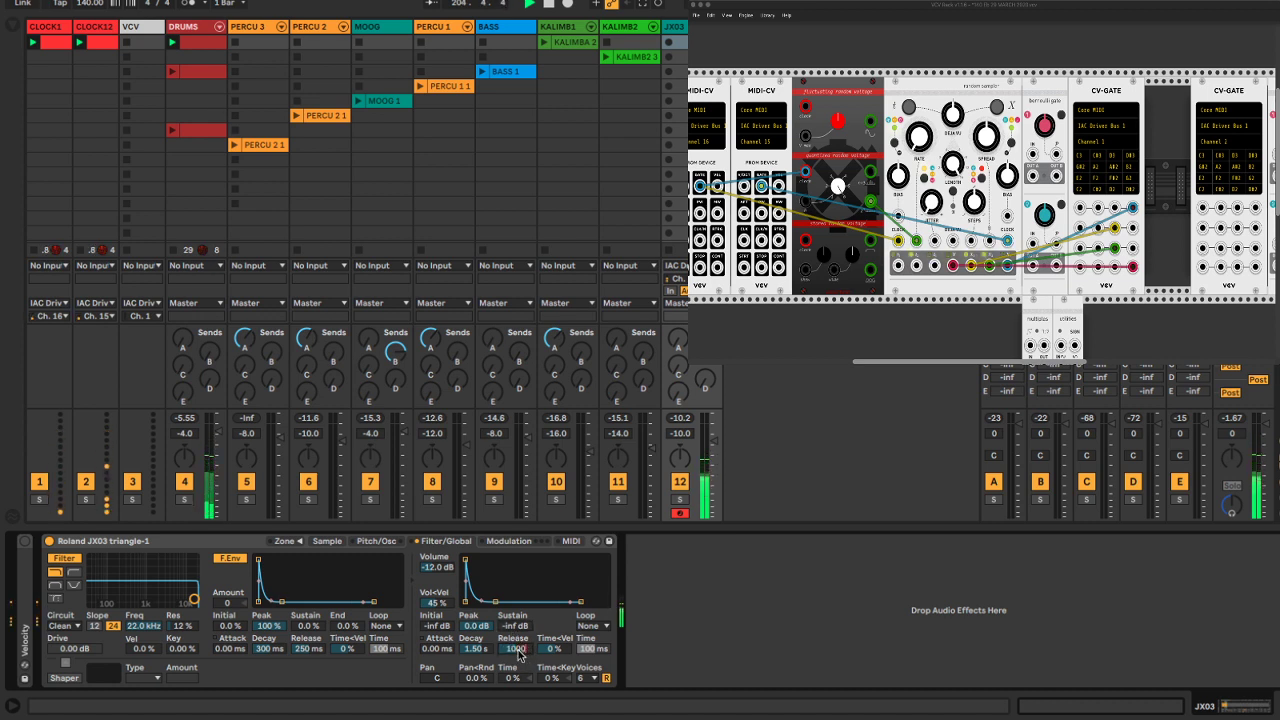
{"action": "key", "text": "Return"}
Enable the JX03 instrument's Soft shaper at an amount of 69.0 and set its filter to about 3.8 kHz with 20 % resonance
{"action": "left_click", "coordinate": [63, 678]}
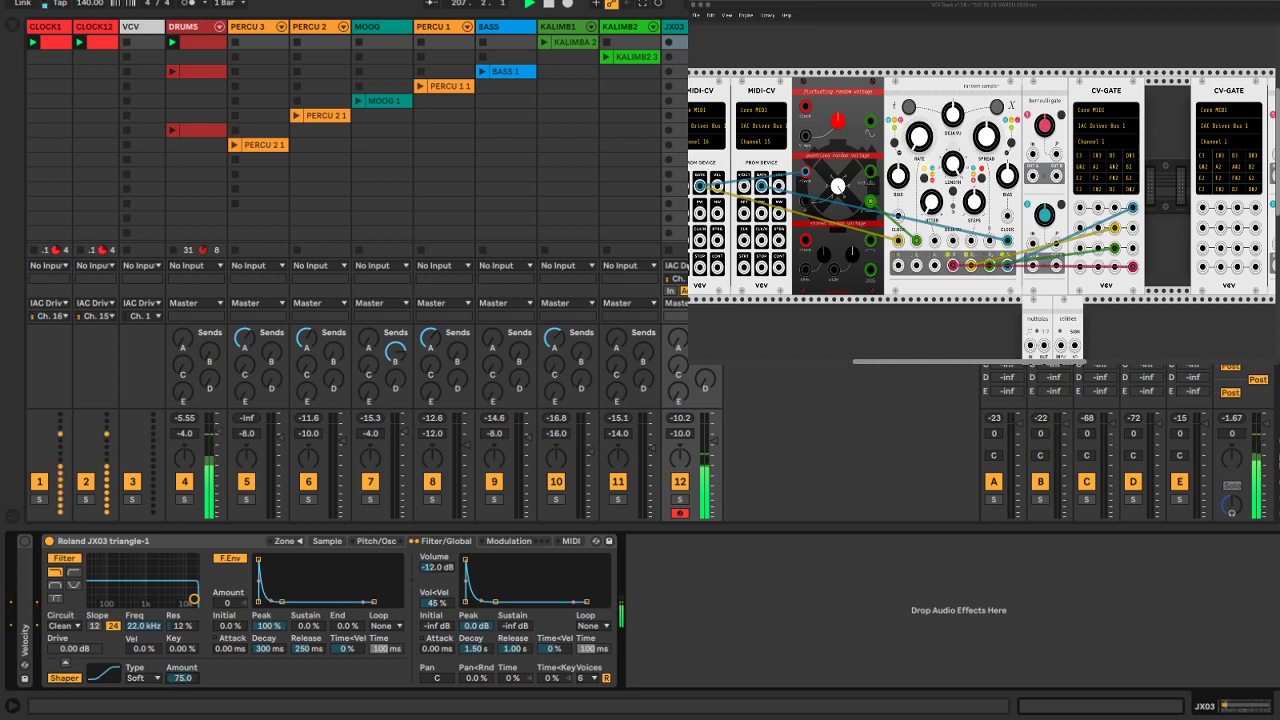
{"action": "left_click_drag", "start_coordinate": [145, 627], "coordinate": [145, 680]}
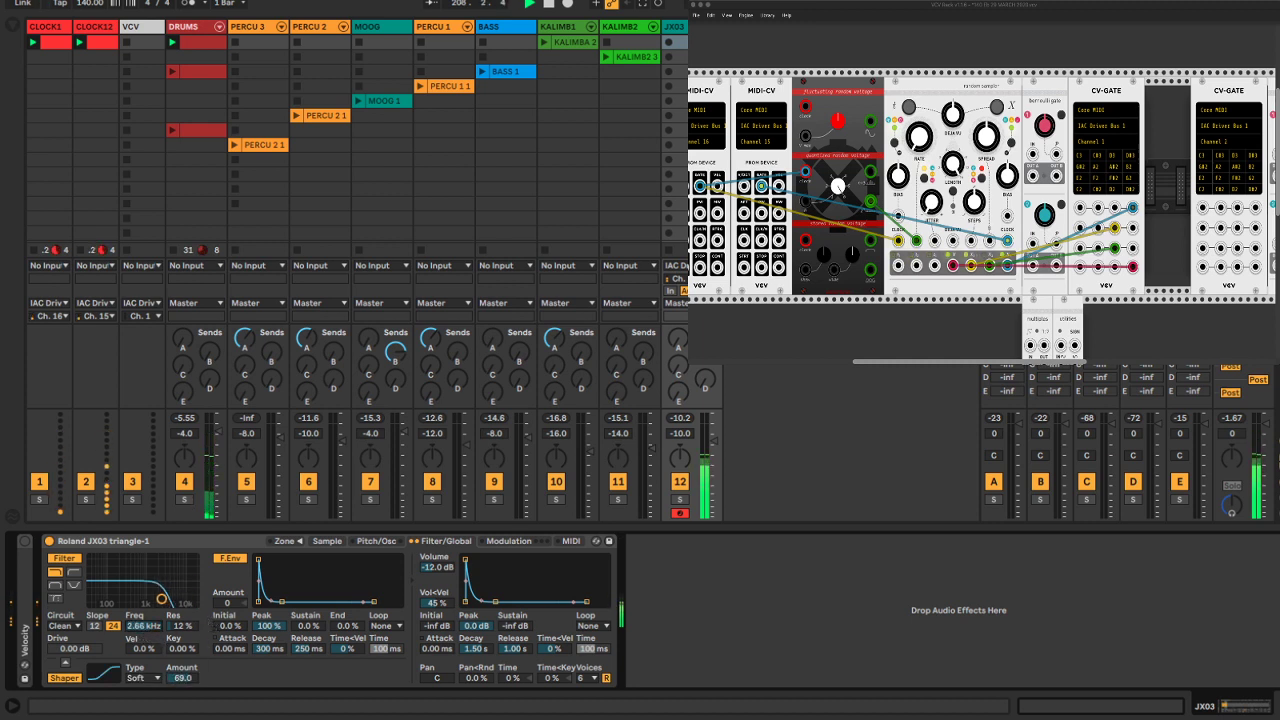
{"action": "left_click_drag", "start_coordinate": [154, 599], "coordinate": [166, 645]}
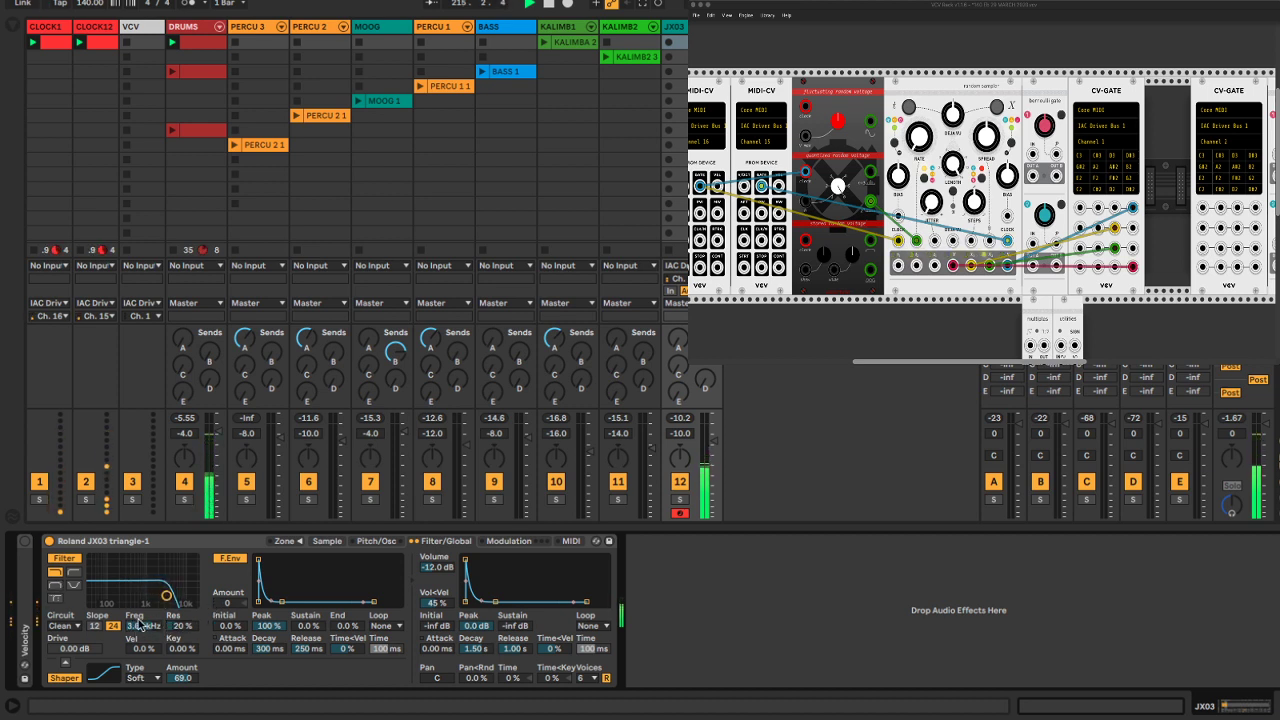
Reset the JX03 instrument's filter to 0.0 % resonance and a 22.0 kHz frequency
{"action": "double_click", "coordinate": [181, 627]}
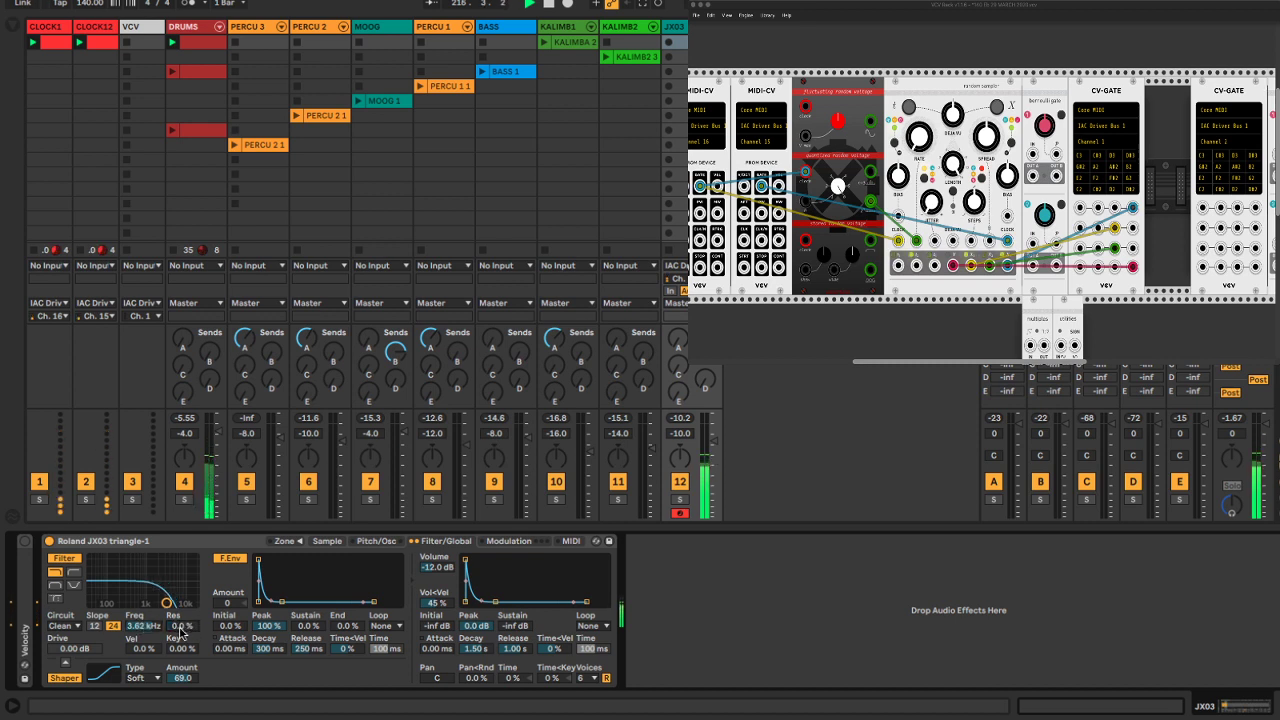
{"action": "double_click", "coordinate": [148, 627]}
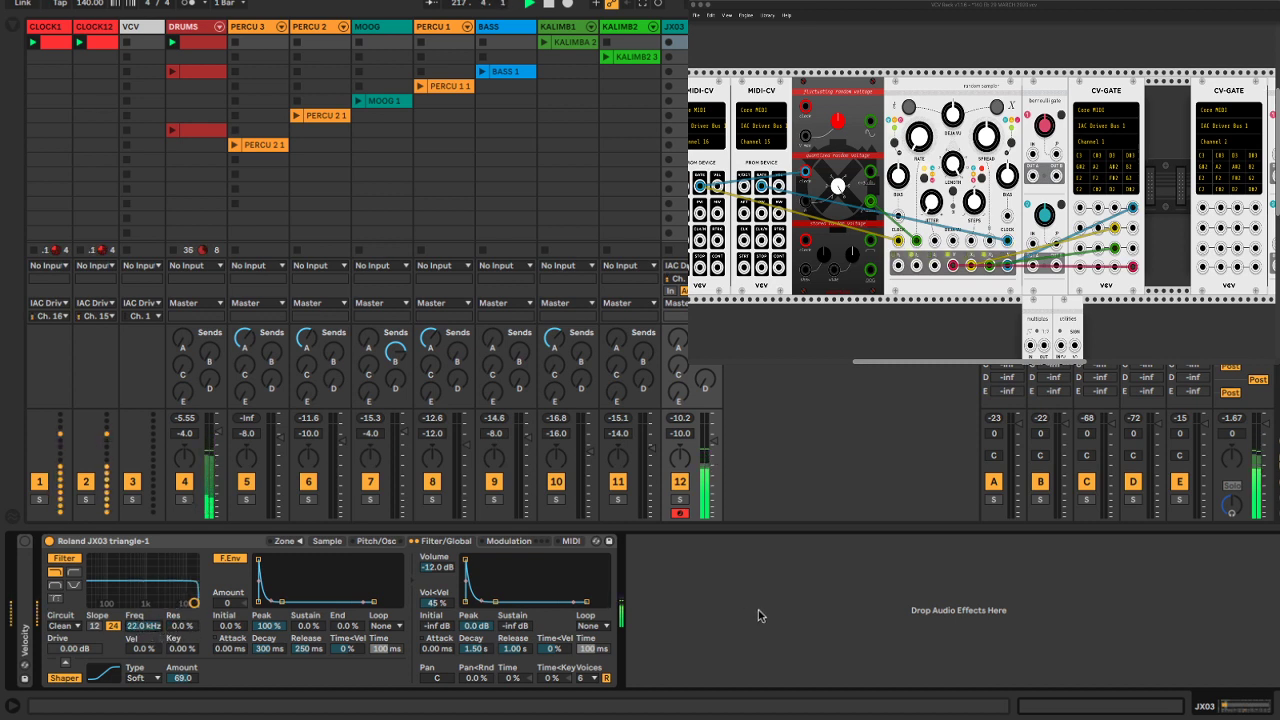
{"action": "left_click", "coordinate": [719, 612]}
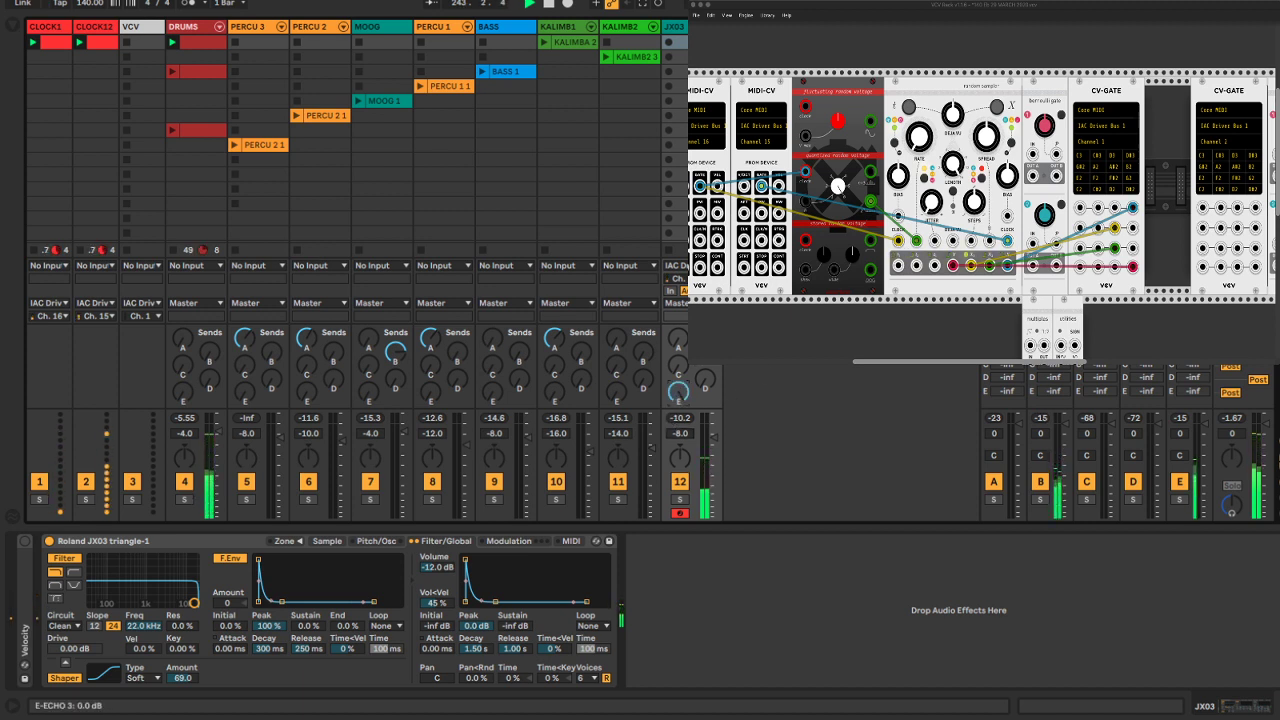
Audition the JX03 track's E, C and D sends, returning each to -inf dB
{"action": "left_click_drag", "start_coordinate": [678, 392], "coordinate": [678, 480]}
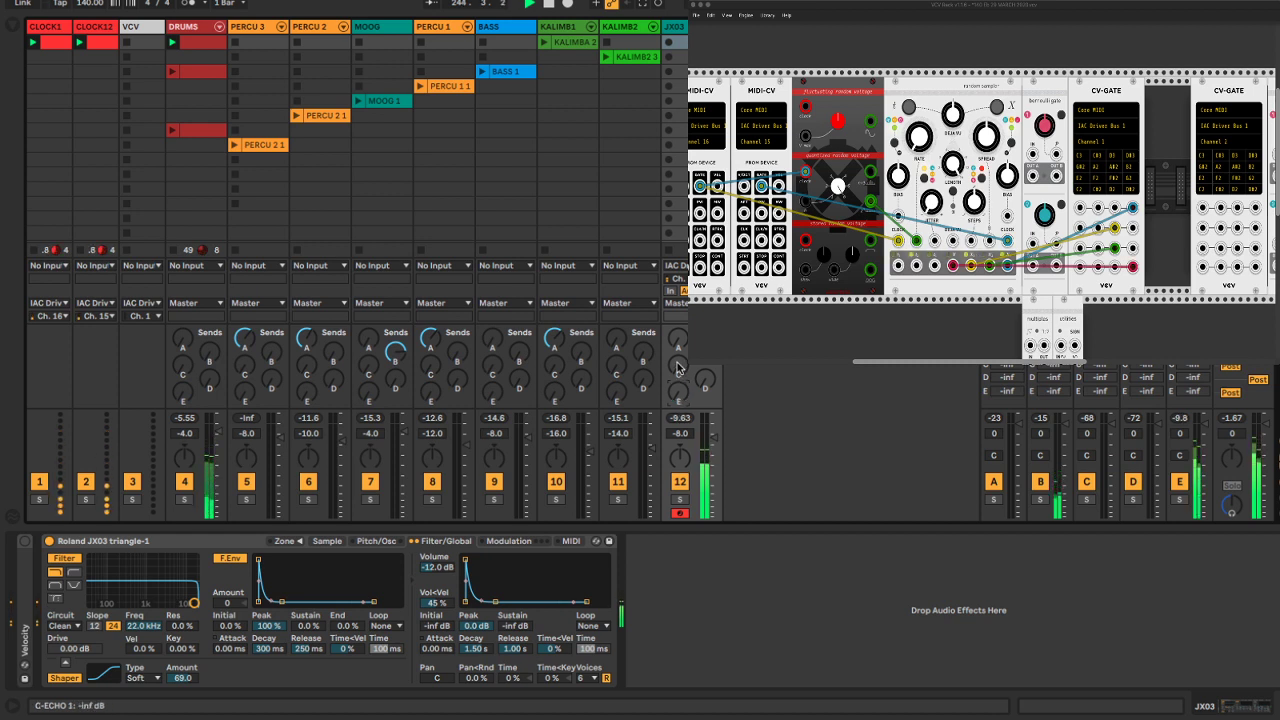
{"action": "left_click_drag", "start_coordinate": [678, 368], "coordinate": [678, 338]}
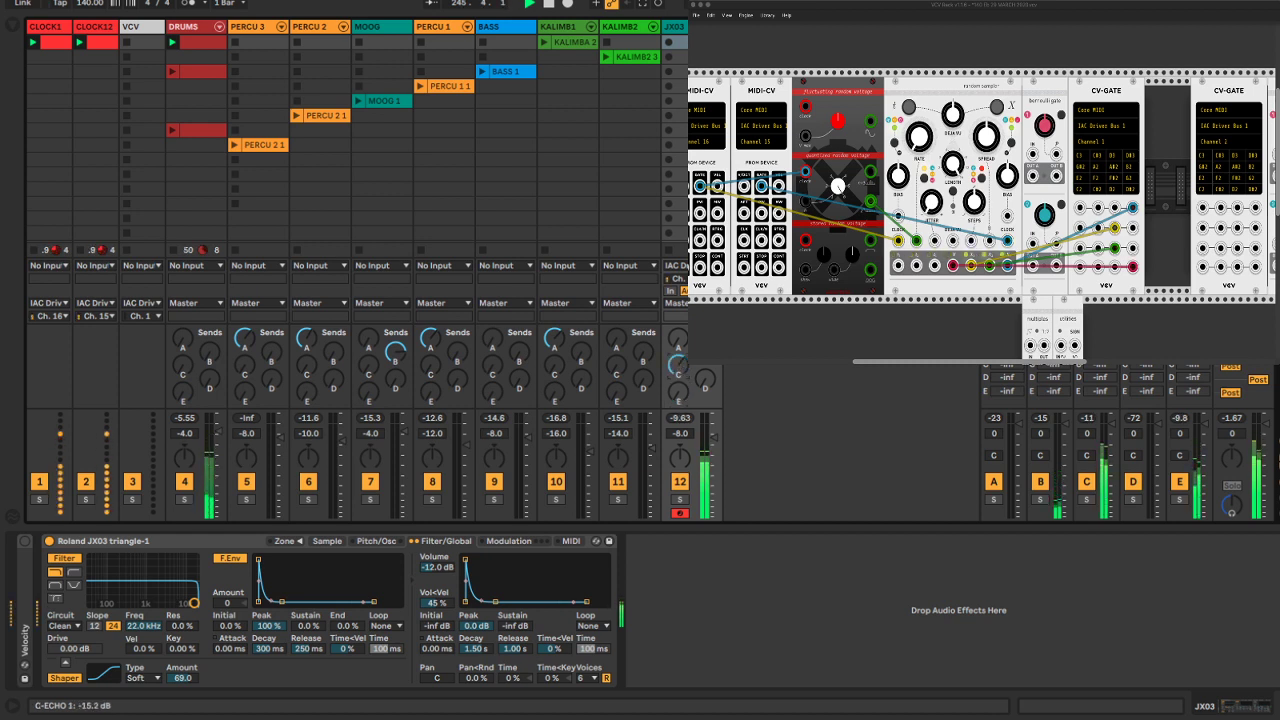
{"action": "left_click_drag", "start_coordinate": [705, 382], "coordinate": [705, 450]}
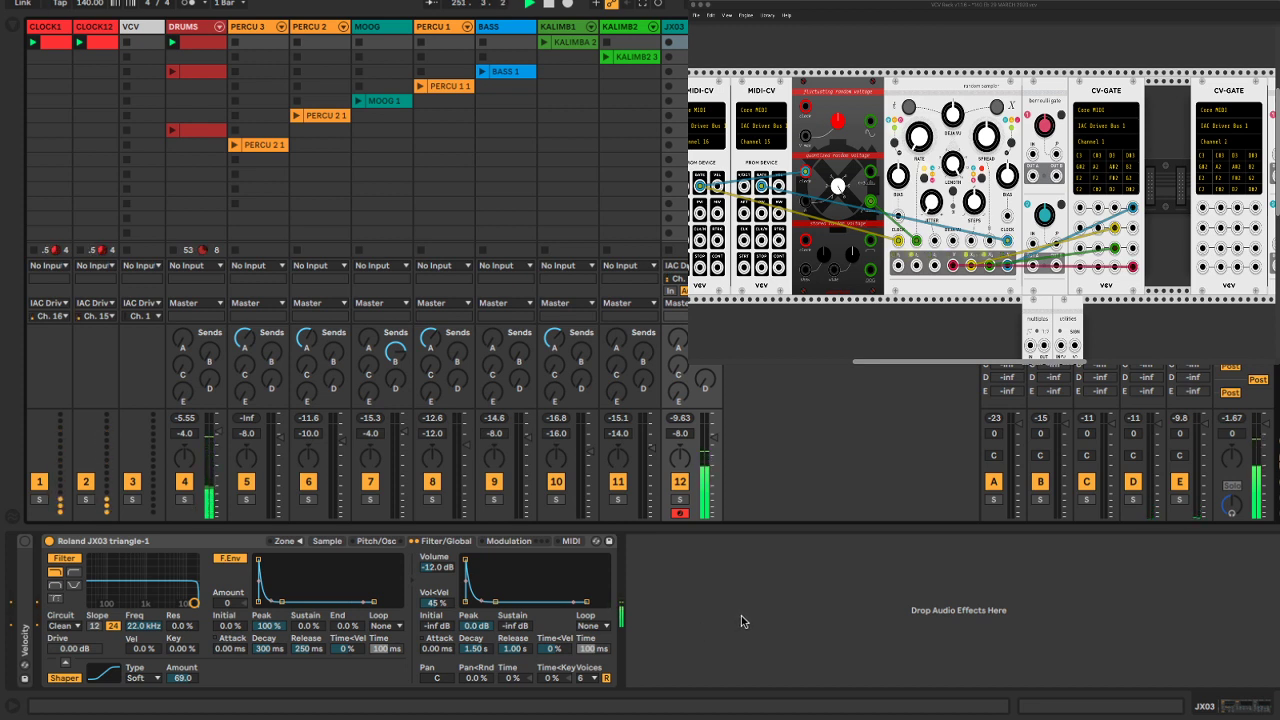
Switch to VCV Rack and patch the random sampler's t3 output to CV-GATE column 2 row 1
{"action": "key", "text": "super+Tab"}
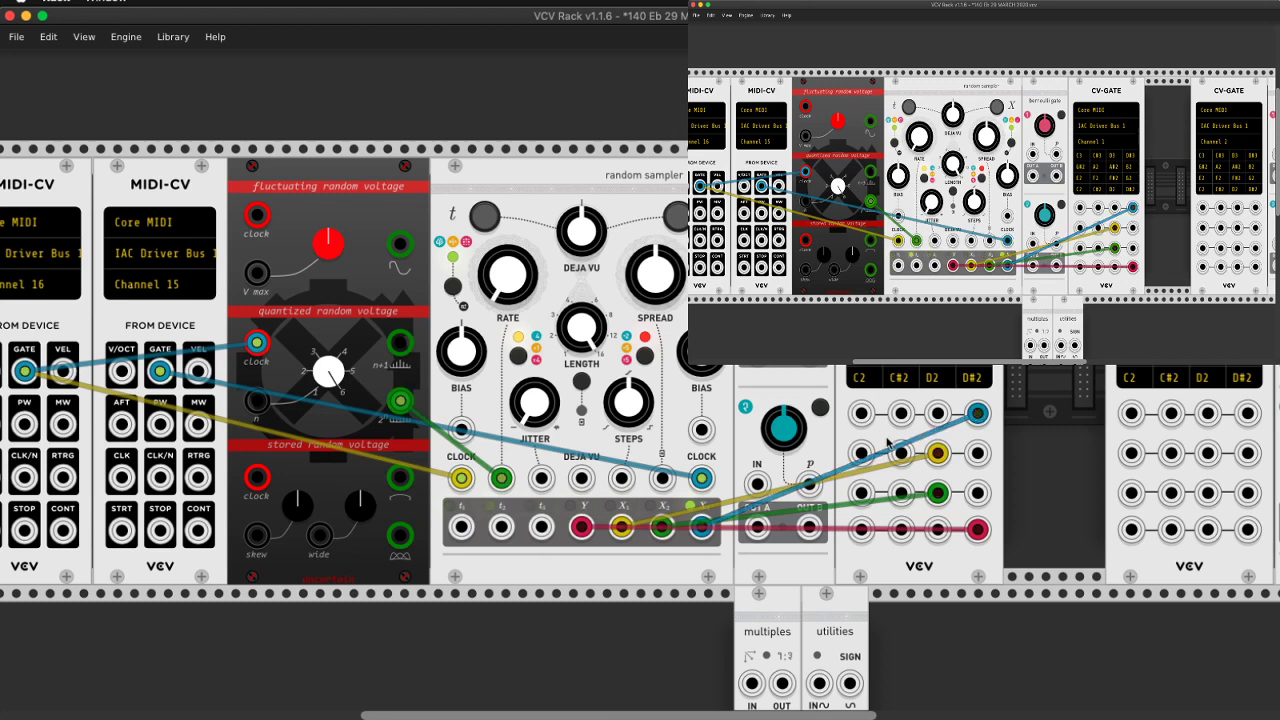
{"action": "mouse_move", "coordinate": [976, 413]}
{"action": "left_mouse_down"}
{"action": "mouse_move", "coordinate": [901, 413]}
{"action": "mouse_move", "coordinate": [976, 413]}
{"action": "left_mouse_up"}
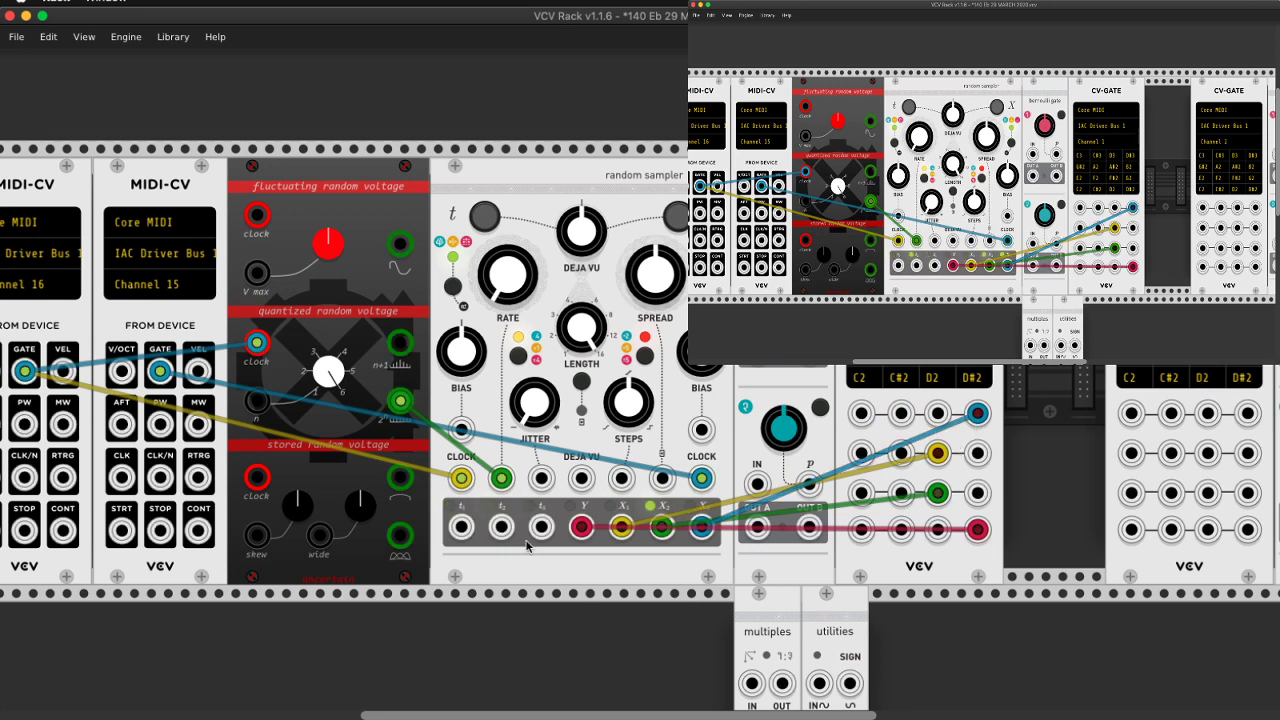
{"action": "left_click_drag", "start_coordinate": [538, 528], "coordinate": [901, 415]}
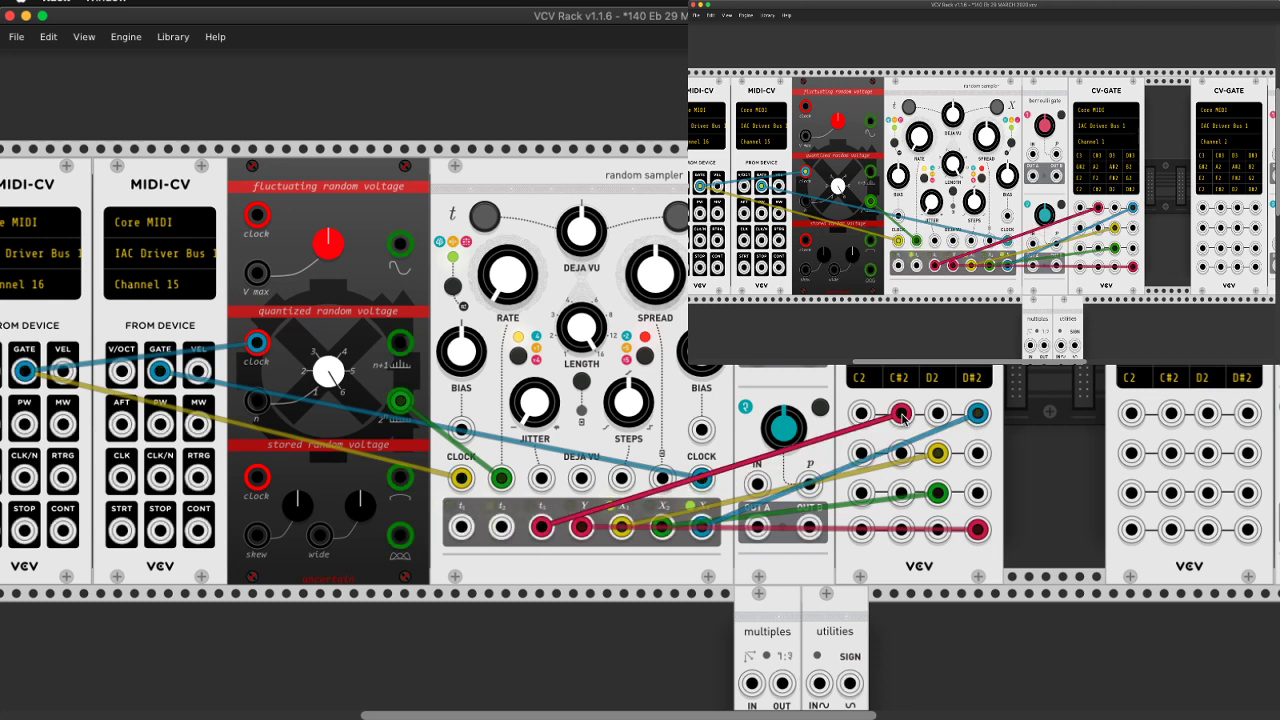
Remove the cable into the sampler's RATE input and reroute t3 through Bernoulli gate 2's OUT B to CV-GATE column 2 row 1
{"action": "right_click", "coordinate": [401, 398]}
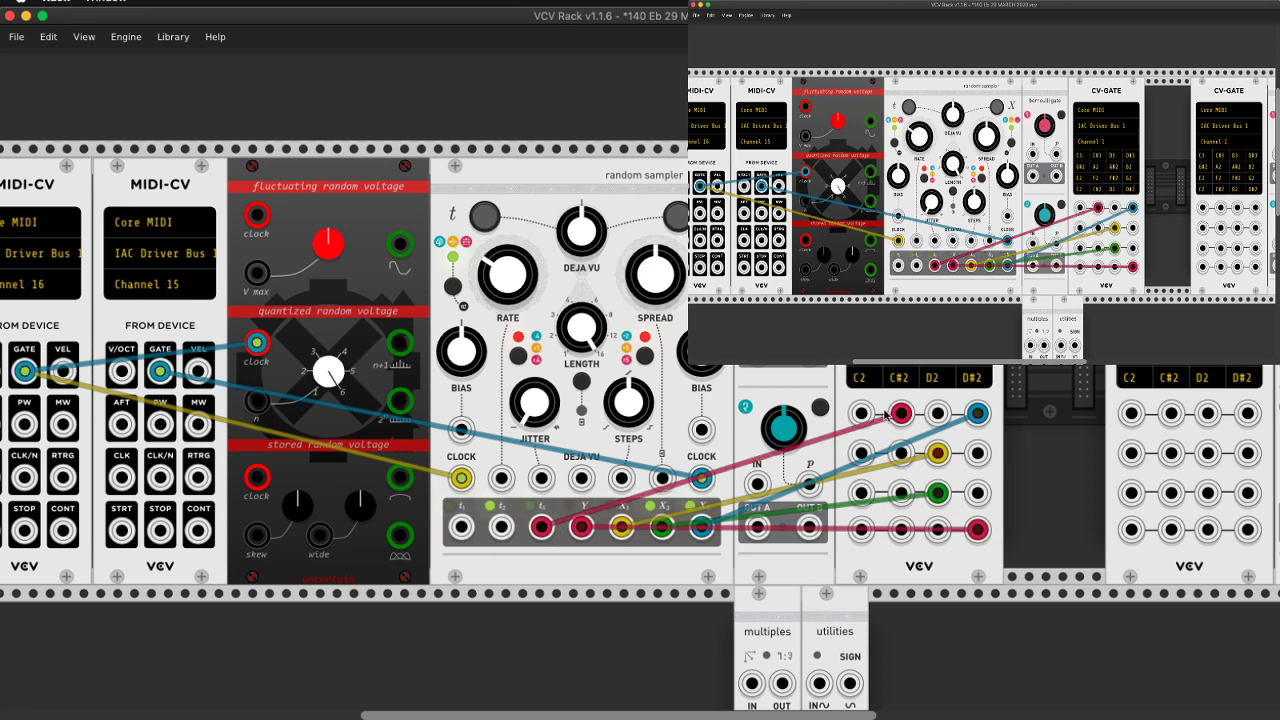
{"action": "mouse_move", "coordinate": [901, 412]}
{"action": "left_mouse_down"}
{"action": "mouse_move", "coordinate": [757, 484]}
{"action": "mouse_move", "coordinate": [901, 415]}
{"action": "left_mouse_up"}
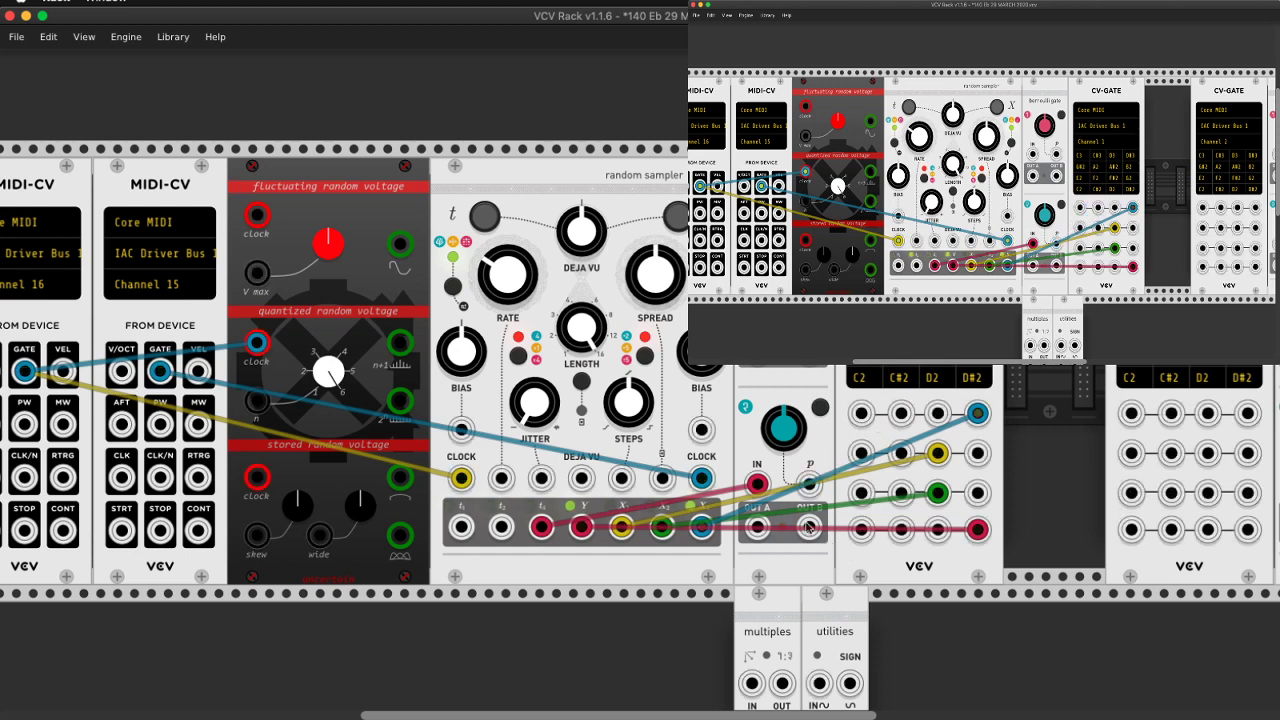
{"action": "left_click_drag", "start_coordinate": [809, 526], "coordinate": [901, 413]}
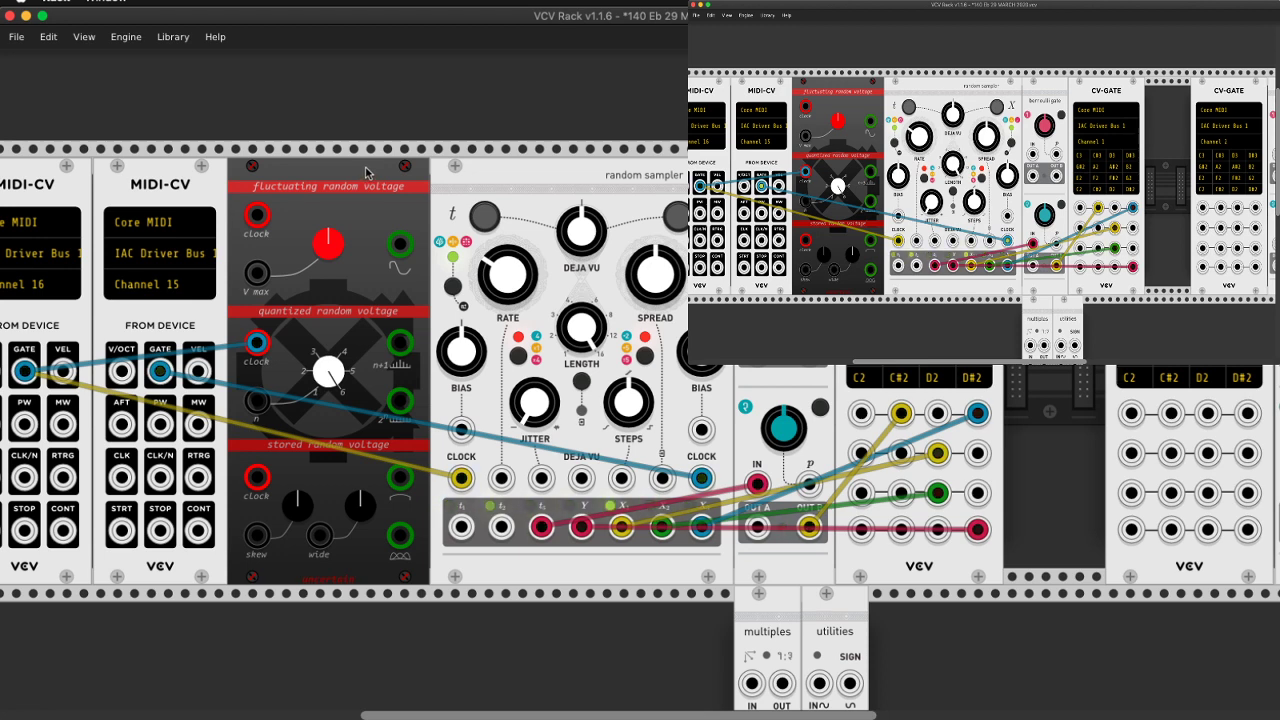
Move the random voltage module to the row below and place both MIDI-CV modules directly beside the random sampler
{"action": "scroll", "coordinate": [362, 224], "scroll_direction": "down", "scroll_amount": 2}
{"action": "left_click_drag", "start_coordinate": [362, 224], "coordinate": [362, 487]}
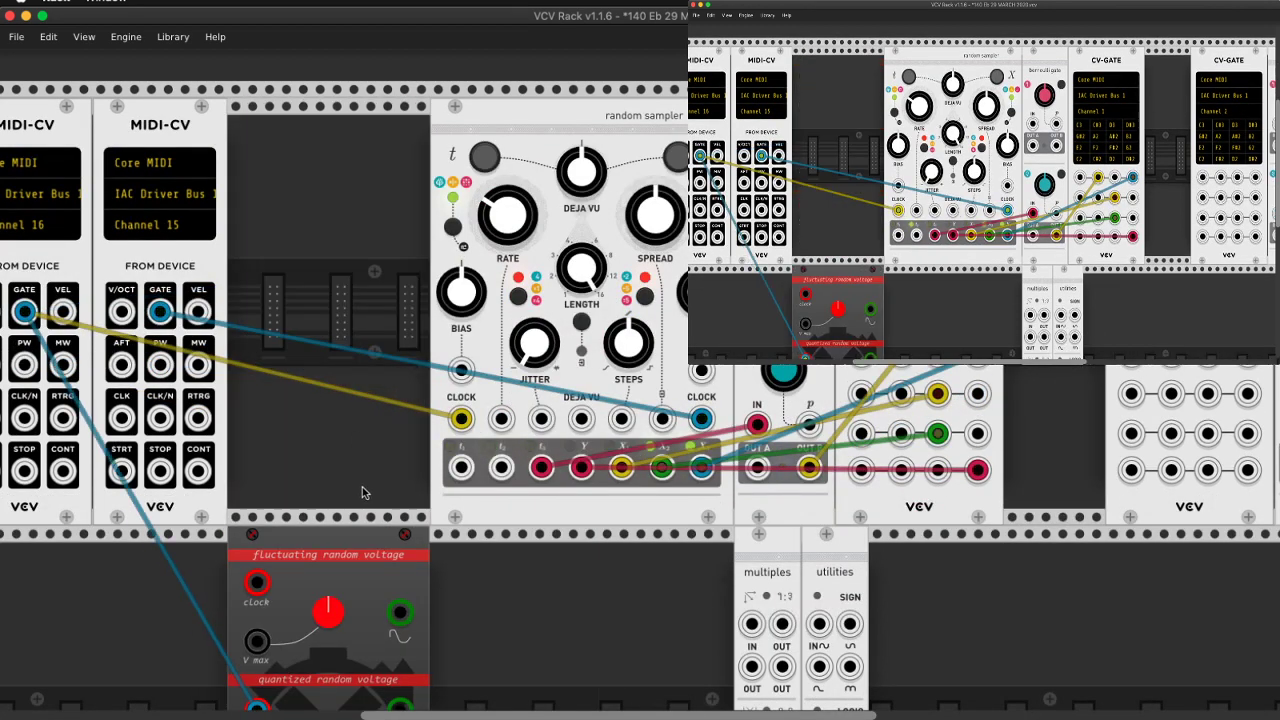
{"action": "scroll", "coordinate": [360, 490], "scroll_direction": "down", "scroll_amount": 2}
{"action": "left_click_drag", "start_coordinate": [183, 60], "coordinate": [386, 61]}
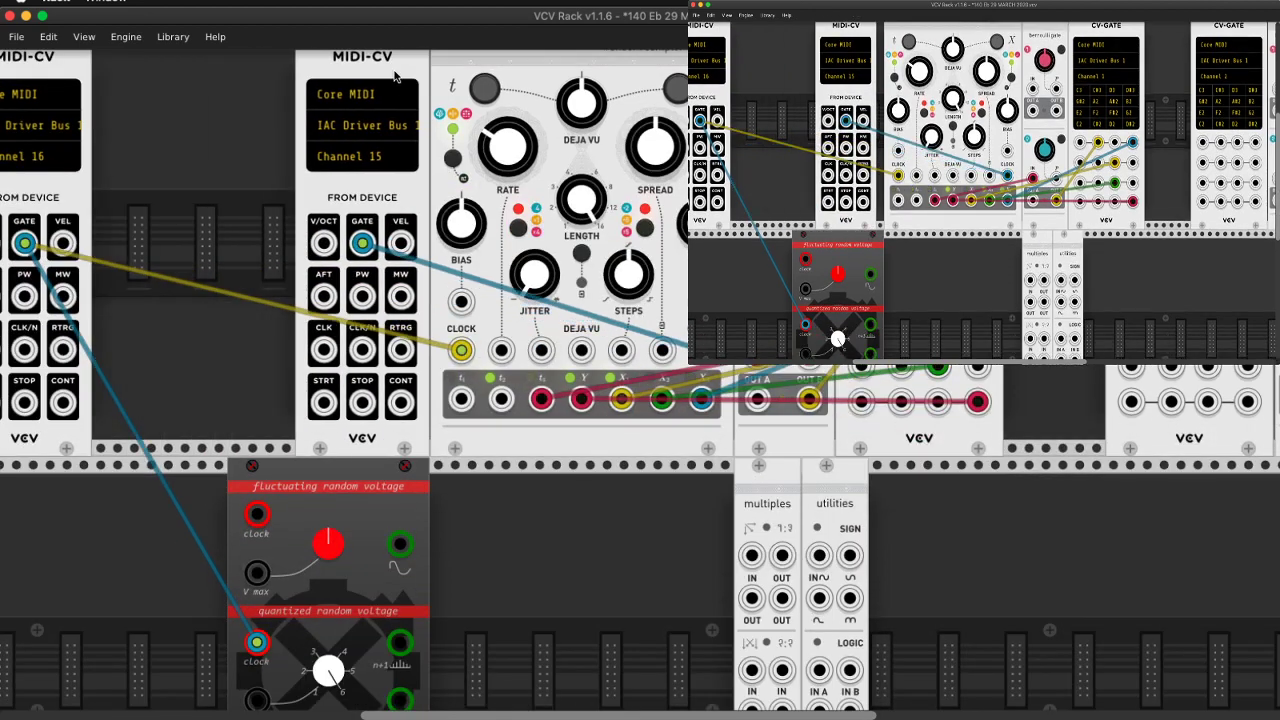
{"action": "left_click_drag", "start_coordinate": [83, 64], "coordinate": [280, 64]}
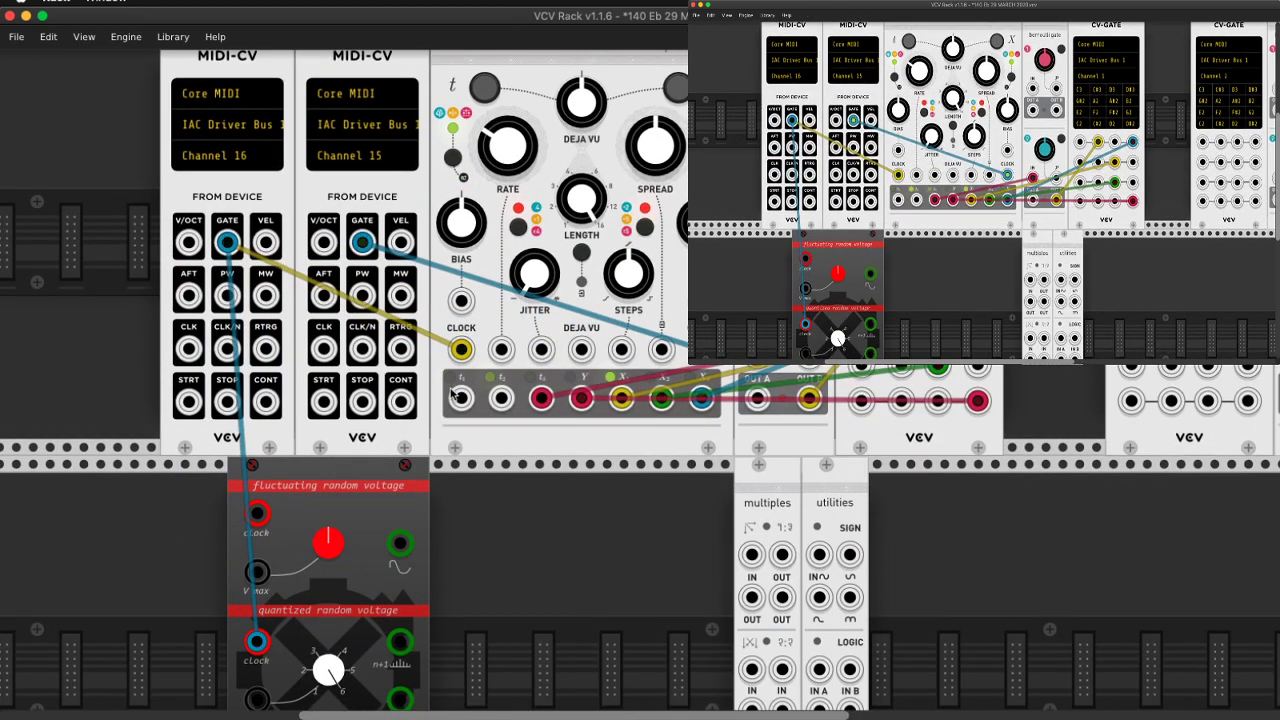
{"action": "scroll", "coordinate": [462, 397], "scroll_direction": "right", "scroll_amount": 3}
{"action": "scroll", "coordinate": [469, 390], "scroll_direction": "up", "scroll_amount": 3}
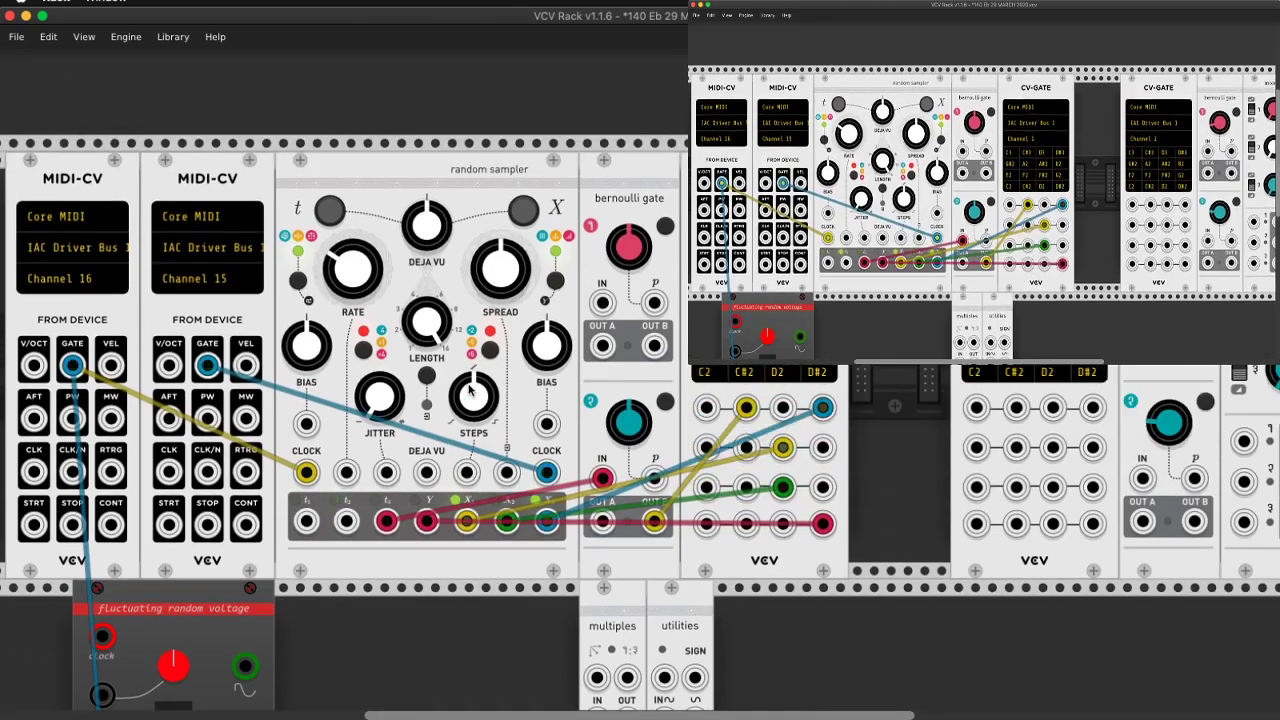
{"action": "scroll", "coordinate": [469, 390], "scroll_direction": "left", "scroll_amount": 2}
{"action": "scroll", "coordinate": [469, 390], "scroll_direction": "up", "scroll_amount": 1}
{"action": "scroll", "coordinate": [469, 390], "scroll_direction": "up", "scroll_amount": 4}
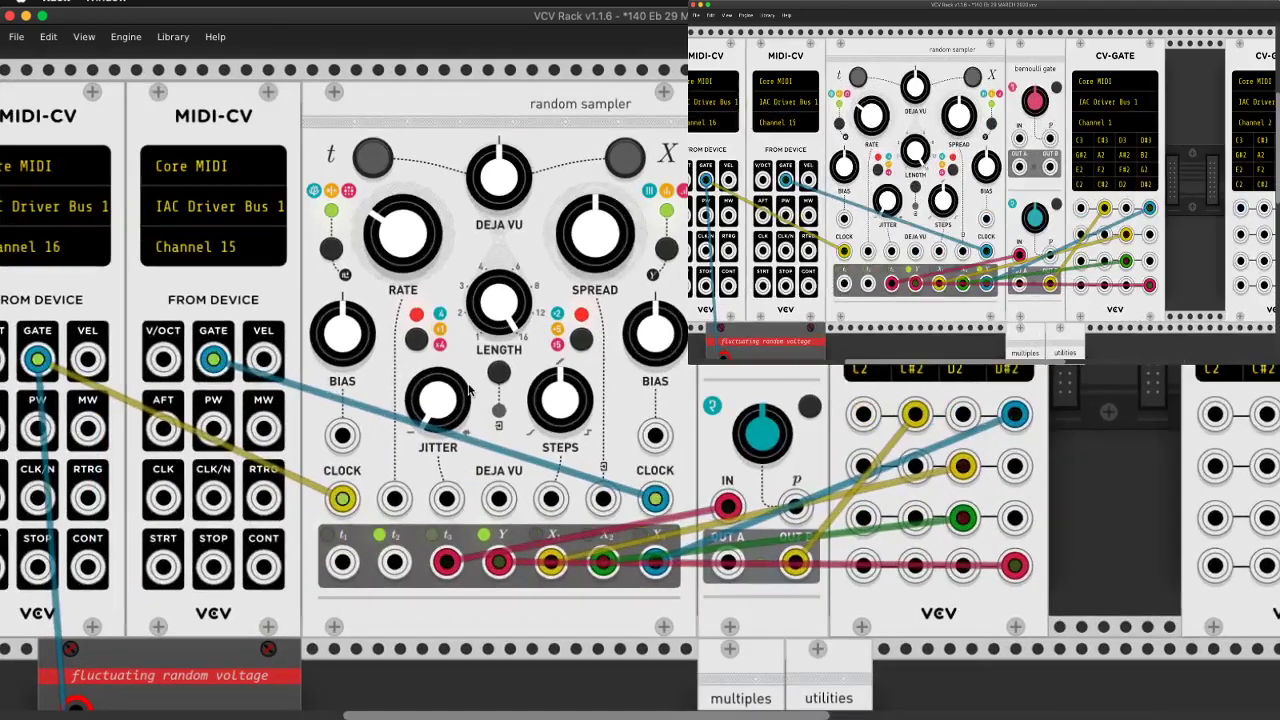
{"action": "scroll", "coordinate": [469, 390], "scroll_direction": "left", "scroll_amount": 2}
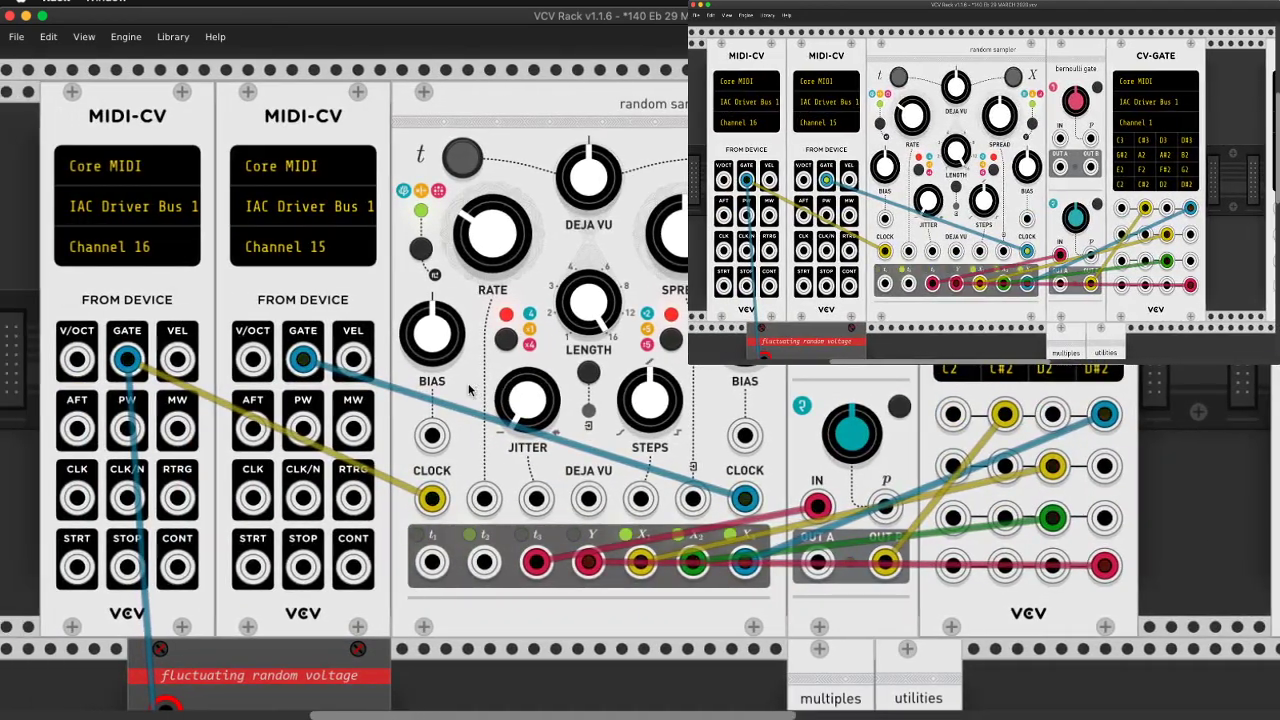
Switch to Ableton Live, move the JX03 track directly after DRUMS and save the set
{"action": "key", "text": "super+Tab"}
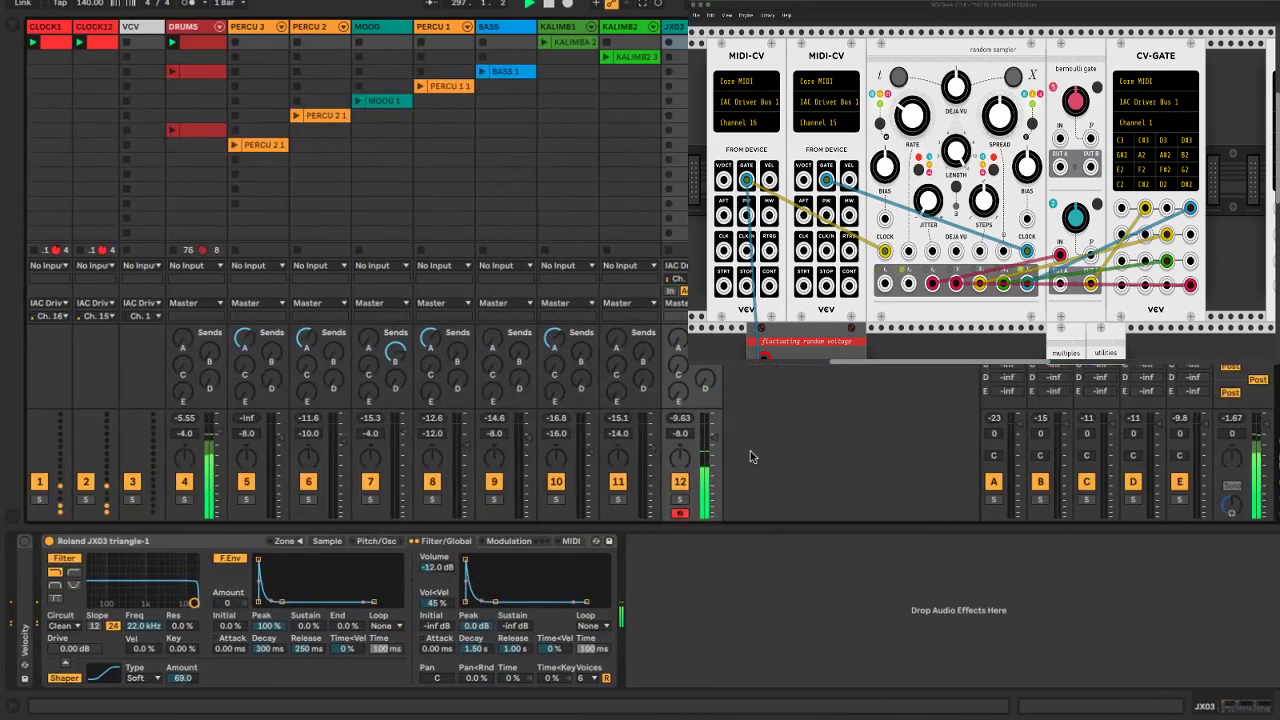
{"action": "left_click_drag", "start_coordinate": [690, 27], "coordinate": [257, 31]}
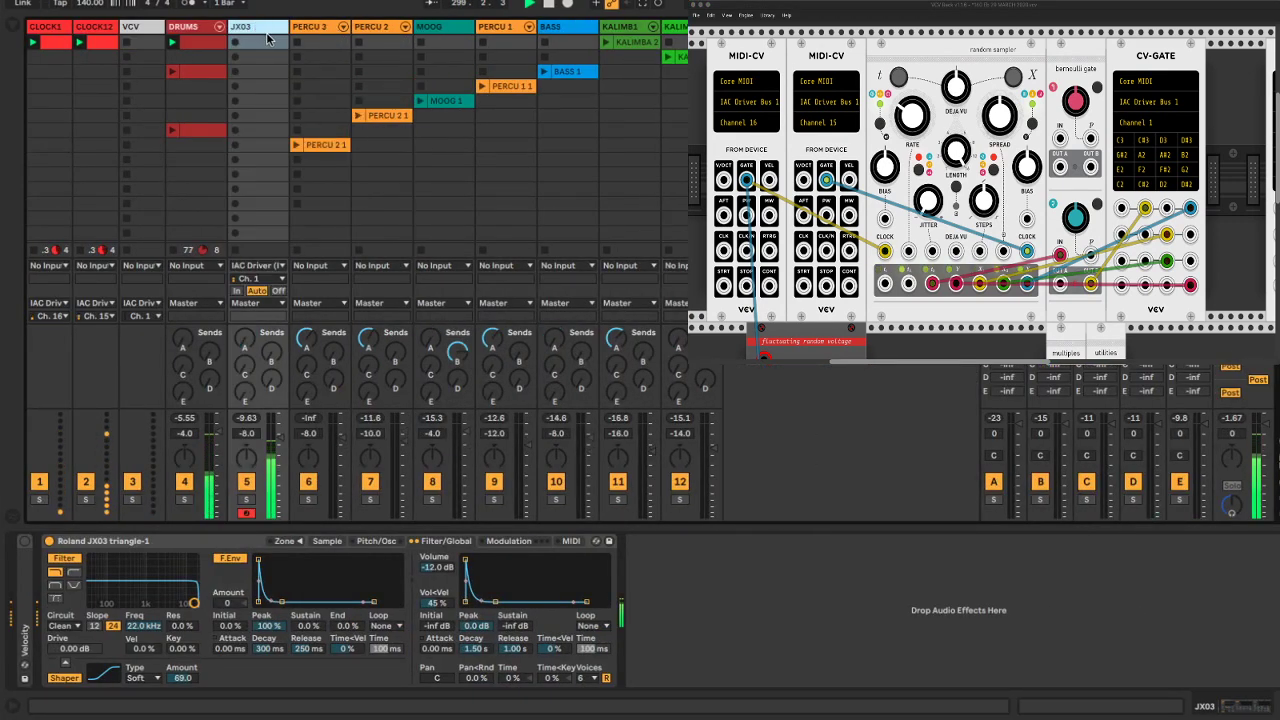
{"action": "key", "text": "ctrl+s"}
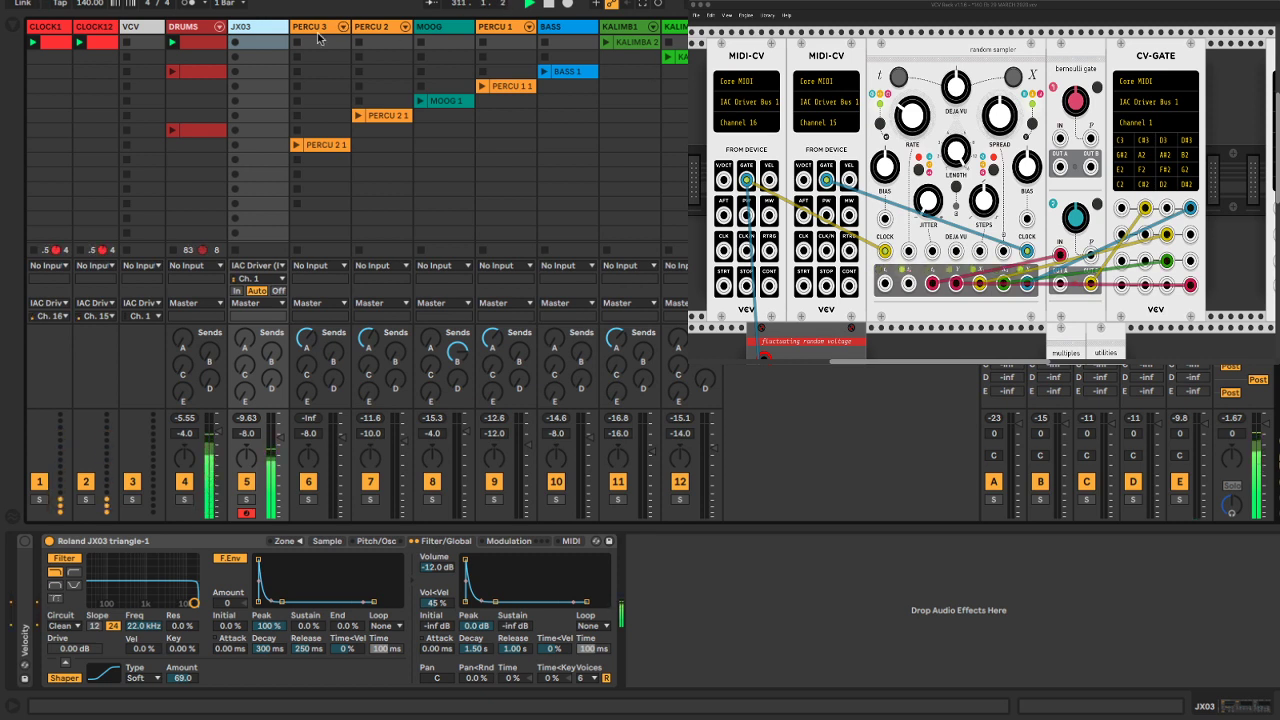
Recolor the JX03 track teal and insert an Arpeggiator MIDI effect directly before its Roland JX03 triangle-1 instrument
{"action": "left_click", "coordinate": [260, 27]}
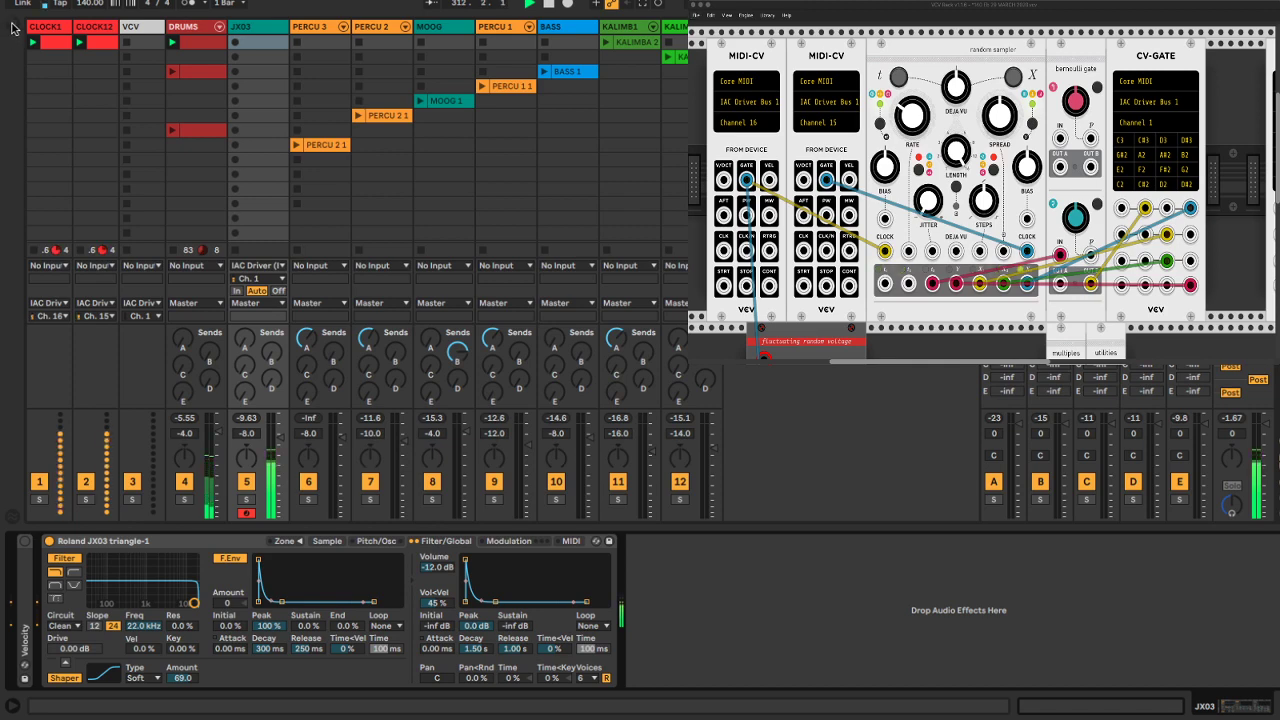
{"action": "left_click", "coordinate": [6, 30]}
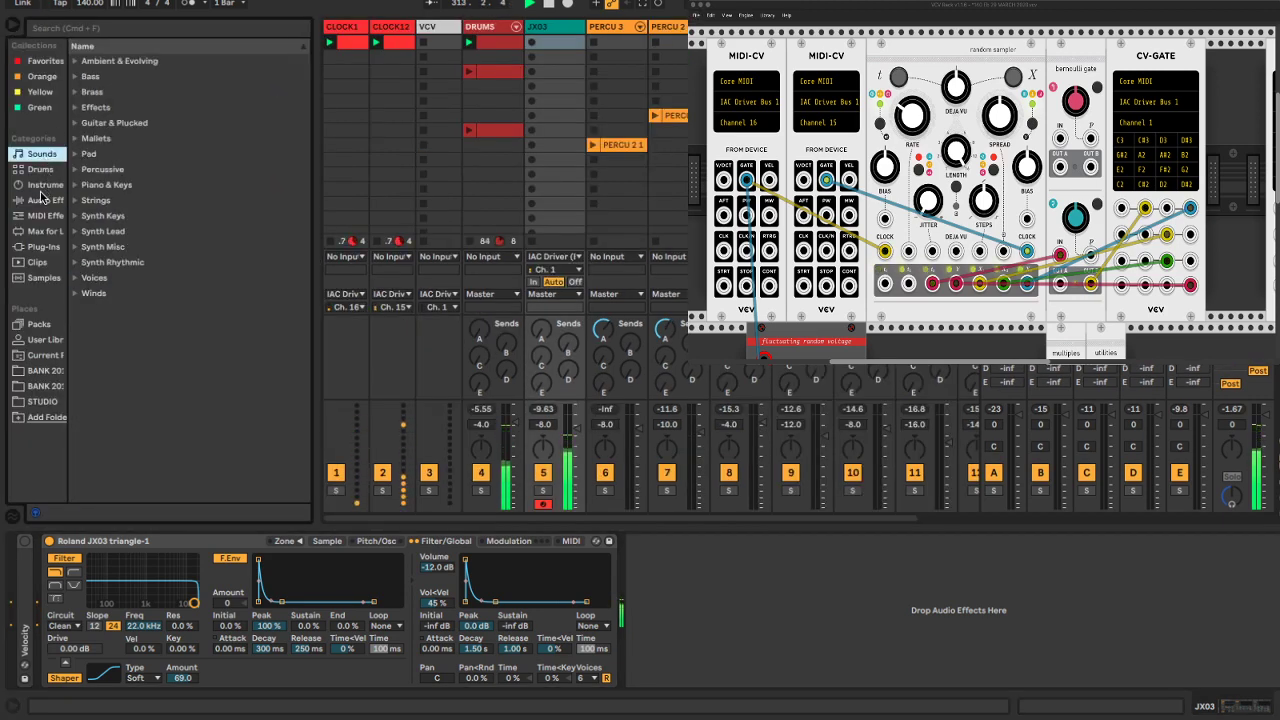
{"action": "left_click", "coordinate": [42, 236]}
{"action": "left_click", "coordinate": [42, 201]}
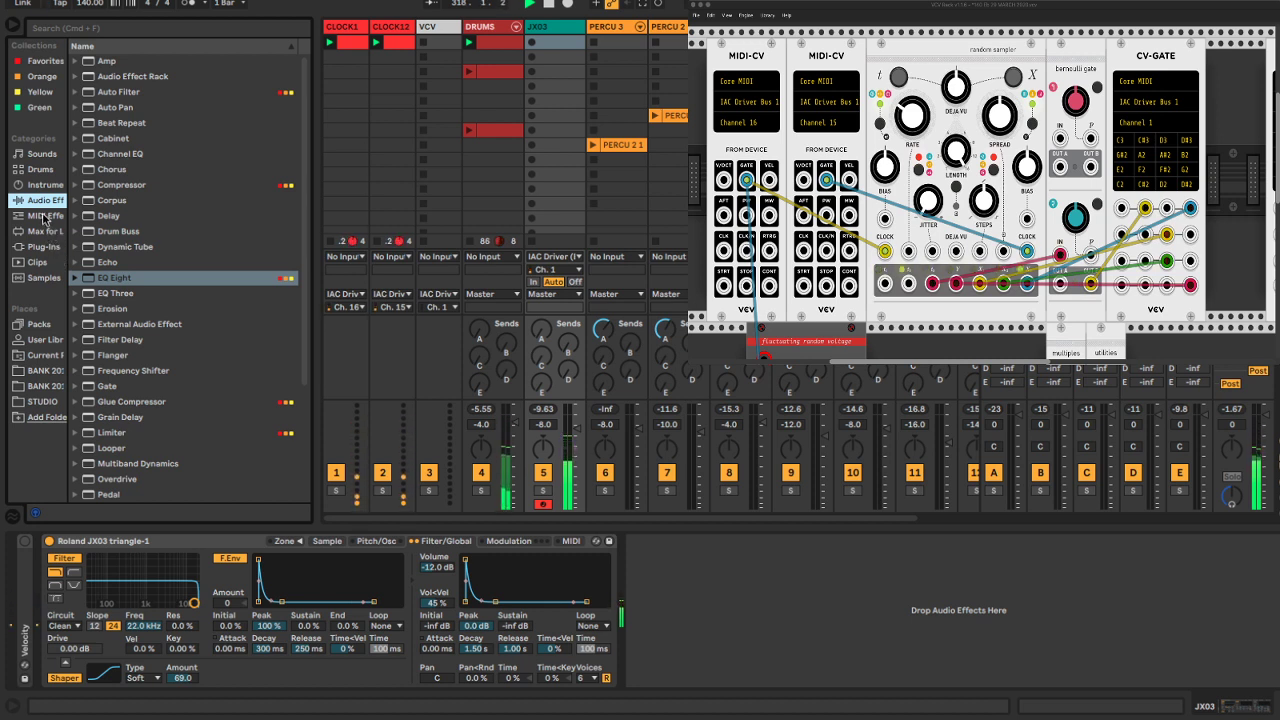
{"action": "left_click", "coordinate": [42, 216]}
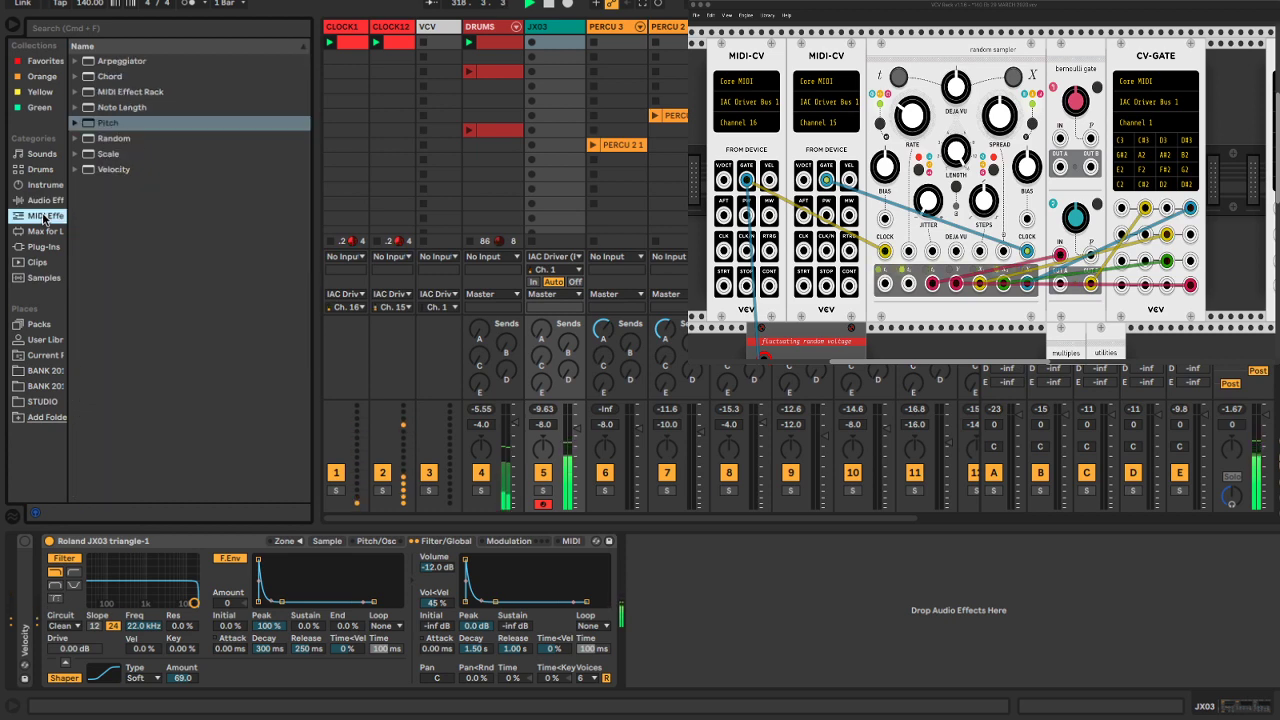
{"action": "left_click", "coordinate": [88, 67]}
{"action": "left_click_drag", "start_coordinate": [5, 578], "coordinate": [52, 597]}
Set the Arpeggiator's rate to 1/8 and hide the browser
{"action": "left_click_drag", "start_coordinate": [120, 637], "coordinate": [120, 628]}
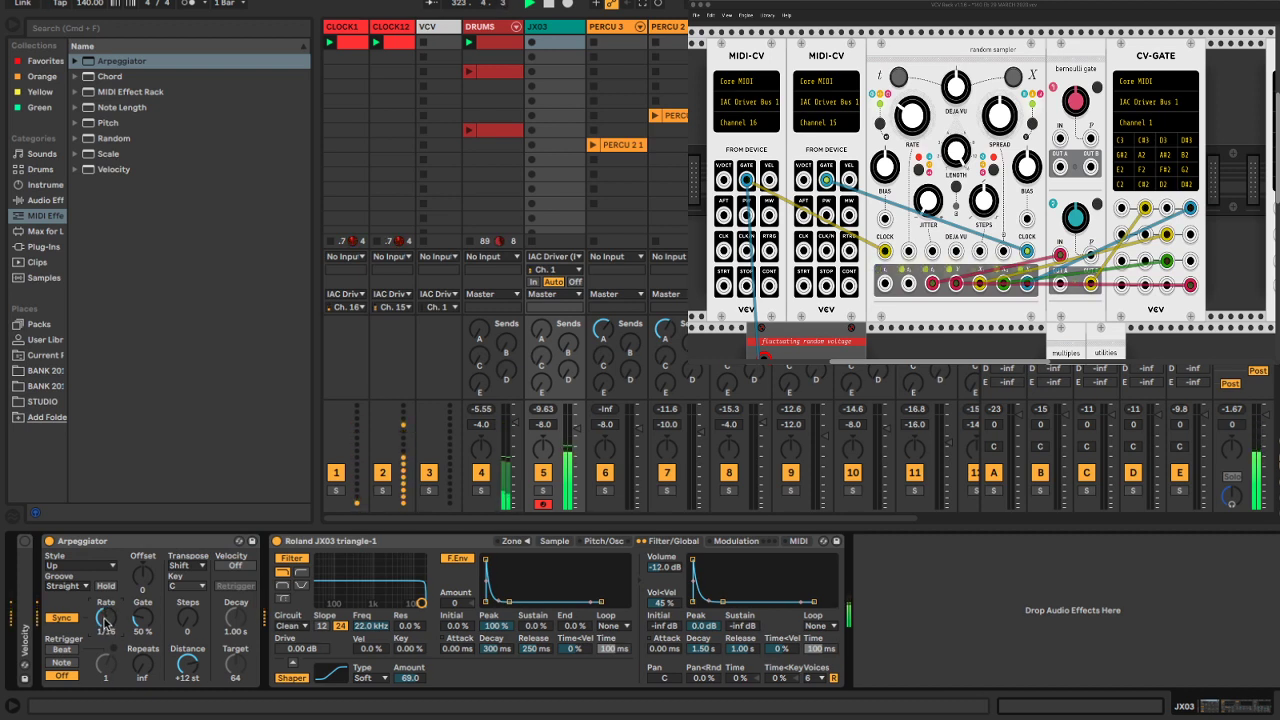
{"action": "left_click_drag", "start_coordinate": [104, 621], "coordinate": [104, 632]}
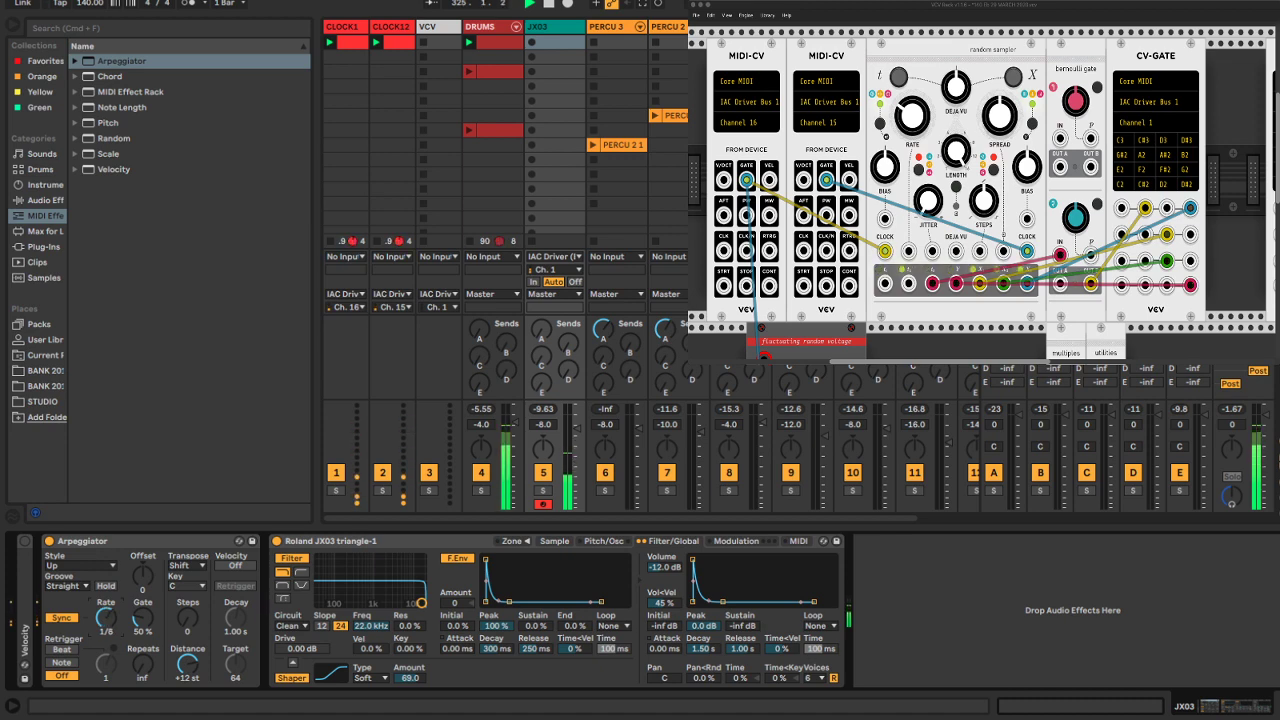
{"action": "left_click", "coordinate": [14, 26]}
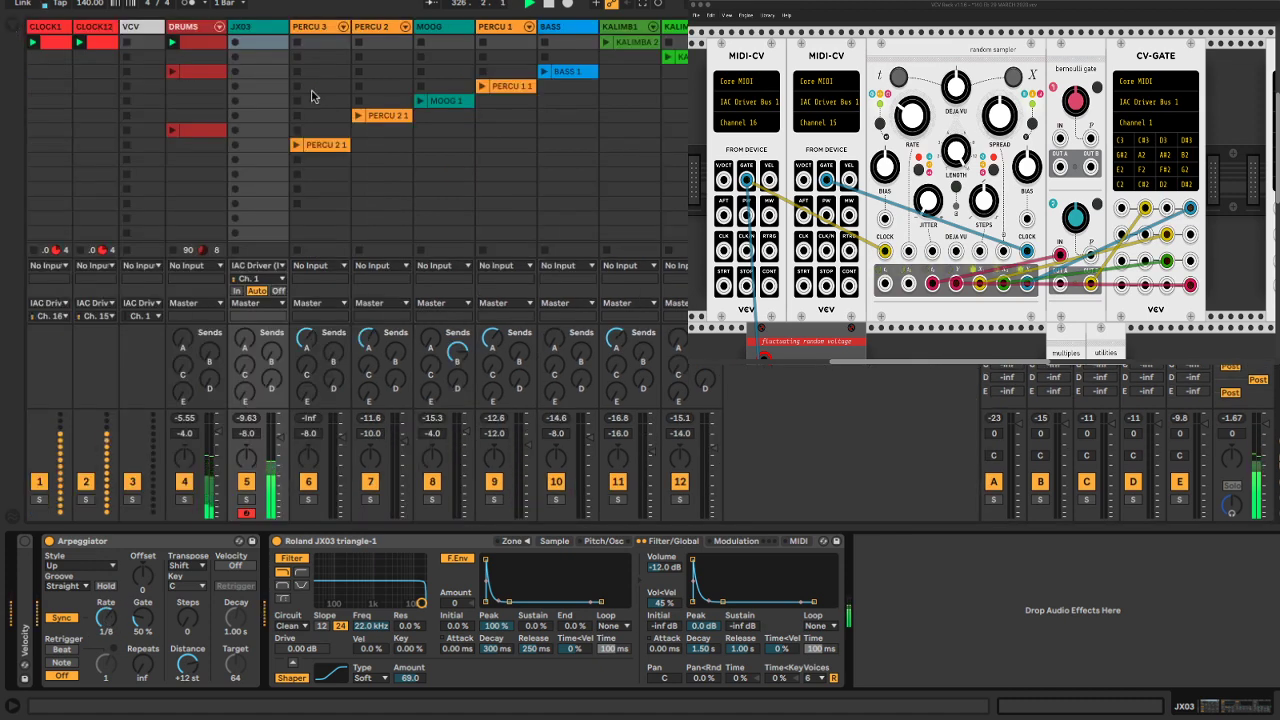
Launch the BASS 1, PERCU 2 1 and KALIMBA 2 clips alongside the JX03 arpeggio
{"action": "left_click", "coordinate": [544, 72]}
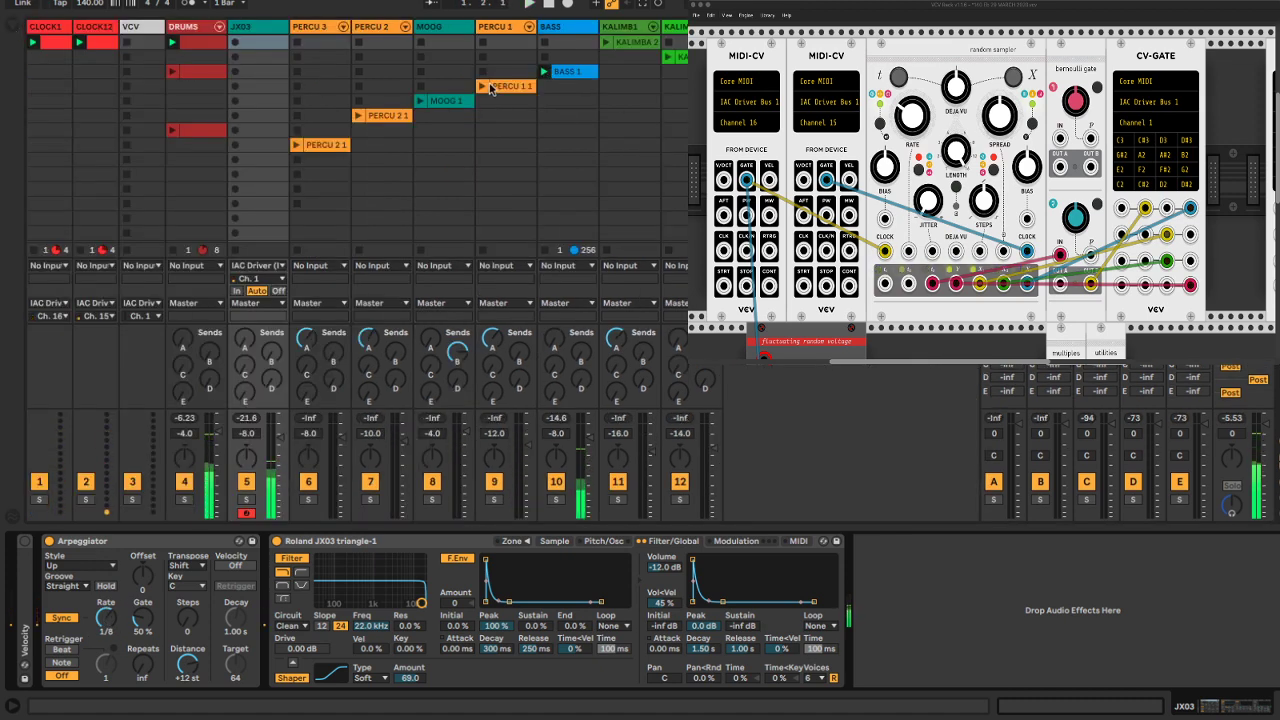
{"action": "left_click", "coordinate": [359, 116]}
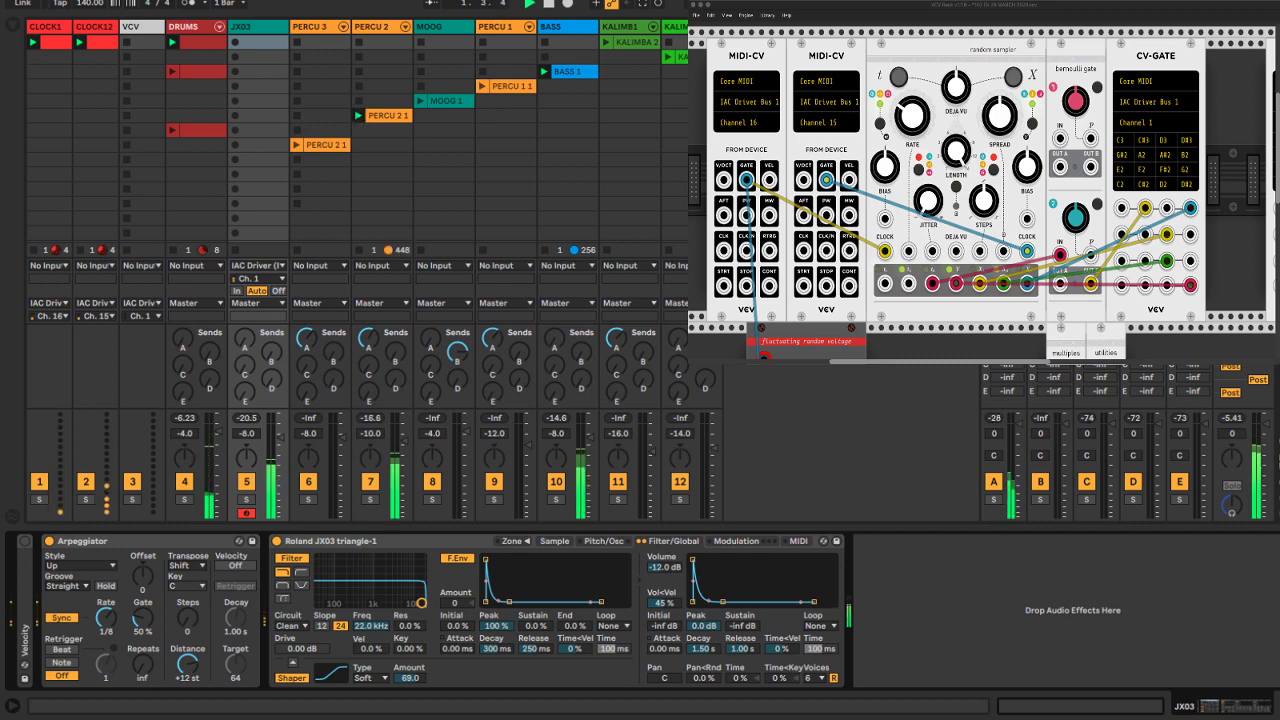
{"action": "left_click", "coordinate": [613, 50]}
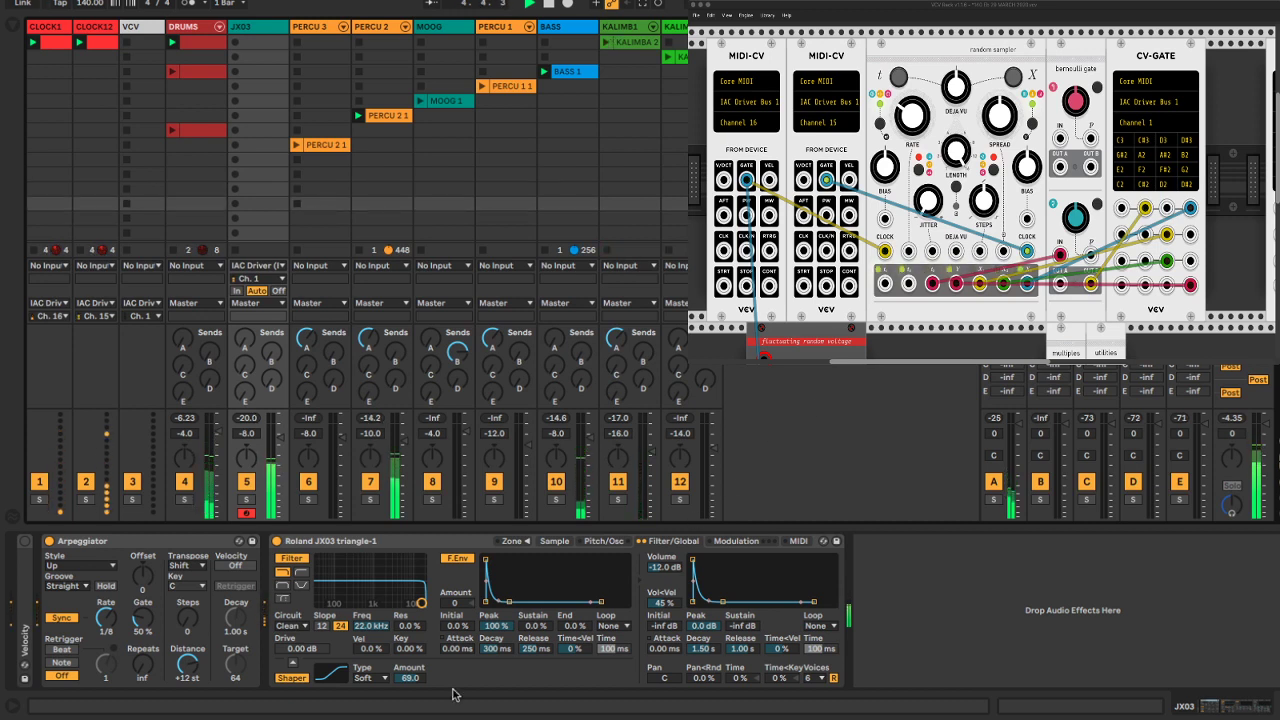
Move the Velocity effect after the Arpeggiator and add a Scale MIDI effect between Velocity and the JX03 instrument
{"action": "left_click_drag", "start_coordinate": [24, 600], "coordinate": [265, 595]}
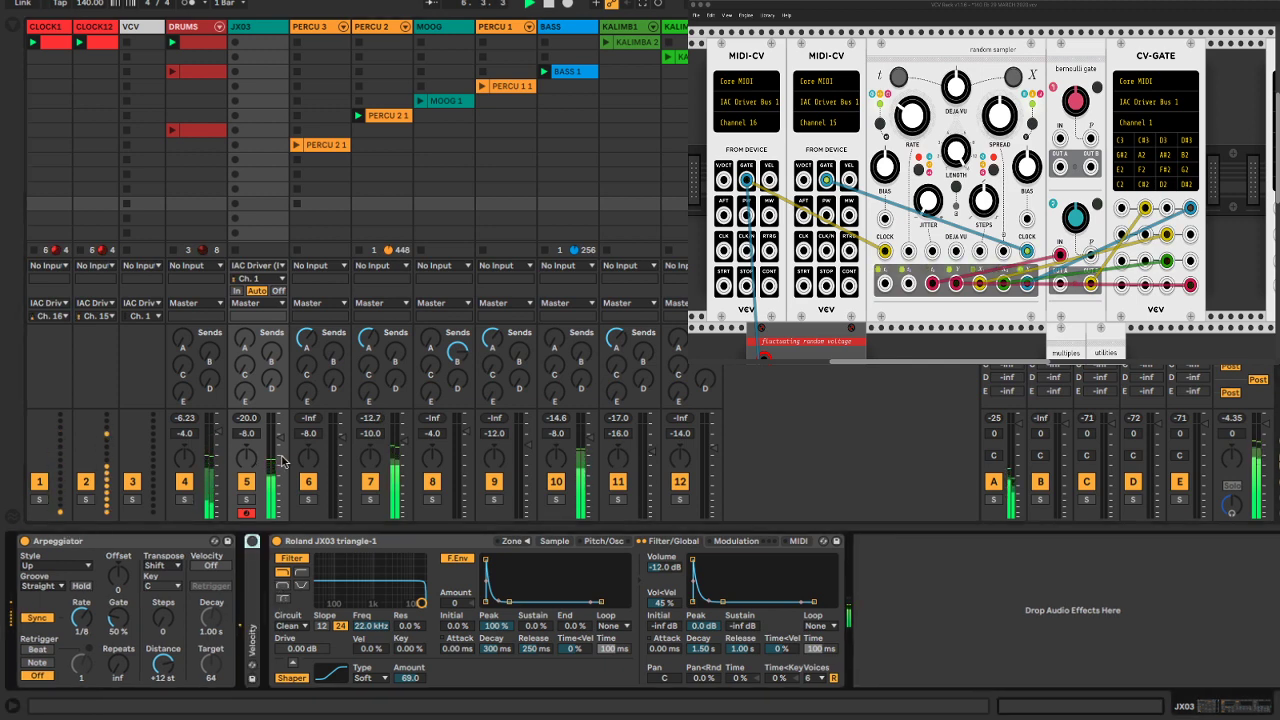
{"action": "left_click", "coordinate": [14, 28]}
{"action": "left_click", "coordinate": [107, 155]}
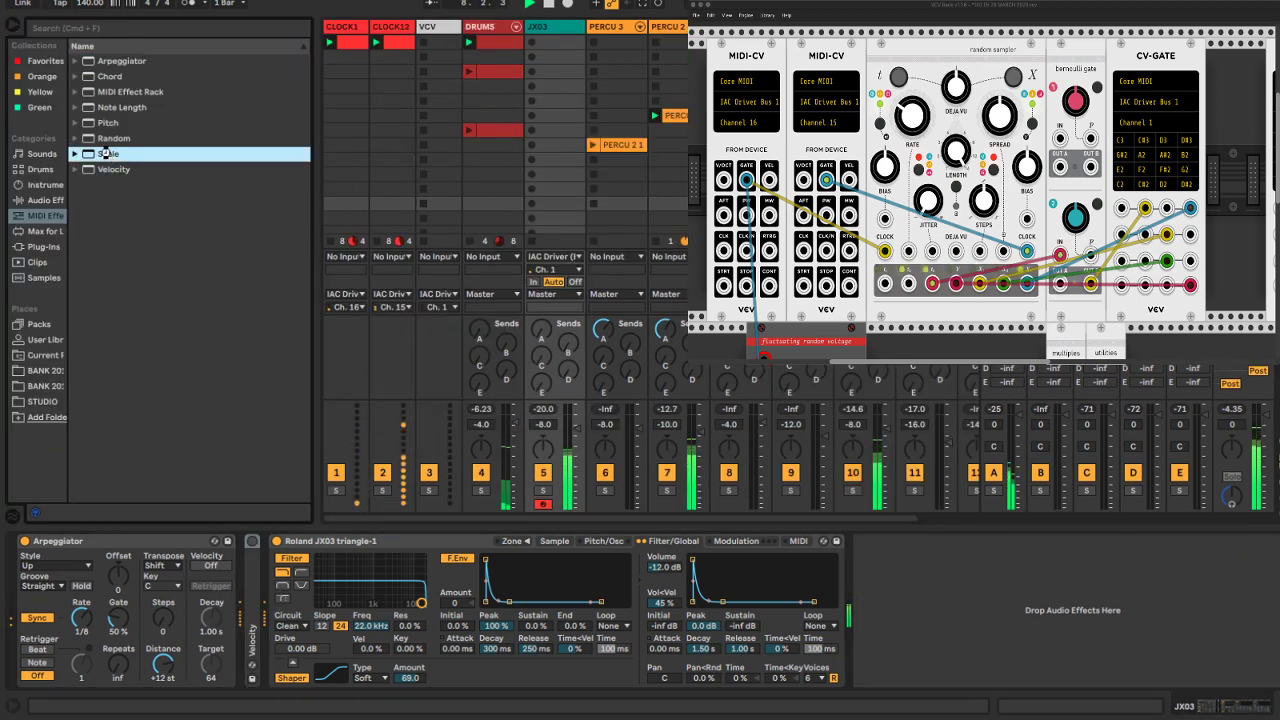
{"action": "left_click_drag", "start_coordinate": [428, 474], "coordinate": [270, 640]}
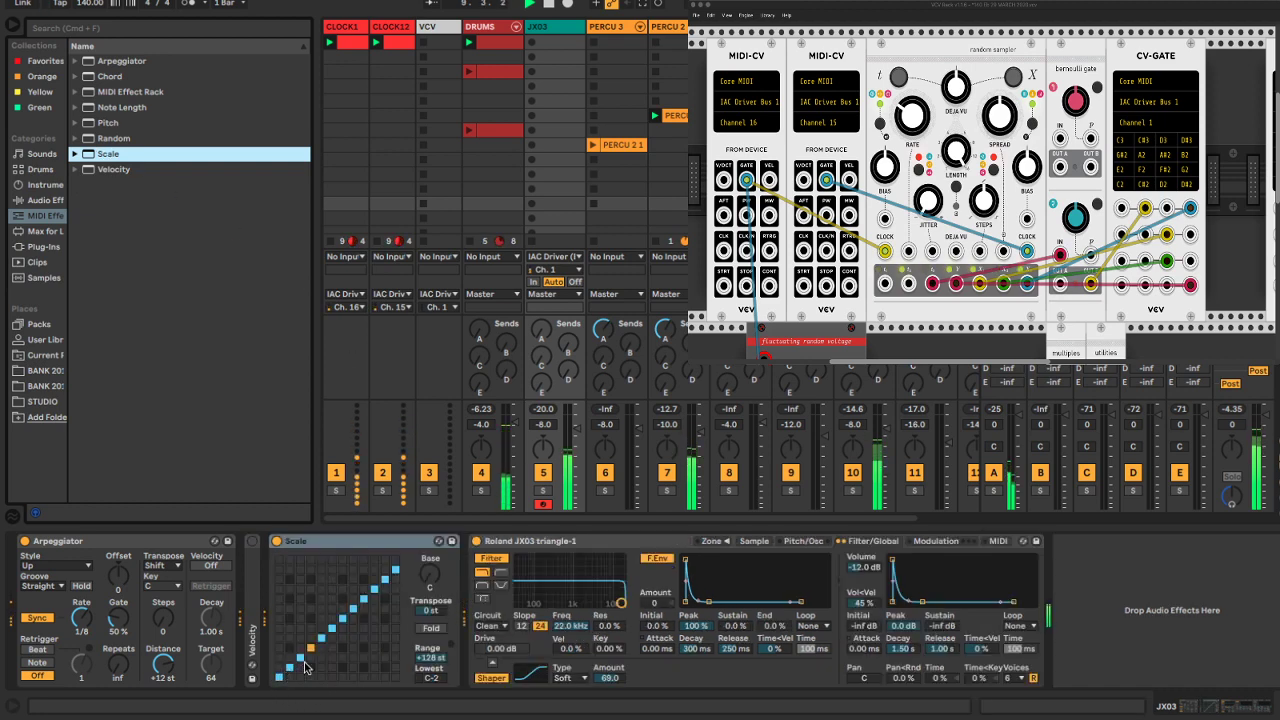
Turn off the C, D, E, F, G, G# and A note mappings in the Scale effect's grid
{"action": "left_click", "coordinate": [289, 671]}
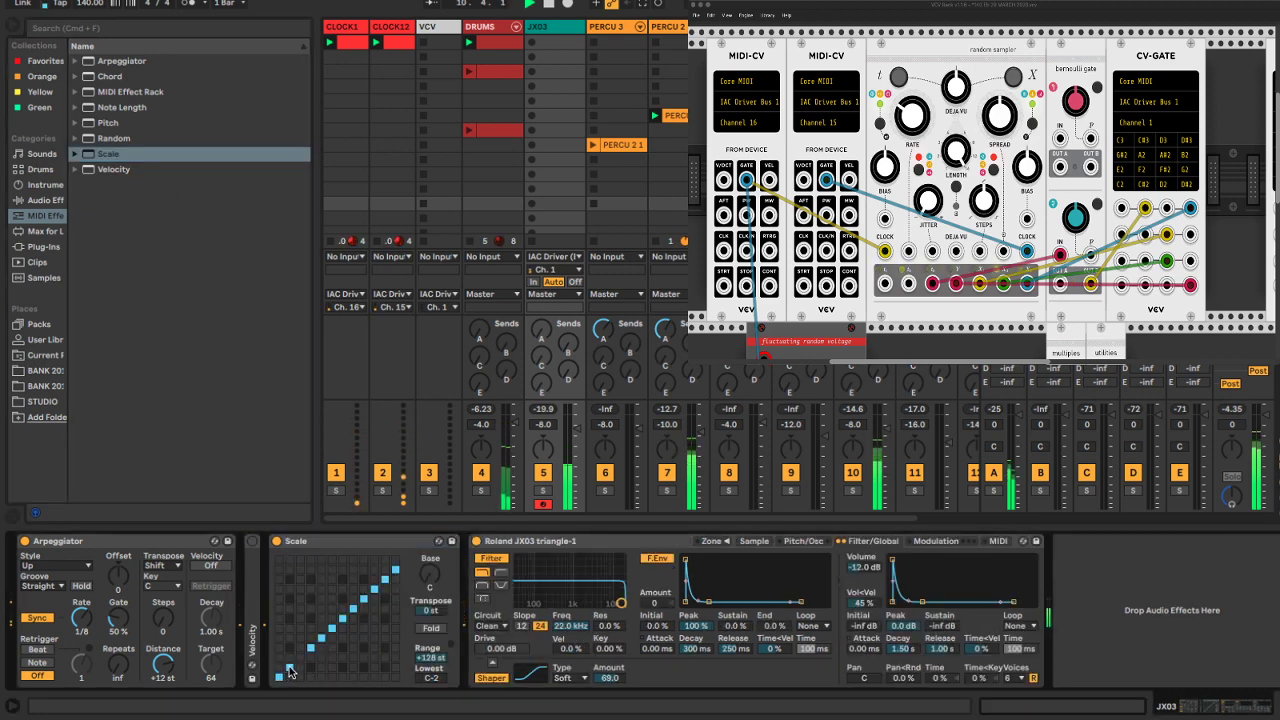
{"action": "left_click", "coordinate": [321, 637]}
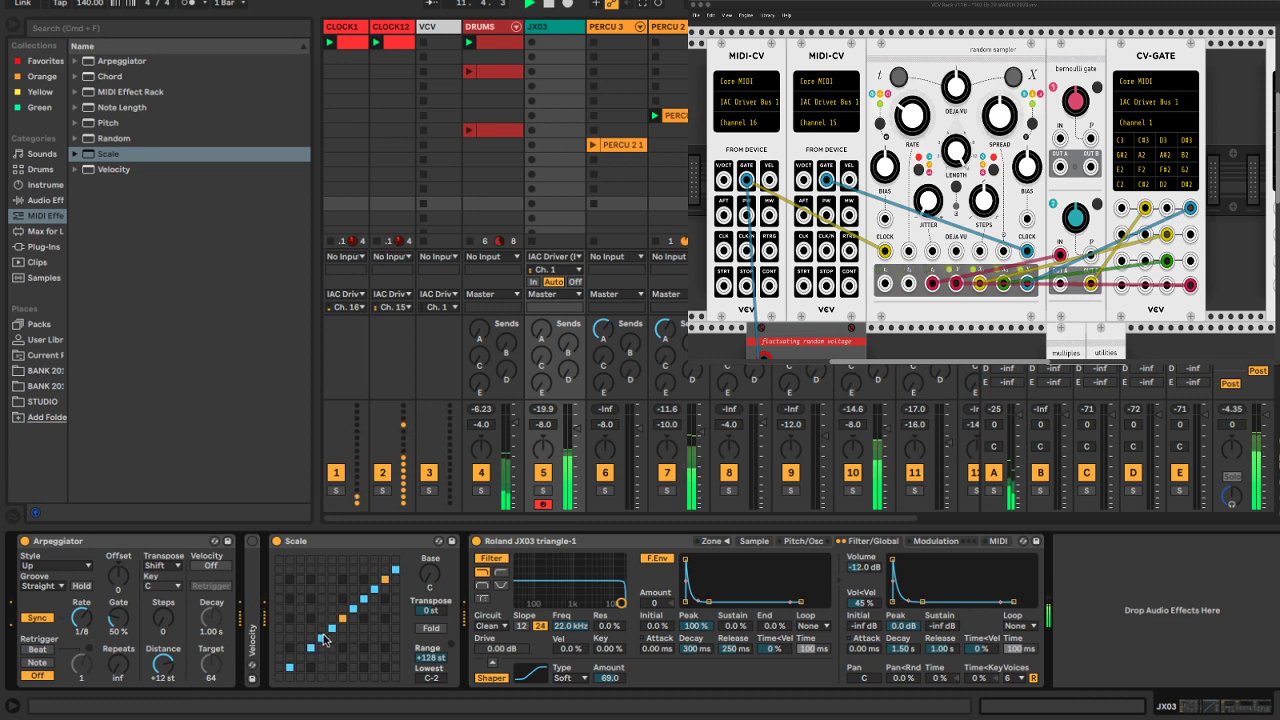
{"action": "left_click", "coordinate": [352, 609]}
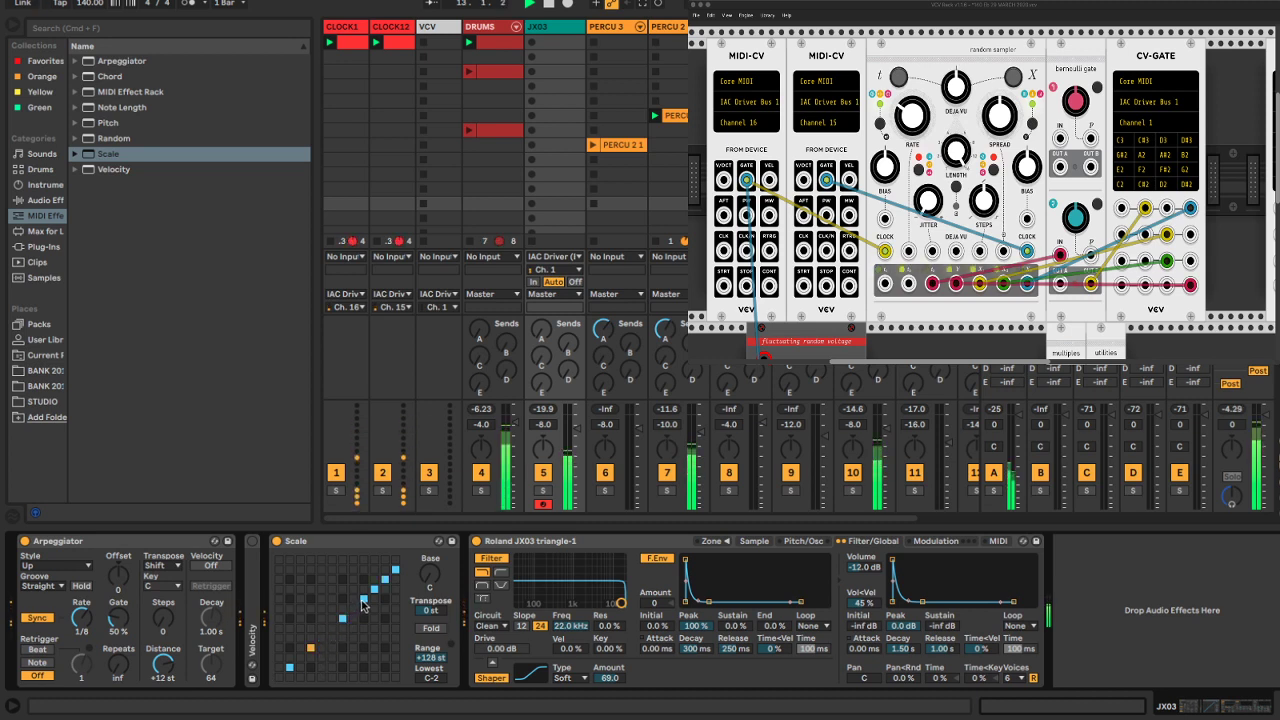
{"action": "left_click", "coordinate": [374, 589]}
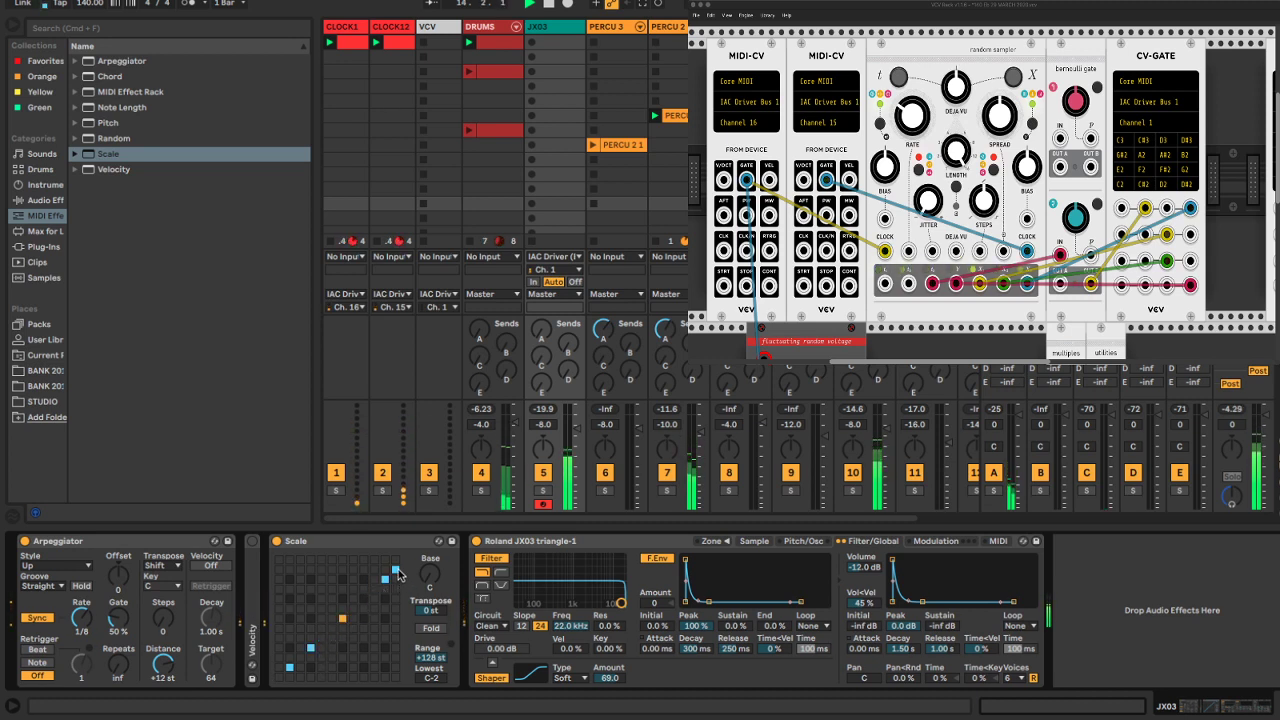
Remove the highest note from the JX03 track's Scale grid and hide the browser
{"action": "left_click", "coordinate": [396, 571]}
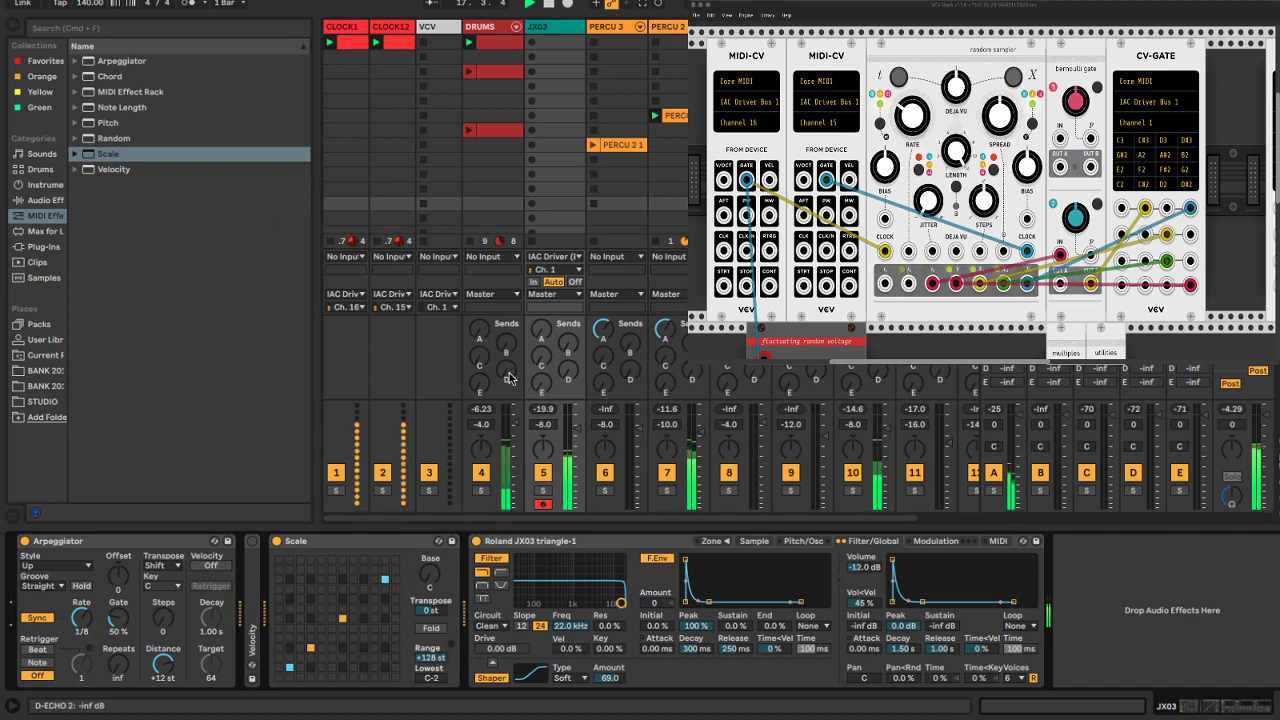
{"action": "left_click", "coordinate": [8, 26]}
Switch to VCV Rack and patch the random sampler's t2 output to the first jack in the second row of CV-GATE
{"action": "key", "text": "super+Tab"}
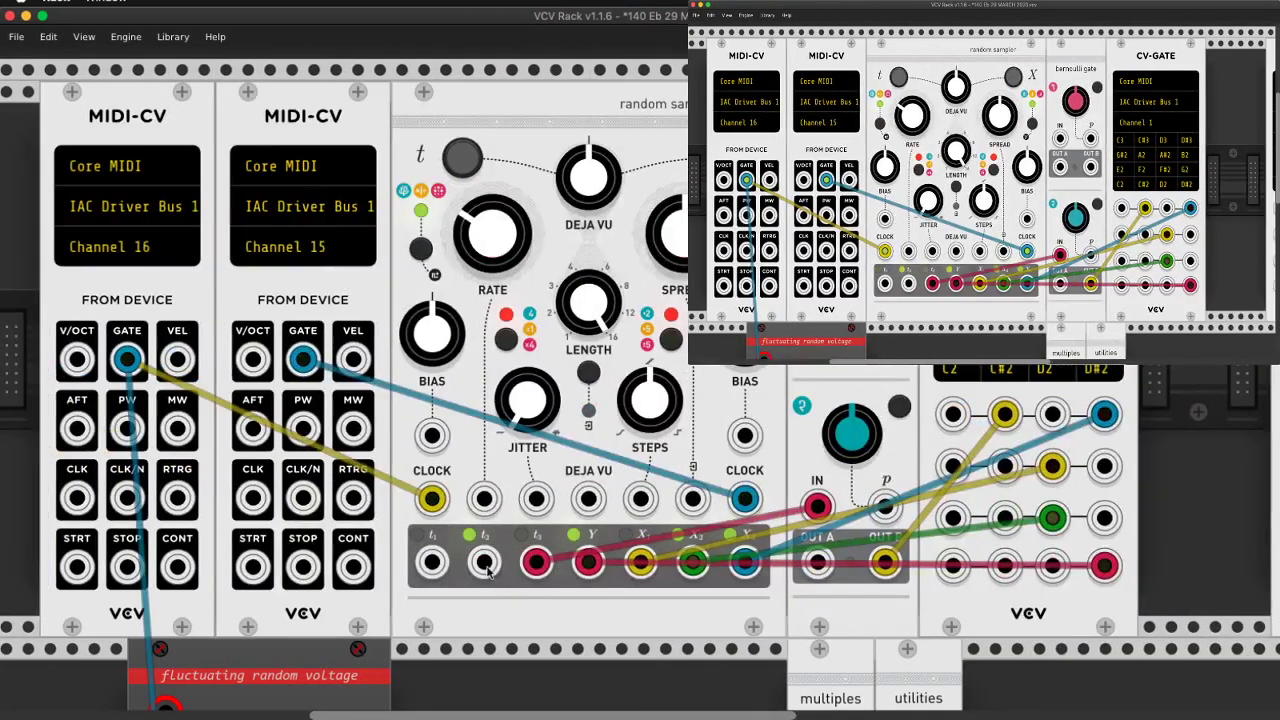
{"action": "left_click_drag", "start_coordinate": [918, 507], "coordinate": [955, 466]}
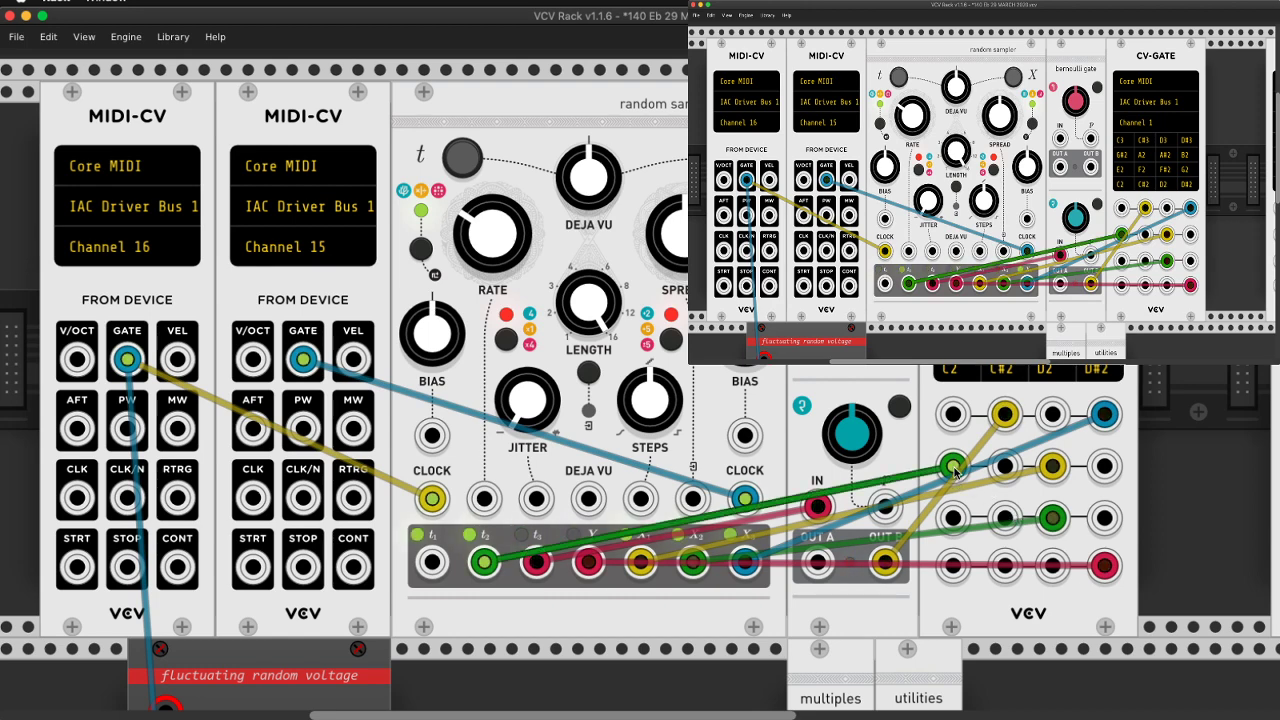
Switch to Ableton Live, limit the JX03 instrument to 1 voice and raise the track's D-ECHO 2 send to about -6.7 dB
{"action": "key", "text": "super+Tab"}
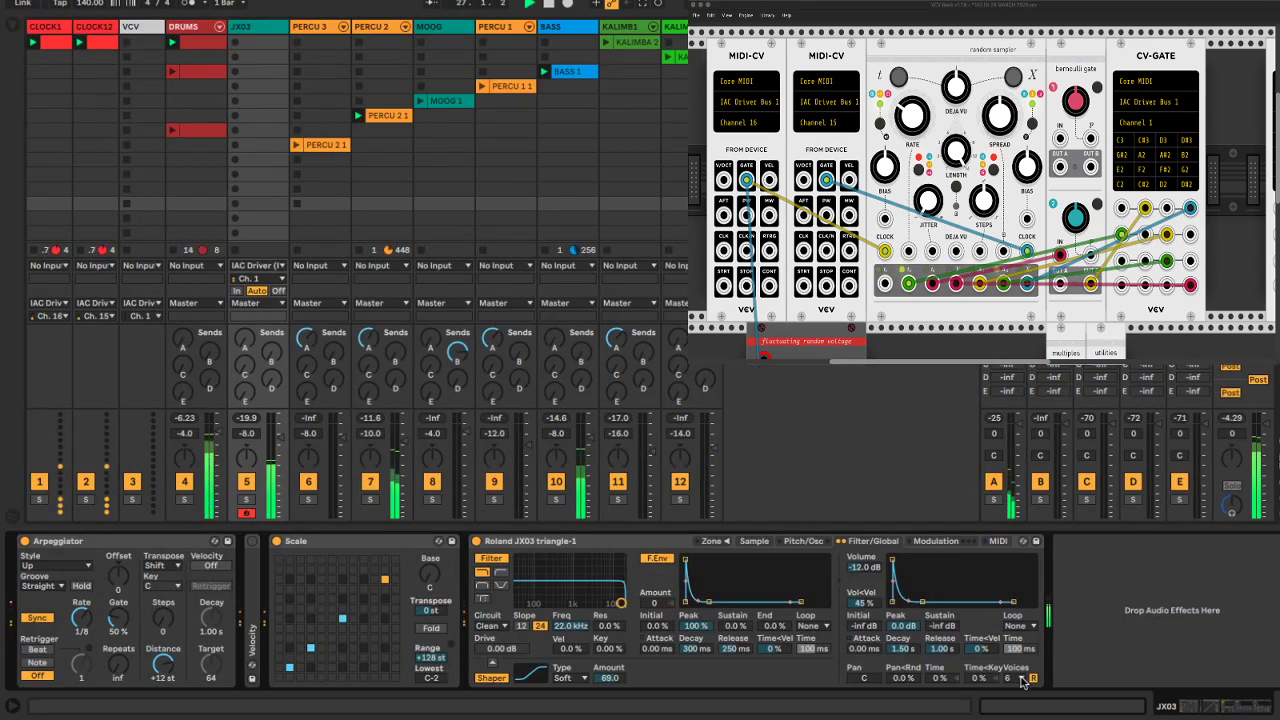
{"action": "left_click", "coordinate": [1022, 682]}
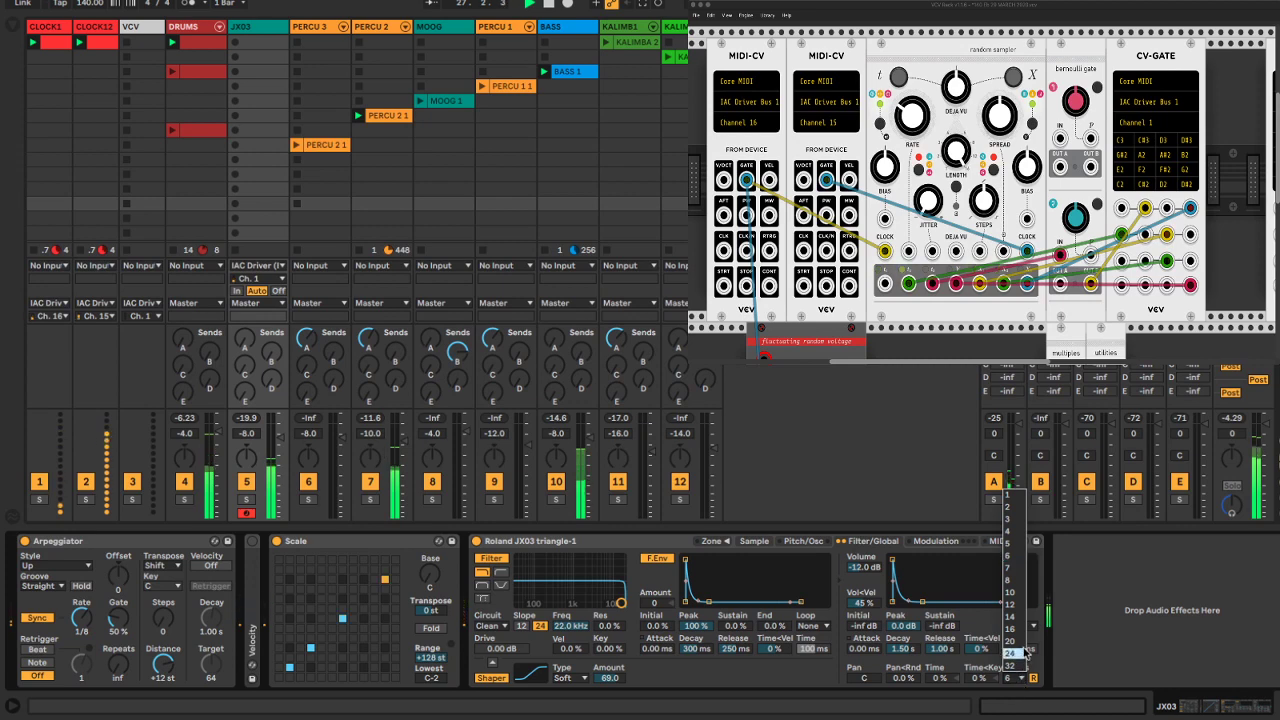
{"action": "left_click", "coordinate": [1011, 497]}
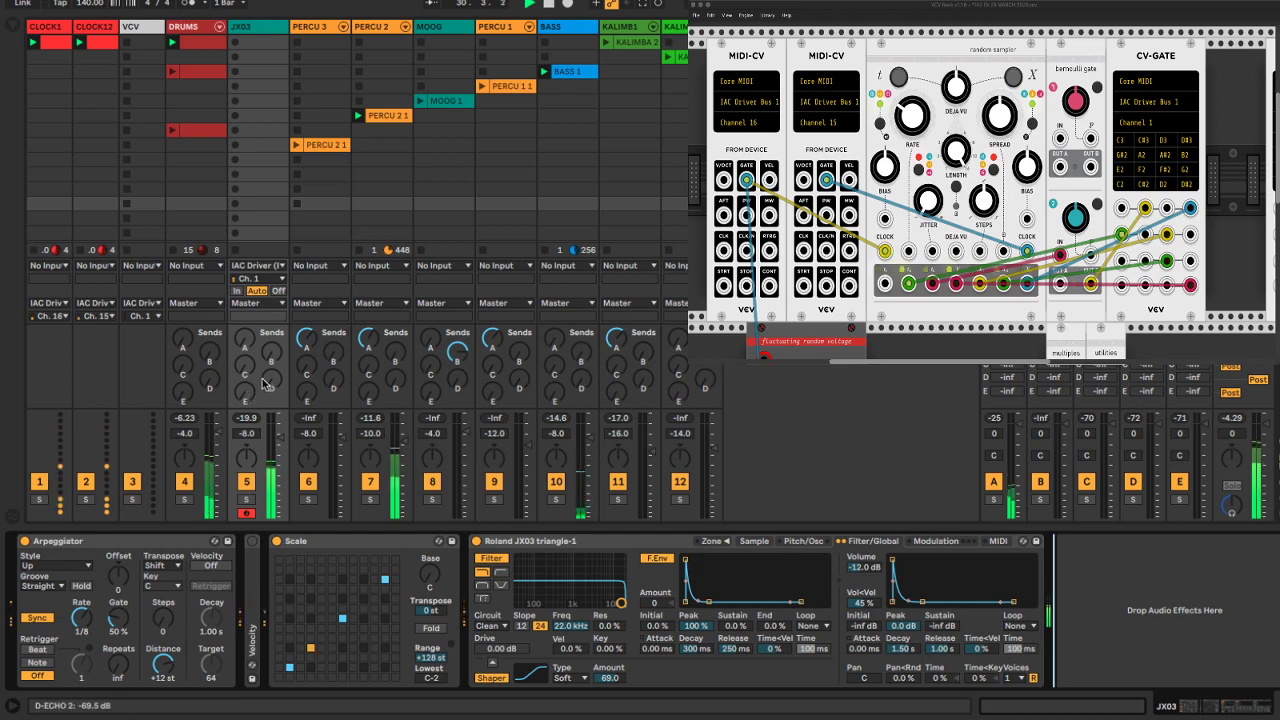
{"action": "left_click_drag", "start_coordinate": [265, 383], "coordinate": [265, 322]}
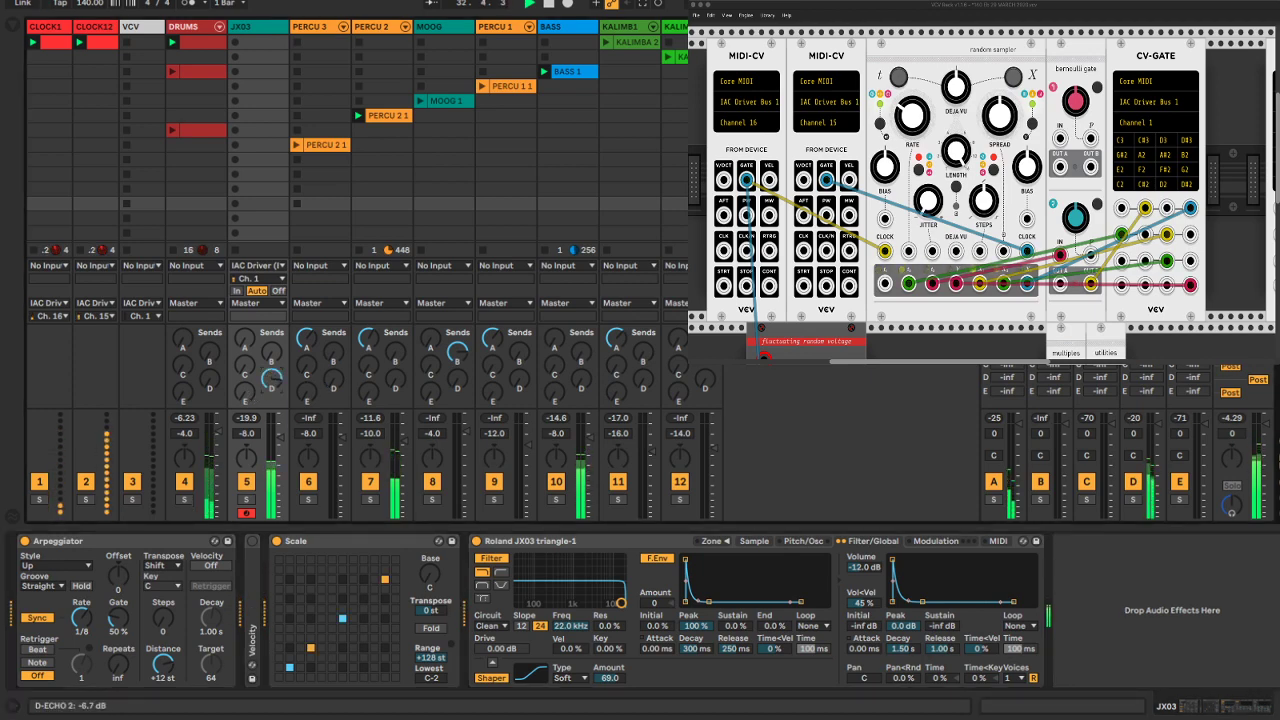
Open the H-Delay on return track D, try a delay time of 1/8 and 1/16, and close the plugin
{"action": "left_click", "coordinate": [1136, 512]}
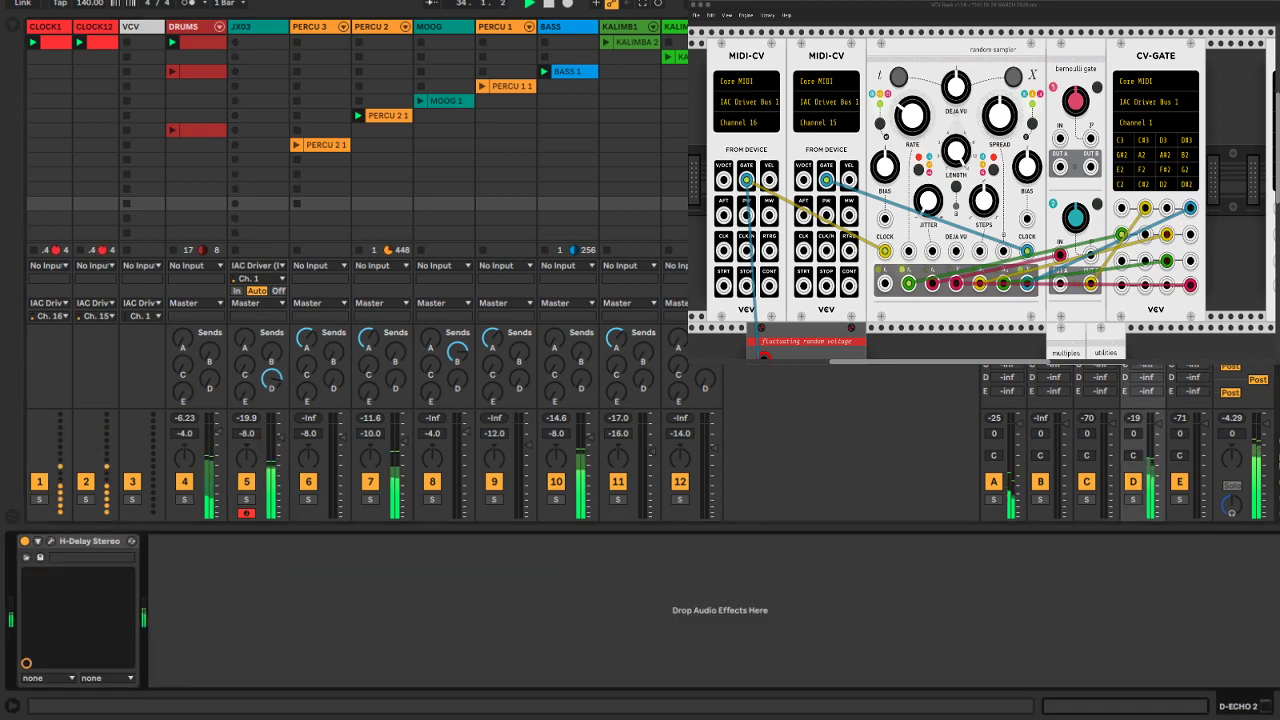
{"action": "left_click", "coordinate": [50, 541]}
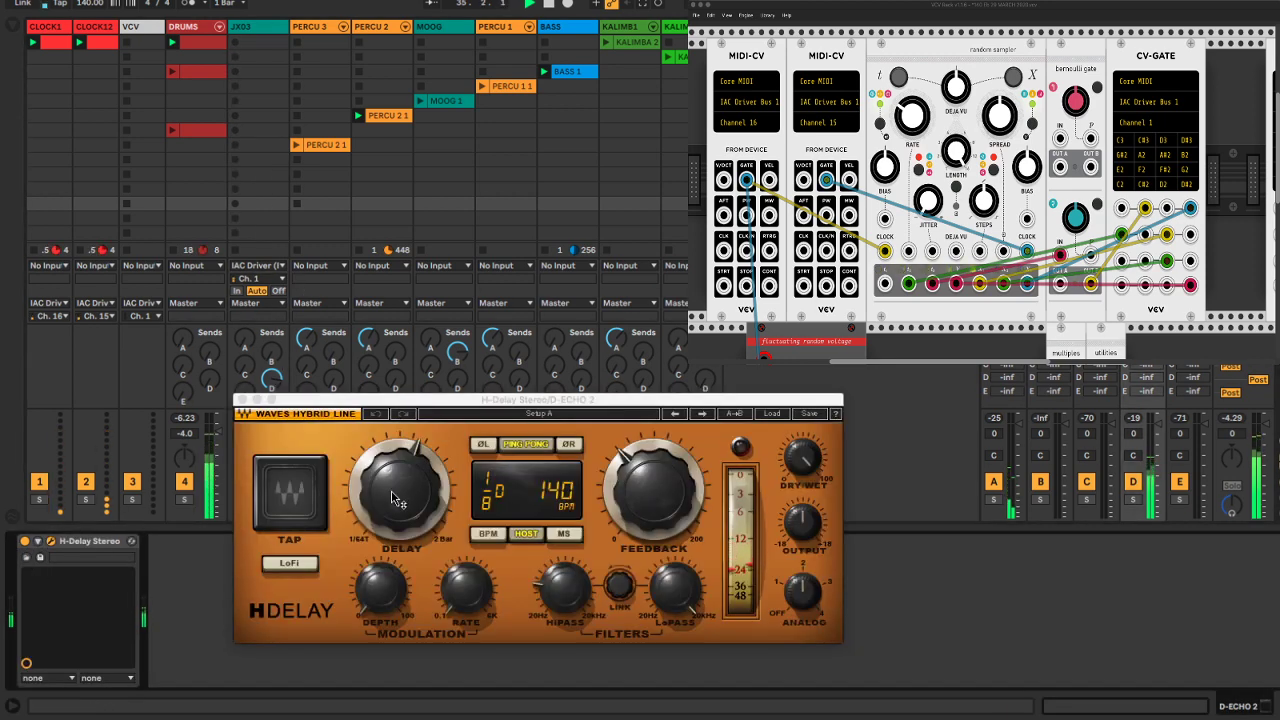
{"action": "mouse_move", "coordinate": [400, 488]}
{"action": "left_mouse_down"}
{"action": "mouse_move", "coordinate": [400, 452]}
{"action": "mouse_move", "coordinate": [400, 478]}
{"action": "left_mouse_up"}
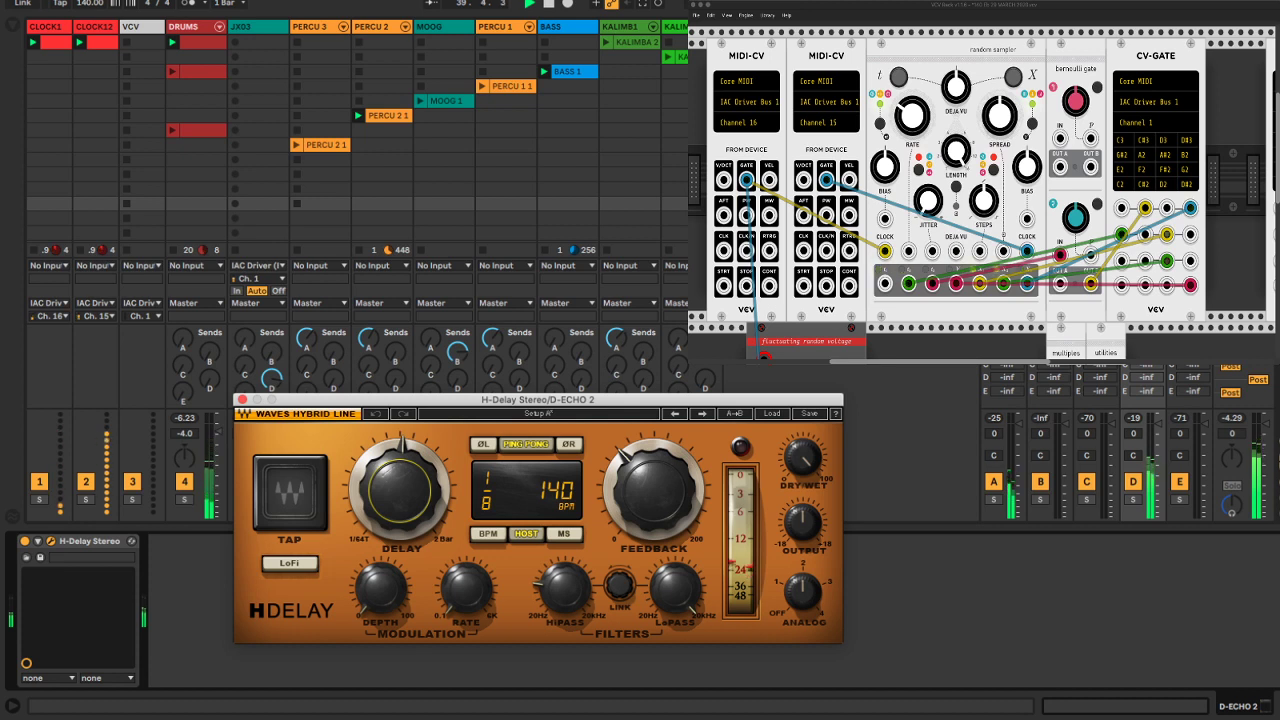
{"action": "left_click_drag", "start_coordinate": [400, 478], "coordinate": [400, 487]}
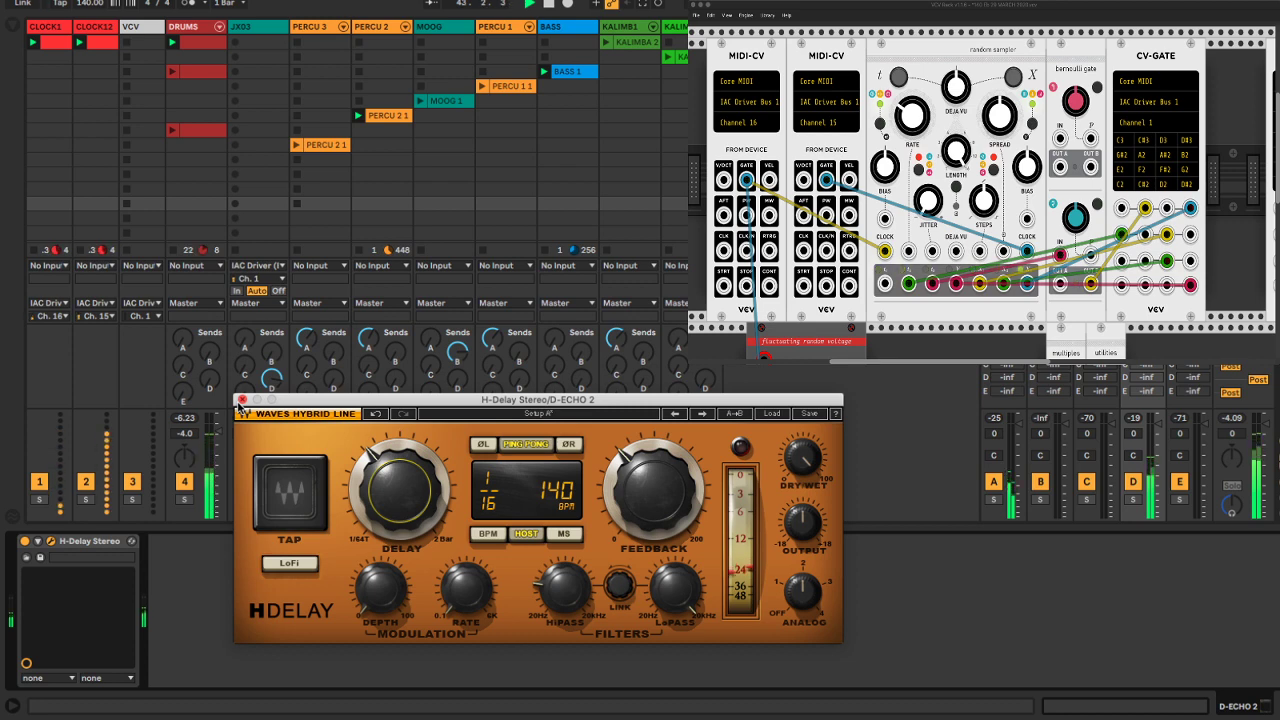
{"action": "left_click", "coordinate": [241, 400]}
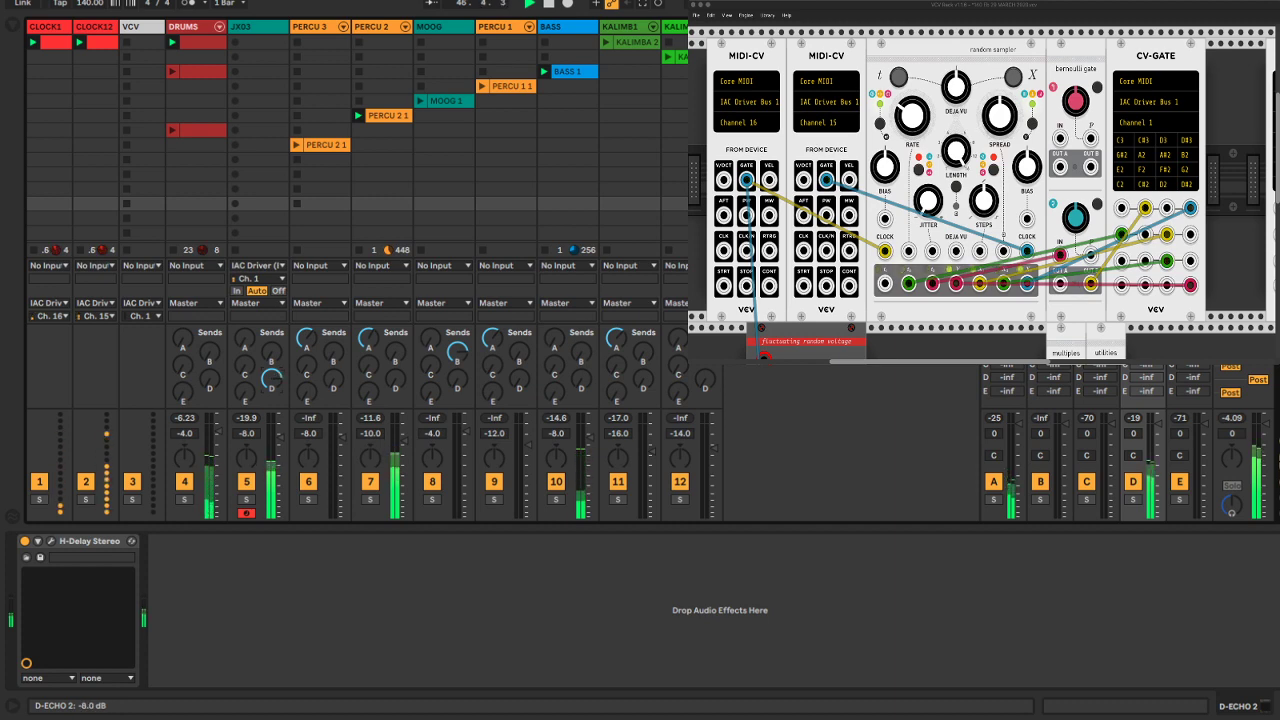
Reopen the H-Delay and set its host-synced delay time to dotted 1/2
{"action": "left_click", "coordinate": [52, 542]}
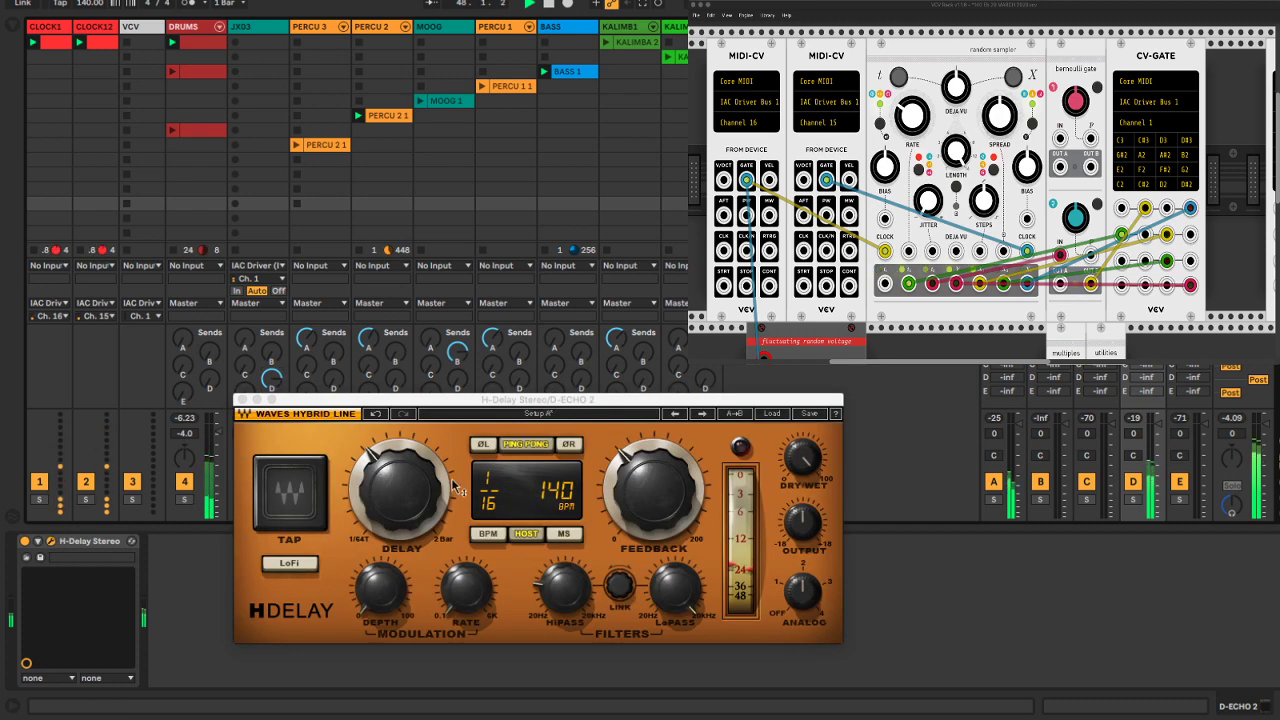
{"action": "left_click_drag", "start_coordinate": [388, 503], "coordinate": [388, 440]}
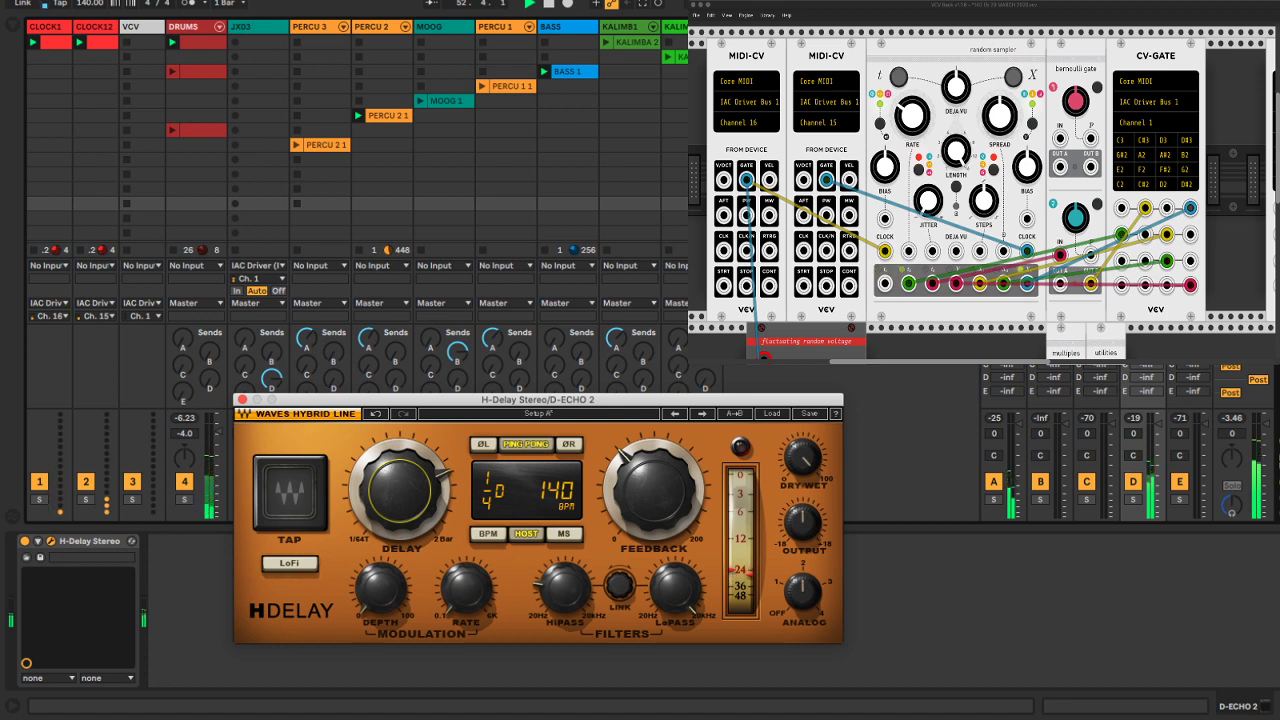
{"action": "left_click_drag", "start_coordinate": [400, 490], "coordinate": [400, 504]}
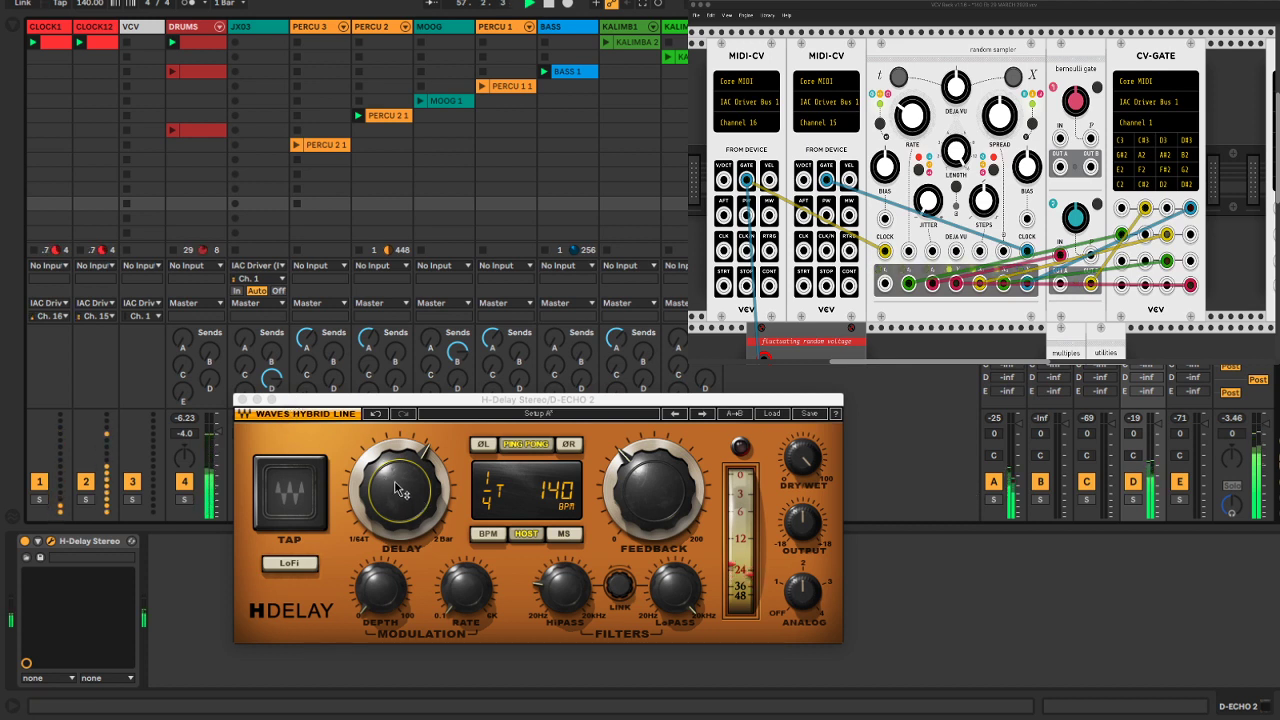
{"action": "left_click_drag", "start_coordinate": [398, 488], "coordinate": [398, 448]}
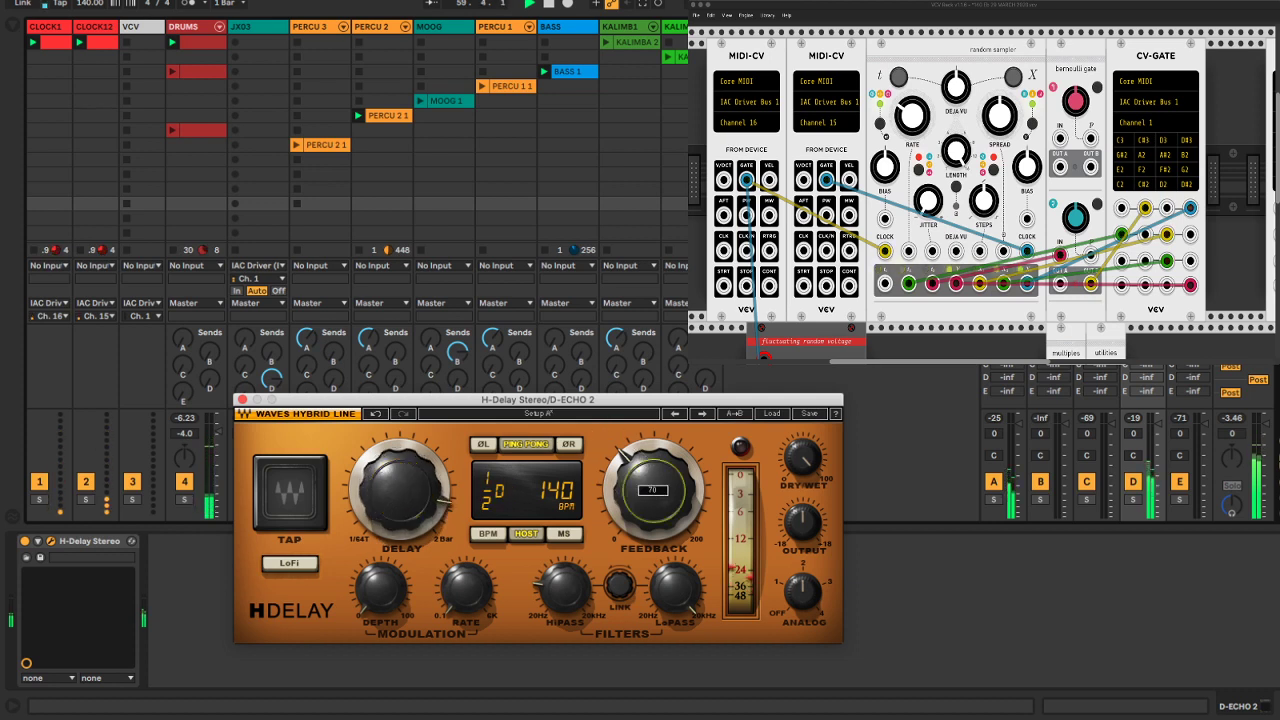
Set the H-Delay feedback to 60 and close the plugin window
{"action": "left_click", "coordinate": [668, 515]}
{"action": "type", "text": "6"}
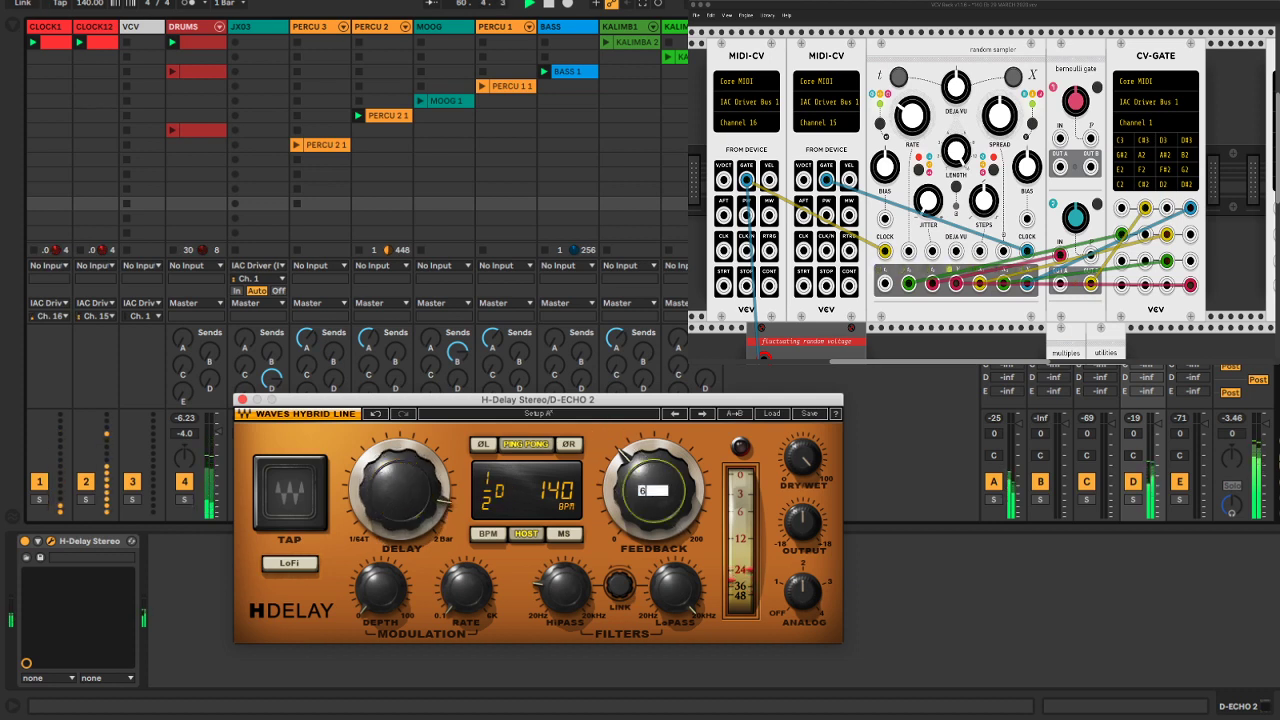
{"action": "type", "text": "0"}
{"action": "key", "text": "Return"}
{"action": "left_click", "coordinate": [1152, 474]}
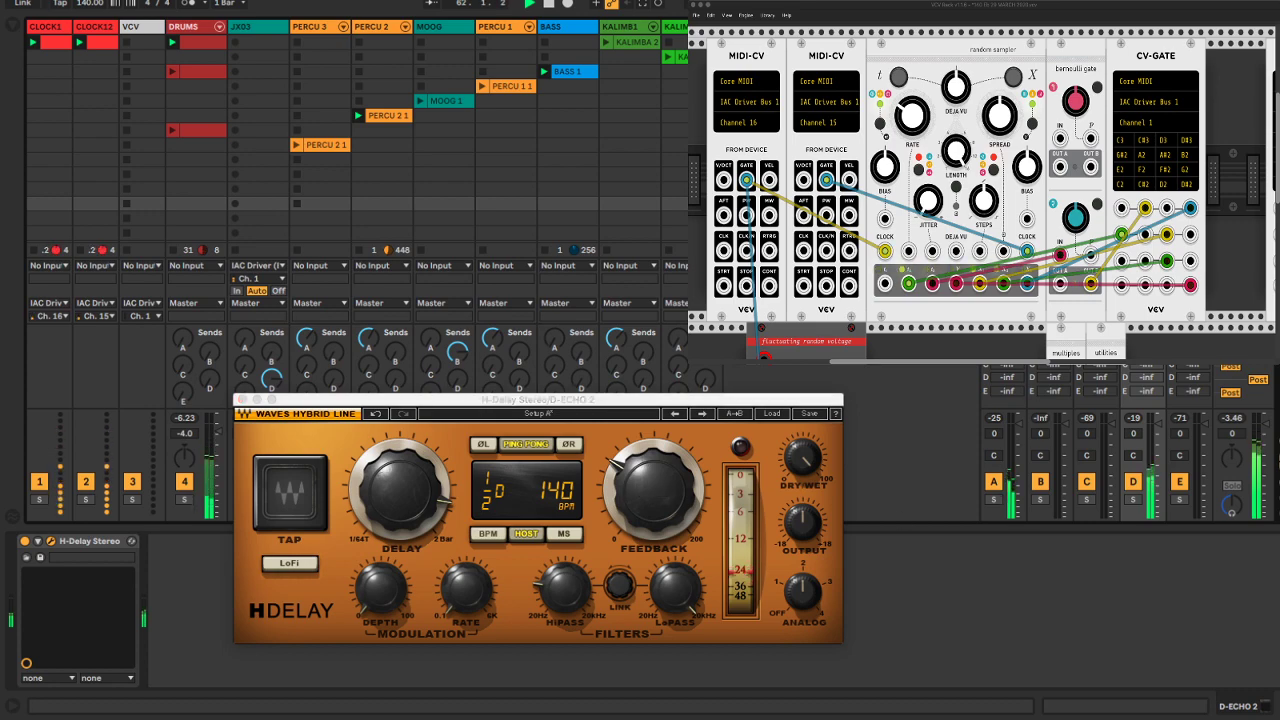
{"action": "left_click", "coordinate": [241, 399]}
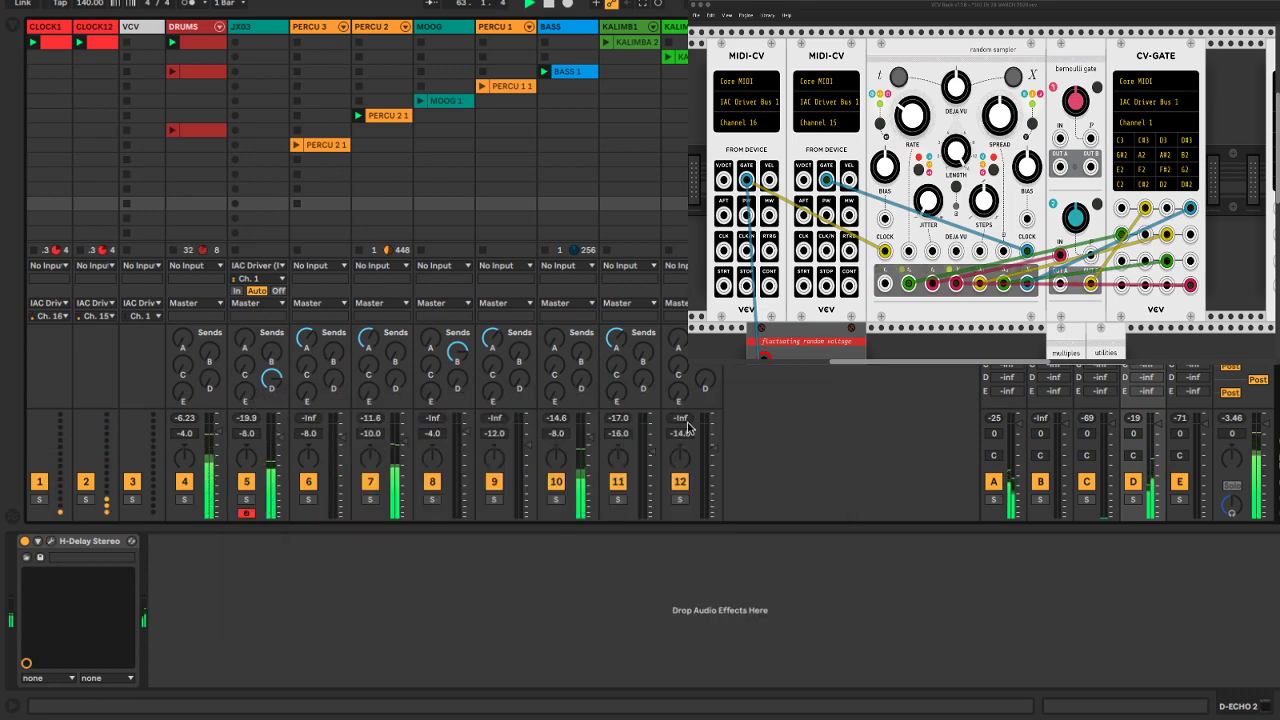
Switch to VCV Rack, unplug the t2 cable from CV-GATE and patch t2 back into the same jack
{"action": "key", "text": "super+Tab"}
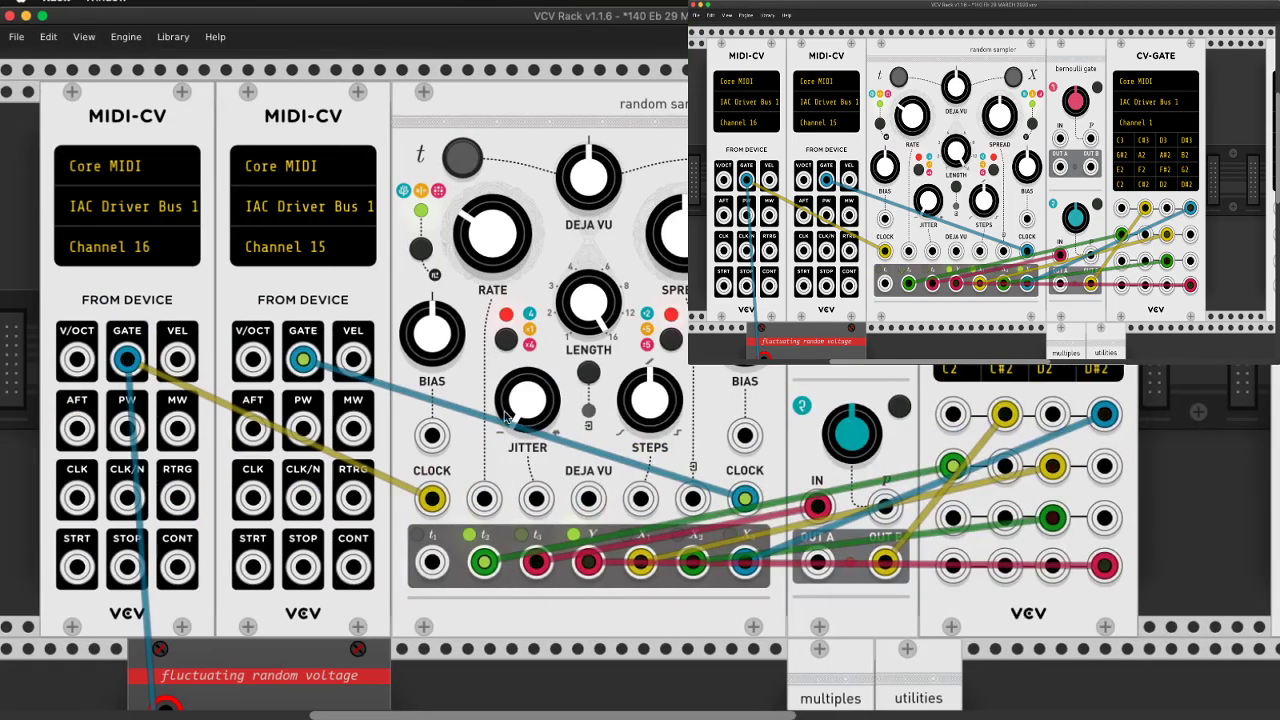
{"action": "left_click_drag", "start_coordinate": [432, 562], "coordinate": [495, 623]}
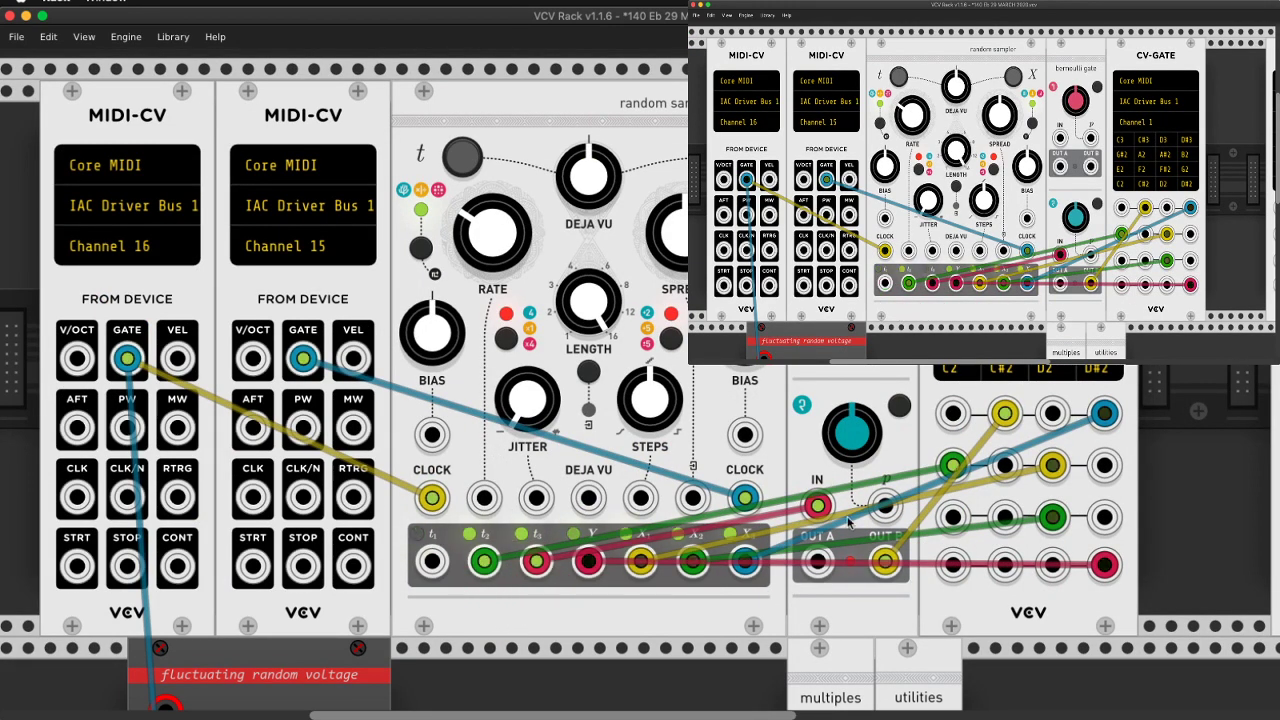
{"action": "right_click", "coordinate": [953, 468]}
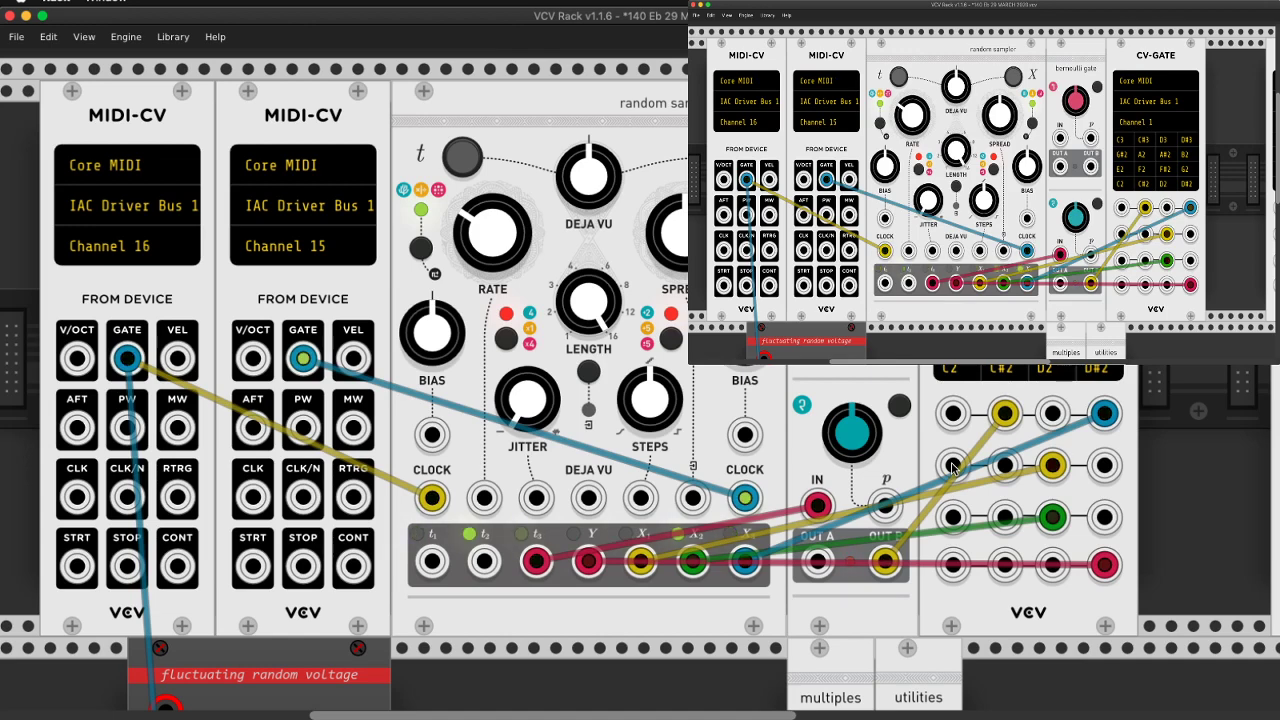
{"action": "left_click_drag", "start_coordinate": [953, 467], "coordinate": [484, 562]}
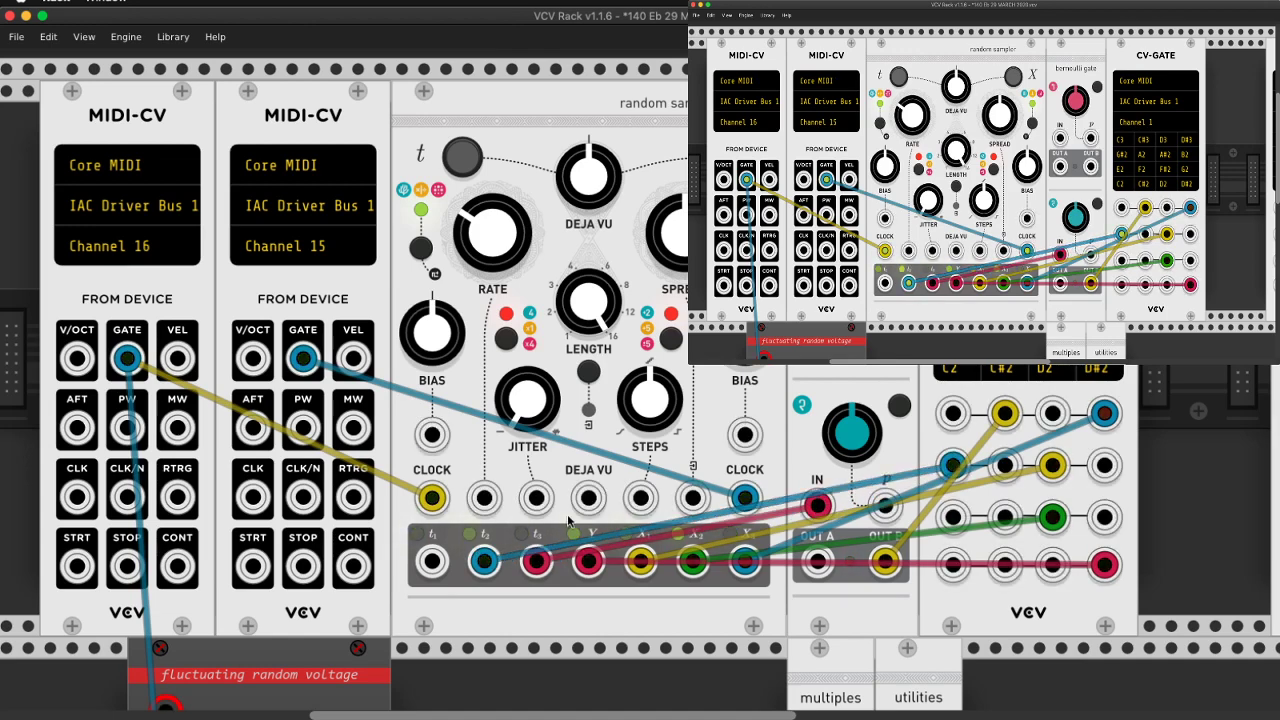
Switch to Ableton Live, go through the tracks' devices, select the JX03 track and turn off its Arpeggiator
{"action": "key", "text": "super+Tab"}
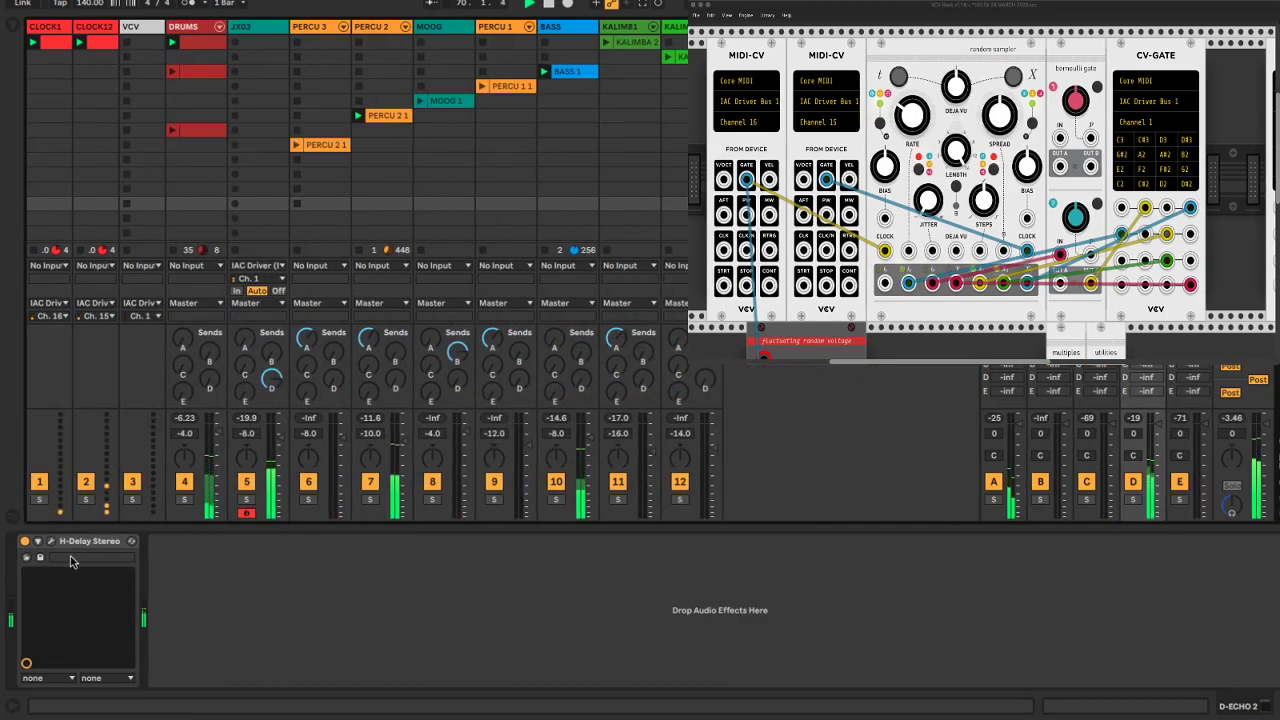
{"action": "left_click", "coordinate": [195, 204]}
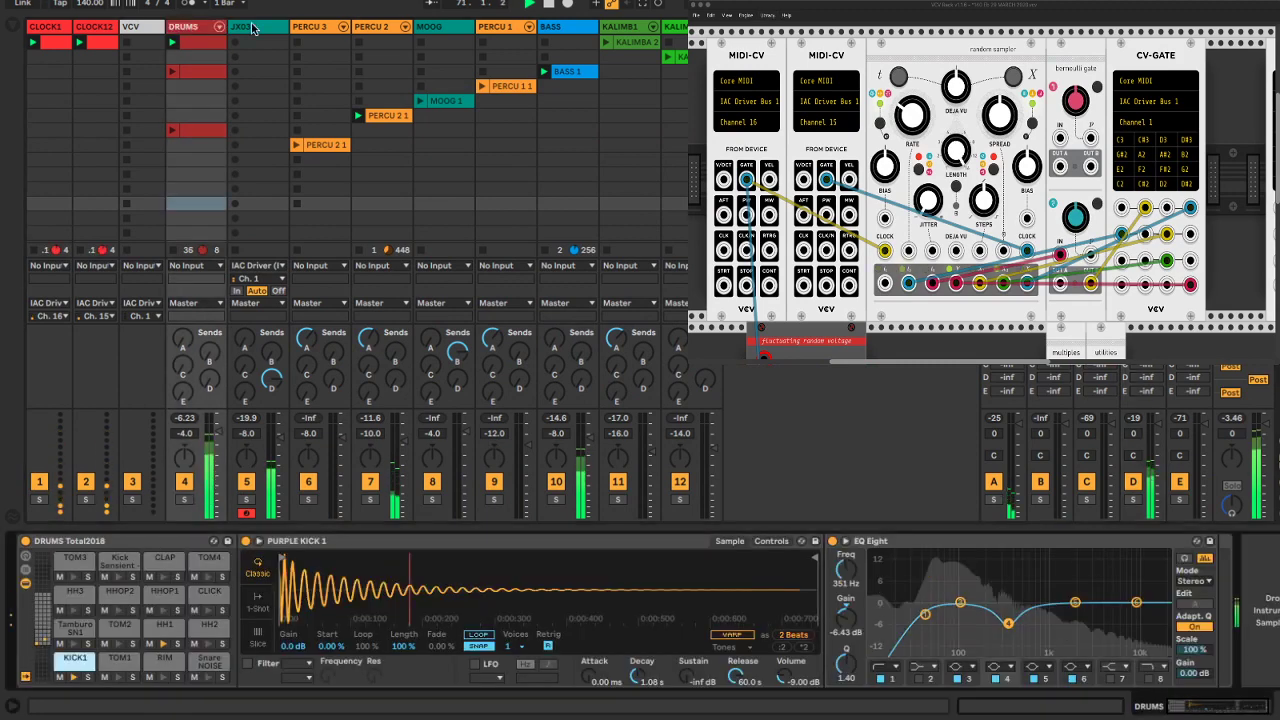
{"action": "left_click", "coordinate": [627, 27]}
{"action": "left_click", "coordinate": [578, 28]}
{"action": "left_click", "coordinate": [530, 25]}
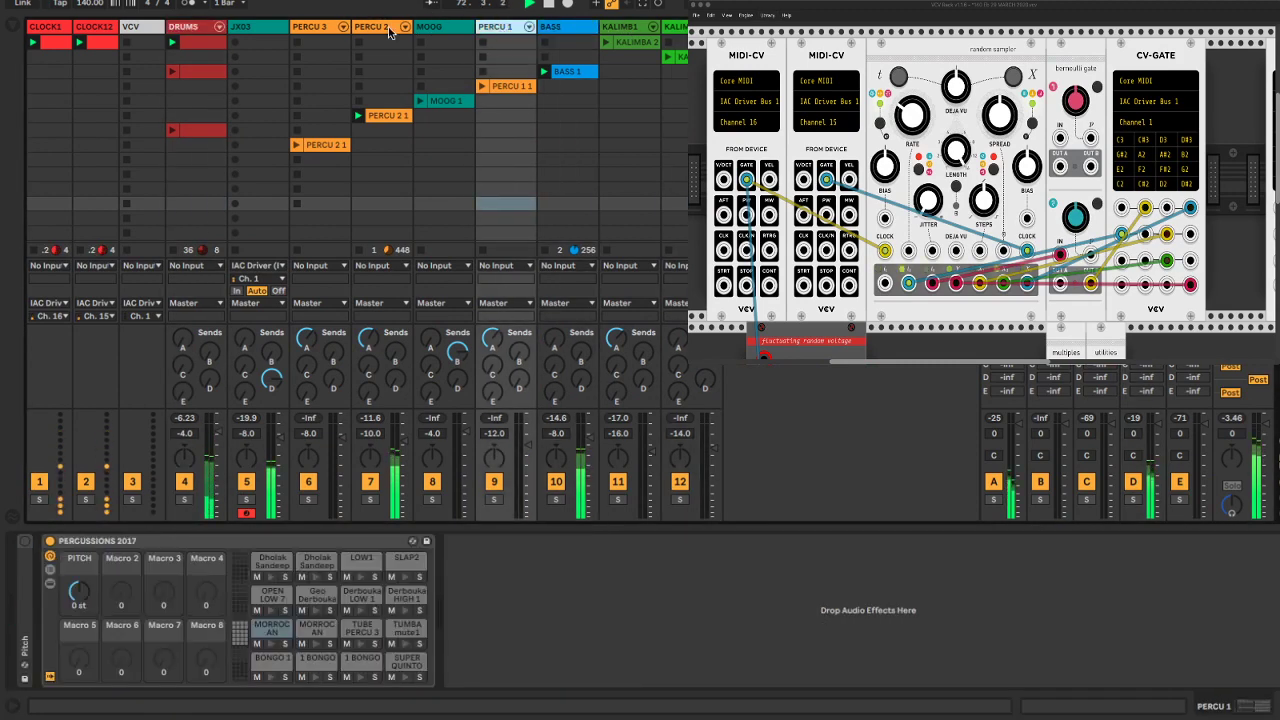
{"action": "left_click", "coordinate": [240, 27]}
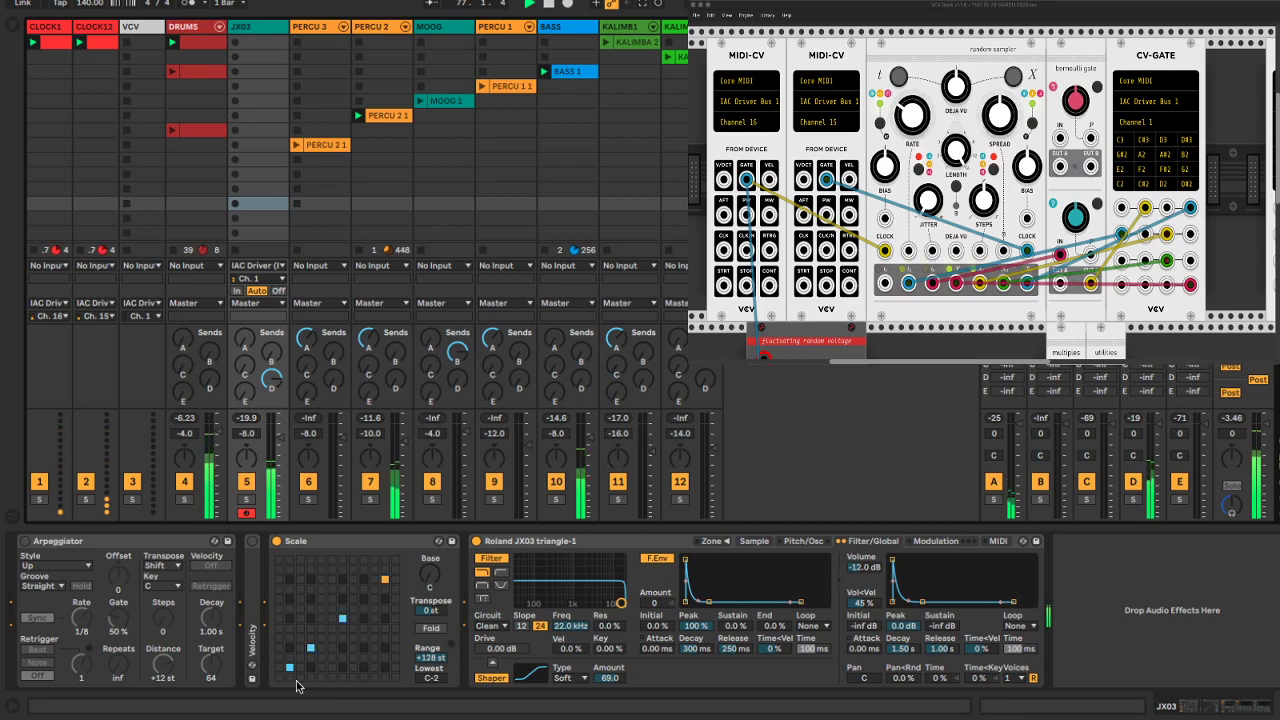
Switch to VCV Rack to check the patch, and return to Ableton Live
{"action": "key", "text": "super+Tab"}
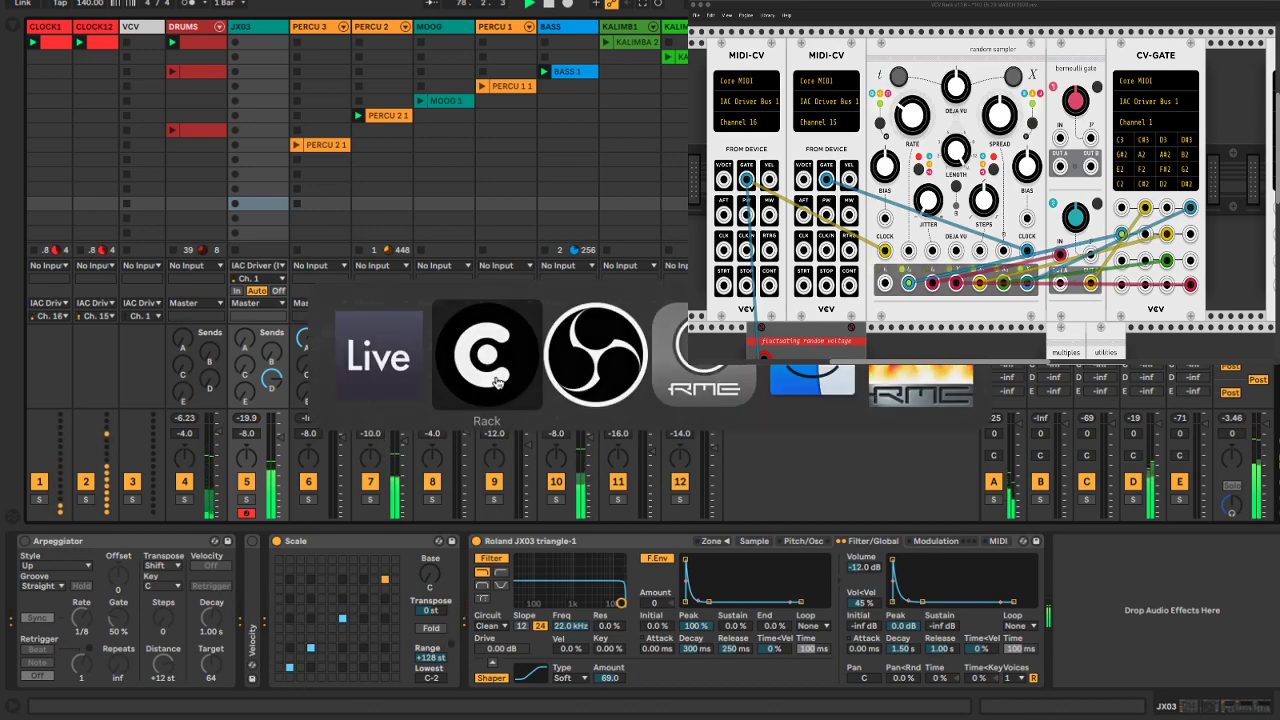
{"action": "key", "text": "super+Tab"}
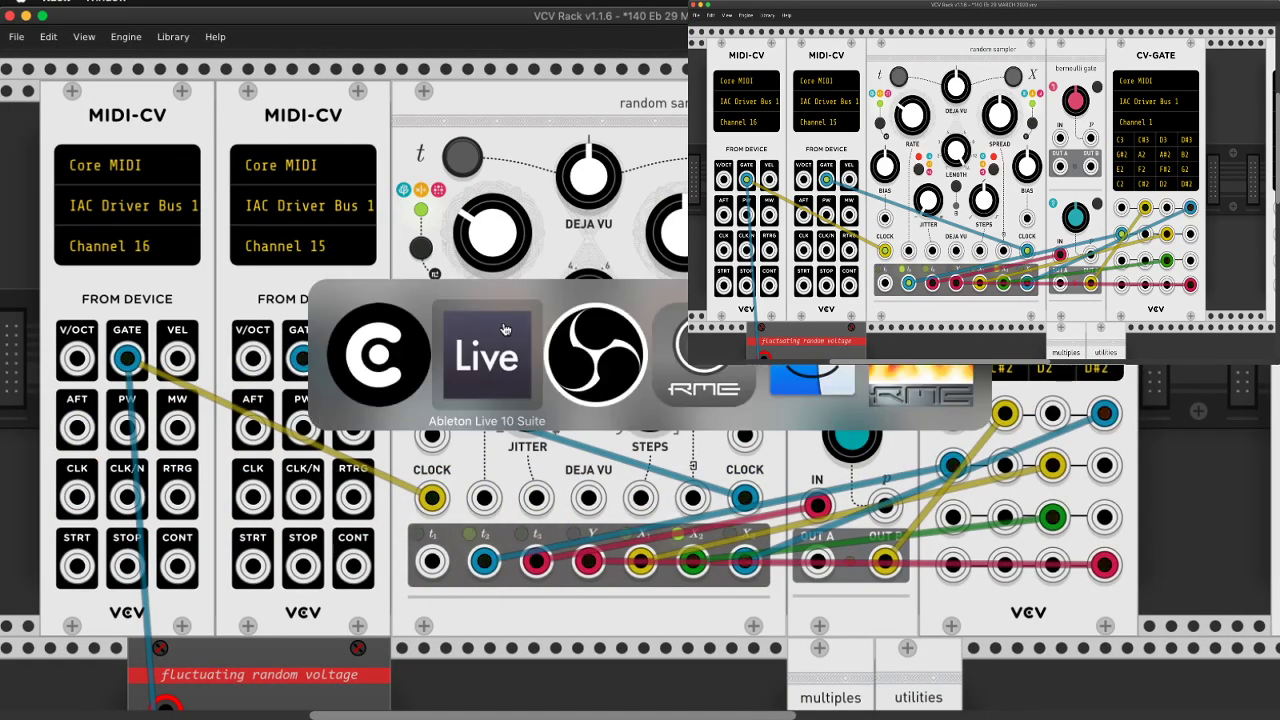
{"action": "left_click", "coordinate": [516, 360]}
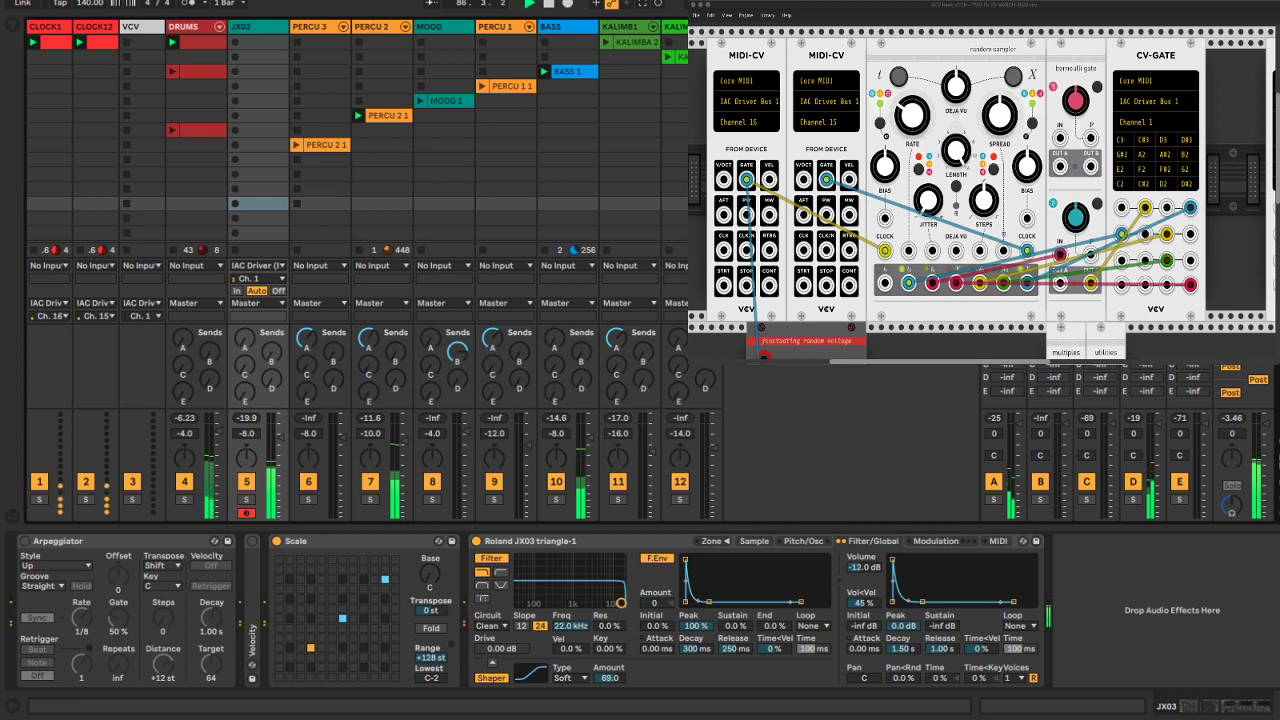
Launch the lowest DRUMS clip, play and stop the PERCU 3 clip, and launch the PERCU 1 1 clip
{"action": "left_click", "coordinate": [172, 130]}
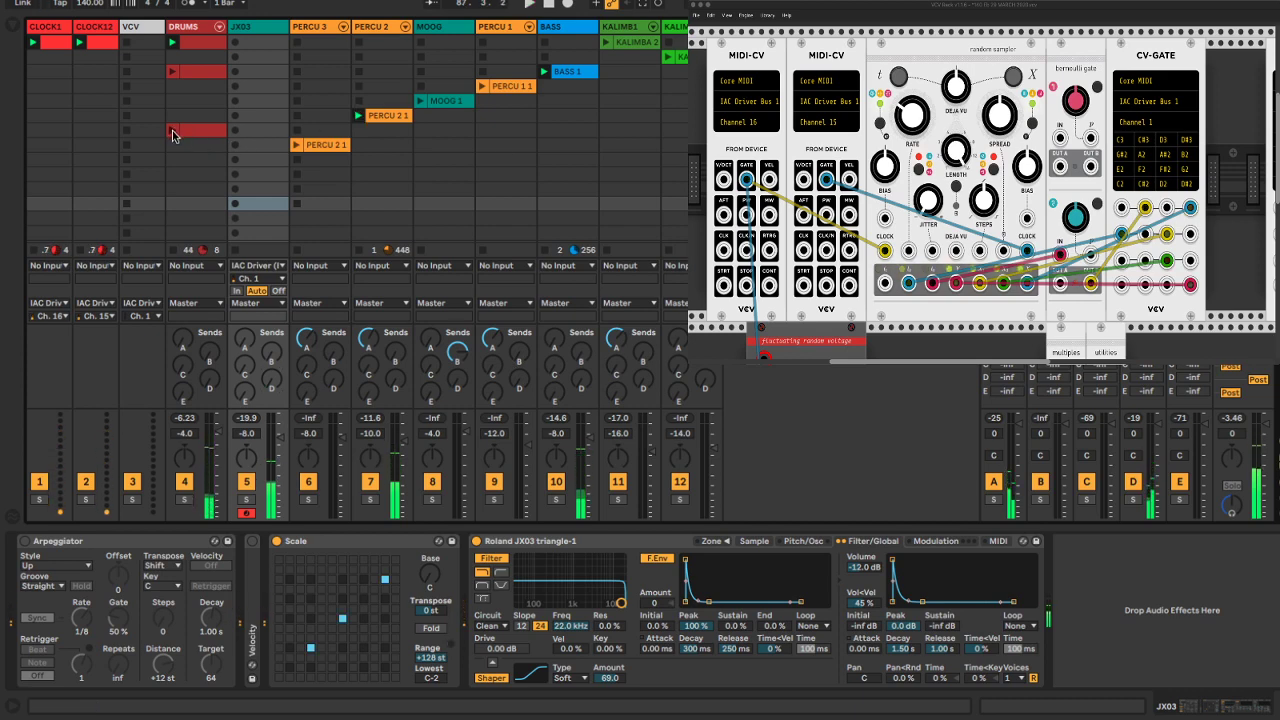
{"action": "left_click", "coordinate": [297, 146]}
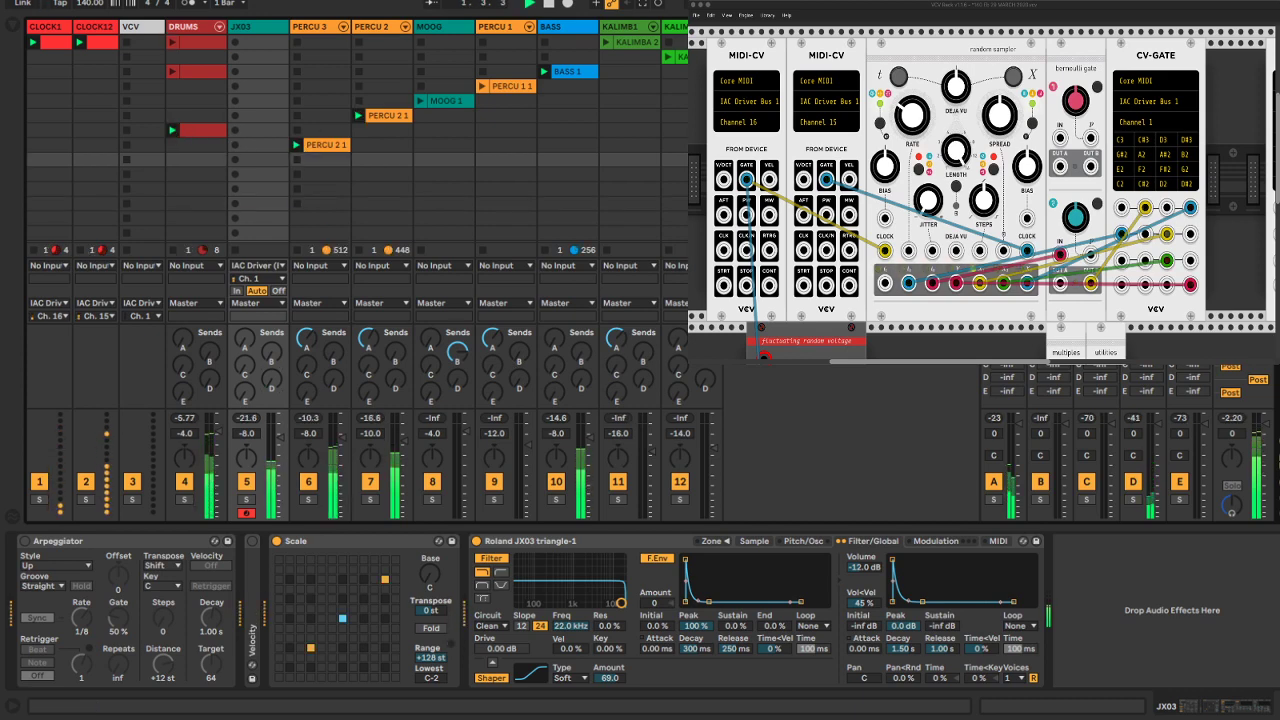
{"action": "left_click", "coordinate": [296, 131]}
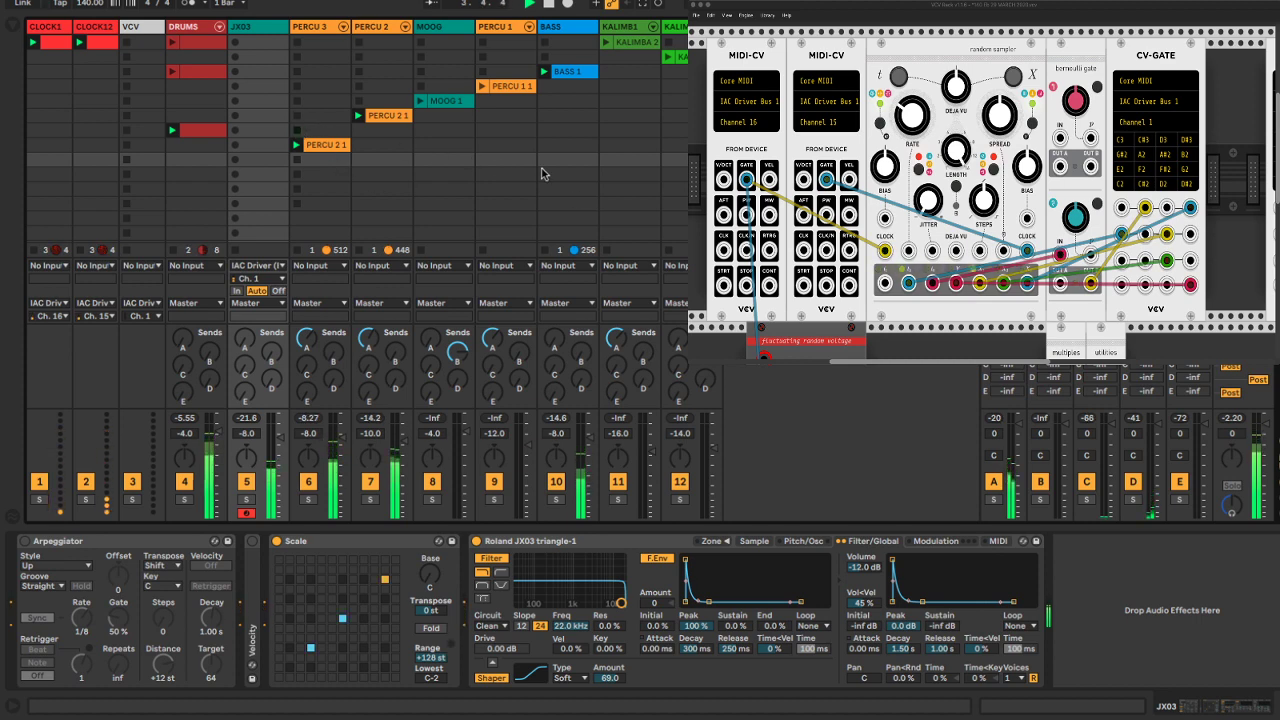
{"action": "left_click", "coordinate": [482, 86]}
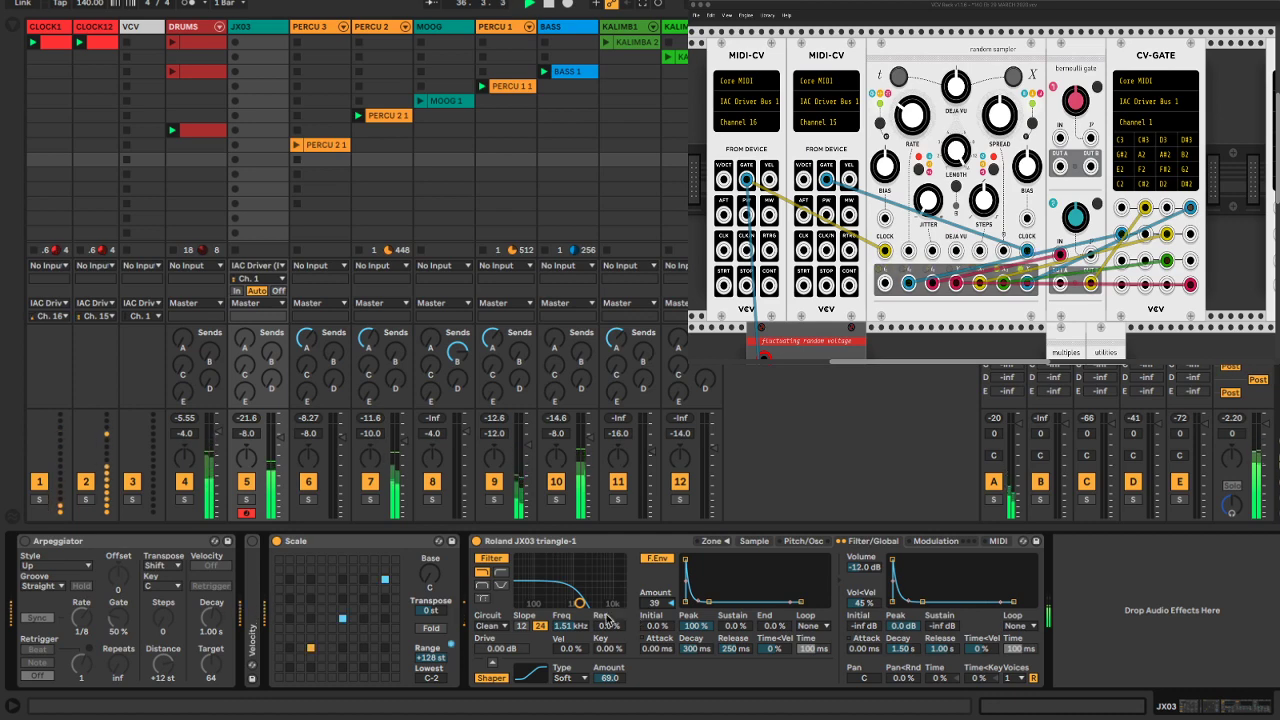
Set the JX03 filter's resonance to 18 % and its frequency to 416 Hz
{"action": "left_click_drag", "start_coordinate": [610, 627], "coordinate": [565, 693]}
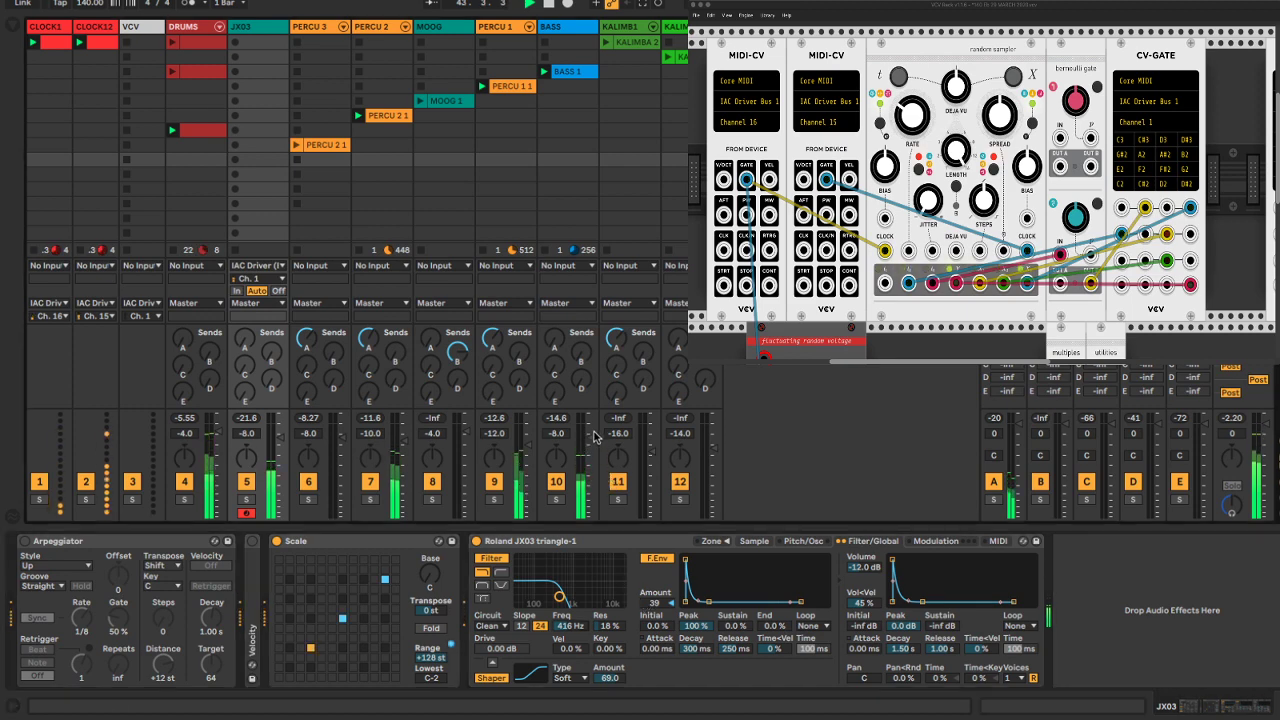
Set the BASS and JX03 track volumes to -6 dB, and solo JX03 together with the CLOCK1 and CLOCK12 tracks
{"action": "left_click_drag", "start_coordinate": [595, 437], "coordinate": [557, 429]}
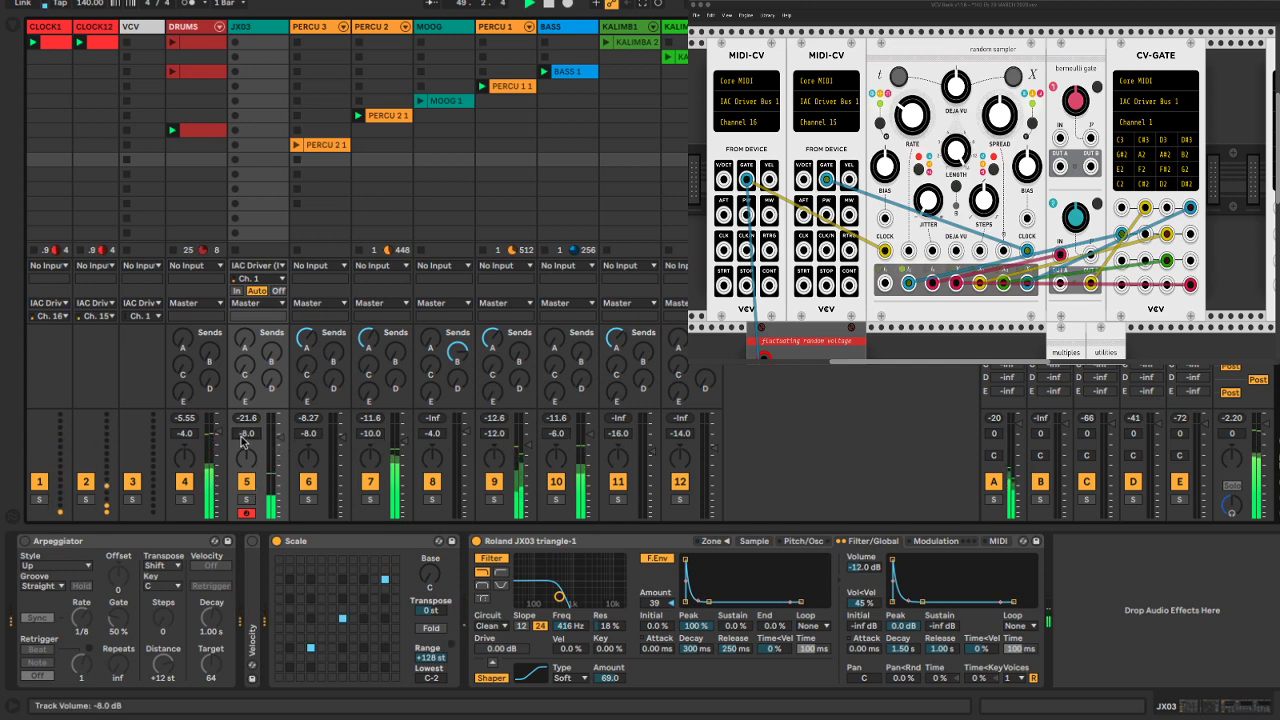
{"action": "left_click_drag", "start_coordinate": [241, 440], "coordinate": [241, 432]}
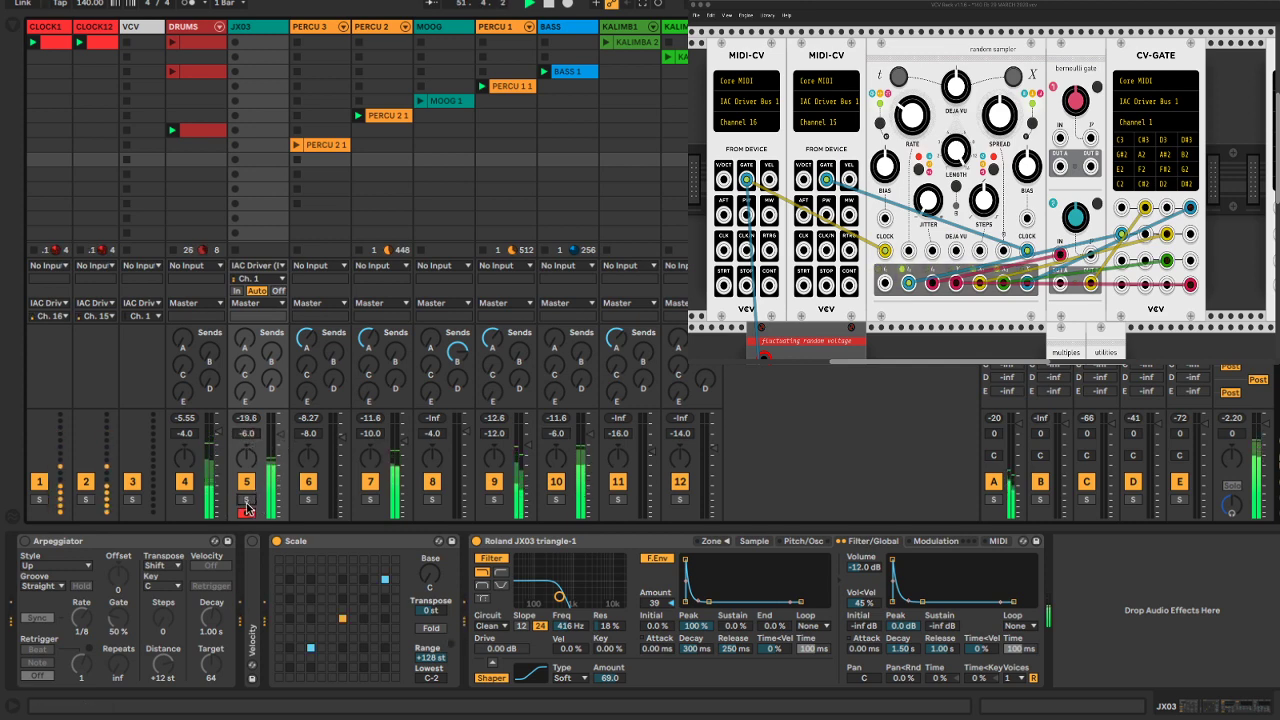
{"action": "left_click", "coordinate": [248, 503]}
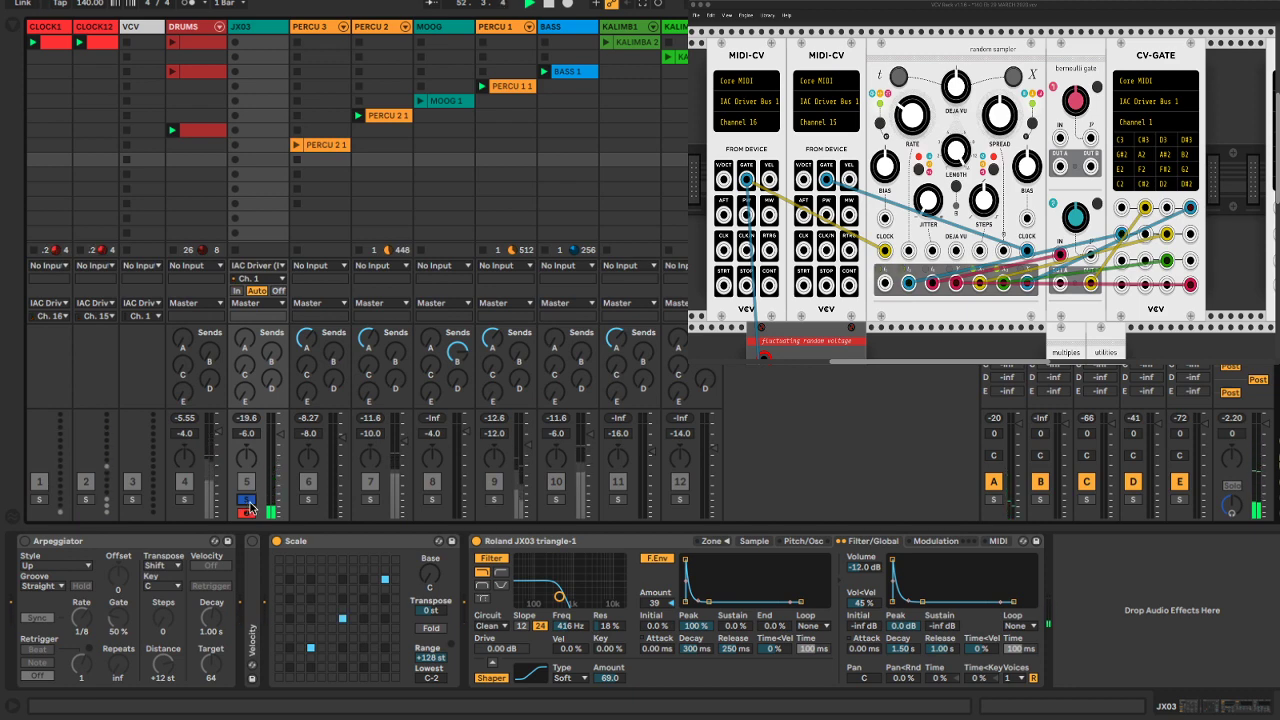
{"action": "left_click", "coordinate": [38, 499]}
{"action": "left_click", "coordinate": [85, 499], "text": "super"}
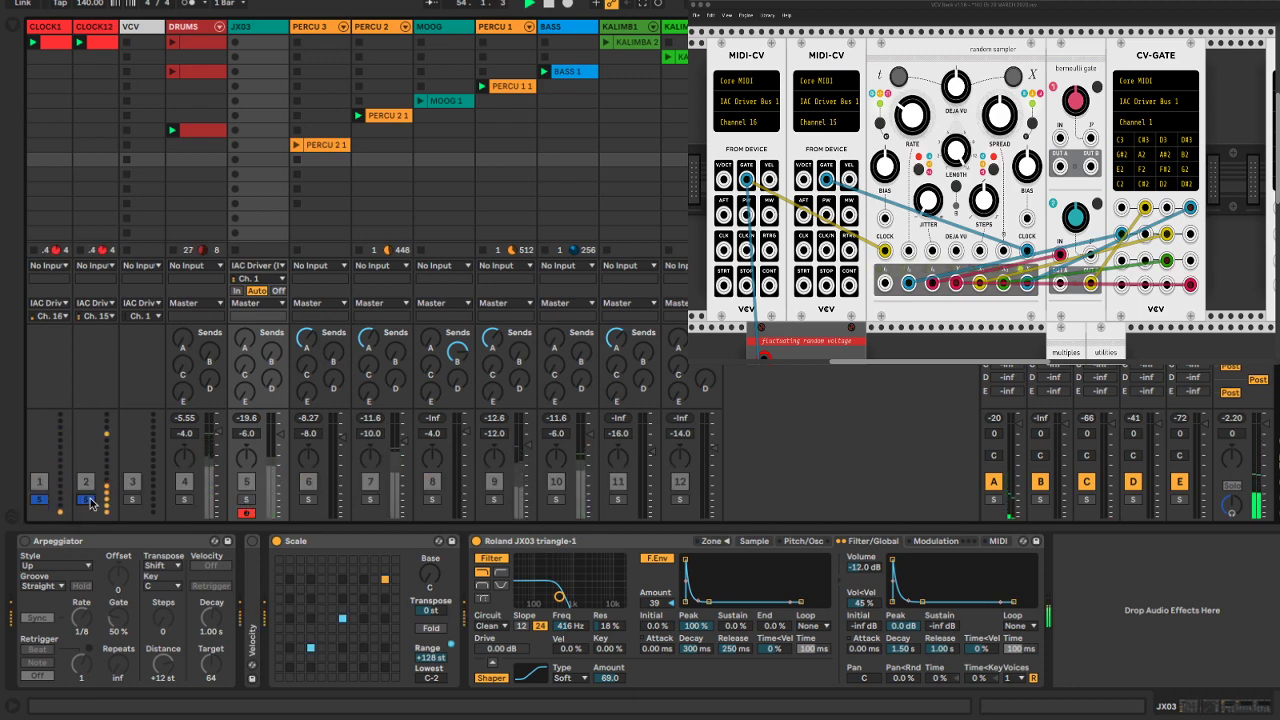
{"action": "left_click", "coordinate": [247, 499], "text": "super"}
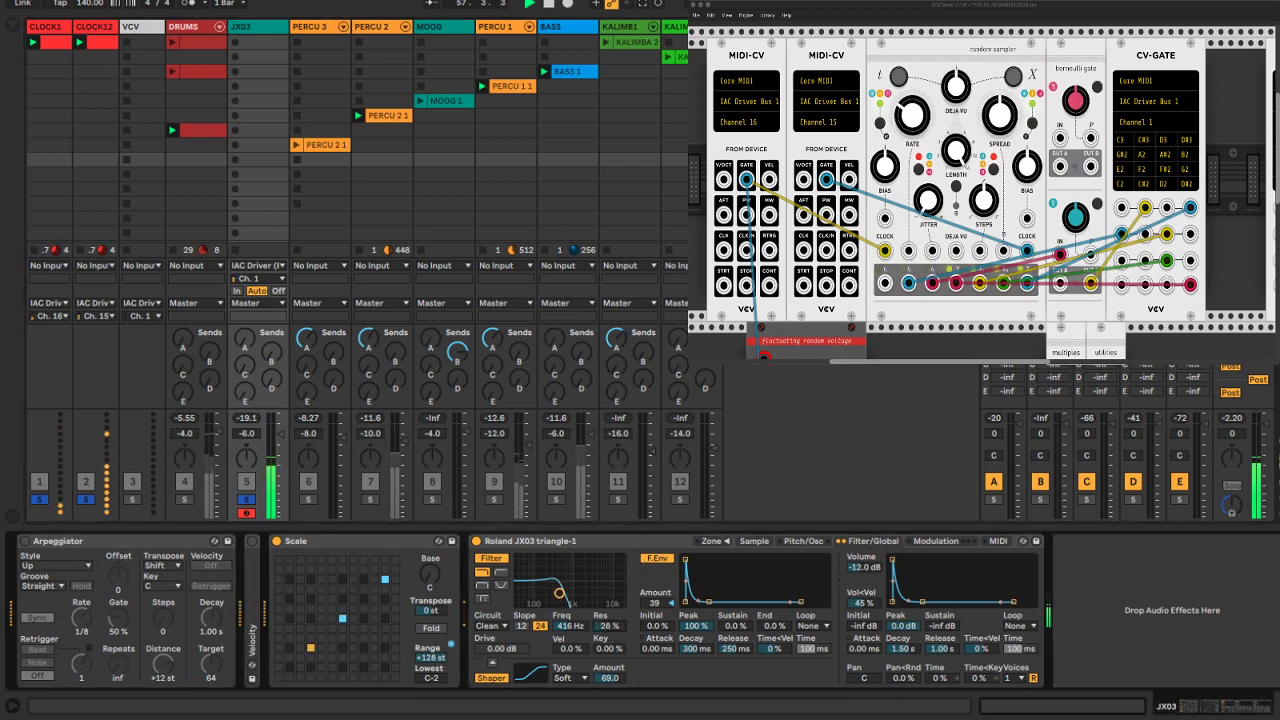
Set the JX03 synth's shaper amount to 50, filter resonance to 25 % and filter envelope amount to 59
{"action": "left_click", "coordinate": [607, 679]}
{"action": "left_click_drag", "start_coordinate": [608, 680], "coordinate": [608, 640]}
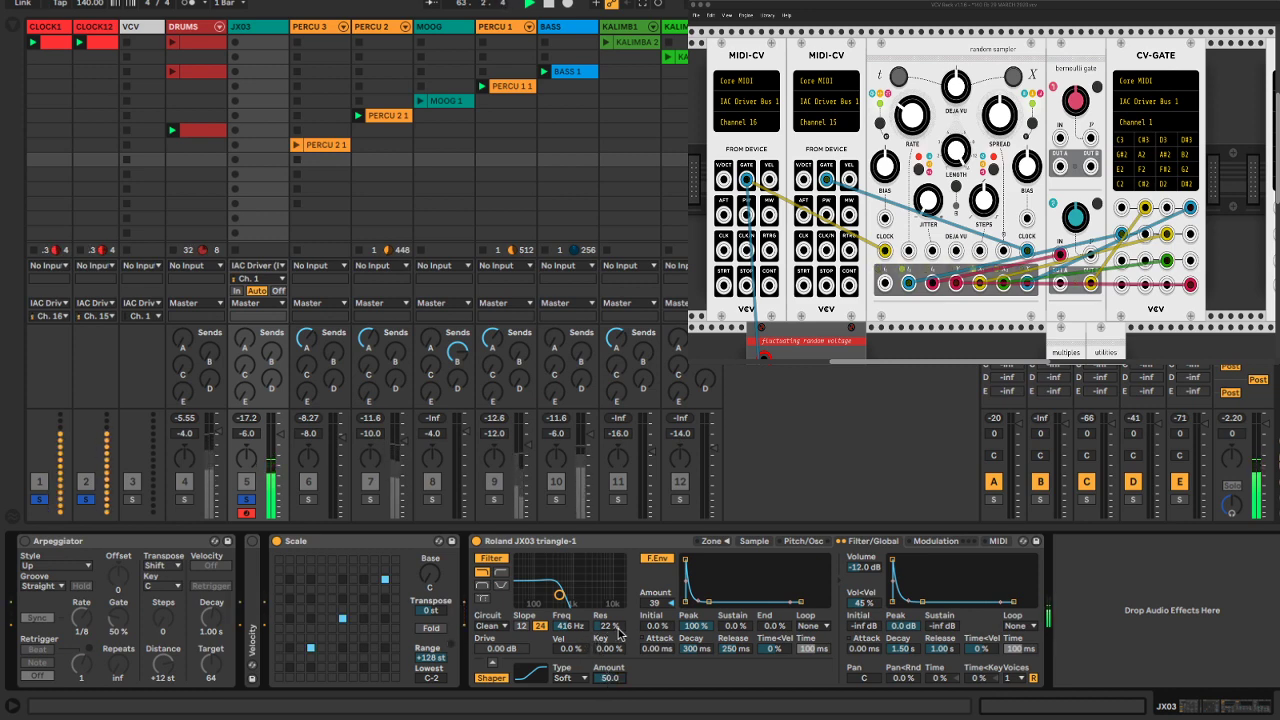
{"action": "left_click_drag", "start_coordinate": [612, 627], "coordinate": [655, 602]}
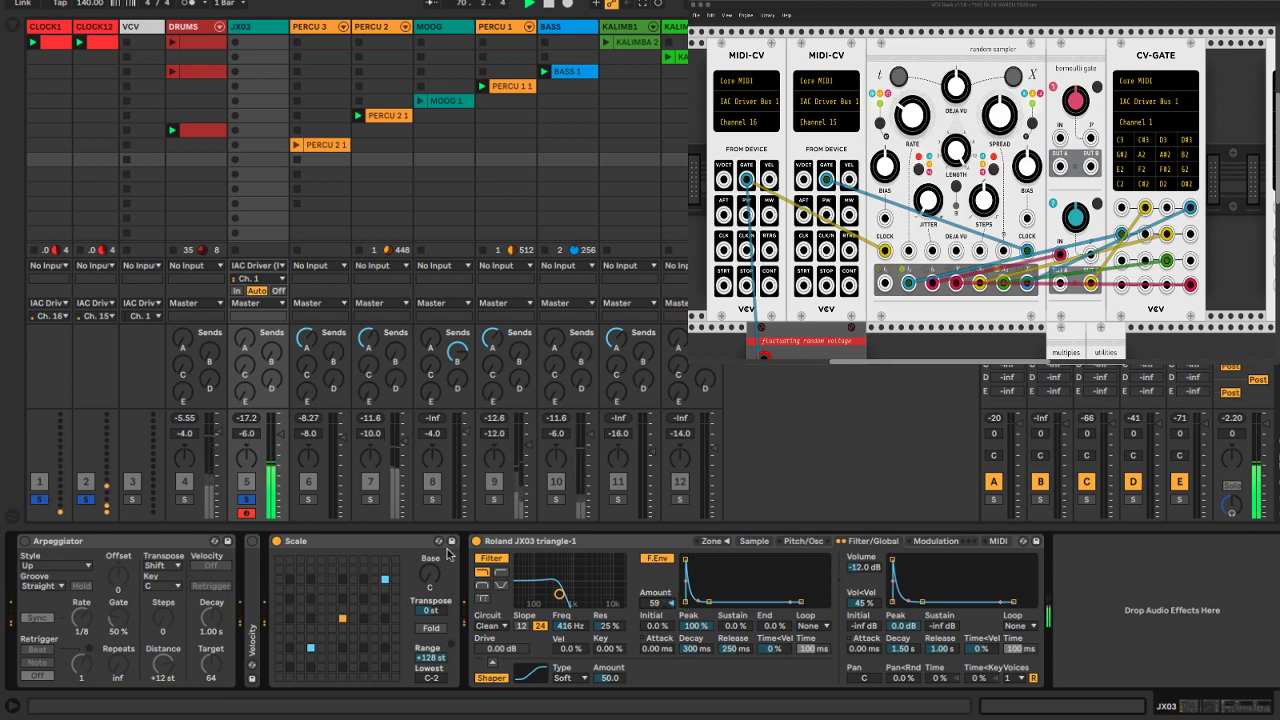
Turn off the solo on the JX03, CLOCK12 and CLOCK1 tracks, and save the Live Set
{"action": "left_click", "coordinate": [241, 500]}
{"action": "left_click", "coordinate": [245, 500]}
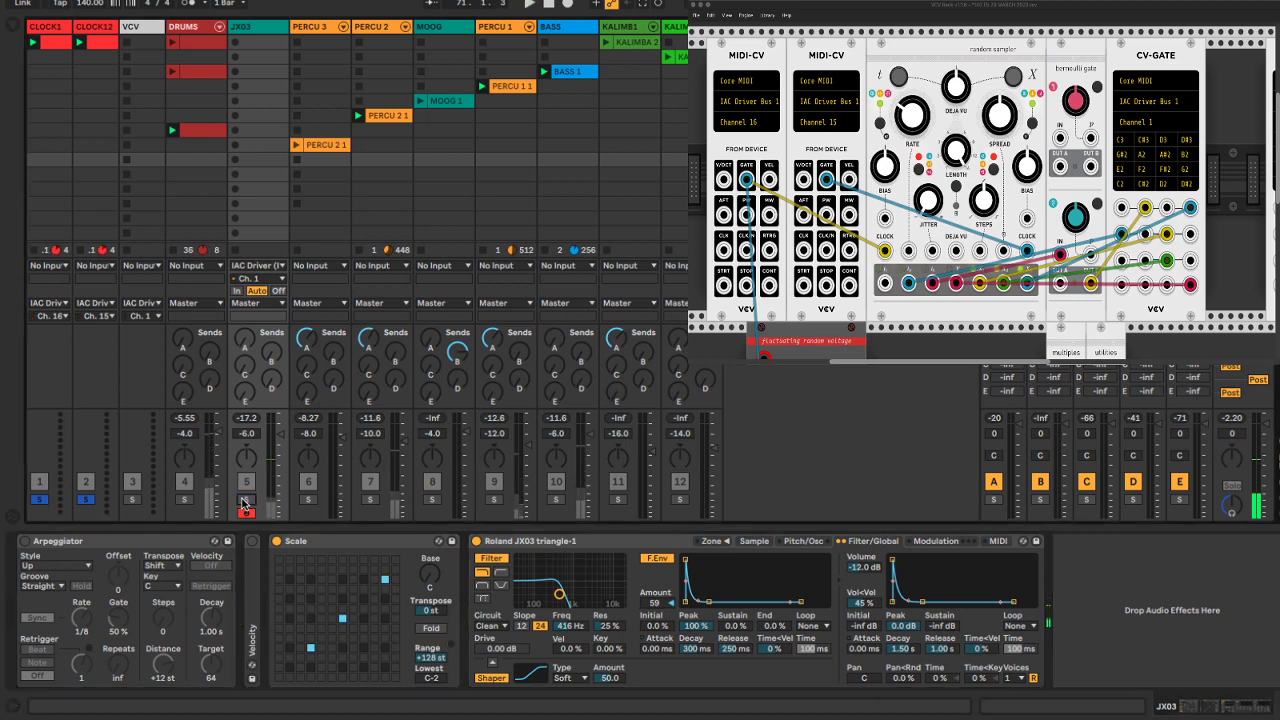
{"action": "left_click", "coordinate": [86, 500]}
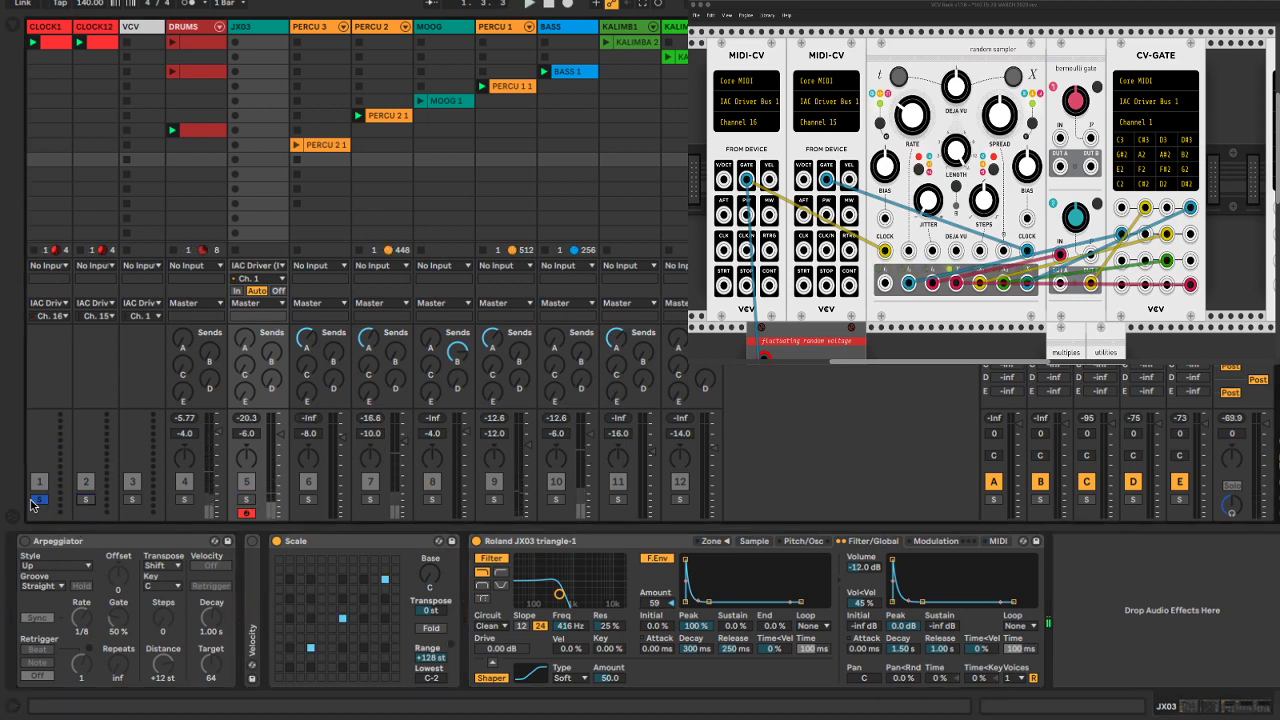
{"action": "left_click", "coordinate": [40, 500]}
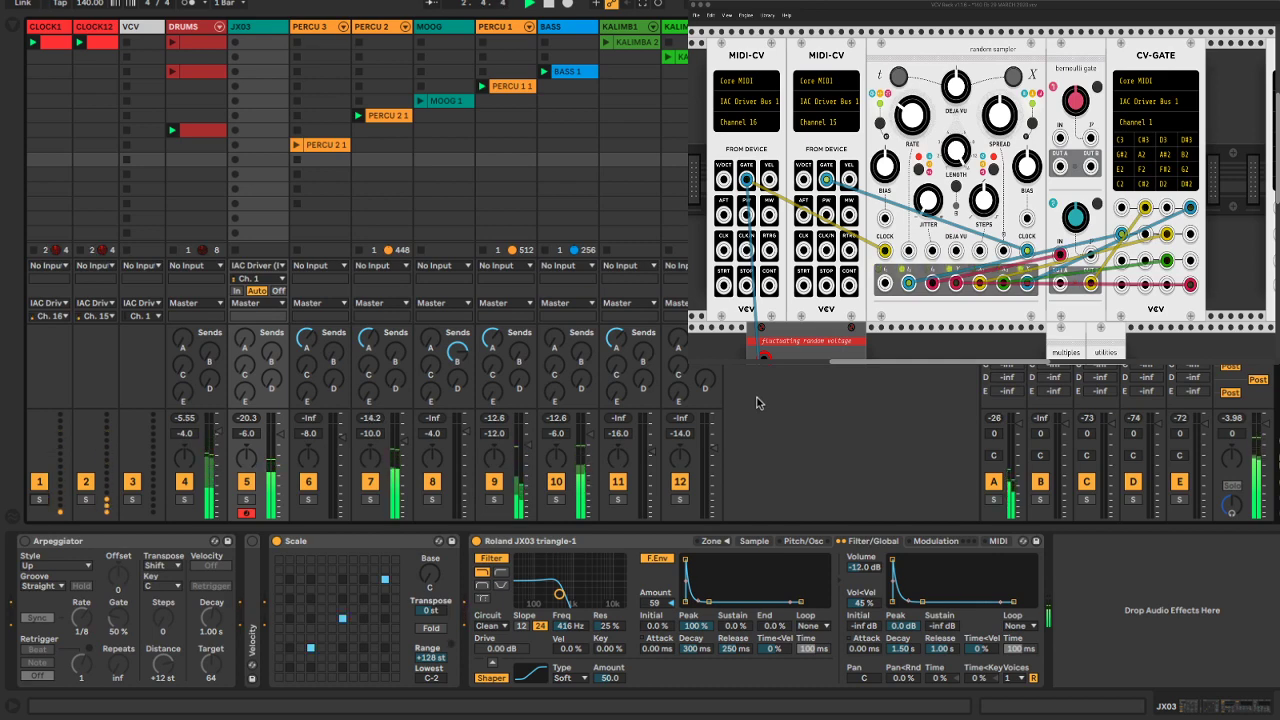
{"action": "key", "text": "super+s"}
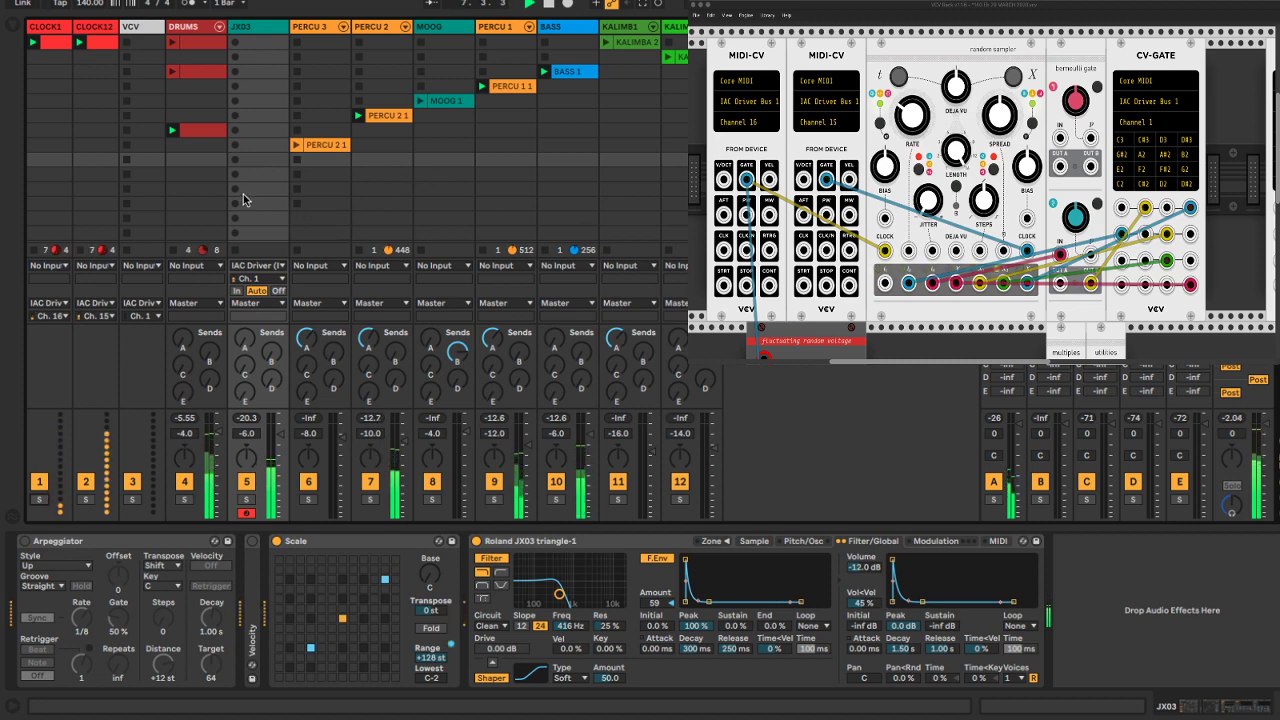
Record a 64-bar MIDI clip in the JX03 slot one row below PERCU 3's clip, and turn off the track's monitoring and record arm
{"action": "left_click", "coordinate": [235, 159]}
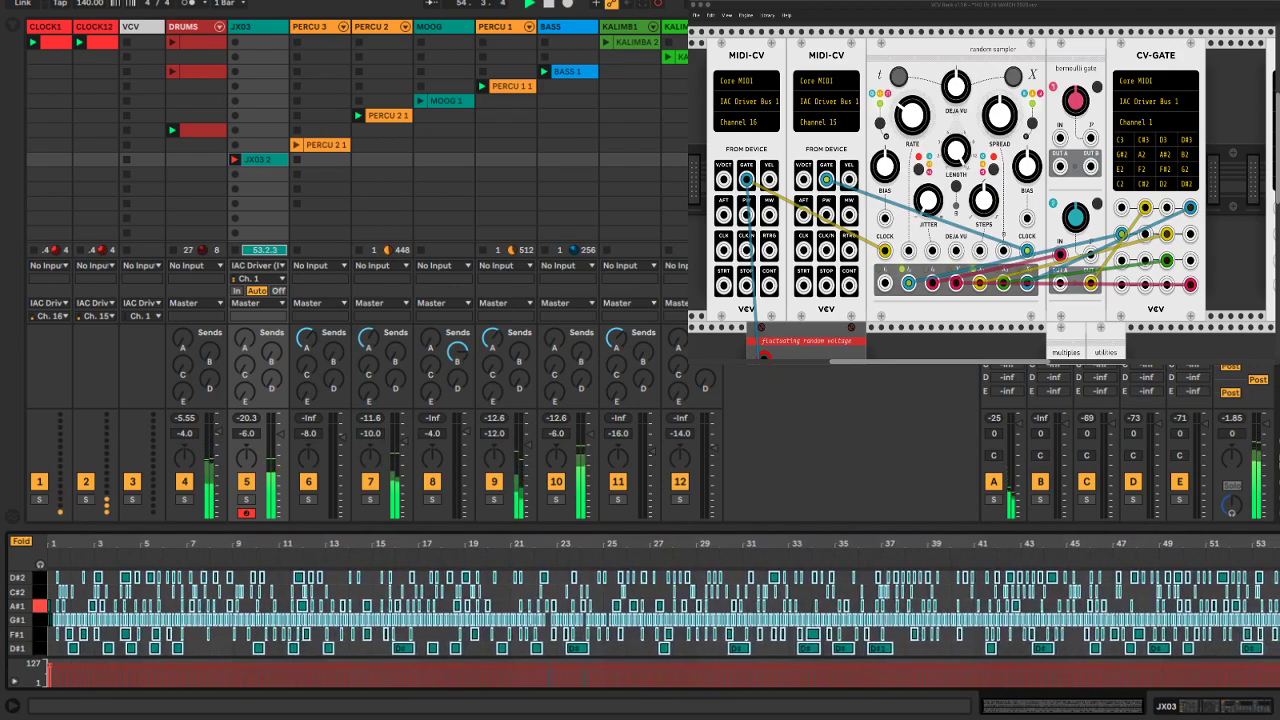
{"action": "left_click", "coordinate": [237, 161]}
{"action": "left_click", "coordinate": [279, 291]}
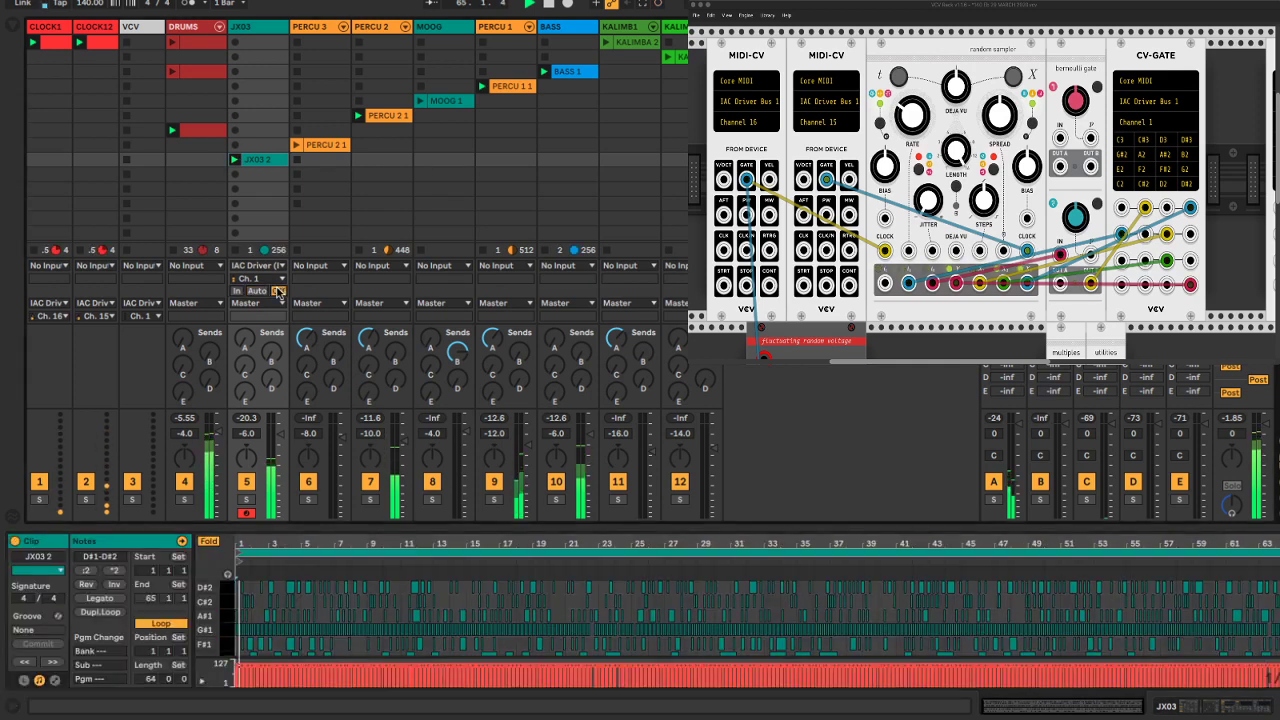
{"action": "left_click", "coordinate": [247, 513]}
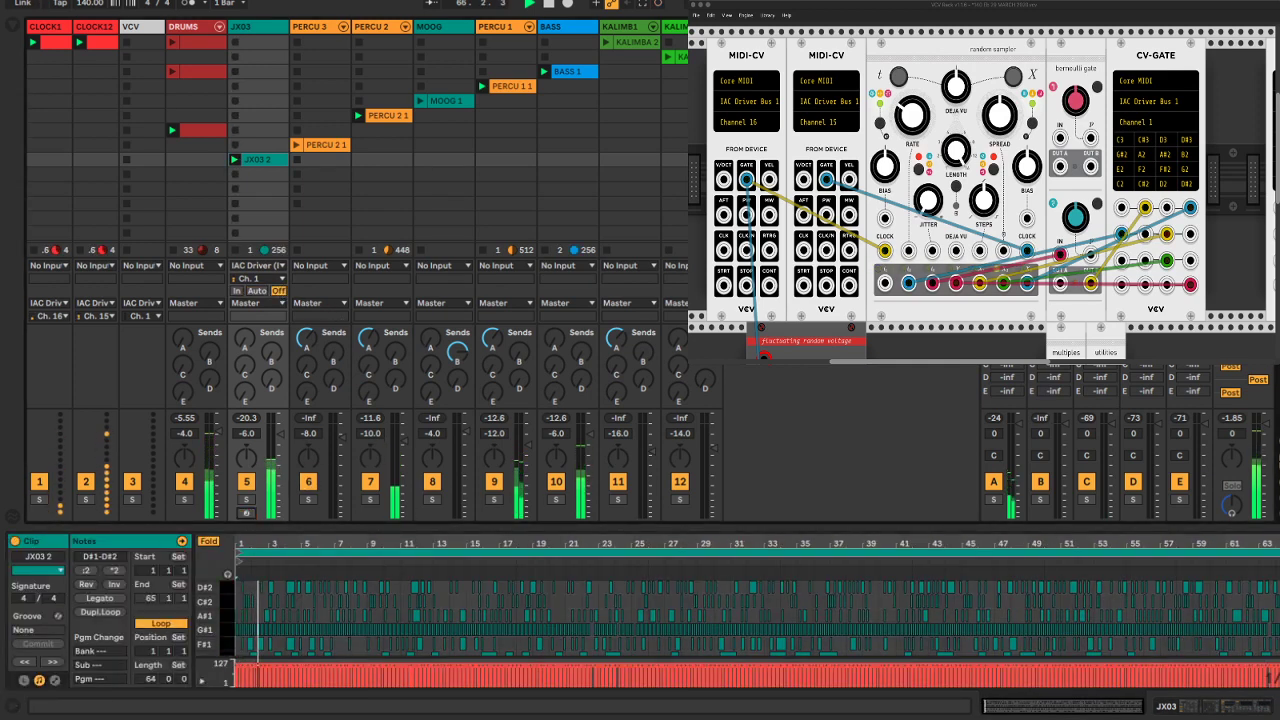
Open the recorded JX03 clip, select all its notes and quantize them to 1/16
{"action": "left_click", "coordinate": [1266, 706]}
{"action": "double_click", "coordinate": [258, 161]}
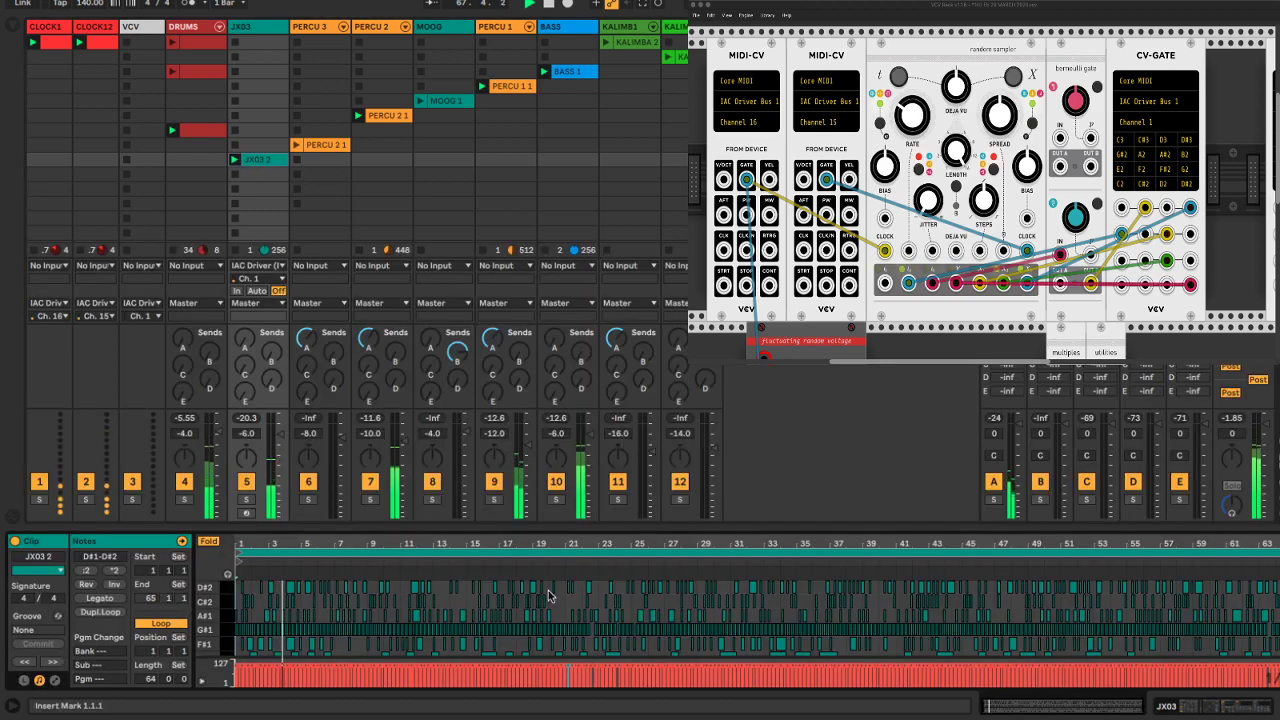
{"action": "key", "text": "super+a"}
{"action": "right_click", "coordinate": [446, 597]}
{"action": "left_click", "coordinate": [497, 332]}
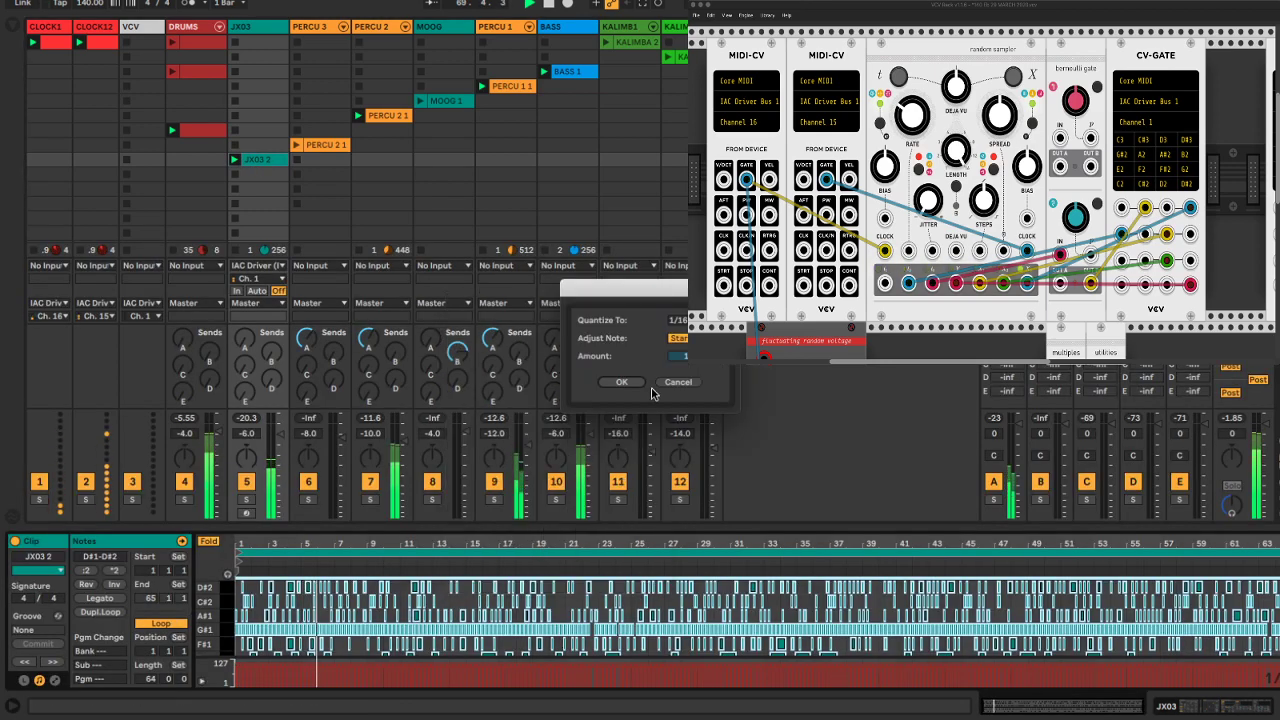
{"action": "left_click", "coordinate": [622, 383]}
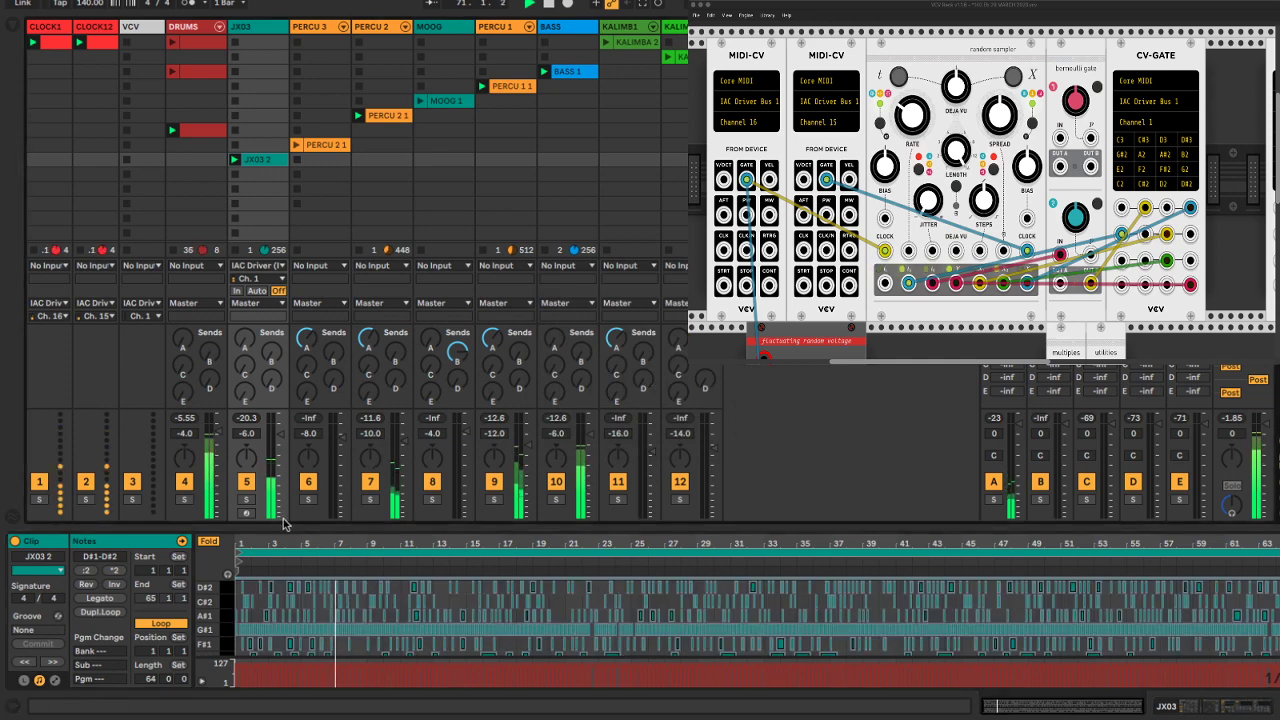
Enlarge and unfold the JX03 clip's note editor, and transpose all the G#1 notes down one semitone to G1
{"action": "left_click_drag", "start_coordinate": [271, 524], "coordinate": [260, 253]}
{"action": "left_click", "coordinate": [209, 271]}
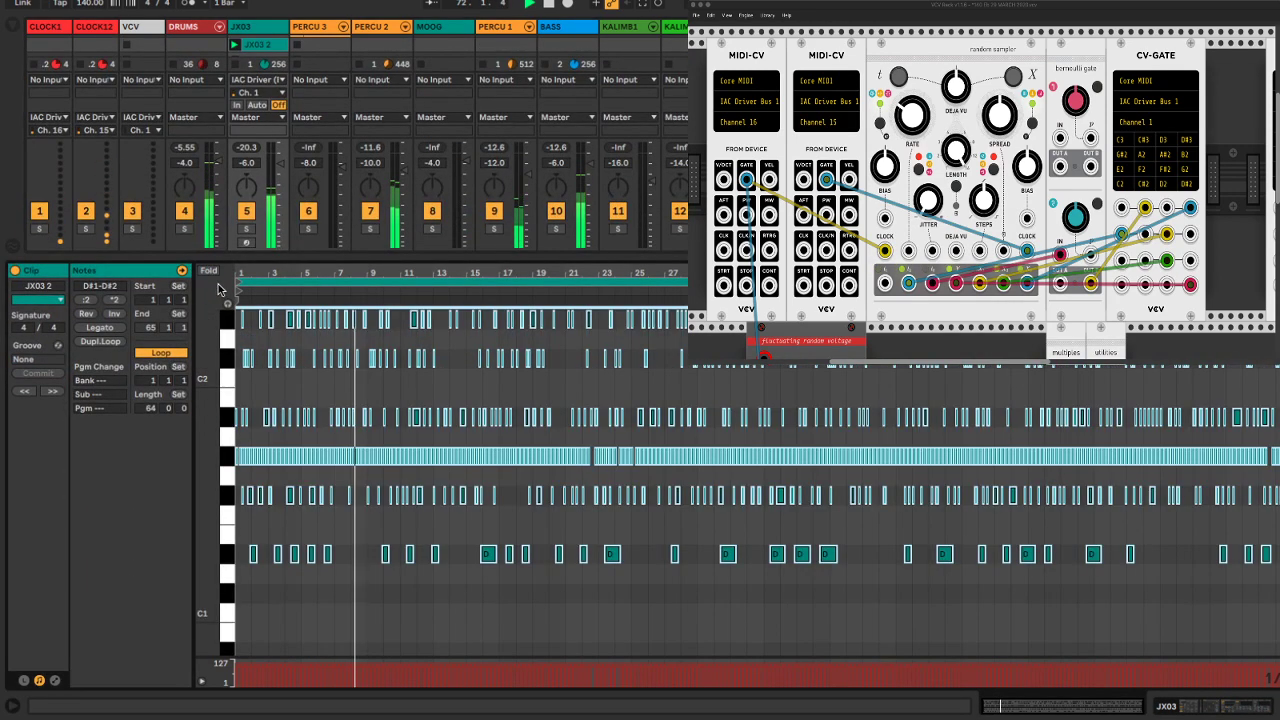
{"action": "left_click", "coordinate": [236, 458]}
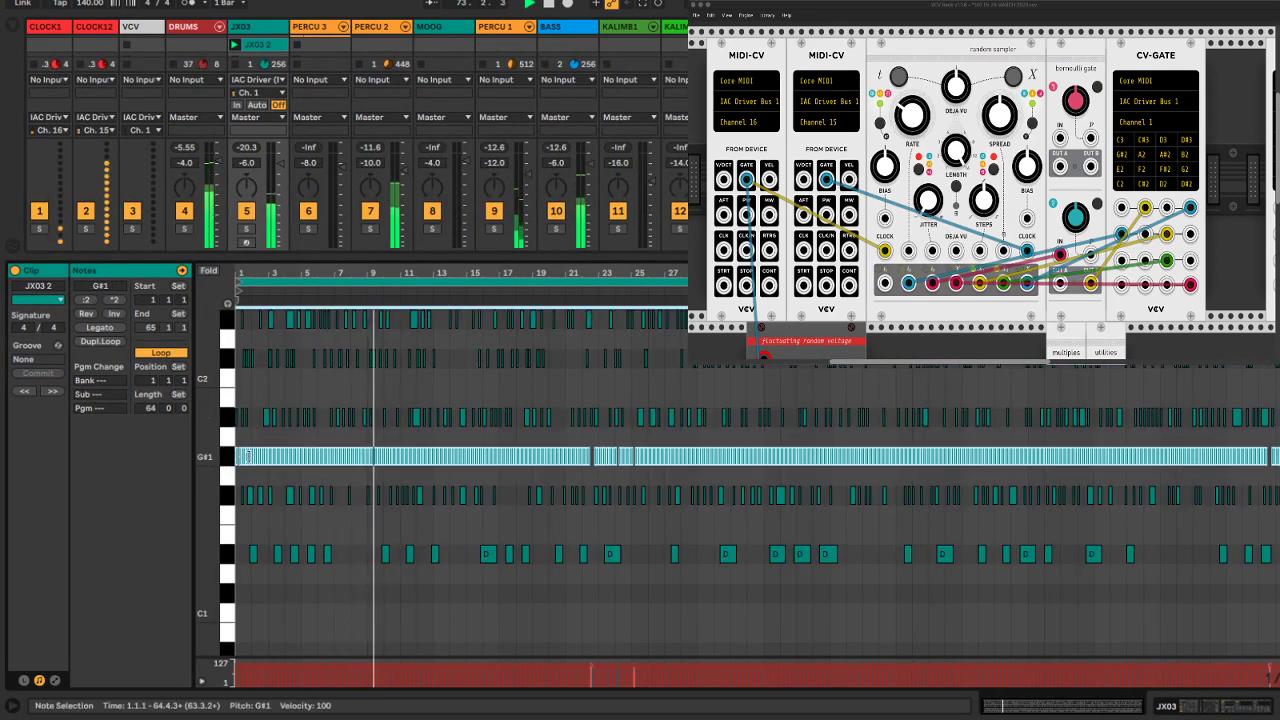
{"action": "left_click_drag", "start_coordinate": [260, 273], "coordinate": [428, 302]}
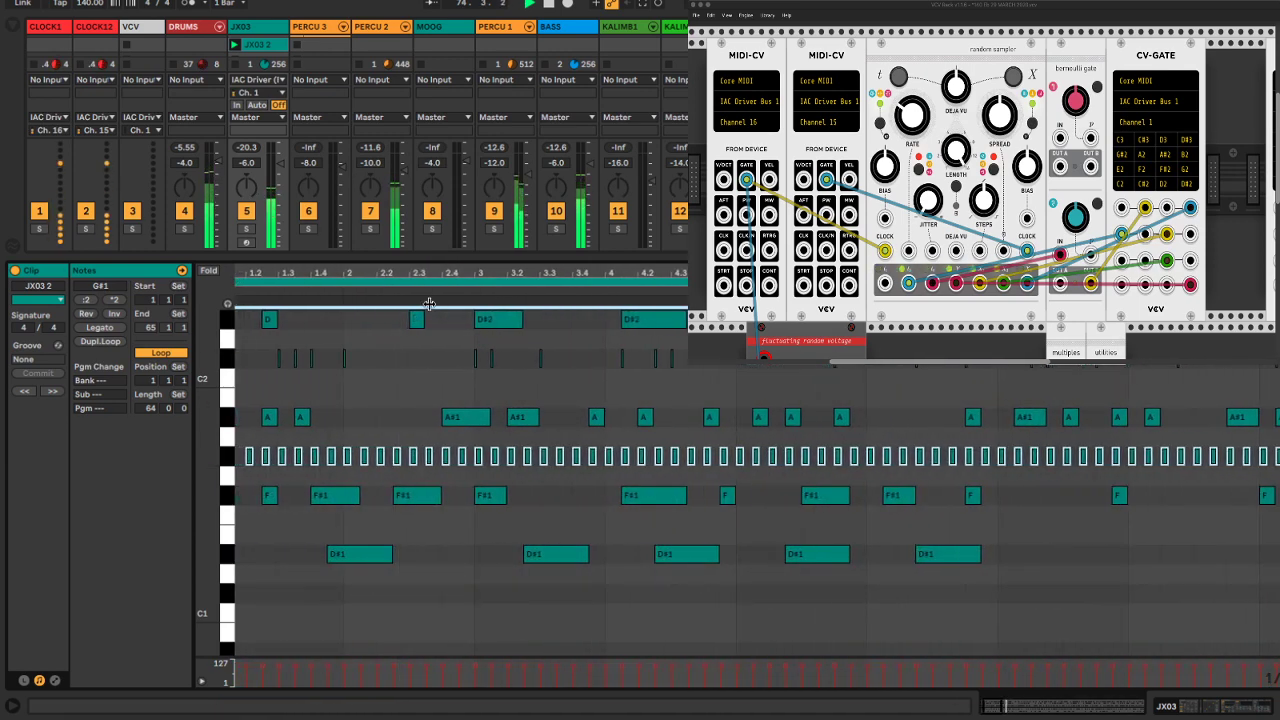
{"action": "scroll", "coordinate": [250, 462], "scroll_direction": "left", "scroll_amount": 1}
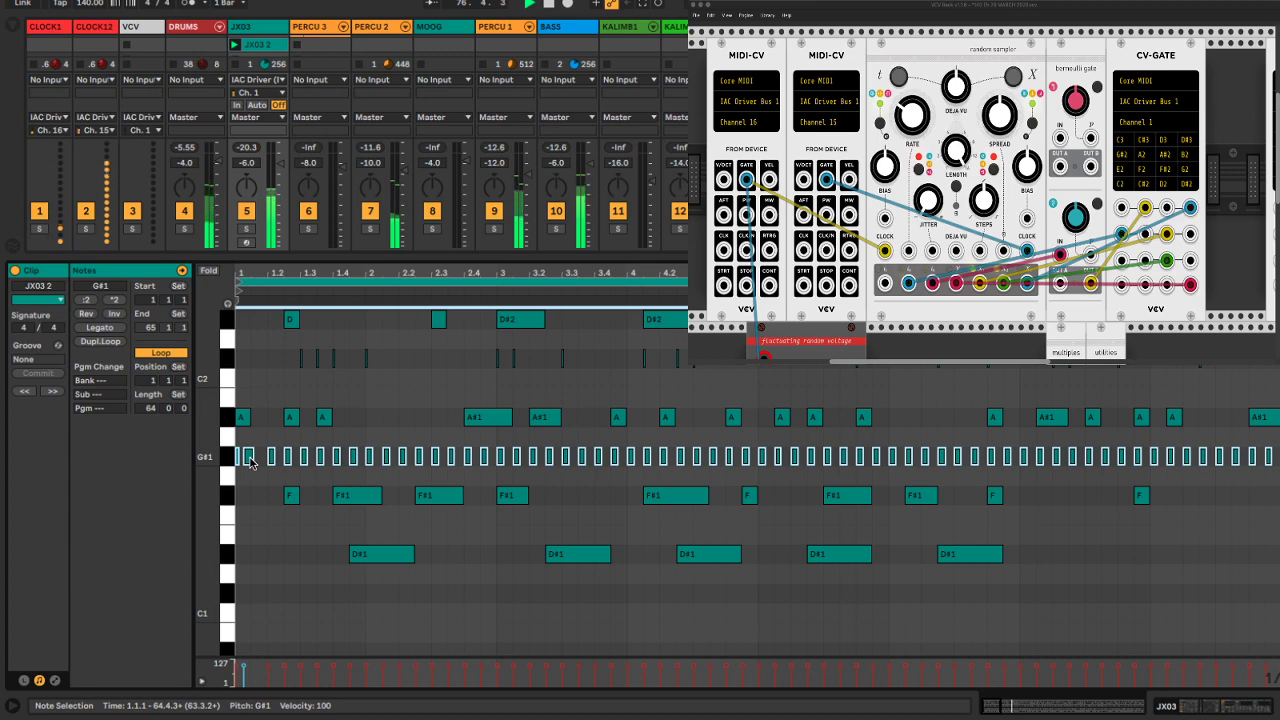
{"action": "key", "text": "Down"}
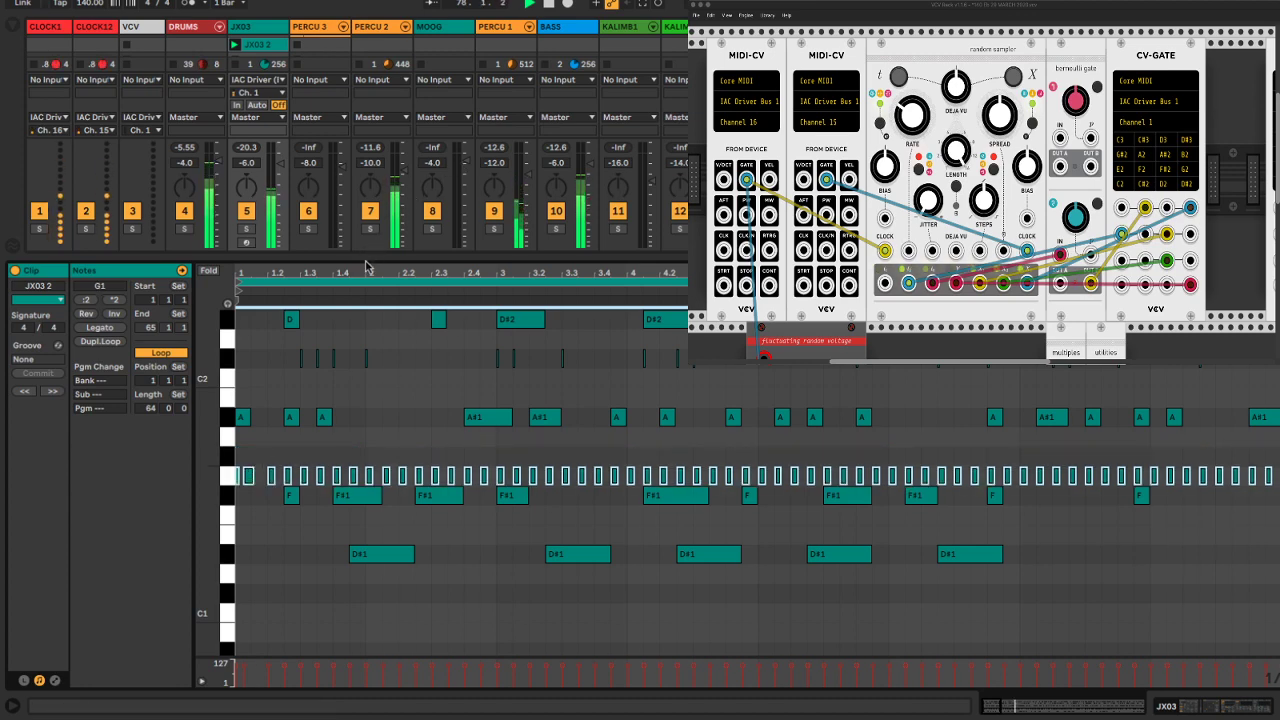
Examine the JX03 clip's note rows over the whole clip, with the note editor folded and unfolded
{"action": "left_click_drag", "start_coordinate": [366, 270], "coordinate": [366, 190]}
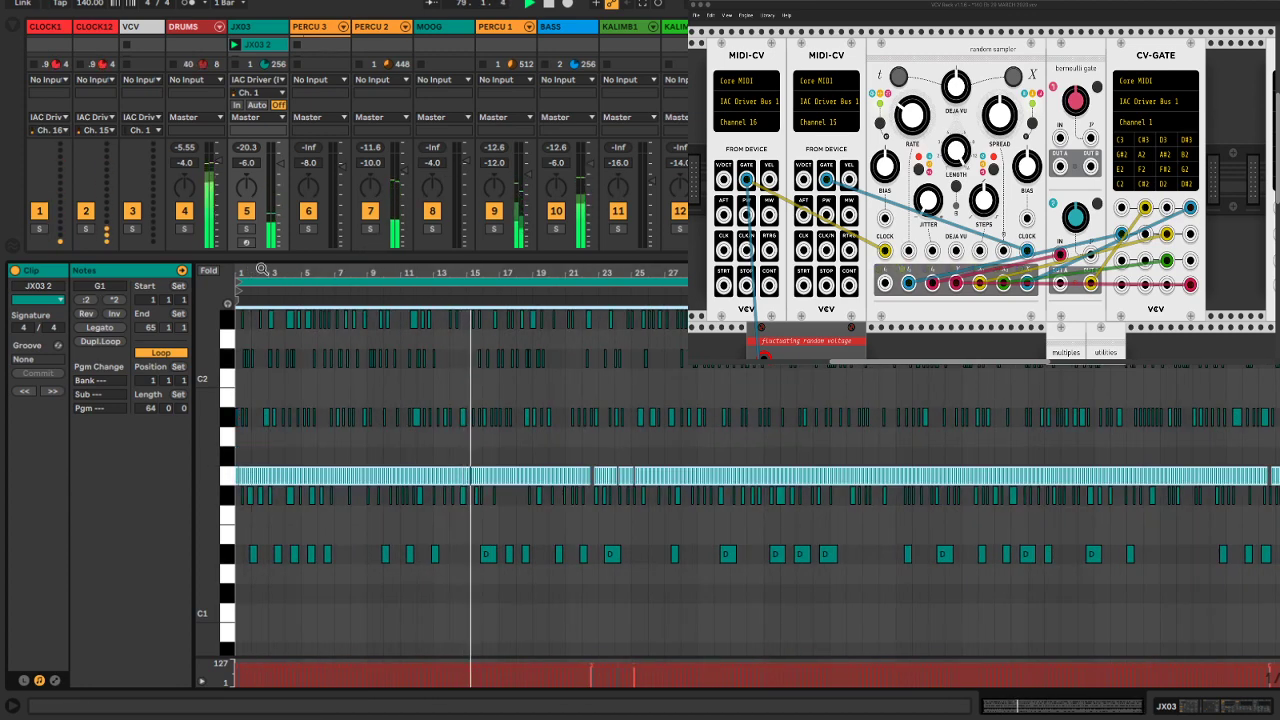
{"action": "mouse_move", "coordinate": [262, 270]}
{"action": "left_mouse_down"}
{"action": "mouse_move", "coordinate": [262, 281]}
{"action": "mouse_move", "coordinate": [222, 285]}
{"action": "mouse_move", "coordinate": [243, 372]}
{"action": "mouse_move", "coordinate": [243, 277]}
{"action": "left_mouse_up"}
{"action": "left_click", "coordinate": [207, 271]}
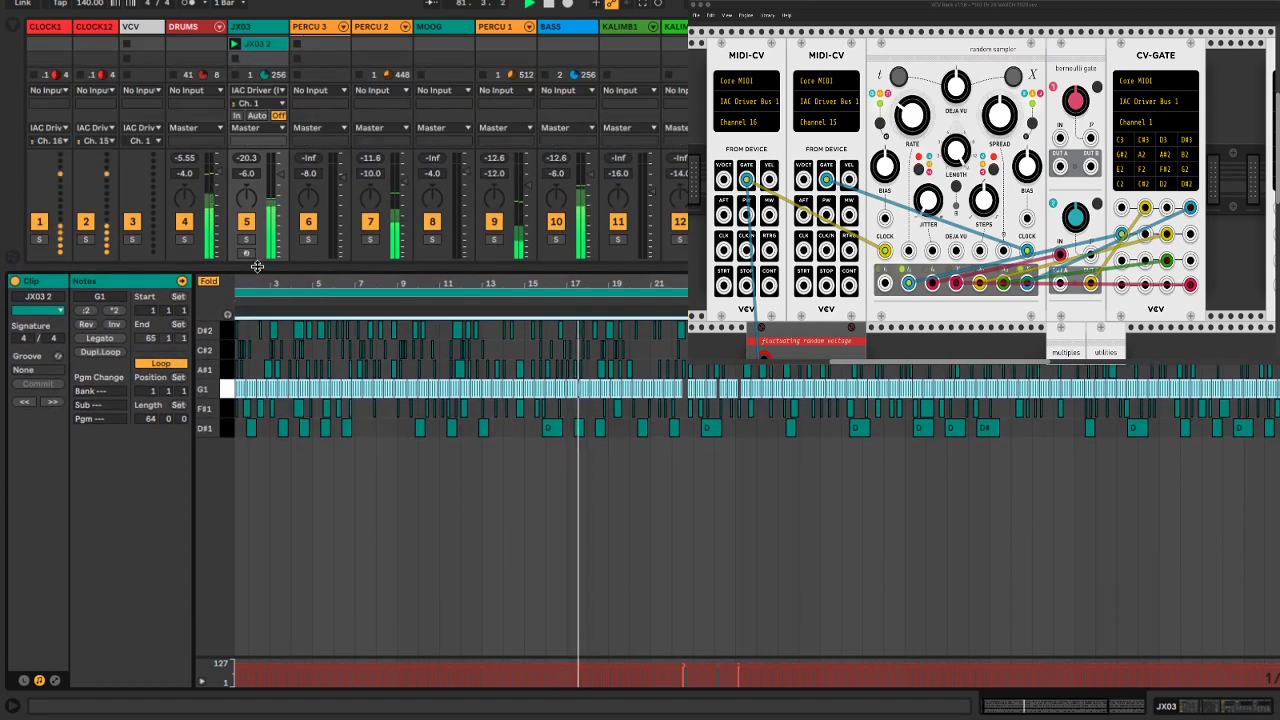
{"action": "left_click", "coordinate": [229, 428]}
{"action": "key", "text": "f"}
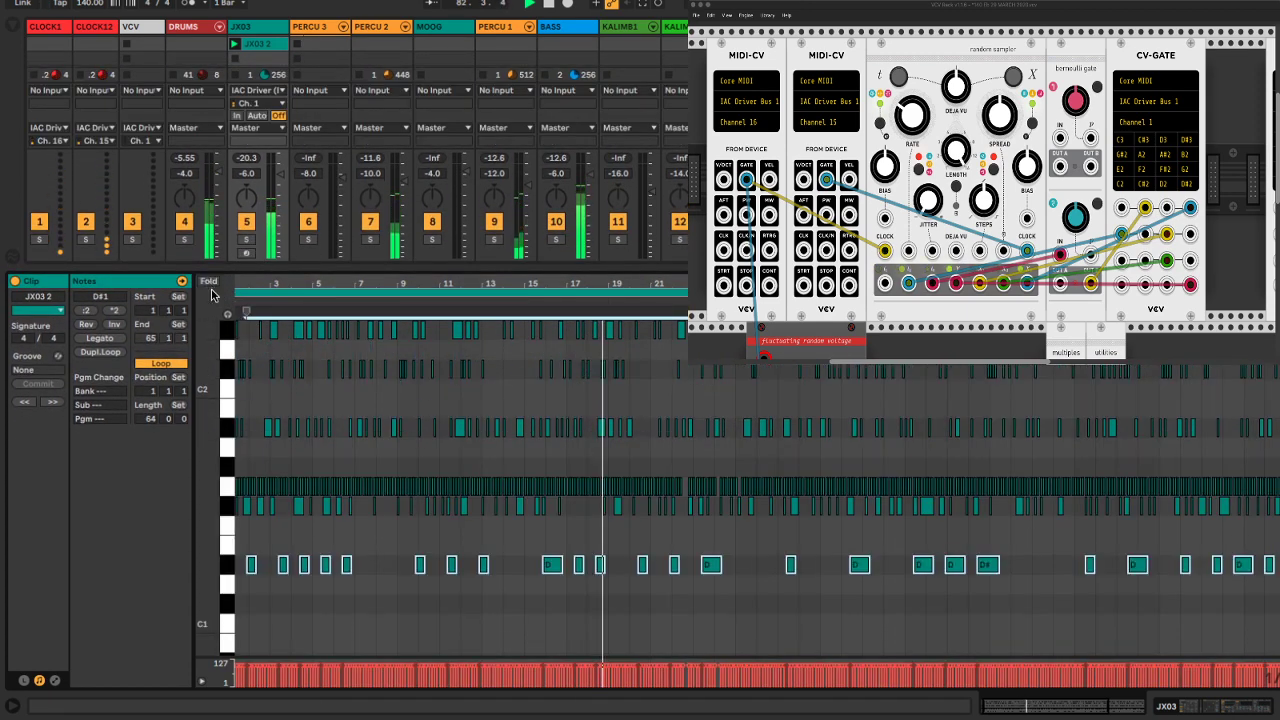
{"action": "left_click", "coordinate": [297, 460]}
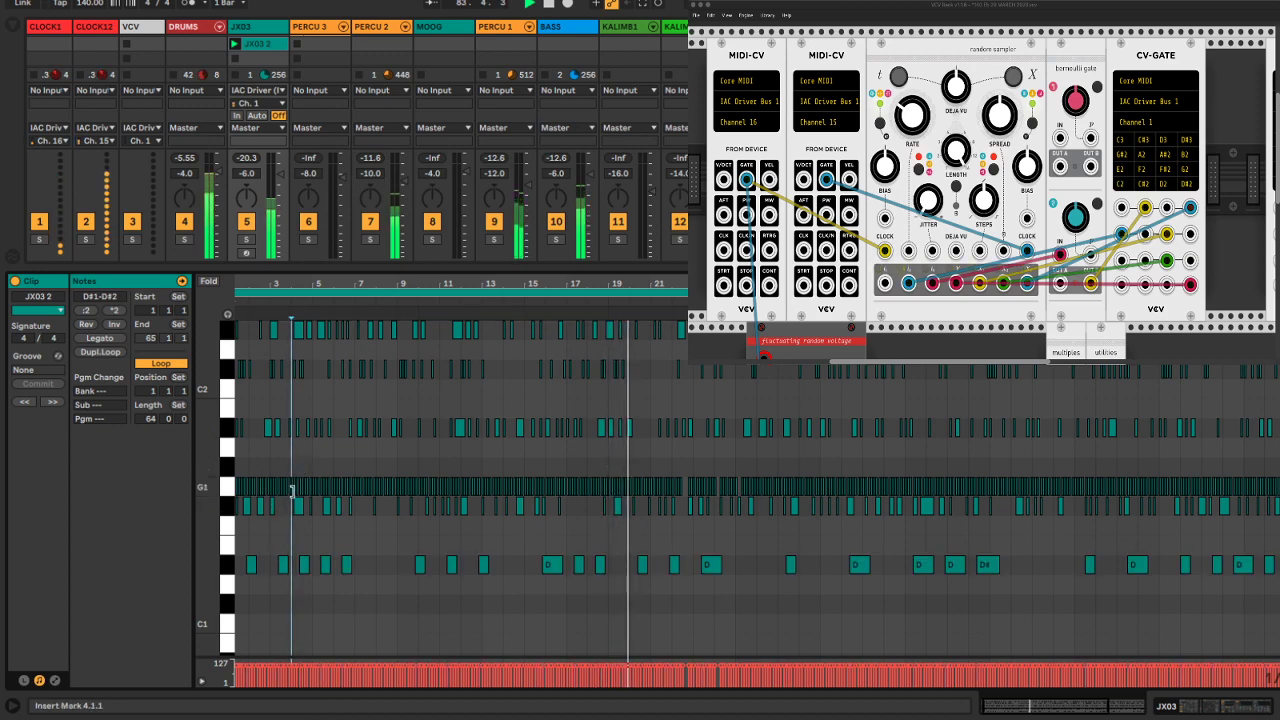
{"action": "scroll", "coordinate": [293, 500], "scroll_direction": "down", "scroll_amount": 1}
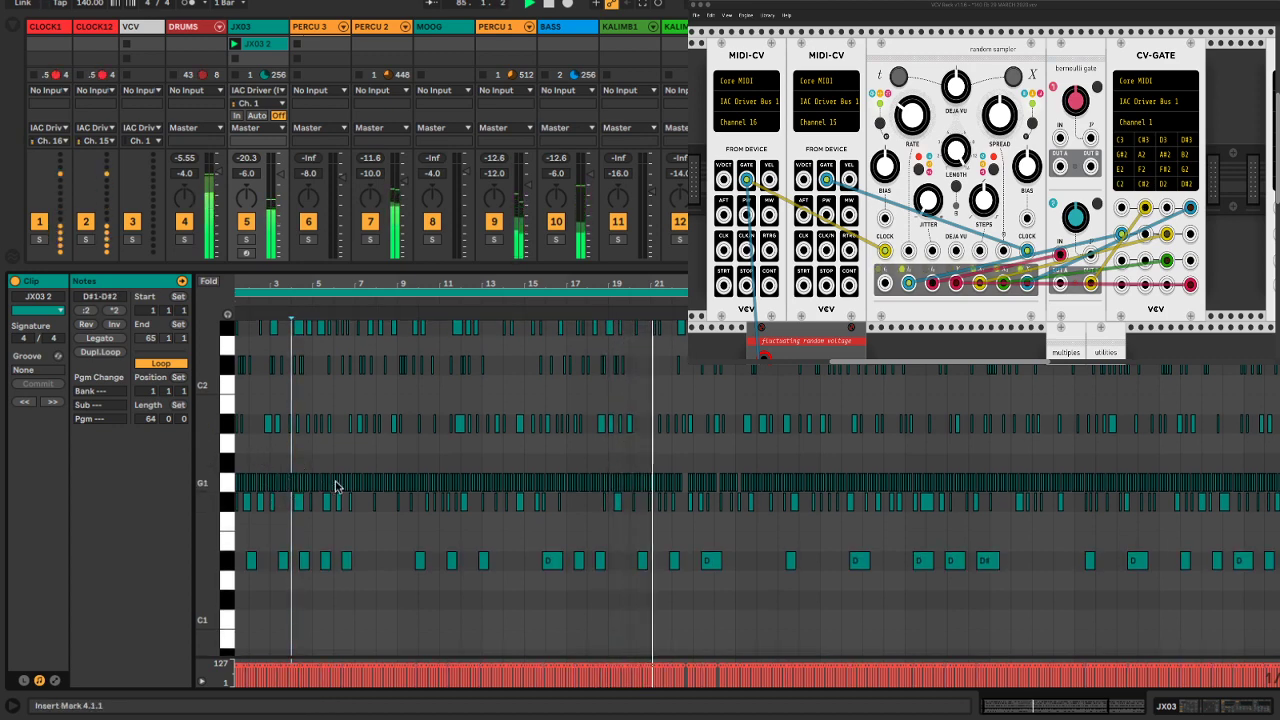
{"action": "left_click", "coordinate": [207, 281]}
{"action": "left_click", "coordinate": [412, 517]}
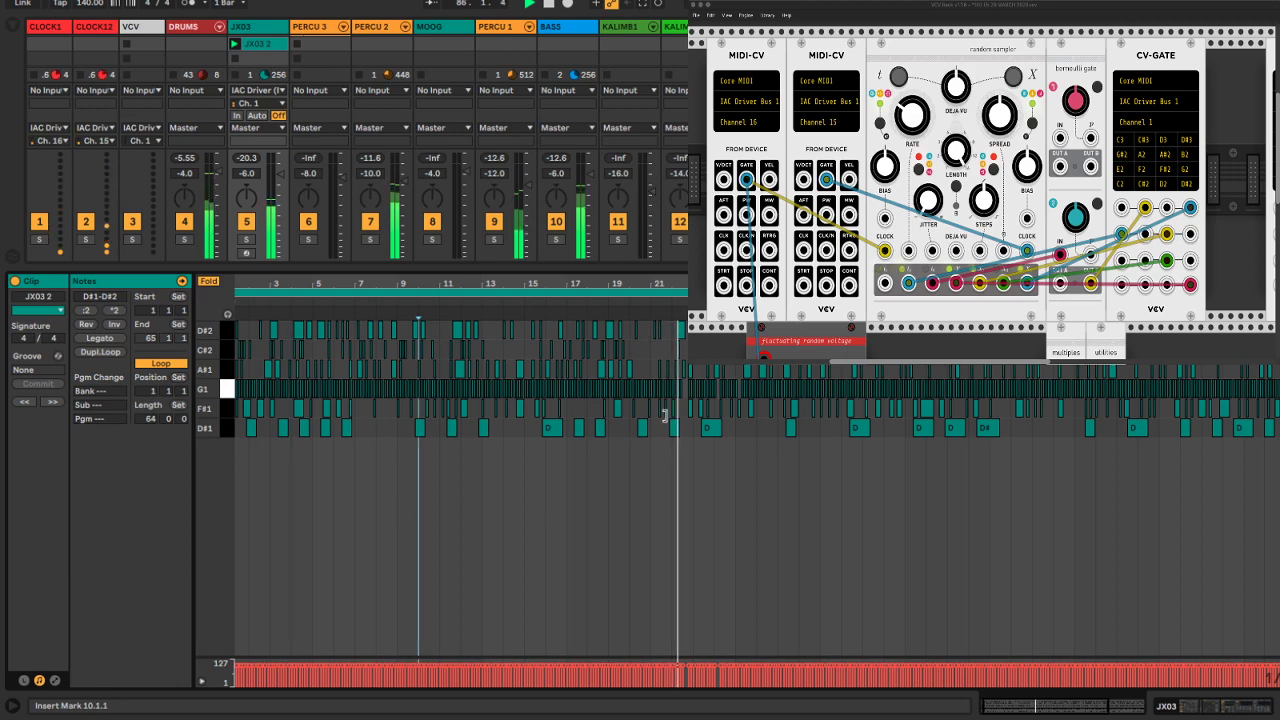
Shrink the note editor, and remove the stop buttons from the empty slots below the clips on the JX03 and PERCU 3 tracks
{"action": "left_click_drag", "start_coordinate": [560, 265], "coordinate": [460, 530]}
{"action": "left_click", "coordinate": [240, 100]}
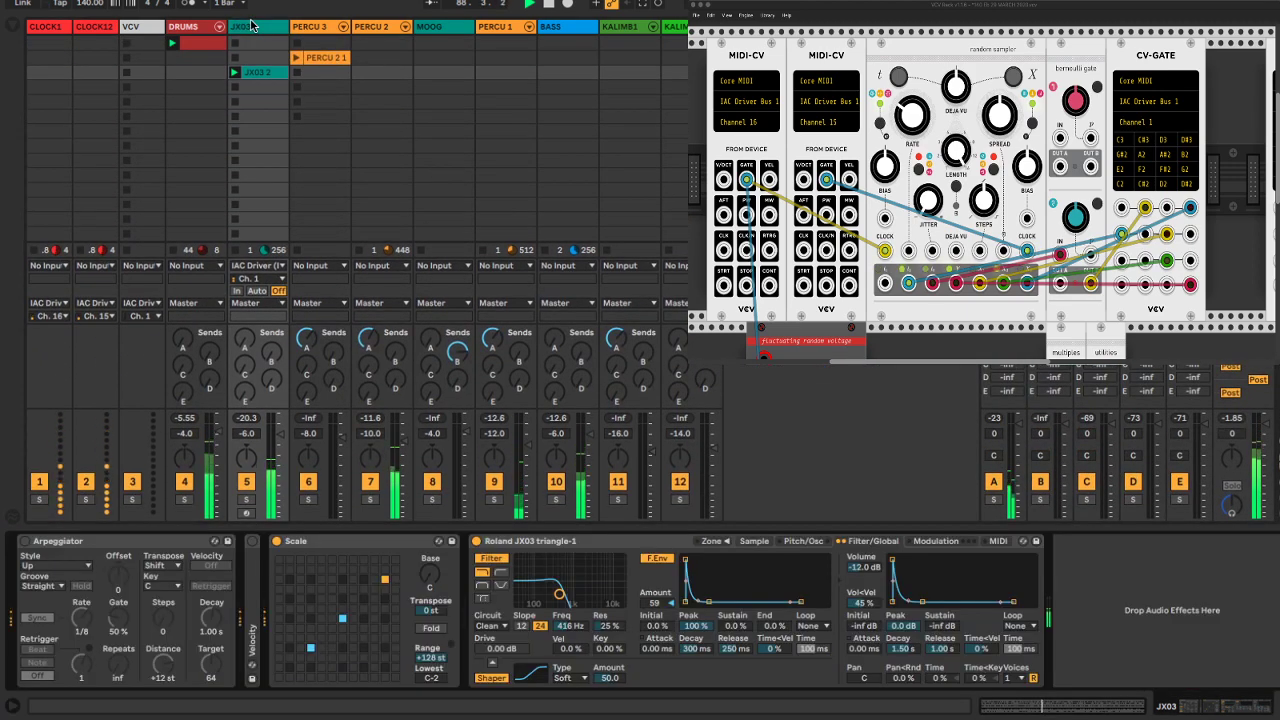
{"action": "left_click", "coordinate": [262, 88]}
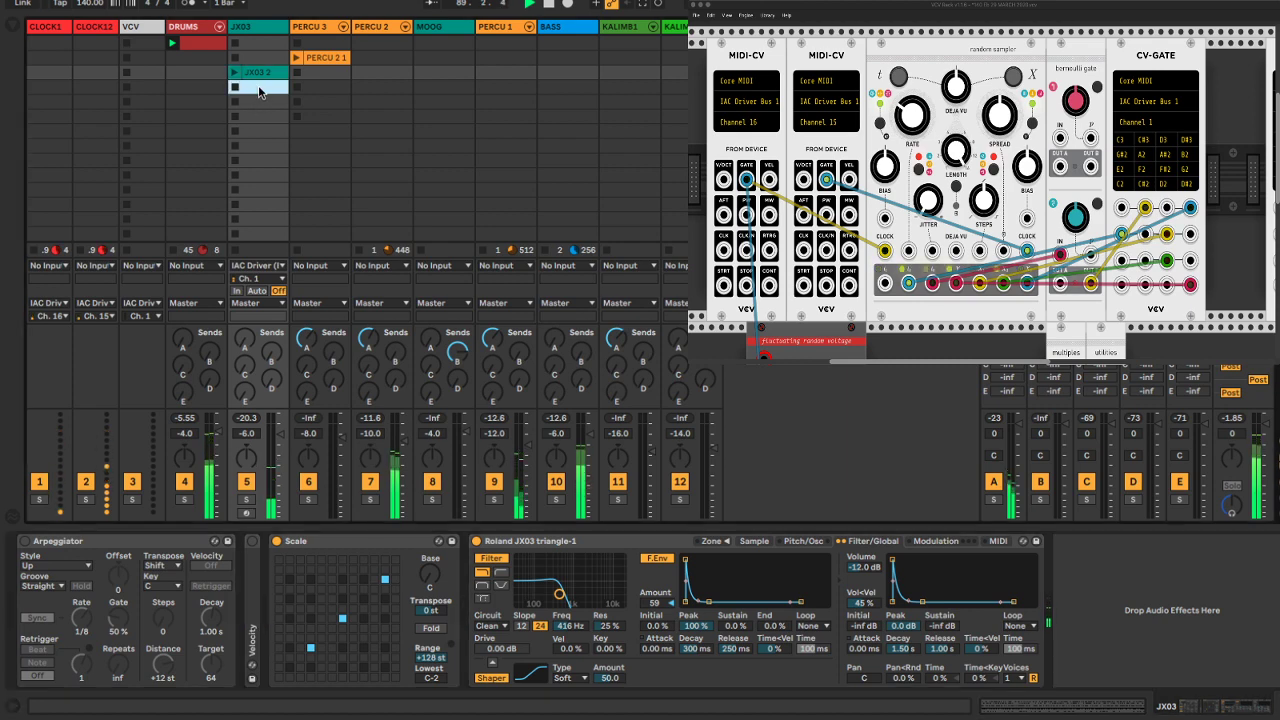
{"action": "left_click", "coordinate": [271, 234], "text": "shift"}
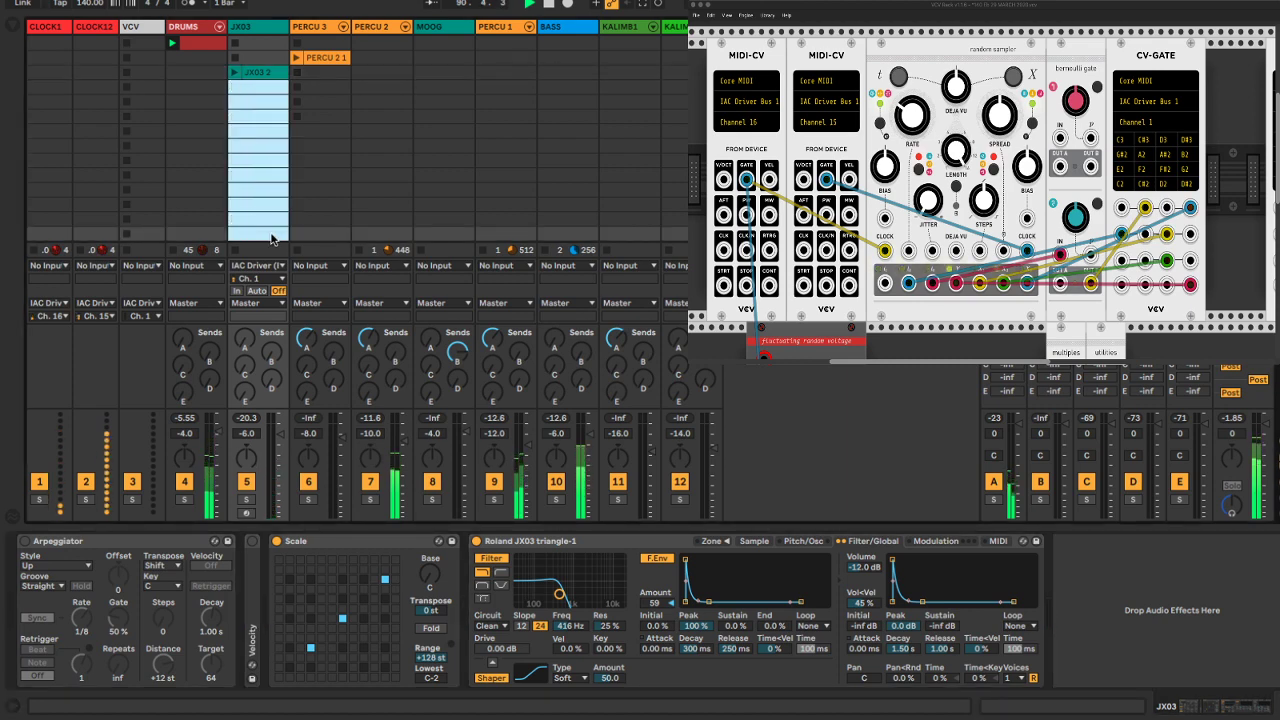
{"action": "left_click", "coordinate": [443, 174]}
{"action": "scroll", "coordinate": [500, 190], "scroll_direction": "up", "scroll_amount": 3}
{"action": "left_click", "coordinate": [320, 160]}
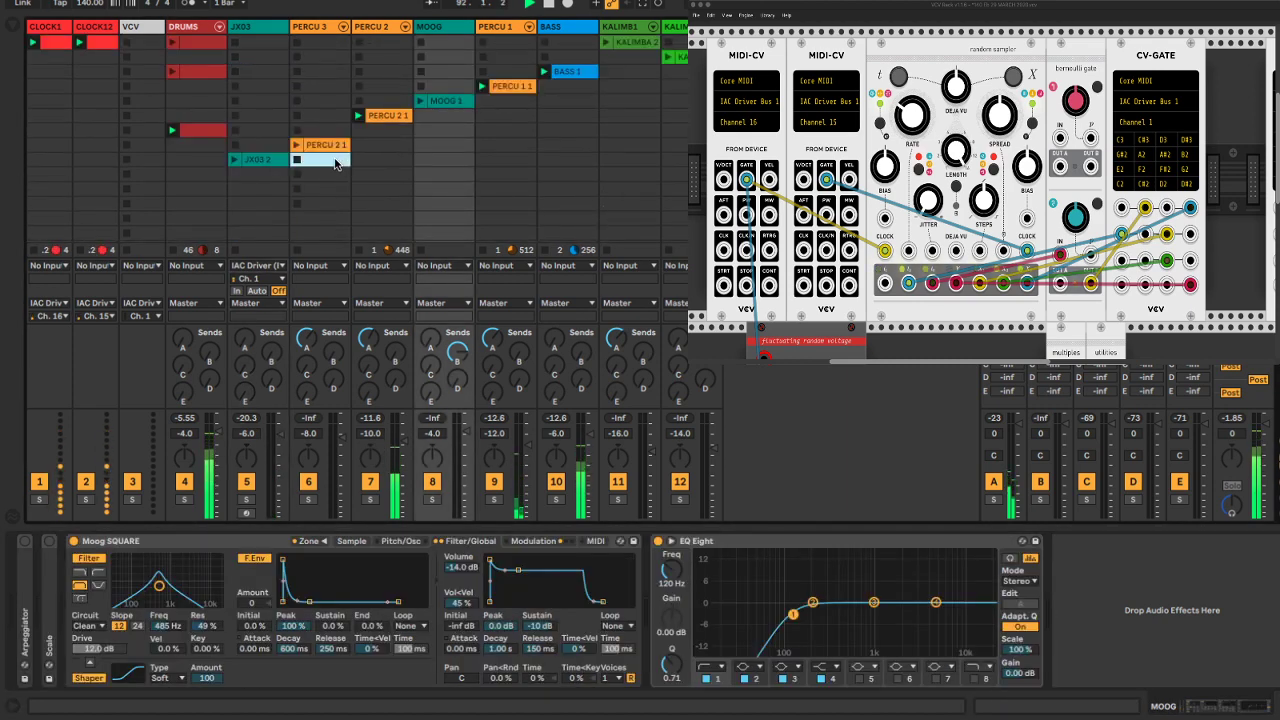
{"action": "left_click", "coordinate": [323, 203], "text": "shift"}
{"action": "left_click", "coordinate": [382, 188]}
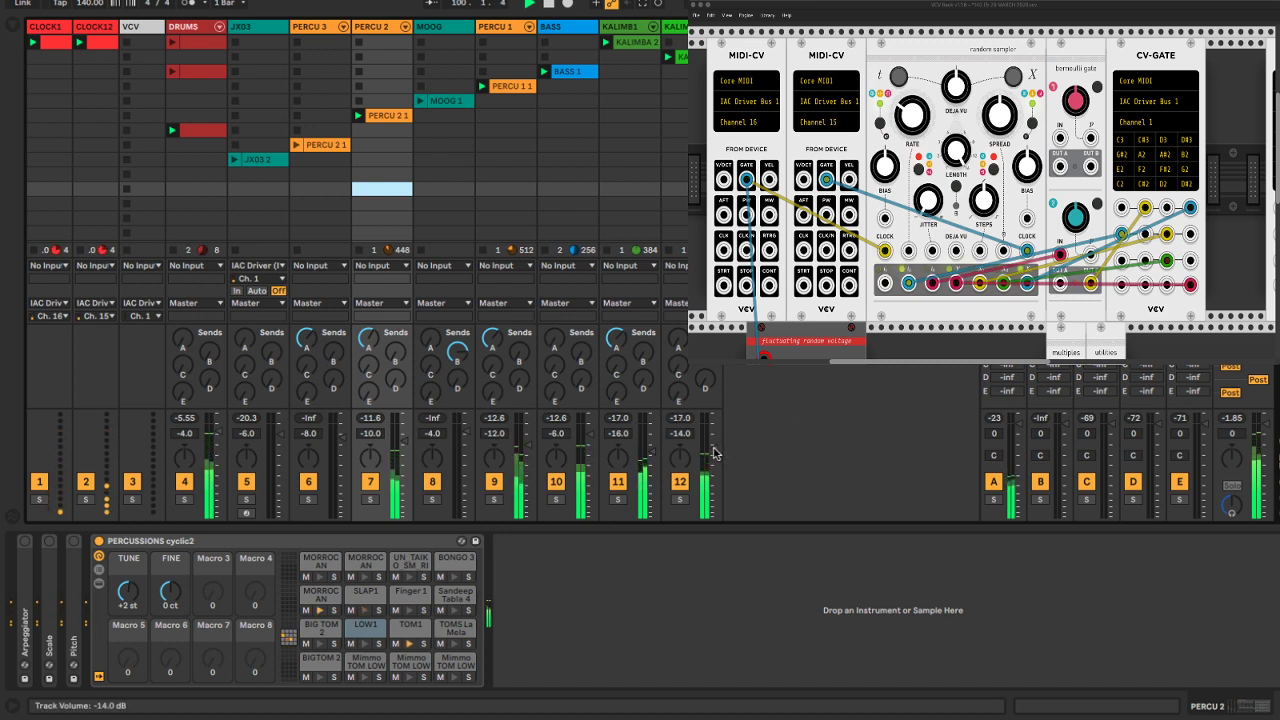
Set the volume of track 12 to -12 dB
{"action": "left_click_drag", "start_coordinate": [712, 458], "coordinate": [712, 446]}
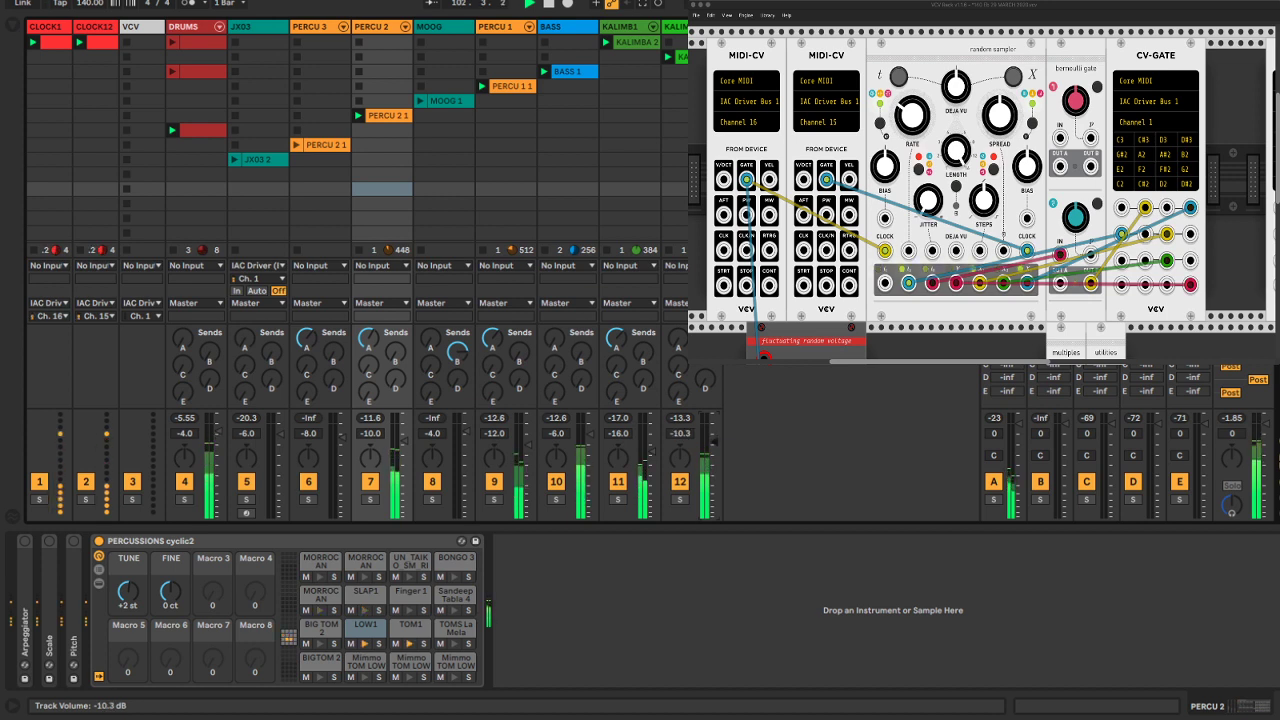
{"action": "left_click", "coordinate": [680, 434]}
{"action": "type", "text": "-12"}
{"action": "key", "text": "Return"}
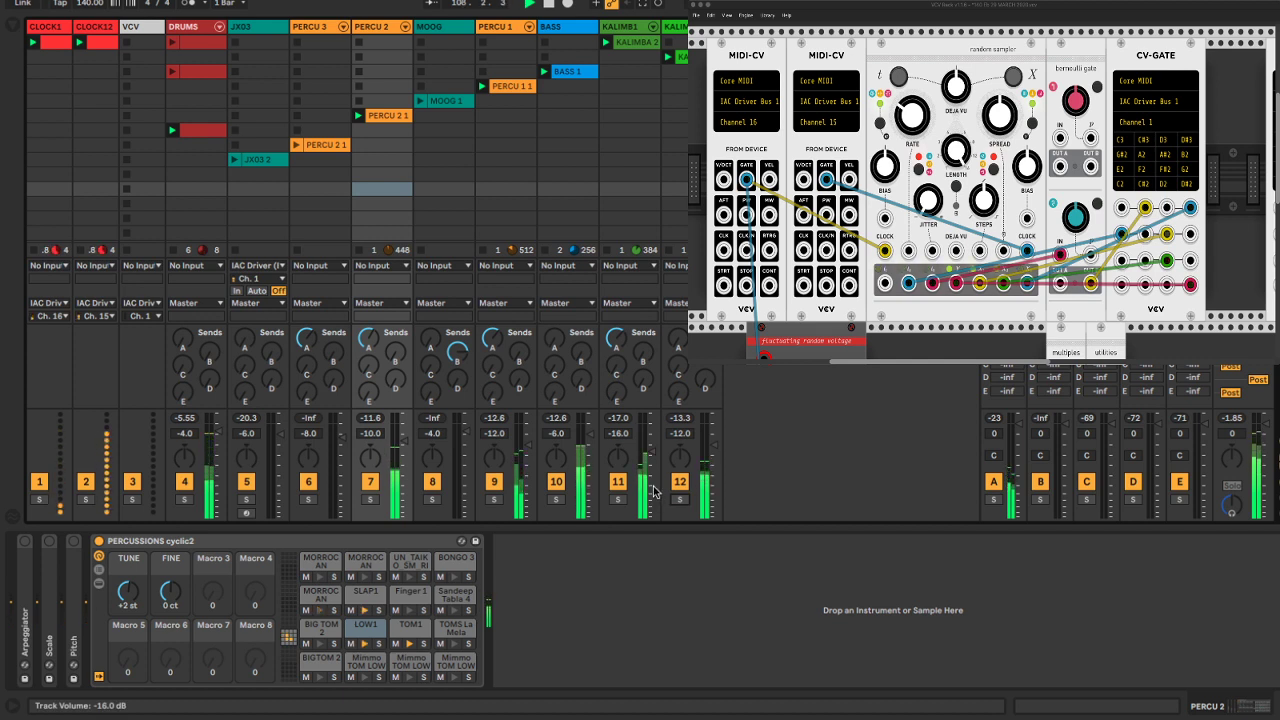
Finish adjusting track 12's volume to -12 dB and save the Live set
{"action": "left_click_drag", "start_coordinate": [681, 458], "coordinate": [681, 472]}
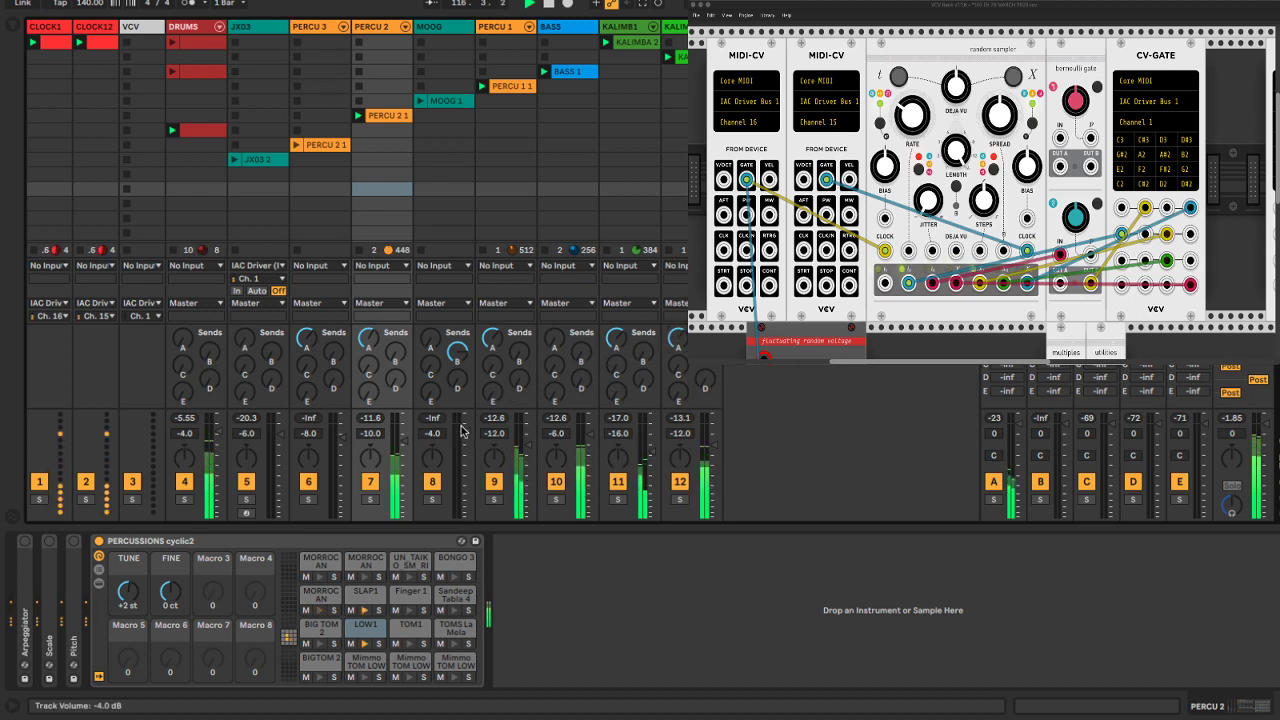
{"action": "key", "text": "ctrl+s"}
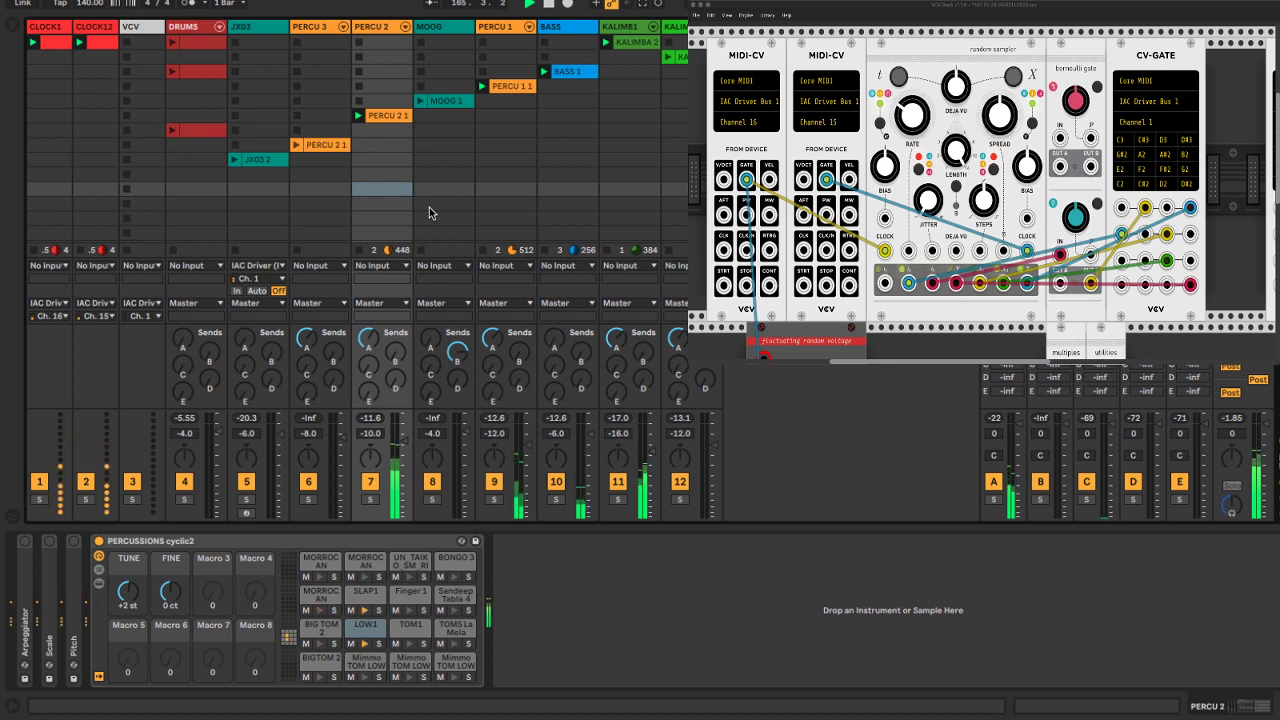
Stop the PERCU 1 track and audition the three DRUMS clips in turn, leaving the lowest one playing
{"action": "left_click", "coordinate": [484, 71]}
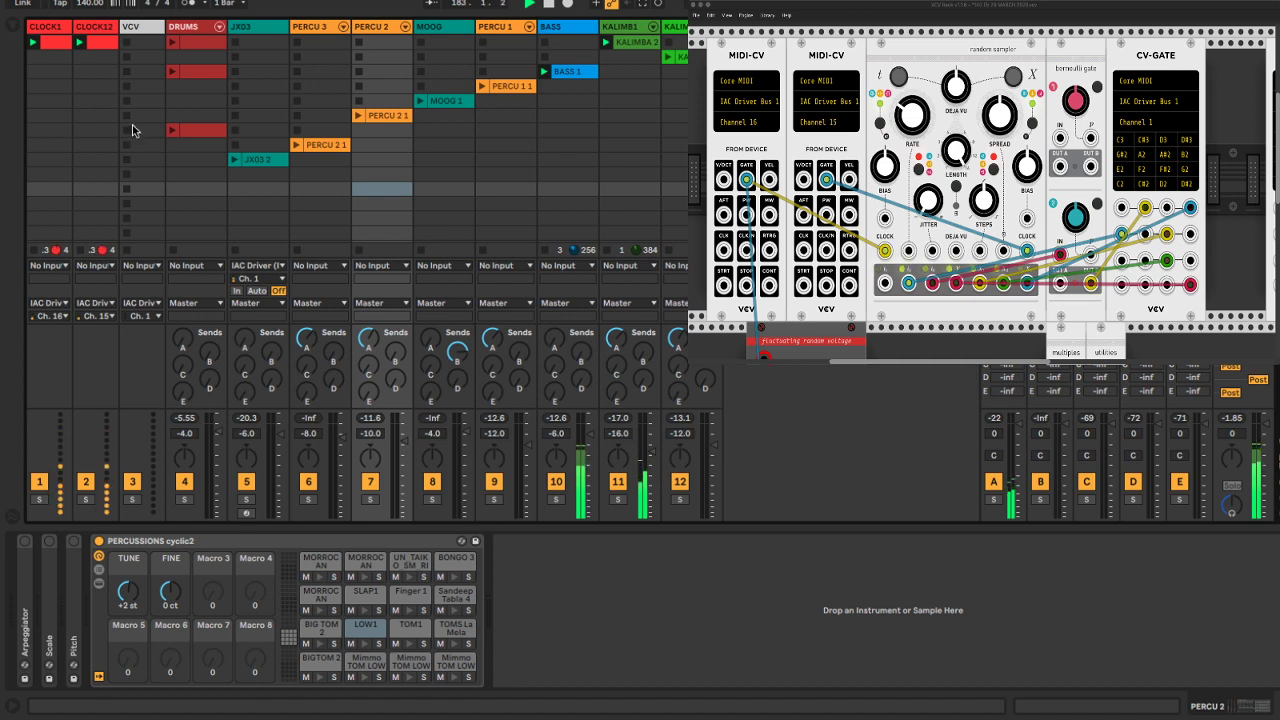
{"action": "left_click", "coordinate": [172, 44]}
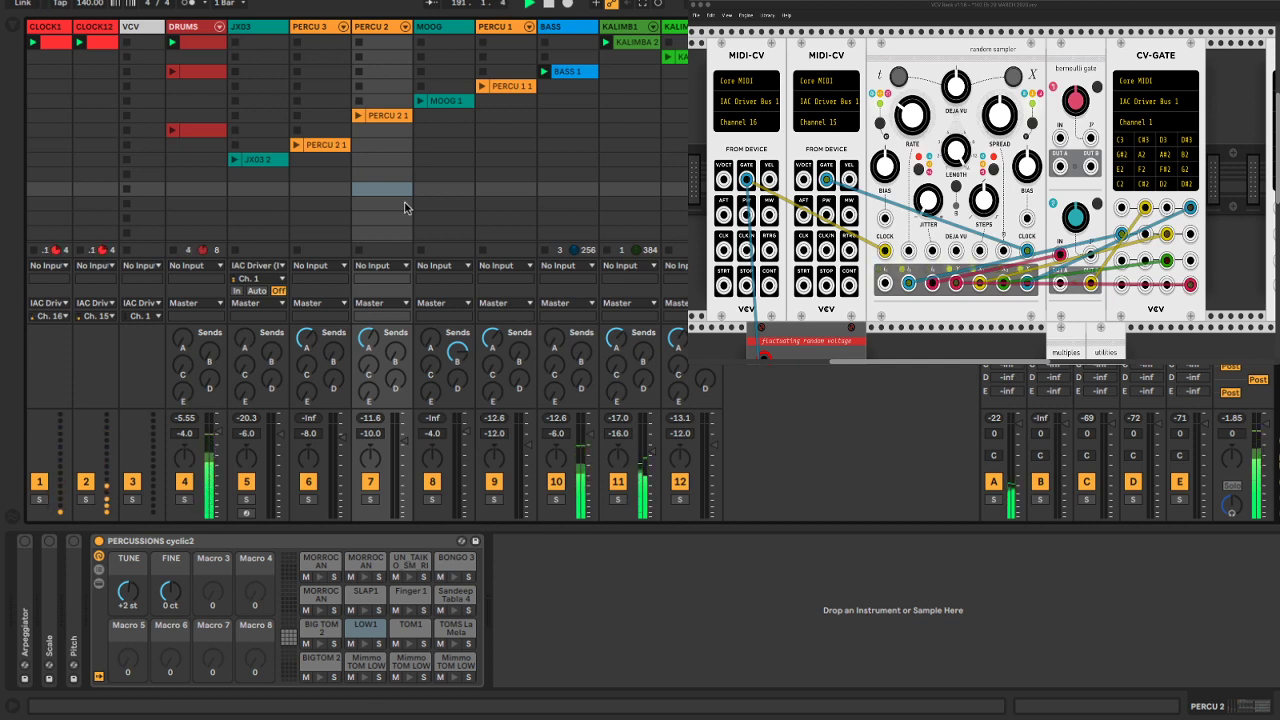
{"action": "left_click", "coordinate": [173, 73]}
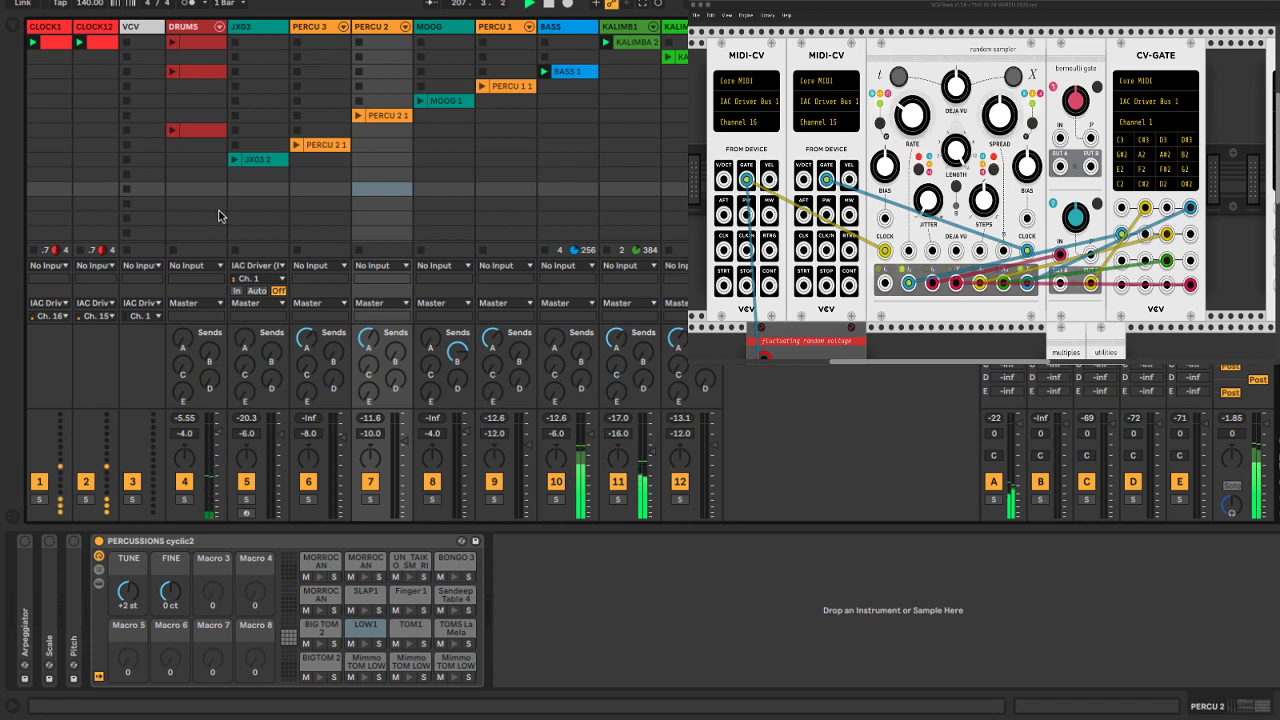
{"action": "left_click", "coordinate": [172, 130]}
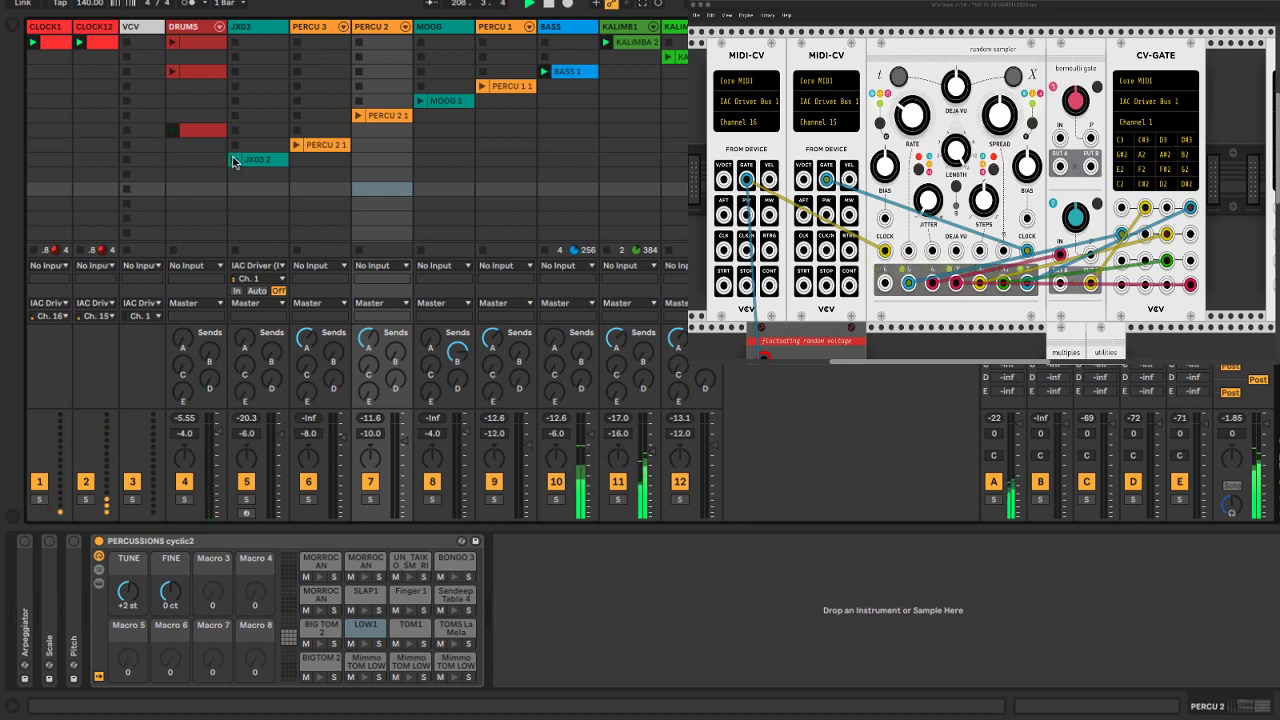
Launch the MOOG 1 clip with its track volume set to -8 dB and save the Live set
{"action": "left_click", "coordinate": [420, 103]}
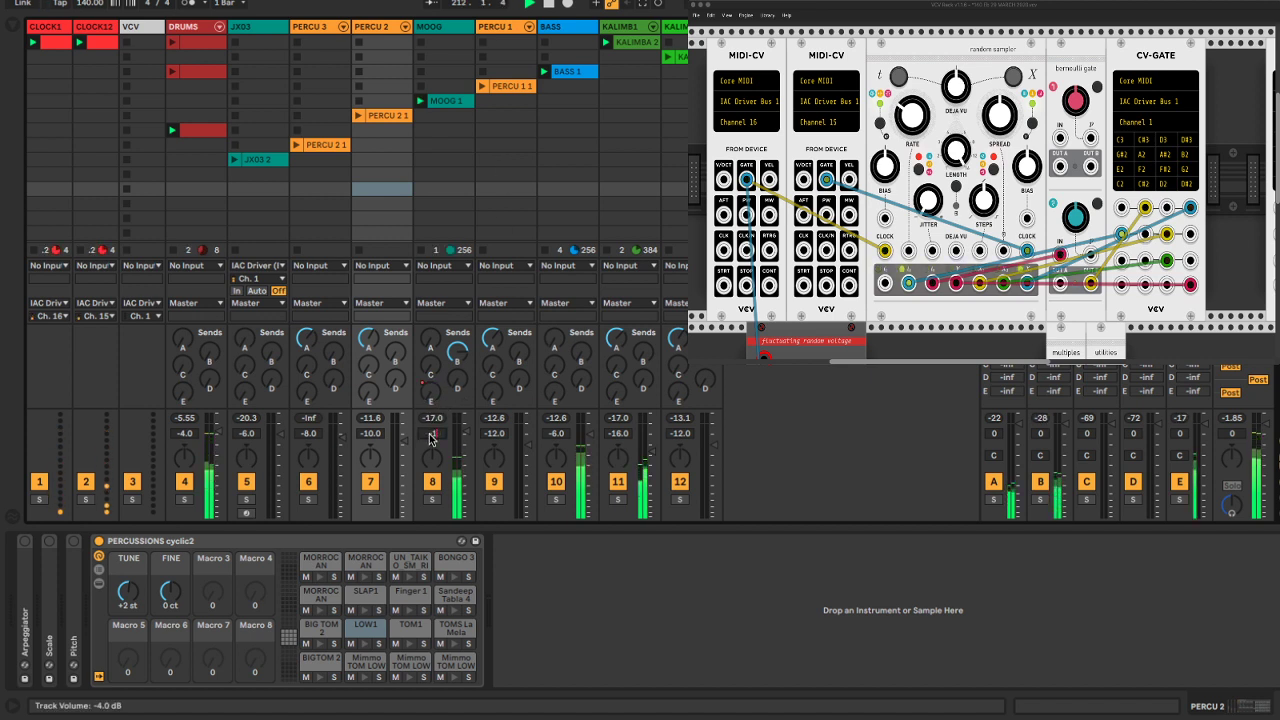
{"action": "left_click_drag", "start_coordinate": [430, 438], "coordinate": [430, 456]}
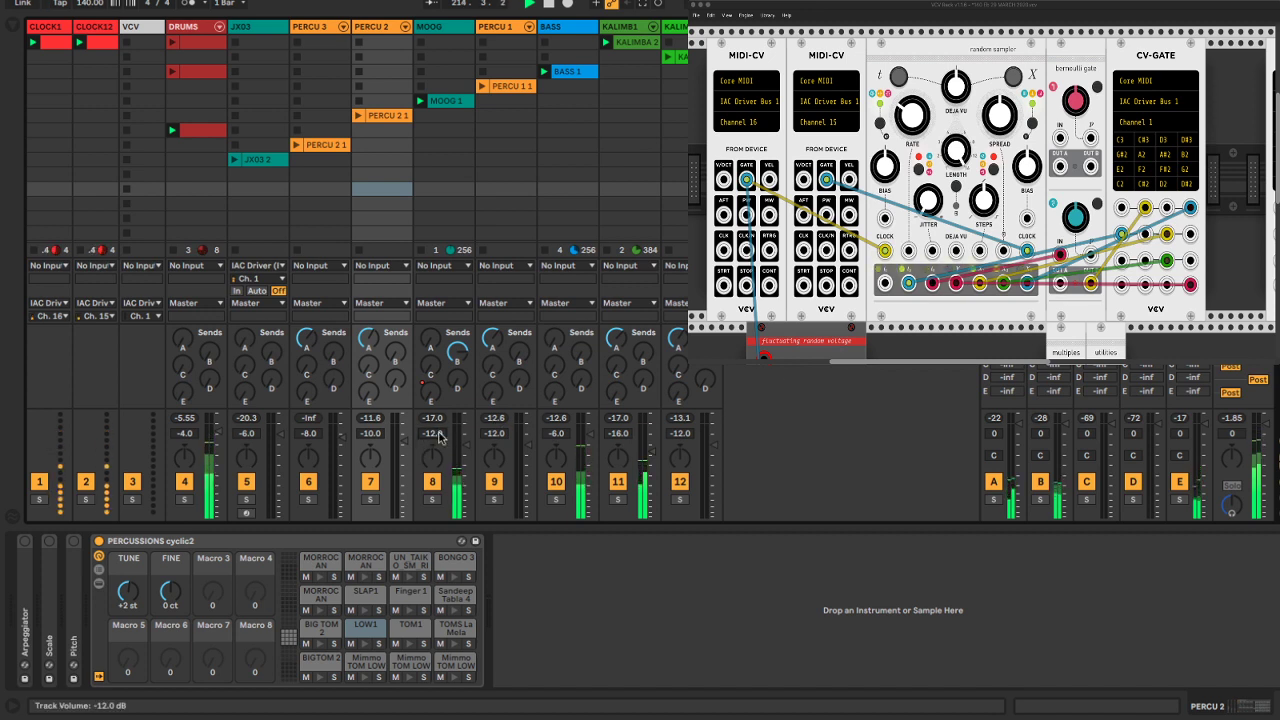
{"action": "key", "text": "Return"}
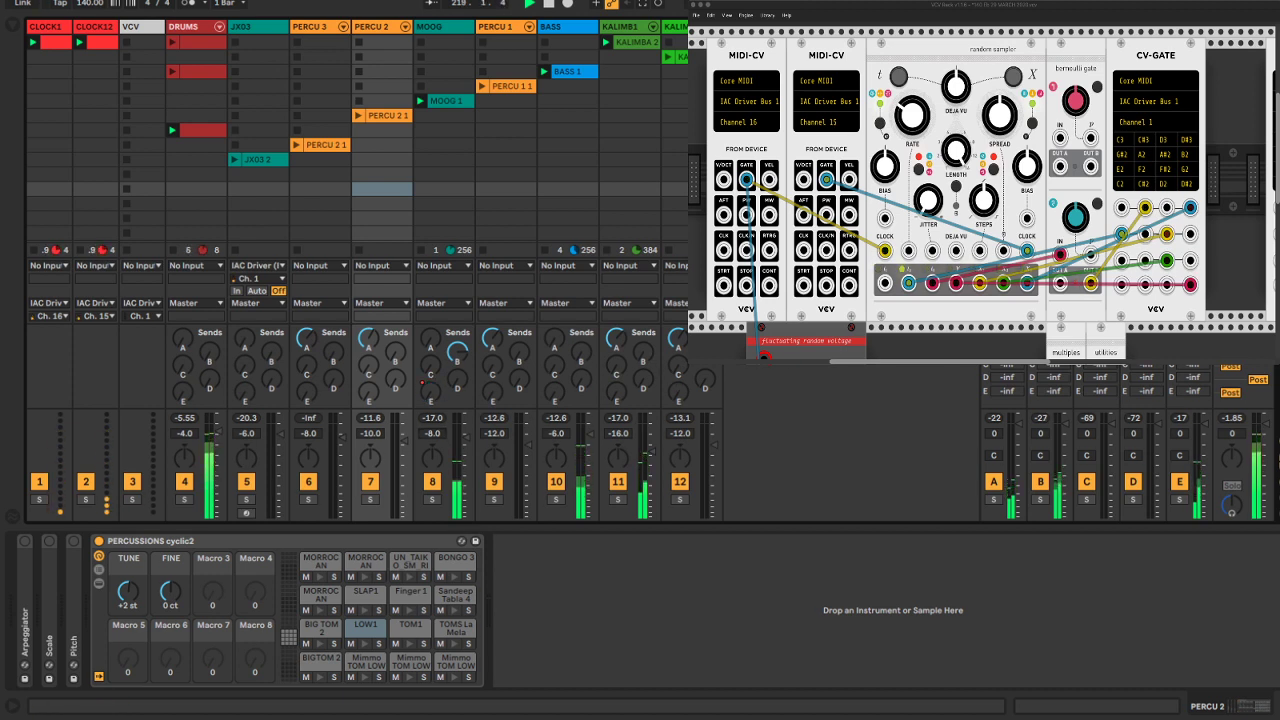
{"action": "key", "text": "ctrl+s"}
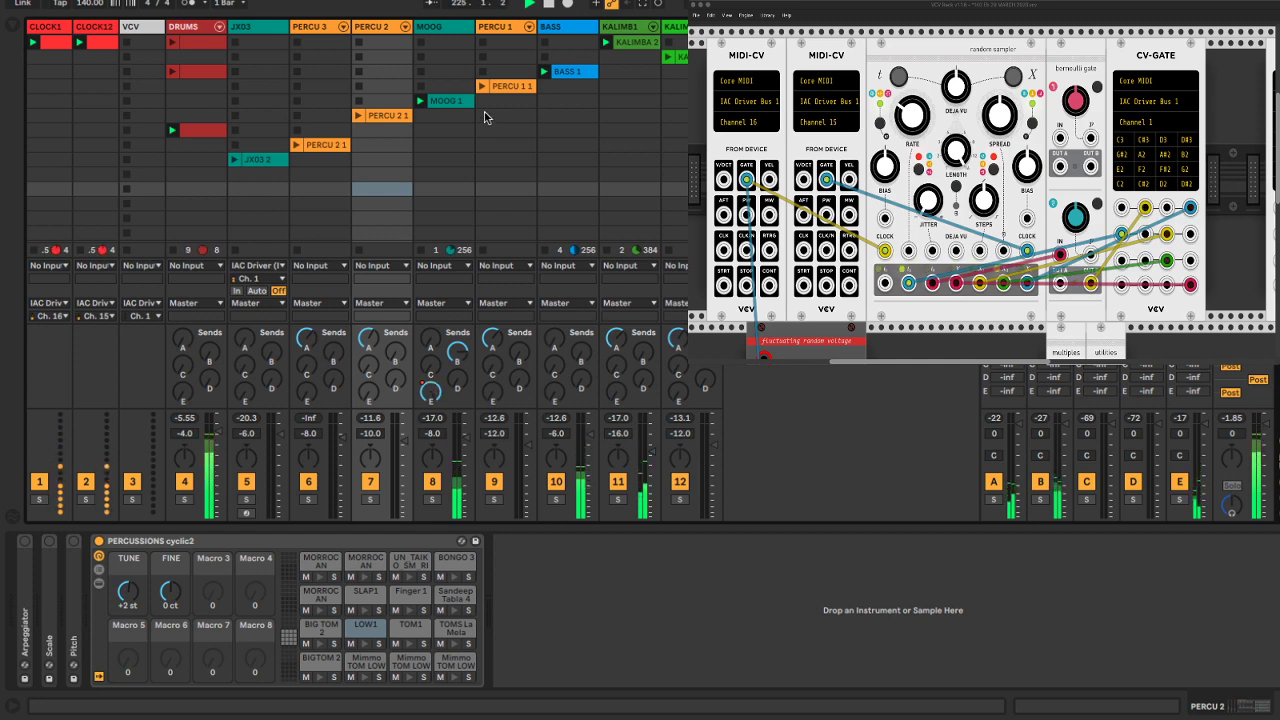
Duplicate the MOOG 1 clip into an empty slot lower on the MOOG track and reselect the original clip
{"action": "double_click", "coordinate": [456, 100]}
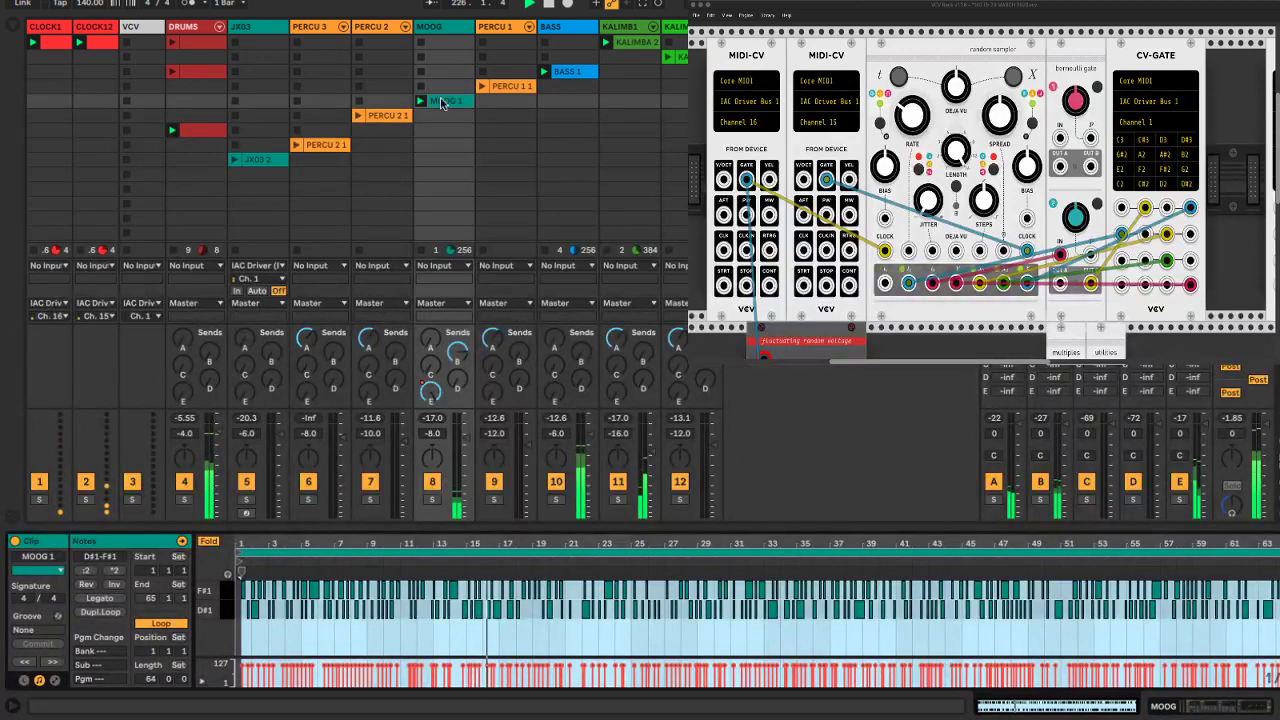
{"action": "left_click_drag", "start_coordinate": [441, 103], "coordinate": [451, 220]}
{"action": "left_click", "coordinate": [451, 102]}
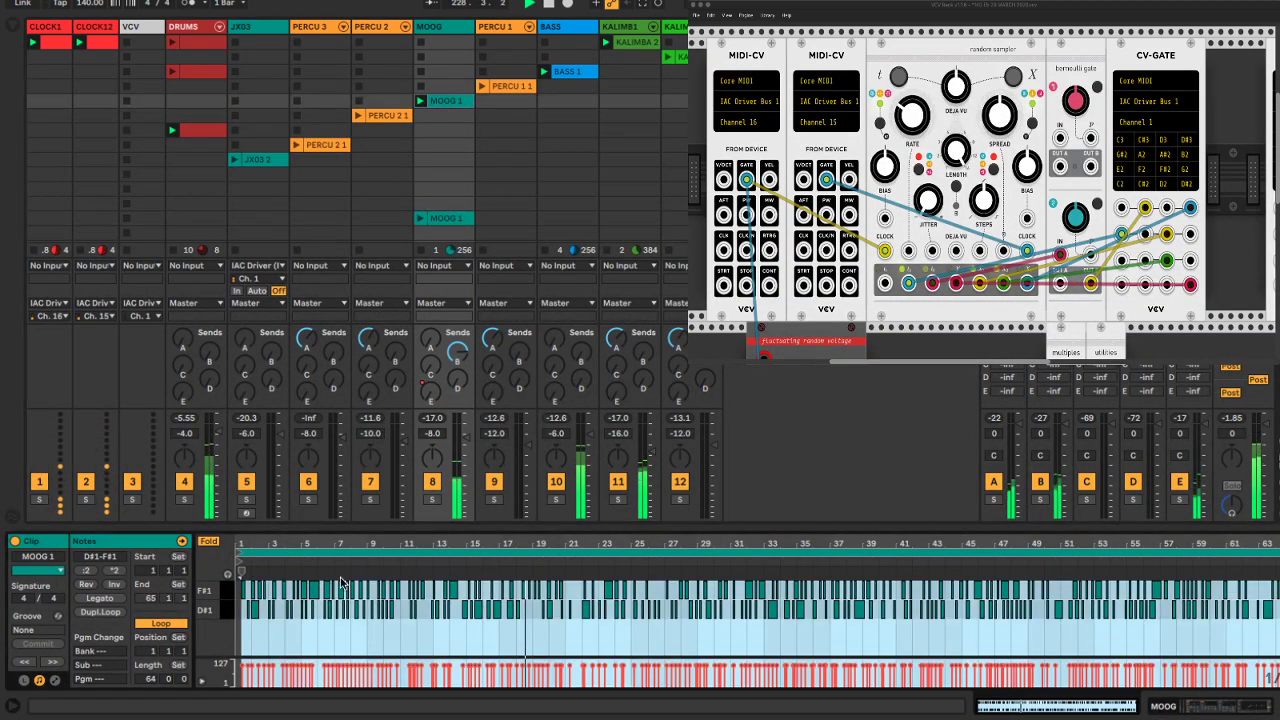
Try thinning the original MOOG 1 clip by deleting its notes around bars 4–15, 21–34, 40–48 and 56–62
{"action": "left_click", "coordinate": [319, 636]}
{"action": "left_click_drag", "start_coordinate": [288, 635], "coordinate": [472, 596]}
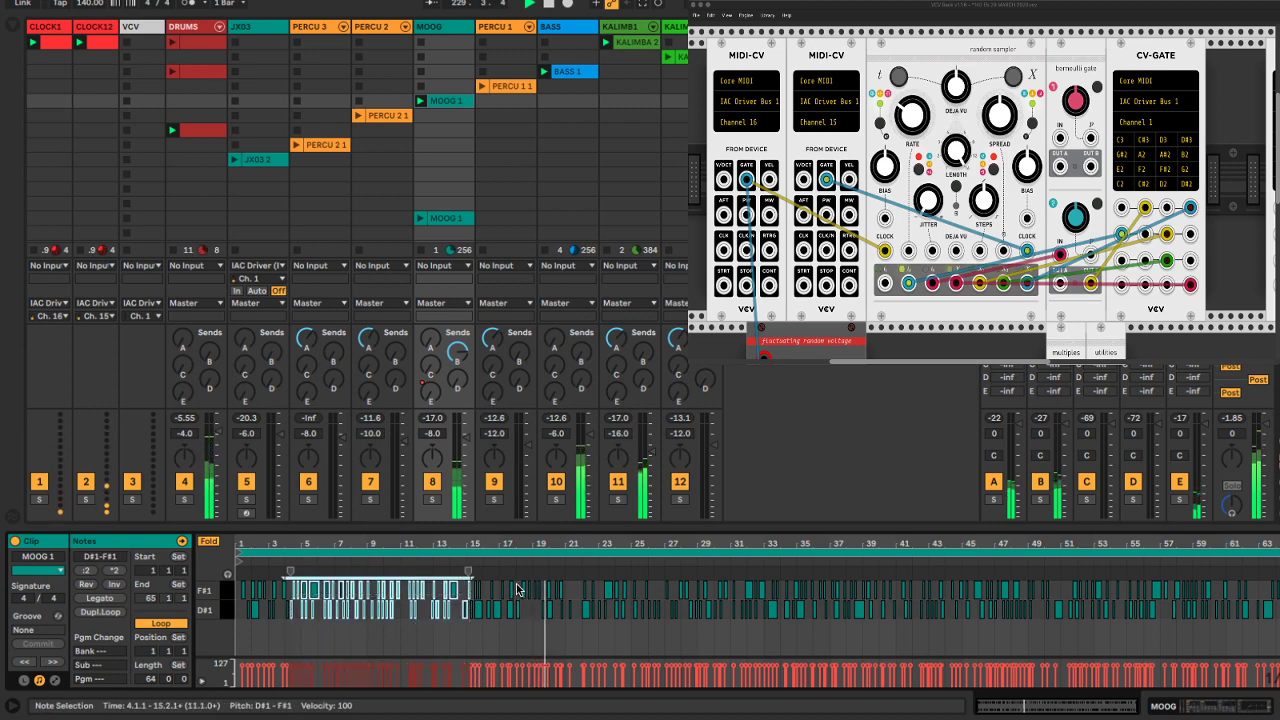
{"action": "key", "text": "Delete"}
{"action": "left_click_drag", "start_coordinate": [568, 590], "coordinate": [790, 588]}
{"action": "key", "text": "Delete"}
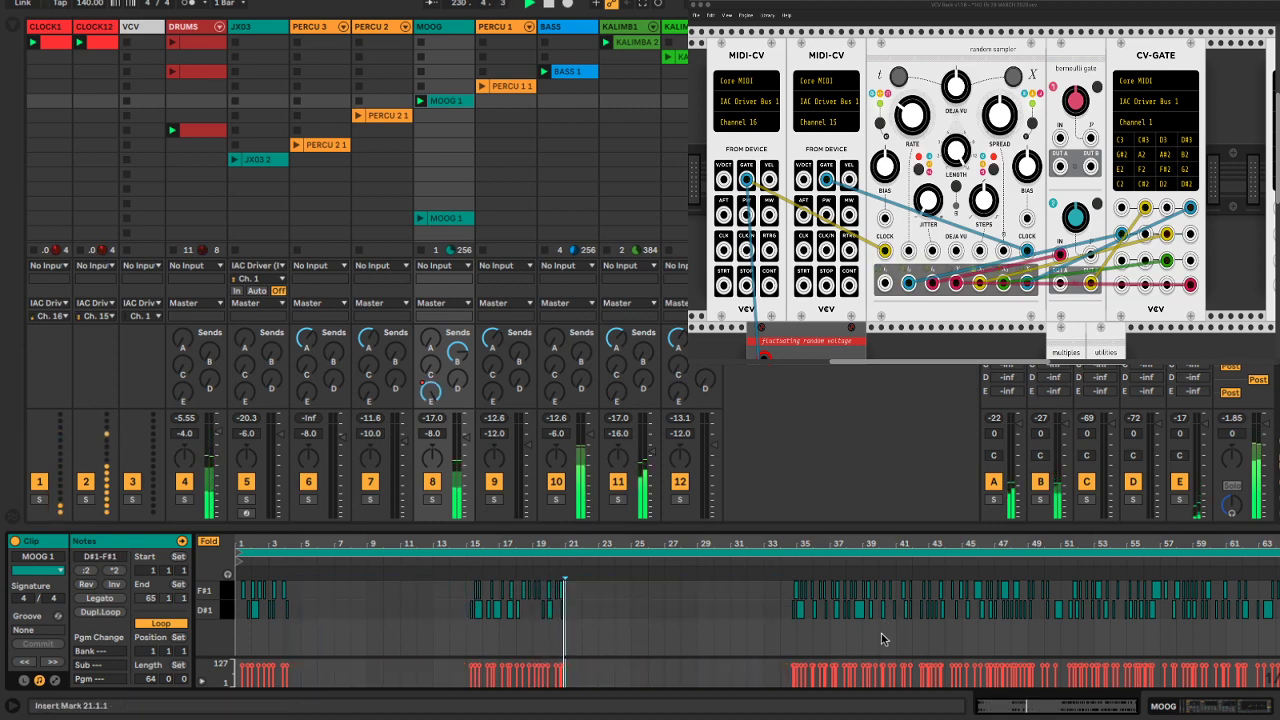
{"action": "left_click_drag", "start_coordinate": [880, 633], "coordinate": [1016, 568]}
{"action": "key", "text": "Delete"}
{"action": "left_click_drag", "start_coordinate": [1155, 630], "coordinate": [1249, 594]}
{"action": "key", "text": "Delete"}
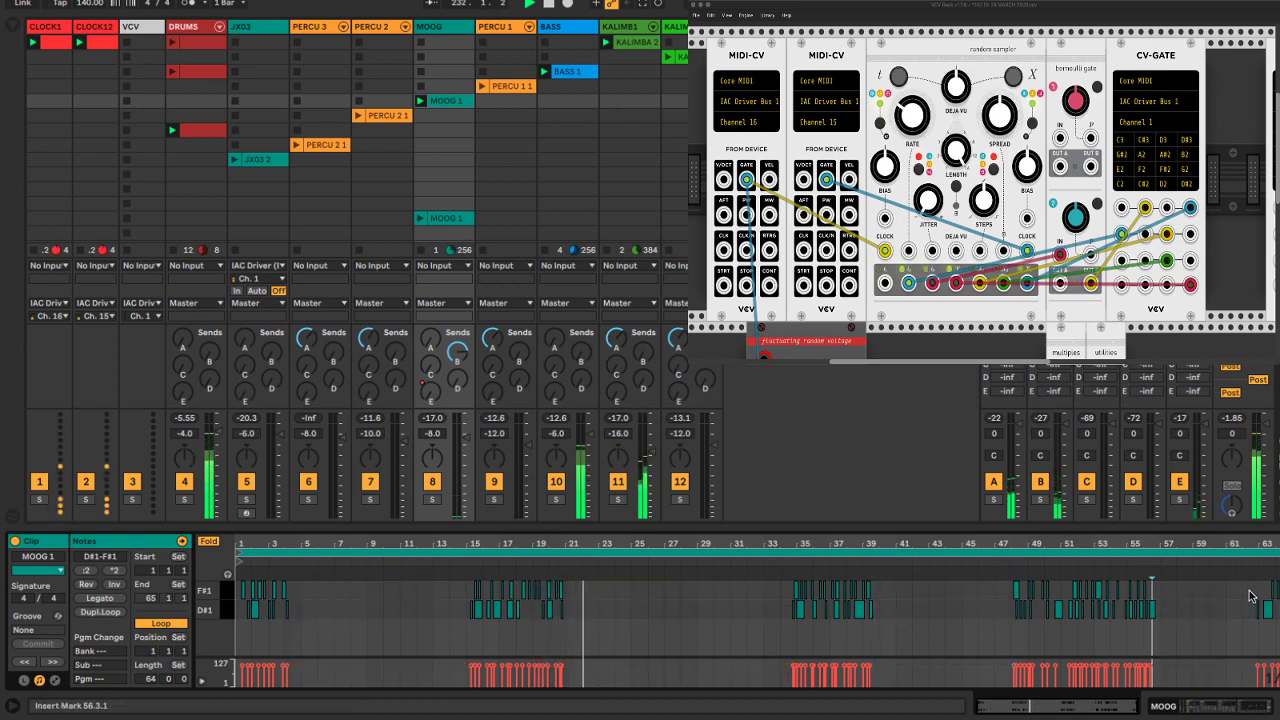
{"action": "left_click", "coordinate": [846, 450]}
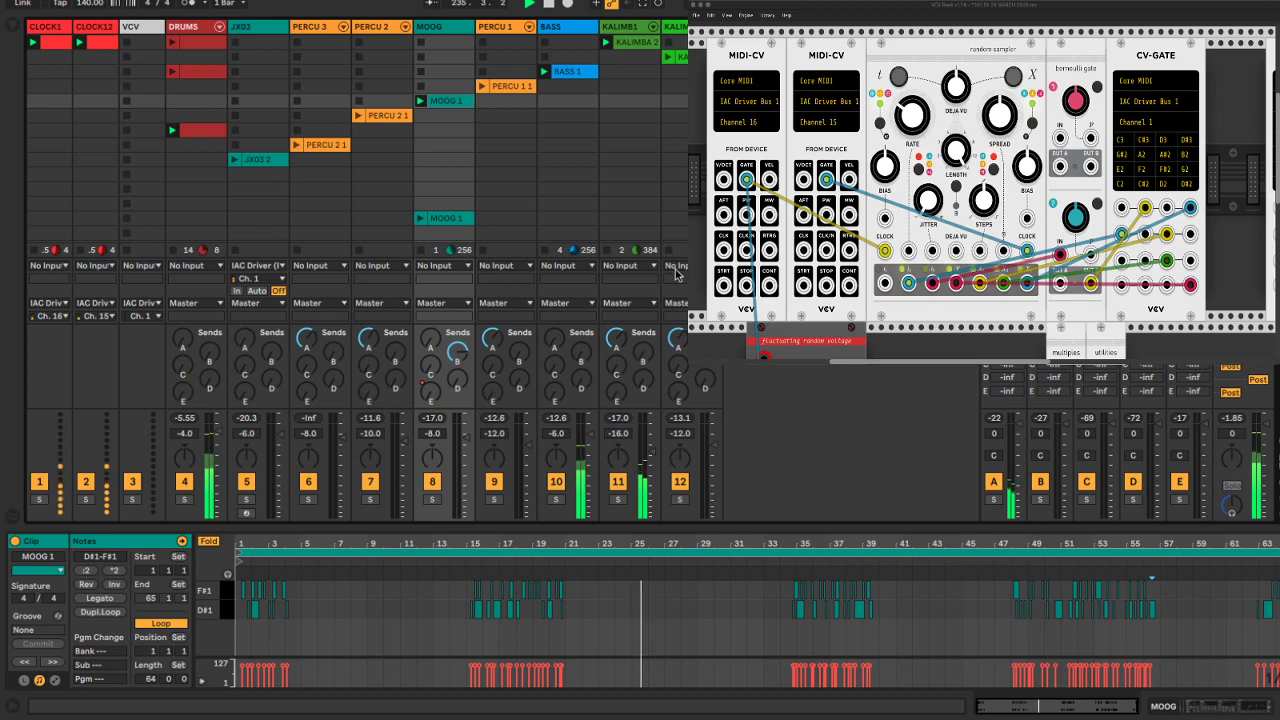
Set the feedback of the H-Delay on the E-ECHO 3 return track to 86 and close the plugin window
{"action": "left_click", "coordinate": [1193, 370]}
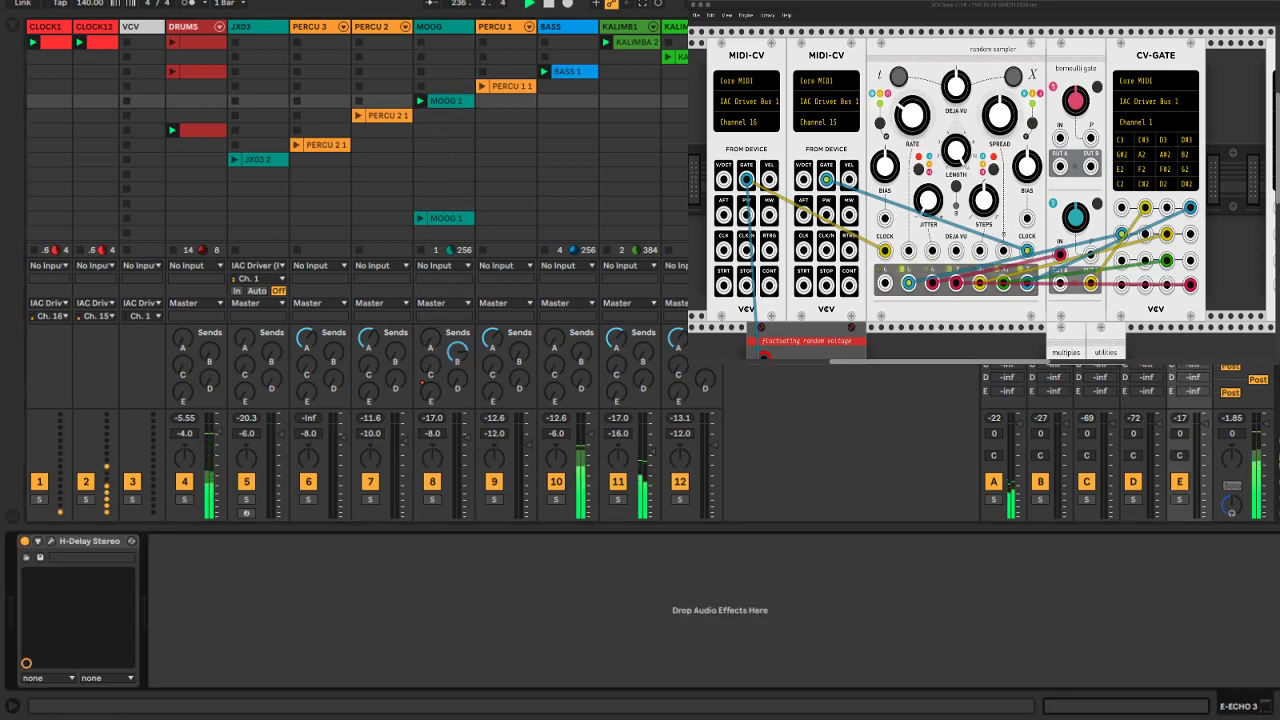
{"action": "left_click", "coordinate": [51, 541]}
{"action": "left_click", "coordinate": [636, 484]}
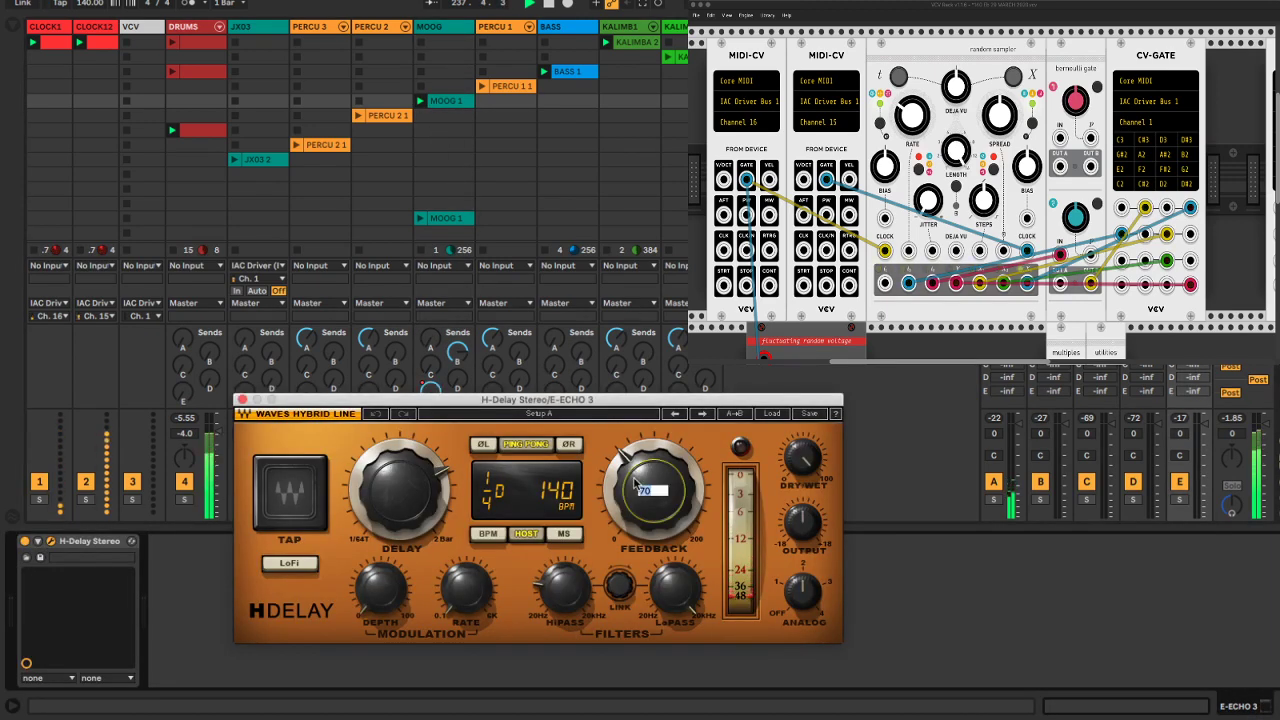
{"action": "type", "text": "80"}
{"action": "key", "text": "Return"}
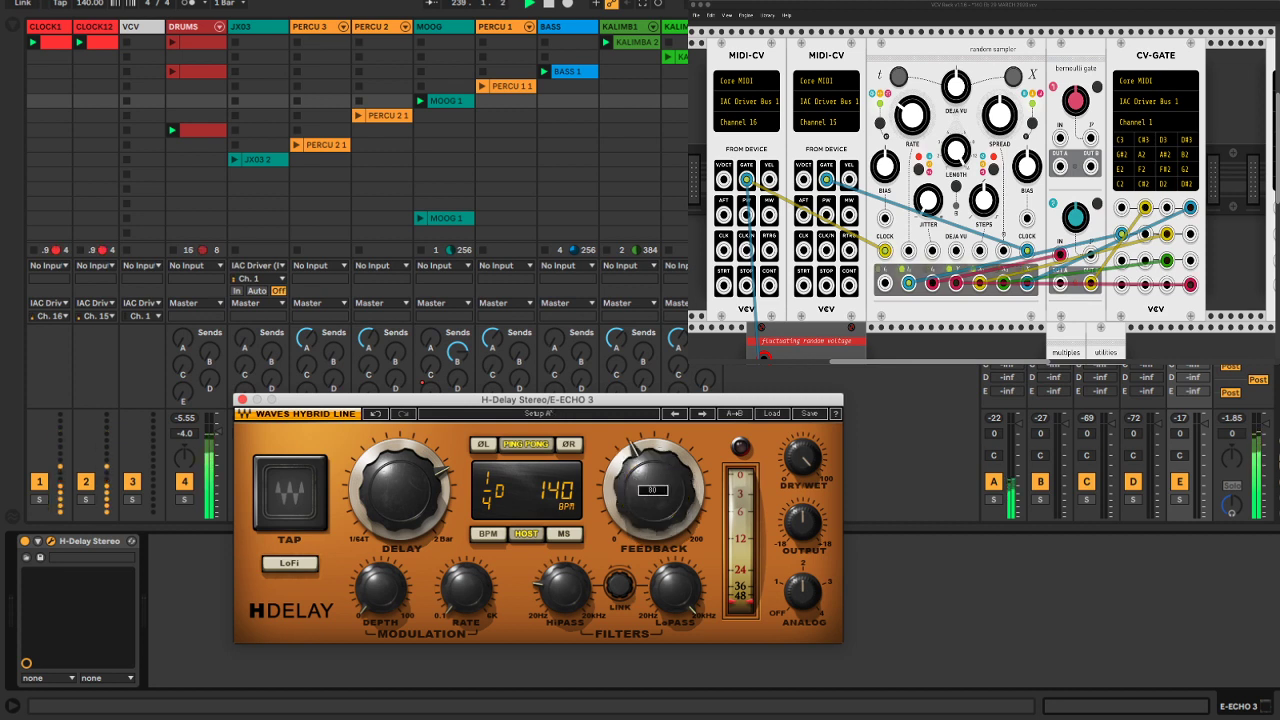
{"action": "left_click", "coordinate": [651, 489]}
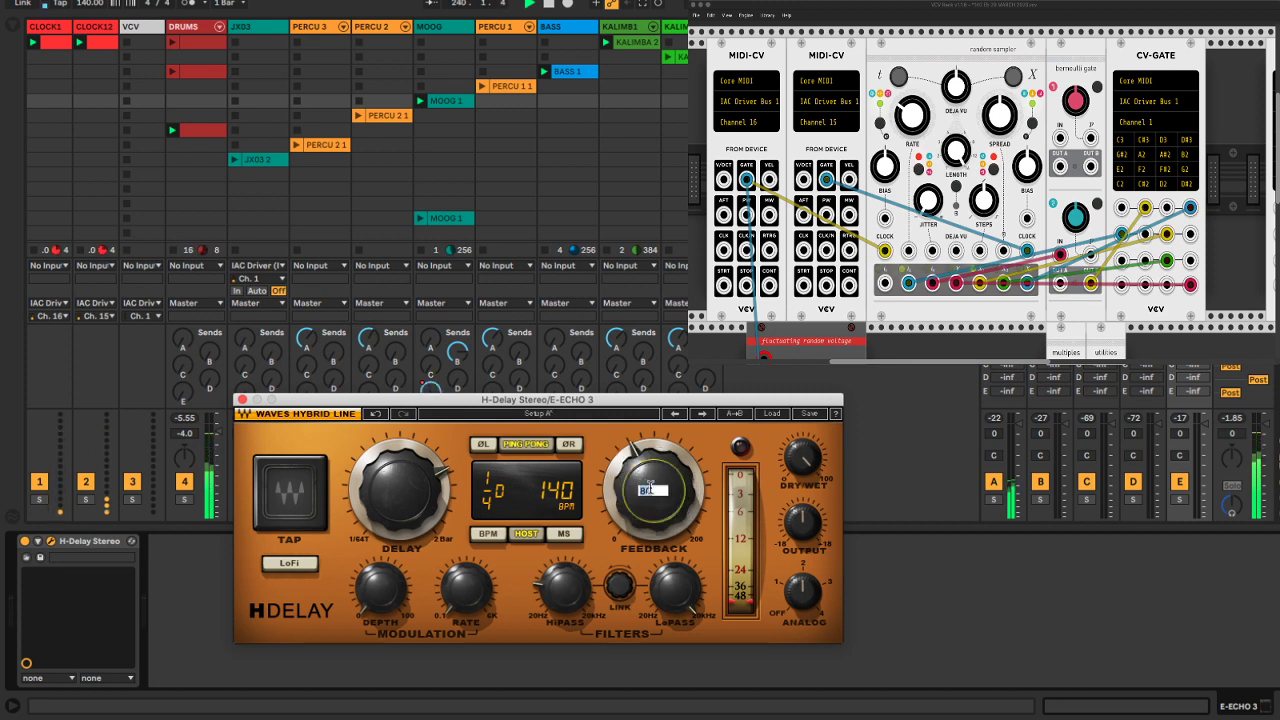
{"action": "type", "text": "8"}
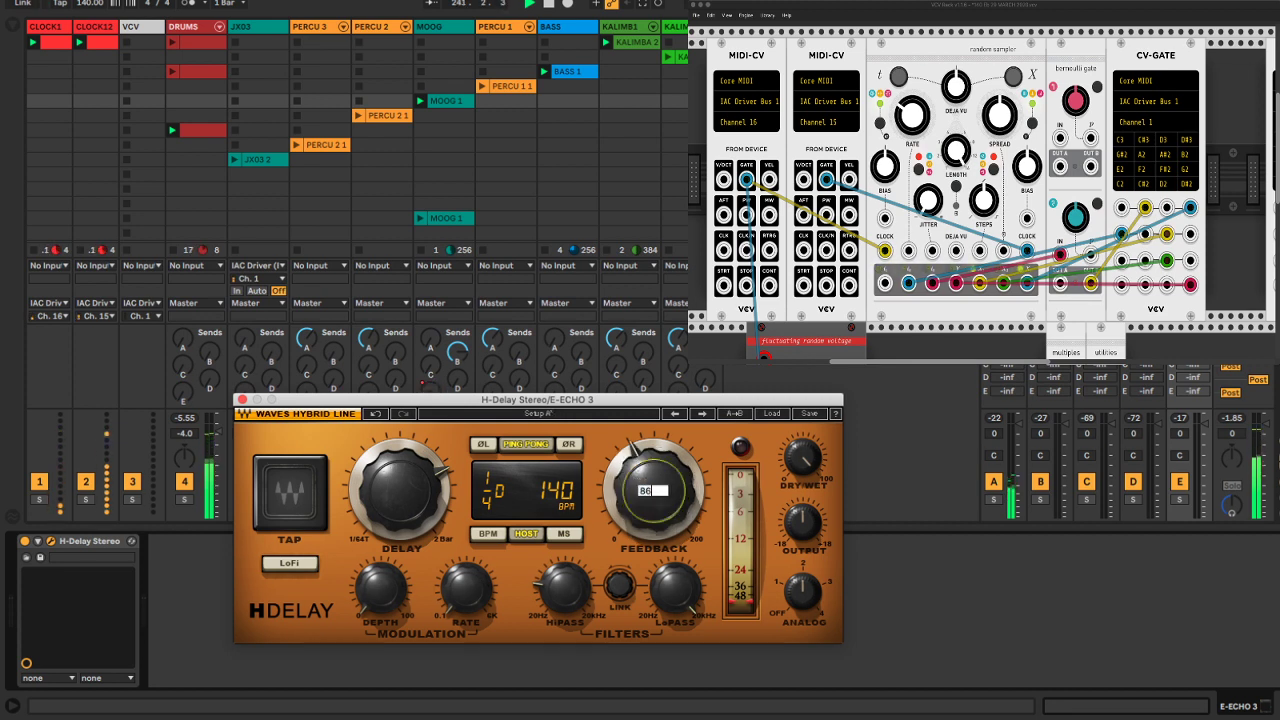
{"action": "type", "text": "6"}
{"action": "key", "text": "Return"}
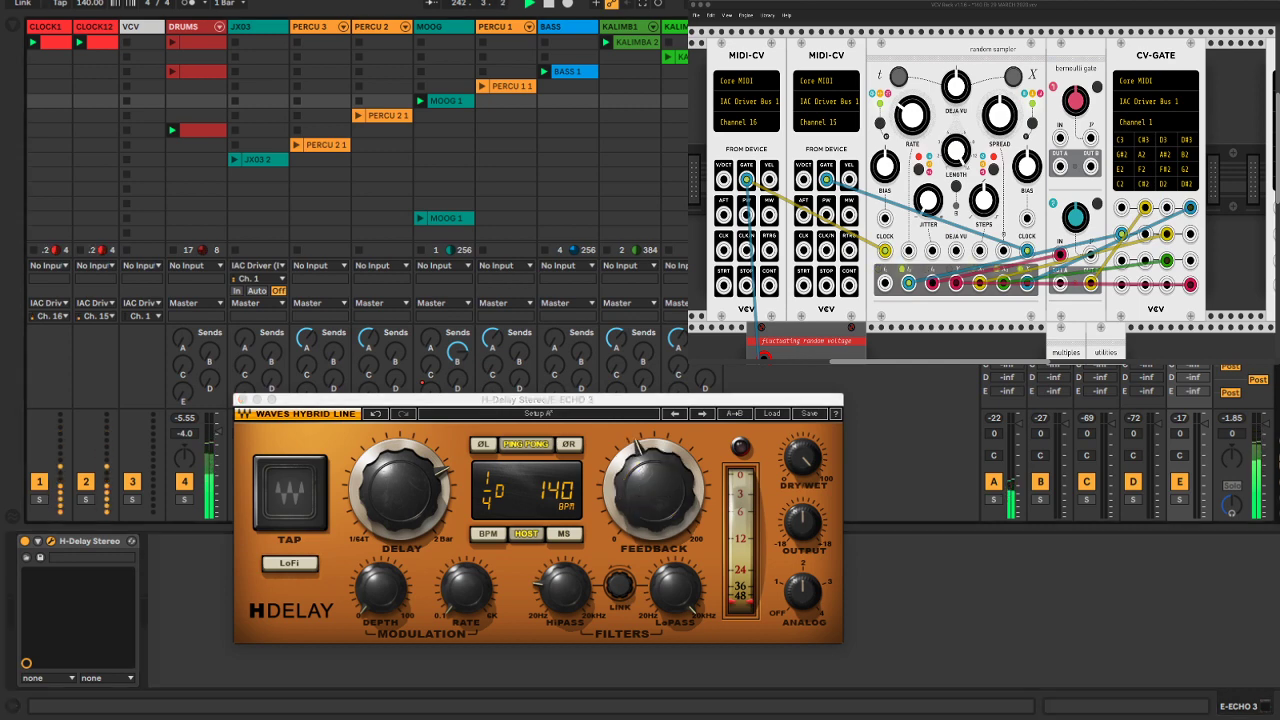
{"action": "left_click", "coordinate": [445, 217]}
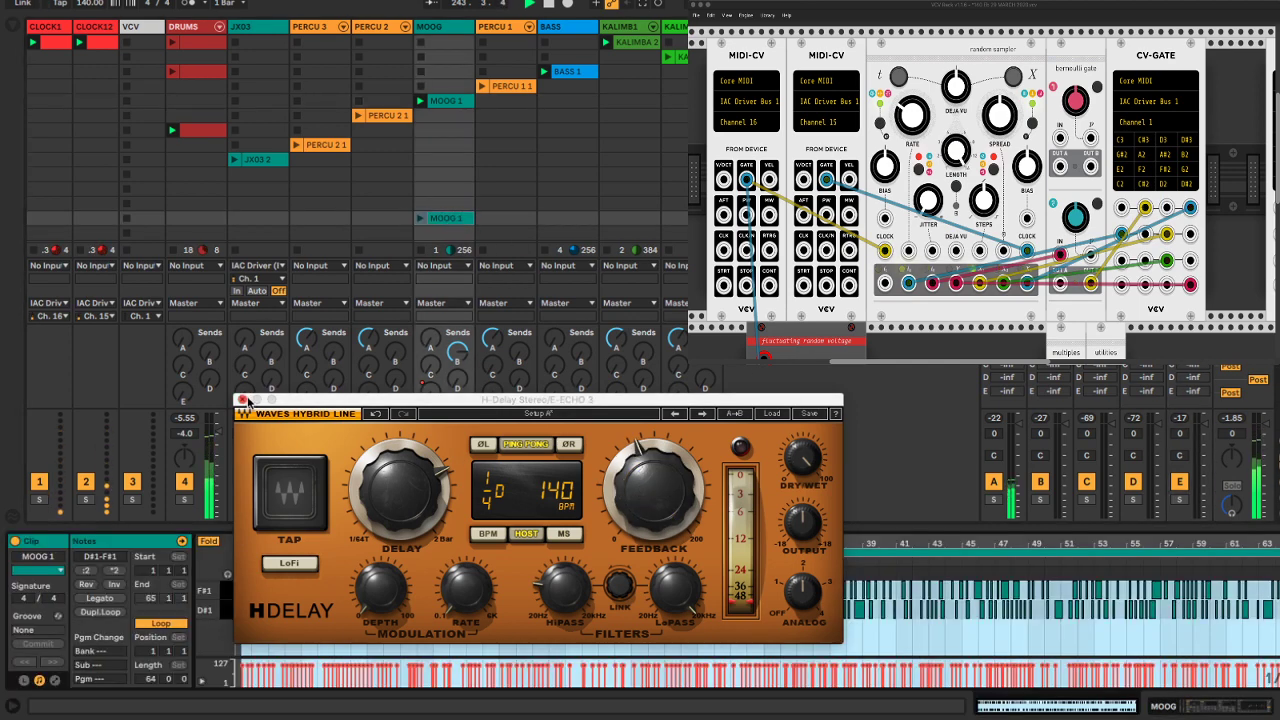
{"action": "left_click", "coordinate": [242, 400]}
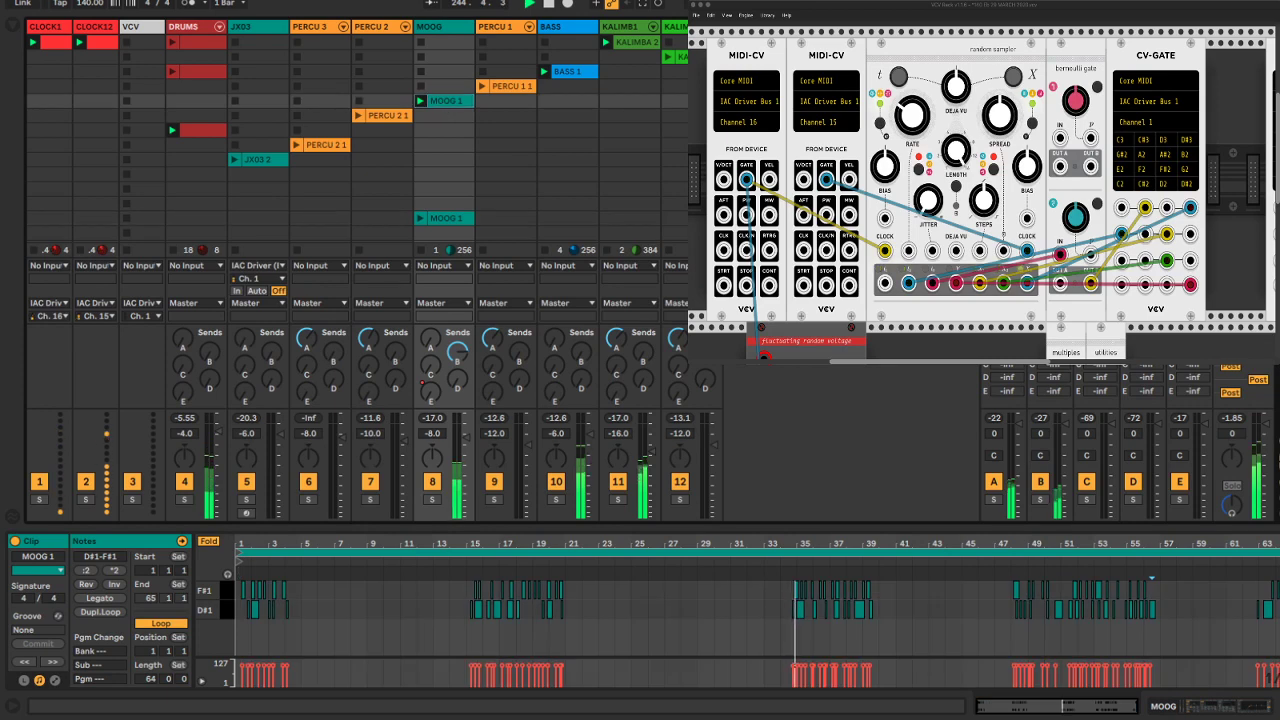
Replace the thinned MOOG 1 clip with a copy of the backup clip below it and open its notes
{"action": "left_click", "coordinate": [1272, 706]}
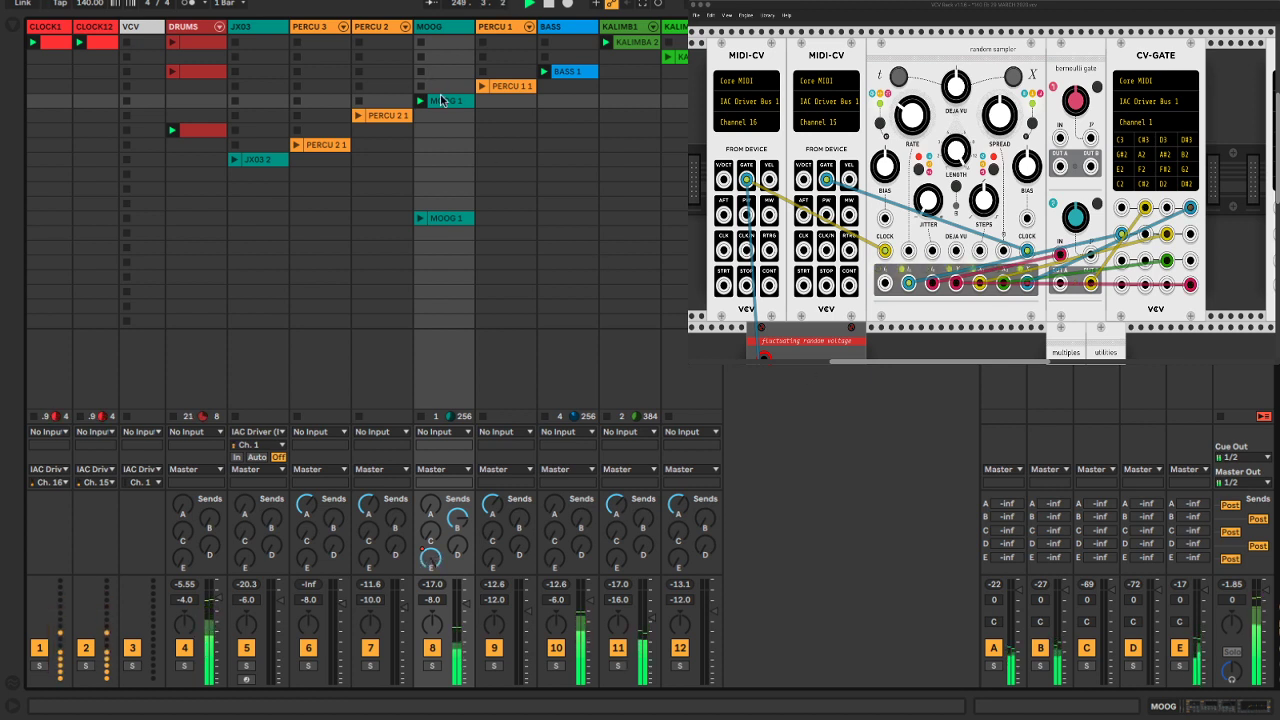
{"action": "left_click", "coordinate": [454, 220]}
{"action": "left_click_drag", "start_coordinate": [454, 220], "coordinate": [455, 101]}
{"action": "double_click", "coordinate": [448, 101]}
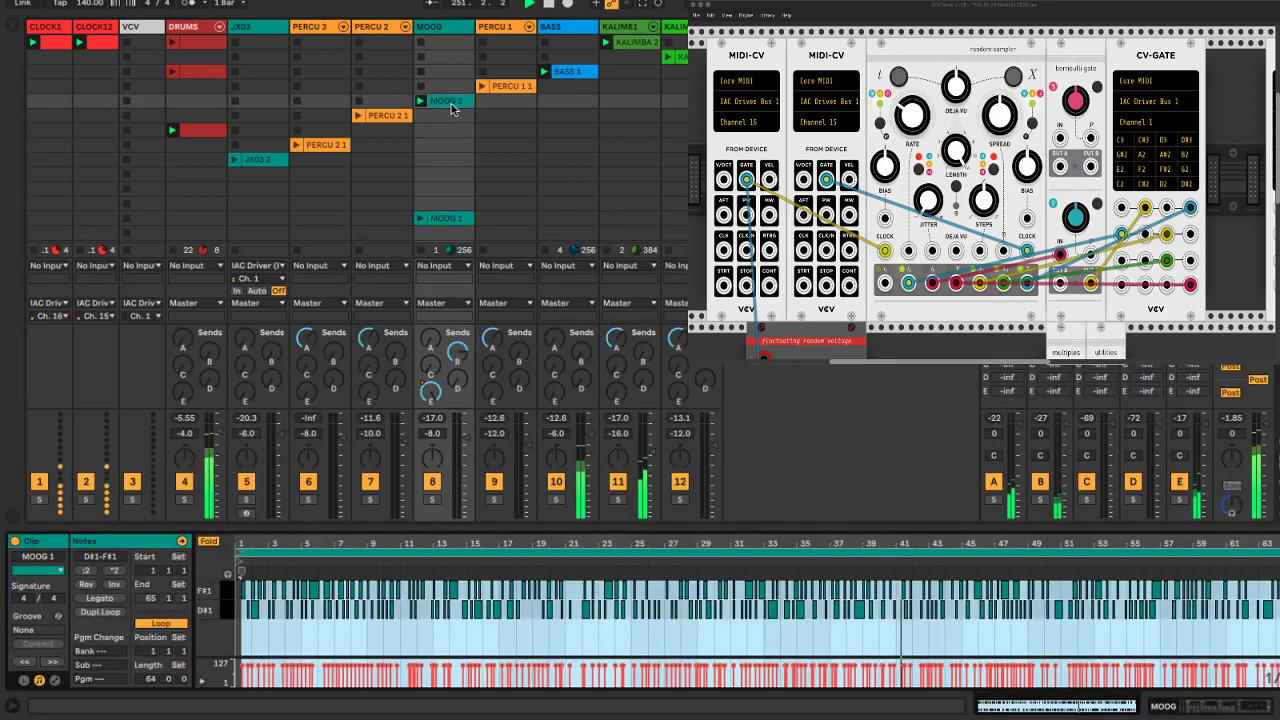
Delete the MOOG 1 clip's notes in short stretches around bars 4–6, 9–12, 16–18, 23–25 and 31–33
{"action": "left_click", "coordinate": [298, 635]}
{"action": "left_click_drag", "start_coordinate": [283, 633], "coordinate": [319, 596]}
{"action": "left_click", "coordinate": [287, 617]}
{"action": "key", "text": "Delete"}
{"action": "left_click_drag", "start_coordinate": [378, 631], "coordinate": [418, 601]}
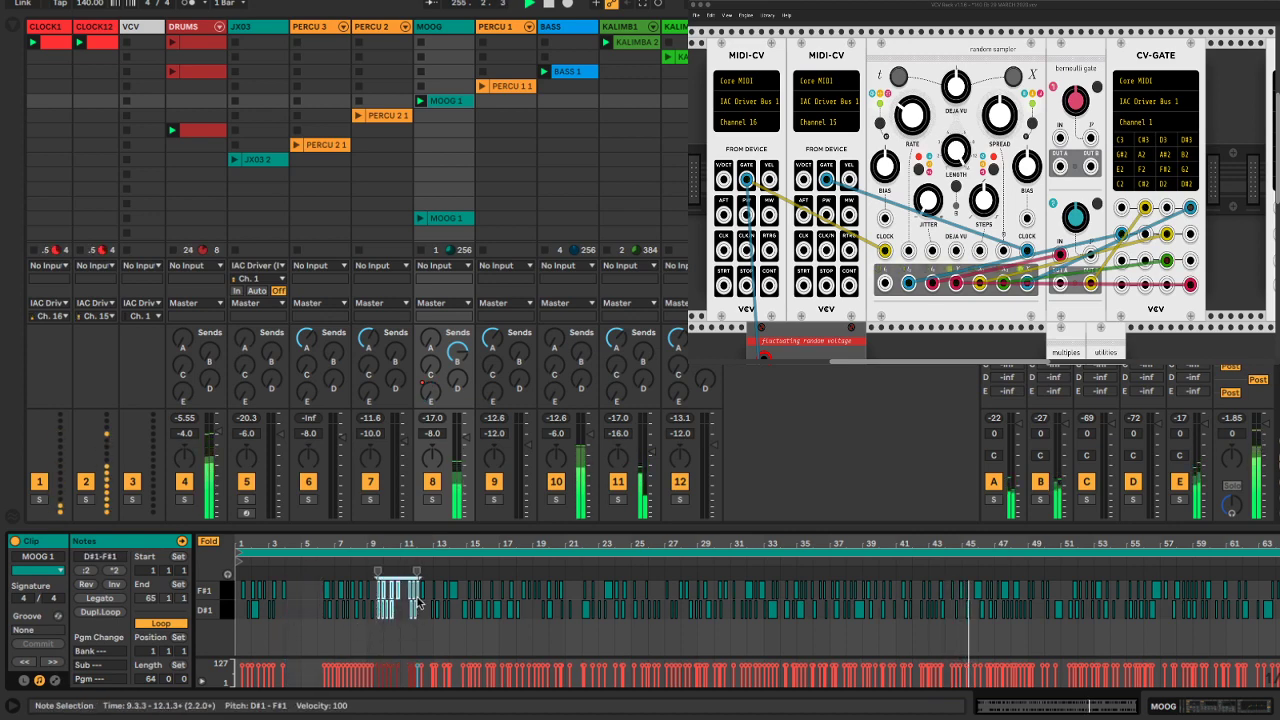
{"action": "key", "text": "Delete"}
{"action": "left_click_drag", "start_coordinate": [488, 630], "coordinate": [524, 600]}
{"action": "key", "text": "Delete"}
{"action": "left_click", "coordinate": [483, 620]}
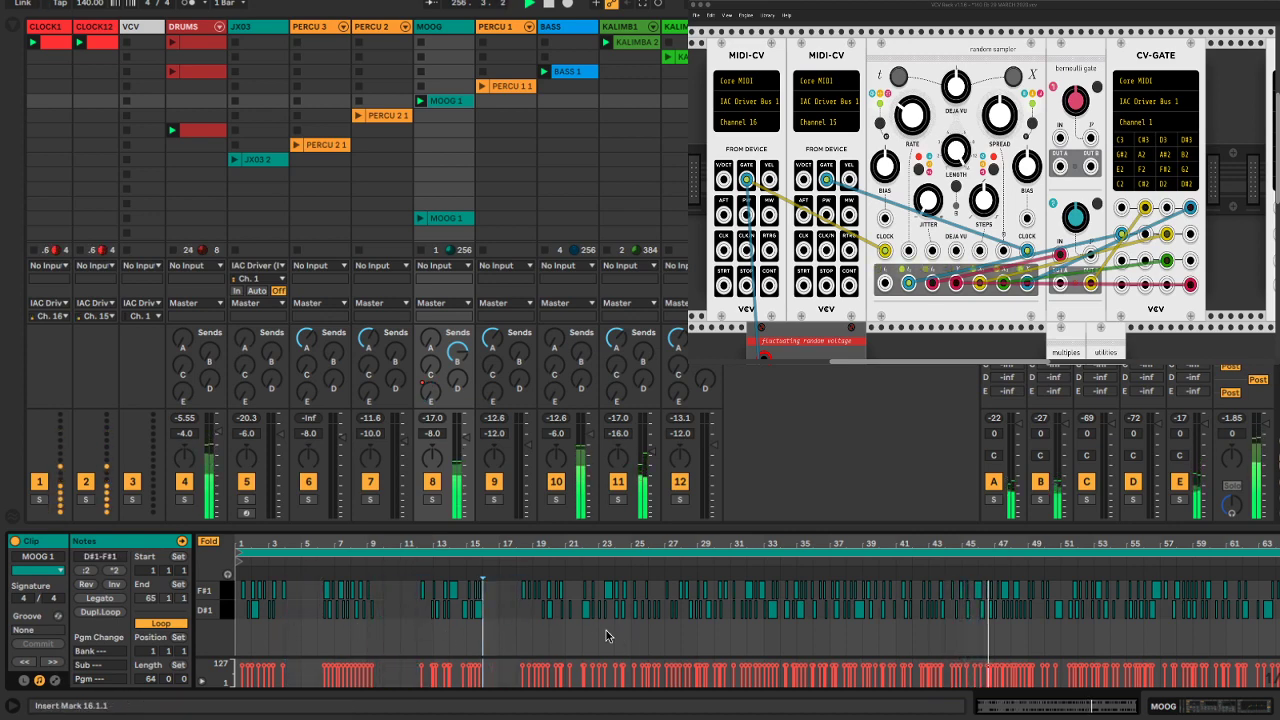
{"action": "left_click_drag", "start_coordinate": [606, 636], "coordinate": [630, 600]}
{"action": "key", "text": "Delete"}
{"action": "left_click_drag", "start_coordinate": [732, 630], "coordinate": [755, 597]}
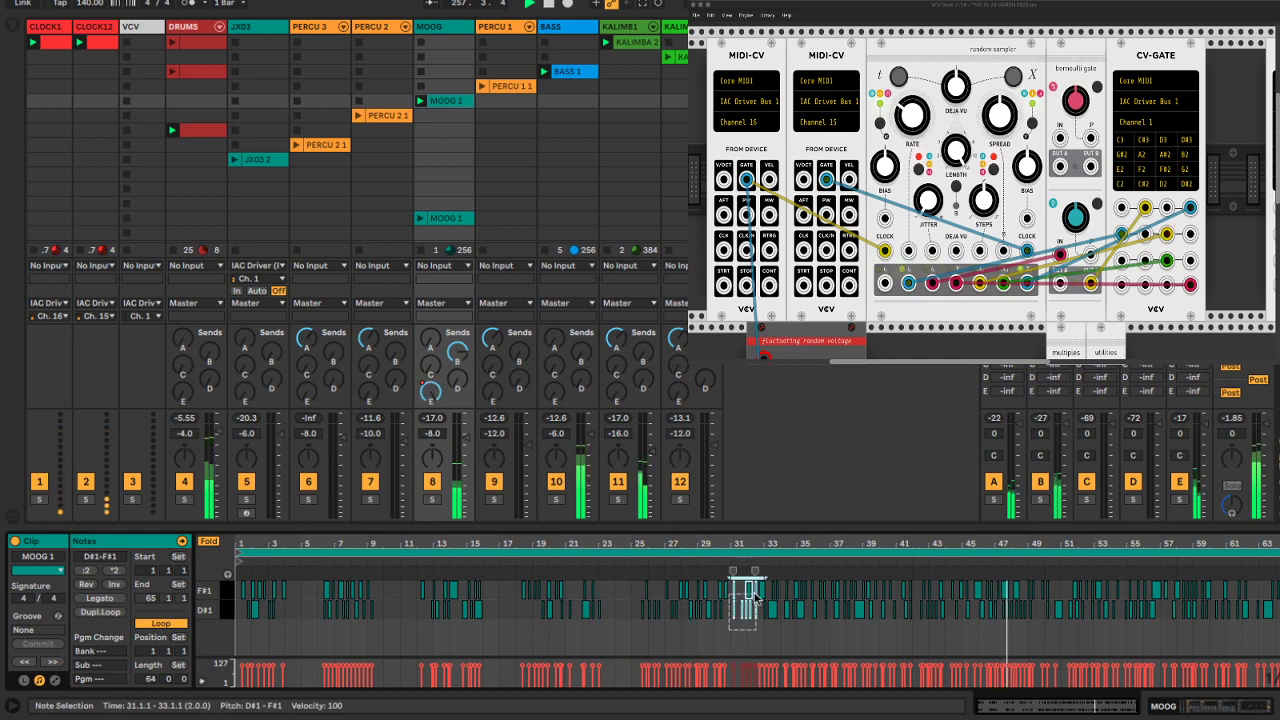
{"action": "key", "text": "Delete"}
{"action": "left_click", "coordinate": [582, 612]}
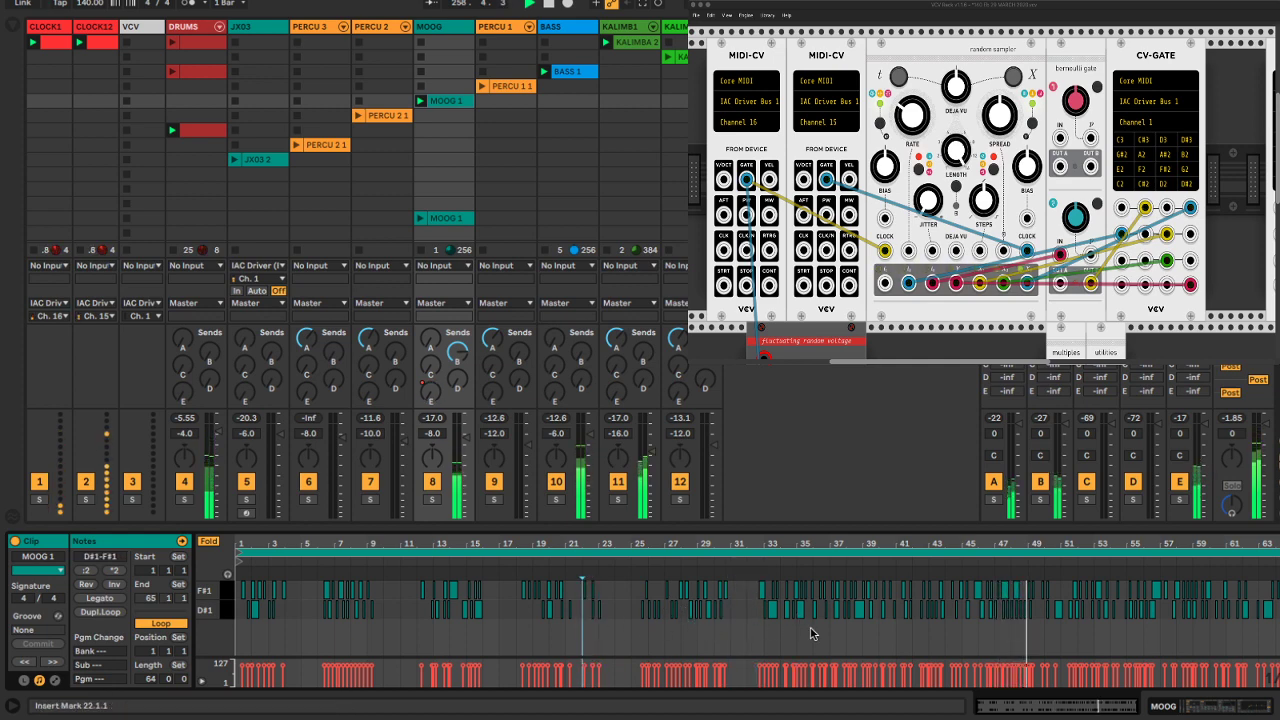
Delete the MOOG 1 clip's notes around bars 35–40, 42–44, 50–53 and 56–59
{"action": "left_click_drag", "start_coordinate": [796, 628], "coordinate": [872, 594]}
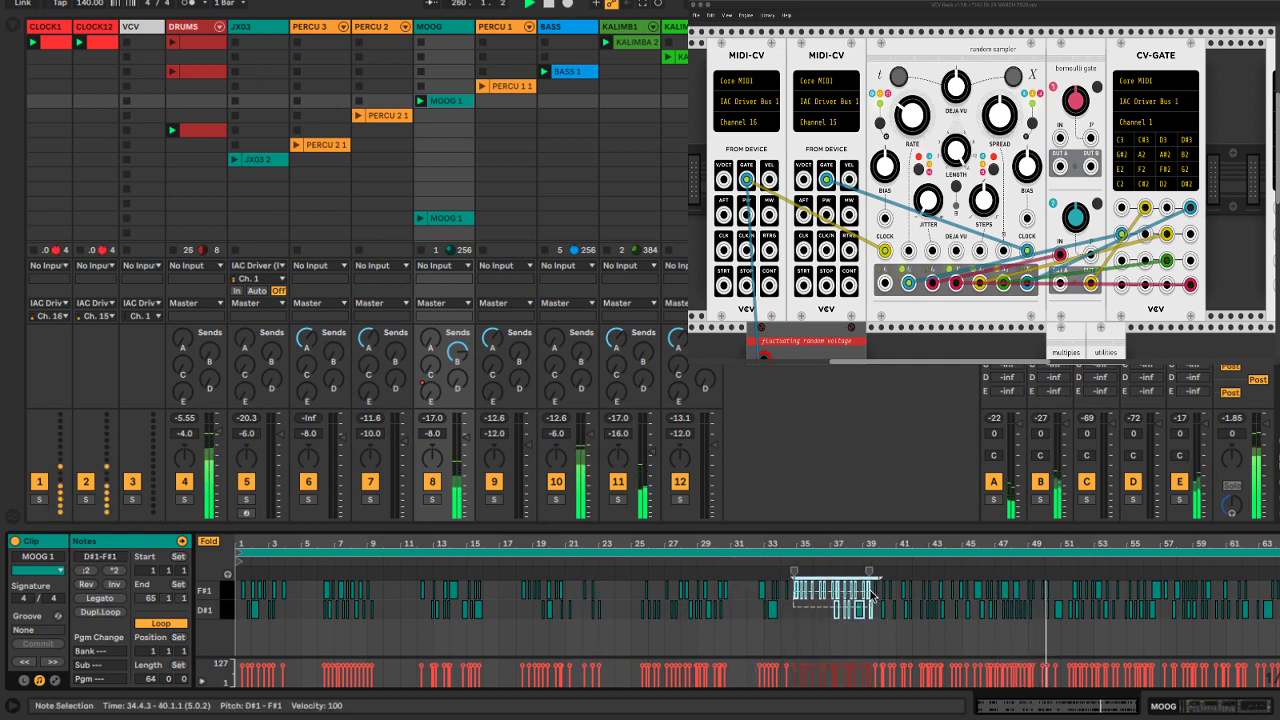
{"action": "key", "text": "Delete"}
{"action": "left_click_drag", "start_coordinate": [908, 642], "coordinate": [956, 570]}
{"action": "key", "text": "Delete"}
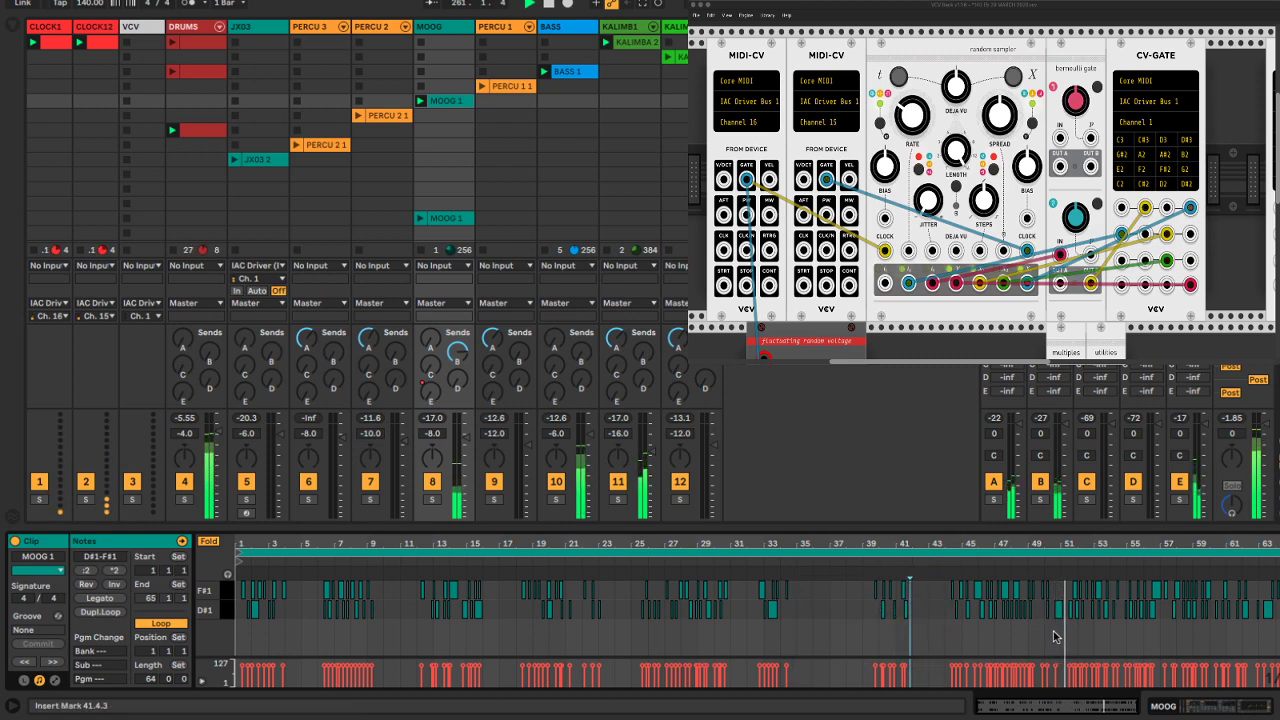
{"action": "left_click_drag", "start_coordinate": [1053, 636], "coordinate": [1203, 603]}
{"action": "key", "text": "Delete"}
{"action": "key", "text": "Delete"}
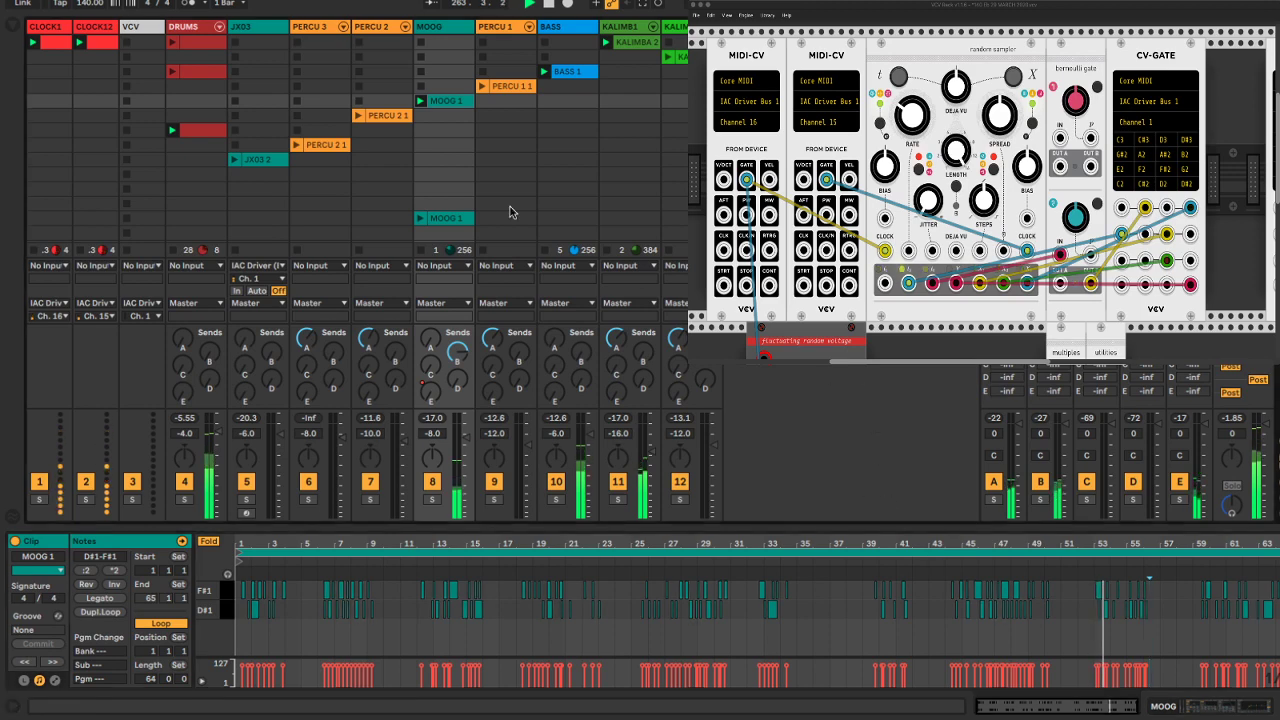
Show the MOOG track's devices and launch the clip on the PERCU 3 track
{"action": "left_click", "coordinate": [433, 26]}
{"action": "left_click", "coordinate": [433, 26]}
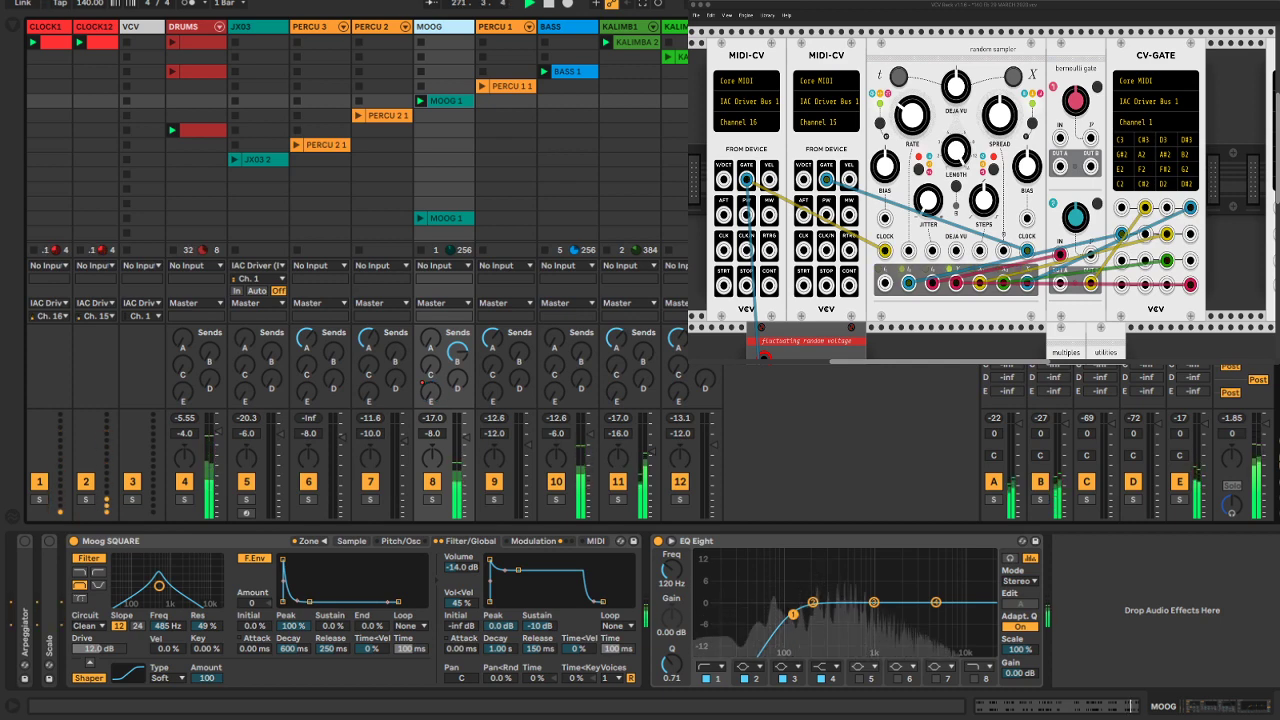
{"action": "left_click", "coordinate": [297, 145]}
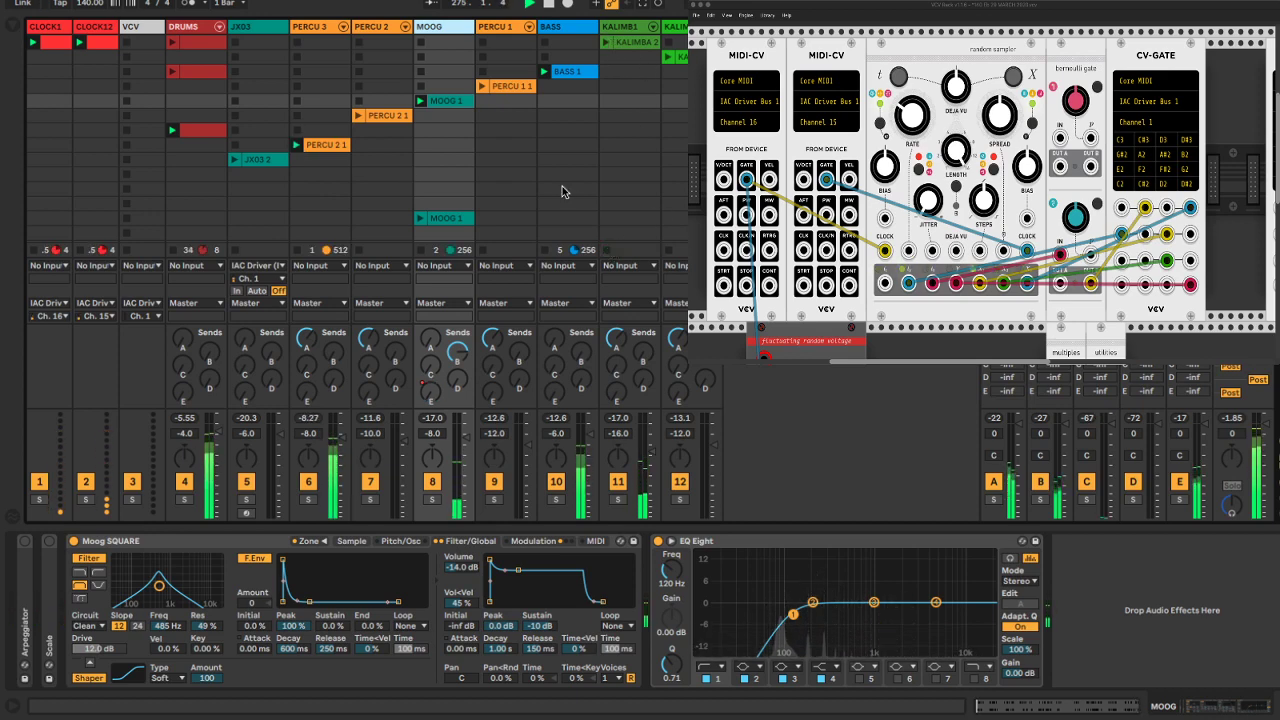
Stop the MOOG track's clip and transpose the PERCU 3 percussion rack with its TUNE macro to +19 st
{"action": "left_click", "coordinate": [420, 87]}
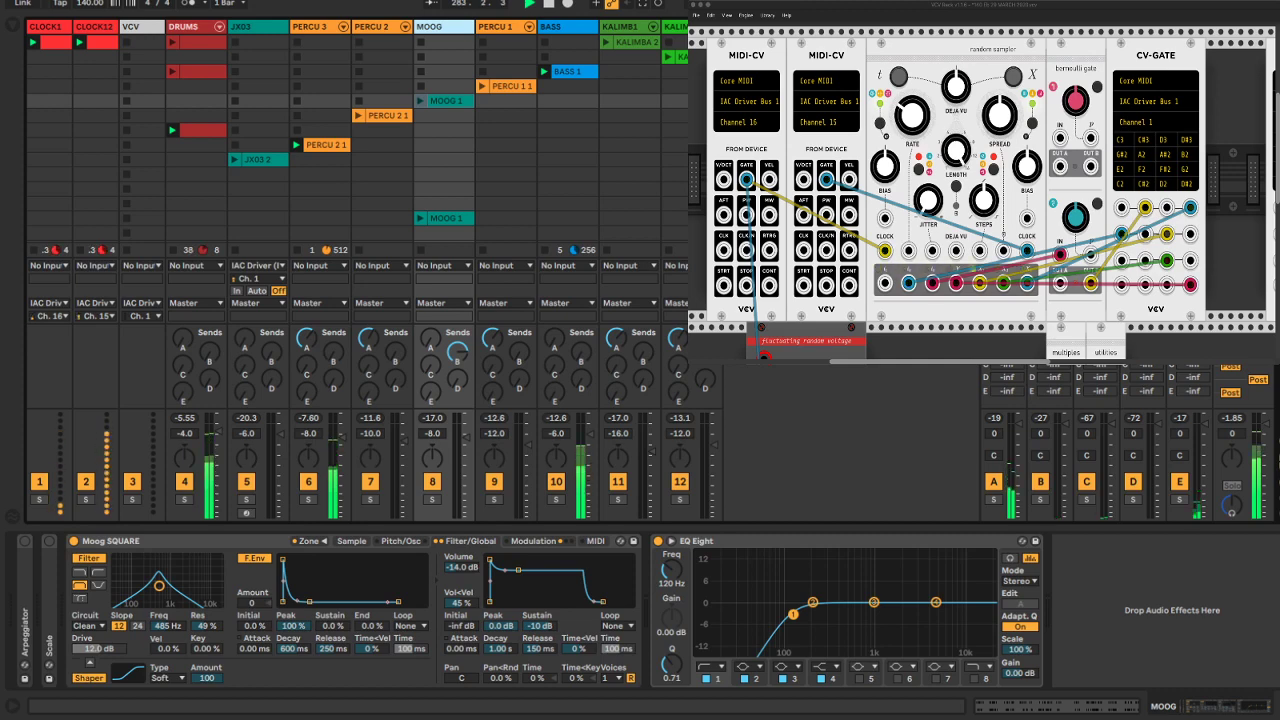
{"action": "left_click", "coordinate": [308, 435]}
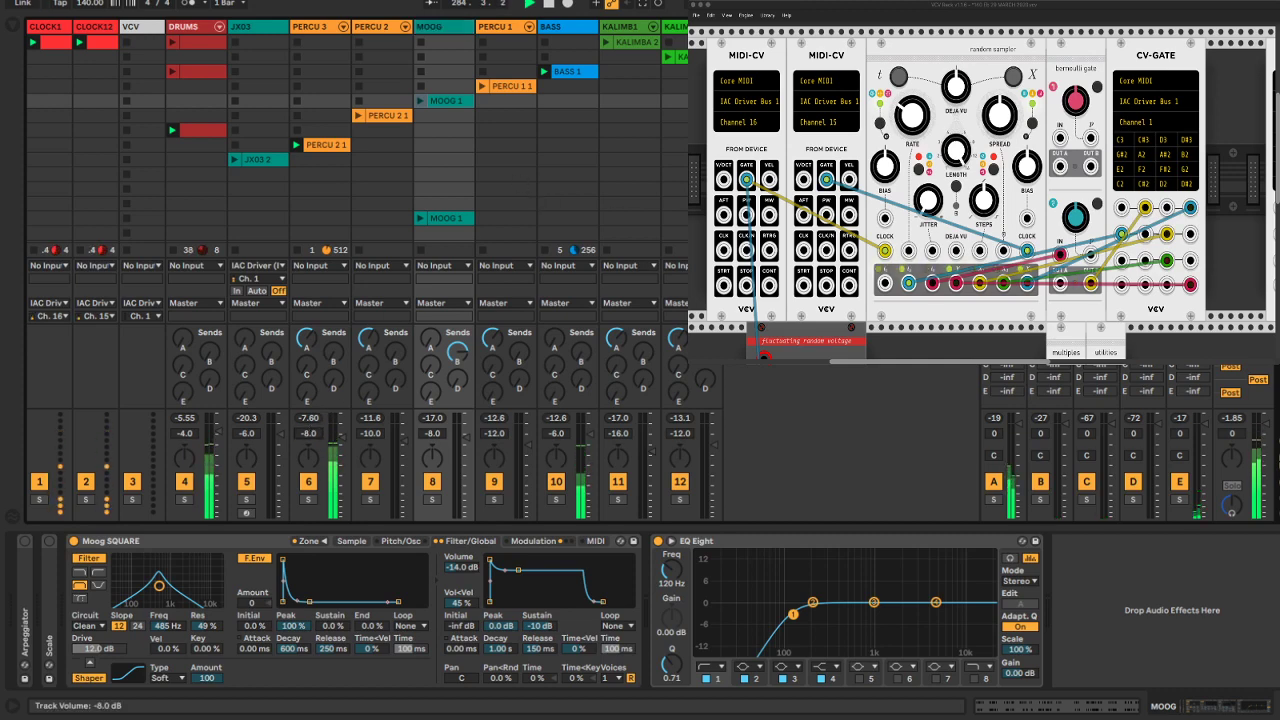
{"action": "double_click", "coordinate": [320, 27]}
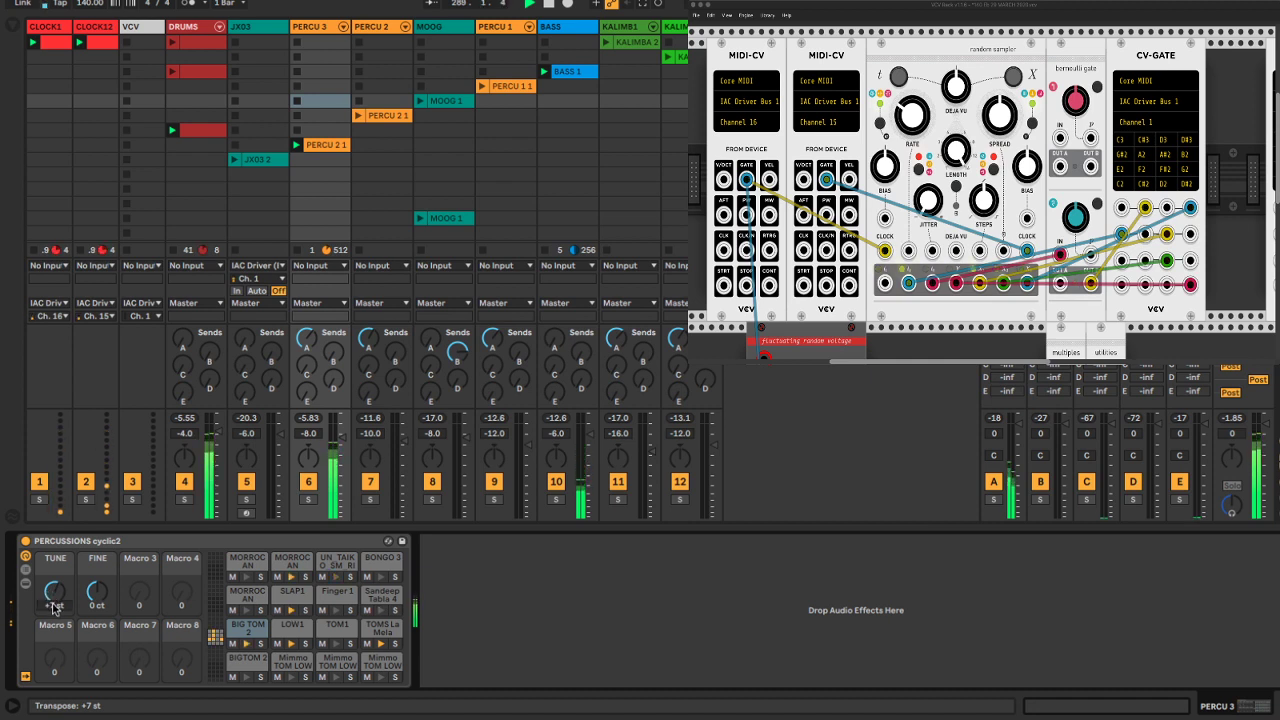
{"action": "type", "text": "49"}
{"action": "key", "text": "Return"}
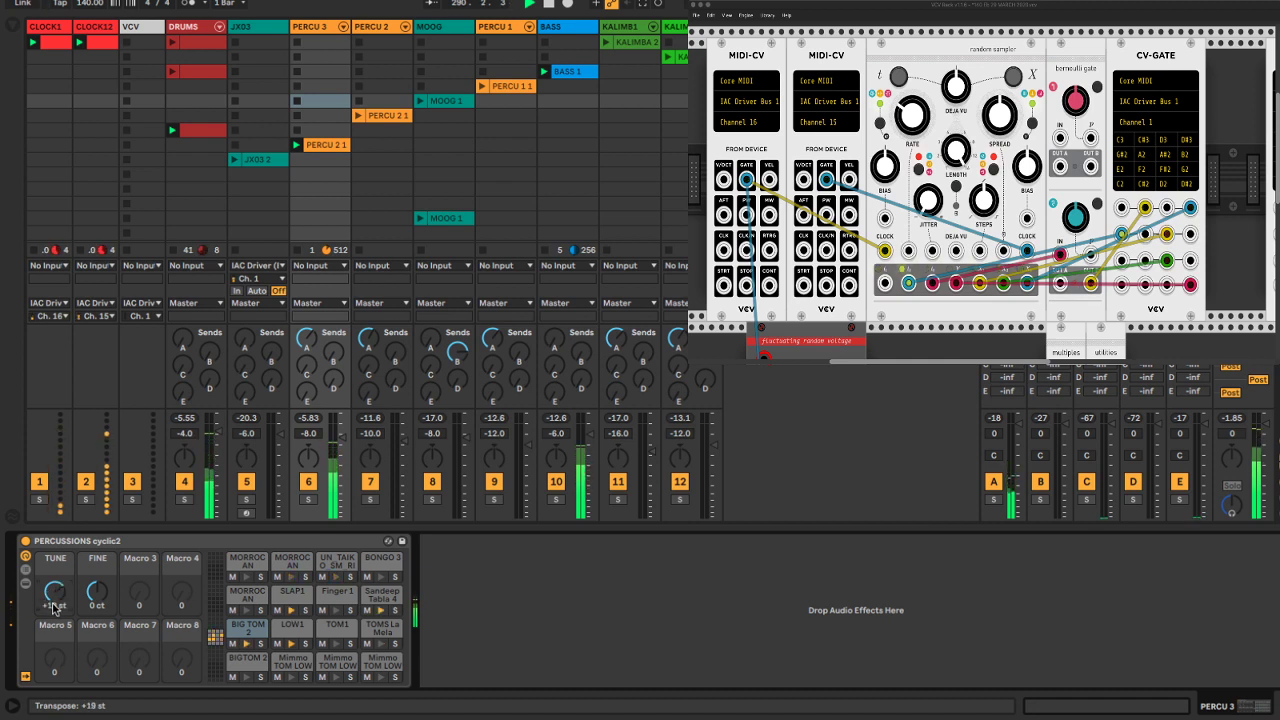
Set the PERCU 3 track's volume to -13 dB, then hide its device view and show it again
{"action": "left_click_drag", "start_coordinate": [335, 445], "coordinate": [335, 458]}
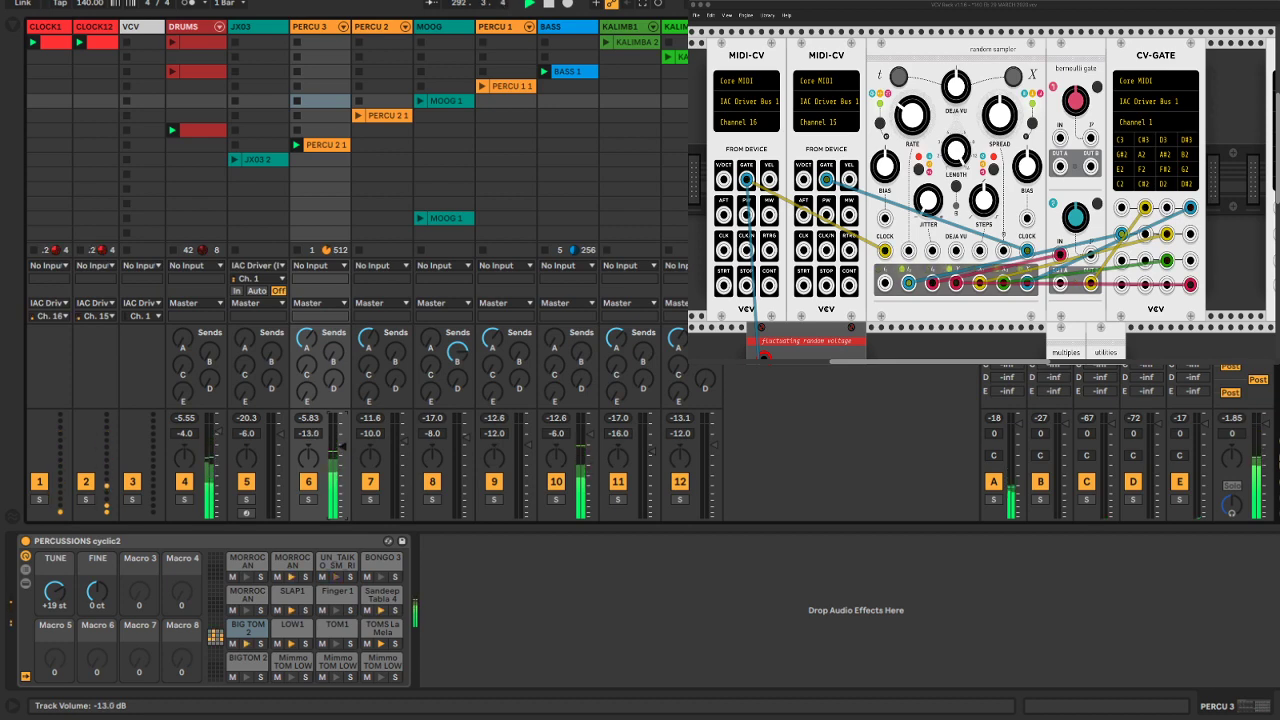
{"action": "left_click", "coordinate": [460, 581]}
{"action": "left_click", "coordinate": [1259, 708]}
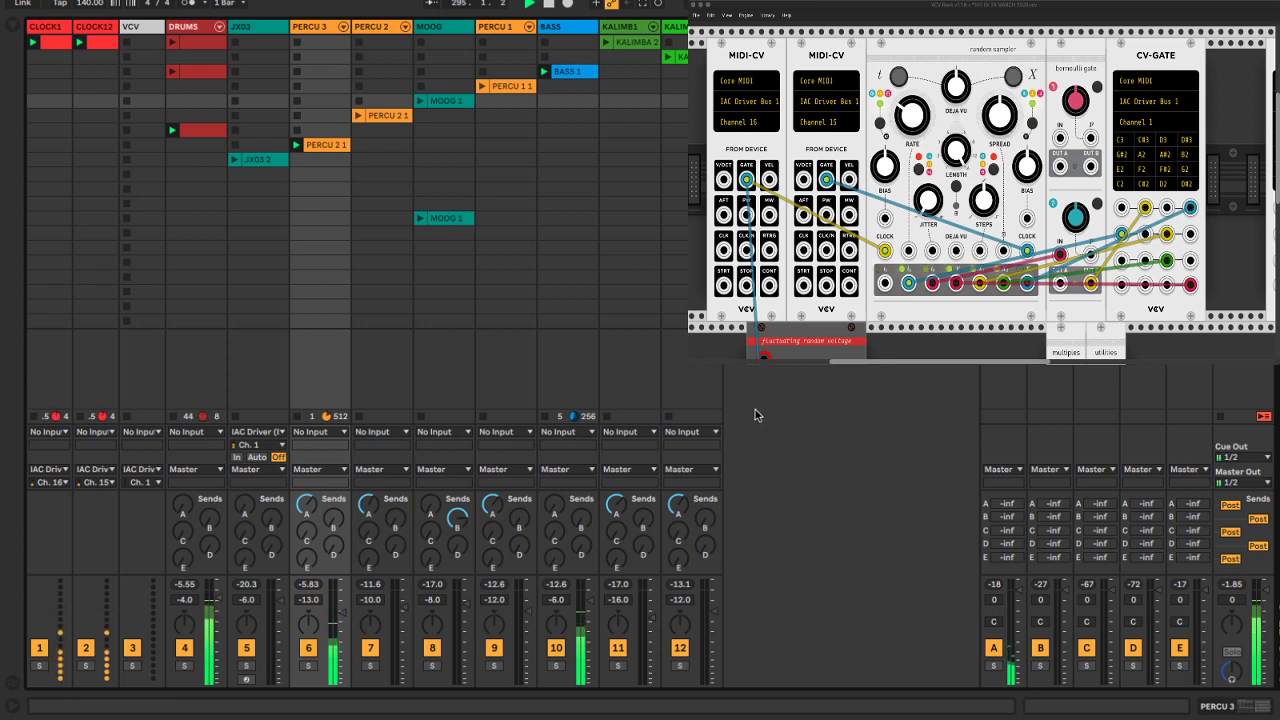
{"action": "double_click", "coordinate": [313, 27]}
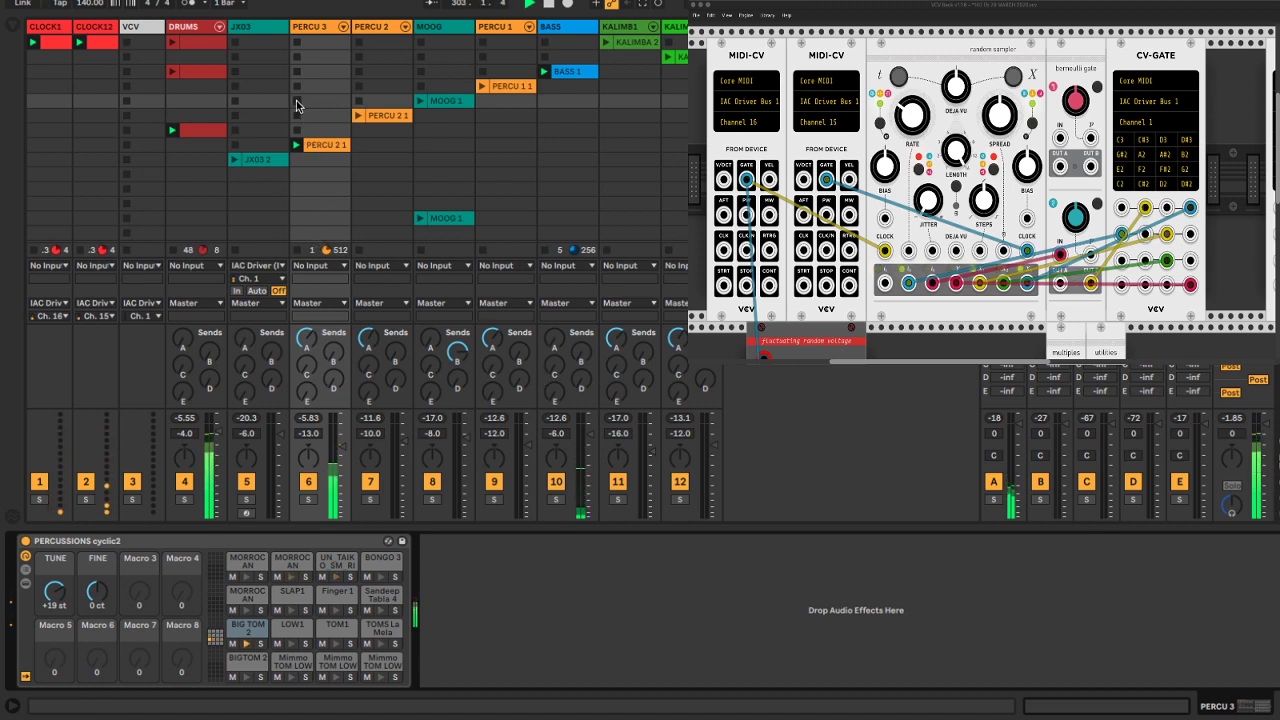
Launch the clips on the PERCU 2, PERCU 1 and JX03 tracks
{"action": "left_click", "coordinate": [357, 116]}
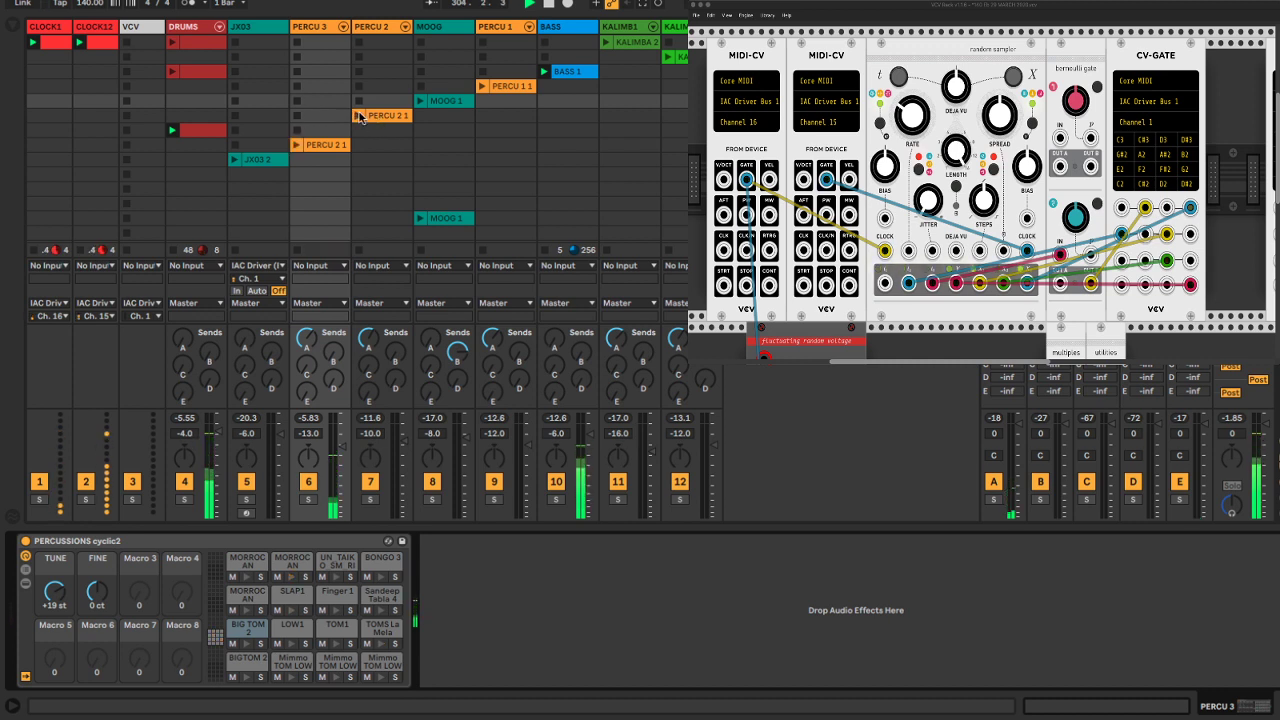
{"action": "left_click", "coordinate": [482, 86]}
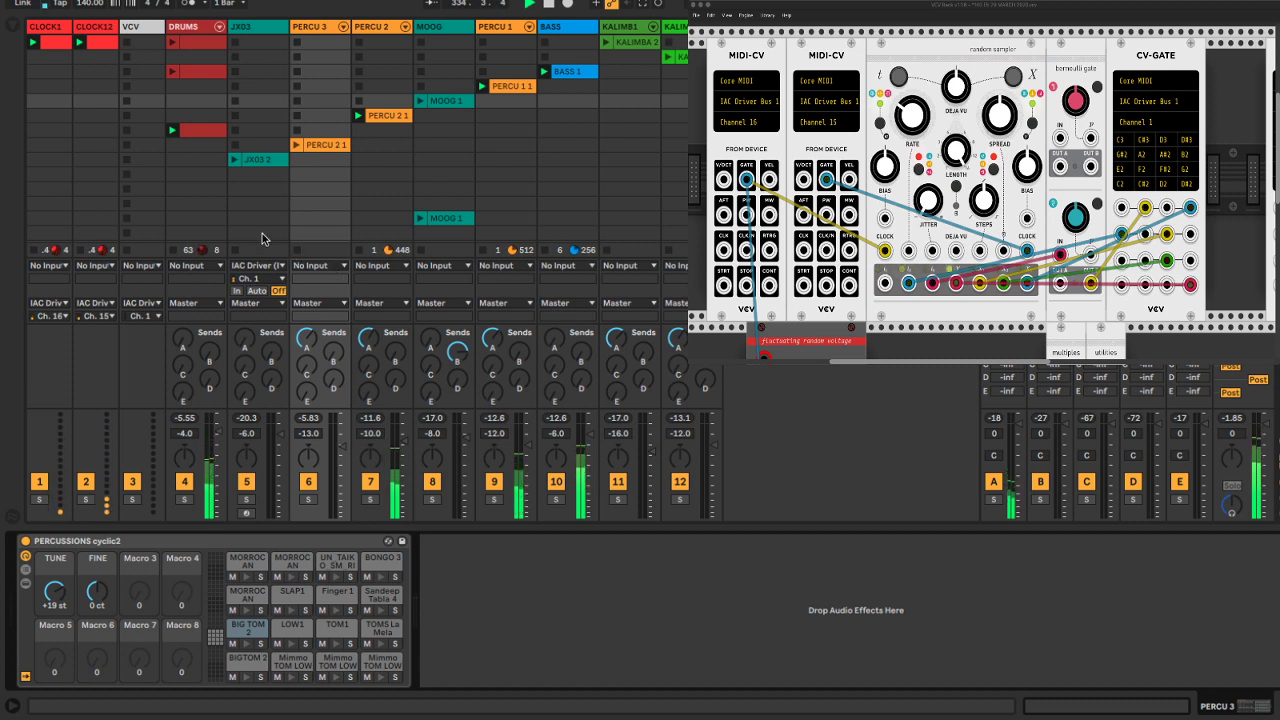
{"action": "left_click", "coordinate": [234, 159]}
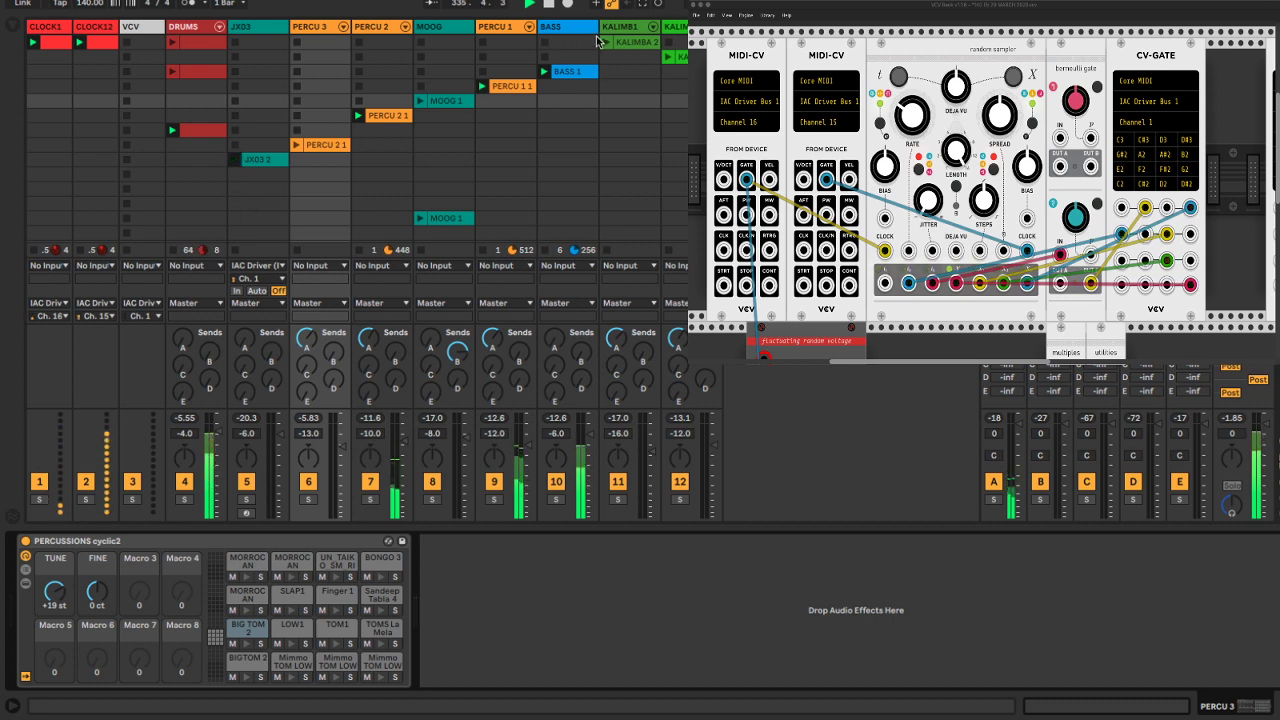
Stop the clips playing on the BASS, PERCU 1 and PERCU 2 tracks
{"action": "left_click", "coordinate": [545, 43]}
{"action": "left_click", "coordinate": [483, 43]}
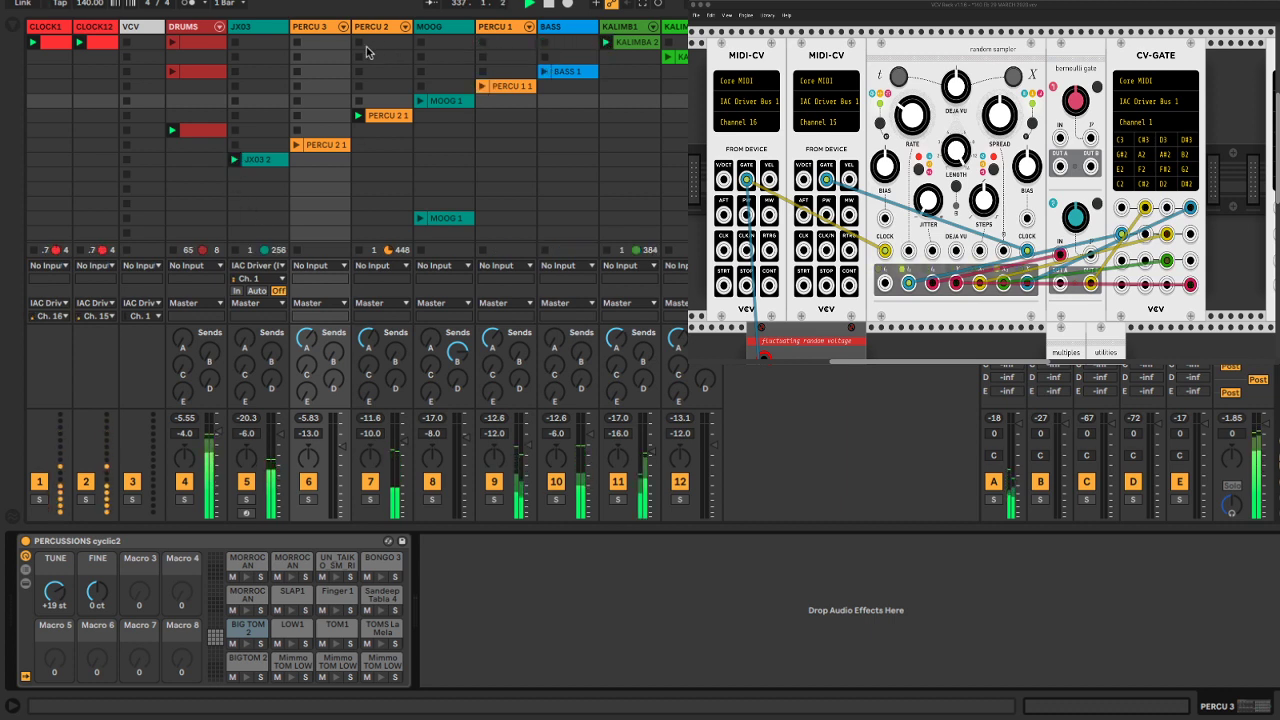
{"action": "left_click", "coordinate": [357, 45]}
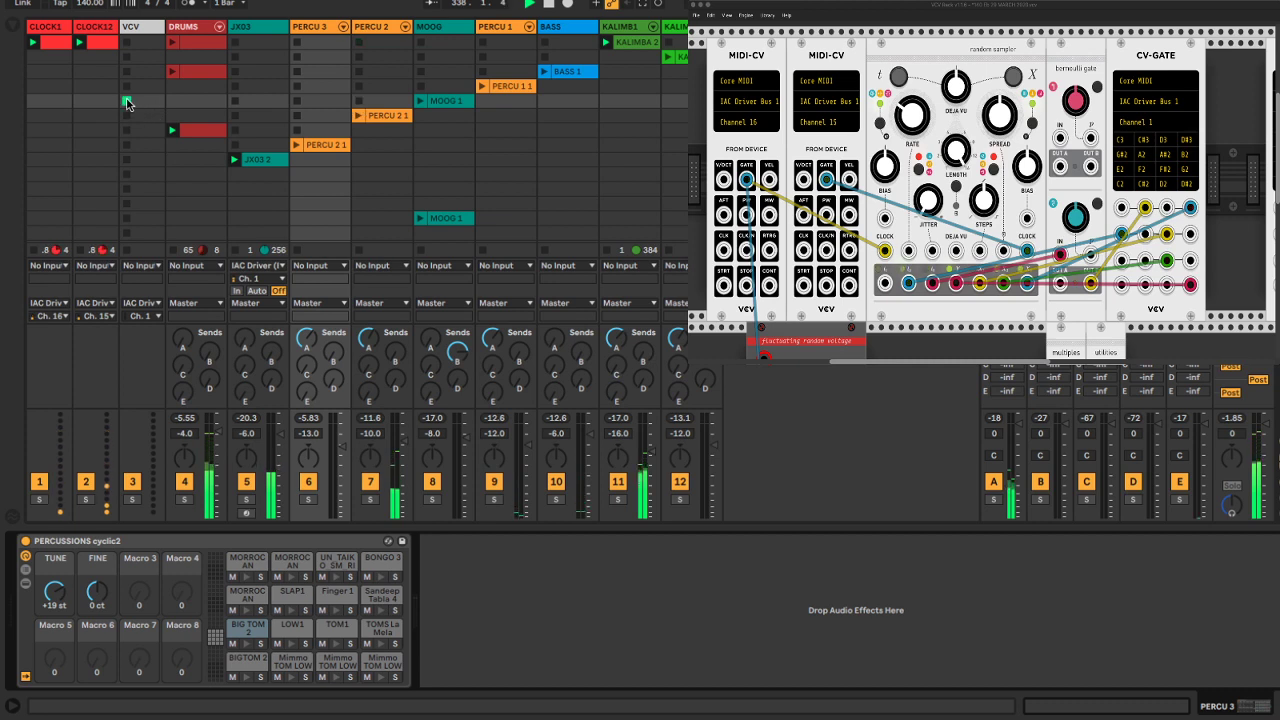
Launch the upper MOOG 1 clip and show the devices of the MOOG and KALIMB1 tracks
{"action": "left_click", "coordinate": [421, 101]}
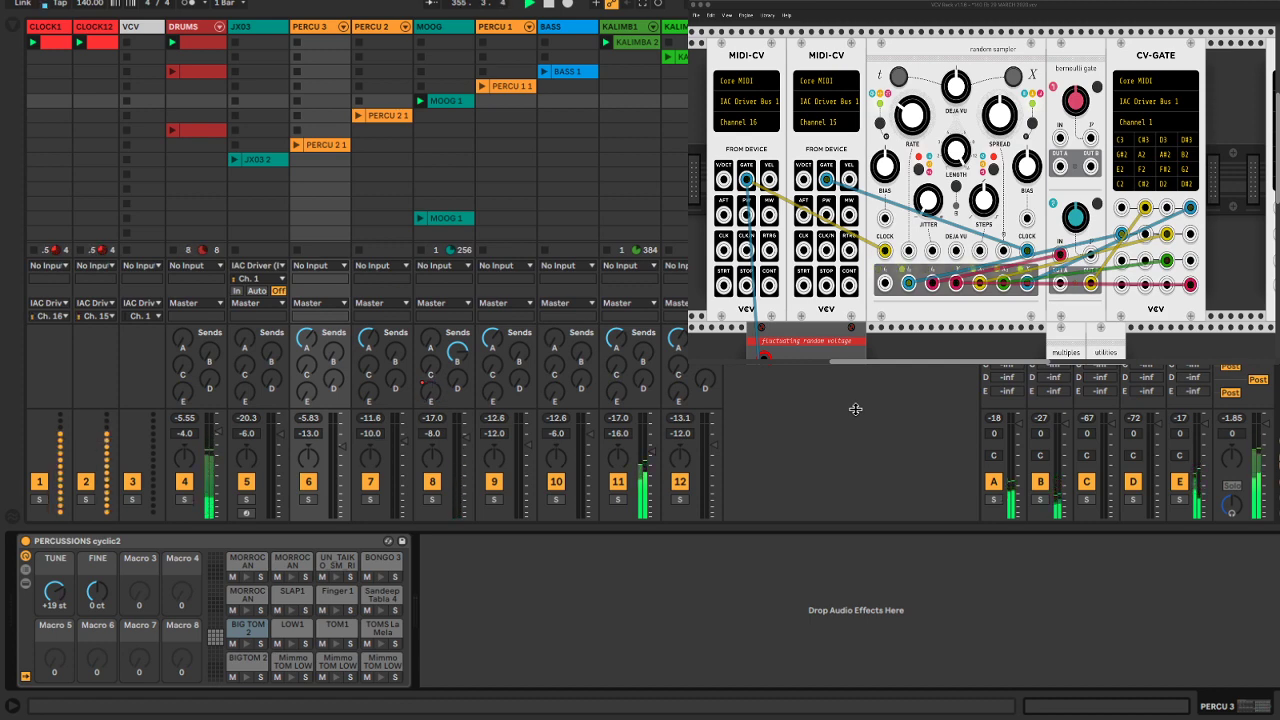
{"action": "left_click", "coordinate": [440, 24]}
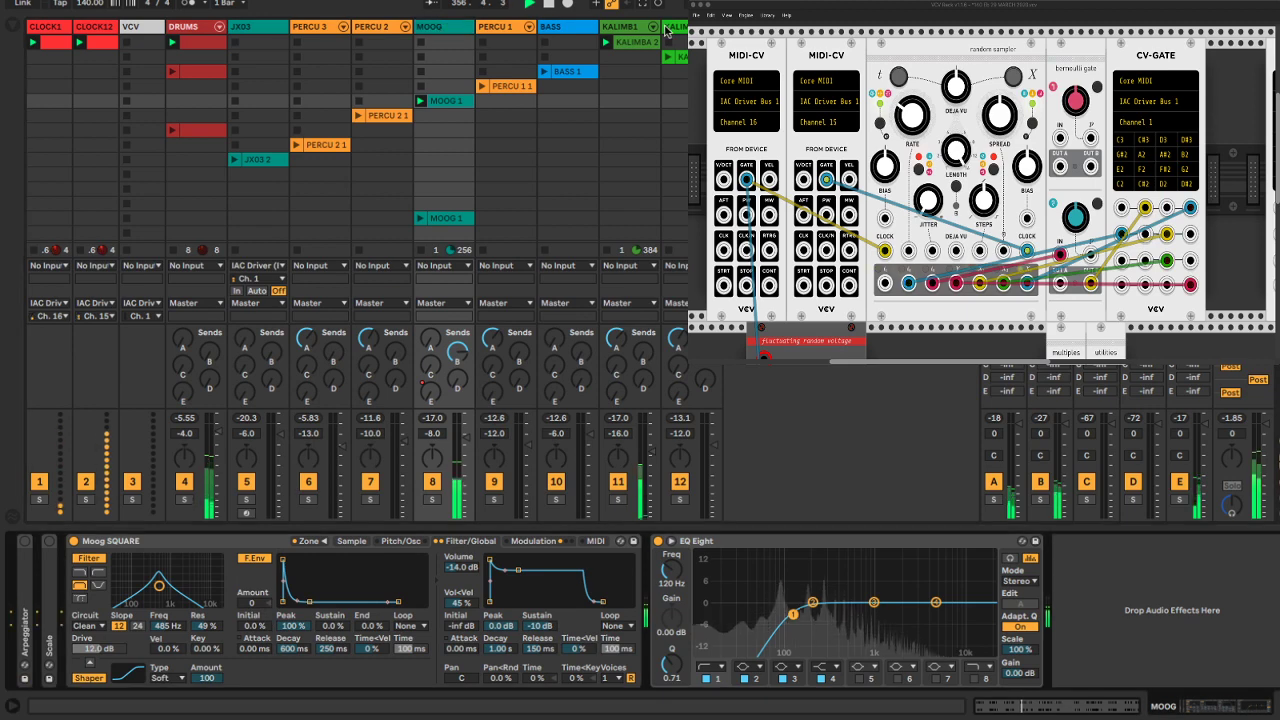
{"action": "left_click", "coordinate": [620, 28]}
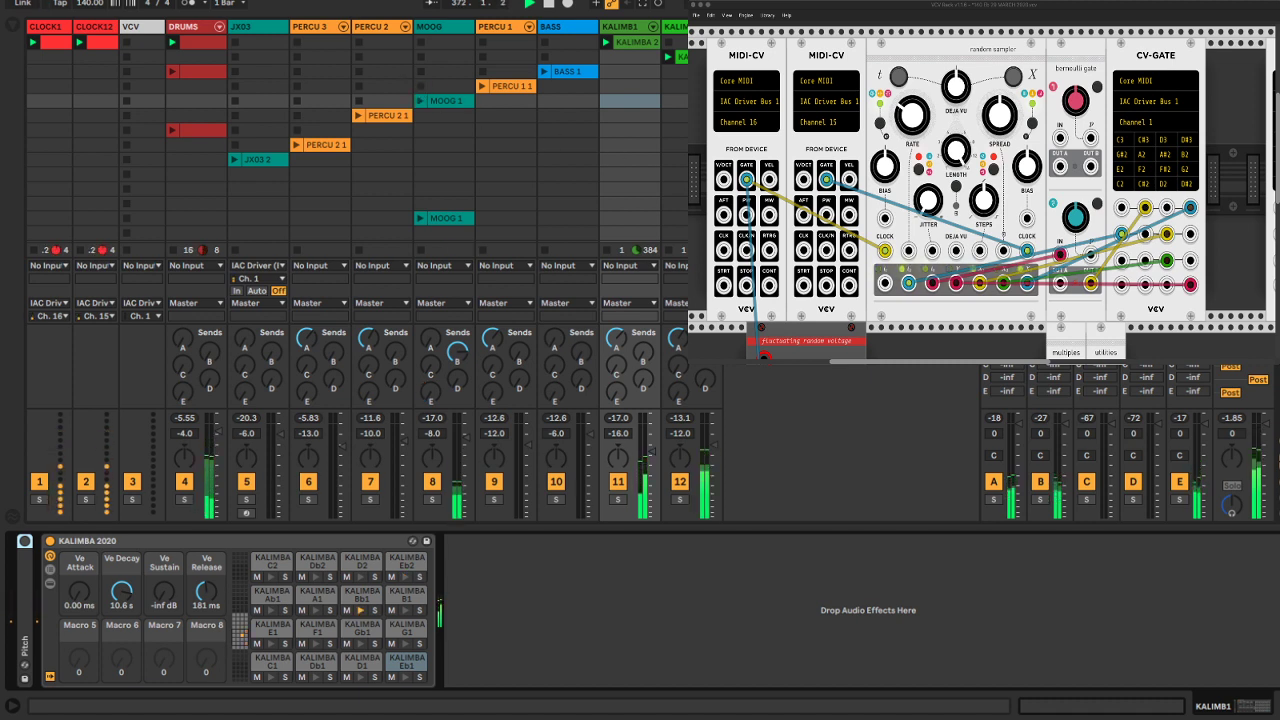
Launch the upper MOOG 1 clip again and switch briefly to OBS
{"action": "left_click", "coordinate": [421, 102]}
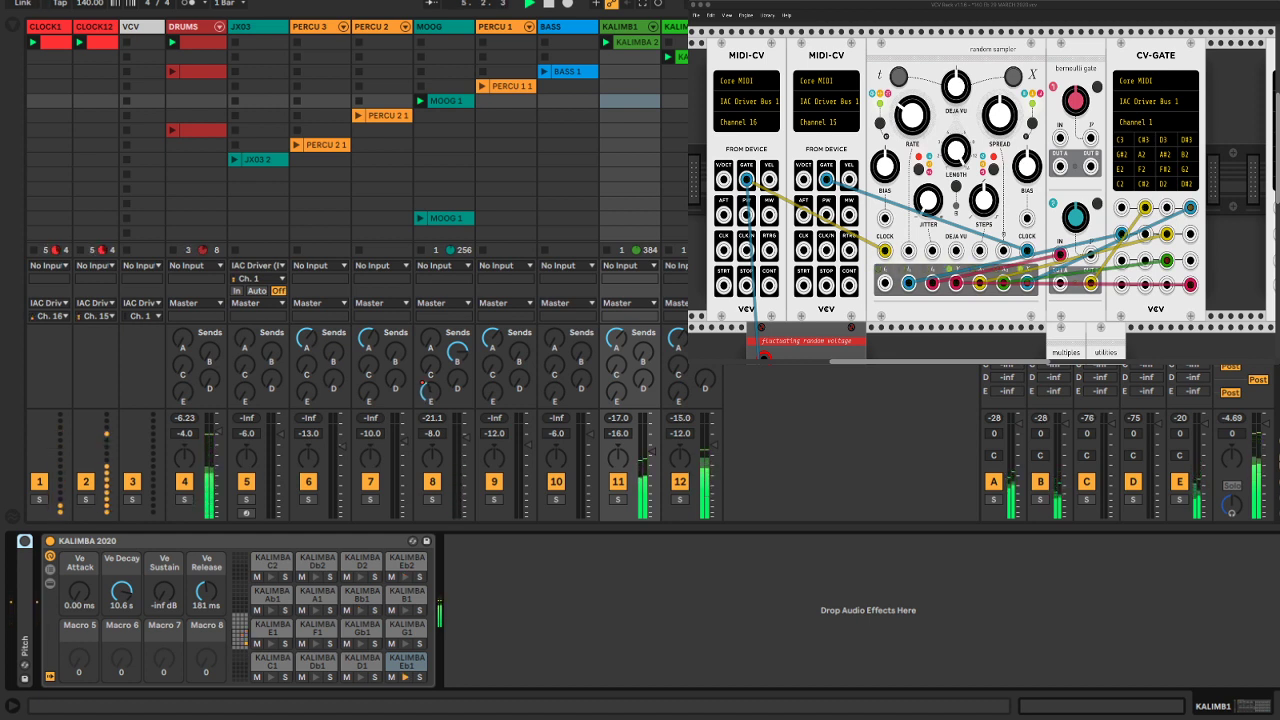
{"action": "key", "text": "super+Tab"}
{"action": "key", "text": "super+Tab"}
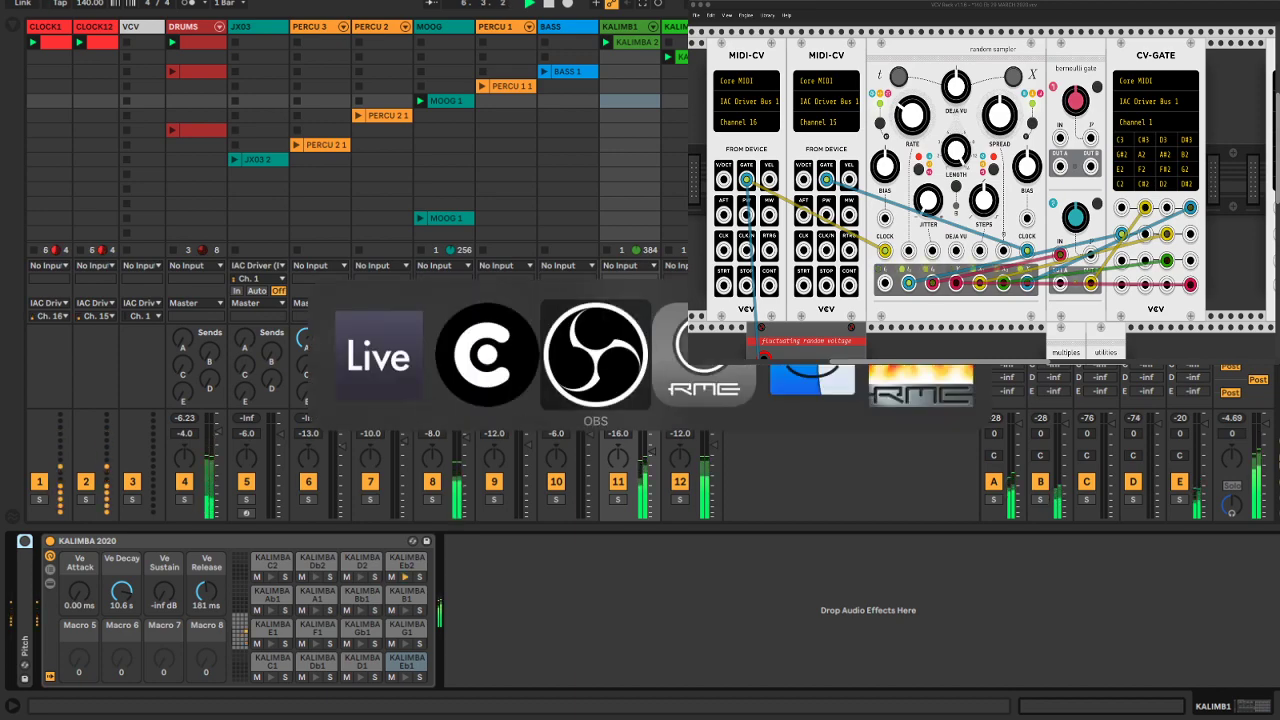
{"action": "key", "text": "super+Tab"}
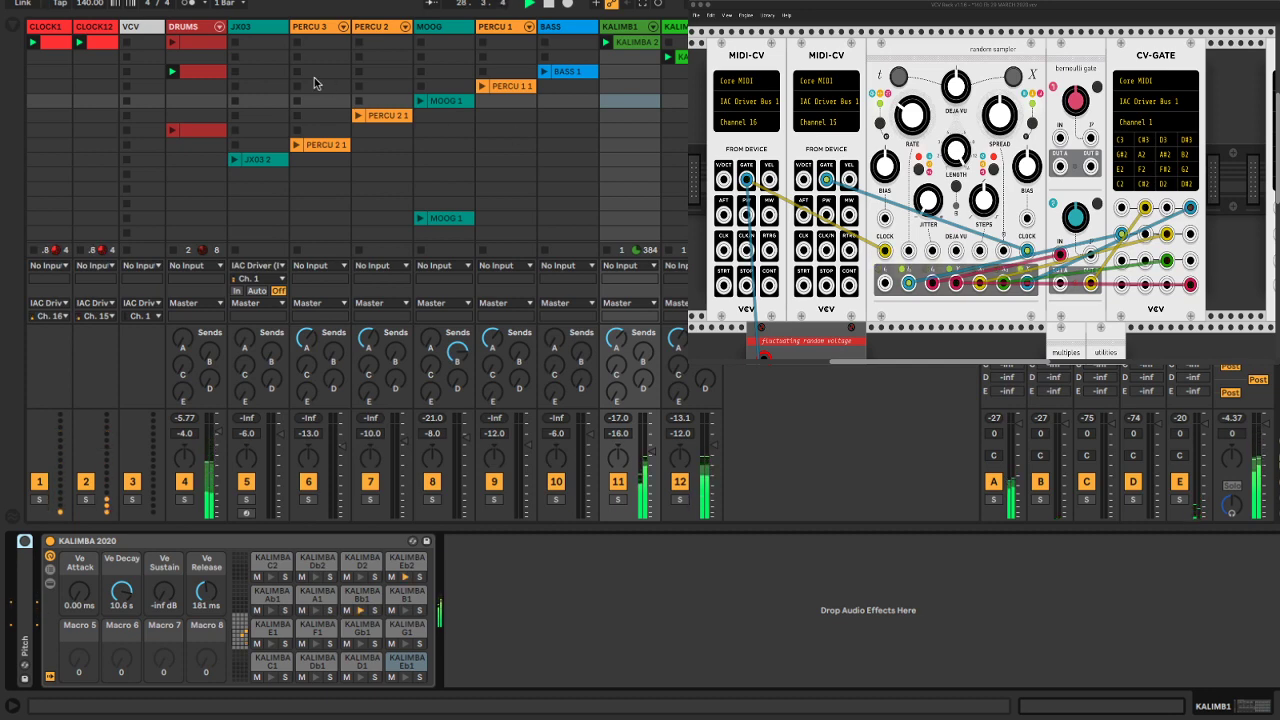
Check the levels of the DRUMS track's individual chains and show the track's devices
{"action": "left_click", "coordinate": [219, 26]}
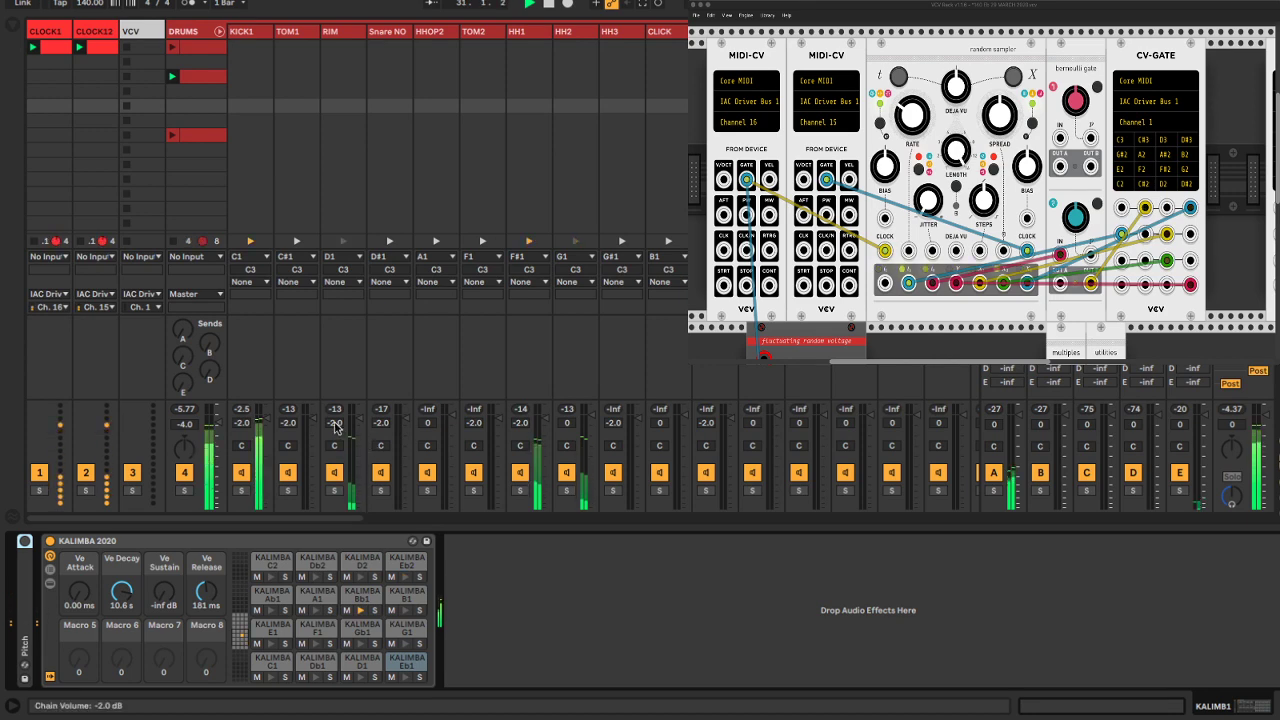
{"action": "left_click", "coordinate": [219, 31]}
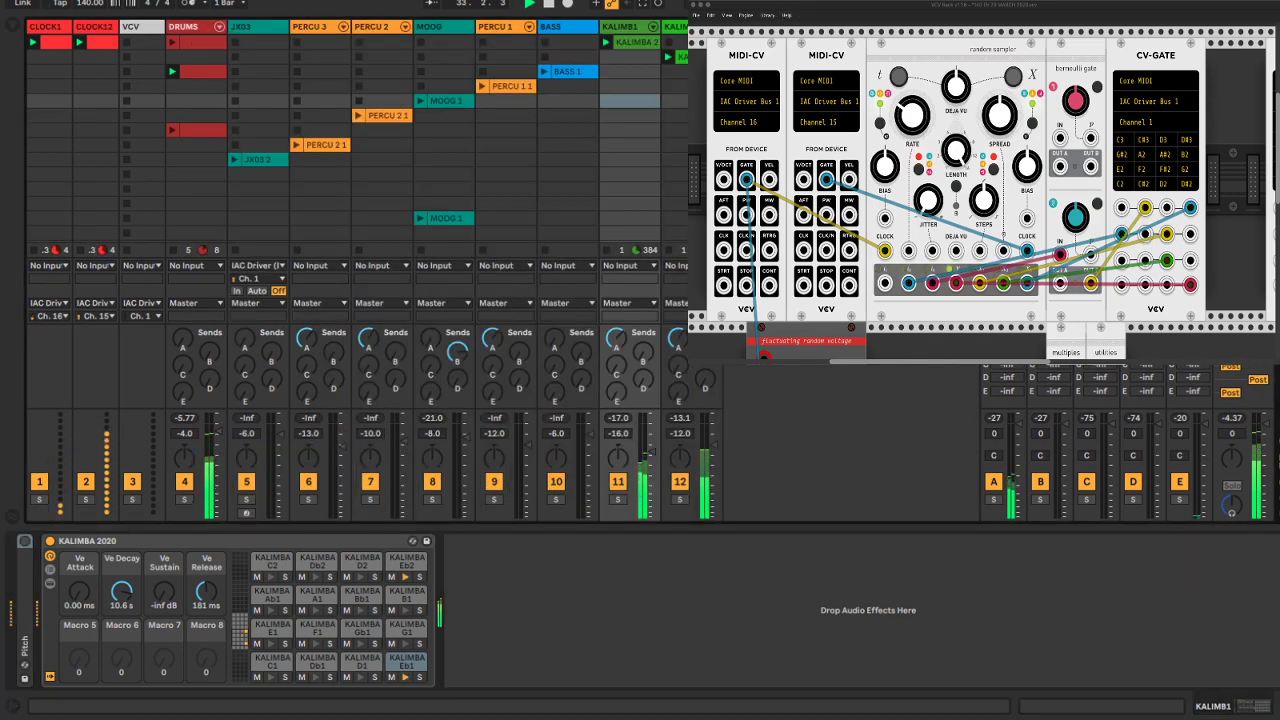
{"action": "left_click", "coordinate": [182, 28]}
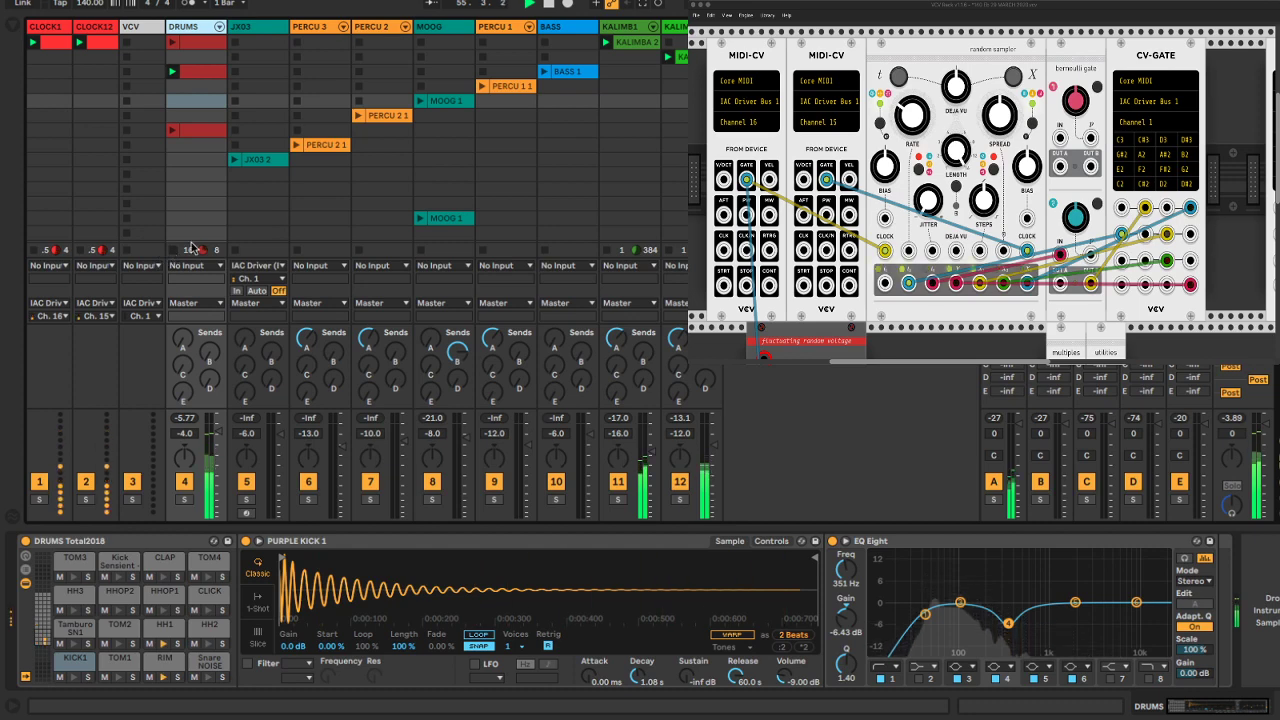
Build up the clip combination with BASS 1, PERCU 1 and PERCU 2, and bring in the lowest DRUMS clip
{"action": "left_click", "coordinate": [174, 71]}
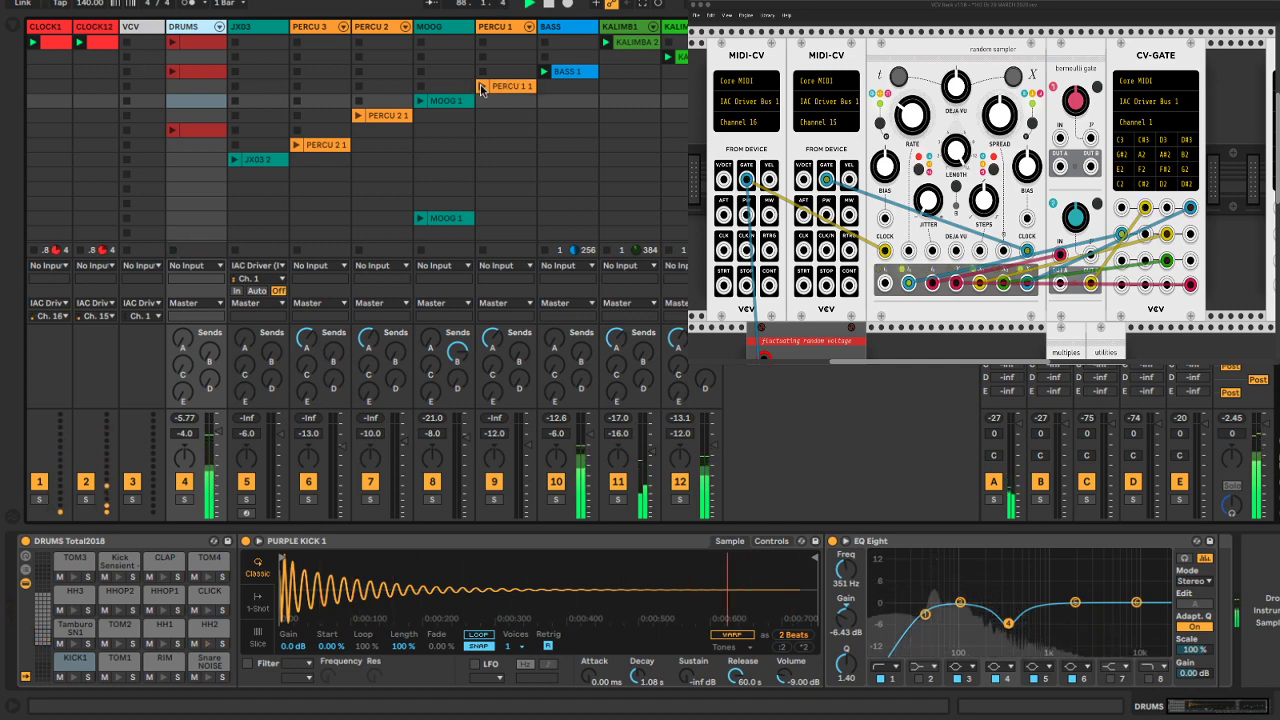
{"action": "left_click", "coordinate": [170, 72]}
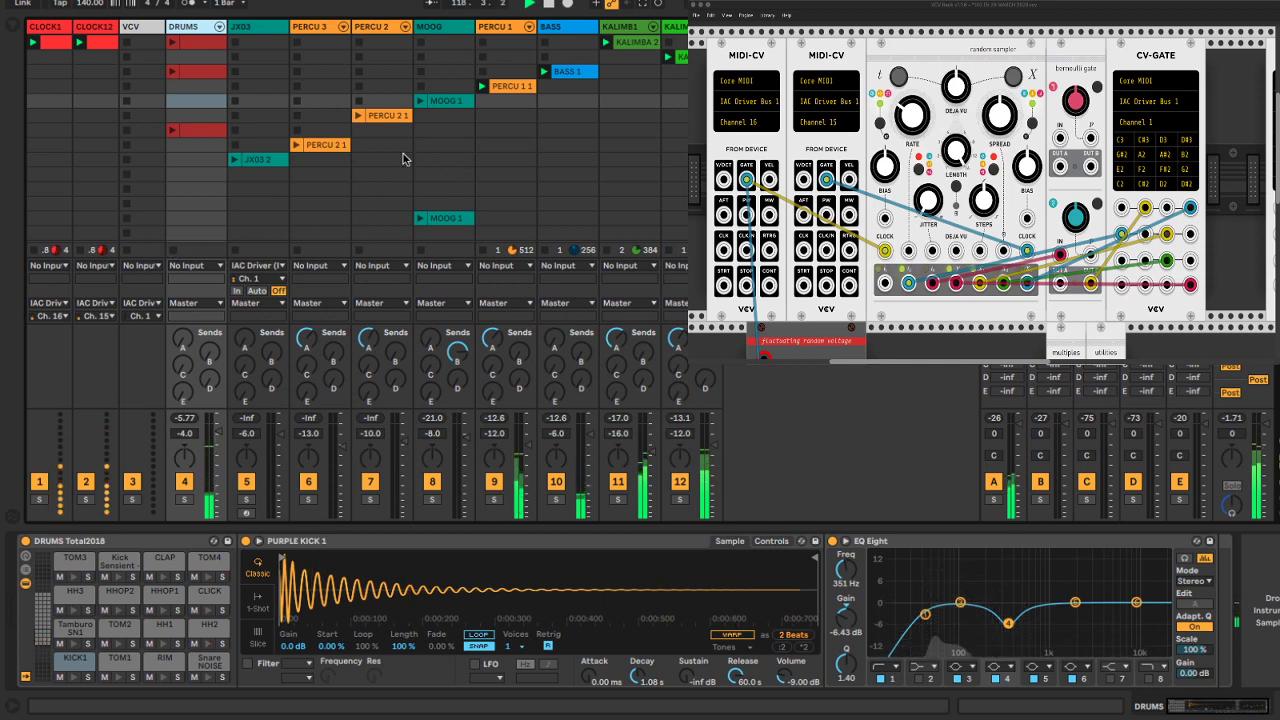
{"action": "left_click", "coordinate": [357, 116]}
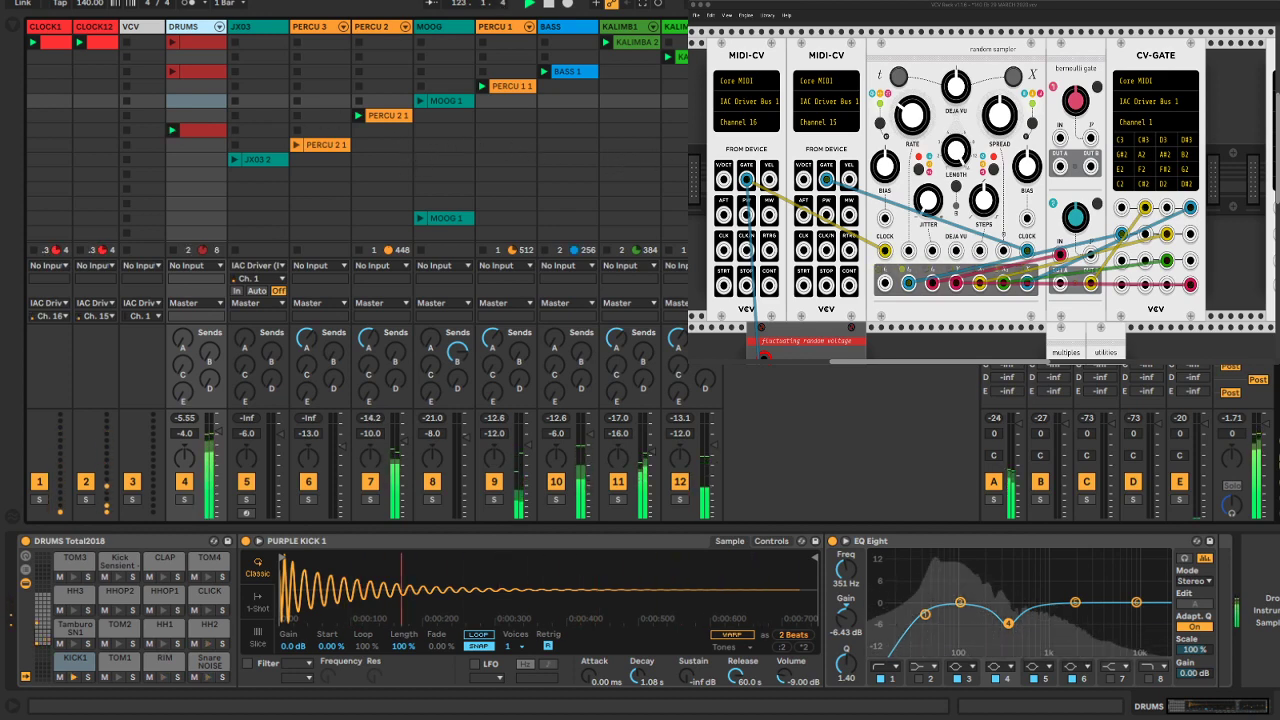
Lower the KALIMB2 track's volume and save the set
{"action": "left_click", "coordinate": [716, 446]}
{"action": "type", "text": "-14"}
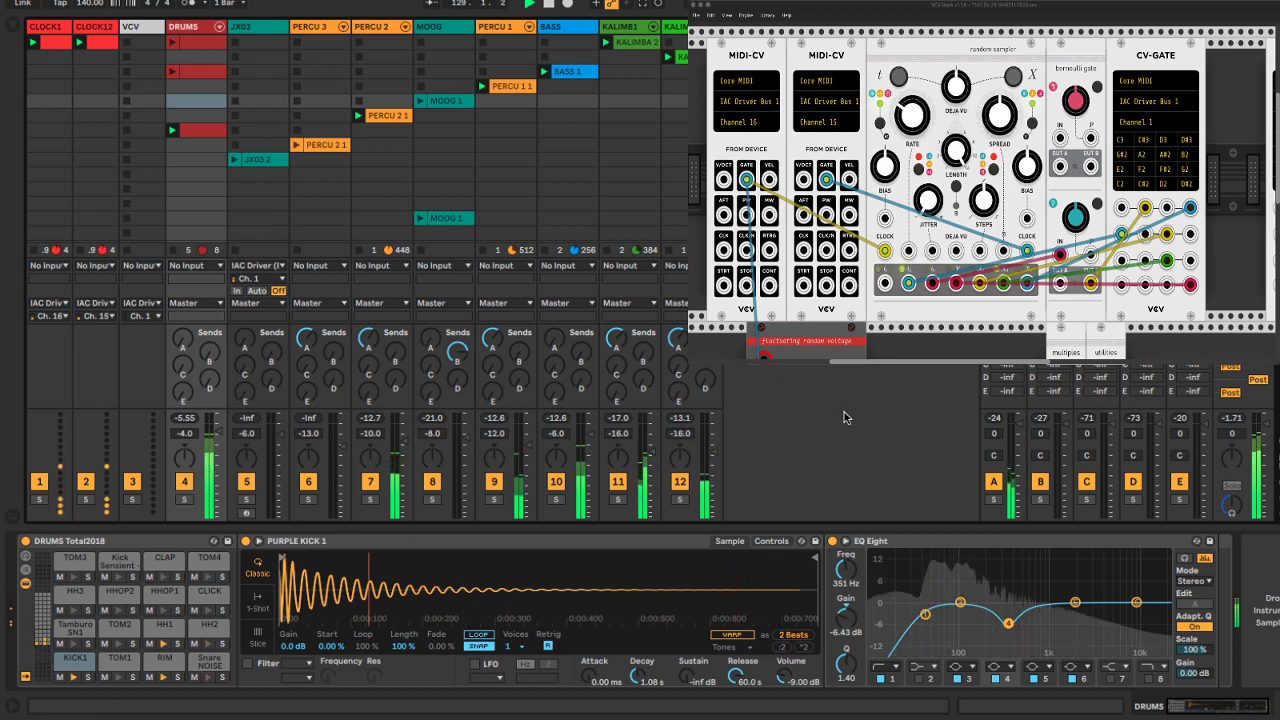
{"action": "key", "text": "super+s"}
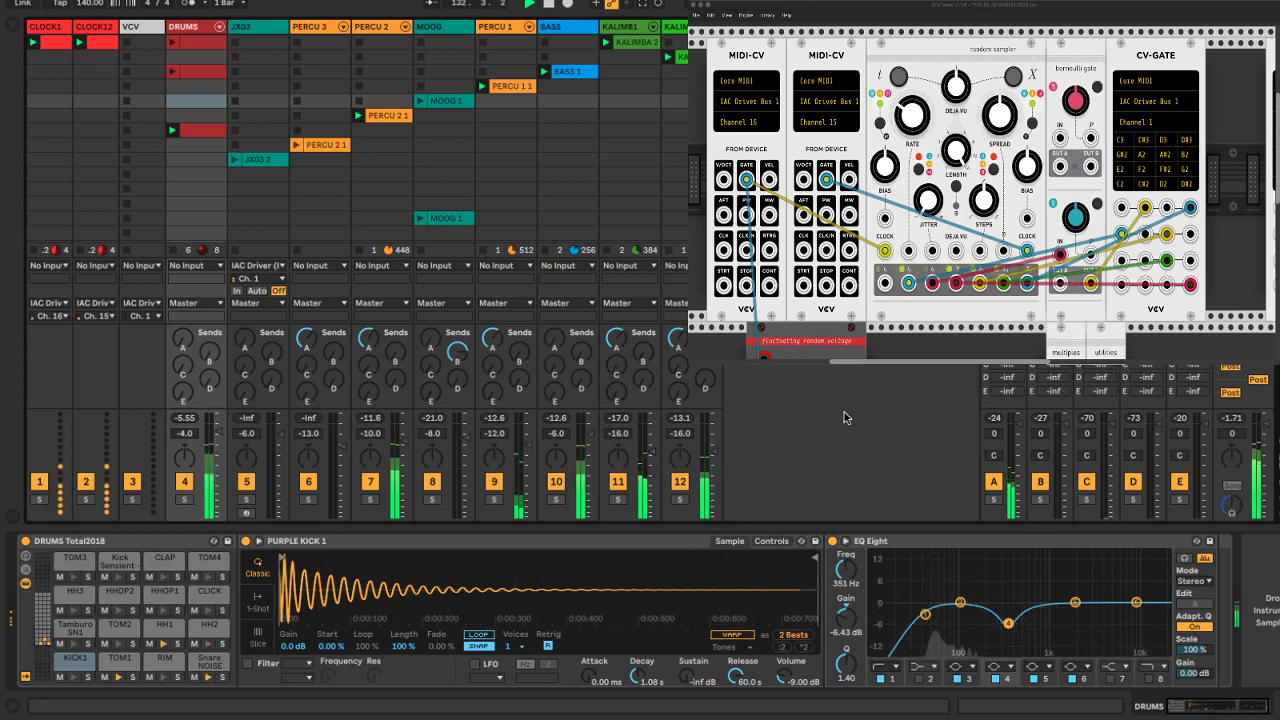
Set the KALIMB1 volume to -17 dB and the KALIMB2 volume to -15 dB, and save the set
{"action": "left_click", "coordinate": [622, 27]}
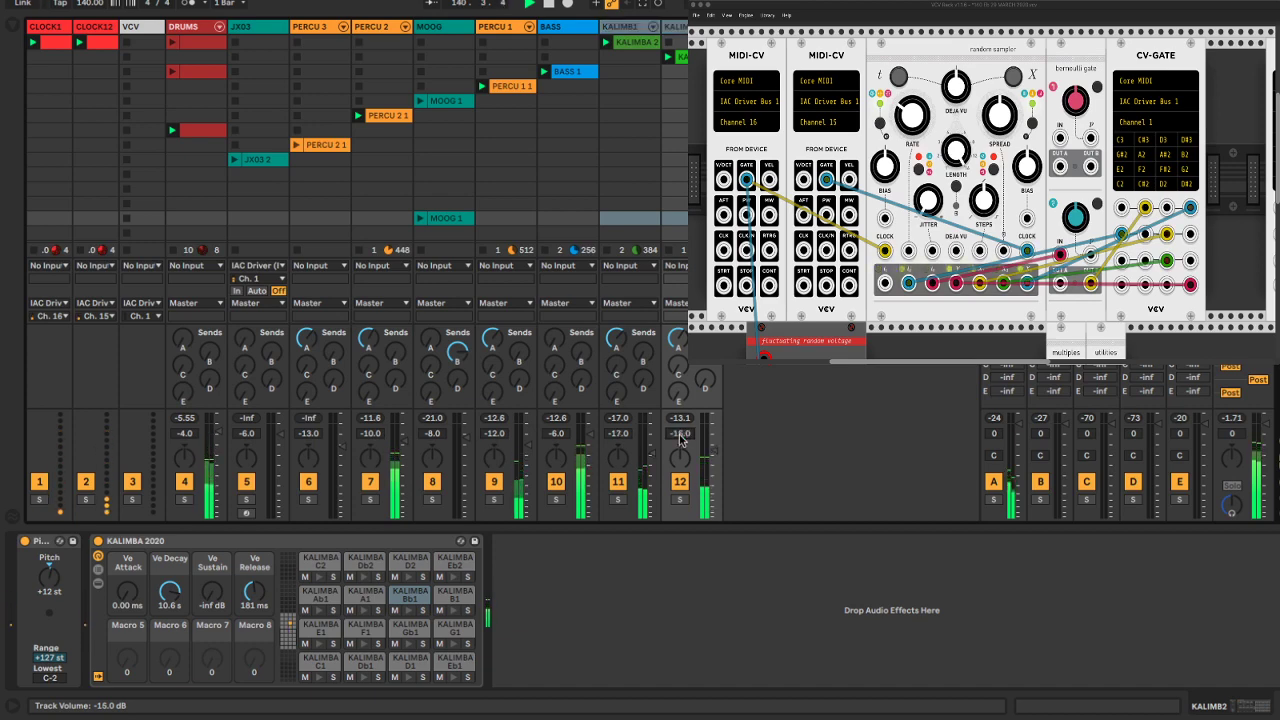
{"action": "left_click", "coordinate": [672, 174]}
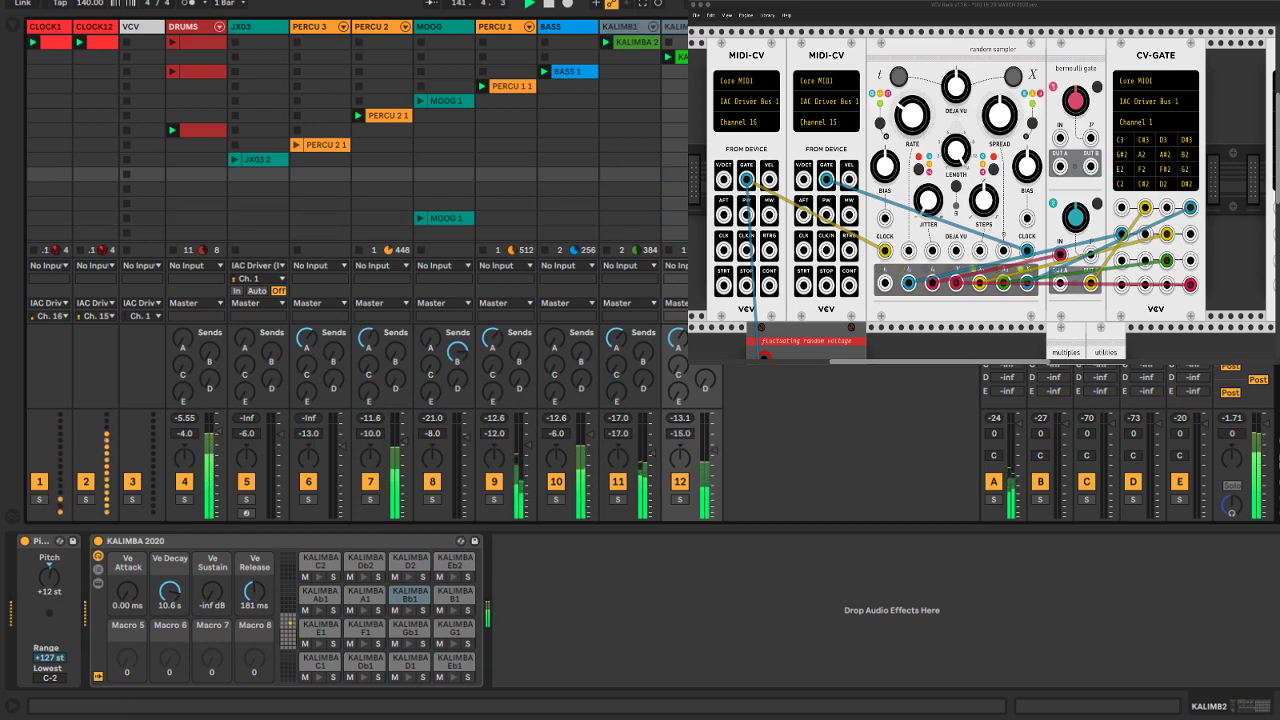
{"action": "left_click", "coordinate": [575, 24]}
{"action": "left_click", "coordinate": [635, 28]}
{"action": "left_click", "coordinate": [635, 87]}
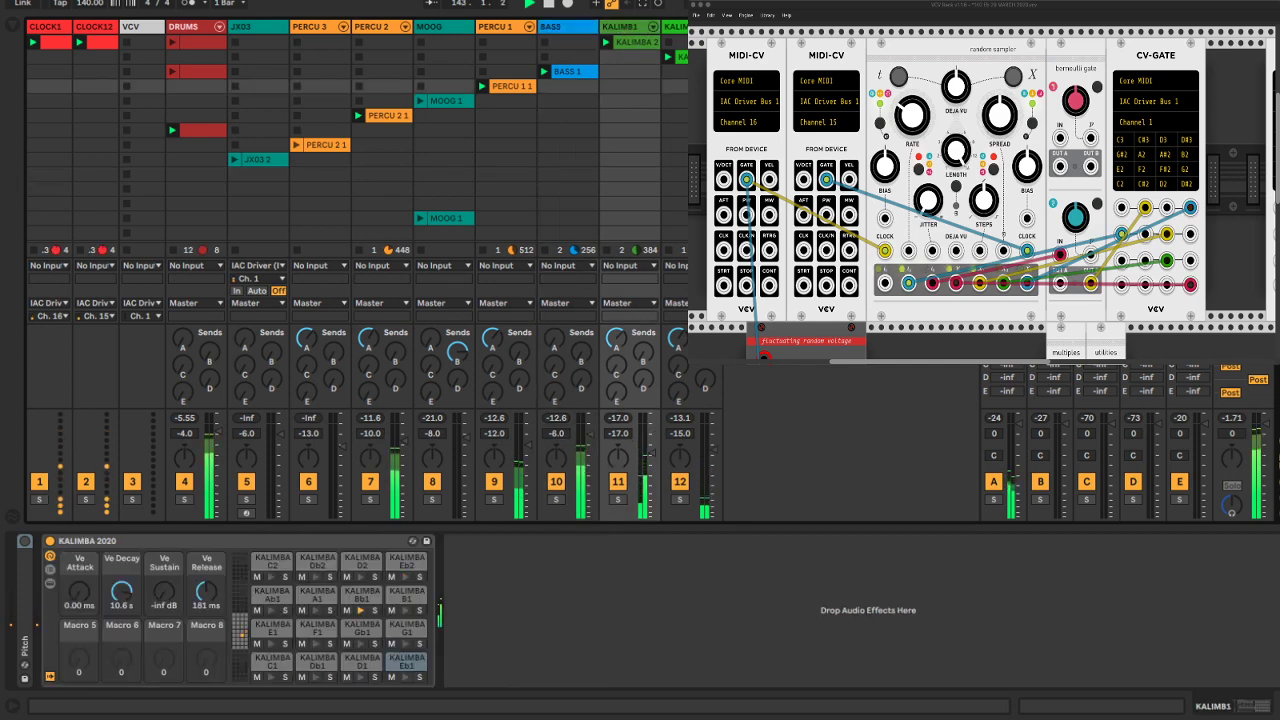
{"action": "key", "text": "super+s"}
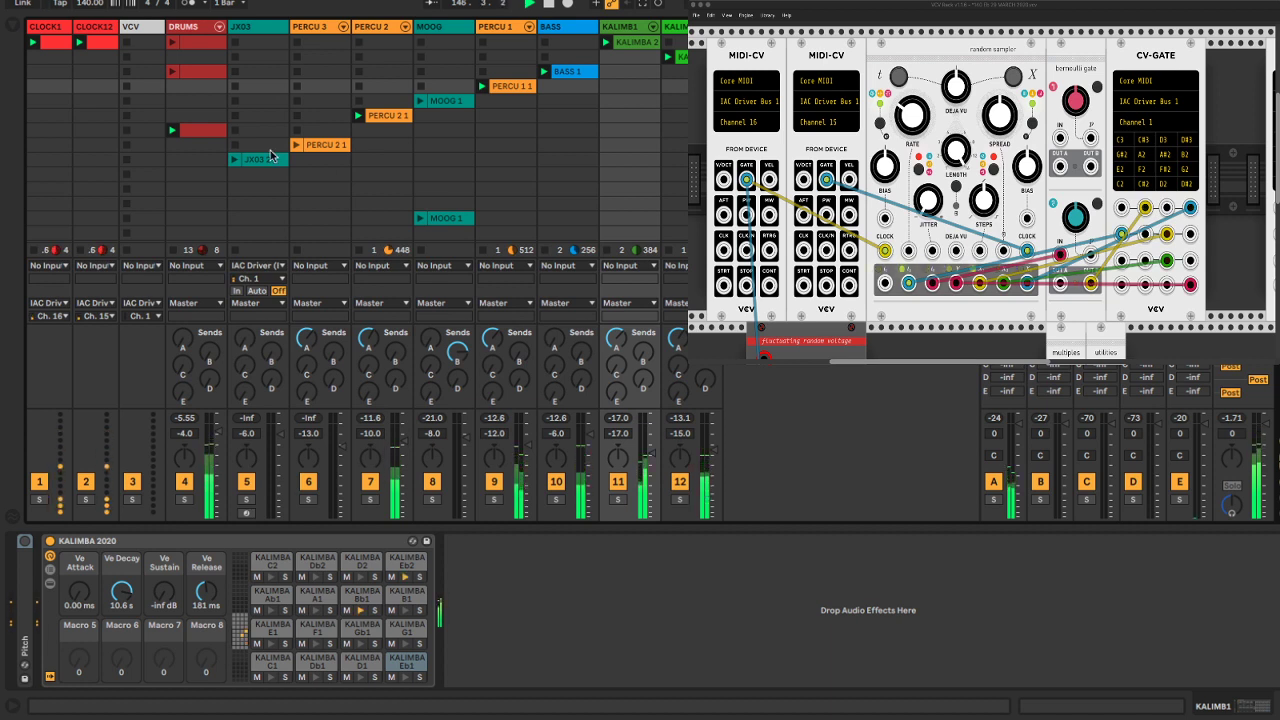
Delete the VCV track and save the set
{"action": "left_click", "coordinate": [136, 27]}
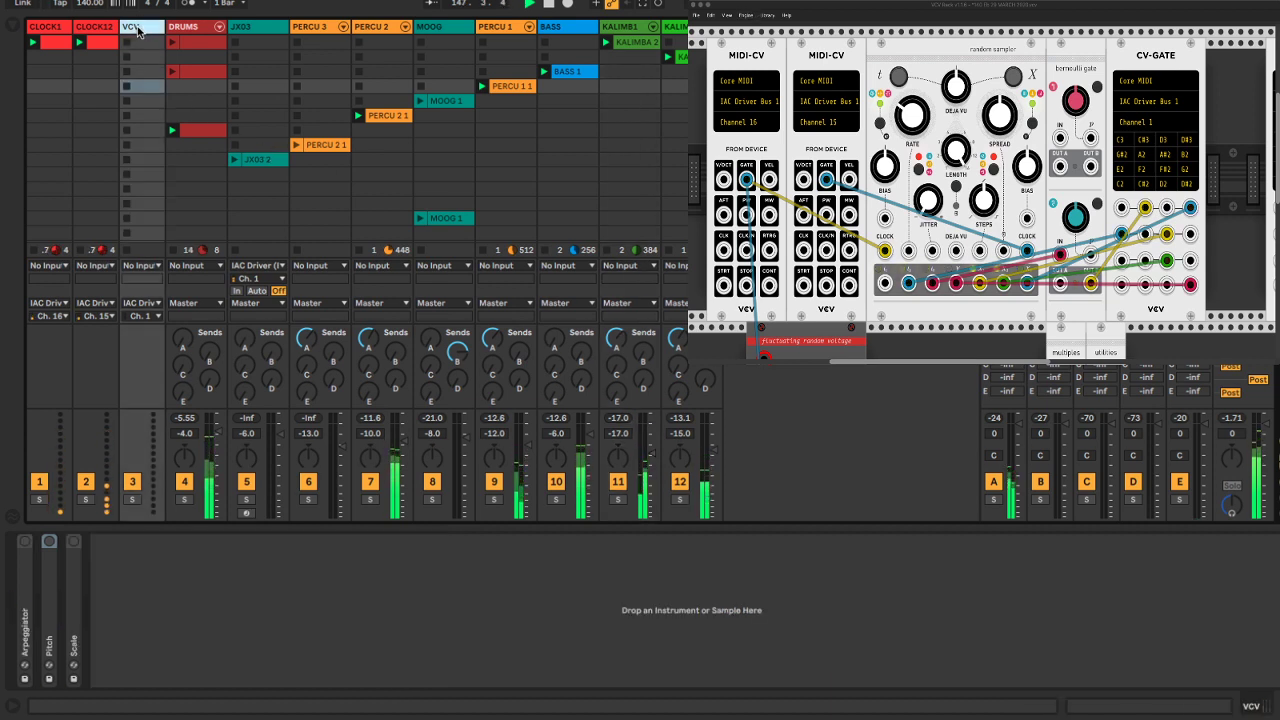
{"action": "key", "text": "Delete"}
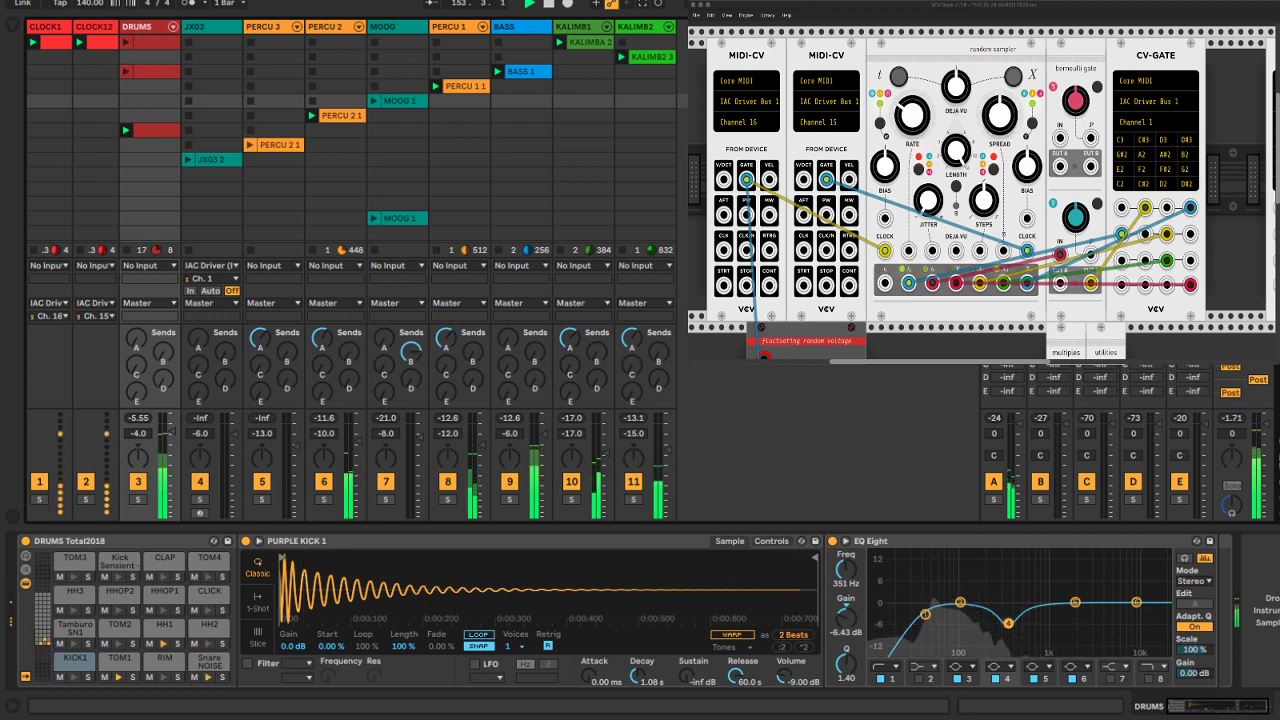
{"action": "key", "text": "super+s"}
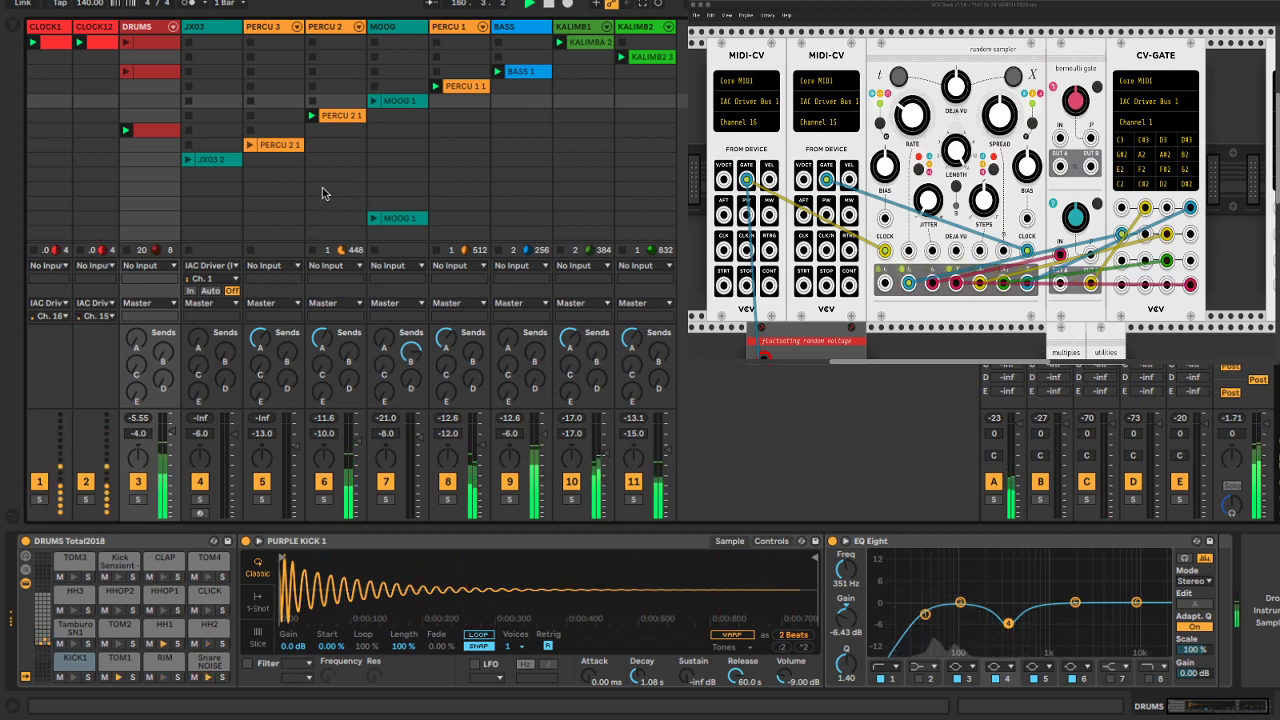
Reorder the tracks so PERCU 1 follows PERCU 2 and JX03 sits between MOOG and BASS
{"action": "left_click", "coordinate": [203, 30]}
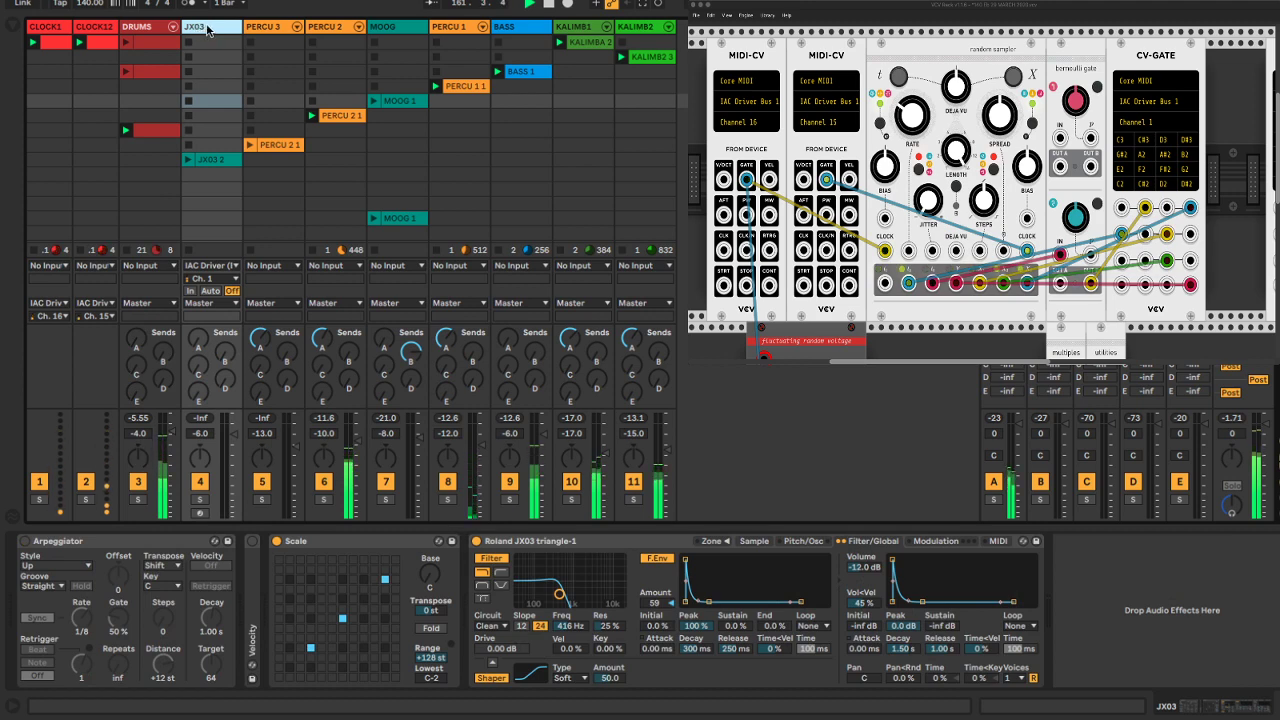
{"action": "left_click_drag", "start_coordinate": [207, 30], "coordinate": [325, 35]}
{"action": "left_click", "coordinate": [441, 28]}
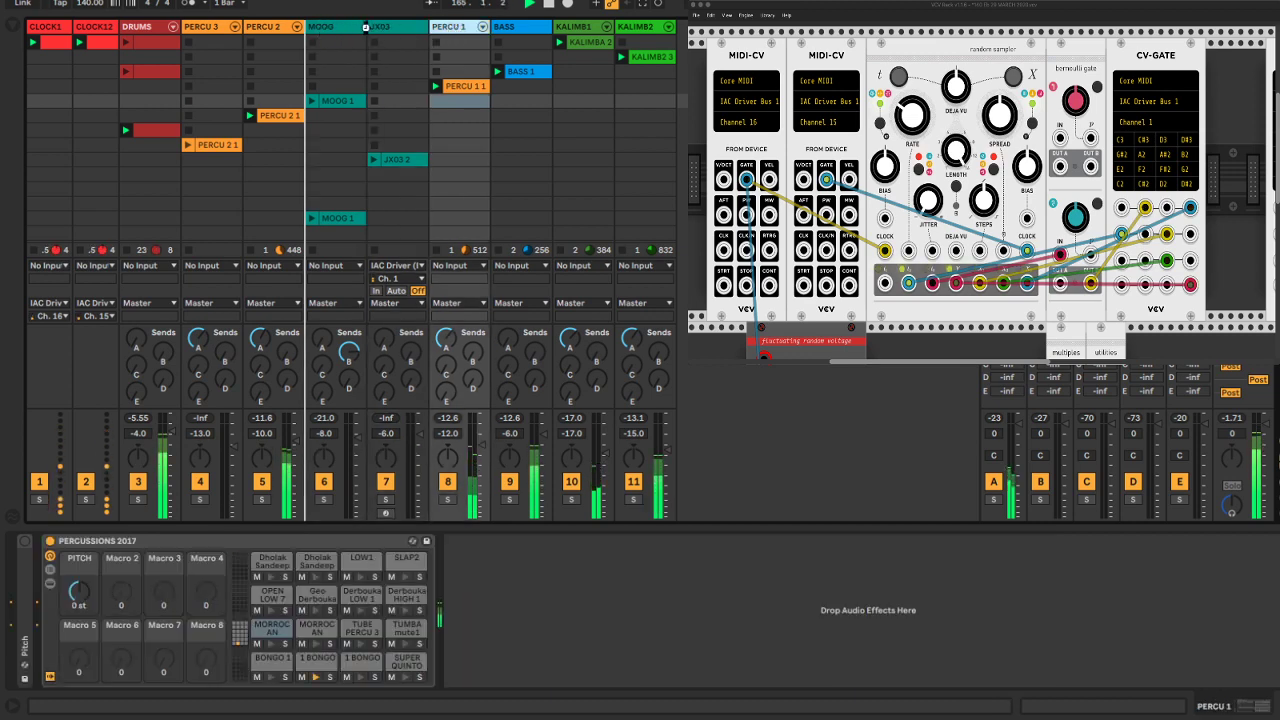
{"action": "left_click_drag", "start_coordinate": [433, 37], "coordinate": [310, 35]}
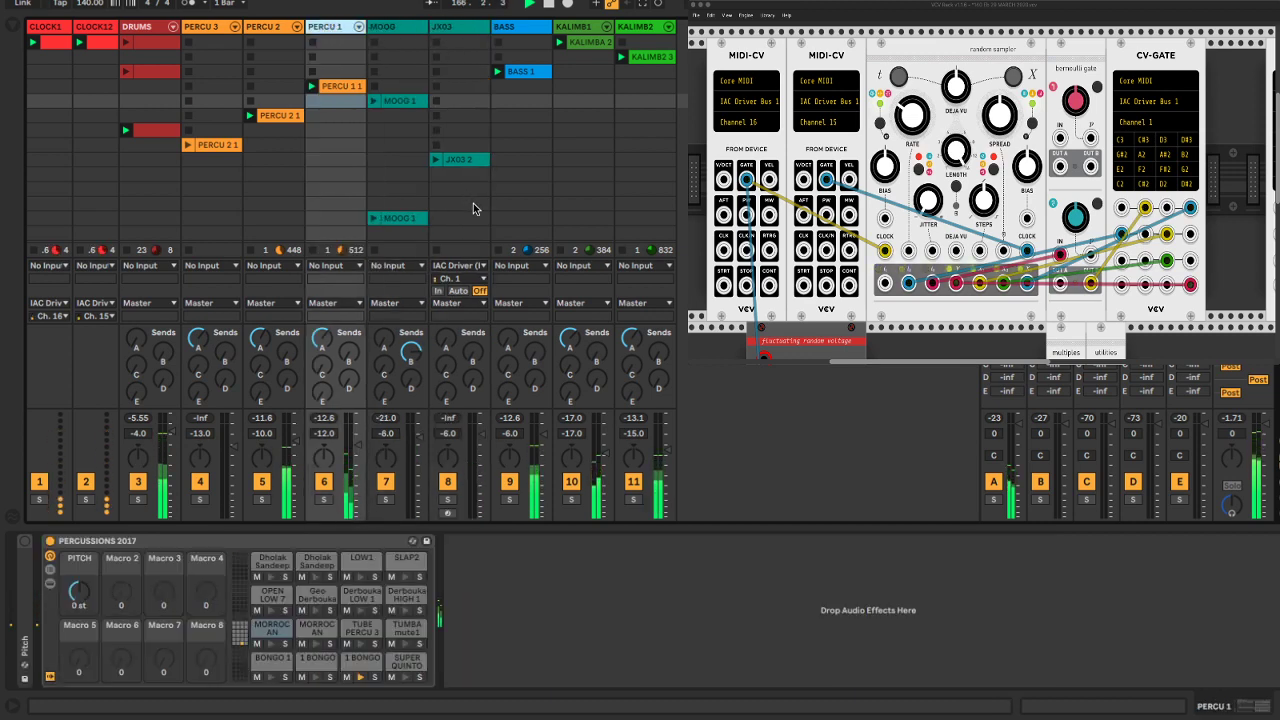
Launch the upper MOOG 1 clip, stop KALIMB2 from its slot in the same row, and save the set
{"action": "left_click", "coordinate": [127, 251]}
{"action": "left_click", "coordinate": [375, 101]}
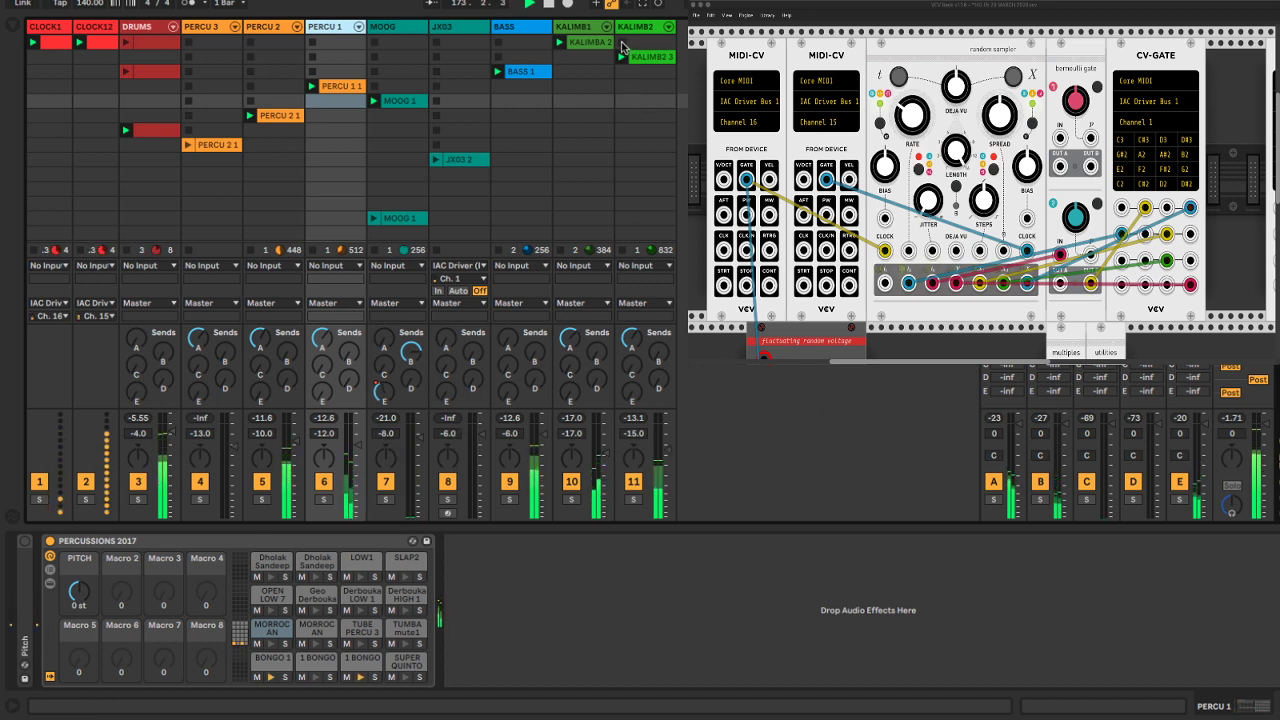
{"action": "left_click", "coordinate": [642, 101]}
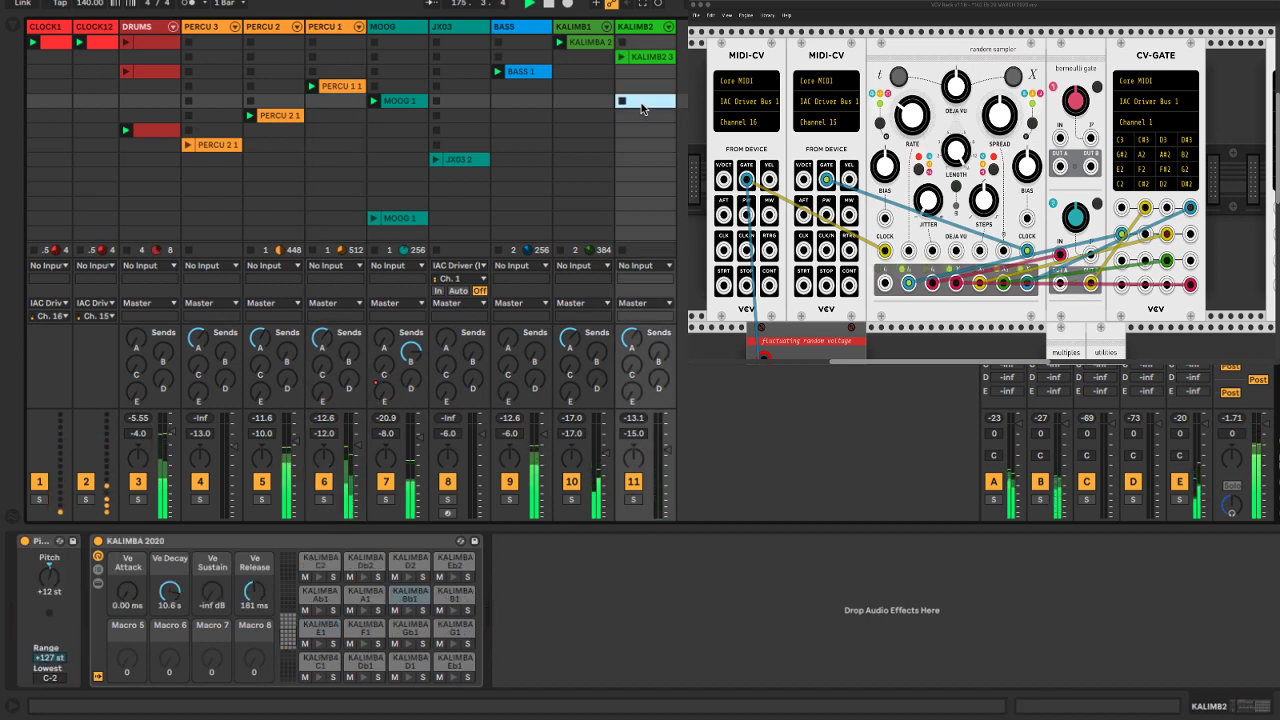
{"action": "left_click", "coordinate": [710, 233]}
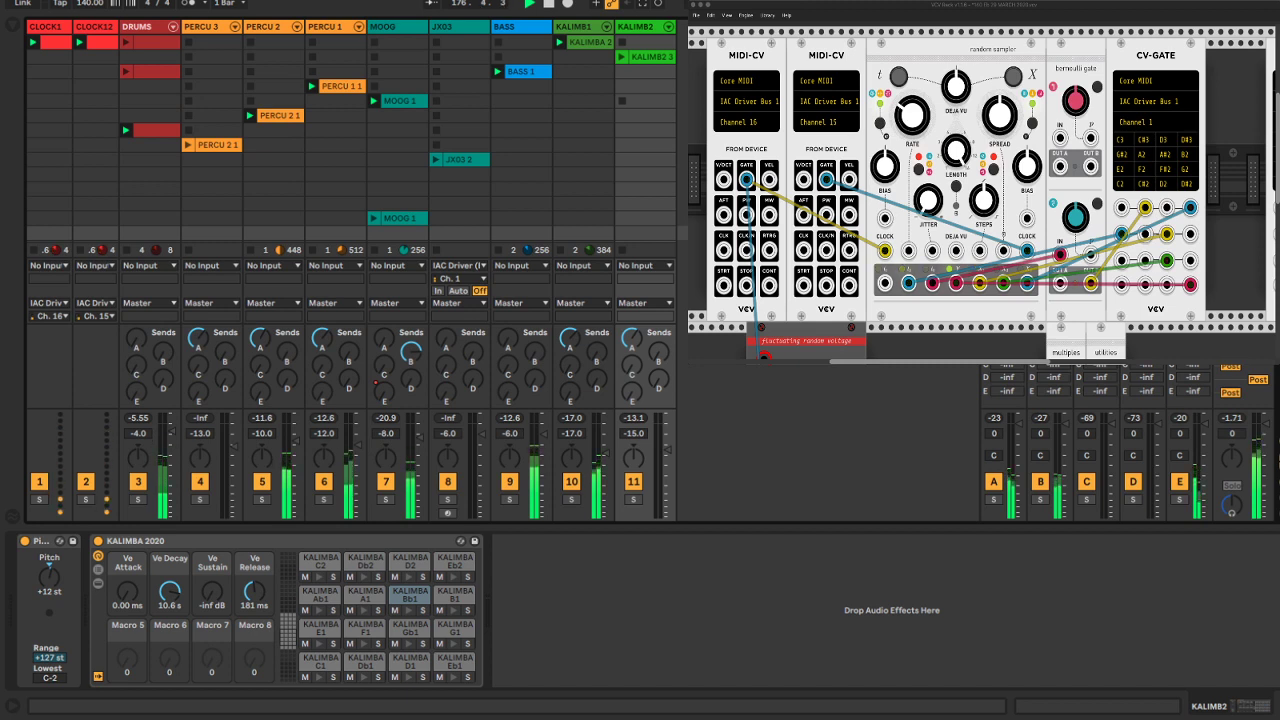
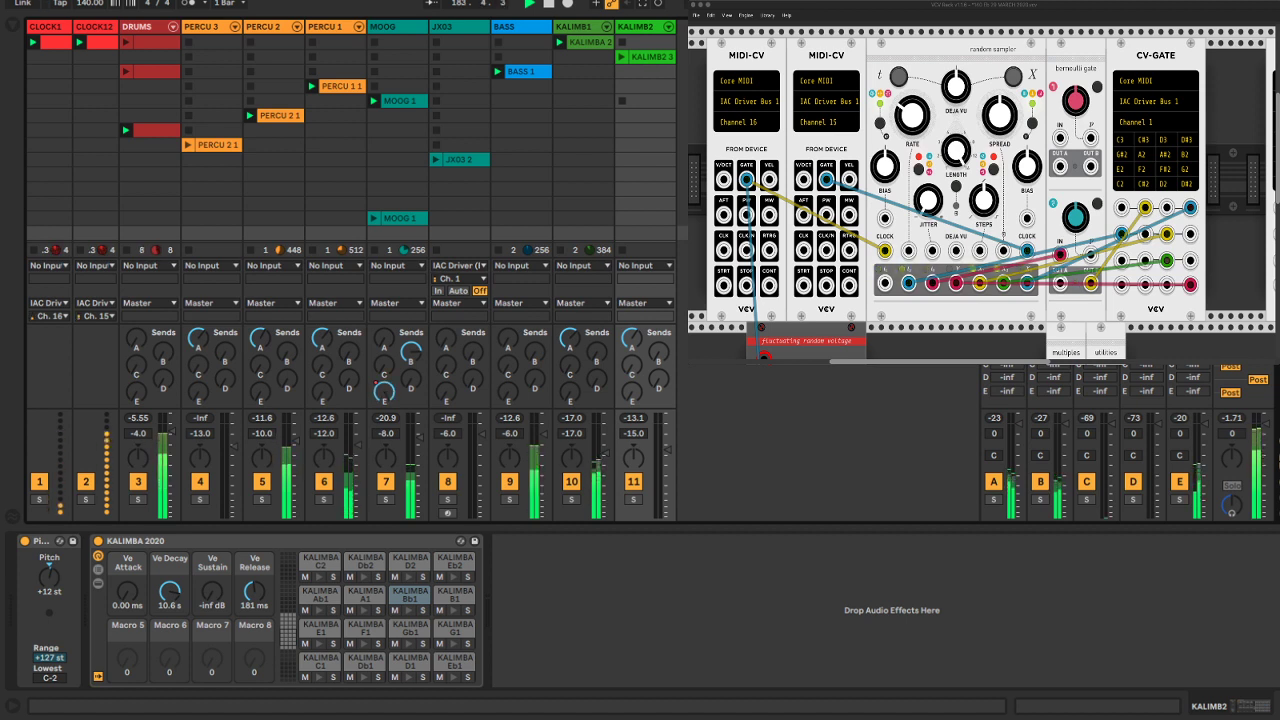
{"action": "key", "text": "super+s"}
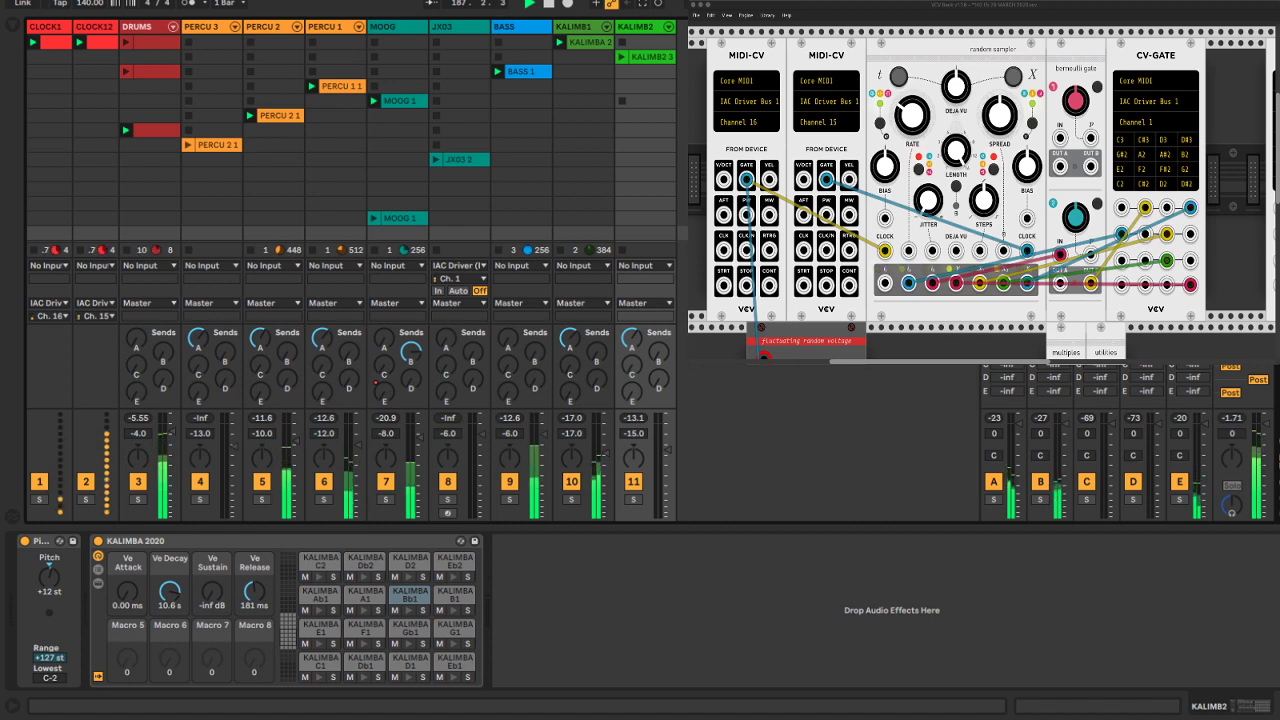
Move the PERCU 3 clip down one row and the JX03 2 clip up one row, clearing the stop button below JX03 2
{"action": "left_click", "coordinate": [645, 130]}
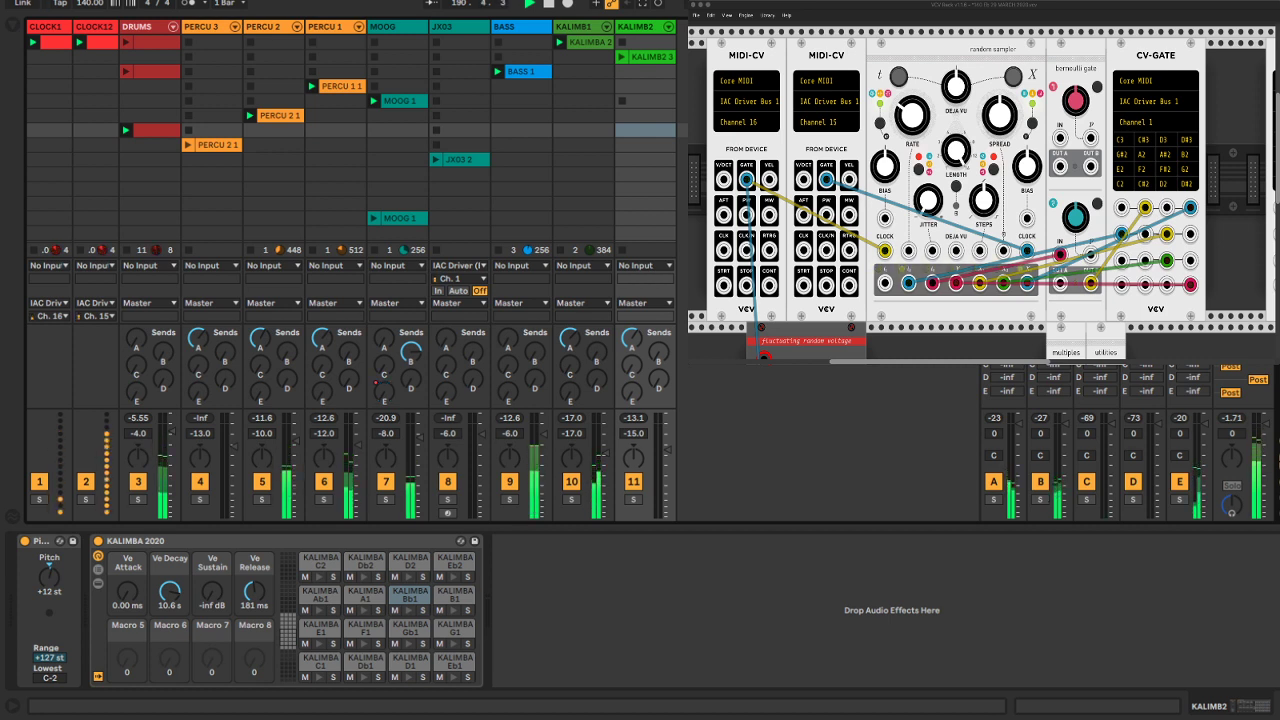
{"action": "left_click", "coordinate": [645, 174]}
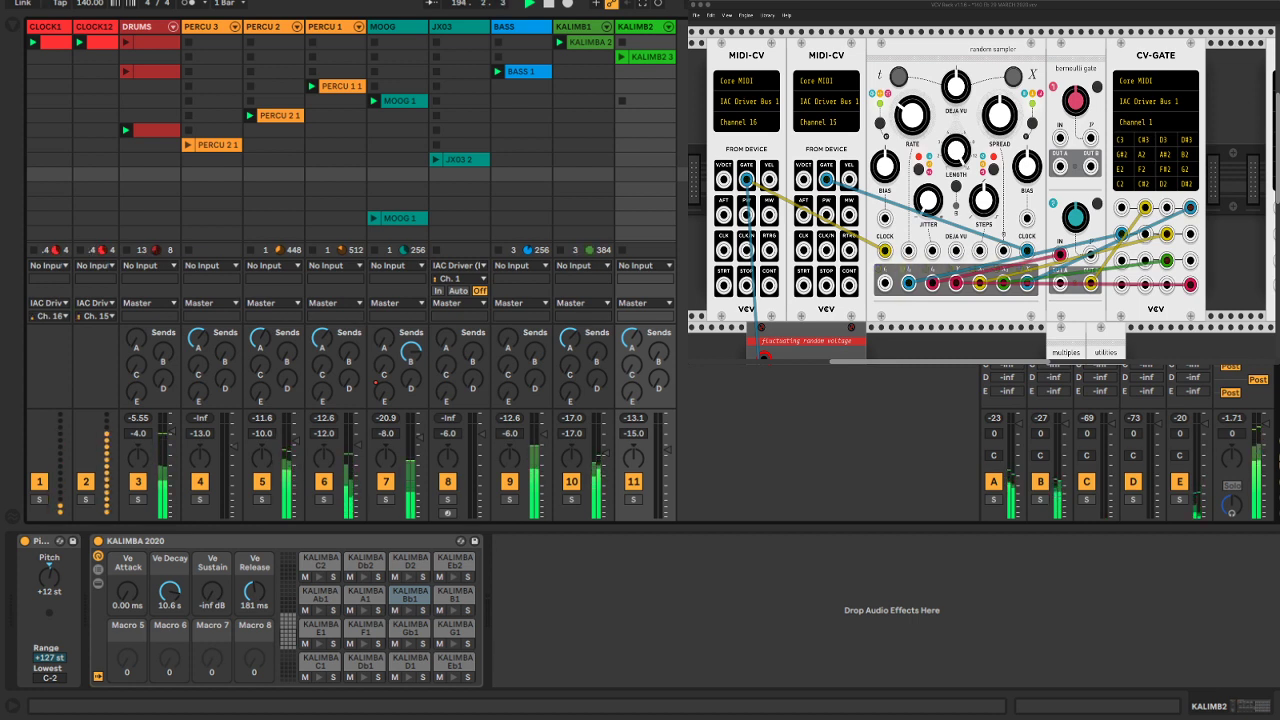
{"action": "left_click_drag", "start_coordinate": [225, 146], "coordinate": [225, 160]}
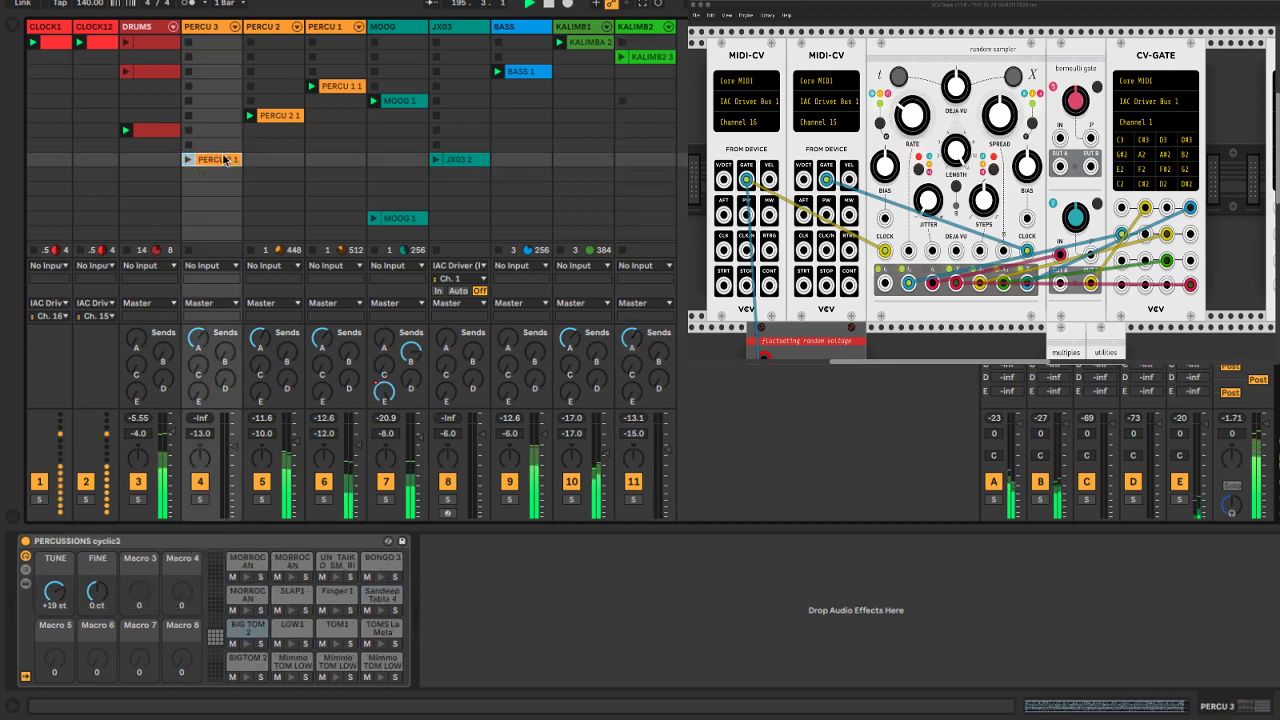
{"action": "left_click_drag", "start_coordinate": [432, 163], "coordinate": [440, 148]}
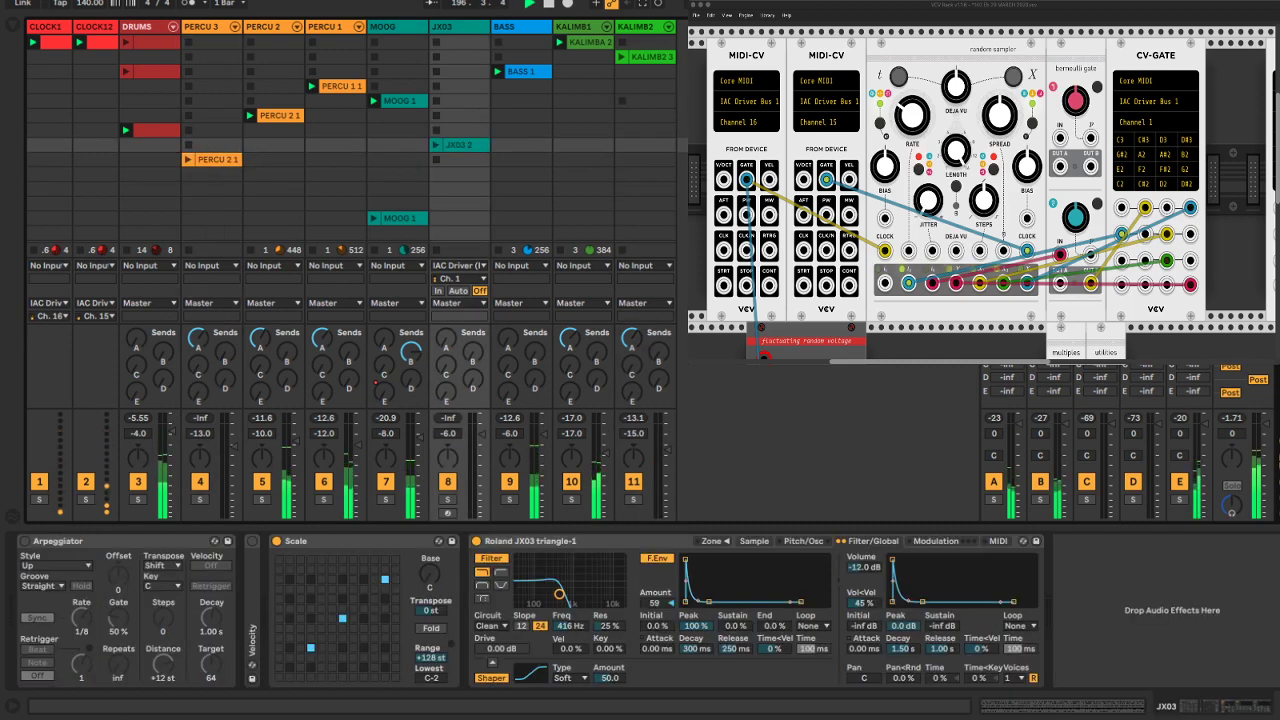
{"action": "left_click", "coordinate": [472, 161]}
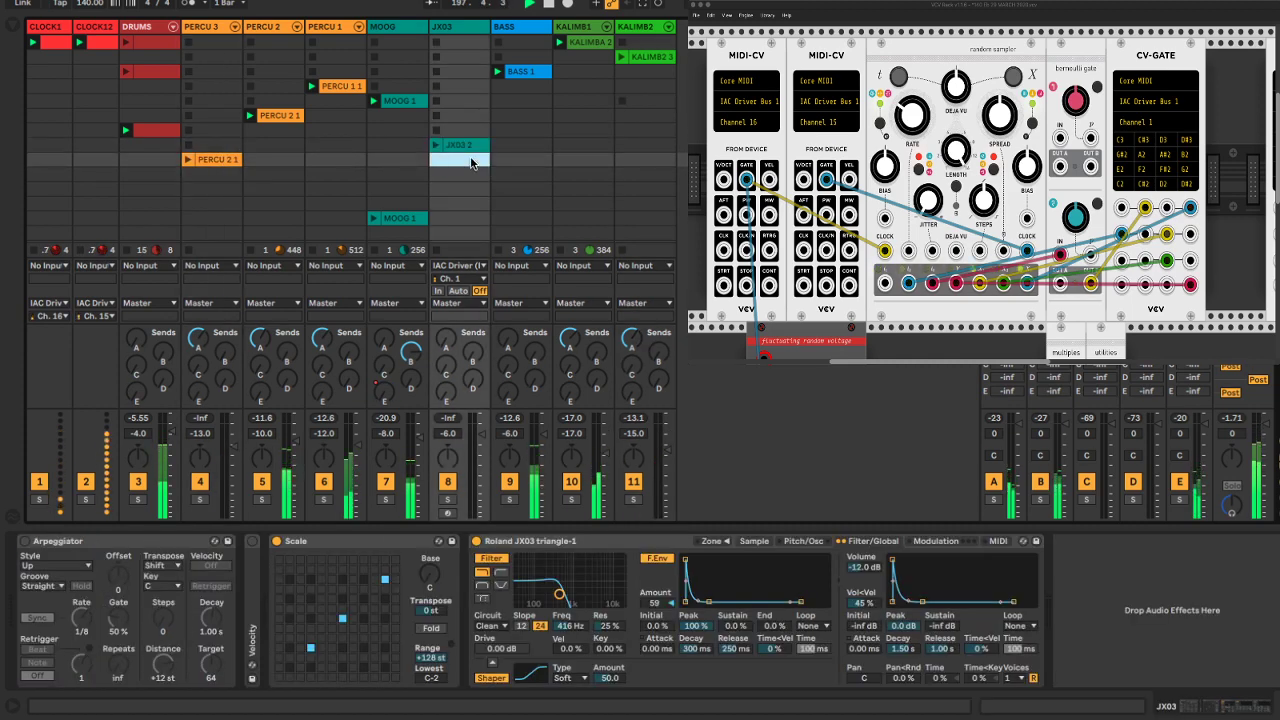
{"action": "left_click", "coordinate": [720, 203]}
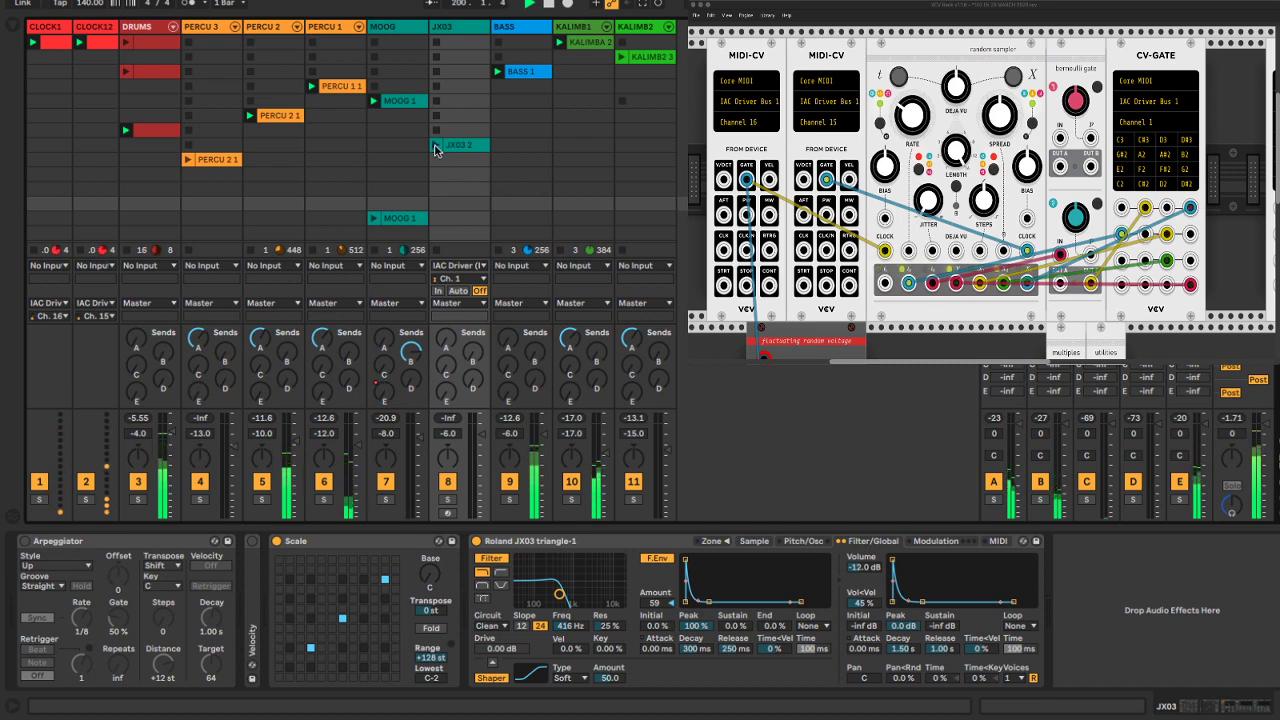
Audition the JX03 2 clip, stop it, and set the JX03 sampler's Spread to 100% and Transp to +12 st
{"action": "left_click", "coordinate": [435, 145]}
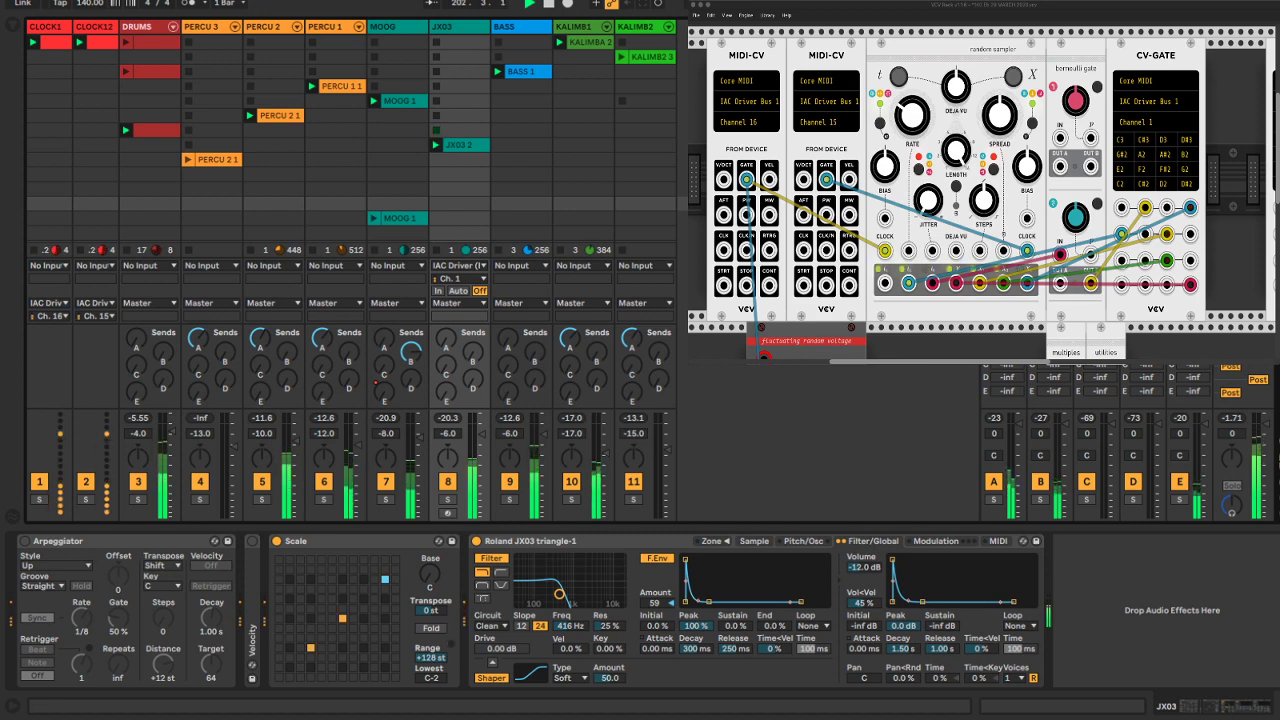
{"action": "left_click", "coordinate": [457, 149]}
{"action": "left_click", "coordinate": [476, 28]}
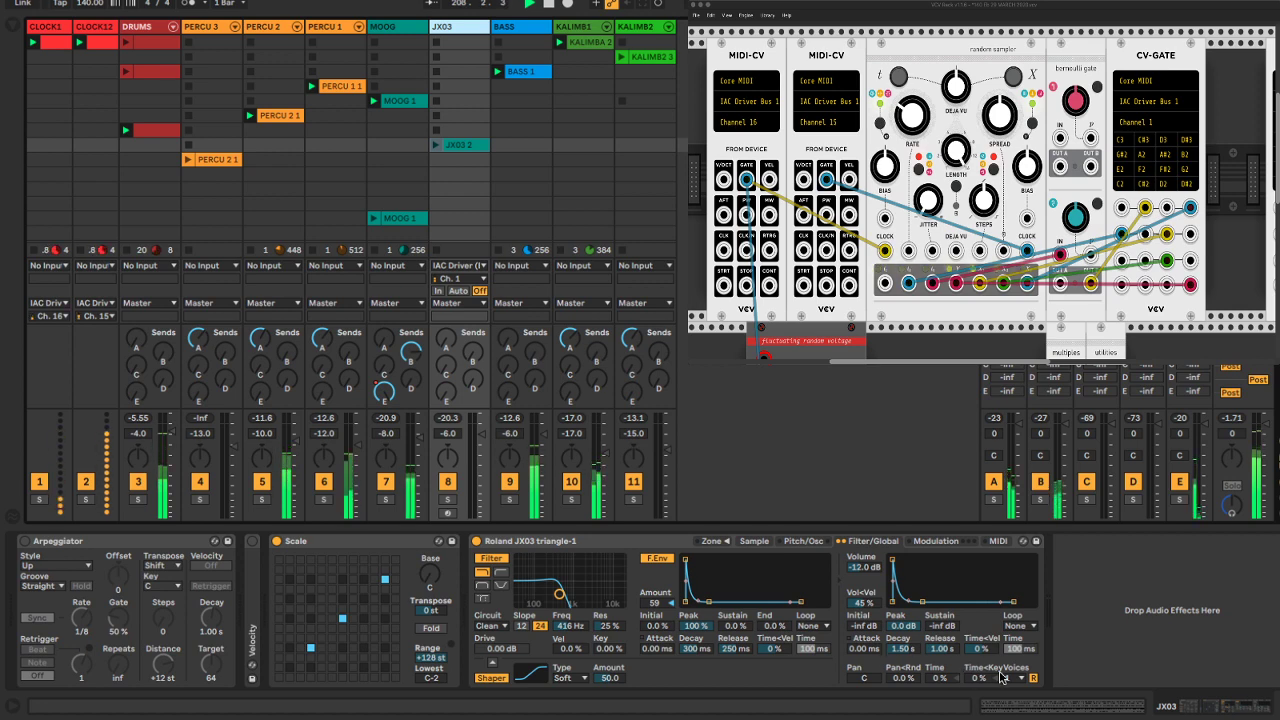
{"action": "left_click", "coordinate": [818, 545]}
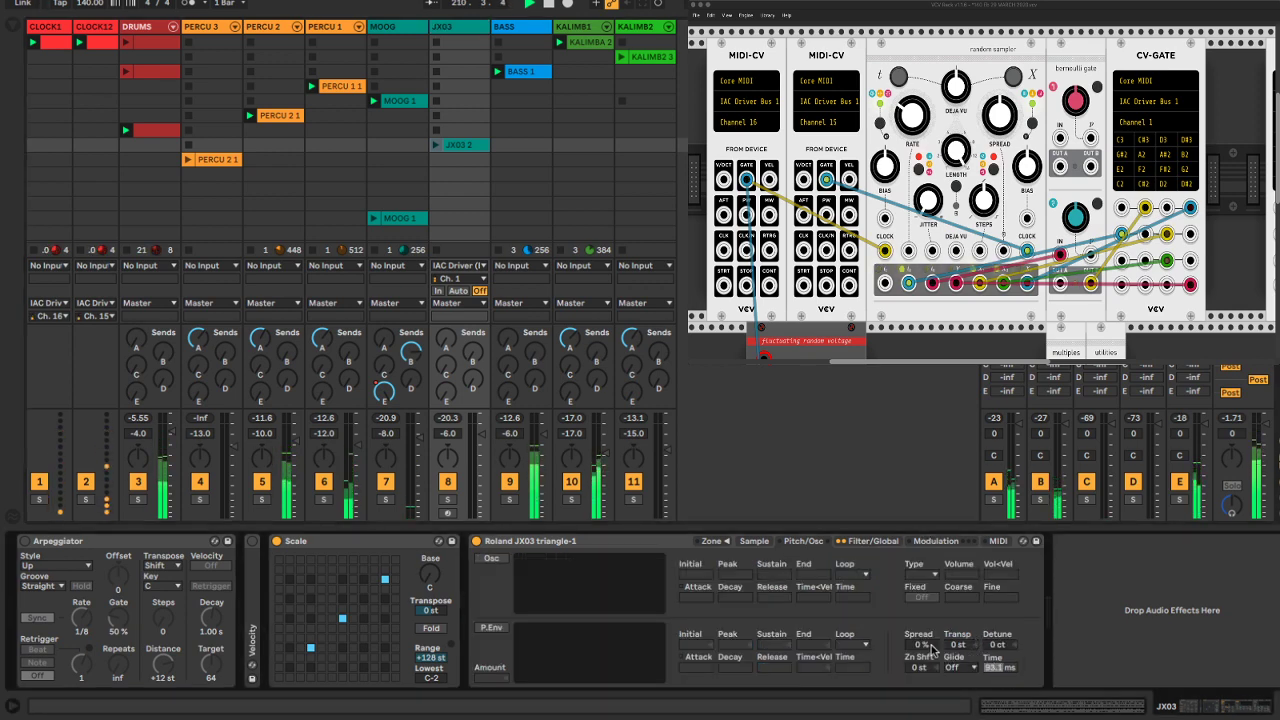
{"action": "left_click_drag", "start_coordinate": [929, 646], "coordinate": [929, 616]}
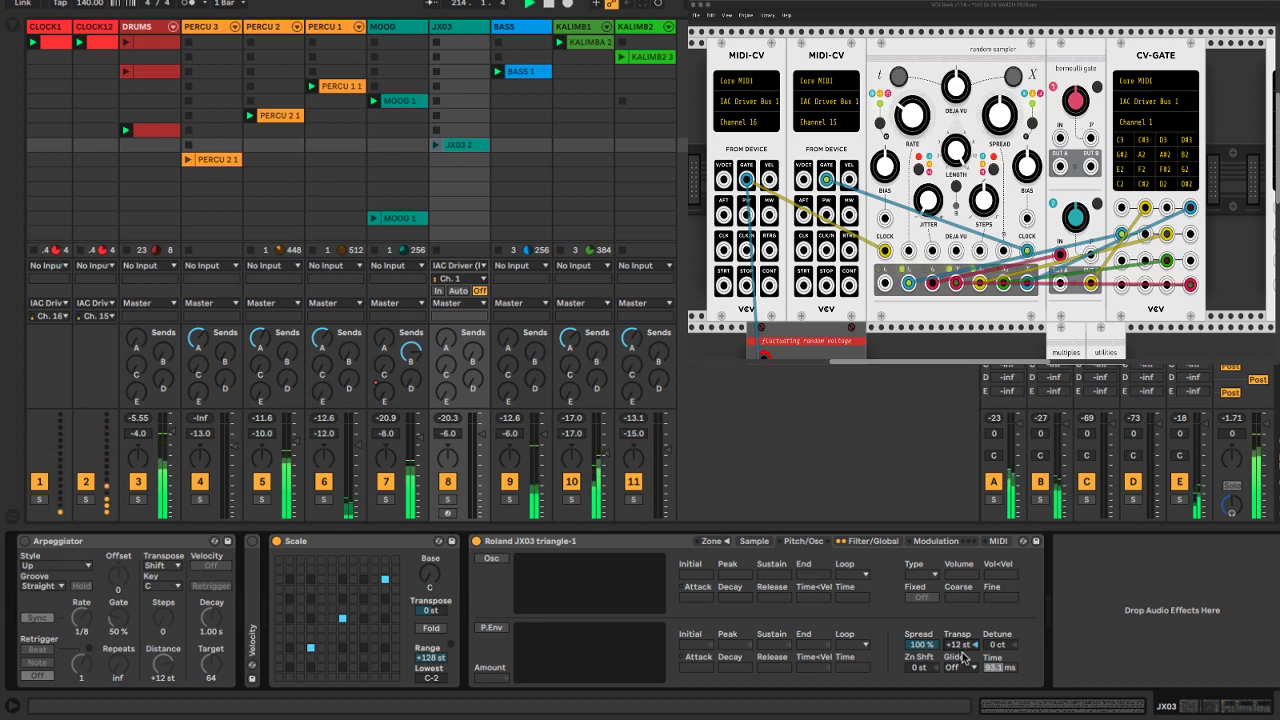
{"action": "left_click", "coordinate": [1105, 638]}
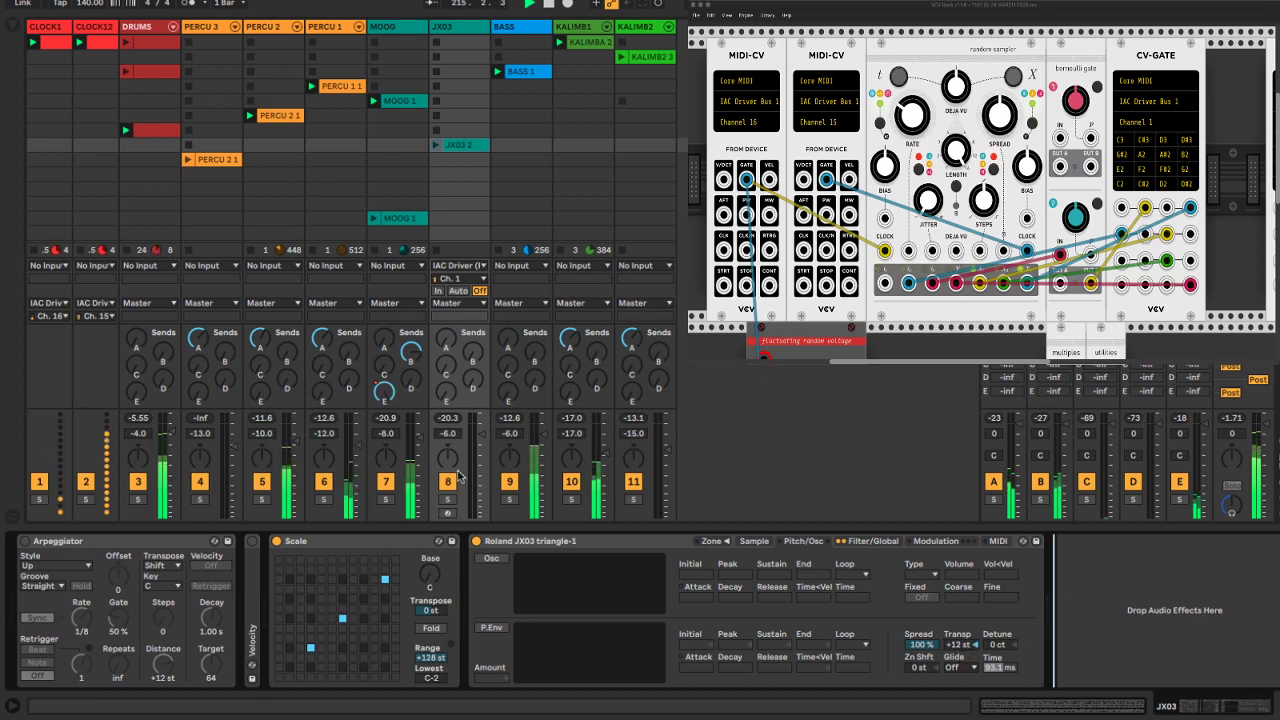
Relaunch the JX03 2 clip, raise the track's send B and lower its volume to -15 dB
{"action": "left_click", "coordinate": [436, 145]}
{"action": "mouse_move", "coordinate": [448, 433]}
{"action": "left_mouse_down"}
{"action": "mouse_move", "coordinate": [448, 445]}
{"action": "mouse_move", "coordinate": [448, 430]}
{"action": "left_mouse_up"}
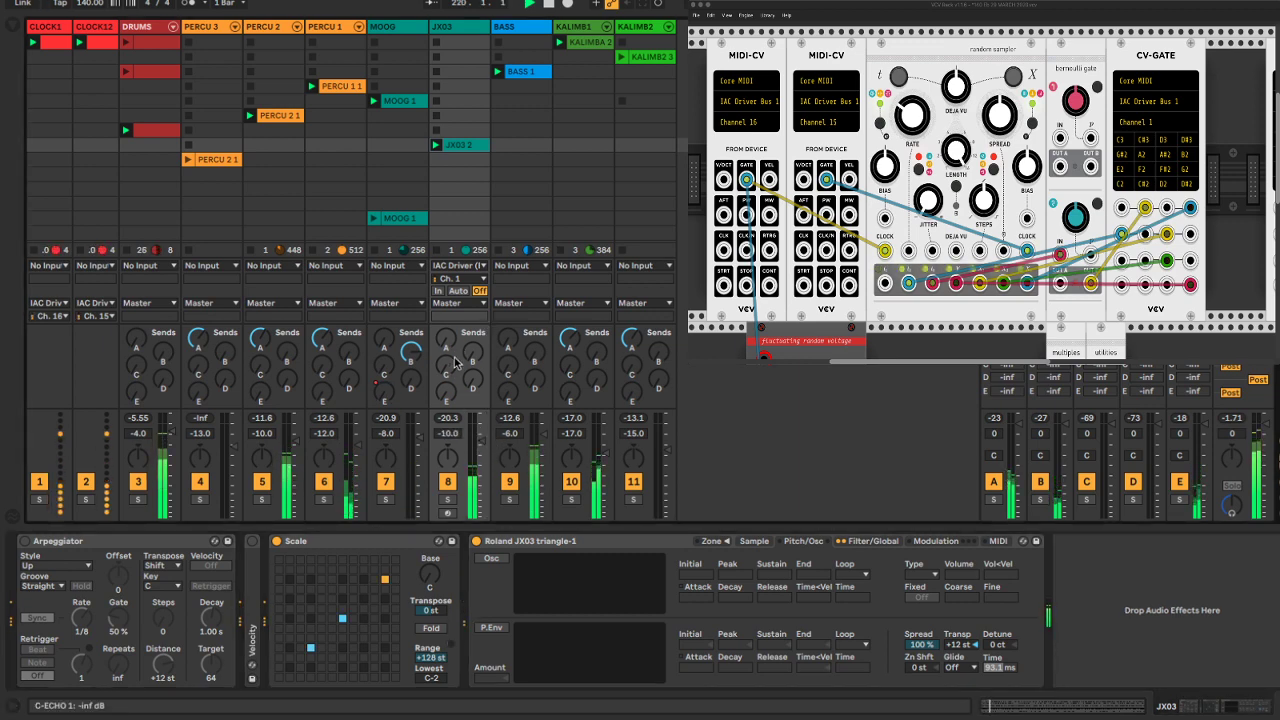
{"action": "left_click_drag", "start_coordinate": [473, 353], "coordinate": [473, 270]}
{"action": "left_click_drag", "start_coordinate": [482, 442], "coordinate": [482, 456]}
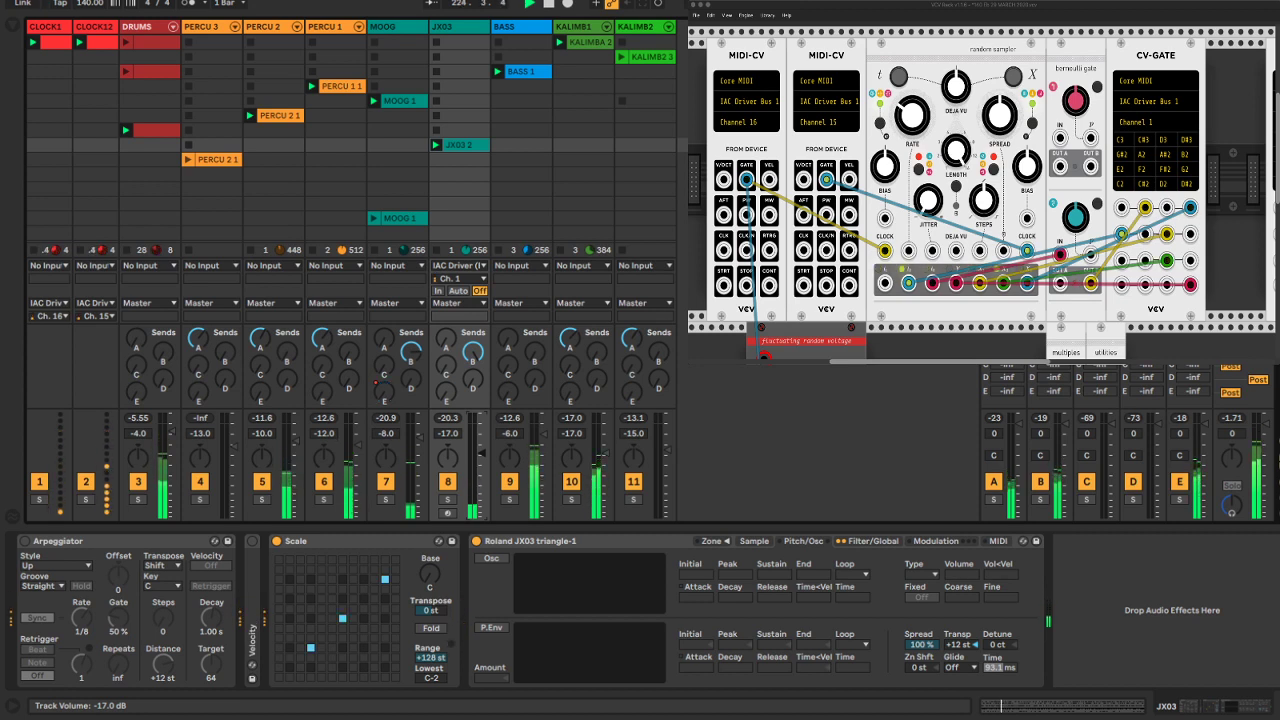
{"action": "left_click_drag", "start_coordinate": [482, 452], "coordinate": [482, 449]}
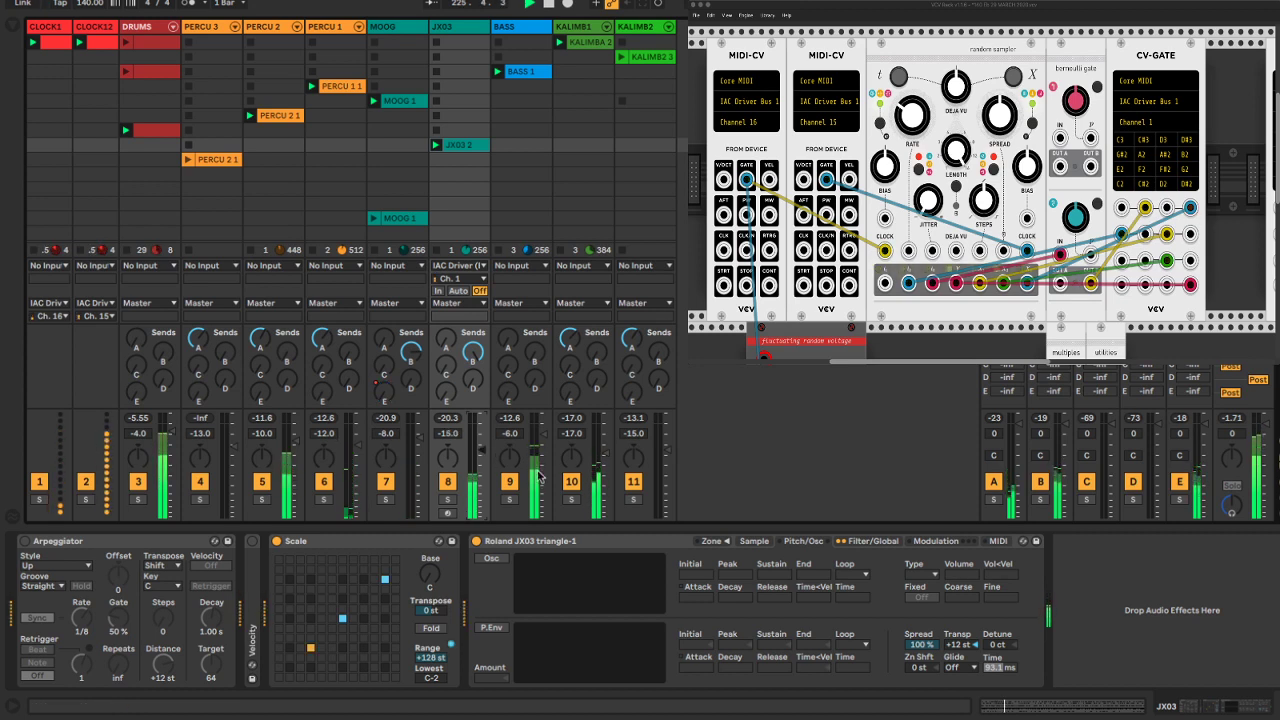
Try a band-pass filter on the JX03 sampler with the track volume at -9 dB, and return the filter to low-pass
{"action": "left_click", "coordinate": [858, 542]}
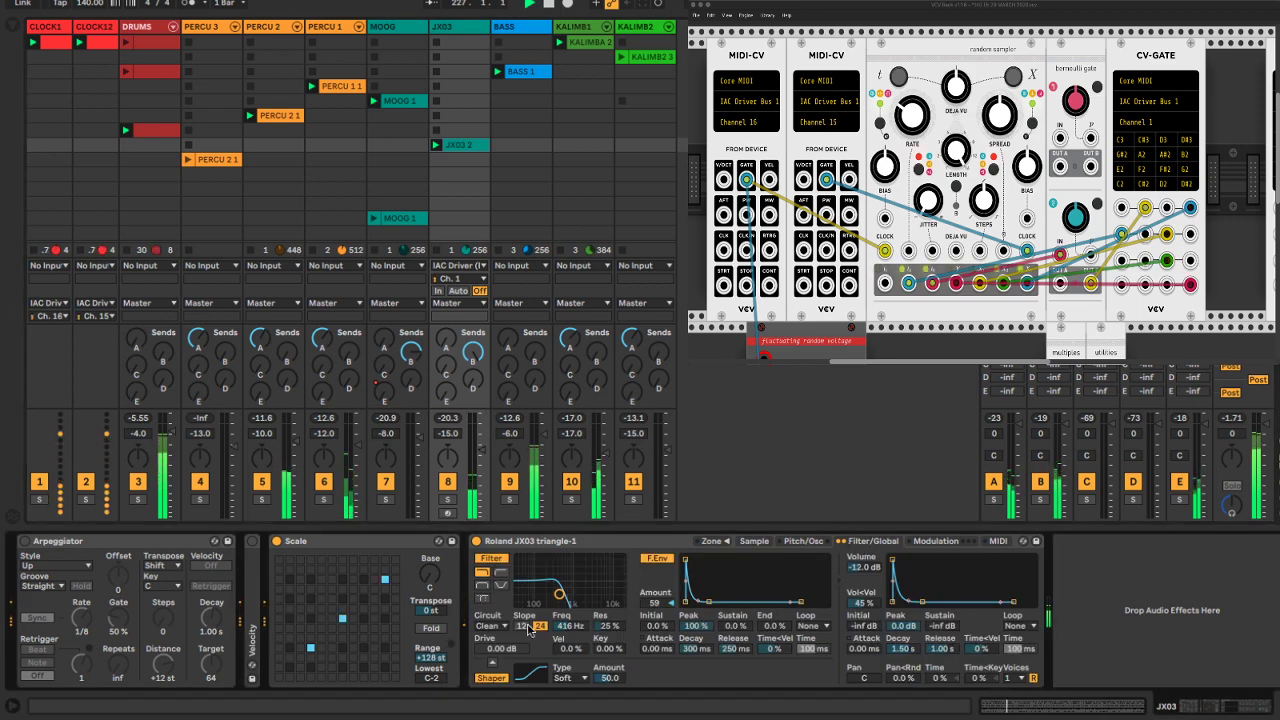
{"action": "left_click", "coordinate": [482, 586]}
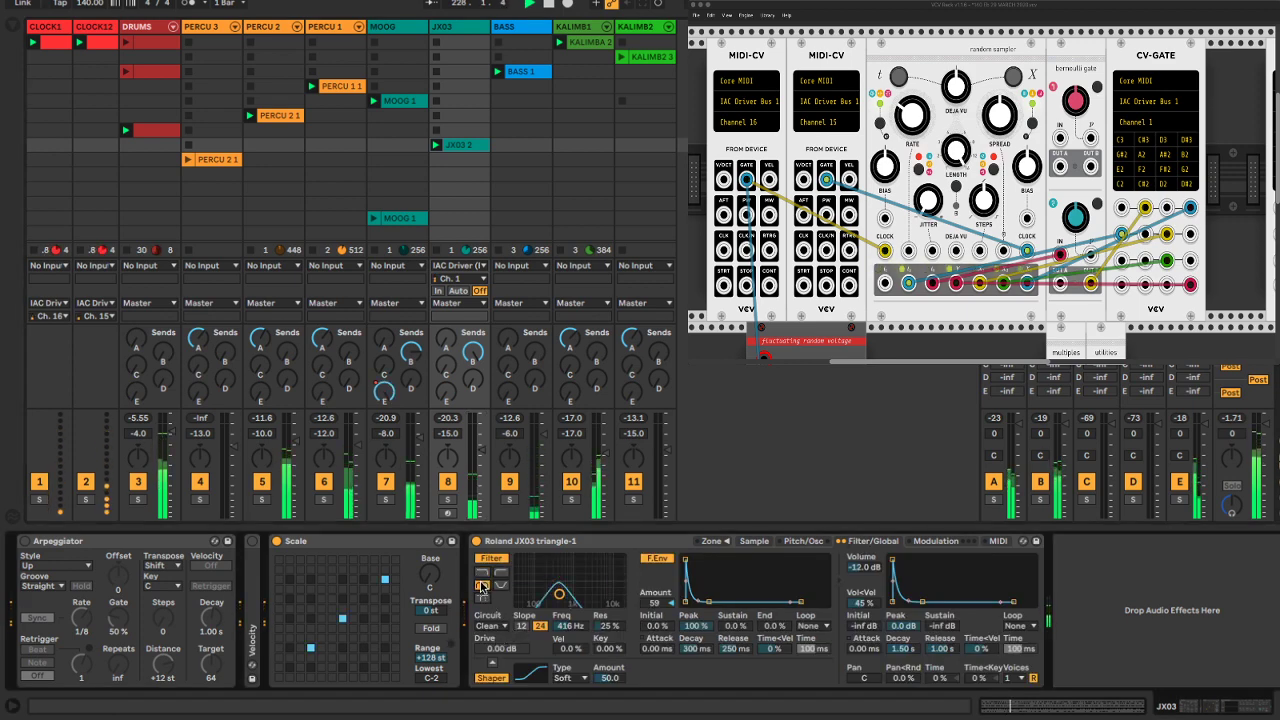
{"action": "left_click_drag", "start_coordinate": [482, 452], "coordinate": [482, 440]}
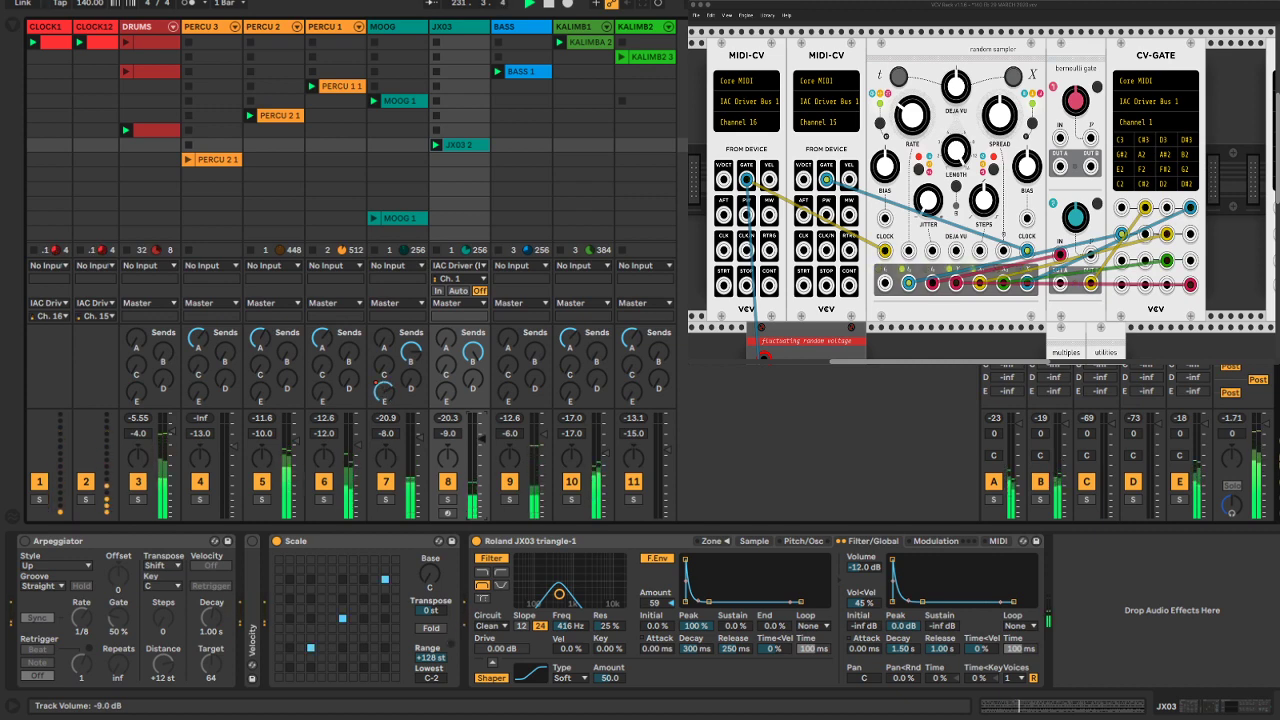
{"action": "left_click", "coordinate": [482, 572]}
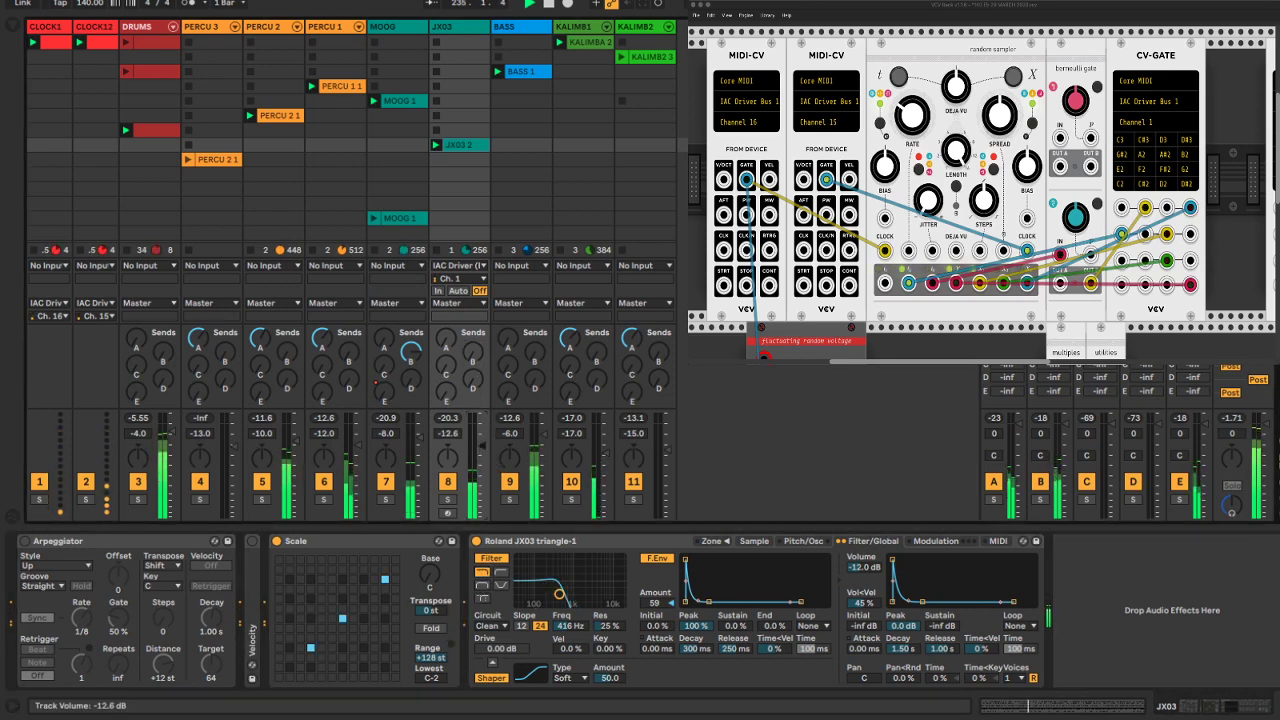
Set the JX03 track volume to -14 dB
{"action": "left_click_drag", "start_coordinate": [447, 437], "coordinate": [447, 446]}
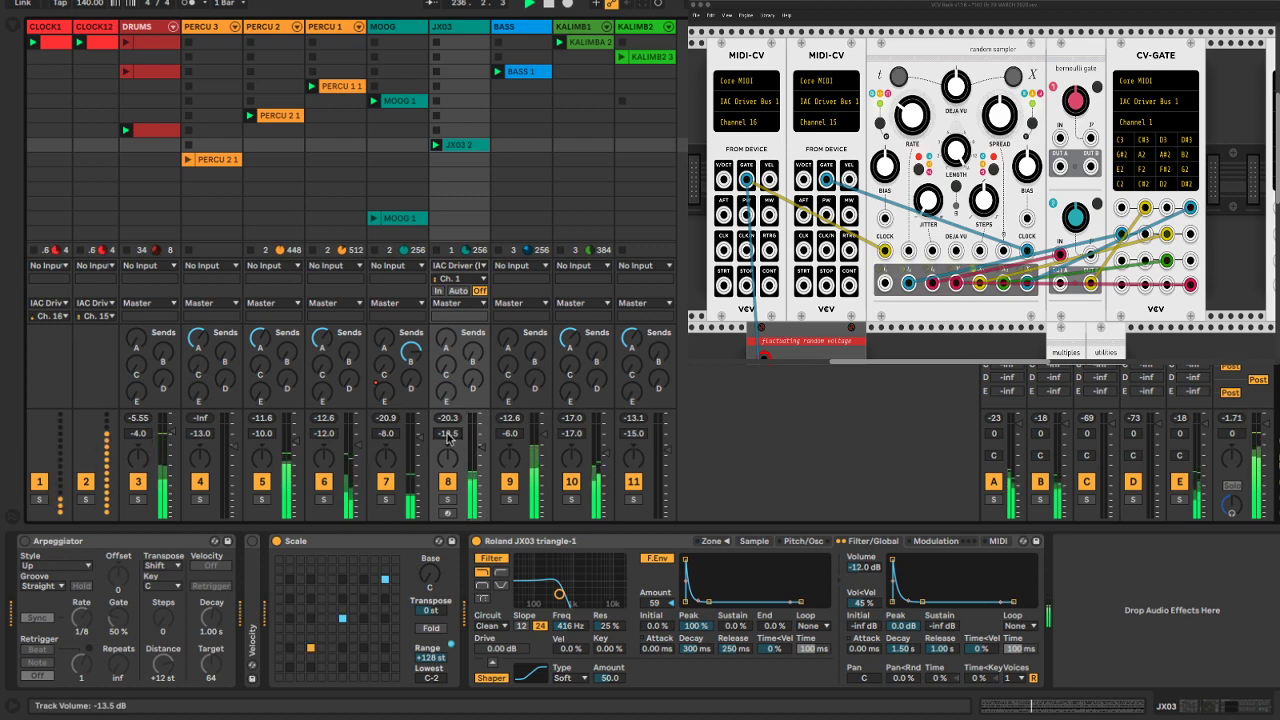
{"action": "type", "text": "-"}
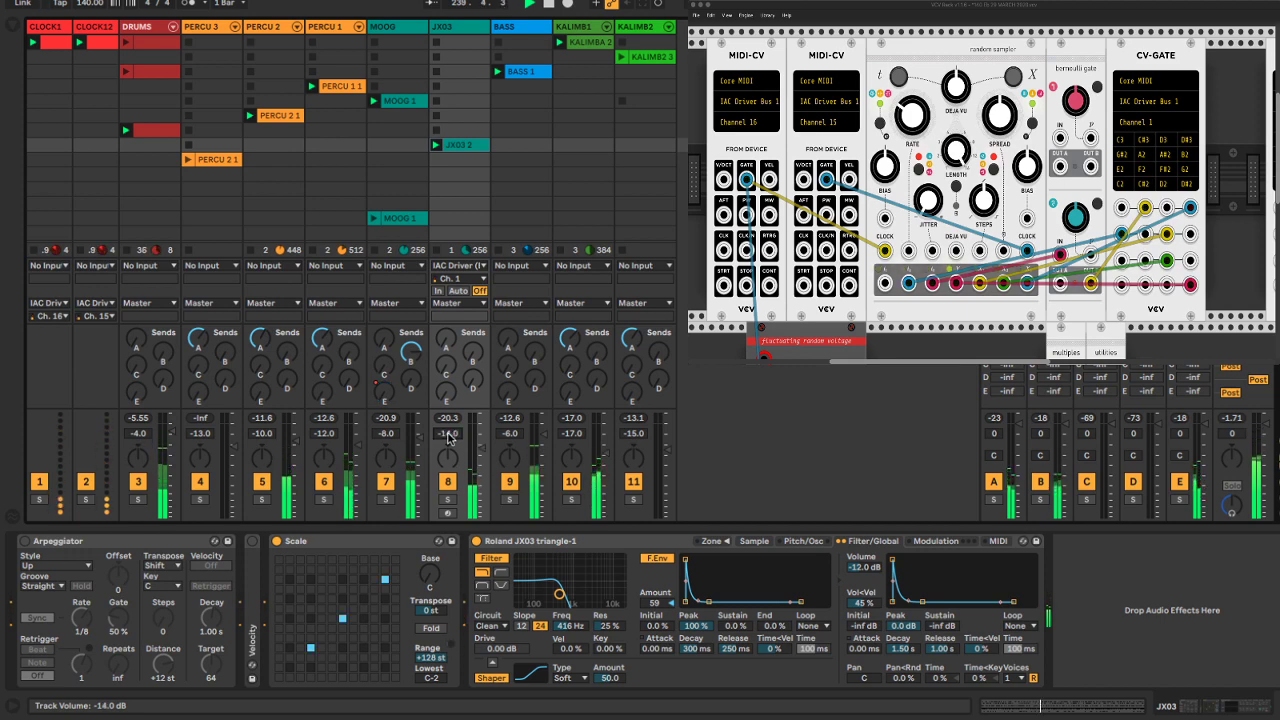
{"action": "key", "text": "Return"}
Set the JX03 track's MIDI input to No Input and raise its send A
{"action": "key", "text": "super+alt+l"}
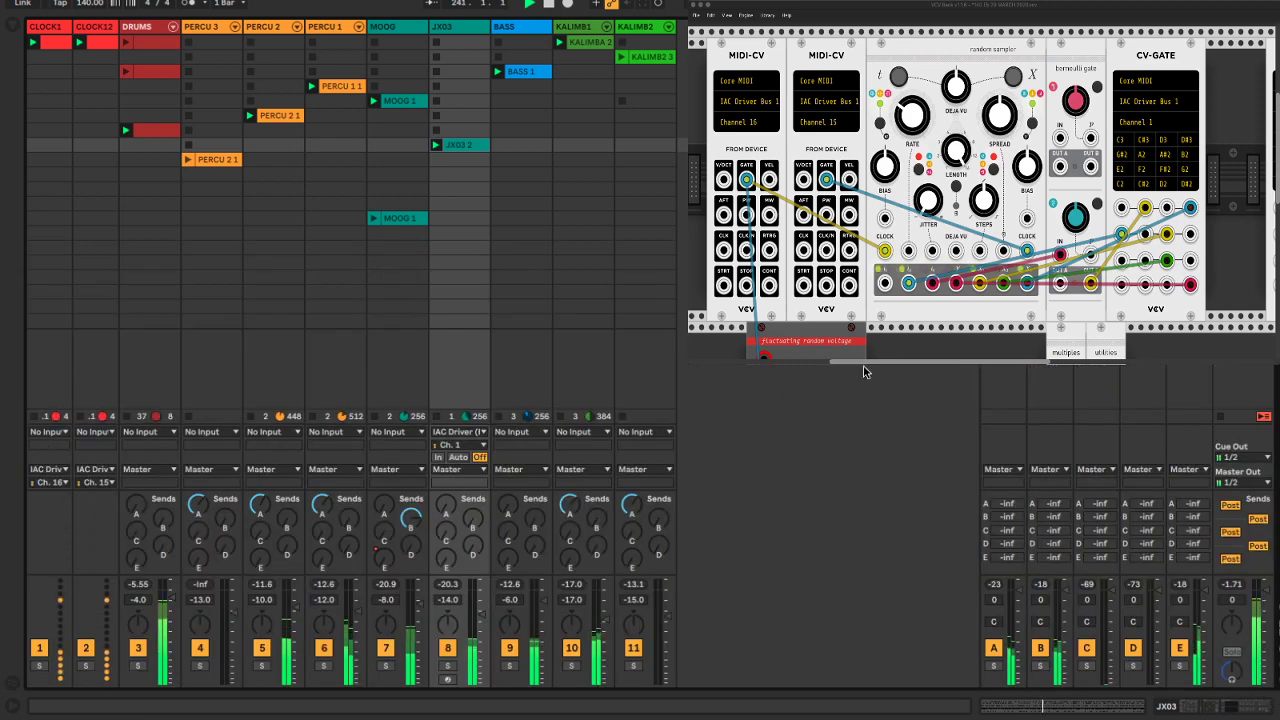
{"action": "left_click", "coordinate": [452, 432]}
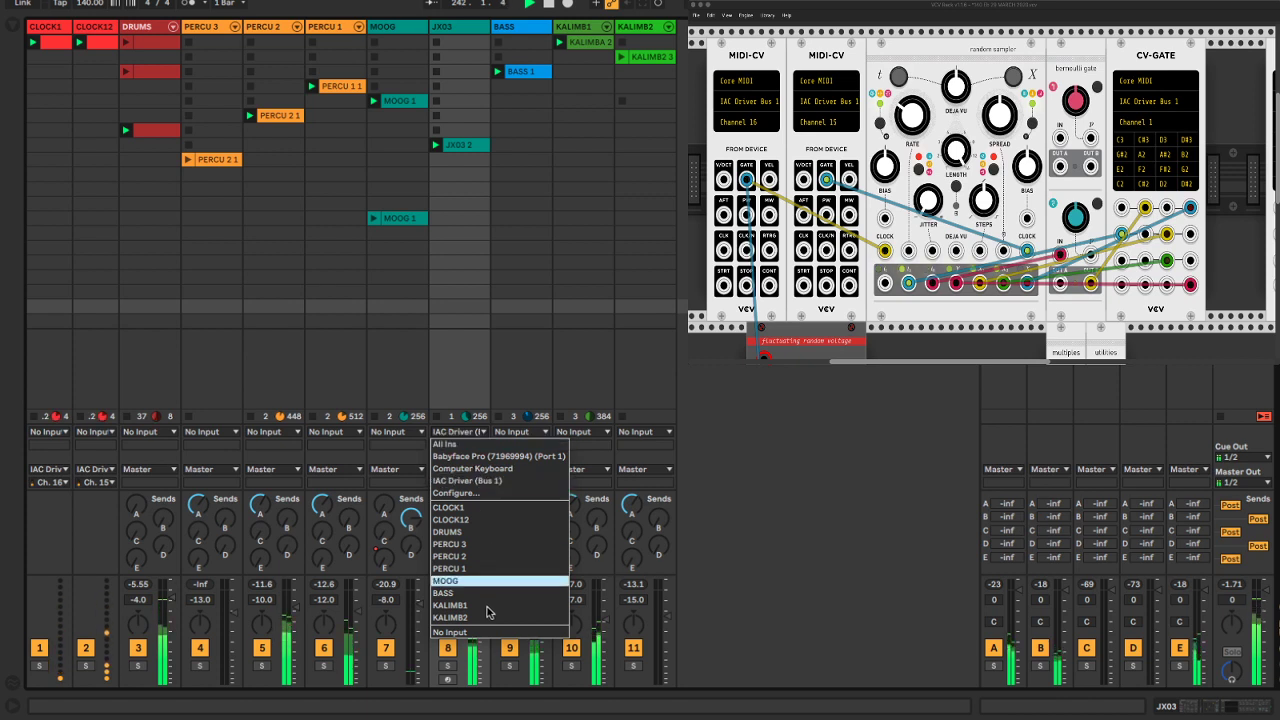
{"action": "left_click", "coordinate": [496, 631]}
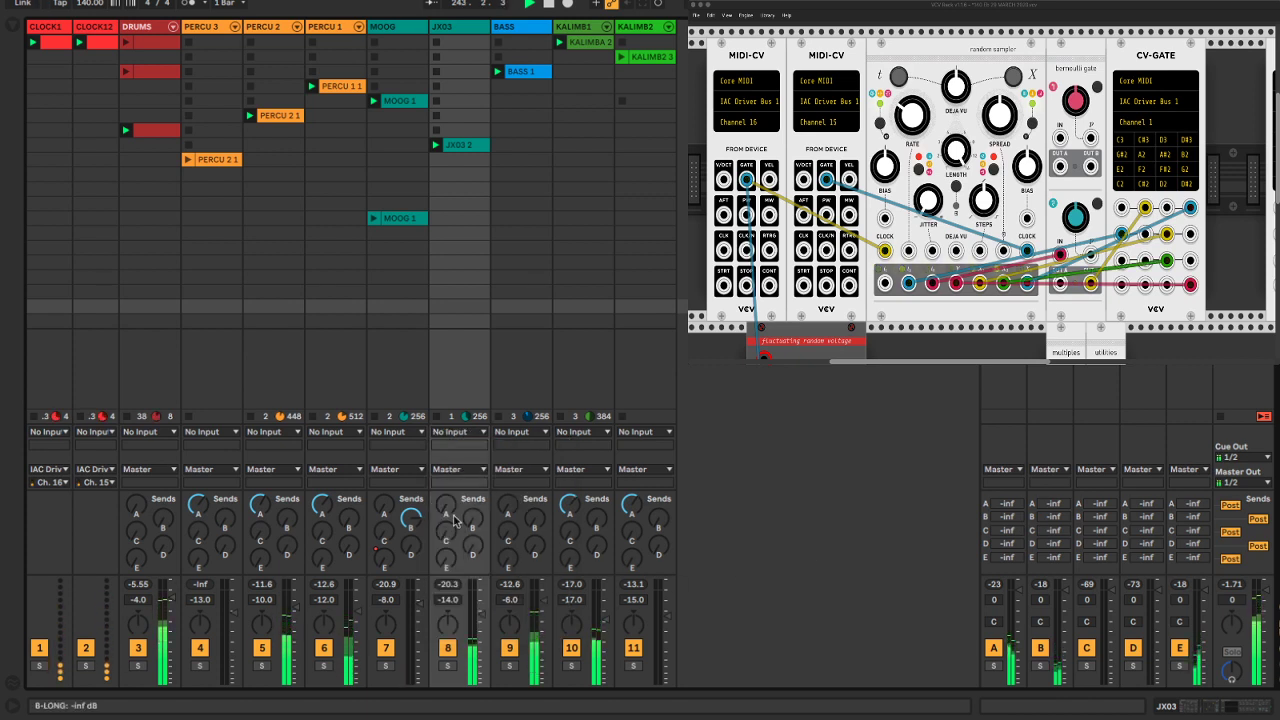
{"action": "left_click_drag", "start_coordinate": [447, 507], "coordinate": [447, 440]}
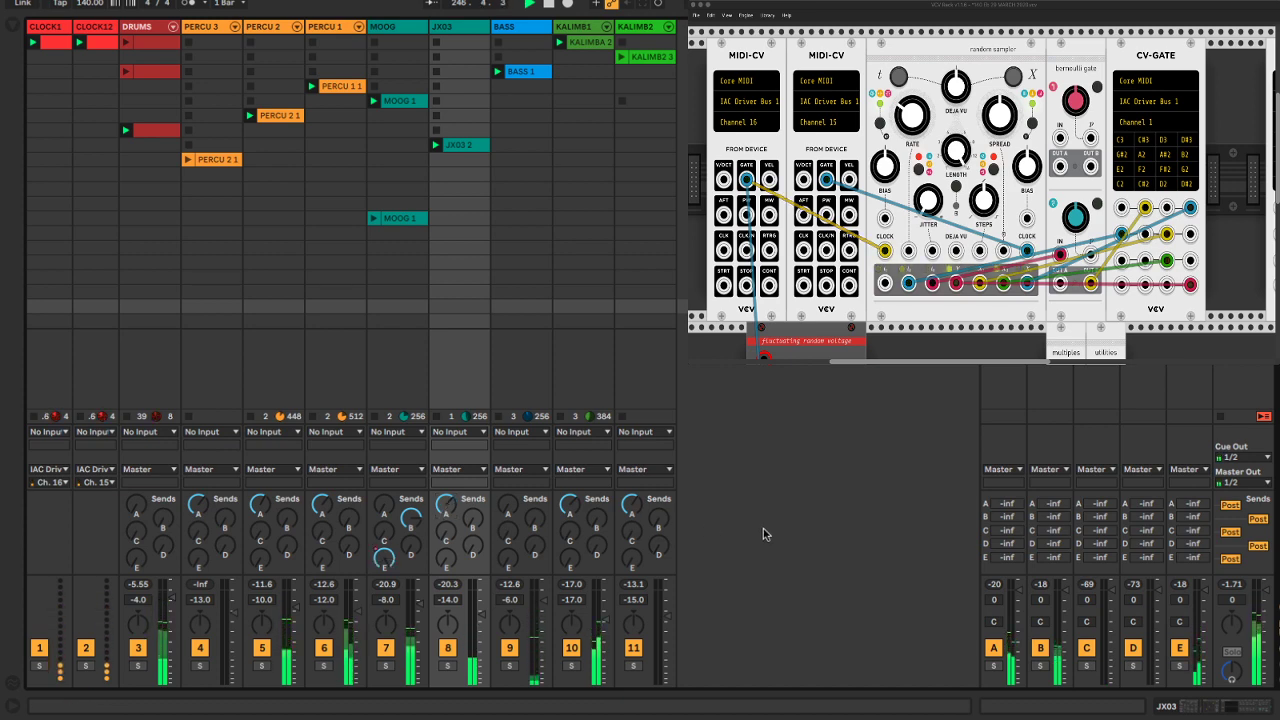
Try transposing the JX03 sampler to +24 st, and return the transposition to +12 st
{"action": "double_click", "coordinate": [465, 22]}
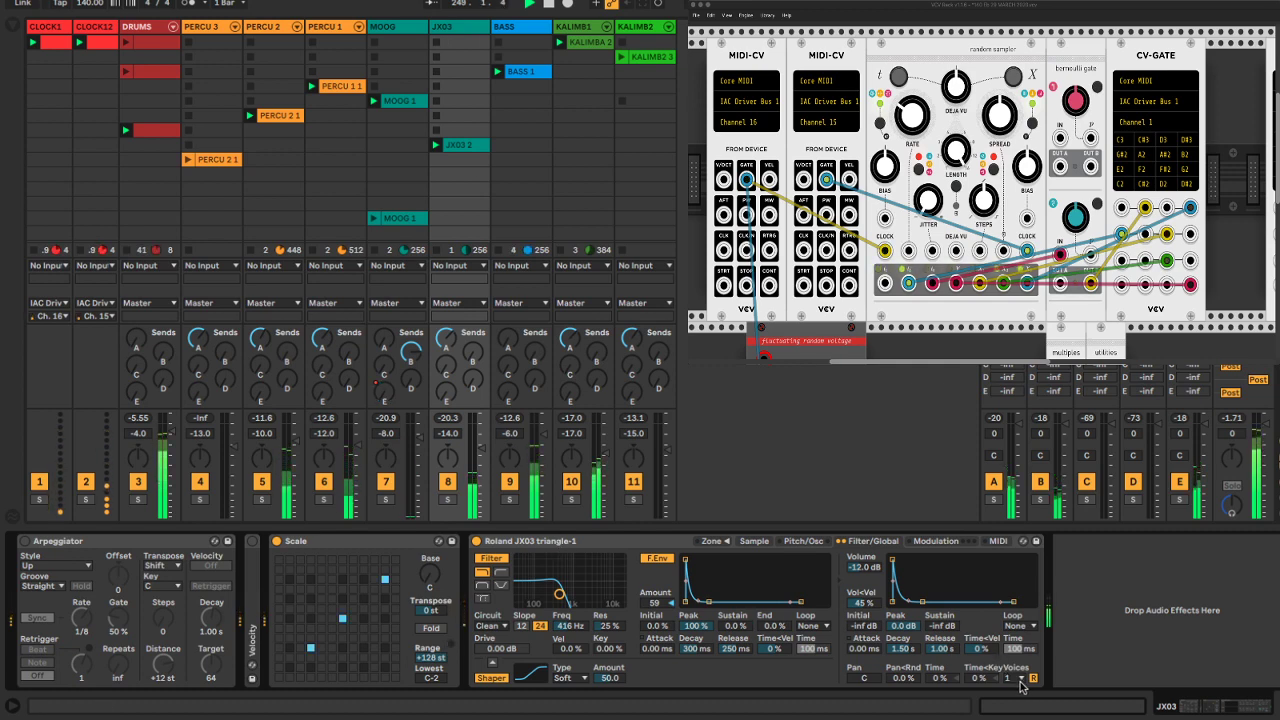
{"action": "left_click", "coordinate": [800, 541]}
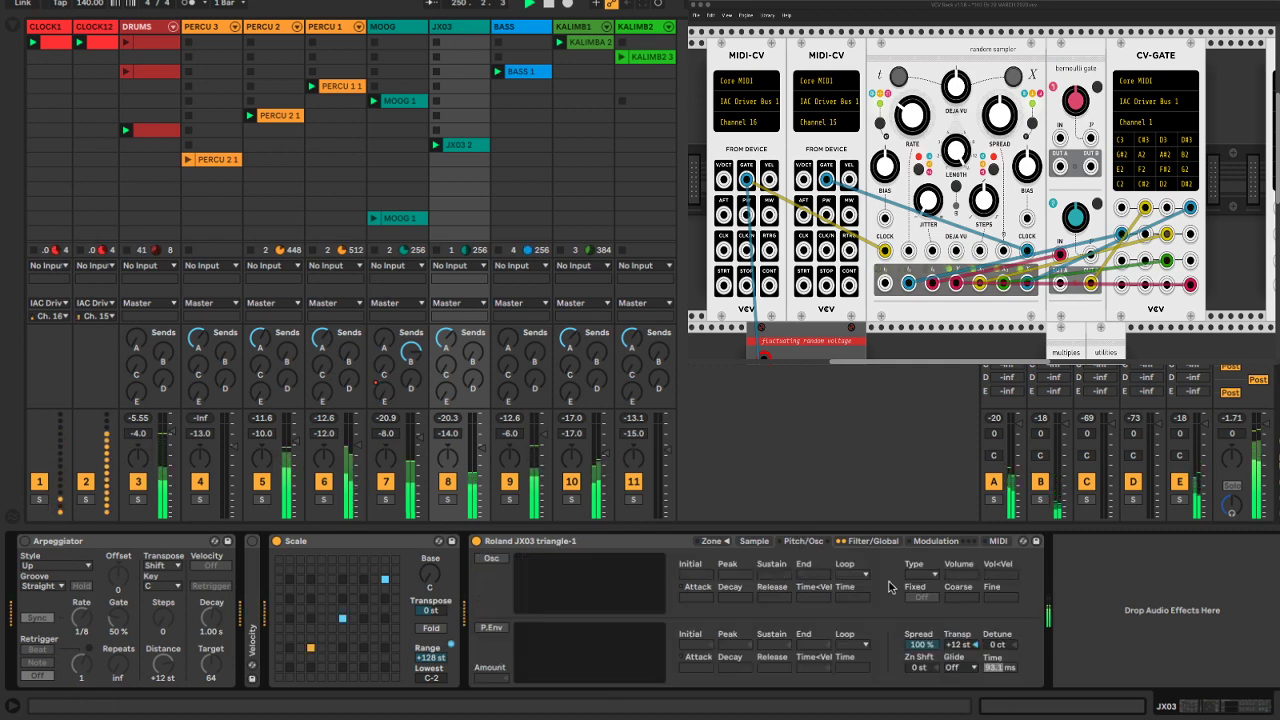
{"action": "left_click", "coordinate": [962, 648]}
{"action": "type", "text": "2"}
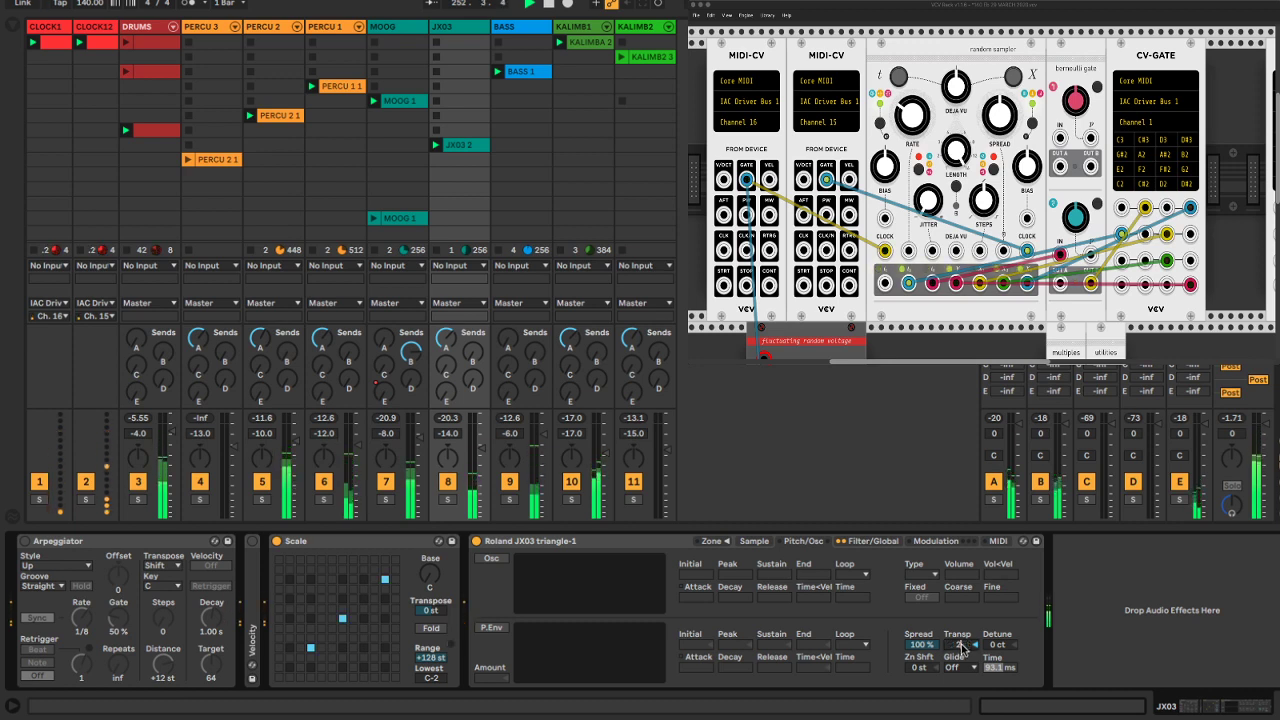
{"action": "type", "text": "4"}
{"action": "key", "text": "Return"}
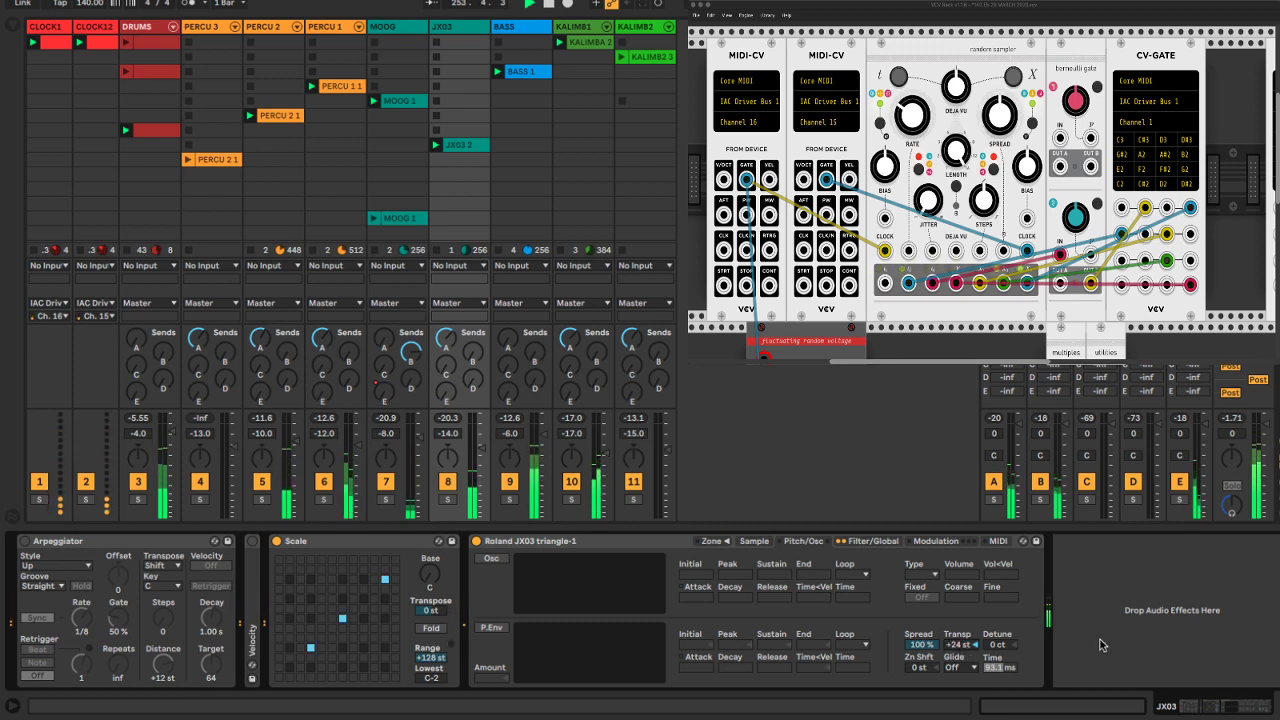
{"action": "left_click", "coordinate": [965, 650]}
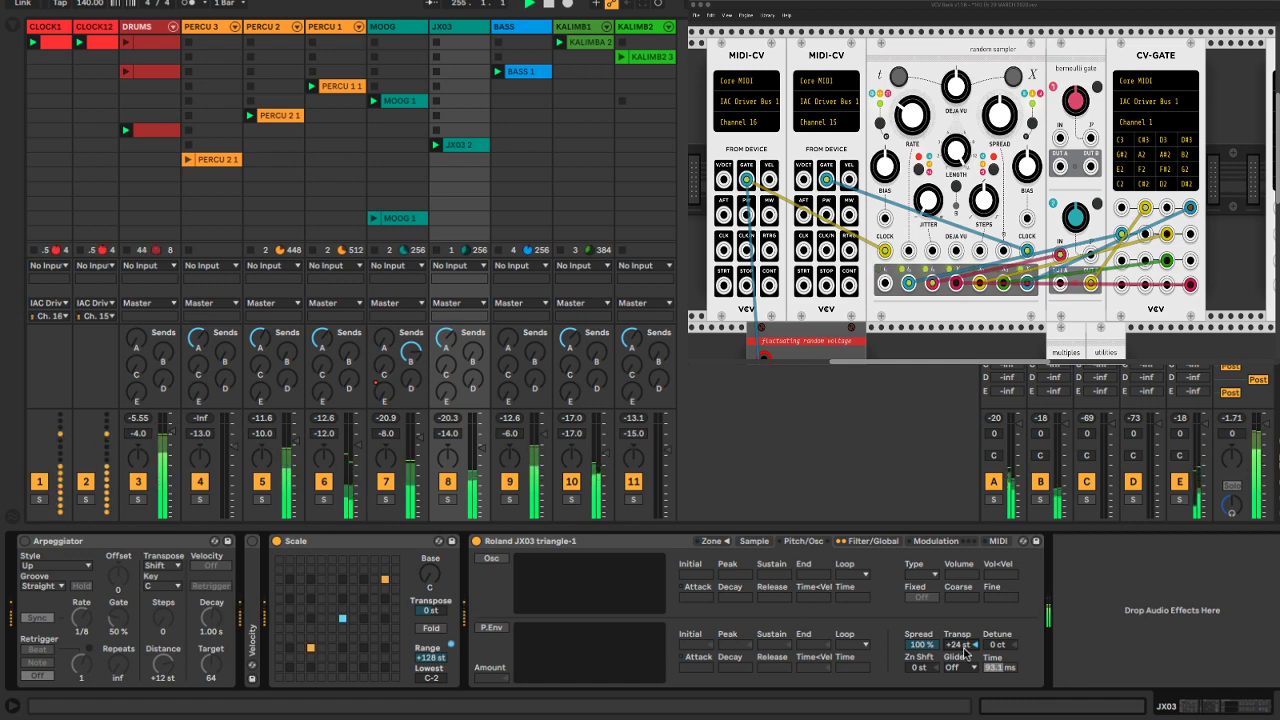
{"action": "type", "text": "12"}
{"action": "key", "text": "Return"}
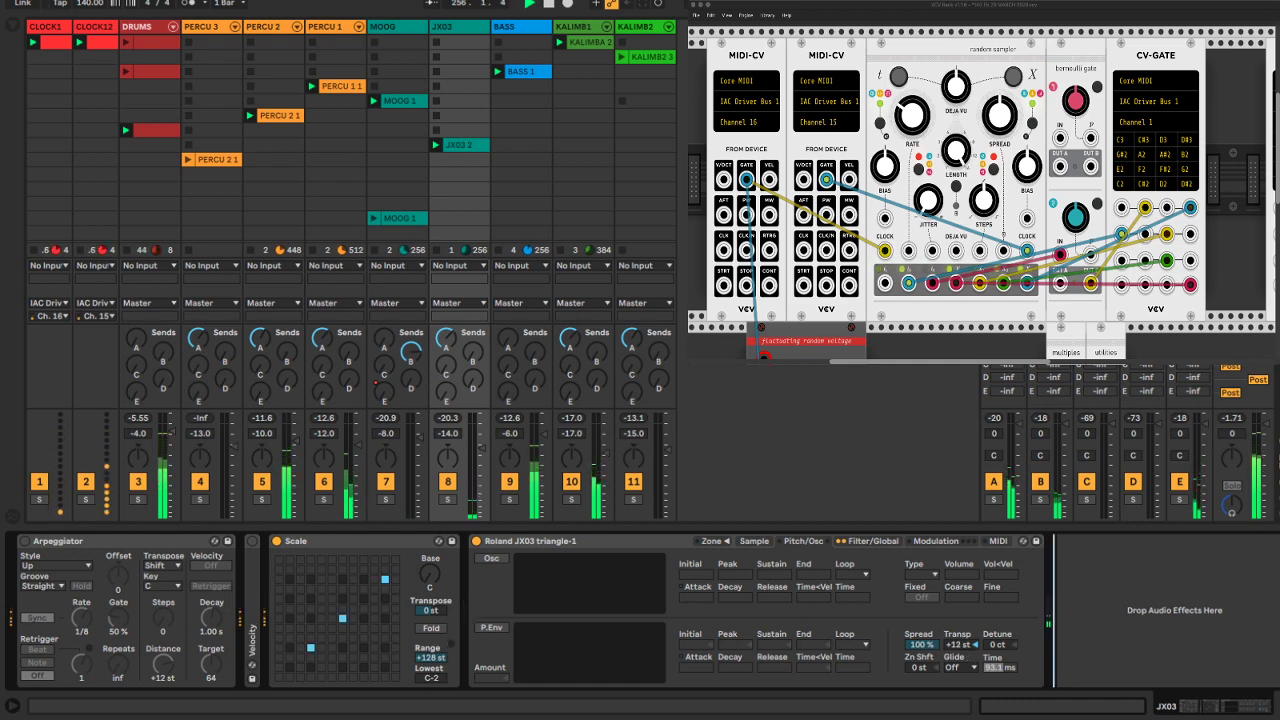
{"action": "left_click", "coordinate": [1276, 706]}
{"action": "left_click", "coordinate": [390, 28]}
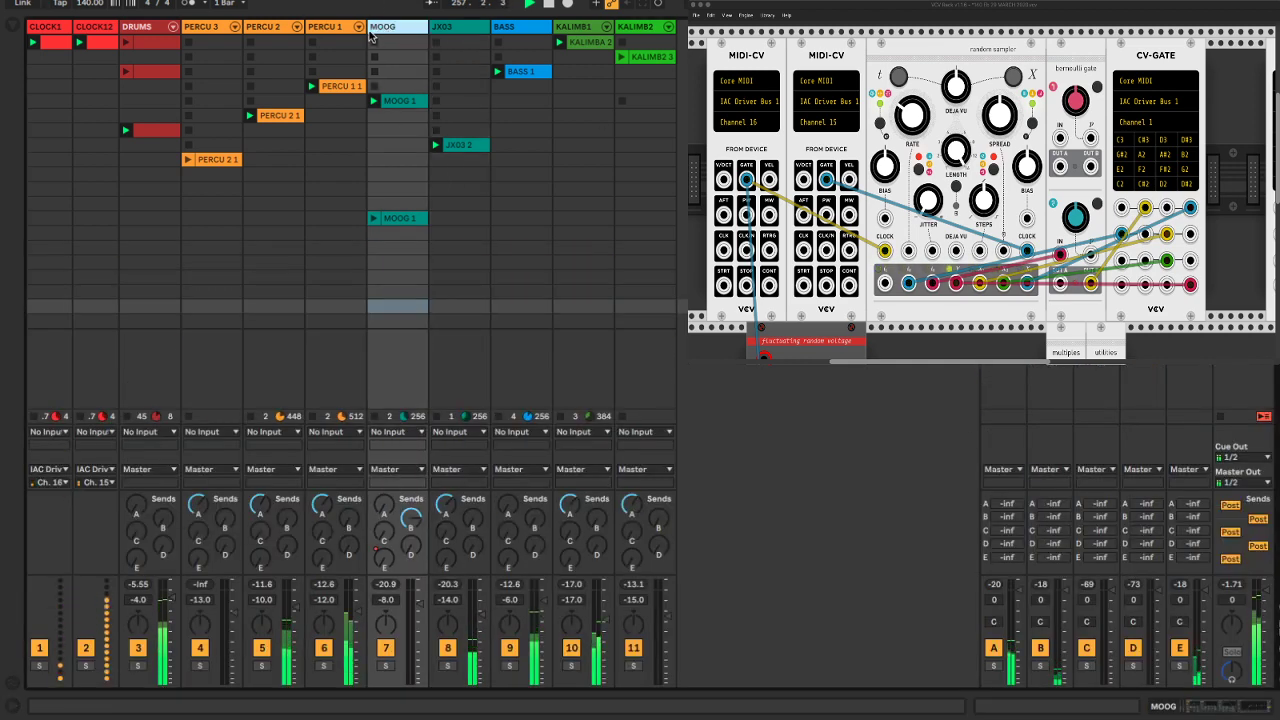
{"action": "double_click", "coordinate": [145, 26]}
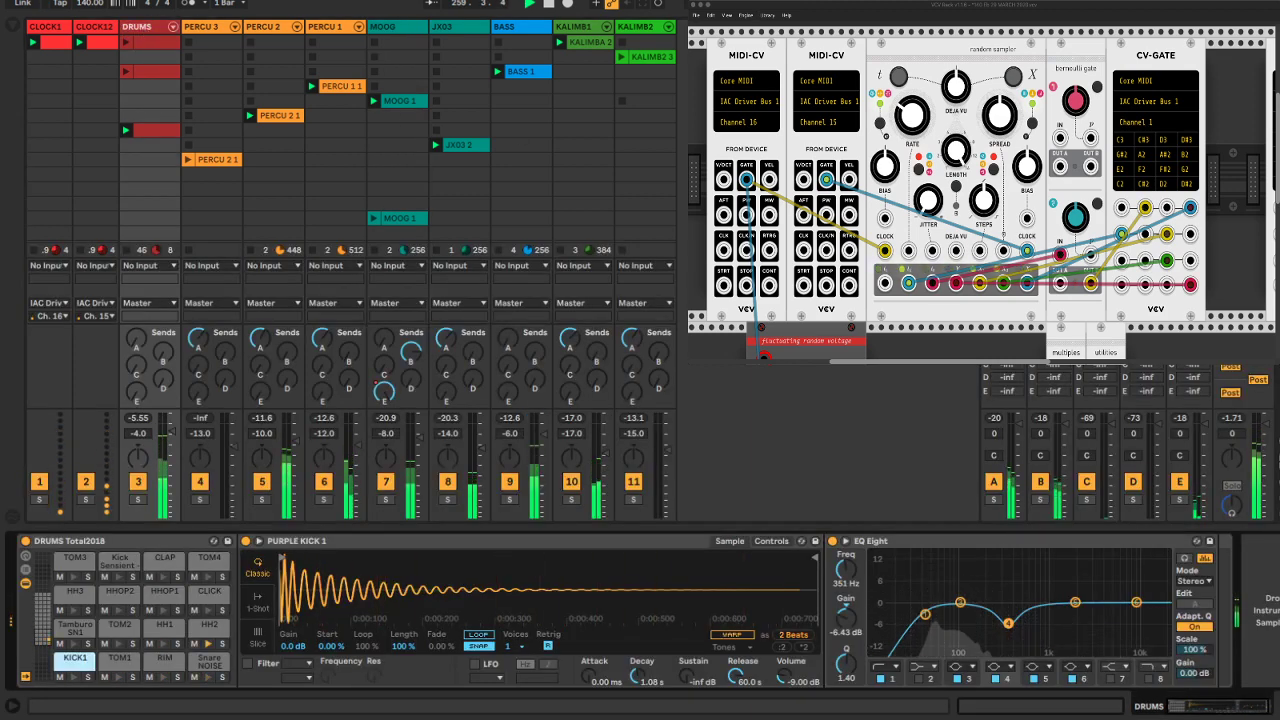
{"action": "left_click", "coordinate": [420, 28]}
{"action": "left_click", "coordinate": [455, 28]}
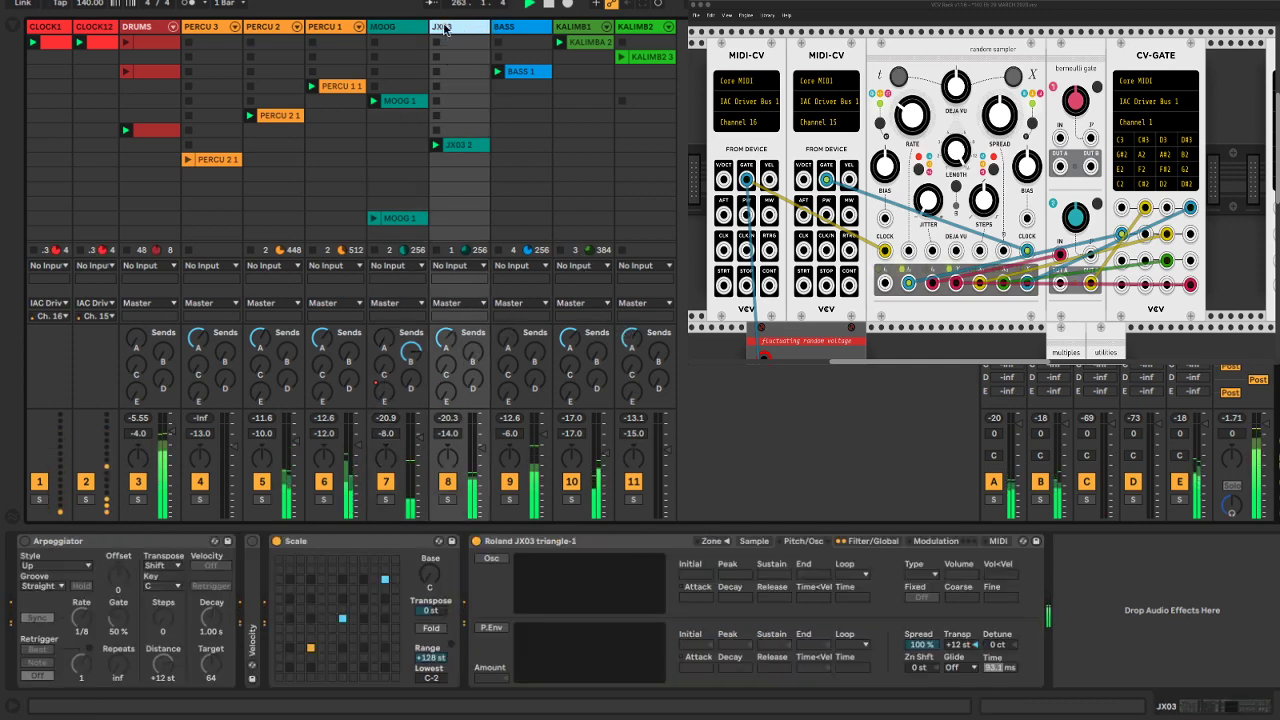
Set the JX03 sampler's volume envelope sustain to 0.0 dB and raise the track's send B
{"action": "double_click", "coordinate": [442, 27]}
{"action": "left_click", "coordinate": [872, 545]}
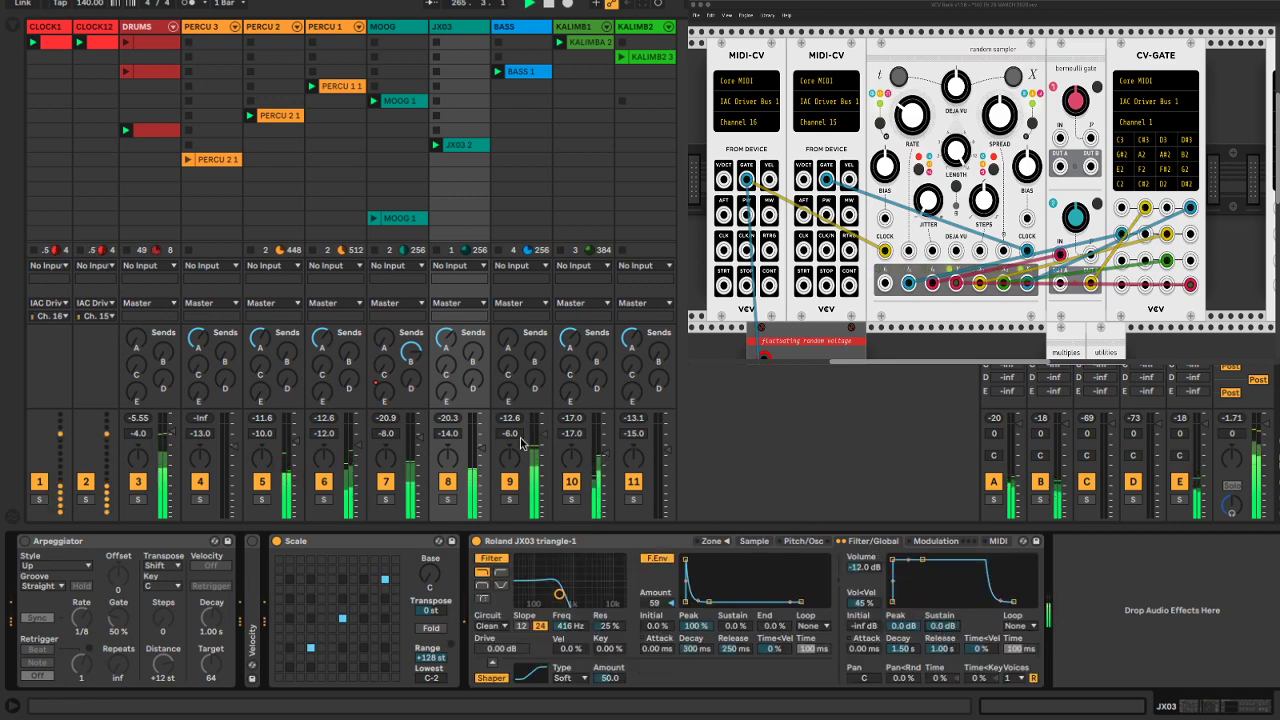
{"action": "left_click_drag", "start_coordinate": [473, 352], "coordinate": [473, 232]}
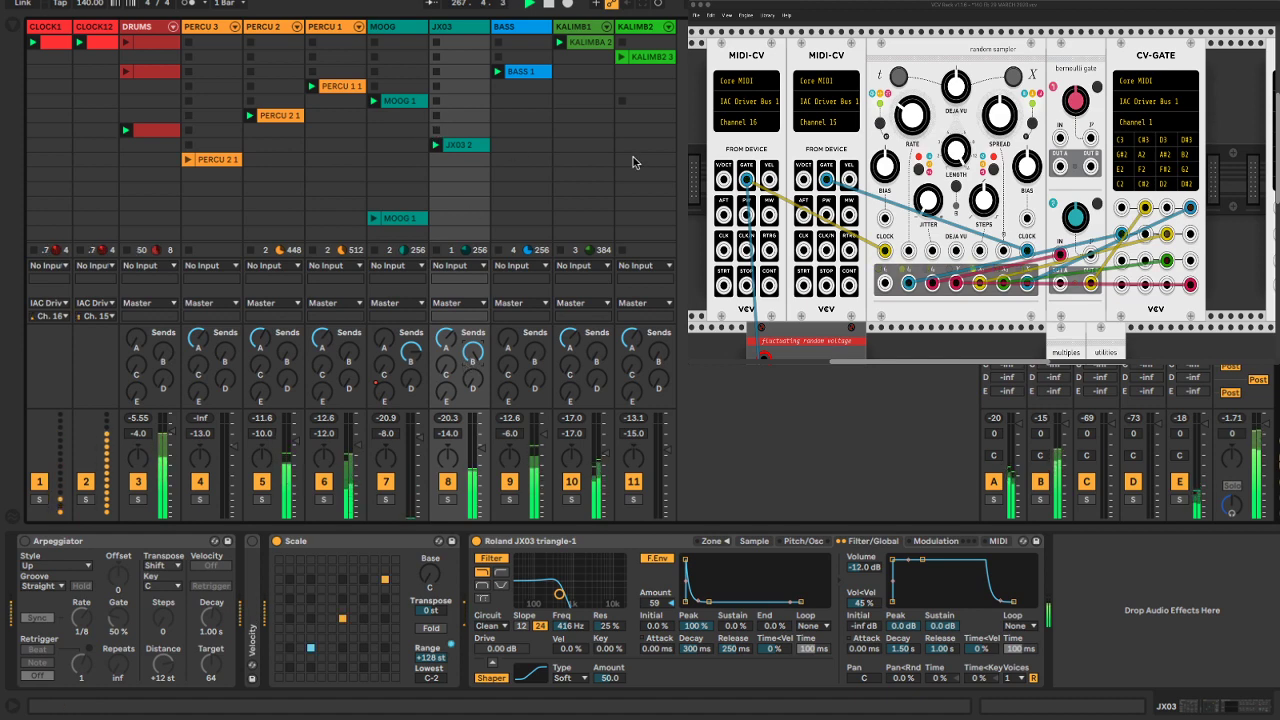
Play the JX03 2 clip on its own from three slots lower with the track volume at -8 dB
{"action": "left_click_drag", "start_coordinate": [448, 145], "coordinate": [468, 190]}
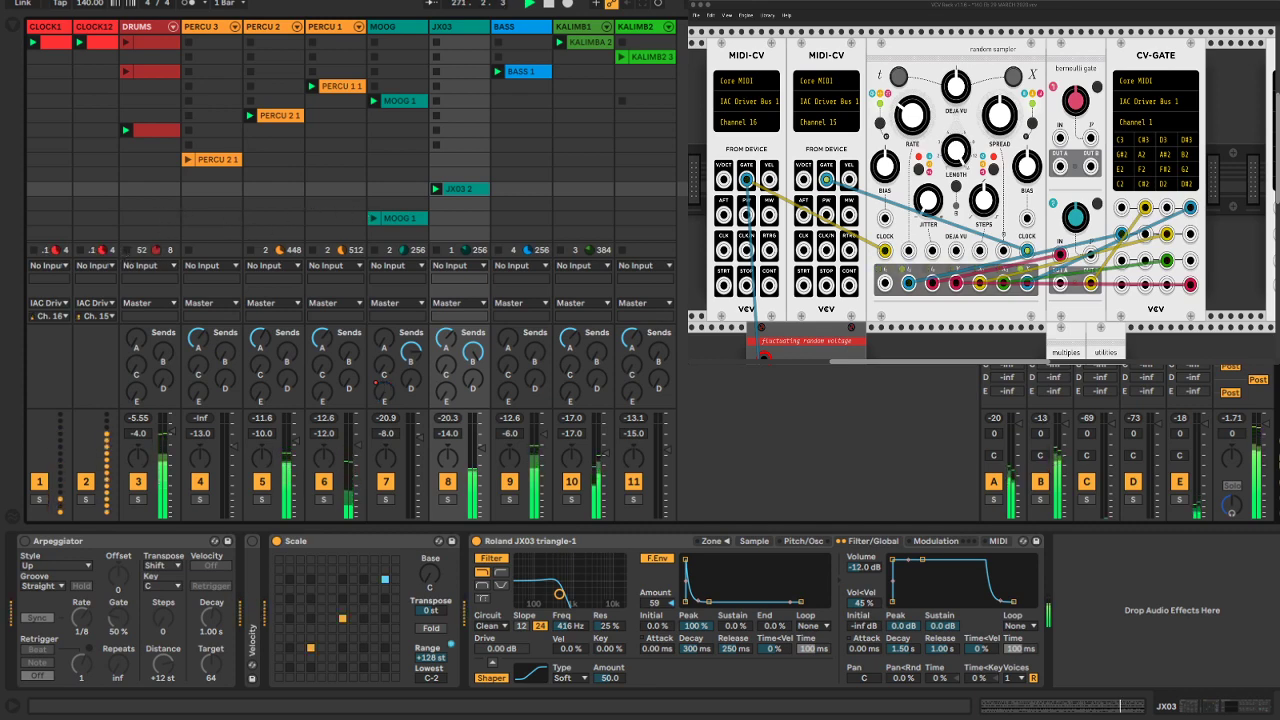
{"action": "left_click", "coordinate": [436, 189]}
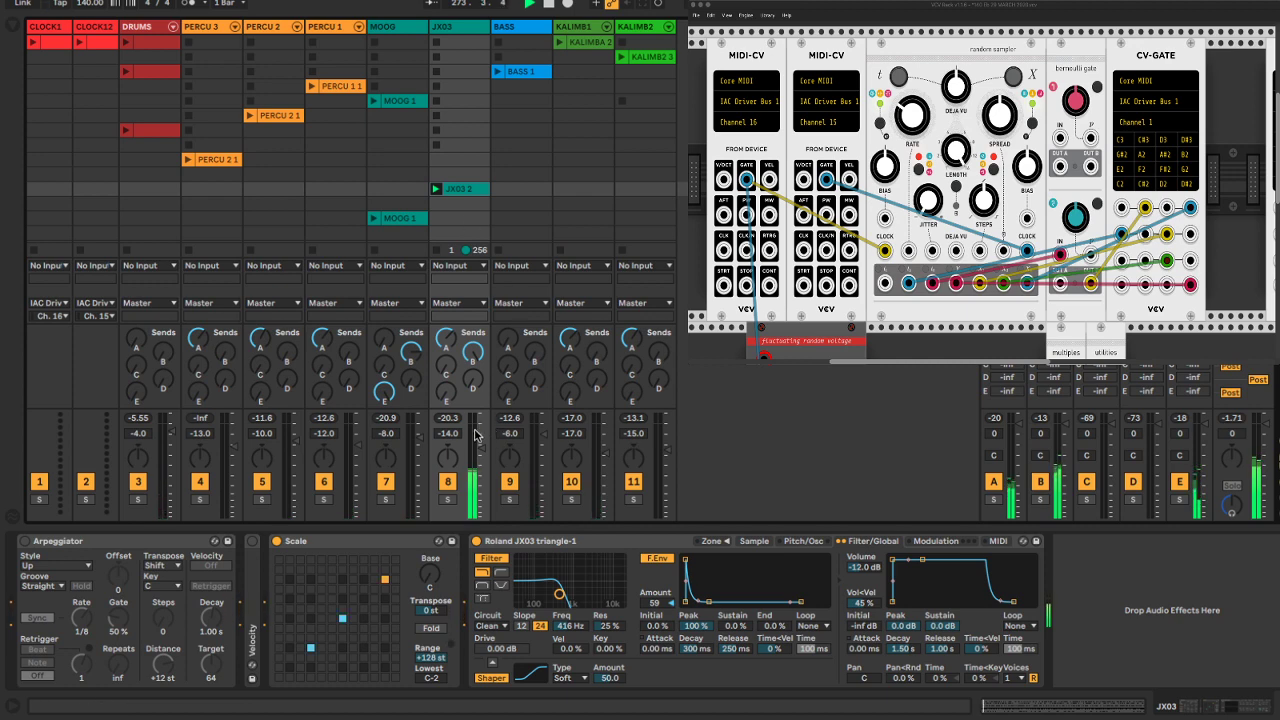
{"action": "left_click_drag", "start_coordinate": [482, 448], "coordinate": [482, 434]}
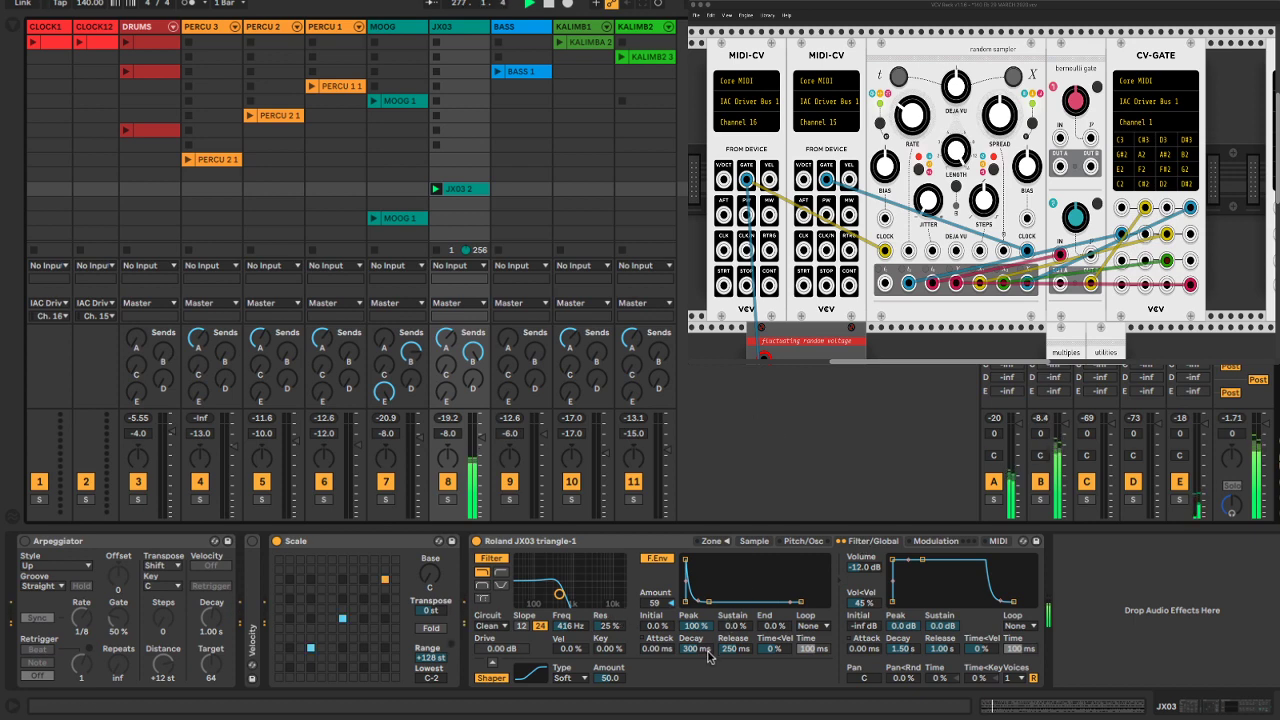
Set the JX03 sampler's filter envelope to an amount of 24 with a decay of 5.89 s
{"action": "left_click", "coordinate": [652, 558]}
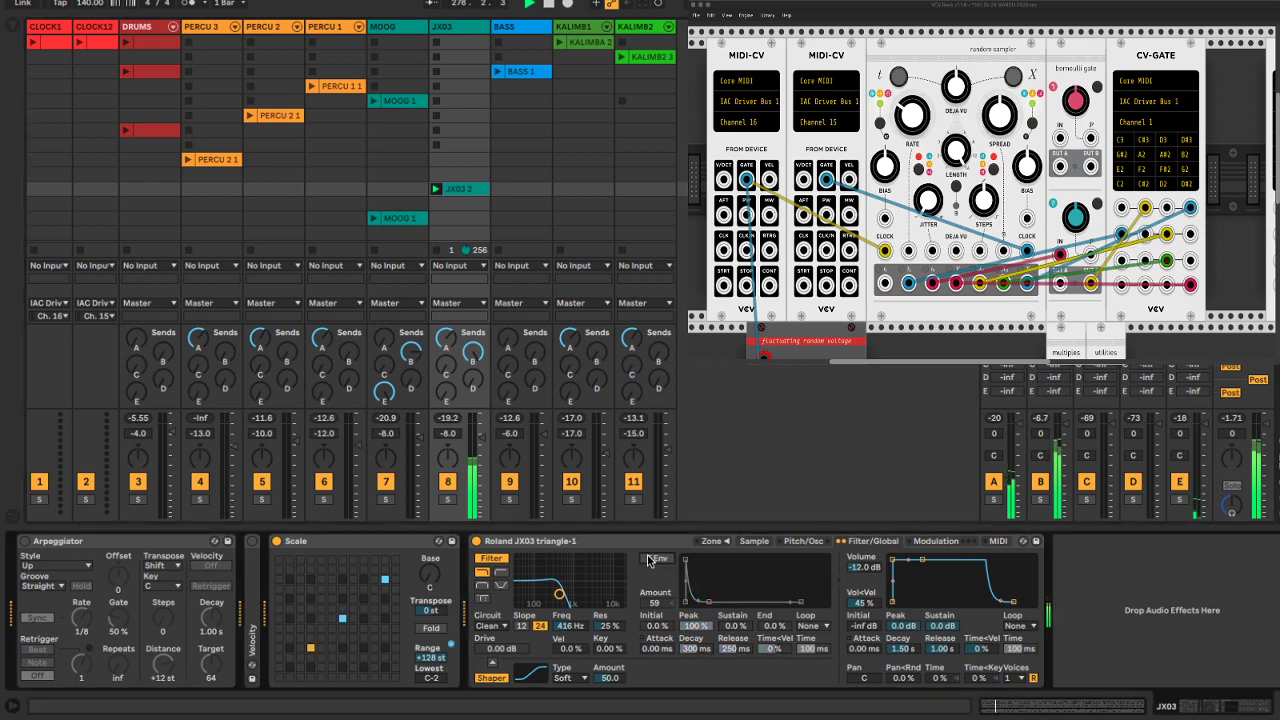
{"action": "left_click", "coordinate": [647, 561]}
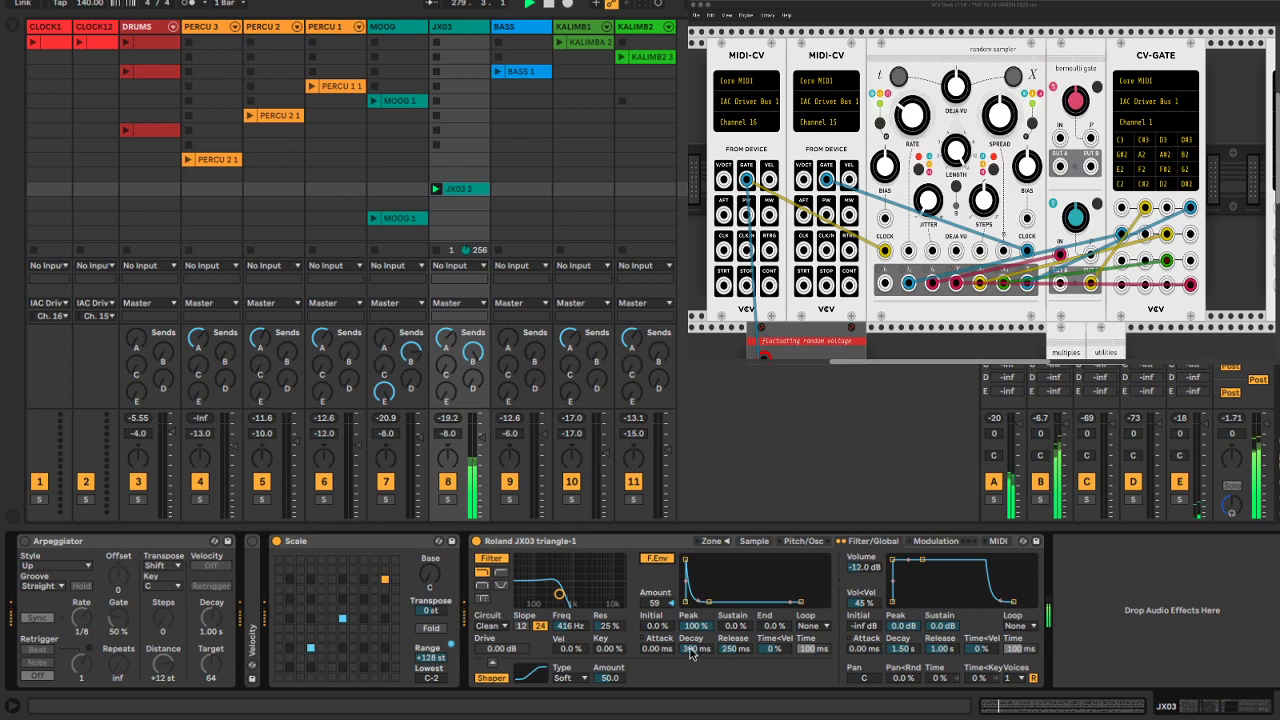
{"action": "left_click_drag", "start_coordinate": [695, 648], "coordinate": [695, 640]}
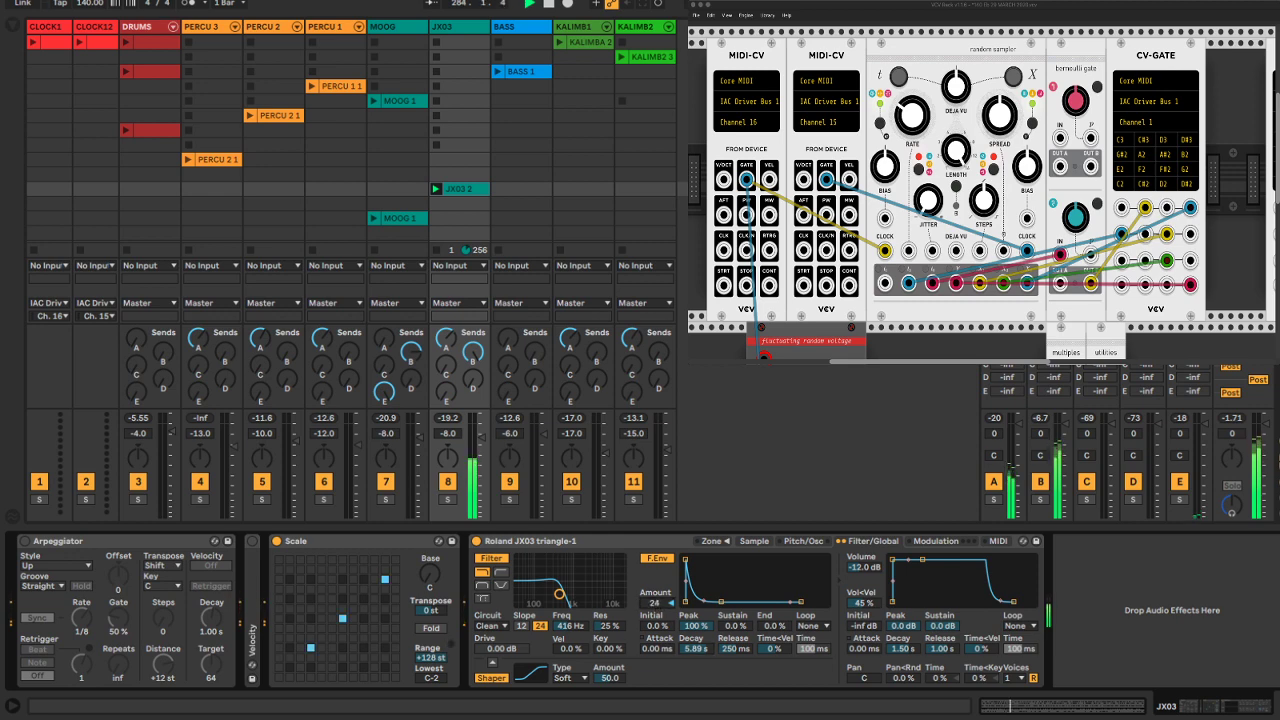
Try a filter frequency of 772 Hz on the JX03 sampler with a lower send B
{"action": "left_click_drag", "start_coordinate": [559, 594], "coordinate": [567, 594]}
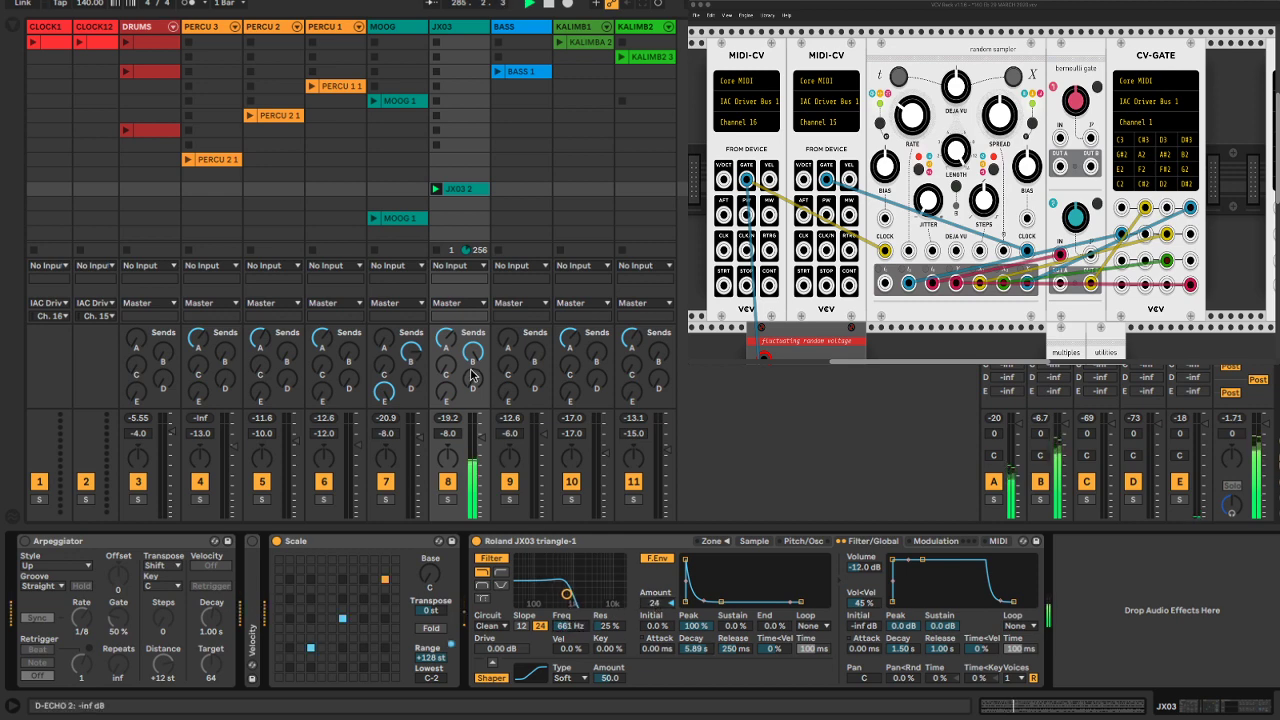
{"action": "left_click_drag", "start_coordinate": [473, 352], "coordinate": [473, 396]}
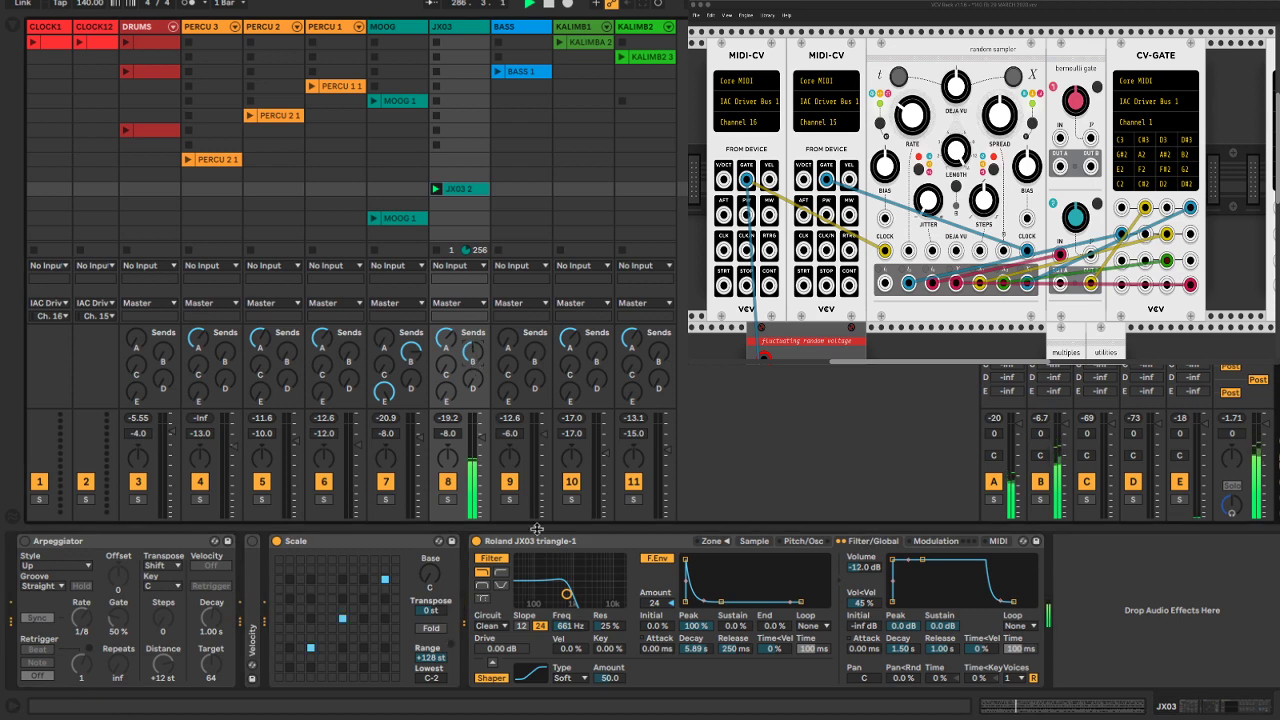
{"action": "mouse_move", "coordinate": [569, 626]}
{"action": "left_mouse_down"}
{"action": "mouse_move", "coordinate": [569, 613]}
{"action": "mouse_move", "coordinate": [567, 636]}
{"action": "left_mouse_up"}
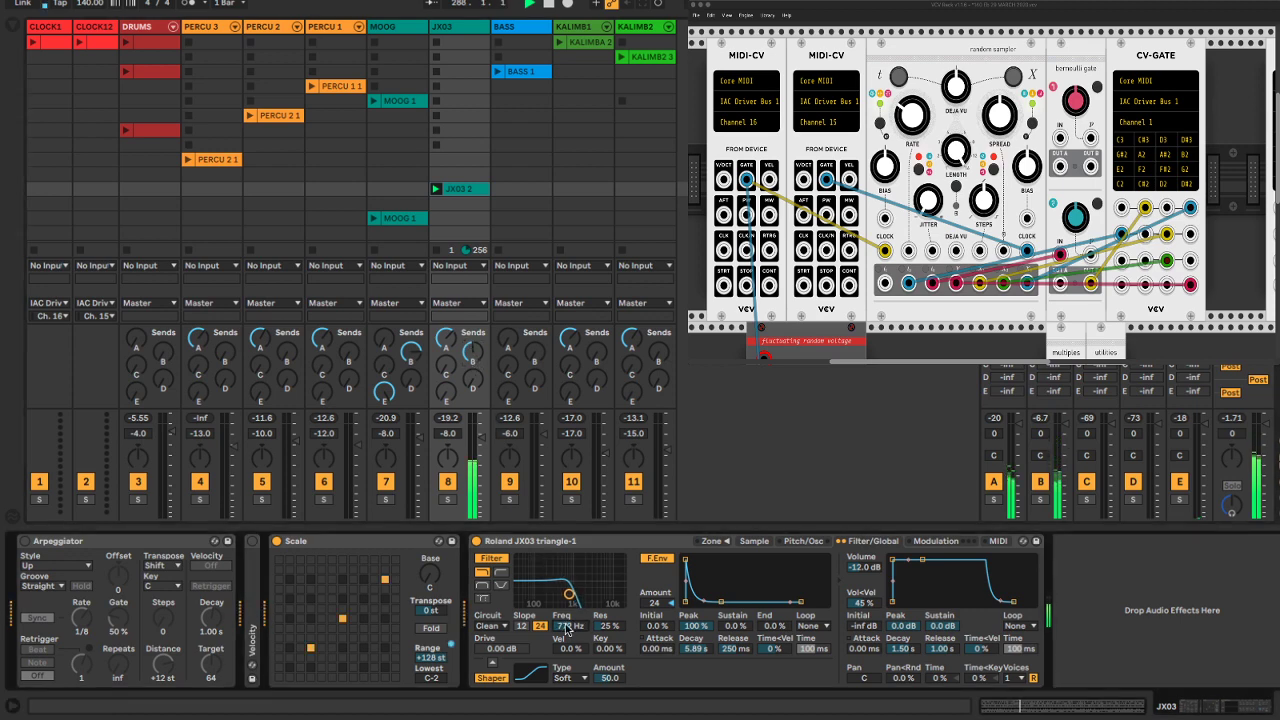
Enable LFO 1 modulating the JX03 sampler's filter, and set the filter to 290 Hz low-pass after trying band-pass
{"action": "left_click", "coordinate": [930, 546]}
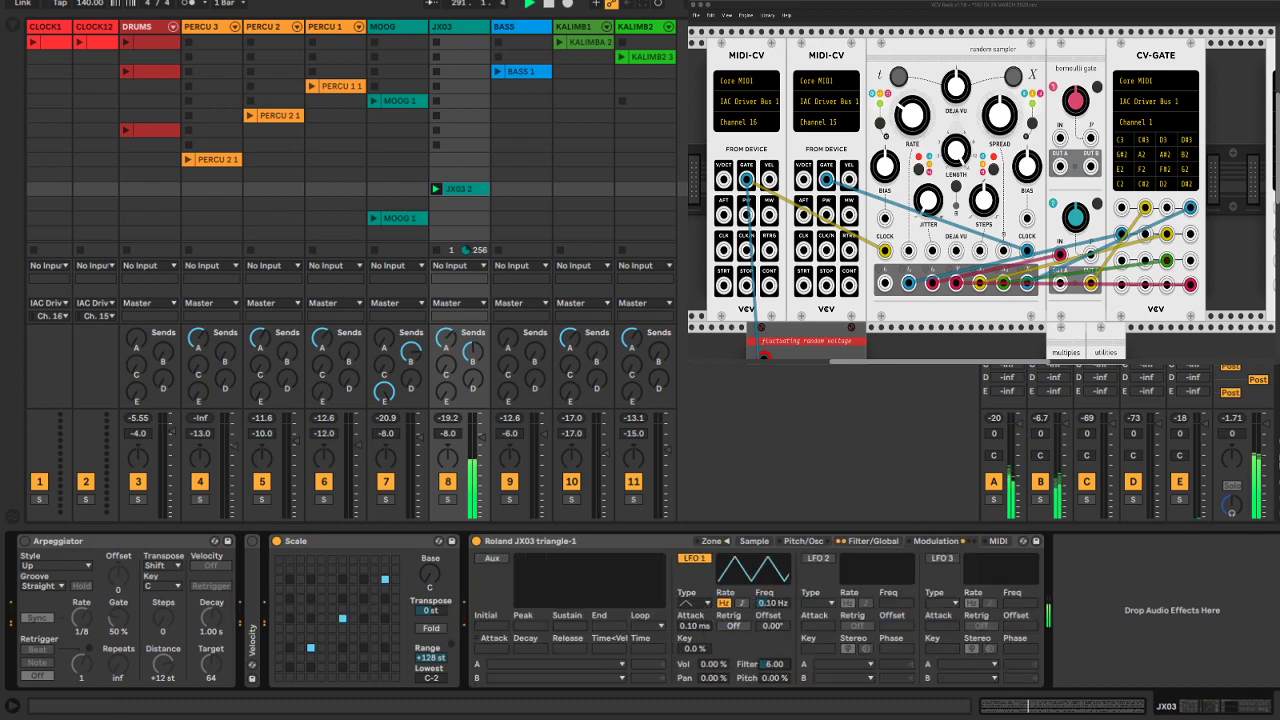
{"action": "left_click", "coordinate": [873, 541]}
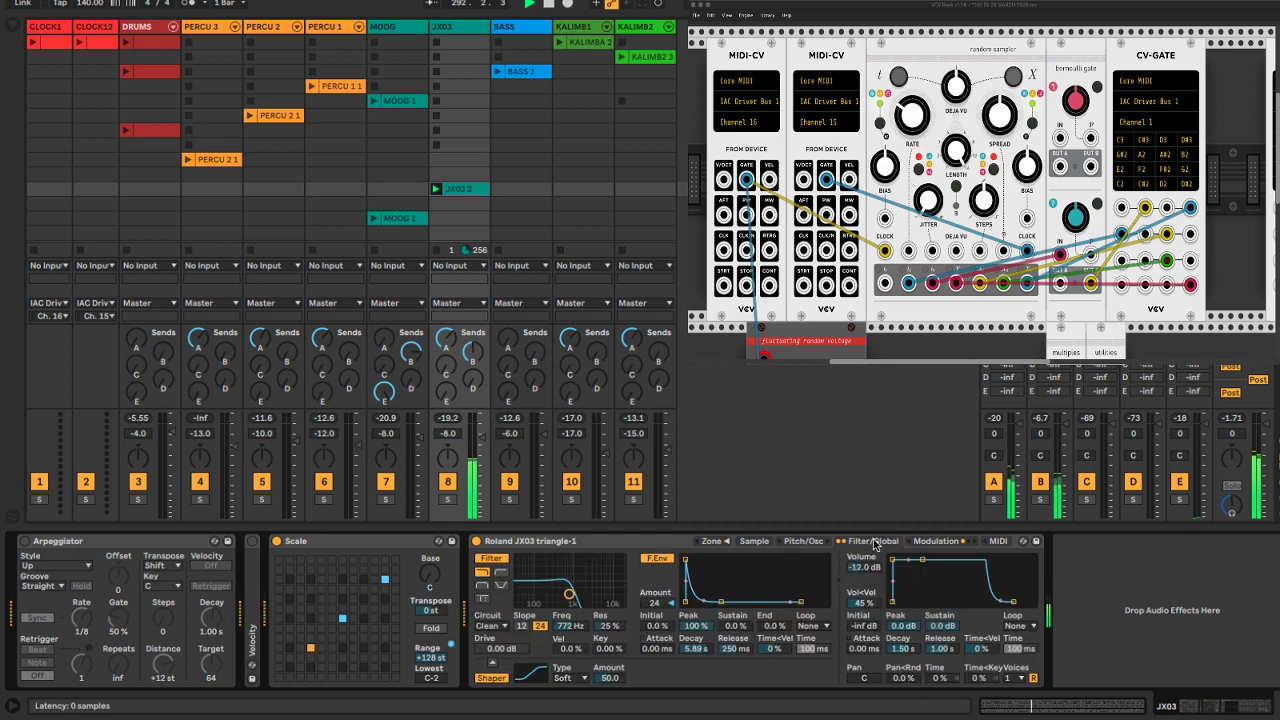
{"action": "left_click_drag", "start_coordinate": [575, 606], "coordinate": [557, 604]}
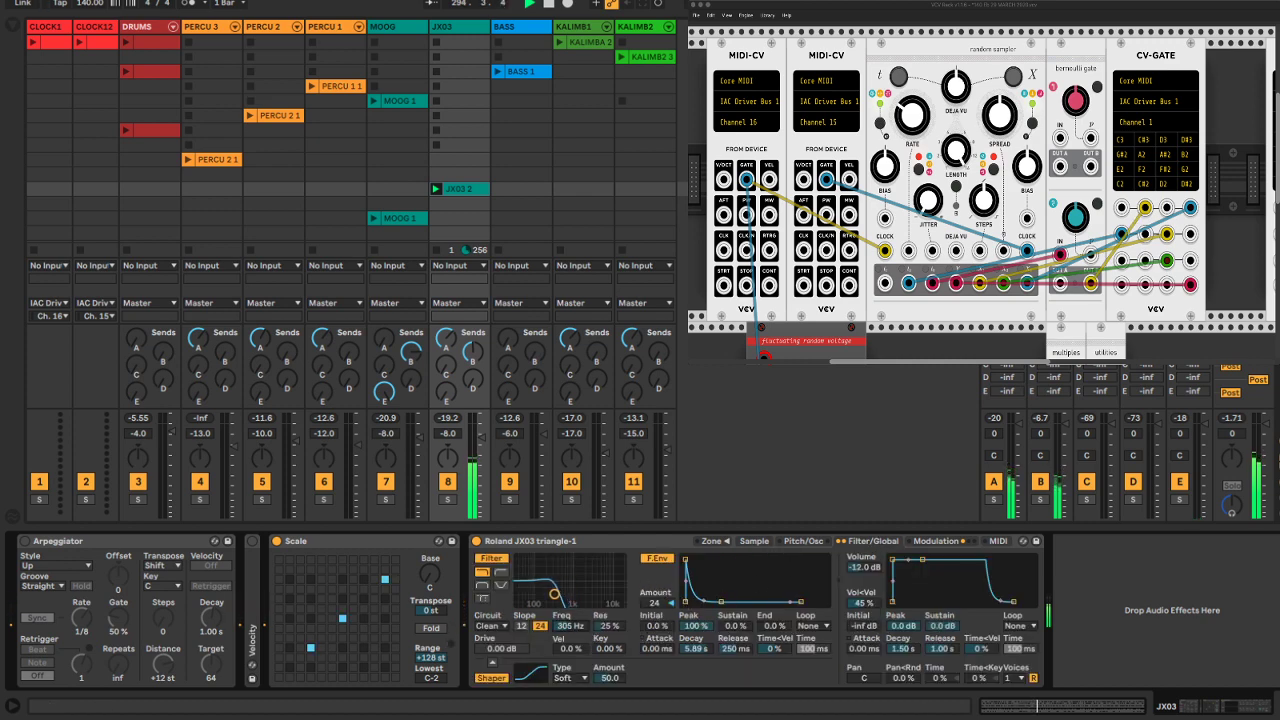
{"action": "left_click", "coordinate": [482, 586]}
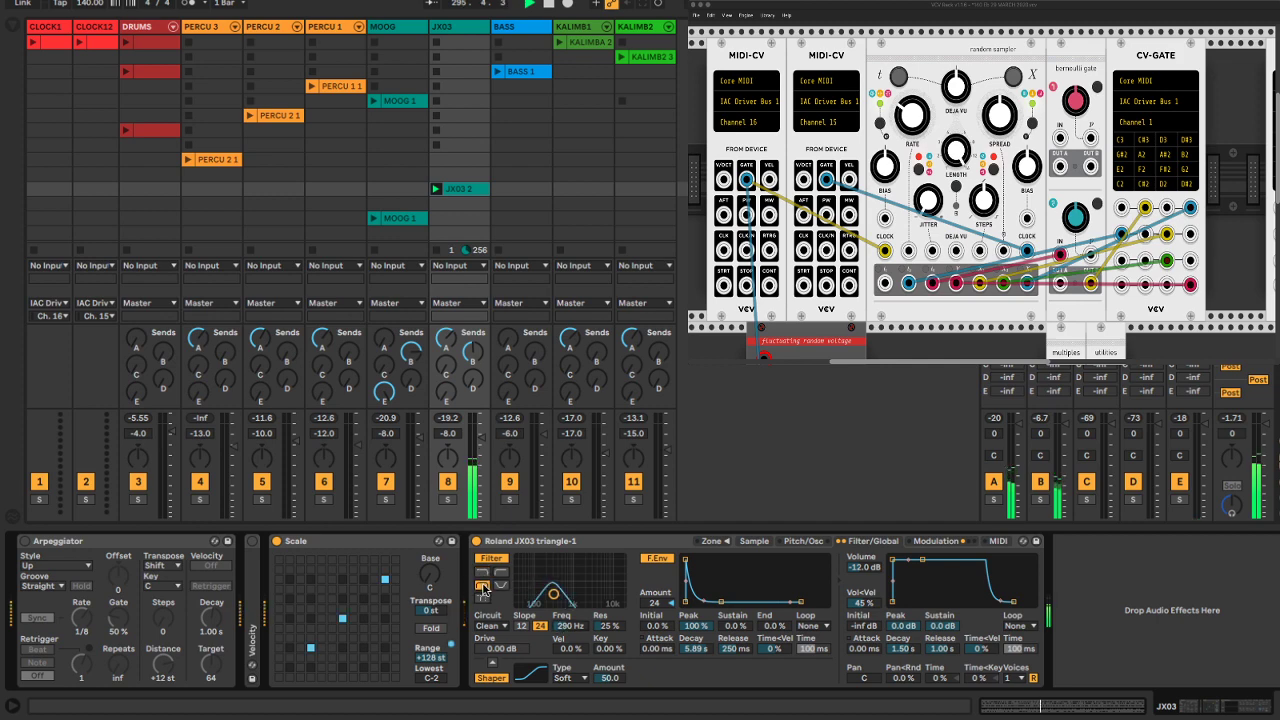
{"action": "left_click", "coordinate": [482, 571]}
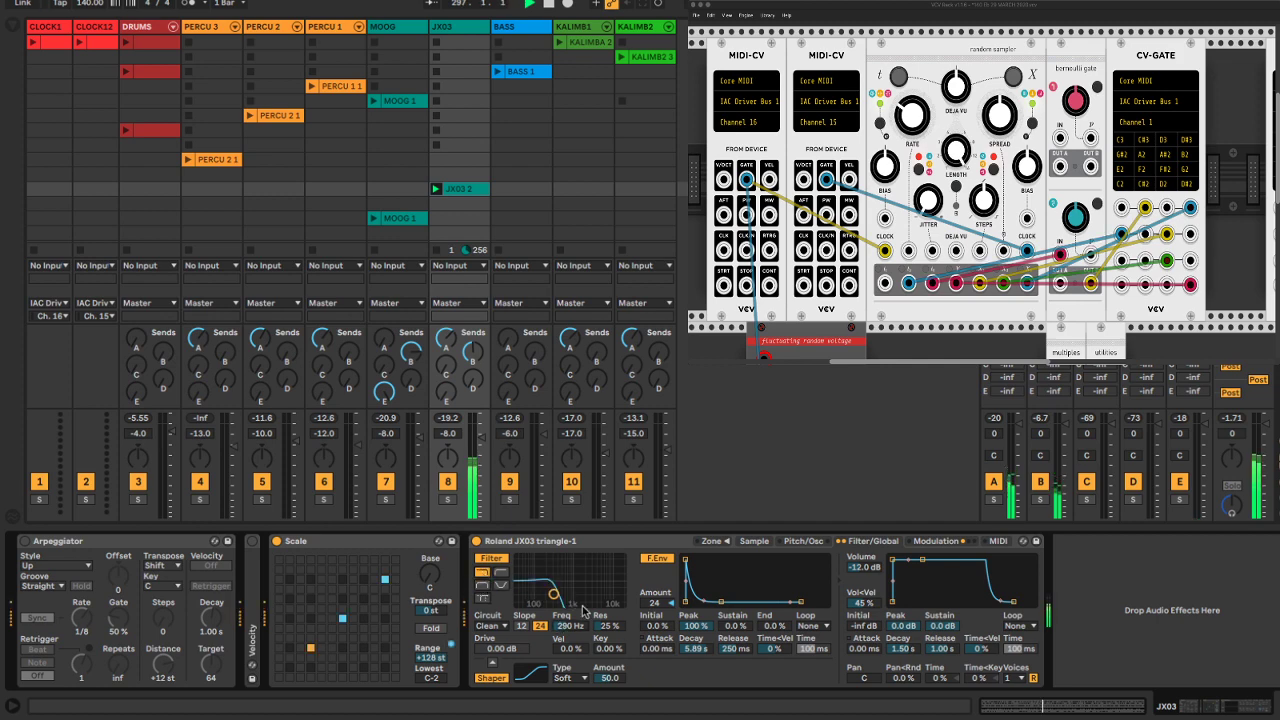
Set LFO 1's filter modulation to 12.0, and try a rate of 3.16 Hz before restoring 0.10 Hz
{"action": "left_click", "coordinate": [926, 541]}
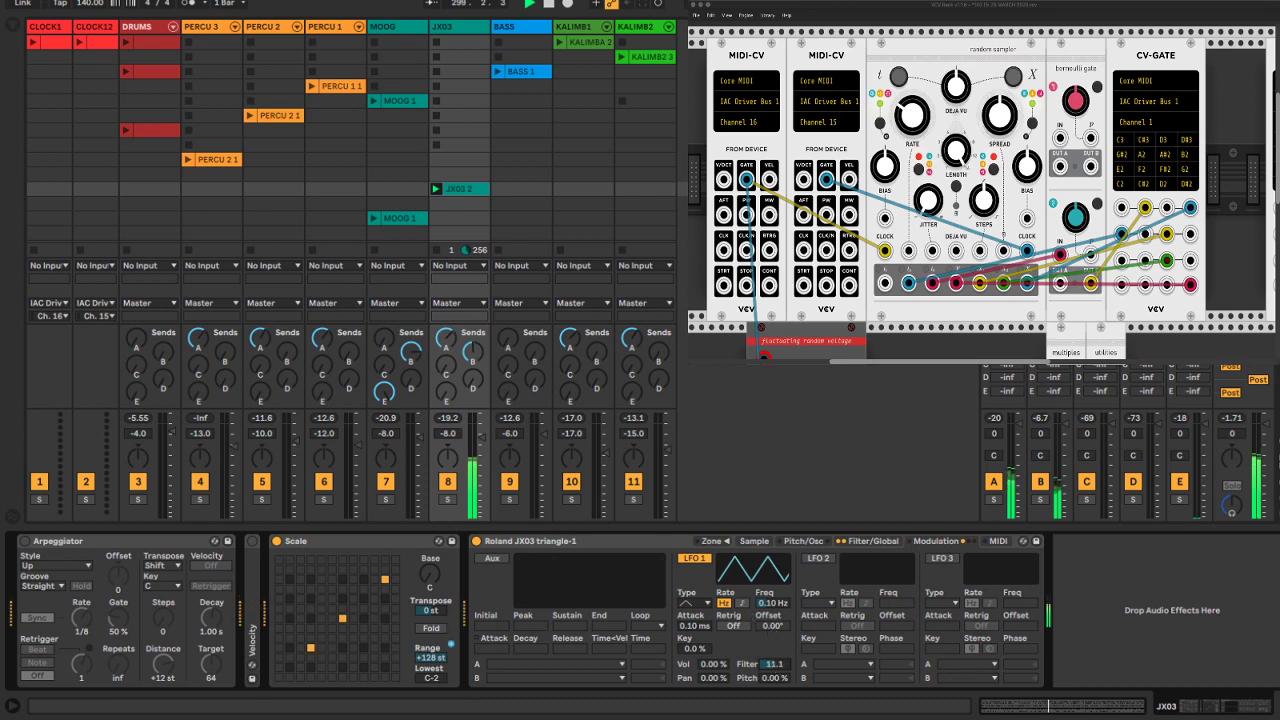
{"action": "left_click_drag", "start_coordinate": [778, 604], "coordinate": [778, 550]}
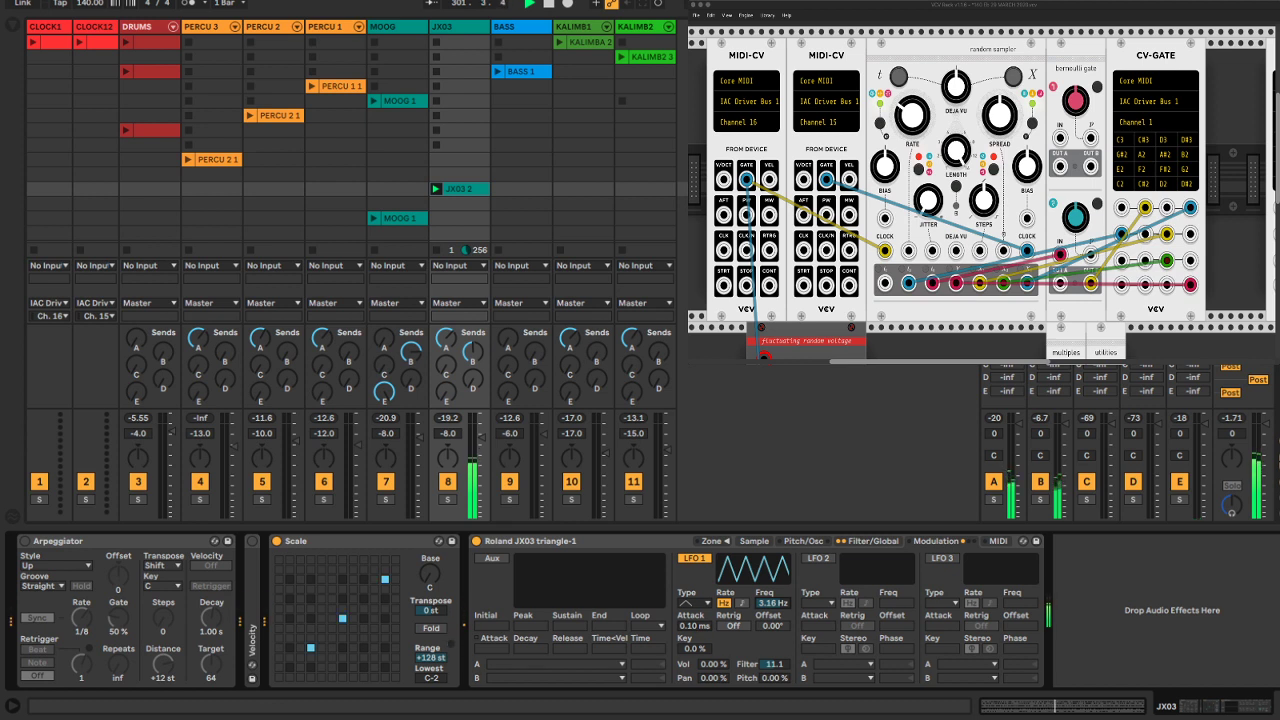
{"action": "key", "text": "Delete"}
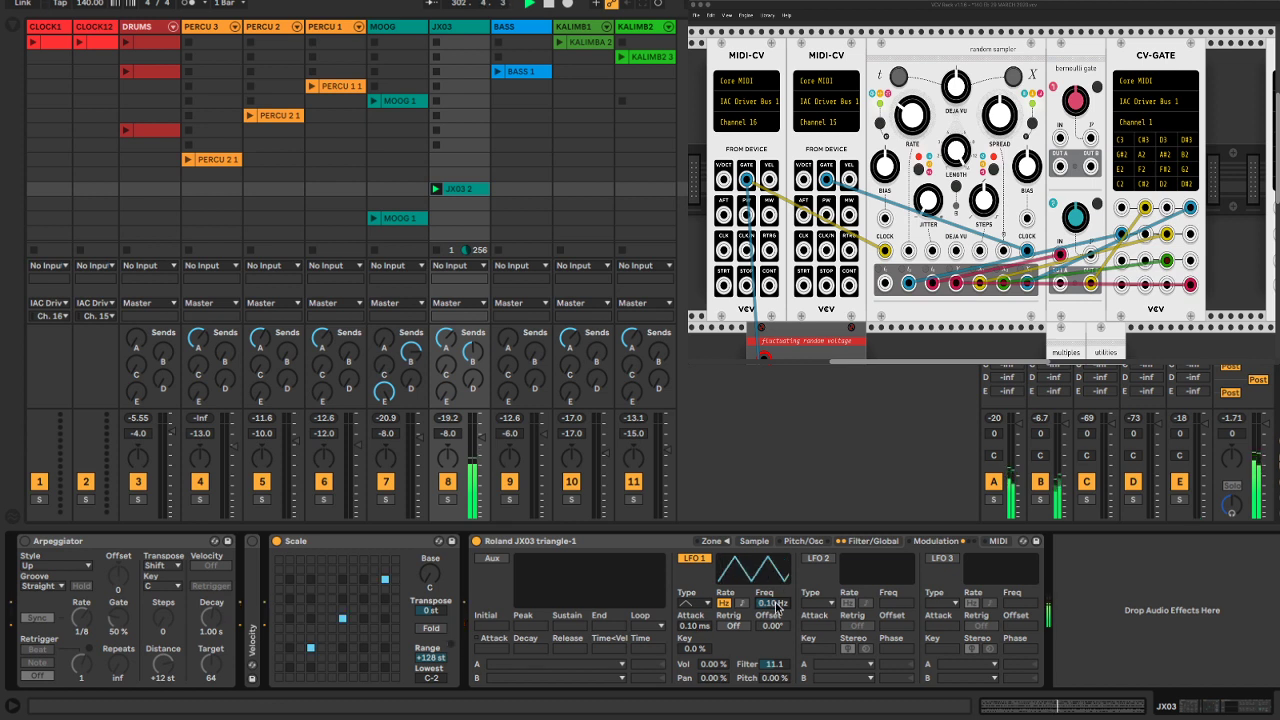
{"action": "left_click", "coordinate": [1214, 657]}
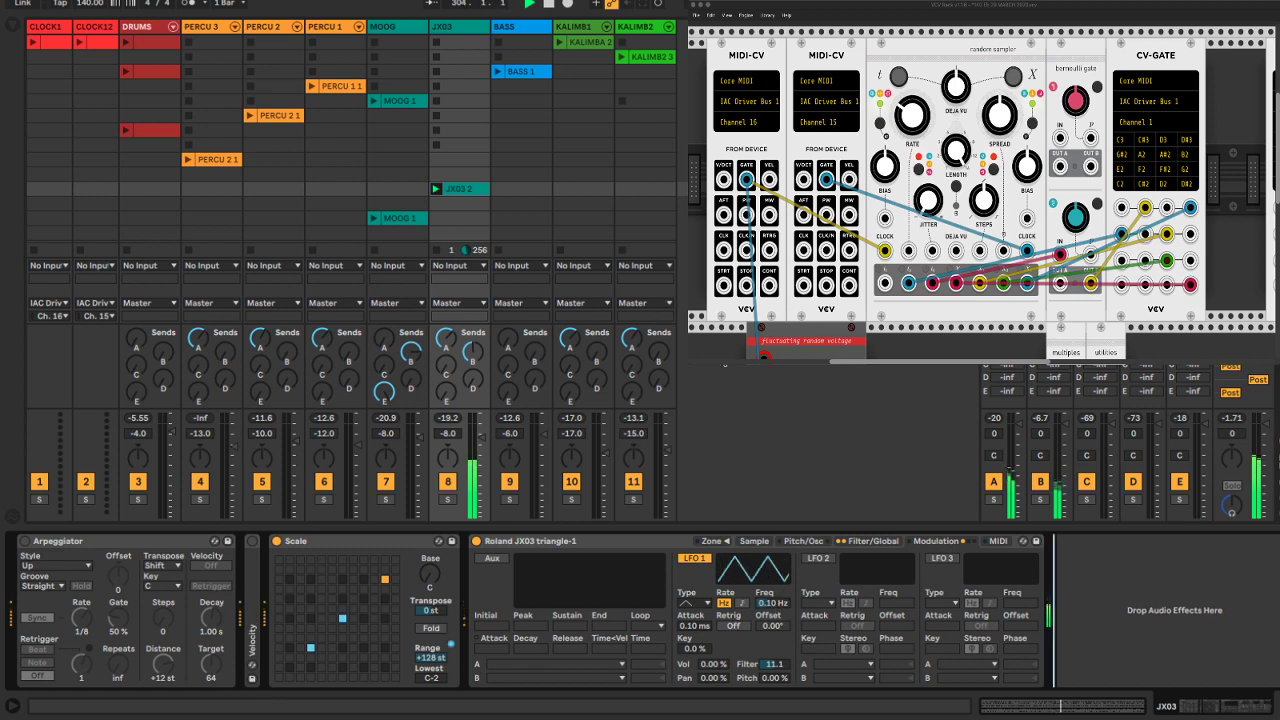
{"action": "left_click", "coordinate": [778, 665]}
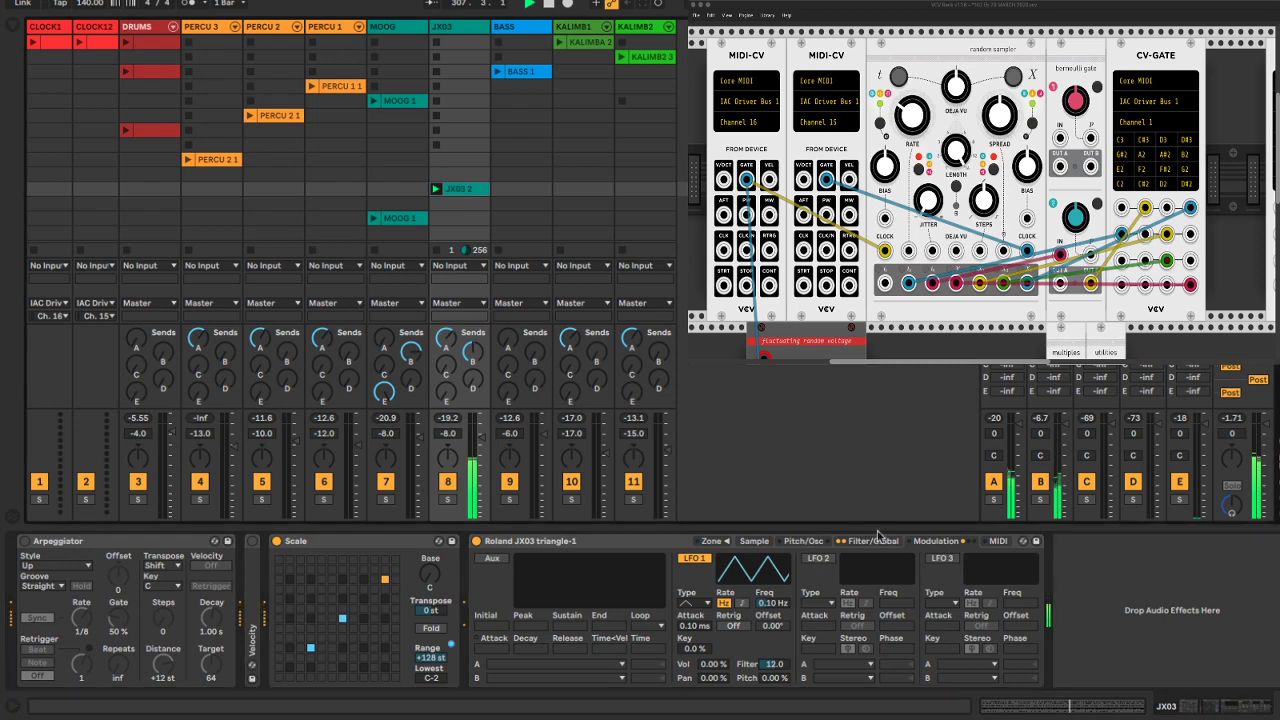
Set the JX03 sampler's filter envelope to 11.8 ms attack, 1.25 s decay and about 38% sustain
{"action": "left_click", "coordinate": [856, 545]}
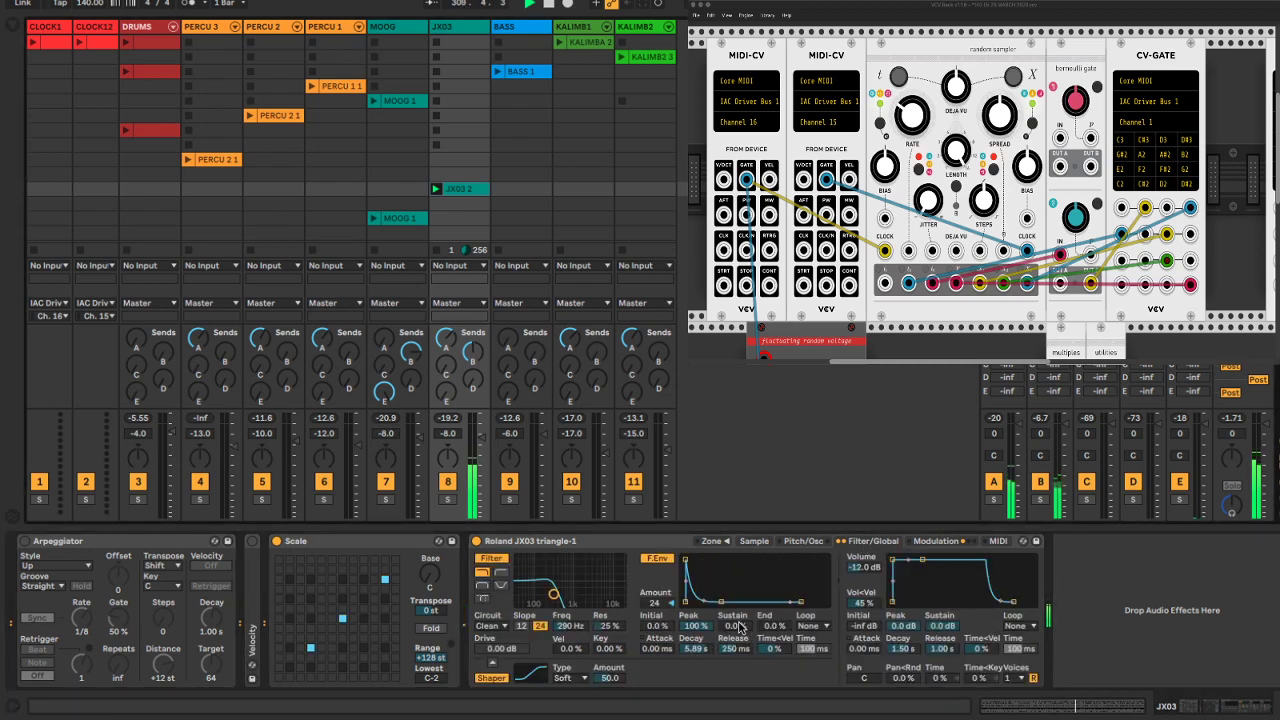
{"action": "left_click_drag", "start_coordinate": [739, 627], "coordinate": [698, 690]}
{"action": "left_click_drag", "start_coordinate": [739, 628], "coordinate": [739, 604]}
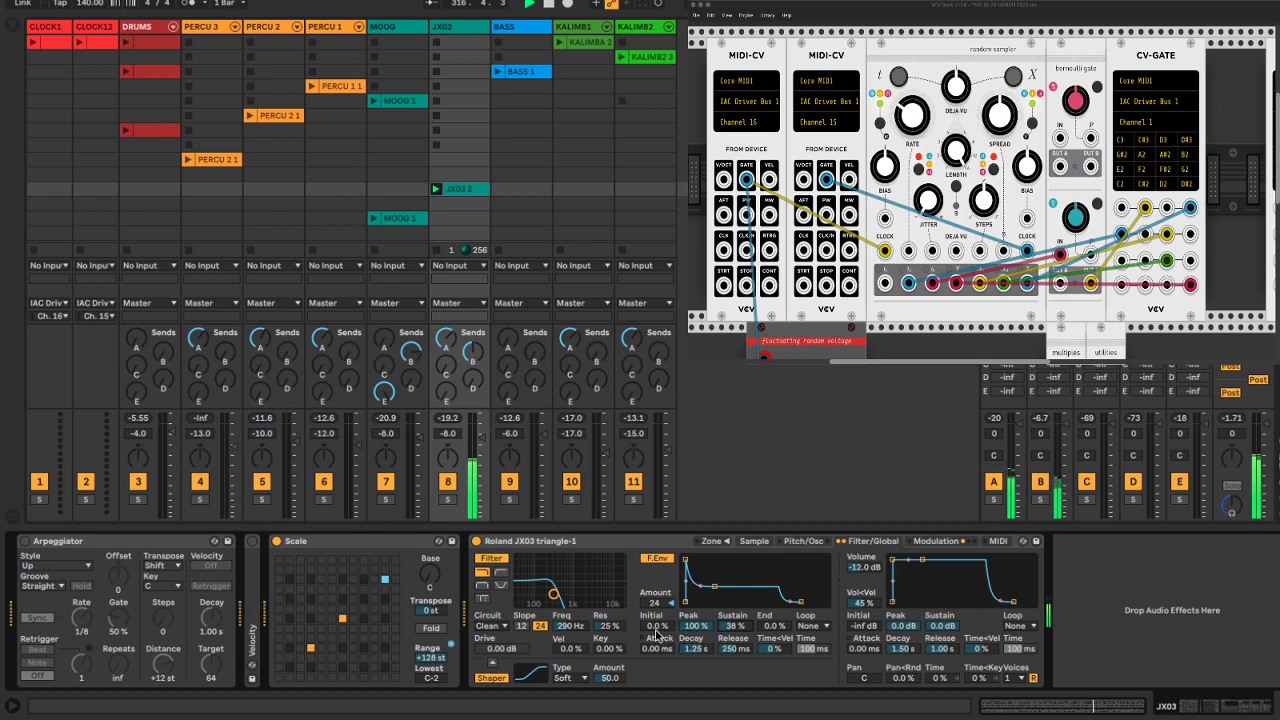
{"action": "left_click_drag", "start_coordinate": [653, 650], "coordinate": [653, 608]}
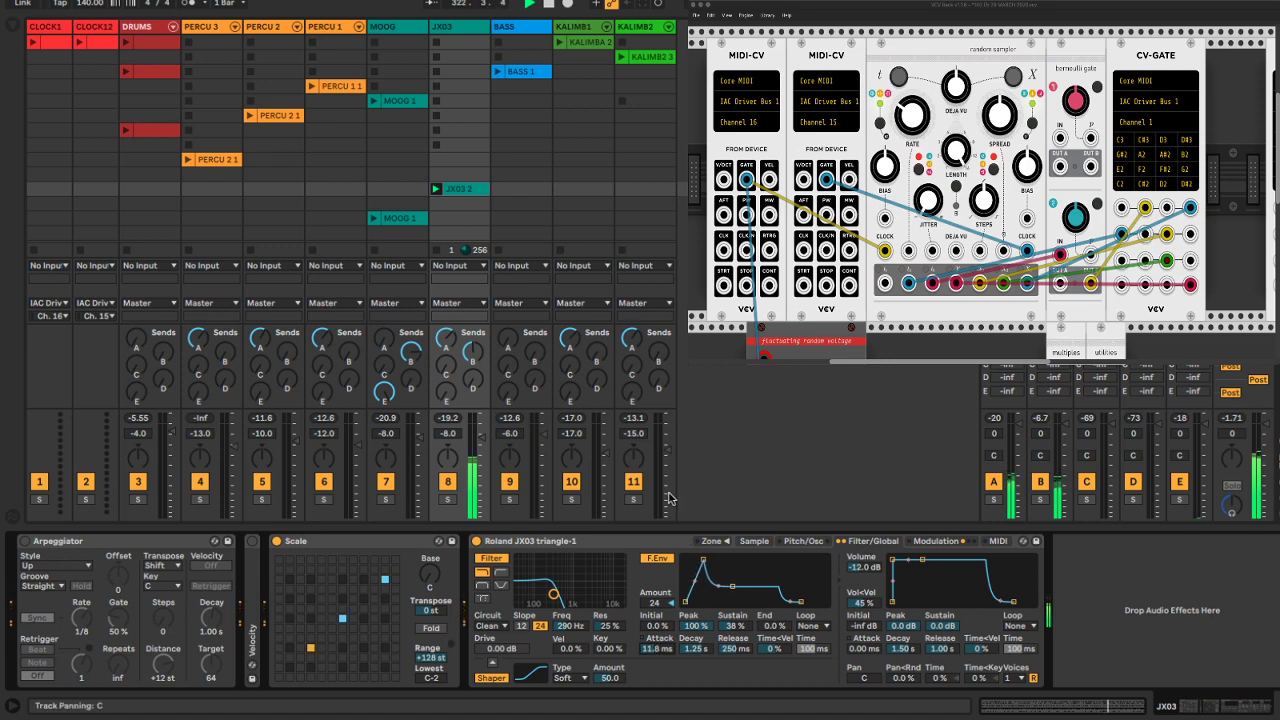
Try a band-pass filter at 156 Hz on the JX03 sampler, return to low-pass at 290 Hz, and raise send B to -10 dB
{"action": "left_click", "coordinate": [482, 586]}
{"action": "left_click_drag", "start_coordinate": [570, 626], "coordinate": [570, 641]}
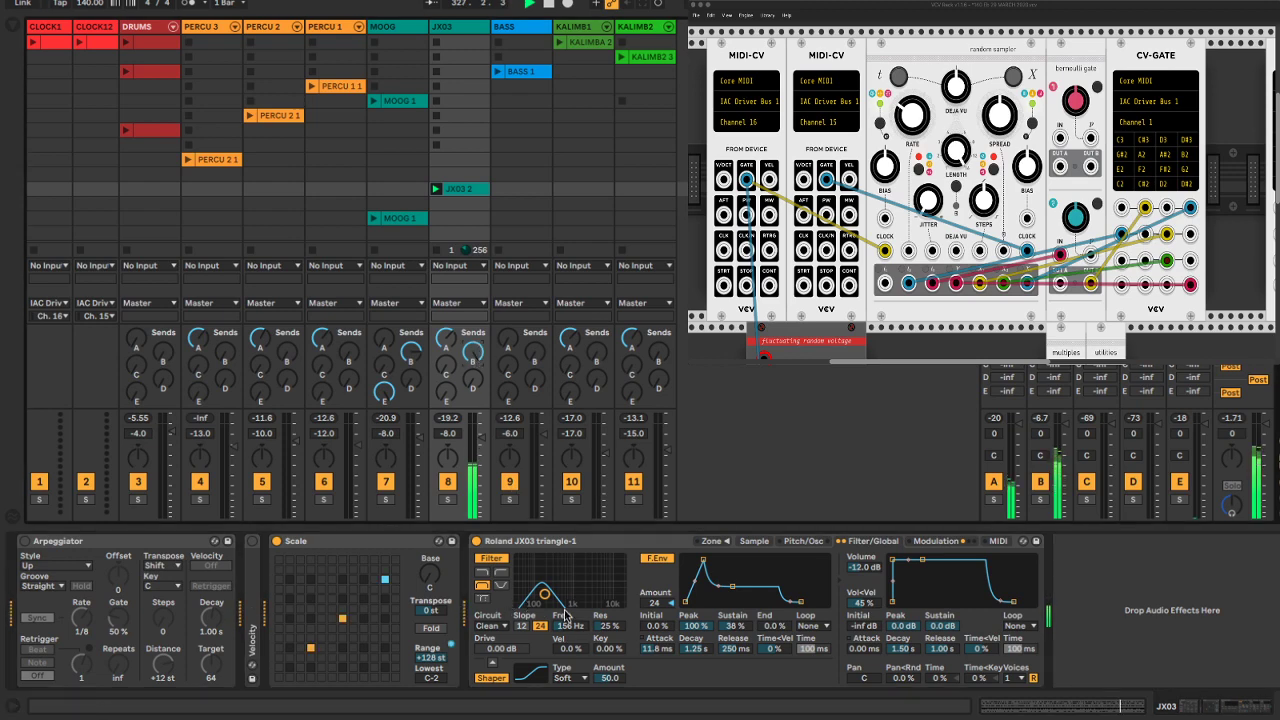
{"action": "left_click", "coordinate": [483, 572]}
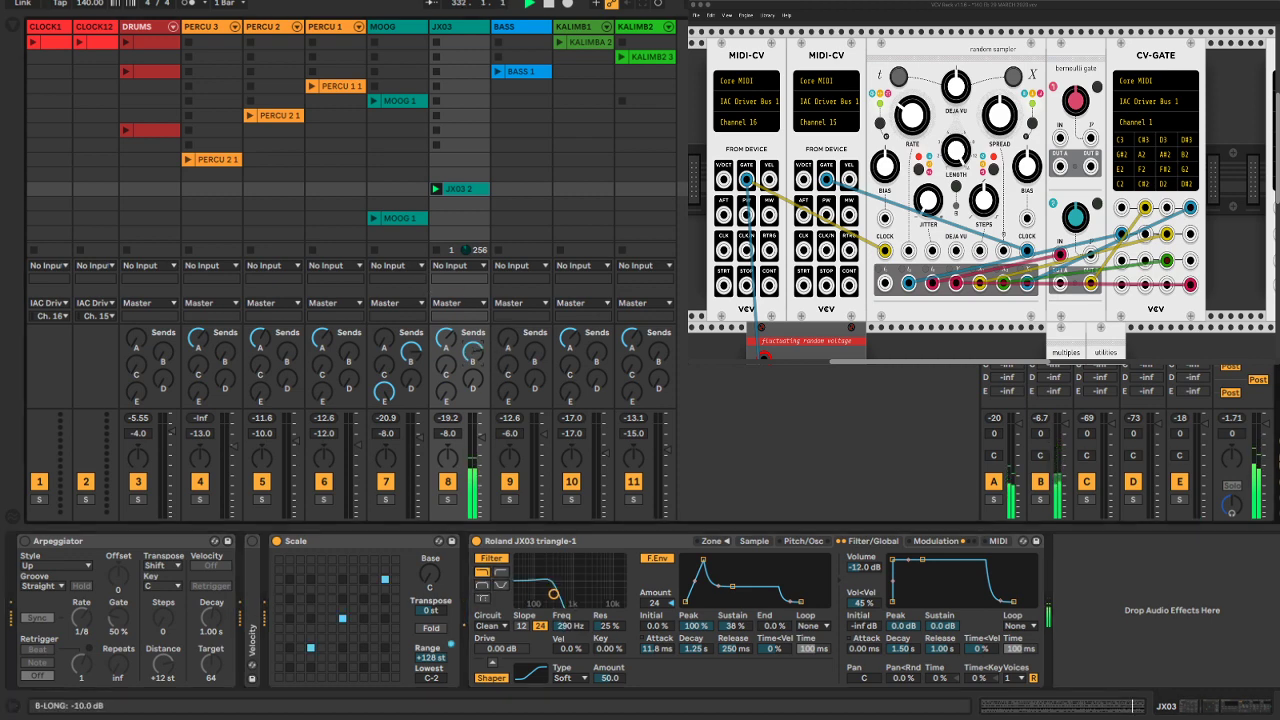
Add an EQ Eight after the JX03 sampler and turn its band 1 into a low cut at about 120 Hz
{"action": "left_click", "coordinate": [3, 27]}
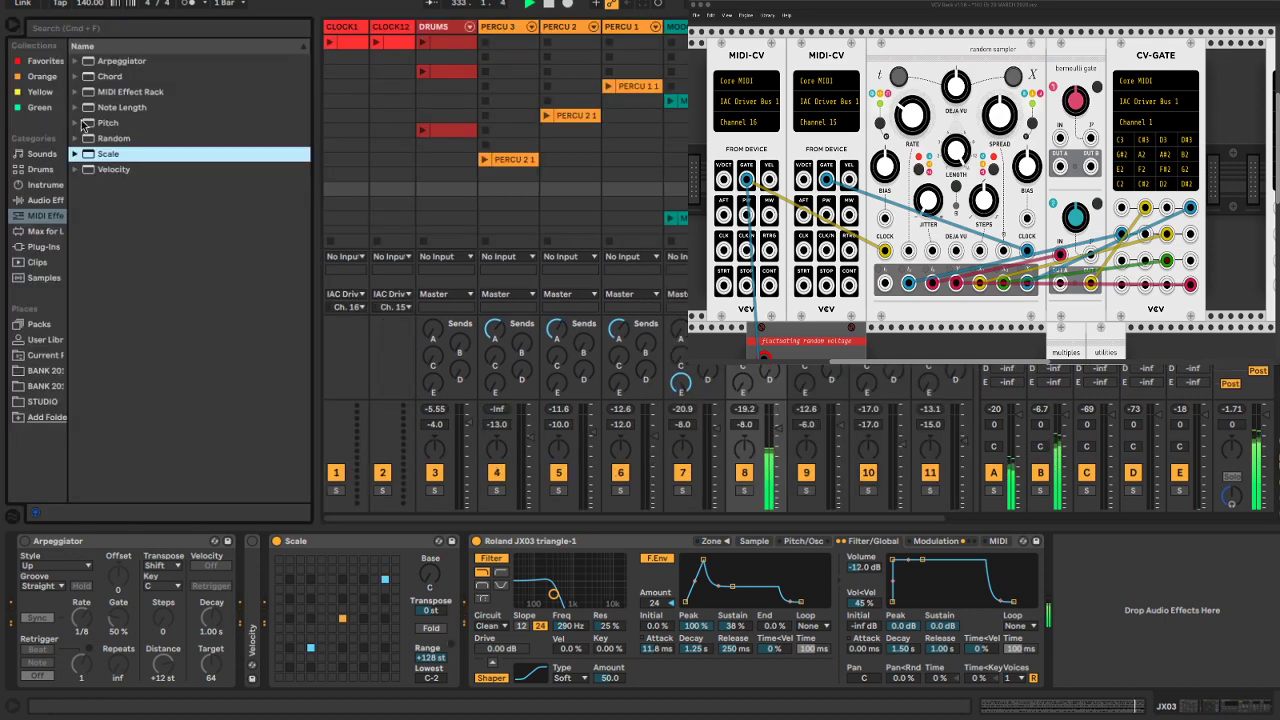
{"action": "left_click", "coordinate": [39, 202]}
{"action": "left_click_drag", "start_coordinate": [88, 280], "coordinate": [745, 205]}
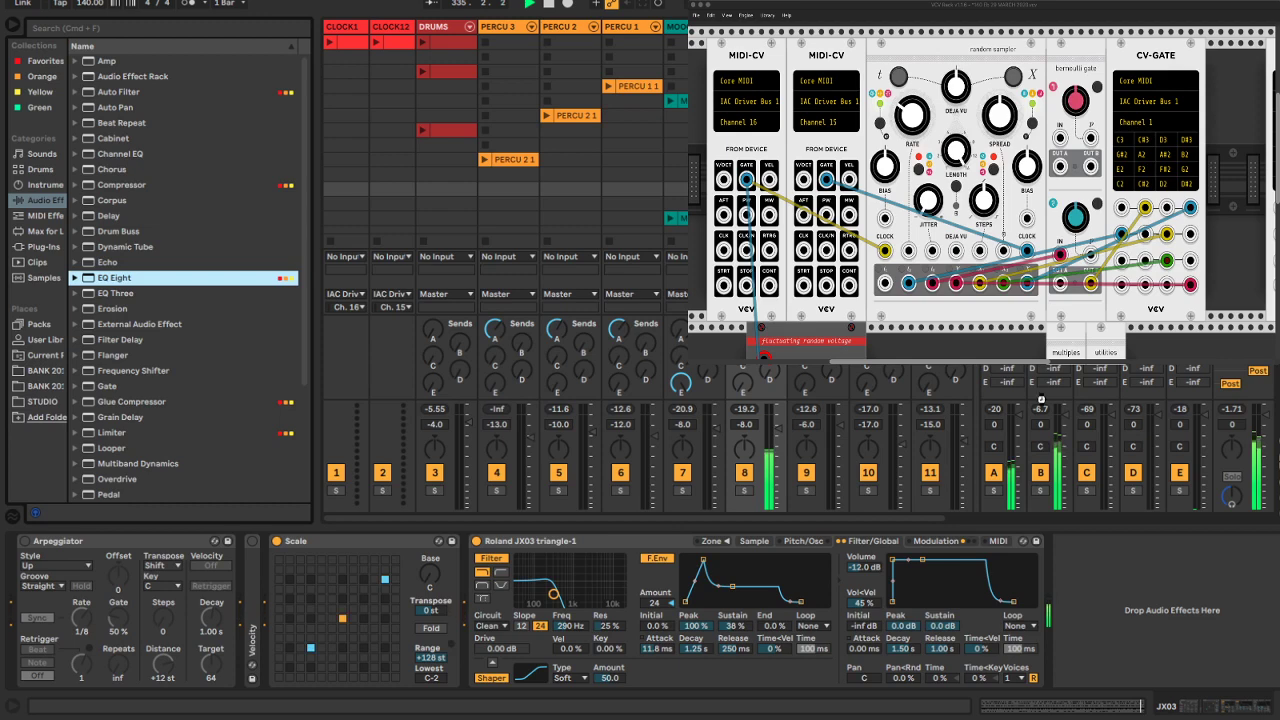
{"action": "left_click_drag", "start_coordinate": [1041, 398], "coordinate": [1159, 619]}
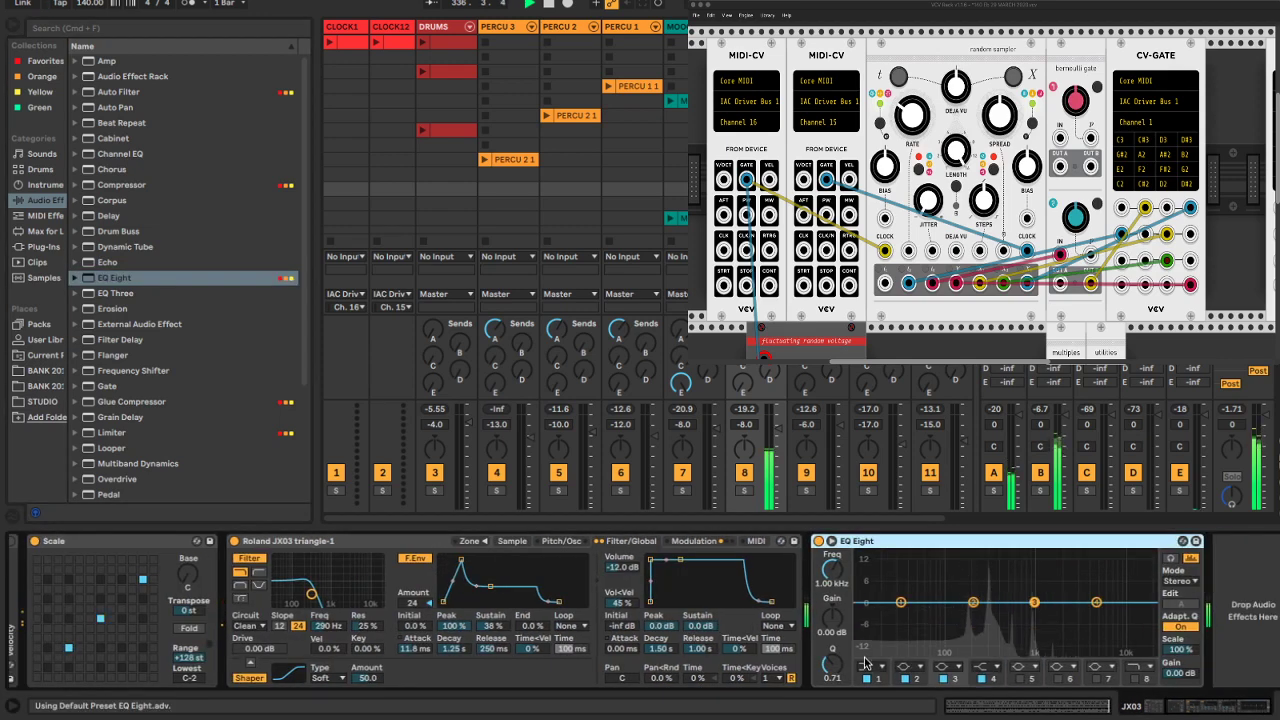
{"action": "left_click", "coordinate": [866, 665]}
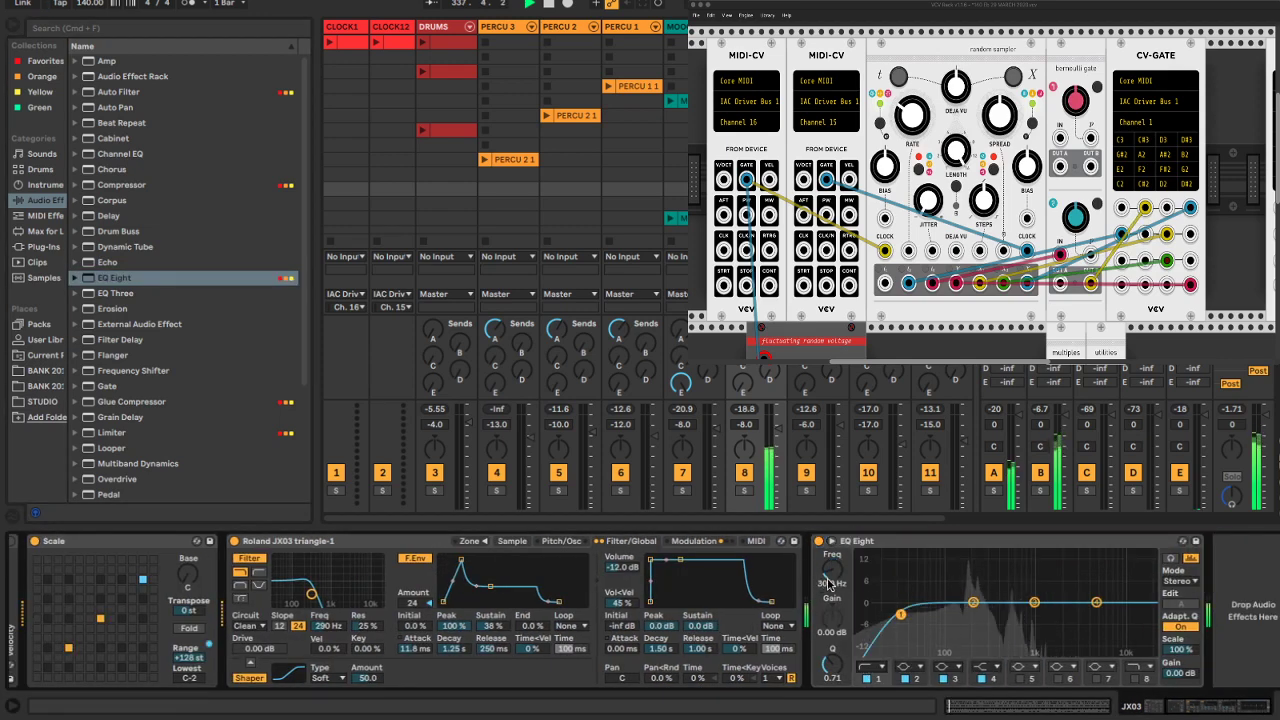
{"action": "scroll", "coordinate": [830, 584], "scroll_direction": "up", "scroll_amount": 5}
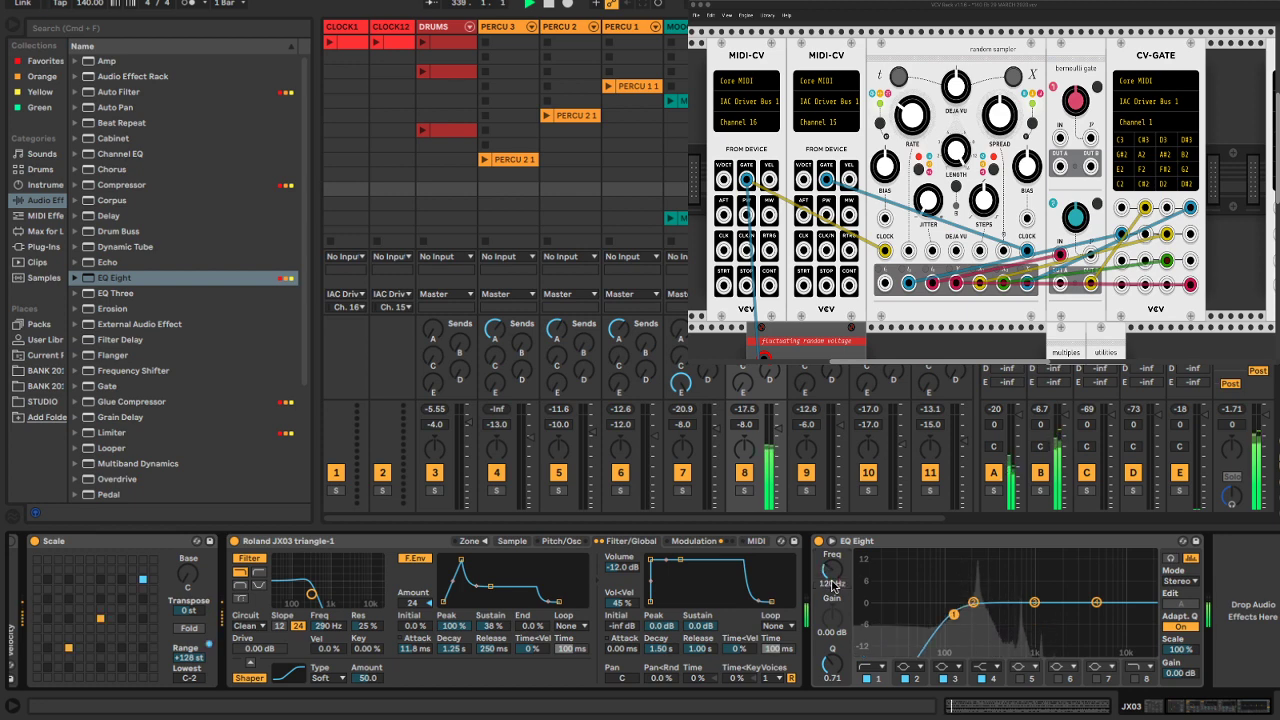
Lower the JX03 track's volume to -16.3 dB and raise its send C to the echo return
{"action": "key", "text": "super+alt+l"}
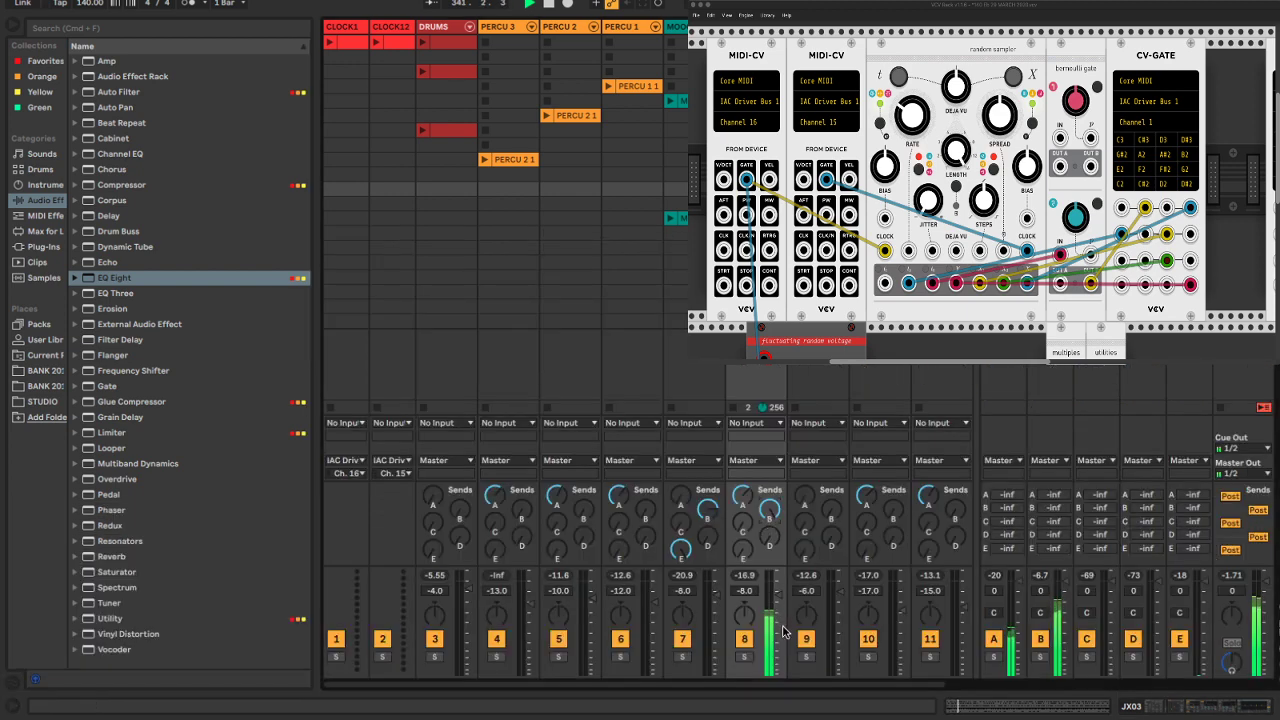
{"action": "left_click_drag", "start_coordinate": [770, 590], "coordinate": [770, 605]}
{"action": "left_click_drag", "start_coordinate": [743, 530], "coordinate": [743, 495]}
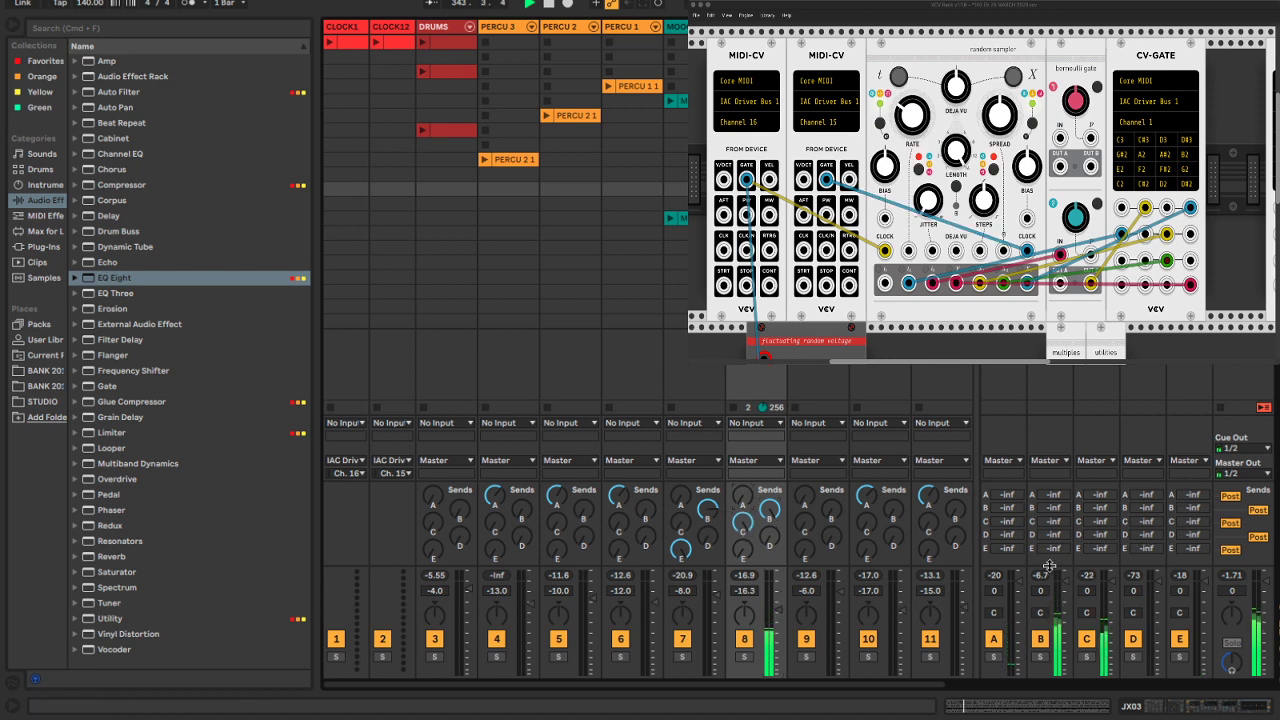
Check the ValhallaRoom reverb settings on return B, and set the JX03 track's volume to -11.7 dB
{"action": "double_click", "coordinate": [1050, 27]}
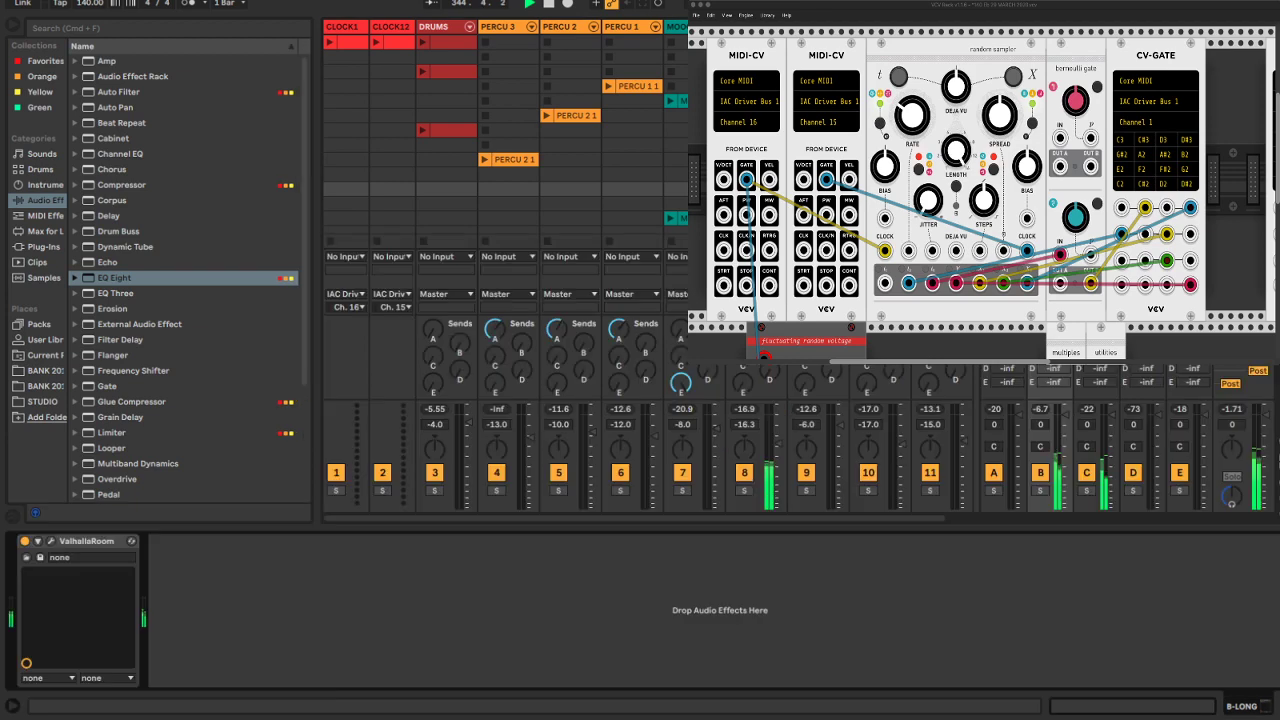
{"action": "left_click", "coordinate": [51, 541]}
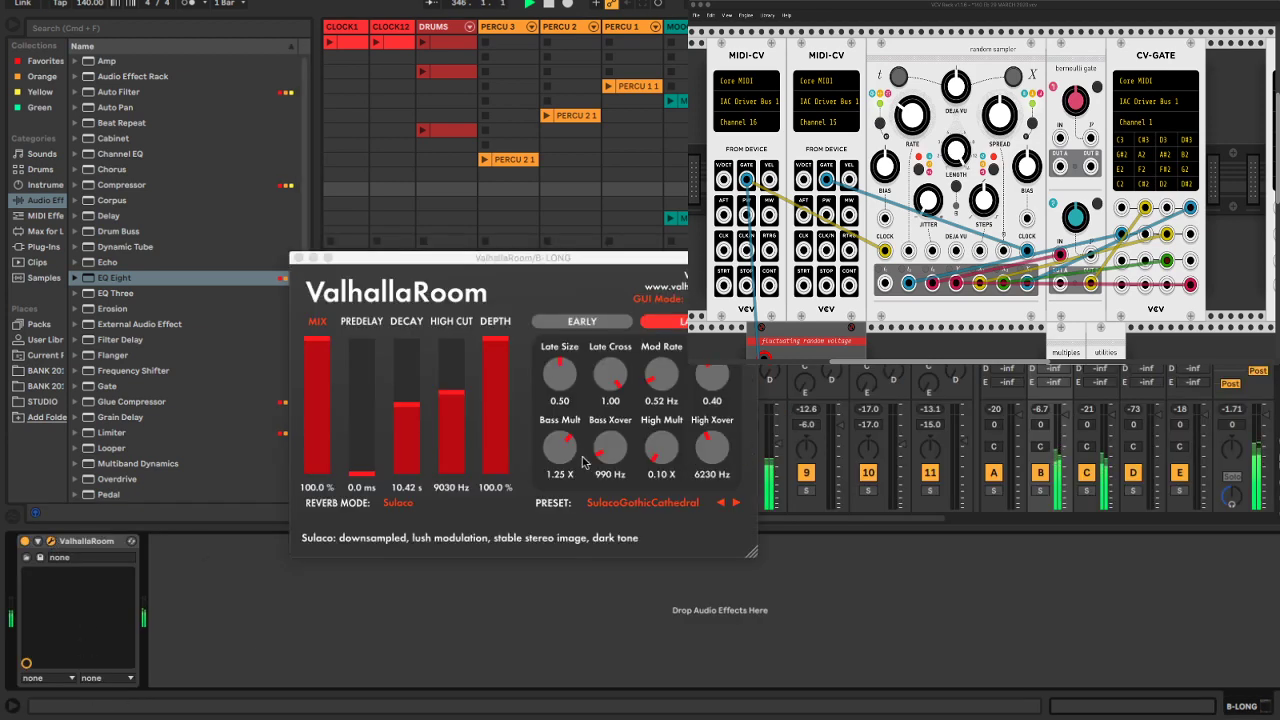
{"action": "left_click", "coordinate": [299, 259]}
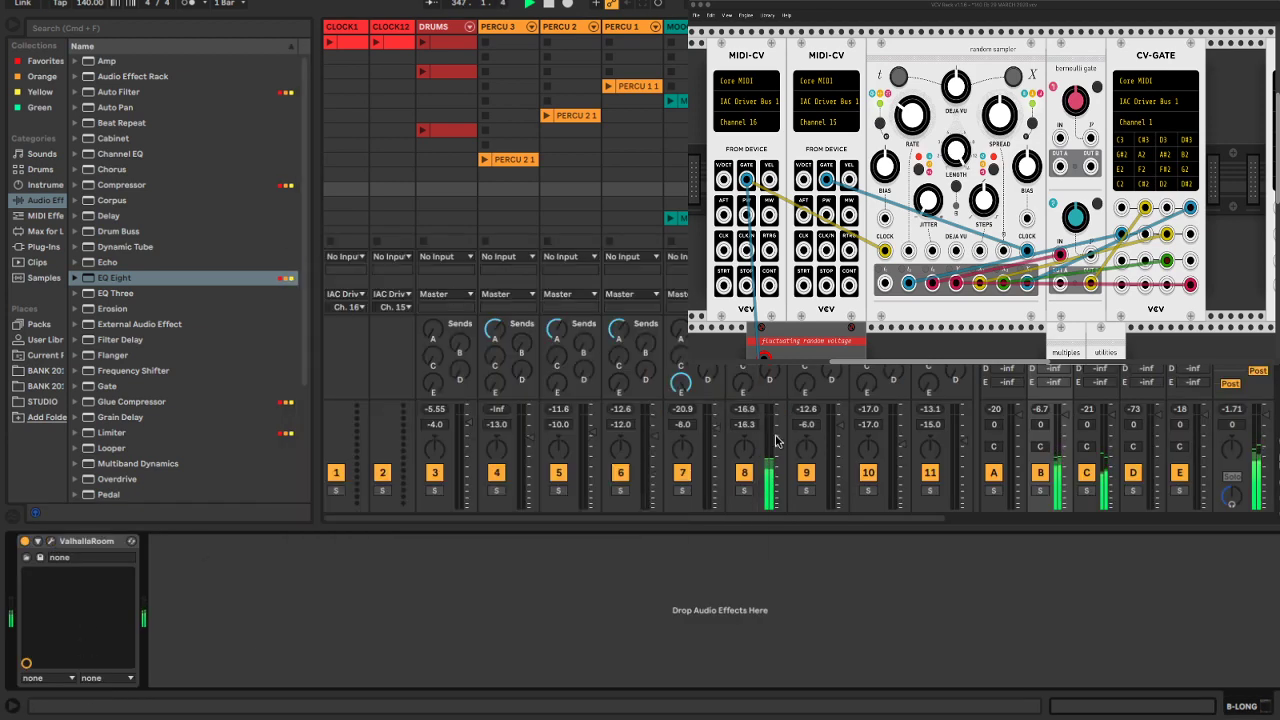
{"action": "left_click_drag", "start_coordinate": [778, 433], "coordinate": [778, 435]}
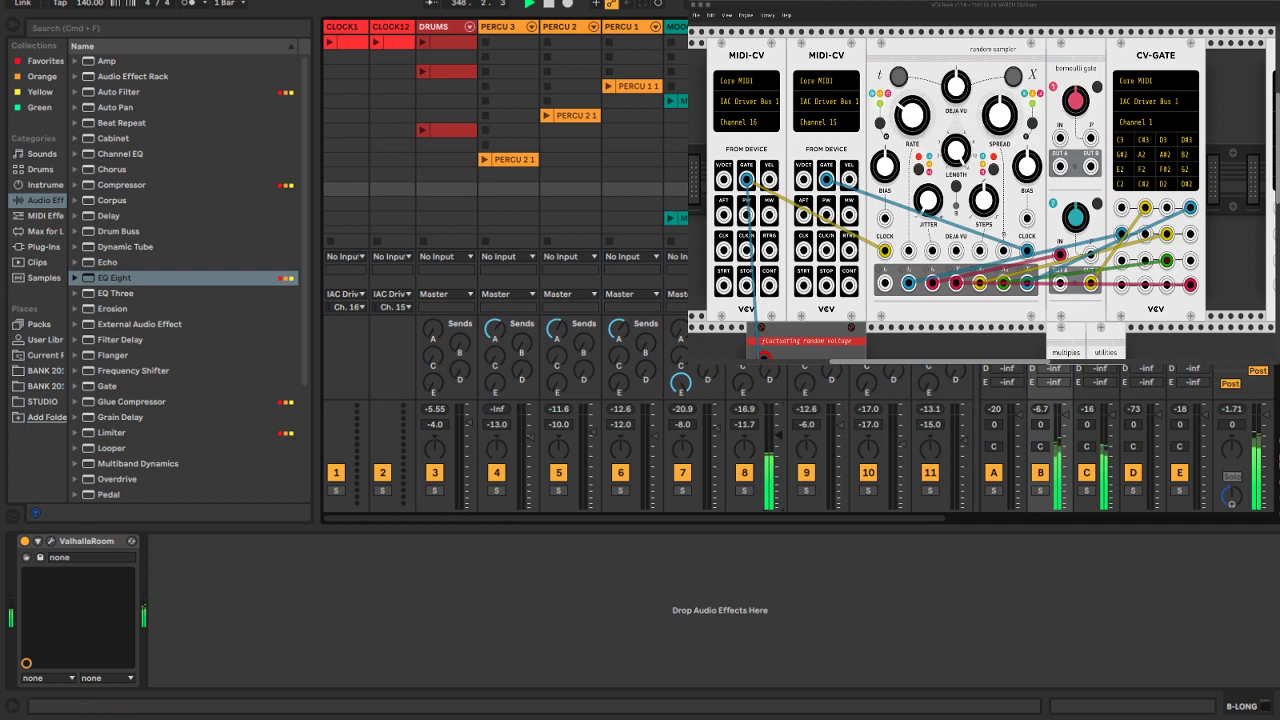
Set the H-Delay on return C to a 1/4 delay time, and hide its window and the browser
{"action": "left_click", "coordinate": [1096, 27]}
{"action": "left_click", "coordinate": [51, 541]}
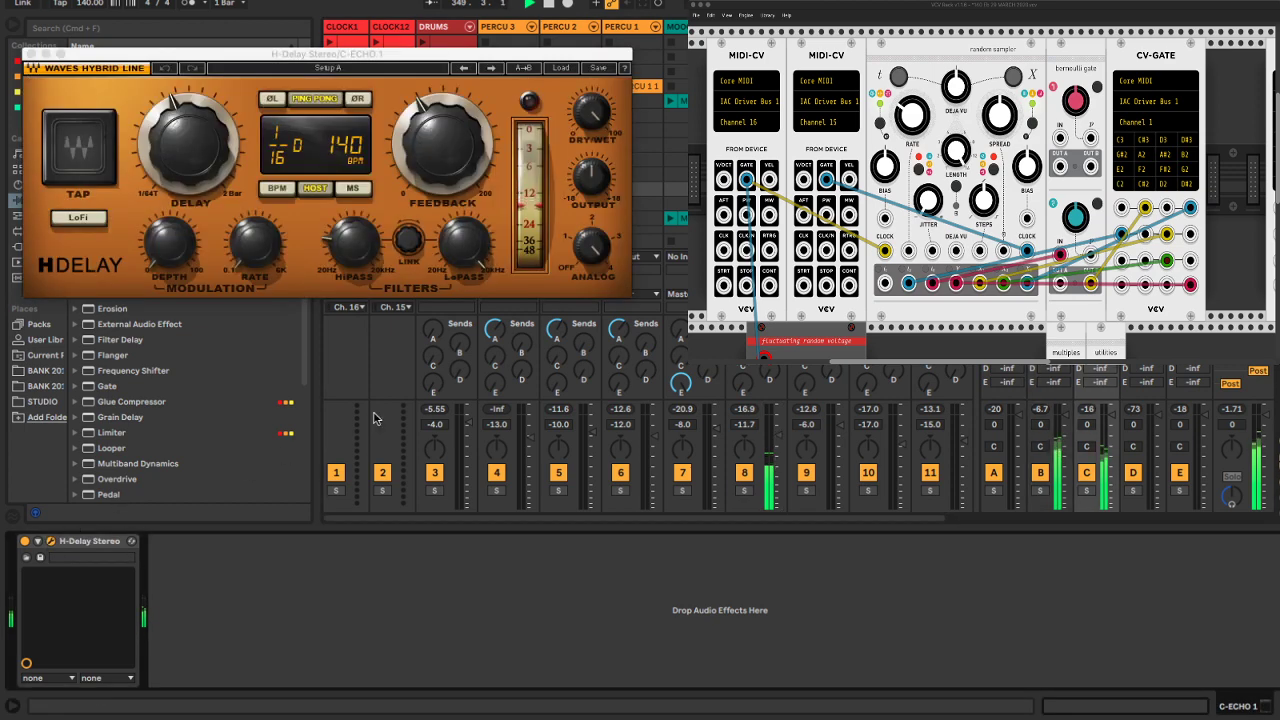
{"action": "left_click_drag", "start_coordinate": [183, 141], "coordinate": [183, 98]}
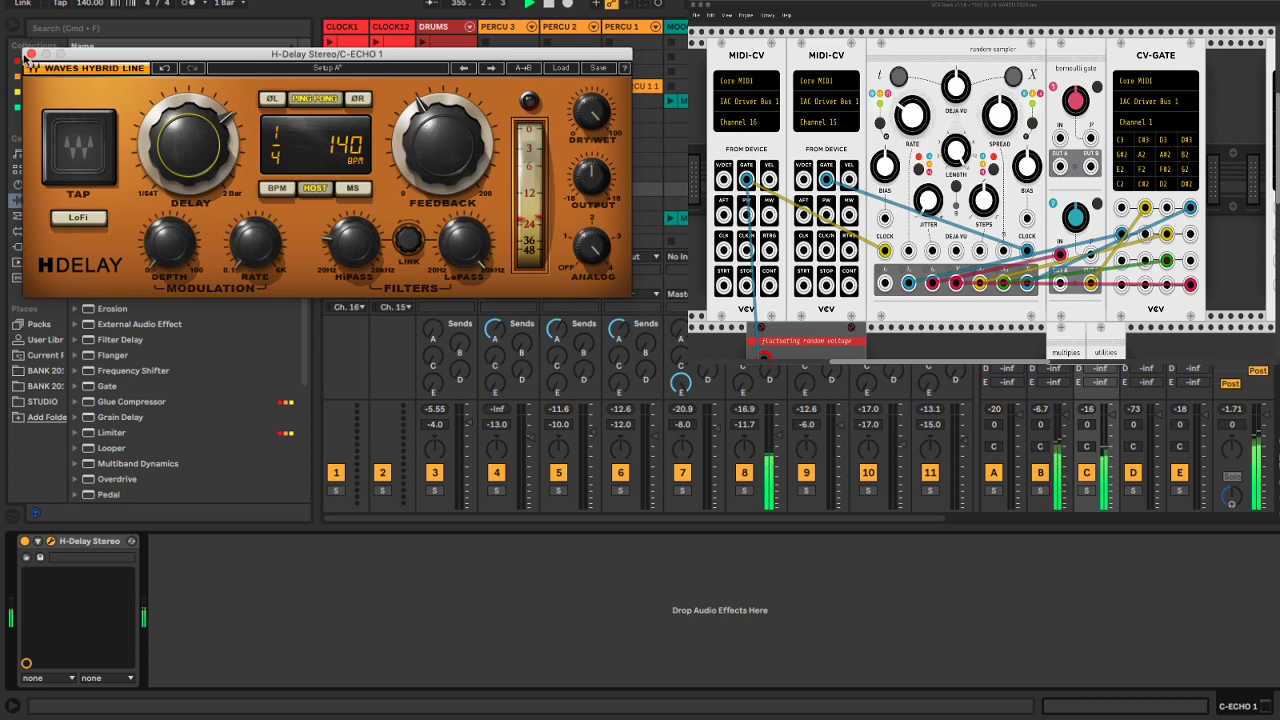
{"action": "left_click", "coordinate": [31, 54]}
{"action": "left_click", "coordinate": [14, 28]}
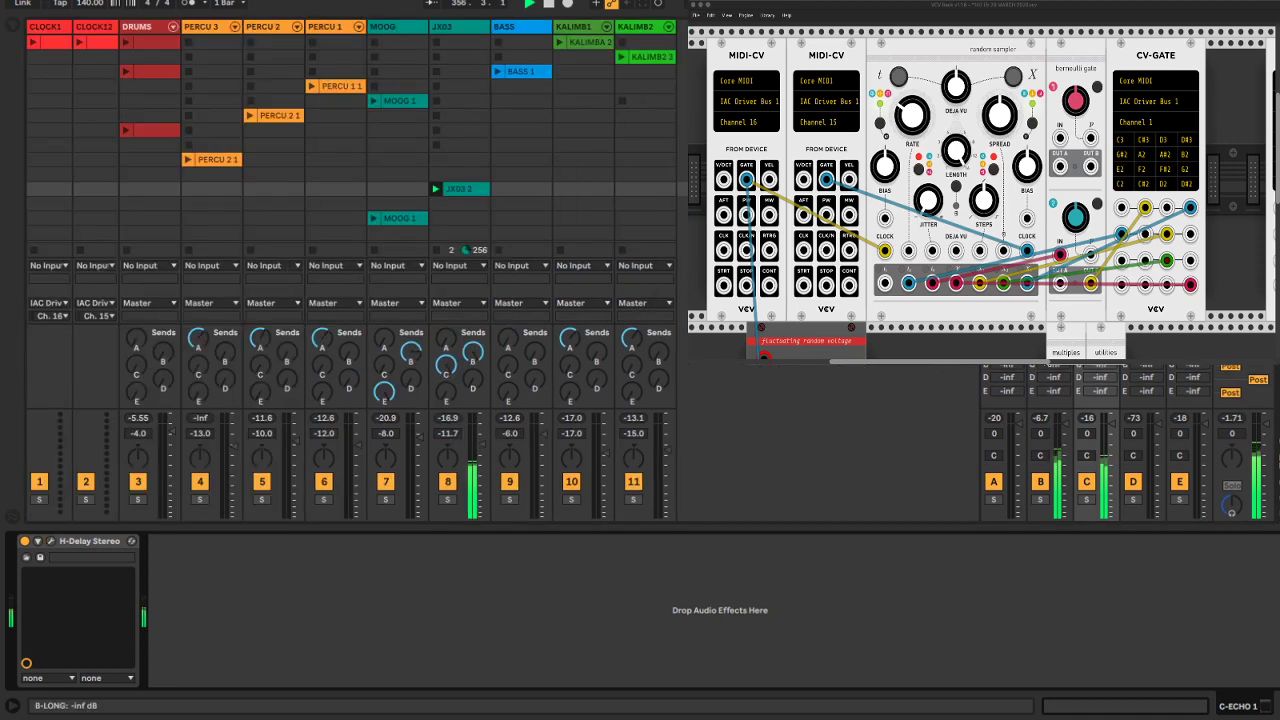
{"action": "right_click", "coordinate": [1052, 366]}
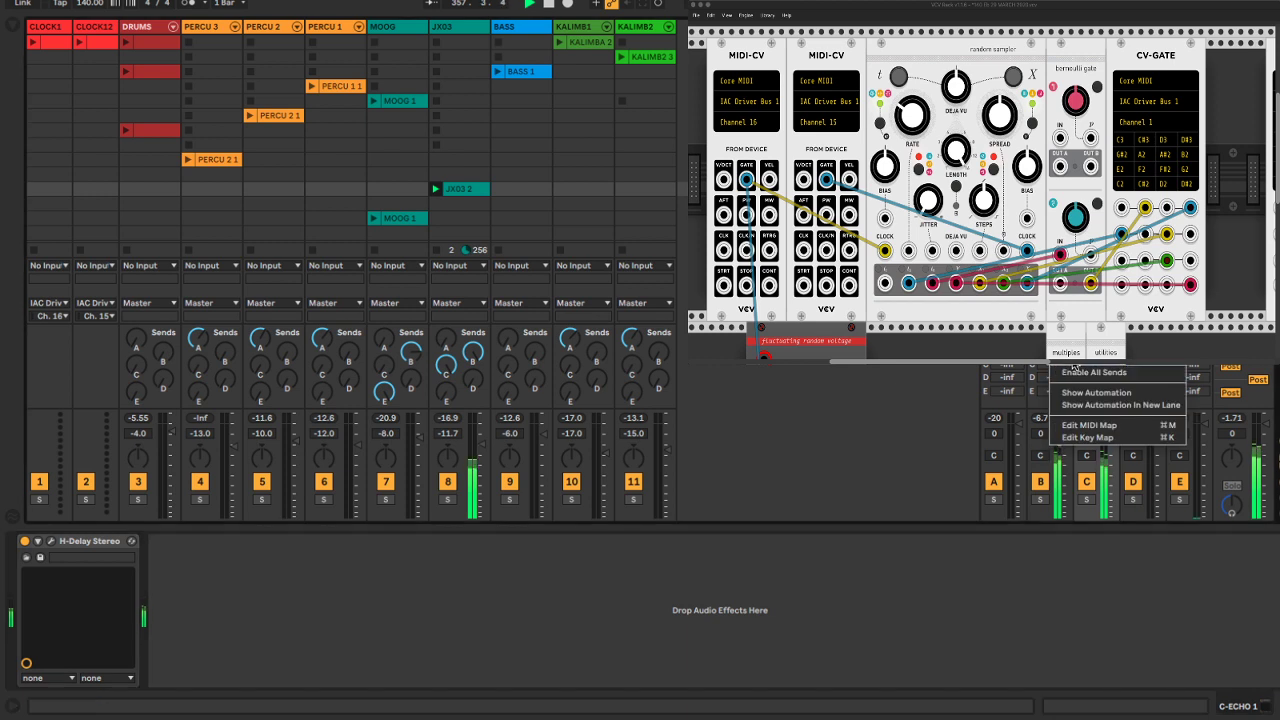
{"action": "left_click", "coordinate": [1086, 360]}
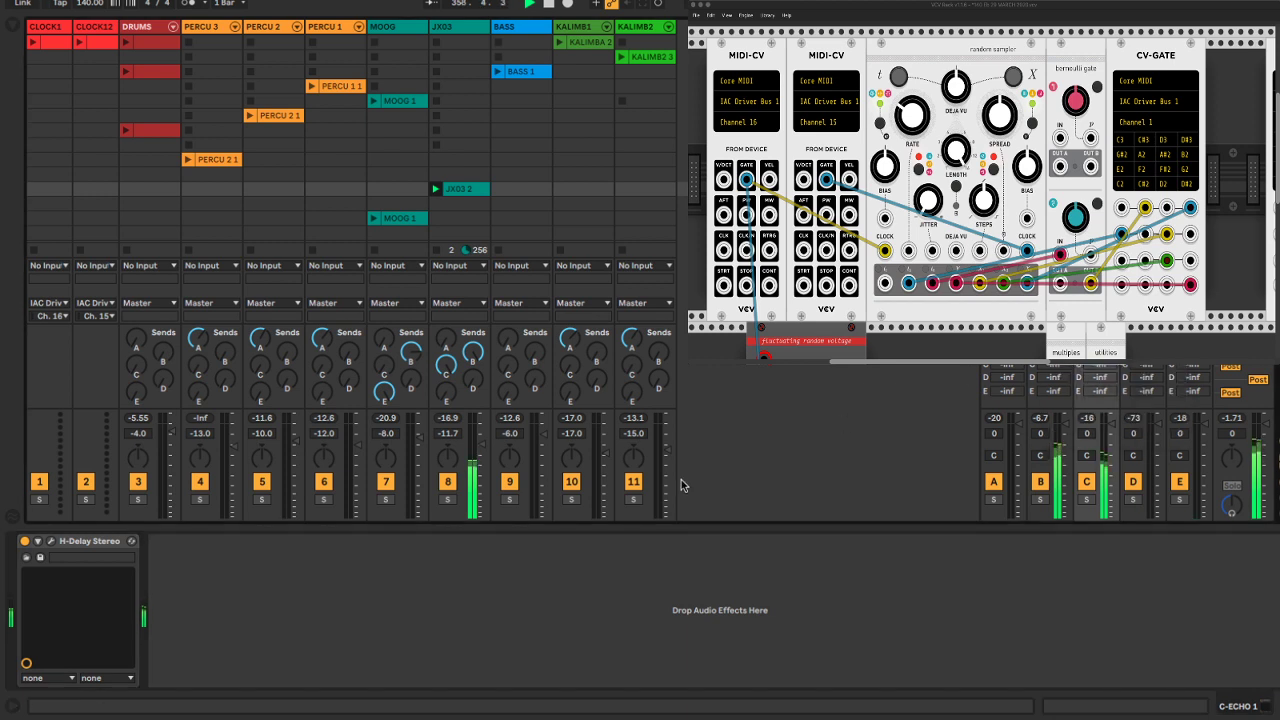
{"action": "left_click_drag", "start_coordinate": [486, 450], "coordinate": [482, 517]}
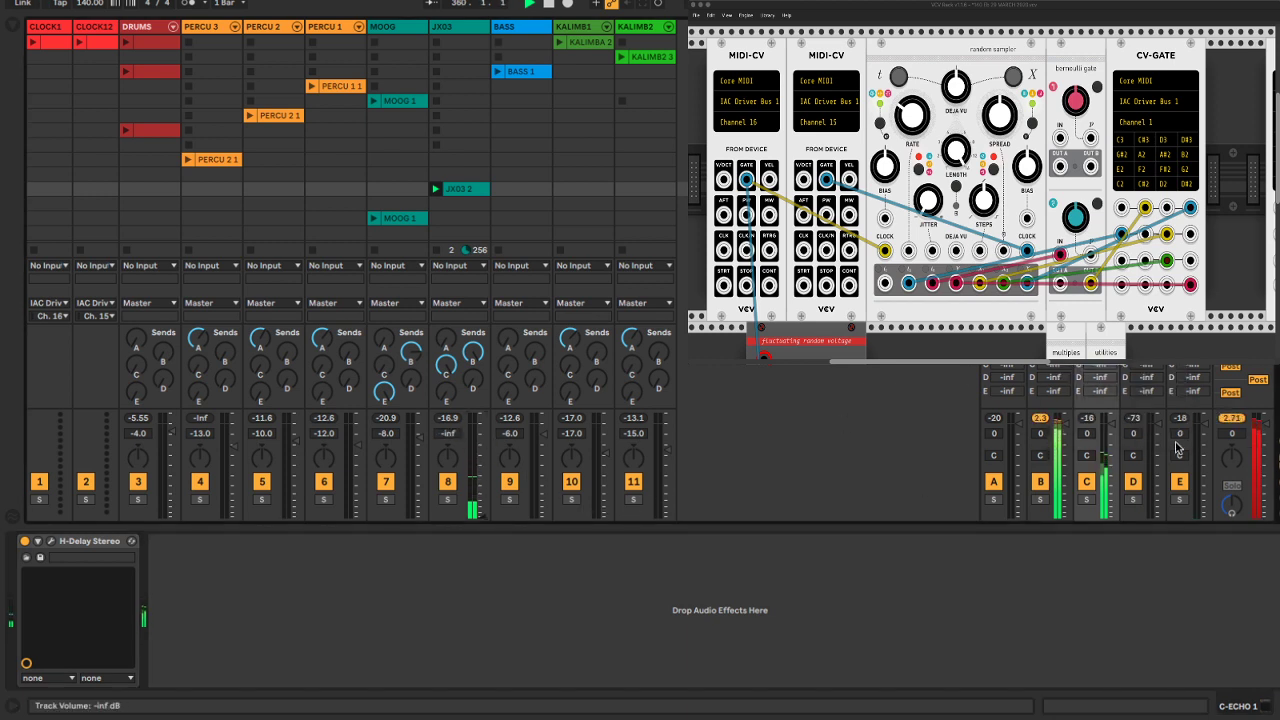
{"action": "left_click_drag", "start_coordinate": [1066, 424], "coordinate": [1066, 516]}
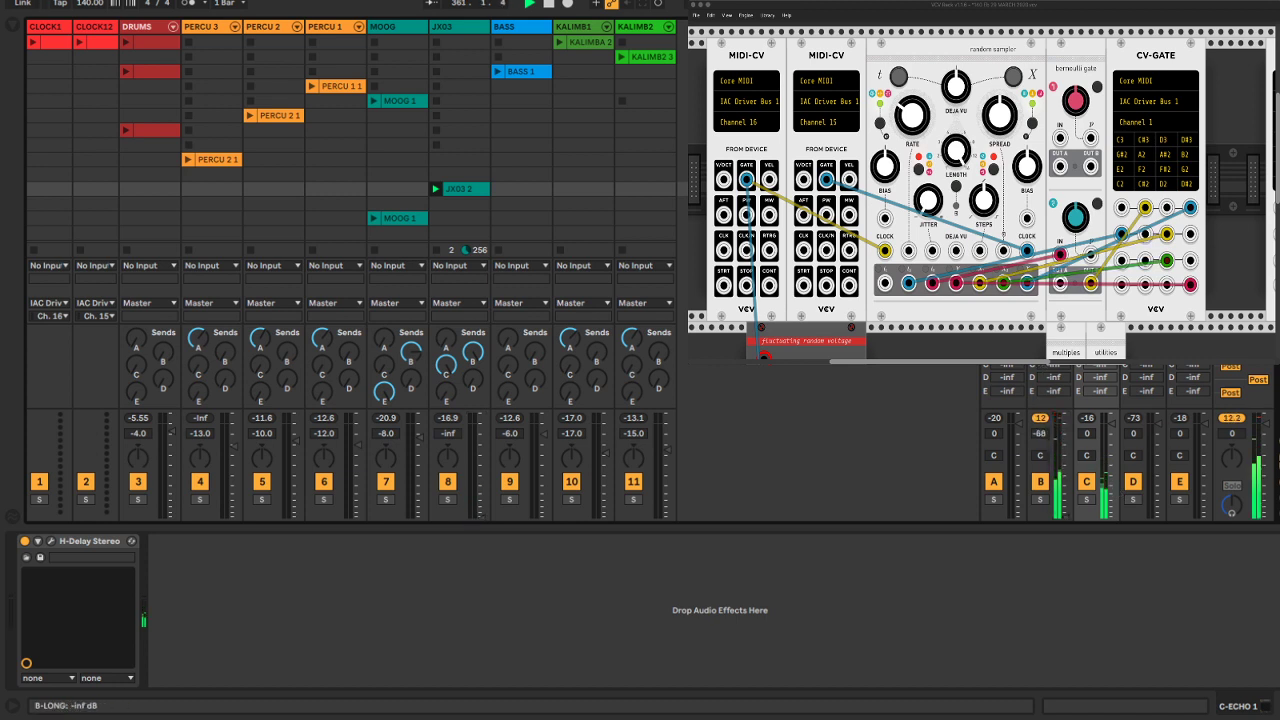
{"action": "left_click_drag", "start_coordinate": [482, 516], "coordinate": [482, 439]}
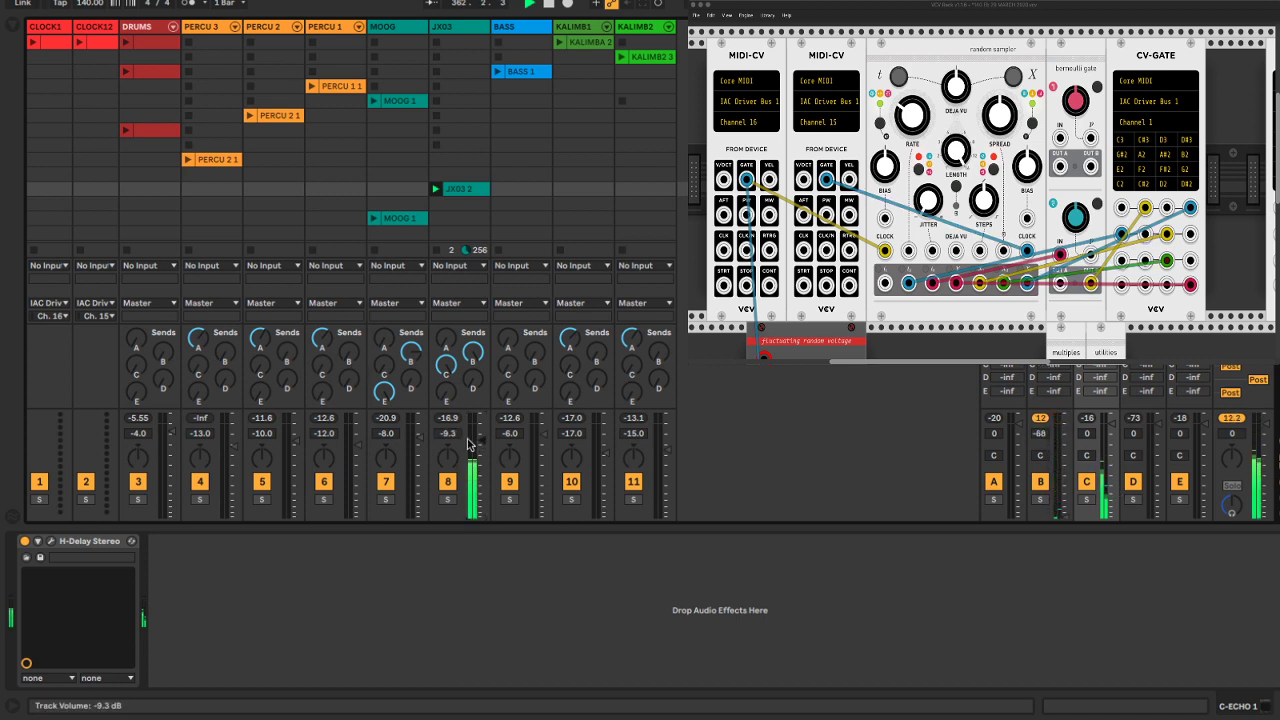
{"action": "right_click", "coordinate": [1053, 367]}
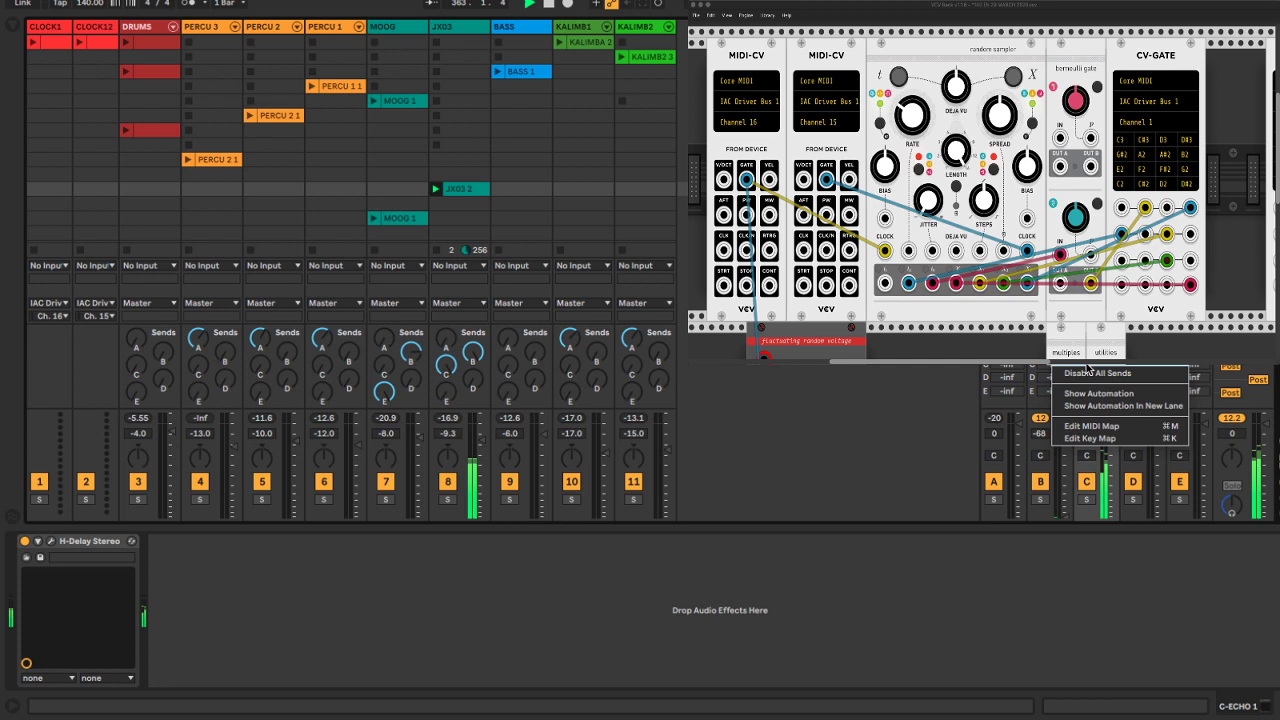
{"action": "left_click", "coordinate": [1077, 458]}
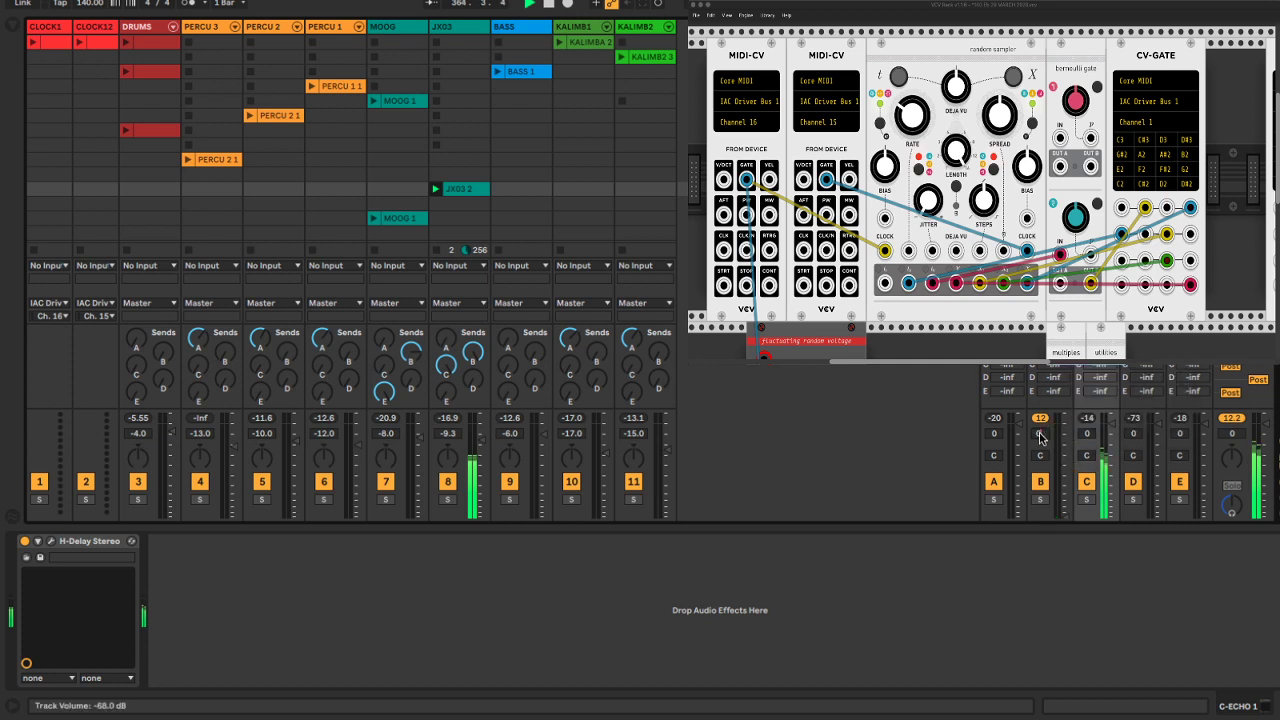
{"action": "key", "text": "Return"}
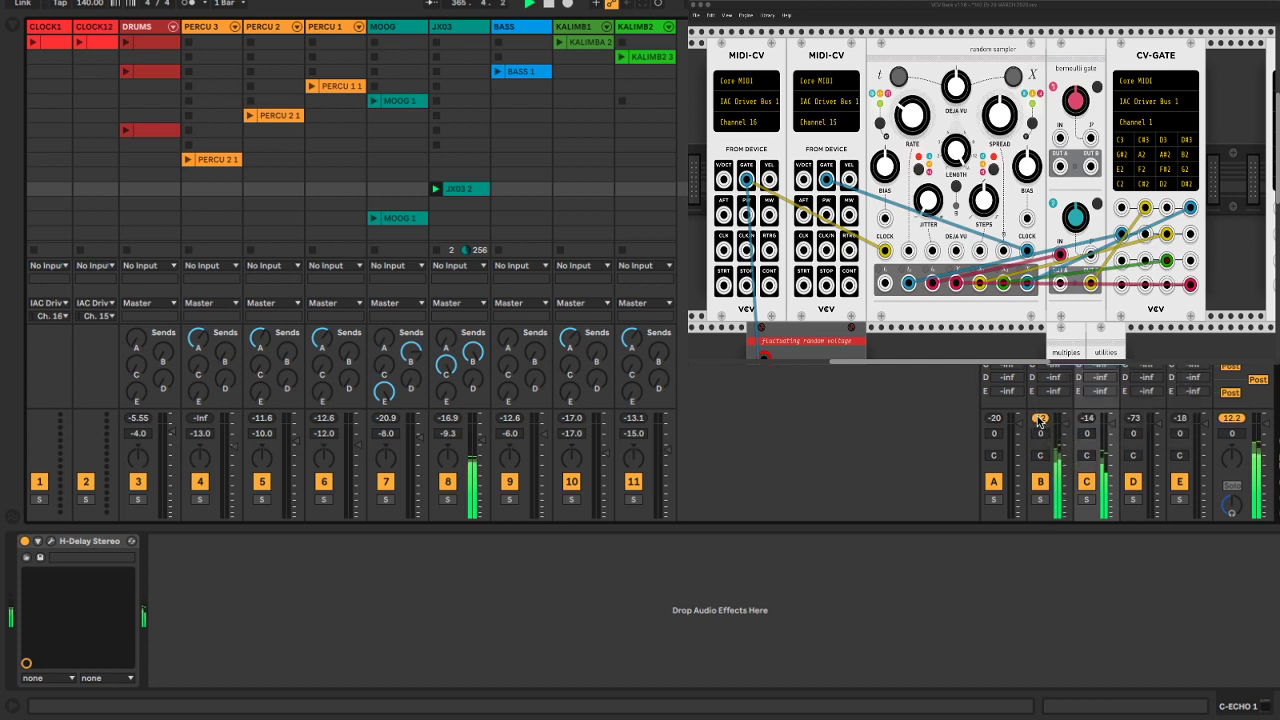
Enable return C's sends with send B at 0 dB, clear the master peak, and set JX03's volume to -12.0 dB
{"action": "right_click", "coordinate": [1149, 369]}
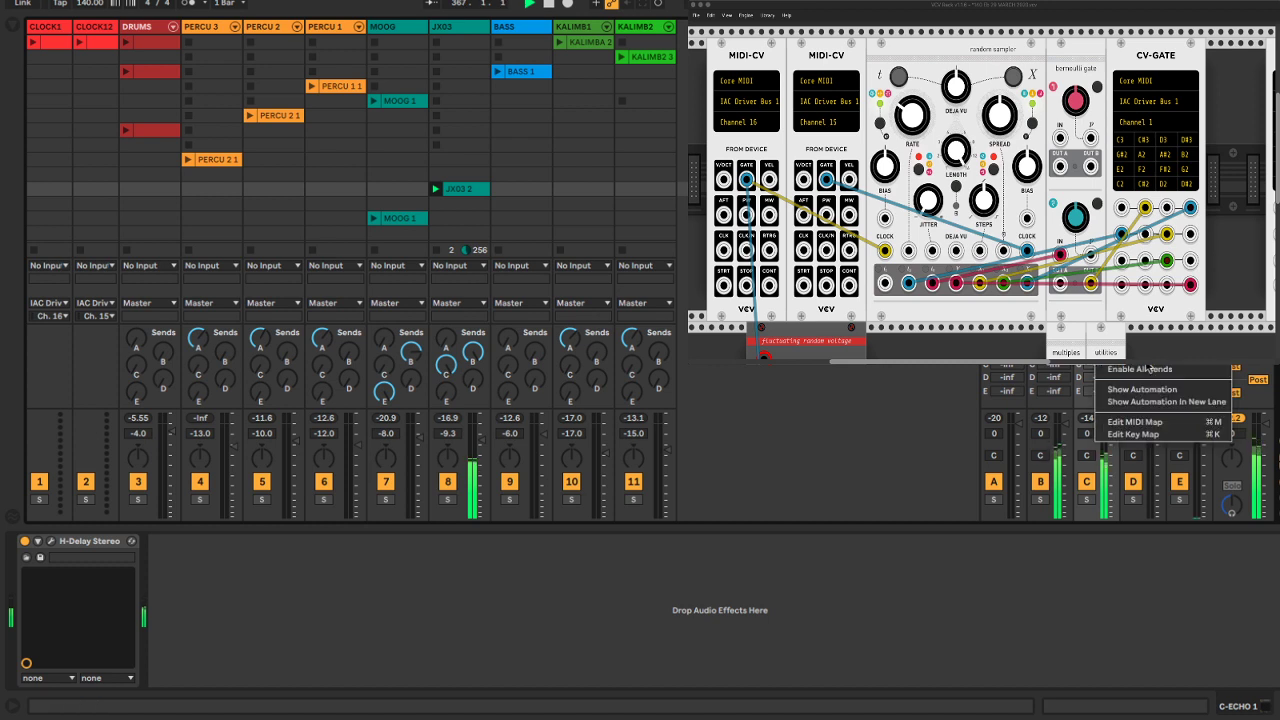
{"action": "left_click", "coordinate": [1122, 357]}
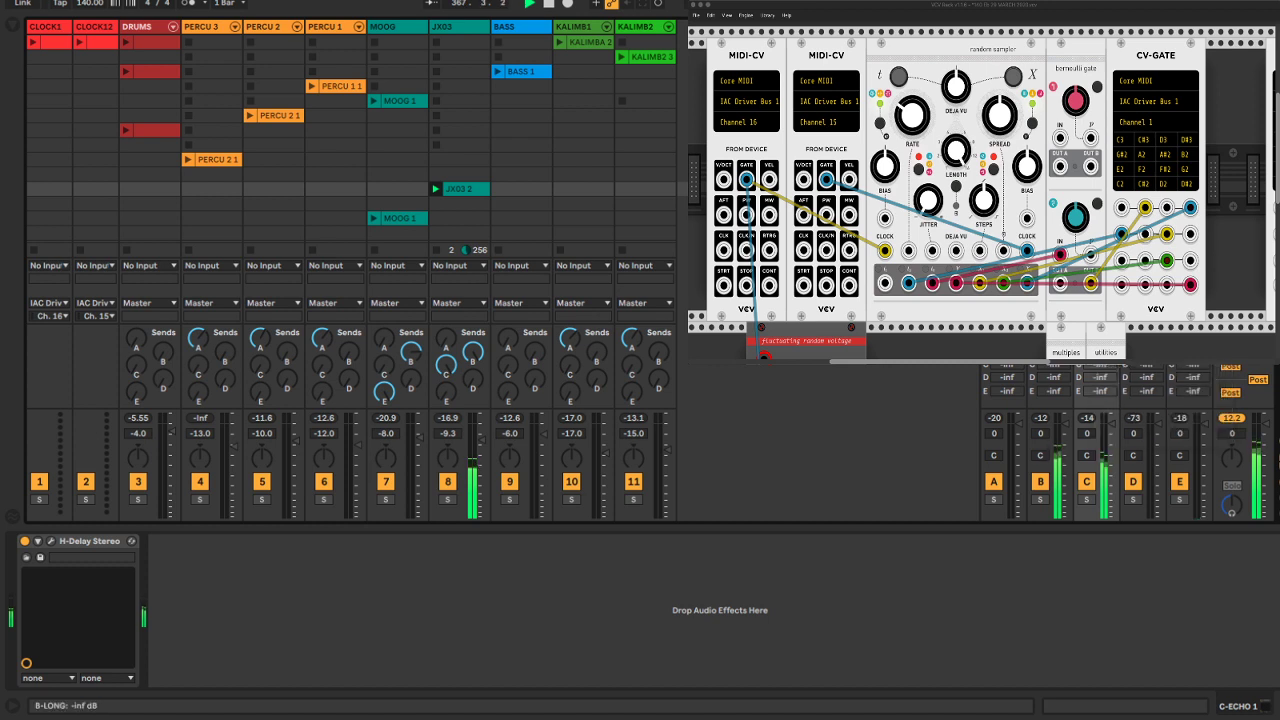
{"action": "left_click", "coordinate": [1231, 418]}
{"action": "left_click_drag", "start_coordinate": [482, 437], "coordinate": [482, 464]}
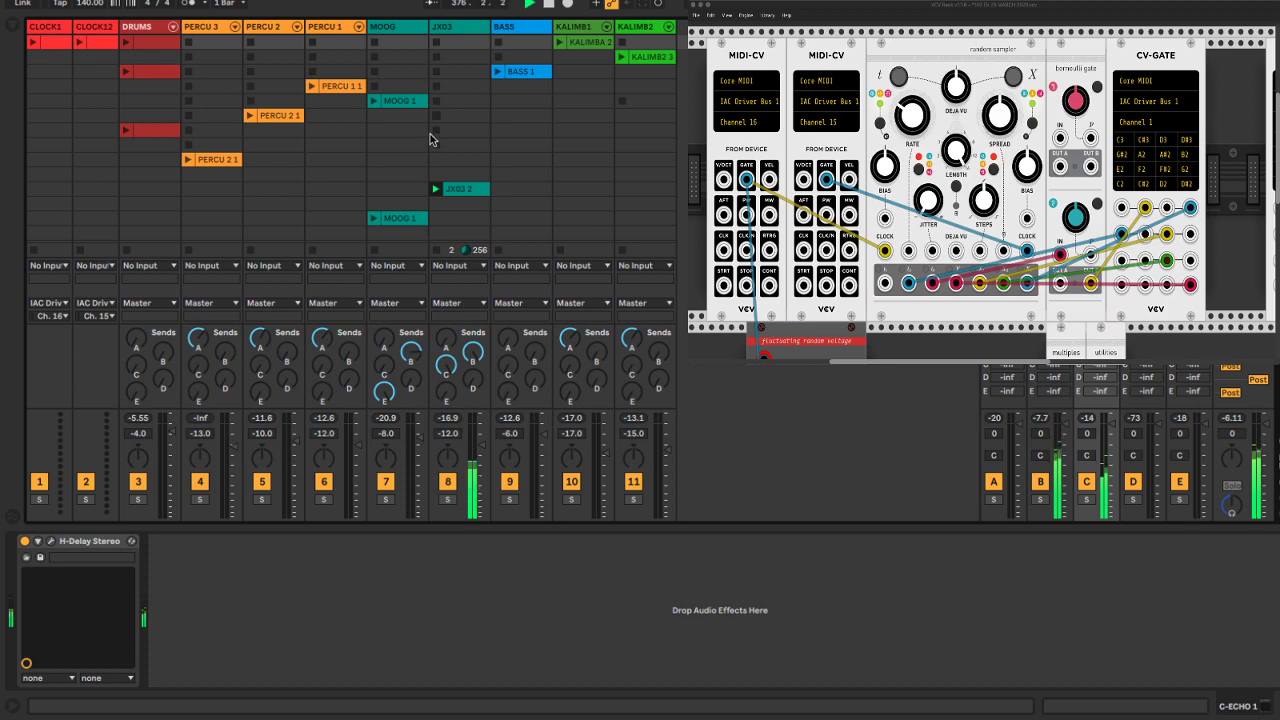
Deactivate all D#2 notes in the JX03 2 clip
{"action": "double_click", "coordinate": [460, 190]}
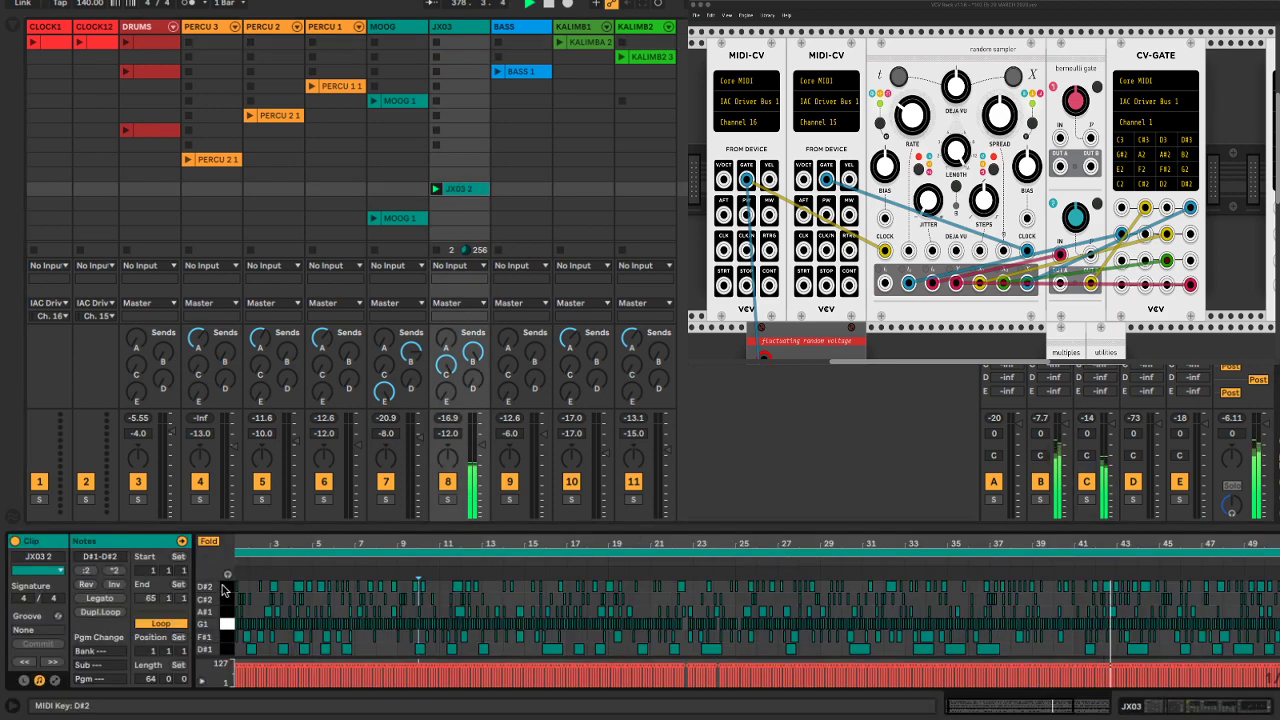
{"action": "left_click", "coordinate": [226, 587]}
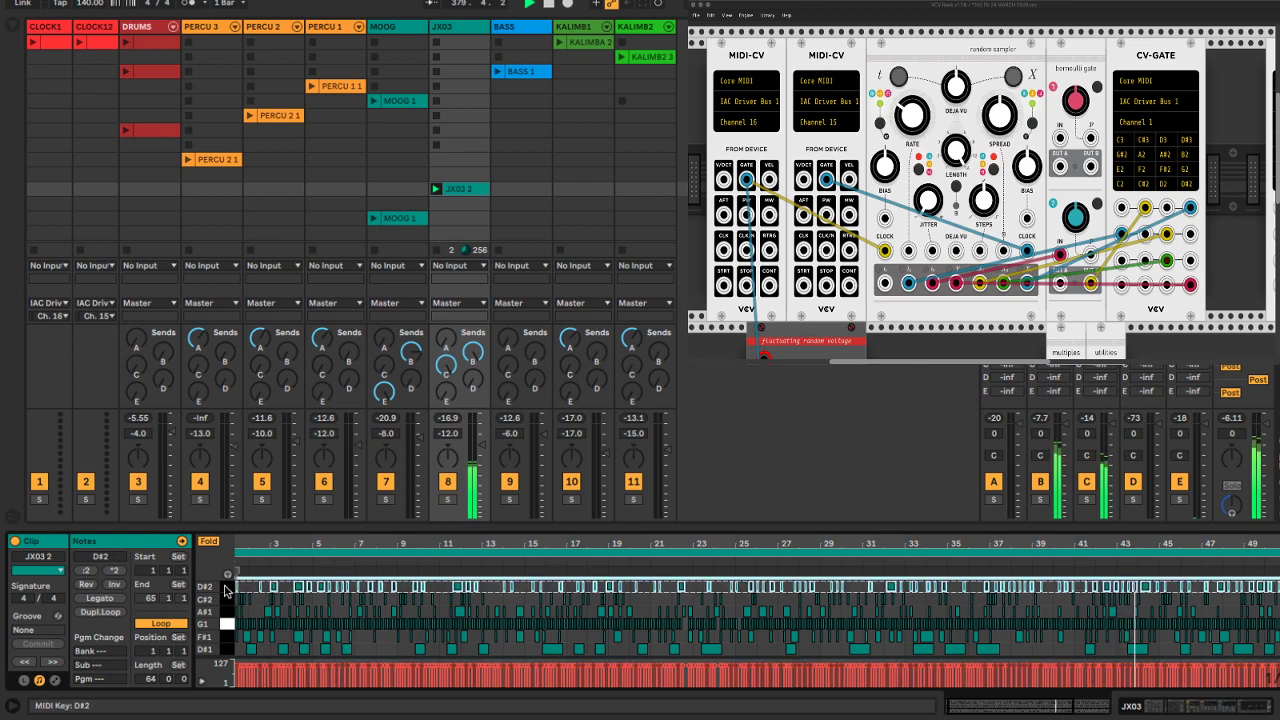
{"action": "key", "text": "0"}
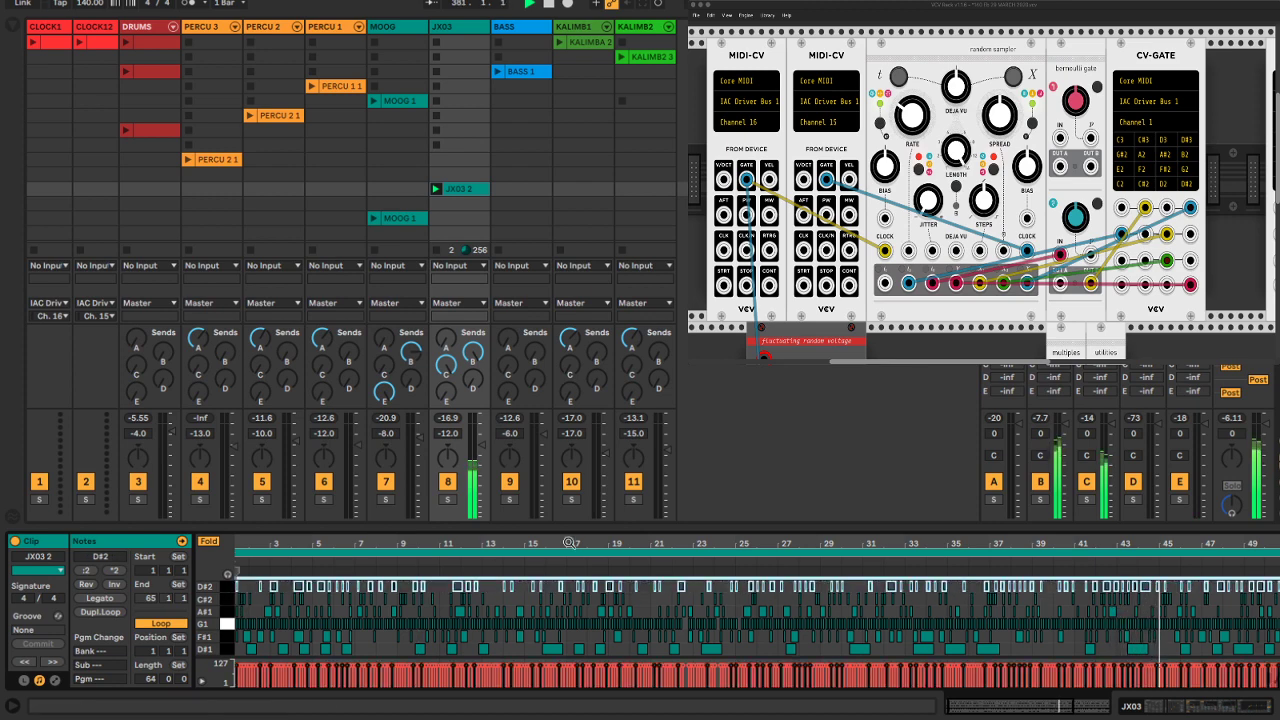
{"action": "left_click", "coordinate": [791, 435]}
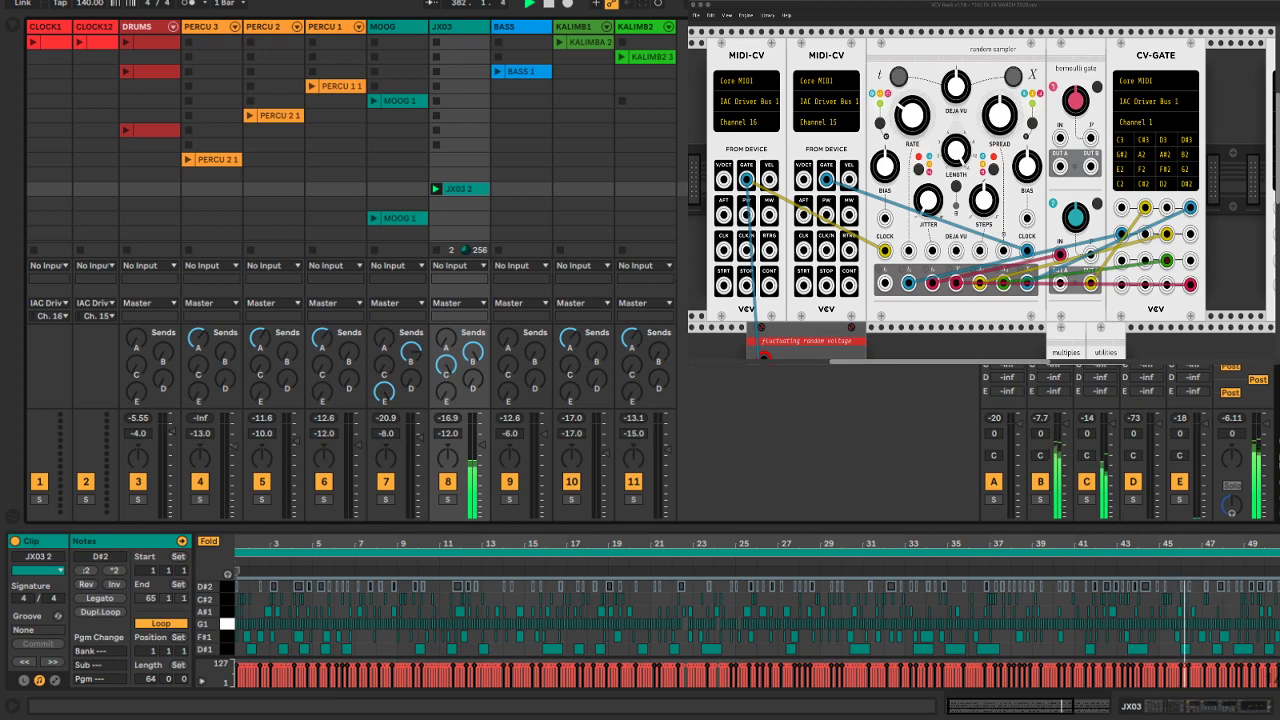
Hide the clip's notes and launch the third DRUMS clip, PERCU 2 1 on the PERCU 2 track, PERCU 1 1, the upper MOOG 1 and BASS 1
{"action": "left_click", "coordinate": [1277, 706]}
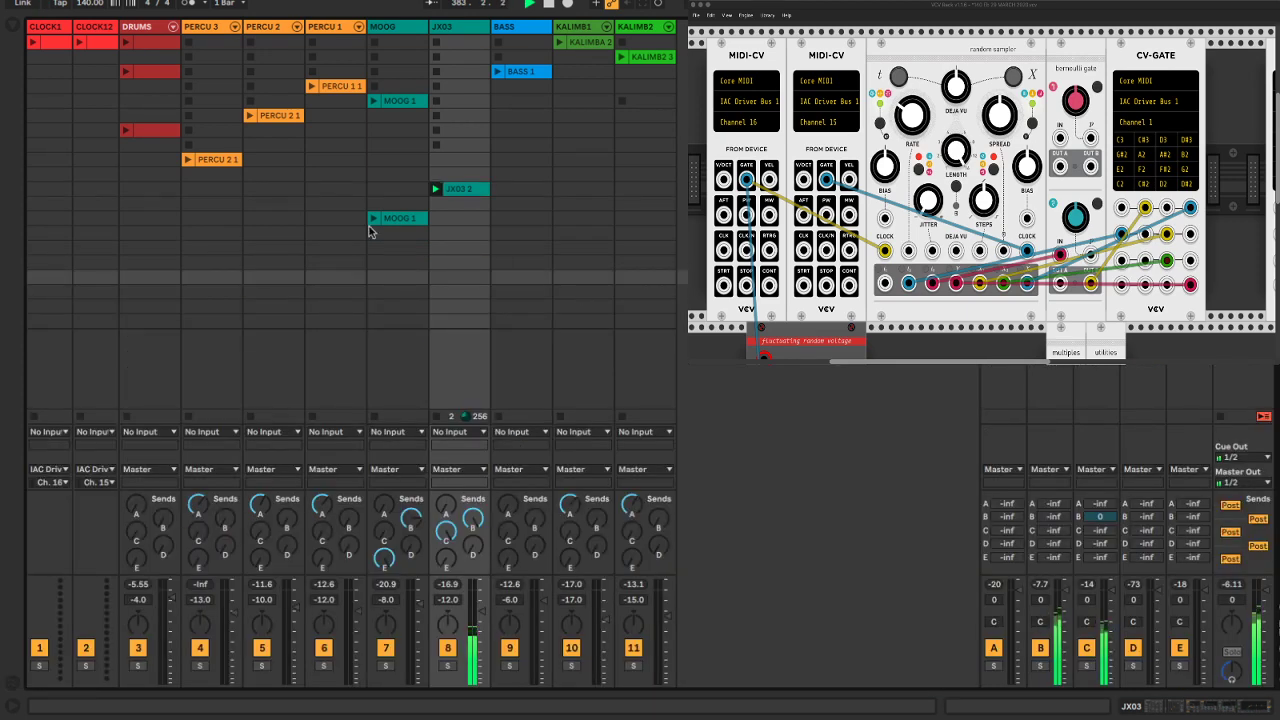
{"action": "left_click", "coordinate": [127, 131]}
{"action": "left_click", "coordinate": [249, 115]}
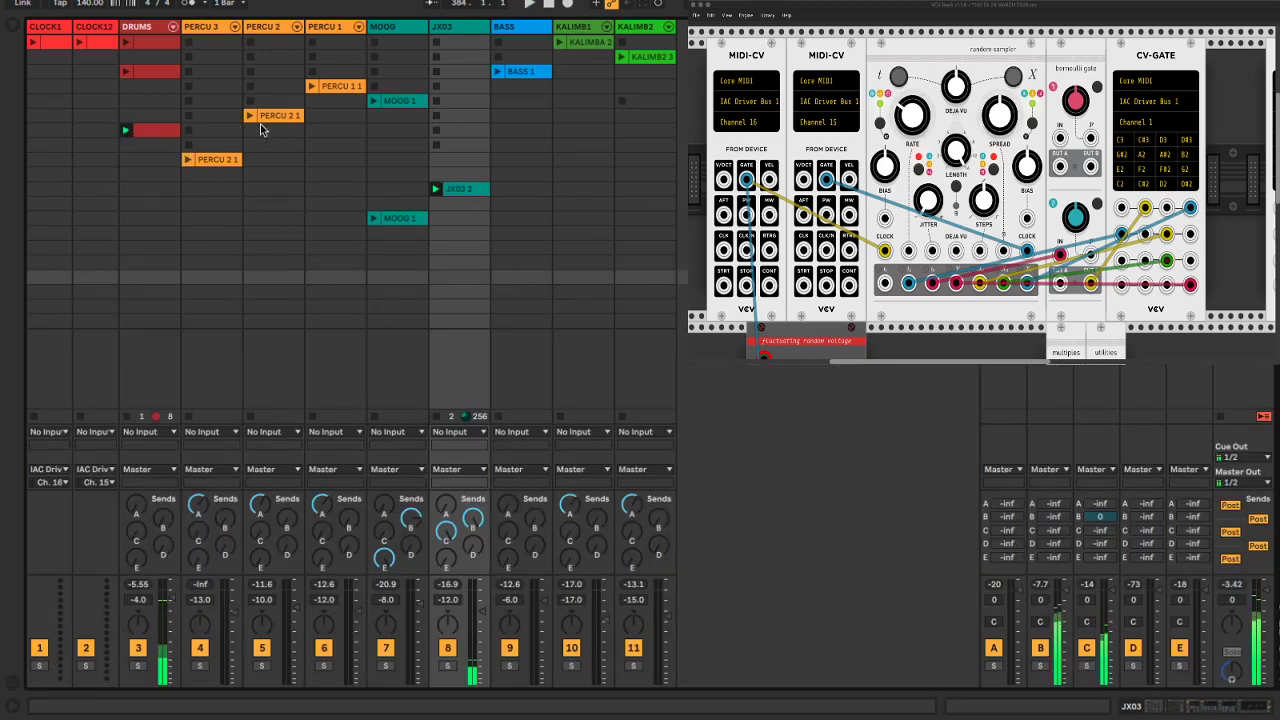
{"action": "left_click", "coordinate": [310, 87]}
{"action": "left_click", "coordinate": [373, 101]}
{"action": "left_click", "coordinate": [497, 72]}
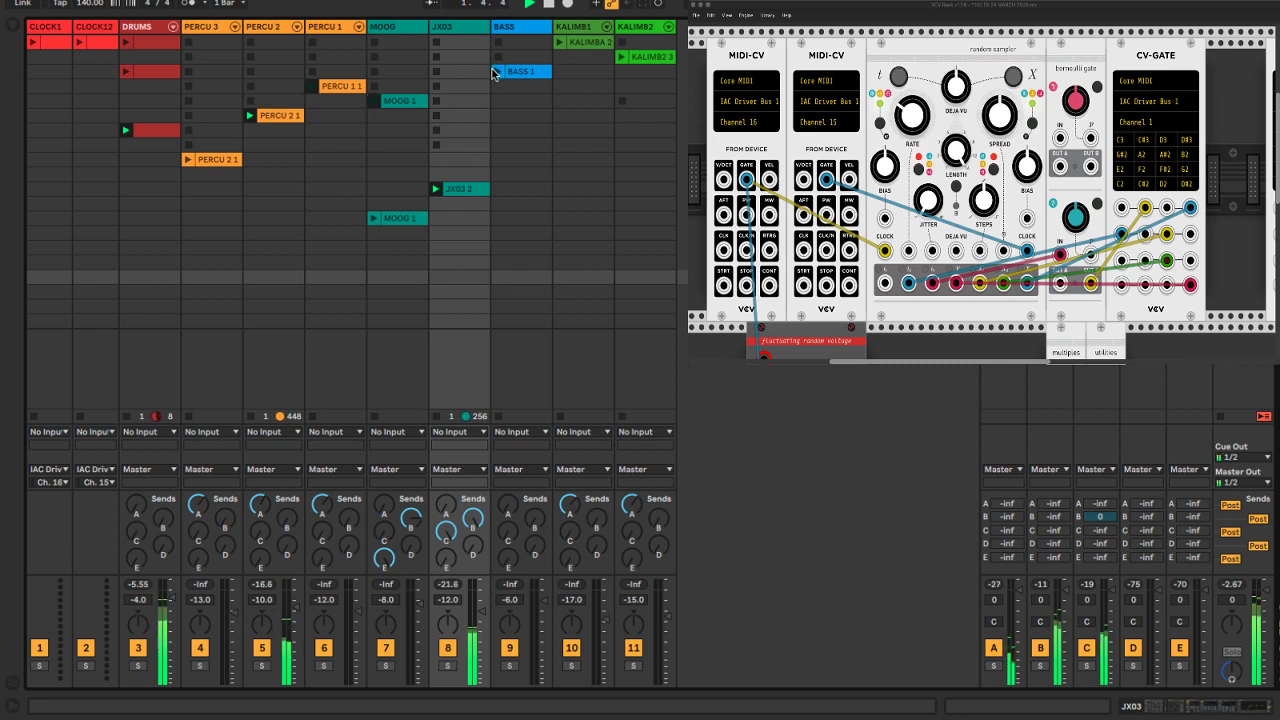
Stop the MOOG track's clip, and launch the KALIMBA 2 and KALIMB2 3 clips
{"action": "left_click", "coordinate": [560, 43]}
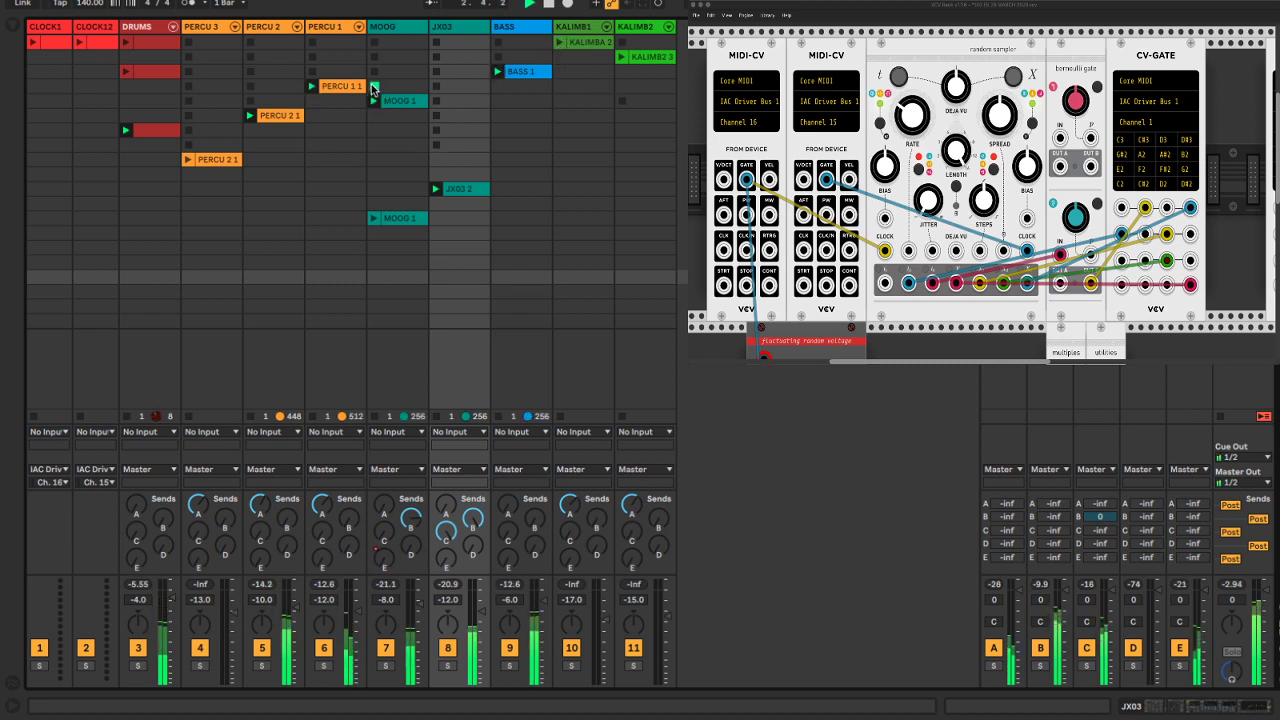
{"action": "left_click", "coordinate": [558, 44]}
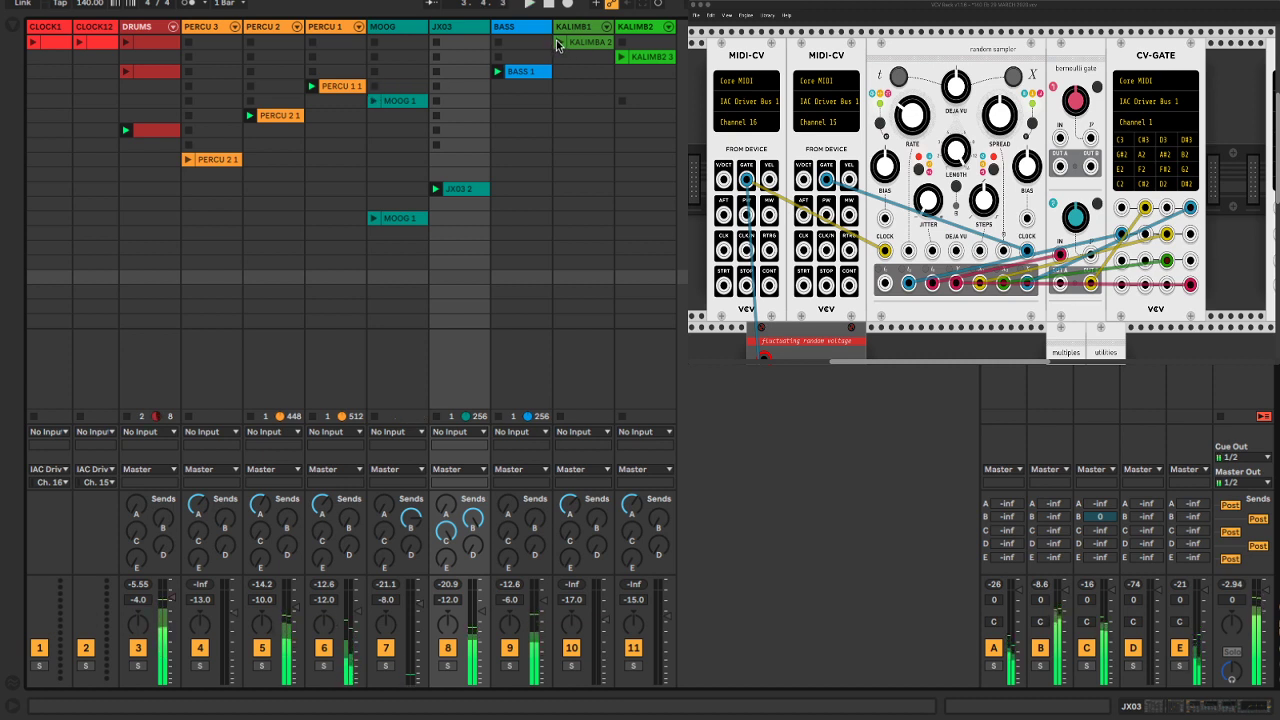
{"action": "left_click", "coordinate": [620, 59]}
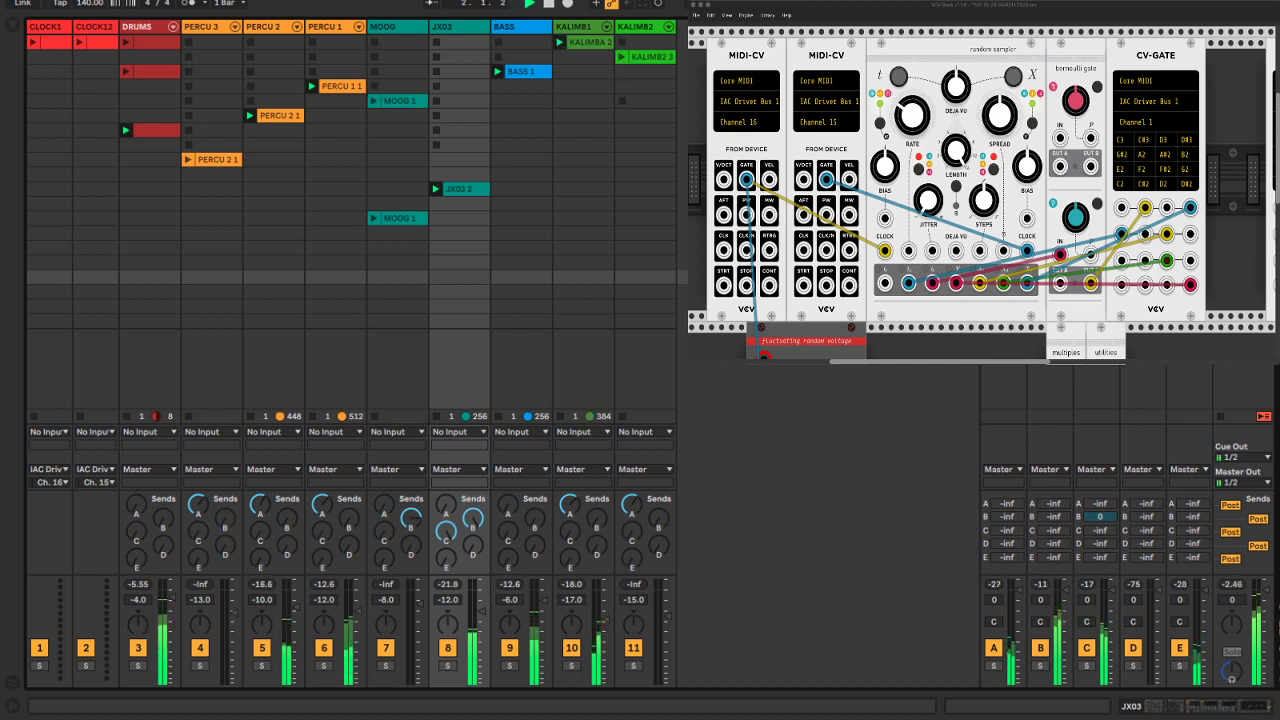
Set the JX03 track's volume to -14.5 dB and turn its send C down to -inf dB
{"action": "left_click_drag", "start_coordinate": [482, 611], "coordinate": [482, 618]}
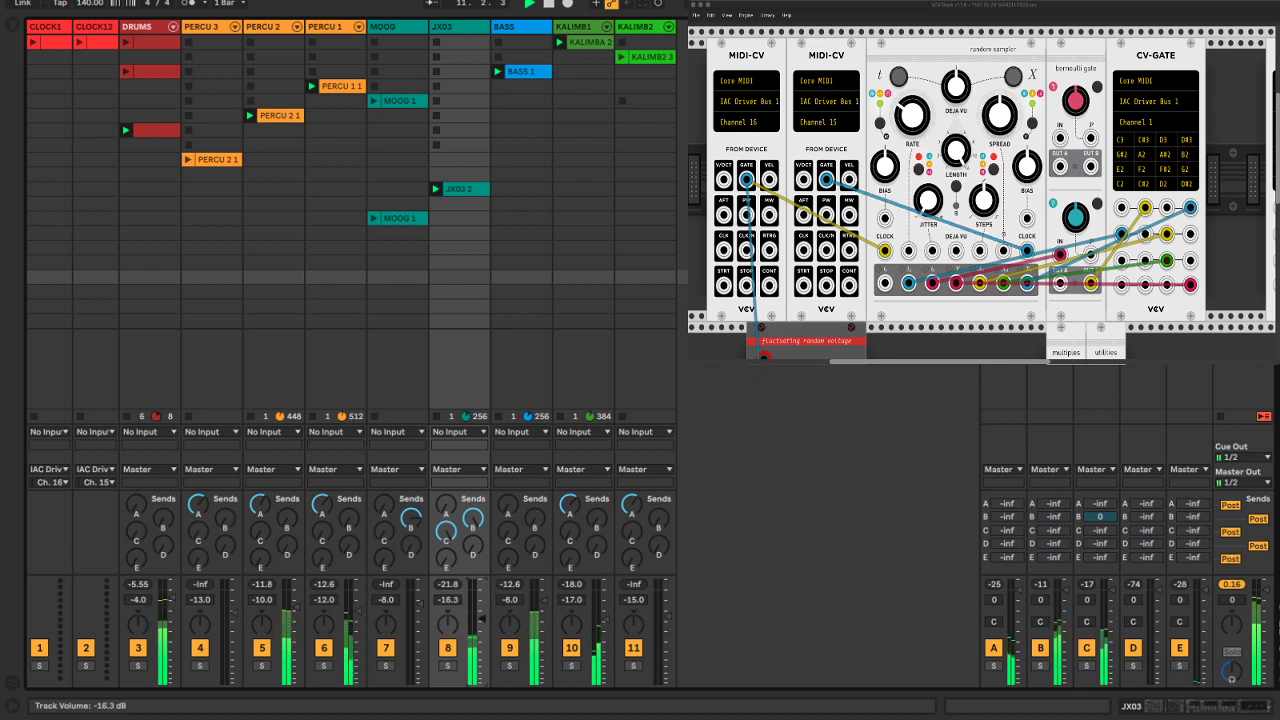
{"action": "left_click_drag", "start_coordinate": [482, 617], "coordinate": [481, 615]}
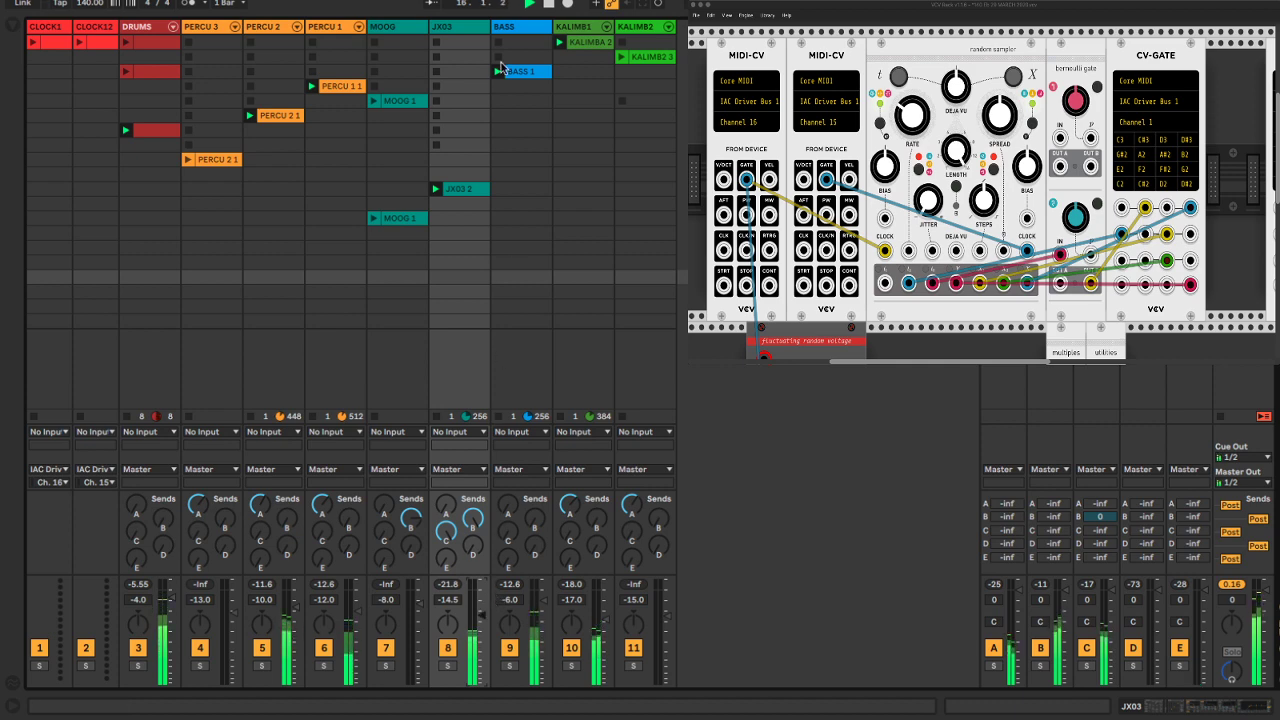
{"action": "double_click", "coordinate": [446, 31]}
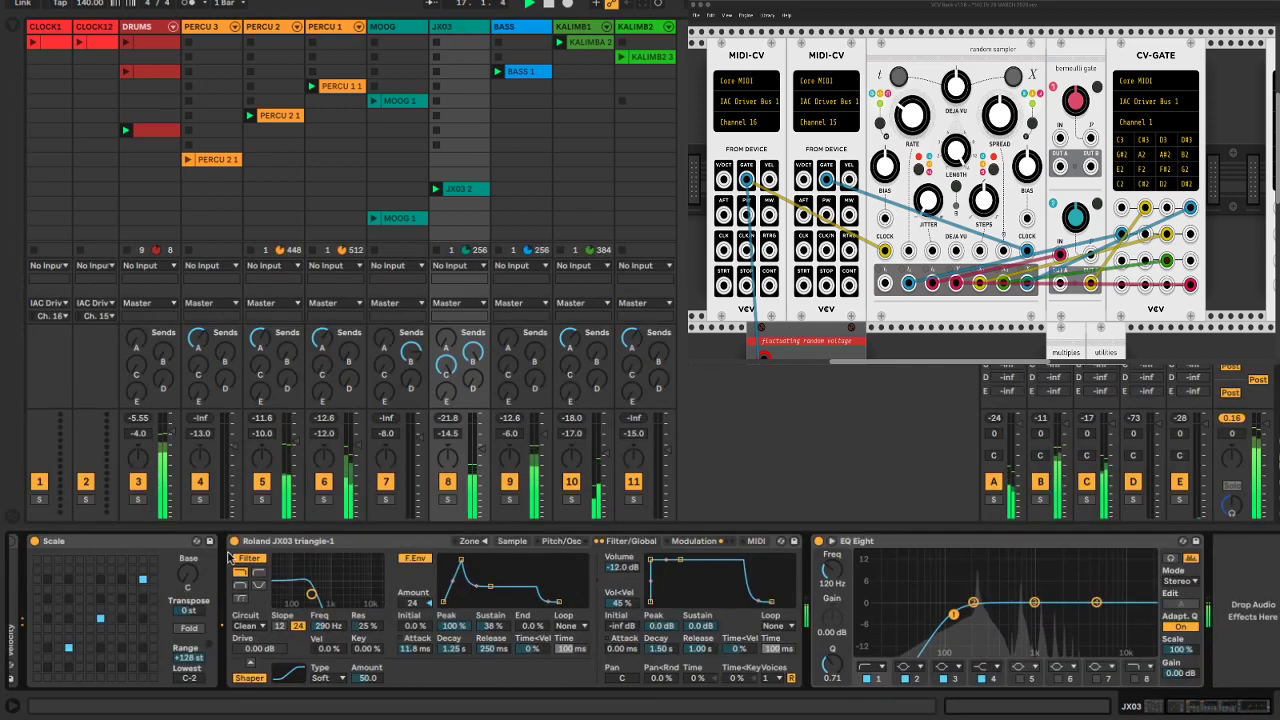
{"action": "left_click", "coordinate": [243, 559]}
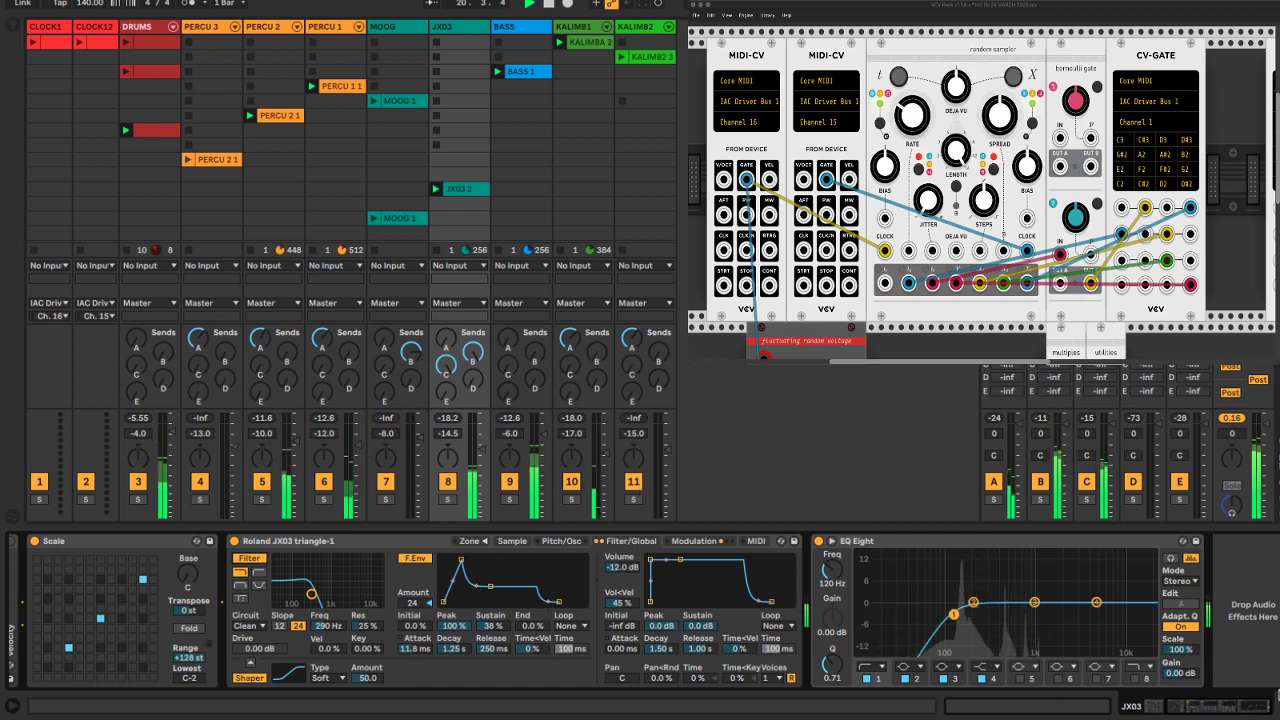
{"action": "left_click", "coordinate": [1269, 706]}
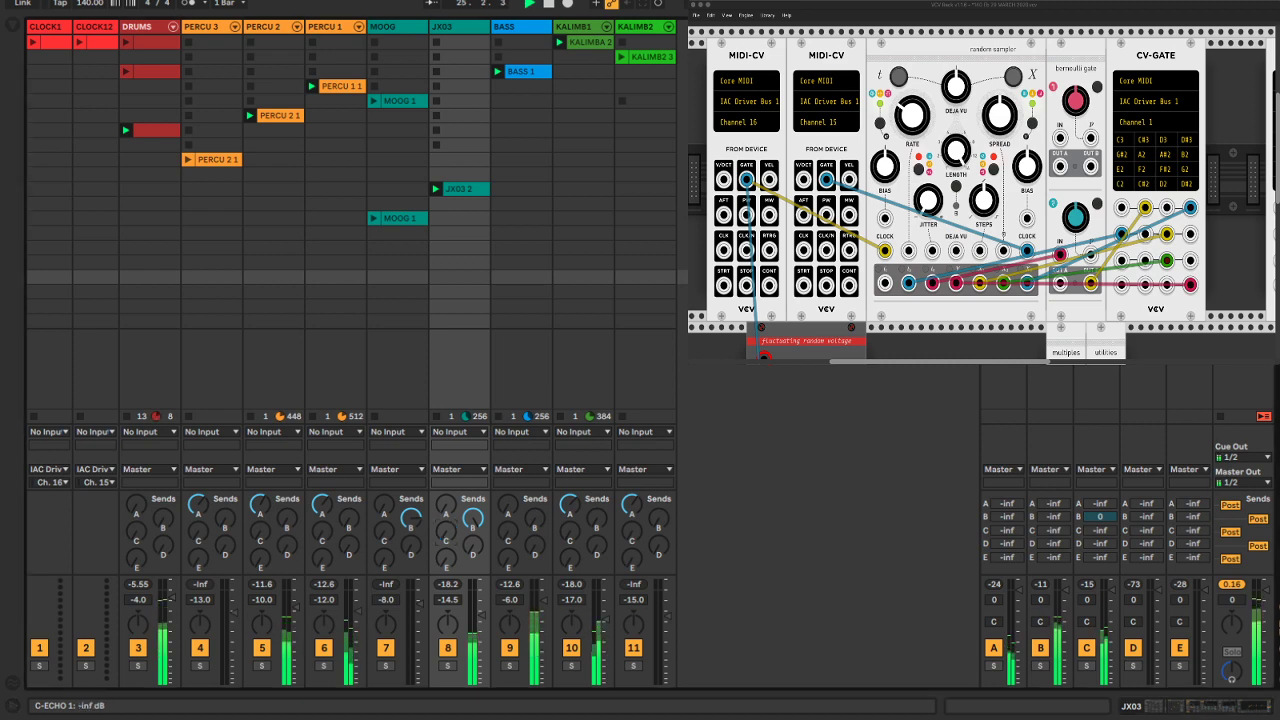
Copy ValhallaRoom from the B-LONG return track to the end of JX03's device chain and turn JX03's send B fully down
{"action": "left_click", "coordinate": [1050, 27]}
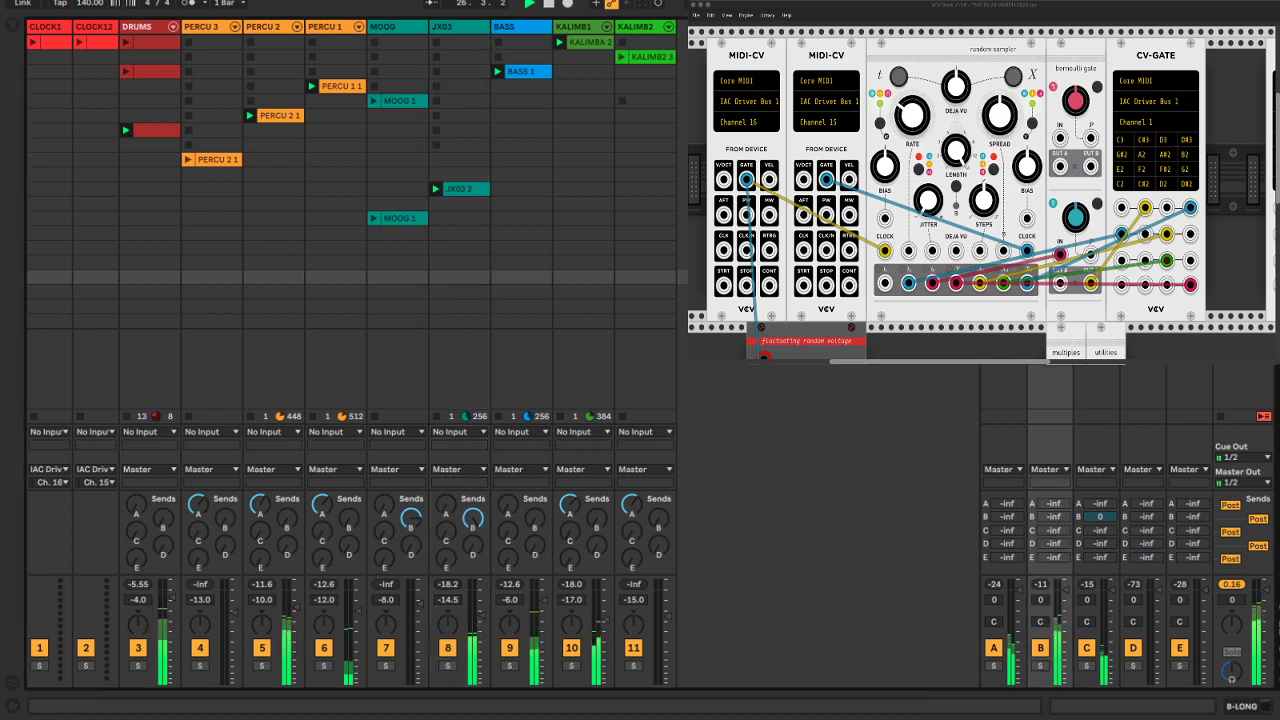
{"action": "double_click", "coordinate": [1050, 27]}
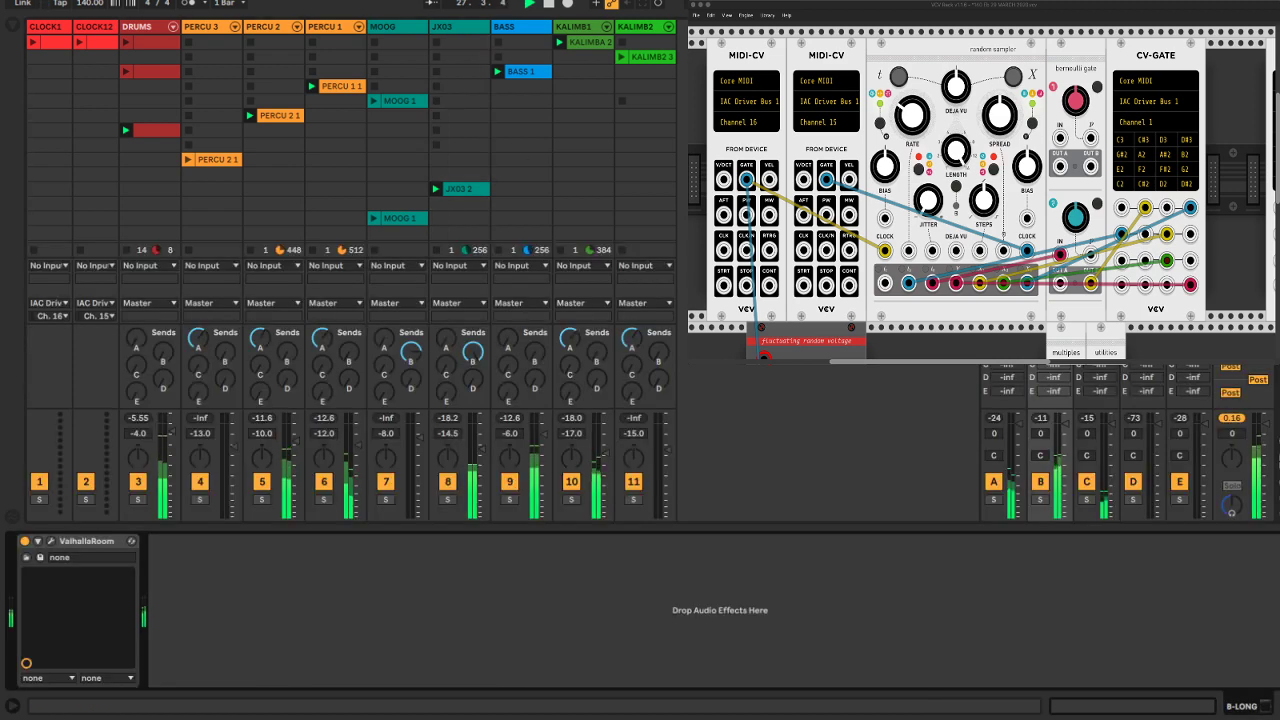
{"action": "left_click", "coordinate": [81, 543]}
{"action": "right_click", "coordinate": [81, 543]}
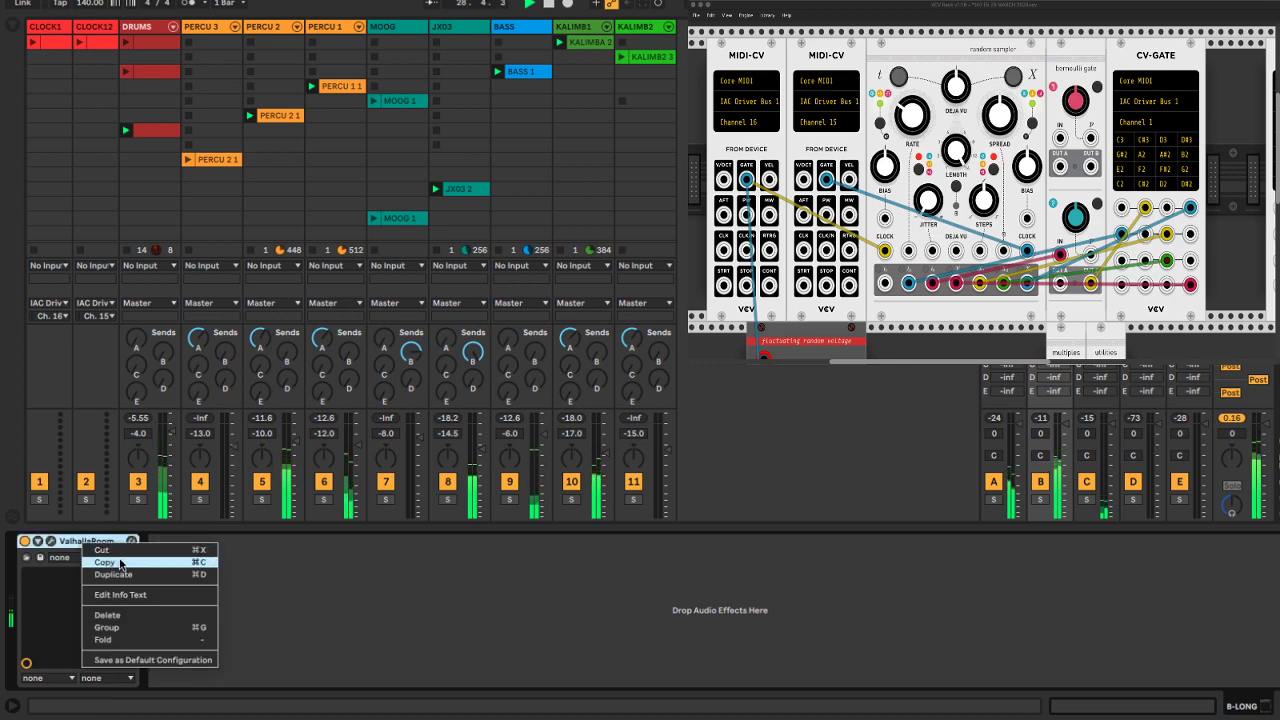
{"action": "left_click", "coordinate": [120, 557]}
{"action": "left_click", "coordinate": [478, 31]}
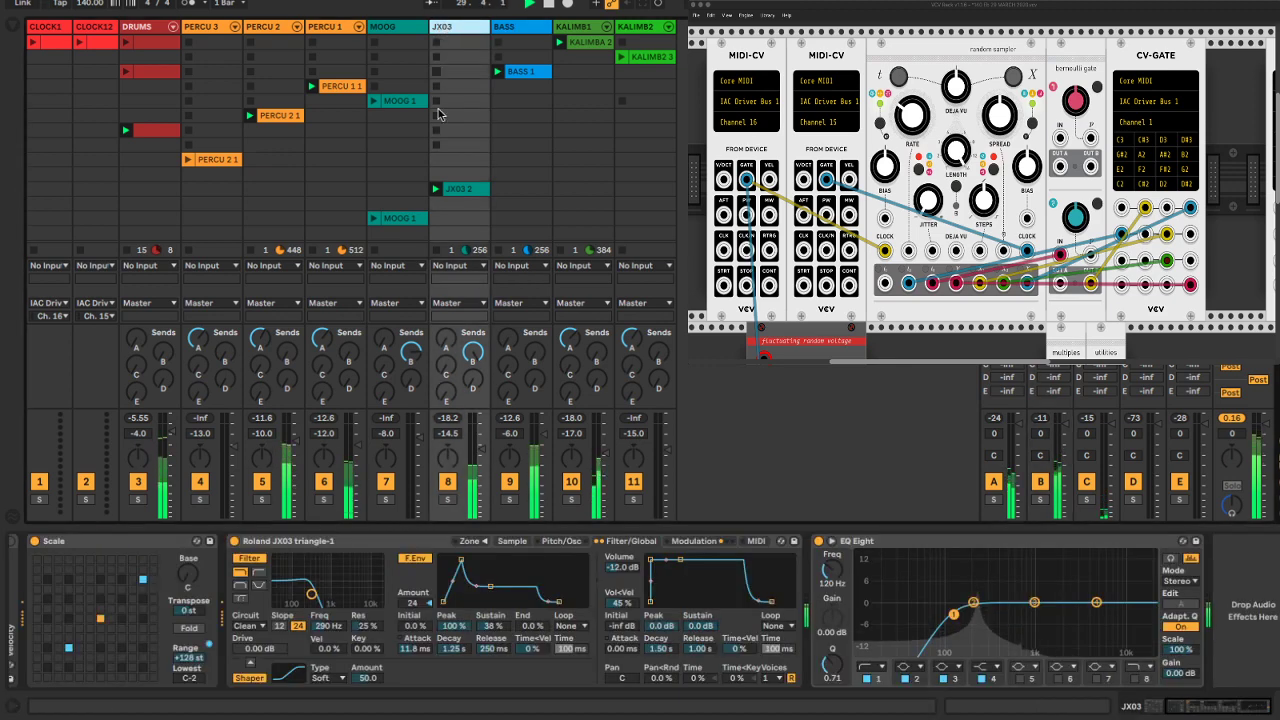
{"action": "right_click", "coordinate": [1220, 600]}
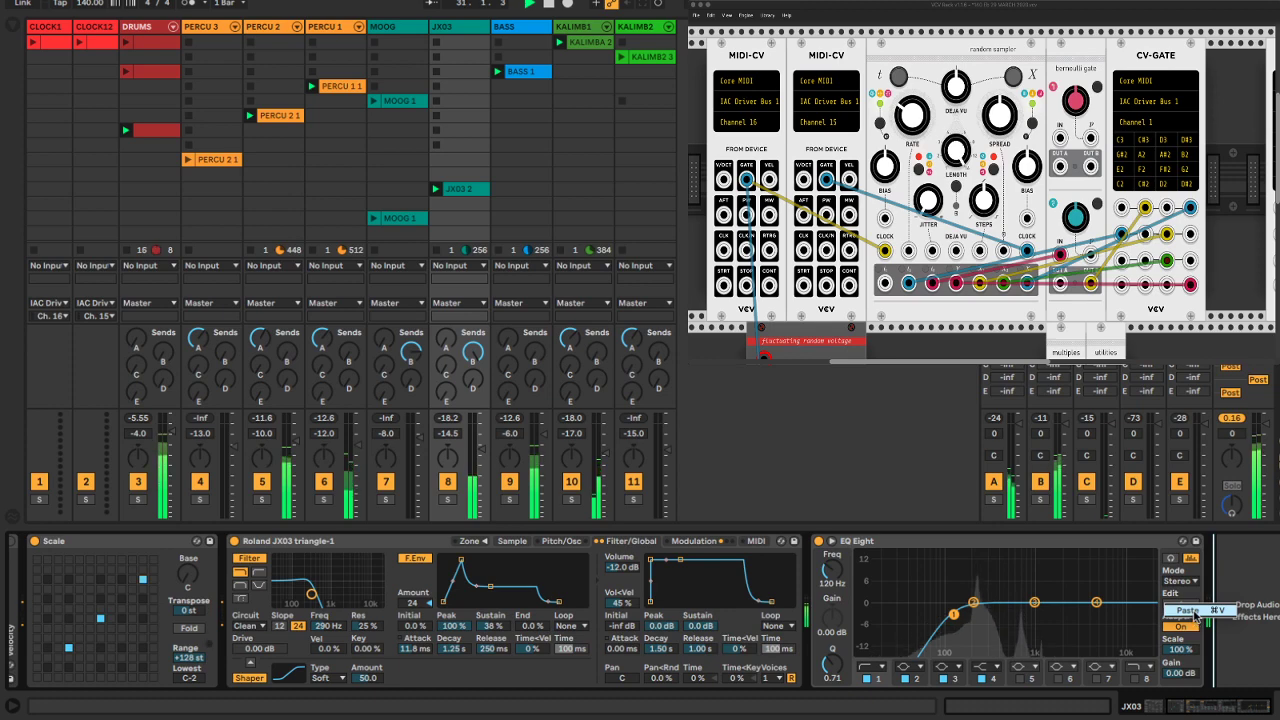
{"action": "left_click", "coordinate": [1188, 610]}
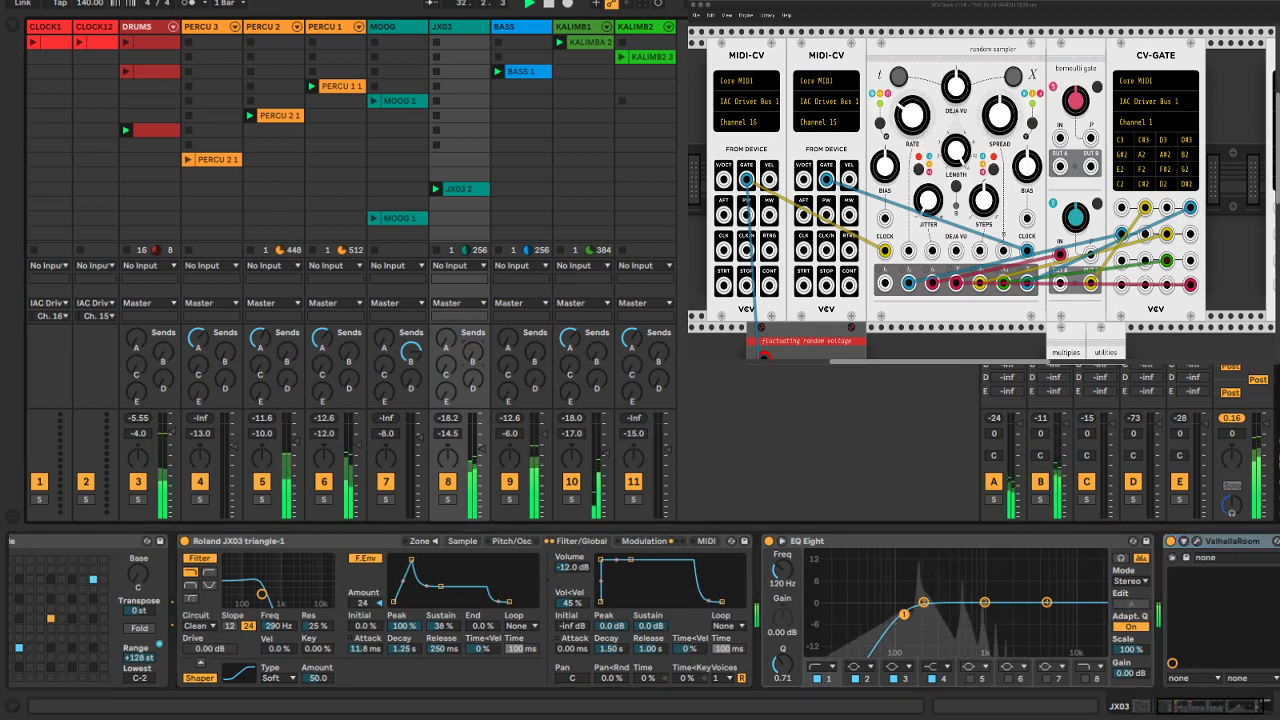
Raise JX03's send B again and set the track's volume to -20.0 dB
{"action": "left_click_drag", "start_coordinate": [482, 450], "coordinate": [482, 443]}
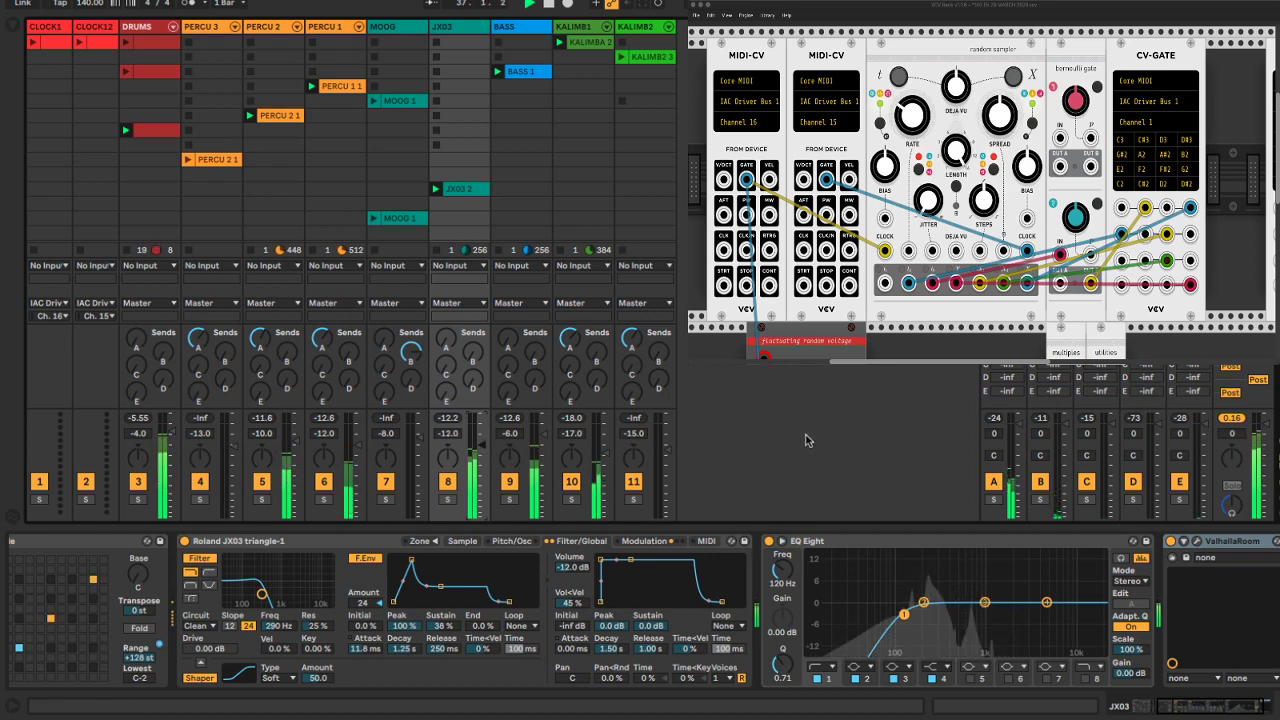
{"action": "scroll", "coordinate": [870, 615], "scroll_direction": "right", "scroll_amount": 2}
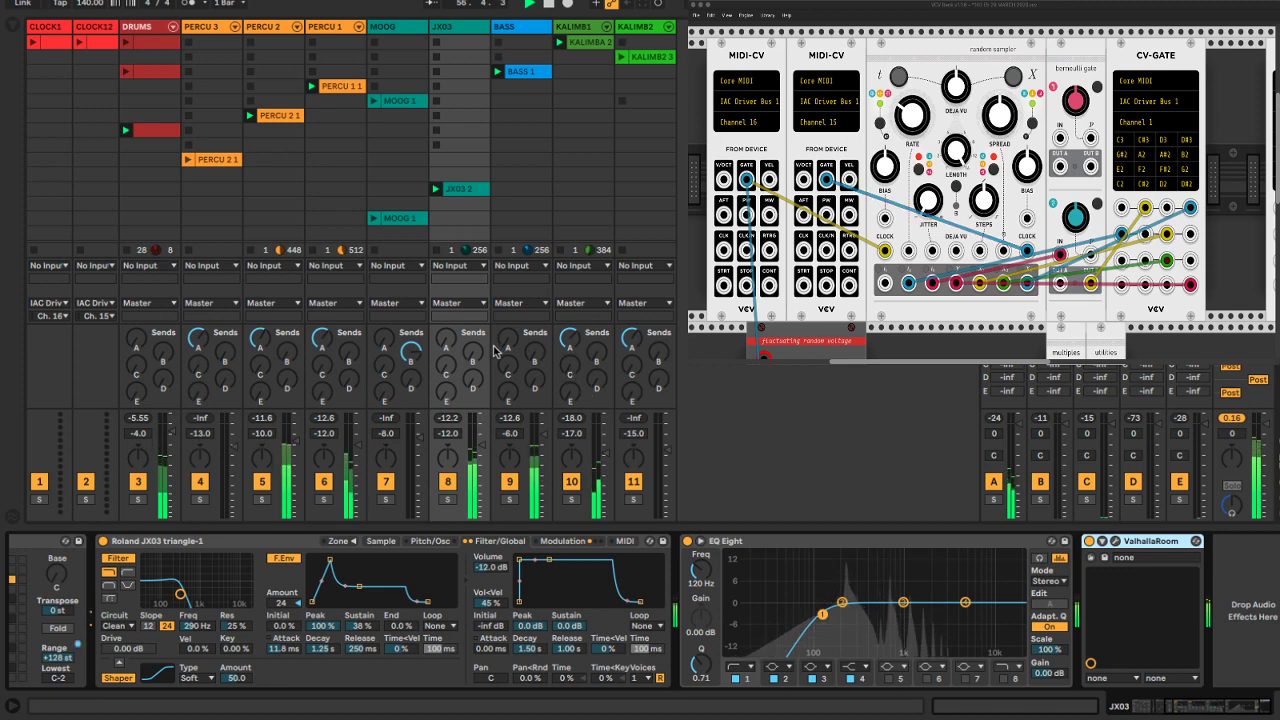
{"action": "left_click_drag", "start_coordinate": [474, 360], "coordinate": [474, 270]}
{"action": "left_click_drag", "start_coordinate": [483, 446], "coordinate": [480, 463]}
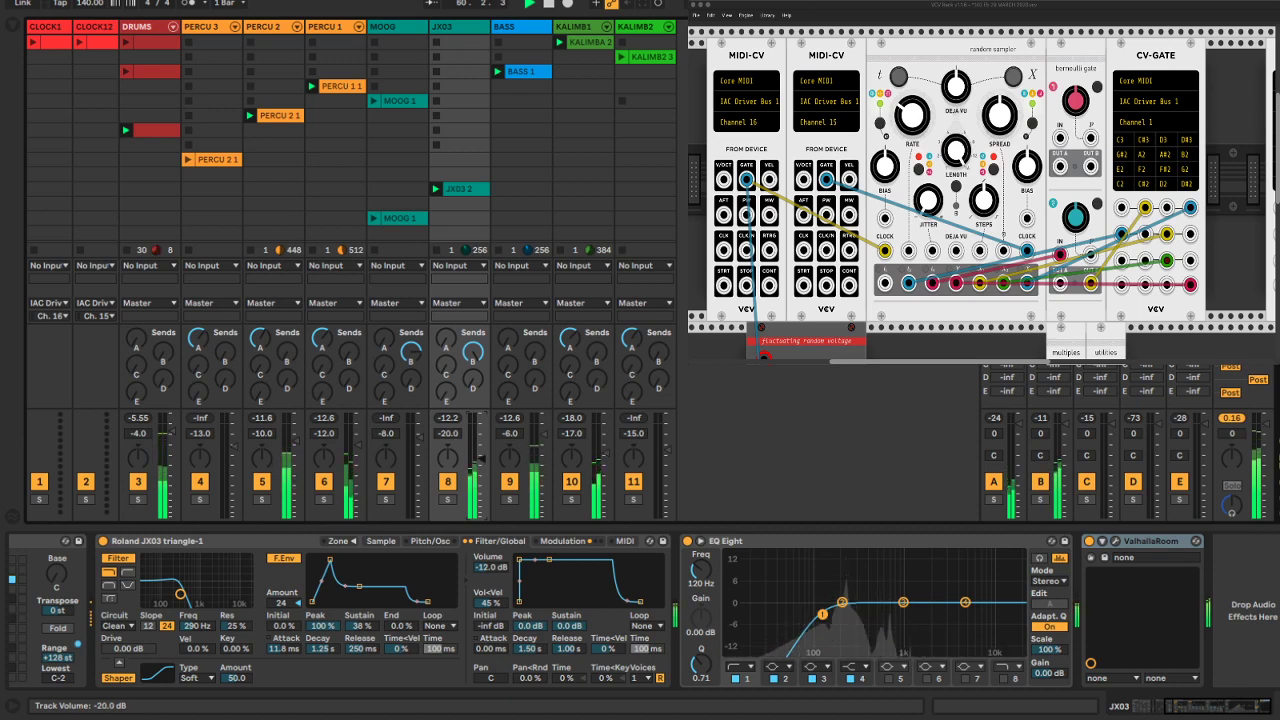
Solo JX03, set its volume to -15.0 dB, check the sampler's modulation settings and end the solo
{"action": "left_click", "coordinate": [447, 499]}
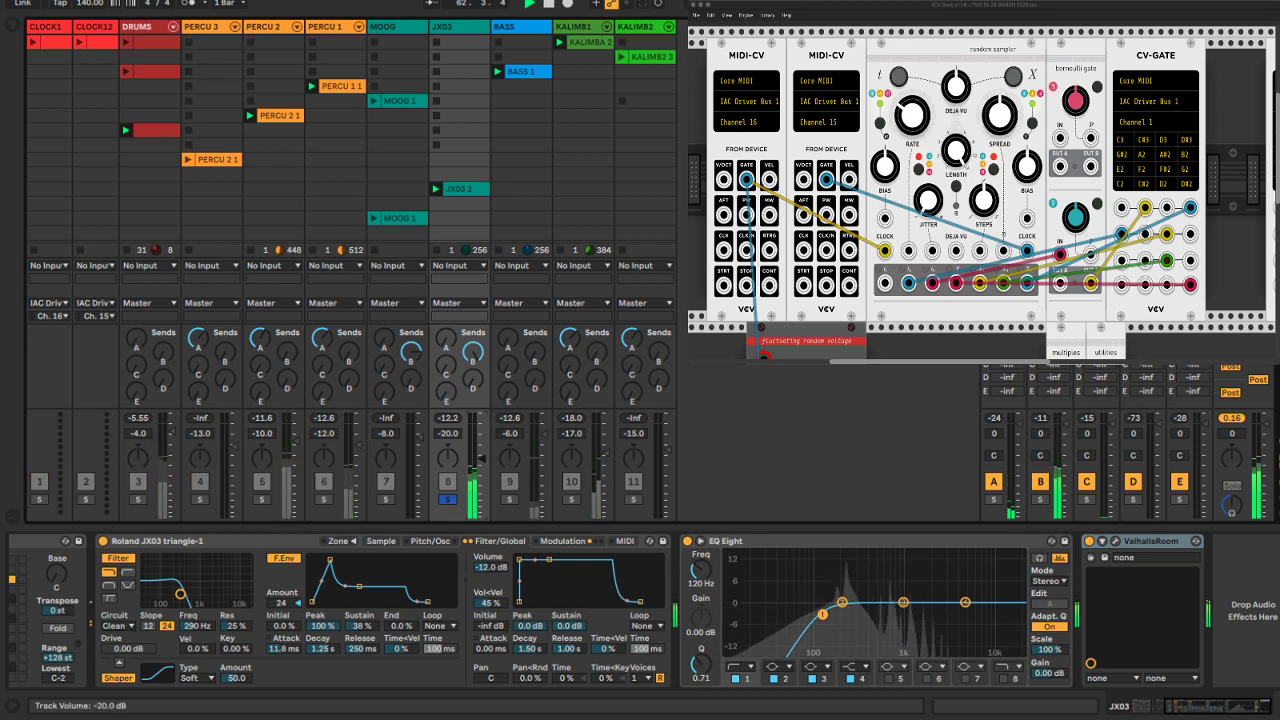
{"action": "left_click_drag", "start_coordinate": [482, 459], "coordinate": [482, 455]}
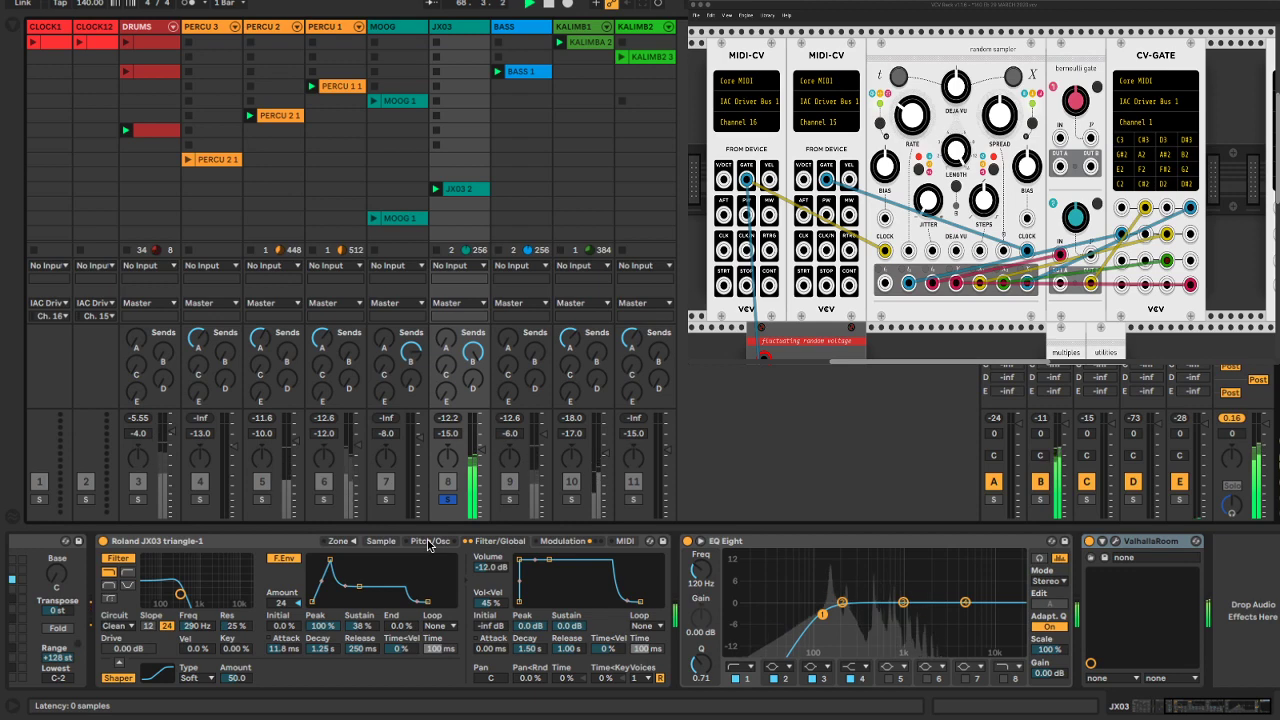
{"action": "left_click", "coordinate": [558, 543]}
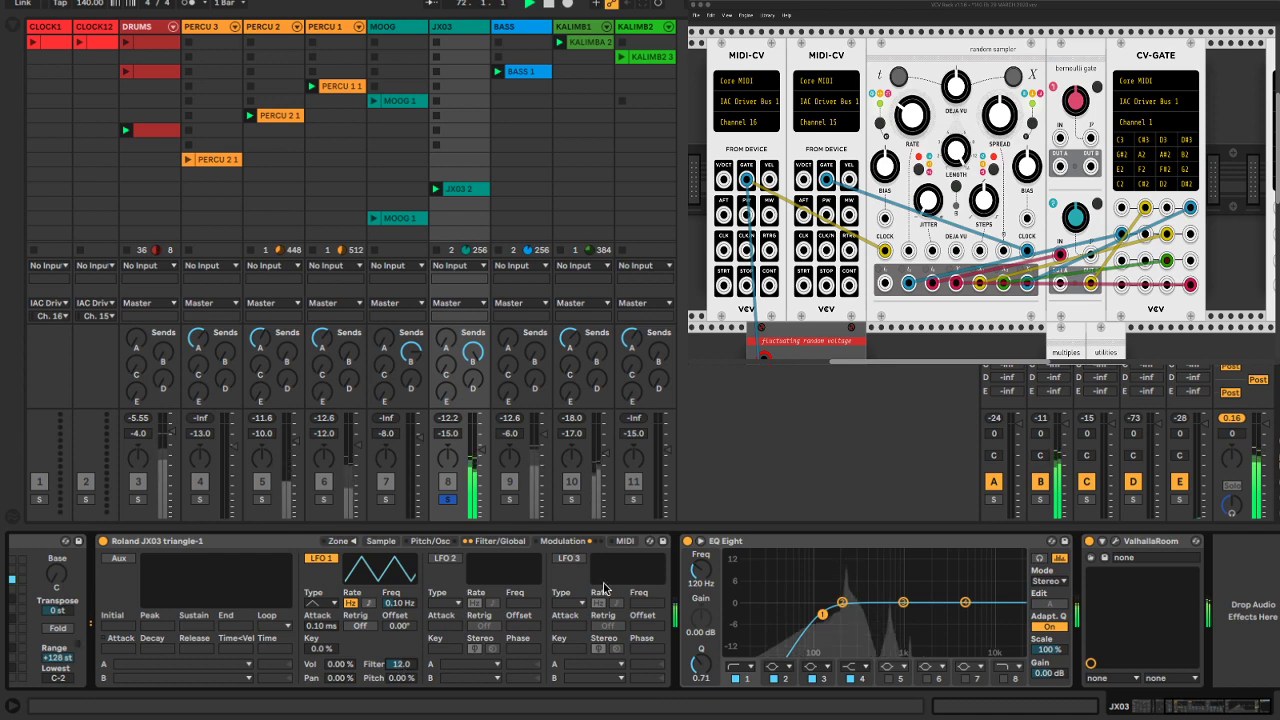
{"action": "left_click", "coordinate": [487, 541]}
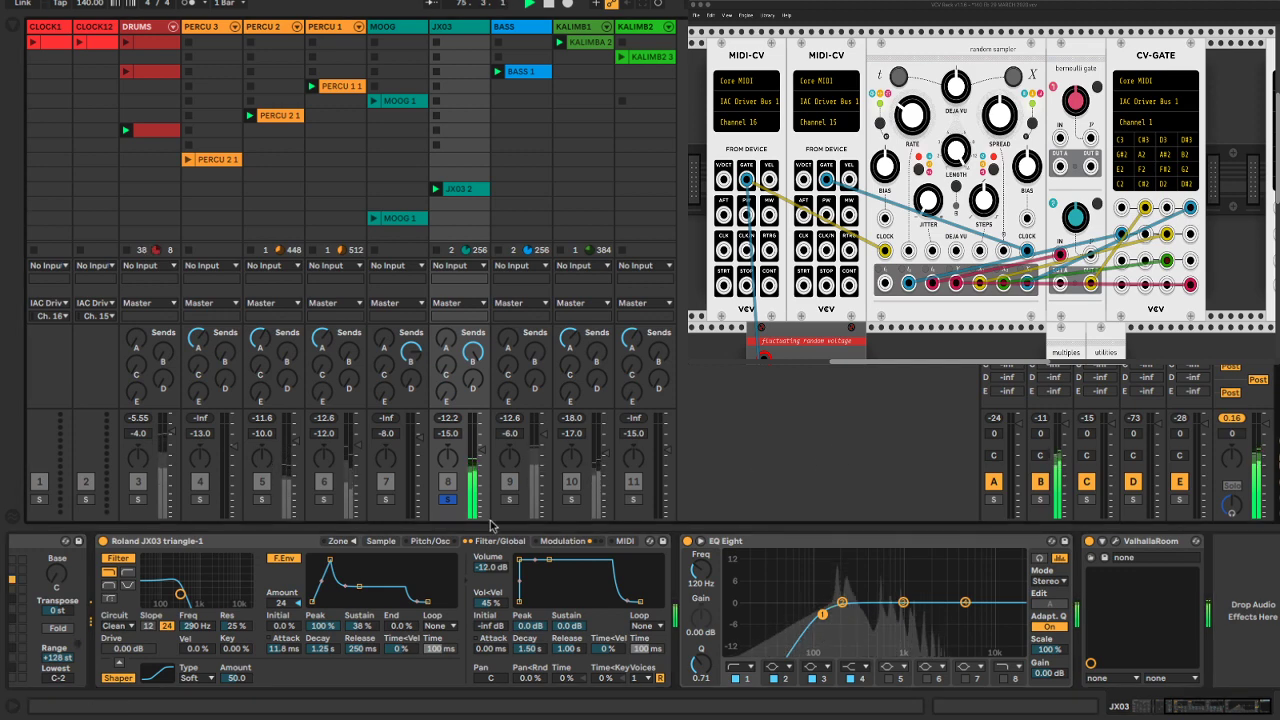
{"action": "left_click", "coordinate": [447, 502]}
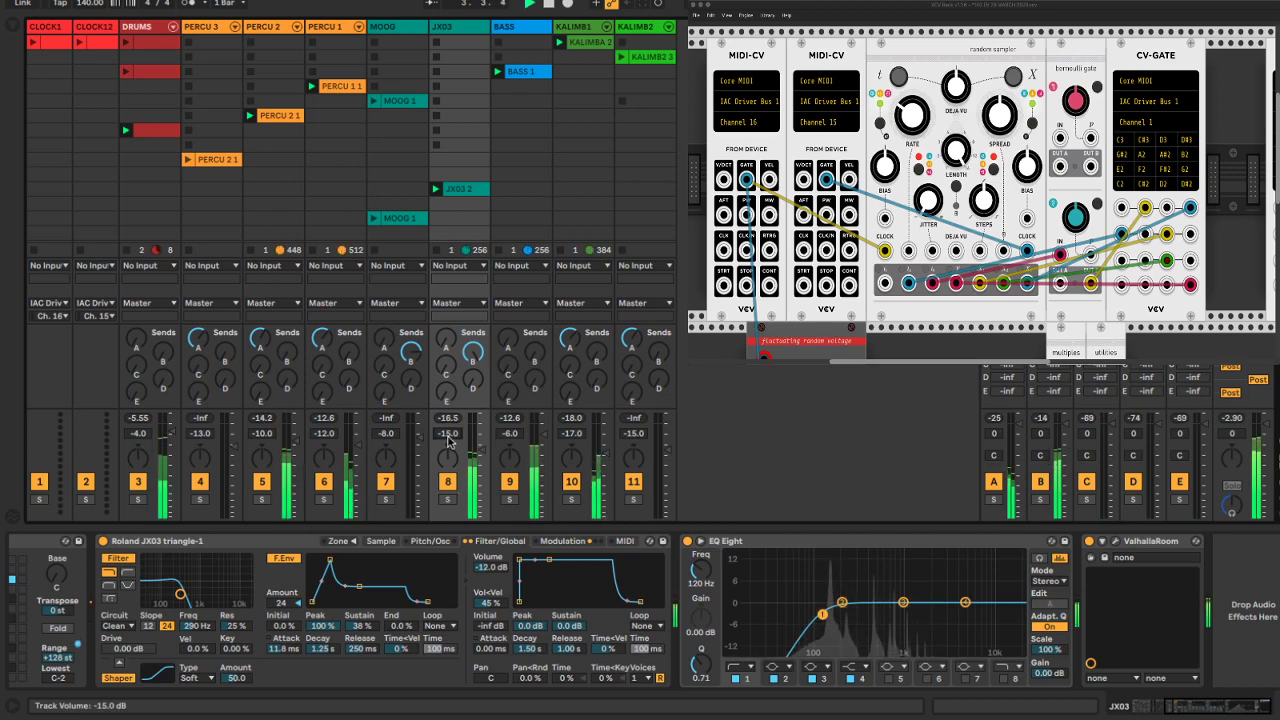
Deactivate all F#1 notes and reactivate all D#2 notes in the JX03 2 clip, and hide the clip's notes
{"action": "left_click", "coordinate": [469, 191]}
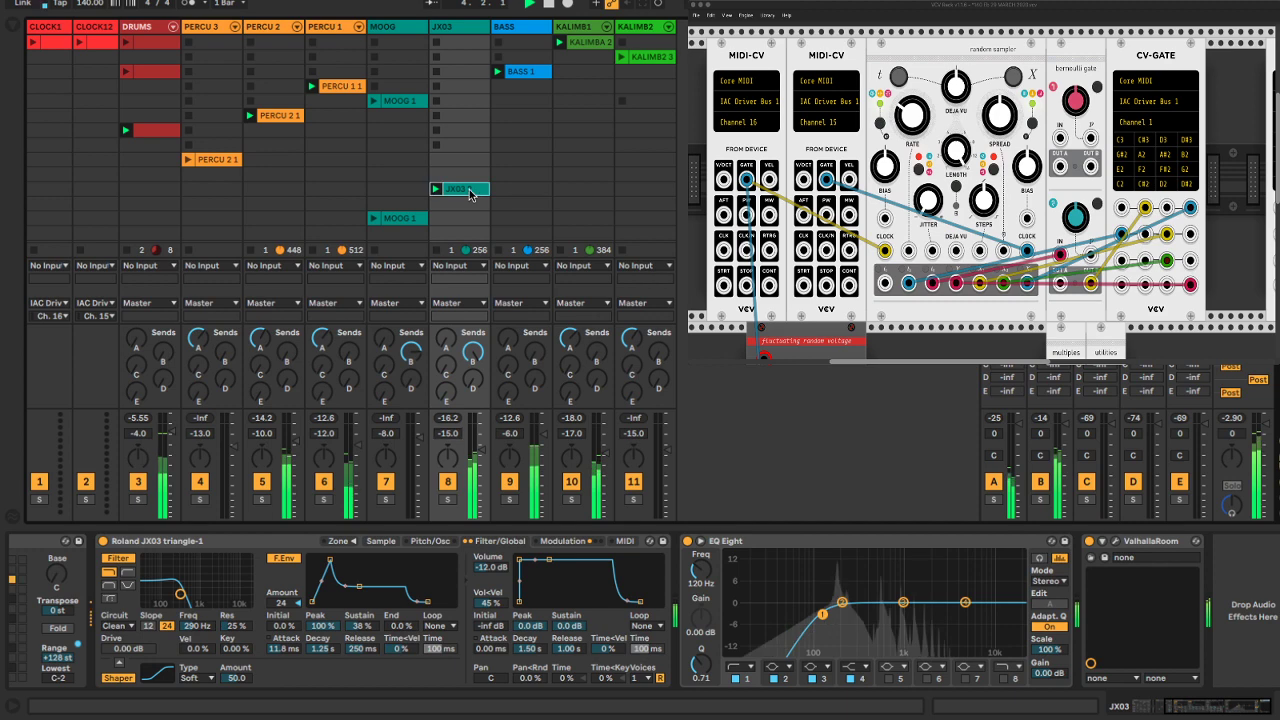
{"action": "double_click", "coordinate": [469, 190]}
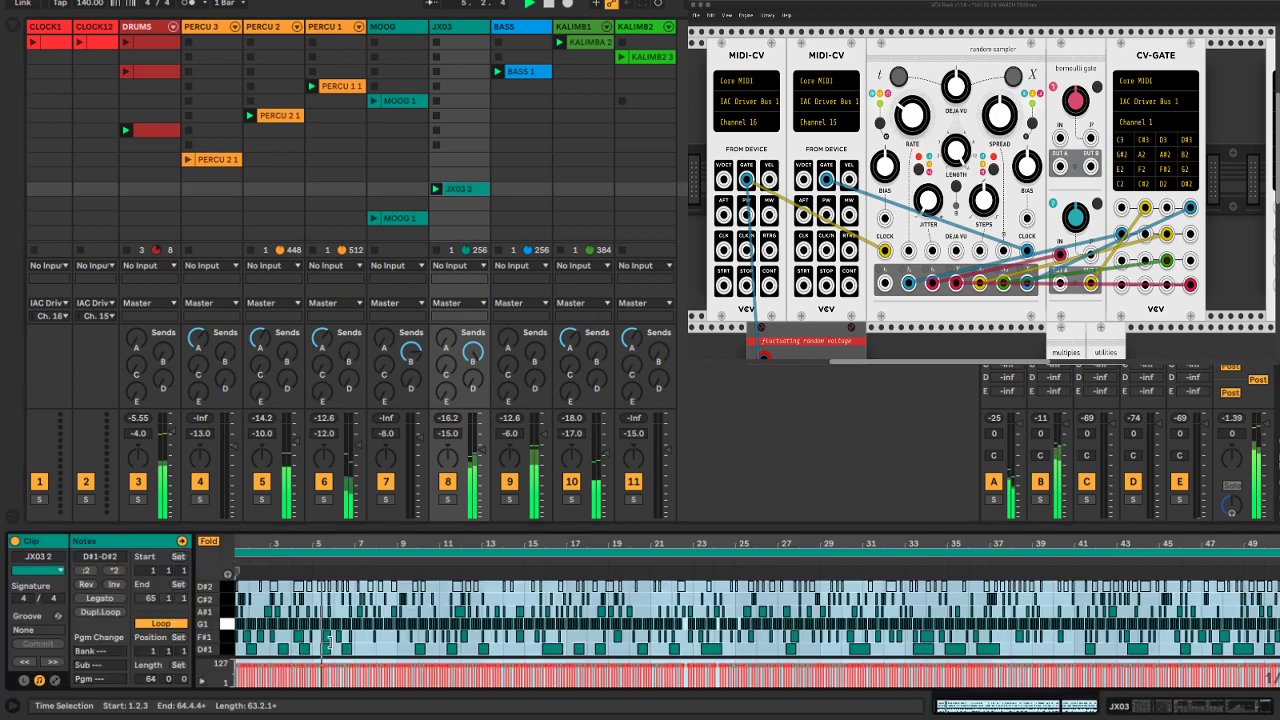
{"action": "left_click", "coordinate": [224, 638]}
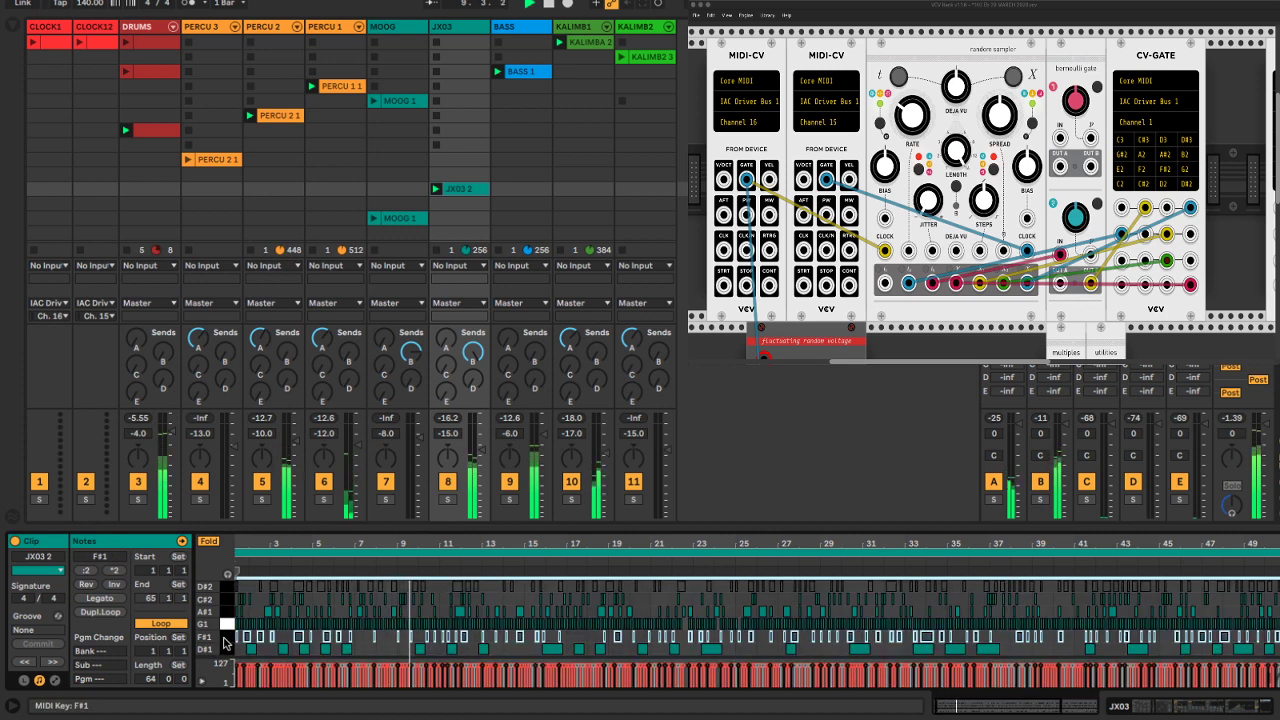
{"action": "left_click", "coordinate": [790, 402]}
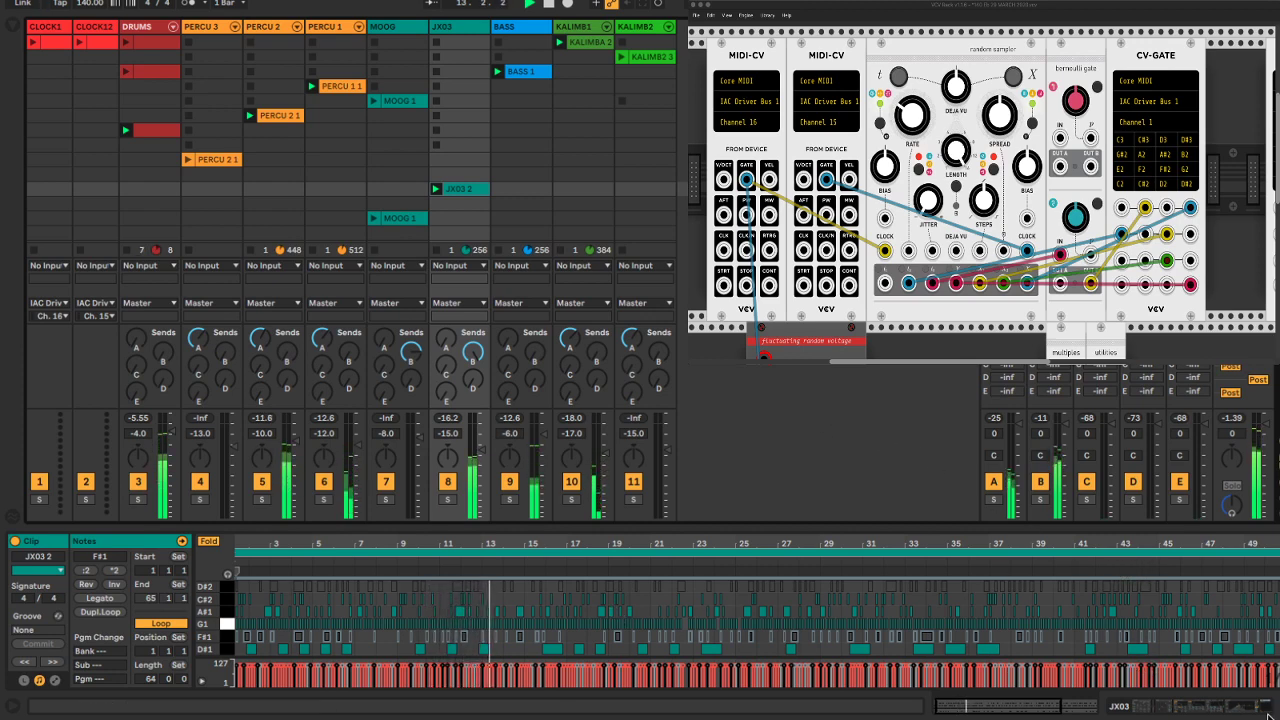
{"action": "left_click", "coordinate": [230, 587]}
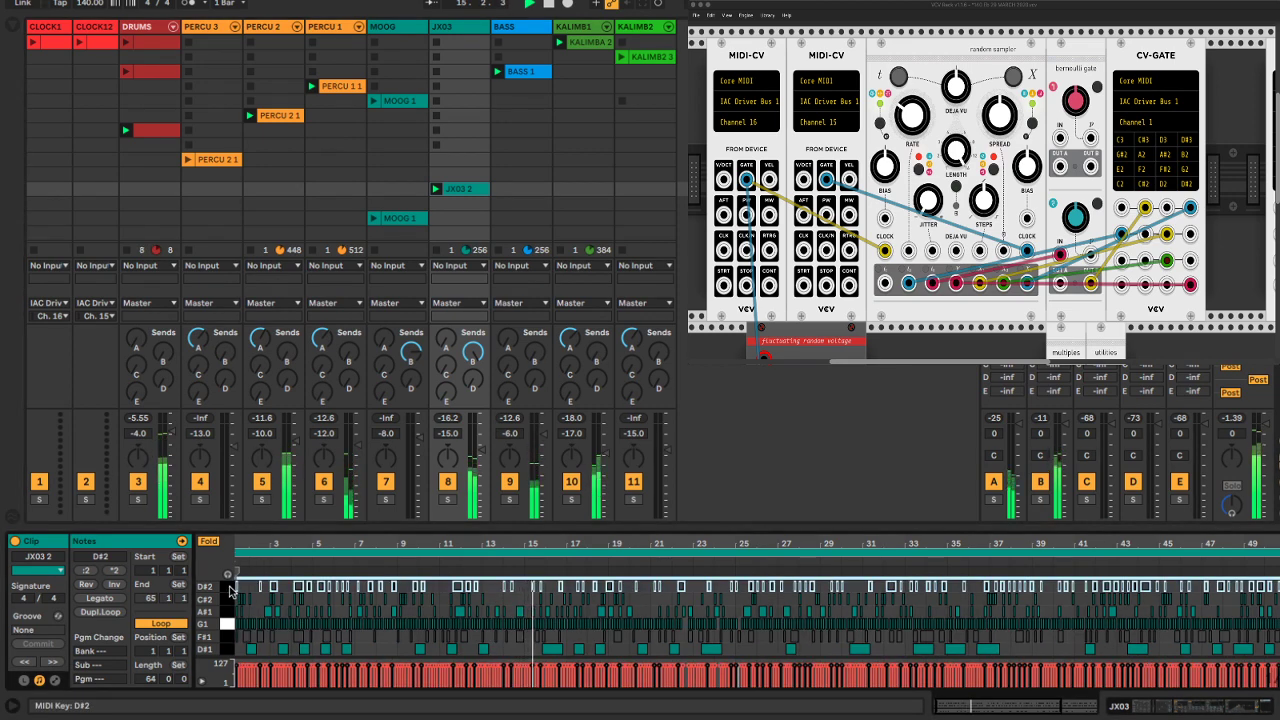
{"action": "left_click", "coordinate": [740, 340]}
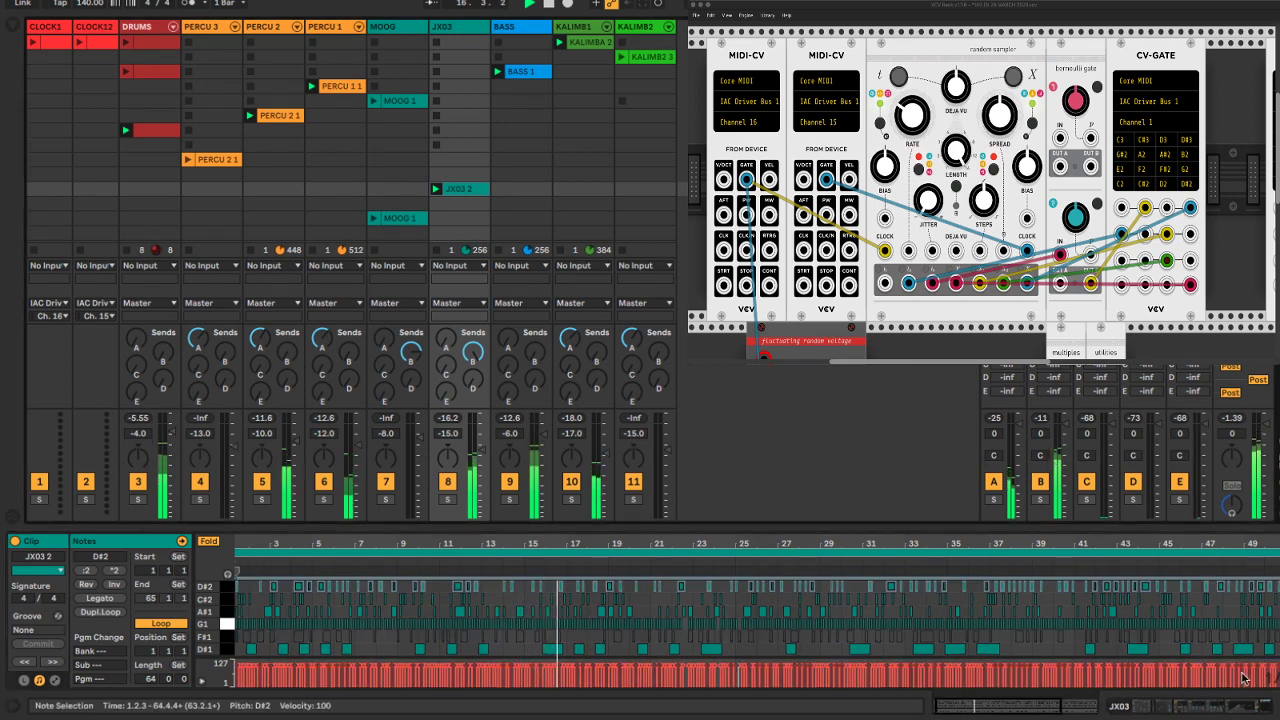
{"action": "left_click", "coordinate": [1278, 706]}
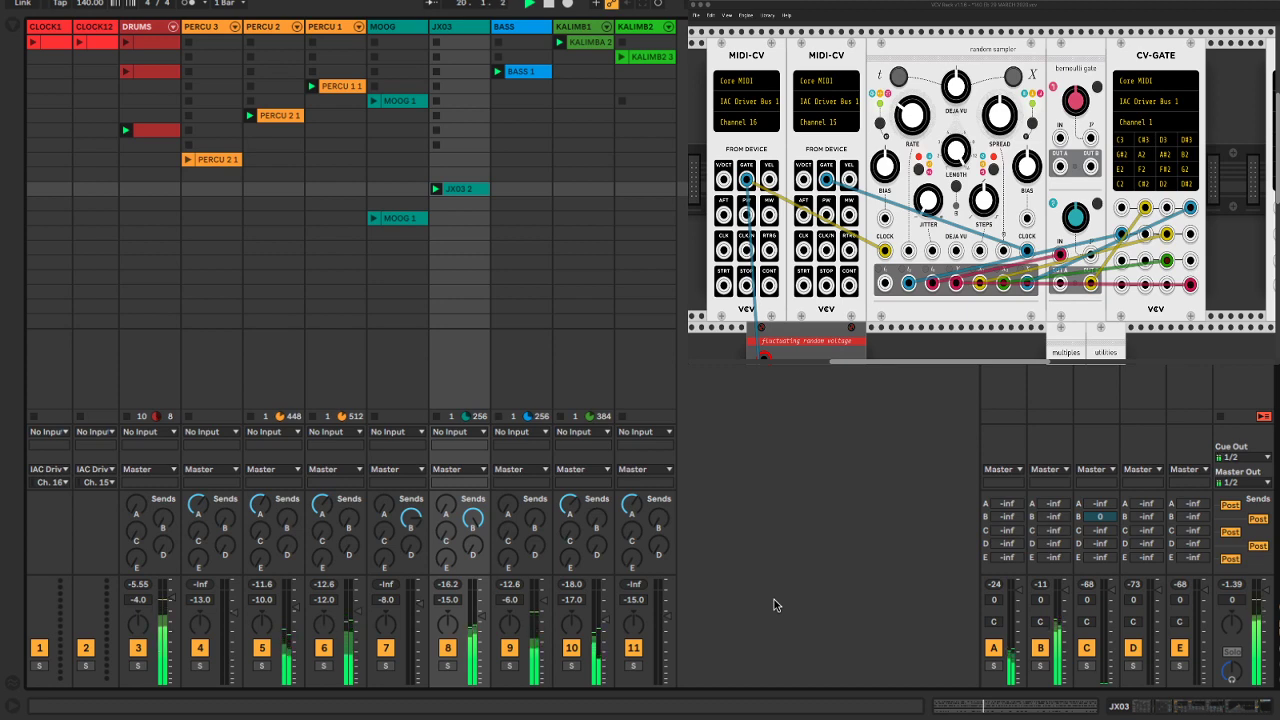
Try JX03's sampler with the Shaper off and its volume at -6 dB, and undo both changes
{"action": "double_click", "coordinate": [458, 26]}
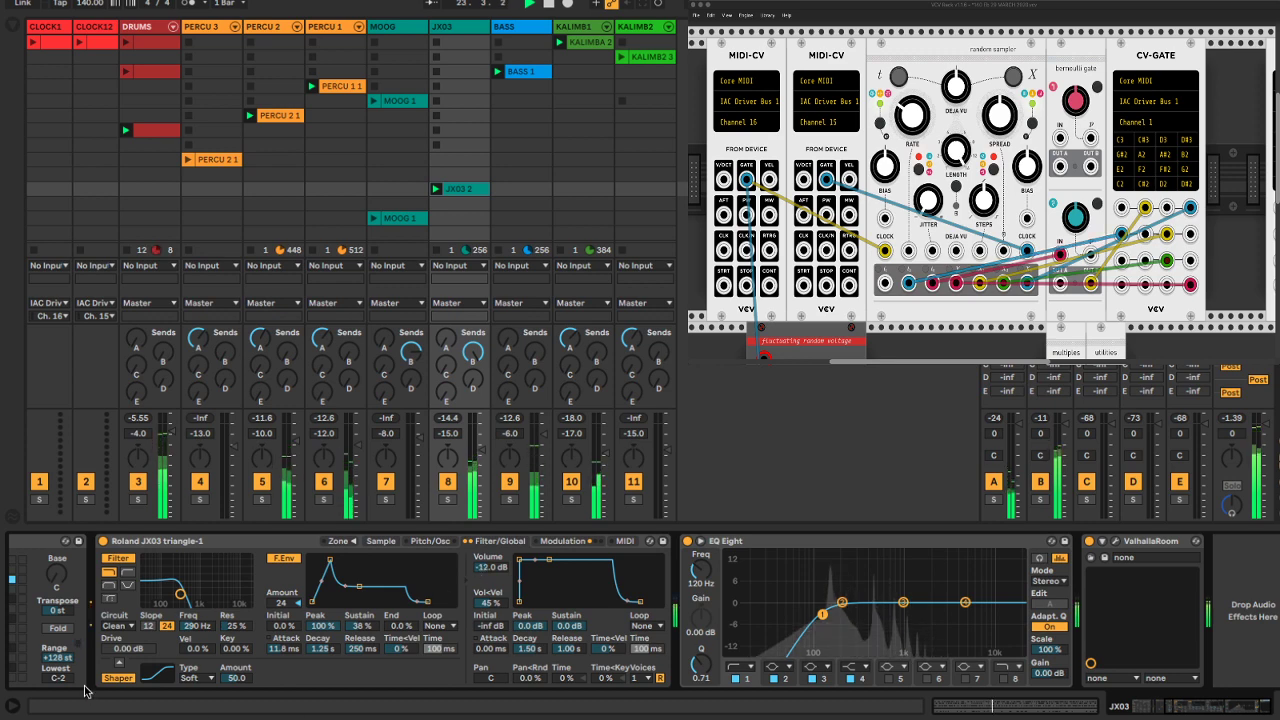
{"action": "left_click", "coordinate": [117, 679]}
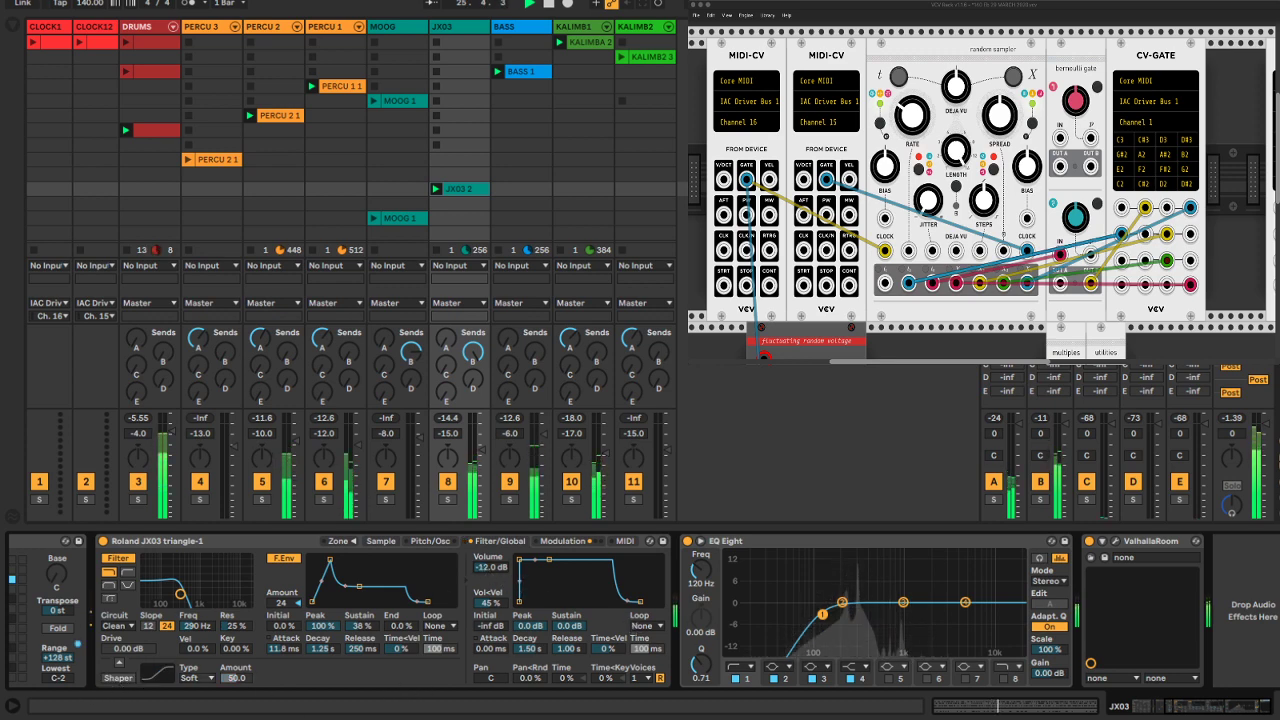
{"action": "left_click", "coordinate": [487, 570]}
{"action": "type", "text": "-6"}
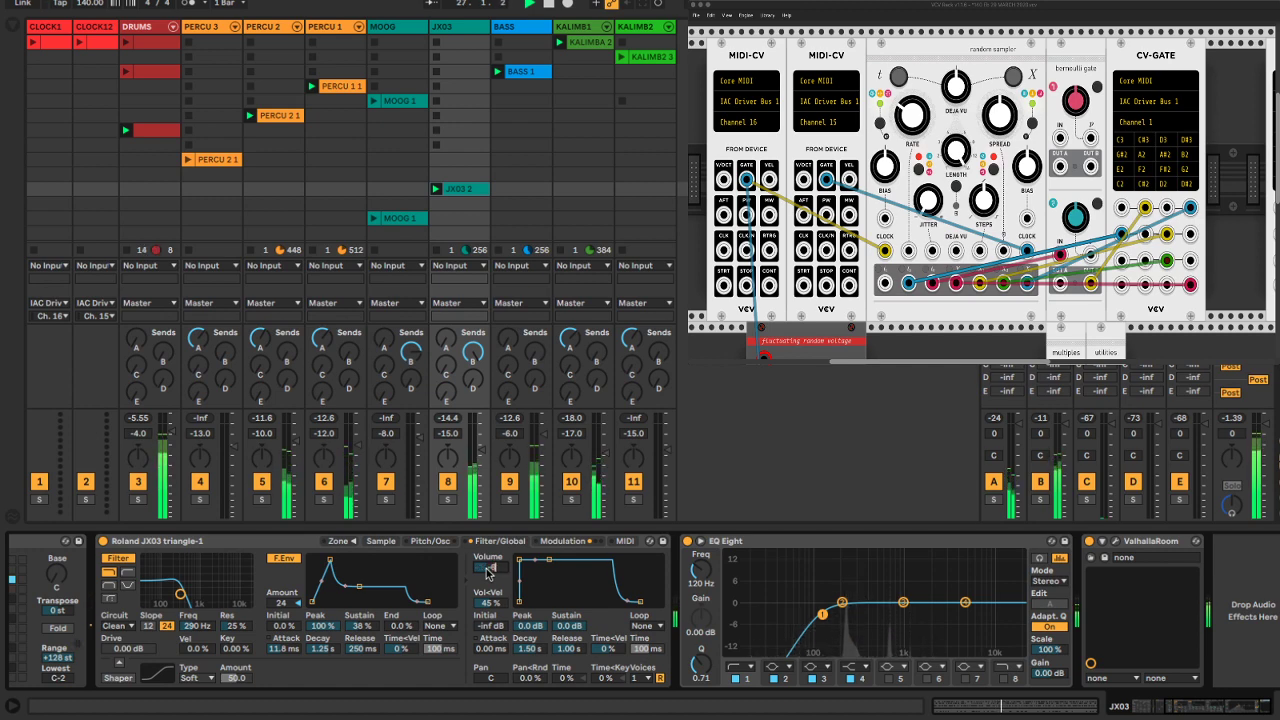
{"action": "key", "text": "Return"}
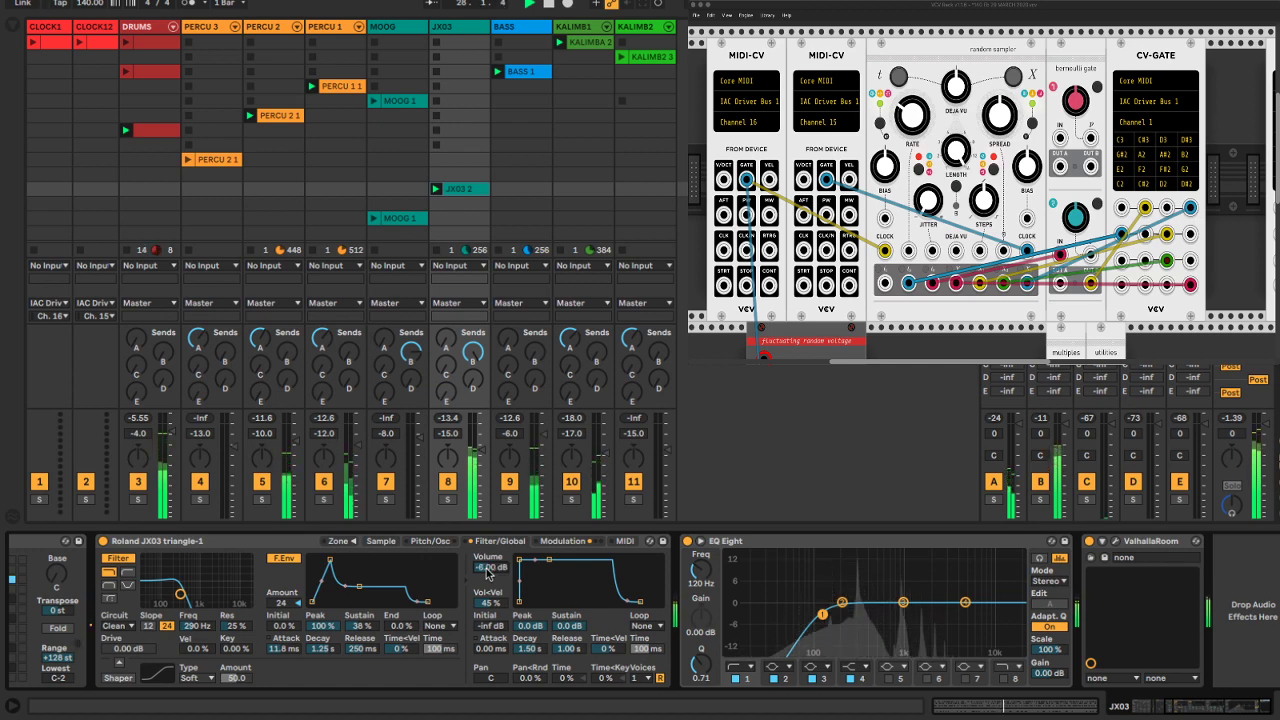
{"action": "key", "text": "super+z"}
{"action": "key", "text": "super+z"}
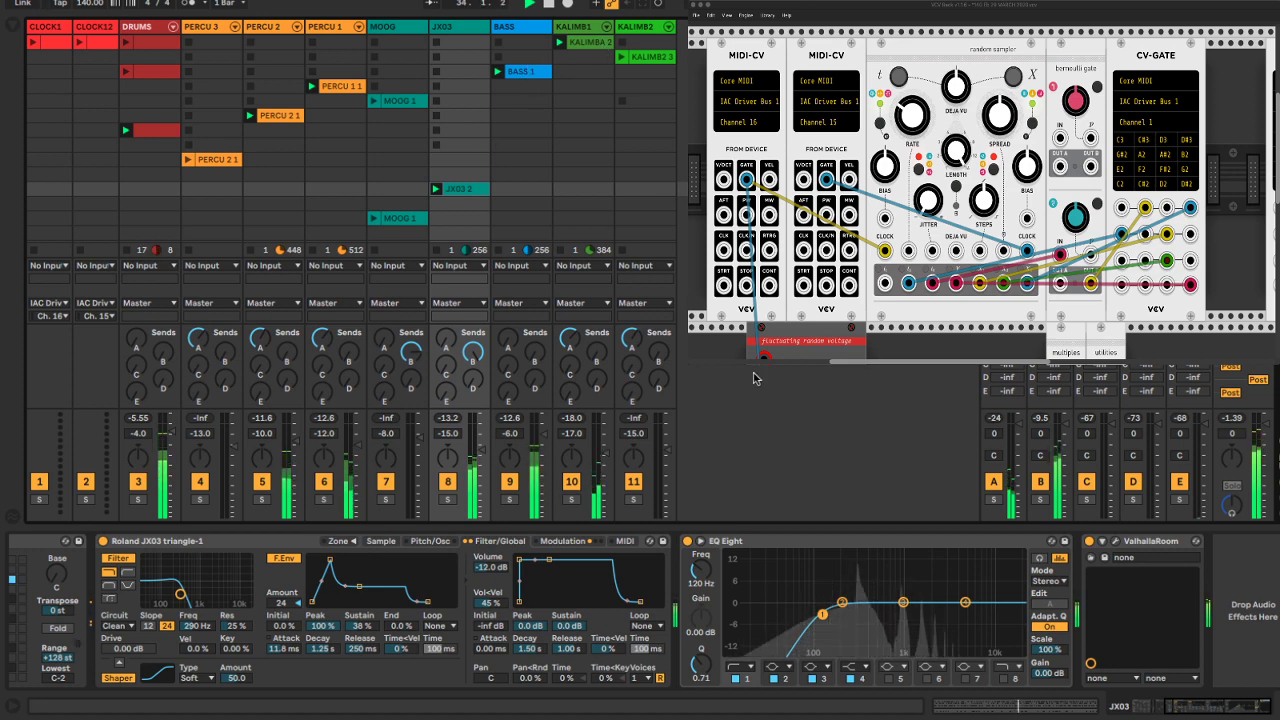
Stop the JX03 track's clip and save the Live set
{"action": "left_click", "coordinate": [466, 197]}
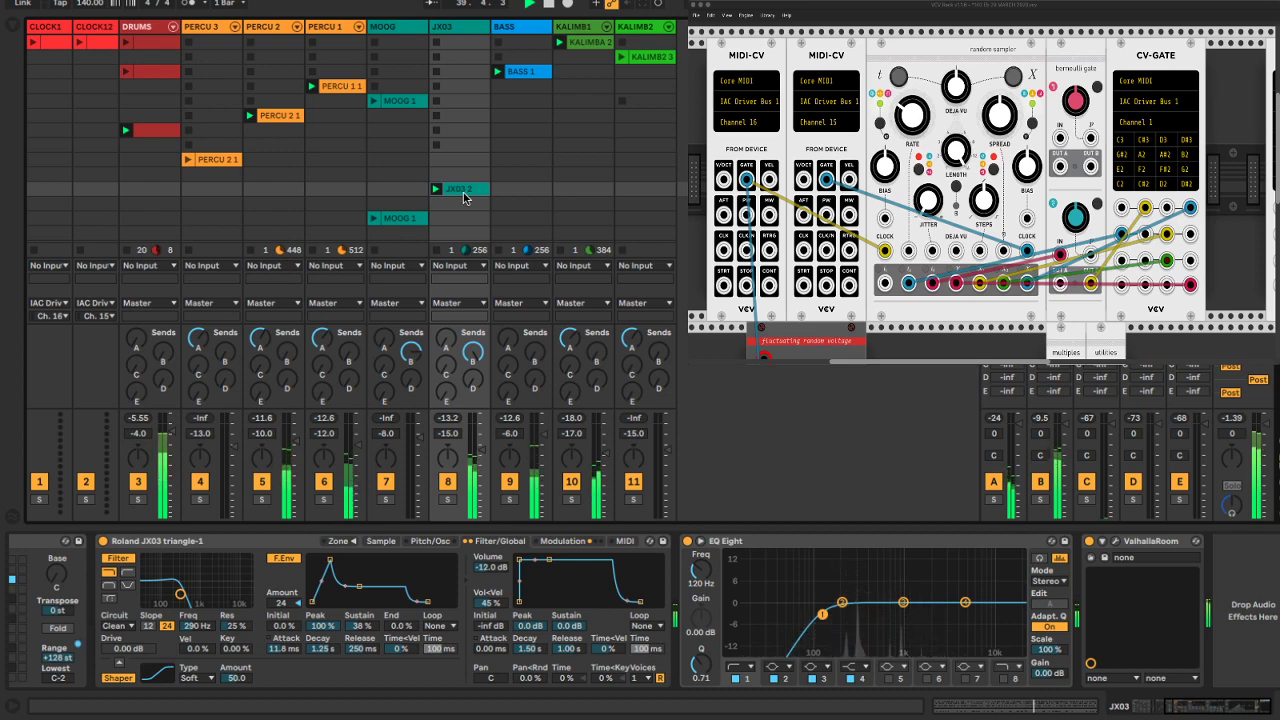
{"action": "left_click", "coordinate": [437, 145]}
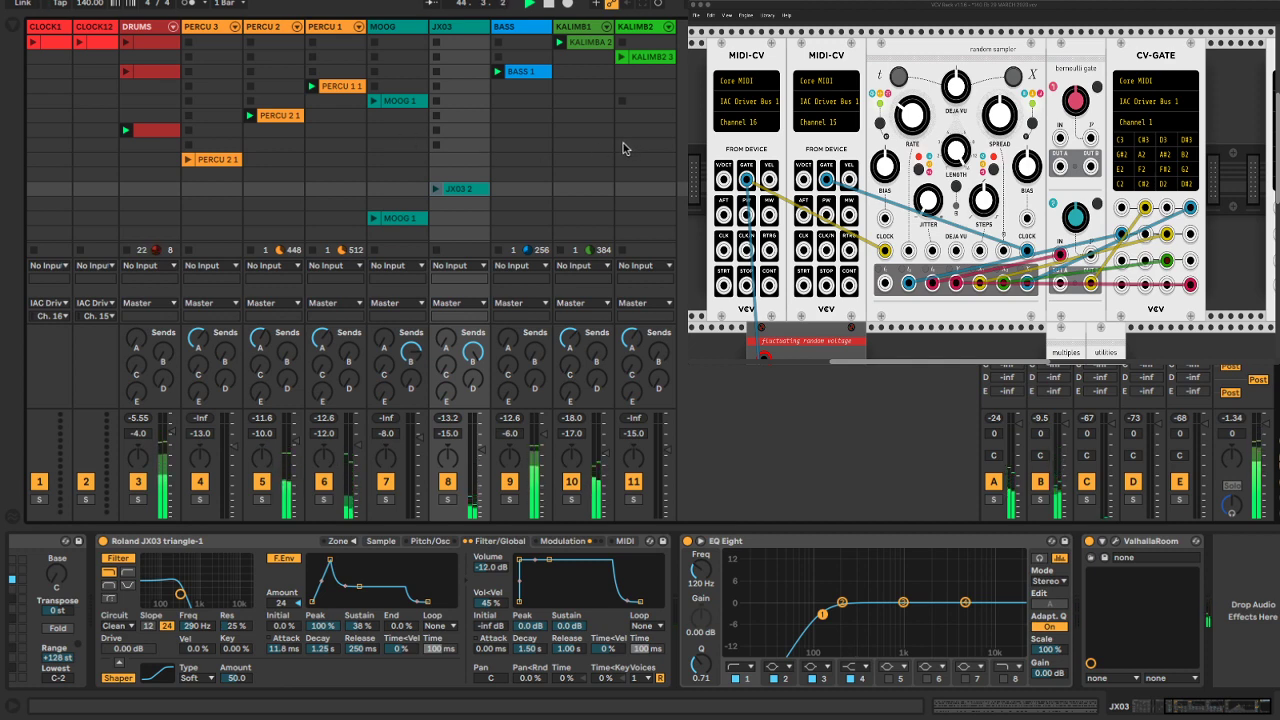
{"action": "key", "text": "super+s"}
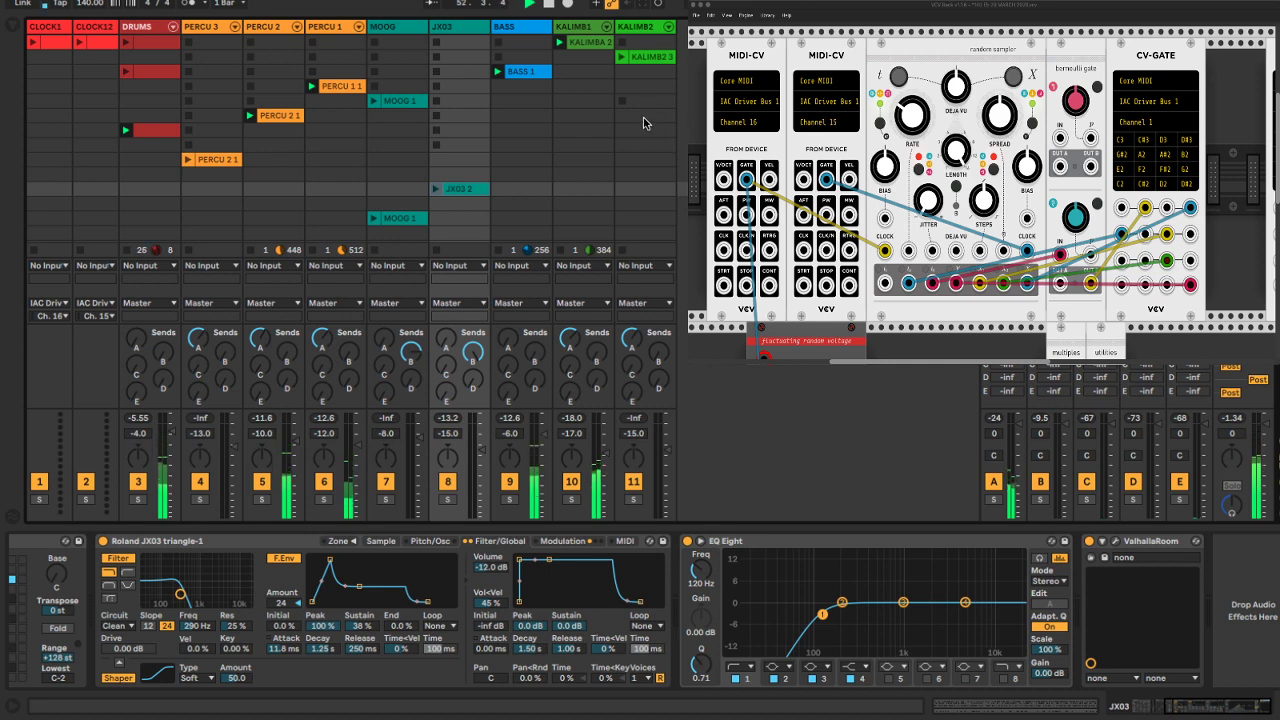
Review the PERCU 2 and KALIMB1 devices, enable the filter envelope in the BASS track's sampler and save the Live set
{"action": "left_click", "coordinate": [260, 24]}
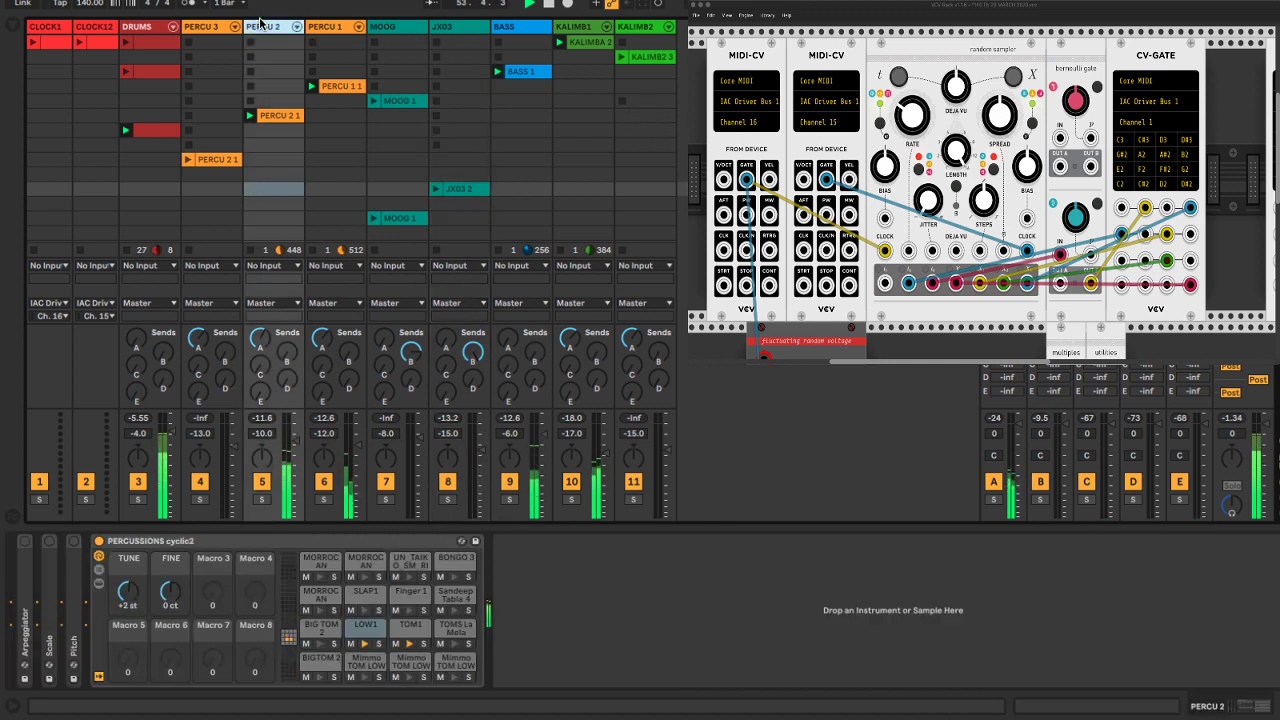
{"action": "left_click", "coordinate": [563, 25]}
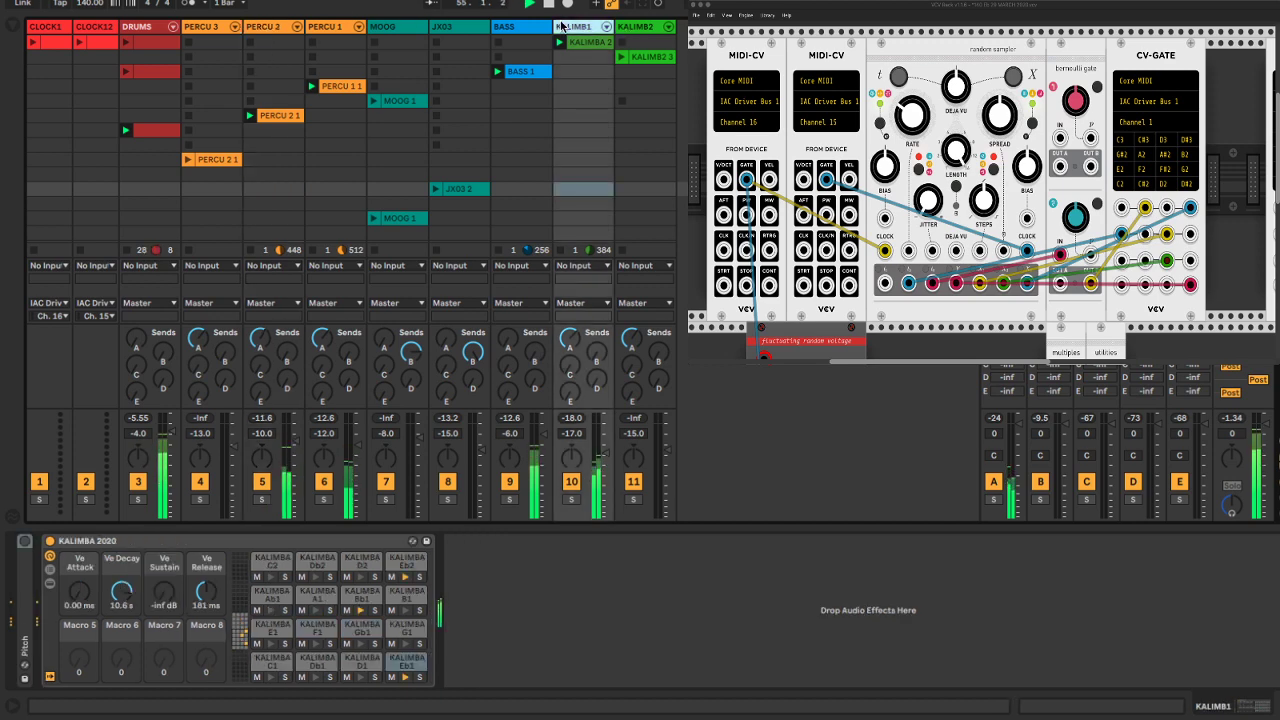
{"action": "left_click", "coordinate": [501, 26]}
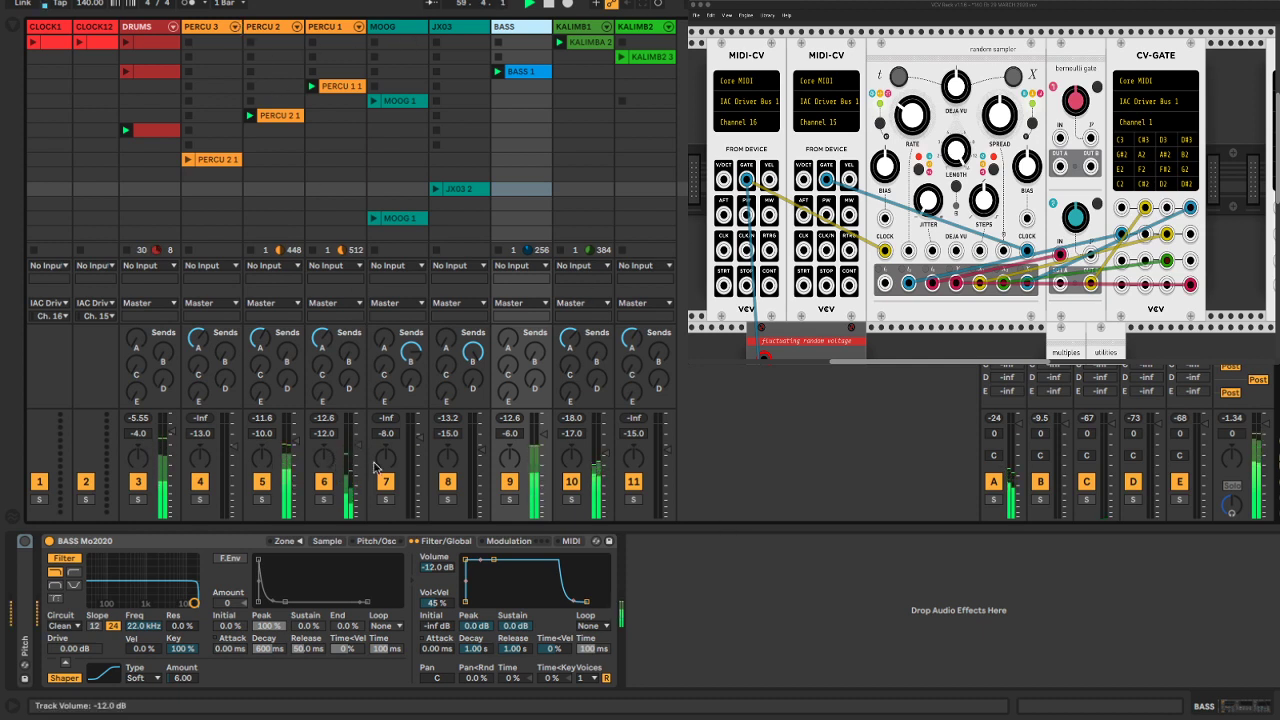
{"action": "left_click", "coordinate": [228, 560]}
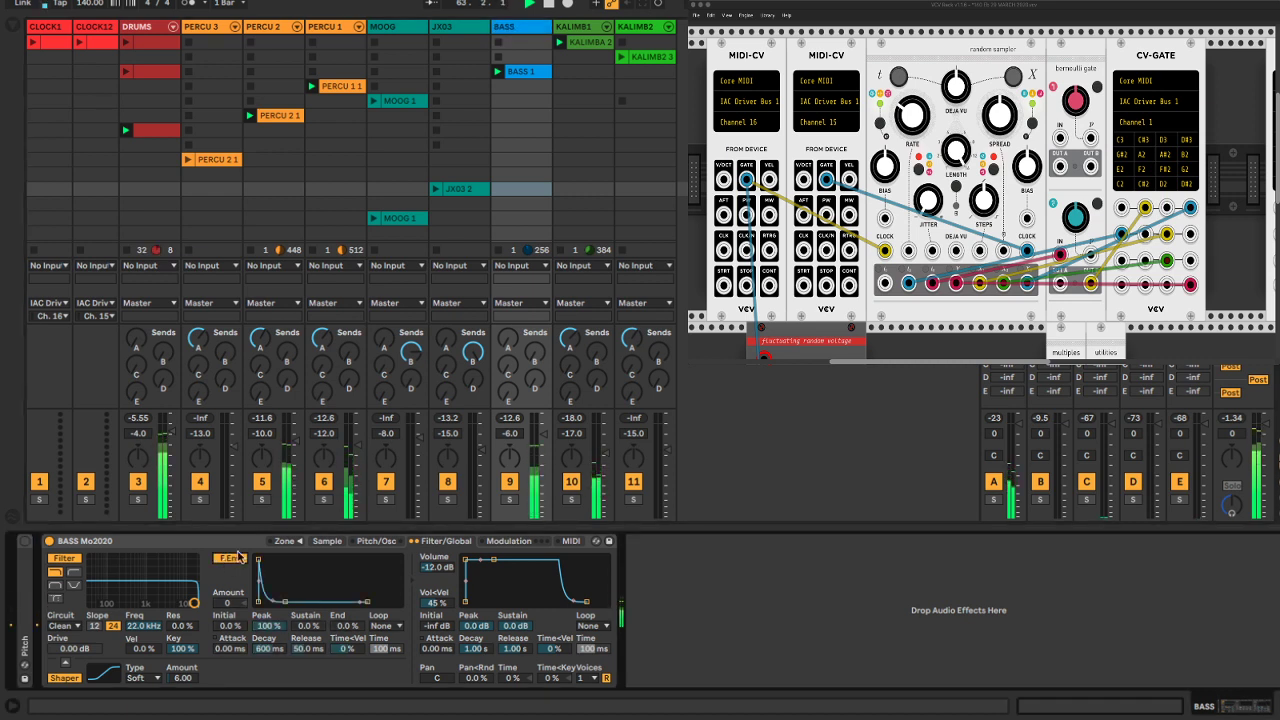
{"action": "left_click", "coordinate": [701, 584]}
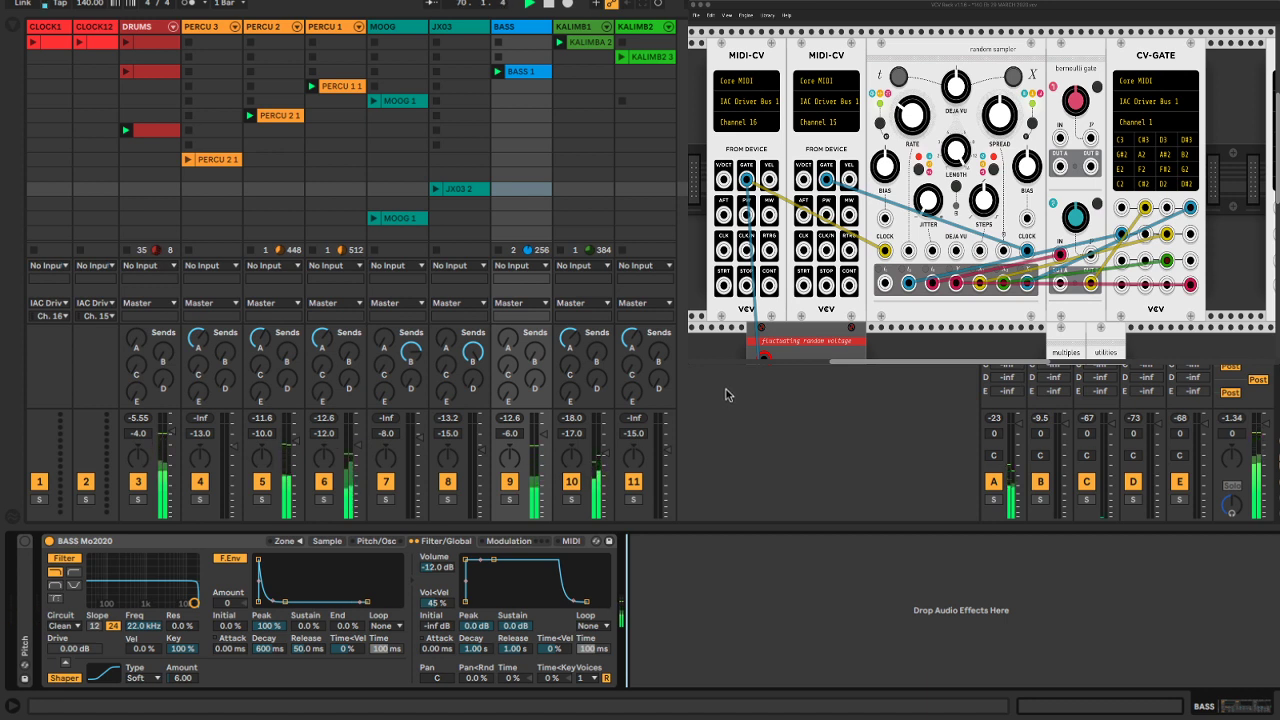
{"action": "key", "text": "super+s"}
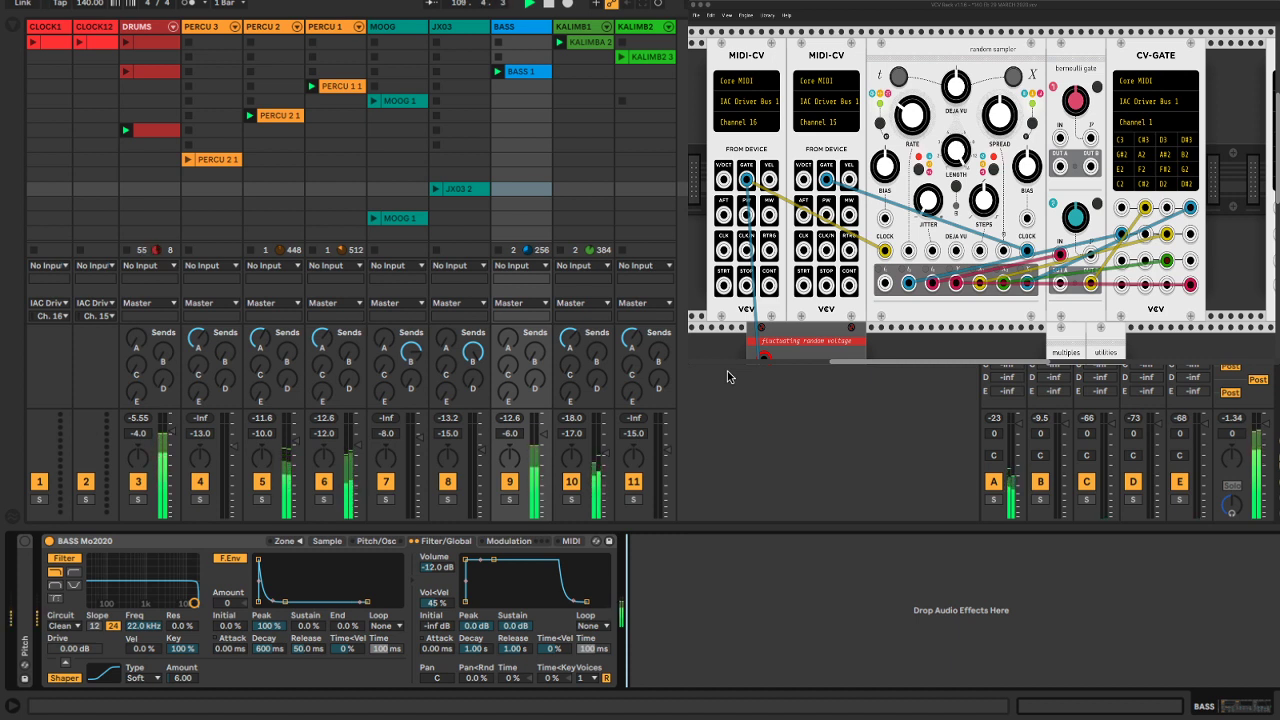
Stop the DRUMS clip, and move the PERCU 2 clip up one slot, the upper MOOG clip down one and the lowest DRUMS clip up two
{"action": "left_click", "coordinate": [126, 249]}
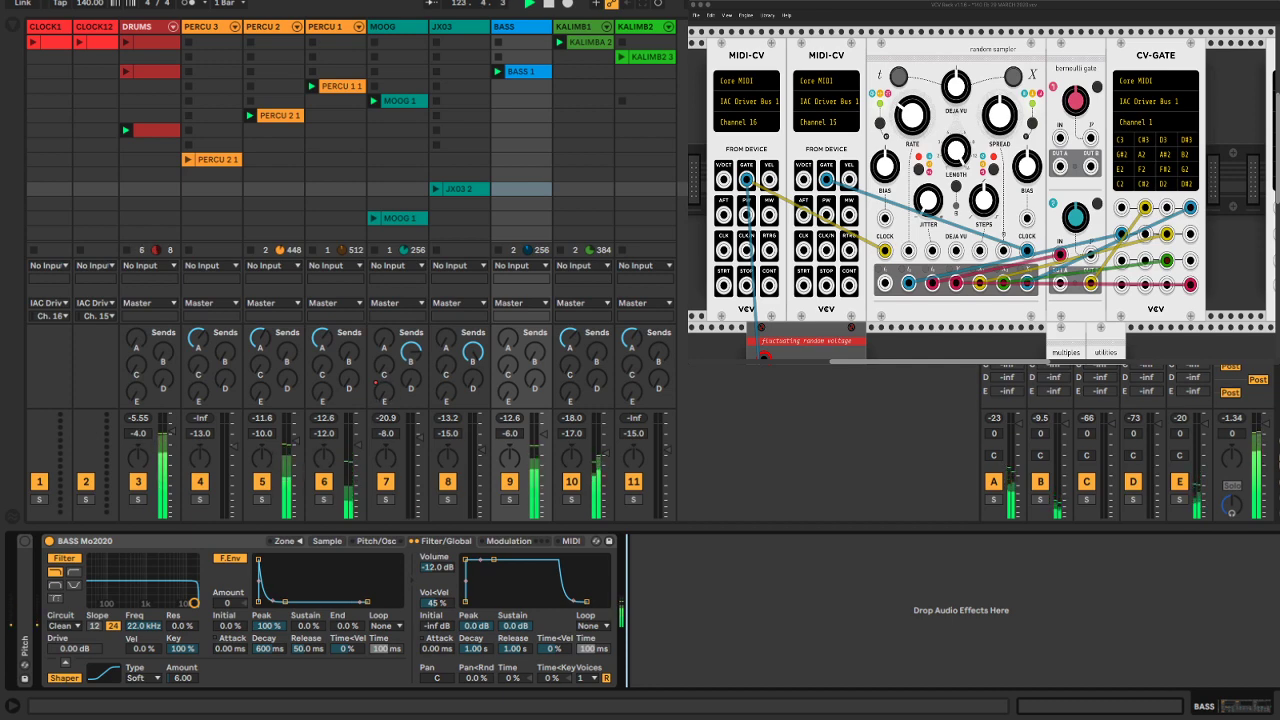
{"action": "left_click_drag", "start_coordinate": [280, 118], "coordinate": [284, 103]}
{"action": "left_click_drag", "start_coordinate": [403, 103], "coordinate": [404, 118]}
{"action": "left_click", "coordinate": [645, 101]}
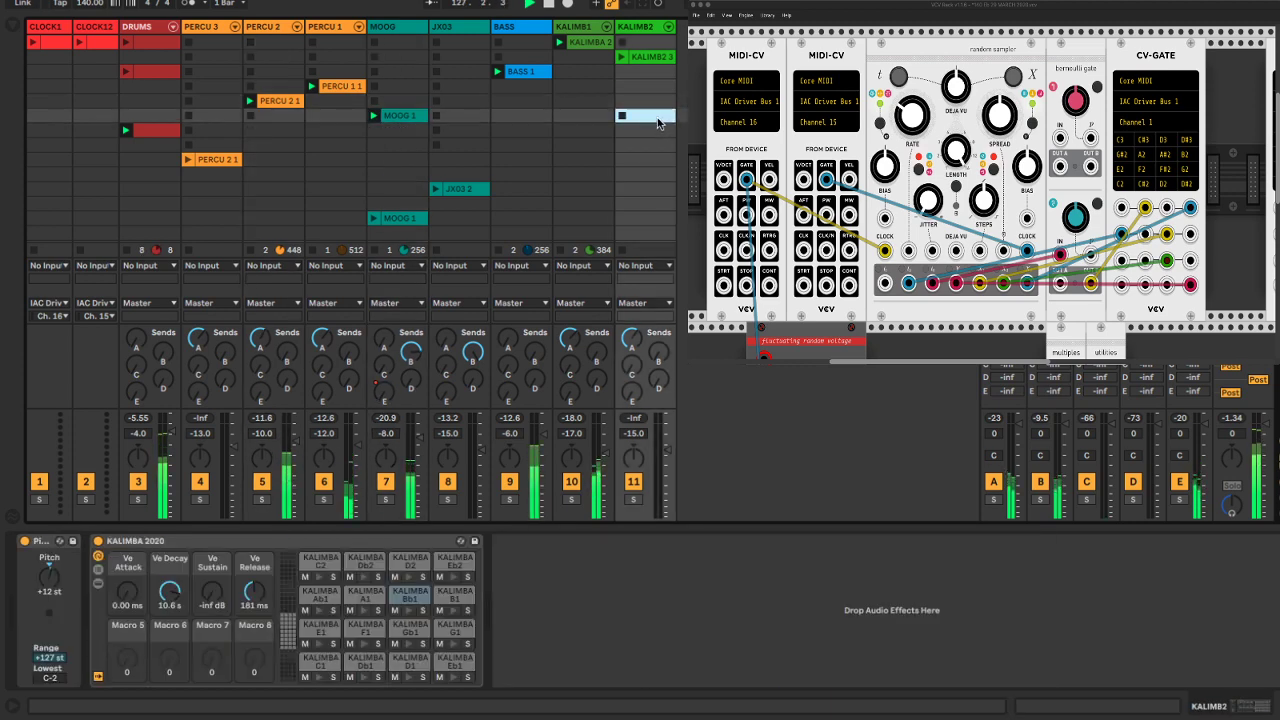
{"action": "left_click", "coordinate": [390, 176]}
{"action": "left_click_drag", "start_coordinate": [153, 130], "coordinate": [165, 110]}
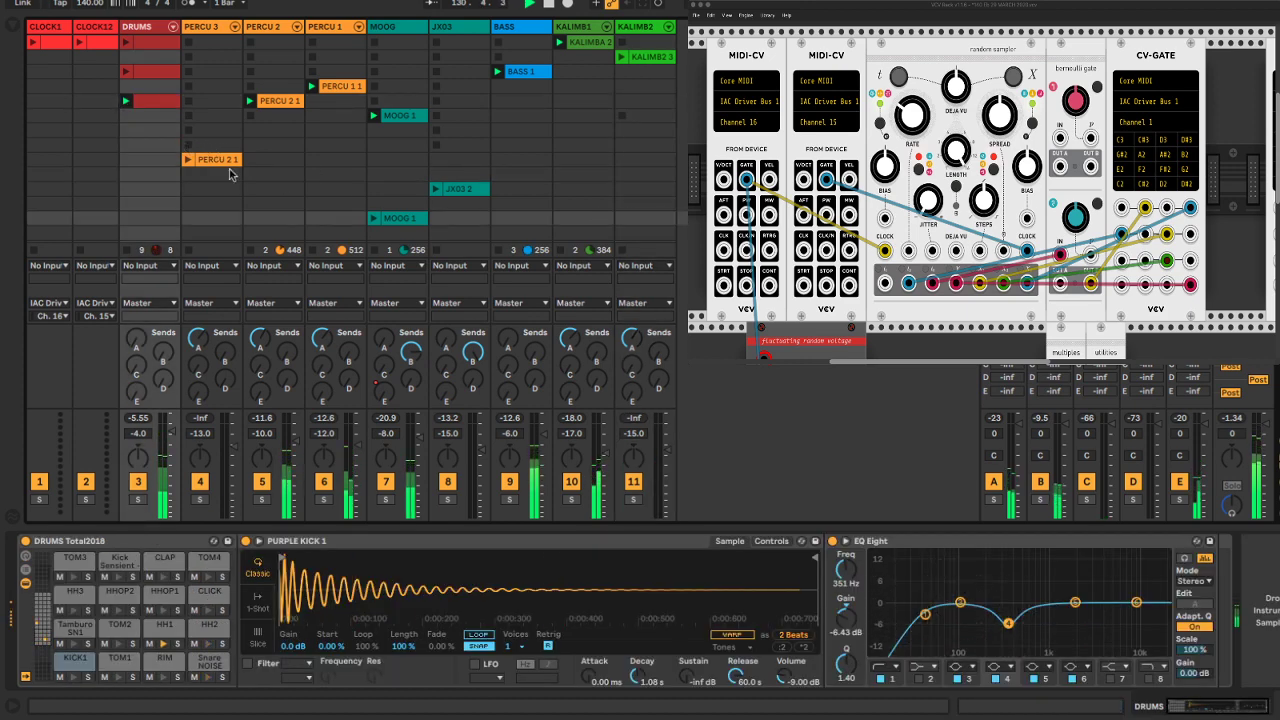
Move PERCU 3's clip up two slots, remove the stop button from the empty slot below it and save the Live set
{"action": "left_click_drag", "start_coordinate": [225, 160], "coordinate": [220, 131]}
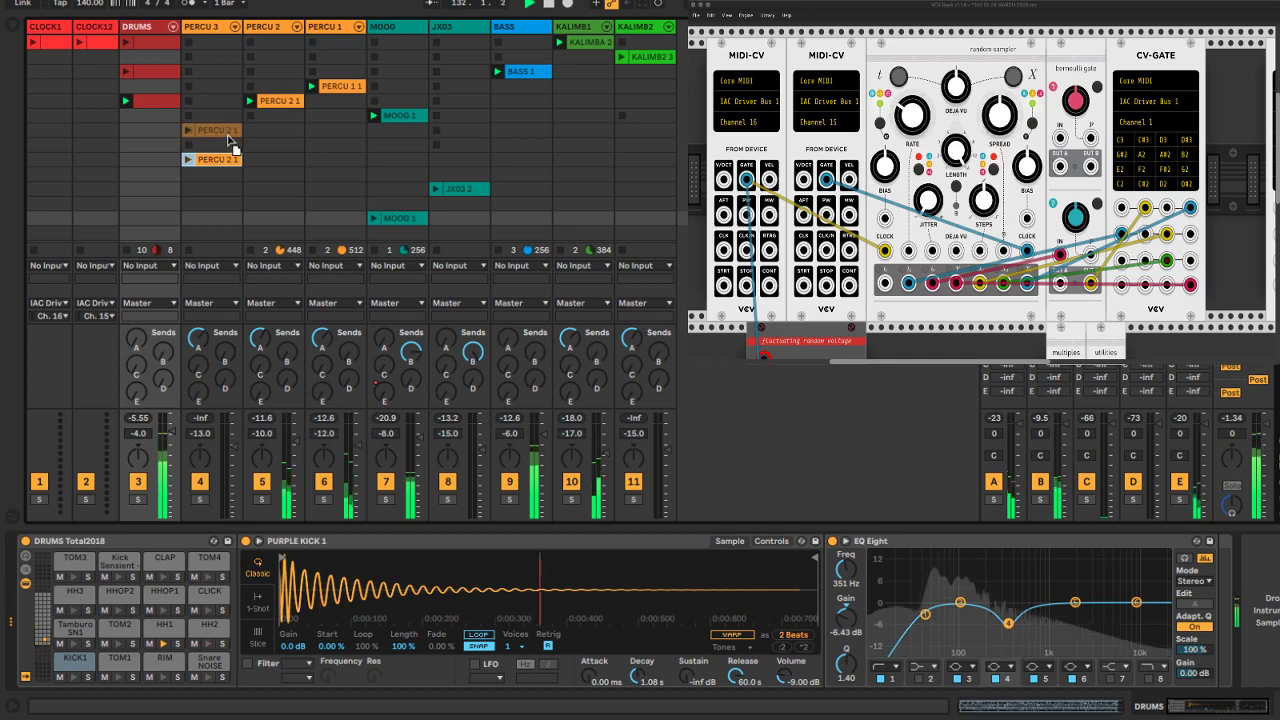
{"action": "left_click", "coordinate": [216, 147]}
{"action": "key", "text": "super+e"}
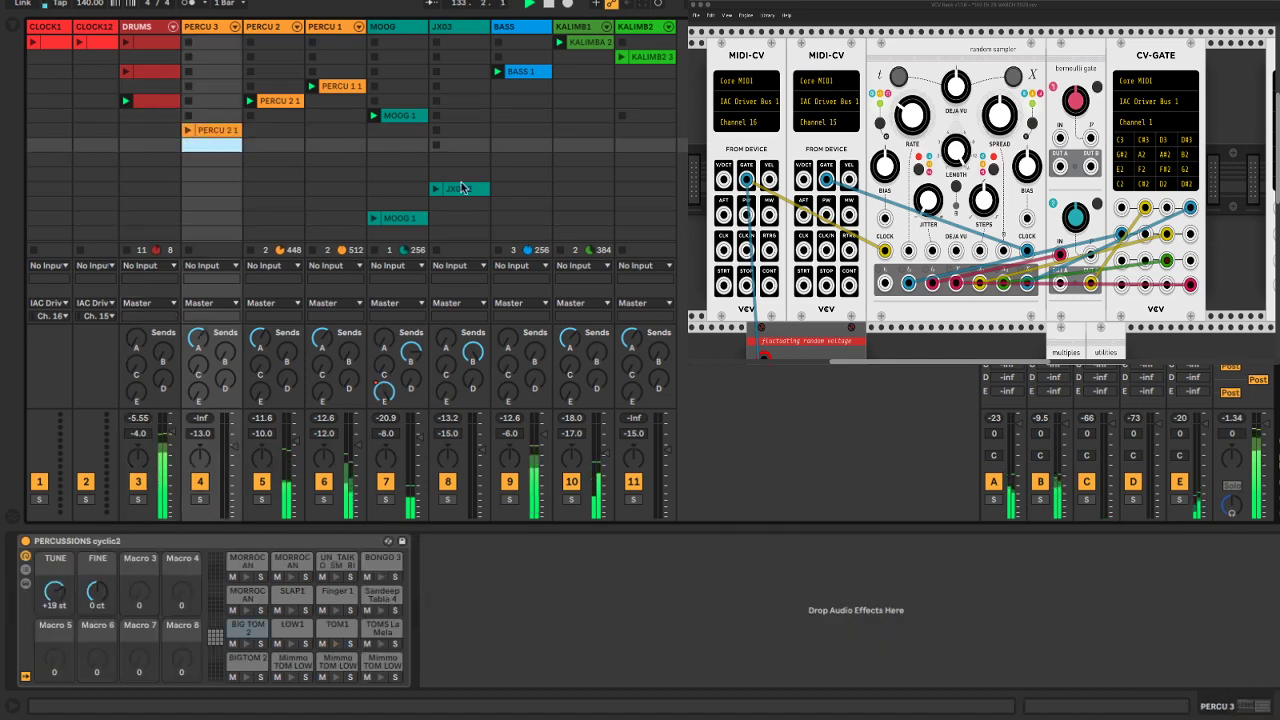
{"action": "left_click", "coordinate": [760, 241]}
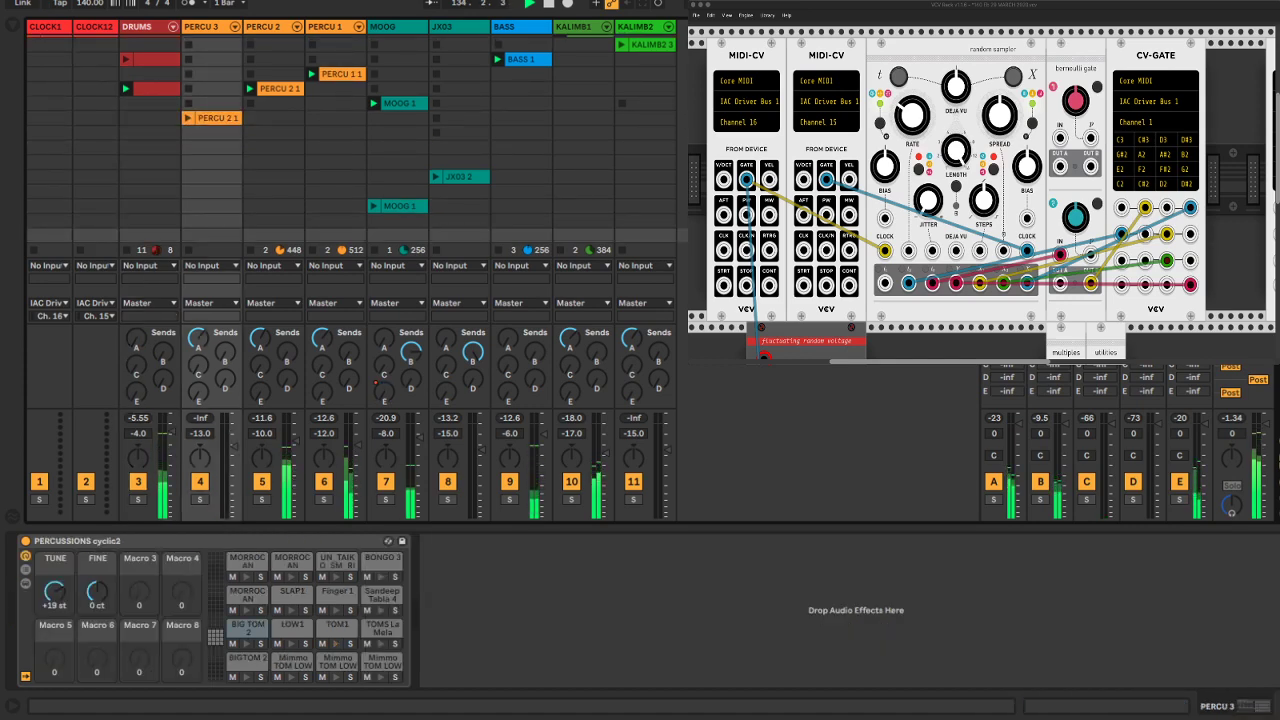
{"action": "key", "text": "super+s"}
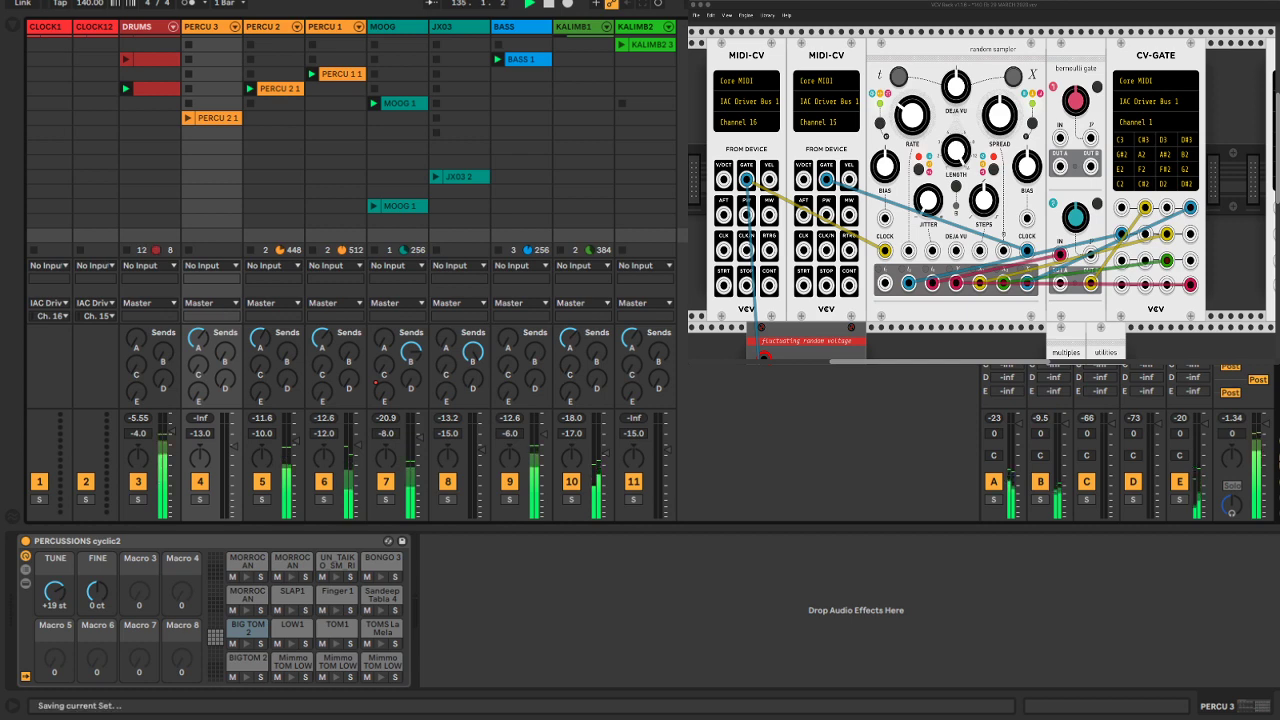
{"action": "scroll", "coordinate": [352, 140], "scroll_direction": "up", "scroll_amount": 1}
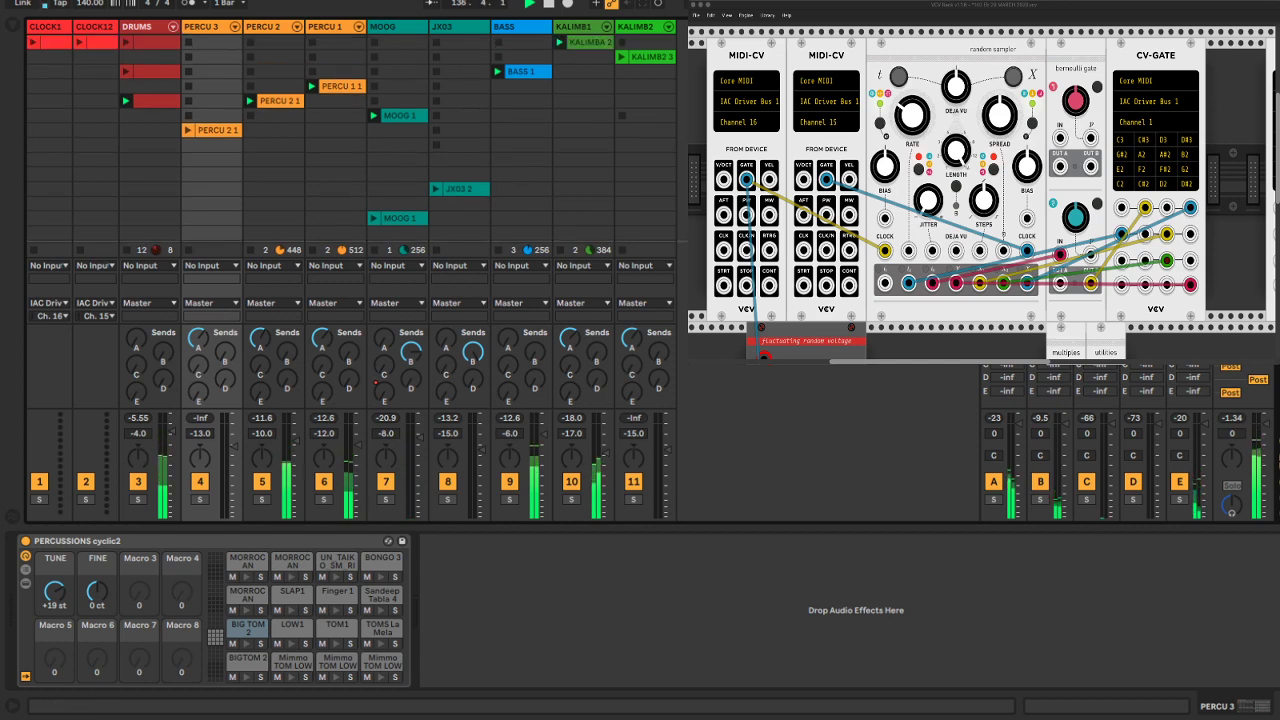
Move the JX03 2 clip up three slots, directly below the last stop button in its track, and save the Live set
{"action": "left_click", "coordinate": [453, 160]}
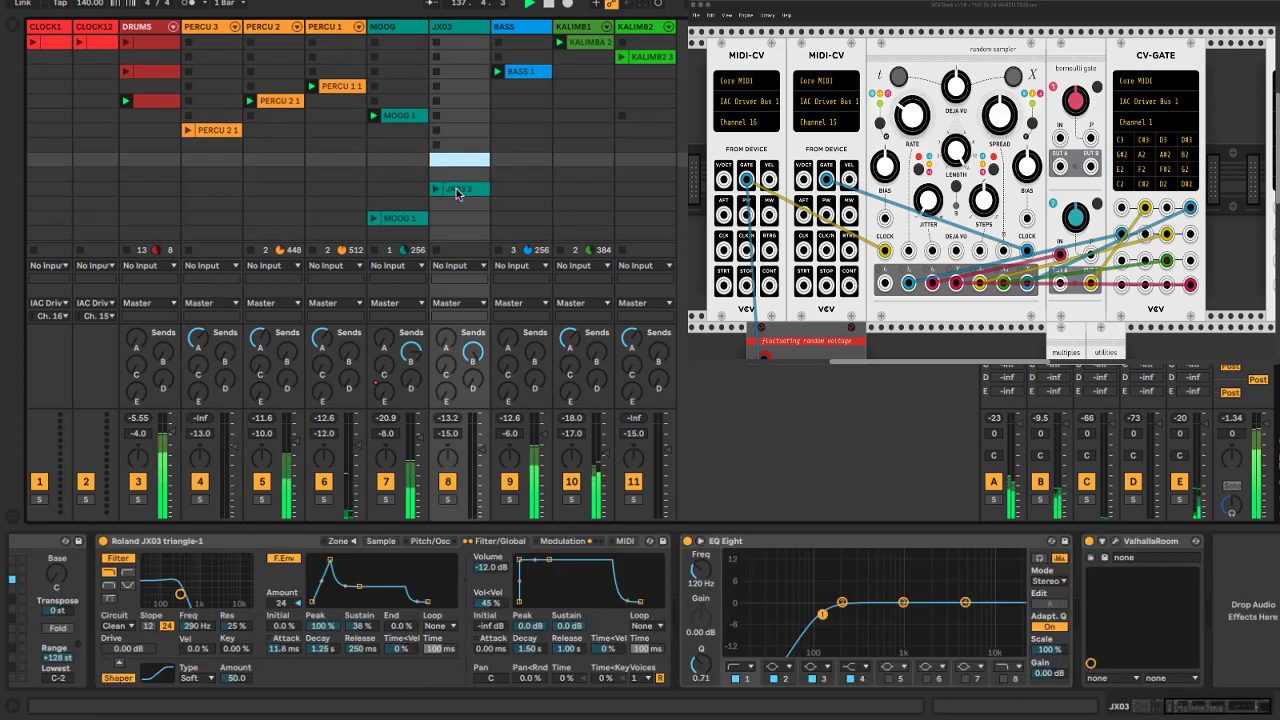
{"action": "left_click_drag", "start_coordinate": [457, 193], "coordinate": [460, 163]}
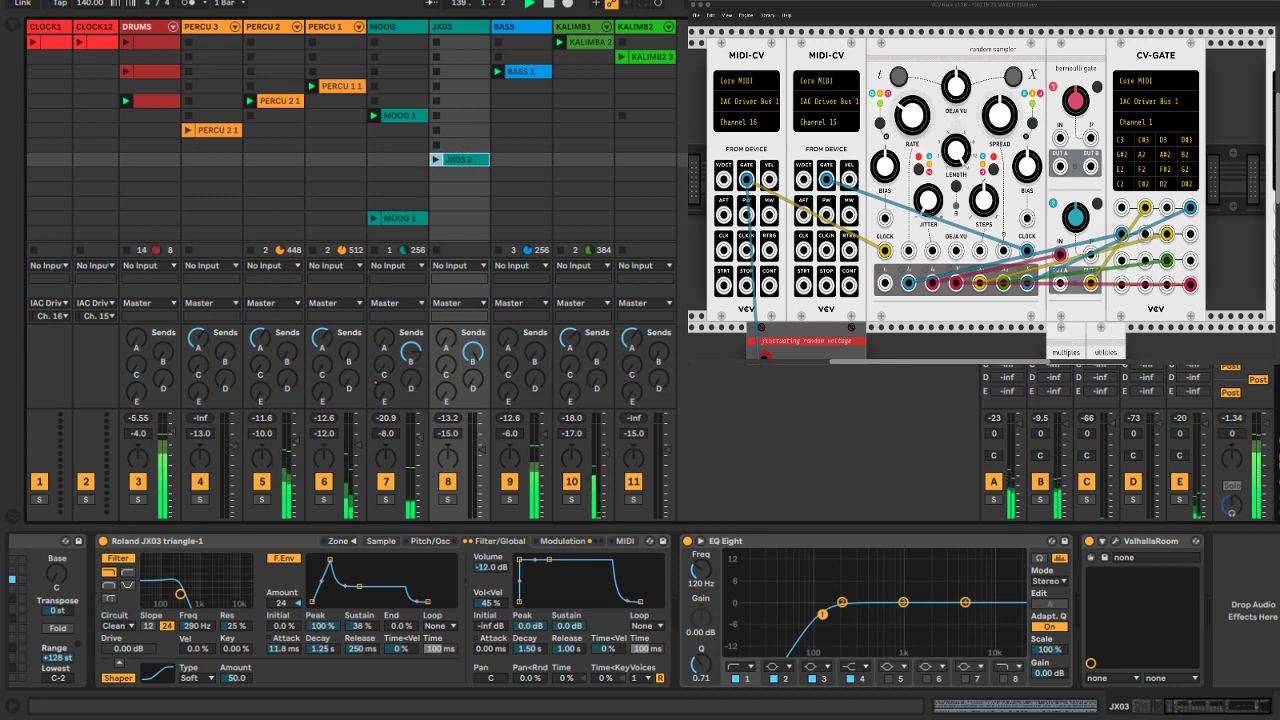
{"action": "left_click_drag", "start_coordinate": [449, 162], "coordinate": [456, 147]}
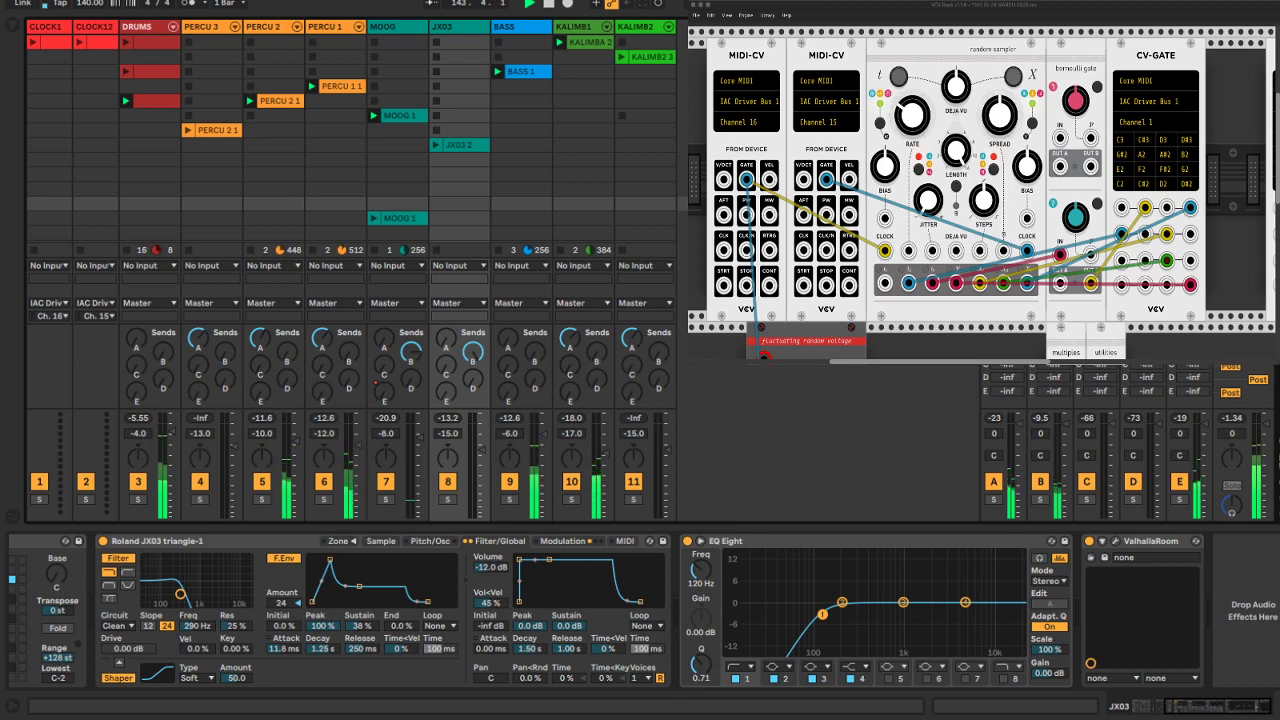
{"action": "key", "text": "super+s"}
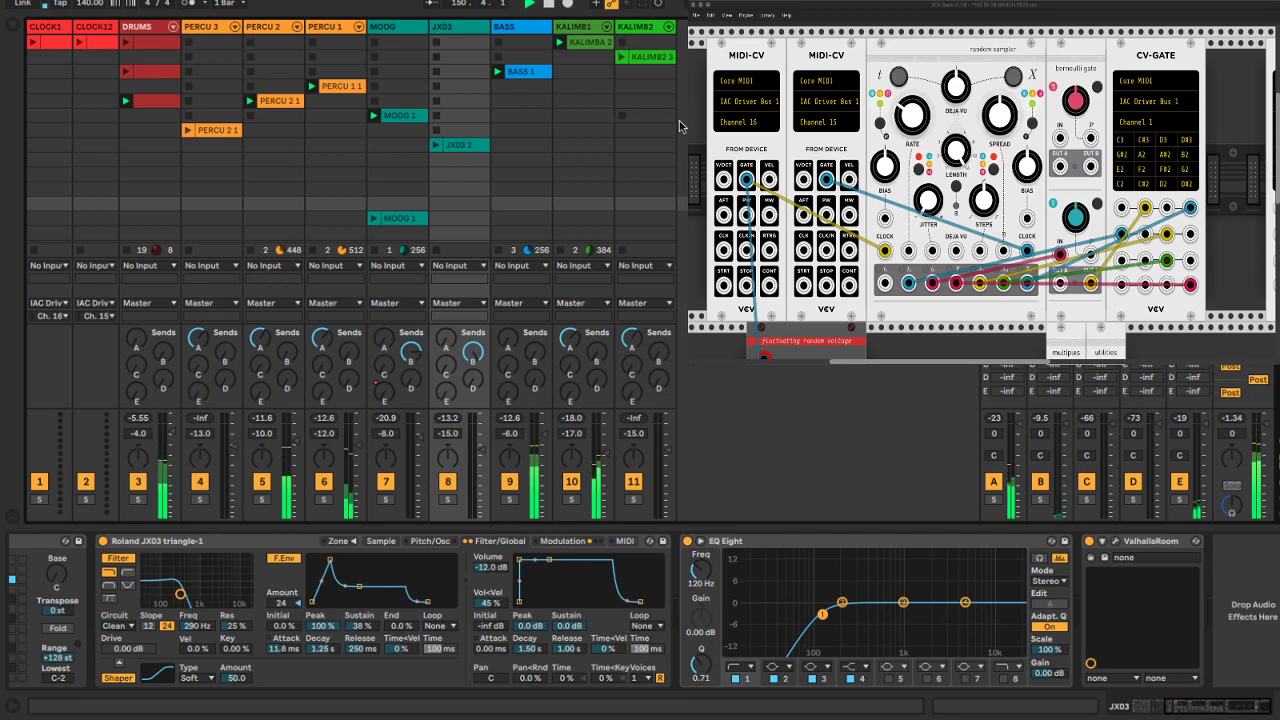
Stop the DRUMS clip and lower the MOOG track's send B
{"action": "left_click", "coordinate": [127, 250]}
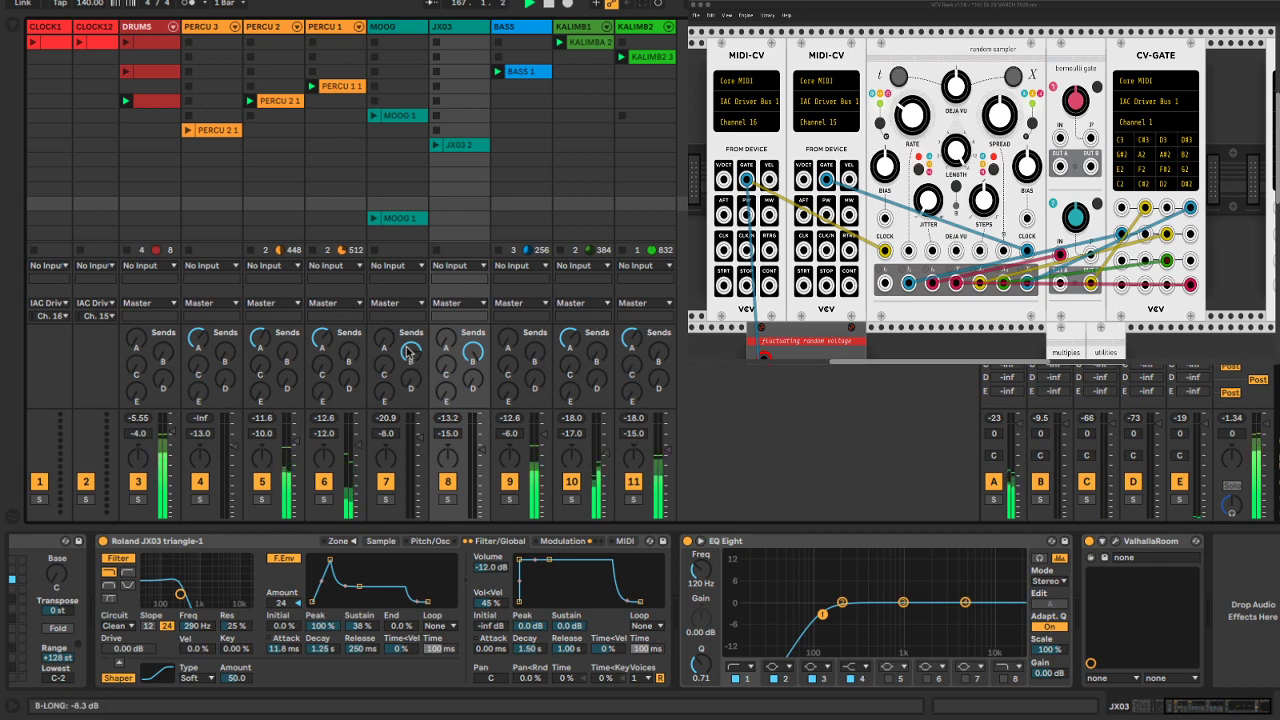
{"action": "left_click_drag", "start_coordinate": [411, 348], "coordinate": [411, 366]}
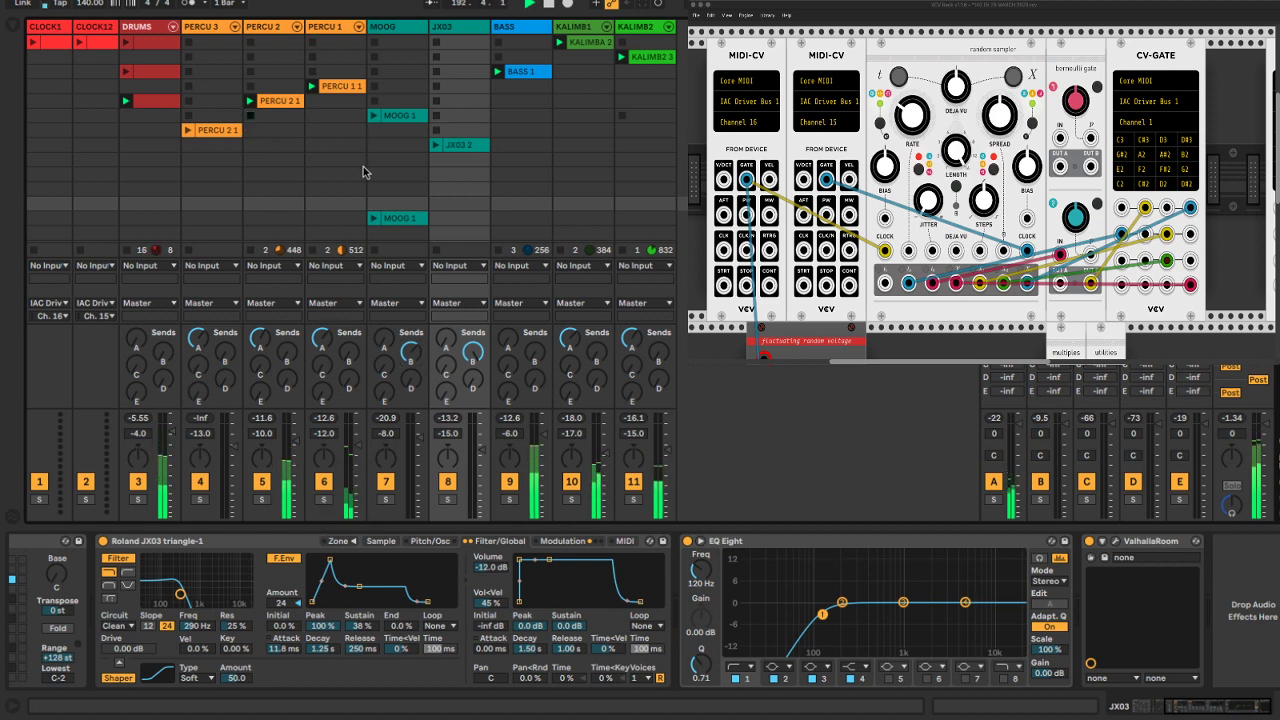
Rename the PERCU 1 track as BONGO
{"action": "left_click", "coordinate": [330, 27]}
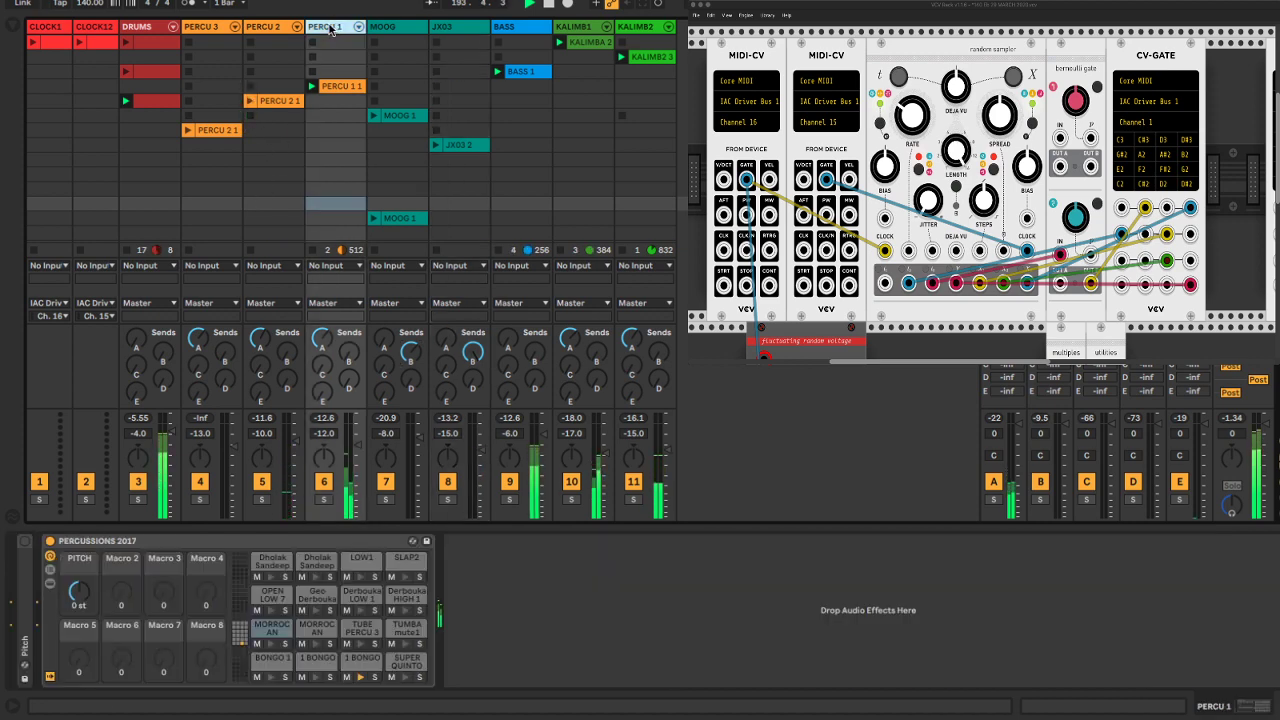
{"action": "key", "text": "super+r"}
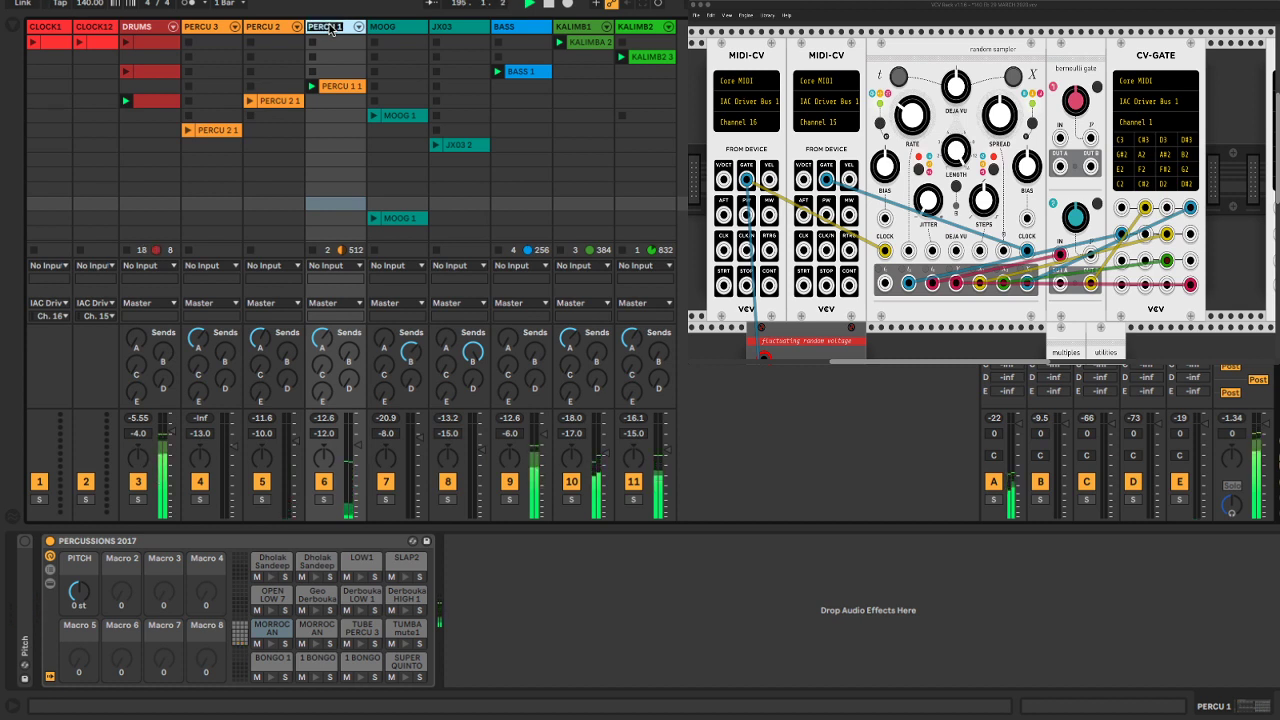
{"action": "type", "text": "bongo"}
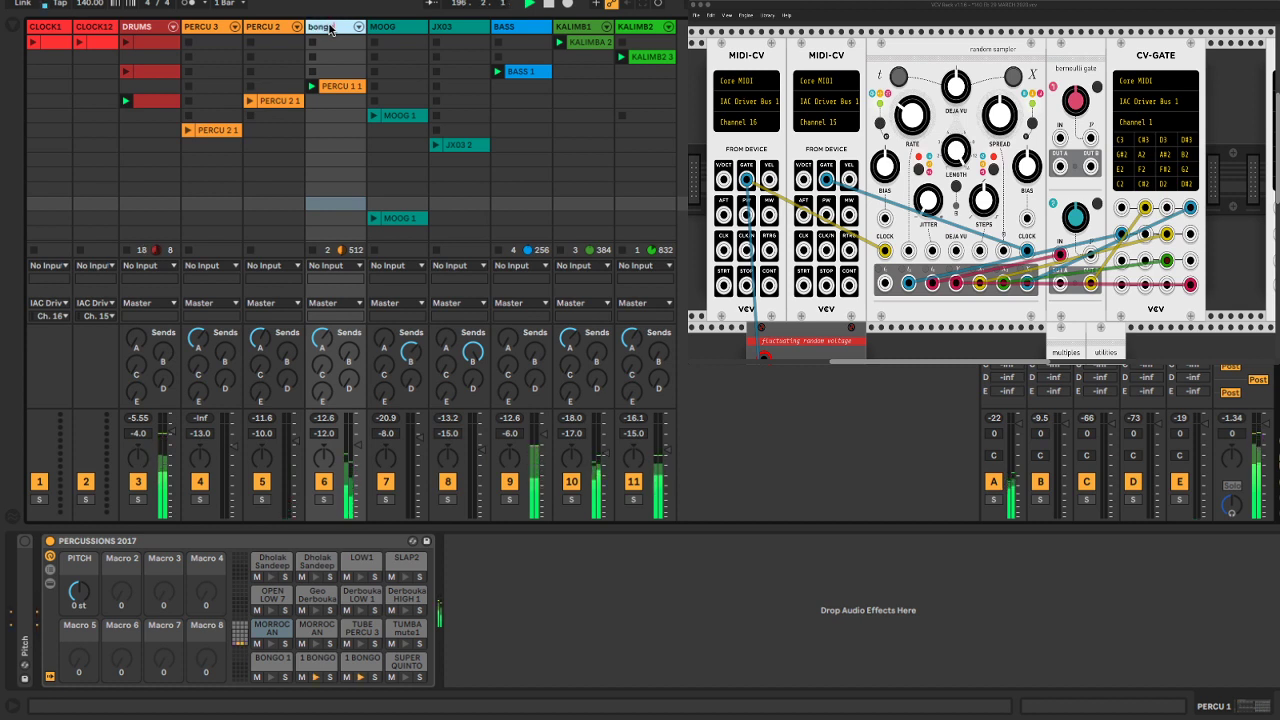
{"action": "key", "text": "BackSpace"}
{"action": "key", "text": "BackSpace"}
{"action": "key", "text": "BackSpace"}
{"action": "key", "text": "BackSpace"}
{"action": "key", "text": "BackSpace"}
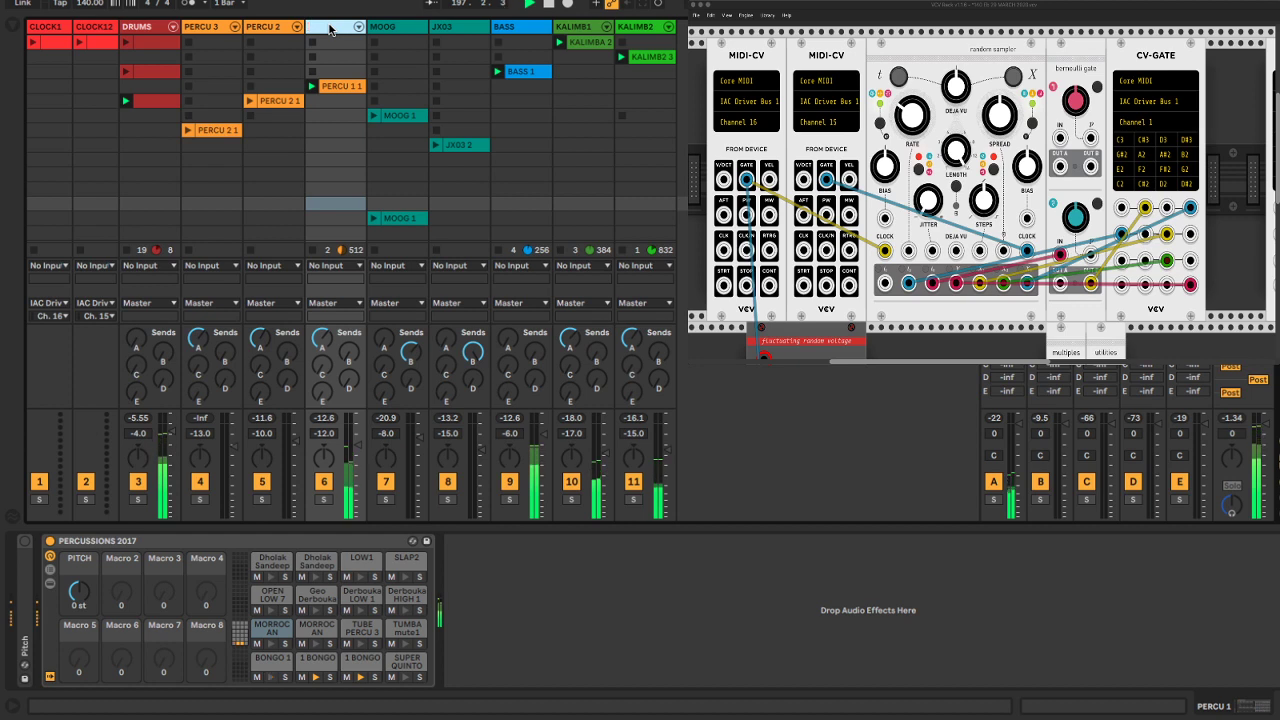
{"action": "key", "text": "Return"}
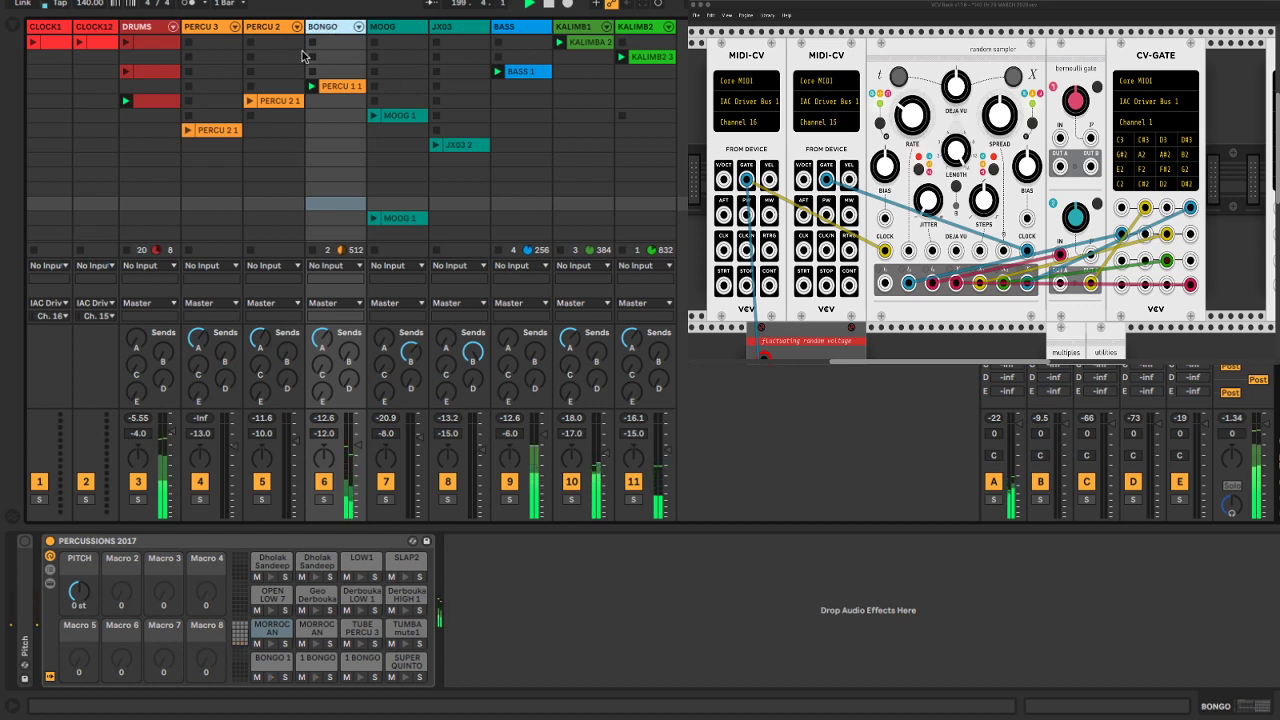
Rename the PERCU 2 track as PERCU 1
{"action": "left_click", "coordinate": [211, 29]}
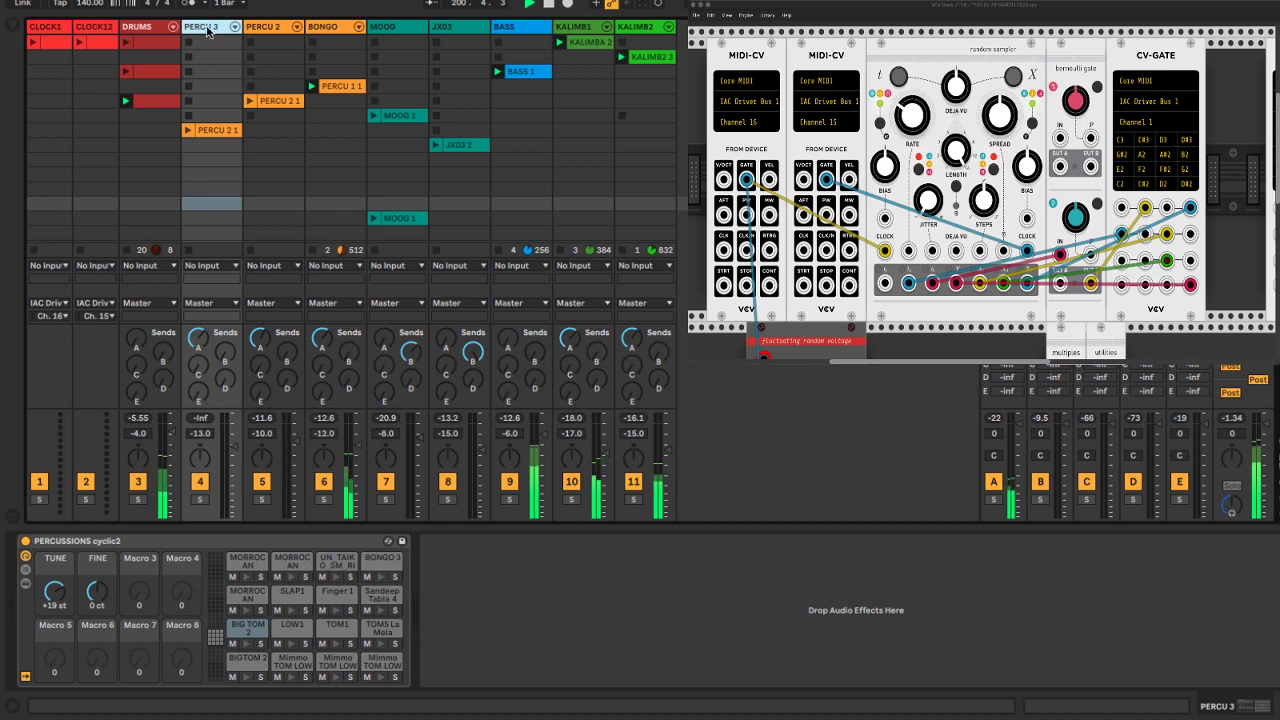
{"action": "left_click", "coordinate": [268, 29]}
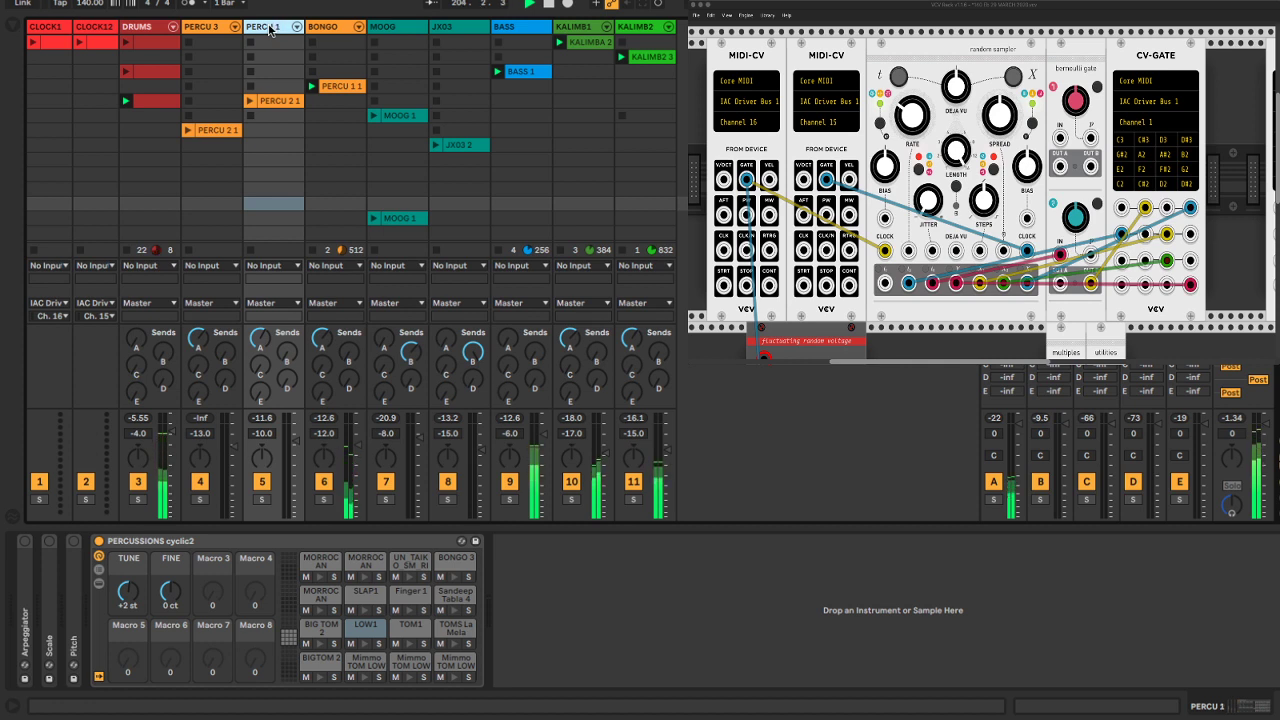
{"action": "left_click", "coordinate": [1228, 130]}
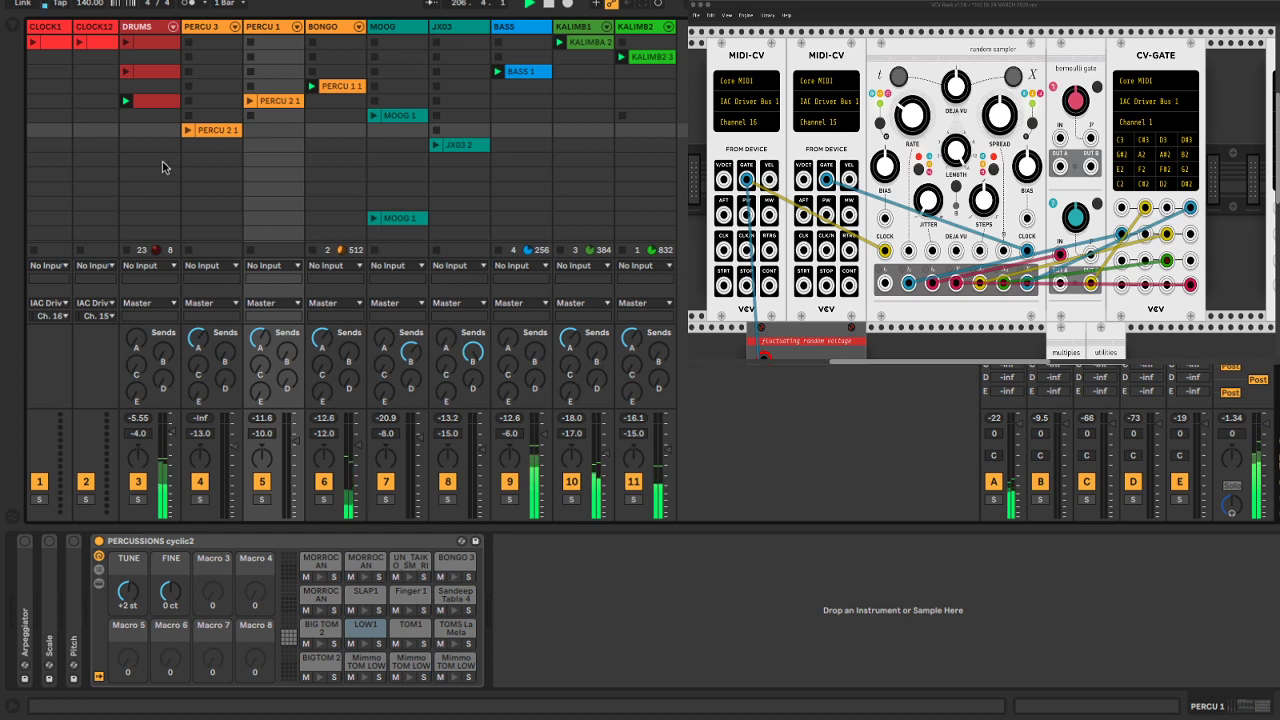
Launch the first DRUMS clip, and start the JX03 2 clip with its track volume pulled down to about -39 dB
{"action": "left_click", "coordinate": [126, 42]}
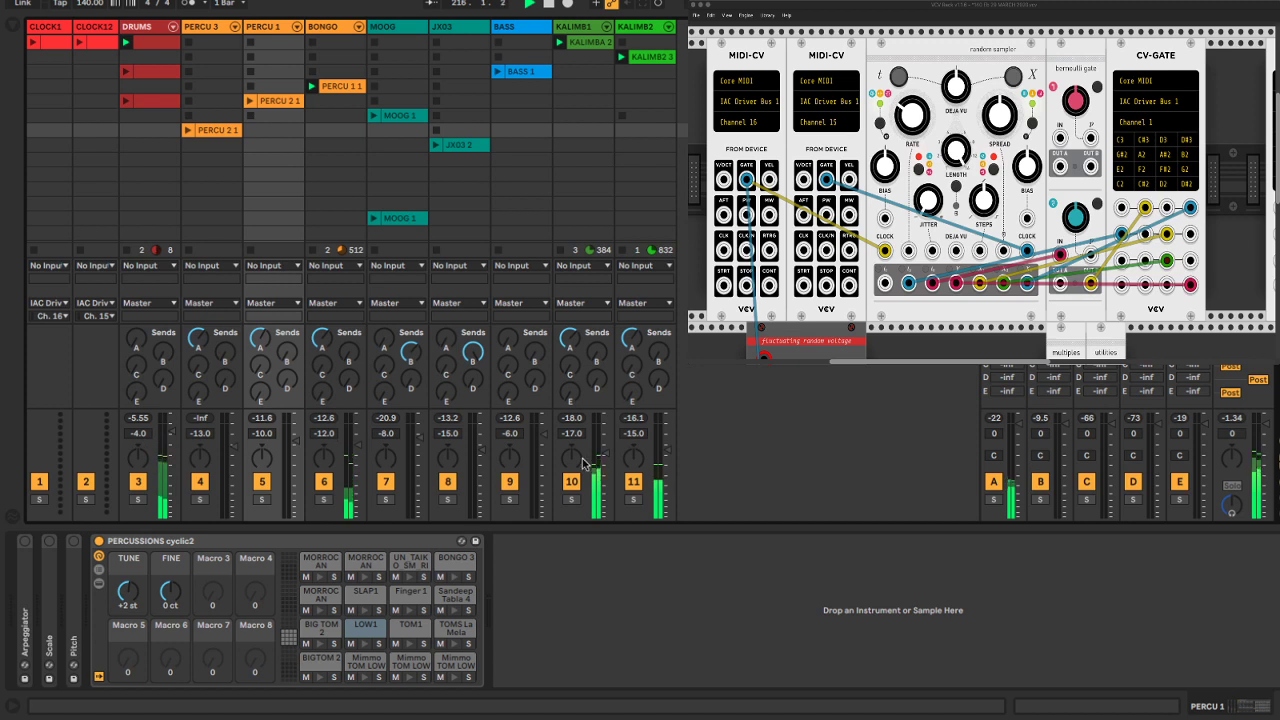
{"action": "left_click_drag", "start_coordinate": [481, 451], "coordinate": [481, 490]}
{"action": "left_click", "coordinate": [434, 143]}
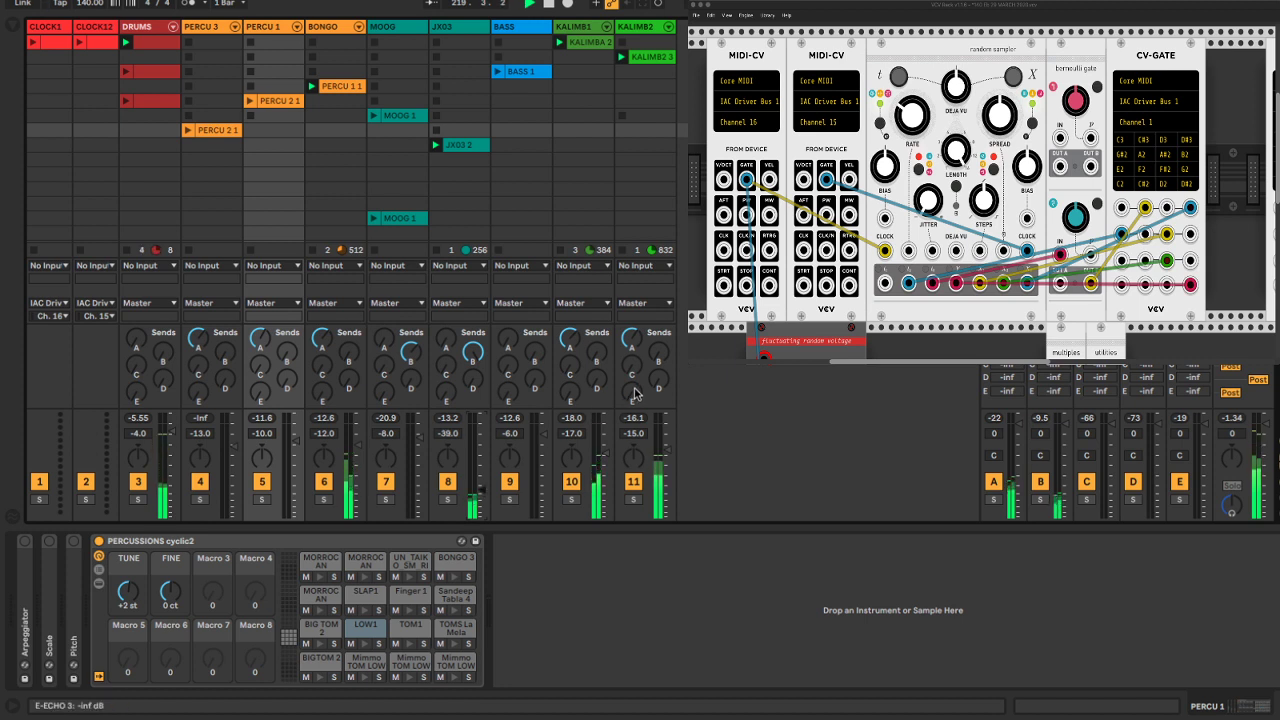
Raise KALIMB2's sends C and D for echo, with send D at 0.0 dB, and fade JX03 up to about -16.3 dB
{"action": "left_click_drag", "start_coordinate": [655, 381], "coordinate": [655, 367]}
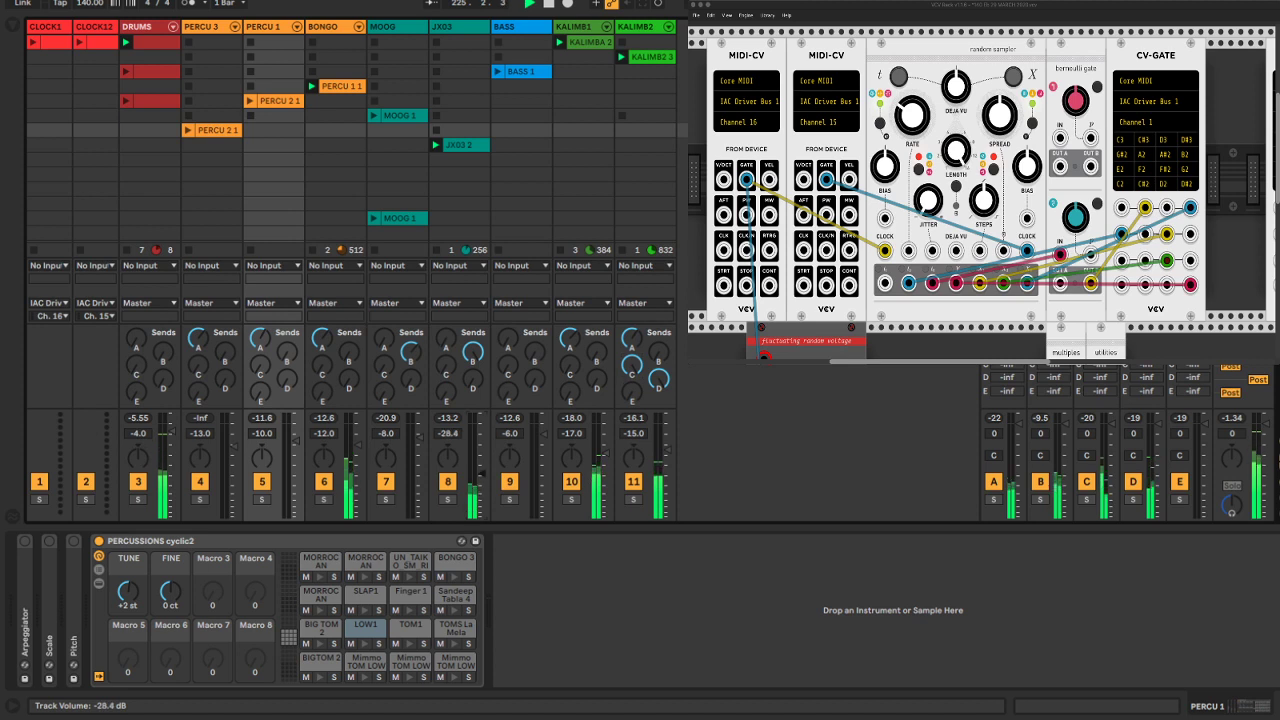
{"action": "left_click_drag", "start_coordinate": [632, 369], "coordinate": [632, 352]}
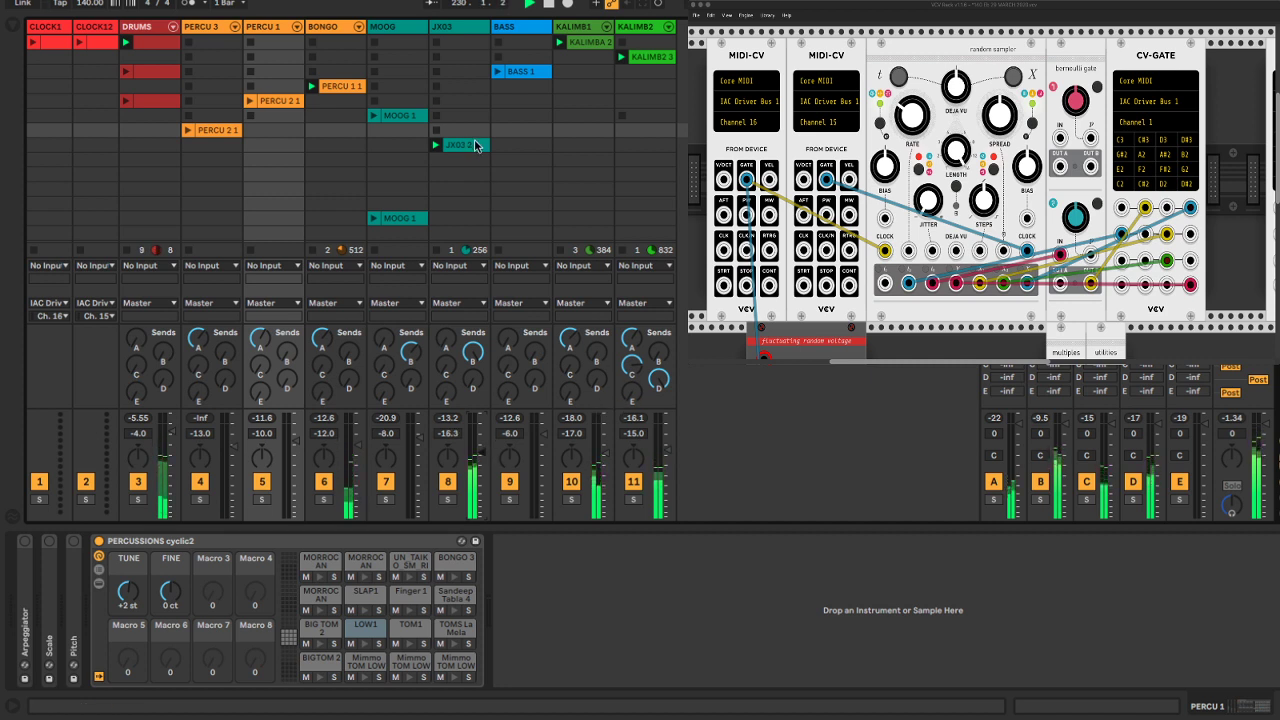
Stop the BONGO and DRUMS clips and turn KALIMB2's send D fully down
{"action": "left_click", "coordinate": [312, 72]}
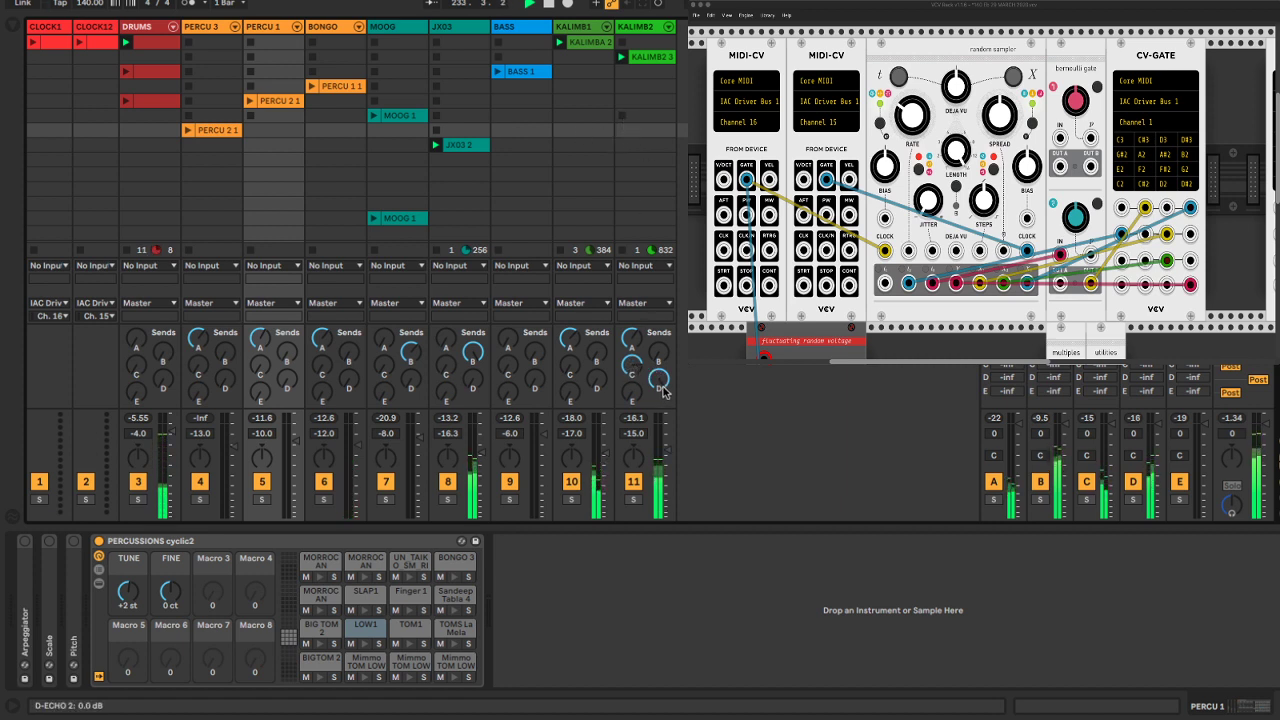
{"action": "left_click_drag", "start_coordinate": [662, 390], "coordinate": [662, 408]}
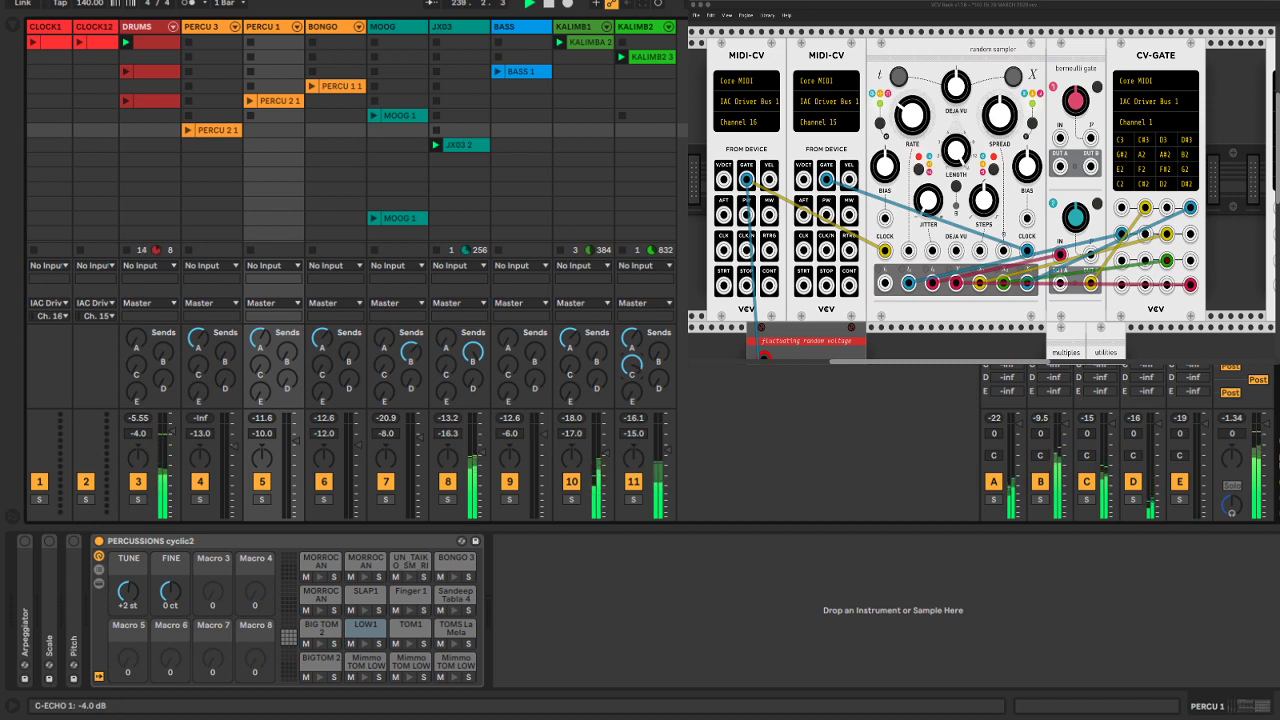
{"action": "left_click", "coordinate": [126, 250]}
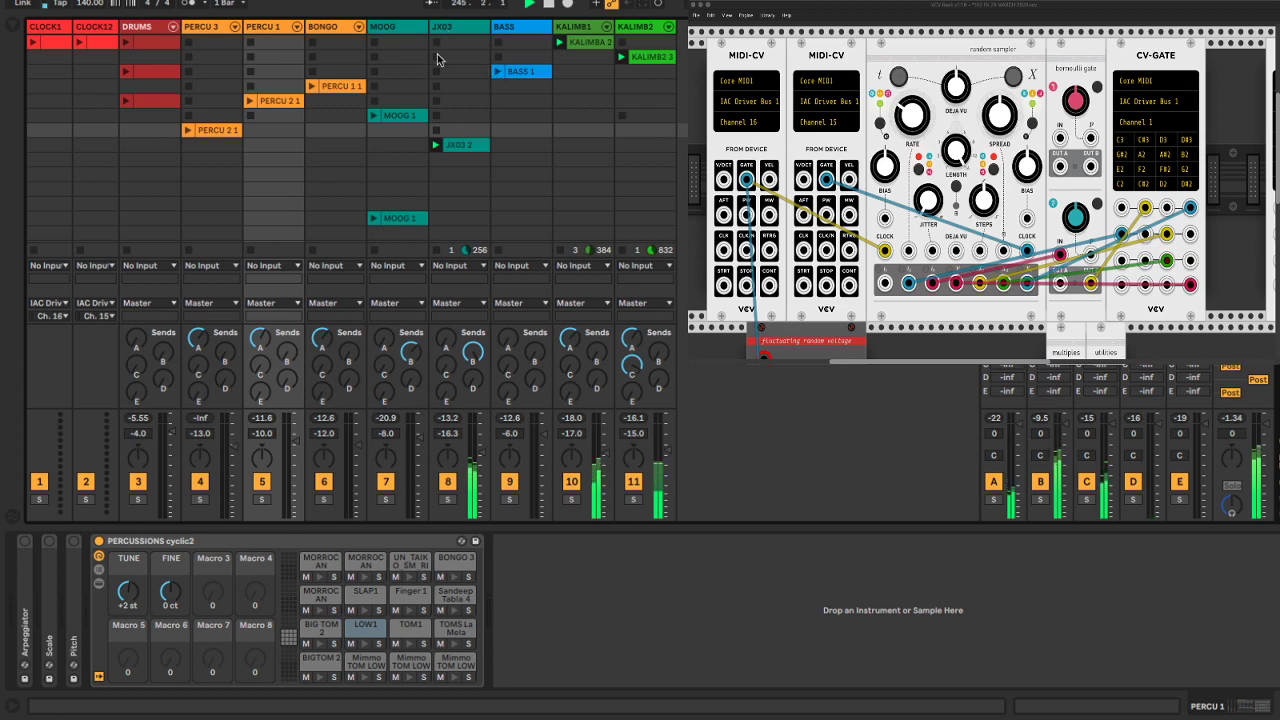
Set the volume in JX03's Sampler to -14.0 dB and raise the JX03 track volume to -12.0 dB
{"action": "left_click", "coordinate": [488, 166]}
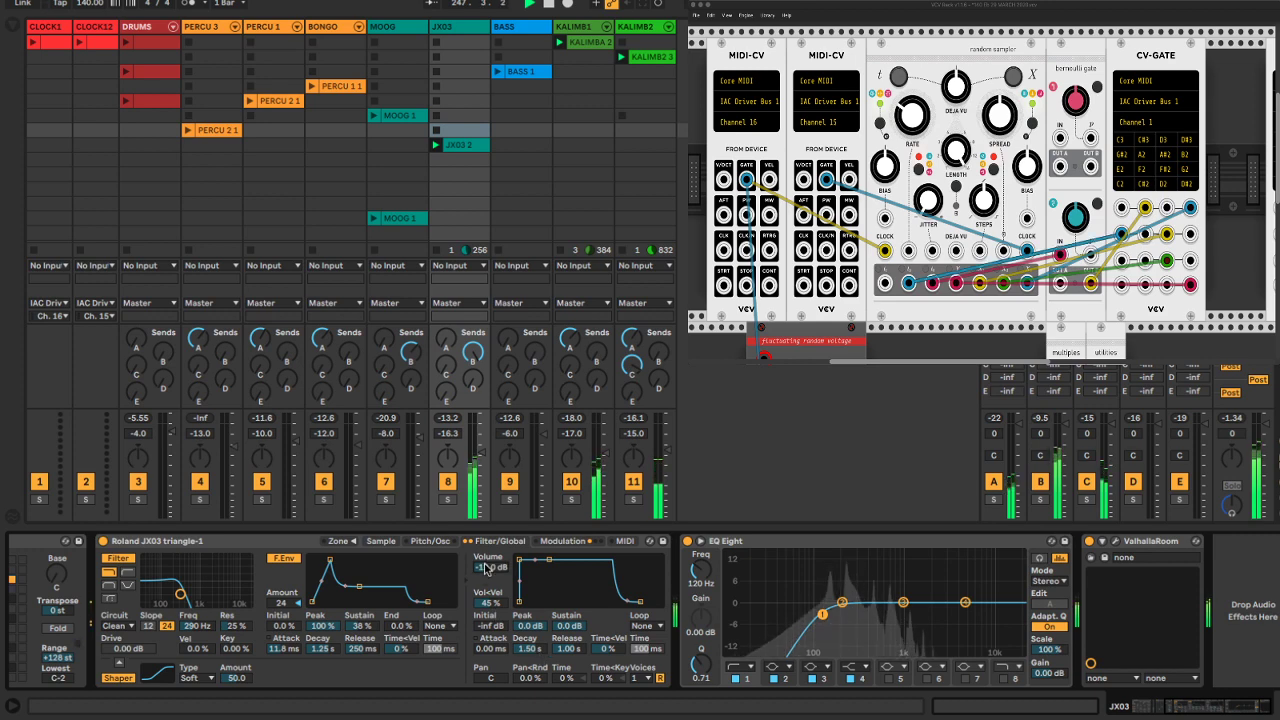
{"action": "key", "text": "Return"}
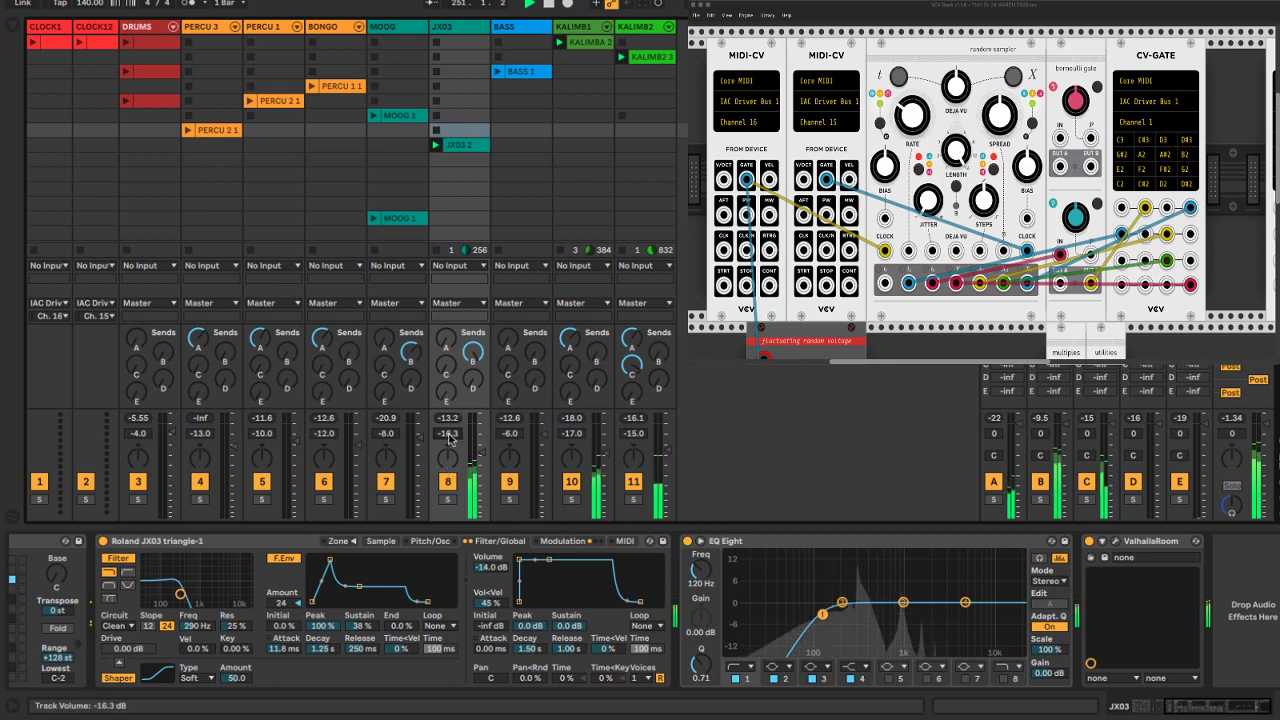
{"action": "left_click_drag", "start_coordinate": [481, 452], "coordinate": [481, 448]}
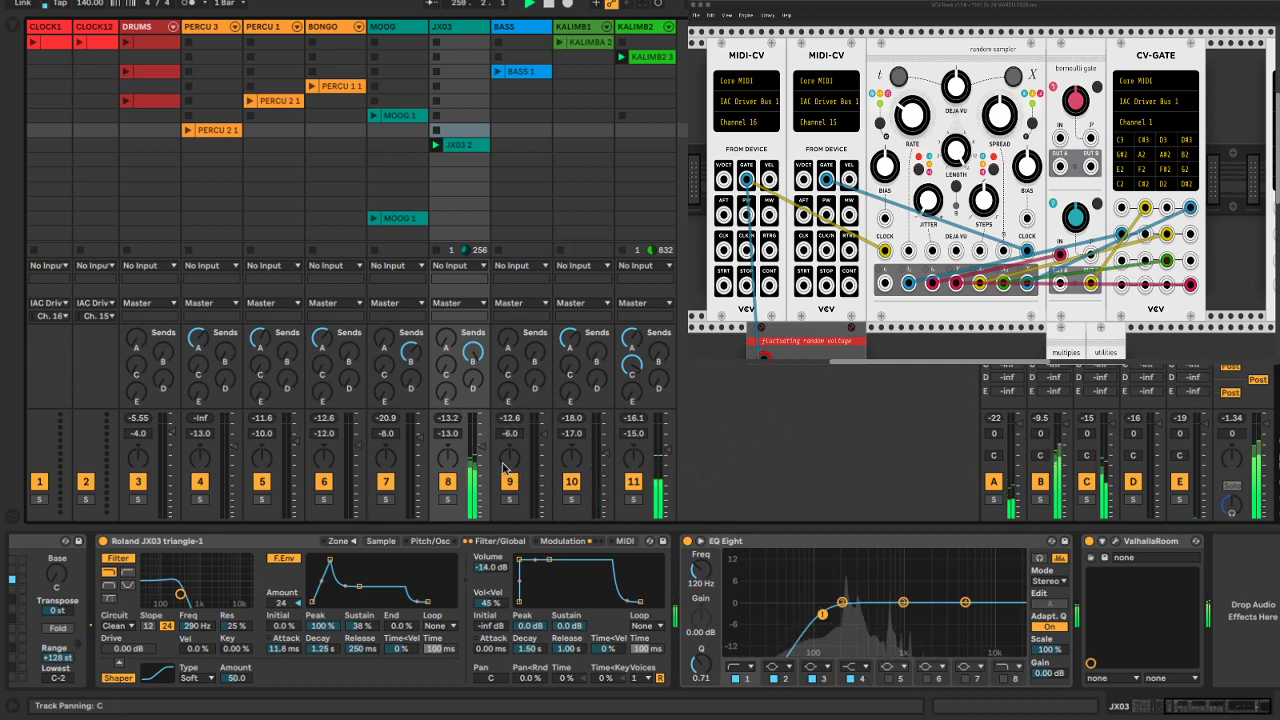
{"action": "left_click_drag", "start_coordinate": [485, 457], "coordinate": [485, 451]}
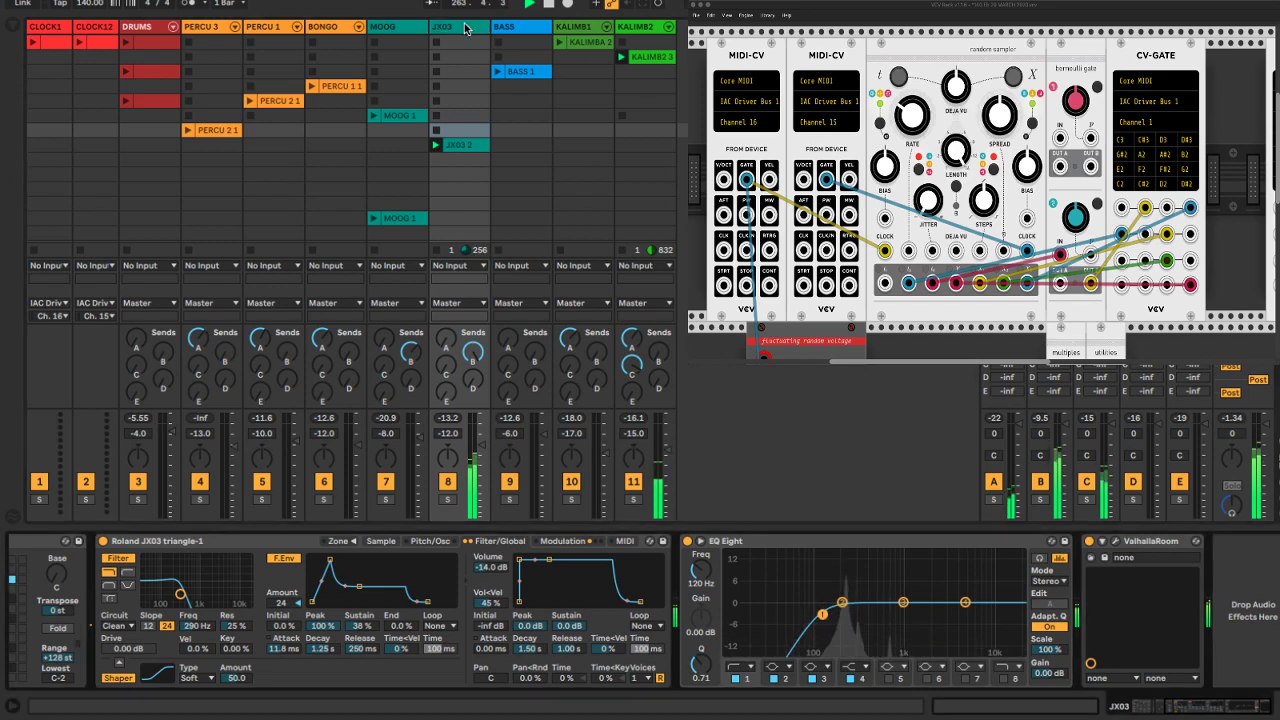
Set JX03's Sampler to 6 voices and its volume to -16.0 dB
{"action": "left_click", "coordinate": [633, 679]}
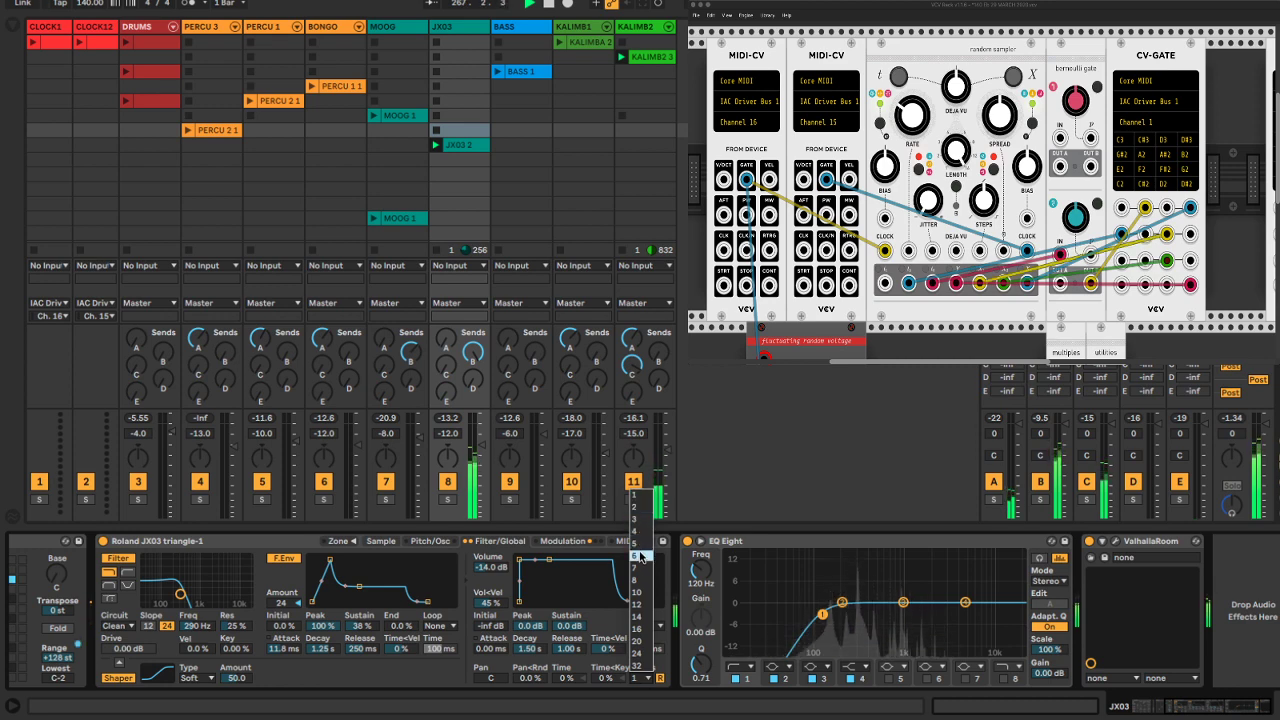
{"action": "left_click", "coordinate": [641, 555]}
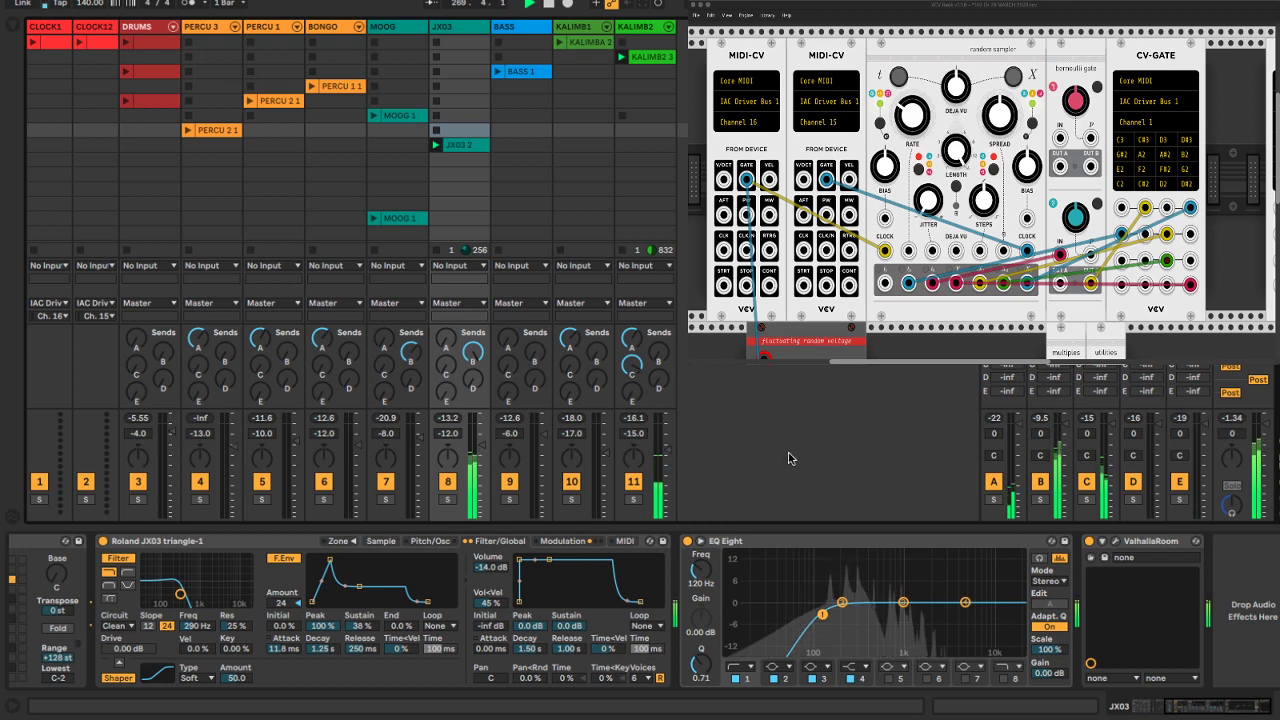
{"action": "left_click", "coordinate": [488, 568]}
{"action": "type", "text": "-1"}
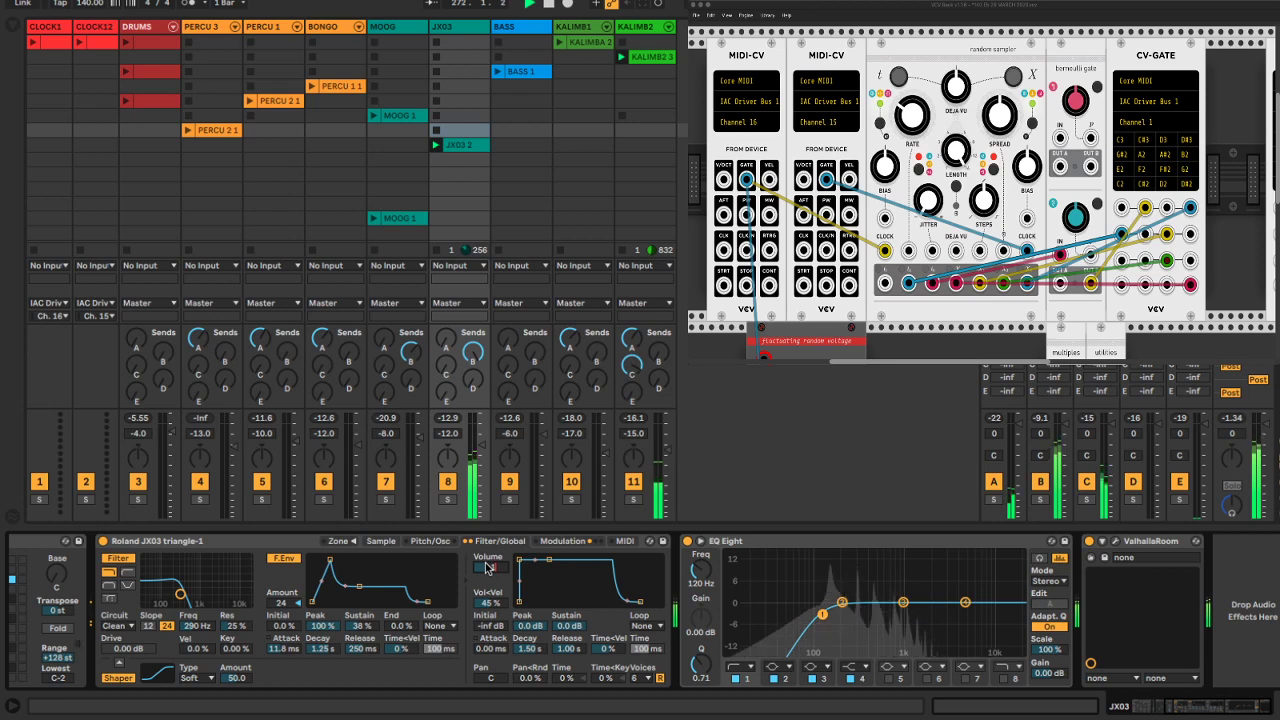
{"action": "type", "text": "6.0 dB"}
{"action": "key", "text": "Return"}
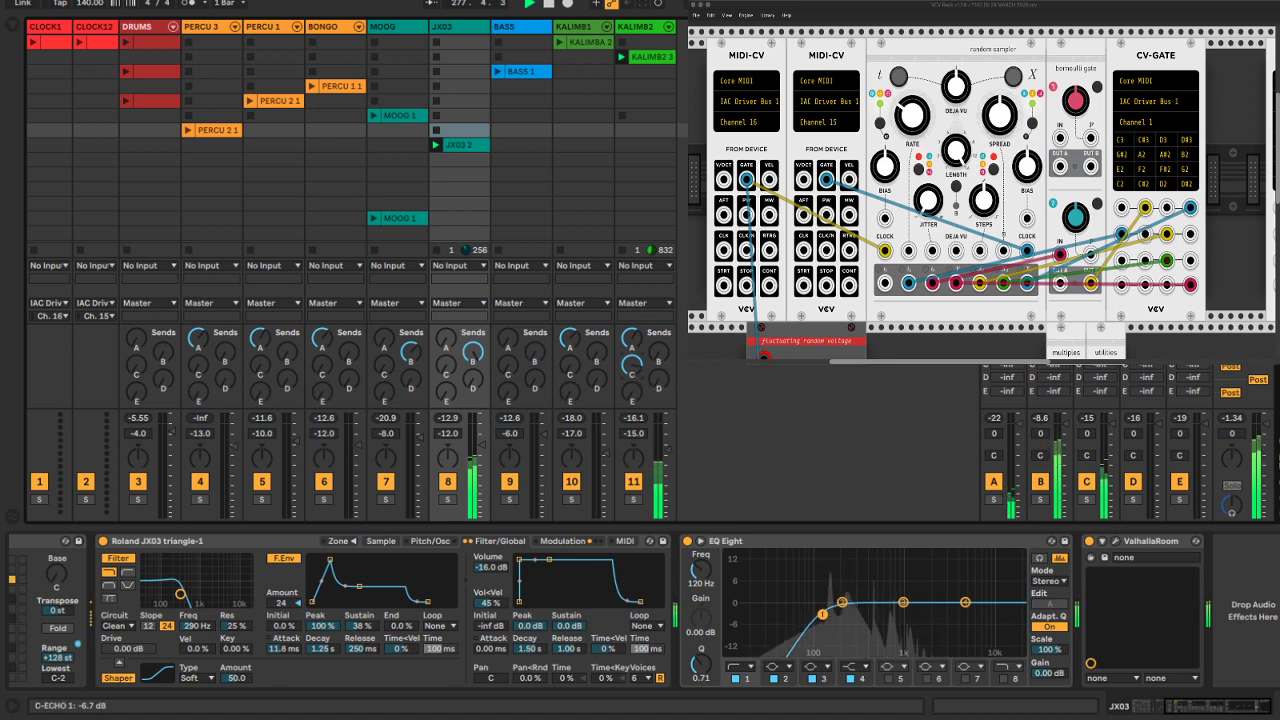
Swap KALIMB2's echo from send C to send D, check D-ECHO 2's H-Delay settings, and raise send B to about -8.3 dB
{"action": "left_click_drag", "start_coordinate": [650, 381], "coordinate": [662, 314]}
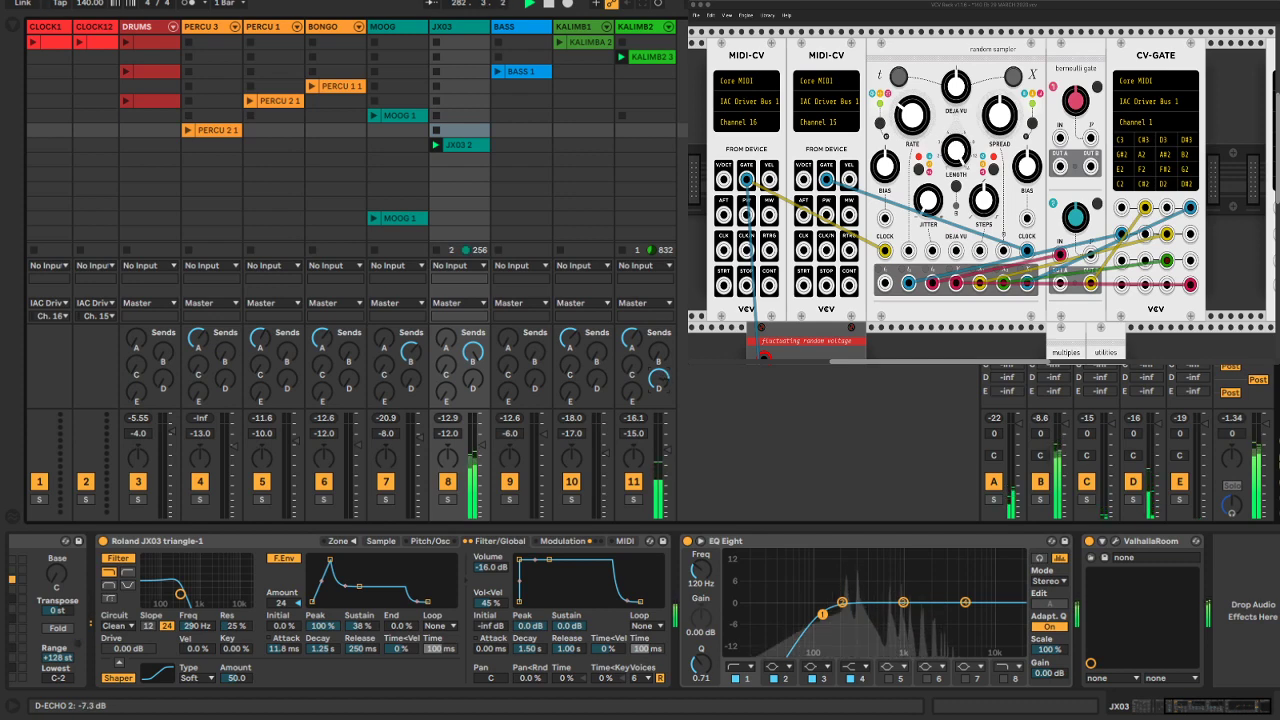
{"action": "left_click", "coordinate": [1134, 467]}
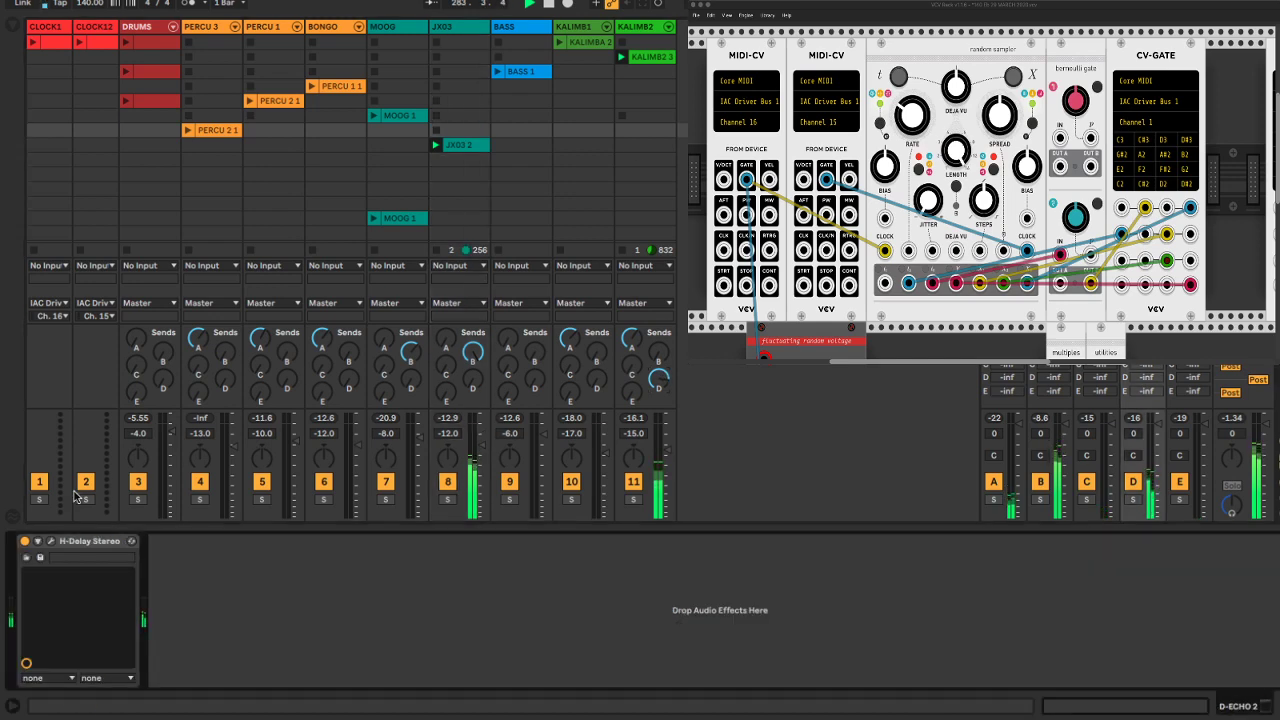
{"action": "left_click", "coordinate": [52, 542]}
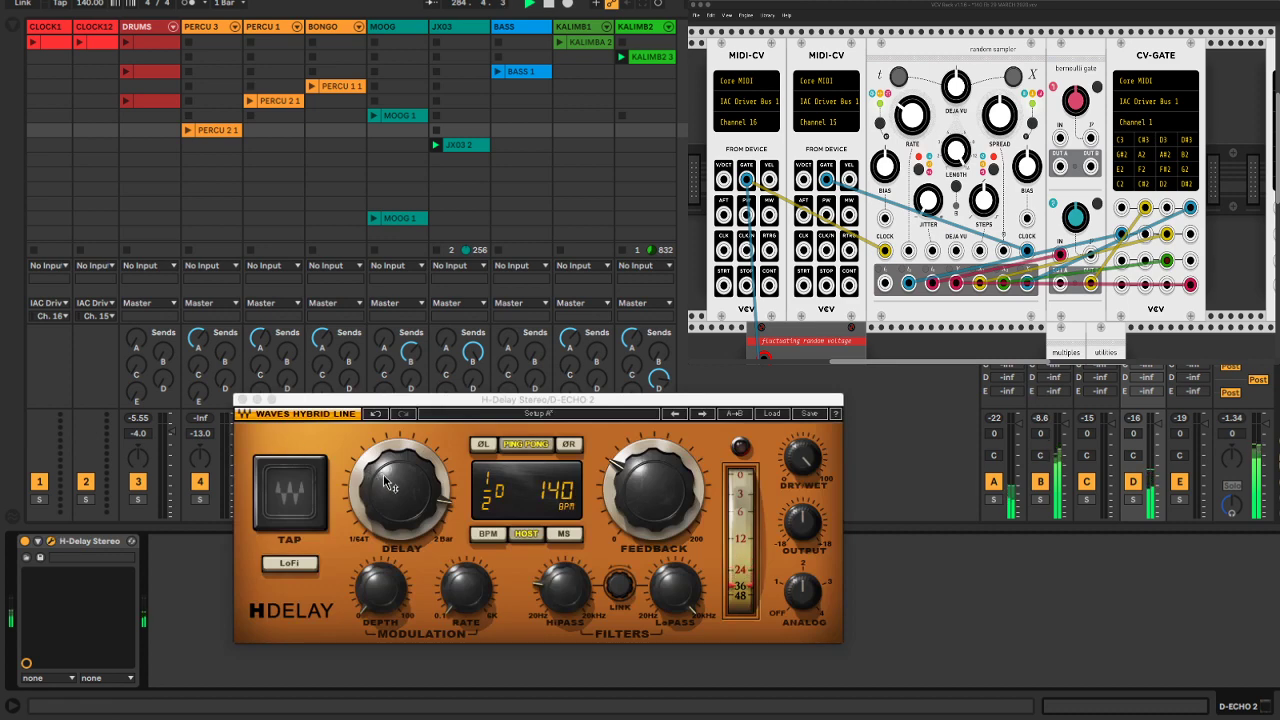
{"action": "left_click", "coordinate": [241, 400]}
{"action": "left_click_drag", "start_coordinate": [632, 372], "coordinate": [658, 354]}
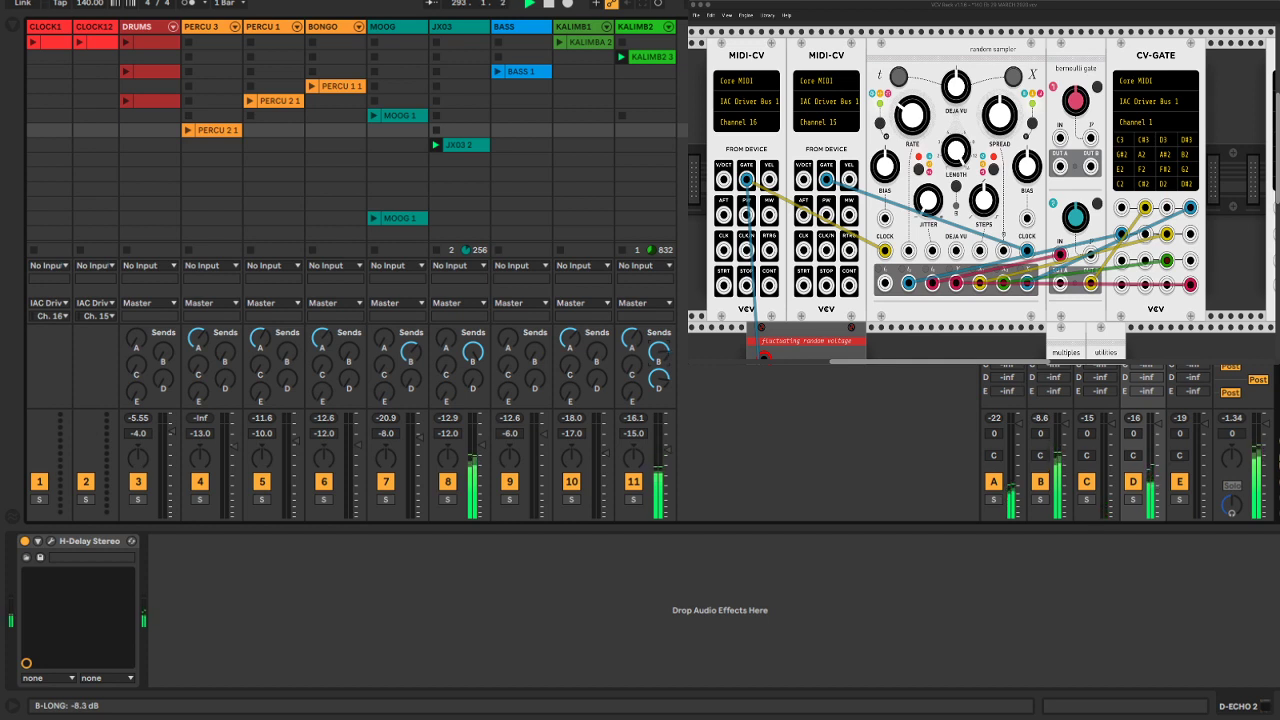
Compare the device chains of KALIMB1 and KALIMB2, and save the Live set
{"action": "mouse_move", "coordinate": [1276, 712]}
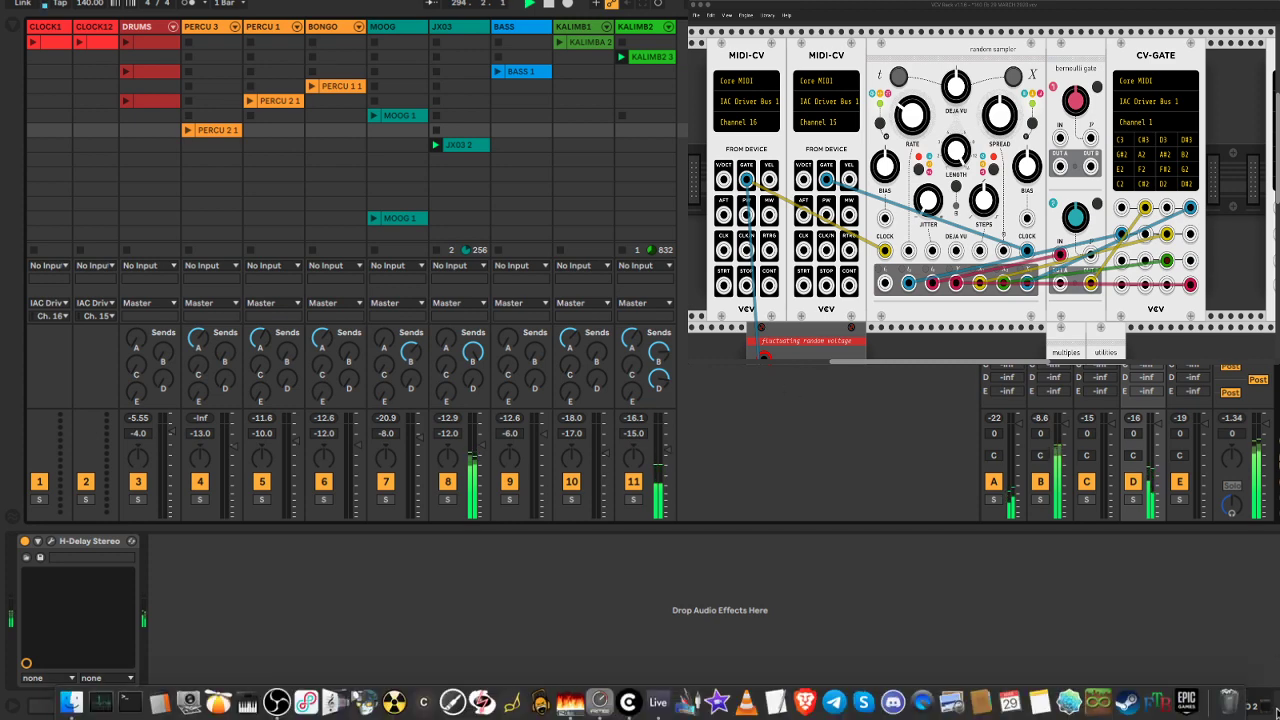
{"action": "left_click", "coordinate": [592, 34]}
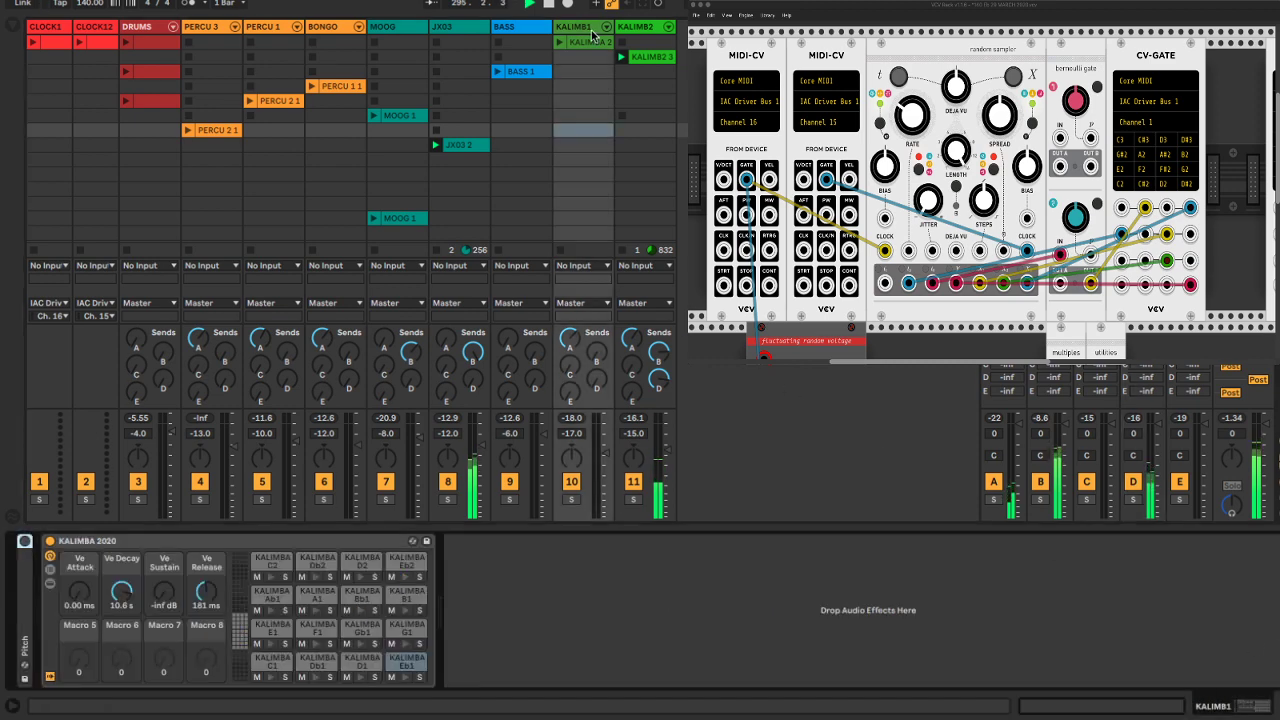
{"action": "left_click", "coordinate": [630, 30]}
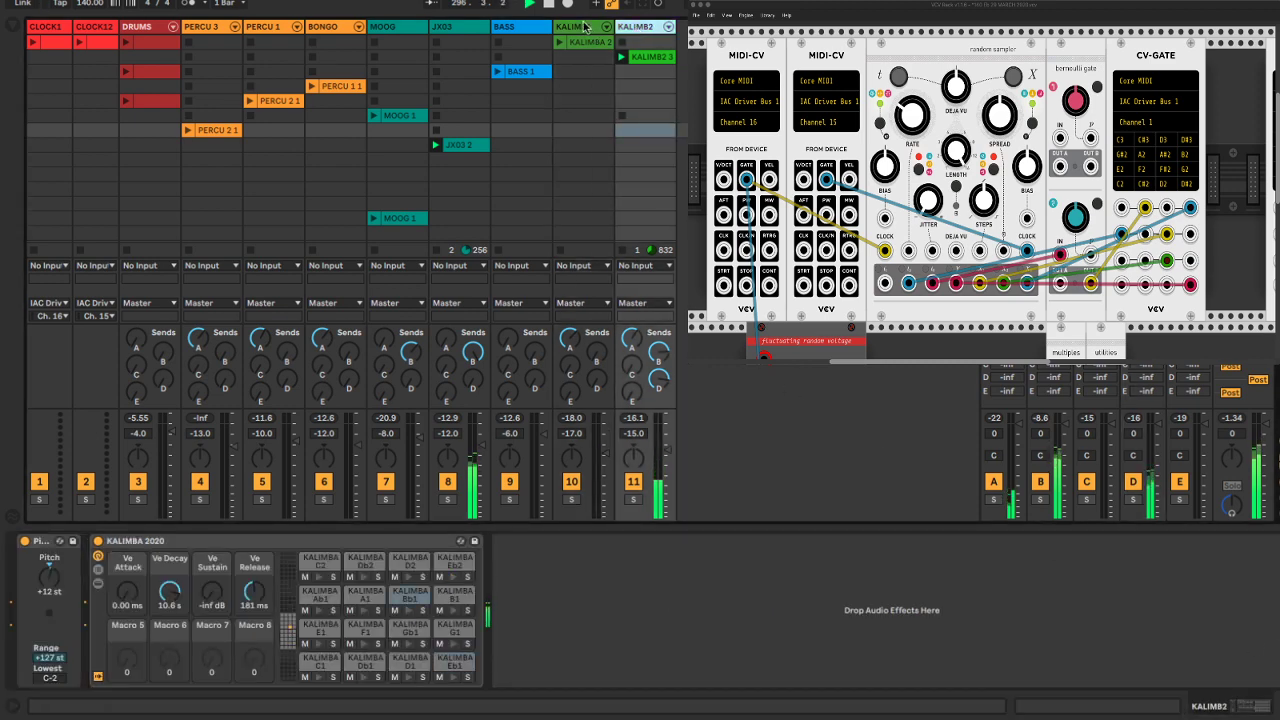
{"action": "left_click", "coordinate": [600, 40]}
{"action": "key", "text": "ctrl+s"}
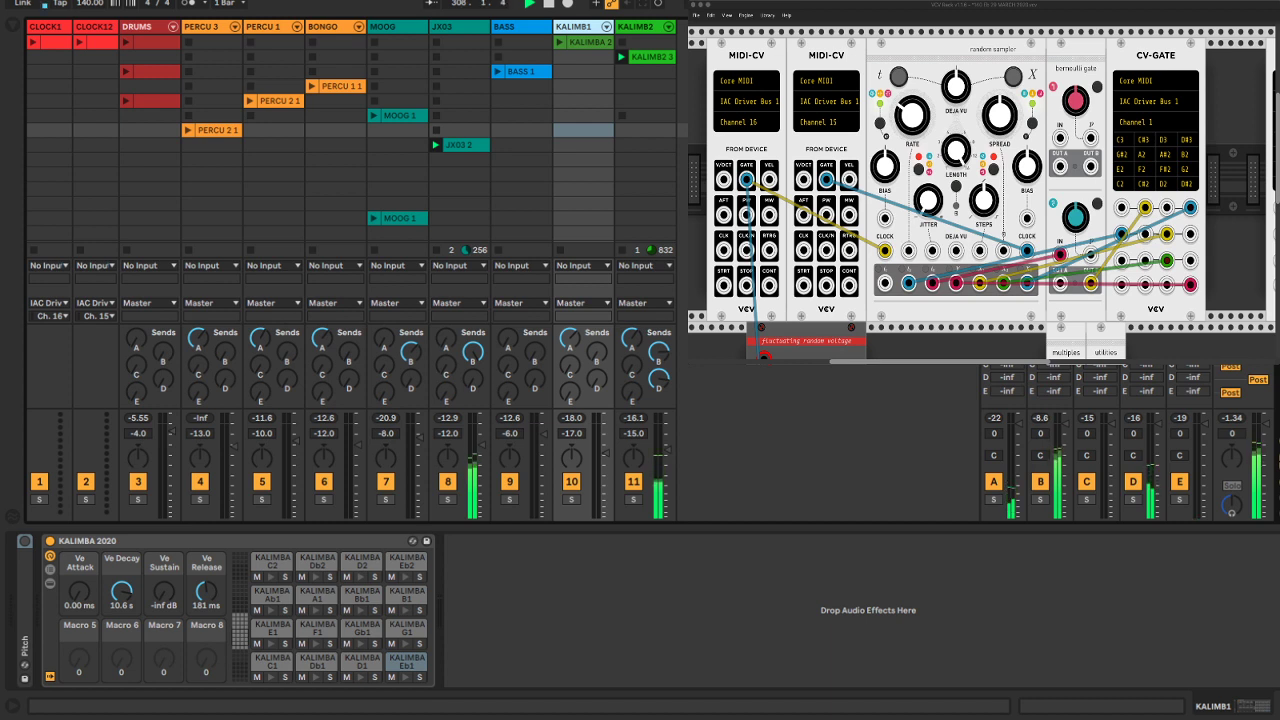
Raise the feedback of D-ECHO 2's H-Delay to 103 and stop the KALIMB2 clip
{"action": "left_click", "coordinate": [1087, 512]}
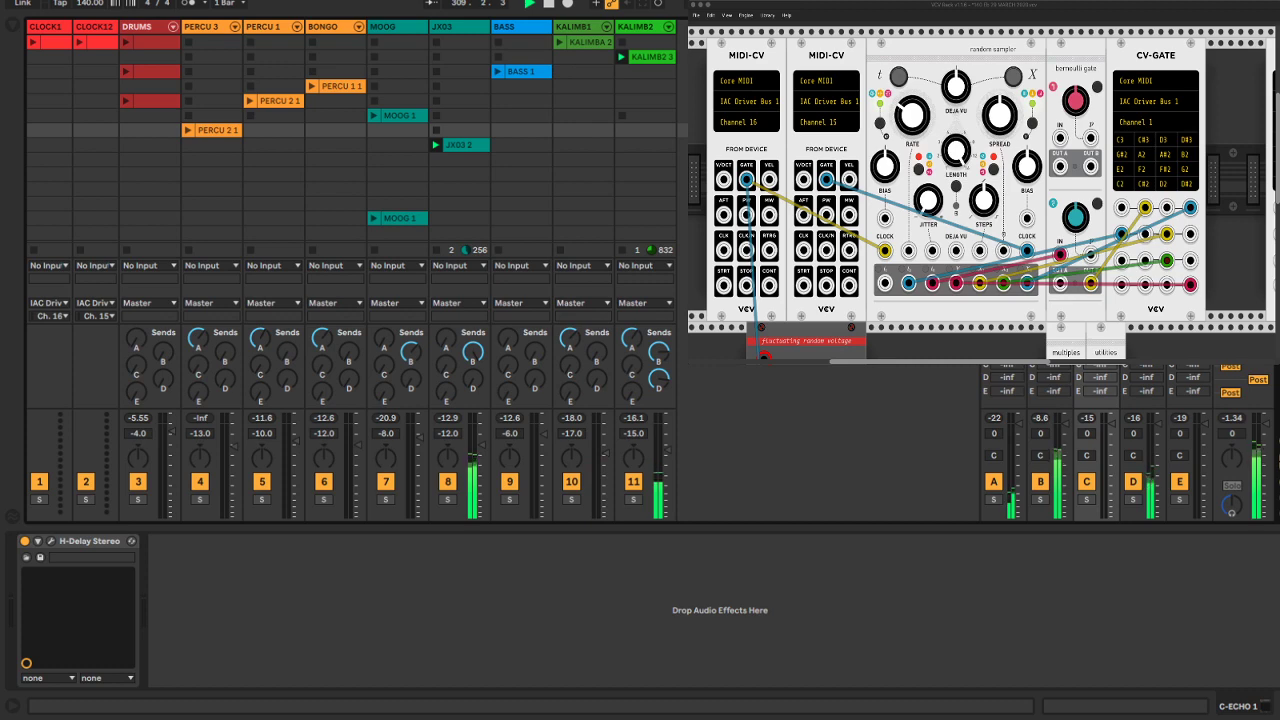
{"action": "left_click", "coordinate": [1133, 512]}
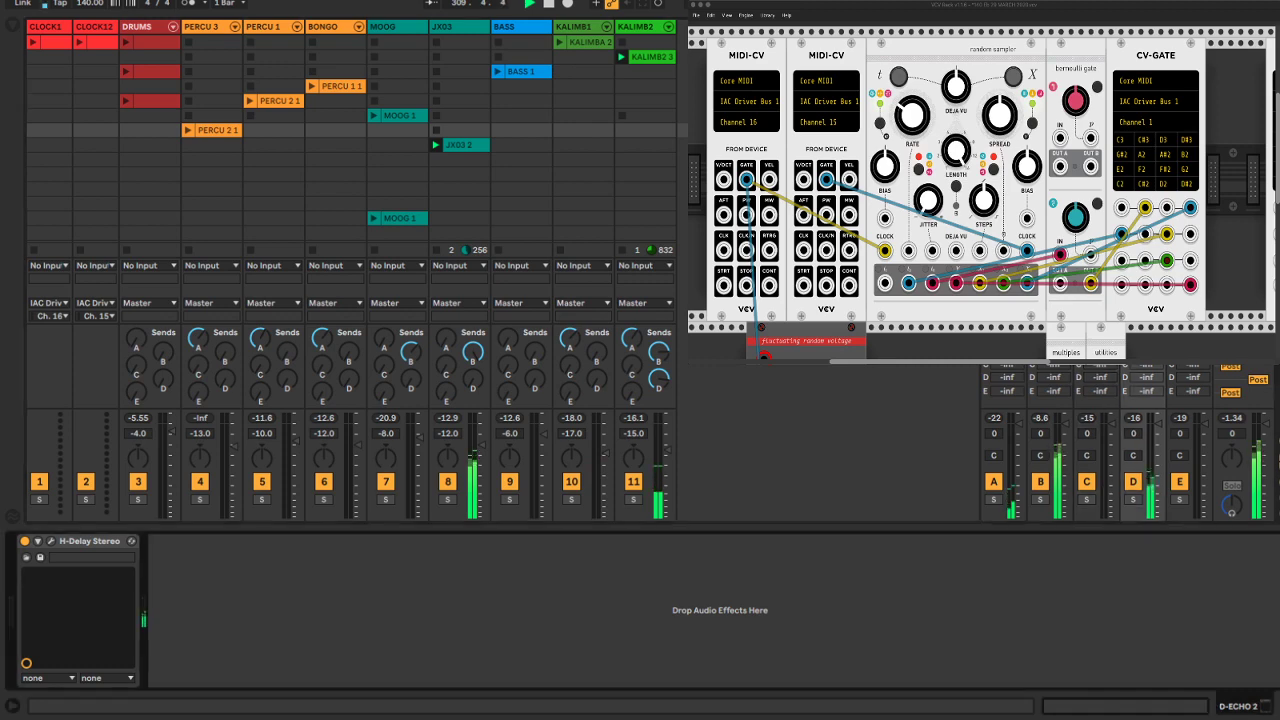
{"action": "left_click", "coordinate": [51, 541]}
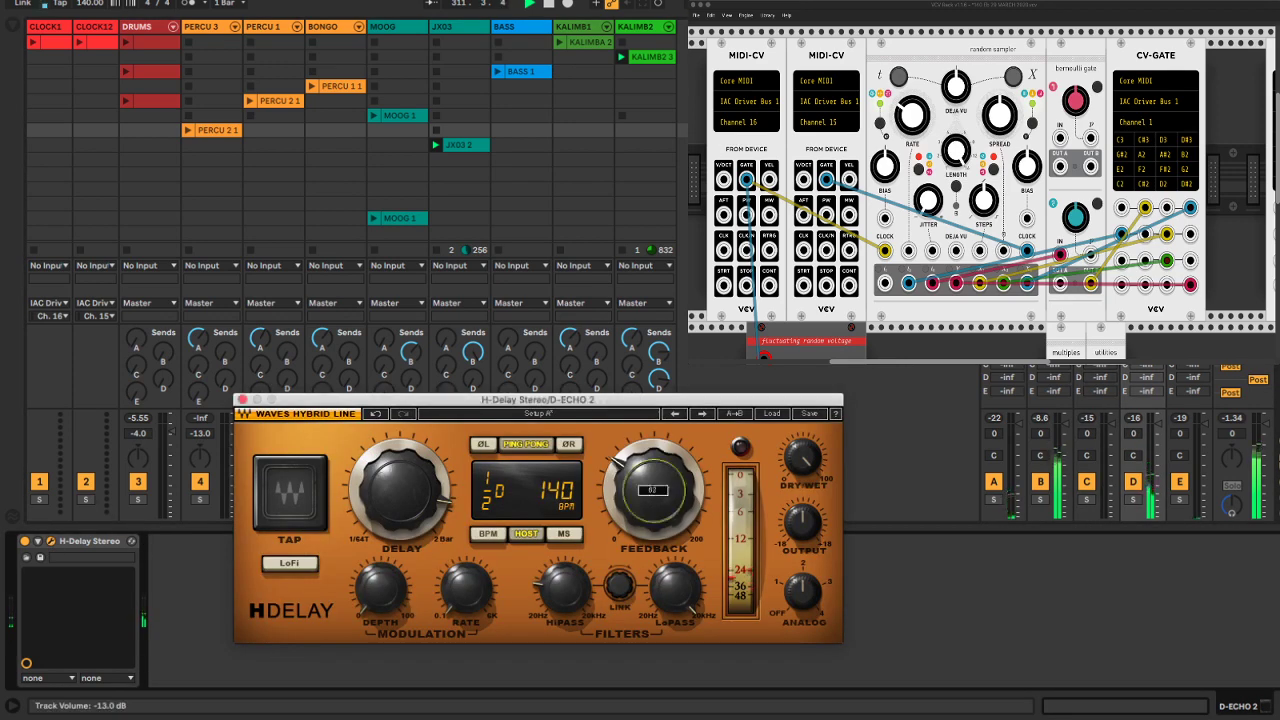
{"action": "left_click_drag", "start_coordinate": [653, 490], "coordinate": [653, 457]}
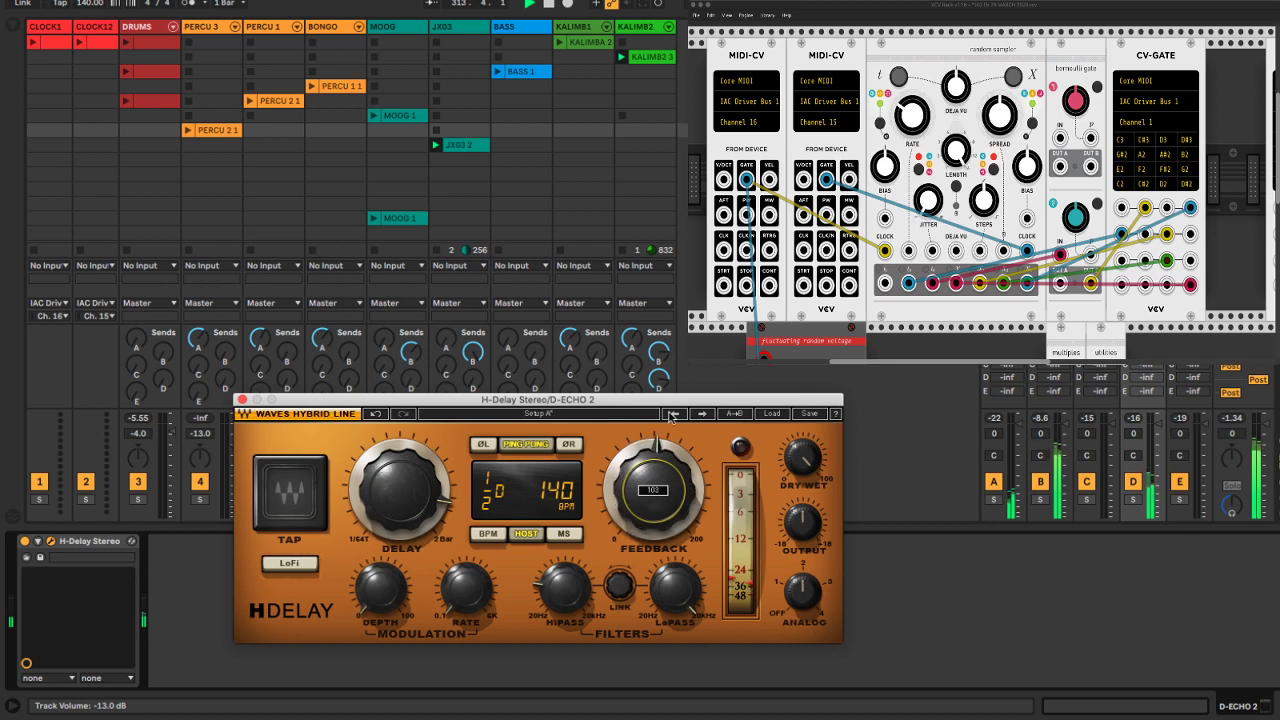
{"action": "left_click", "coordinate": [622, 250]}
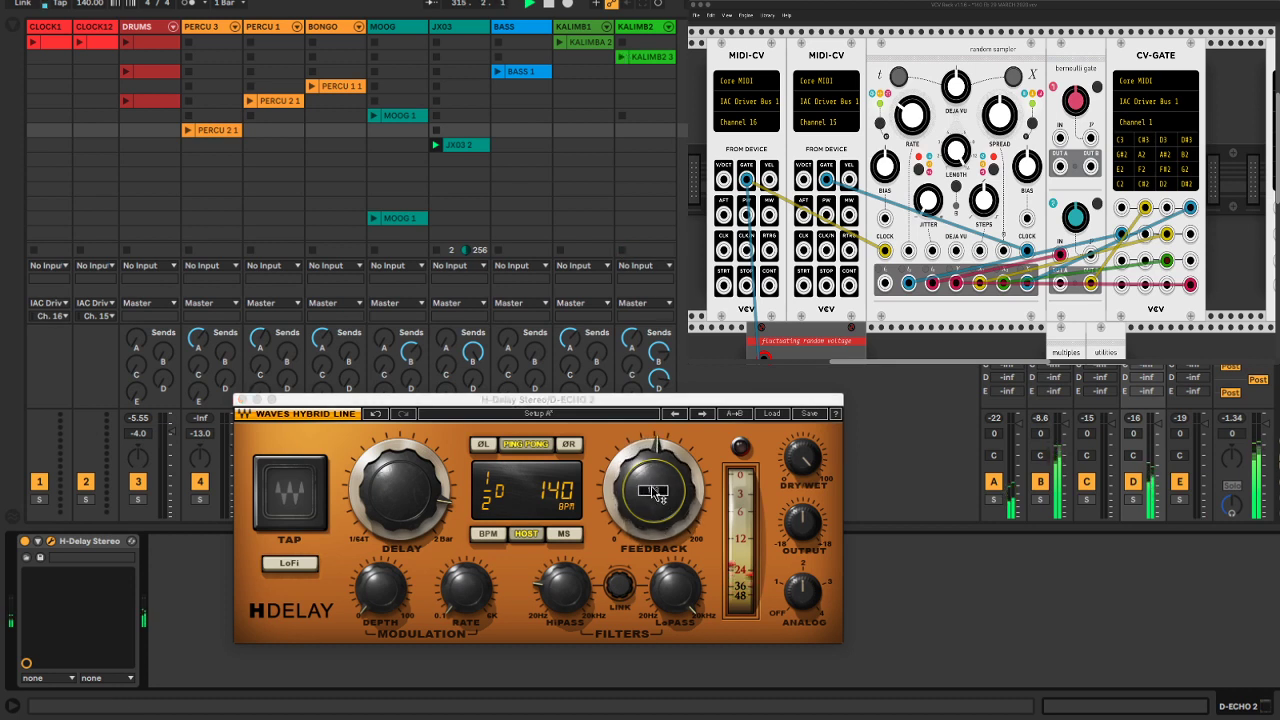
Ride D-ECHO 2's H-Delay feedback in small moves between about 100 and 104 to sustain the echo tail
{"action": "left_click_drag", "start_coordinate": [655, 492], "coordinate": [655, 488]}
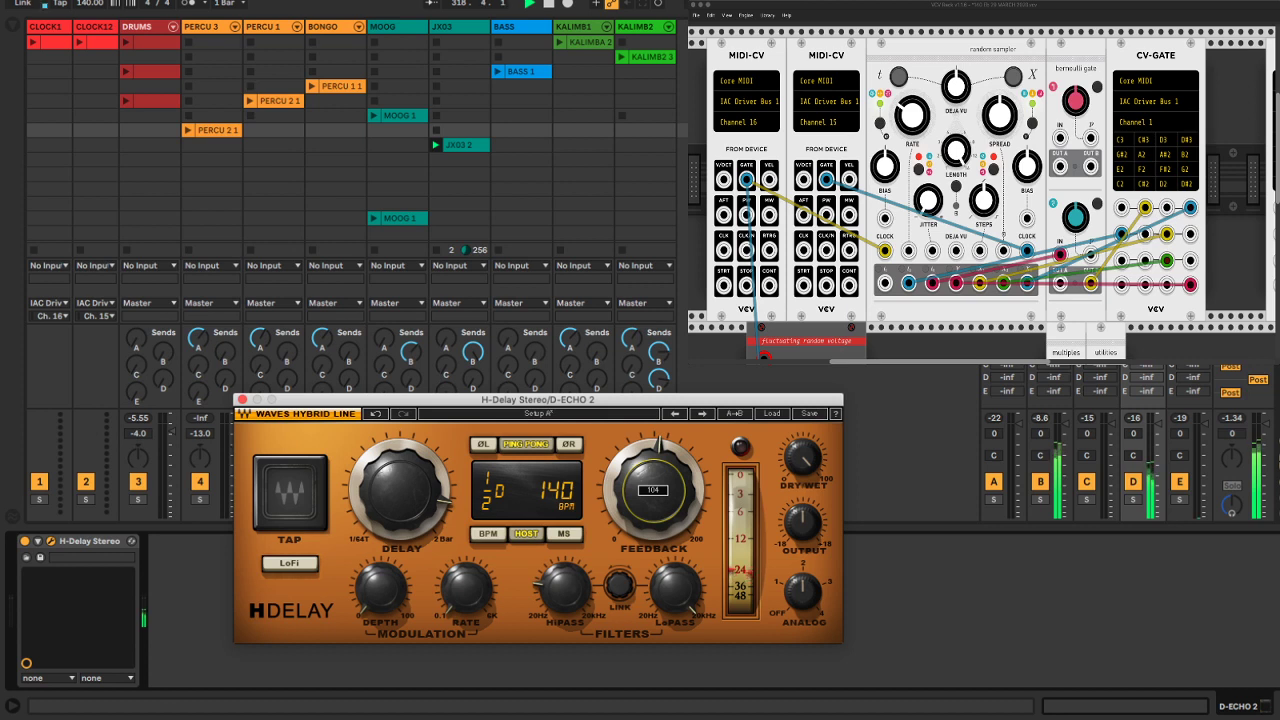
{"action": "left_click_drag", "start_coordinate": [655, 489], "coordinate": [655, 492]}
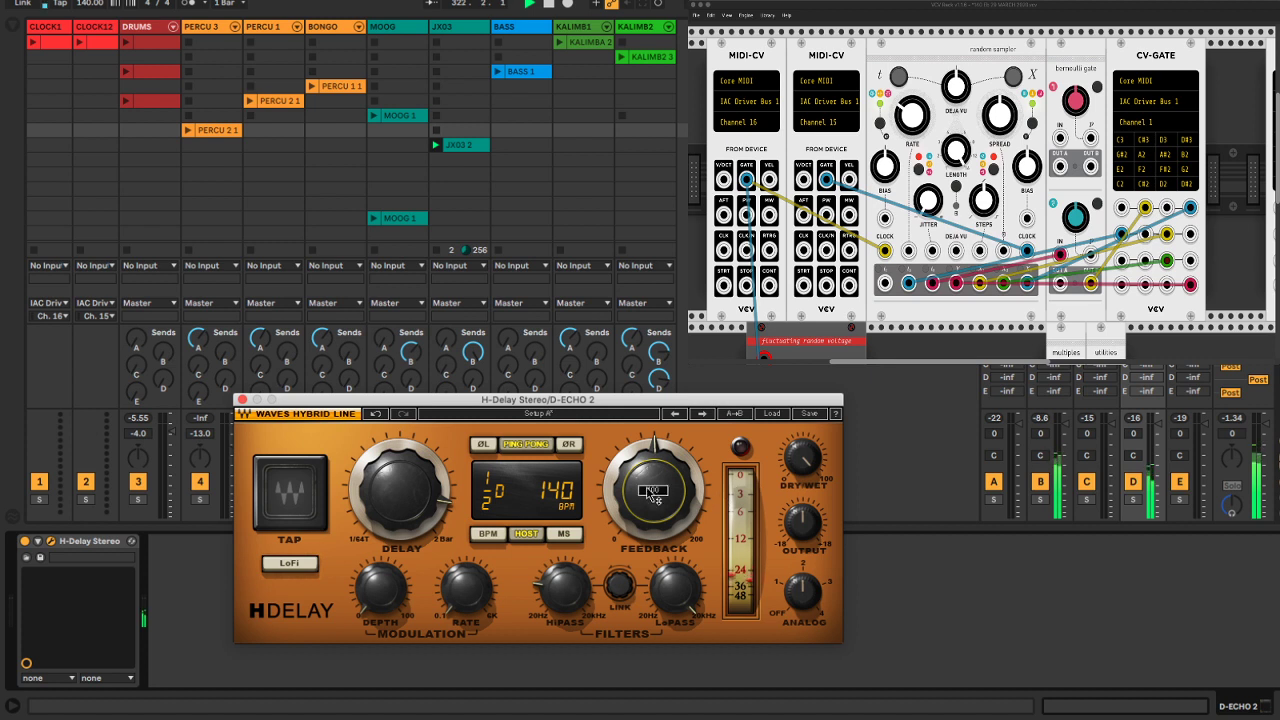
{"action": "left_click_drag", "start_coordinate": [653, 492], "coordinate": [649, 490]}
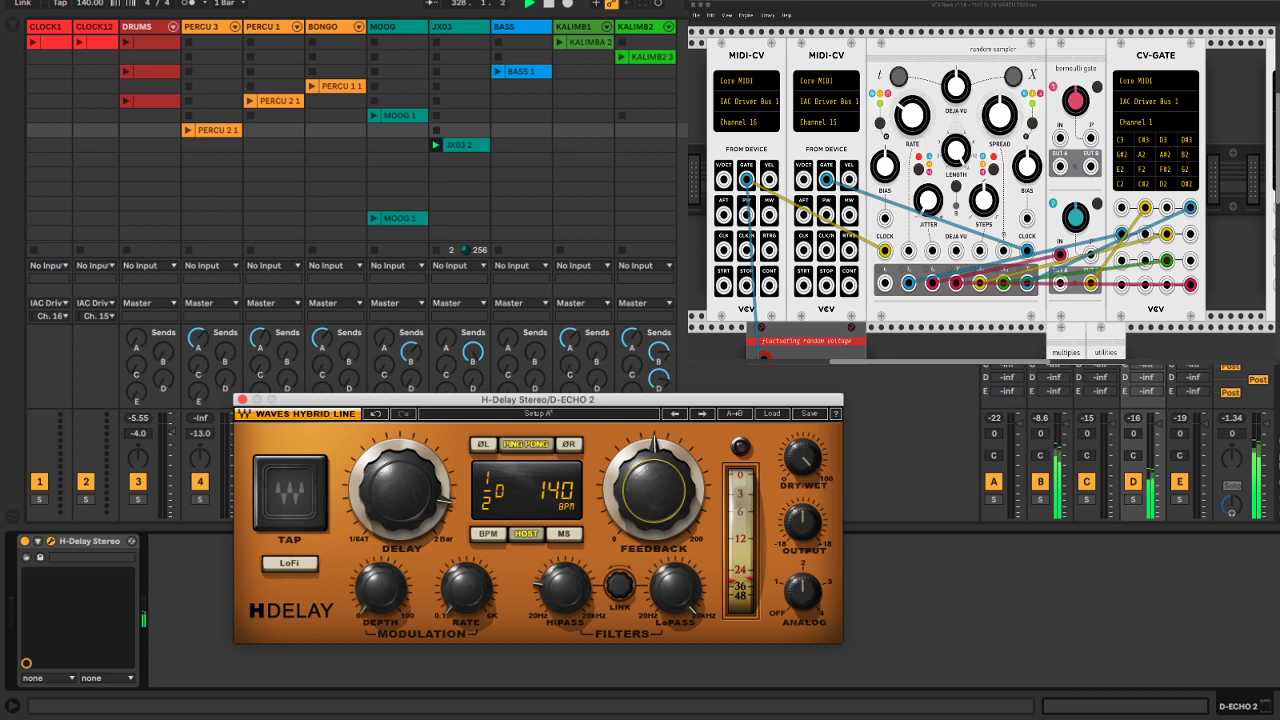
{"action": "left_click_drag", "start_coordinate": [649, 490], "coordinate": [652, 497]}
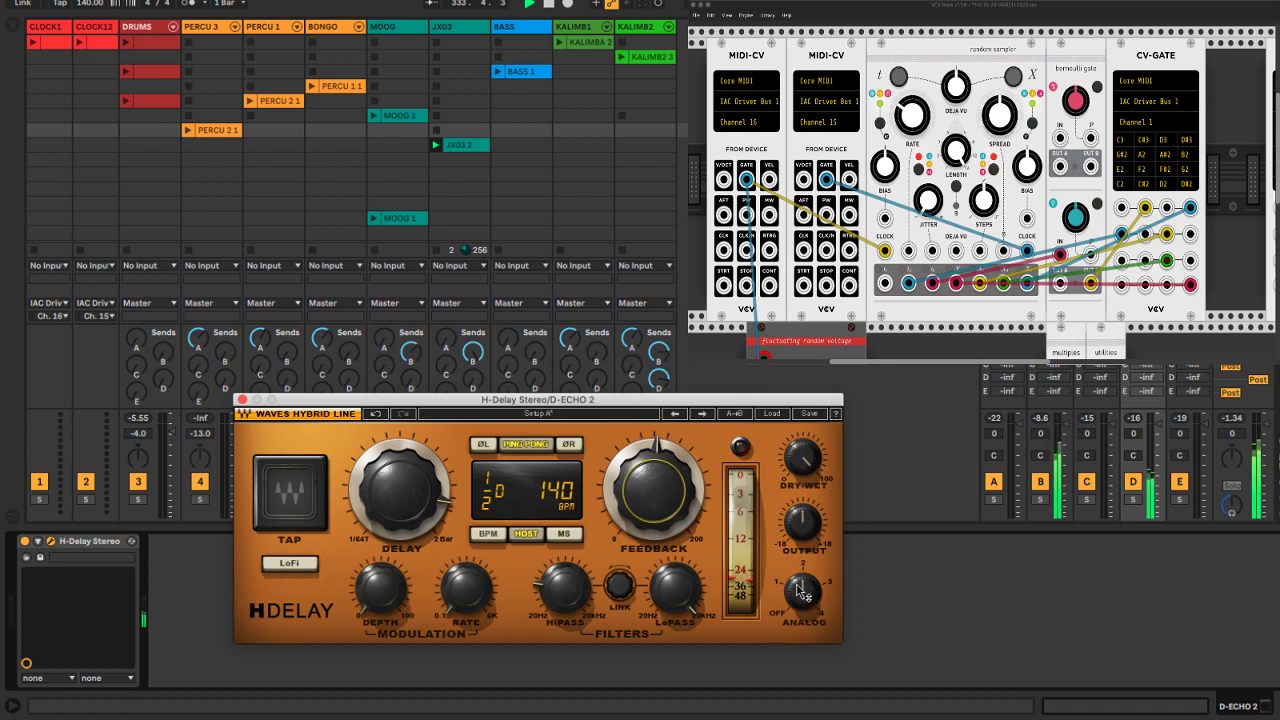
Lower D-ECHO 2's H-Delay feedback well below 100 and close the plug-in window
{"action": "mouse_move", "coordinate": [643, 496]}
{"action": "left_click_drag", "start_coordinate": [643, 496], "coordinate": [643, 527]}
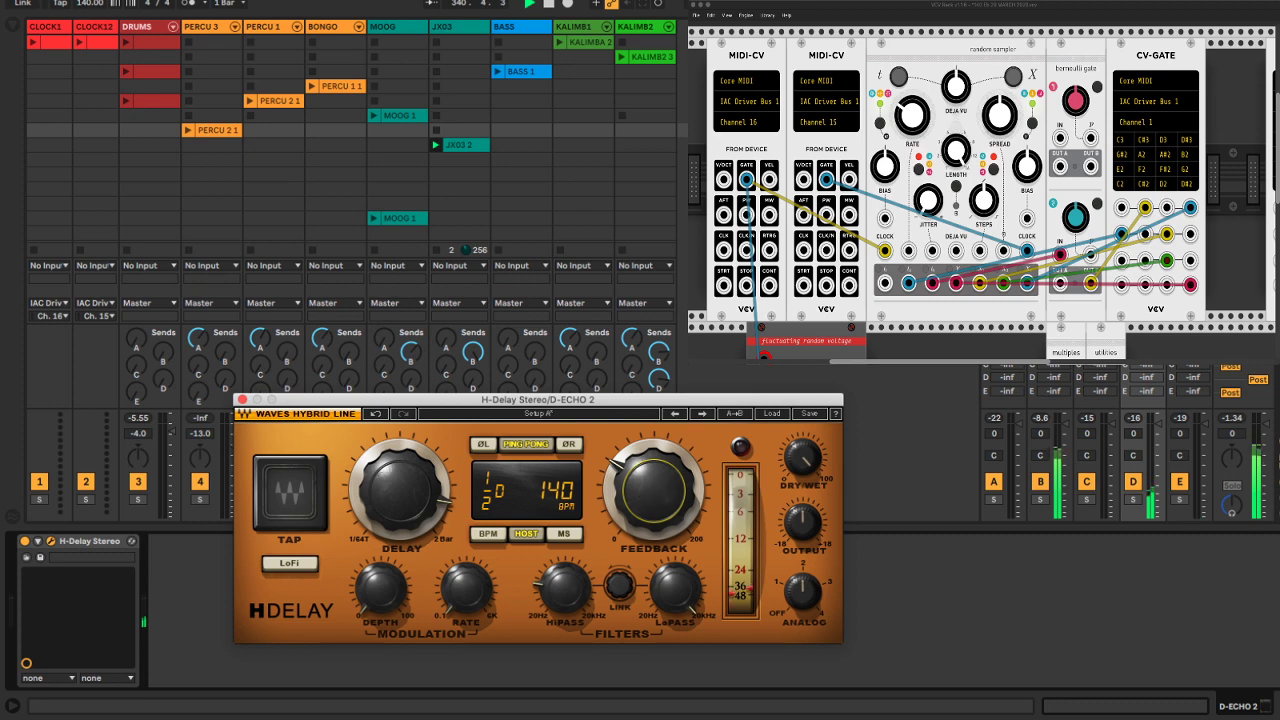
{"action": "left_click", "coordinate": [740, 256]}
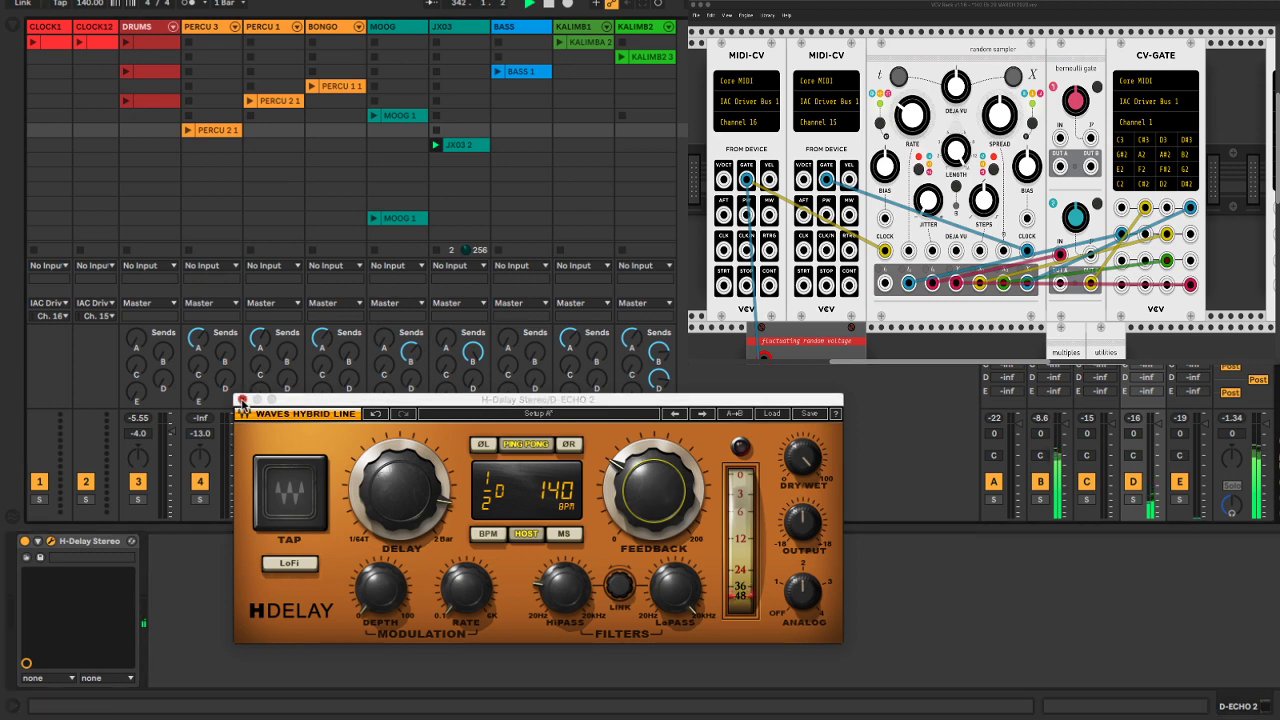
{"action": "left_click", "coordinate": [241, 400]}
Turn KALIMB2's sends D and B fully down, and save the Live set
{"action": "left_click_drag", "start_coordinate": [660, 384], "coordinate": [660, 404]}
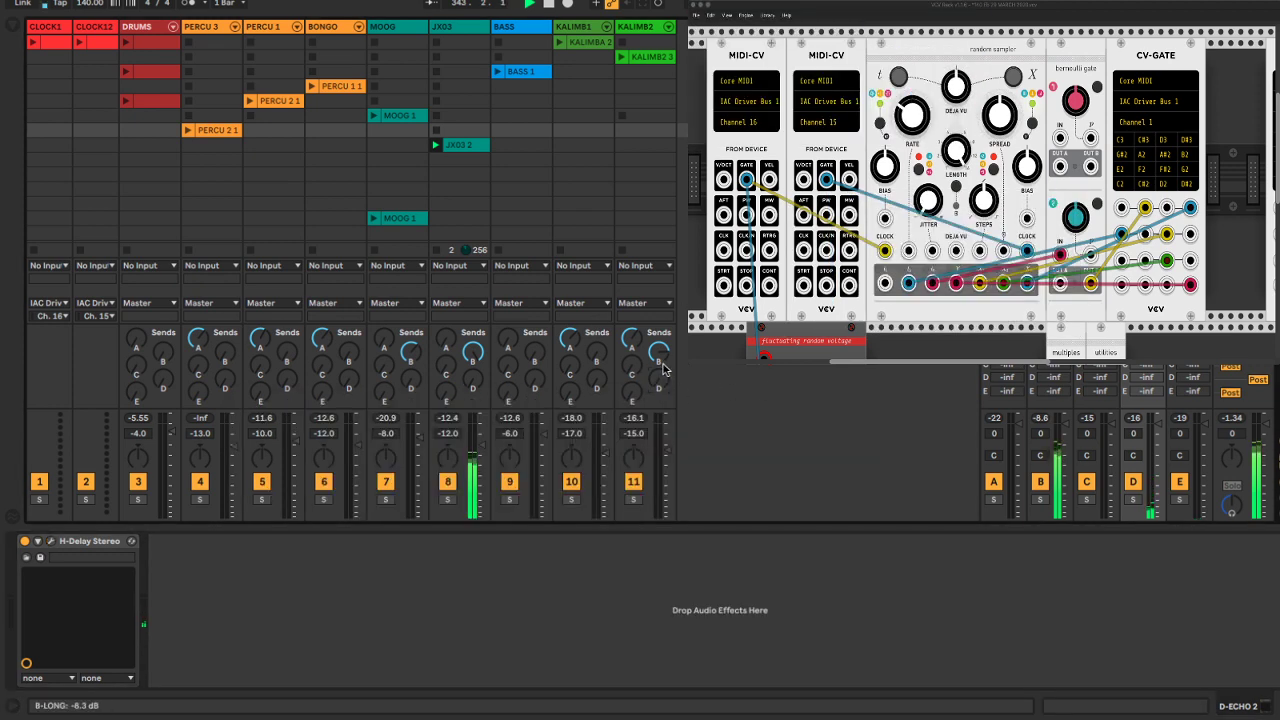
{"action": "left_click_drag", "start_coordinate": [661, 360], "coordinate": [661, 386]}
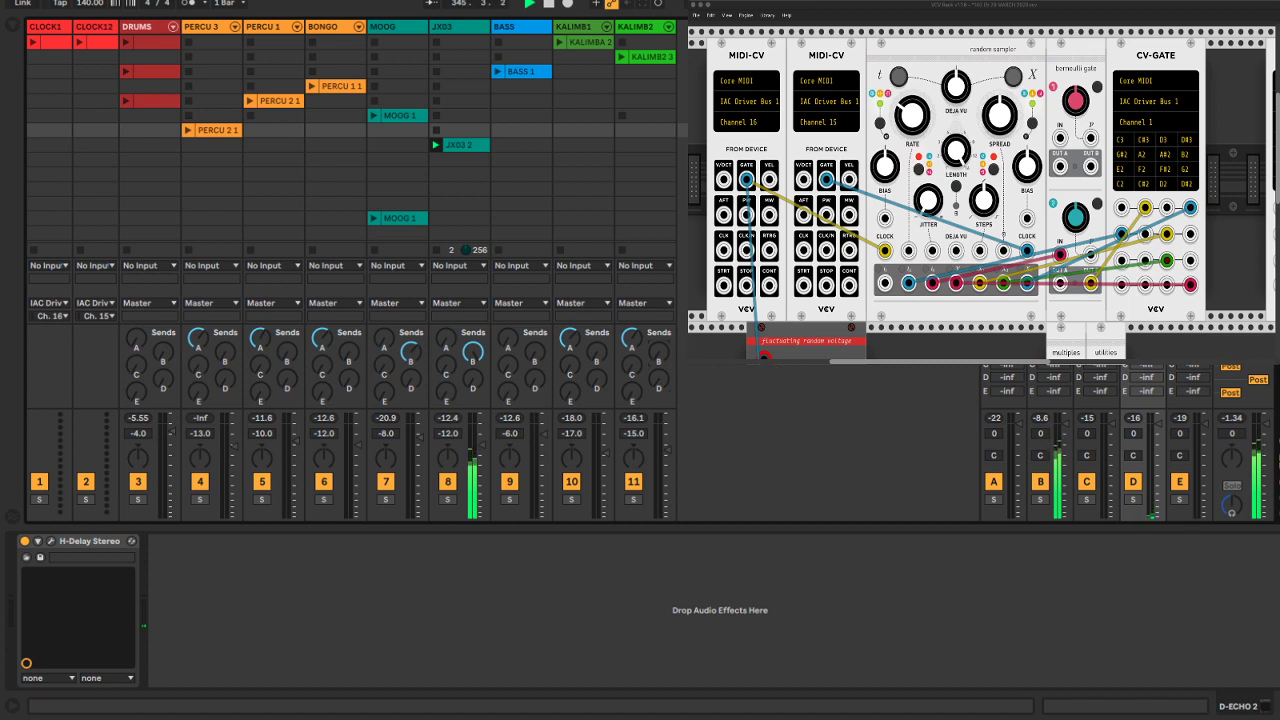
{"action": "left_click", "coordinate": [373, 116]}
{"action": "key", "text": "super+s"}
Compare JX03 with EQ Eight off and on, keep it on, and set band 1's low-cut frequency to 80 Hz
{"action": "left_click", "coordinate": [455, 35]}
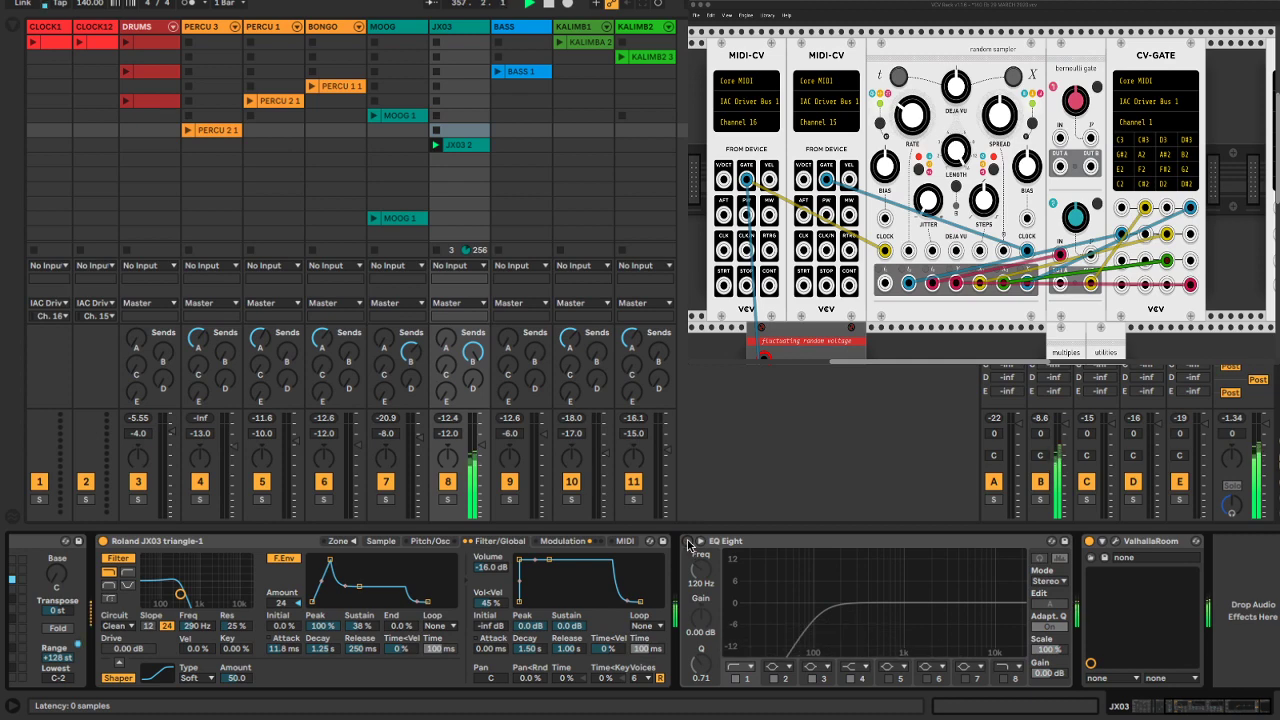
{"action": "left_click", "coordinate": [688, 542]}
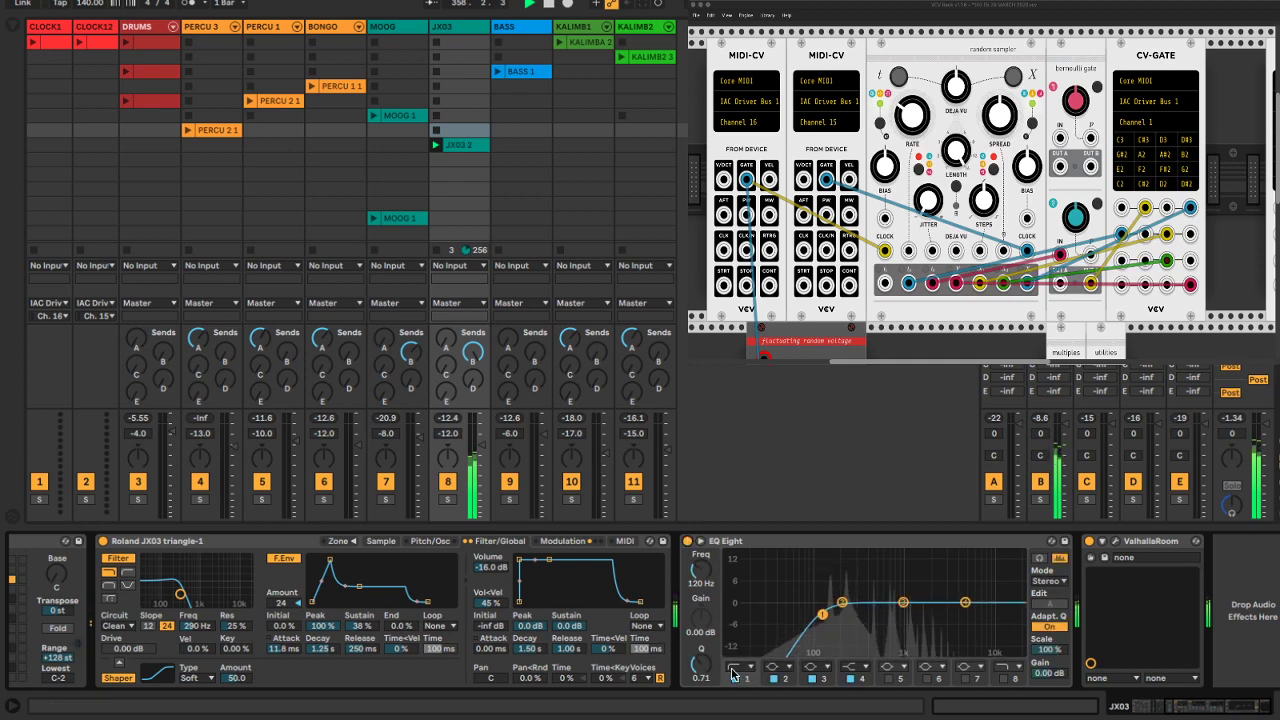
{"action": "left_click", "coordinate": [695, 582]}
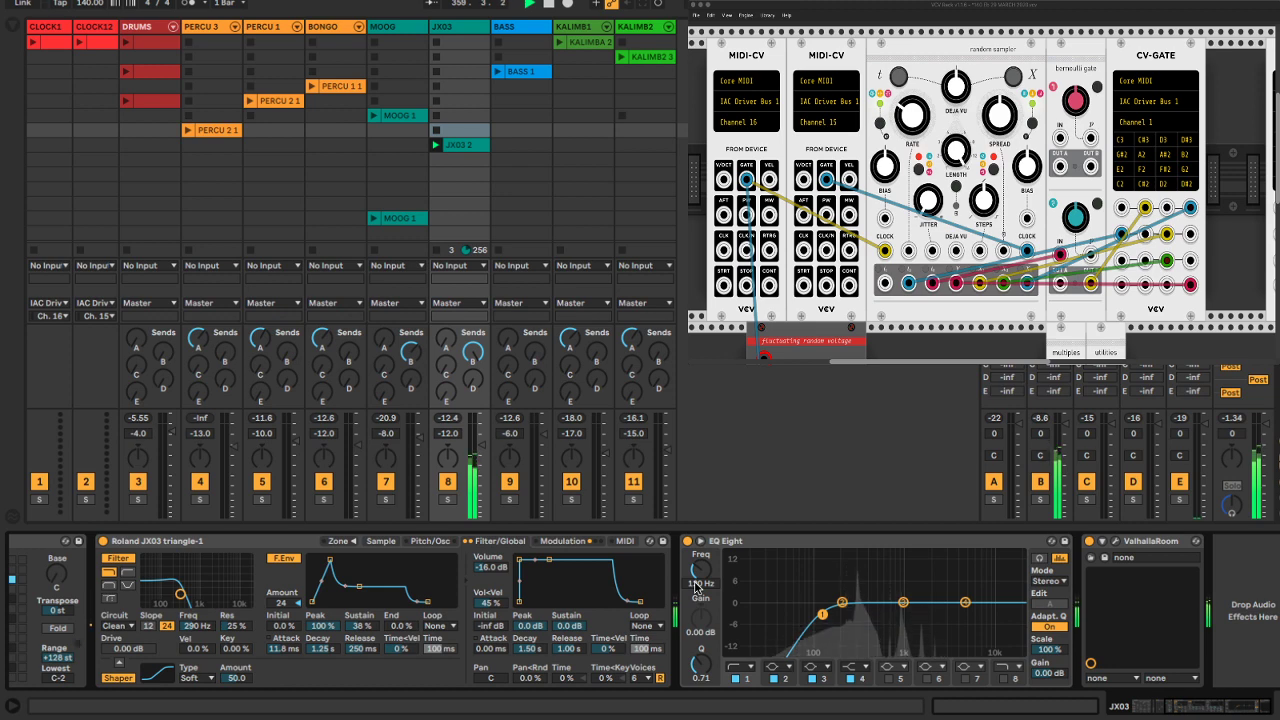
{"action": "type", "text": "80"}
{"action": "key", "text": "Return"}
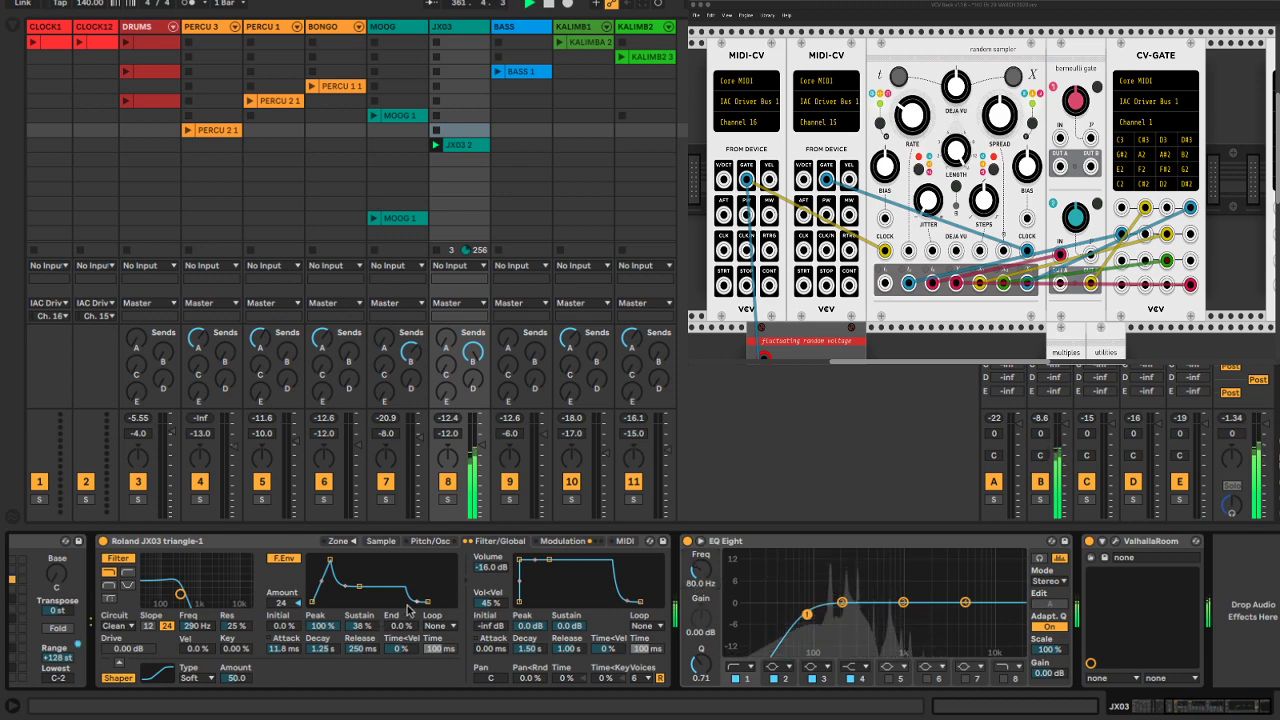
Switch off the Shaper in JX03's Sampler and try adjusting the filter drive
{"action": "left_click", "coordinate": [118, 678]}
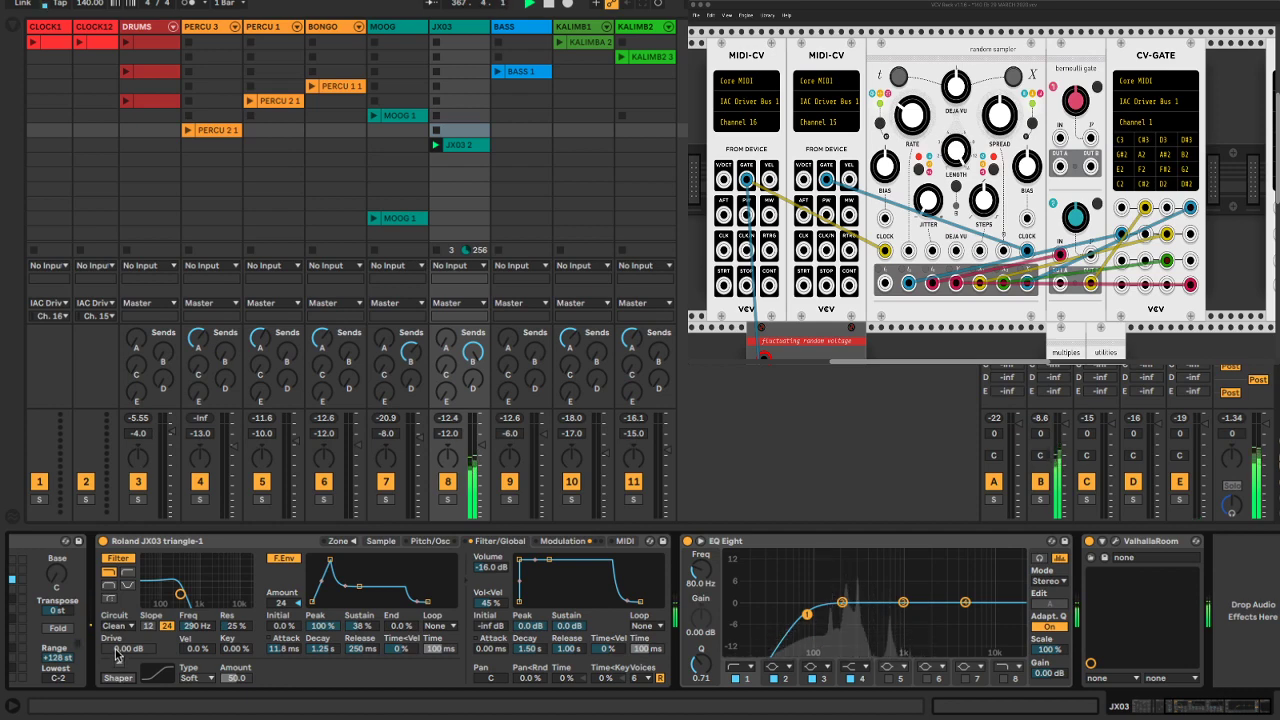
{"action": "mouse_move", "coordinate": [122, 648]}
{"action": "left_mouse_down"}
{"action": "mouse_move", "coordinate": [122, 630]}
{"action": "mouse_move", "coordinate": [122, 649]}
{"action": "left_mouse_up"}
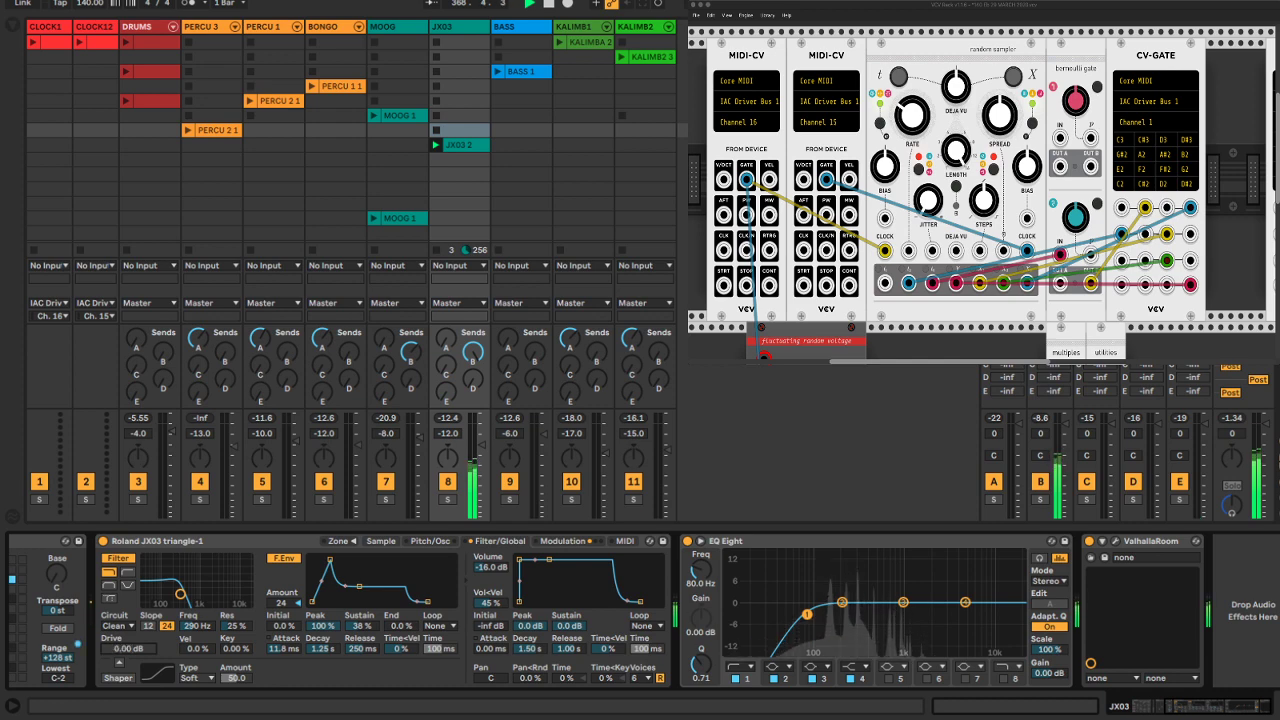
Turn the Shaper in JX03's Sampler back on, bring its amount down to 0.00, and switch it off again
{"action": "left_click", "coordinate": [118, 678]}
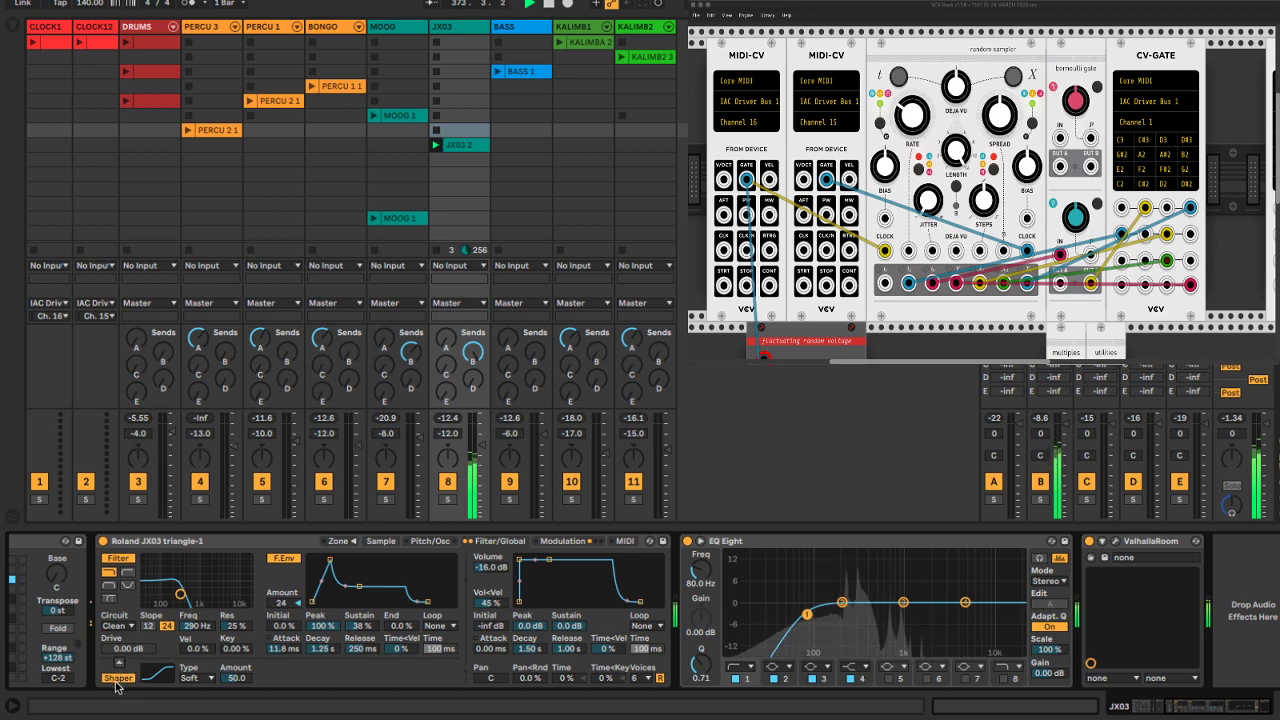
{"action": "left_click_drag", "start_coordinate": [240, 681], "coordinate": [240, 716]}
Try adjusting the filter drive in JX03's Sampler and read its help description in the Info View
{"action": "mouse_move", "coordinate": [133, 650]}
{"action": "left_mouse_down"}
{"action": "mouse_move", "coordinate": [122, 585]}
{"action": "mouse_move", "coordinate": [127, 651]}
{"action": "left_mouse_up"}
{"action": "left_click", "coordinate": [14, 709]}
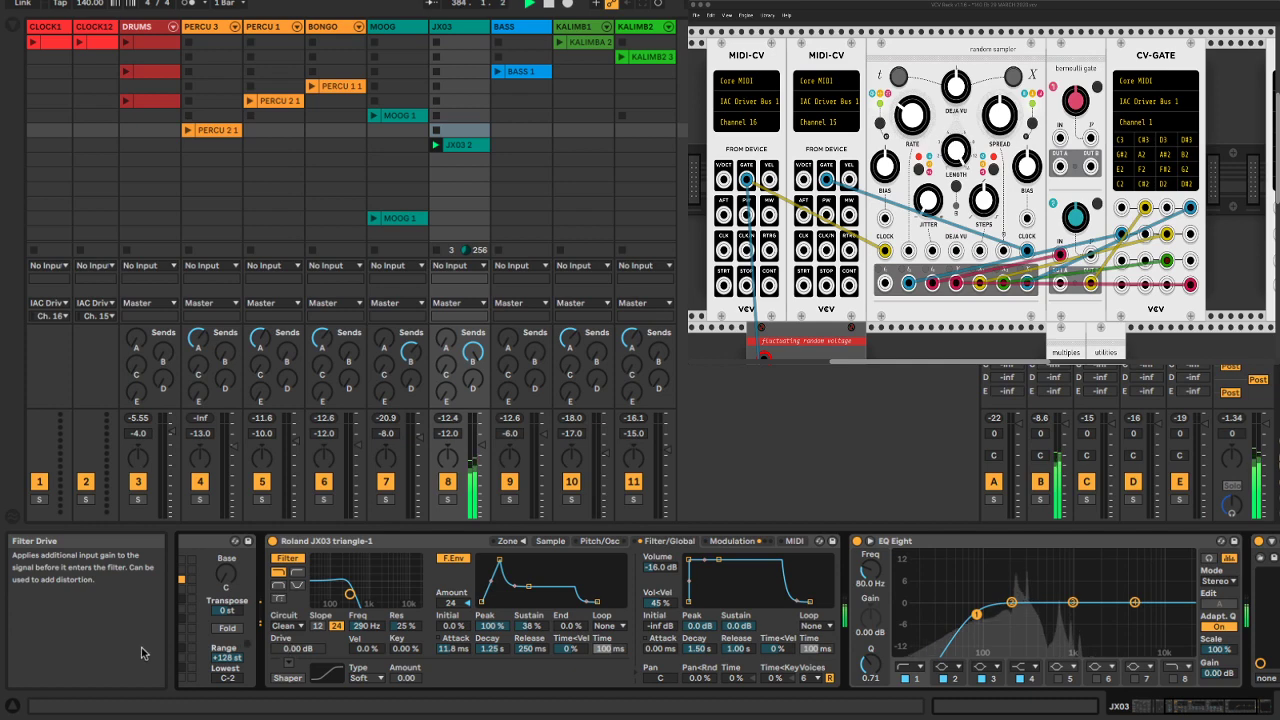
{"action": "left_click", "coordinate": [14, 706]}
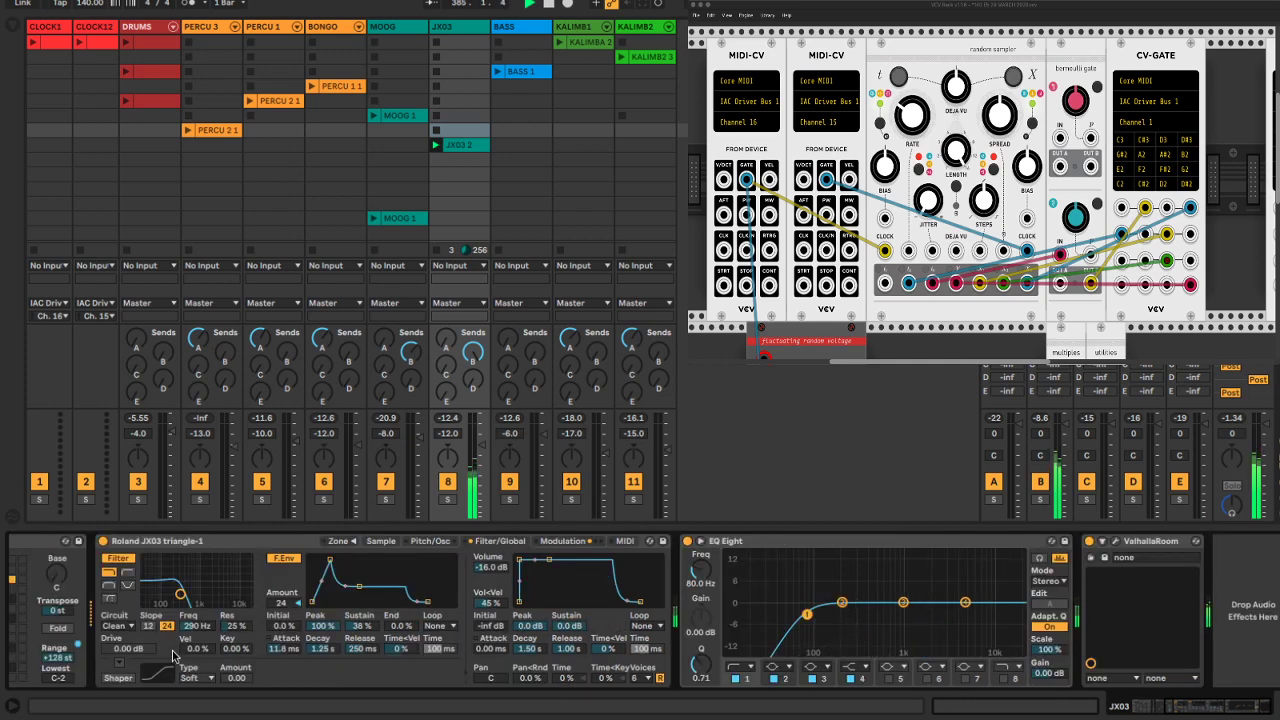
{"action": "mouse_move", "coordinate": [122, 650]}
{"action": "left_mouse_down"}
{"action": "mouse_move", "coordinate": [122, 618]}
{"action": "mouse_move", "coordinate": [122, 660]}
{"action": "left_mouse_up"}
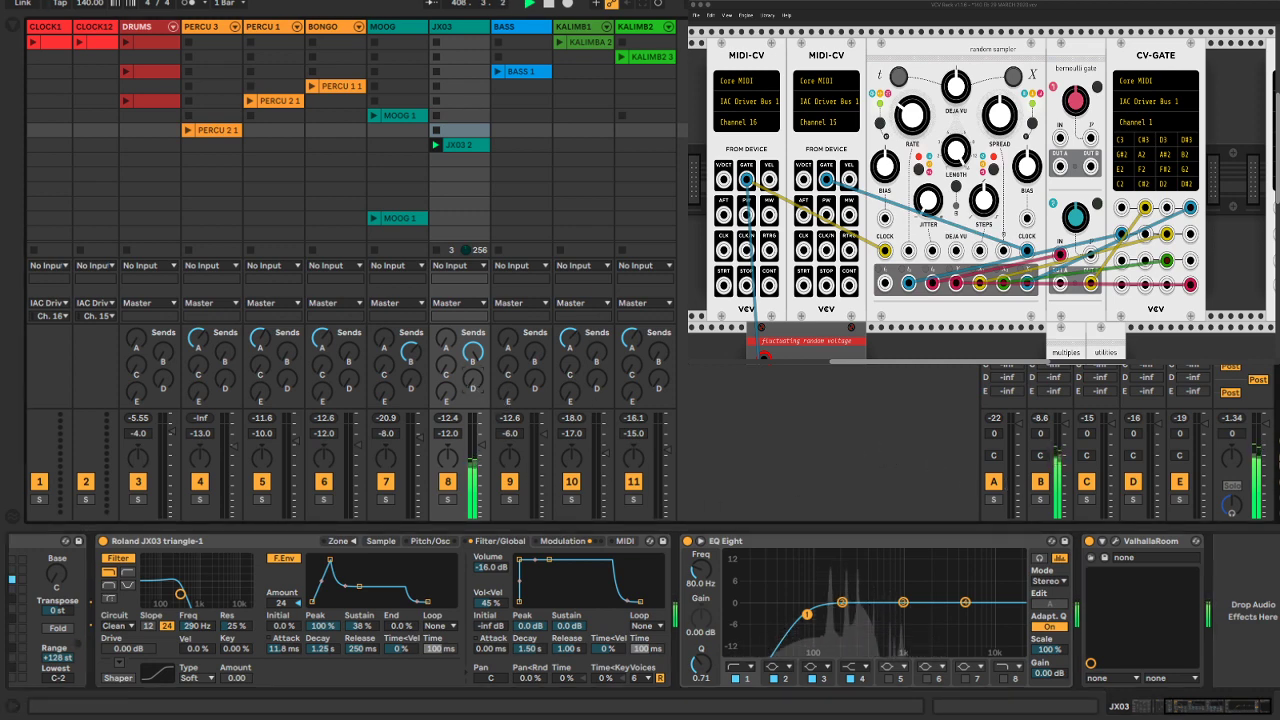
Fade the JX03 track's volume fully down to -inf and switch to OBS
{"action": "left_click_drag", "start_coordinate": [483, 446], "coordinate": [483, 518]}
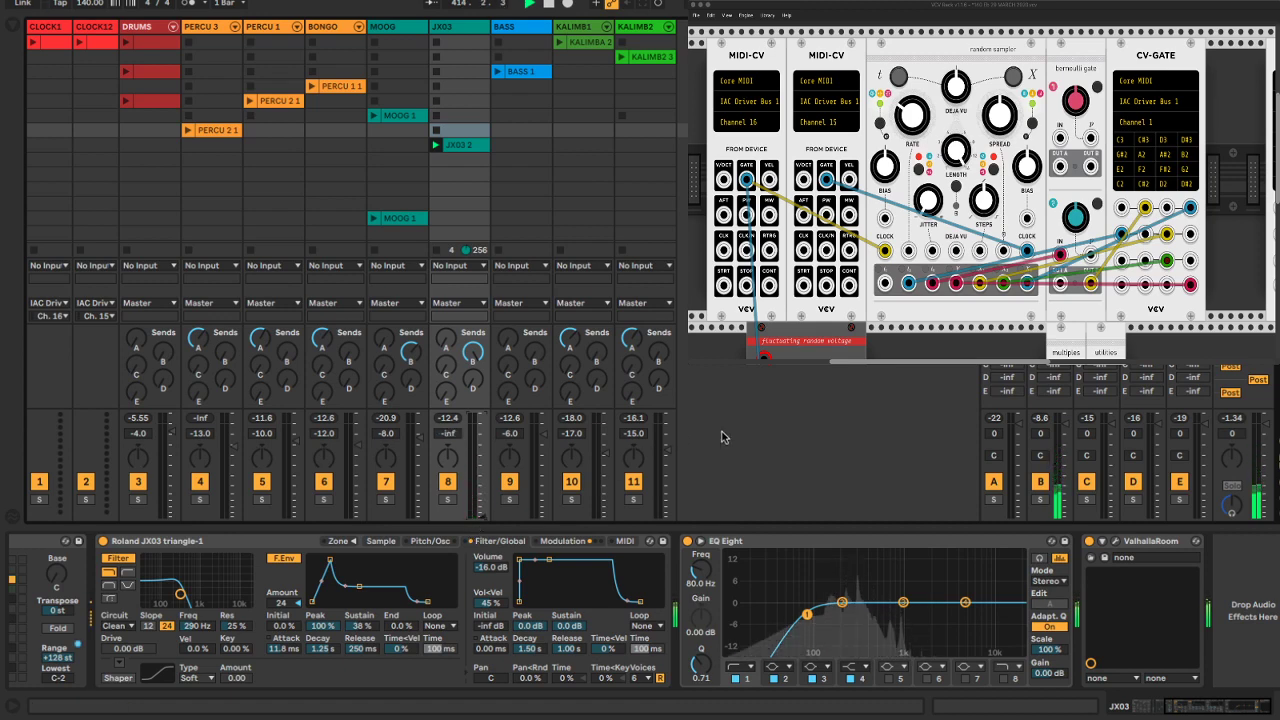
{"action": "key", "text": "super+Tab"}
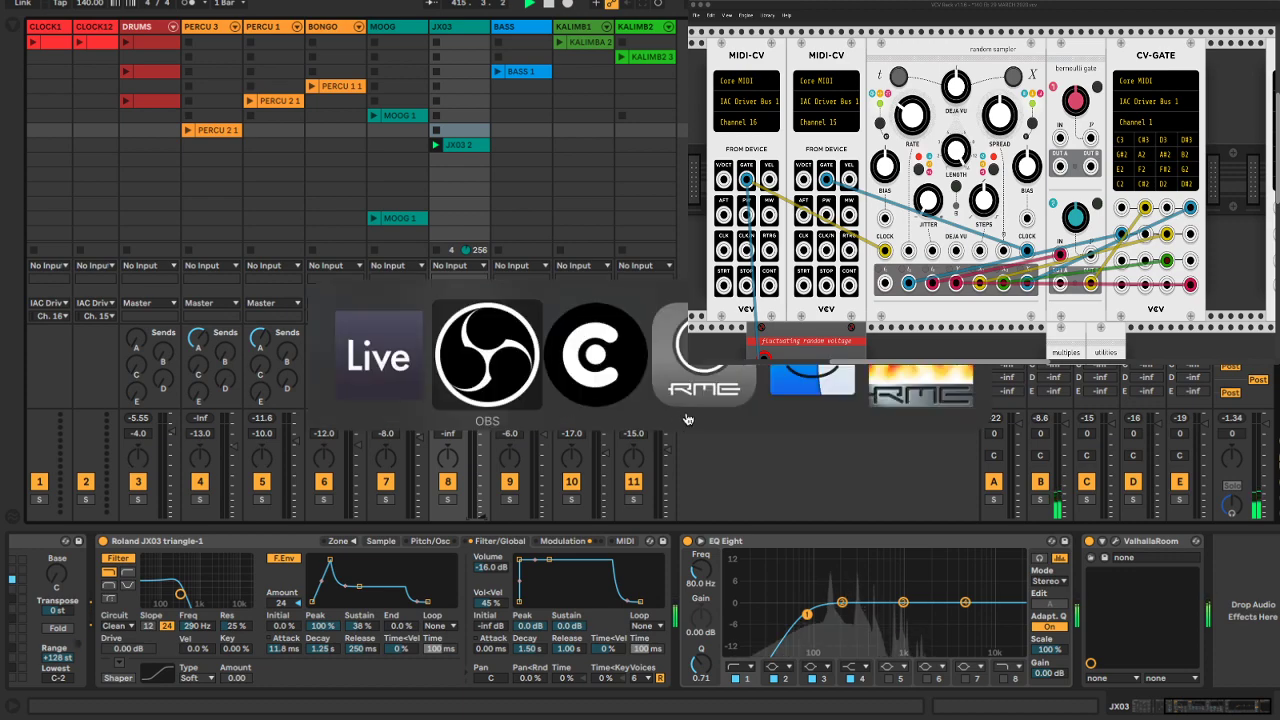